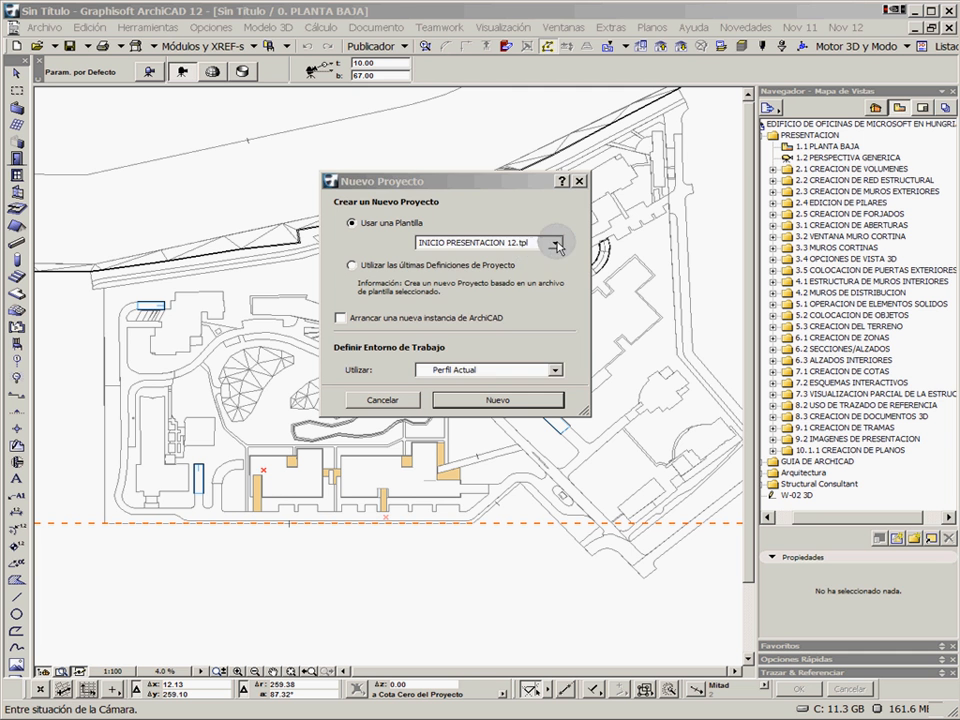
pyautogui.click(556, 243)
pyautogui.click(556, 243)
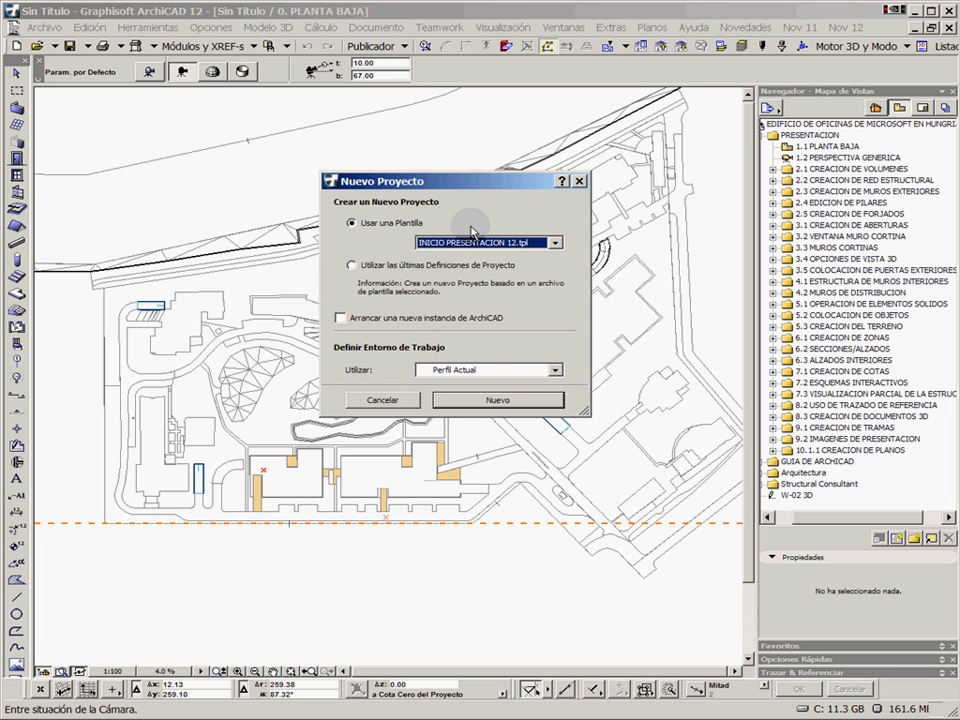
pyautogui.press('Escape')
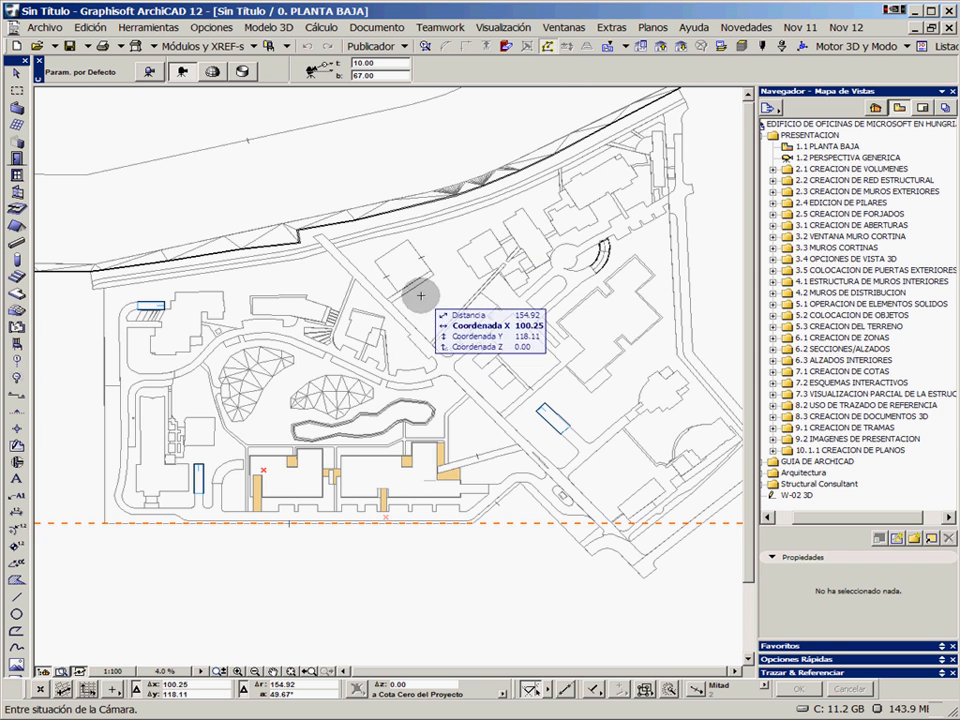
pyautogui.scroll(2, 411, 326)
pyautogui.scroll(-2, 421, 320)
pyautogui.moveTo(452, 320)
pyautogui.mouseDown(button='middle')
pyautogui.moveTo(419, 327)
pyautogui.moveTo(446, 345)
pyautogui.moveTo(452, 332)
pyautogui.mouseUp(button='middle')
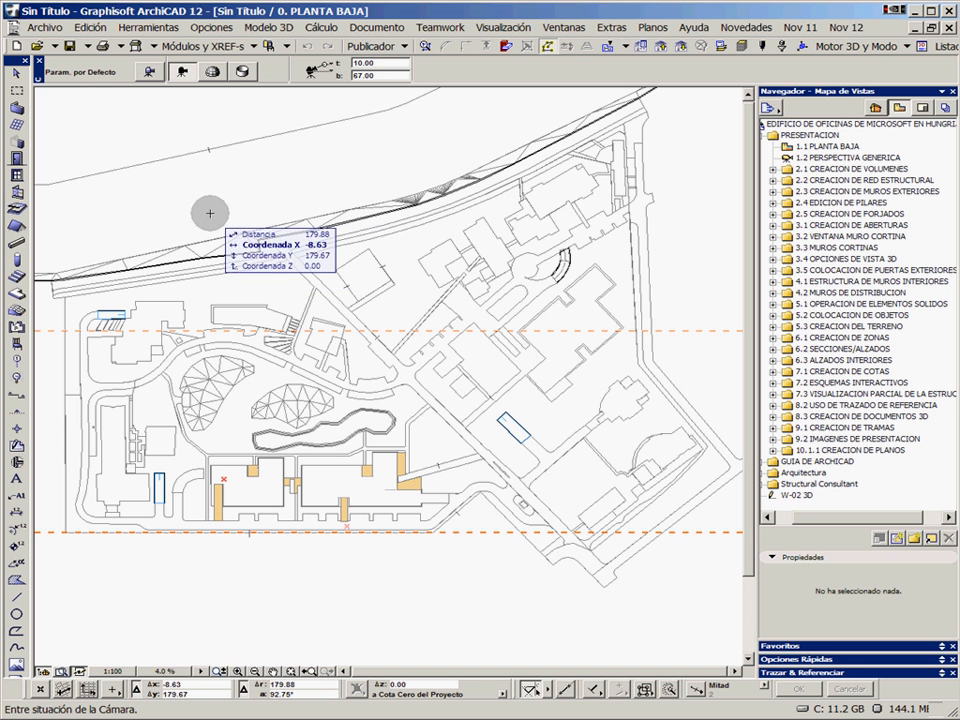
pyautogui.click(48, 27)
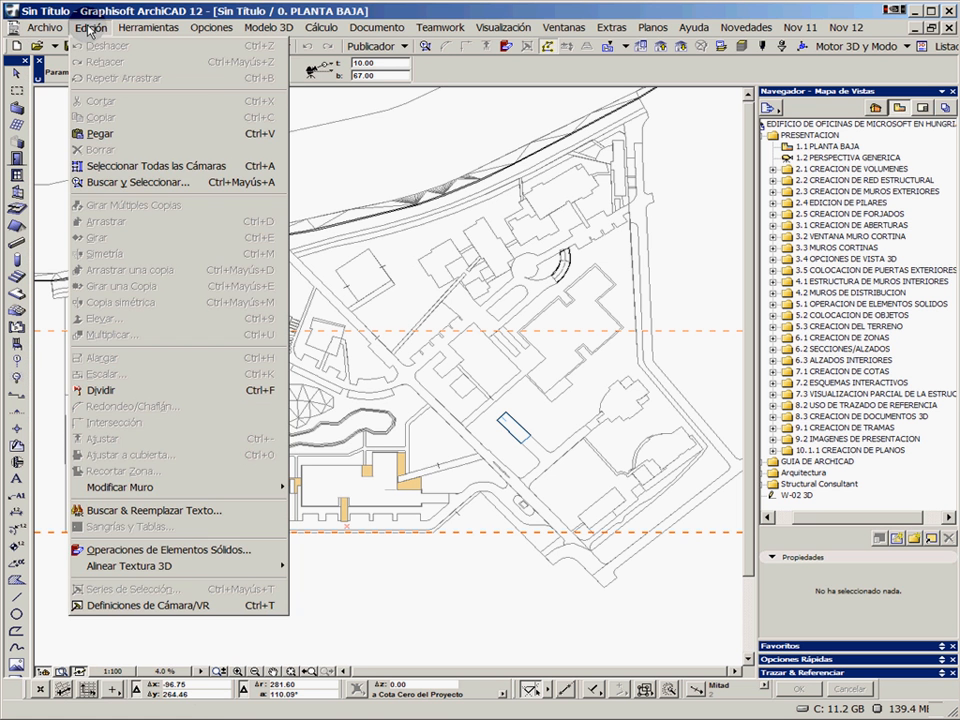
pyautogui.click(157, 29)
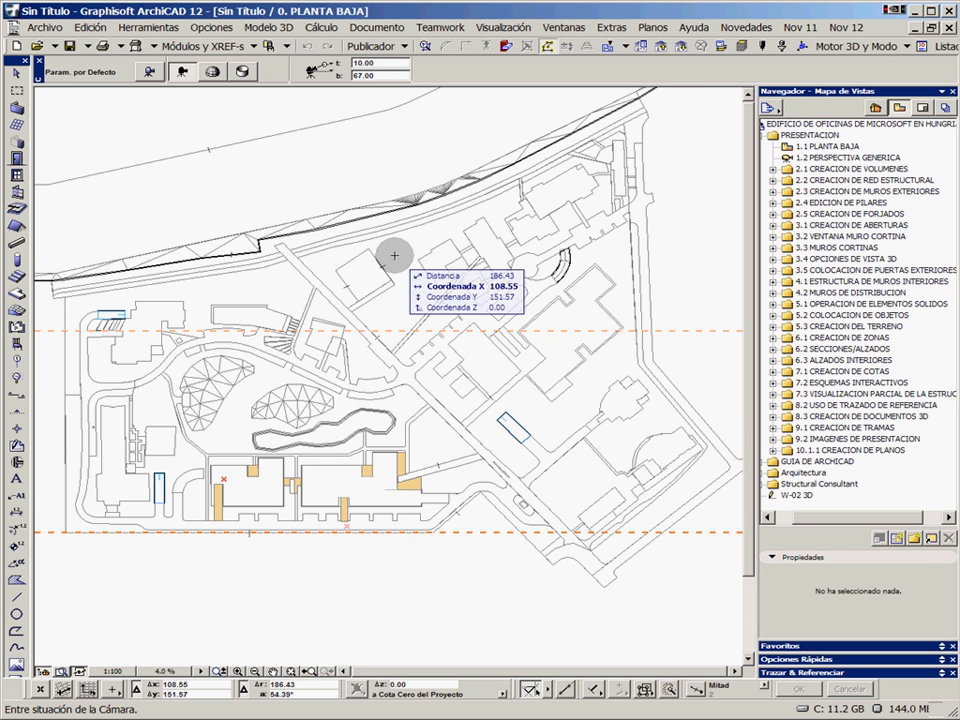
# Examine the site plan around the two building footprints south of the pond
pyautogui.moveTo(377, 342); pyautogui.dragTo(420, 362, button='middle')
pyautogui.scroll(1, 415, 337)
pyautogui.scroll(-1, 443, 347)
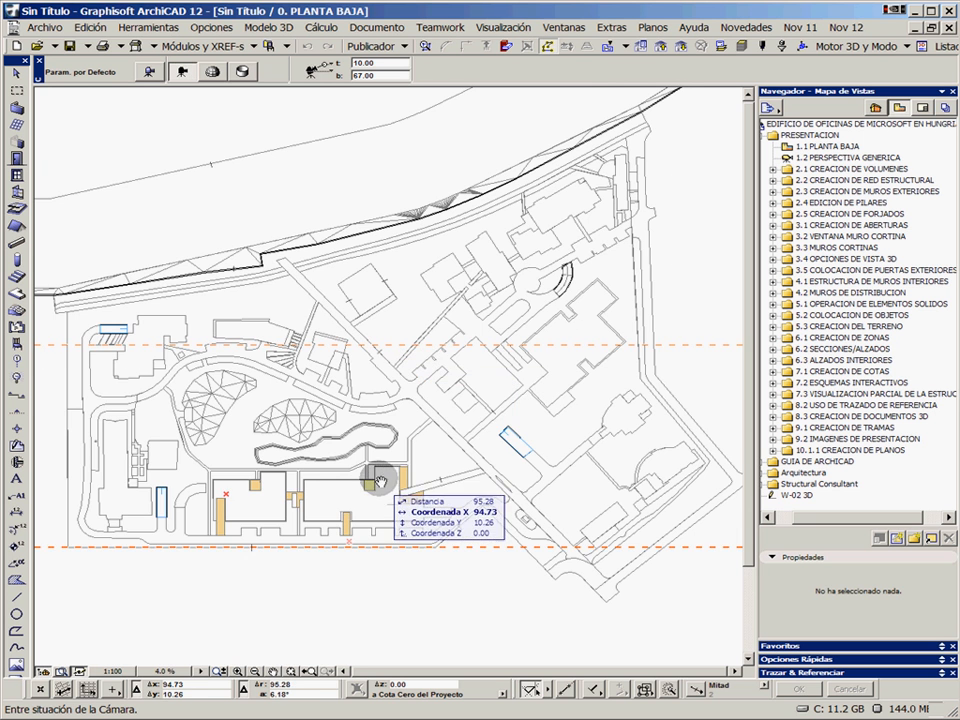
pyautogui.moveTo(375, 480); pyautogui.dragTo(386, 379, button='middle')
pyautogui.scroll(4, 361, 446)
pyautogui.scroll(2, 332, 390)
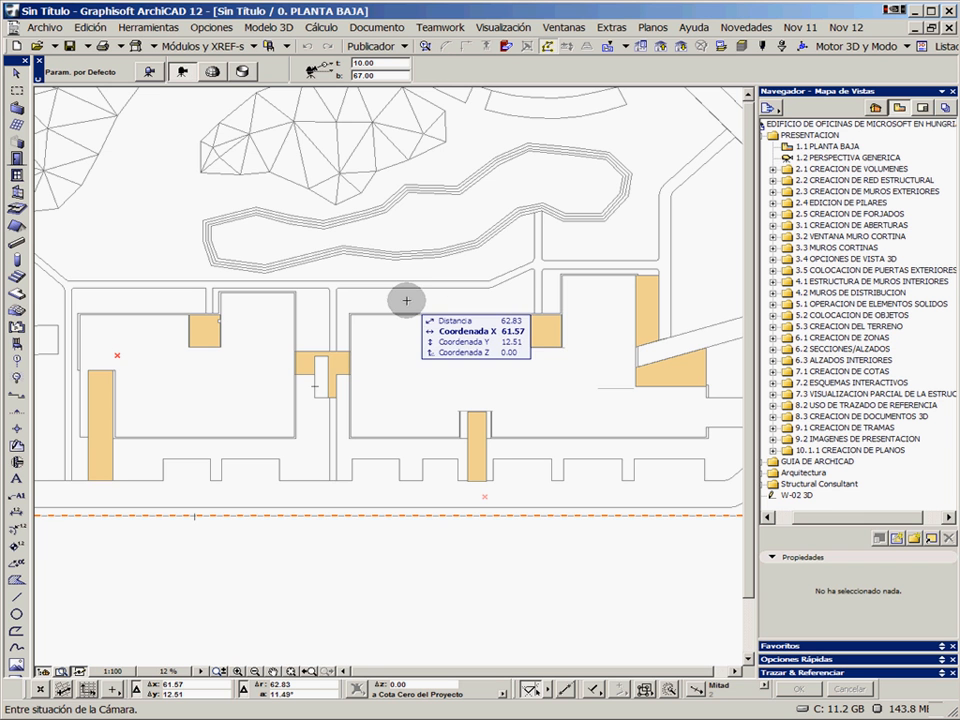
# Open the saved view 1.2 PERSPECTIVA GENERICA and look at the 3D site model from the other side of the excavations
pyautogui.doubleClick(818, 158)
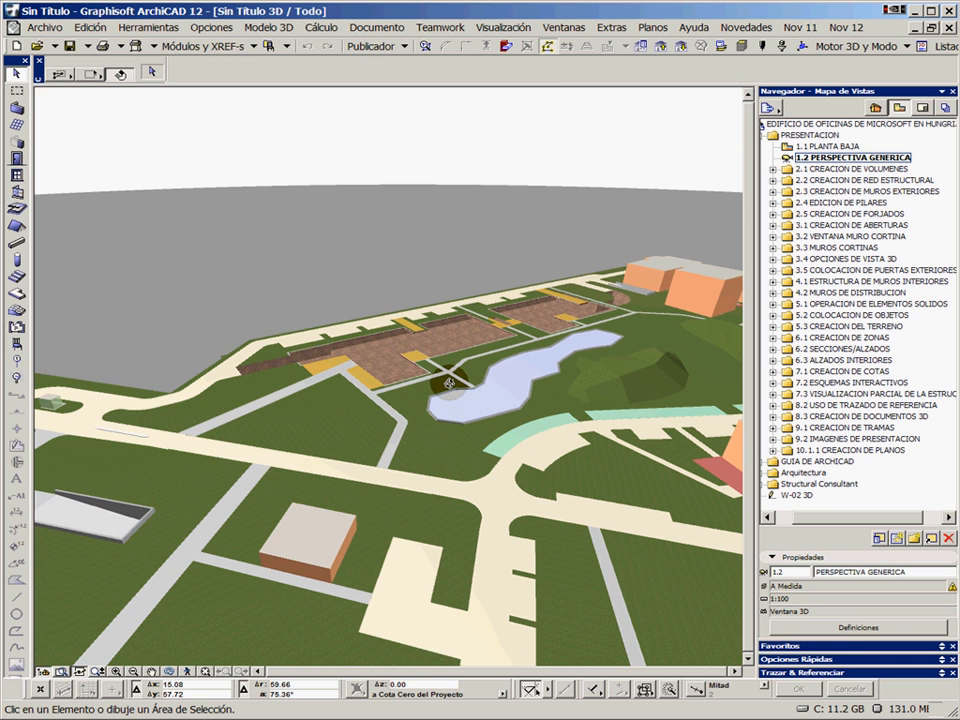
pyautogui.moveTo(449, 383)
pyautogui.mouseDown()
pyautogui.moveTo(660, 380)
pyautogui.moveTo(436, 385)
pyautogui.mouseUp()
pyautogui.scroll(5, 436, 385)
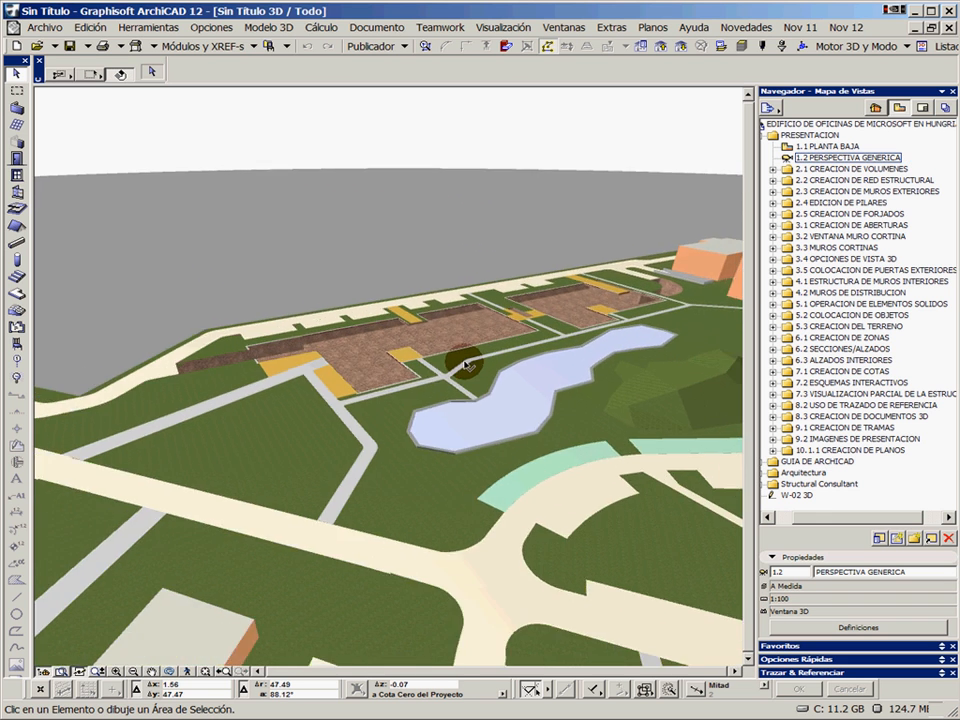
pyautogui.keyDown('shift'); pyautogui.moveTo(435, 356); pyautogui.dragTo(610, 375, button='middle'); pyautogui.keyUp('shift')
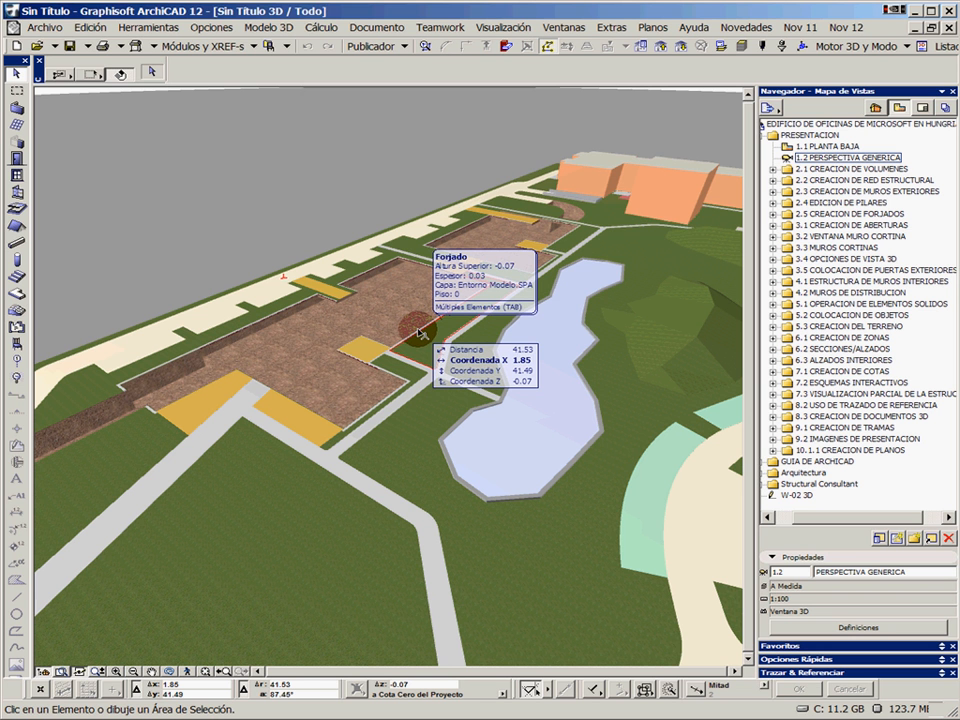
pyautogui.keyDown('shift'); pyautogui.moveTo(357, 327); pyautogui.dragTo(489, 324, button='middle'); pyautogui.keyUp('shift')
# Review the navigator's project map, view map, layout book and publisher sets
pyautogui.click(876, 107)
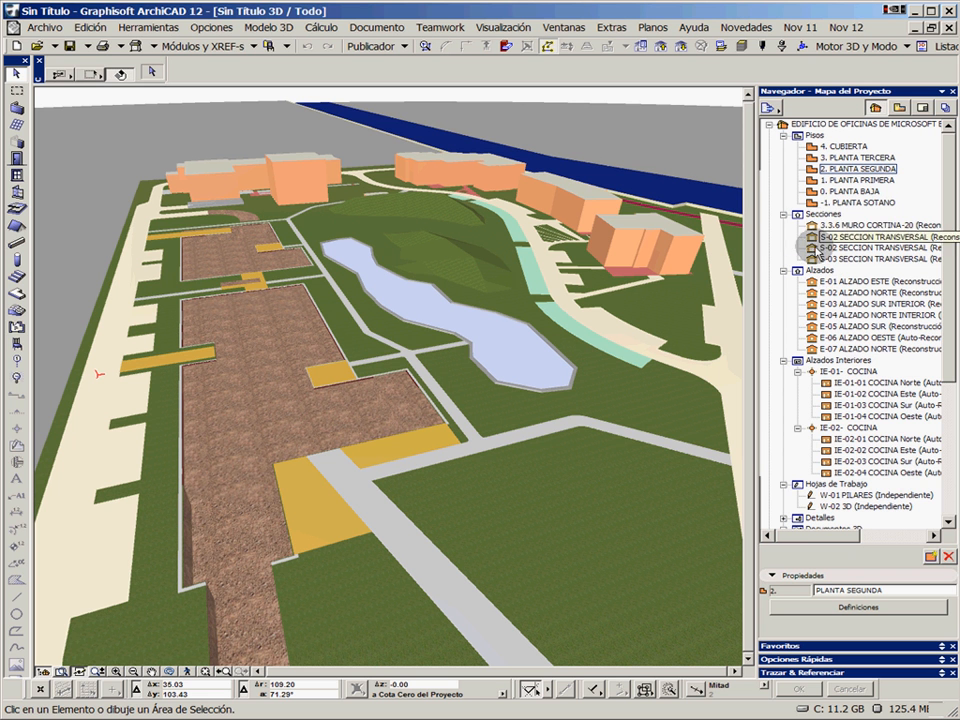
pyautogui.click(898, 106)
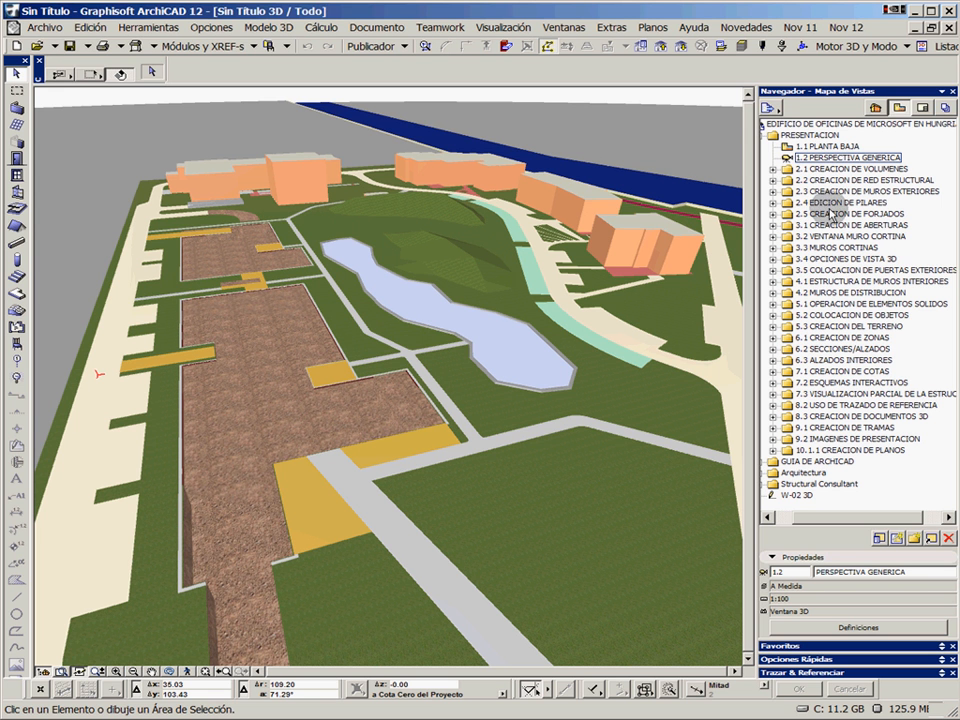
pyautogui.click(921, 108)
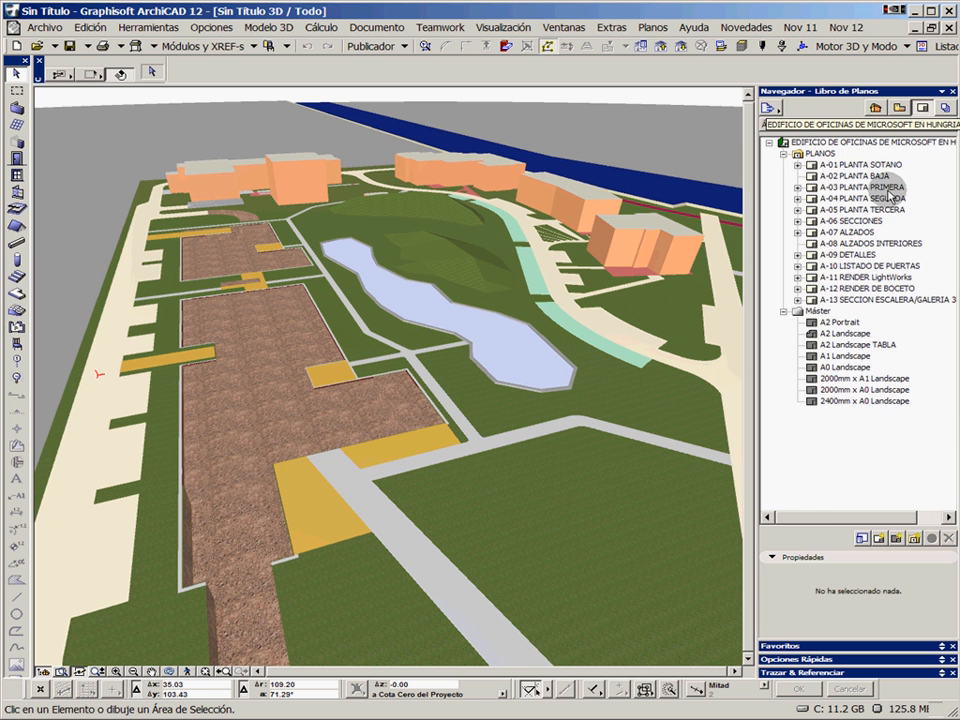
pyautogui.click(945, 108)
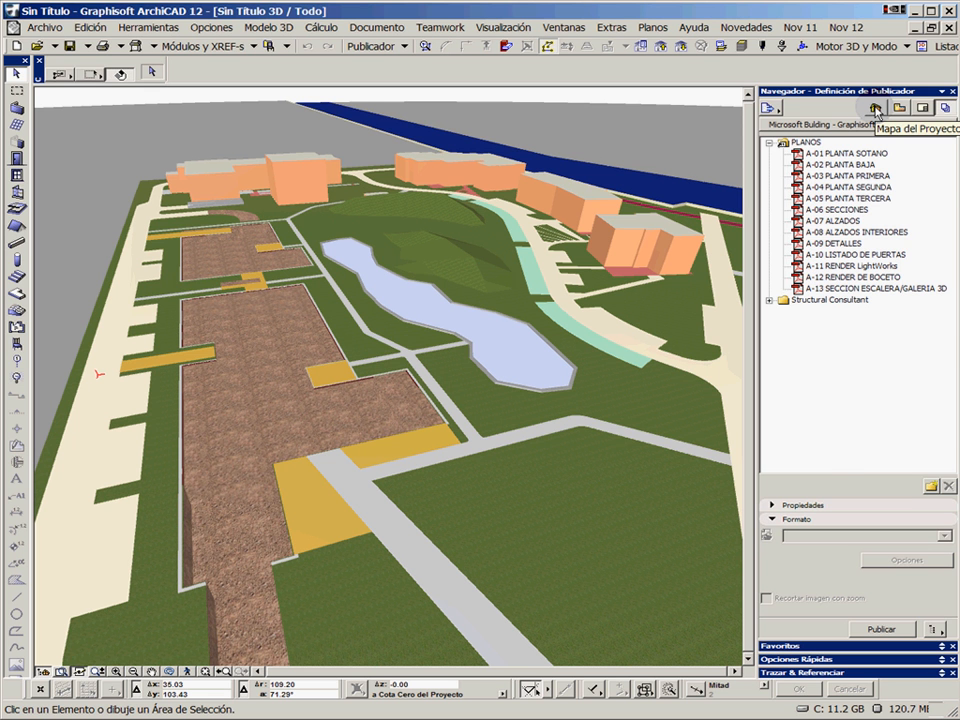
pyautogui.click(876, 108)
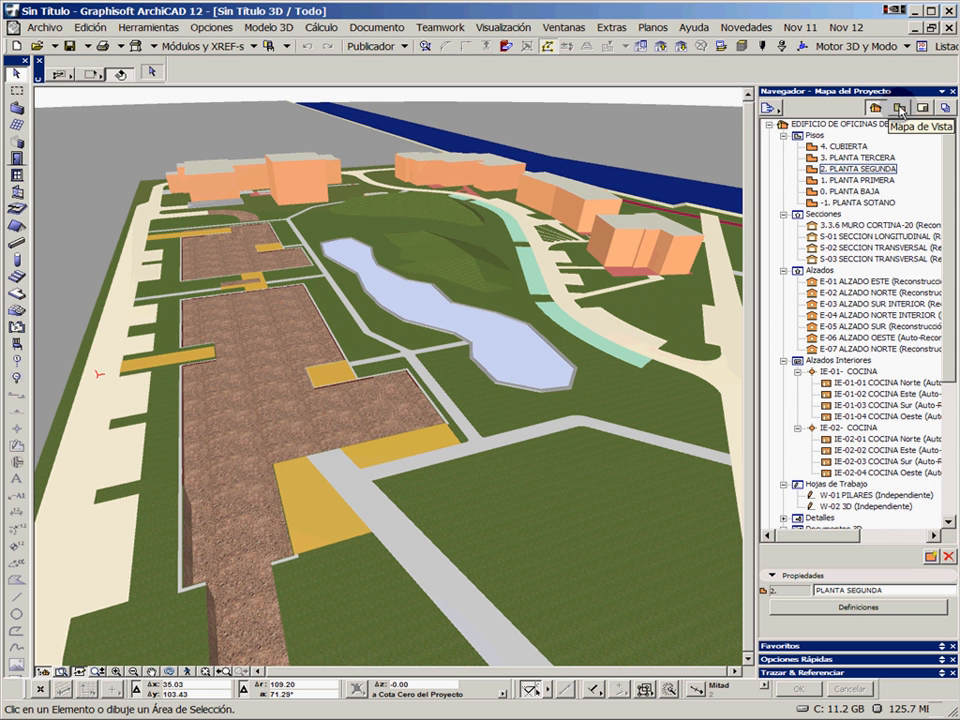
# Return to the view map and open the view 2.1.1 VOLUMEN-01/01 from the 2.1 CREACION DE VOLUMENES folder
pyautogui.click(901, 112)
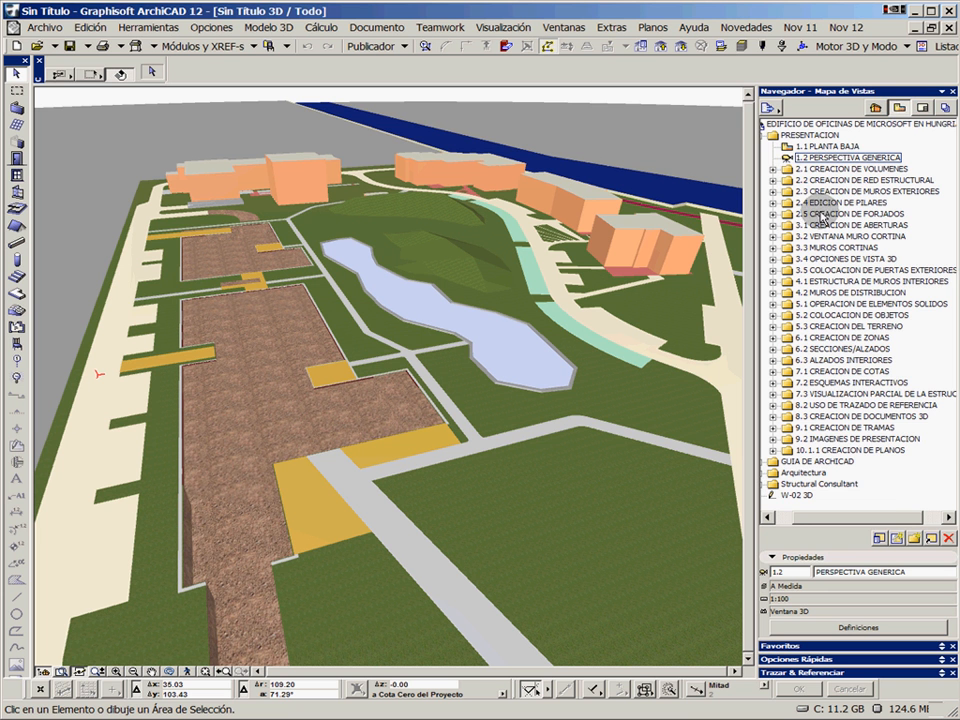
pyautogui.click(773, 170)
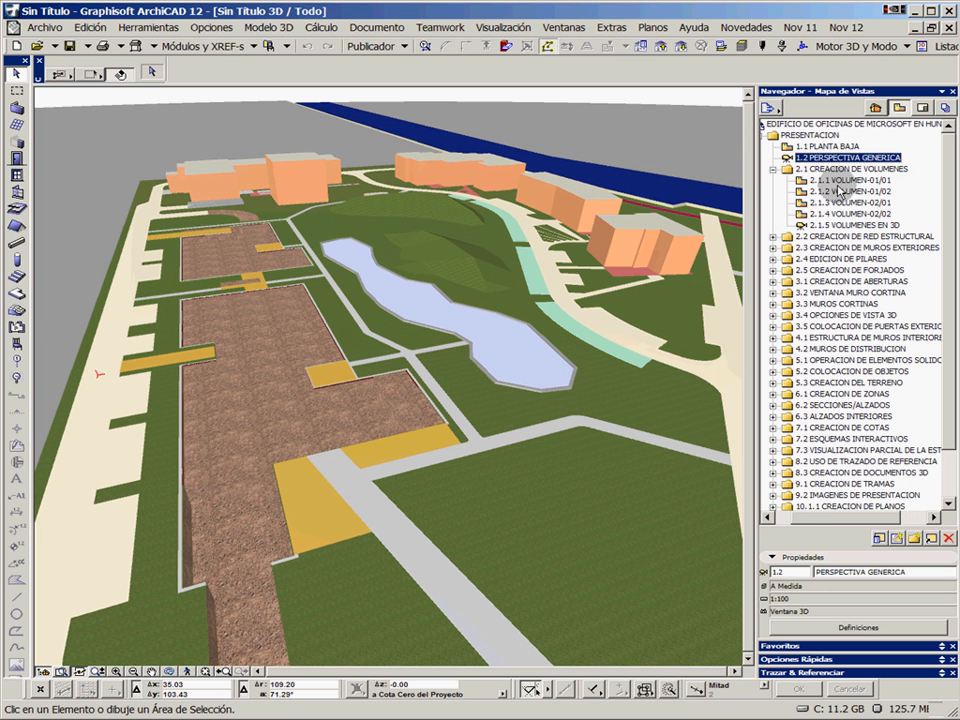
pyautogui.doubleClick(840, 181)
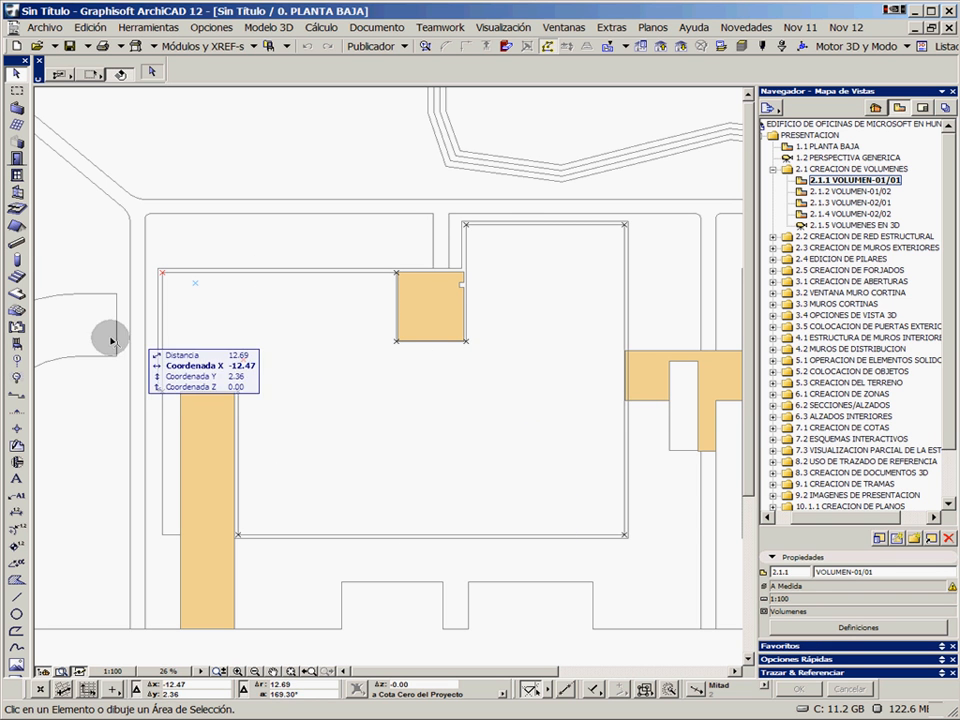
# Expand the favorites for the Zone tool and preview ZONA-04 and VOLUMEN-01
pyautogui.click(17, 327)
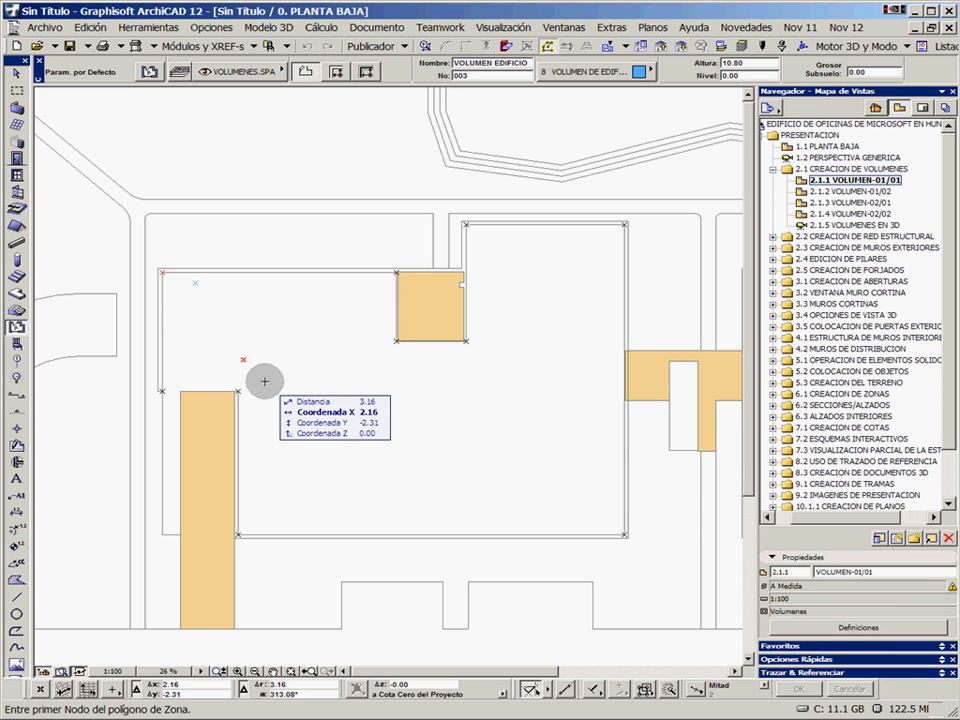
pyautogui.click(943, 647)
pyautogui.click(860, 613)
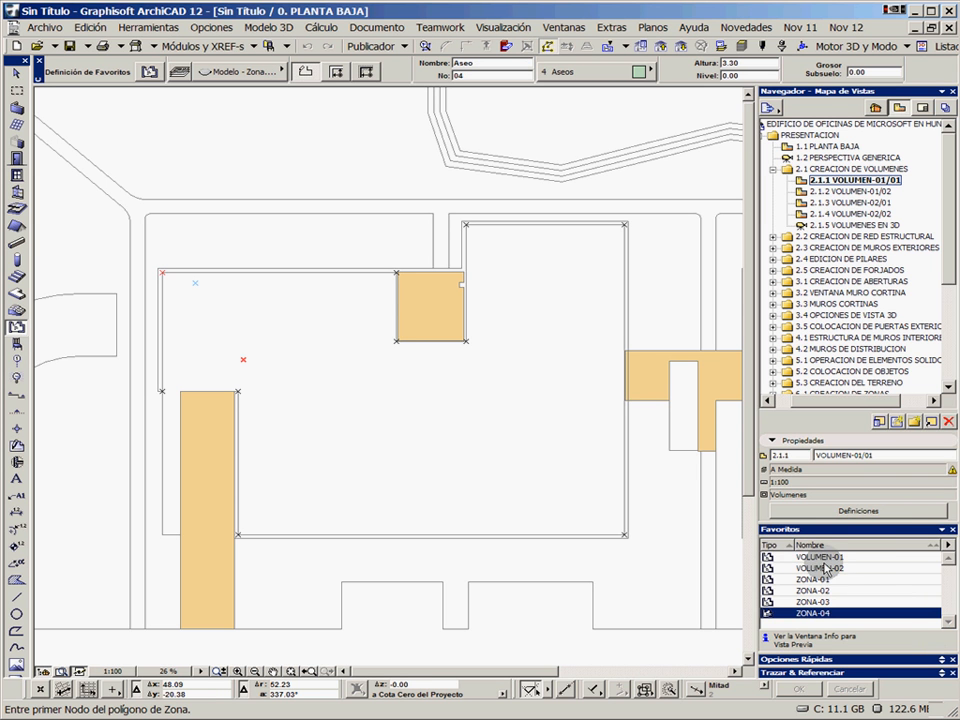
pyautogui.click(830, 557)
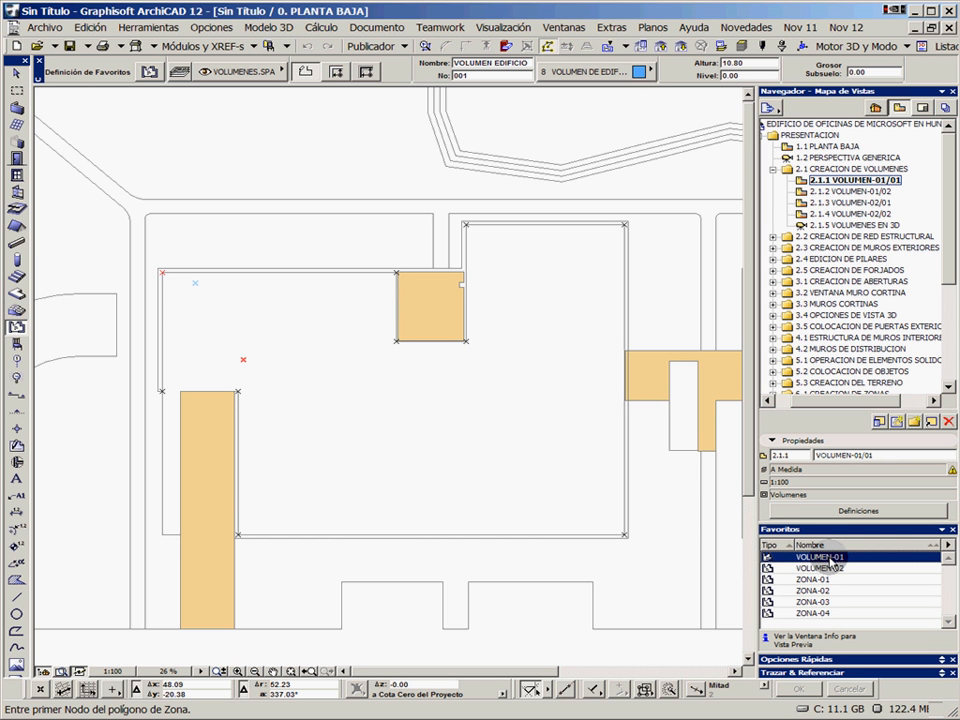
pyautogui.click(18, 329)
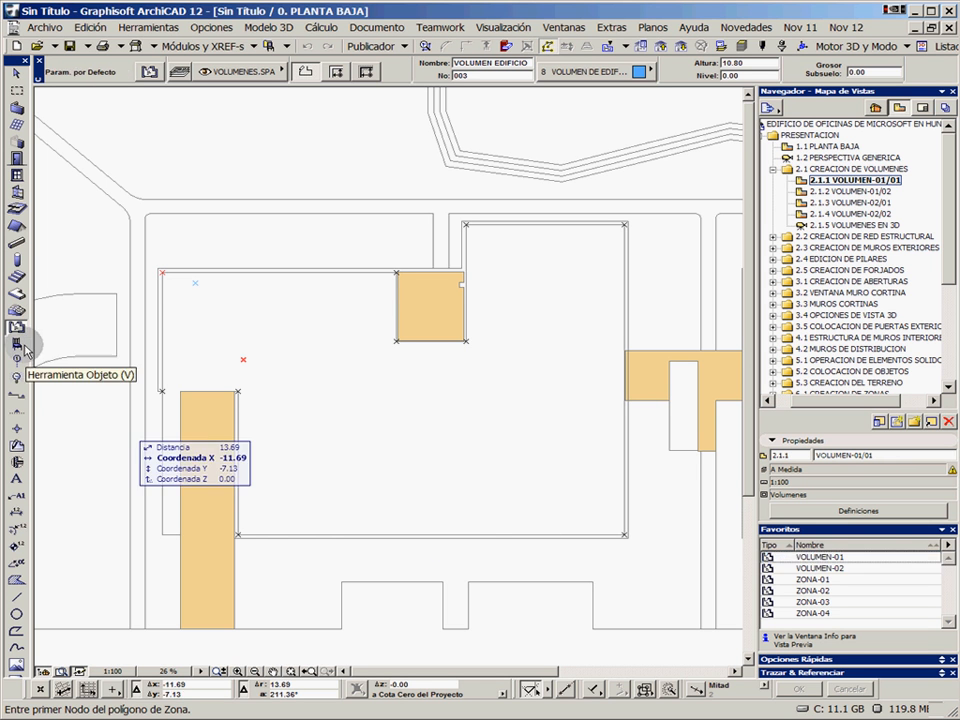
# Try the MURO-02 favorite in the default wall settings
pyautogui.doubleClick(16, 108)
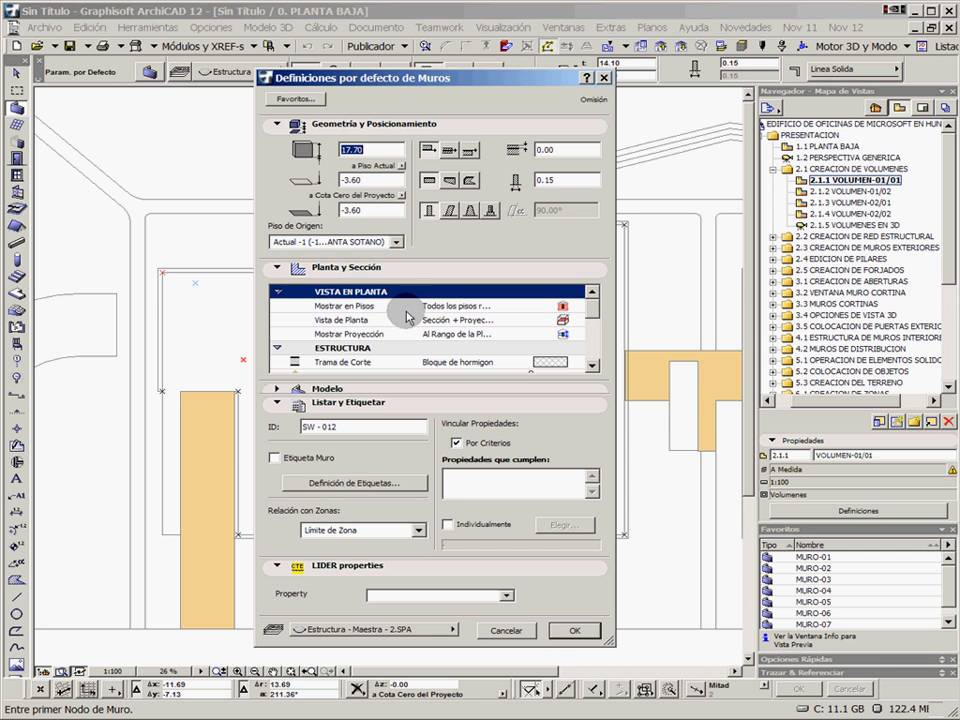
pyautogui.click(292, 100)
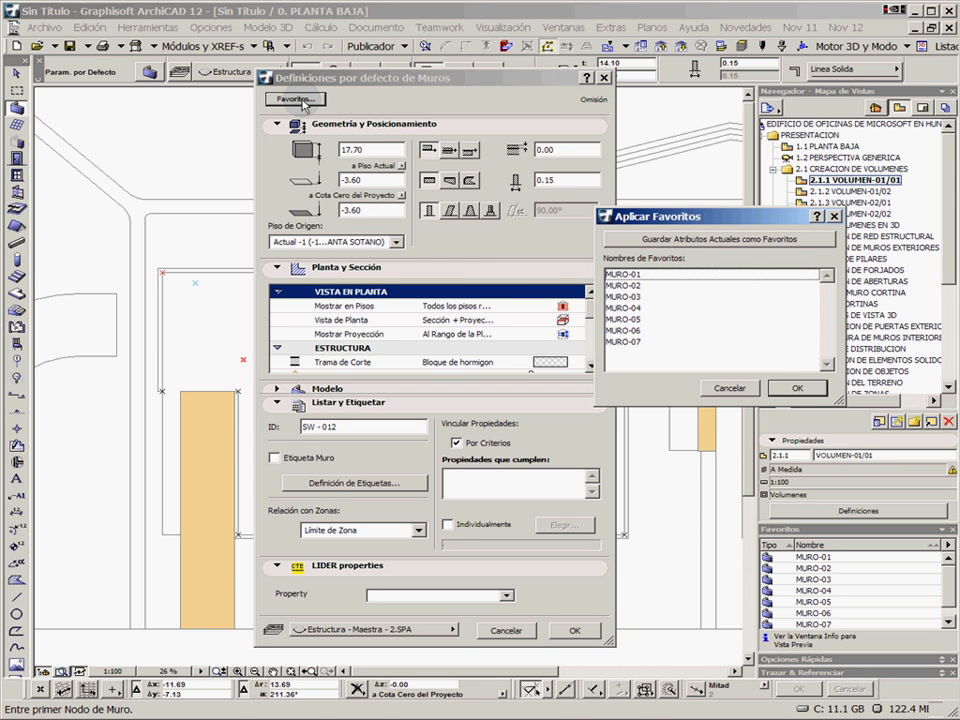
pyautogui.click(631, 286)
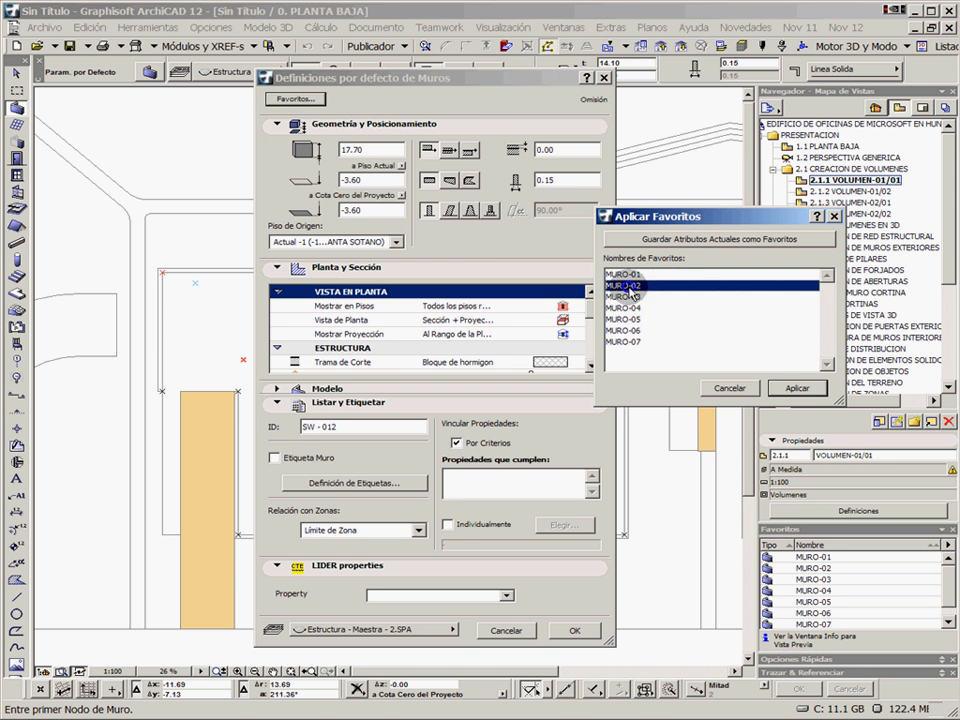
pyautogui.click(797, 386)
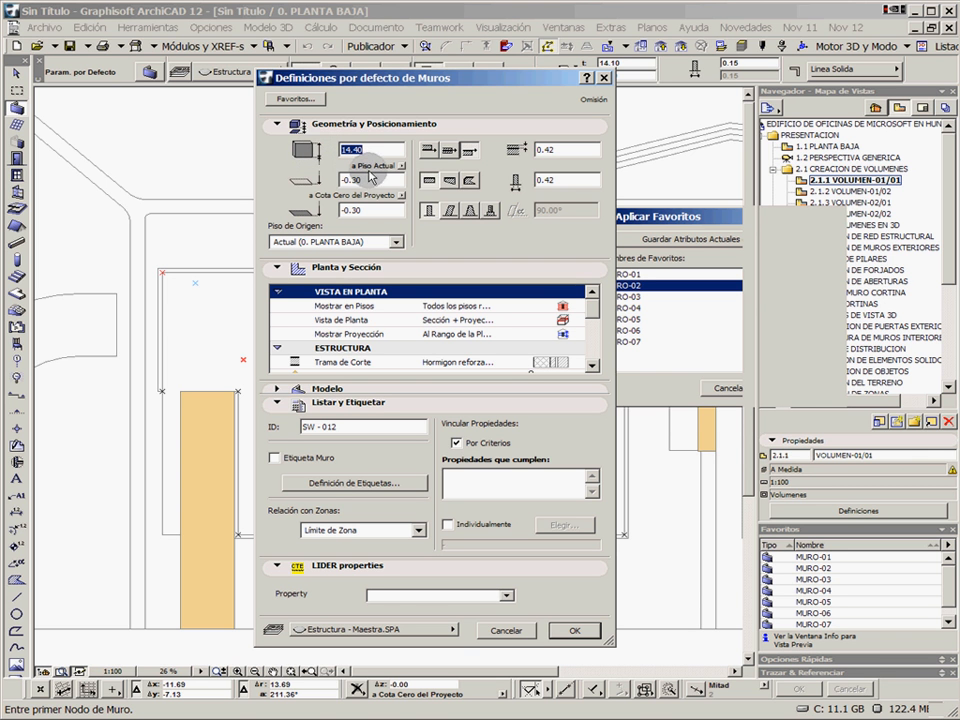
# Review the MURO-02 wall's geometry, floor plan and section settings, and leave the wall defaults without saving
pyautogui.moveTo(558, 182); pyautogui.dragTo(508, 187)
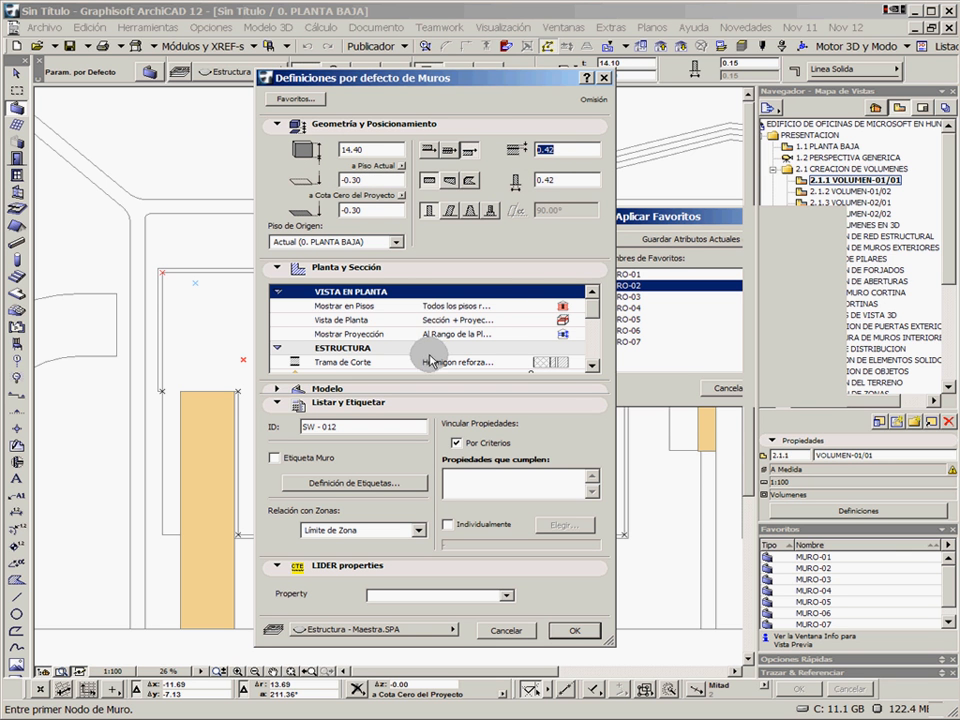
pyautogui.click(592, 366)
pyautogui.click(592, 366)
pyautogui.click(592, 366)
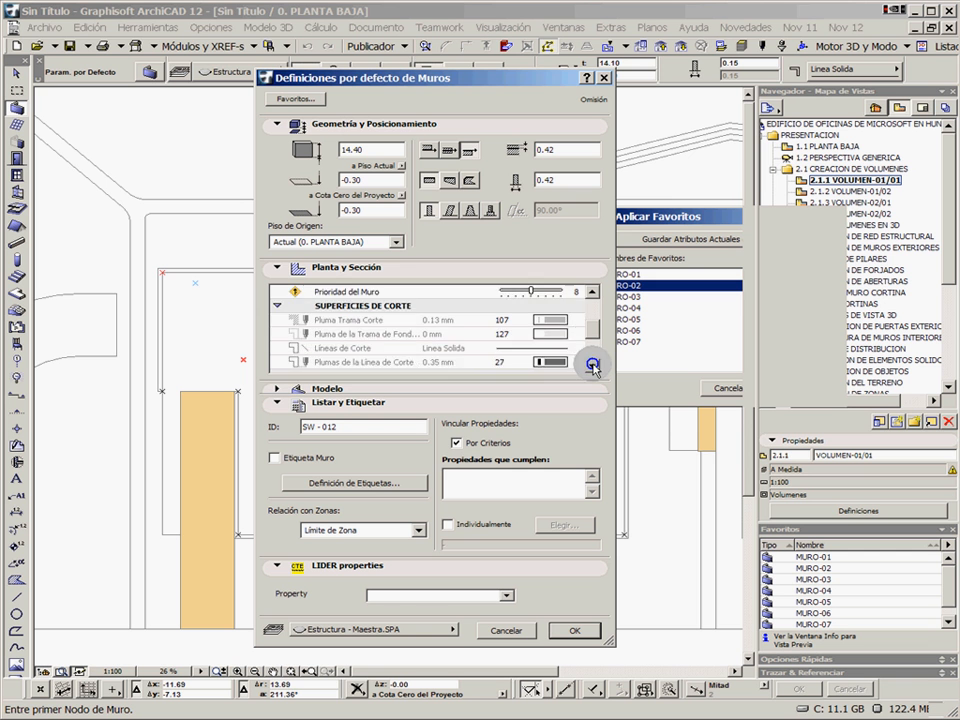
pyautogui.click(593, 367)
pyautogui.click(593, 367)
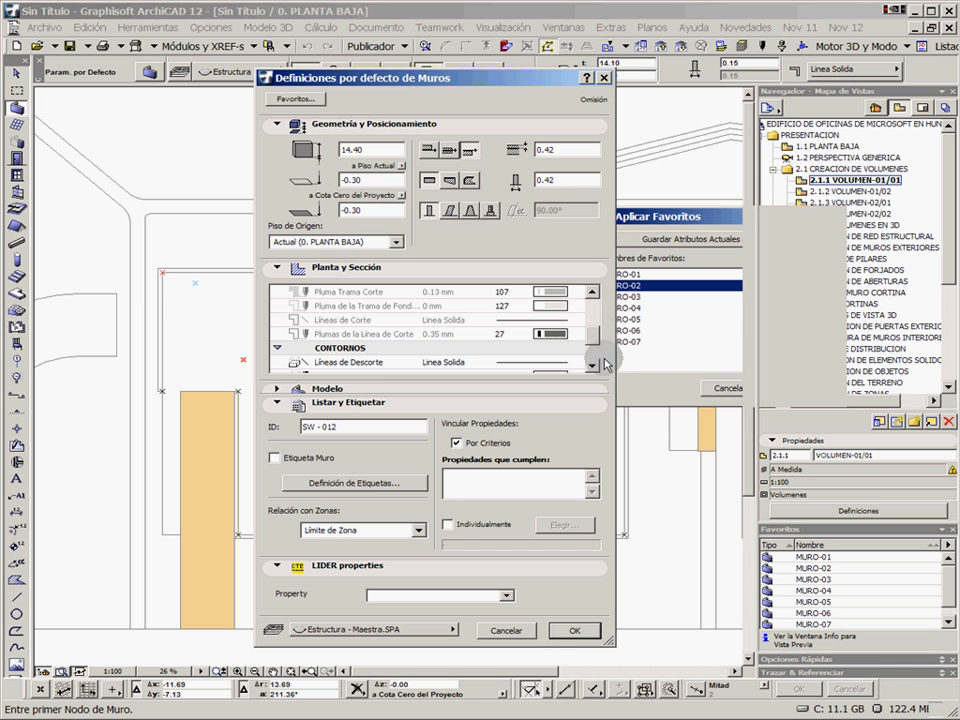
pyautogui.scroll(3, 476, 321)
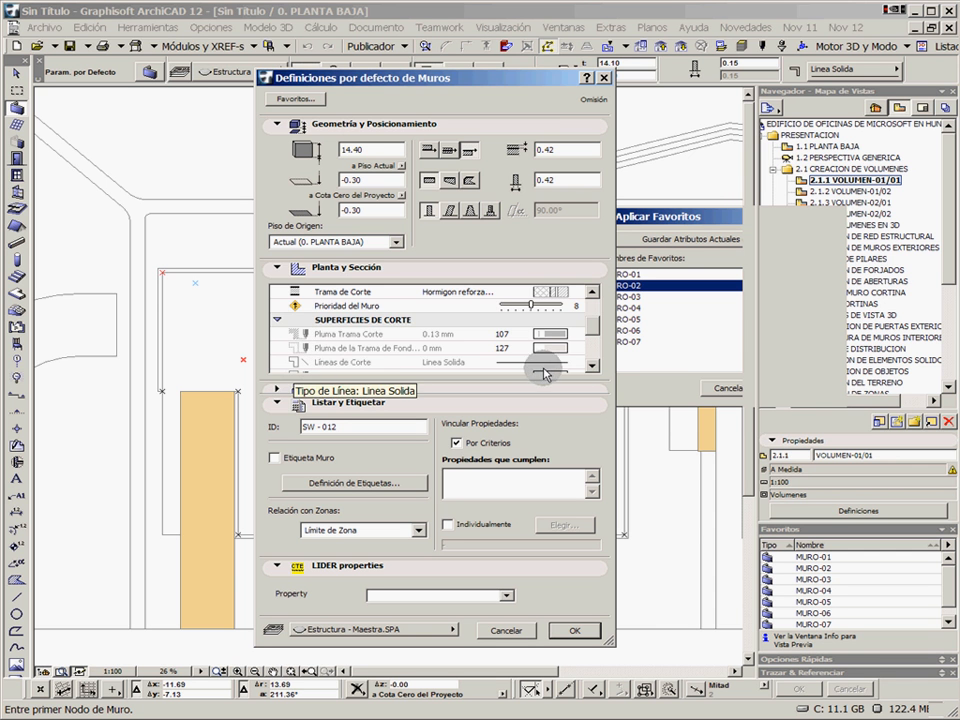
pyautogui.click(593, 366)
pyautogui.click(593, 366)
pyautogui.click(593, 366)
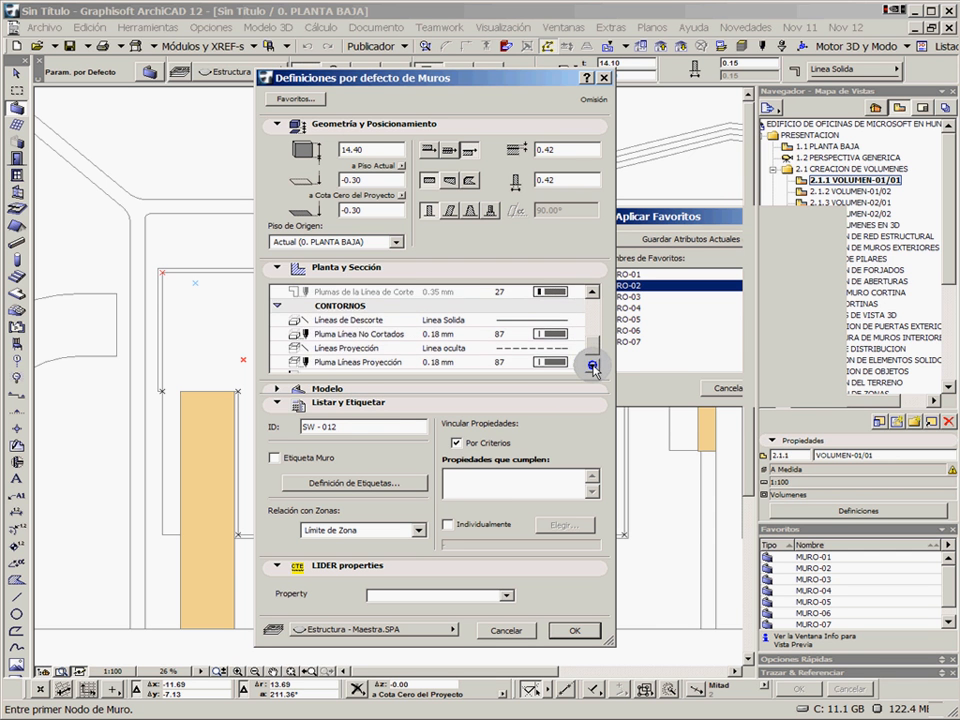
pyautogui.click(593, 366)
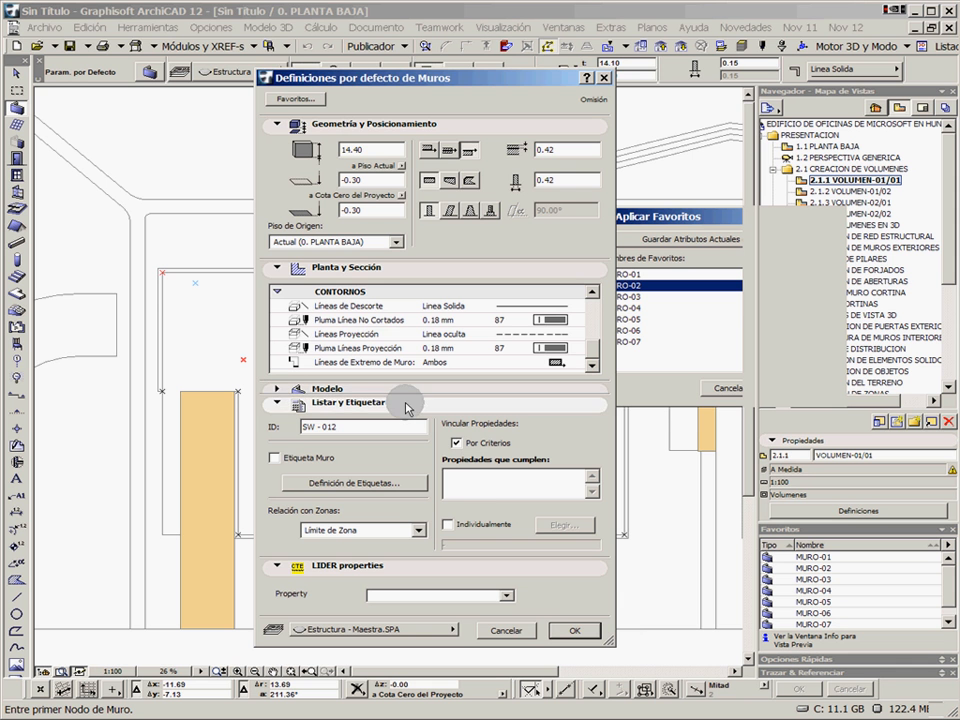
pyautogui.click(517, 633)
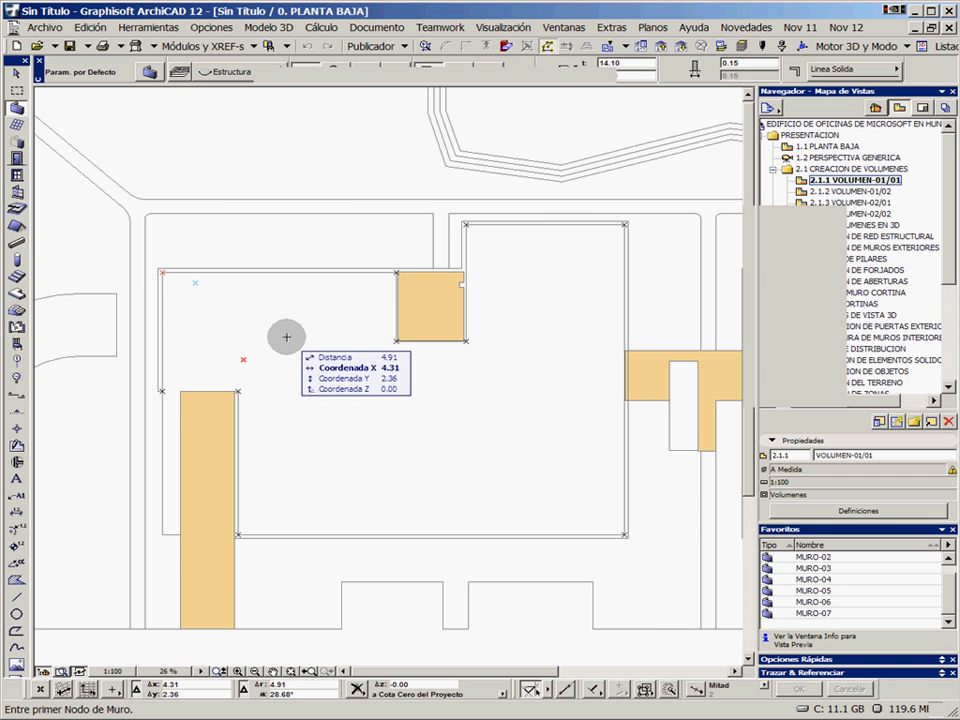
# Activate the Zone tool and apply the VOLUMEN-01 favorite to its defaults
pyautogui.click(17, 327)
pyautogui.doubleClick(812, 613)
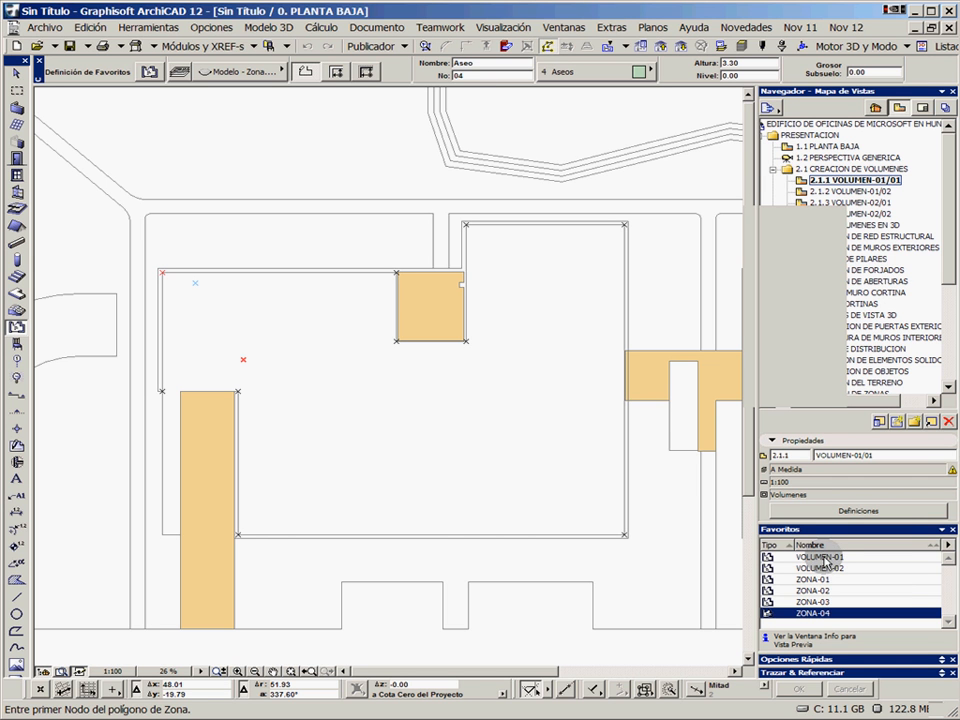
pyautogui.doubleClick(825, 560)
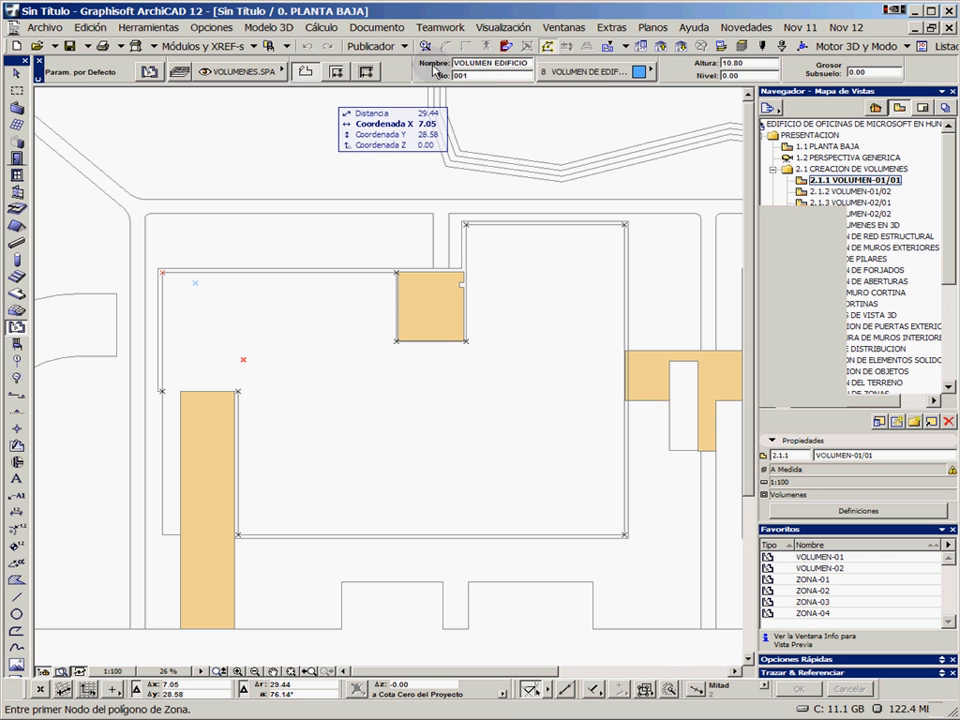
# Review the Zone tool's default name, height, fill, material and area calculation settings
pyautogui.scroll(-3, 482, 74)
pyautogui.scroll(-5, 482, 74)
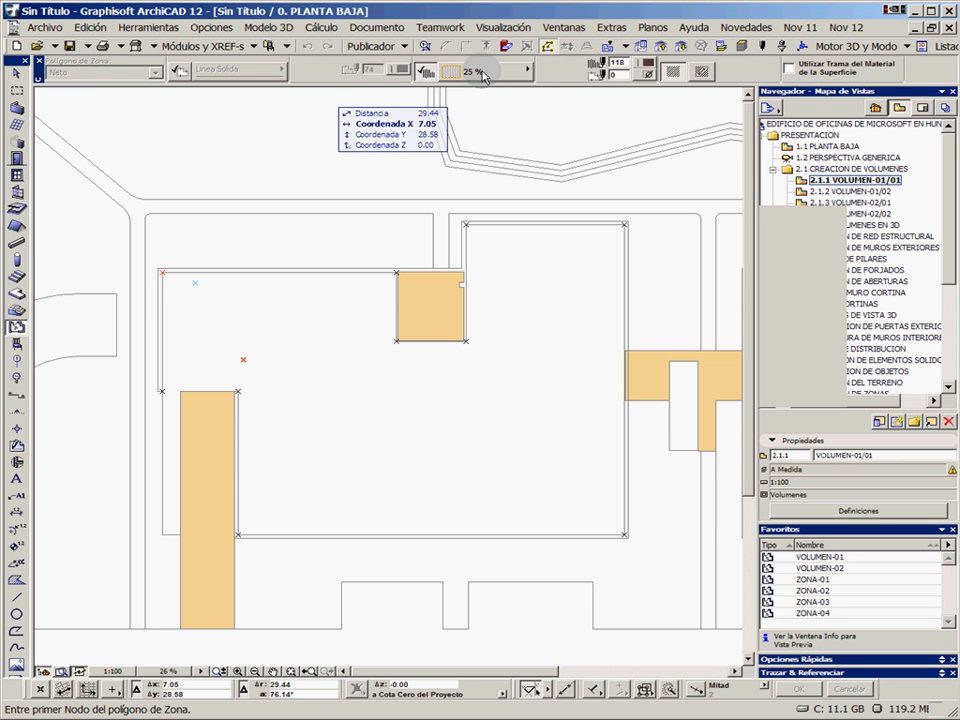
pyautogui.scroll(-5, 482, 76)
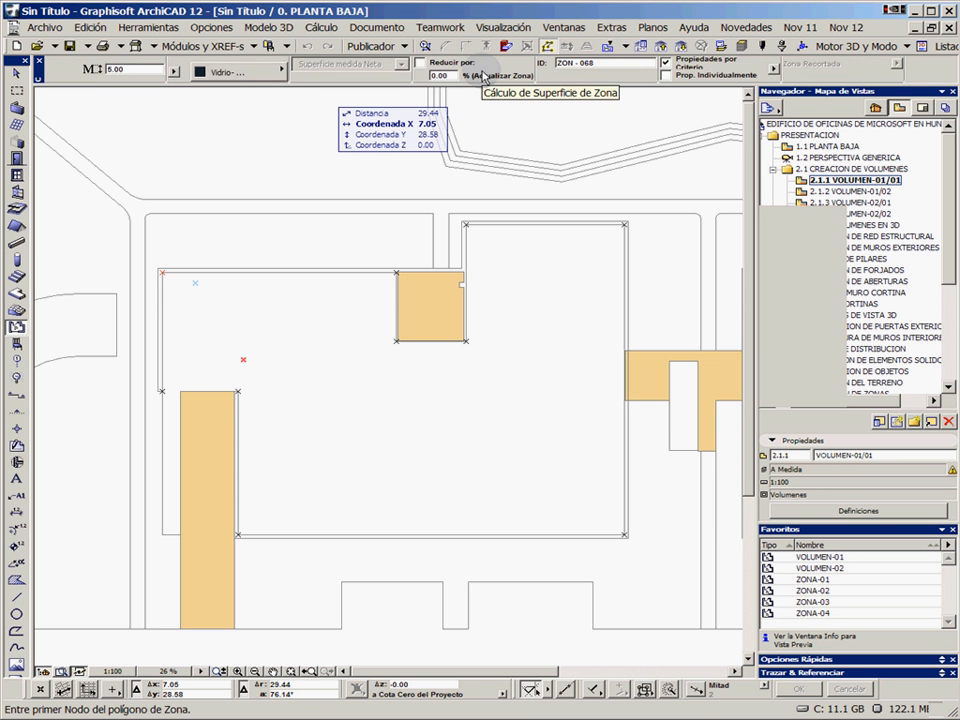
pyautogui.scroll(10, 482, 76)
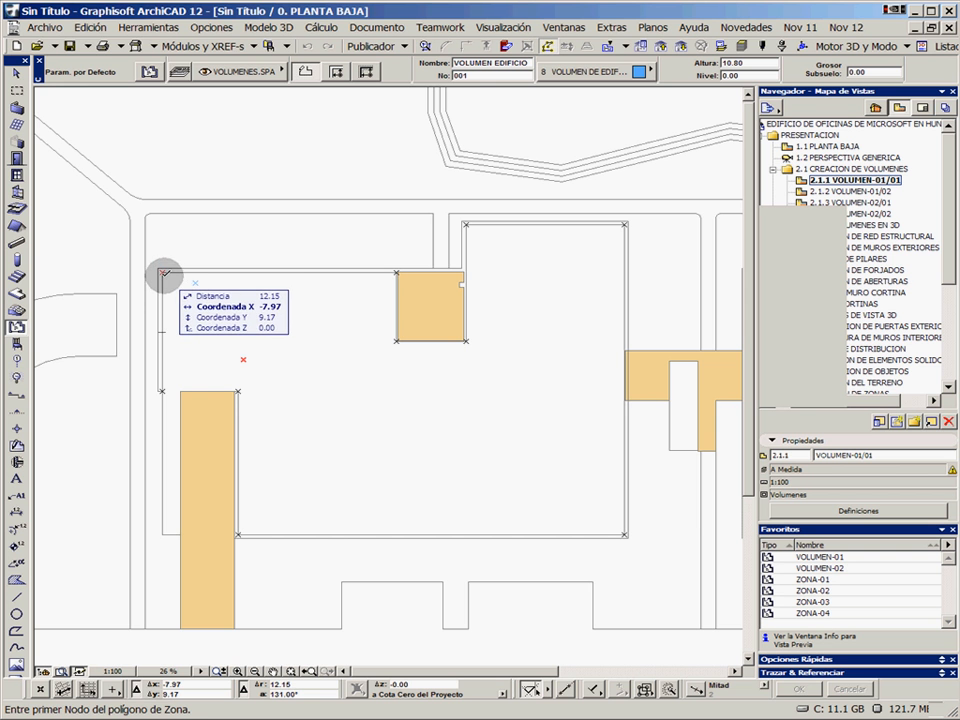
# Start the zone polygon at the building outline's upper-left corner and trace the 23.14 upper edge and two sides of the shaded recess
pyautogui.click(161, 272)
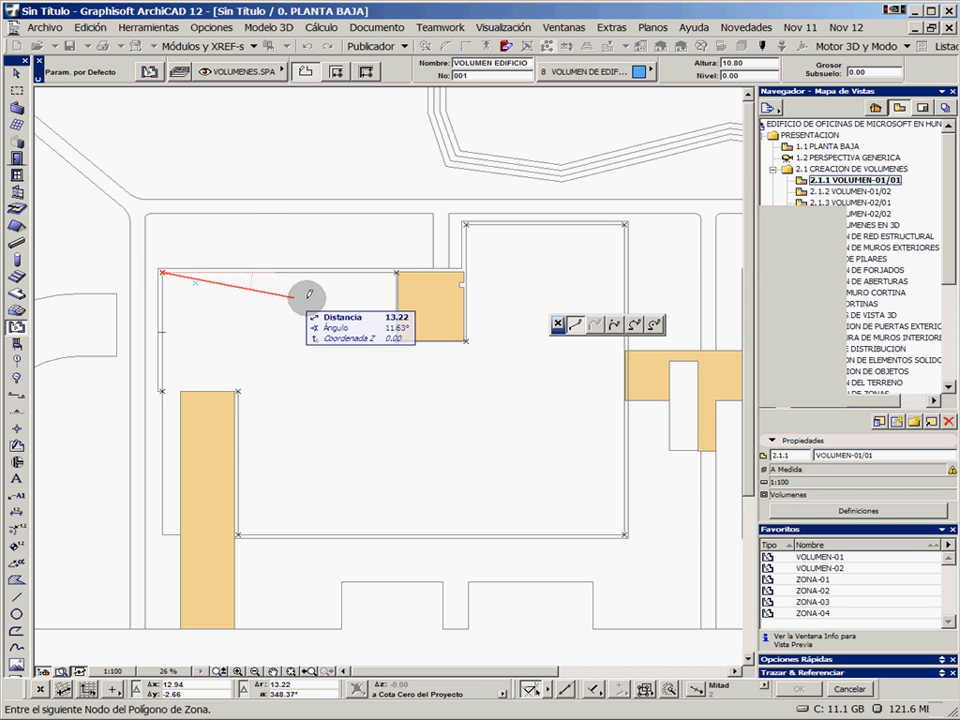
pyautogui.scroll(4, 342, 294)
pyautogui.moveTo(322, 298); pyautogui.dragTo(513, 287, button='middle')
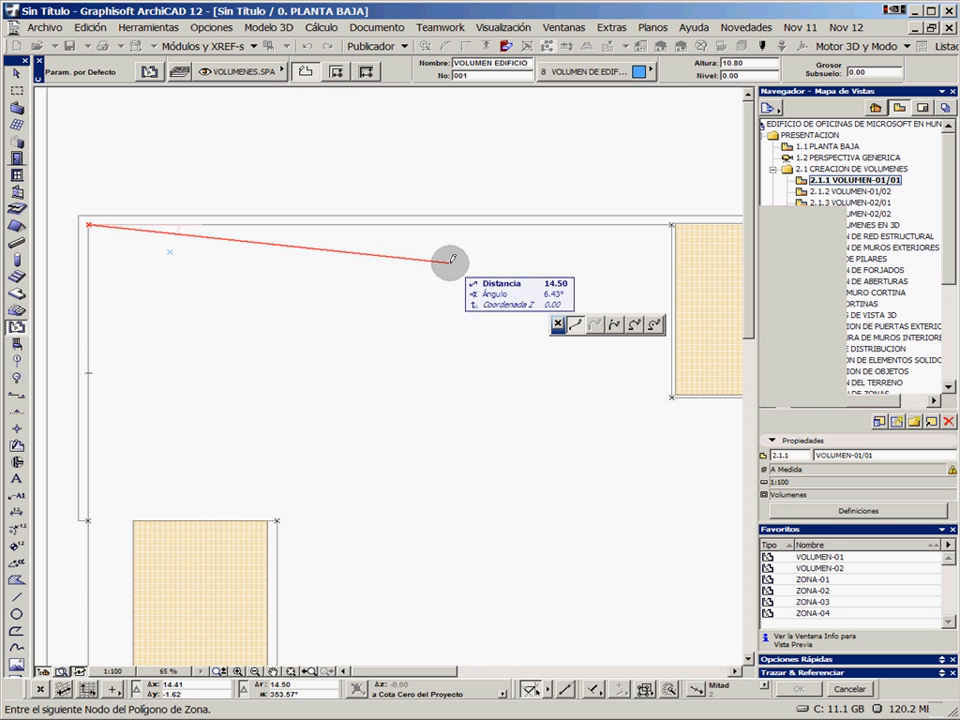
pyautogui.moveTo(545, 258); pyautogui.dragTo(386, 255, button='middle')
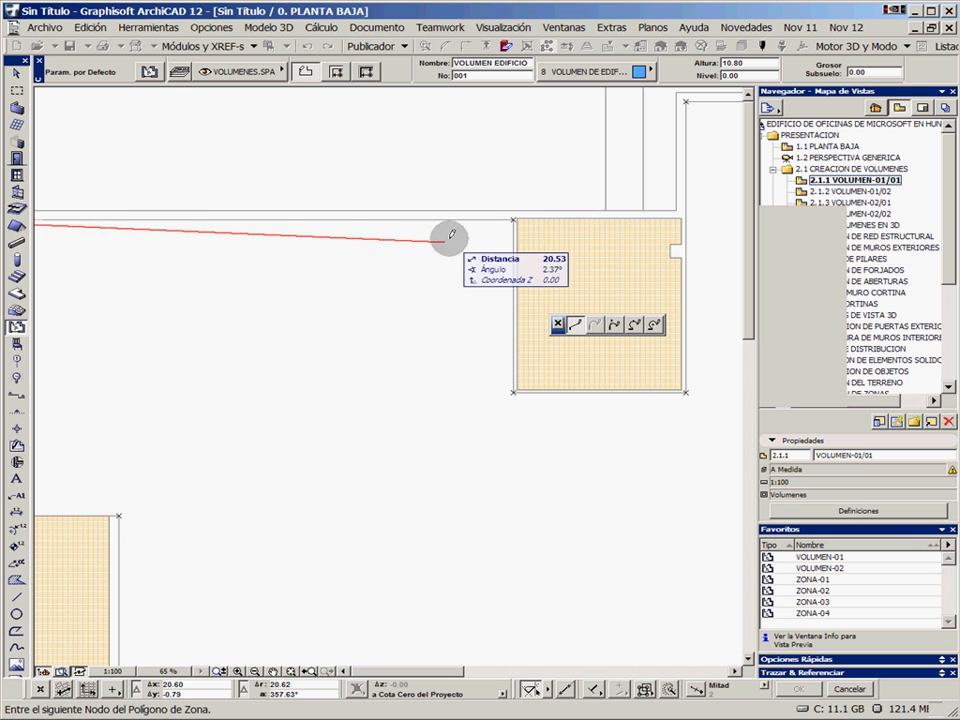
pyautogui.click(513, 218)
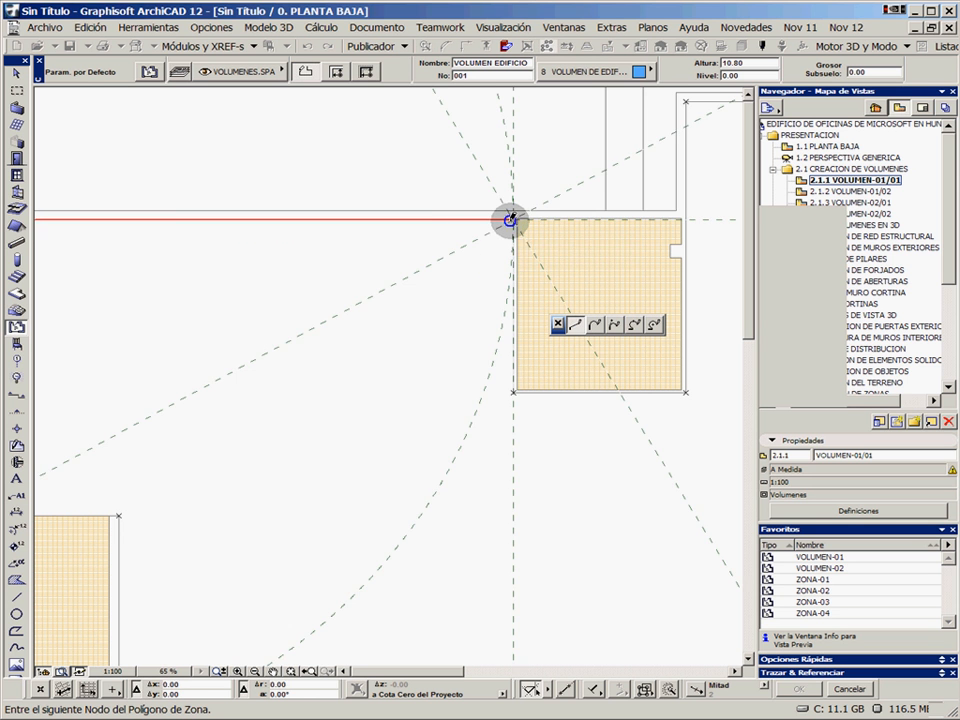
pyautogui.click(513, 391)
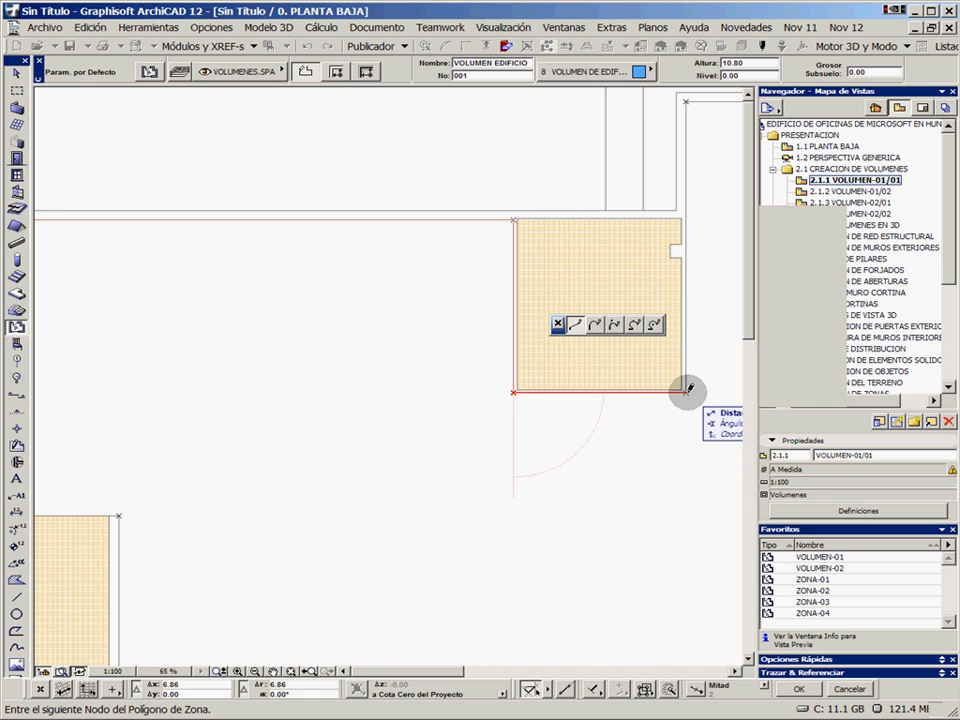
pyautogui.click(686, 391)
# Continue the zone polygon 12.32 up from the recess, 15.64 along the upper edge, and down to the outline's lower-right corner
pyautogui.moveTo(697, 328); pyautogui.dragTo(392, 411, button='middle')
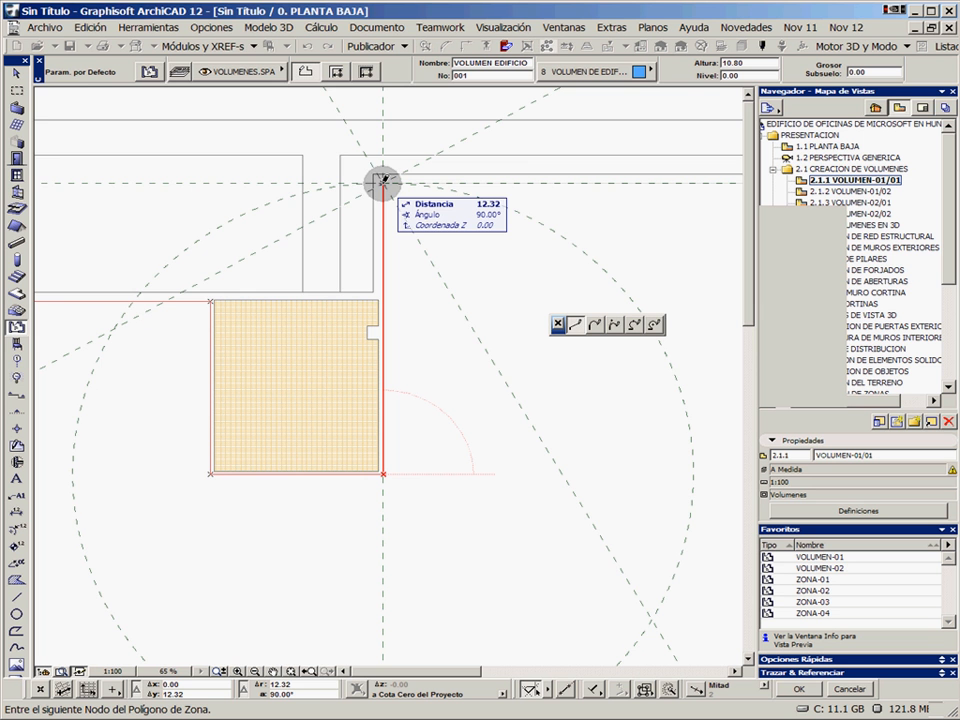
pyautogui.click(383, 182)
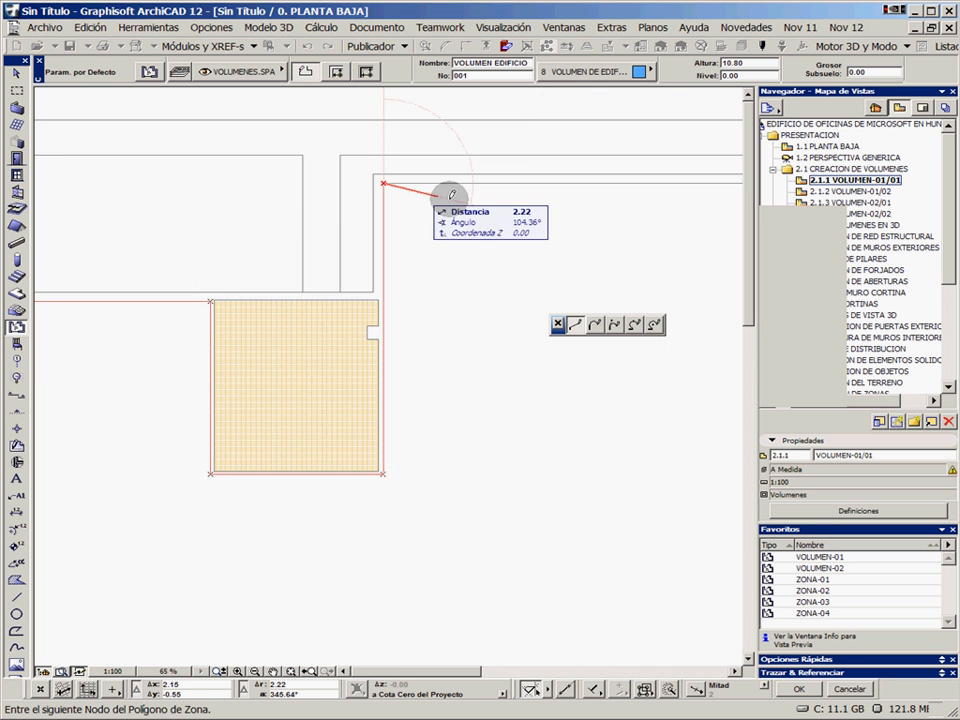
pyautogui.scroll(-3, 392, 182)
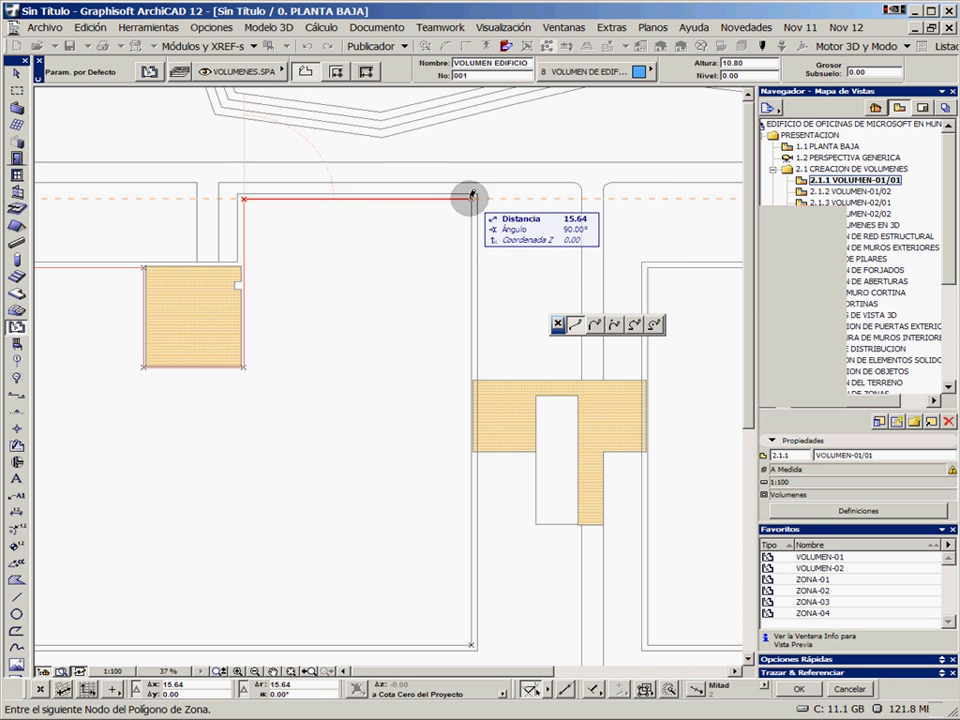
pyautogui.click(470, 198)
pyautogui.moveTo(482, 420); pyautogui.dragTo(533, 291, button='middle')
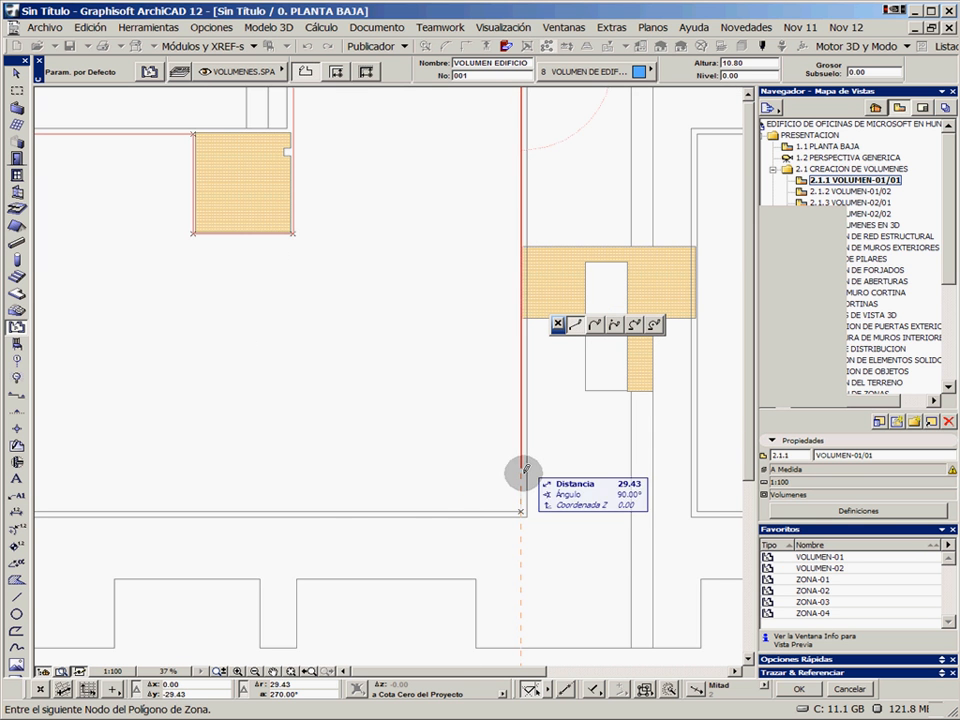
pyautogui.click(519, 510)
# Trace the 38.14 lower edge and the lower-left notch, close the zone polygon at its start, and place its label near the upper-left corner
pyautogui.scroll(-2, 288, 456)
pyautogui.moveTo(288, 456); pyautogui.dragTo(440, 495, button='middle')
pyautogui.moveTo(240, 523); pyautogui.dragTo(386, 527, button='middle')
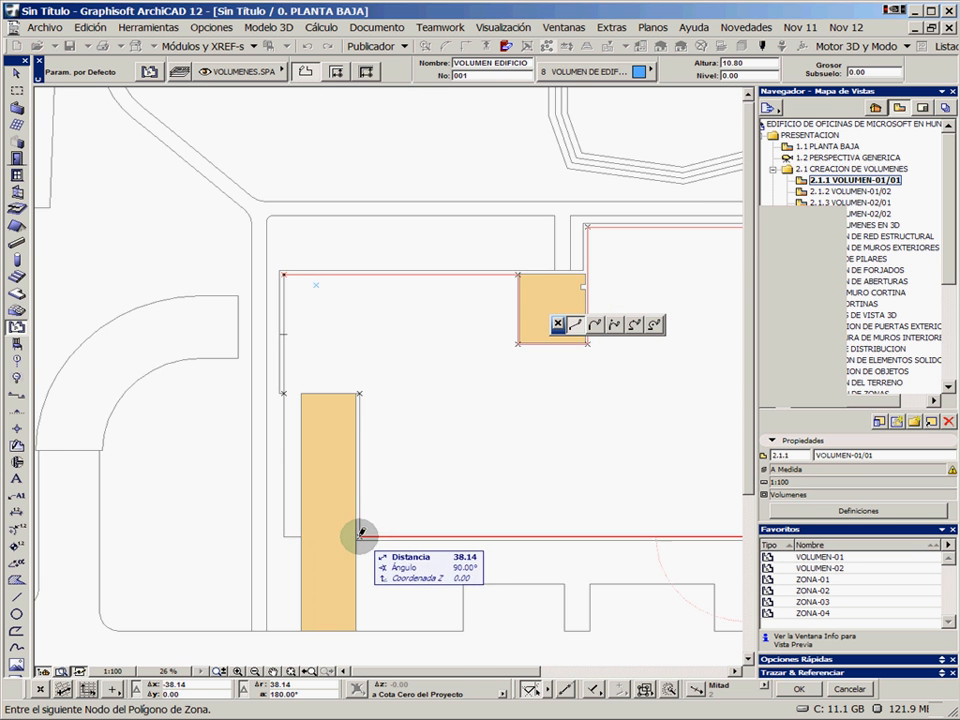
pyautogui.click(360, 537)
pyautogui.click(360, 393)
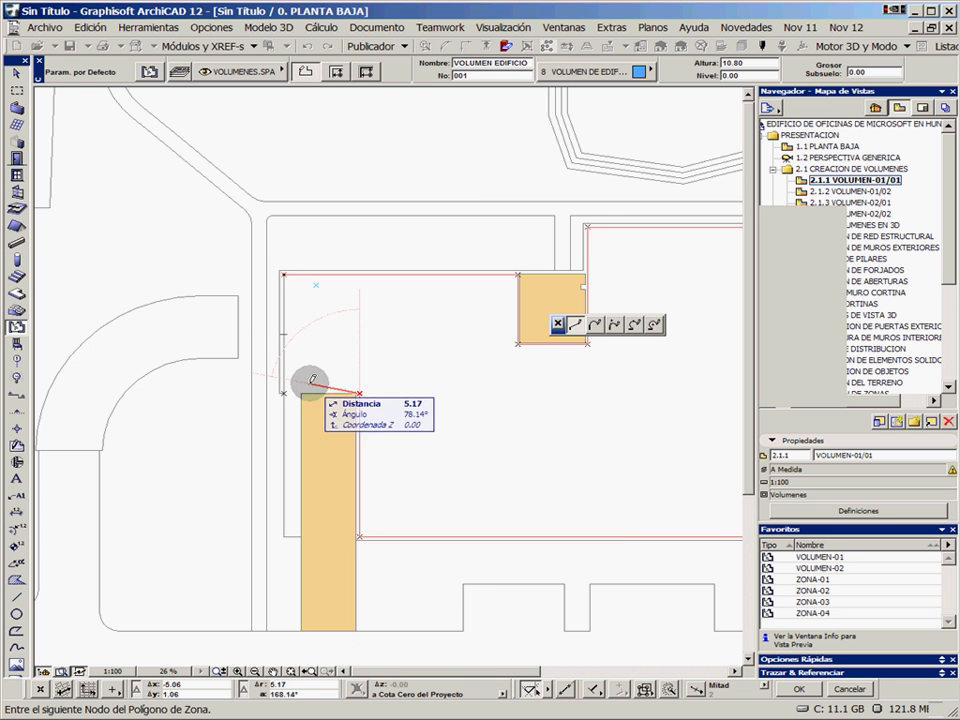
pyautogui.click(284, 394)
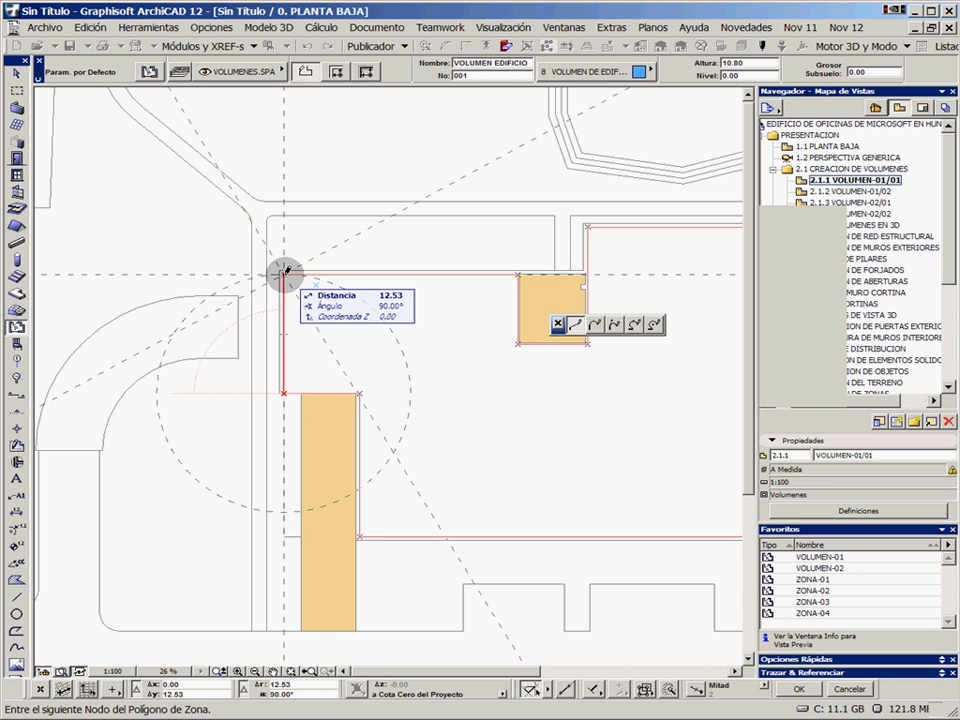
pyautogui.click(285, 273)
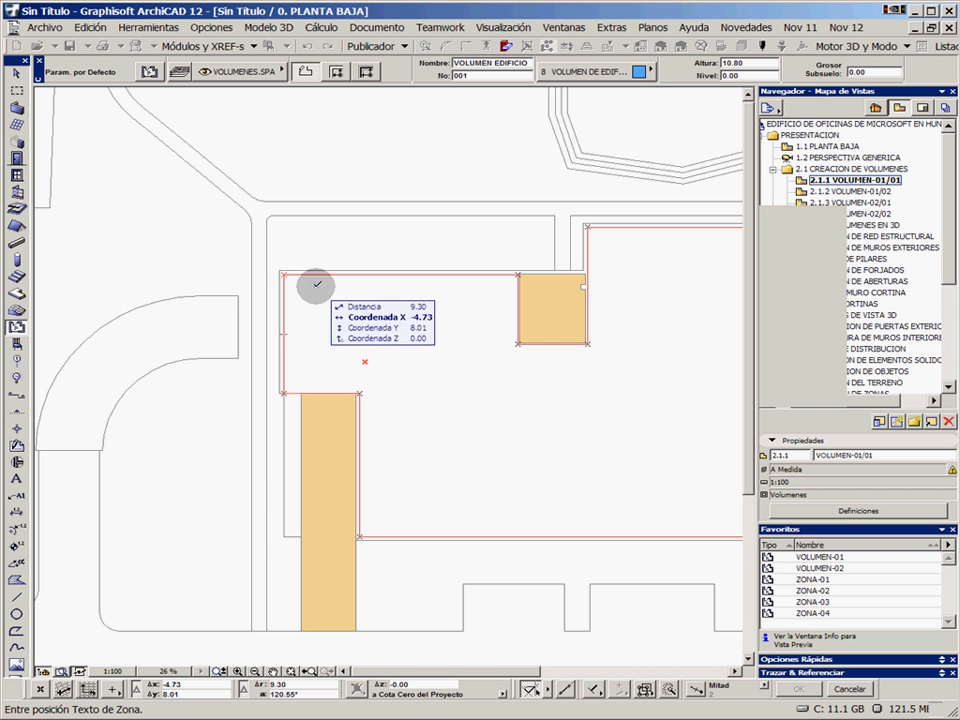
pyautogui.click(319, 288)
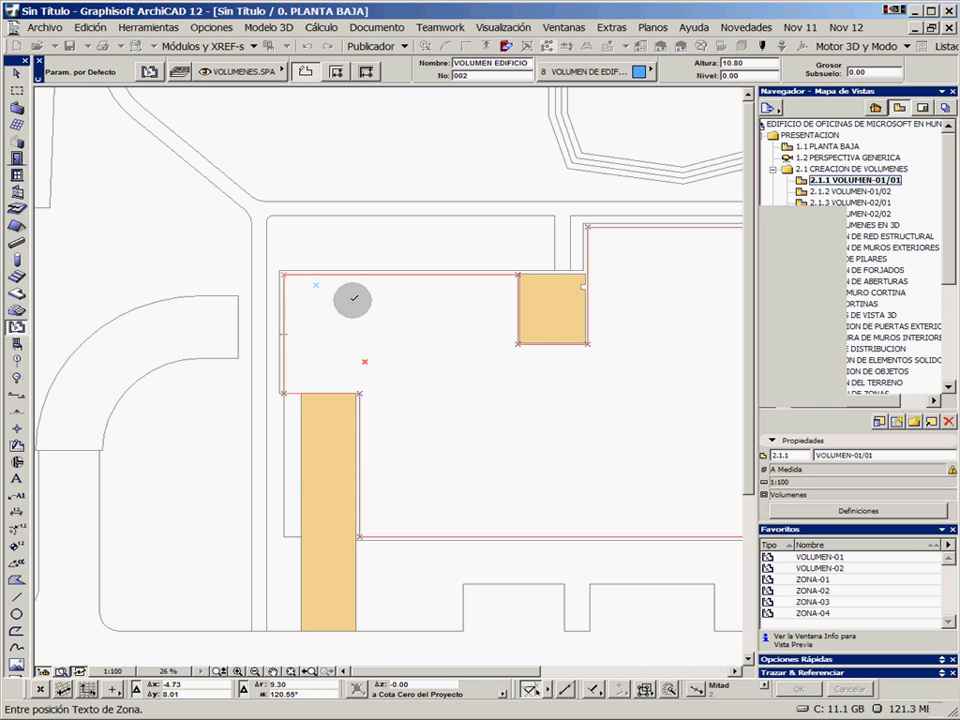
# Check the finished blue VOLUMEN EDIFICIO zone in plan and open the saved view 2.1.2 VOLUMEN-01/02
pyautogui.scroll(3, 330, 291)
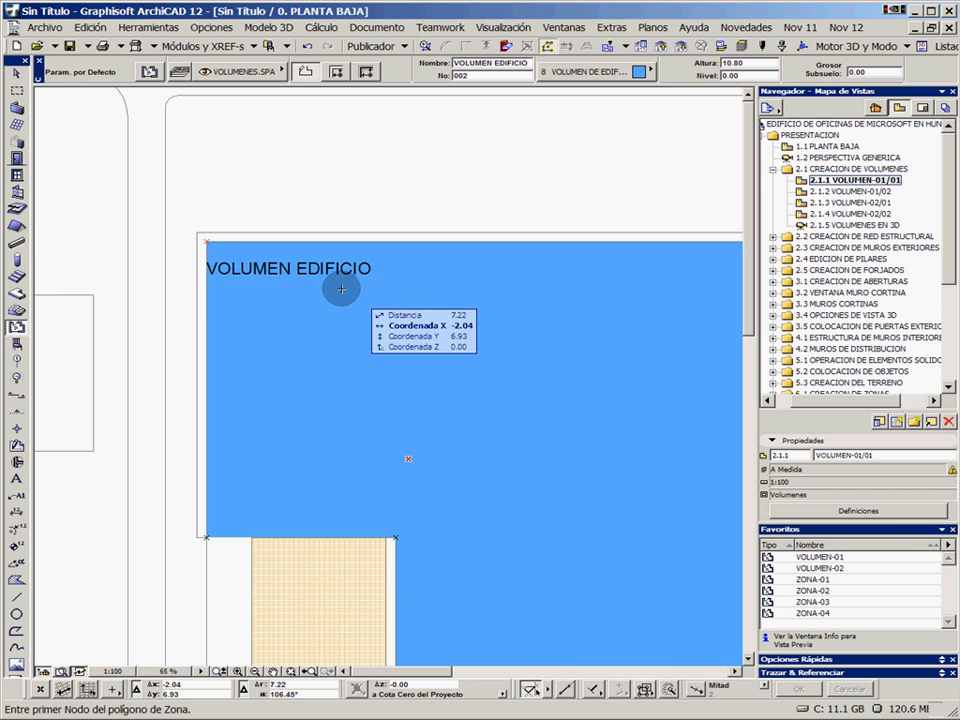
pyautogui.scroll(-3, 341, 289)
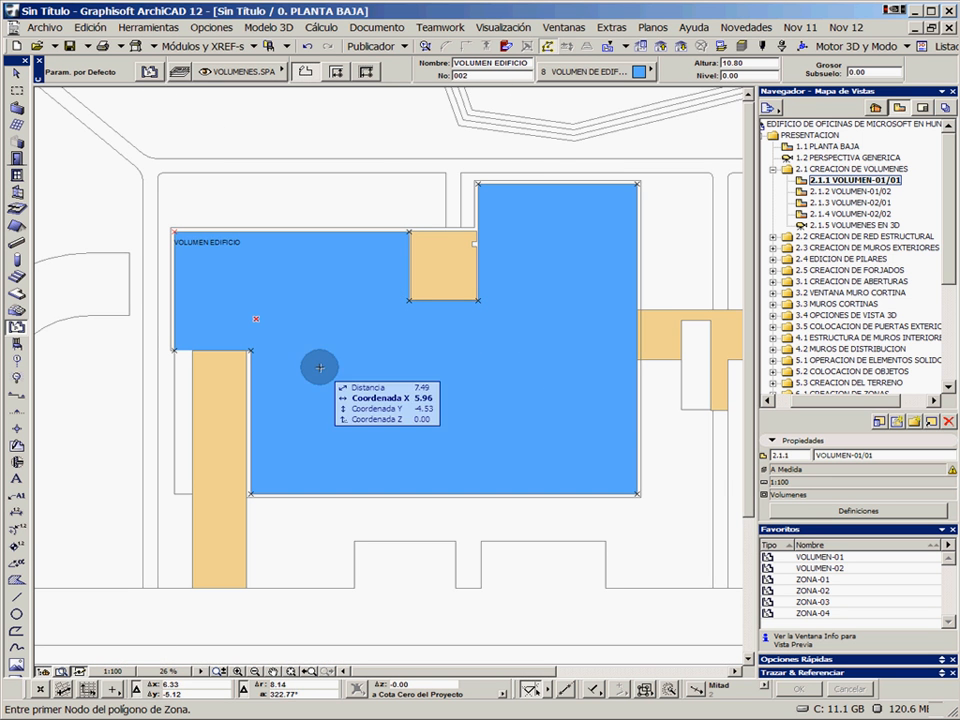
pyautogui.scroll(2, 358, 292)
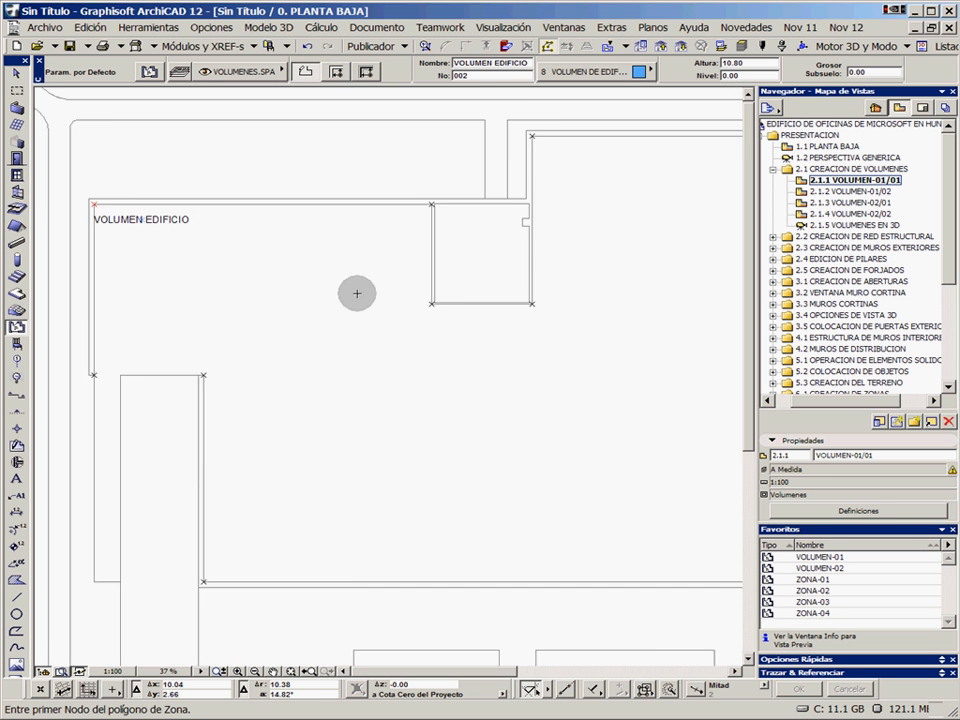
pyautogui.scroll(-2, 358, 291)
pyautogui.moveTo(508, 311); pyautogui.dragTo(383, 316, button='middle')
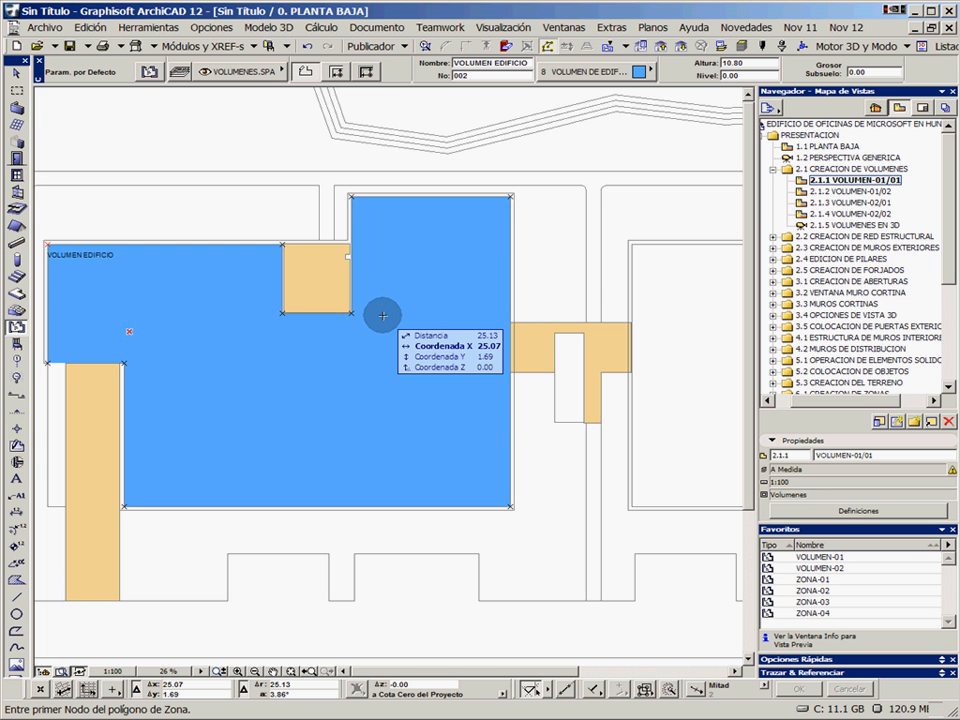
pyautogui.doubleClick(843, 190)
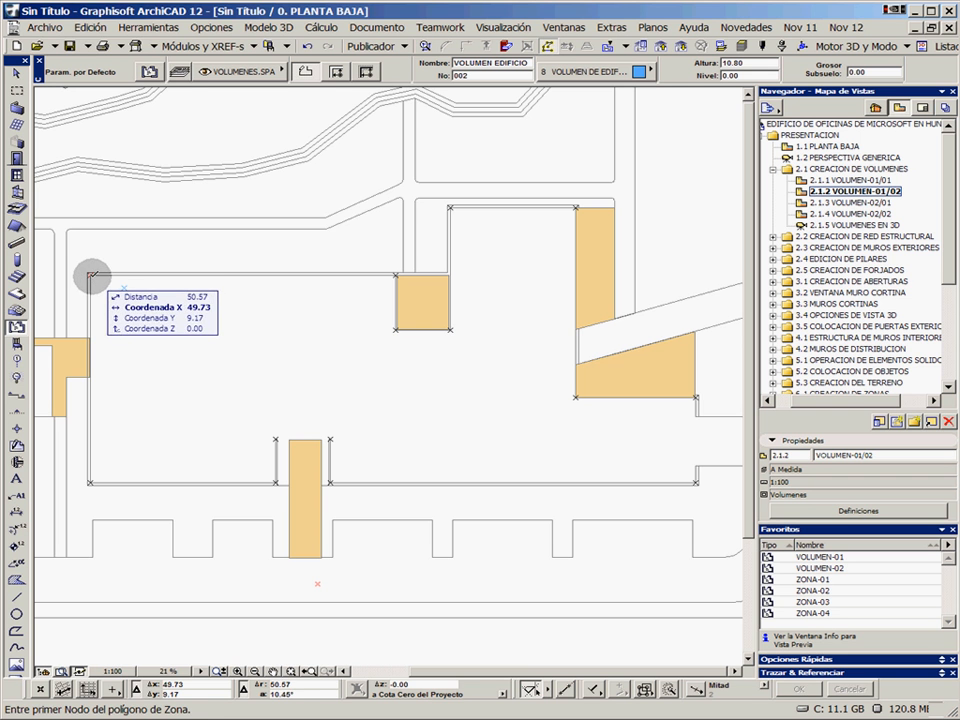
# Start the second zone polygon at its outline's upper-left corner and trace the 38.14 upper edge and the recess's left and lower sides
pyautogui.click(92, 276)
pyautogui.scroll(5, 405, 276)
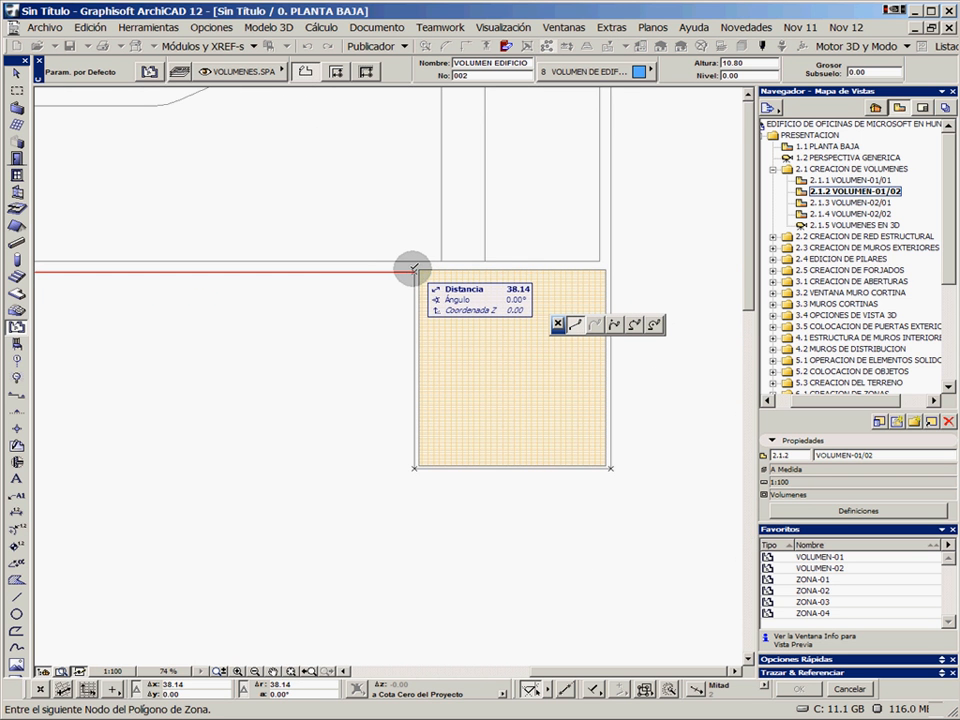
pyautogui.click(414, 270)
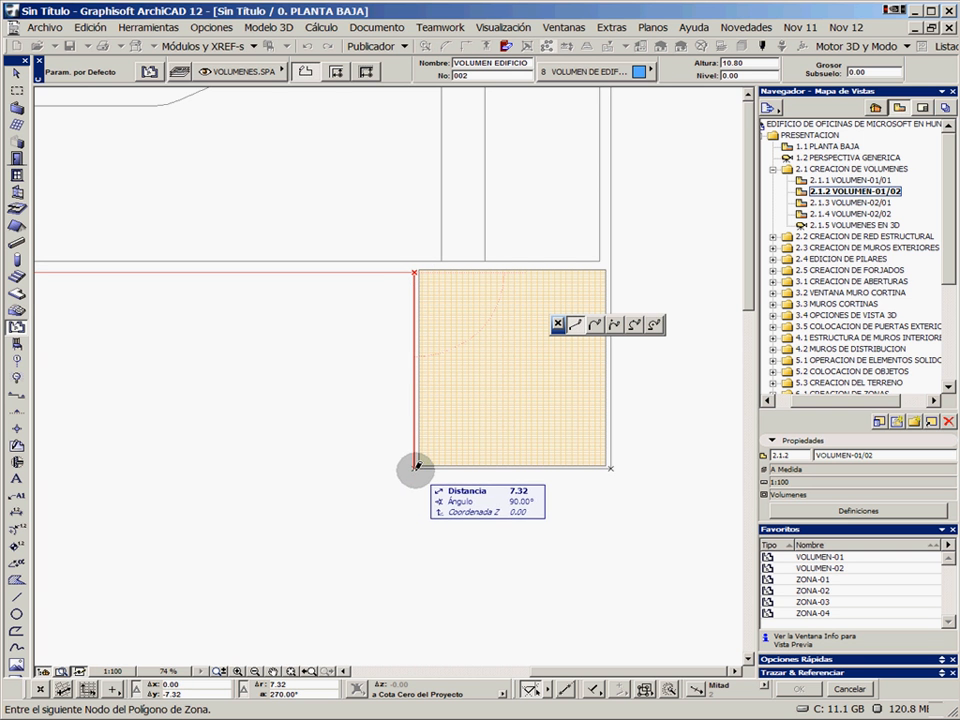
pyautogui.click(416, 466)
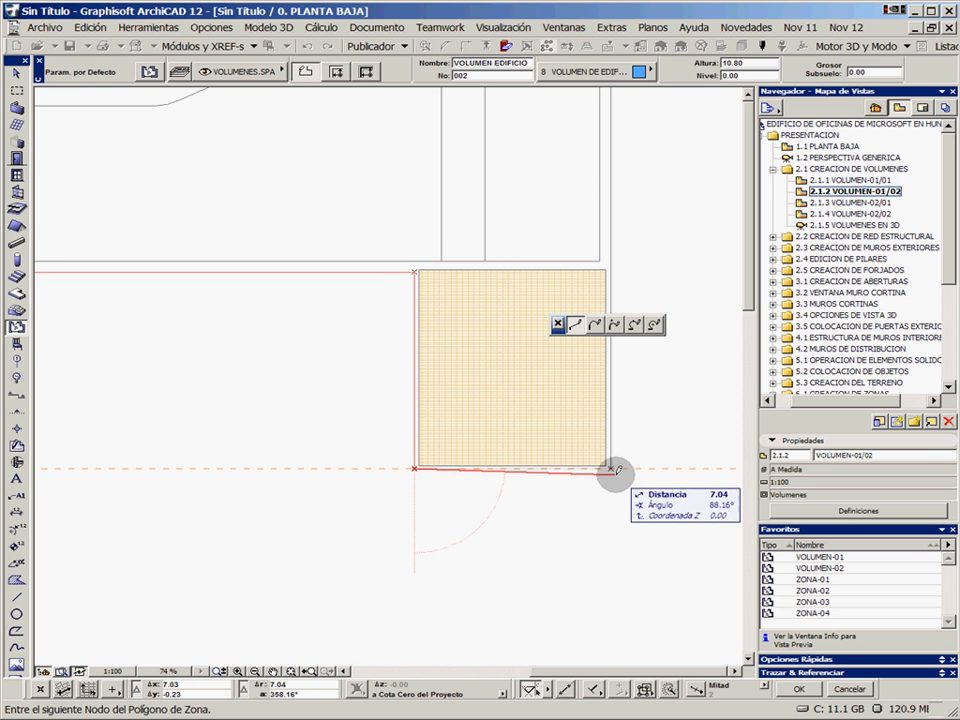
pyautogui.click(613, 468)
# Continue the second zone polygon 16.32 up from the recess, across the upper edge, and 25.27 down to the inner corner by the shaded strip
pyautogui.moveTo(662, 414); pyautogui.dragTo(554, 540, button='middle')
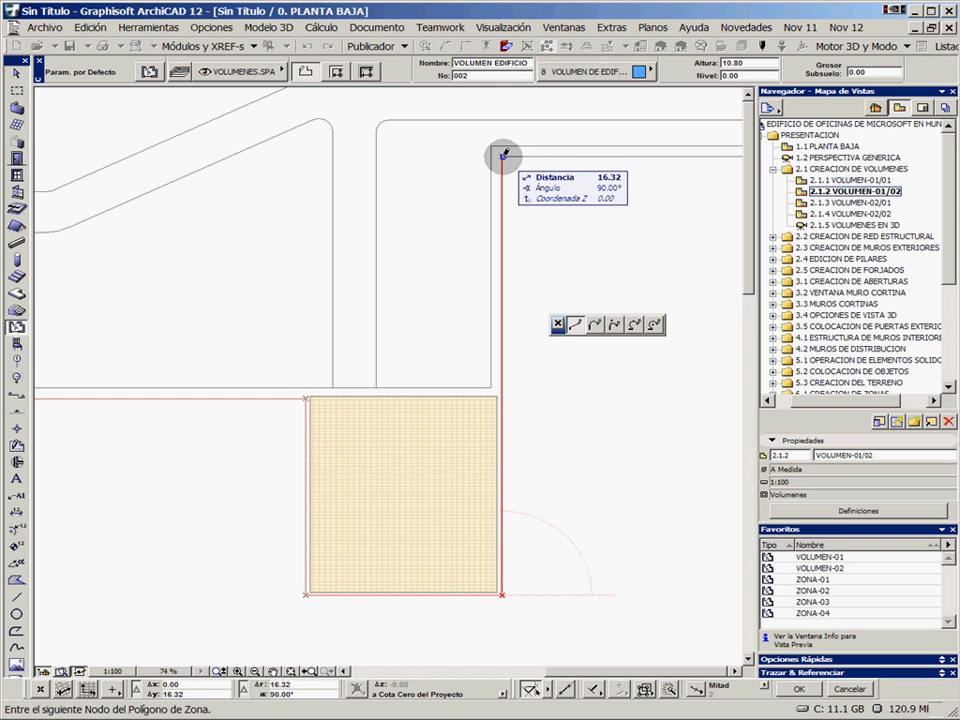
pyautogui.click(503, 156)
pyautogui.moveTo(643, 225); pyautogui.dragTo(323, 221, button='middle')
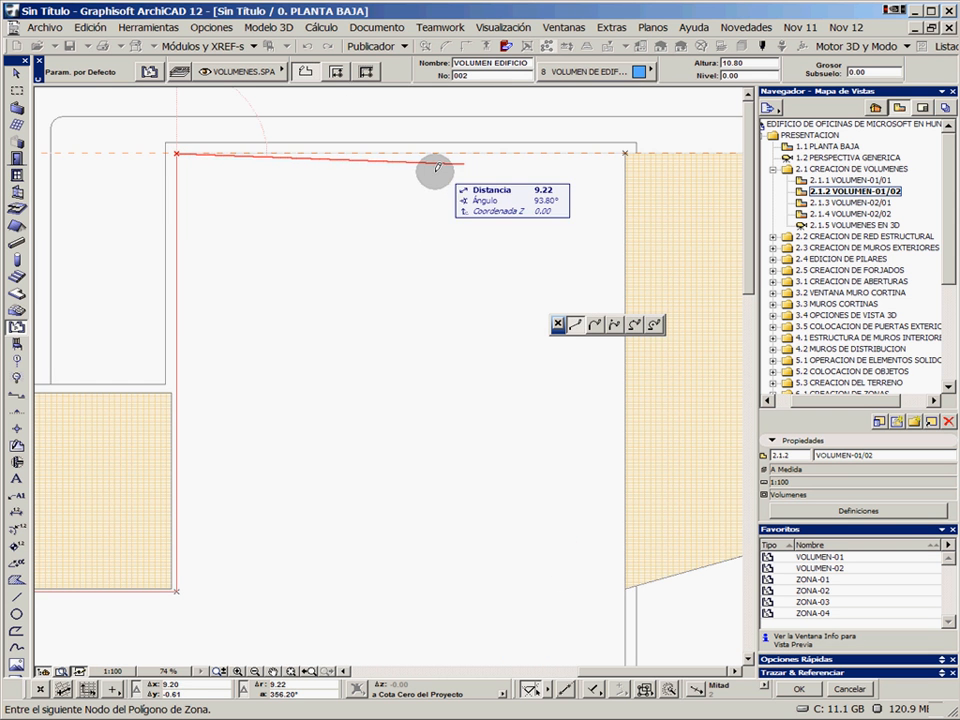
pyautogui.click(624, 152)
pyautogui.scroll(-5, 563, 524)
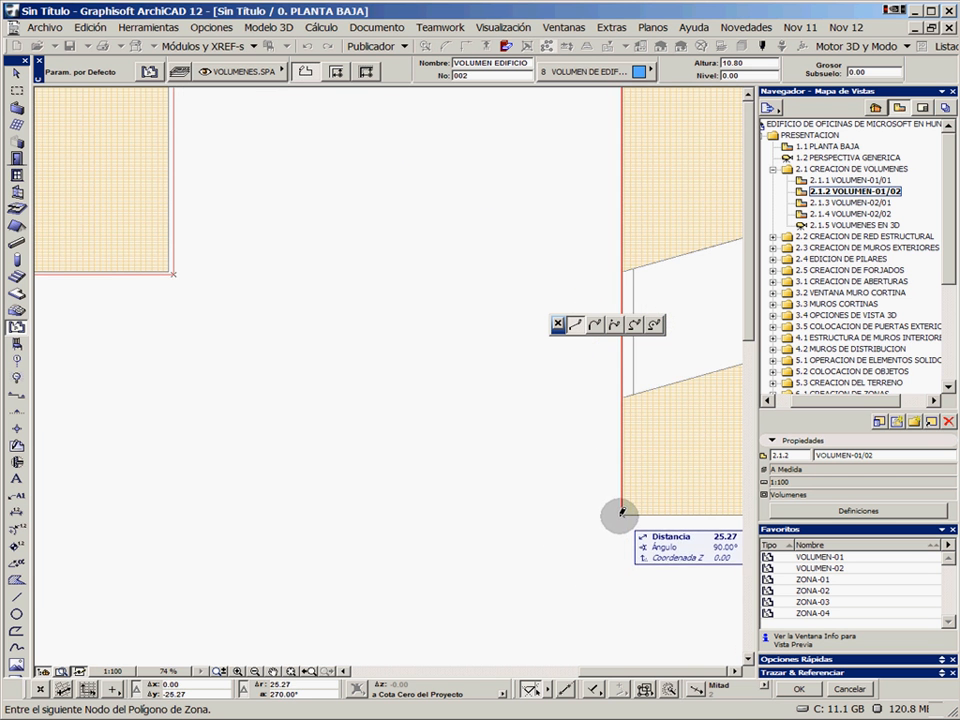
pyautogui.click(621, 456)
# Extend the second zone polygon along the shaded area's lower edge to its right corner, and 11.36 down to the outline's lower-right corner
pyautogui.scroll(-5, 527, 510)
pyautogui.scroll(5, 527, 505)
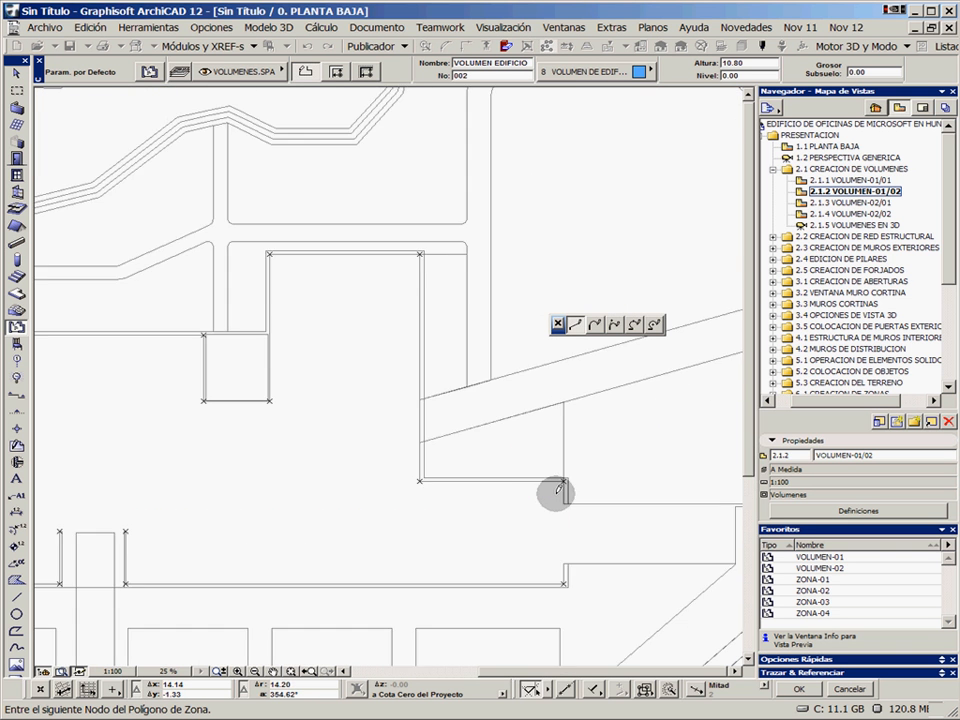
pyautogui.click(574, 462)
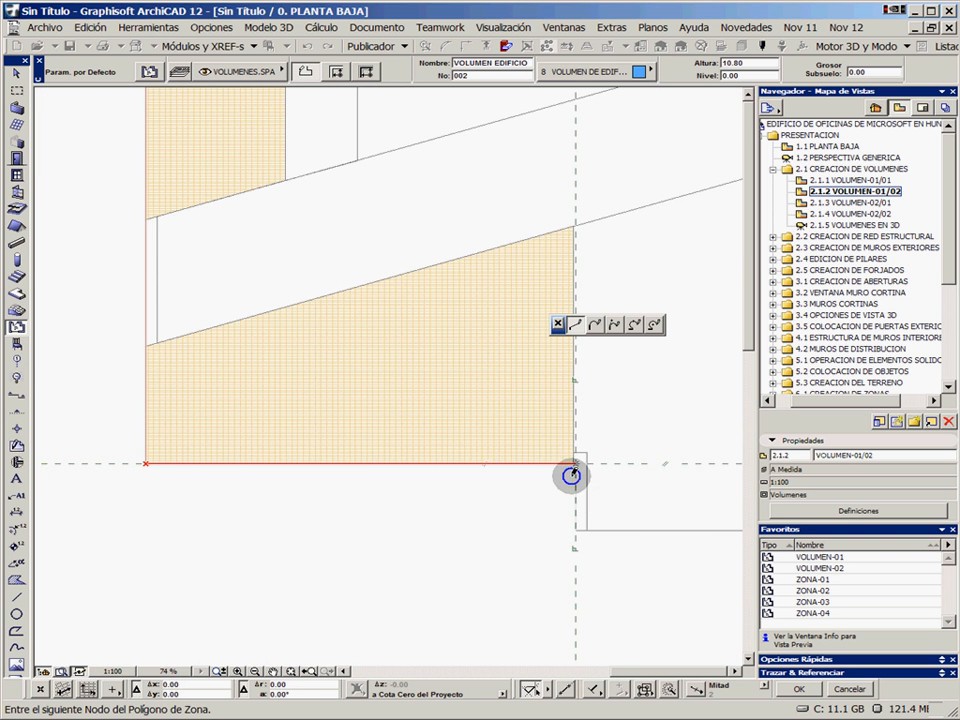
pyautogui.scroll(-3, 572, 468)
pyautogui.scroll(3, 579, 424)
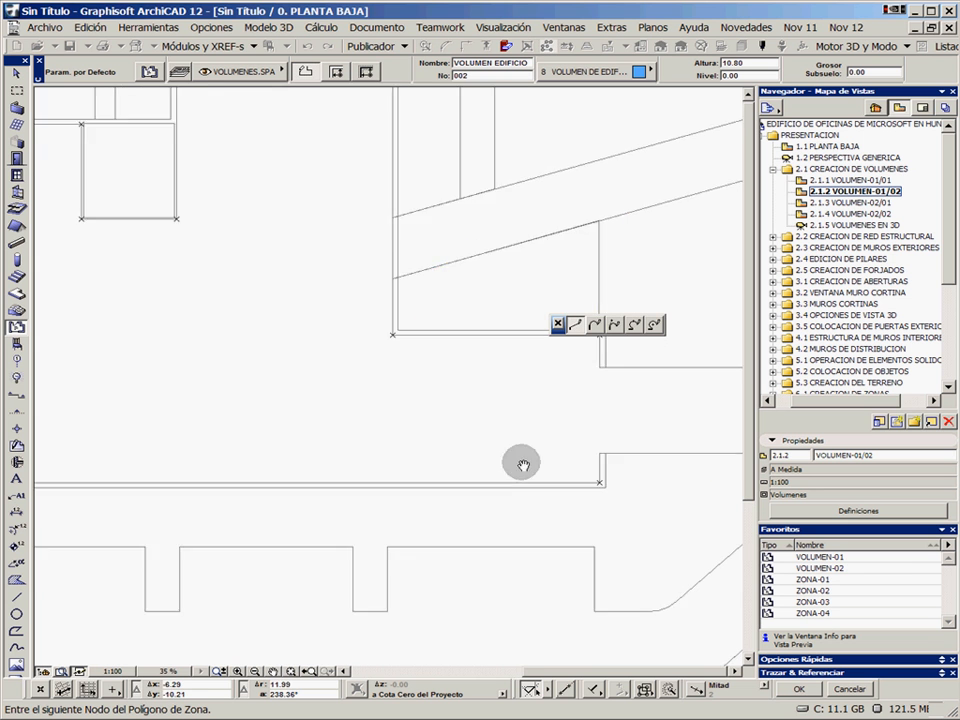
pyautogui.click(424, 497)
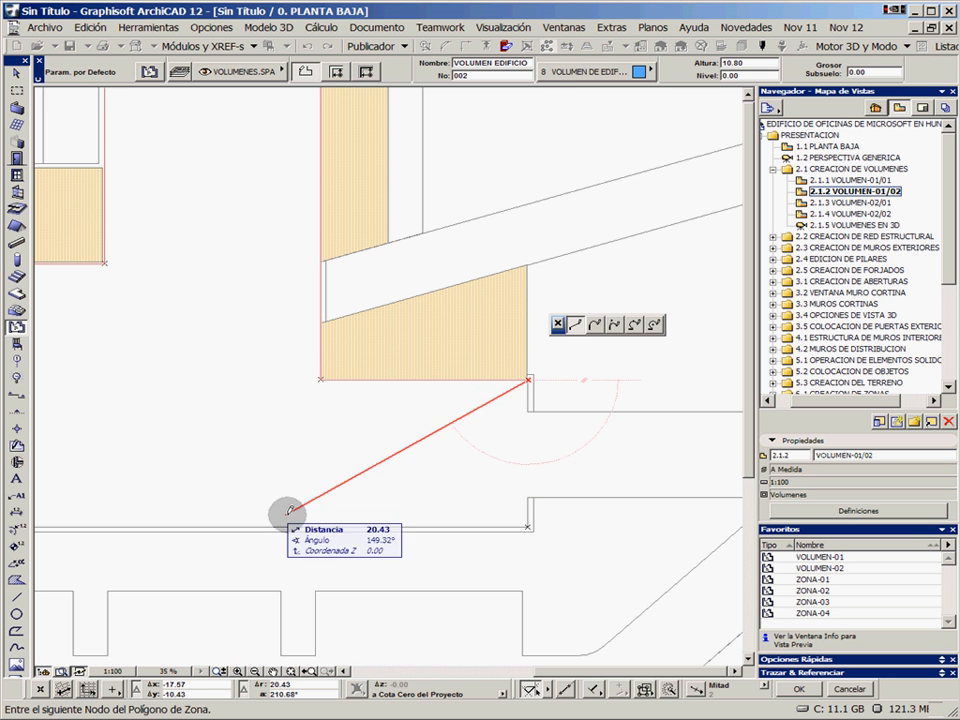
pyautogui.scroll(3, 508, 510)
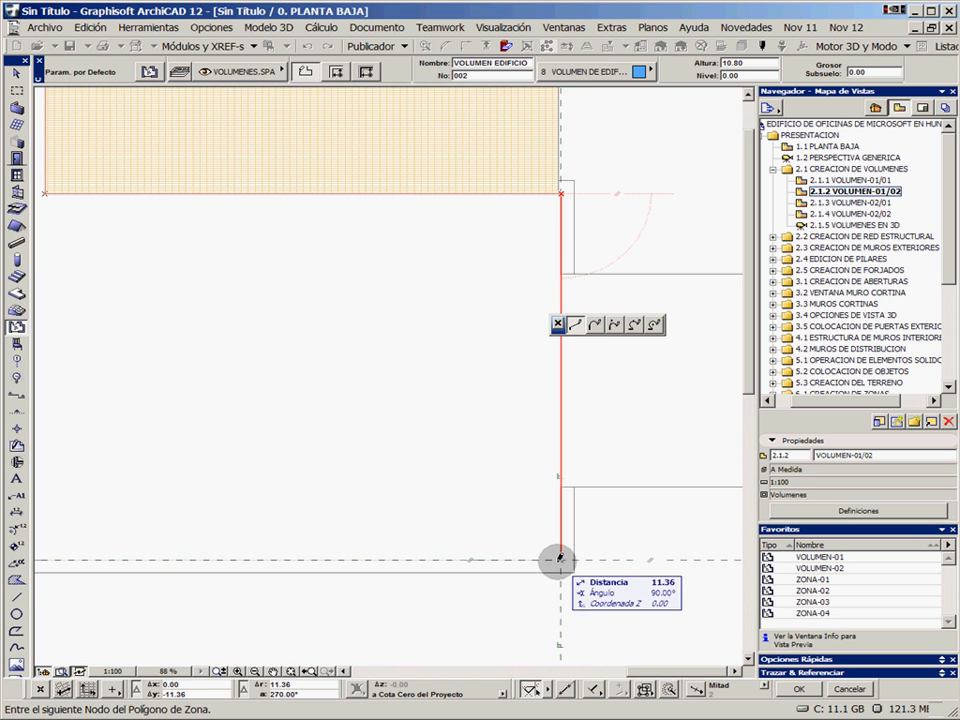
pyautogui.click(561, 495)
# Extend the second zone polygon 45.64 along the outline's lower edge to the notch, 5.85 up the notch's right side and across its top
pyautogui.scroll(-3, 461, 511)
pyautogui.scroll(3, 377, 497)
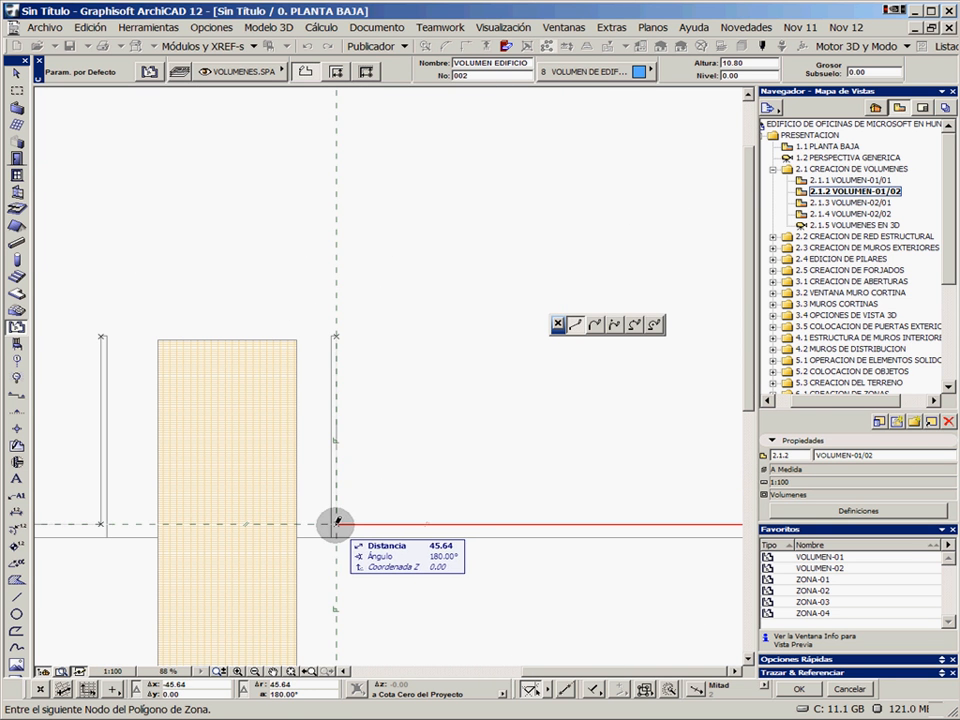
pyautogui.click(336, 522)
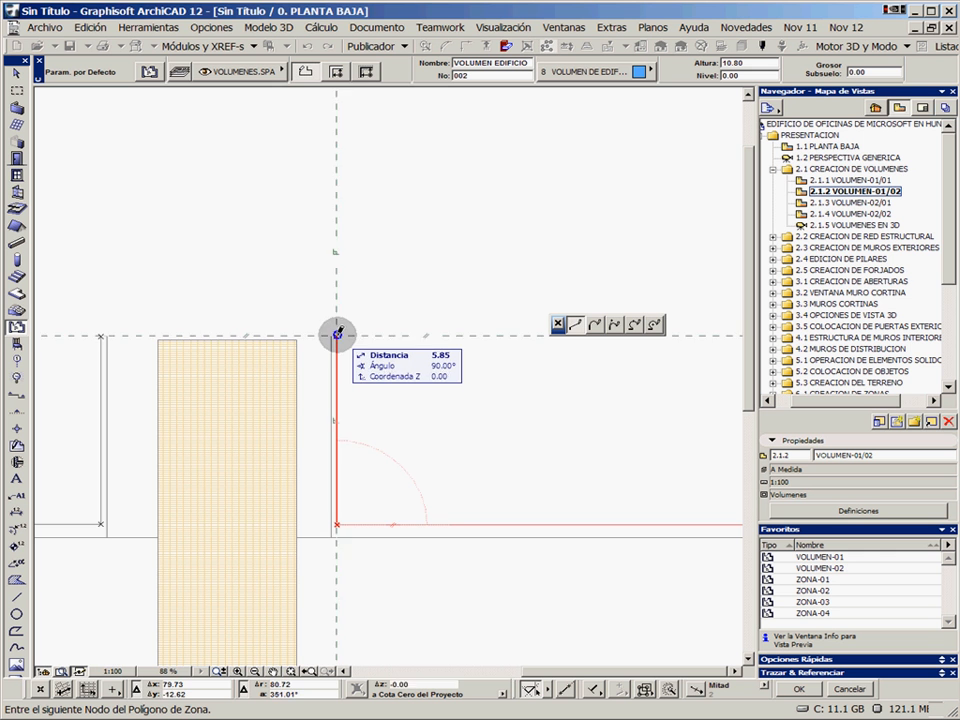
pyautogui.click(337, 332)
pyautogui.moveTo(103, 326); pyautogui.dragTo(332, 306, button='middle')
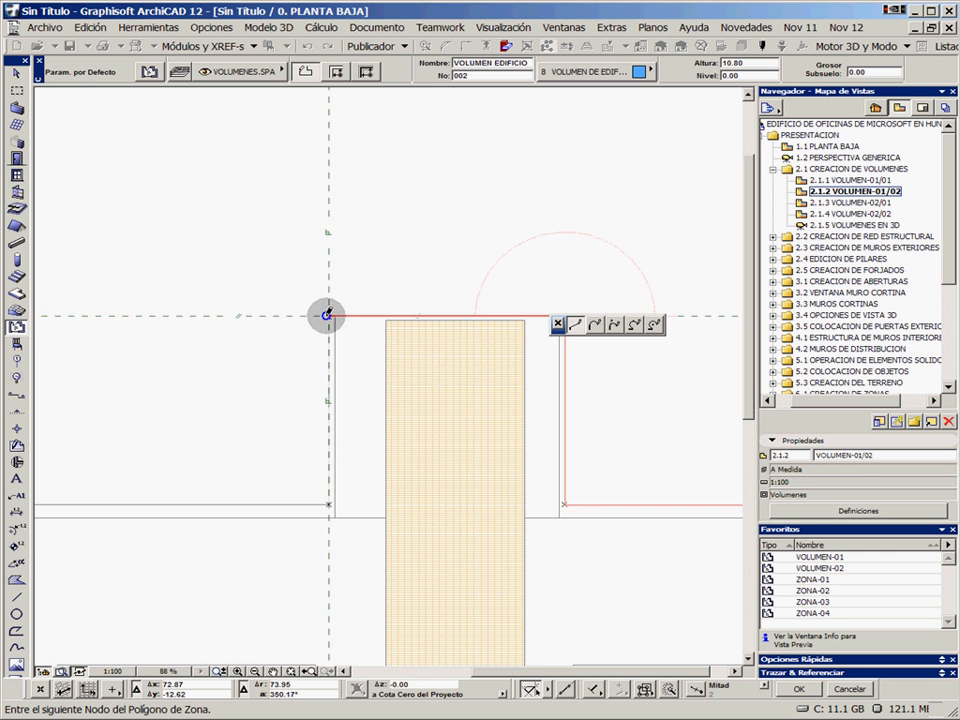
pyautogui.click(328, 316)
# Continue the second zone polygon down the notch's left side and along the lower edge to the outline's lower-left corner
pyautogui.scroll(-1, 249, 464)
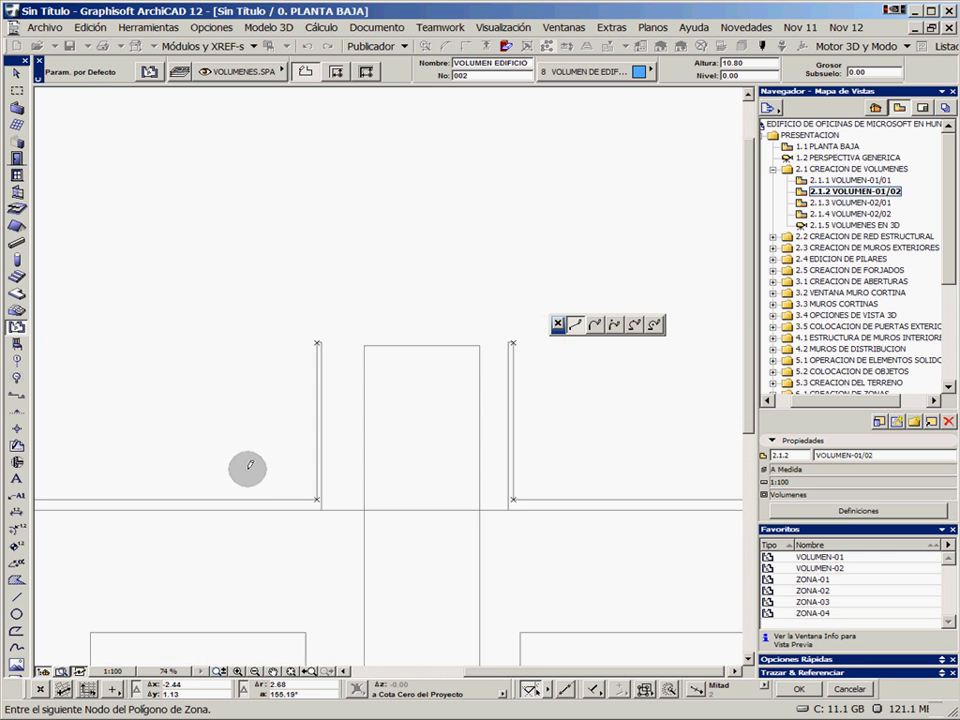
pyautogui.scroll(-2, 248, 467)
pyautogui.moveTo(248, 467); pyautogui.dragTo(532, 477, button='middle')
pyautogui.click(125, 491)
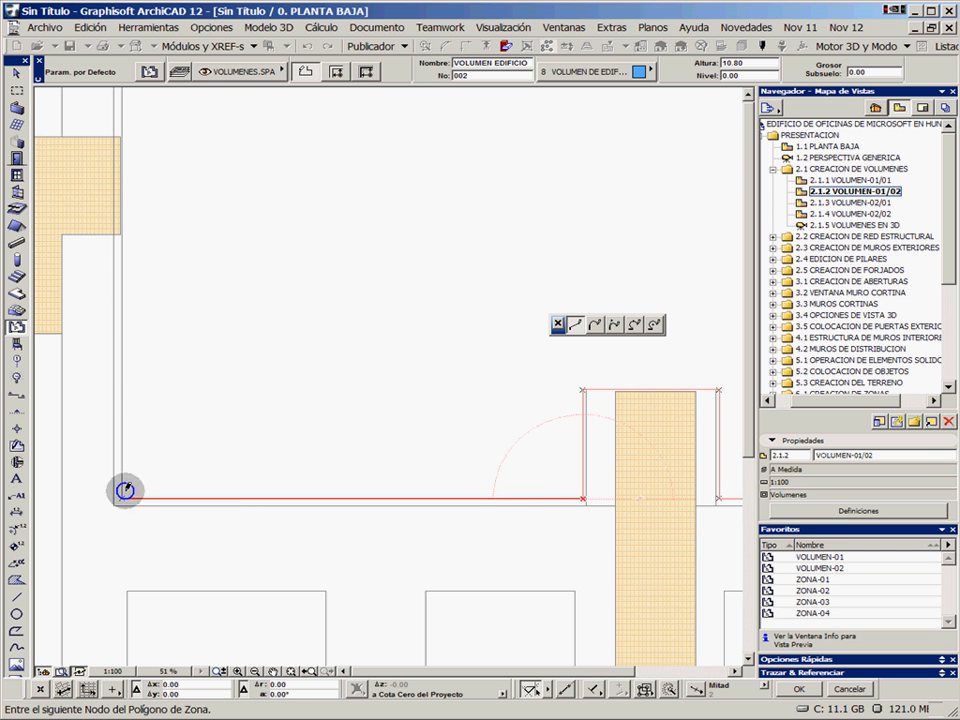
# Close the second zone polygon with the 27.64 left edge back to its starting corner and place the zone text near that corner
pyautogui.moveTo(212, 278); pyautogui.dragTo(228, 492, button='middle')
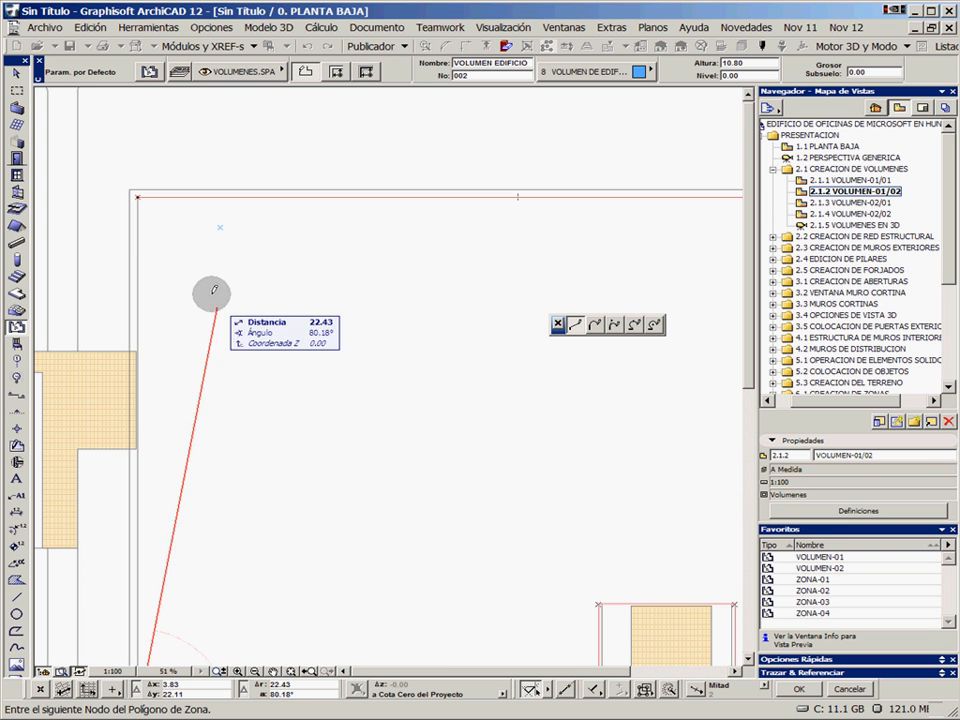
pyautogui.doubleClick(140, 196)
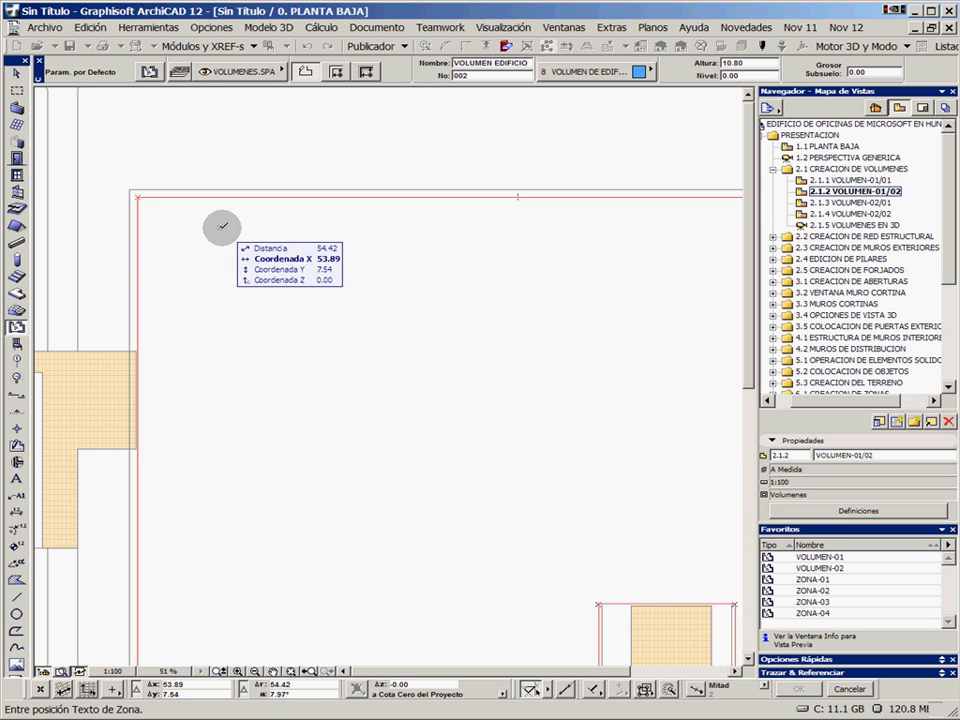
pyautogui.click(344, 298)
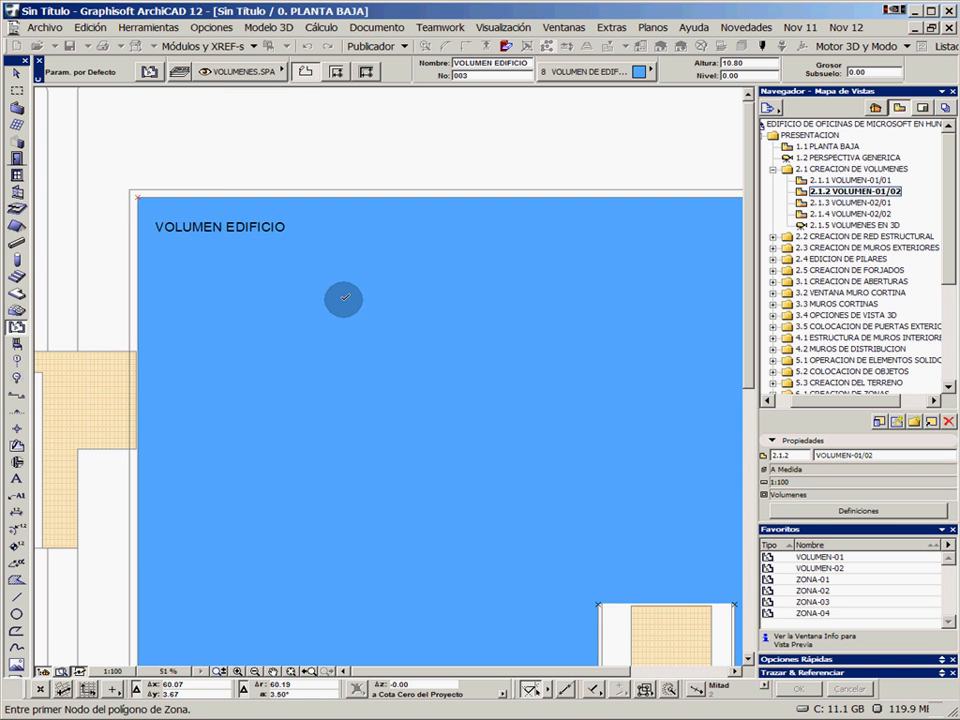
pyautogui.scroll(-5, 343, 298)
pyautogui.moveTo(429, 336); pyautogui.dragTo(525, 366, button='middle')
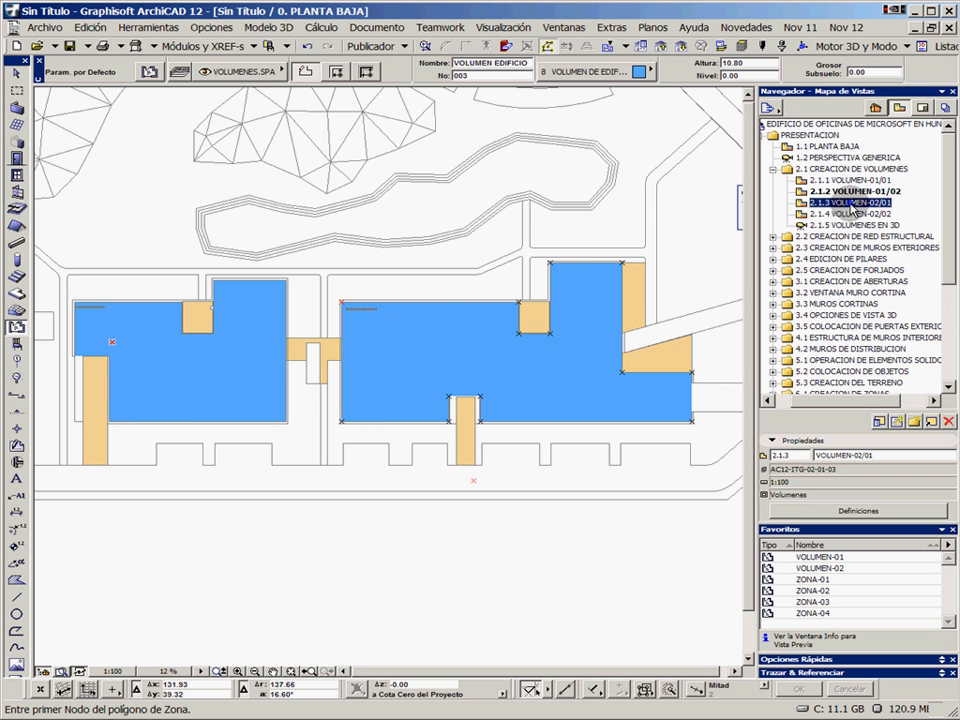
# Open the saved view 2.1.3 VOLUMEN-02/01 and move the first building zone one level backward in the display order
pyautogui.doubleClick(850, 203)
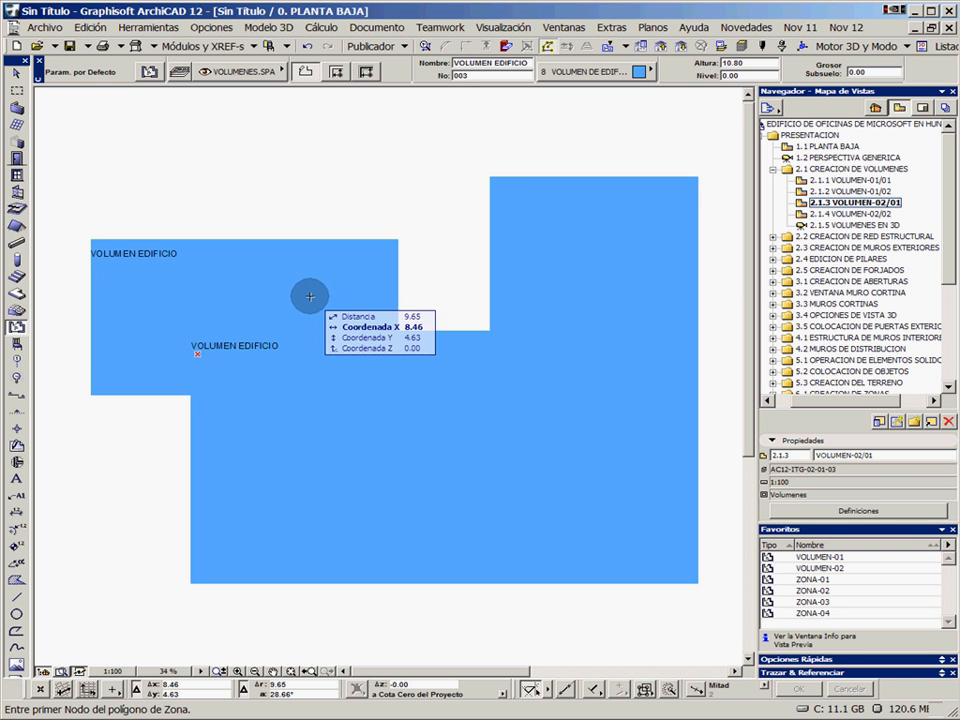
pyautogui.press('shift')
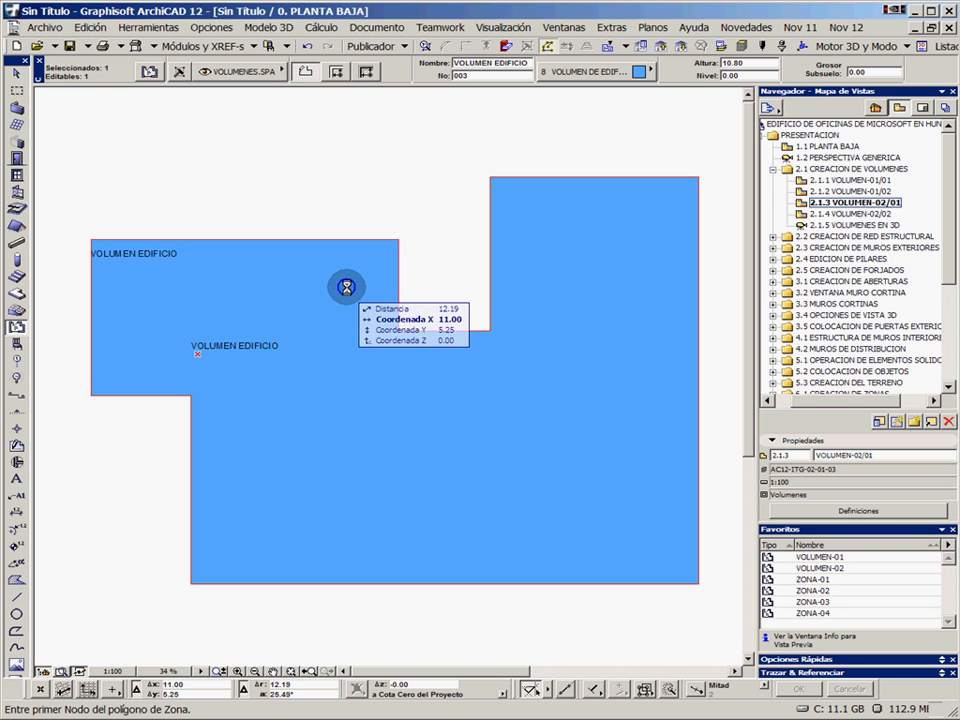
pyautogui.click(431, 276)
pyautogui.rightClick(431, 271)
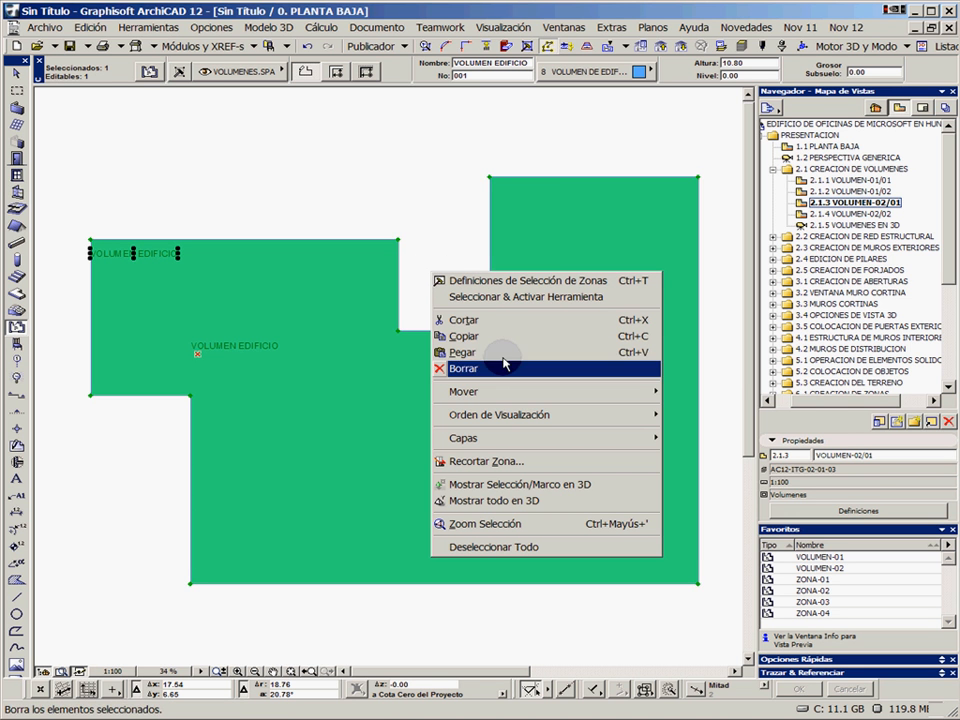
pyautogui.moveTo(517, 422)
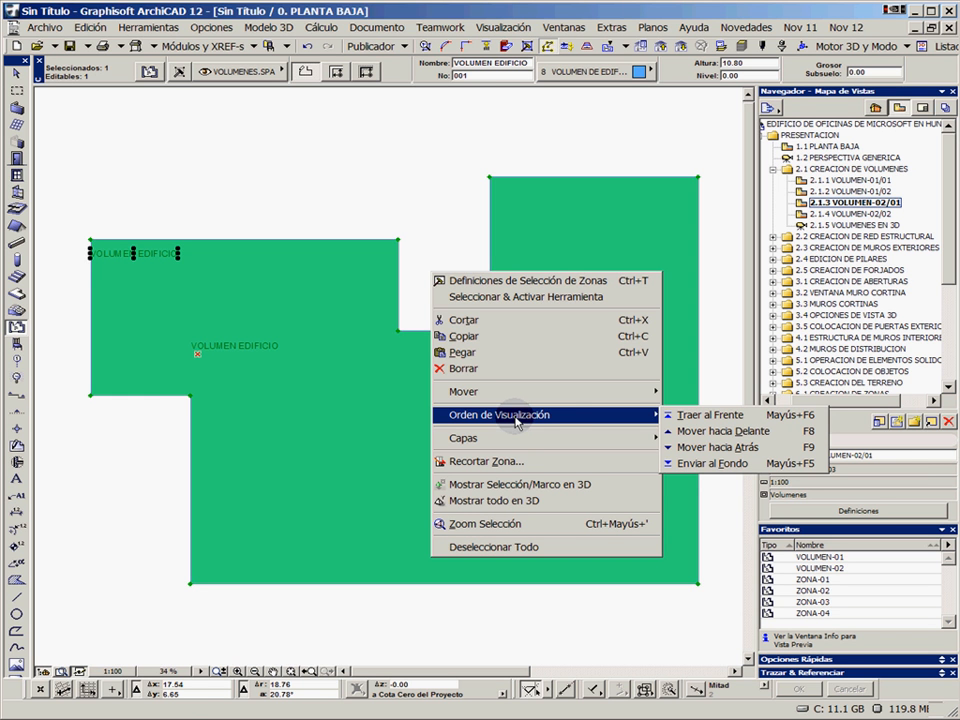
pyautogui.click(726, 452)
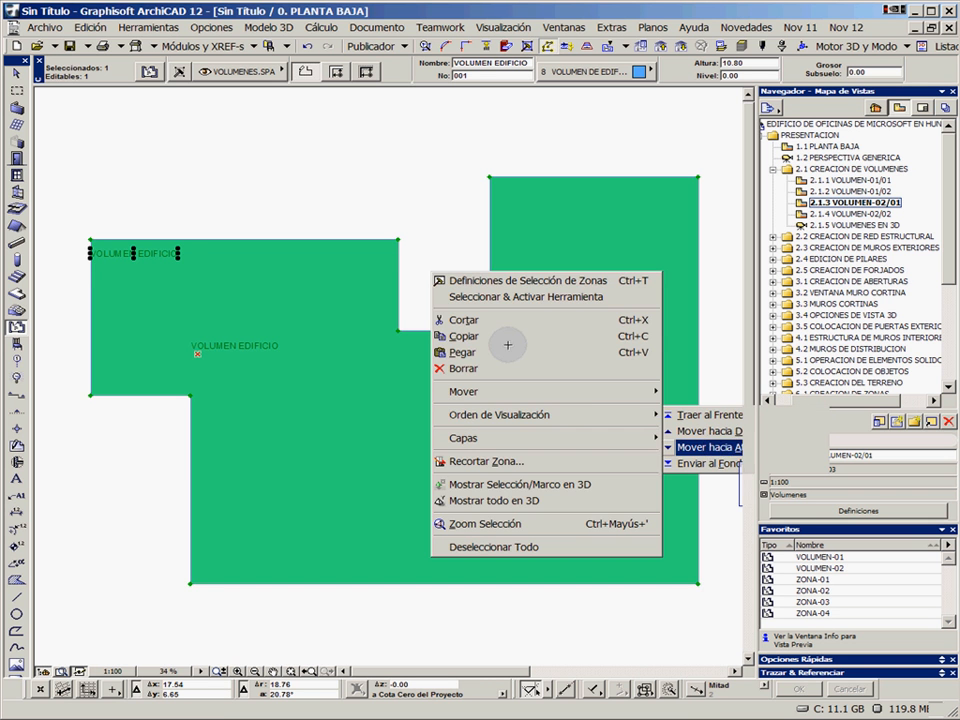
pyautogui.press('Escape')
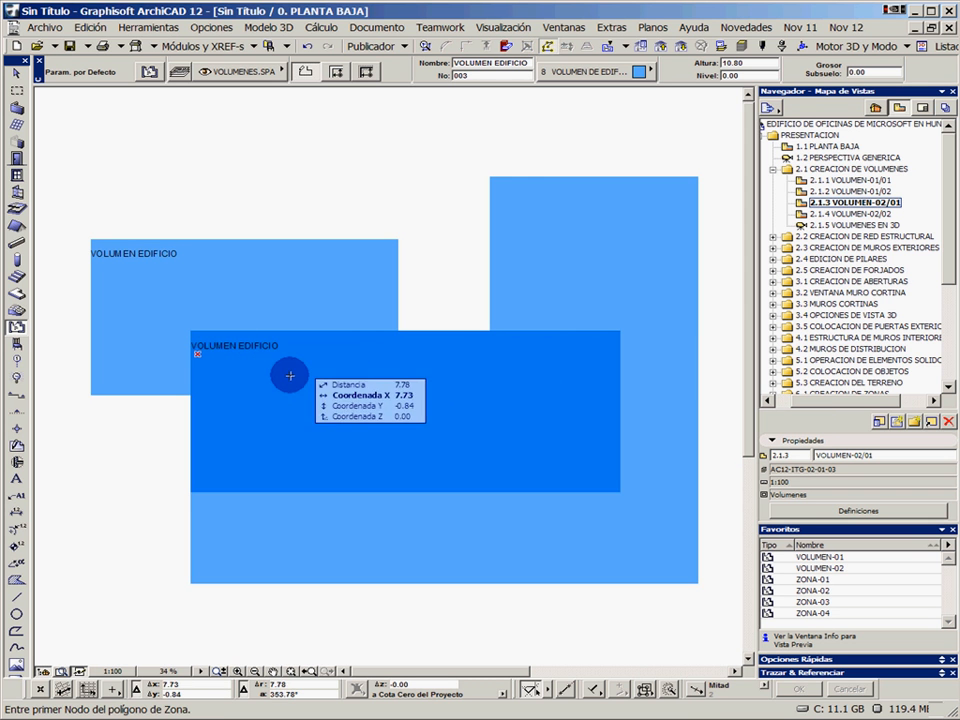
pyautogui.click(270, 328)
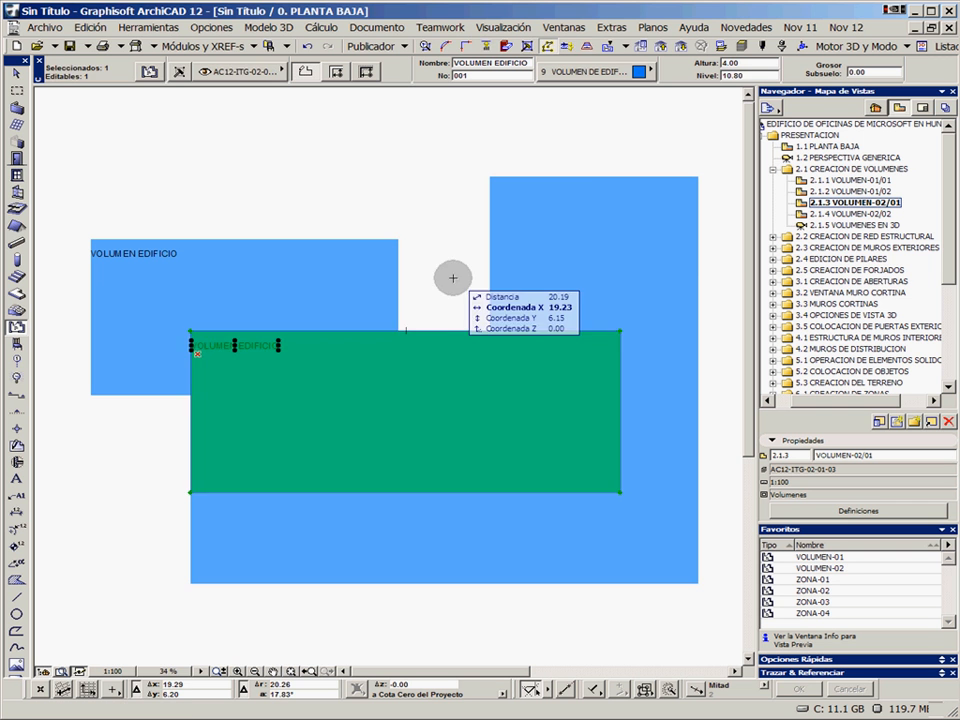
pyautogui.click(455, 275)
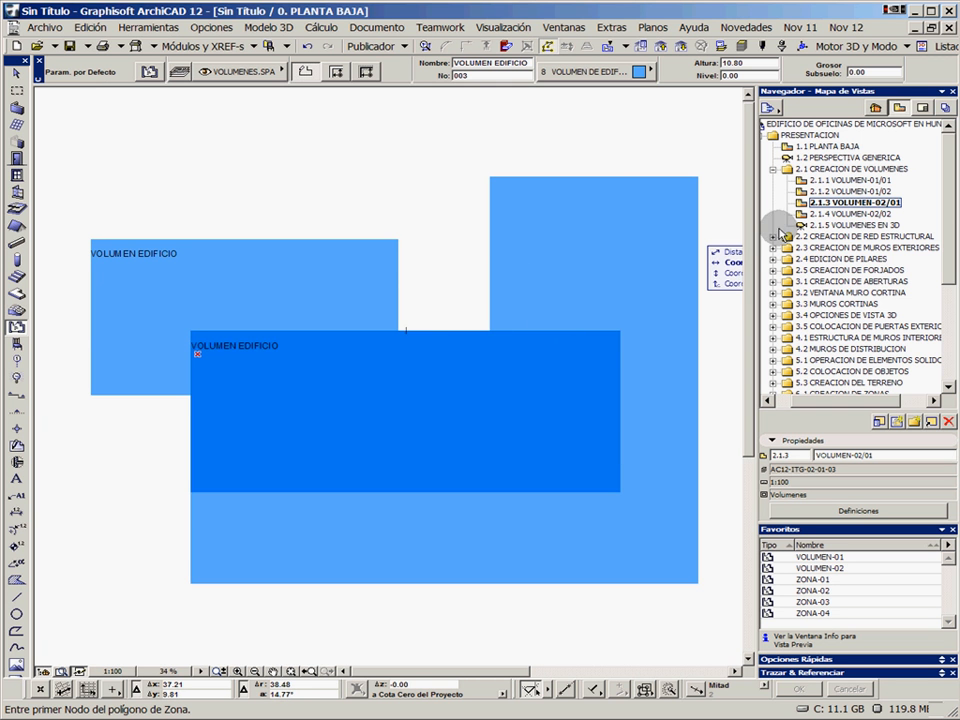
# Open the saved view 2.1.4 VOLUMEN-02/02 and move the second building zone one level backward in the display order
pyautogui.doubleClick(856, 215)
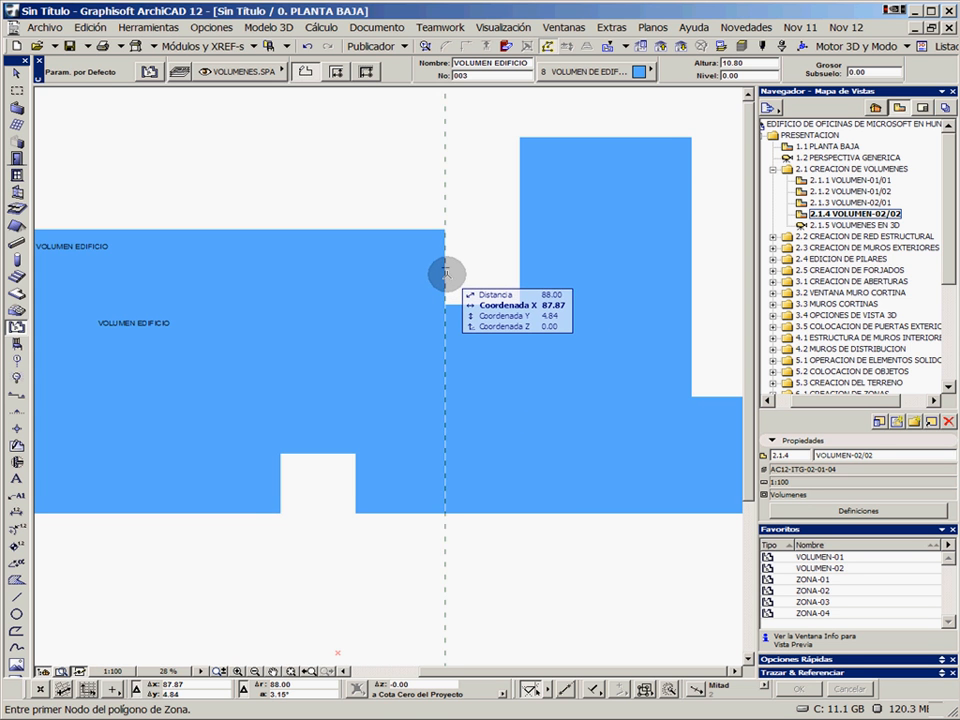
pyautogui.rightClick(481, 247)
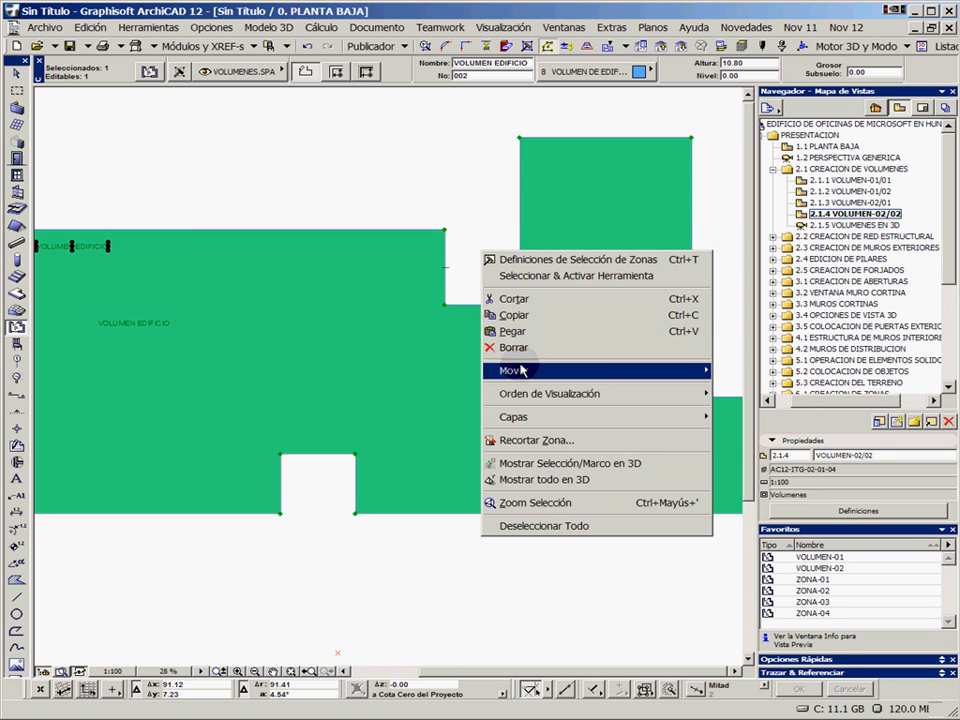
pyautogui.moveTo(553, 396)
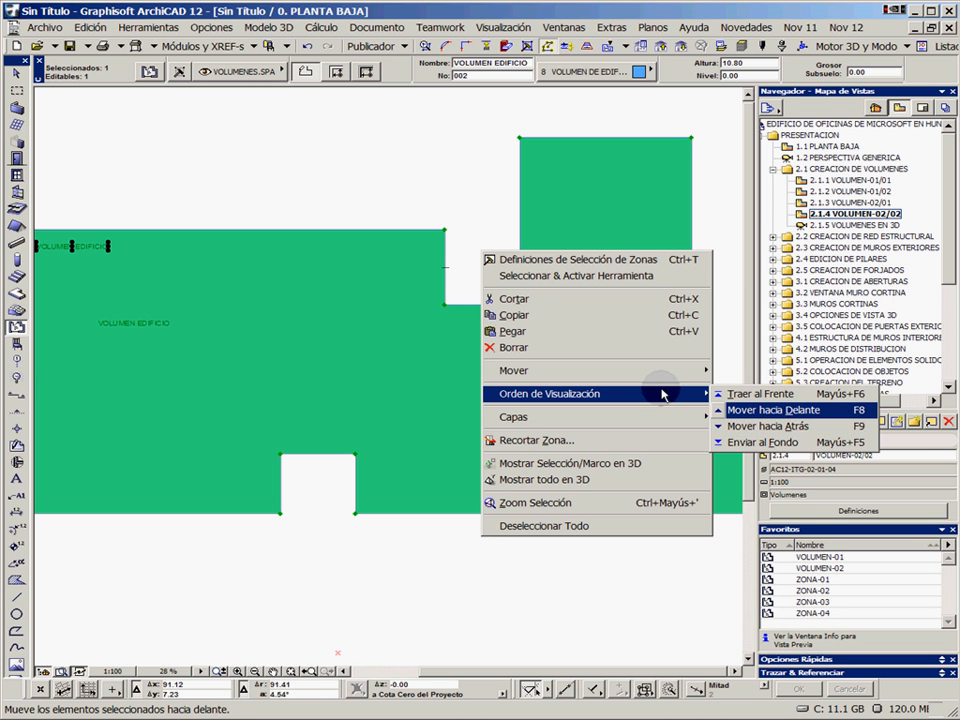
pyautogui.moveTo(619, 375)
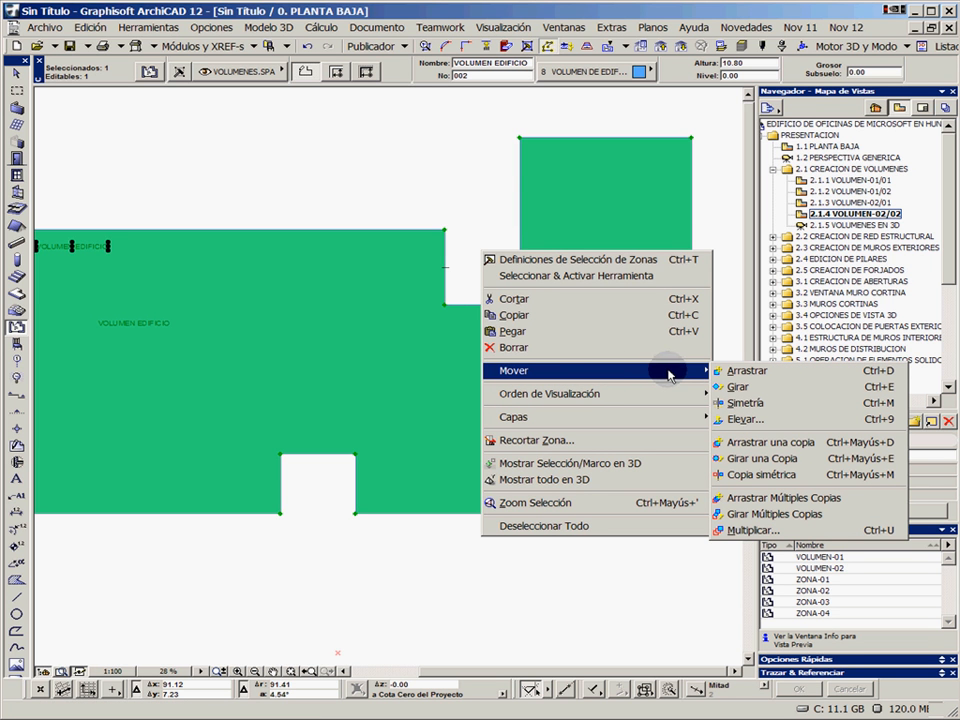
pyautogui.moveTo(634, 397)
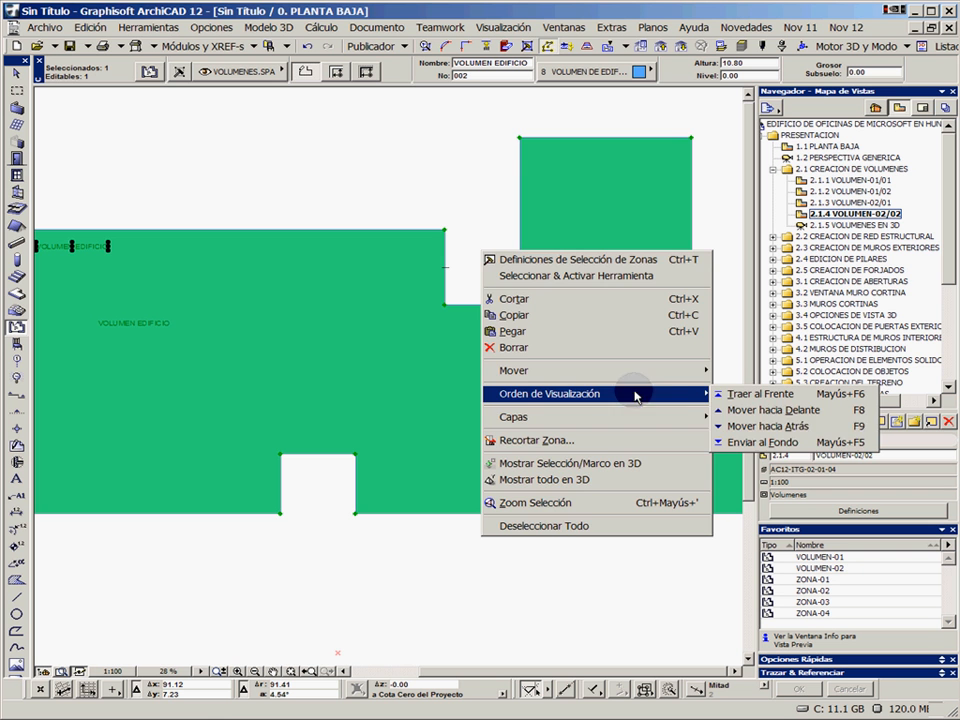
pyautogui.click(770, 428)
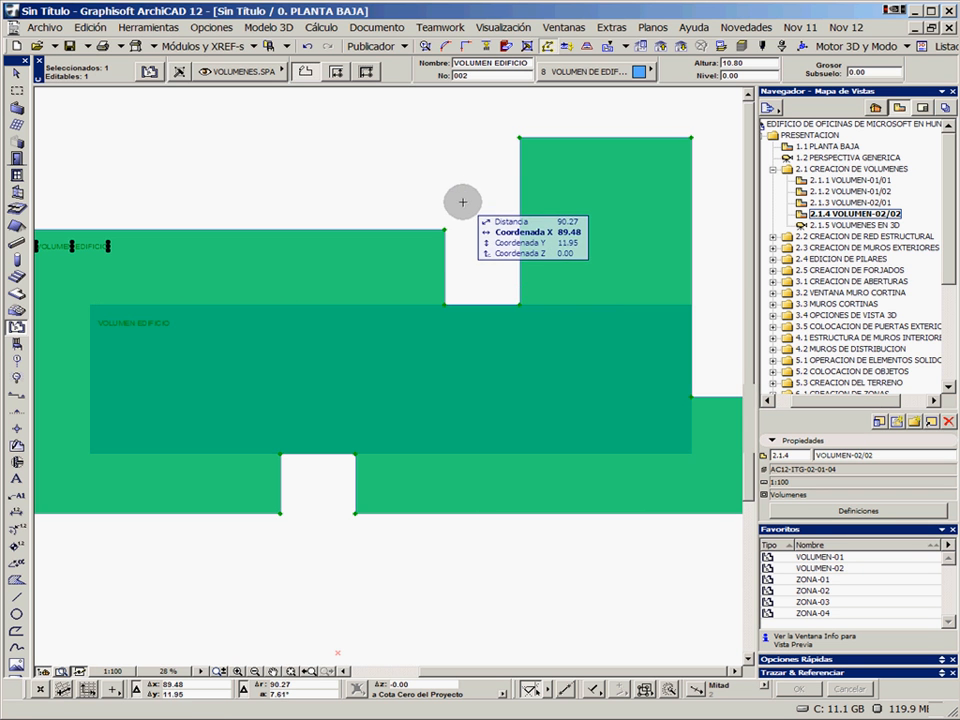
pyautogui.press('Escape')
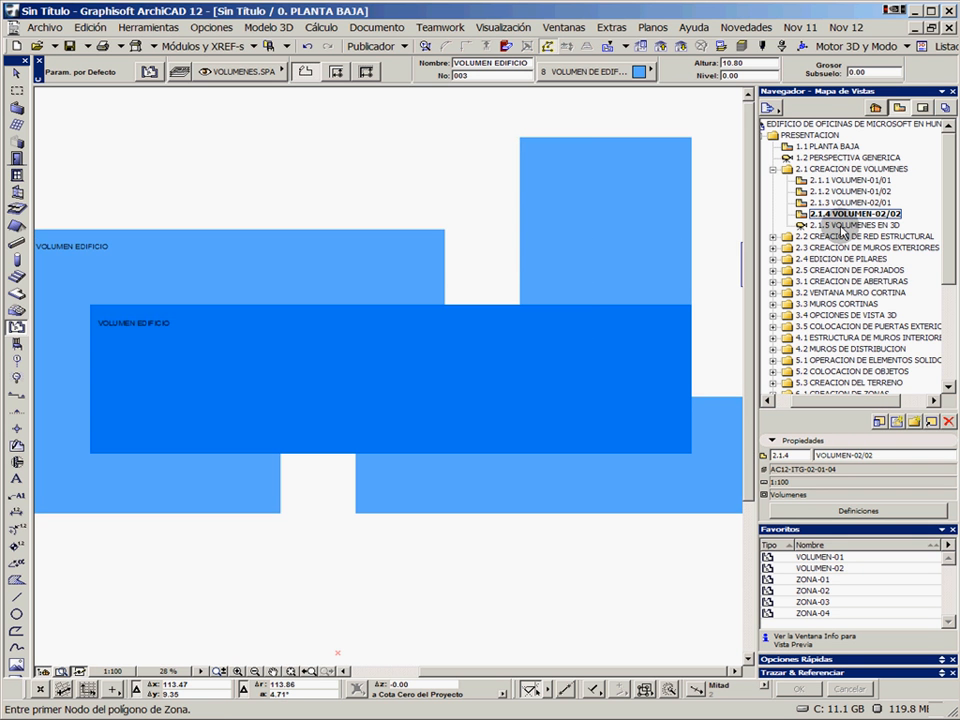
# Open the saved view 2.1.5 VOLUMENES EN 3D and examine the transparent building volumes, including the first zone
pyautogui.doubleClick(843, 226)
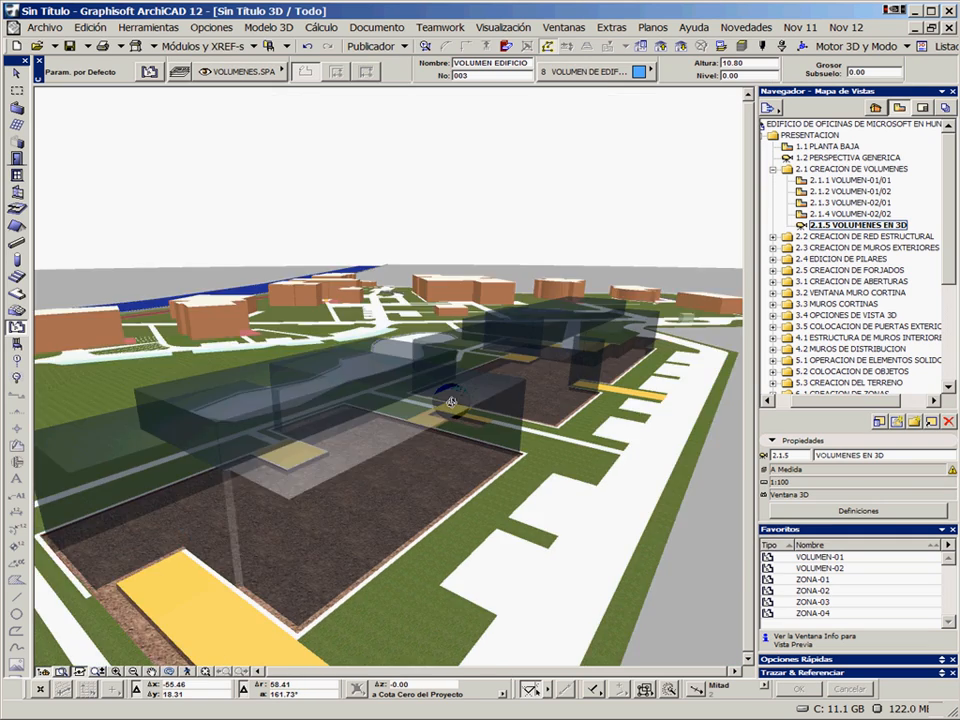
pyautogui.keyDown('shift'); pyautogui.moveTo(452, 402); pyautogui.dragTo(507, 411, button='middle'); pyautogui.keyUp('shift')
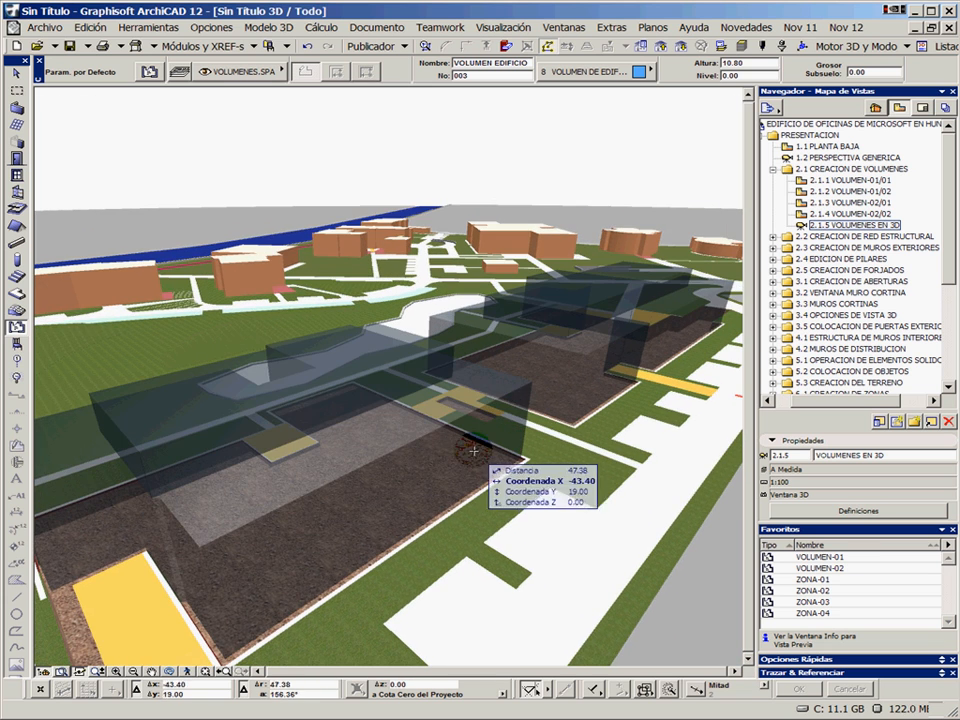
pyautogui.click(387, 486)
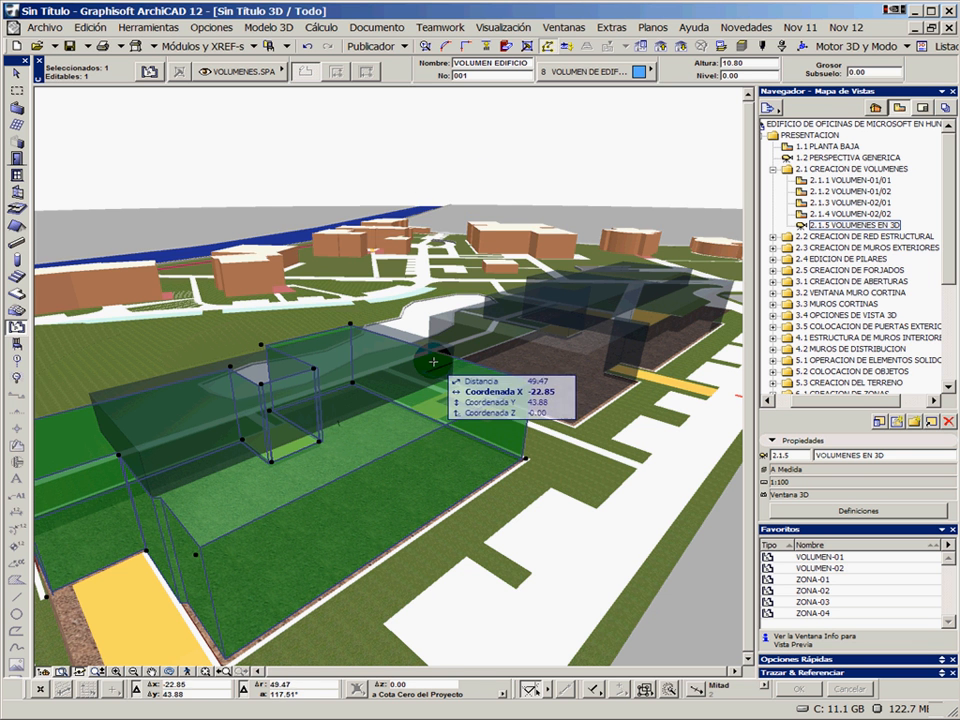
pyautogui.click(375, 168)
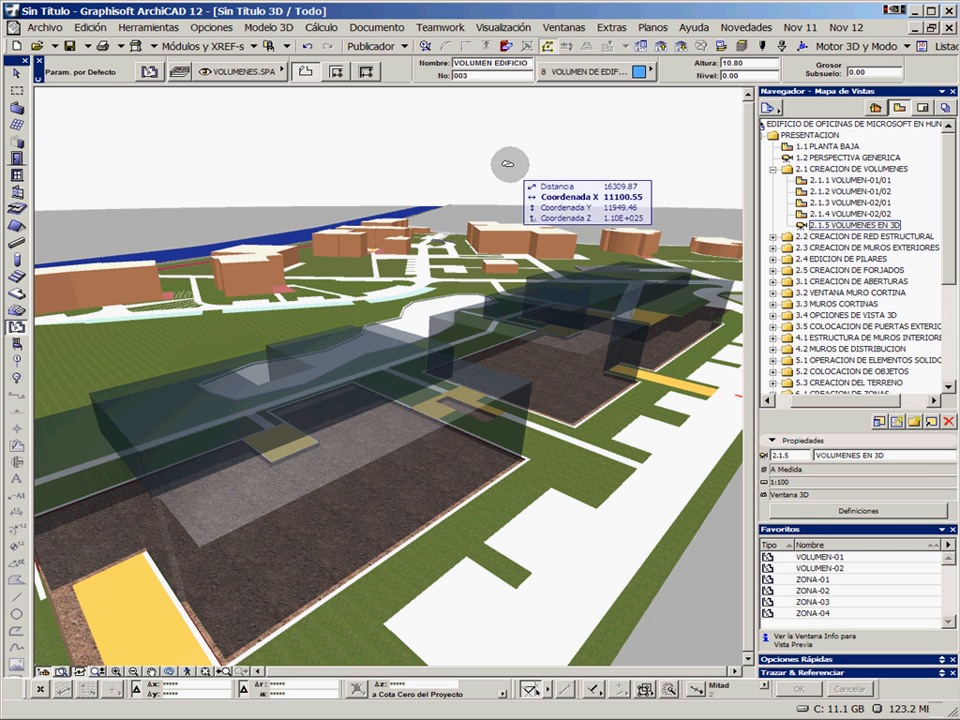
# Collapse the 2.1 CREACION DE VOLUMENES folder and open the saved view 2.2.1 RED ESTRUCTURAL from folder 2.2
pyautogui.click(772, 170)
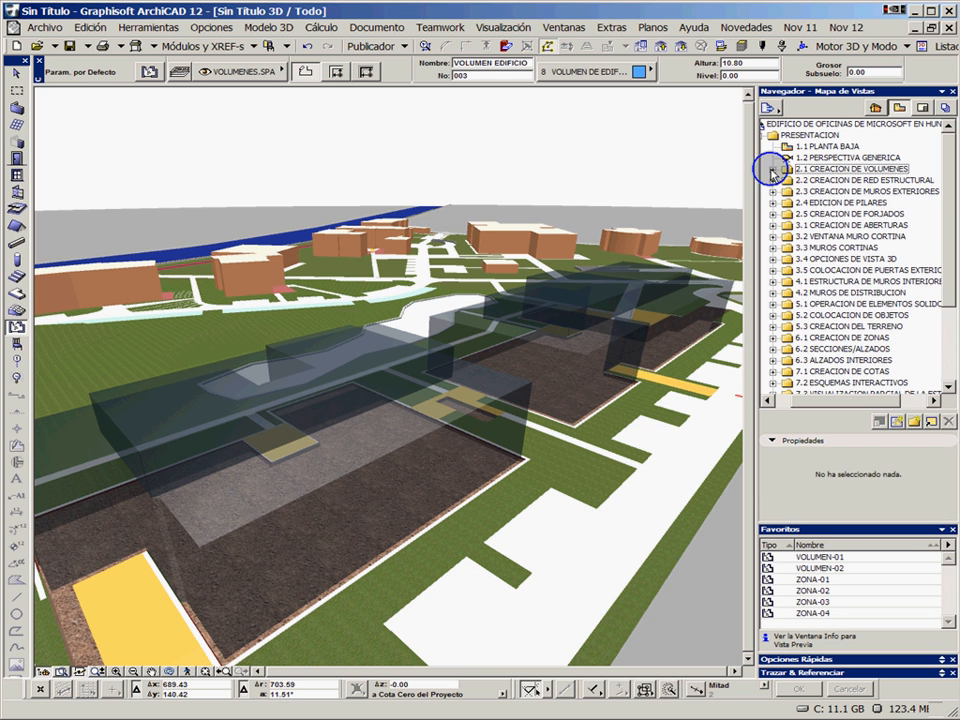
pyautogui.click(772, 180)
pyautogui.doubleClick(830, 191)
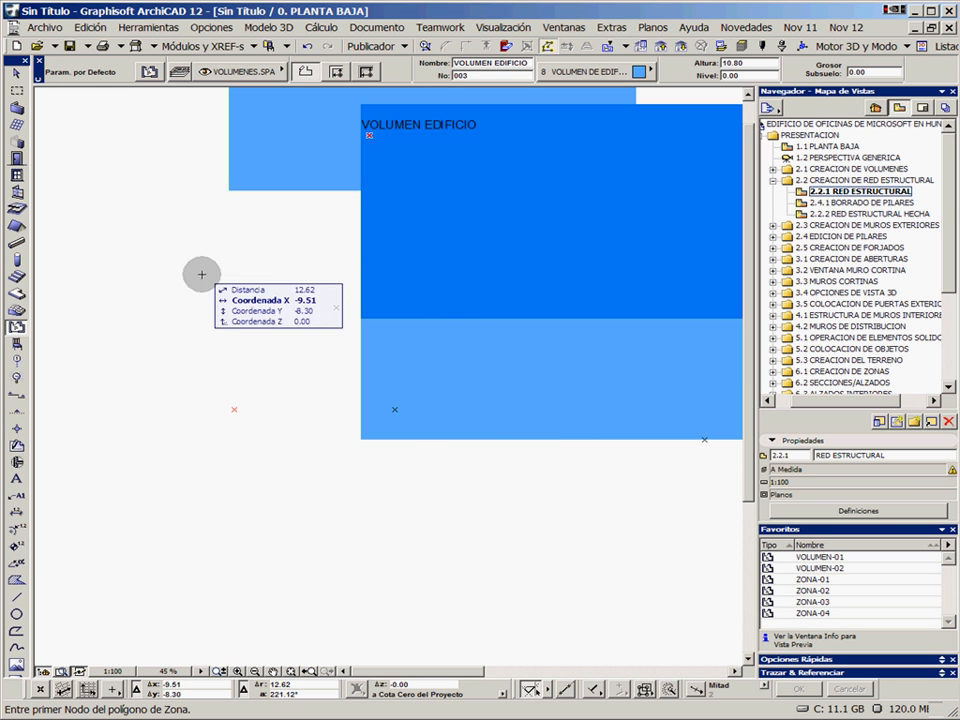
# Open the grid system settings (Sistema de Red) to define the structural grid
pyautogui.click(96, 28)
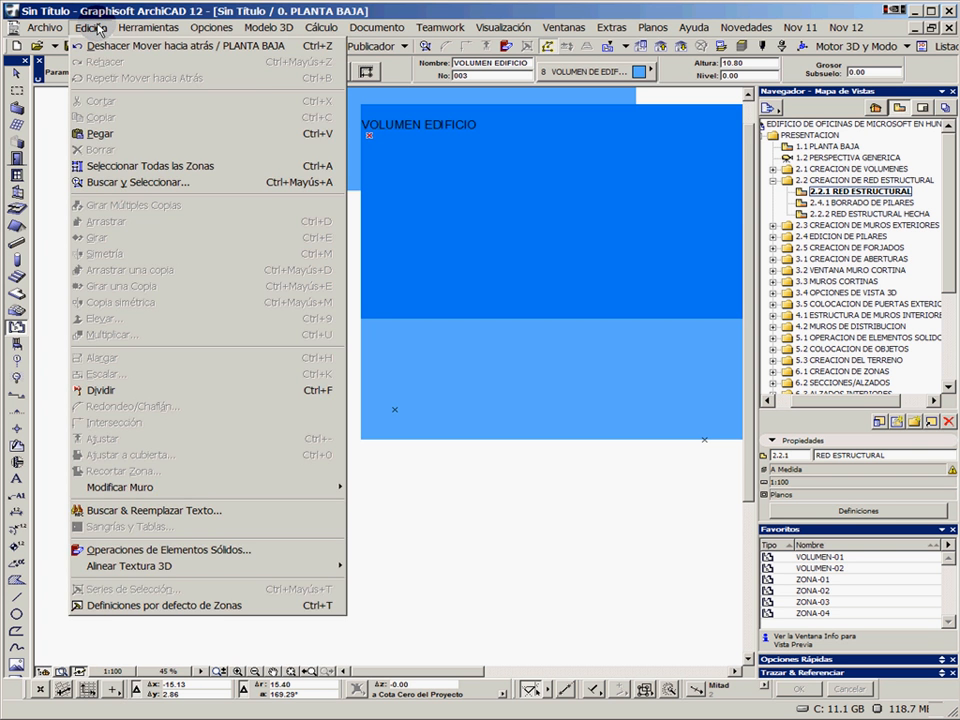
pyautogui.moveTo(143, 29)
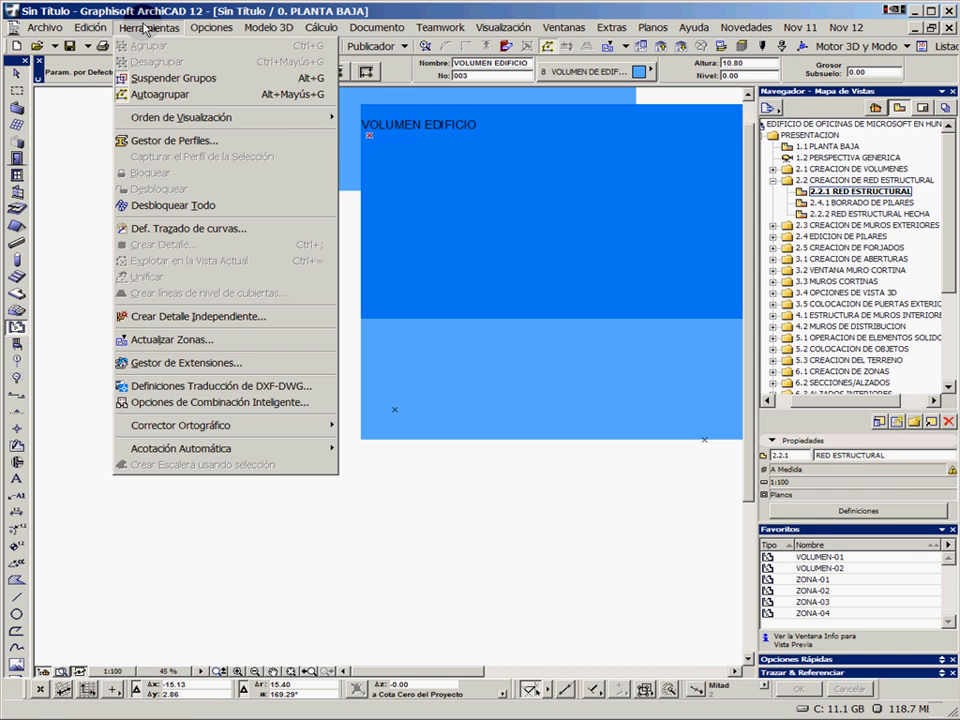
pyautogui.click(143, 28)
pyautogui.click(210, 28)
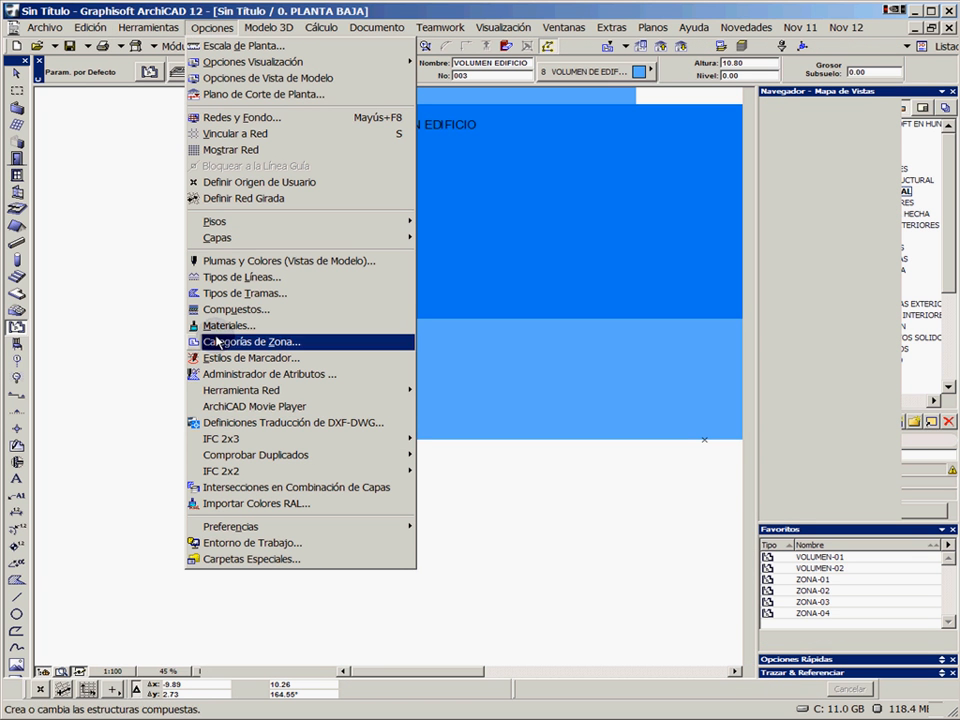
pyautogui.moveTo(236, 397)
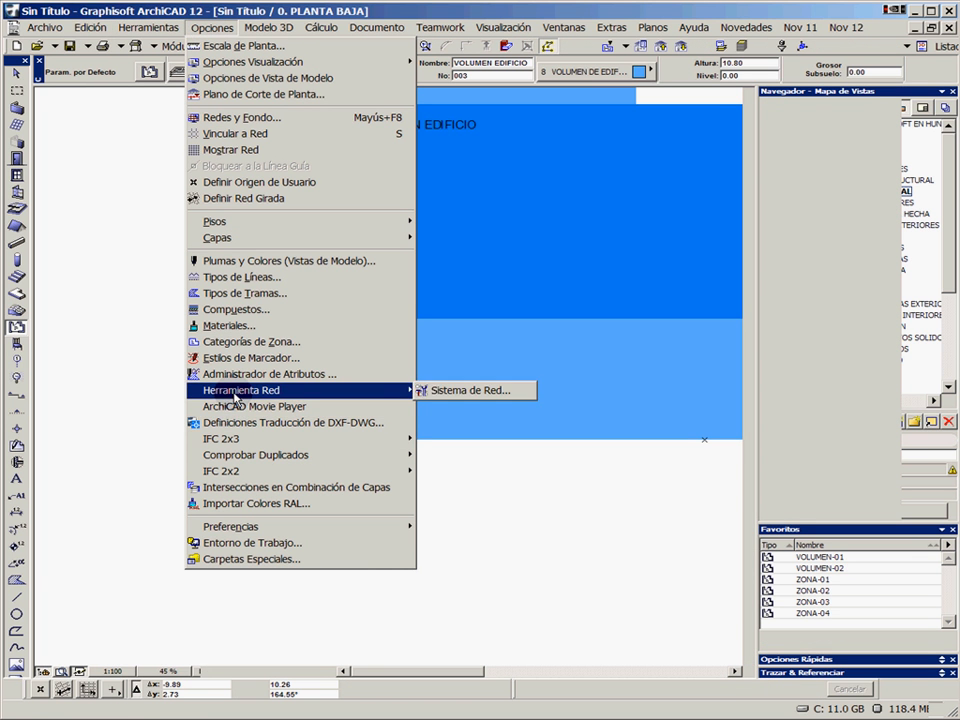
pyautogui.click(474, 389)
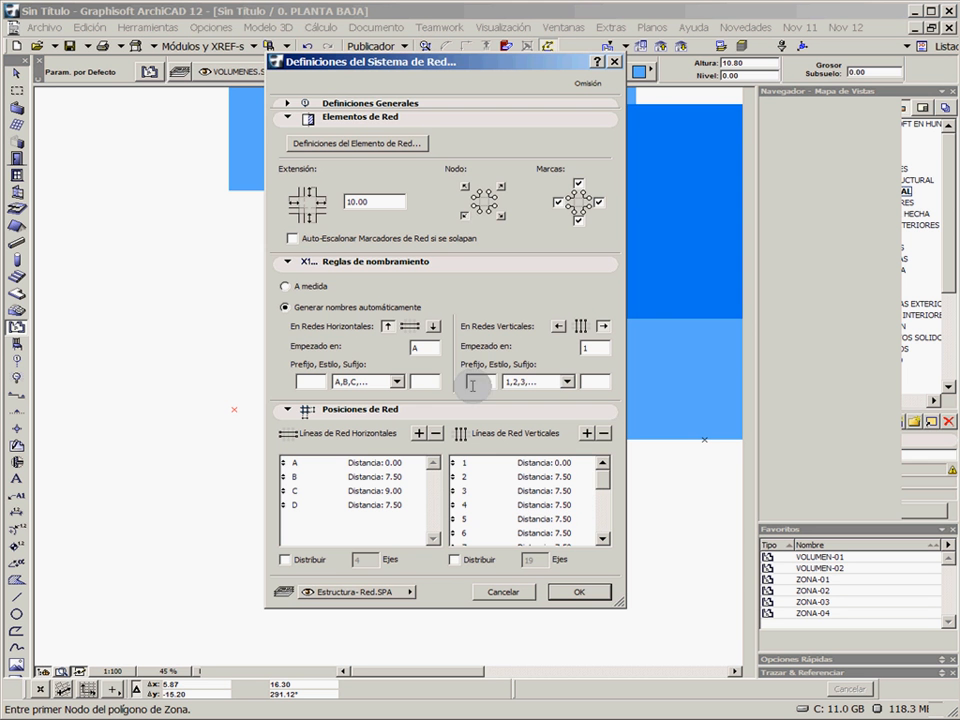
# Turn off the placement of elements at grid line intersections in the general definitions, and collapse the Elementos de Red section
pyautogui.click(288, 104)
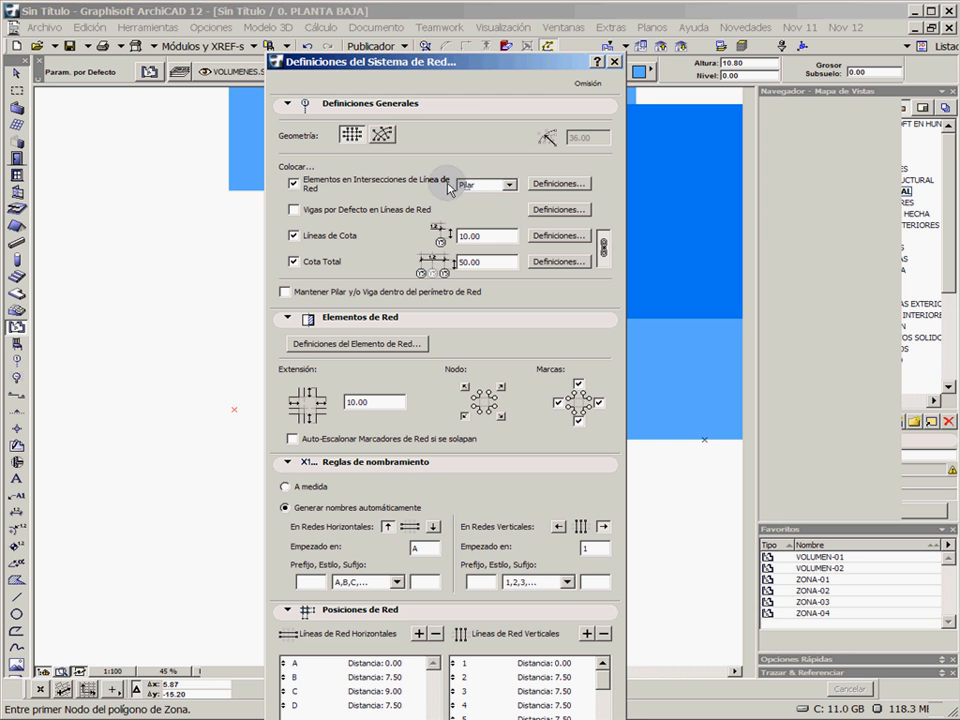
pyautogui.click(294, 183)
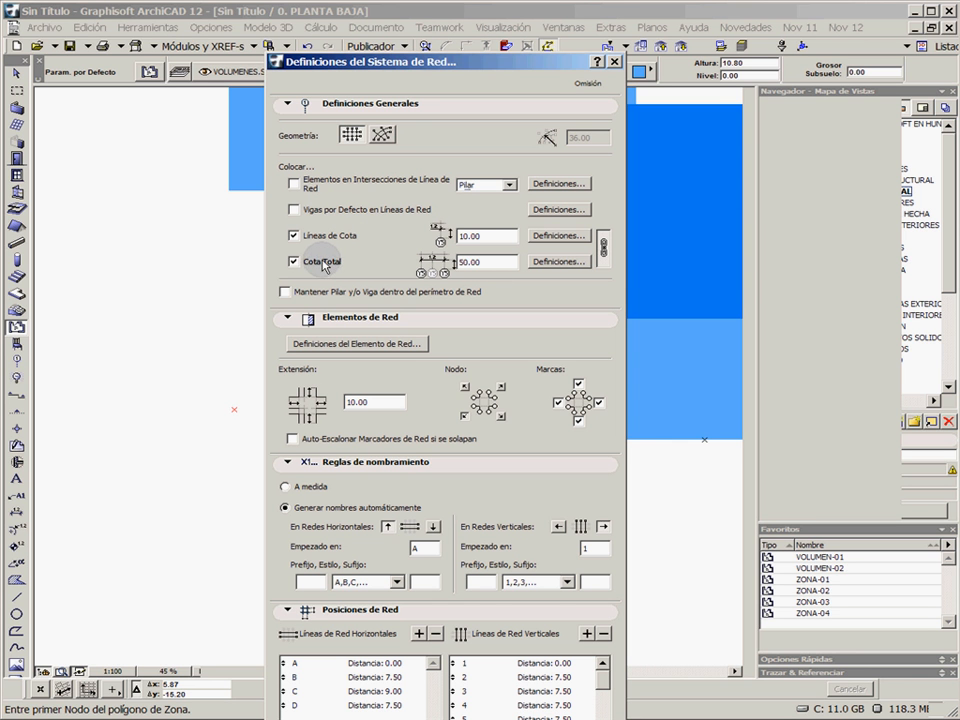
pyautogui.click(490, 235)
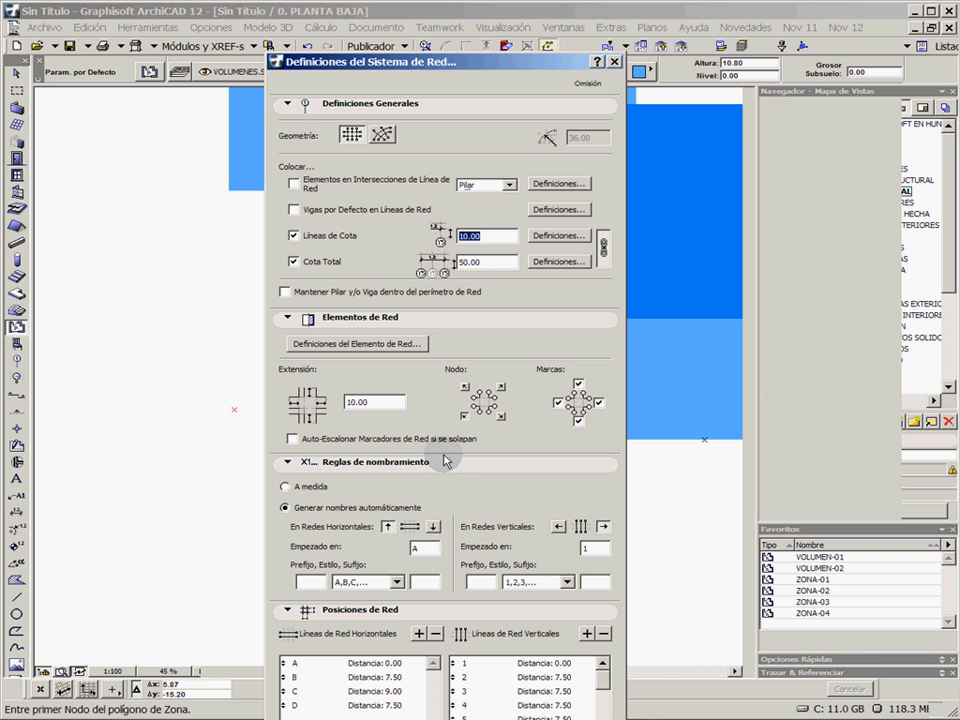
pyautogui.click(288, 317)
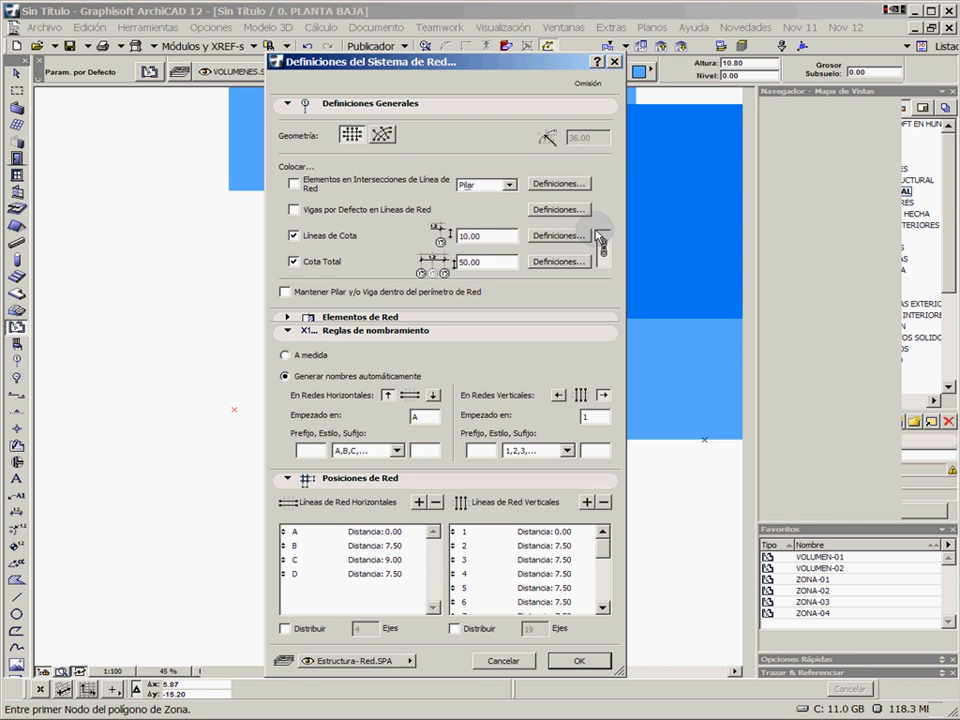
# Examine the distances set for the horizontal and vertical grid lines in the grid positions
pyautogui.click(399, 532)
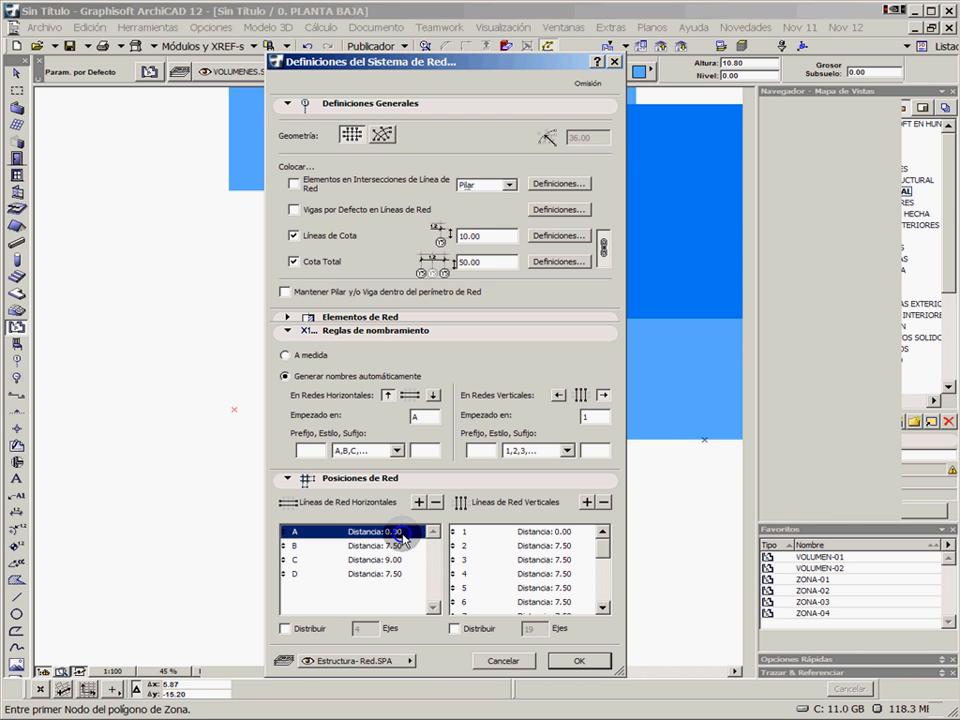
pyautogui.click(406, 547)
pyautogui.click(408, 561)
pyautogui.click(400, 574)
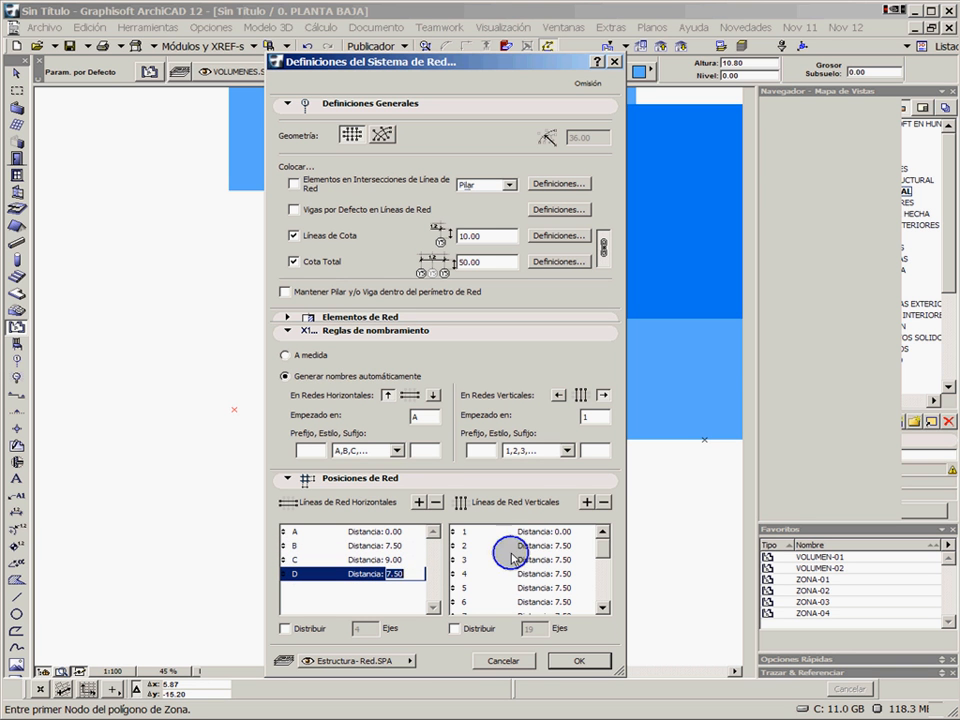
pyautogui.click(510, 532)
pyautogui.click(549, 547)
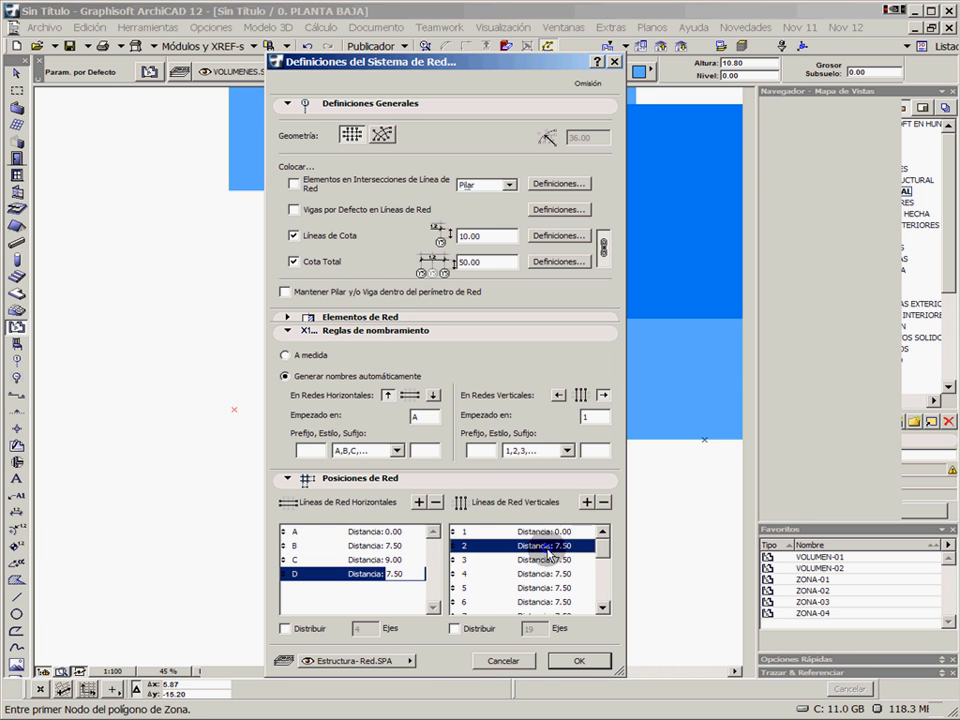
pyautogui.click(603, 607)
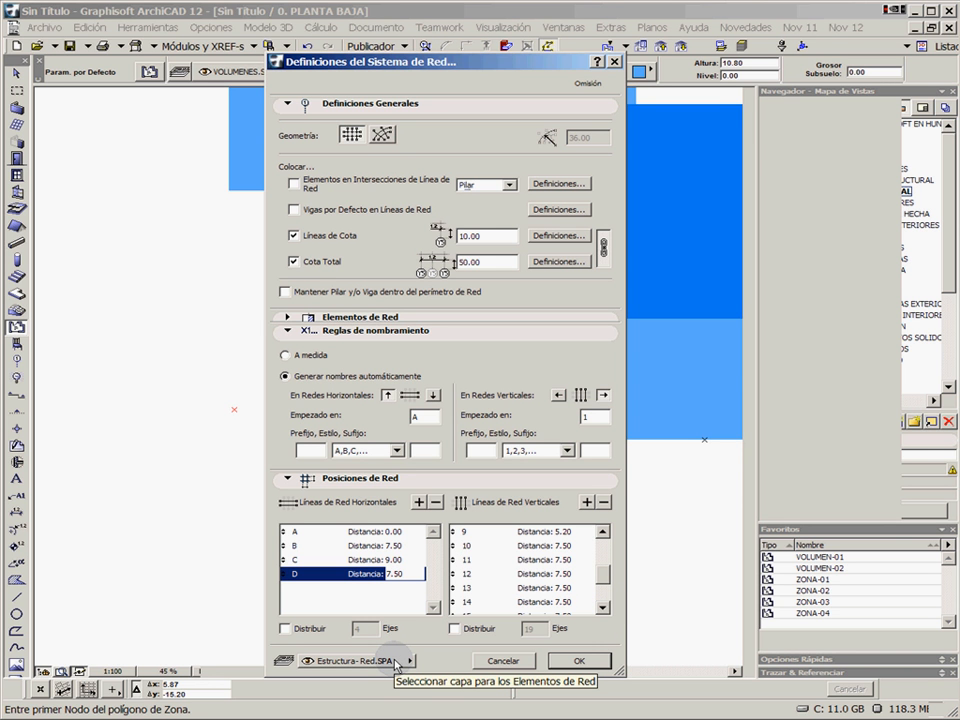
# Confirm the grid settings and place the unrotated grid with its A/1 intersection at X -7.65, Y -16.65, outside the first volume
pyautogui.click(577, 662)
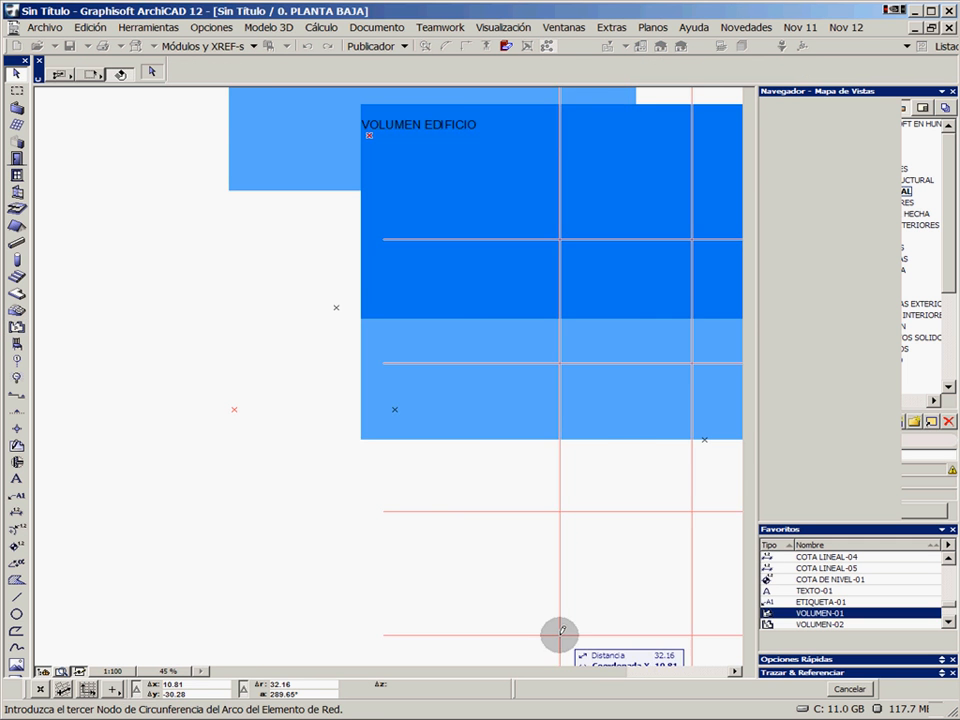
pyautogui.click(234, 406)
pyautogui.click(234, 408)
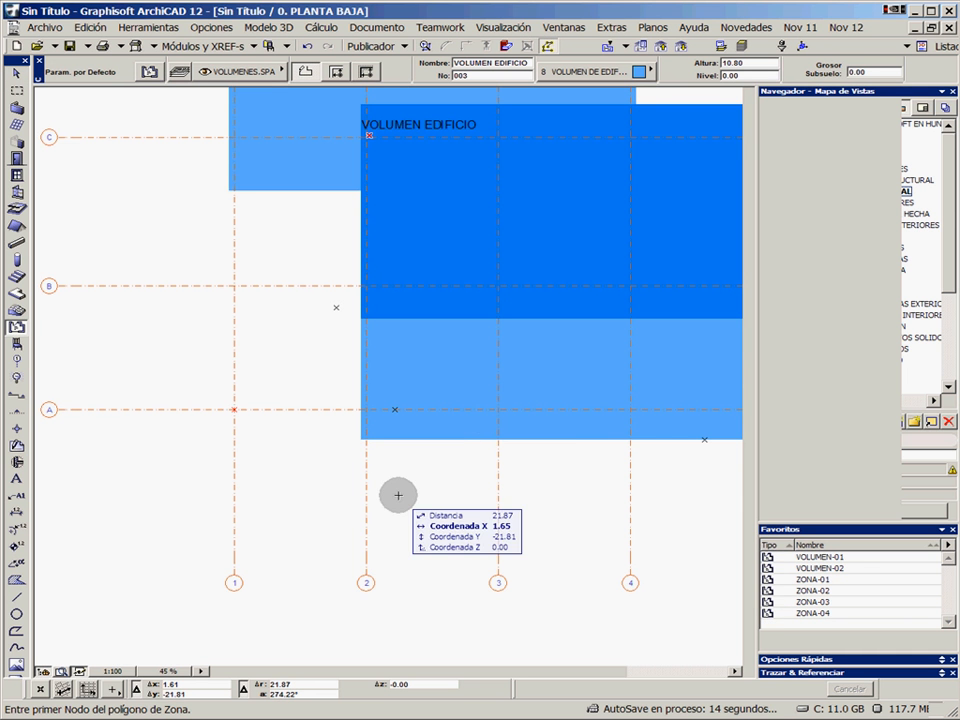
pyautogui.scroll(-3, 596, 317)
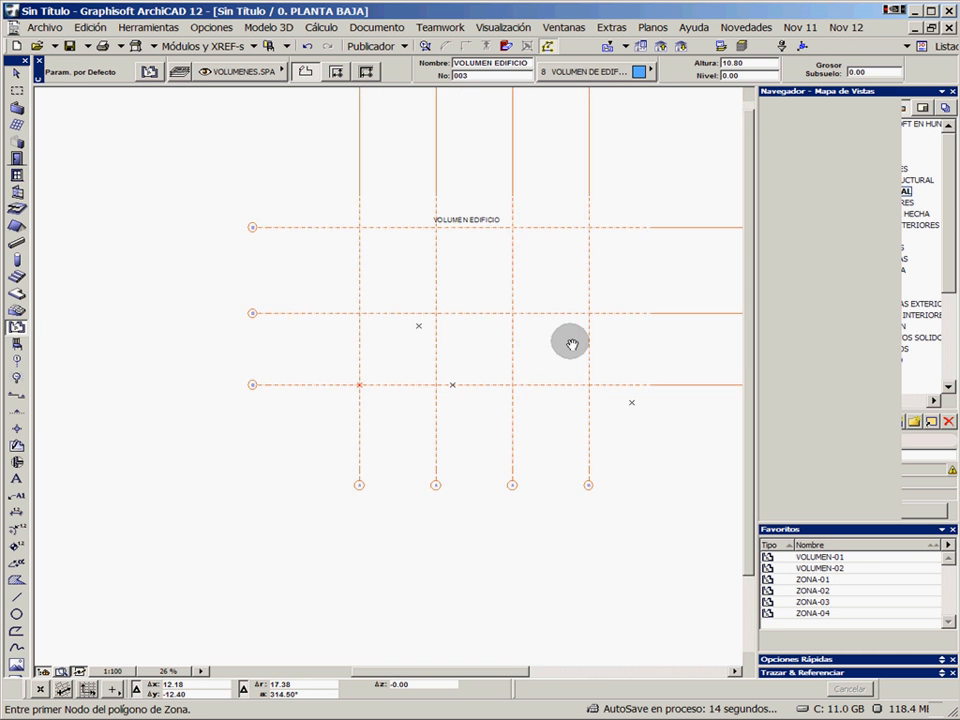
pyautogui.moveTo(949, 192); pyautogui.dragTo(927, 156)
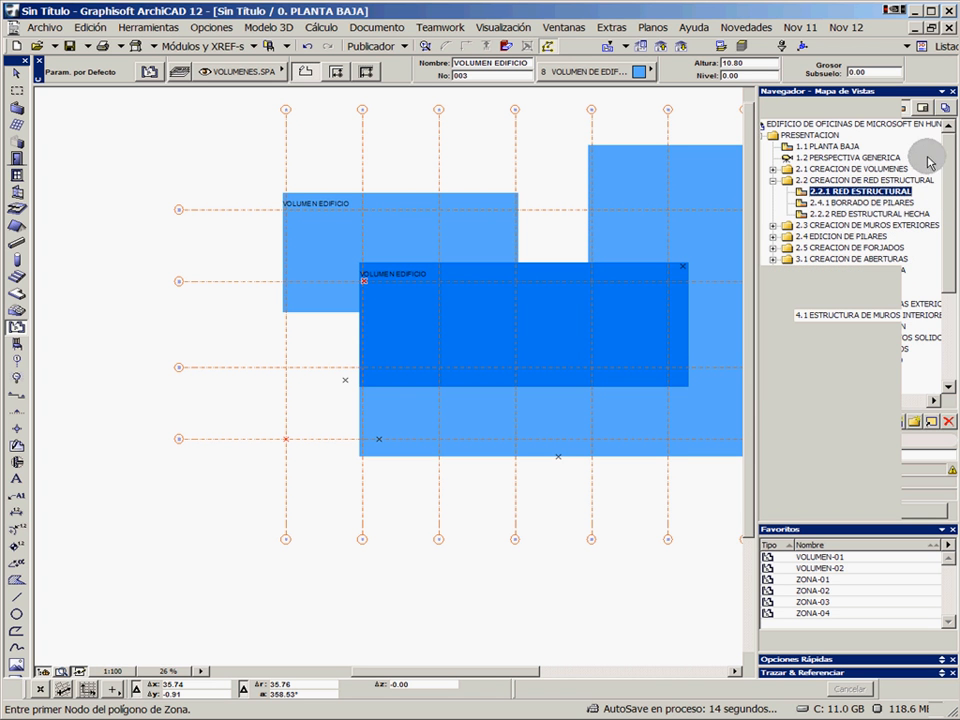
# Open the saved views 2.4.1 BORRADO DE PILARES and 2.2.2 RED ESTRUCTURAL HECHA, and examine the pillars at the first building's grid intersections
pyautogui.doubleClick(842, 204)
pyautogui.doubleClick(845, 214)
pyautogui.moveTo(163, 375); pyautogui.dragTo(200, 384, button='middle')
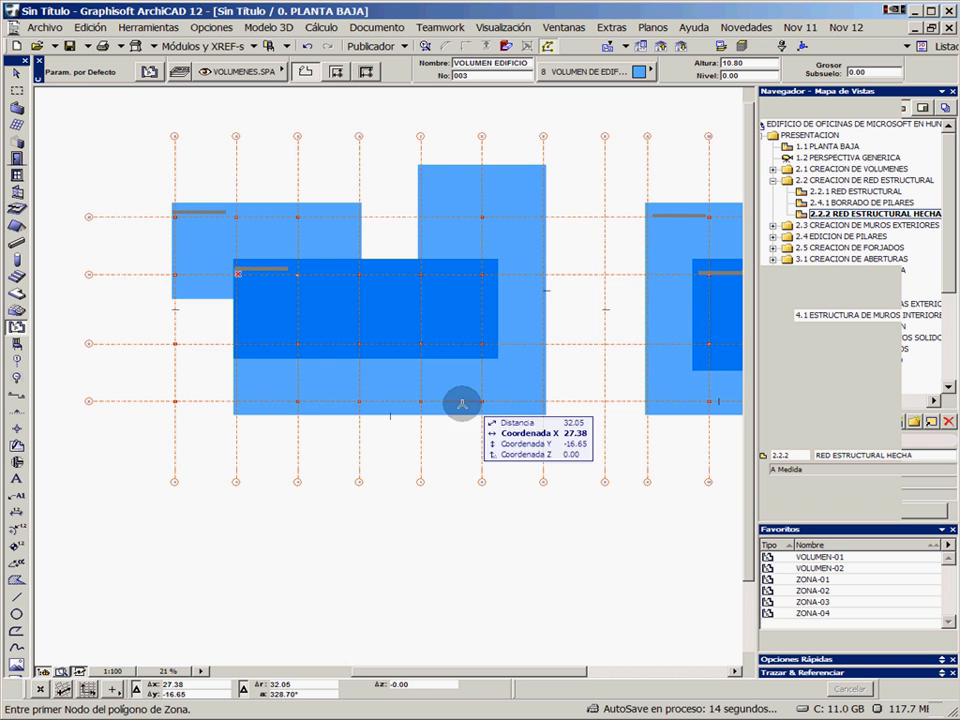
pyautogui.moveTo(224, 346); pyautogui.dragTo(354, 368, button='middle')
pyautogui.scroll(1, 322, 351)
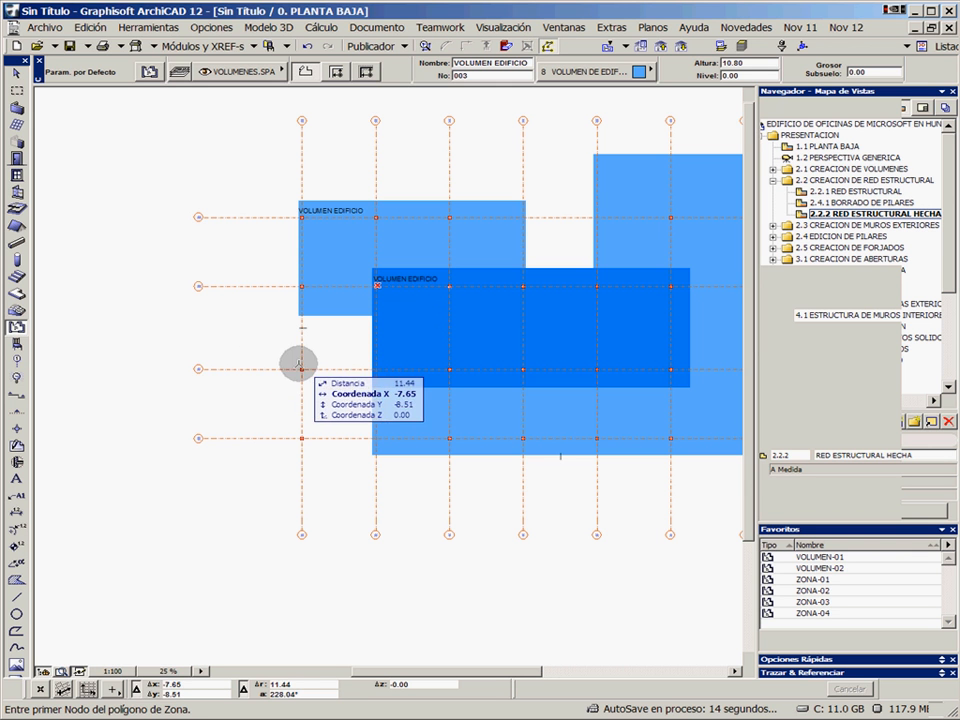
# Frame the first vertical grid axis with a marquee about 5.42 by 33.19, select all pillars within it and delete them
pyautogui.click(17, 93)
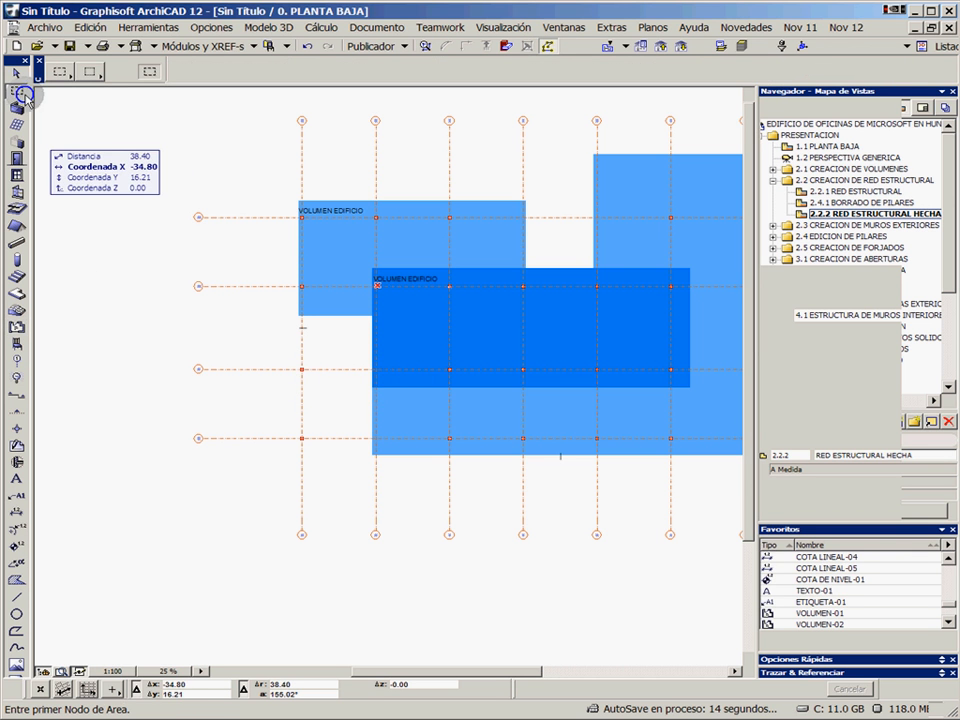
pyautogui.click(278, 474)
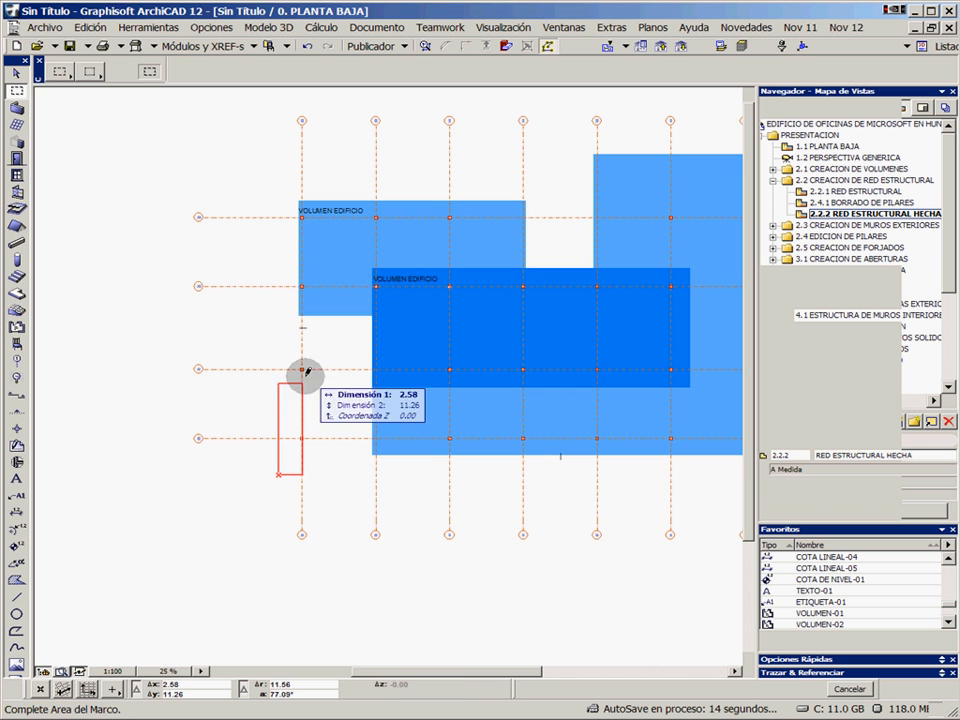
pyautogui.click(332, 169)
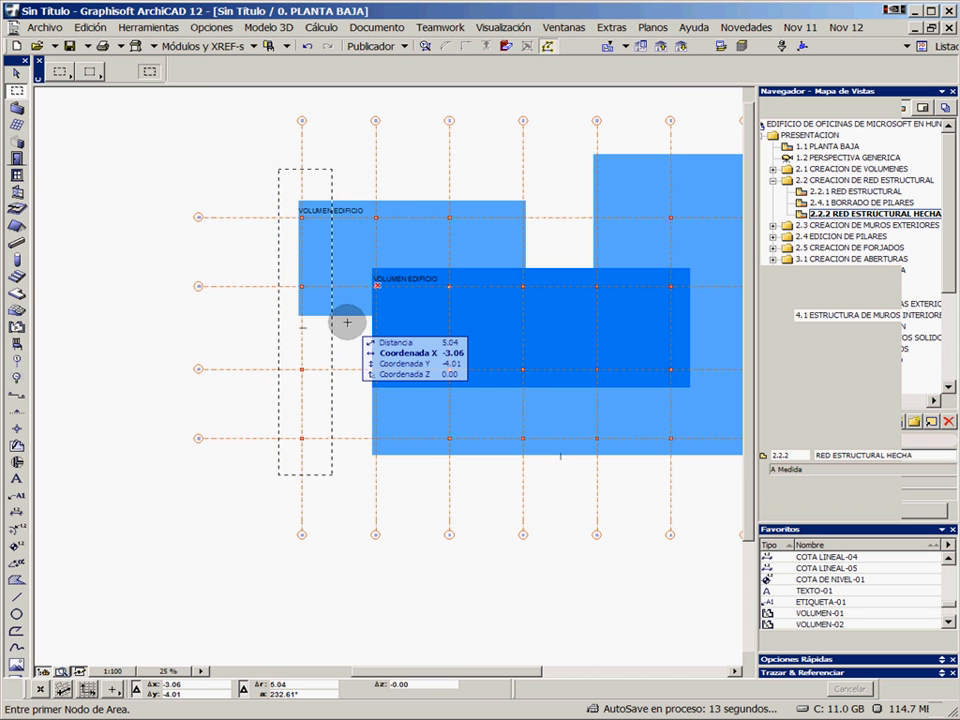
pyautogui.click(16, 259)
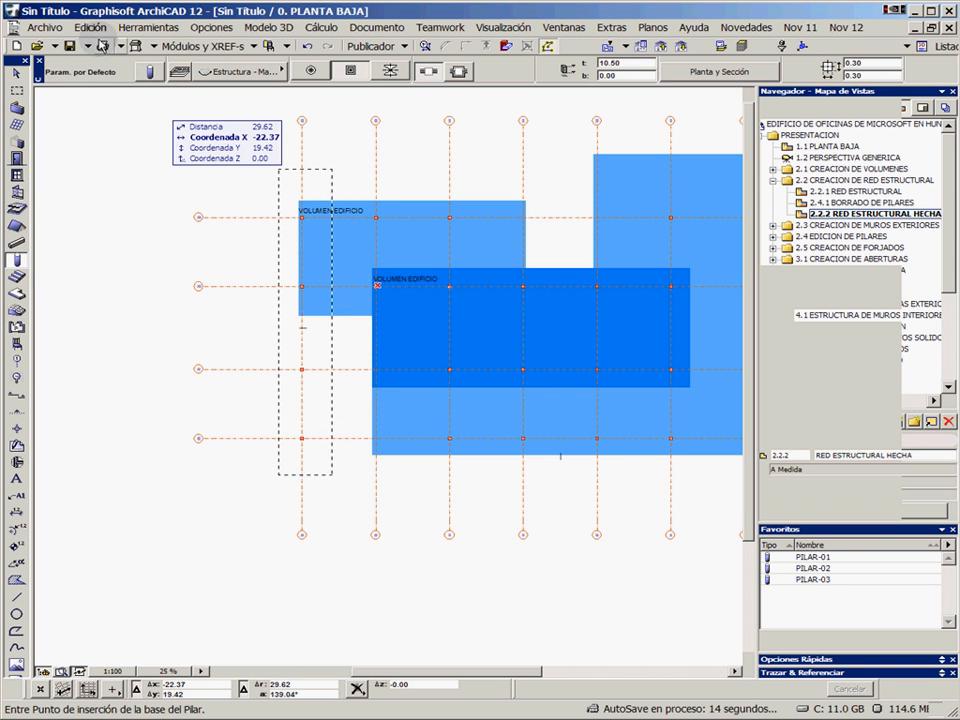
pyautogui.click(96, 27)
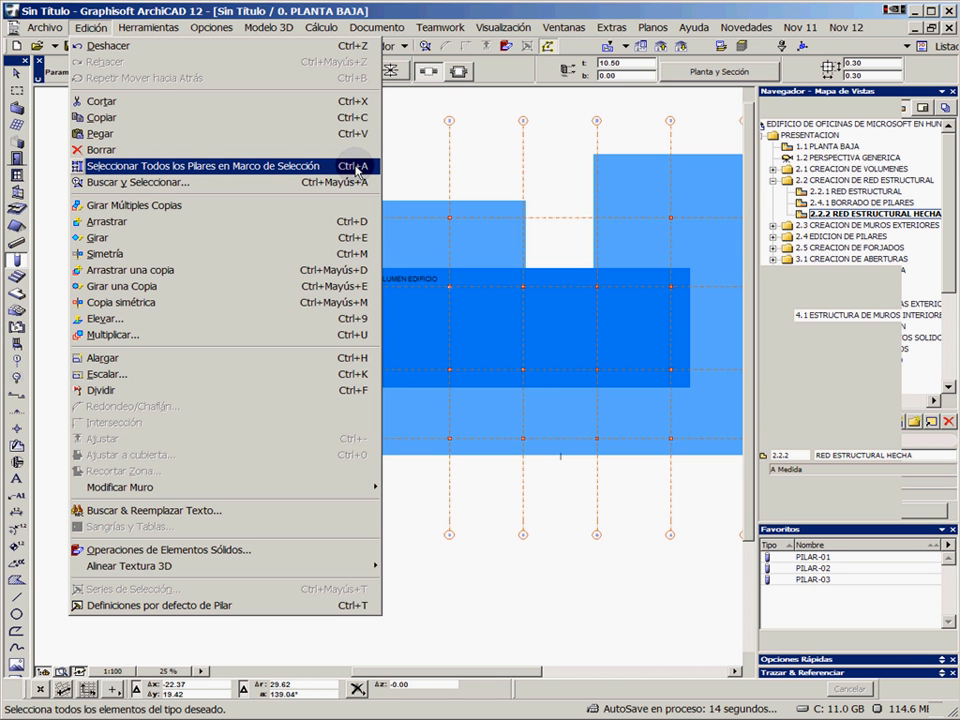
pyautogui.click(249, 172)
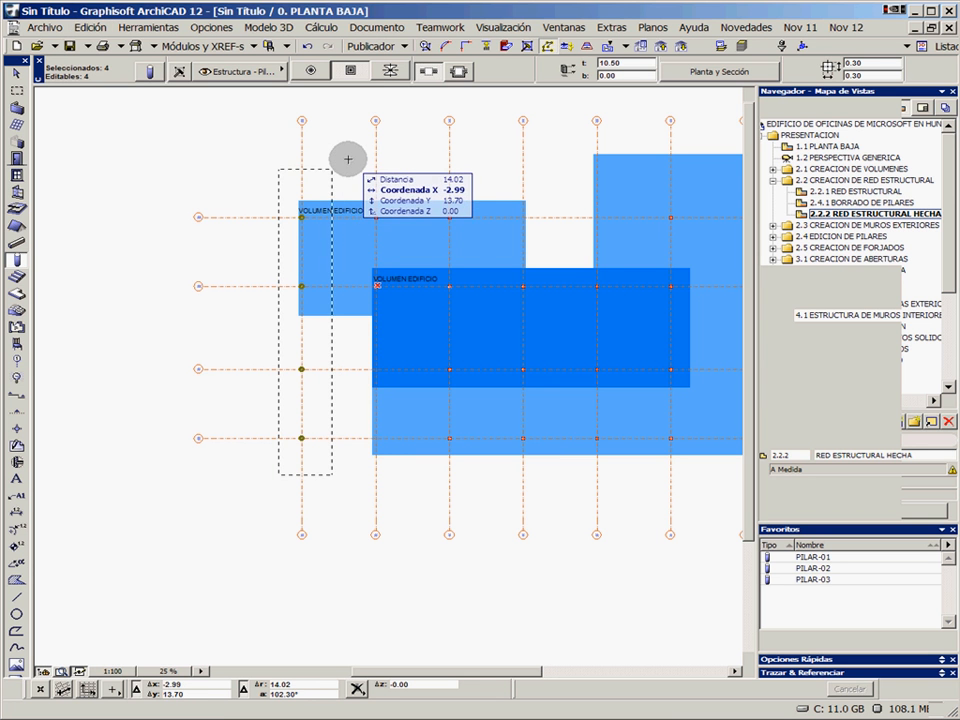
pyautogui.press('Delete')
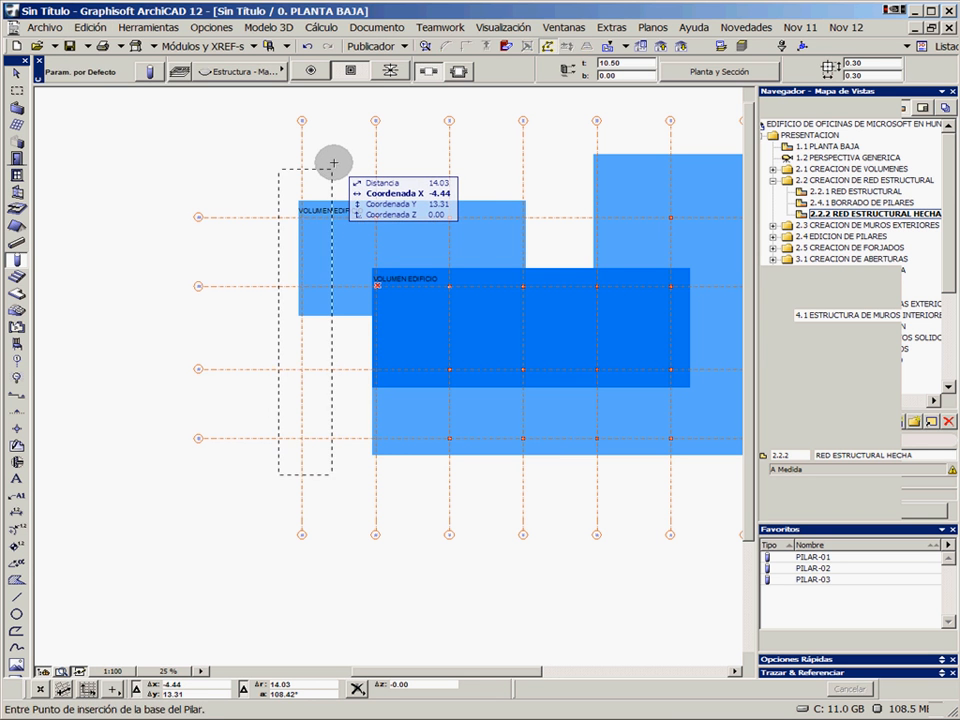
# Remove the marquee and examine the remaining pillars across both buildings
pyautogui.moveTo(549, 323); pyautogui.dragTo(366, 317, button='middle')
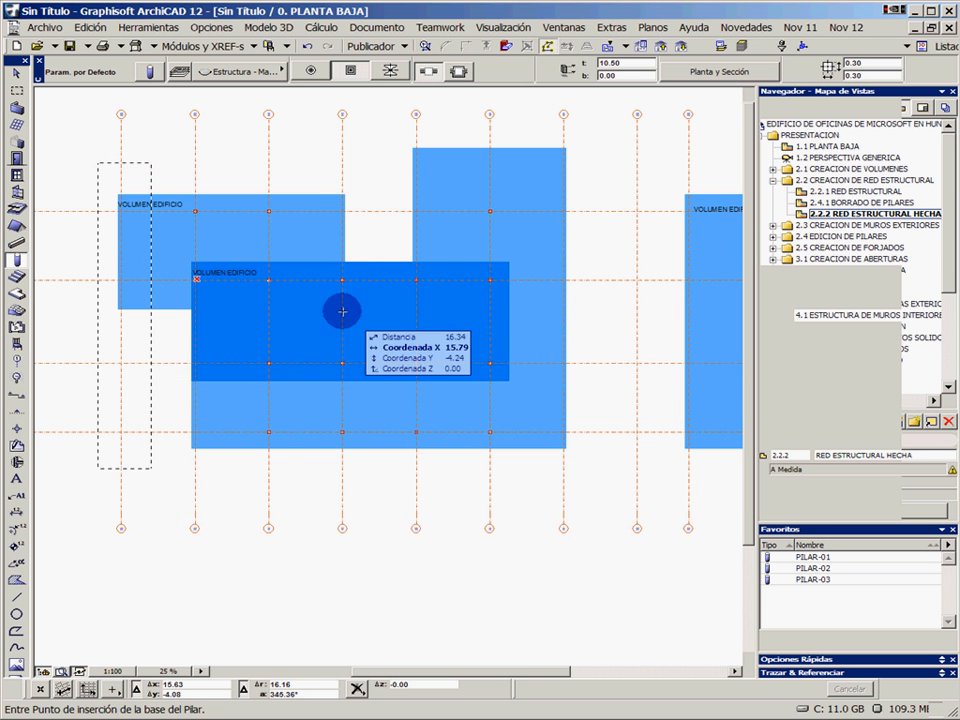
pyautogui.rightClick(298, 145)
pyautogui.click(332, 150)
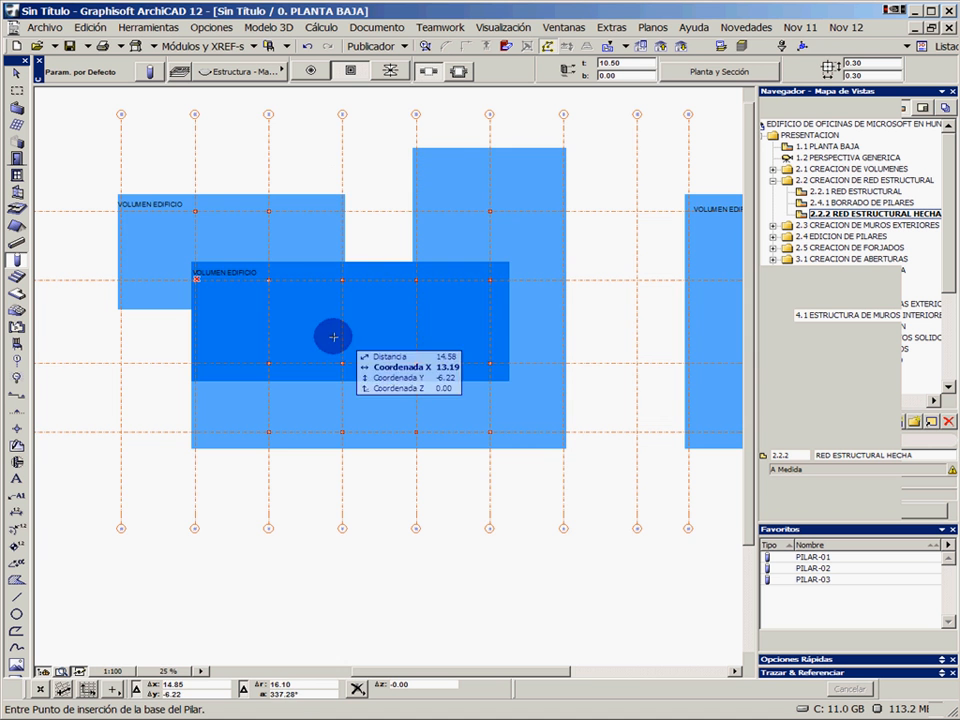
pyautogui.moveTo(594, 303); pyautogui.dragTo(282, 299, button='middle')
pyautogui.moveTo(550, 311); pyautogui.dragTo(366, 311, button='middle')
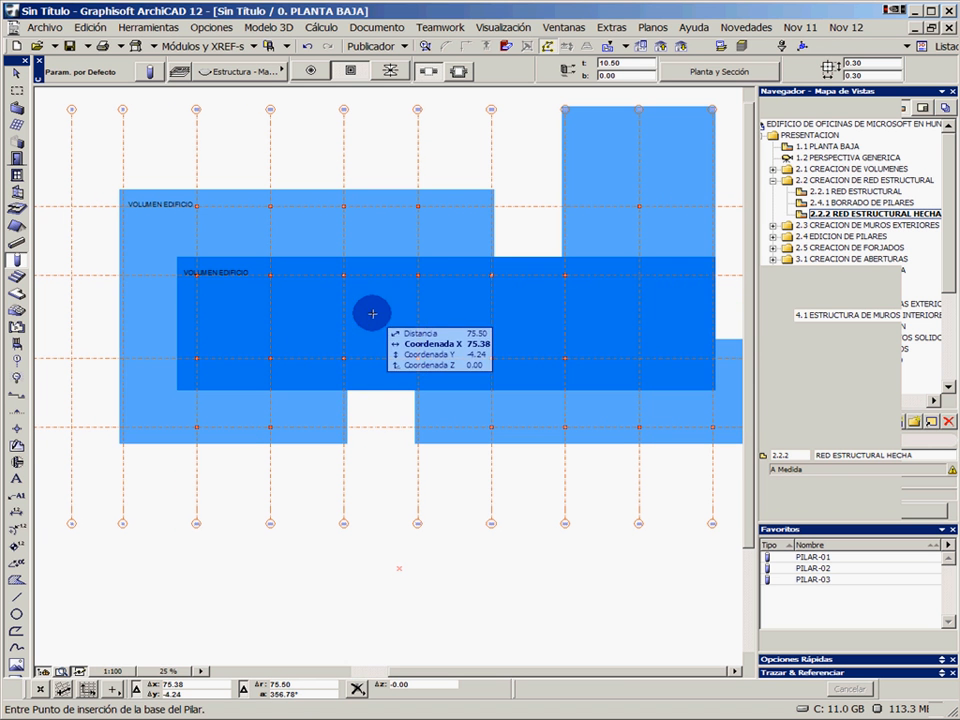
# Open the saved view 2.3.1 MURO-01/01 and generate exterior walls around the first building volume's outline with the MURO-01 favourite
pyautogui.click(774, 226)
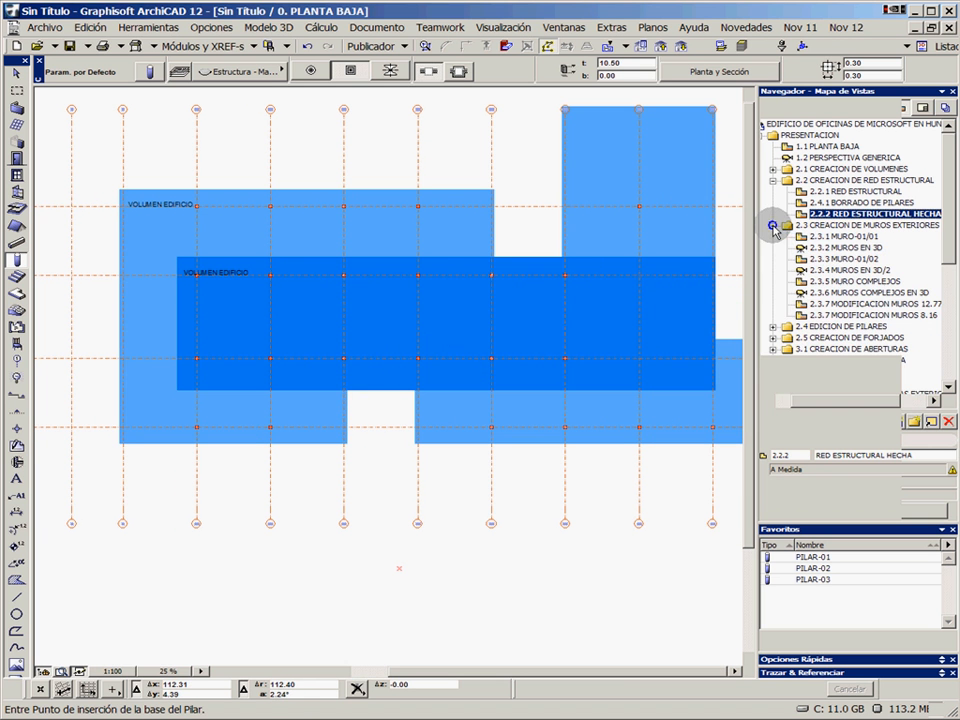
pyautogui.doubleClick(829, 238)
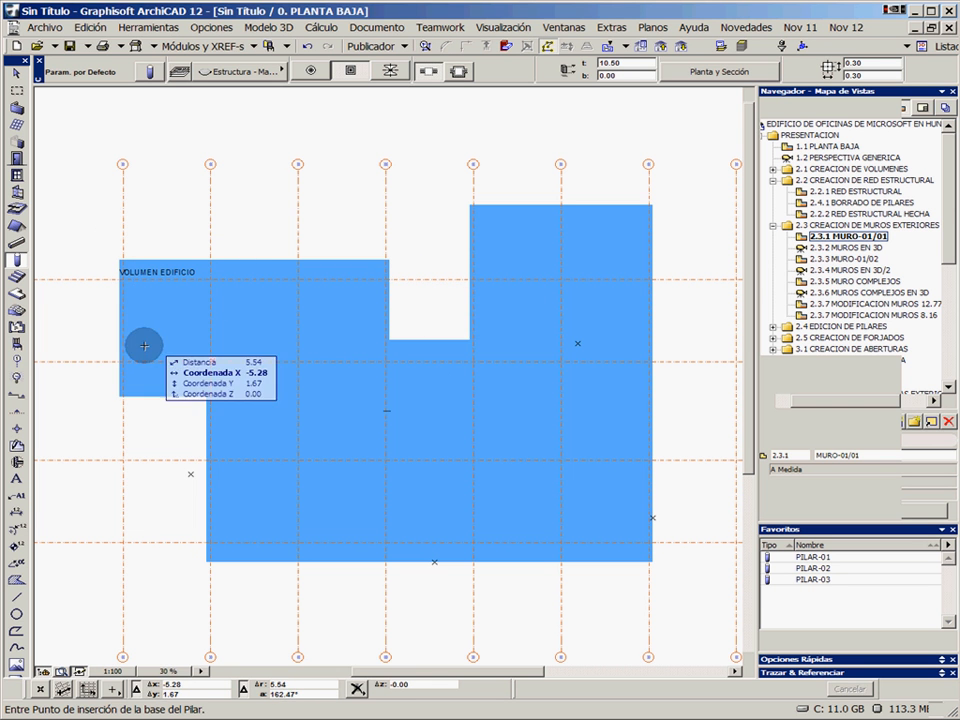
pyautogui.click(17, 107)
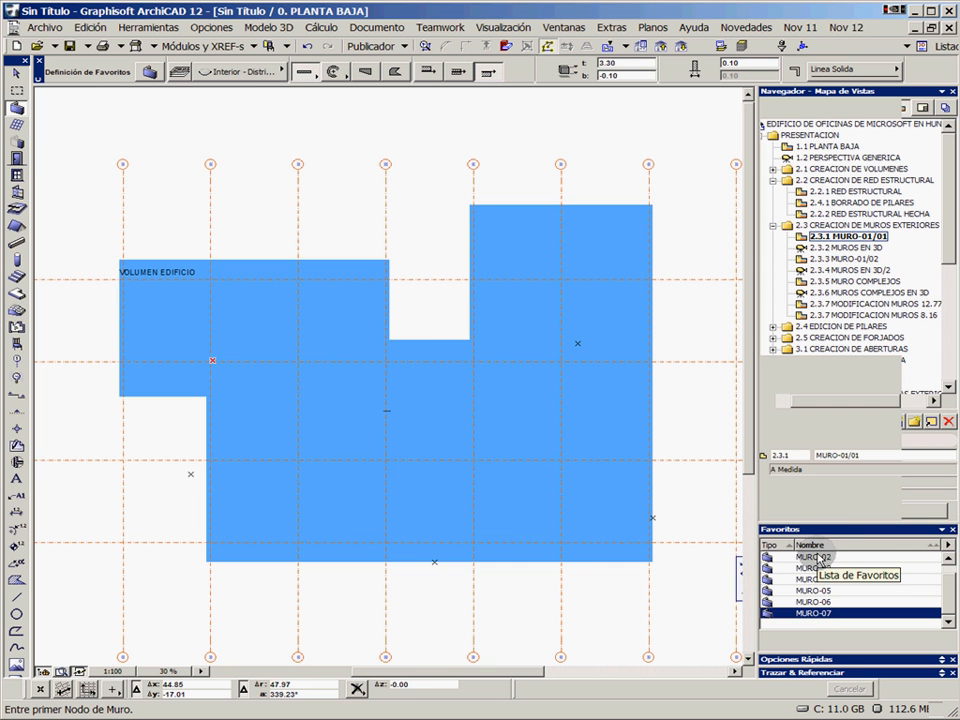
pyautogui.moveTo(952, 592); pyautogui.dragTo(952, 568)
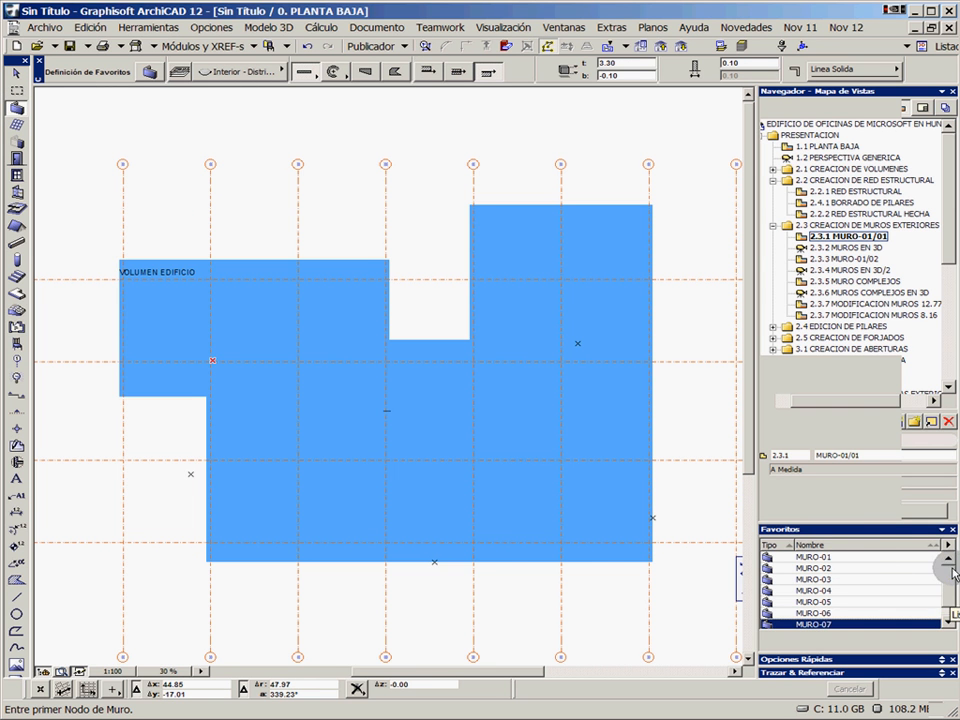
pyautogui.doubleClick(834, 558)
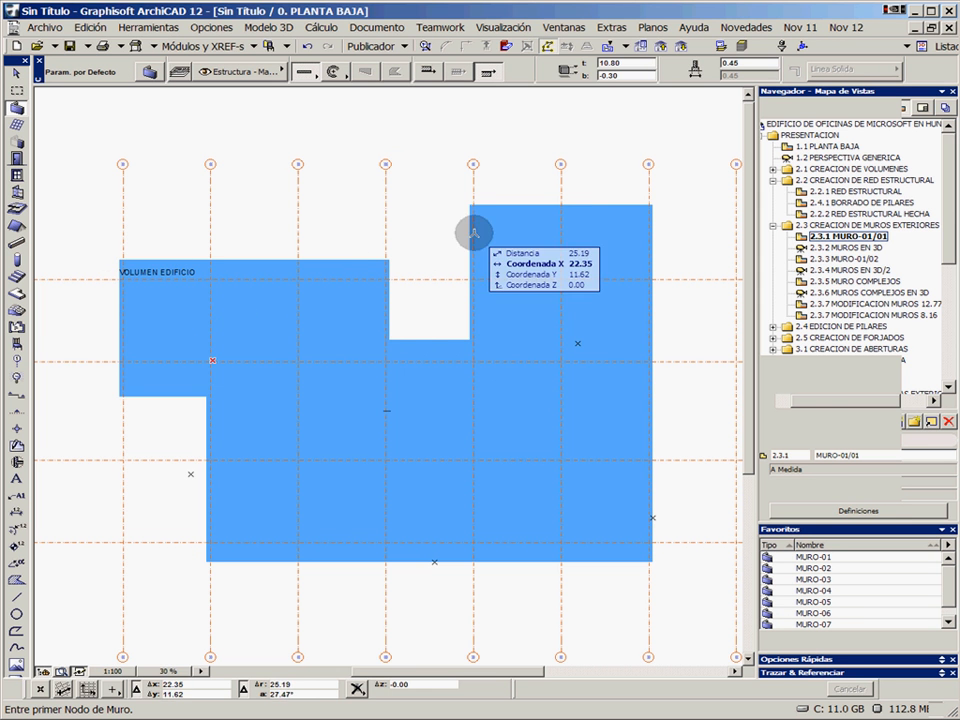
pyautogui.click(436, 341)
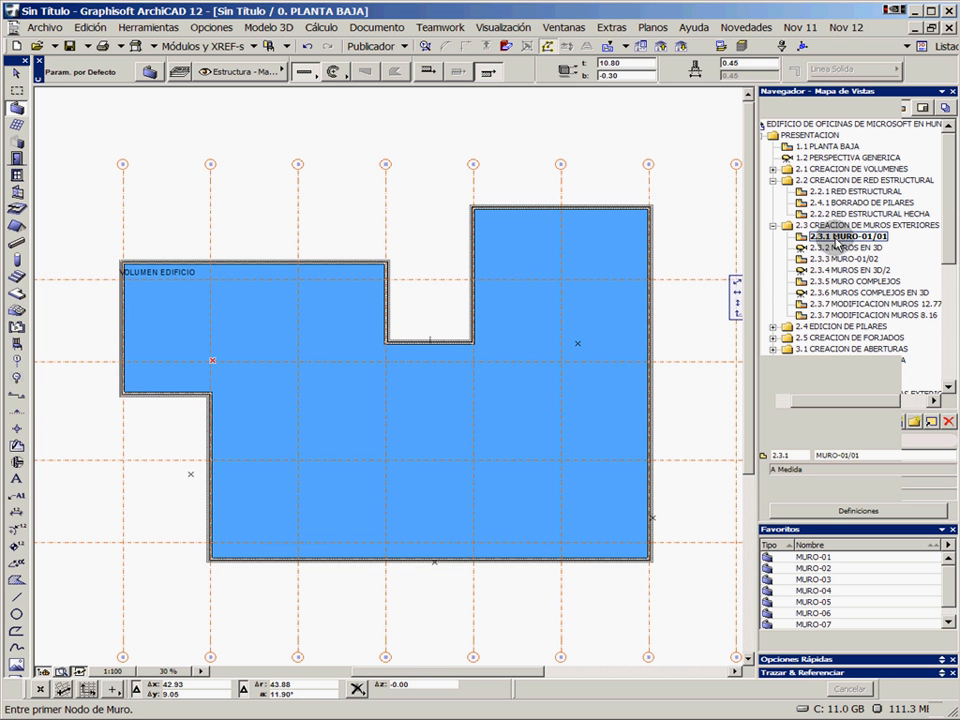
pyautogui.scroll(7, 379, 343)
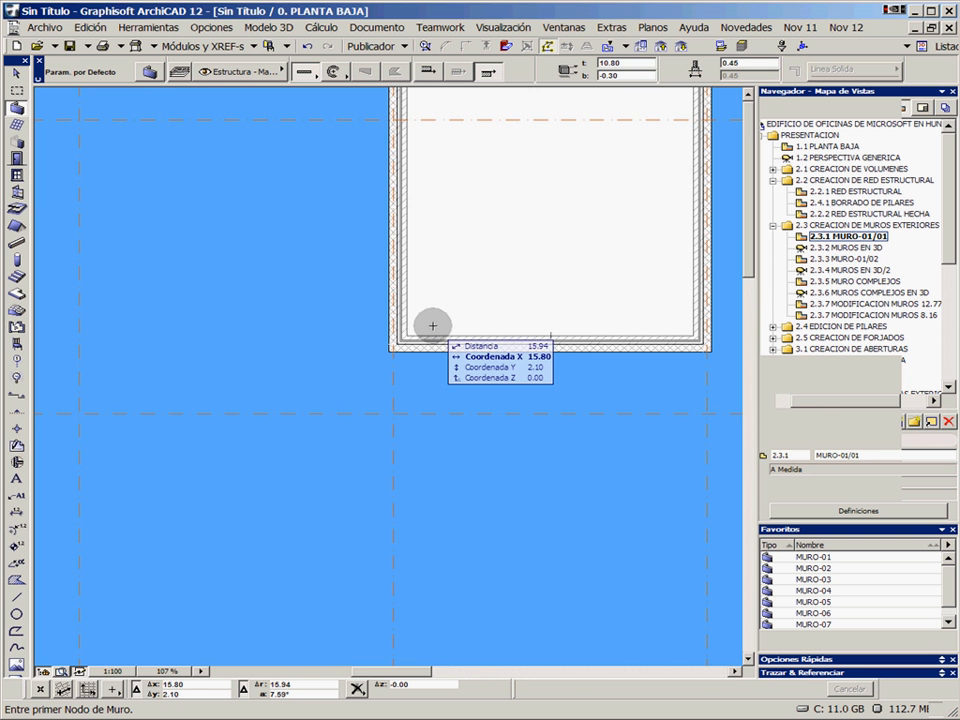
# Open the saved view 2.3.2 MUROS EN 3D and examine the brick exterior walls at the outer corner
pyautogui.doubleClick(846, 249)
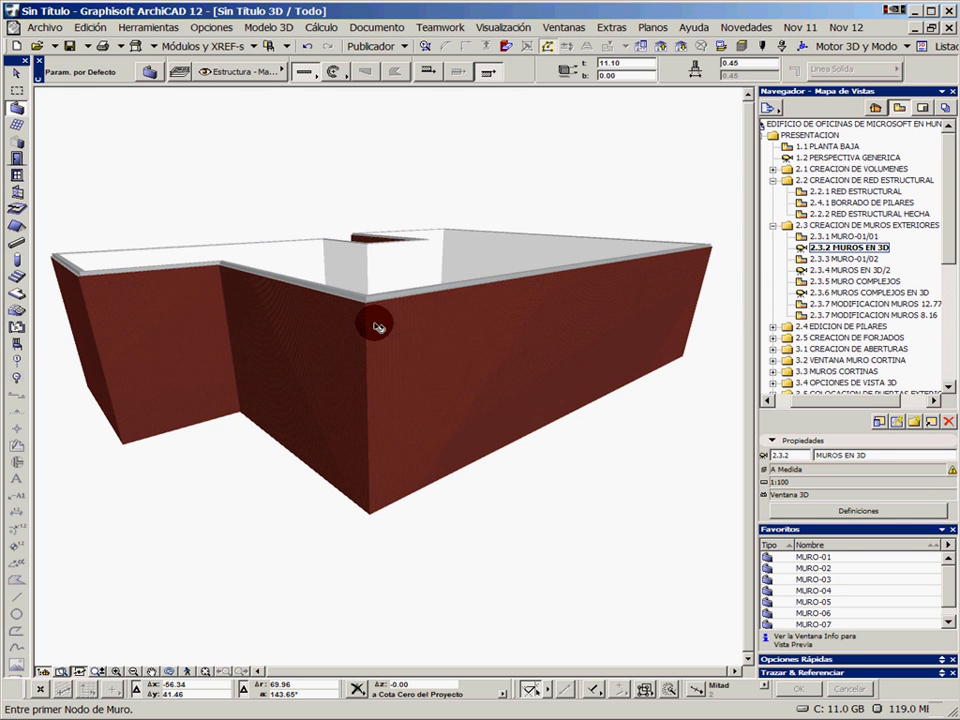
pyautogui.keyDown('shift'); pyautogui.moveTo(378, 327); pyautogui.dragTo(349, 343, button='middle'); pyautogui.keyUp('shift')
pyautogui.scroll(8, 363, 318)
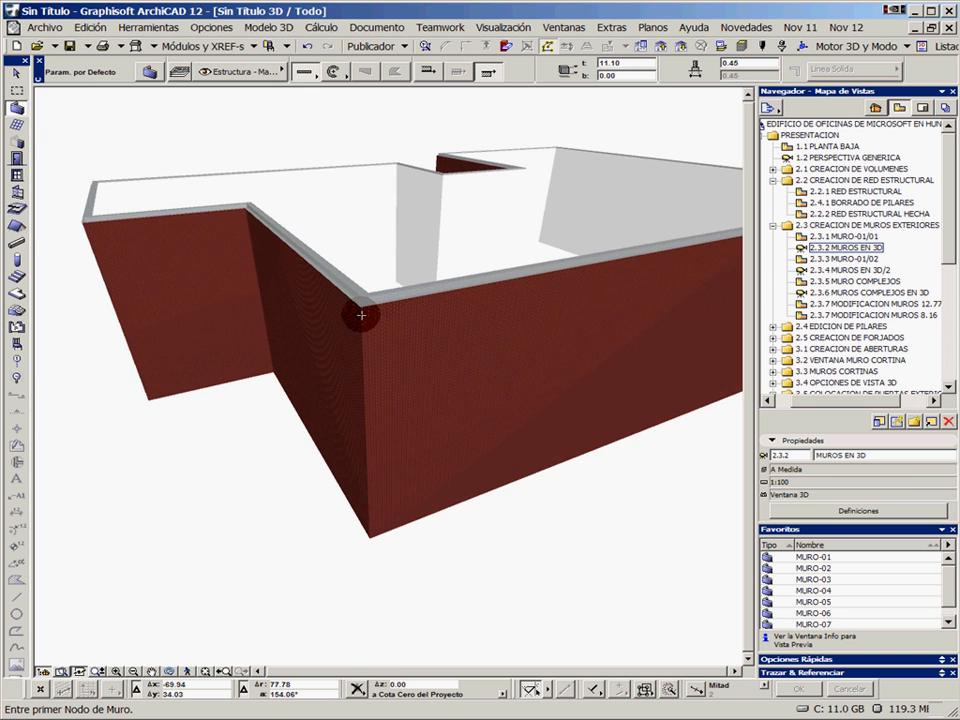
pyautogui.moveTo(361, 352)
pyautogui.keyDown('shift'); pyautogui.mouseDown(button='middle')
pyautogui.moveTo(461, 321)
pyautogui.moveTo(461, 336)
pyautogui.moveTo(379, 349)
pyautogui.moveTo(376, 323)
pyautogui.moveTo(274, 334)
pyautogui.moveTo(376, 355)
pyautogui.mouseUp(button='middle'); pyautogui.keyUp('shift')
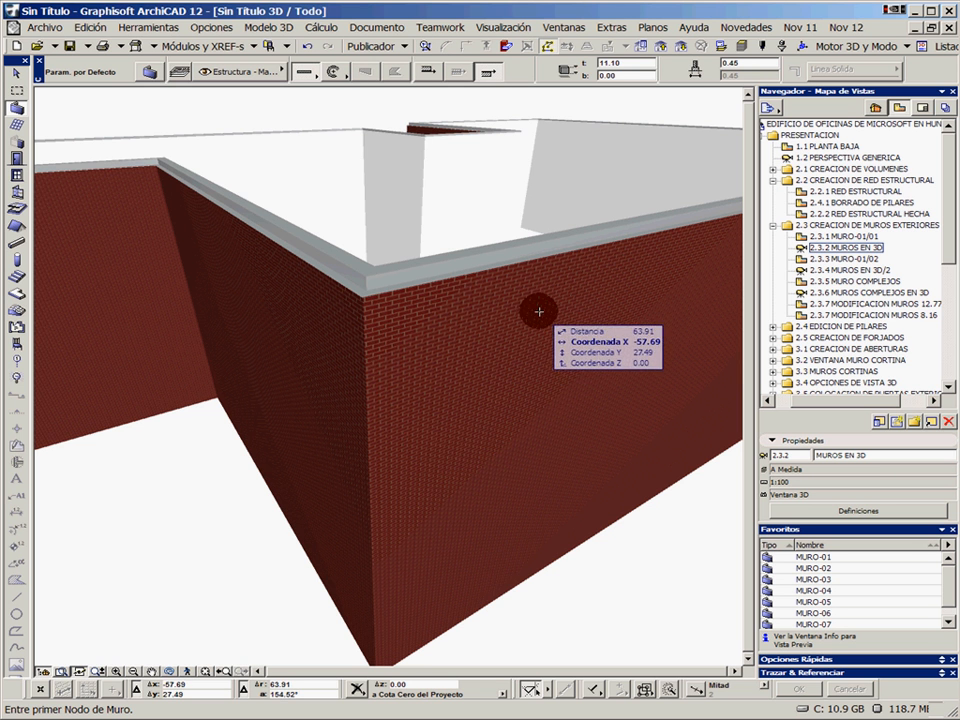
# Open the saved view 2.3.3 MURO-01/02 and generate exterior walls around the second building volume's outline
pyautogui.doubleClick(852, 259)
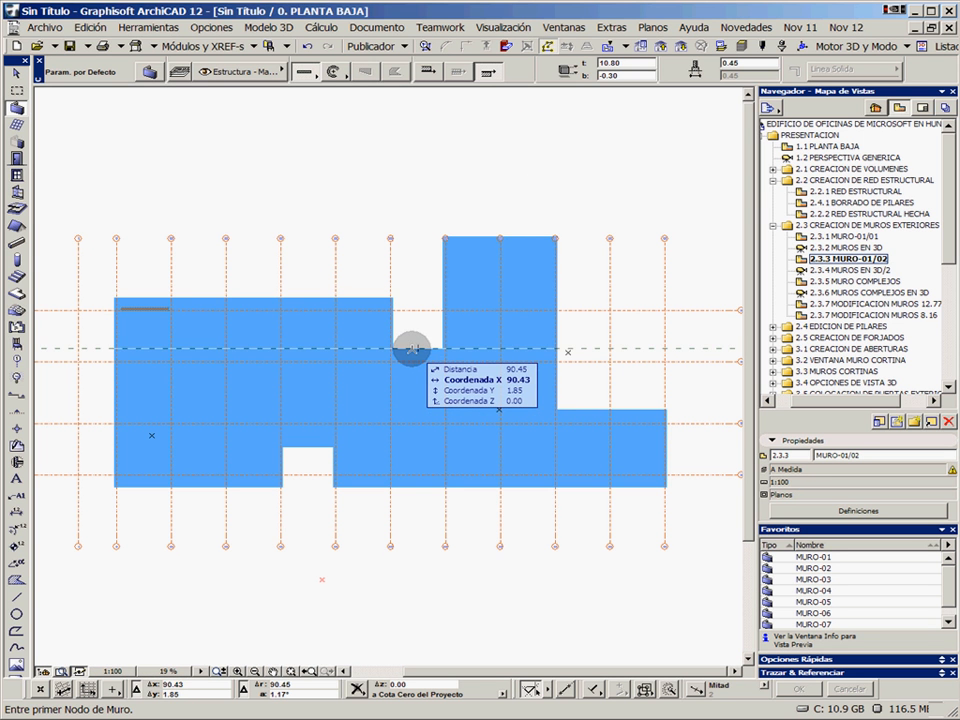
pyautogui.click(411, 350)
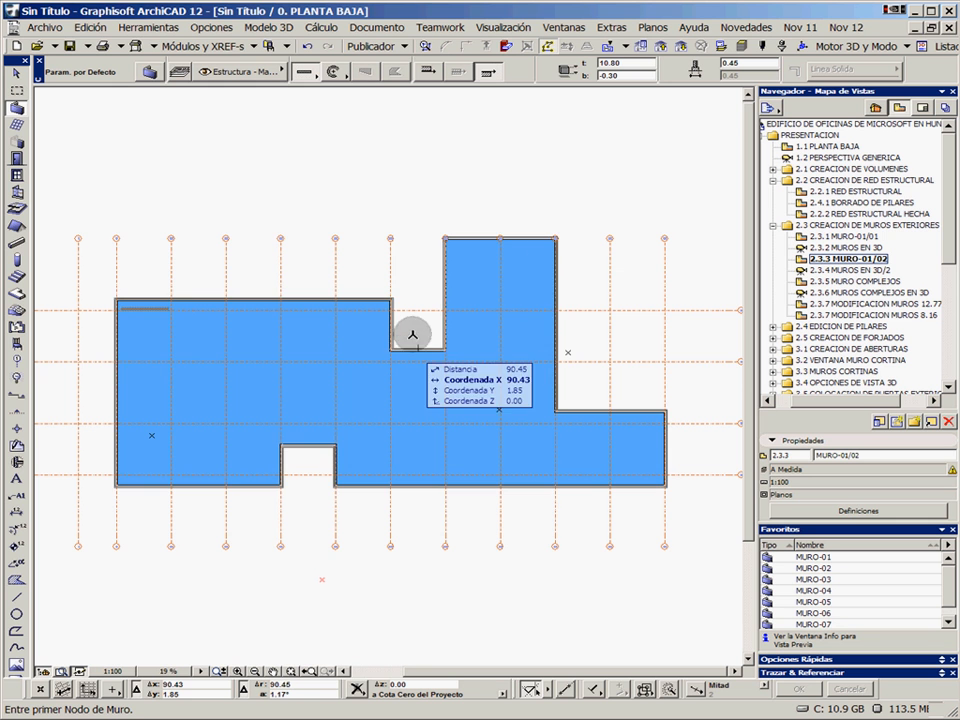
# Open the saved view 2.3.4 MUROS EN 3D/2 and examine the brick exterior walls of both buildings
pyautogui.click(843, 270)
pyautogui.doubleClick(838, 271)
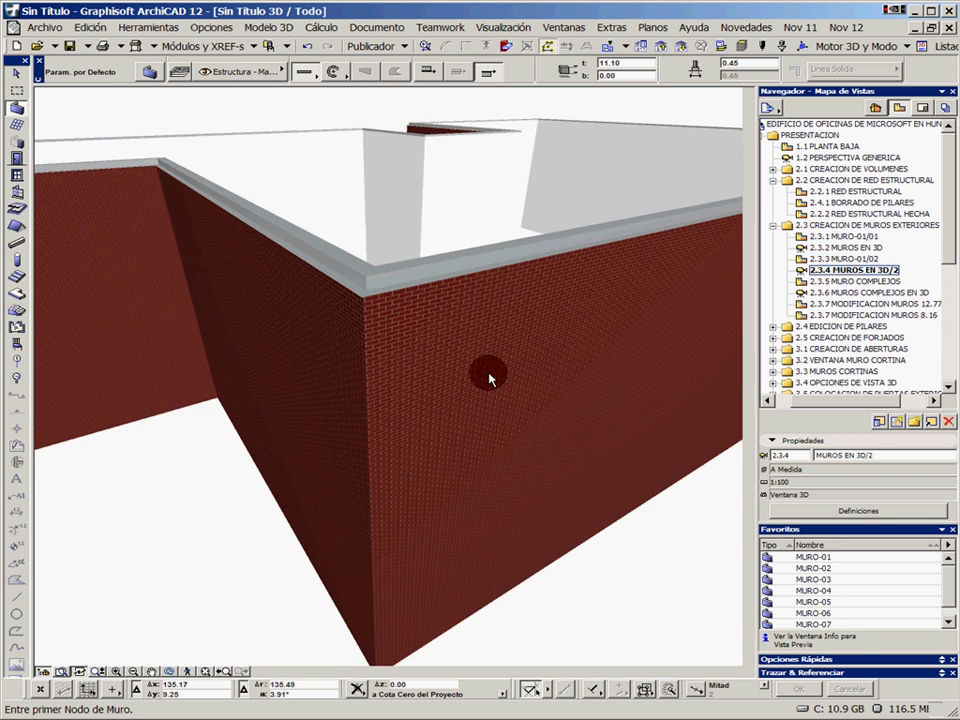
pyautogui.scroll(-5, 489, 377)
pyautogui.keyDown('shift'); pyautogui.moveTo(632, 407); pyautogui.dragTo(596, 339, button='middle'); pyautogui.keyUp('shift')
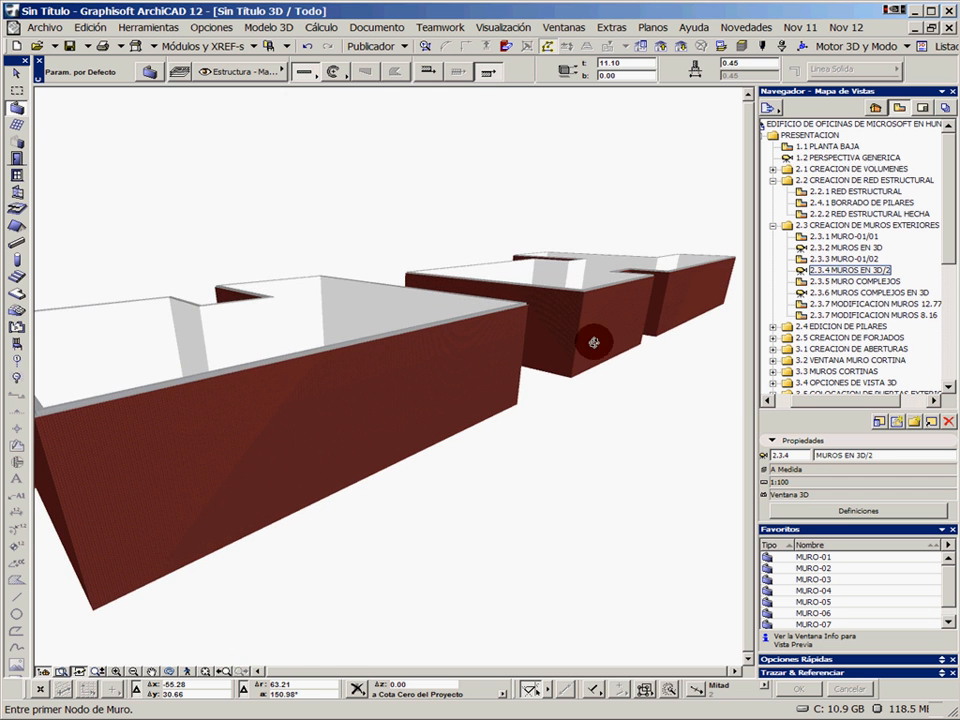
# Examine the layered wall corner in saved view 2.3.5 MURO COMPLEJOS and the cut wall profile in 2.3.6 MUROS COMPLEJOS EN 3D
pyautogui.doubleClick(838, 282)
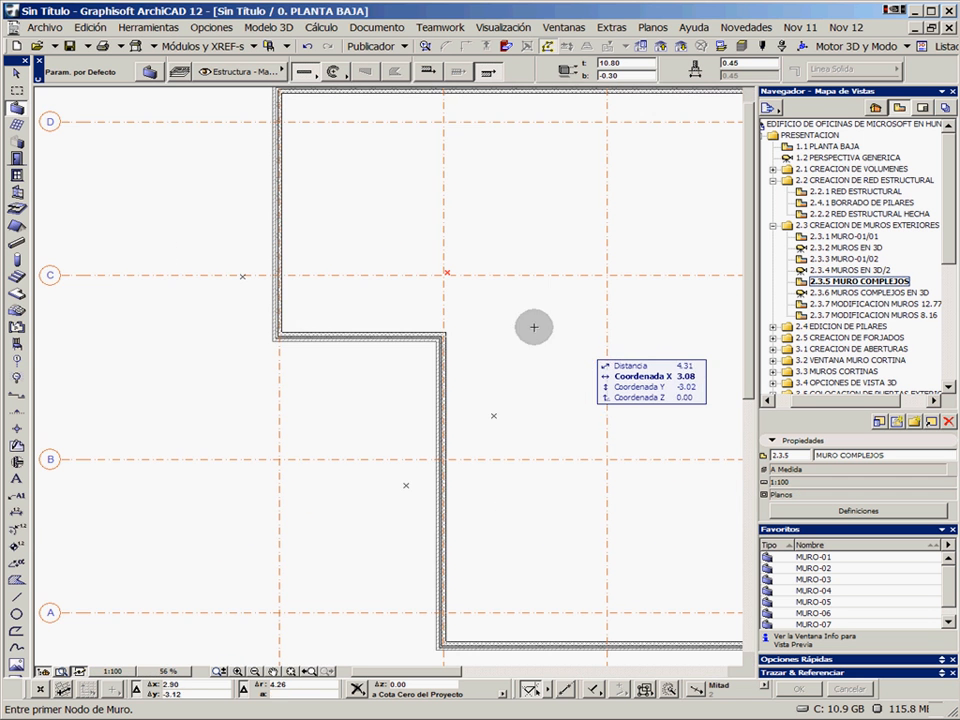
pyautogui.scroll(5, 386, 339)
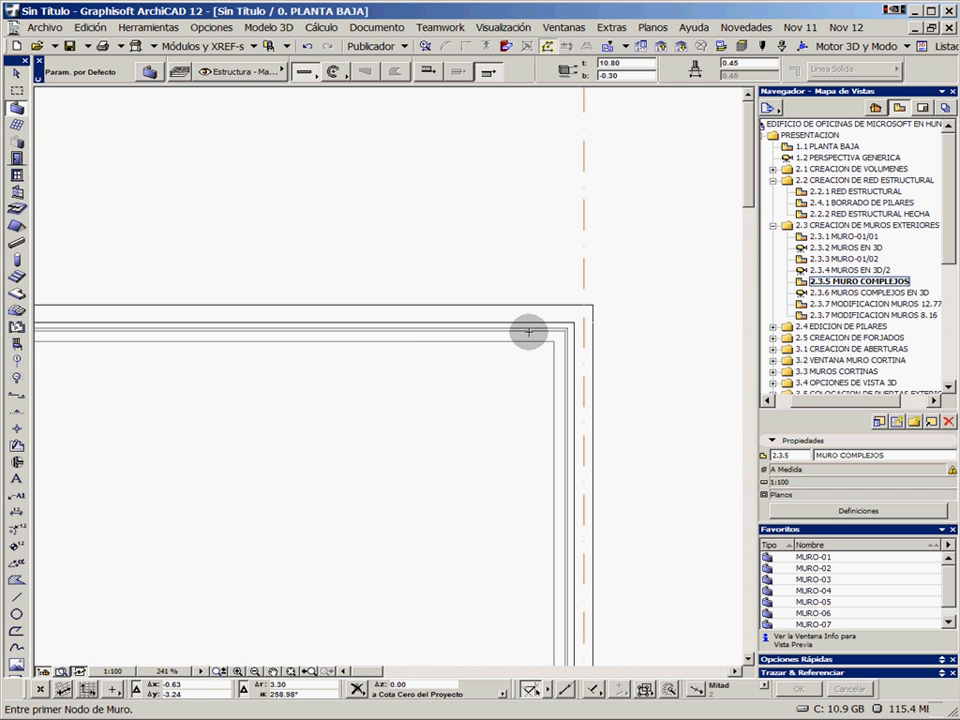
pyautogui.moveTo(540, 349); pyautogui.dragTo(424, 315, button='middle')
pyautogui.scroll(2, 432, 290)
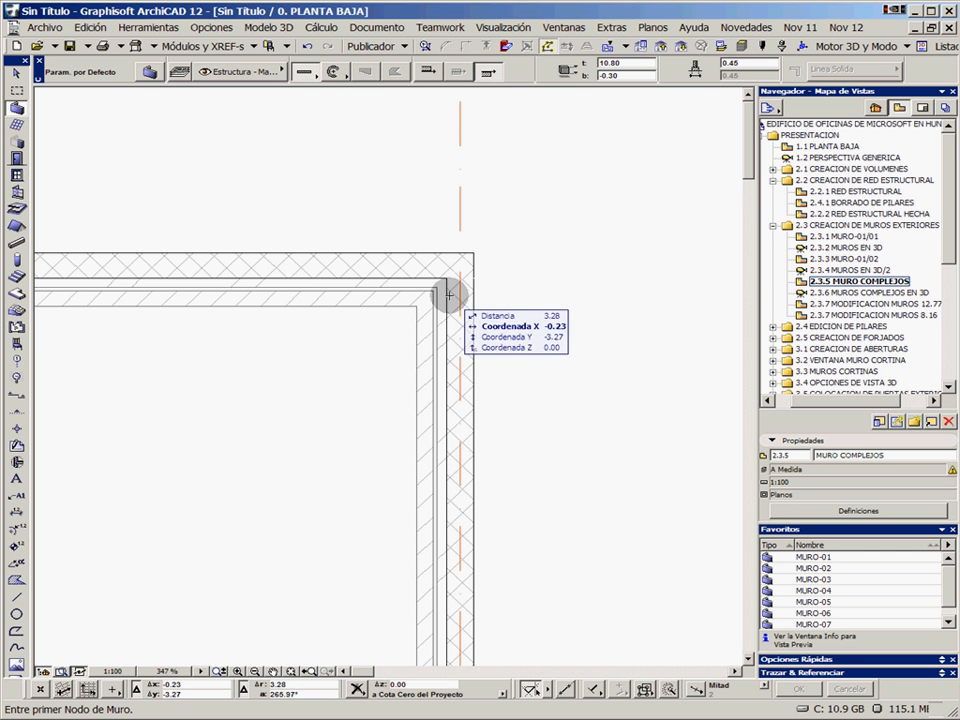
pyautogui.doubleClick(838, 292)
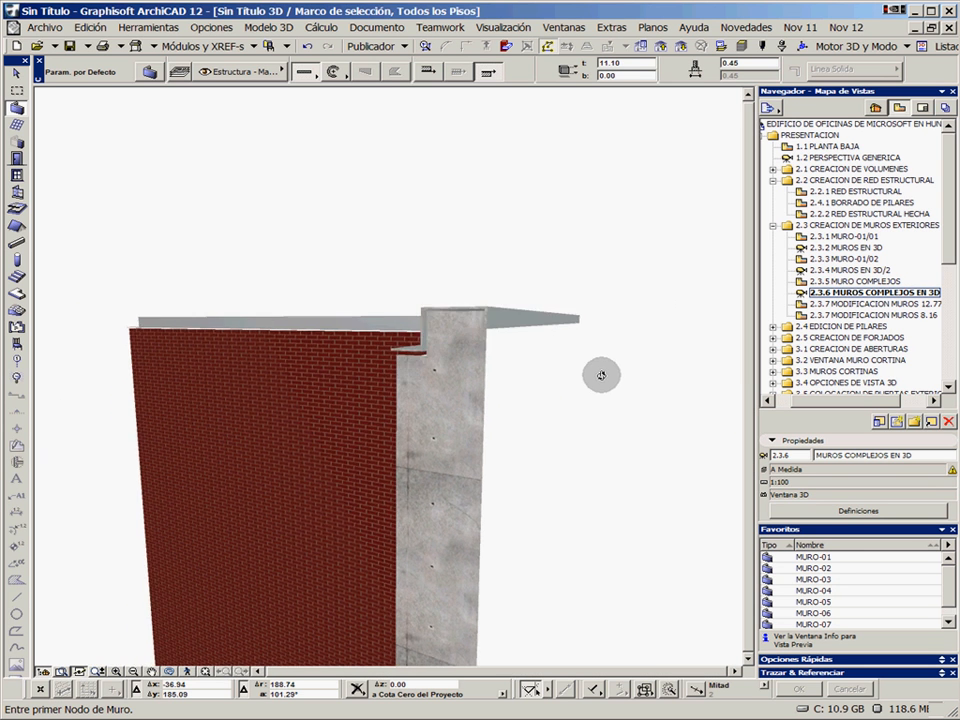
pyautogui.keyDown('shift'); pyautogui.moveTo(485, 292); pyautogui.dragTo(561, 356, button='middle'); pyautogui.keyUp('shift')
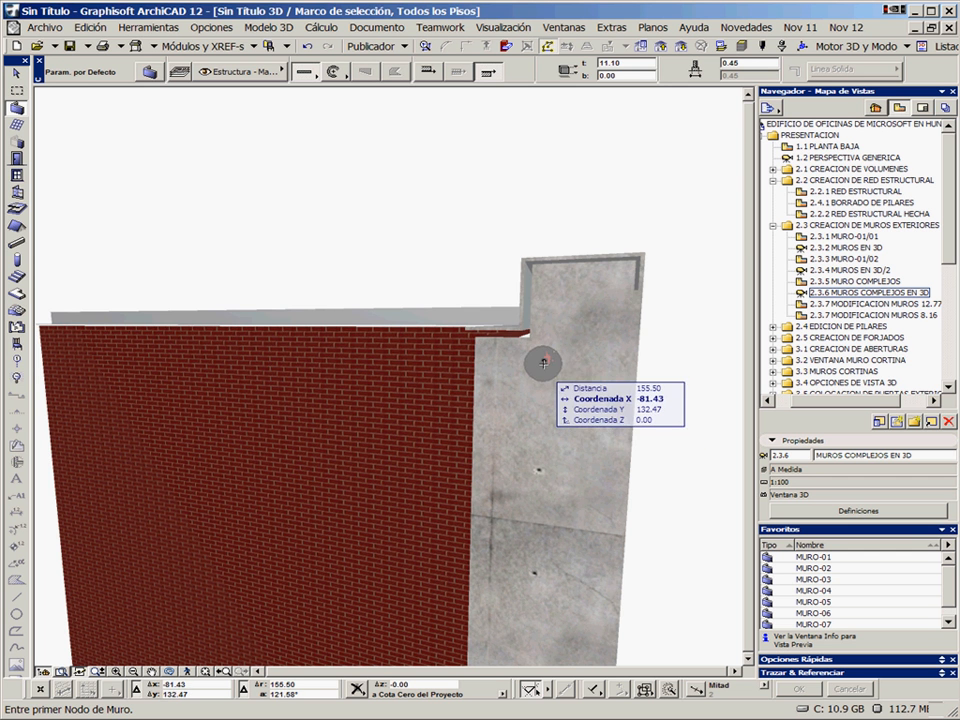
# In saved view 2.3.7 MODIFICACION MUROS 12.77, stretch the short horizontal wall past the vertical wall to a length of 12.77 and split it there
pyautogui.doubleClick(855, 307)
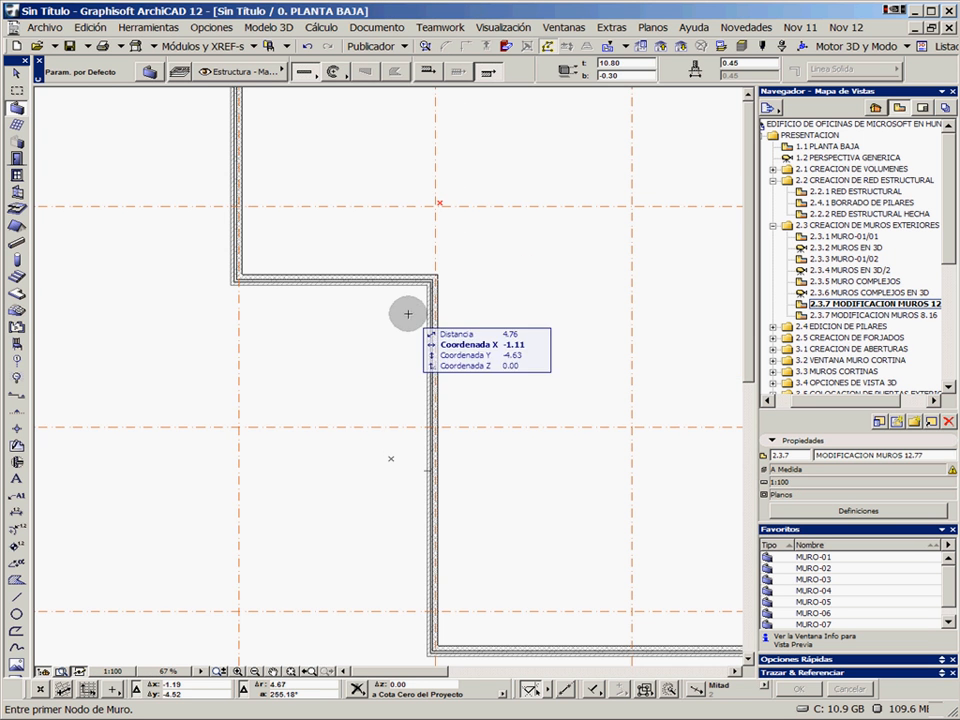
pyautogui.scroll(4, 373, 300)
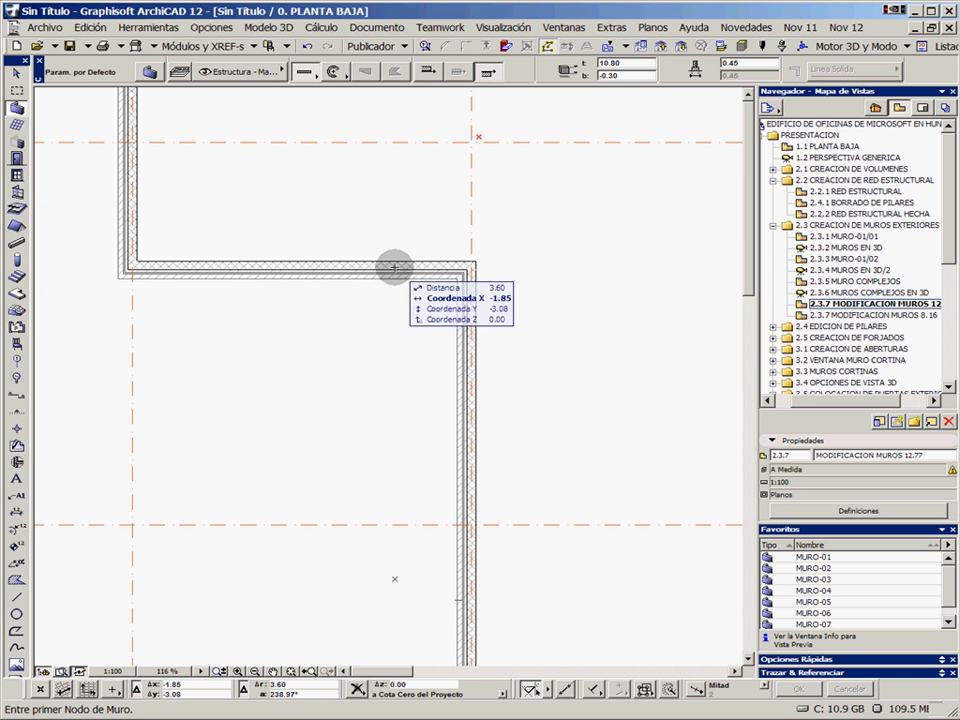
pyautogui.click(397, 271)
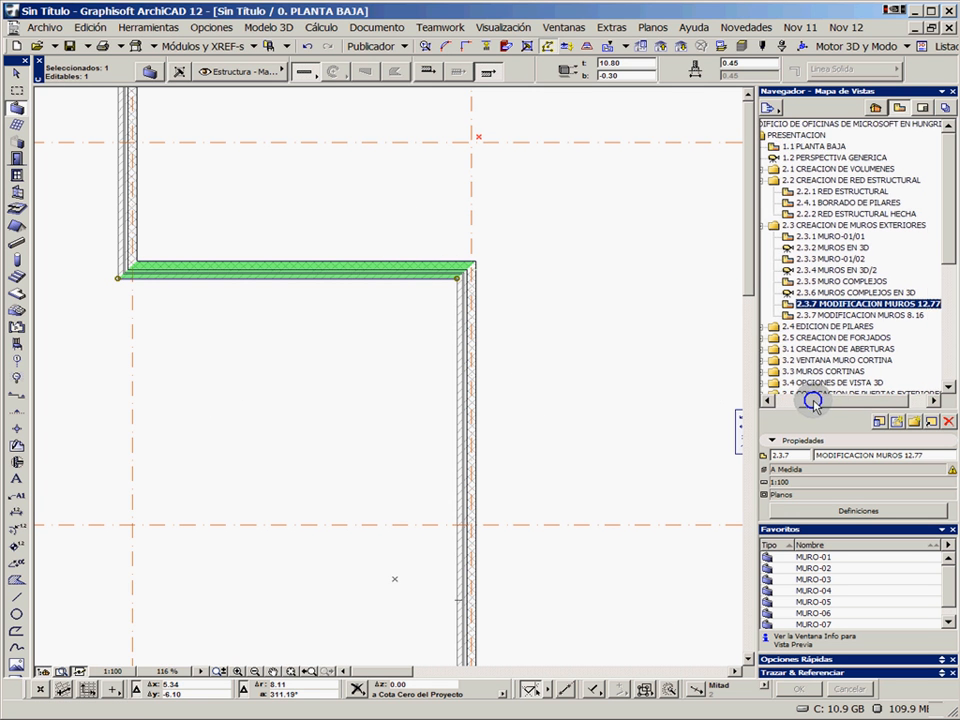
pyautogui.moveTo(780, 401); pyautogui.dragTo(823, 405)
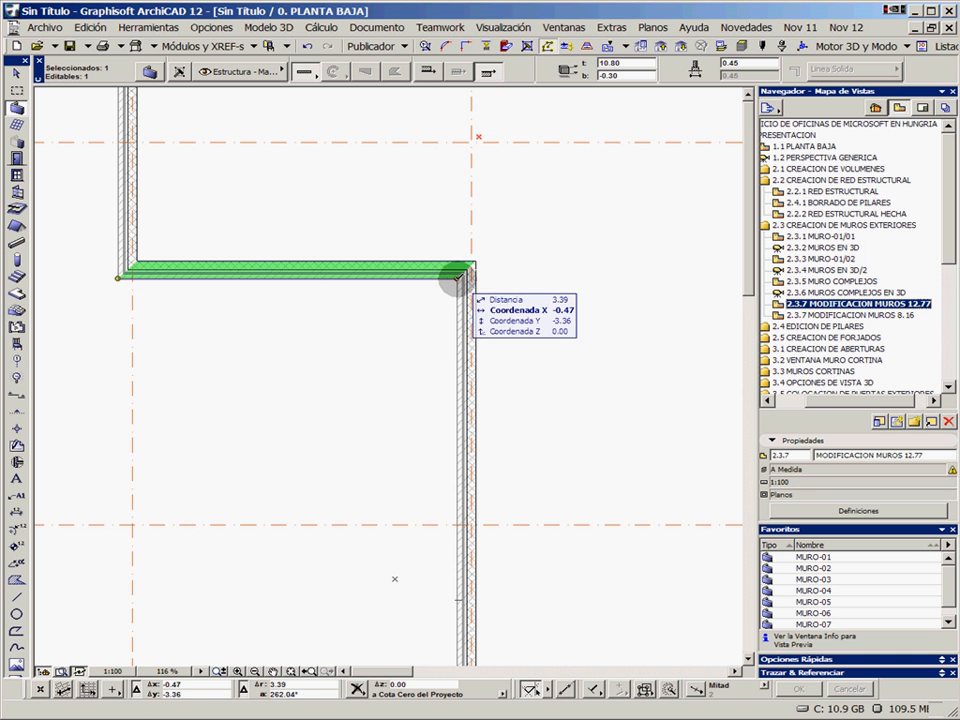
pyautogui.click(459, 274)
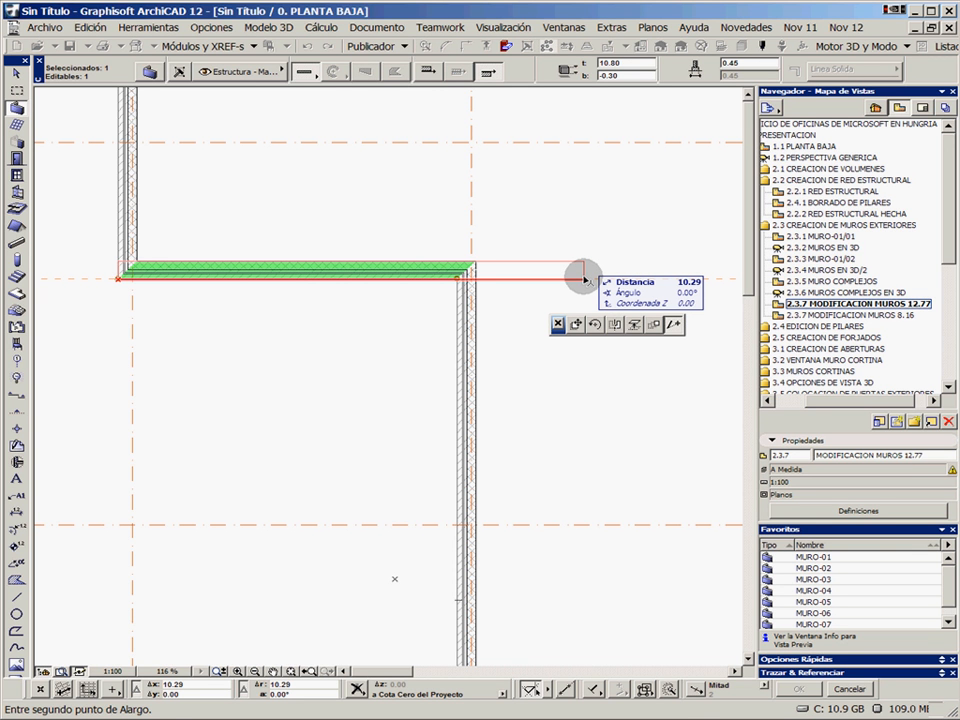
pyautogui.write('12.77')
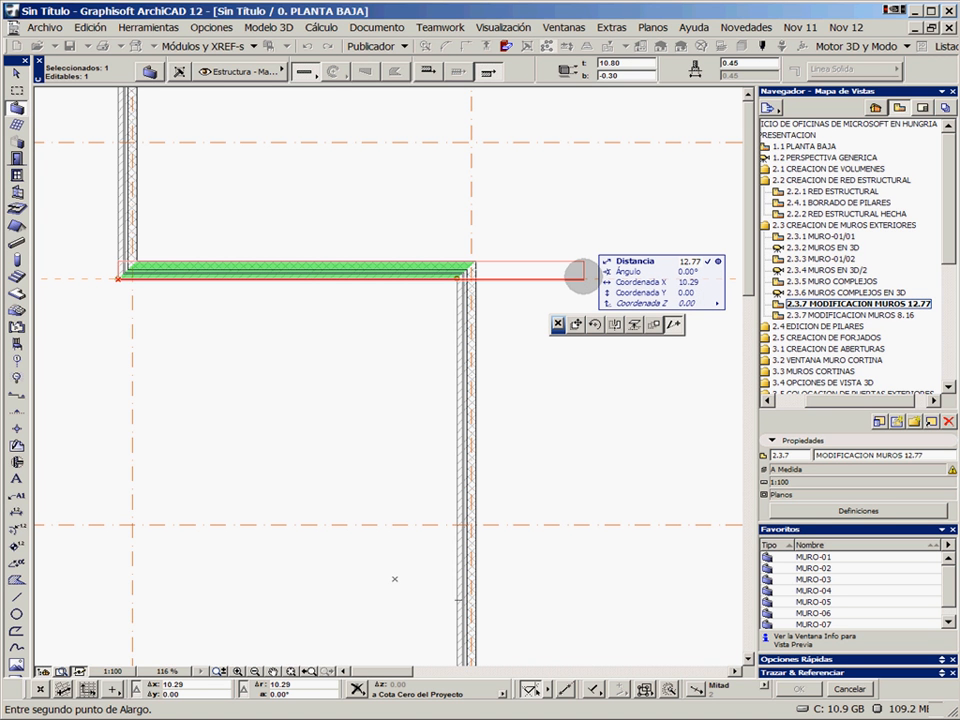
pyautogui.click(697, 276)
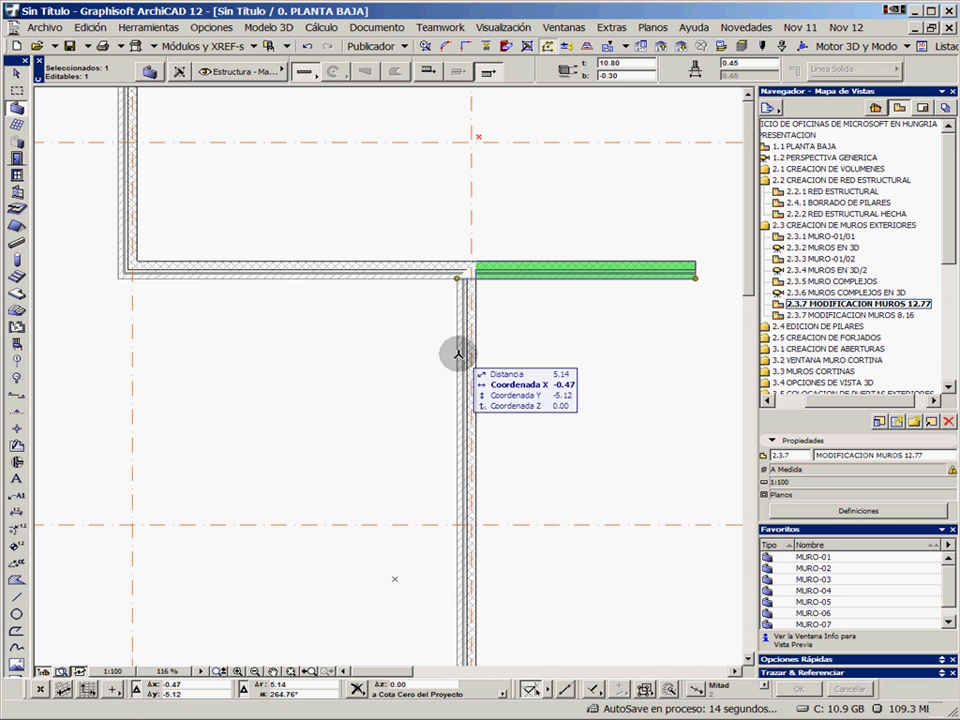
pyautogui.press('Escape')
pyautogui.scroll(3, 491, 289)
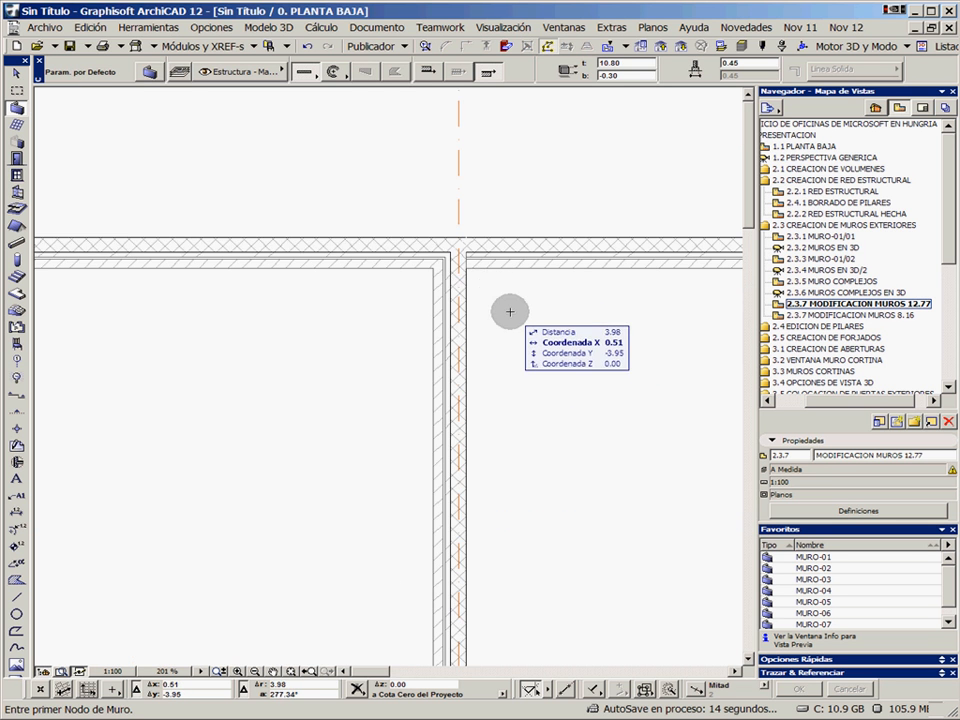
pyautogui.keyDown('shift'); pyautogui.click(536, 263); pyautogui.keyUp('shift')
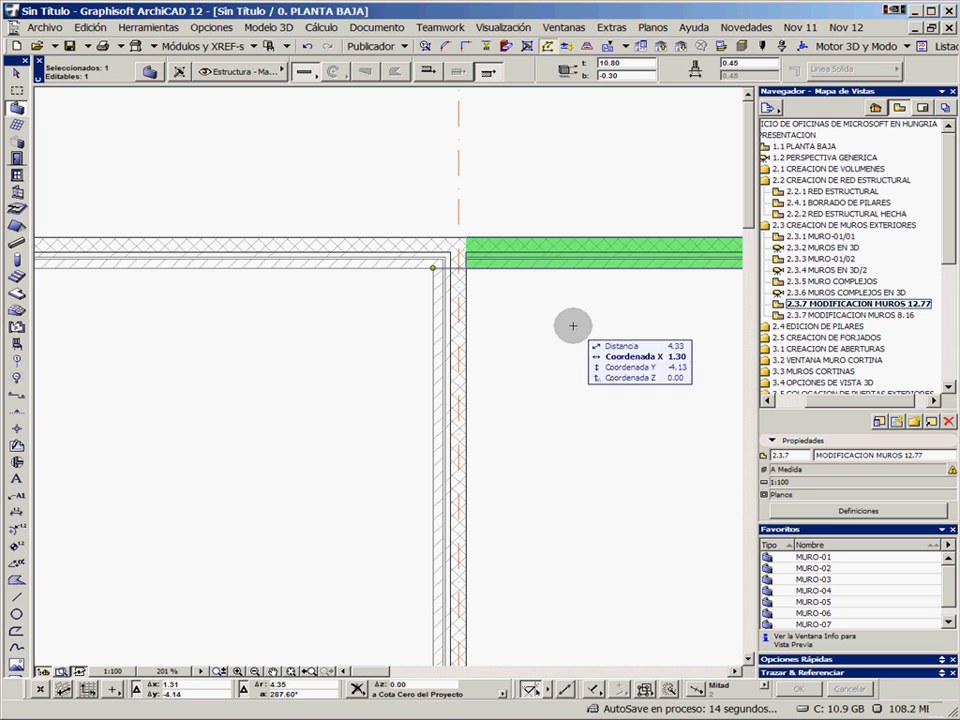
pyautogui.moveTo(571, 326); pyautogui.dragTo(406, 285, button='middle')
pyautogui.press('Escape')
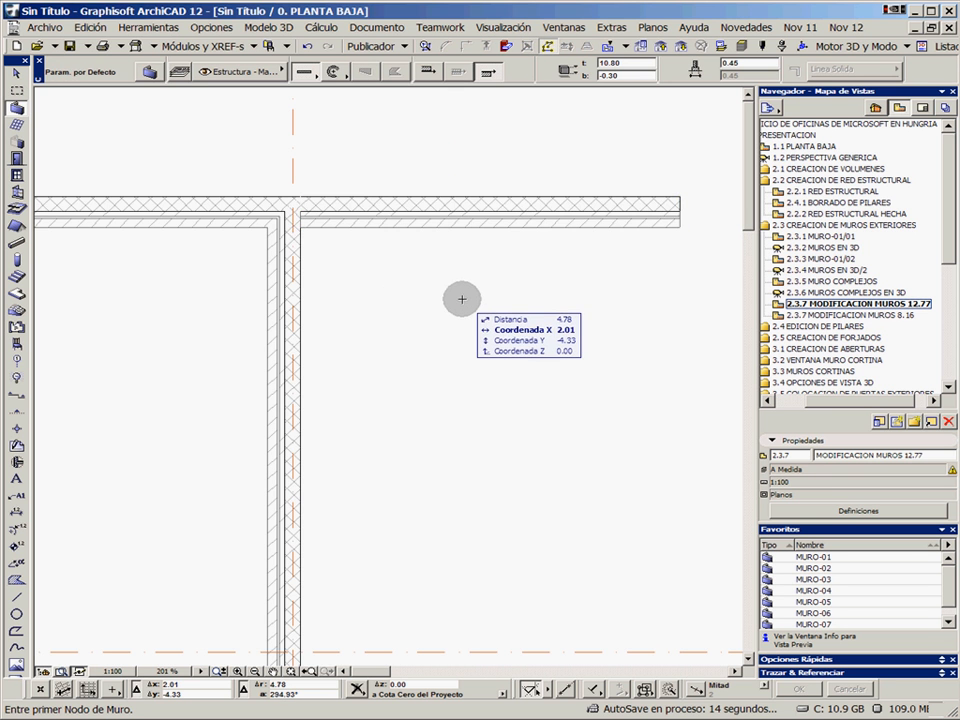
pyautogui.scroll(-2, 475, 290)
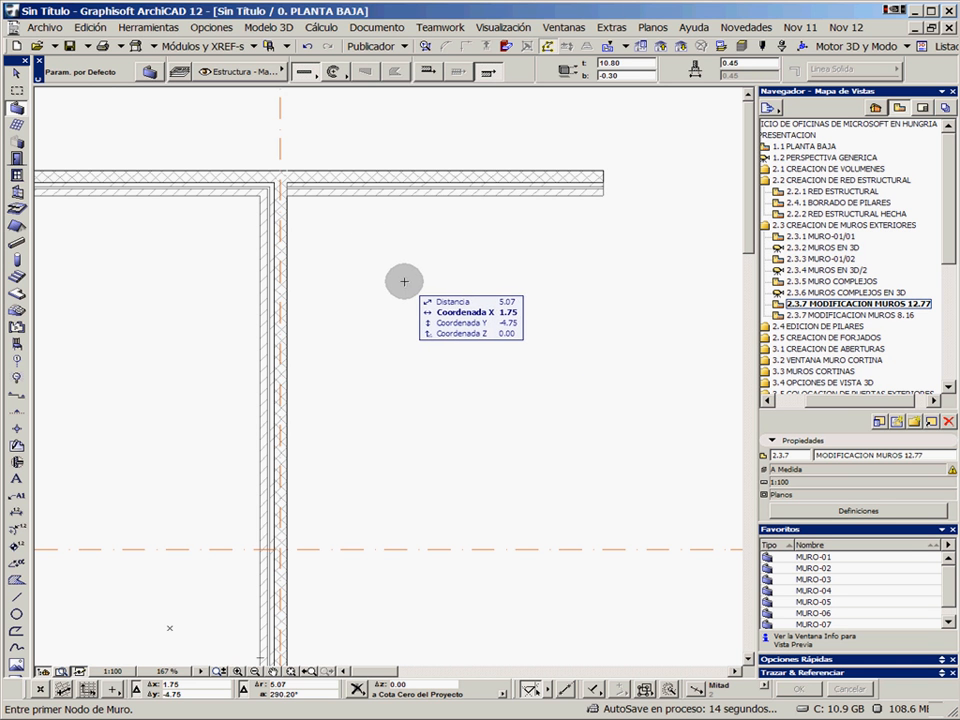
pyautogui.keyDown('shift'); pyautogui.click(364, 189); pyautogui.keyUp('shift')
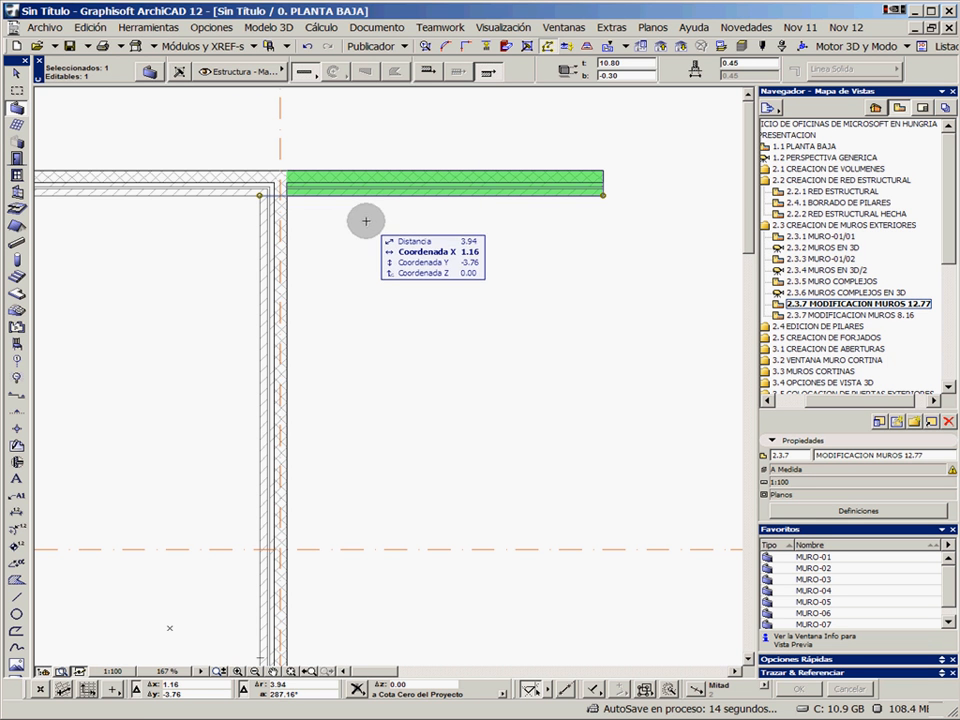
pyautogui.click(92, 28)
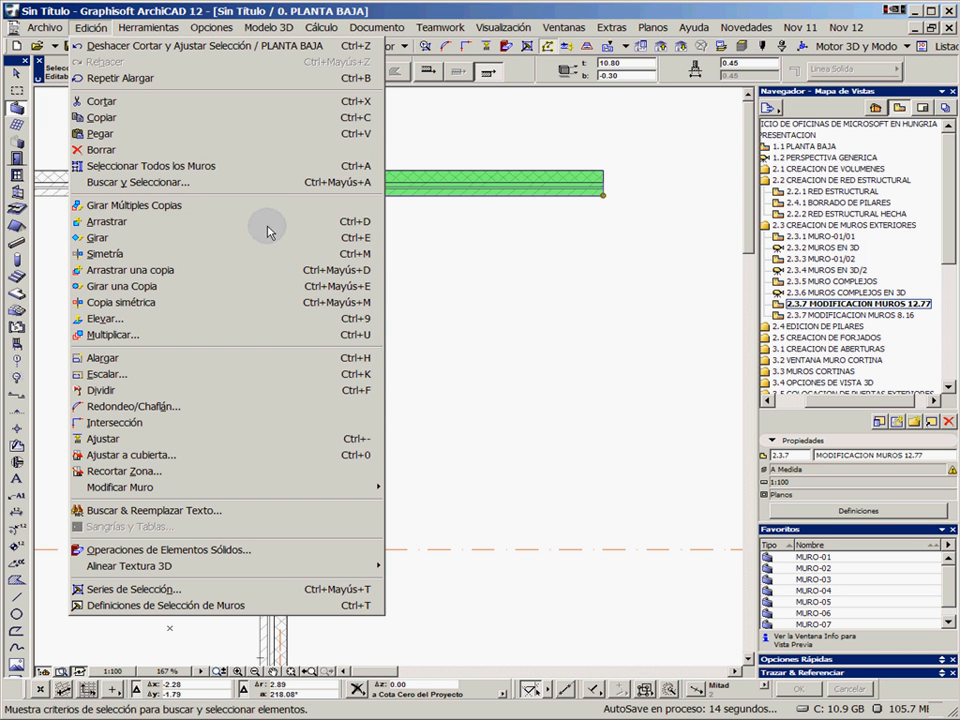
pyautogui.click(93, 28)
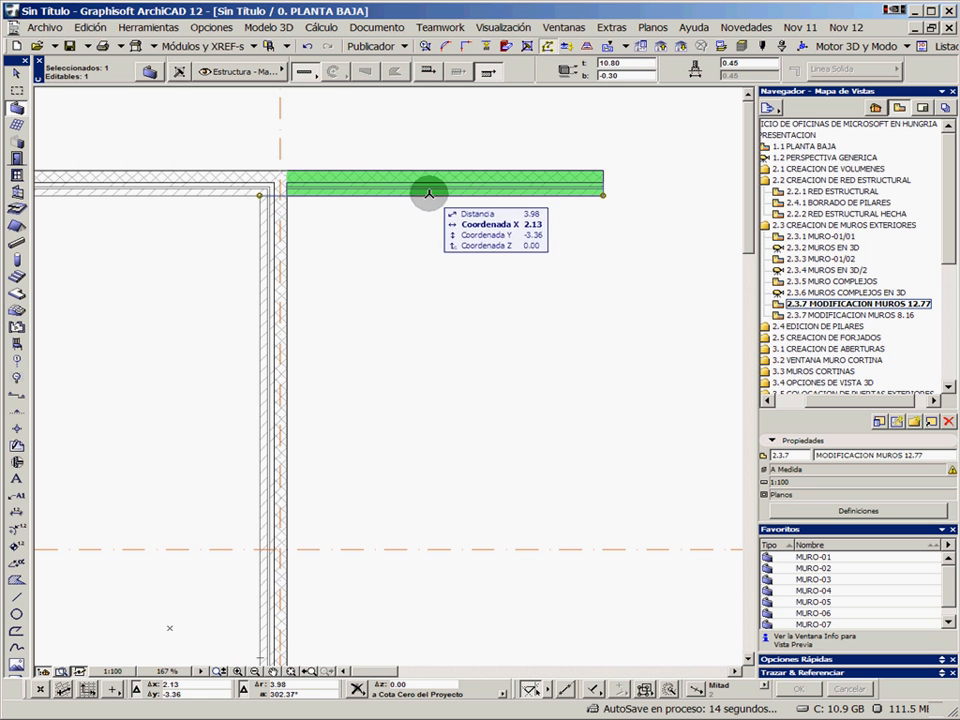
pyautogui.click(428, 190)
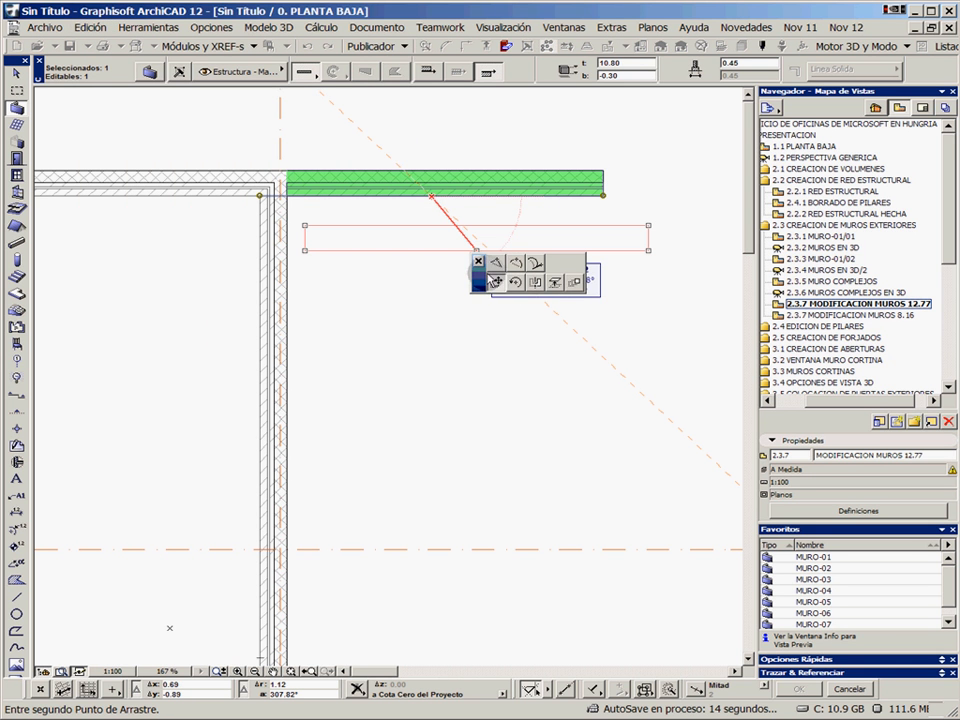
pyautogui.press('Escape')
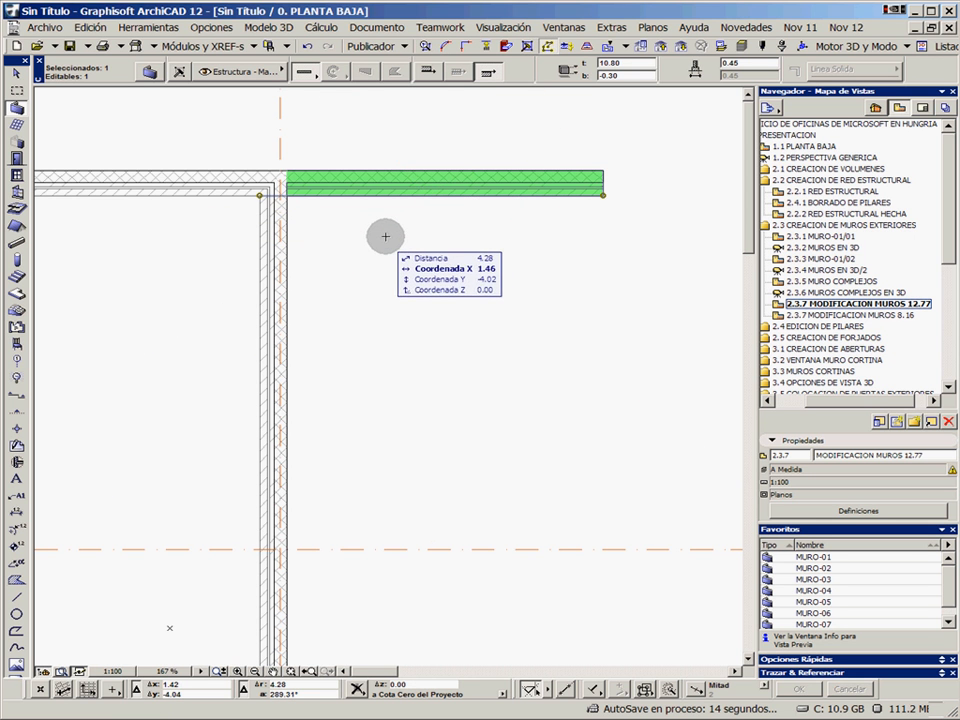
pyautogui.rightClick(374, 237)
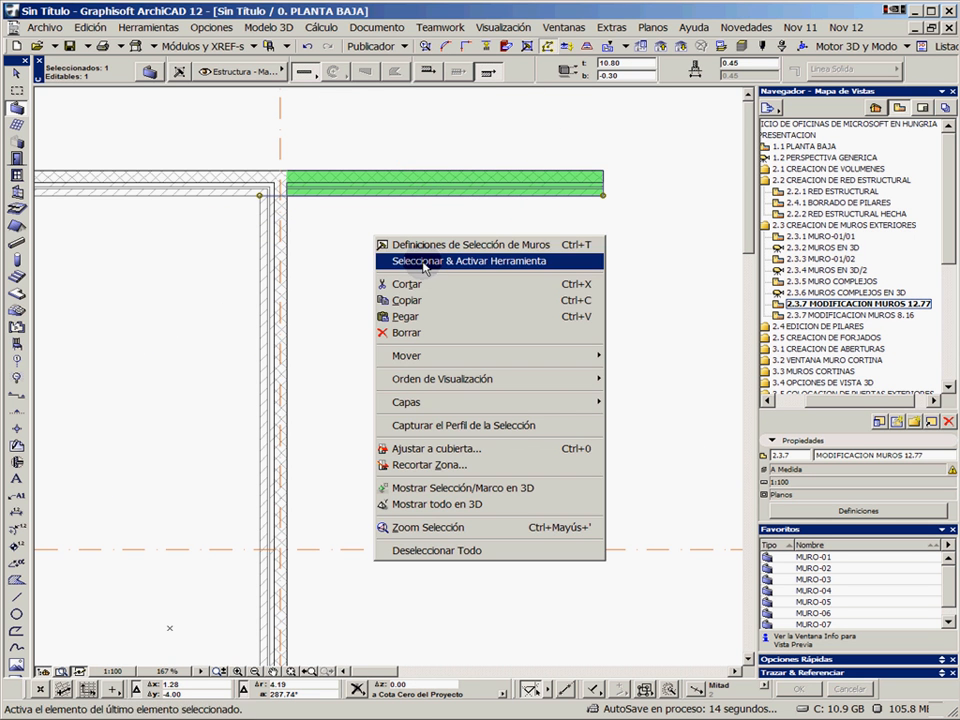
pyautogui.moveTo(437, 358)
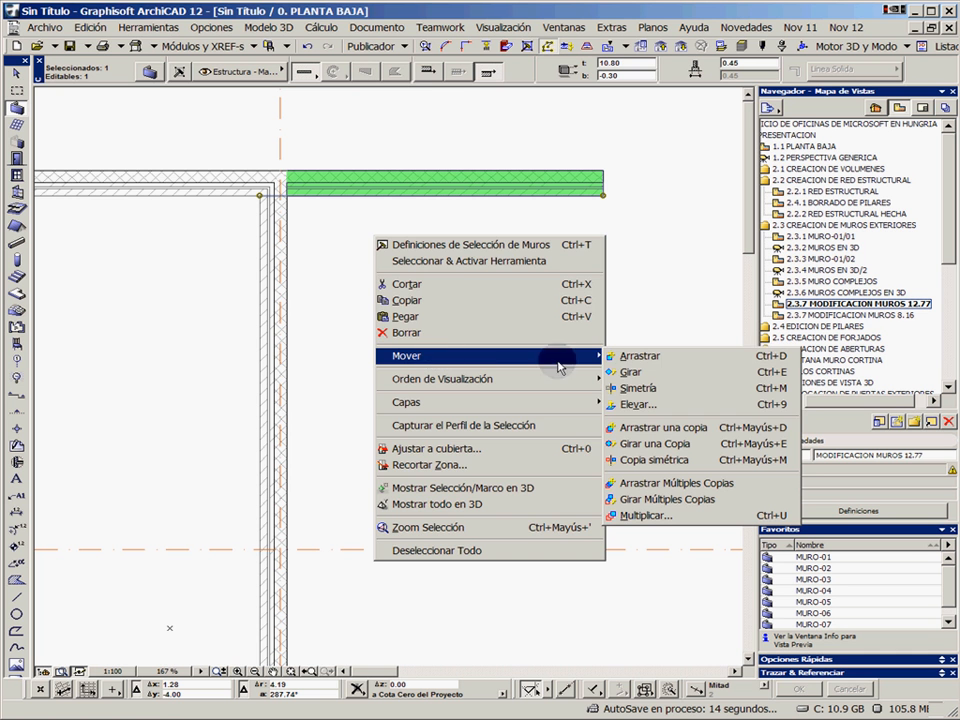
pyautogui.click(425, 283)
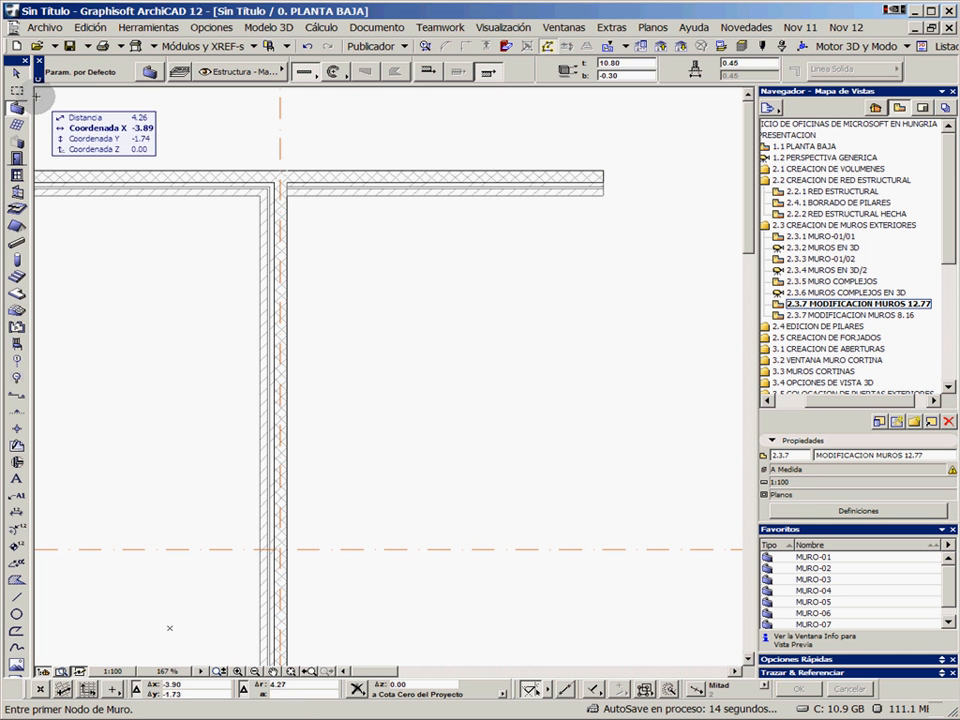
# Place a copy of the split-off wall piece 8.16 straight below the original in plan, meeting the vertical wall
pyautogui.click(16, 73)
pyautogui.moveTo(405, 191); pyautogui.dragTo(408, 400)
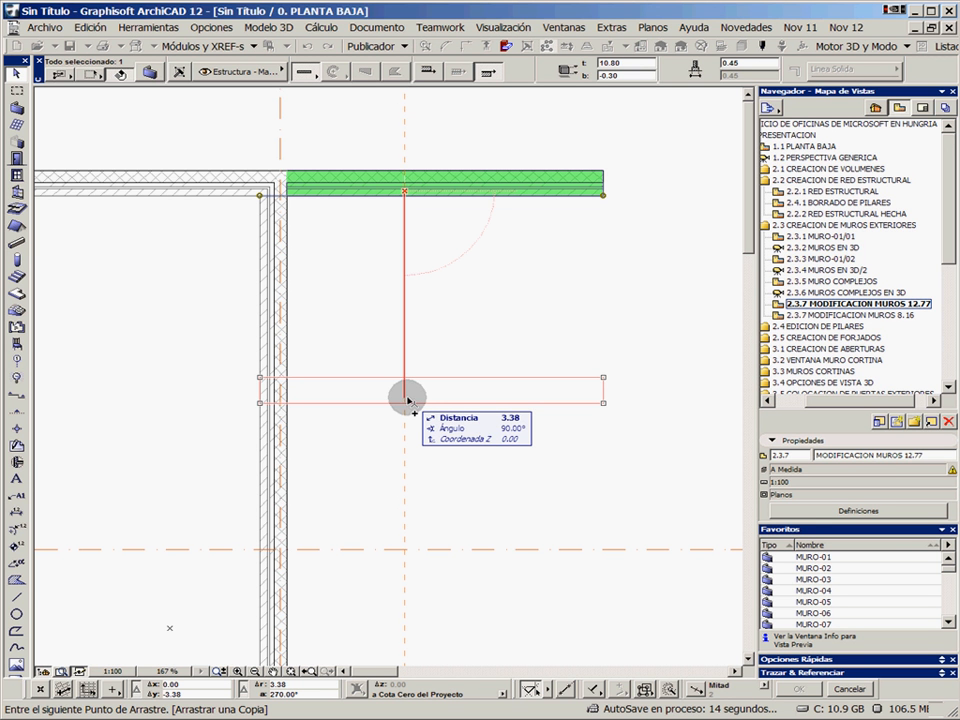
pyautogui.write('8.16')
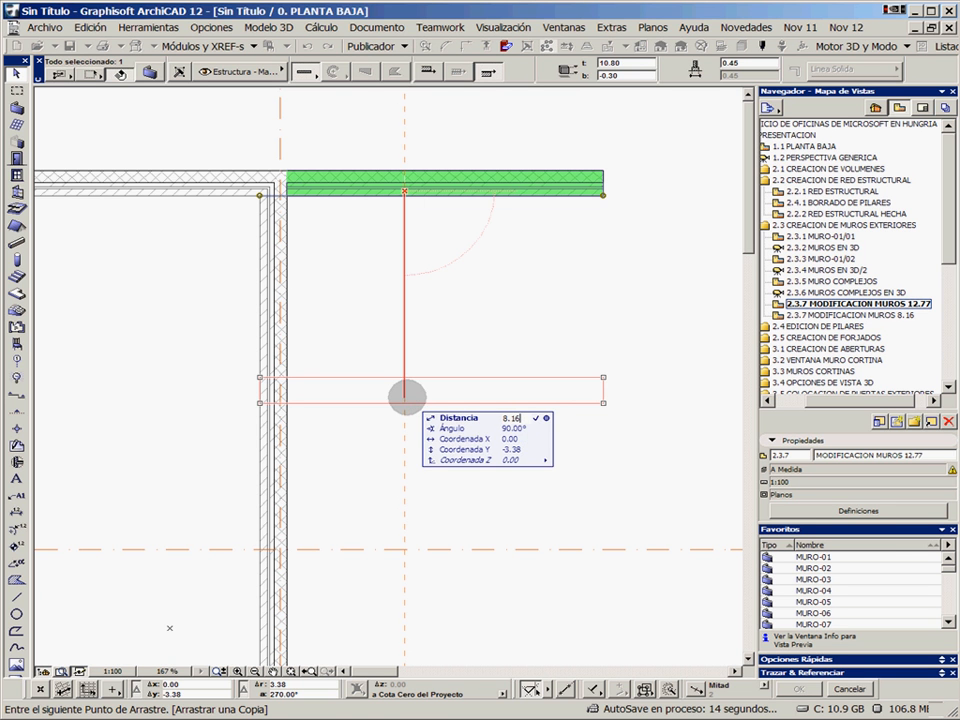
pyautogui.press('Return')
pyautogui.scroll(-3, 437, 481)
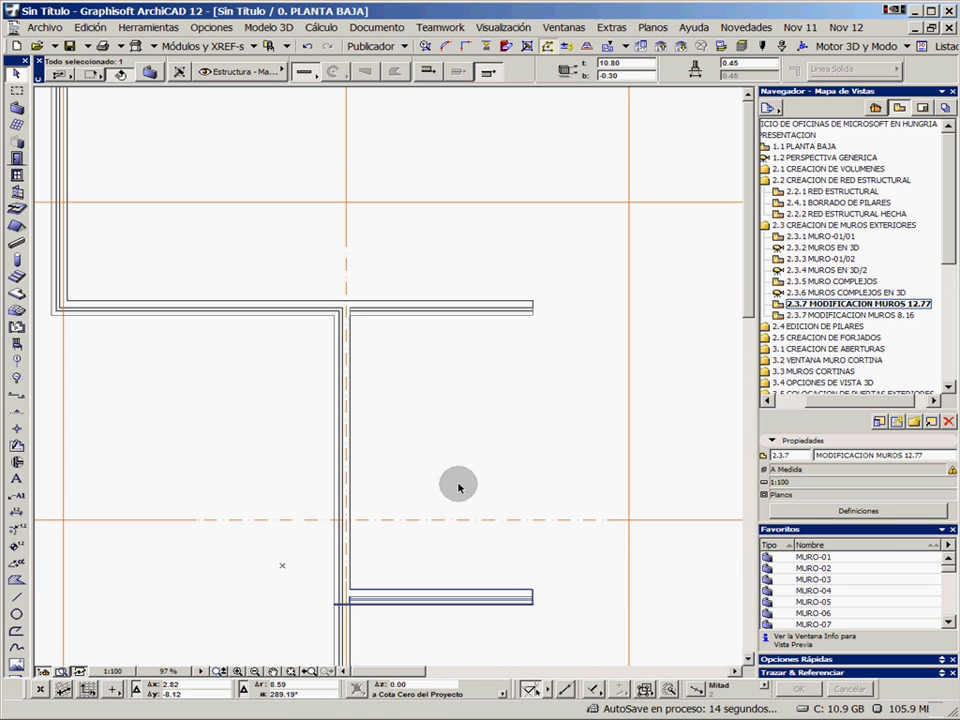
pyautogui.moveTo(459, 488); pyautogui.dragTo(418, 441, button='middle')
pyautogui.scroll(1, 382, 484)
pyautogui.click(349, 476)
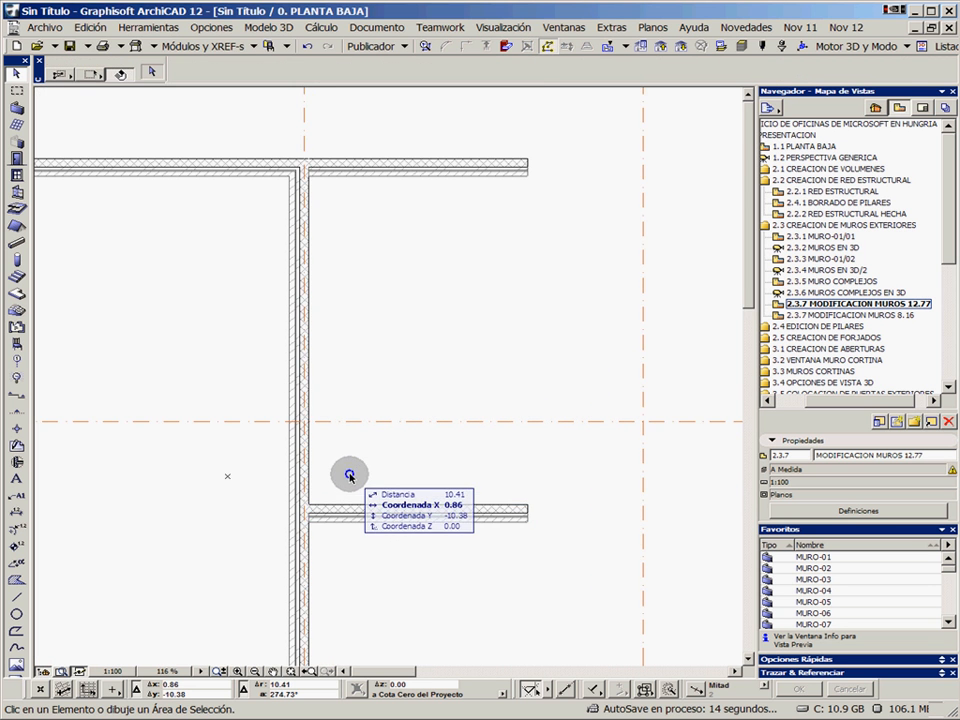
pyautogui.scroll(6, 347, 478)
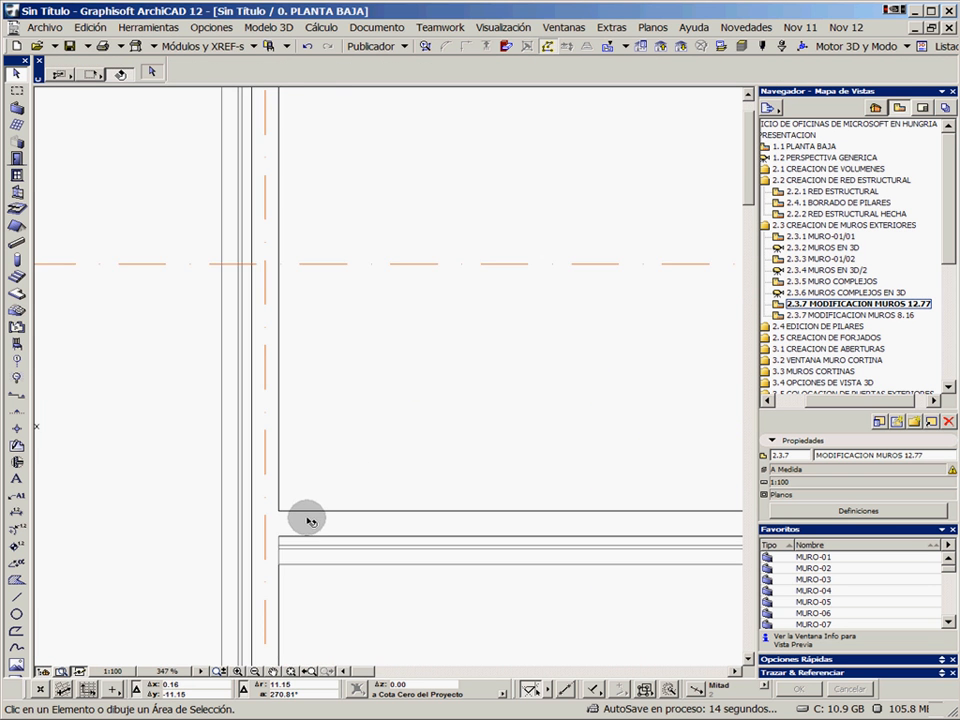
pyautogui.scroll(3, 385, 495)
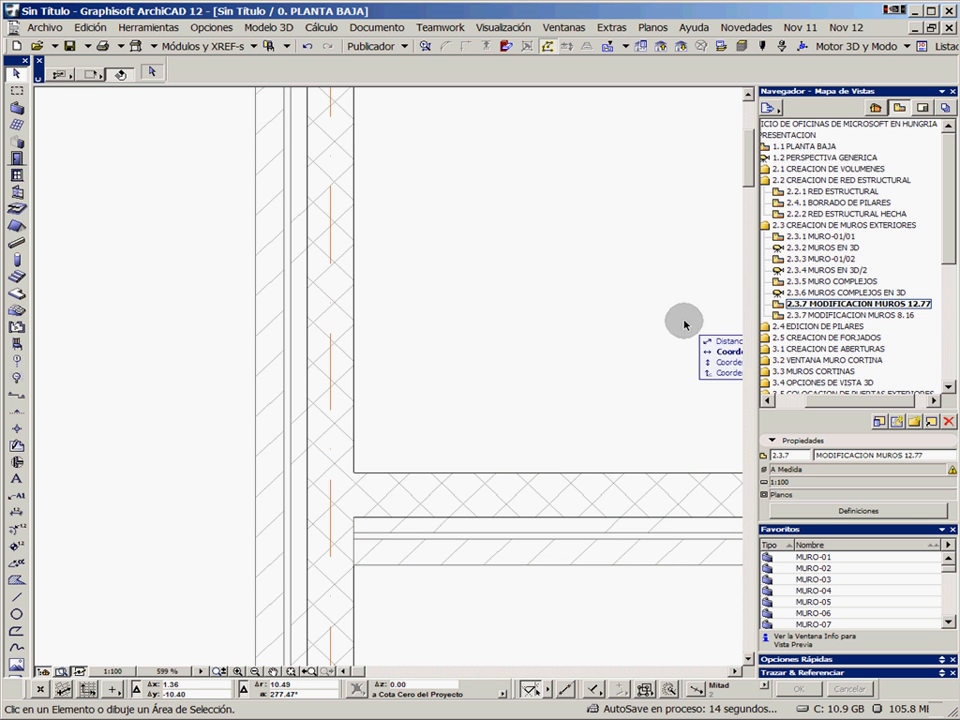
pyautogui.moveTo(827, 403); pyautogui.dragTo(815, 401)
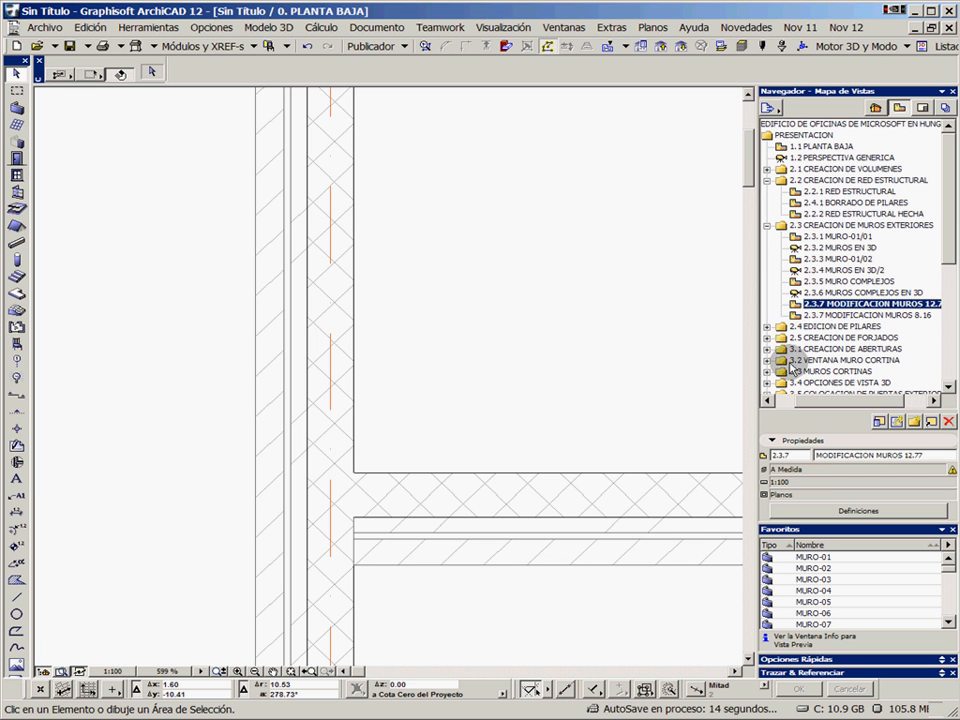
# Collapse view folders 2.2 and 2.3, expand 2.4 EDICION DE PILARES and open saved view 2.4.3 COPIADO DE PILARES 7.50
pyautogui.click(767, 181)
pyautogui.click(767, 191)
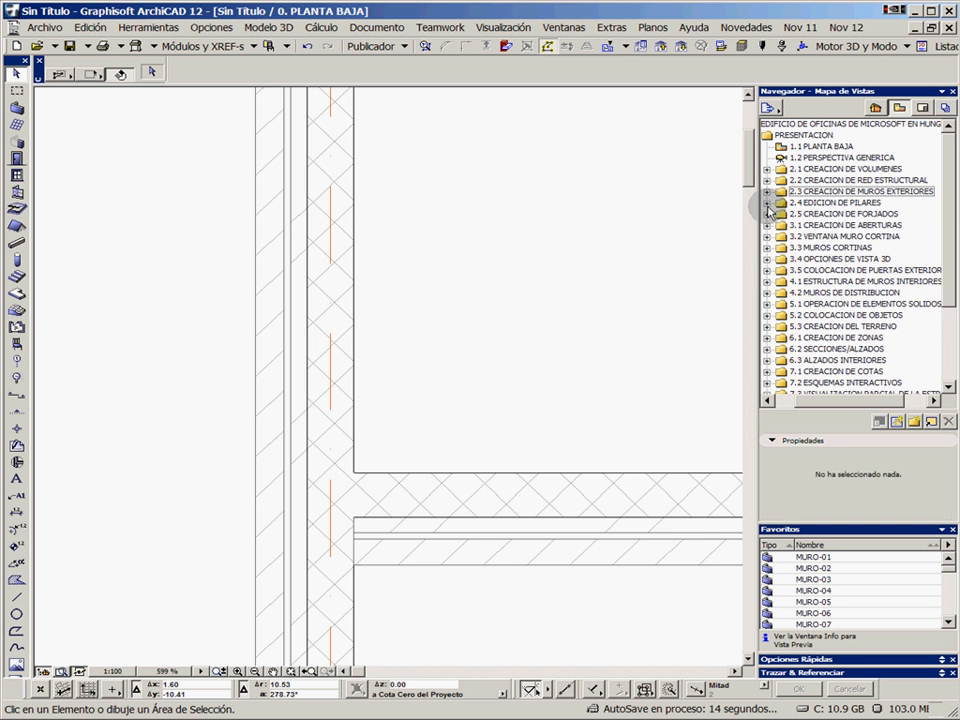
pyautogui.click(767, 203)
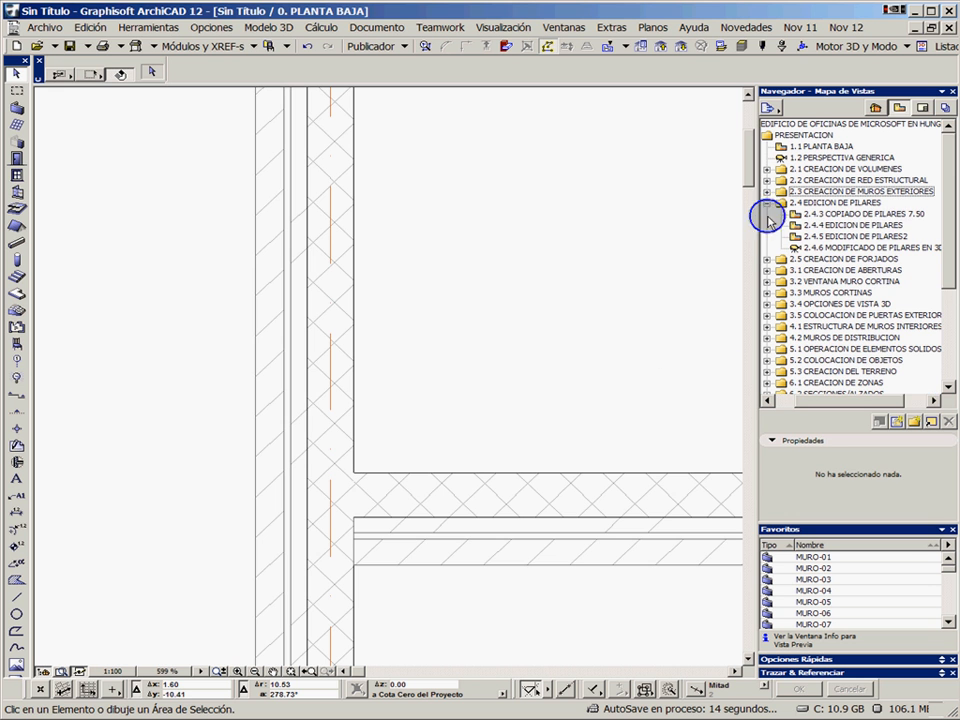
pyautogui.doubleClick(860, 214)
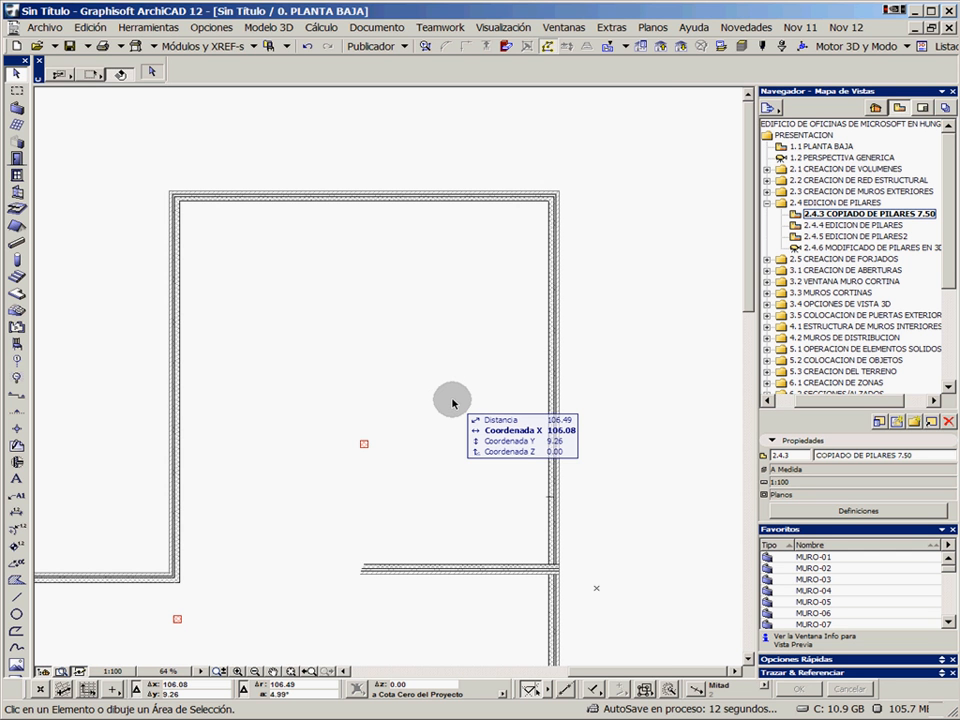
pyautogui.scroll(3, 378, 450)
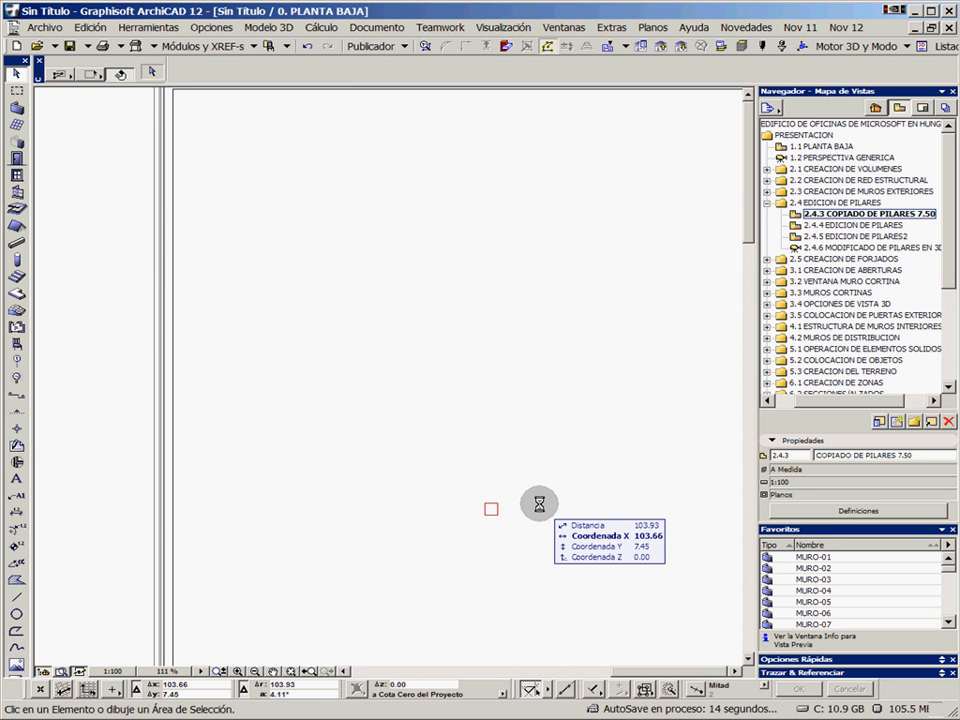
pyautogui.scroll(-3, 539, 504)
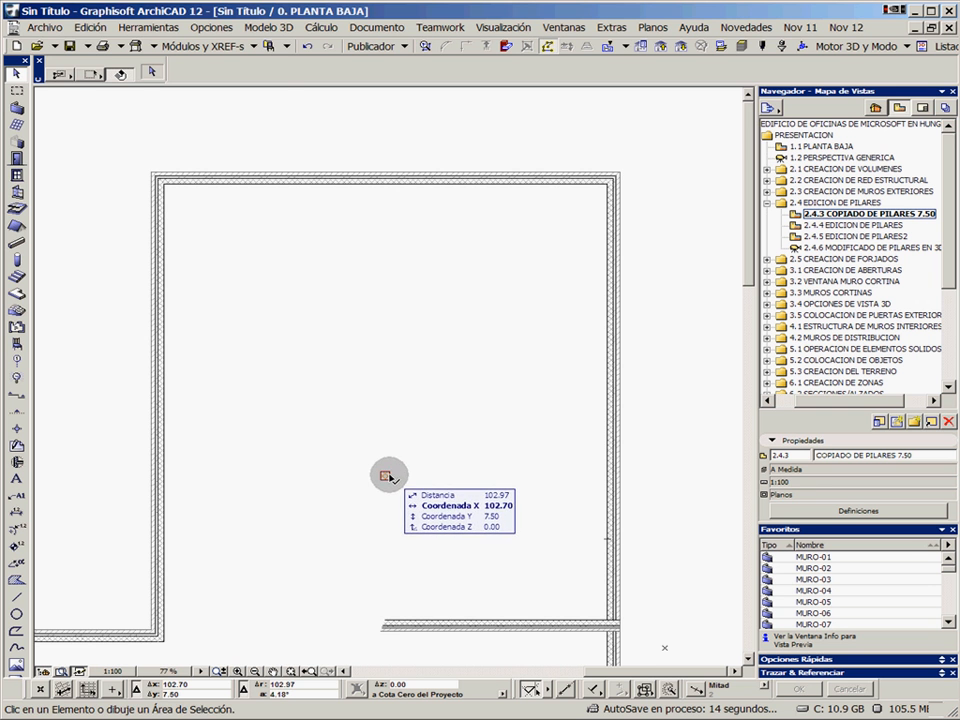
# Place a single copy of the column inside the upper room 7.5 straight above the original in plan, then deselect it
pyautogui.moveTo(388, 477); pyautogui.dragTo(390, 284)
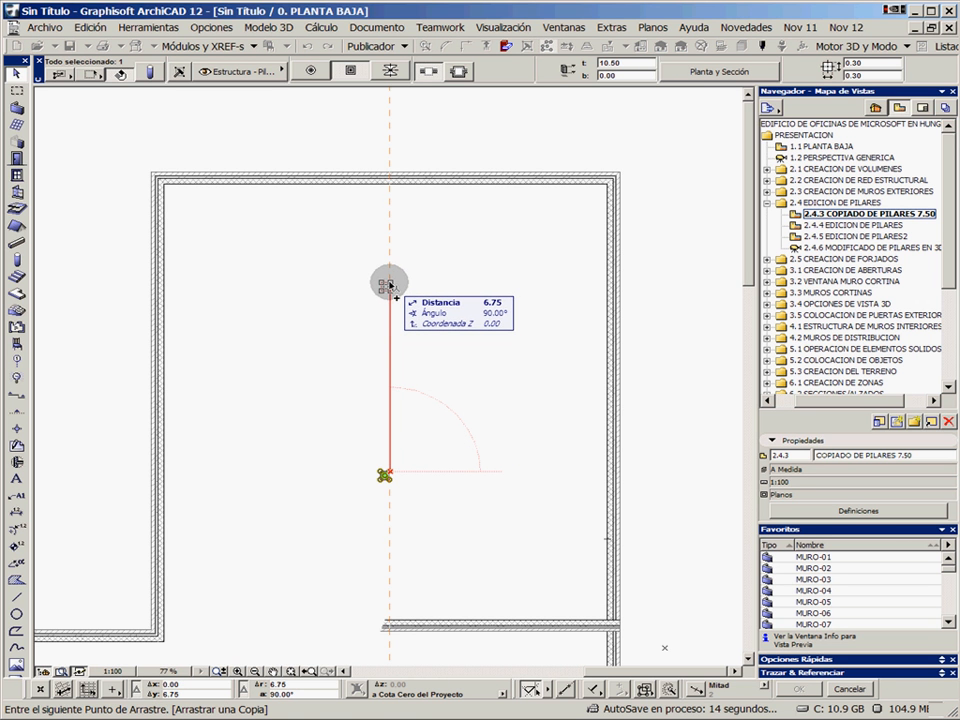
pyautogui.press('ctrl')
pyautogui.press('ctrl')
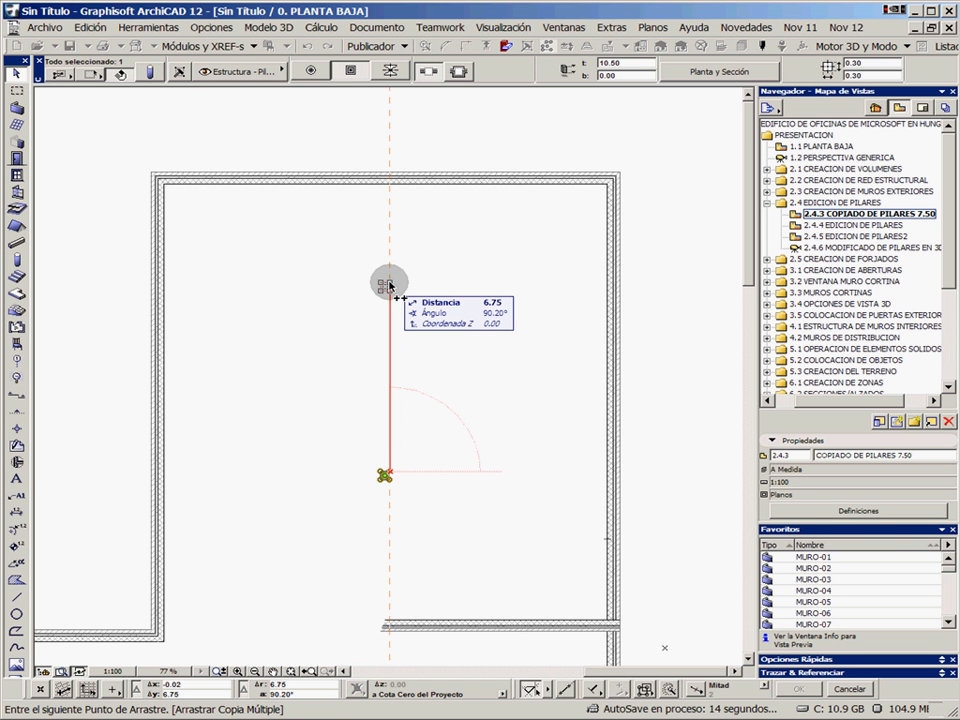
pyautogui.press('ctrl')
pyautogui.press('ctrl')
pyautogui.press('ctrl')
pyautogui.press('ctrl')
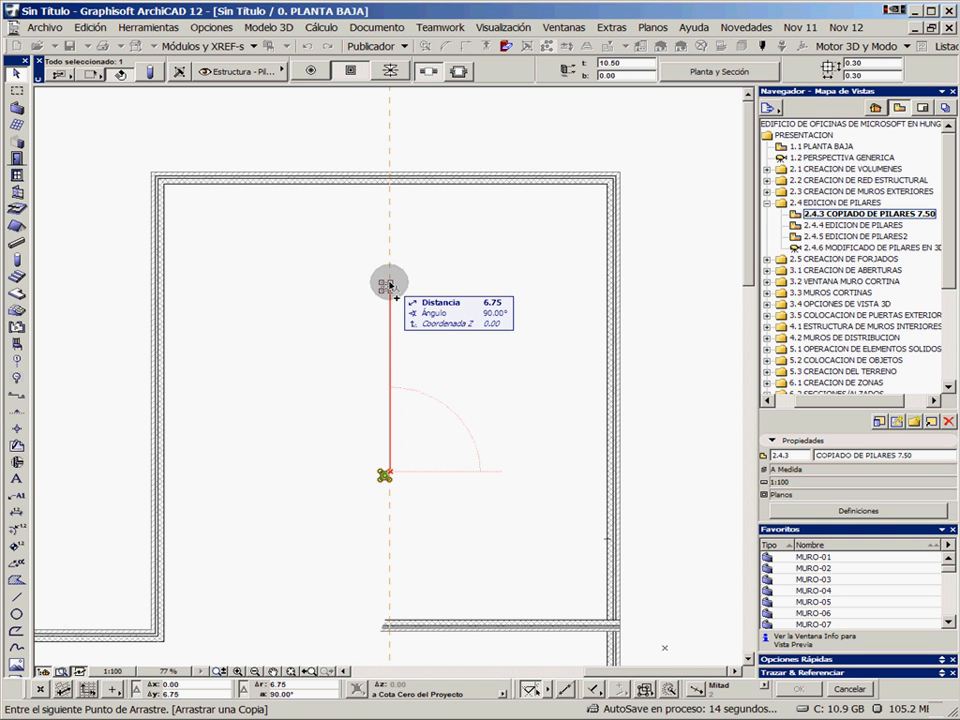
pyautogui.write('7.')
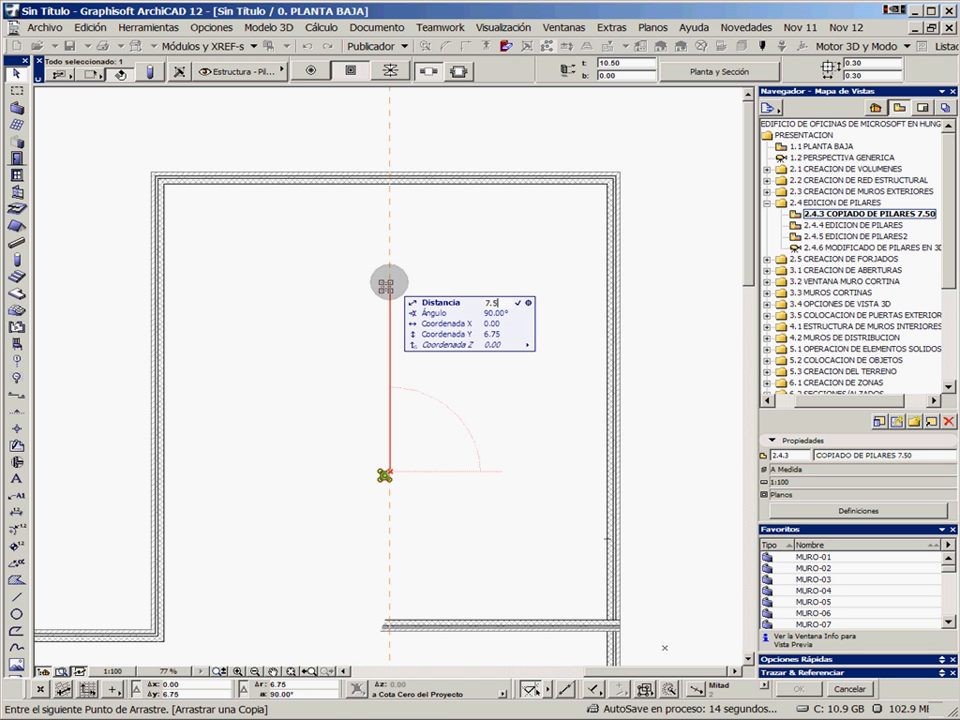
pyautogui.press('Return')
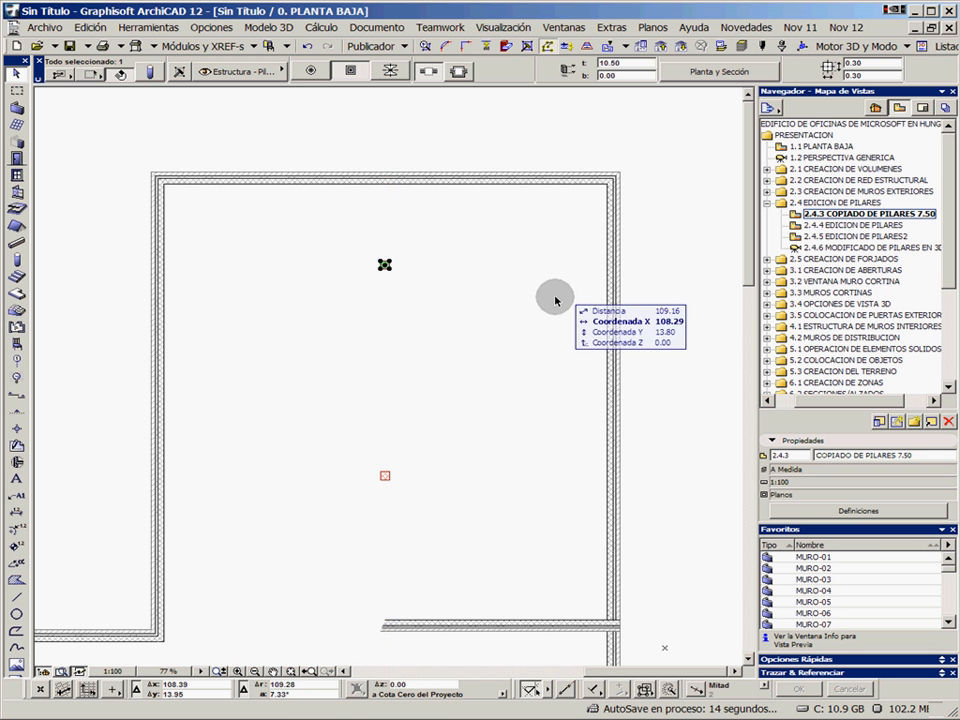
pyautogui.press('Escape')
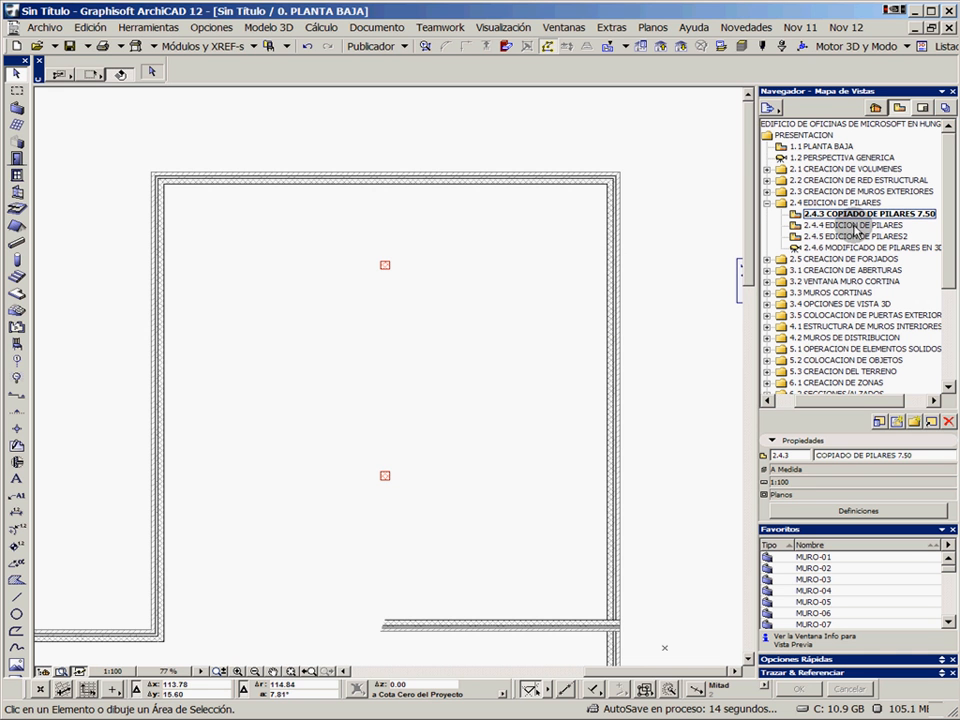
# In saved view 2.4.4 EDICION DE PILARES, enclose the two middle column rows with a marquee and select all columns inside it
pyautogui.click(830, 225)
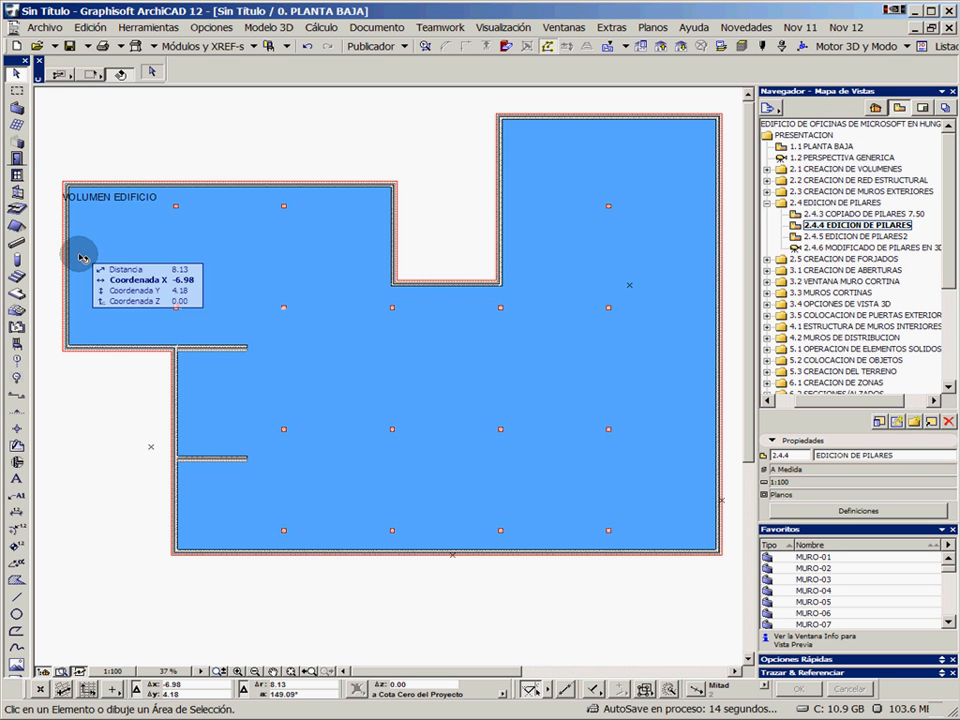
pyautogui.click(17, 90)
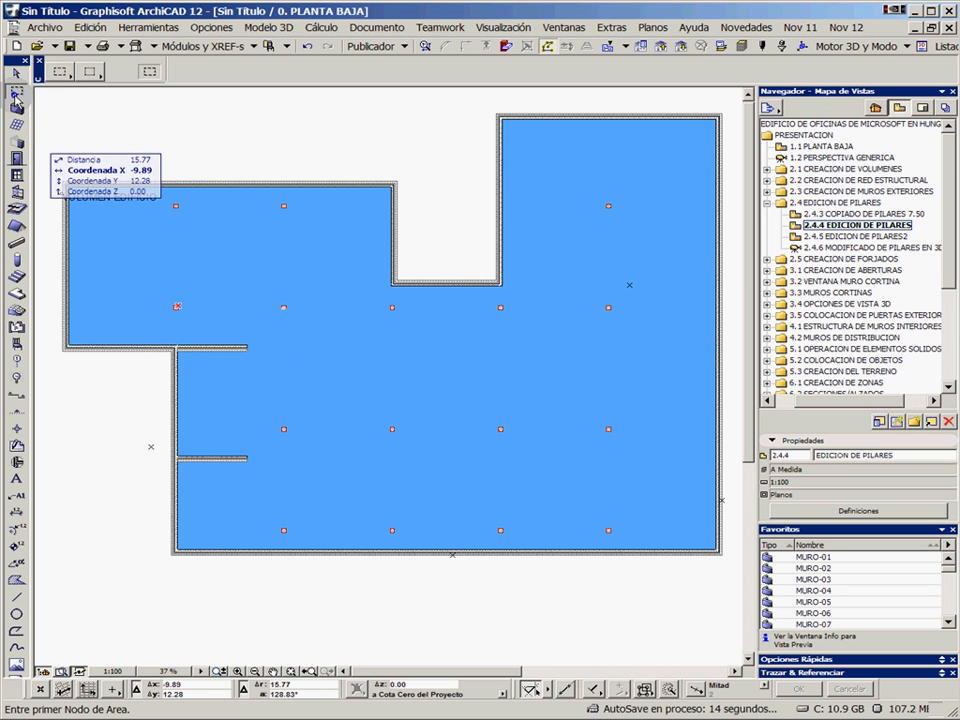
pyautogui.click(151, 446)
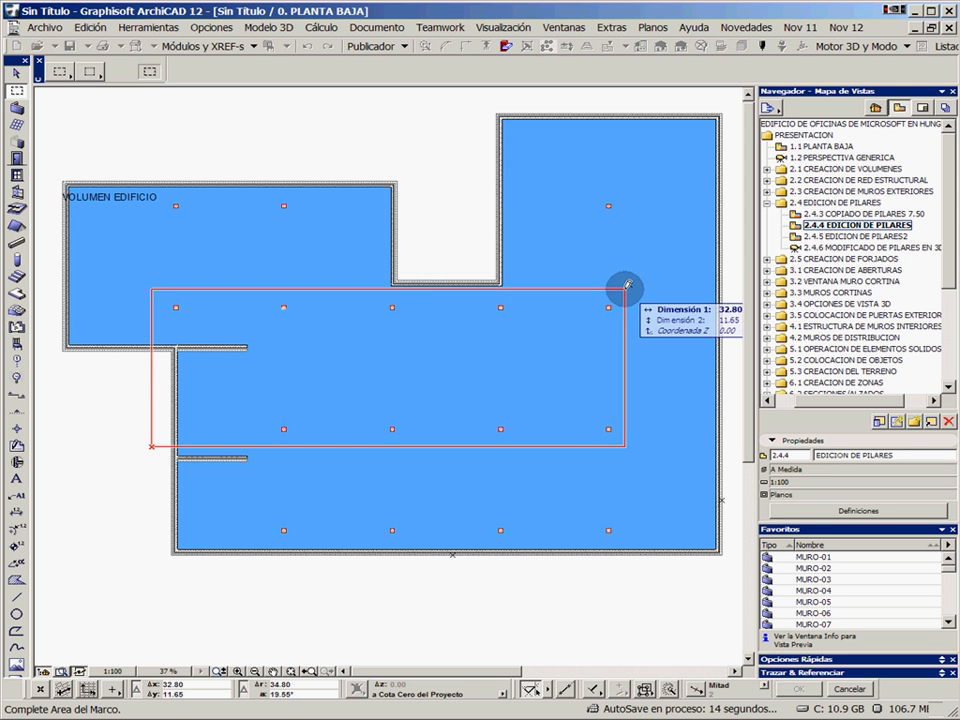
pyautogui.click(628, 286)
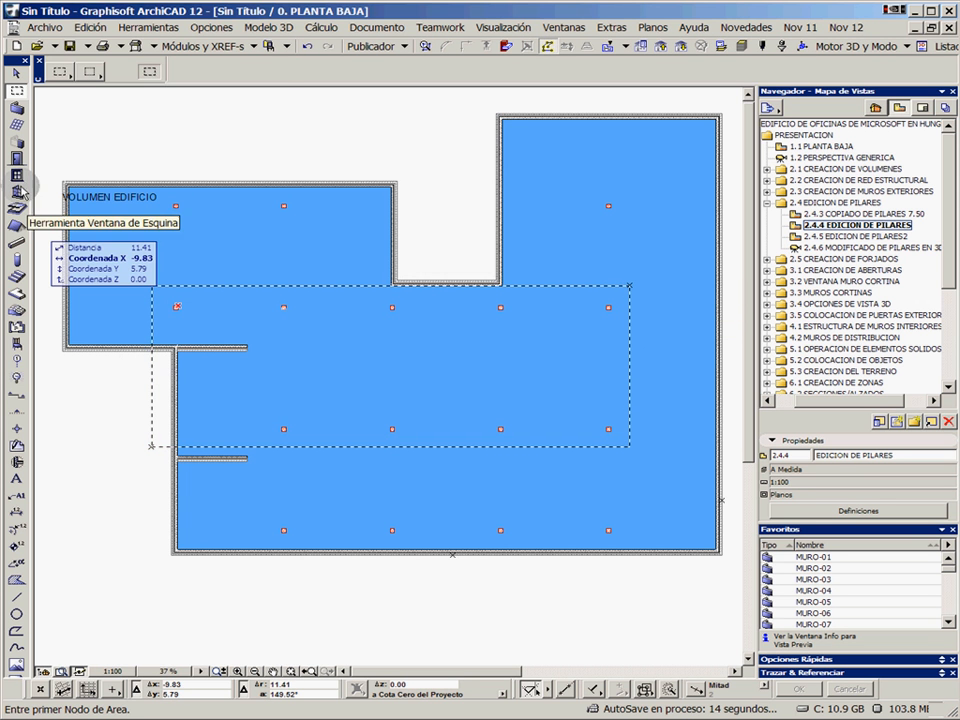
pyautogui.click(16, 258)
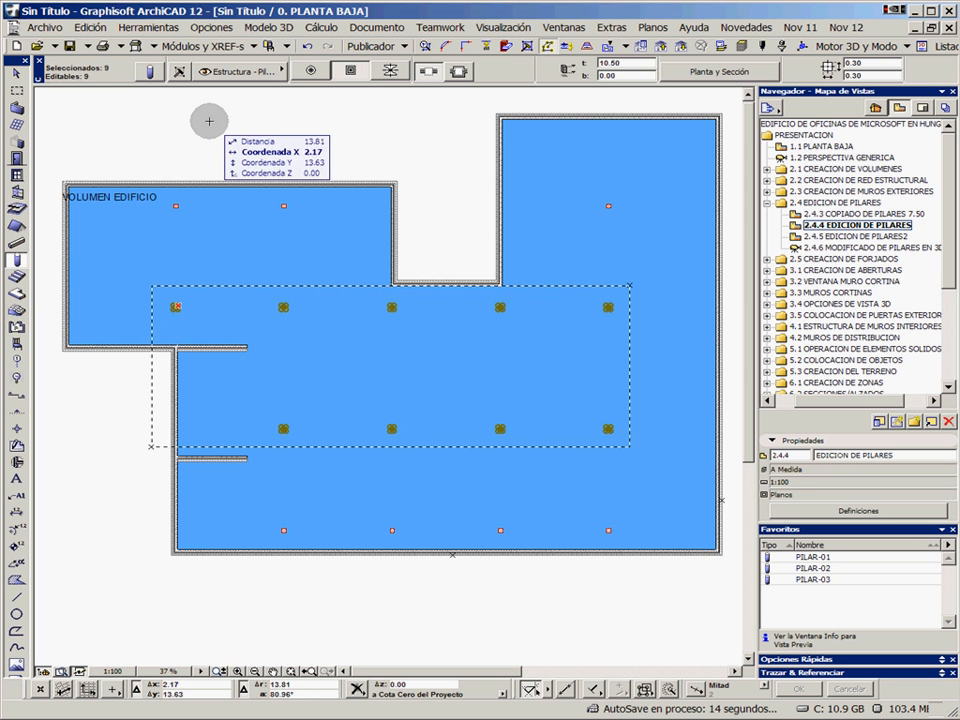
# Check the selected columns' settings without changing them, and apply the favourite PILAR-02 to the selection
pyautogui.click(154, 76)
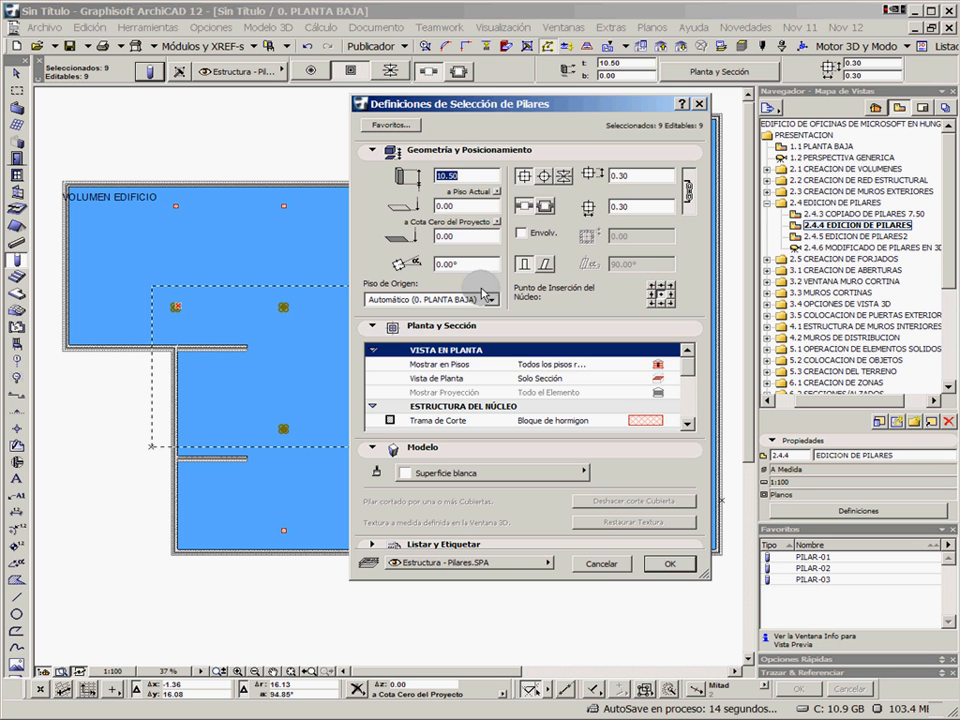
pyautogui.click(603, 564)
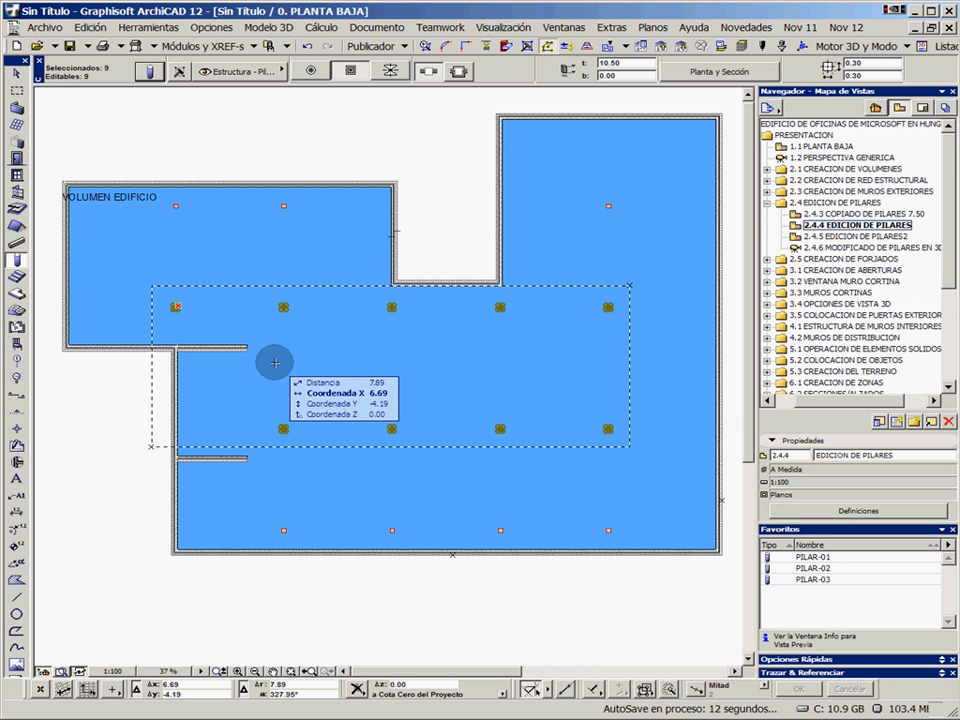
pyautogui.click(811, 578)
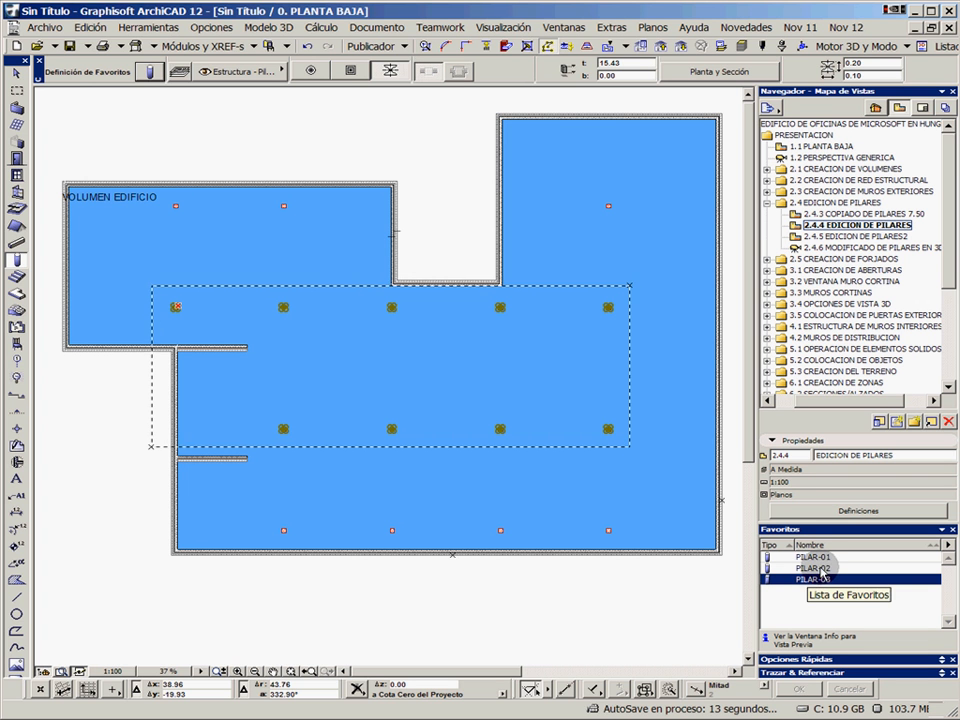
pyautogui.click(820, 568)
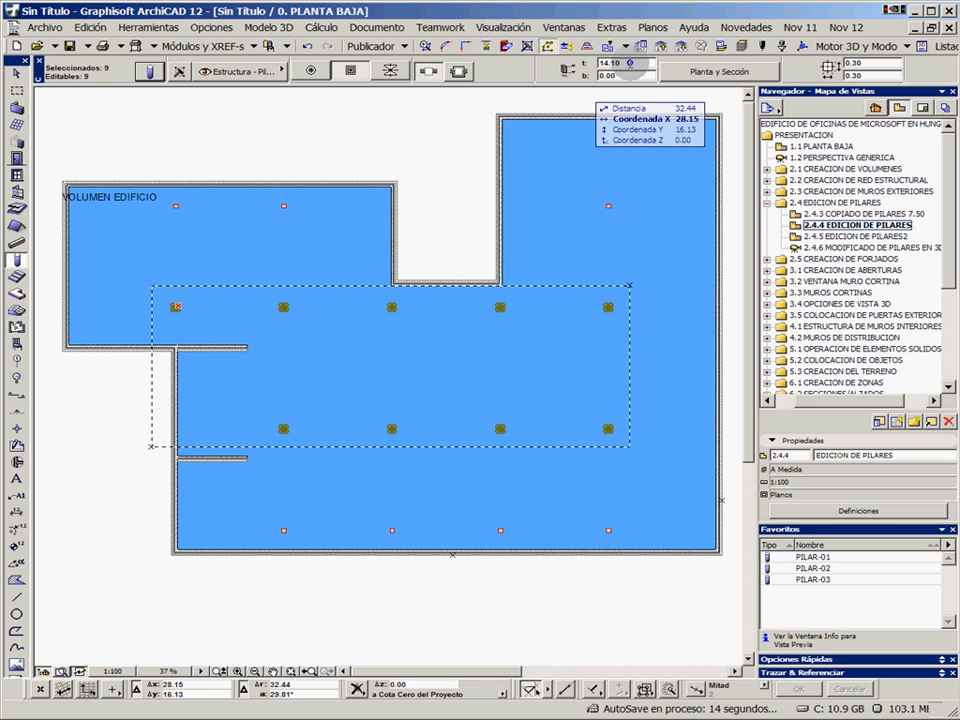
pyautogui.press('Escape')
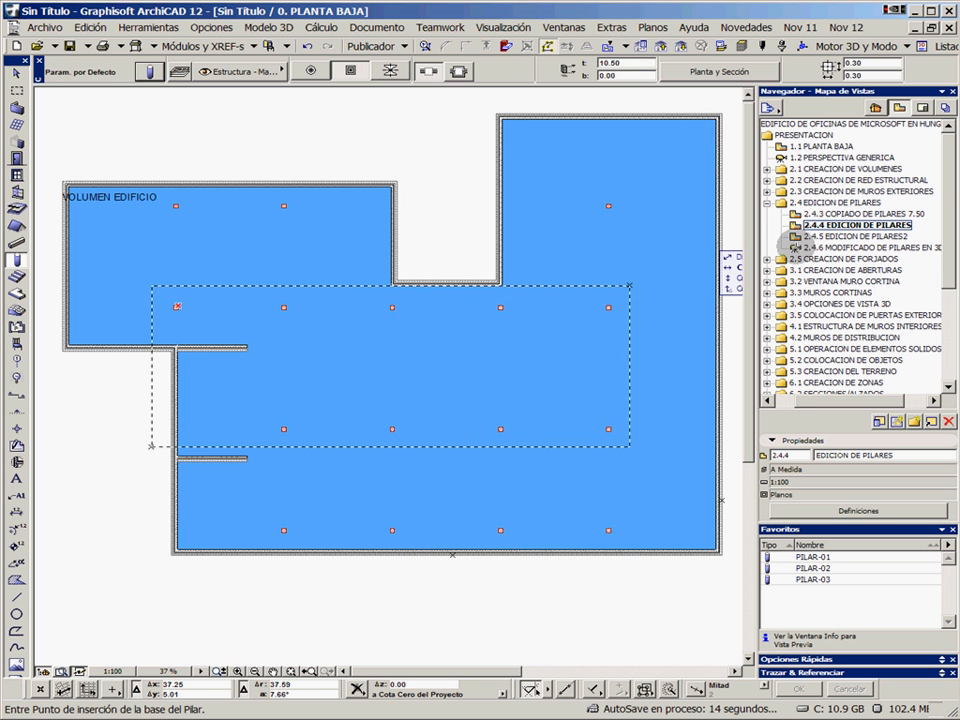
# In saved view 2.4.5 EDICION DE PILARES2, marquee the two middle column rows, select their columns and apply the favourite PILAR-02
pyautogui.doubleClick(790, 237)
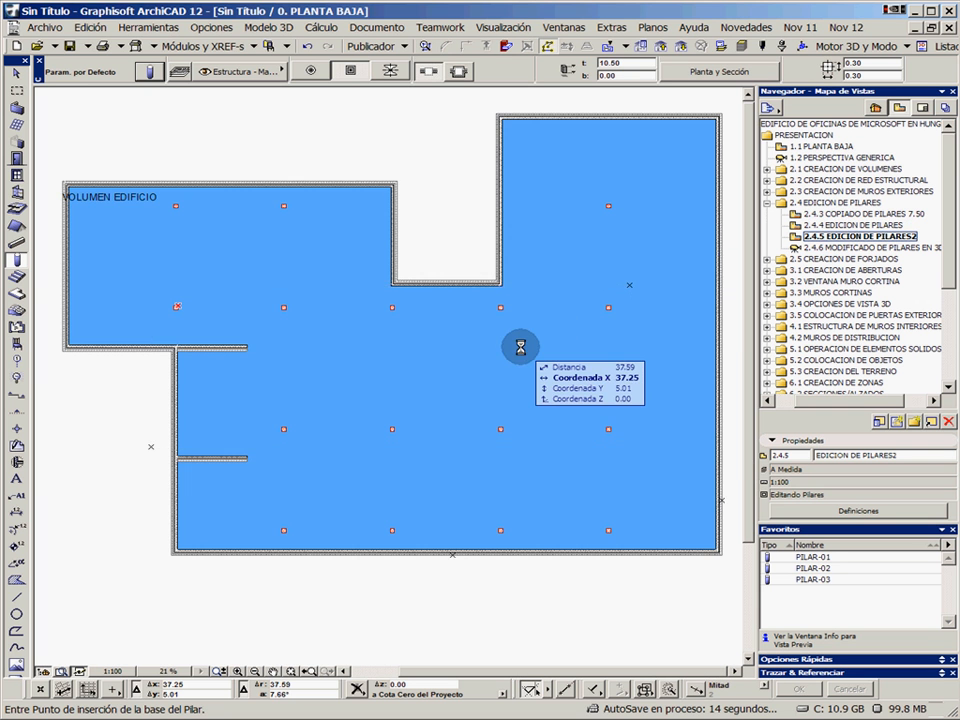
pyautogui.click(17, 95)
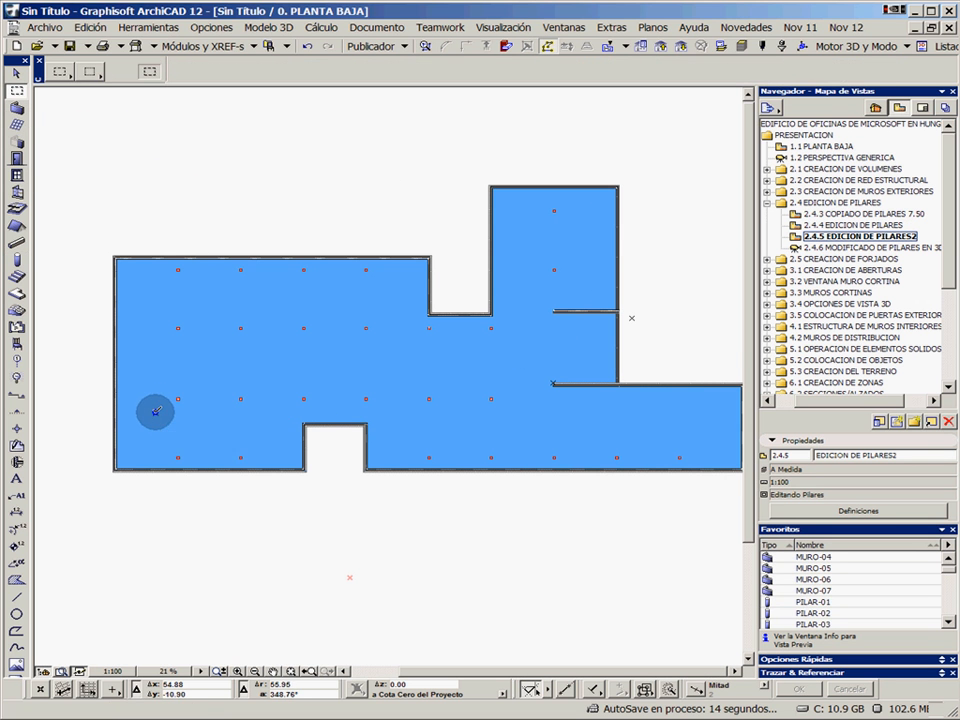
pyautogui.click(155, 411)
pyautogui.click(632, 318)
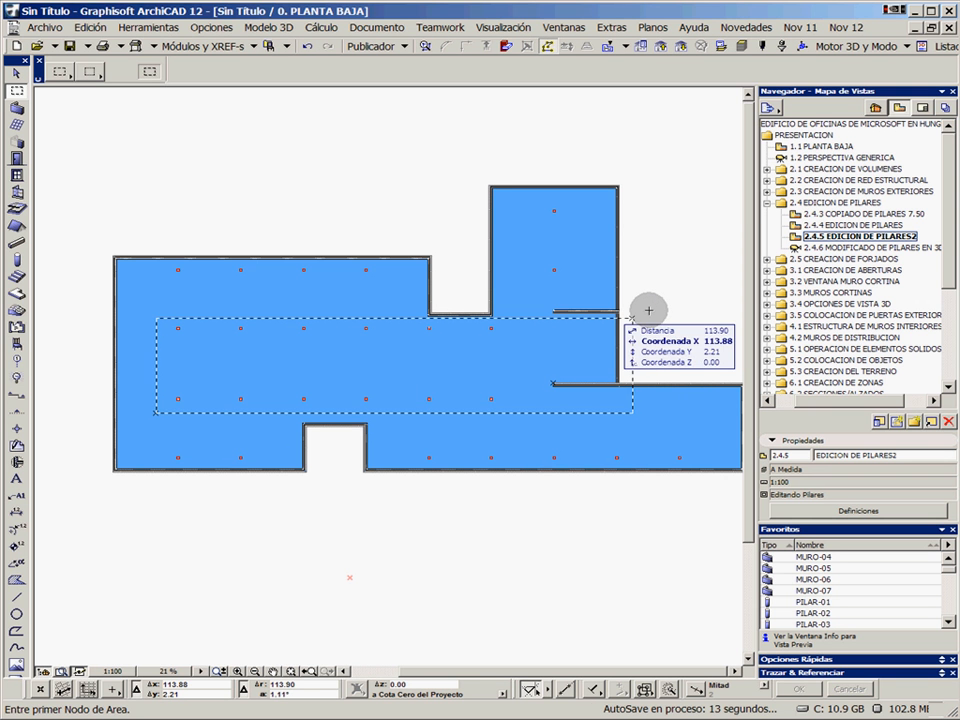
pyautogui.click(17, 260)
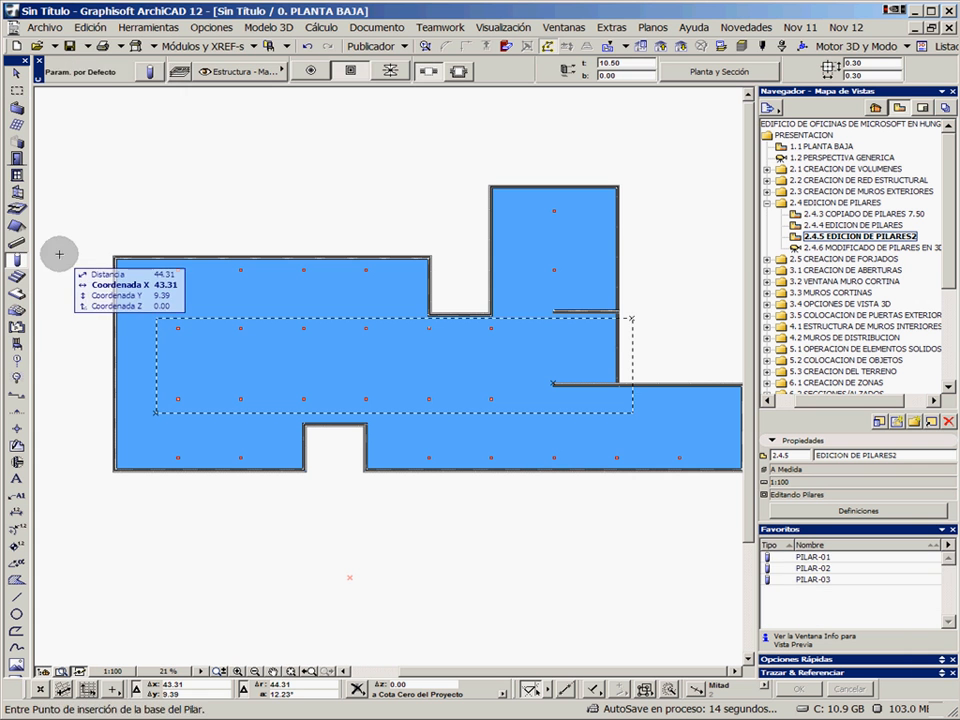
pyautogui.doubleClick(812, 567)
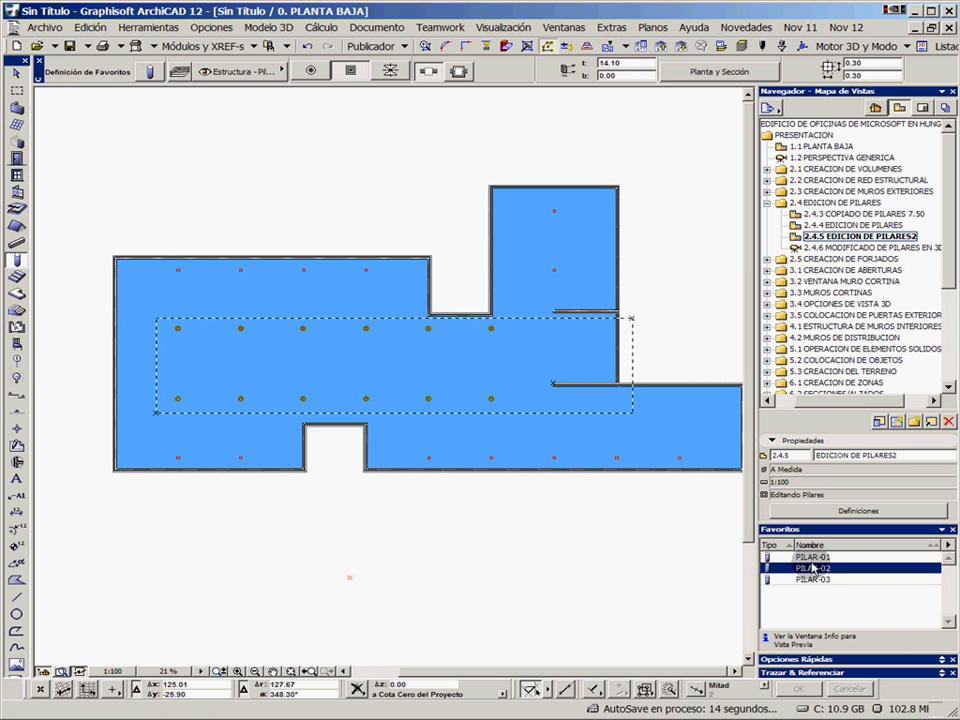
pyautogui.doubleClick(812, 567)
pyautogui.press('Escape')
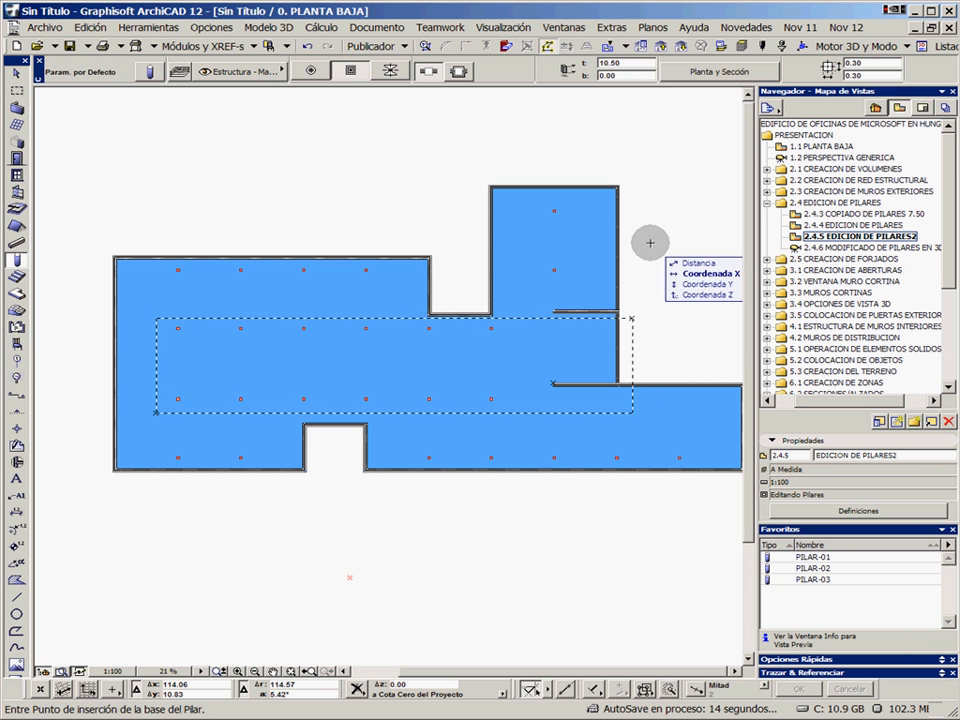
# Open saved view 2.4.6 MODIFICADO DE PILARES EN 3D and examine the columns of both buildings from above
pyautogui.doubleClick(800, 247)
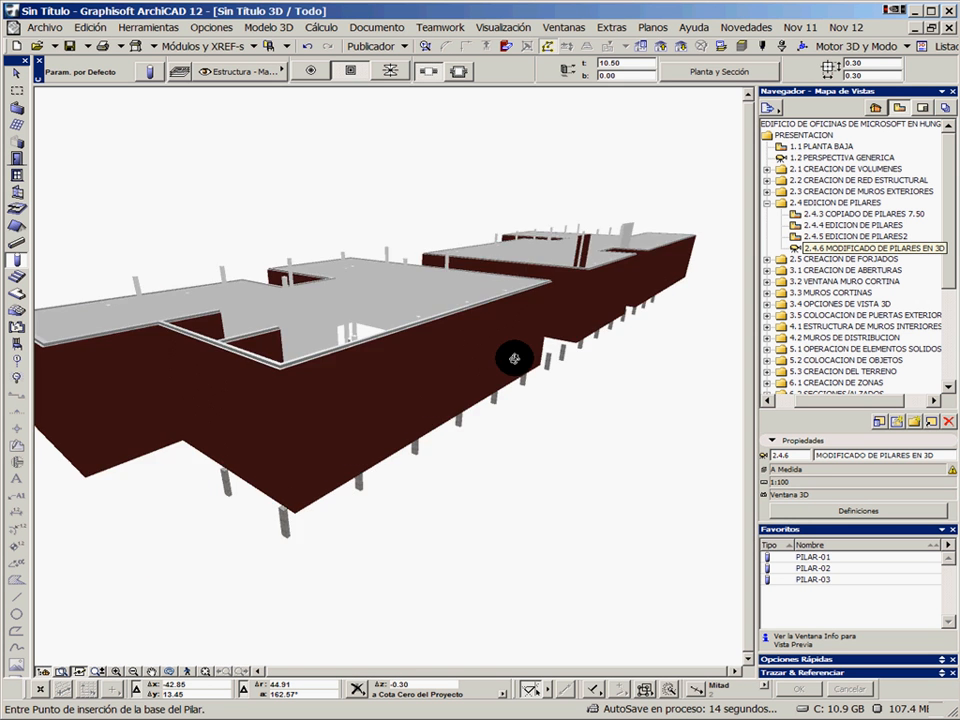
pyautogui.moveTo(515, 358); pyautogui.dragTo(677, 360)
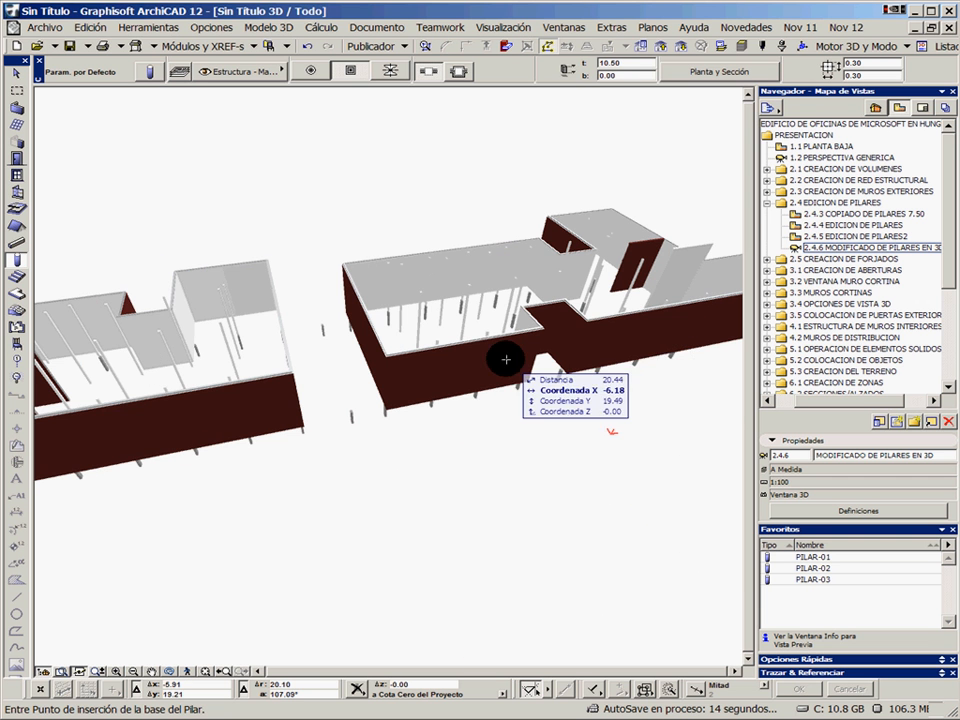
pyautogui.click(767, 203)
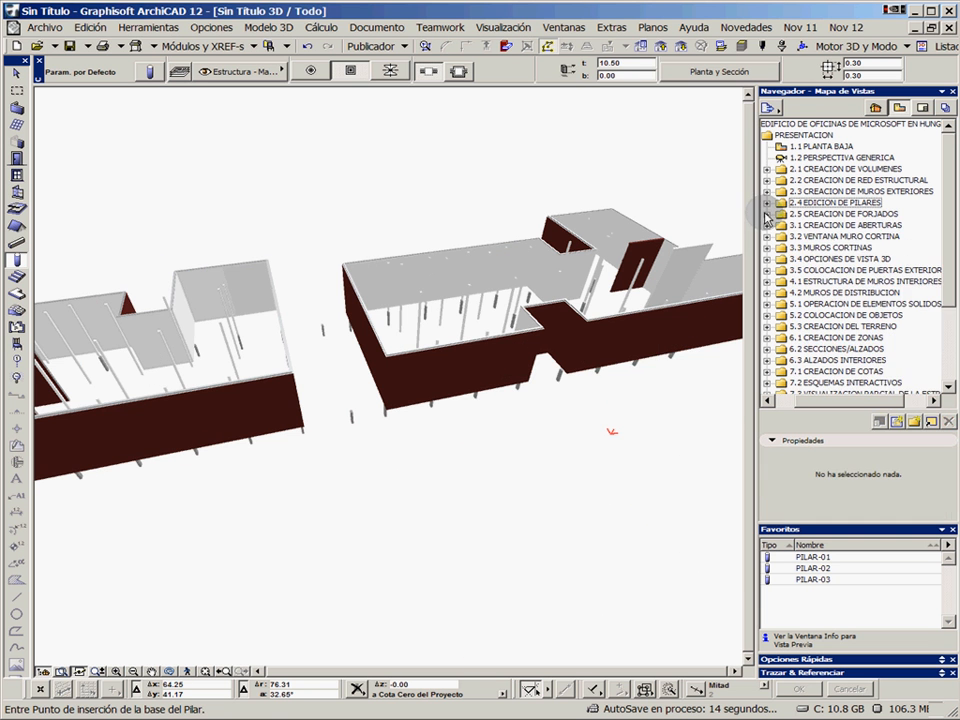
# Open saved view 2.5.1 FORJADOS-01/01 from folder 2.5 CREACION DE FORJADOS
pyautogui.click(767, 214)
pyautogui.doubleClick(843, 226)
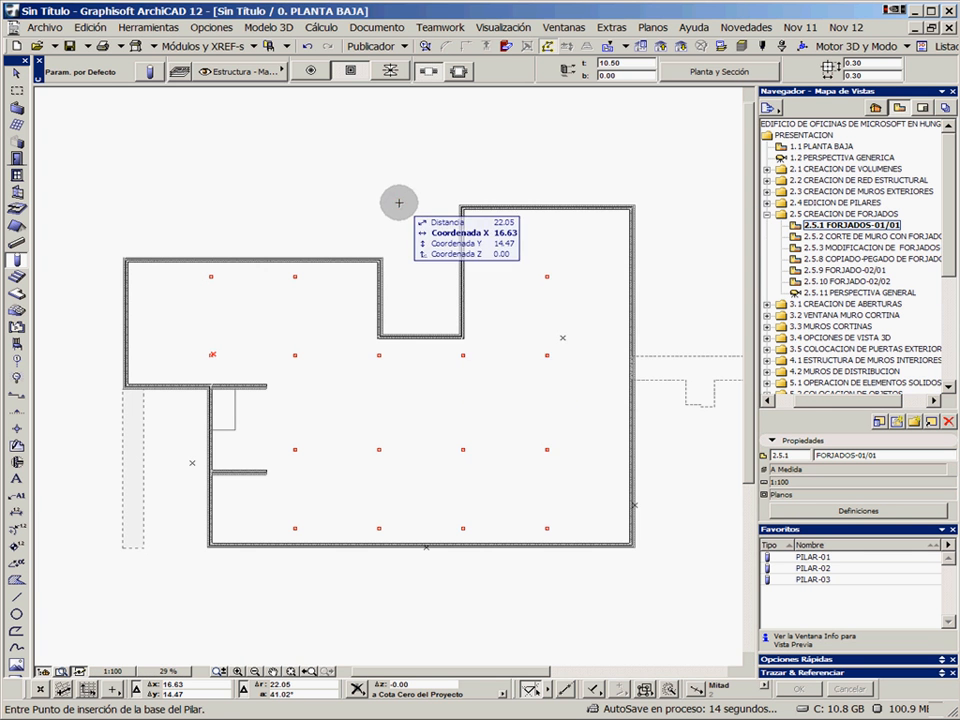
pyautogui.rightClick(413, 204)
pyautogui.click(439, 211)
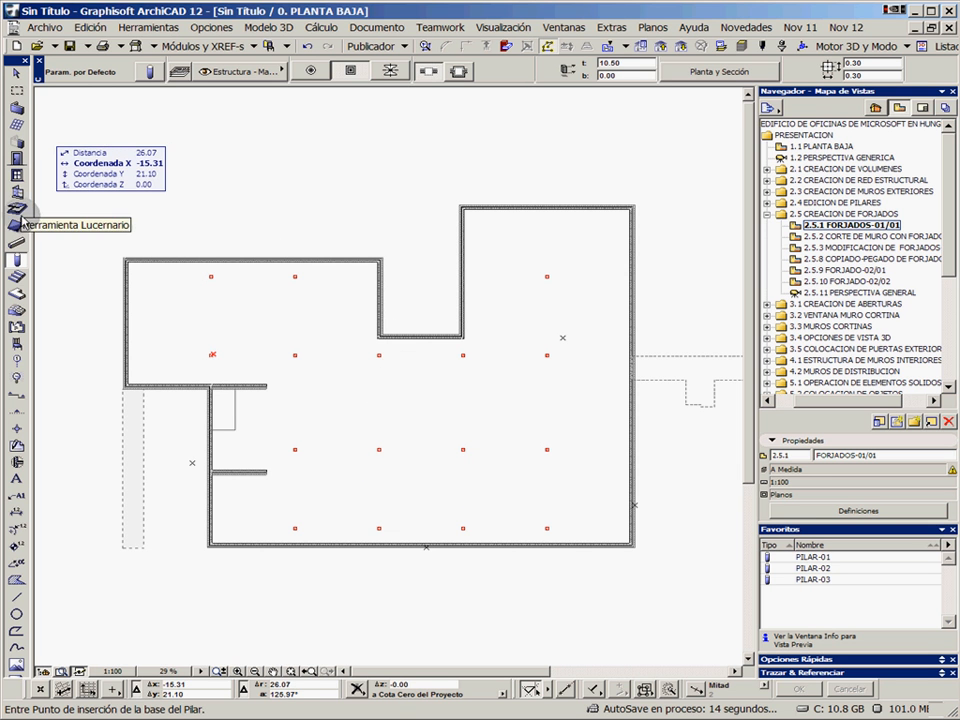
# Activate the Slab tool and choose the favourite FORJADO-01 for the new floor slab
pyautogui.click(17, 294)
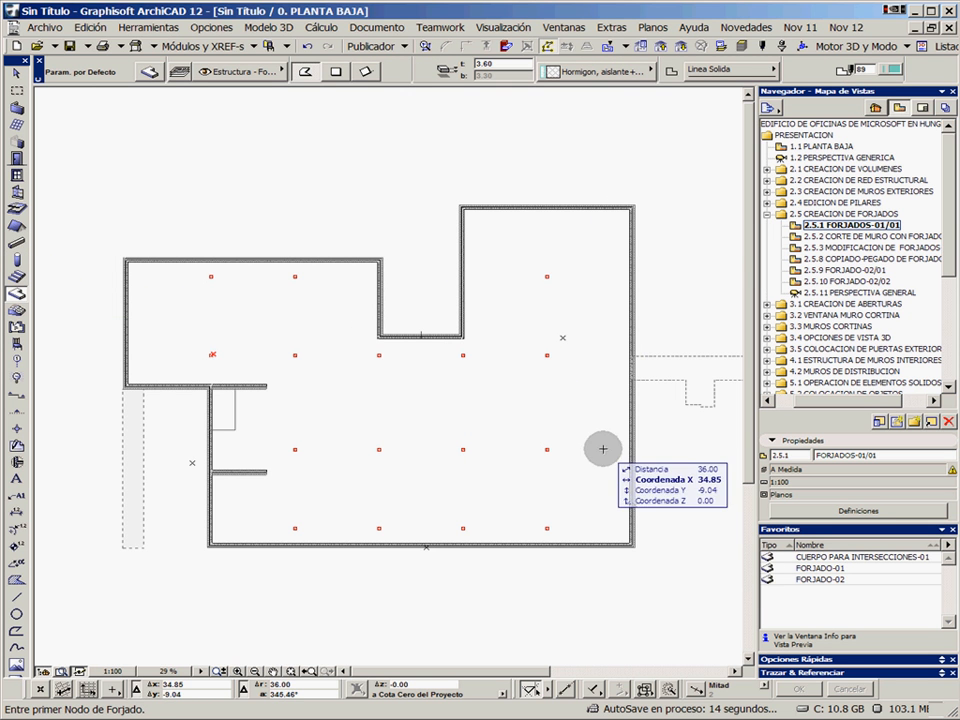
pyautogui.click(828, 577)
pyautogui.click(829, 568)
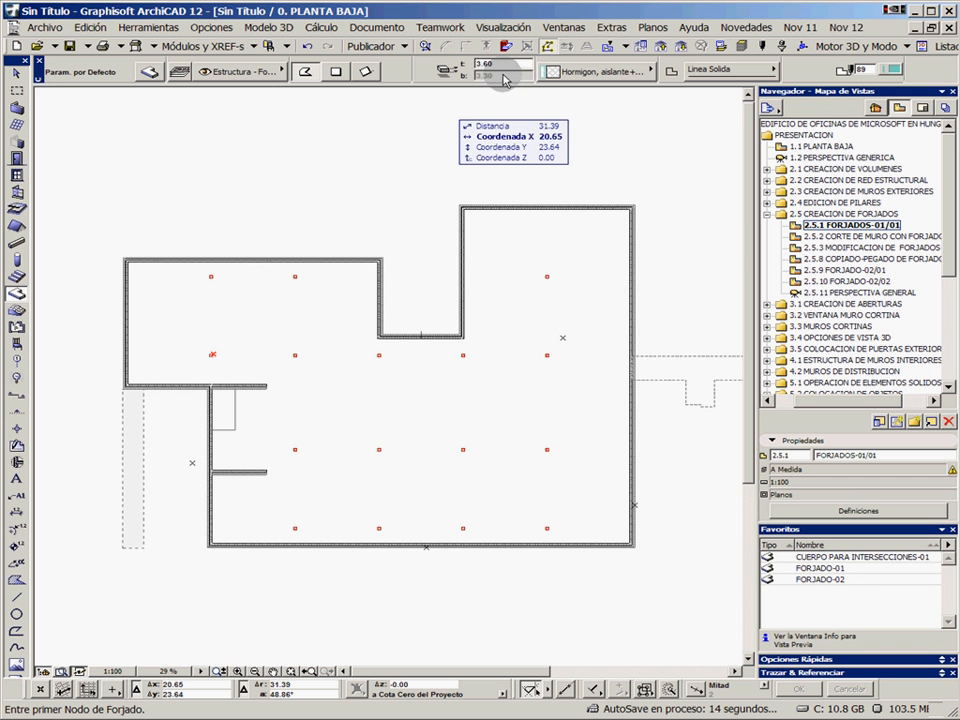
# Examine the default slab settings for elevation, floor plan and section attributes, and surface materials without changing them
pyautogui.click(165, 75)
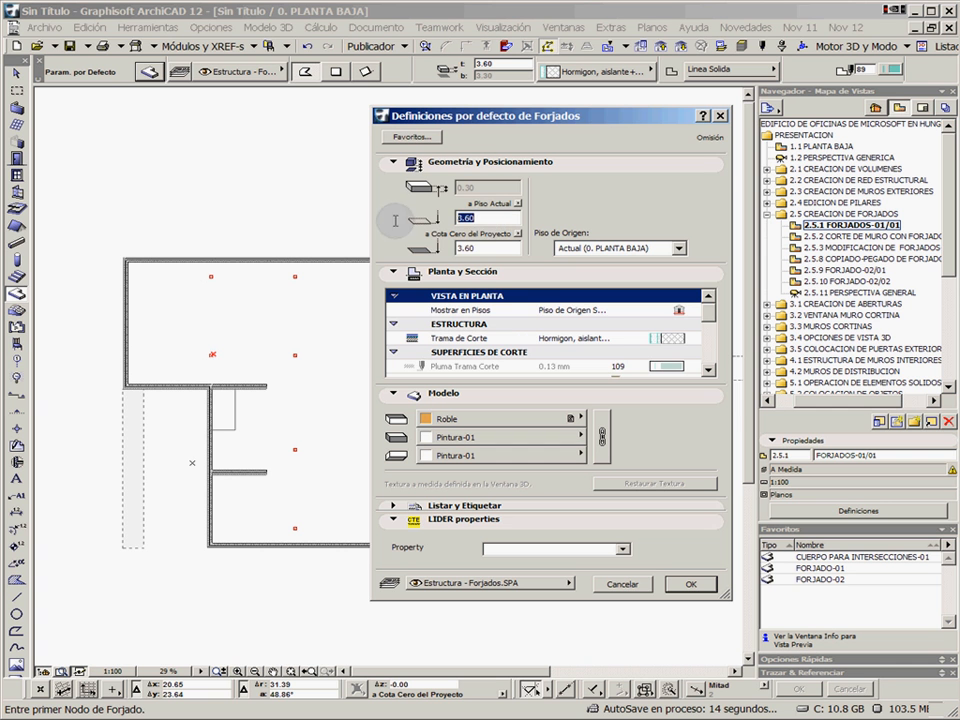
pyautogui.press('Tab')
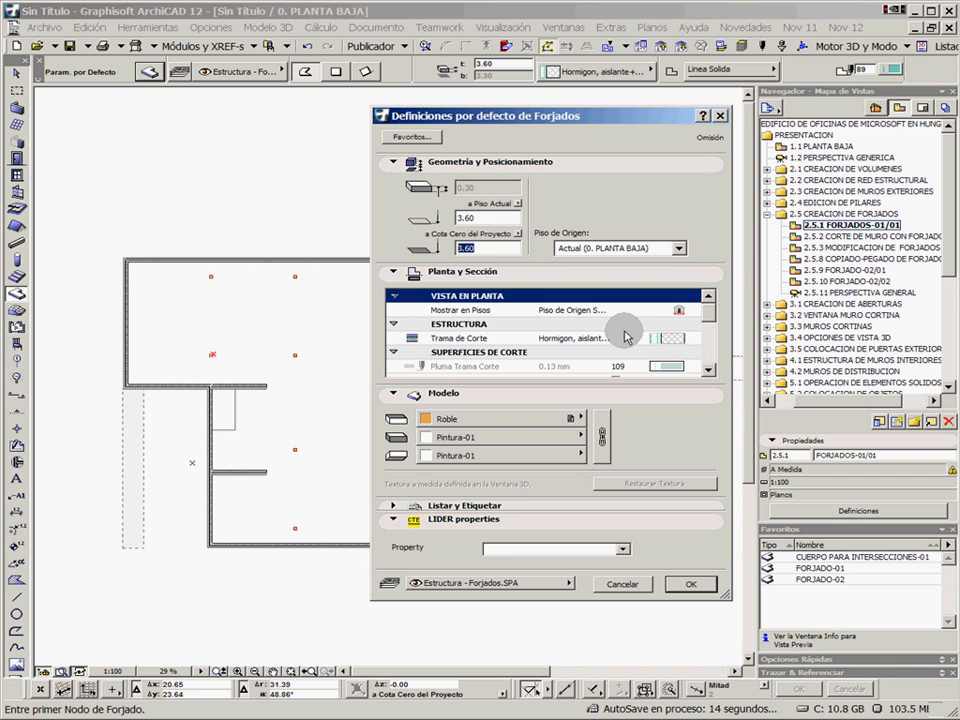
pyautogui.click(708, 370)
pyautogui.click(708, 371)
pyautogui.click(708, 371)
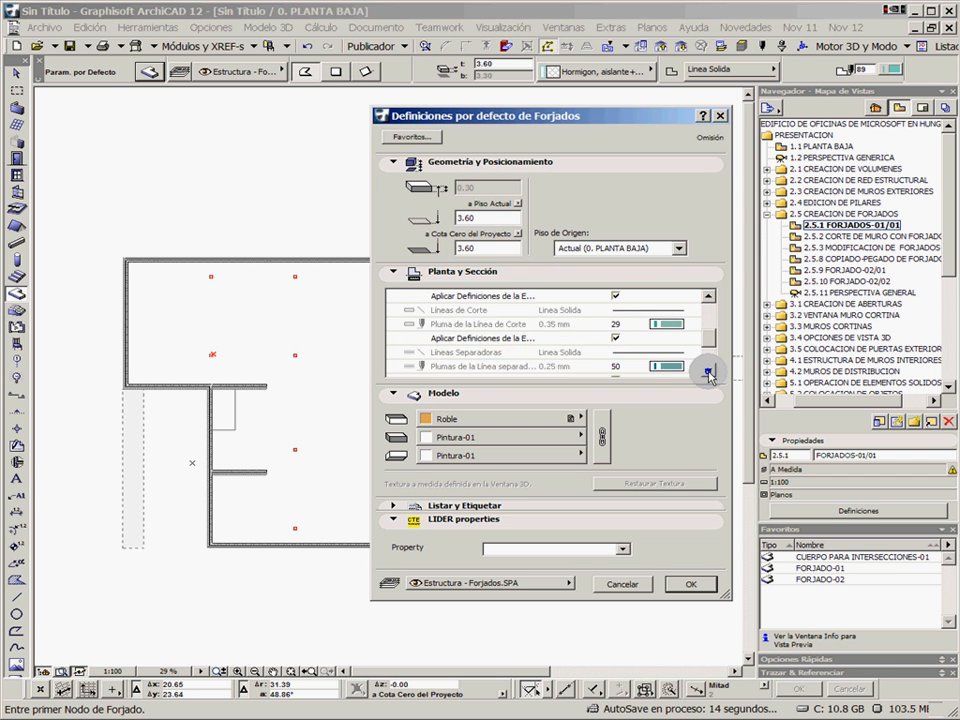
pyautogui.click(708, 371)
pyautogui.click(708, 371)
pyautogui.click(708, 371)
pyautogui.click(708, 371)
pyautogui.click(708, 371)
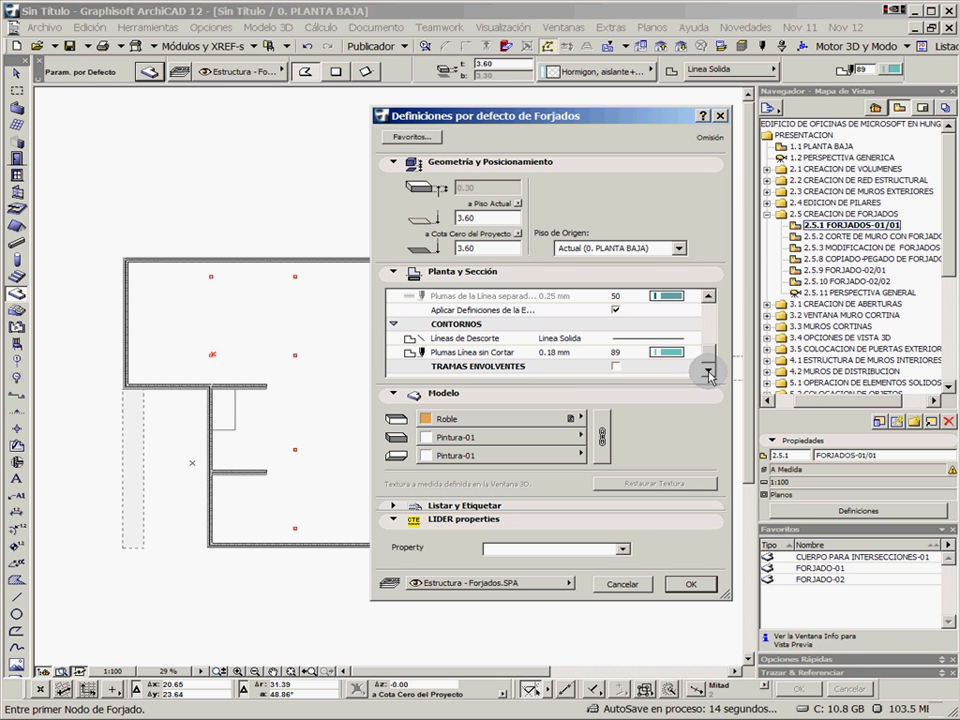
pyautogui.click(638, 586)
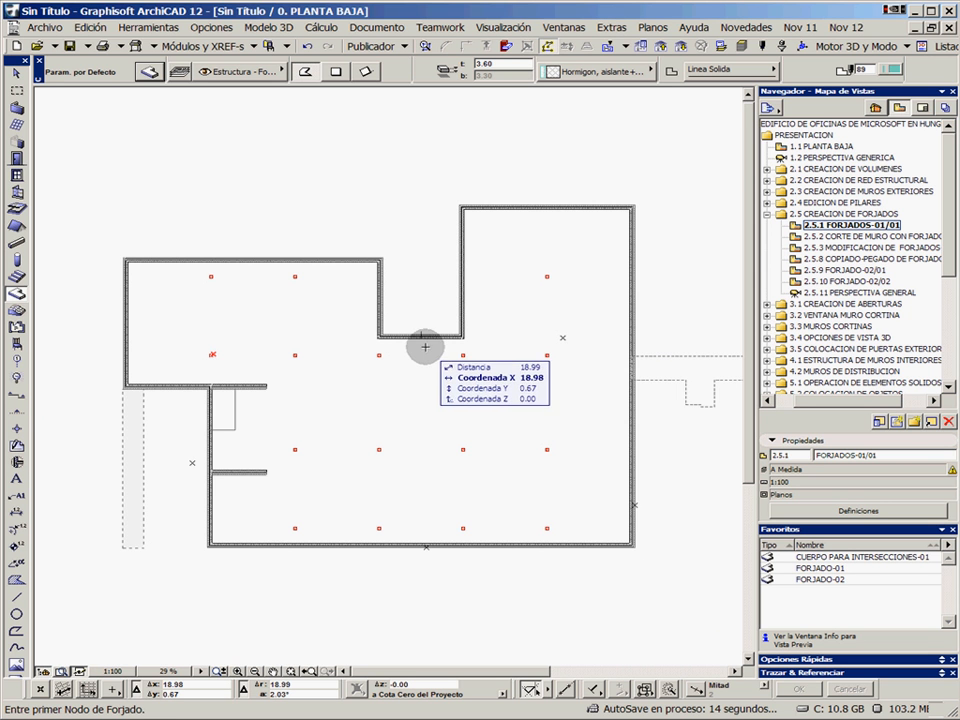
# Create a floor slab from the inner outline of the exterior walls with the Magic Wand, and check its full extent by selecting it
pyautogui.scroll(3, 425, 347)
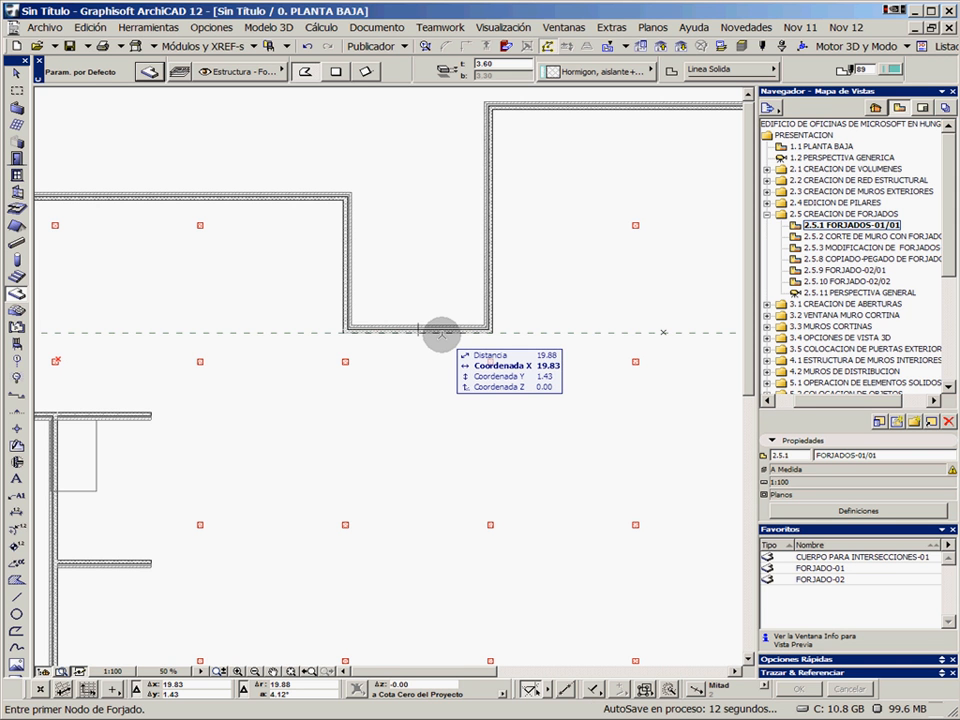
pyautogui.click(442, 334)
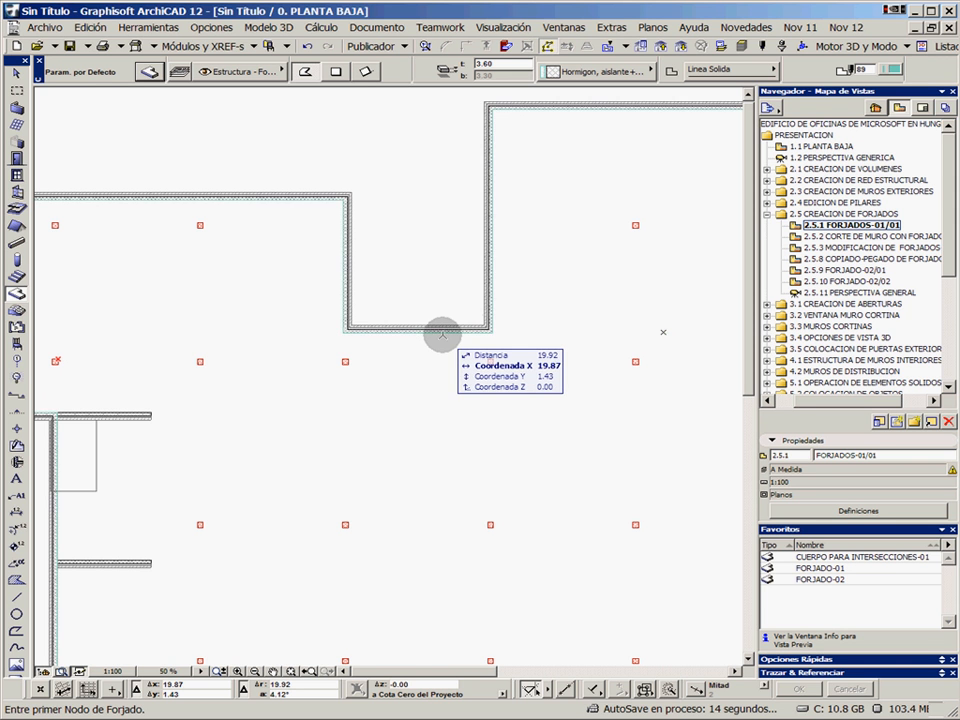
pyautogui.keyDown('shift'); pyautogui.click(453, 381); pyautogui.keyUp('shift')
pyautogui.scroll(-1, 469, 413)
pyautogui.scroll(-1, 469, 413)
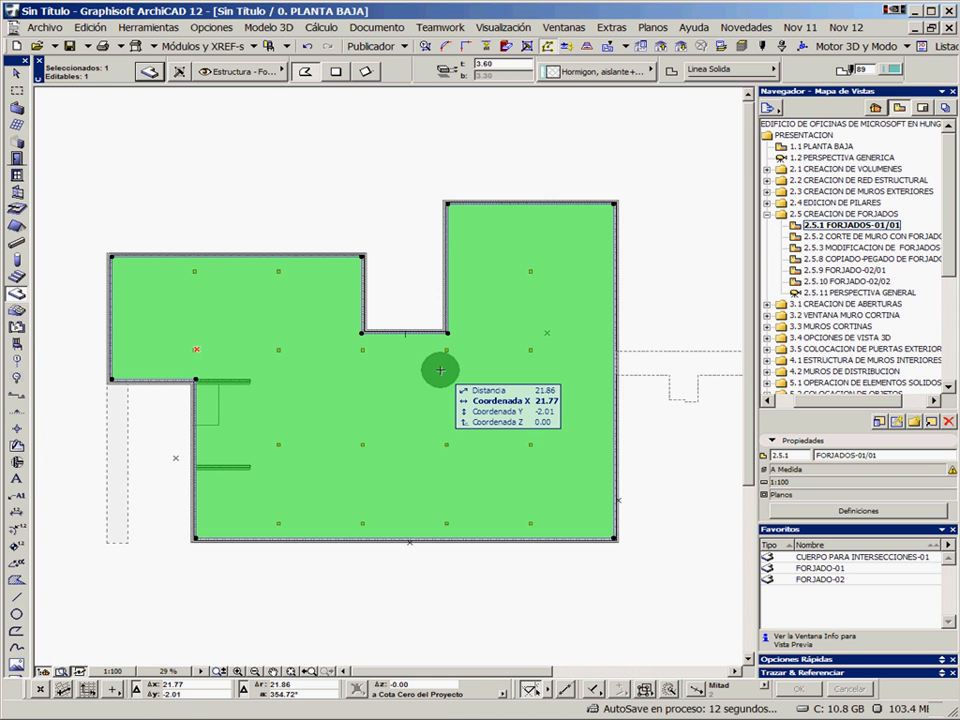
pyautogui.press('Escape')
# Trim away the section of the west exterior wall between the two short interior walls
pyautogui.scroll(2, 235, 408)
pyautogui.moveTo(231, 409); pyautogui.dragTo(361, 363, button='middle')
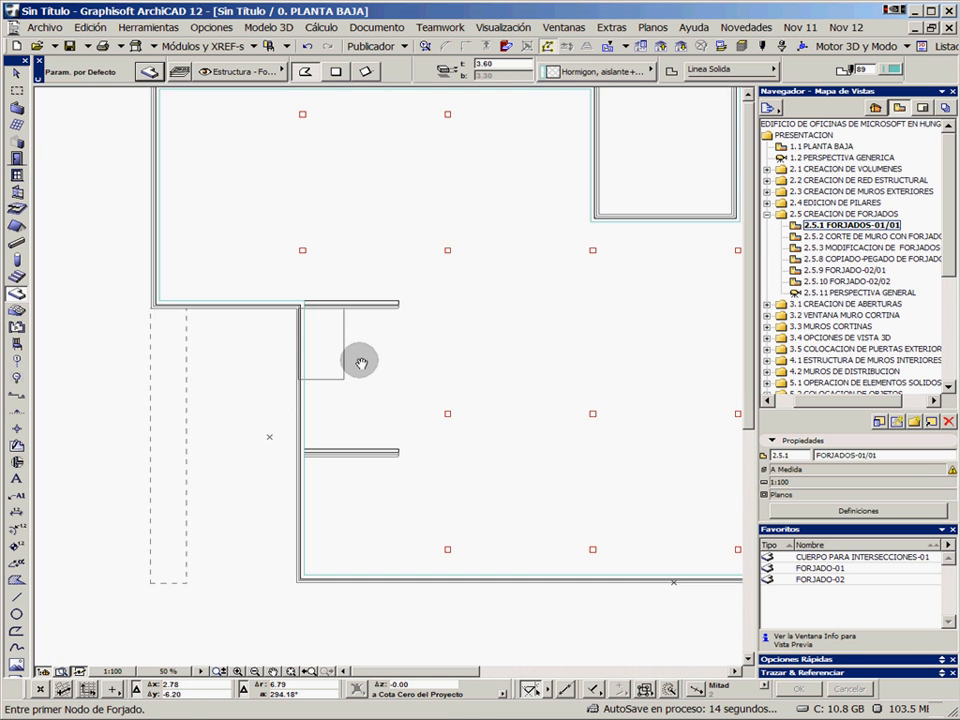
pyautogui.scroll(2, 340, 365)
pyautogui.moveTo(315, 401); pyautogui.dragTo(354, 340, button='middle')
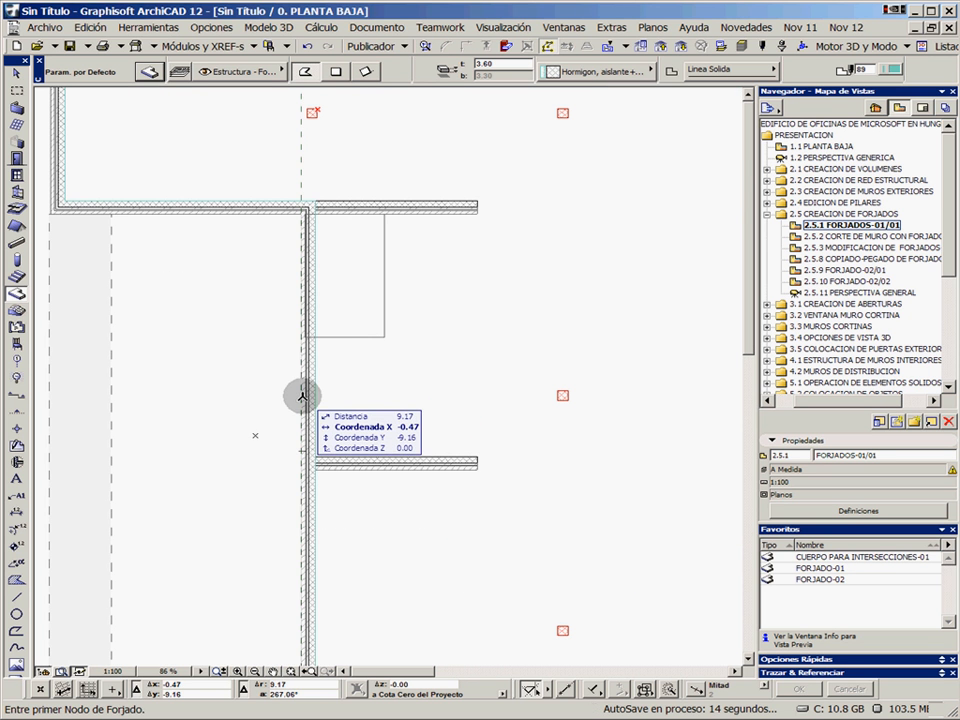
pyautogui.scroll(1, 315, 392)
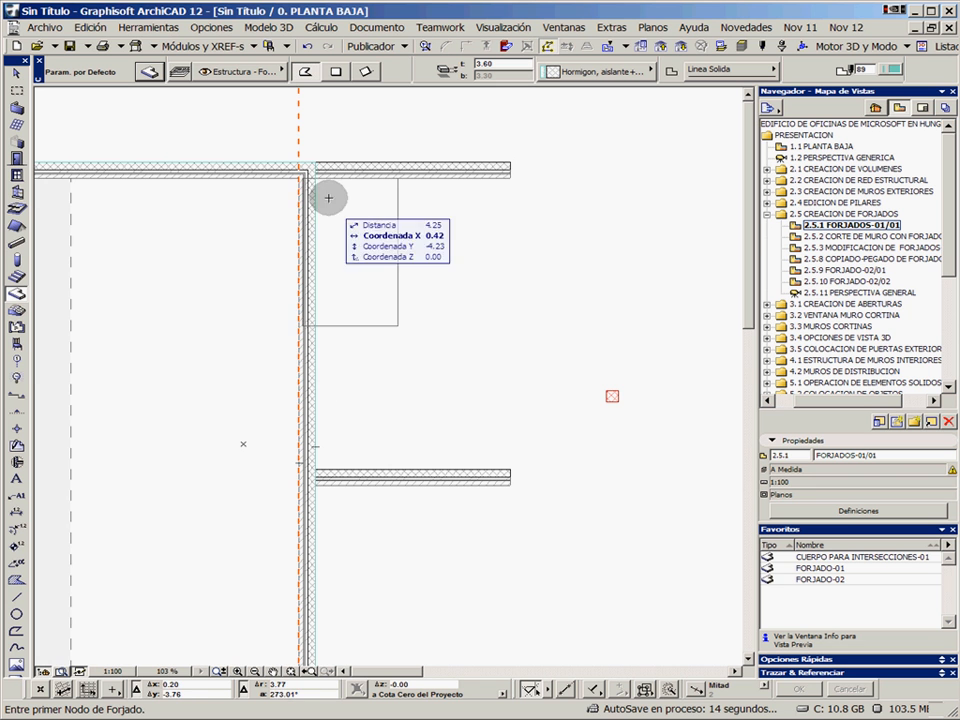
pyautogui.keyDown('ctrl'); pyautogui.click(298, 384); pyautogui.keyUp('ctrl')
pyautogui.scroll(3, 336, 467)
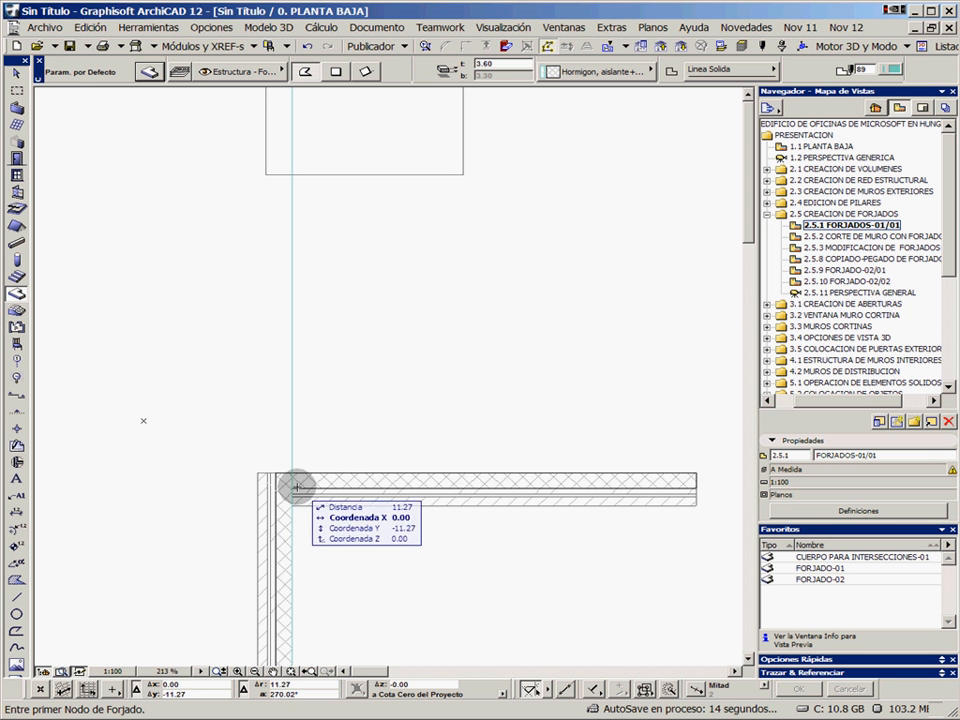
pyautogui.scroll(-3, 356, 353)
pyautogui.moveTo(356, 353); pyautogui.dragTo(272, 383, button='middle')
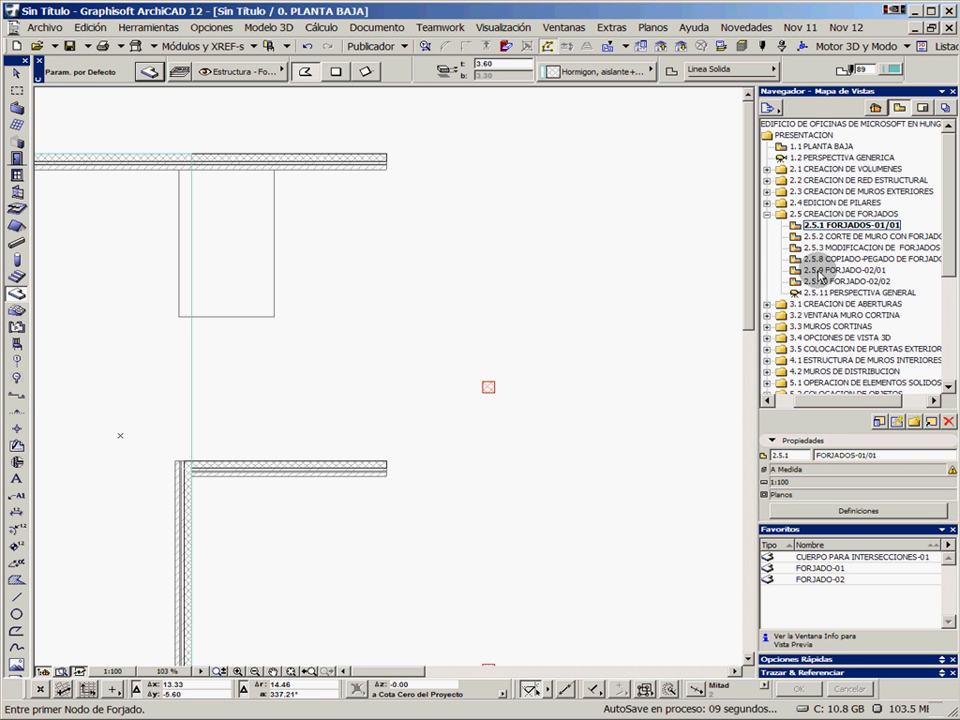
# Open saved view 2.5.3 MODIFICACION DE FORJADOS and delete the exterior wall that closes the bottom of the notch
pyautogui.click(840, 237)
pyautogui.doubleClick(845, 247)
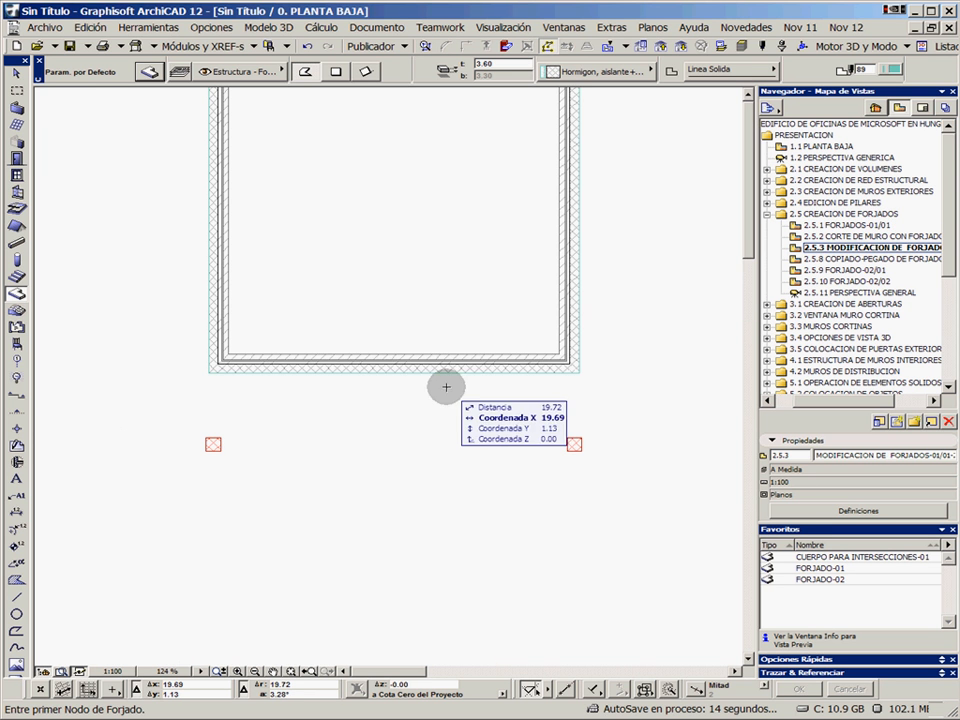
pyautogui.keyDown('shift'); pyautogui.click(371, 360); pyautogui.keyUp('shift')
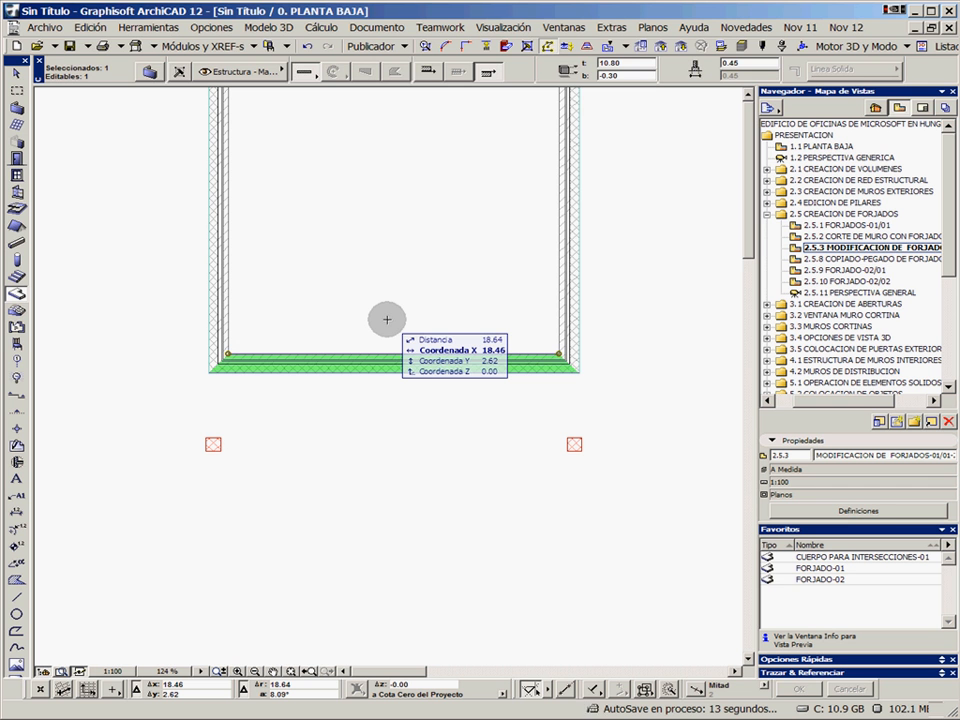
pyautogui.press('Delete')
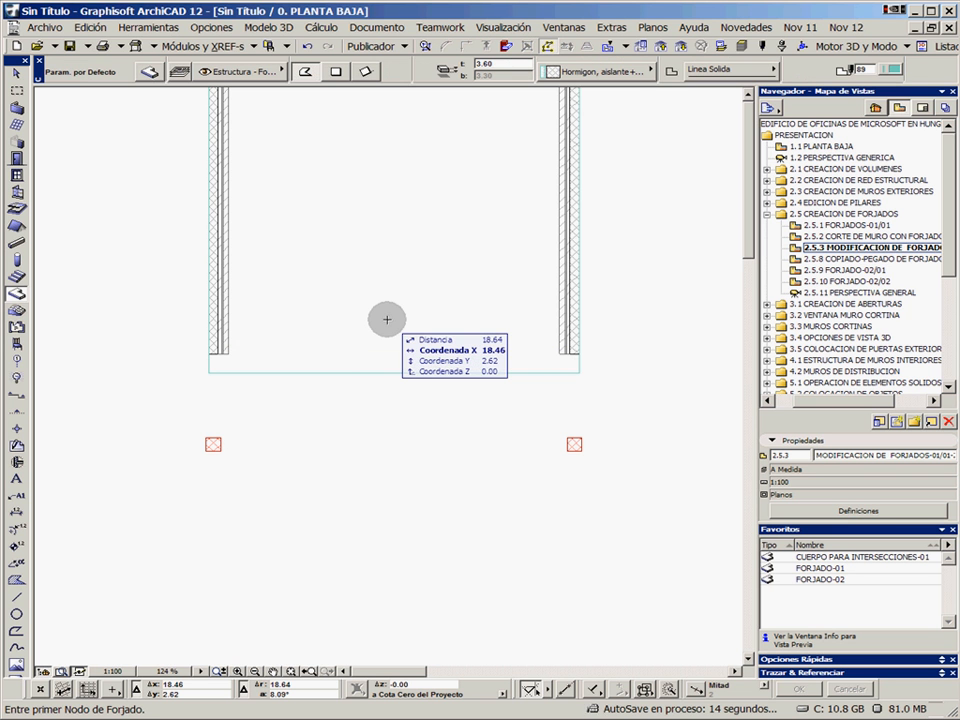
# Select the floor slab by its edge at the notch and show only that selection in 3D
pyautogui.scroll(2, 332, 343)
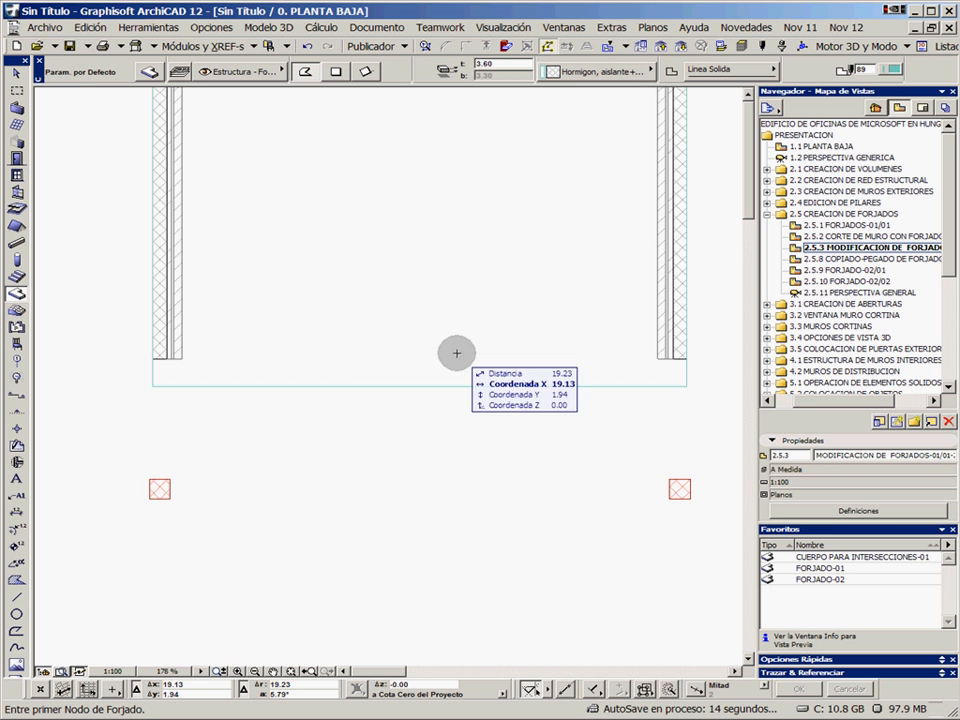
pyautogui.moveTo(452, 351); pyautogui.dragTo(411, 333, button='middle')
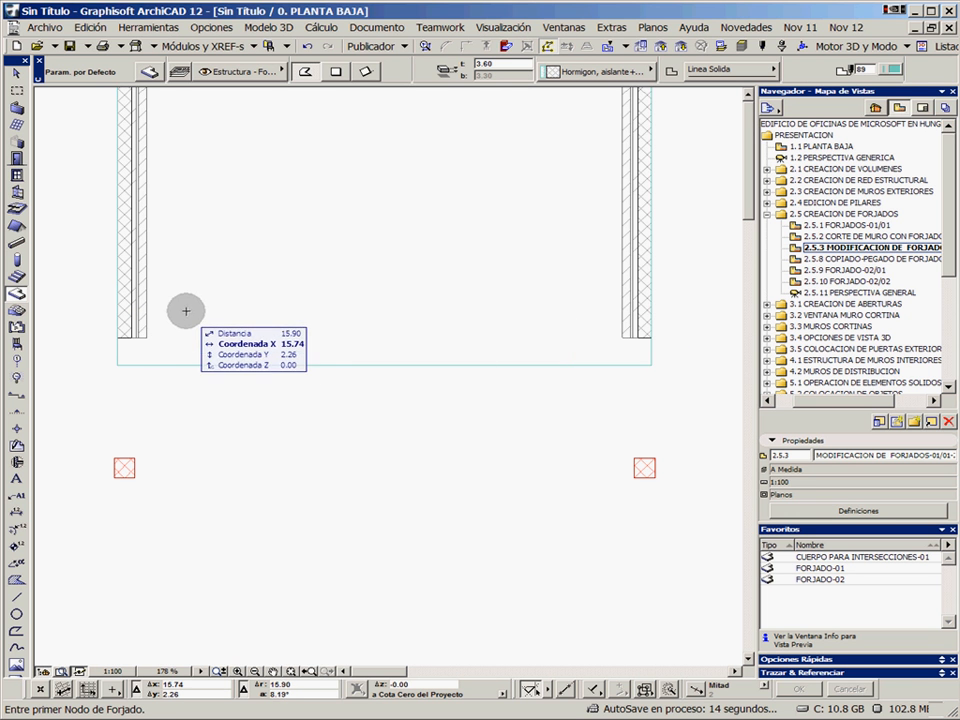
pyautogui.keyDown('shift'); pyautogui.click(194, 365); pyautogui.keyUp('shift')
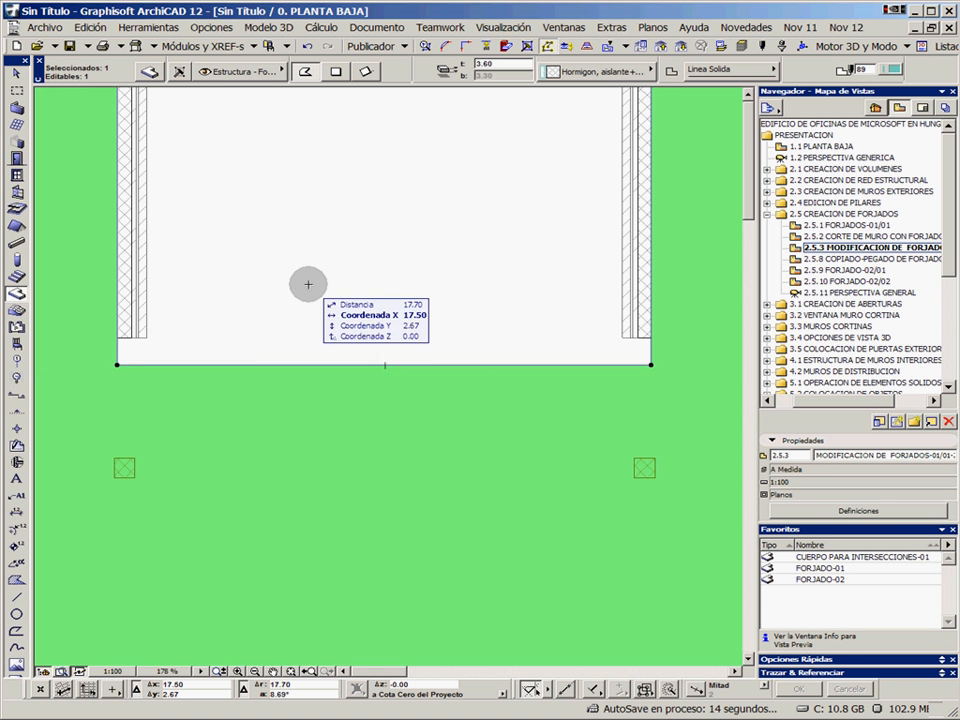
pyautogui.scroll(-3, 308, 284)
pyautogui.scroll(-4, 308, 284)
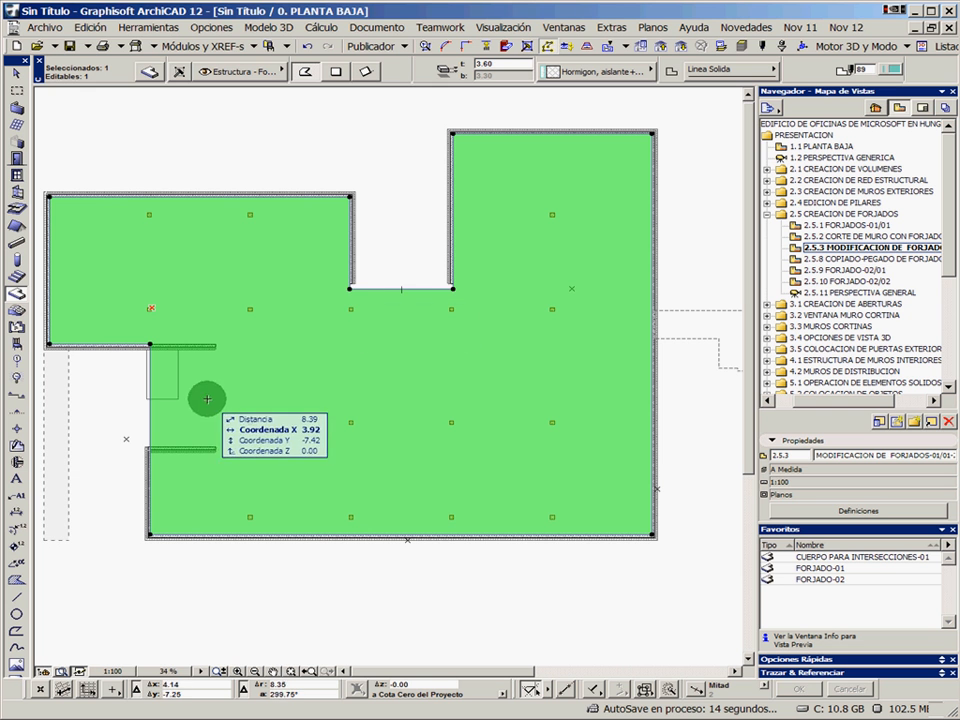
pyautogui.rightClick(401, 243)
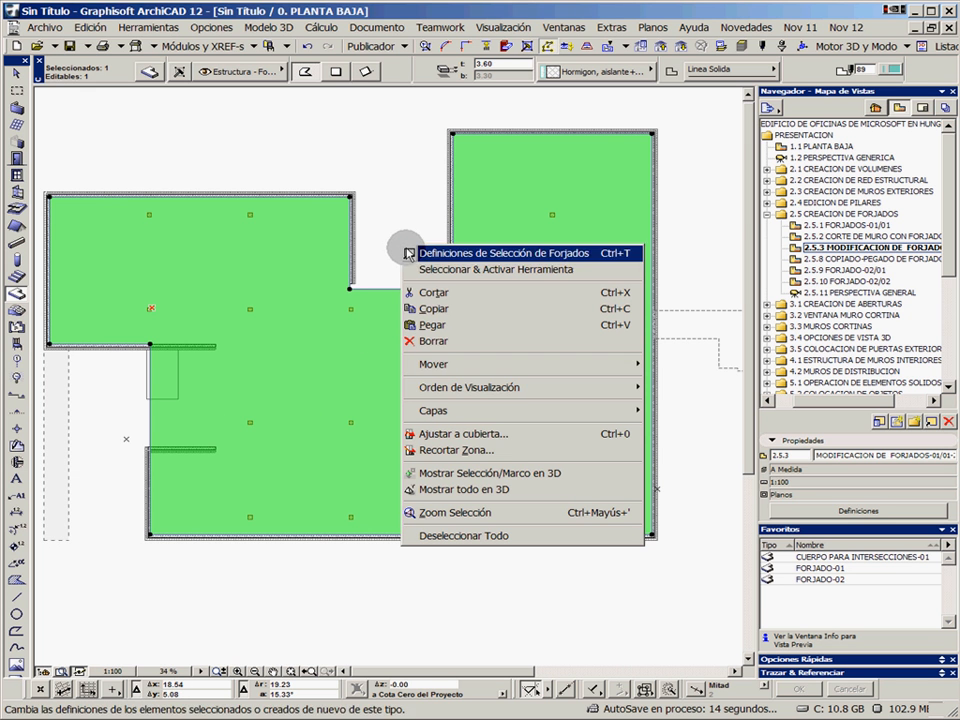
pyautogui.moveTo(446, 368)
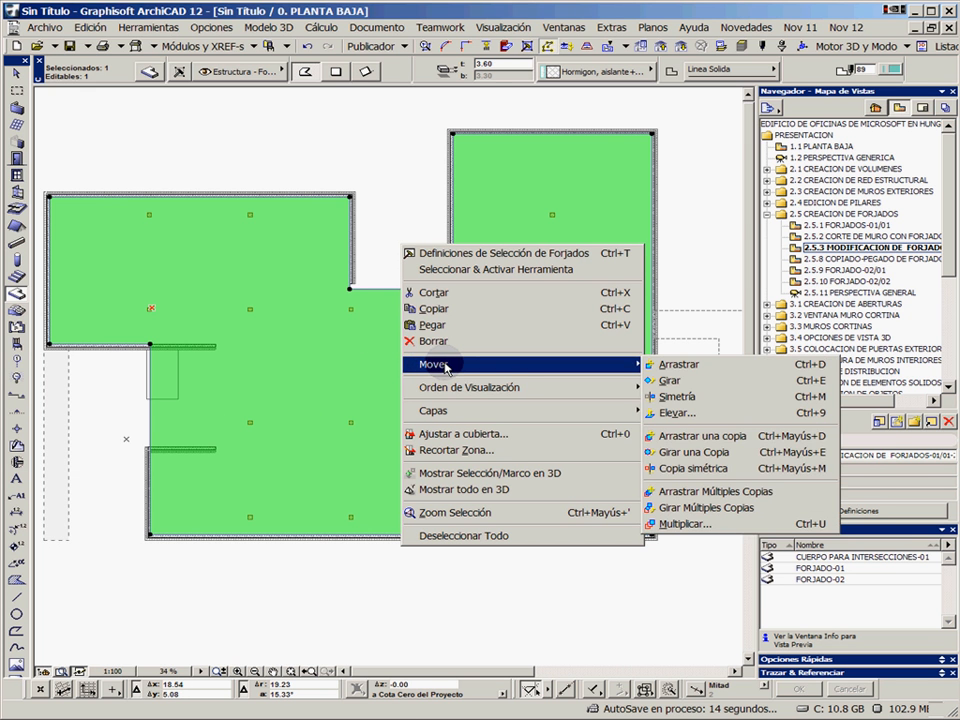
pyautogui.click(452, 473)
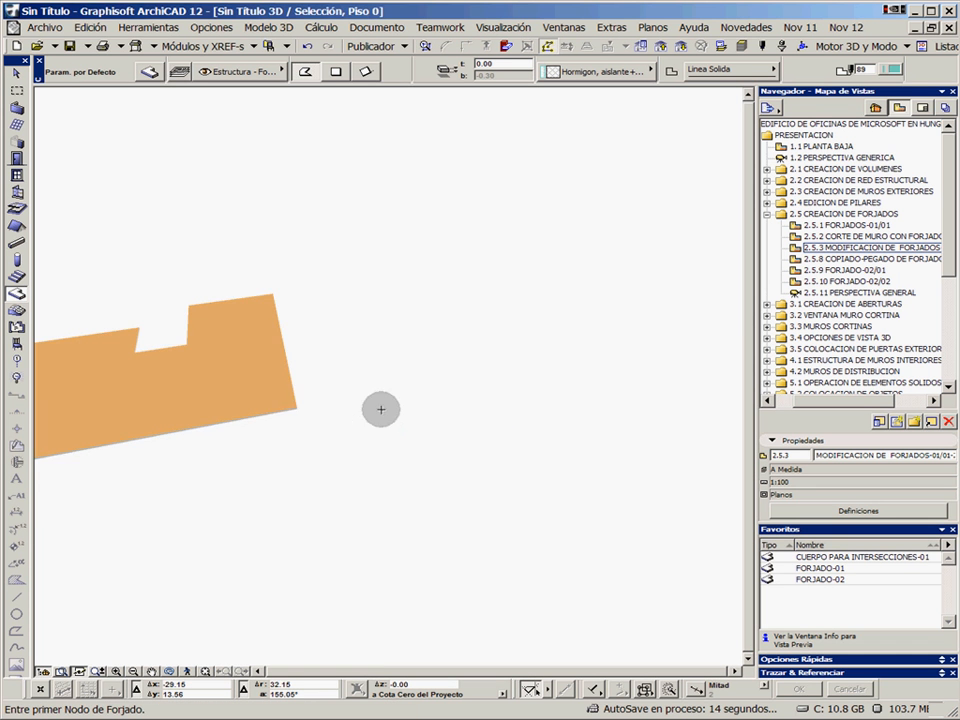
# Select the isolated floor slab in the 3D view
pyautogui.moveTo(224, 397); pyautogui.dragTo(441, 411, button='middle')
pyautogui.scroll(3, 414, 393)
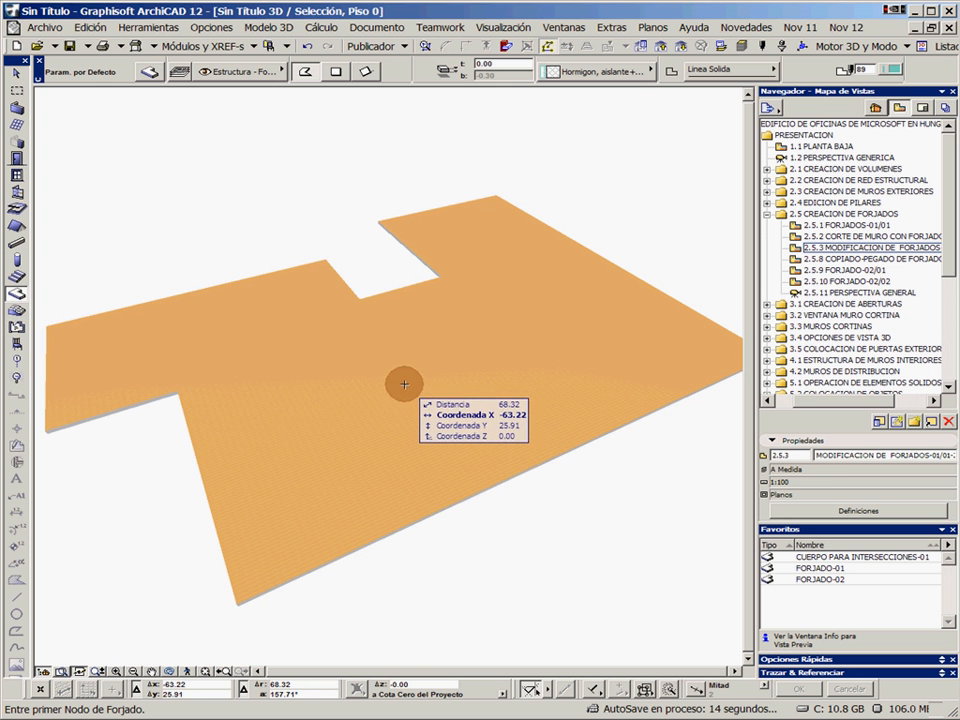
pyautogui.click(407, 388)
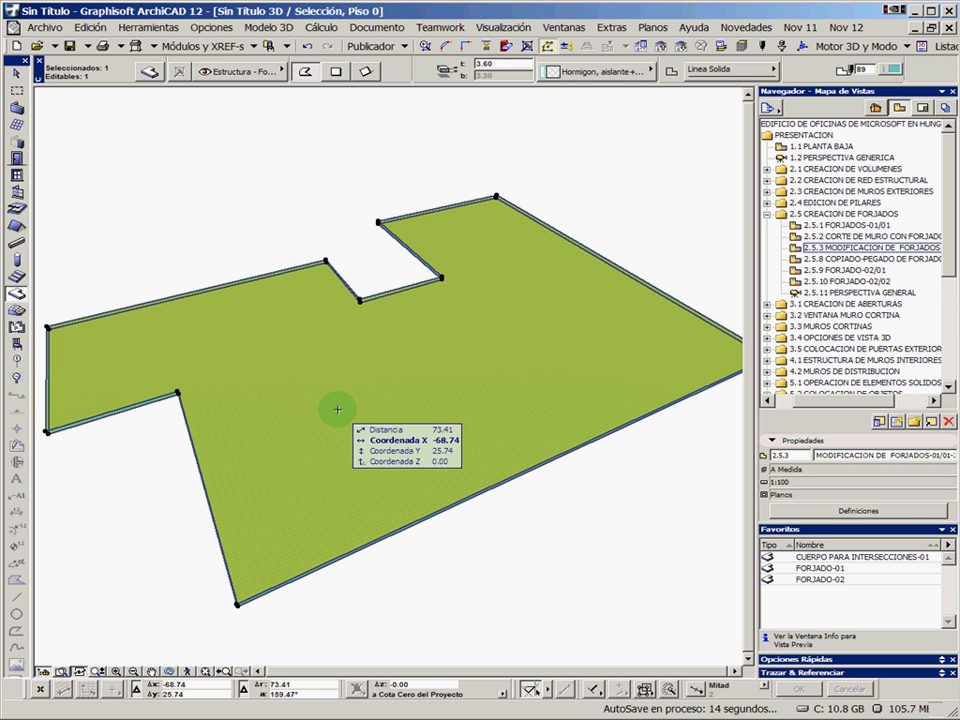
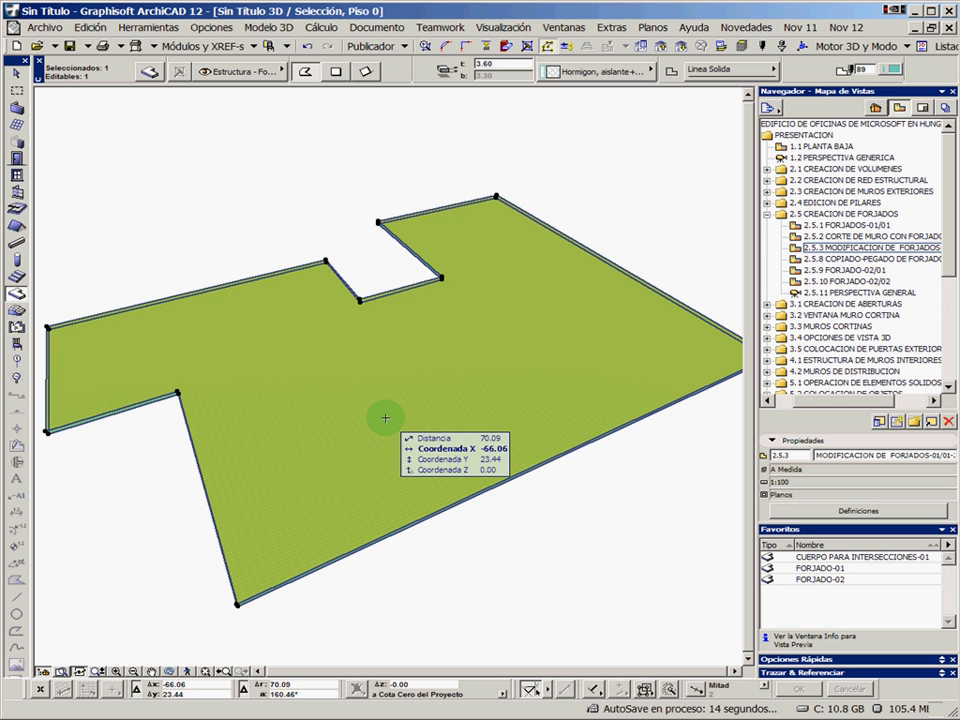
# Cut a four-sided hole into the middle of the isolated floor slab, south of the notch
pyautogui.click(385, 418)
pyautogui.click(410, 350)
pyautogui.click(484, 345)
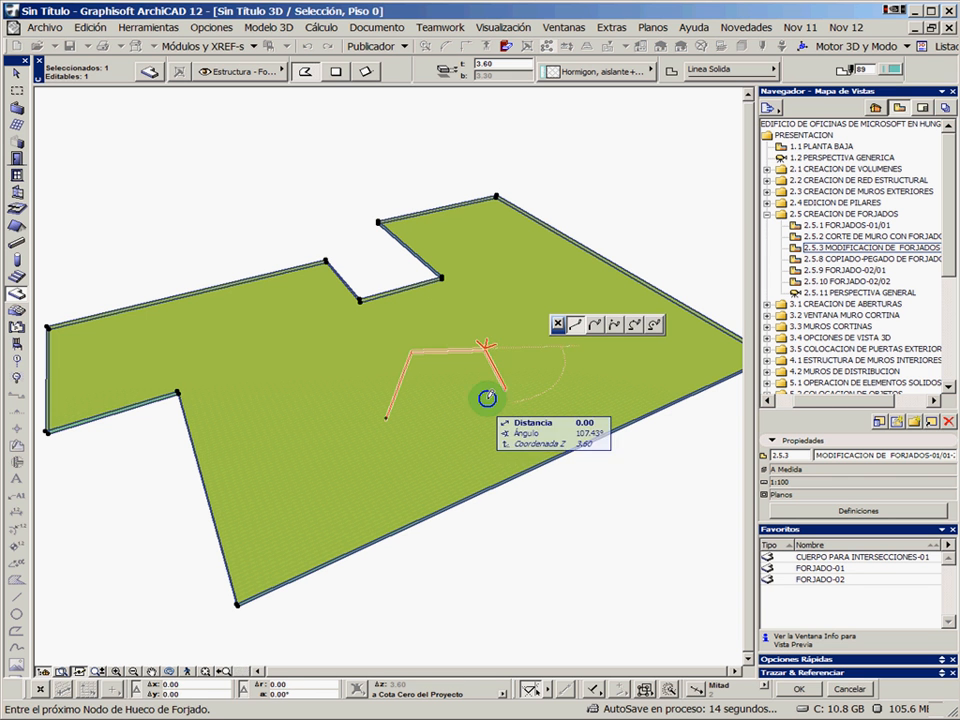
pyautogui.click(386, 418)
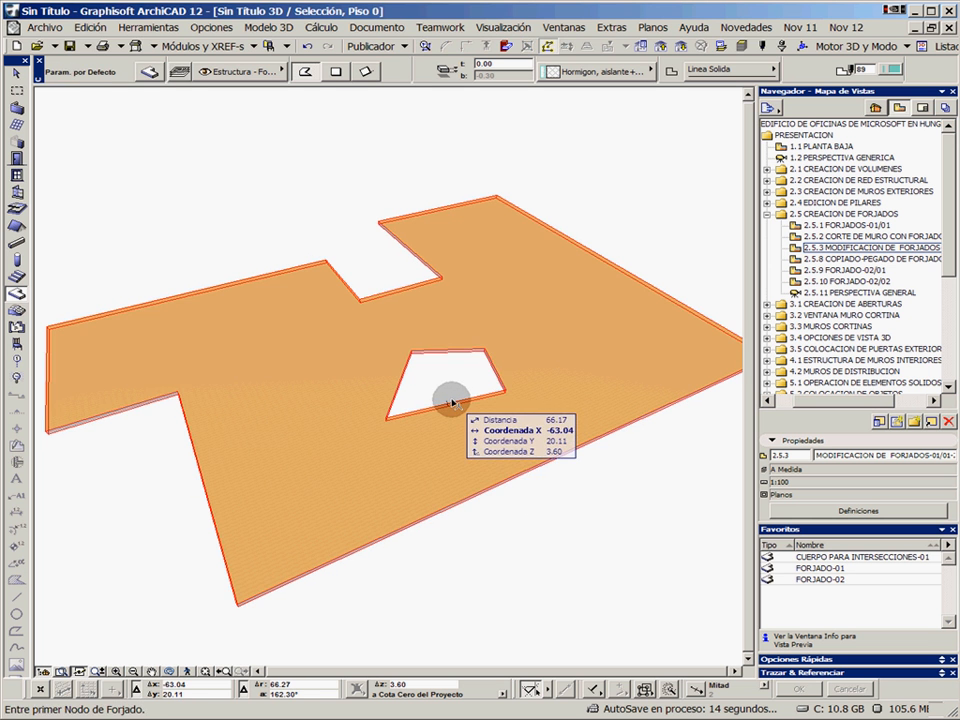
# Move the four-sided slab hole westward and place a copy of it farther east in the slab
pyautogui.click(452, 400)
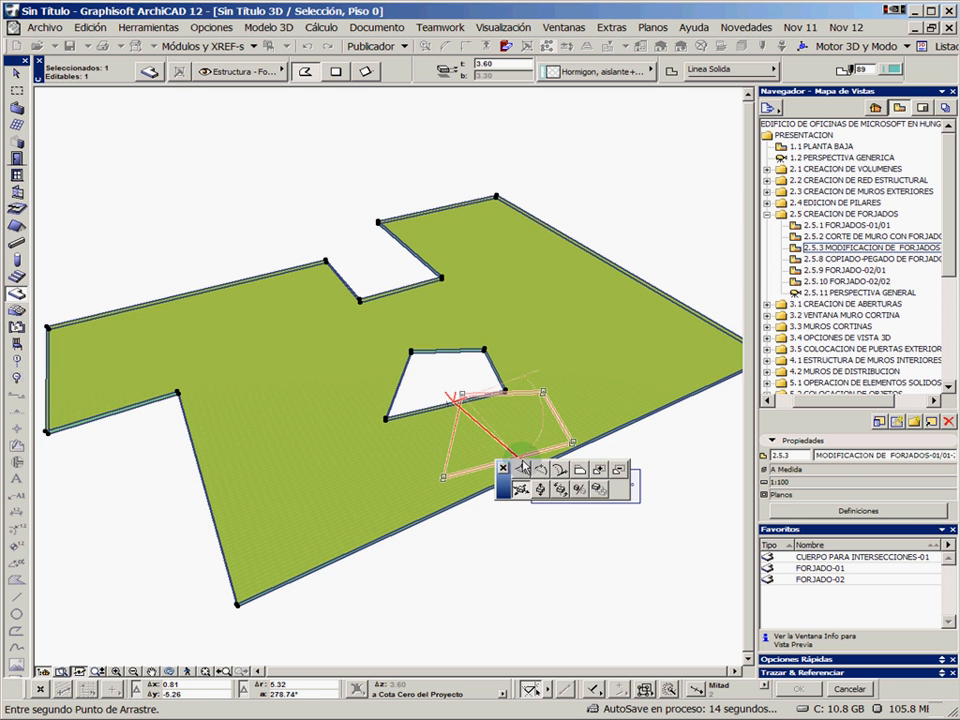
pyautogui.click(349, 390)
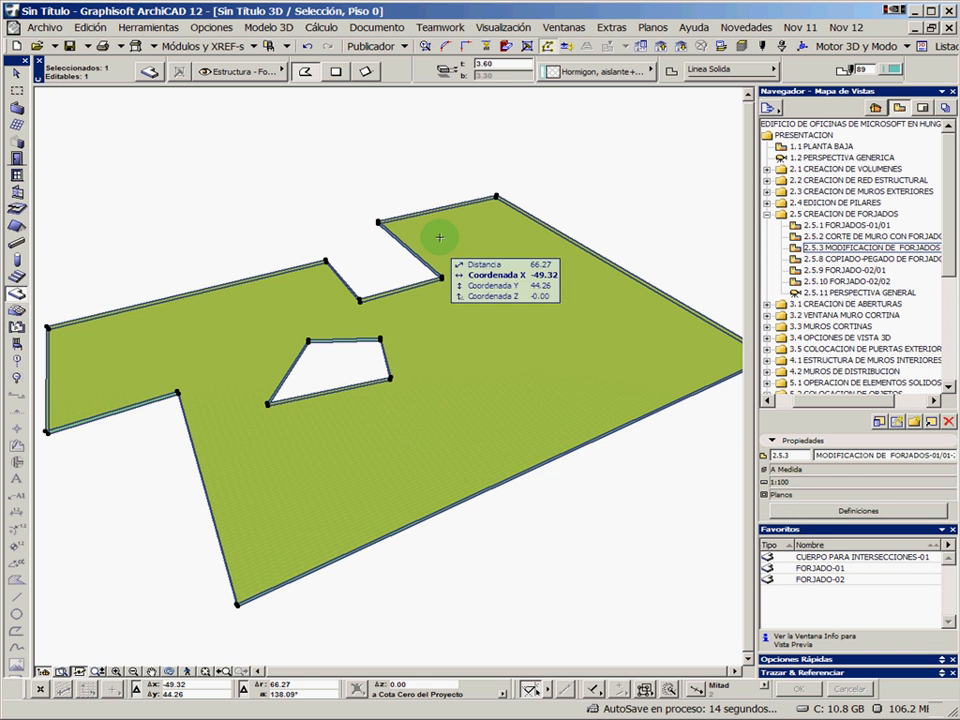
pyautogui.click(368, 380)
pyautogui.click(438, 468)
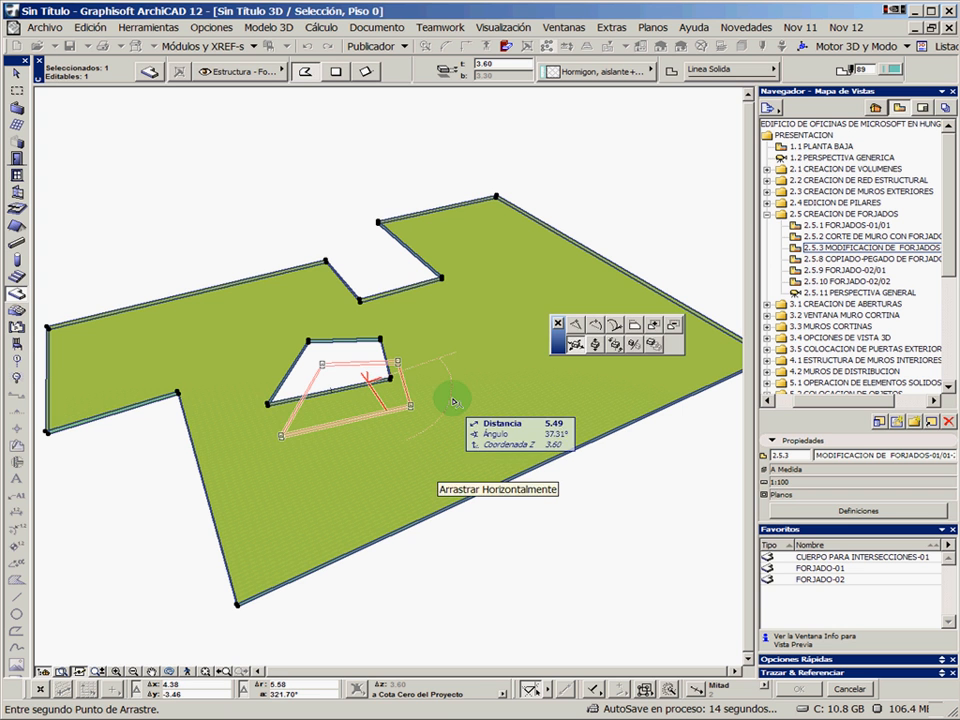
pyautogui.press('ctrl')
pyautogui.click(534, 383)
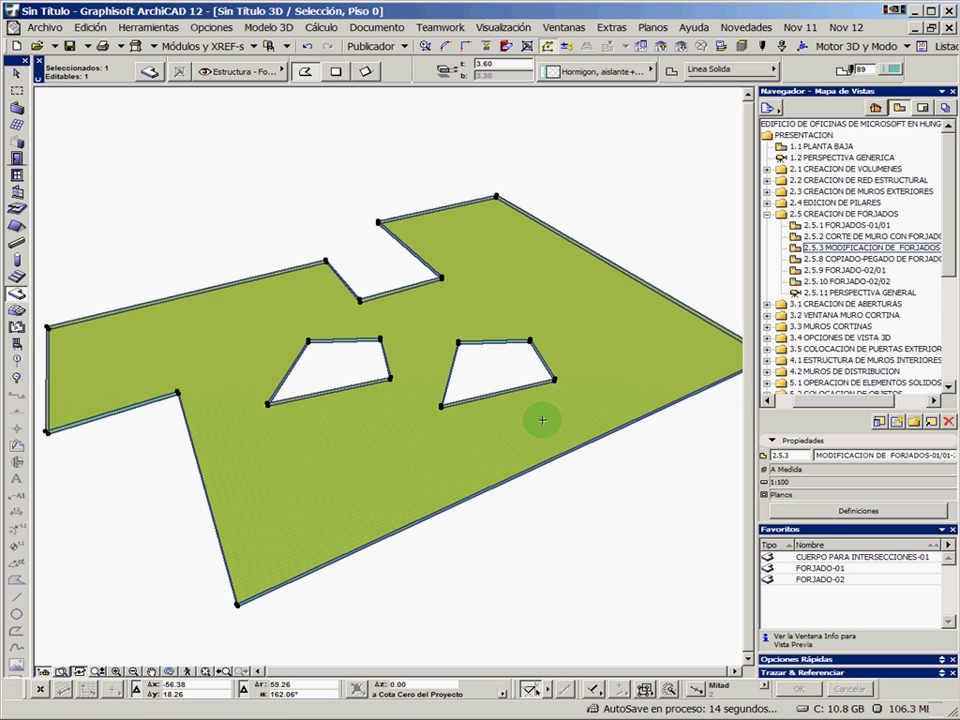
# Bend the slab's long south edge outward into an arc of about 60 m radius and check it in the floor plan
pyautogui.click(534, 462)
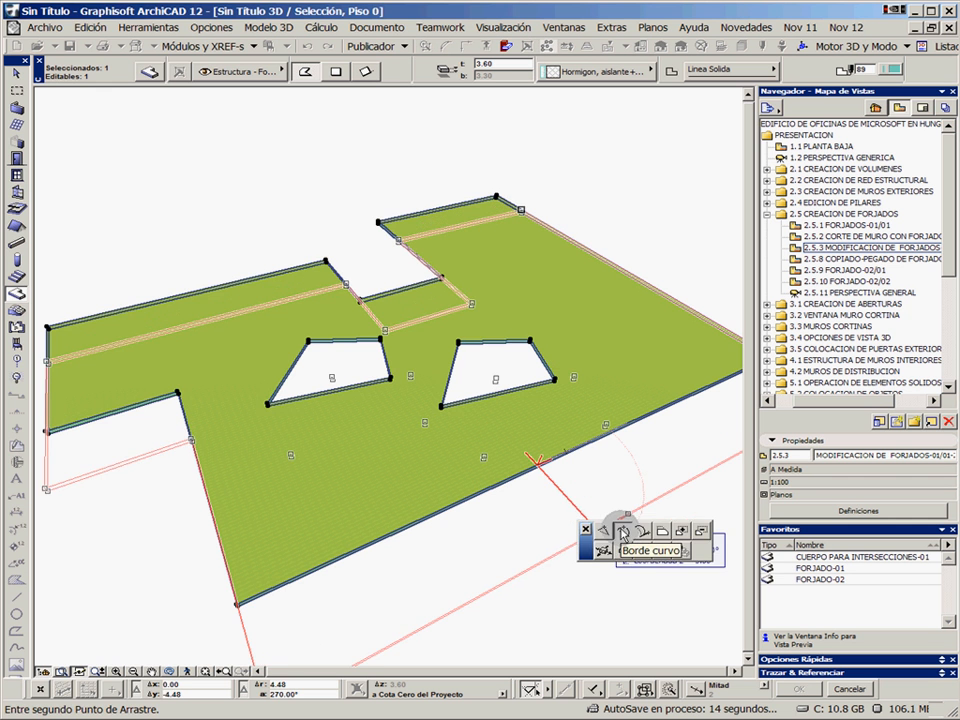
pyautogui.click(623, 531)
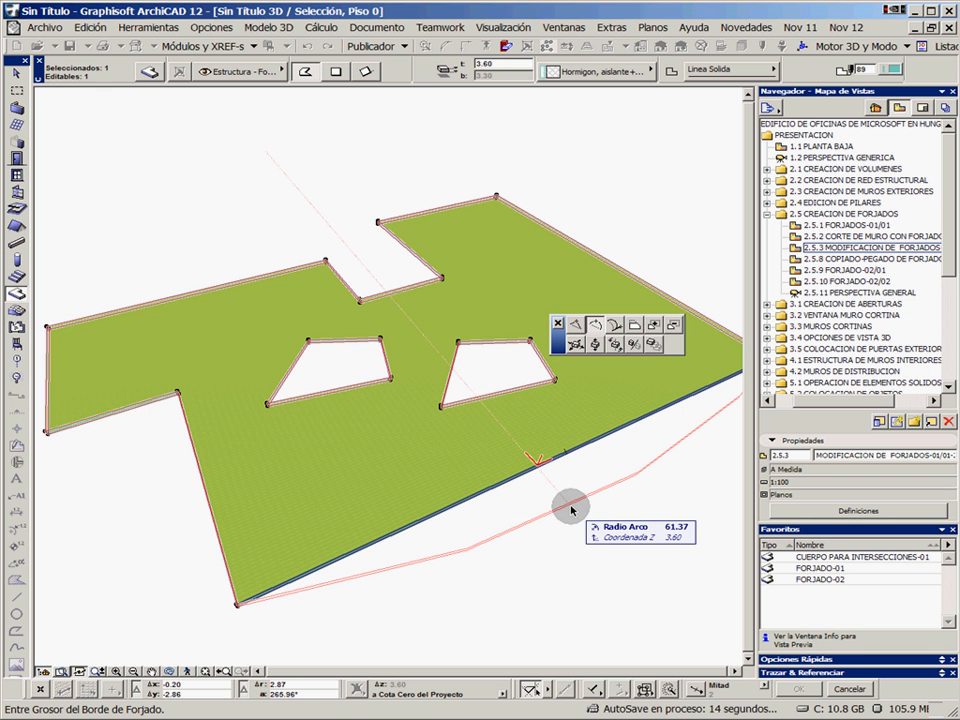
pyautogui.click(580, 507)
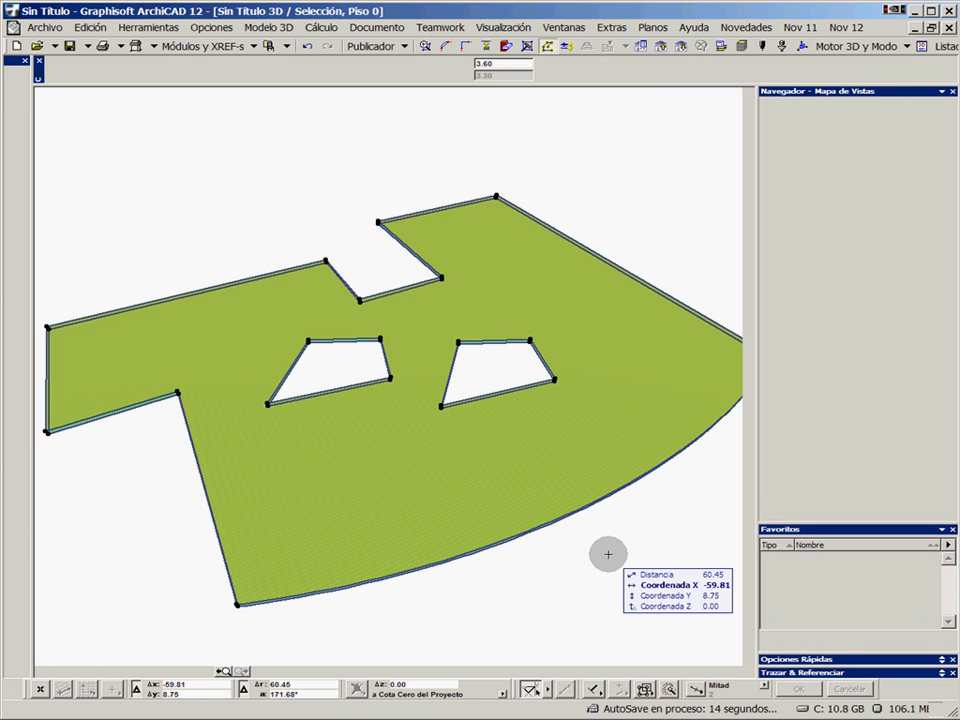
pyautogui.press('F2')
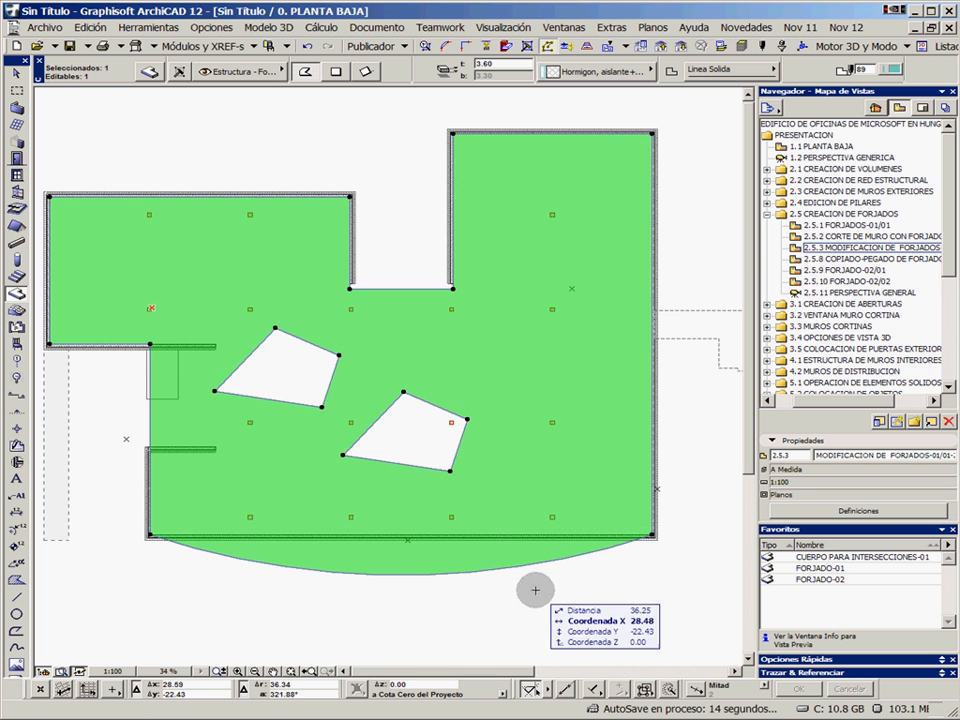
pyautogui.press('Escape')
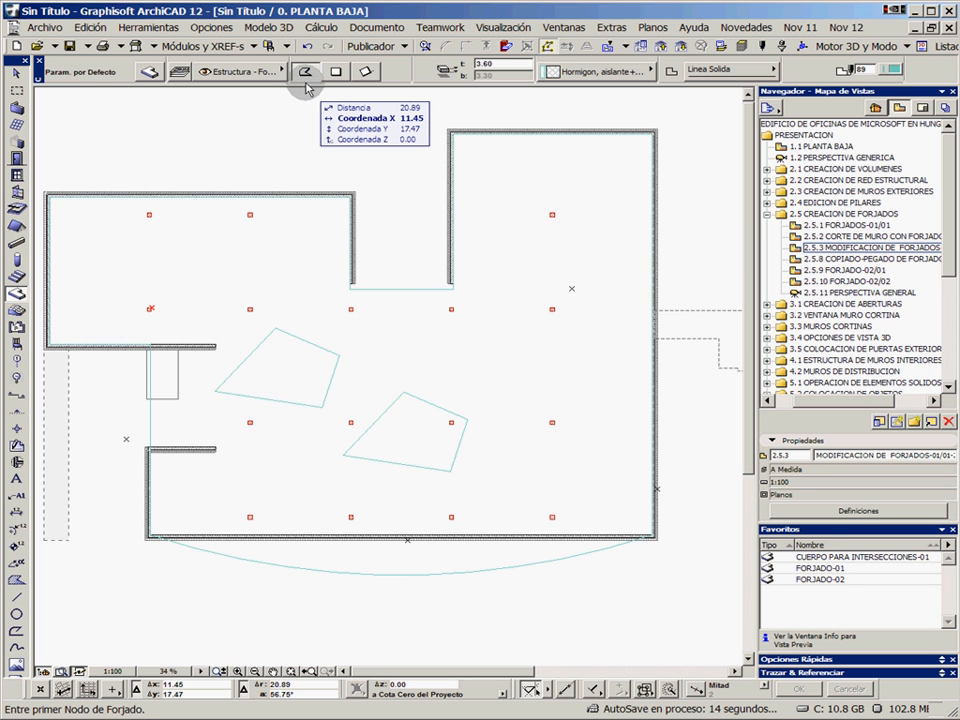
# Undo the curved south edge, the hole copy, the hole's move and the hole itself, and deselect the slab
pyautogui.click(309, 50)
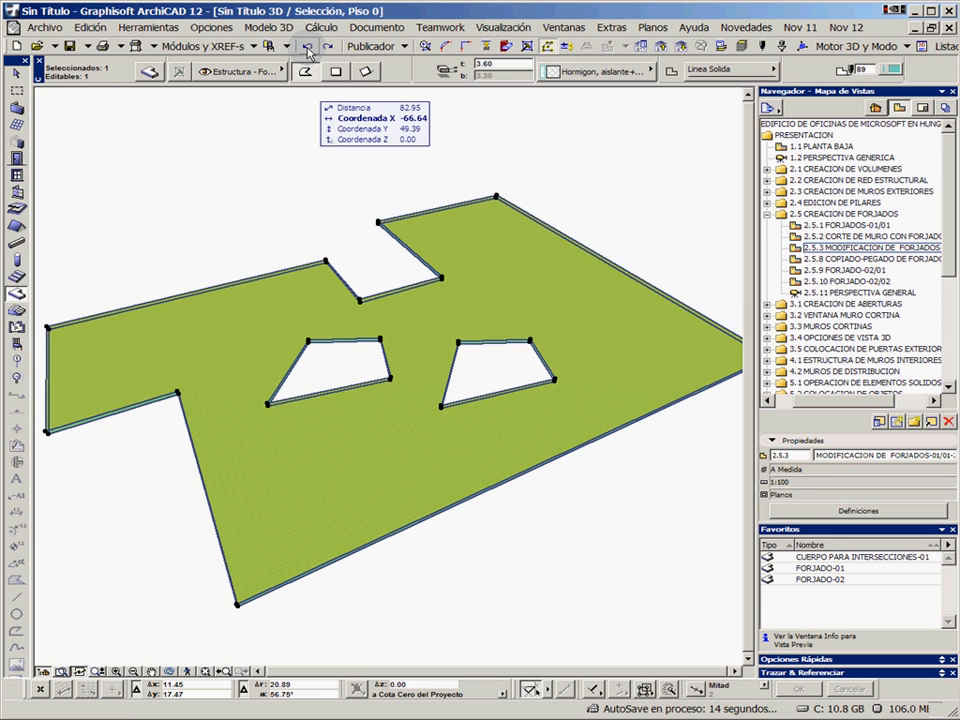
pyautogui.click(309, 50)
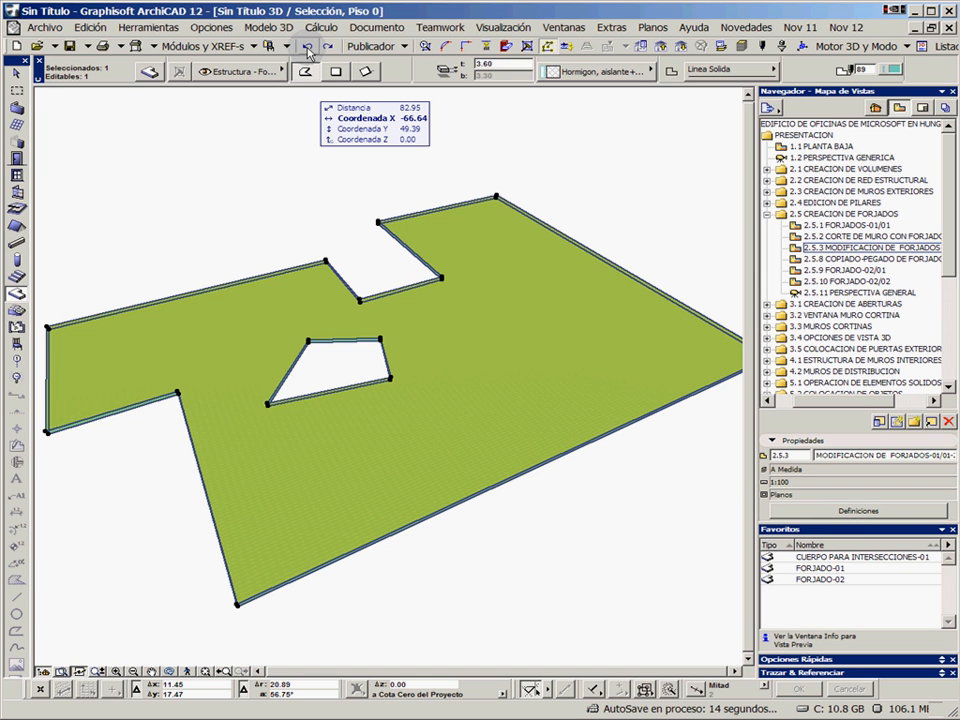
pyautogui.click(309, 50)
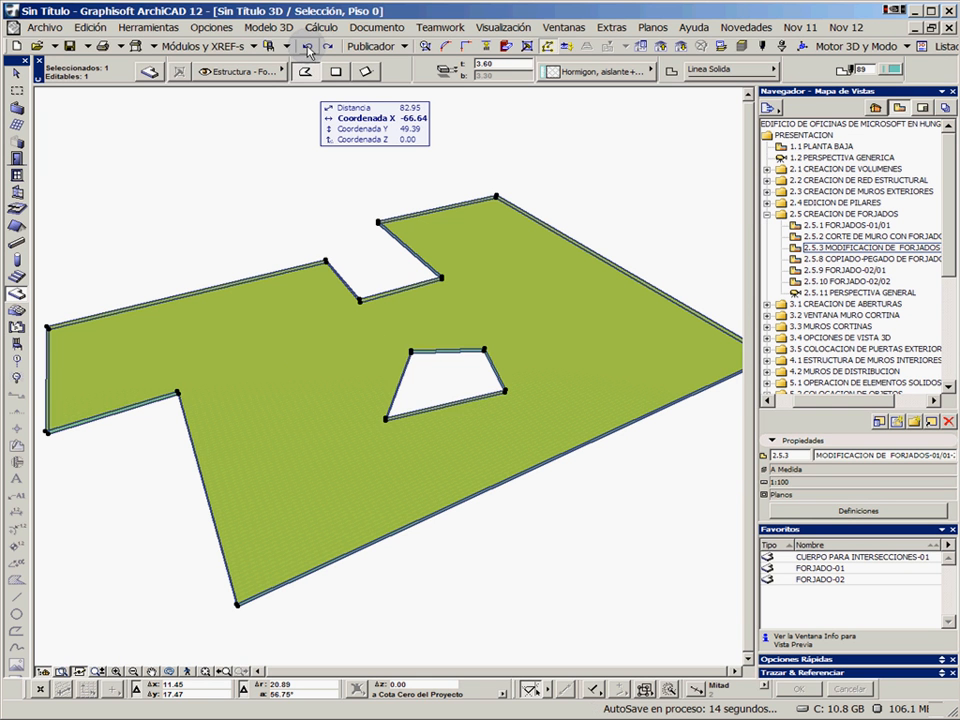
pyautogui.click(309, 50)
pyautogui.press('Escape')
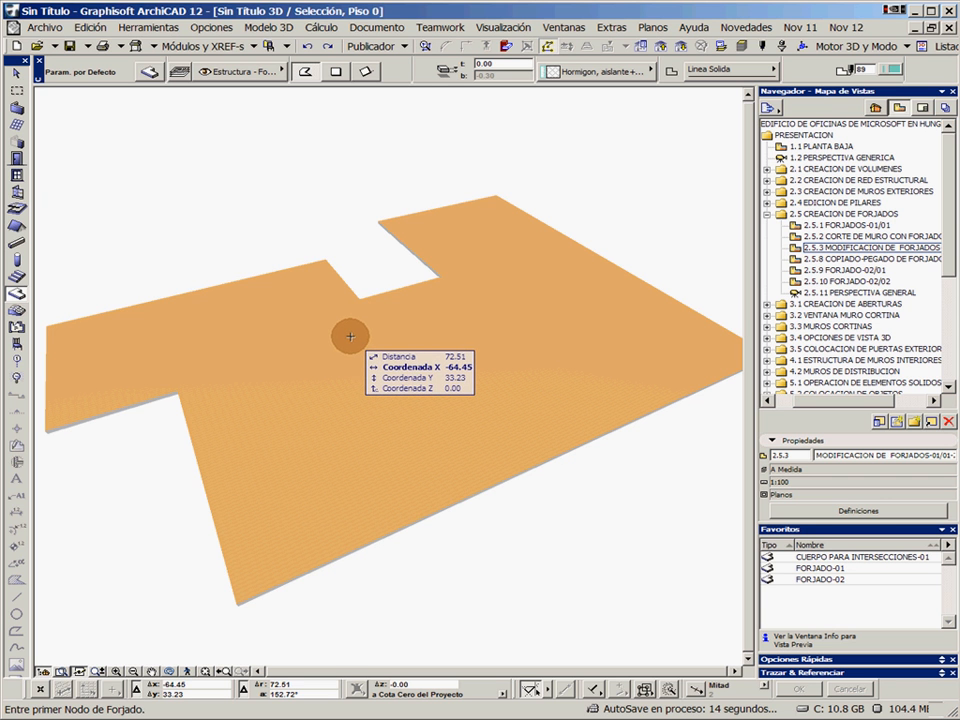
# In the floor plan, offset the slab edge closing the notch about 0.3 m north to the ends of the flanking walls
pyautogui.press('F2')
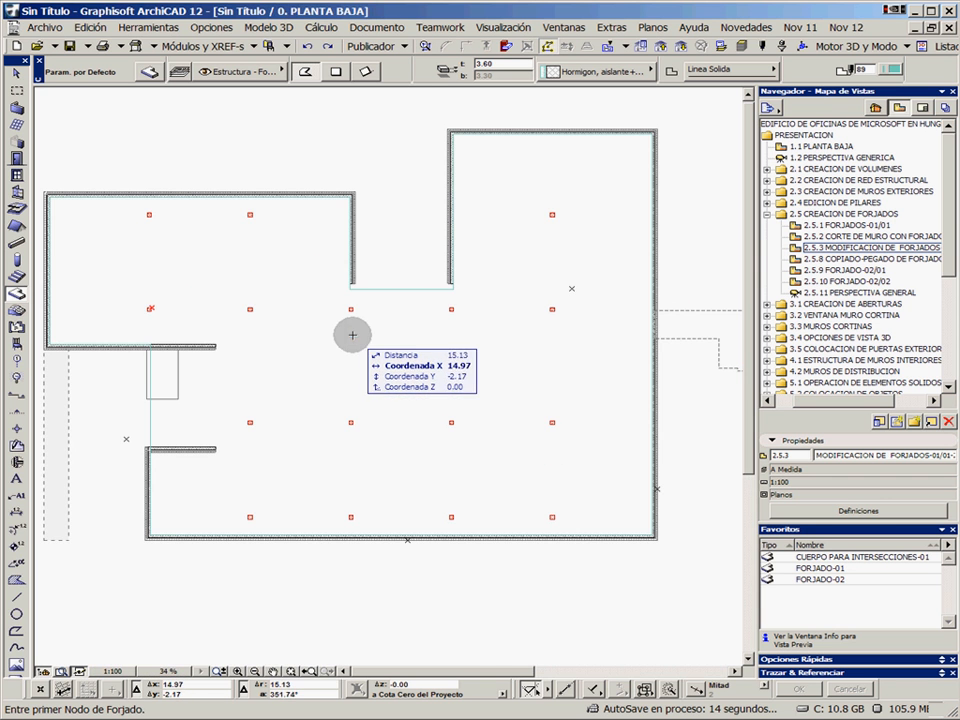
pyautogui.scroll(3, 397, 289)
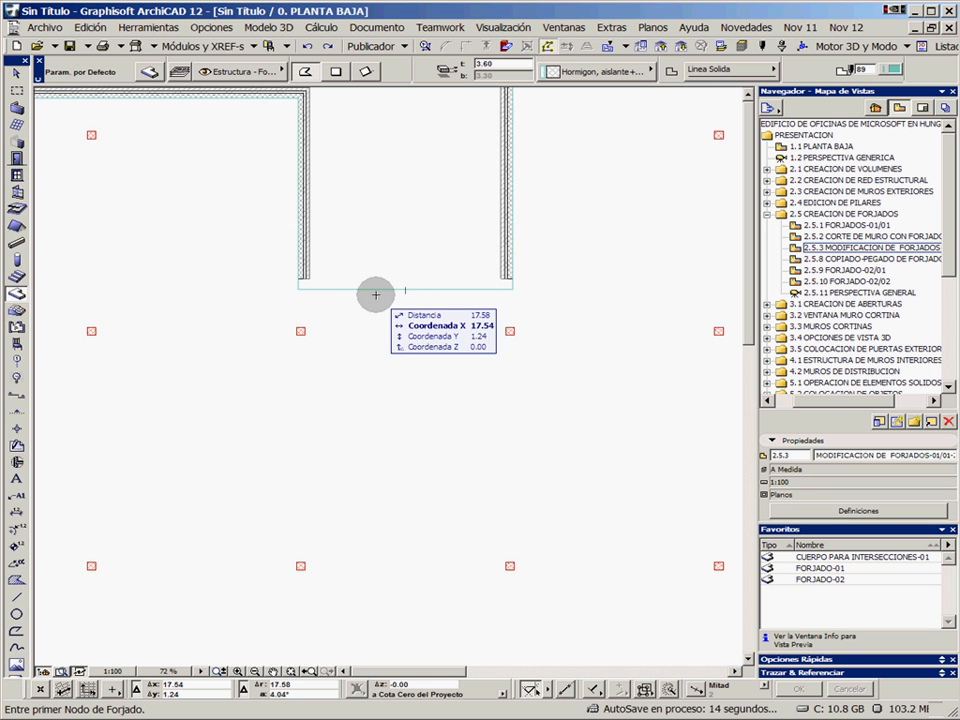
pyautogui.click(378, 291)
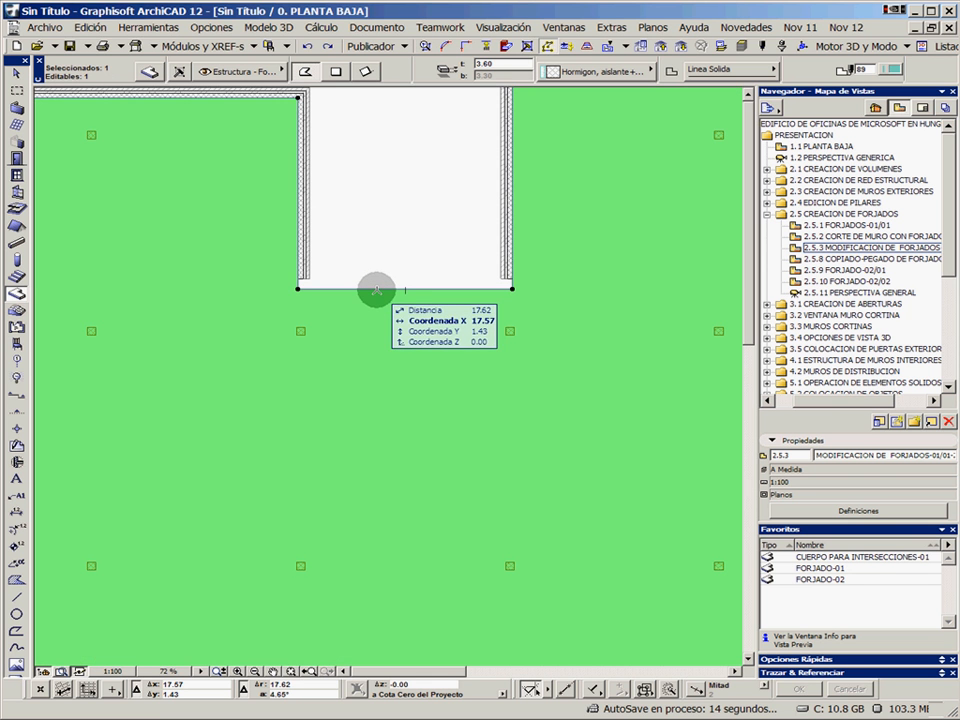
pyautogui.click(377, 290)
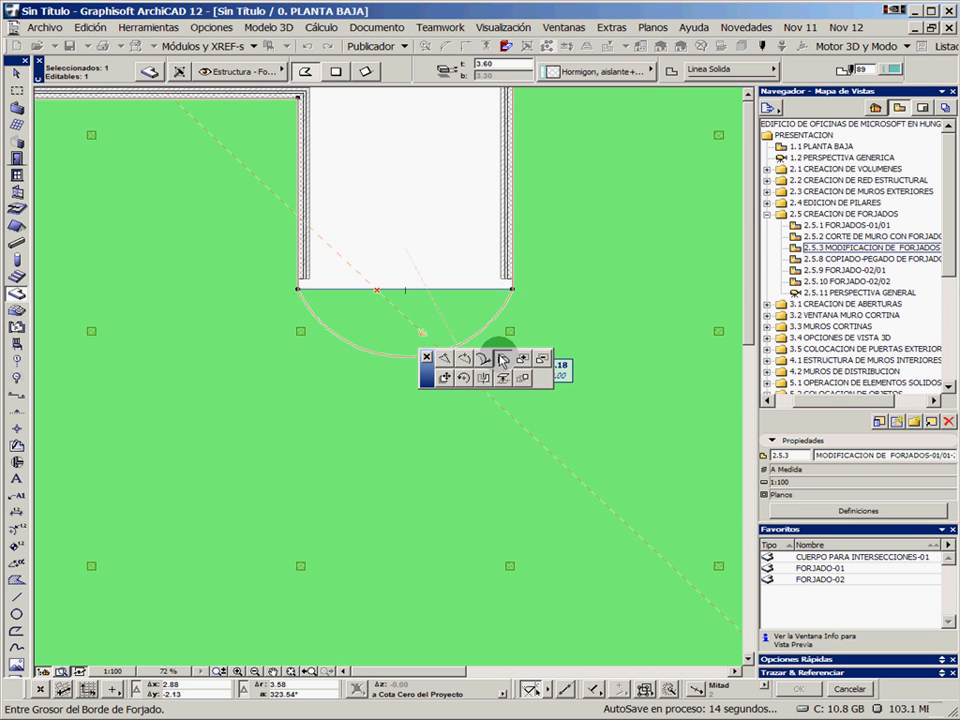
pyautogui.click(502, 360)
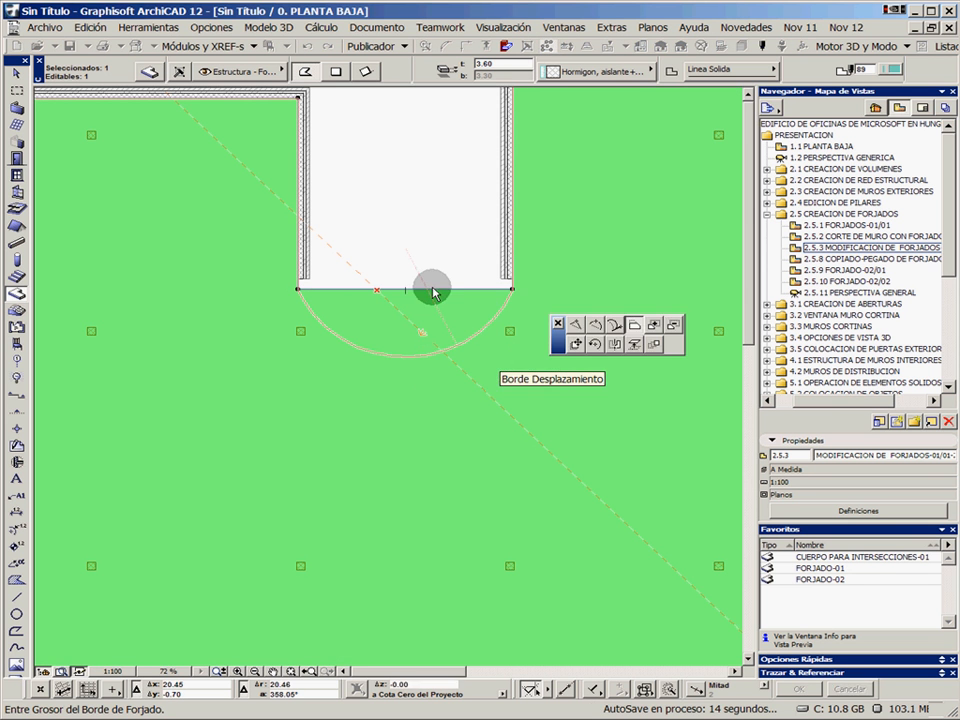
pyautogui.click(383, 275)
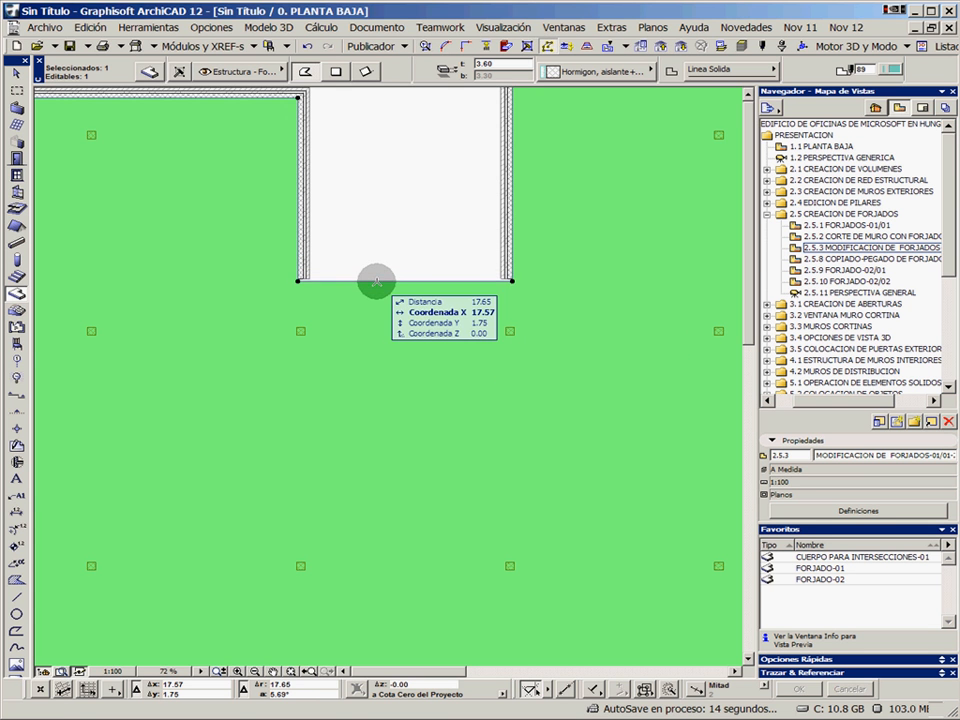
# Select the two walls flanking the notch and extend their ends to the slab edge
pyautogui.scroll(3, 377, 281)
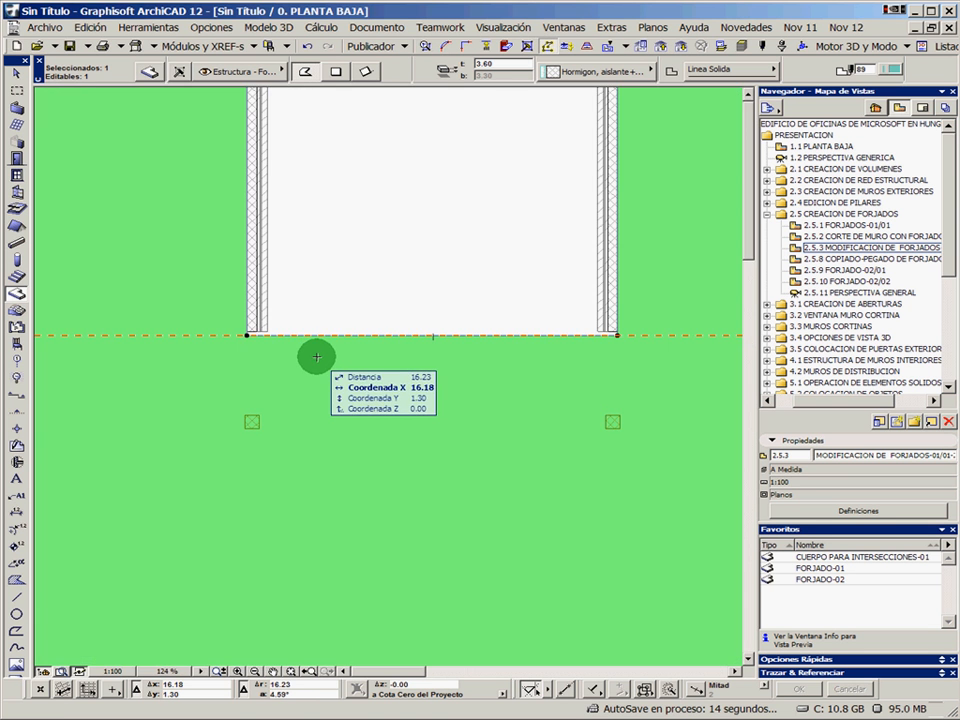
pyautogui.press('Escape')
pyautogui.keyDown('shift'); pyautogui.click(262, 303); pyautogui.keyUp('shift')
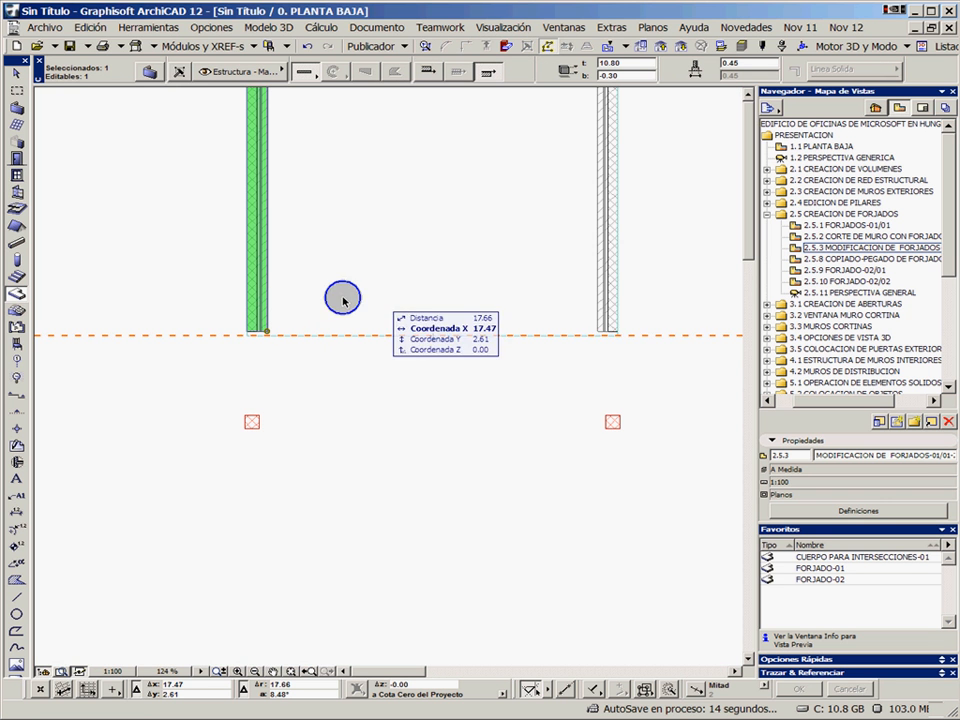
pyautogui.keyDown('shift'); pyautogui.click(601, 296); pyautogui.keyUp('shift')
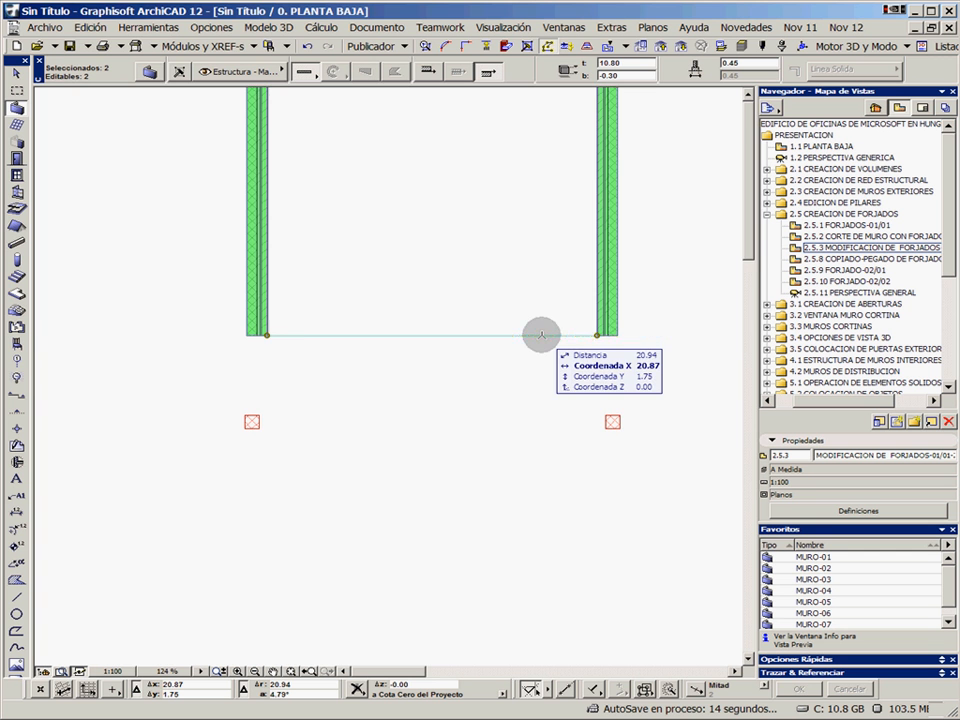
pyautogui.scroll(3, 285, 339)
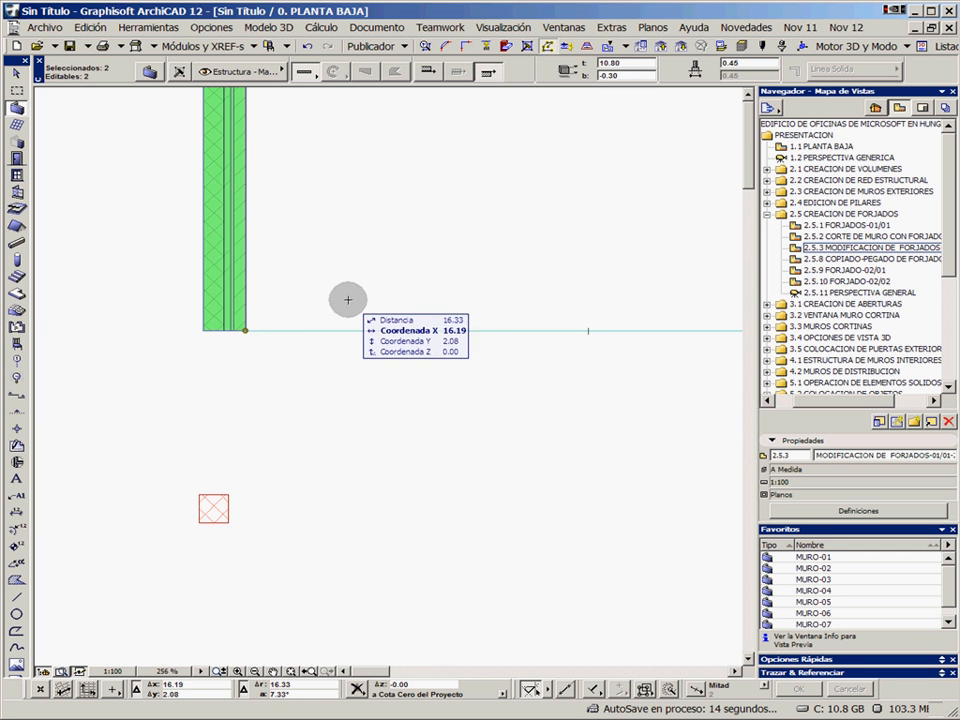
pyautogui.scroll(-5, 395, 291)
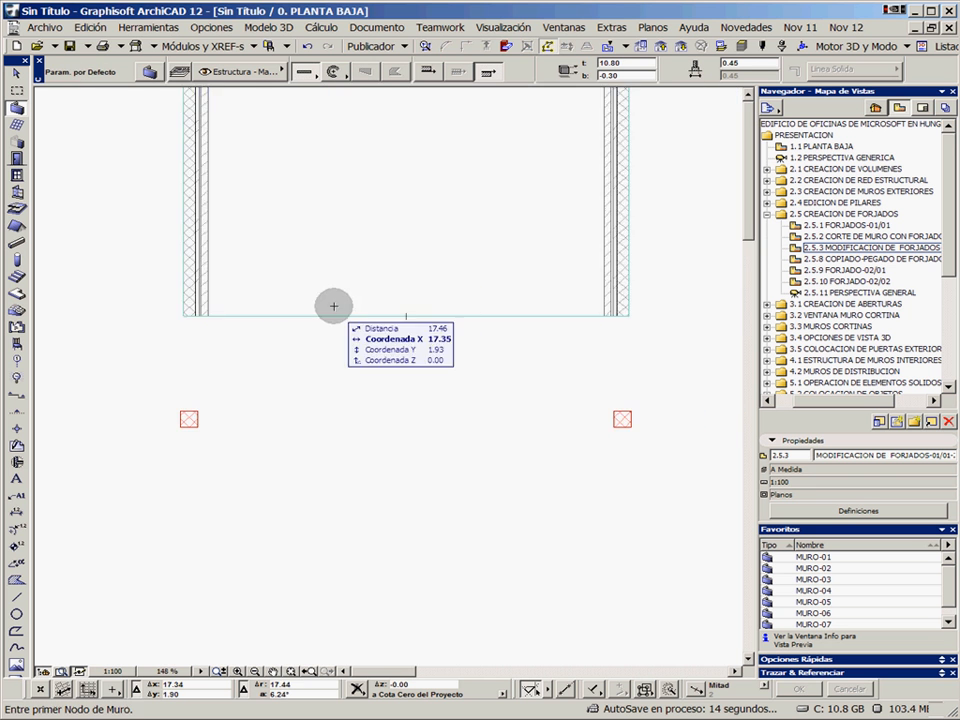
# Insert a new node on the slab's west edge at the south face of the lower short interior wall
pyautogui.moveTo(388, 355); pyautogui.dragTo(493, 340, button='middle')
pyautogui.moveTo(274, 409); pyautogui.dragTo(453, 319, button='middle')
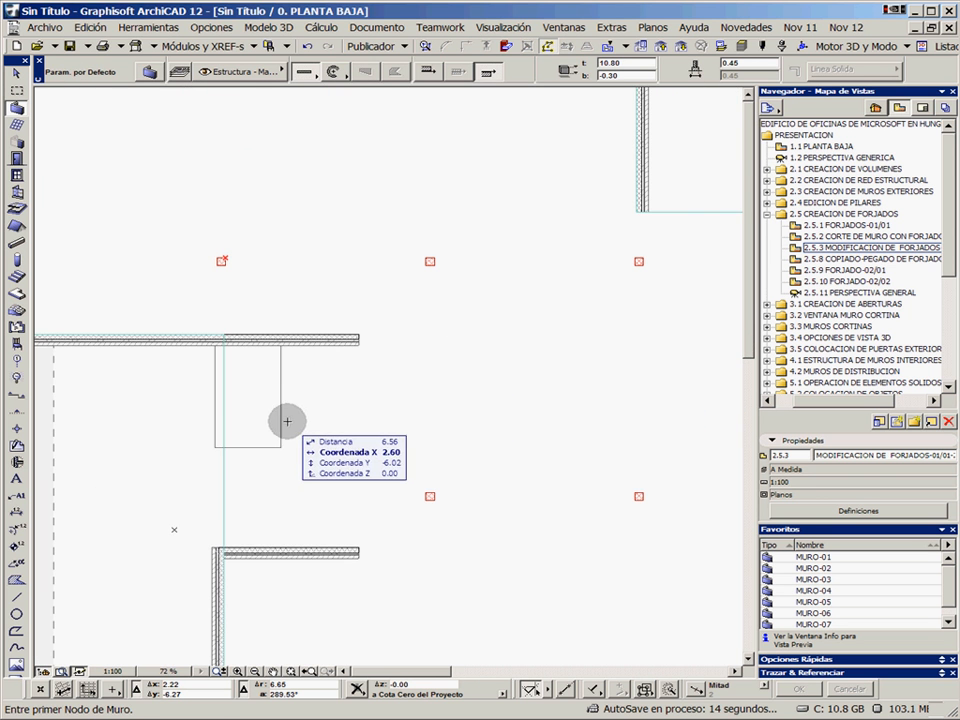
pyautogui.keyDown('shift'); pyautogui.click(223, 485); pyautogui.keyUp('shift')
pyautogui.scroll(2, 246, 508)
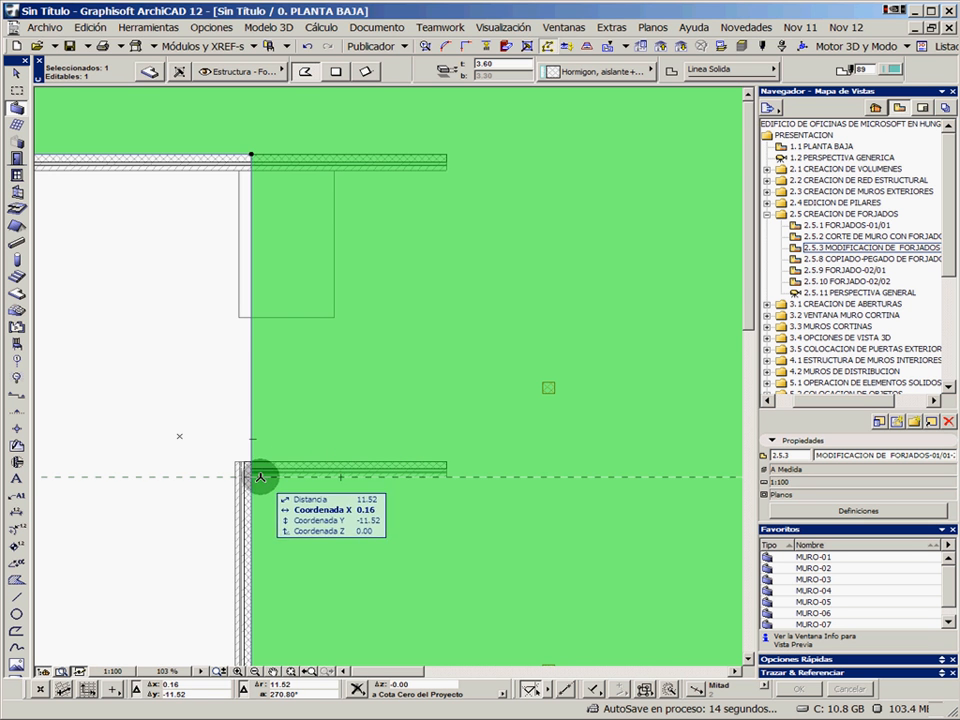
pyautogui.click(251, 444)
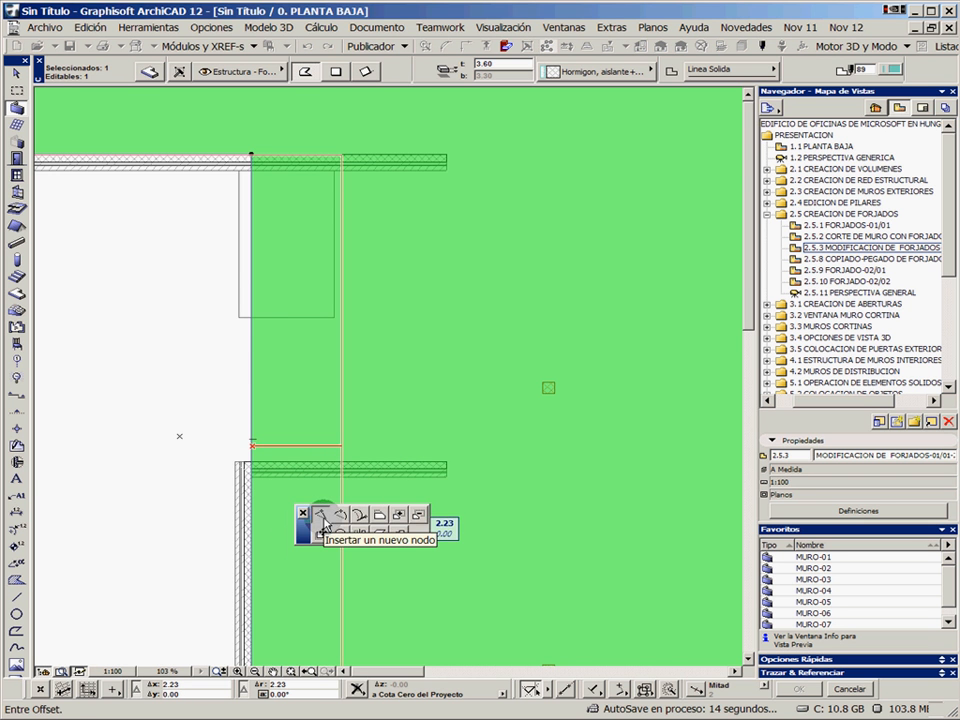
pyautogui.click(321, 516)
pyautogui.click(248, 418)
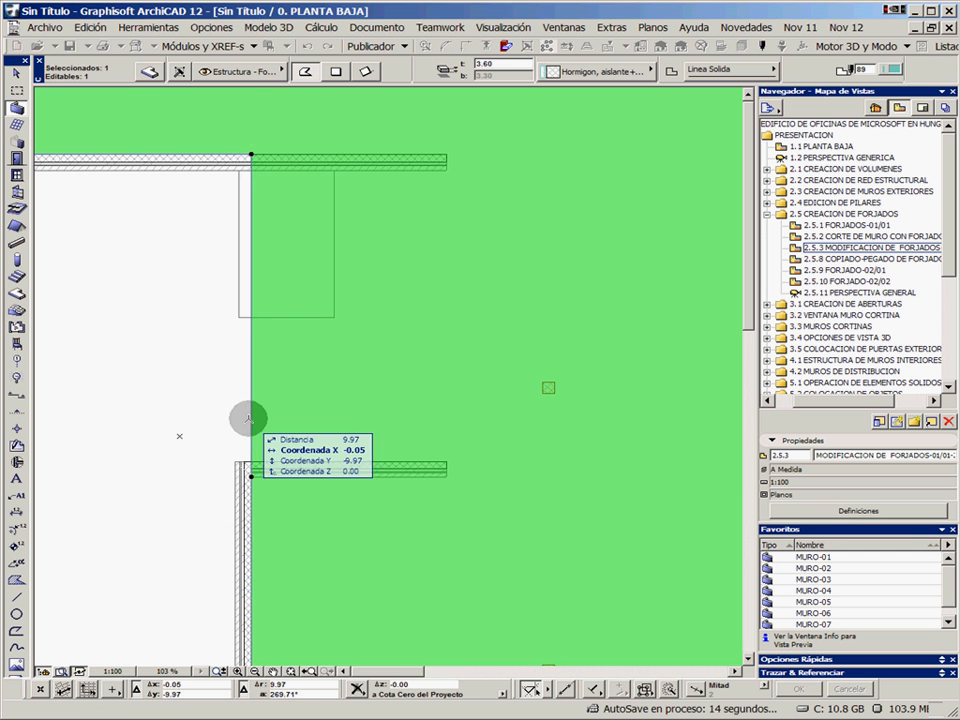
# Offset the slab's west edge between the two short interior walls about 4.85 m east to their ends, and deselect the slab
pyautogui.click(251, 409)
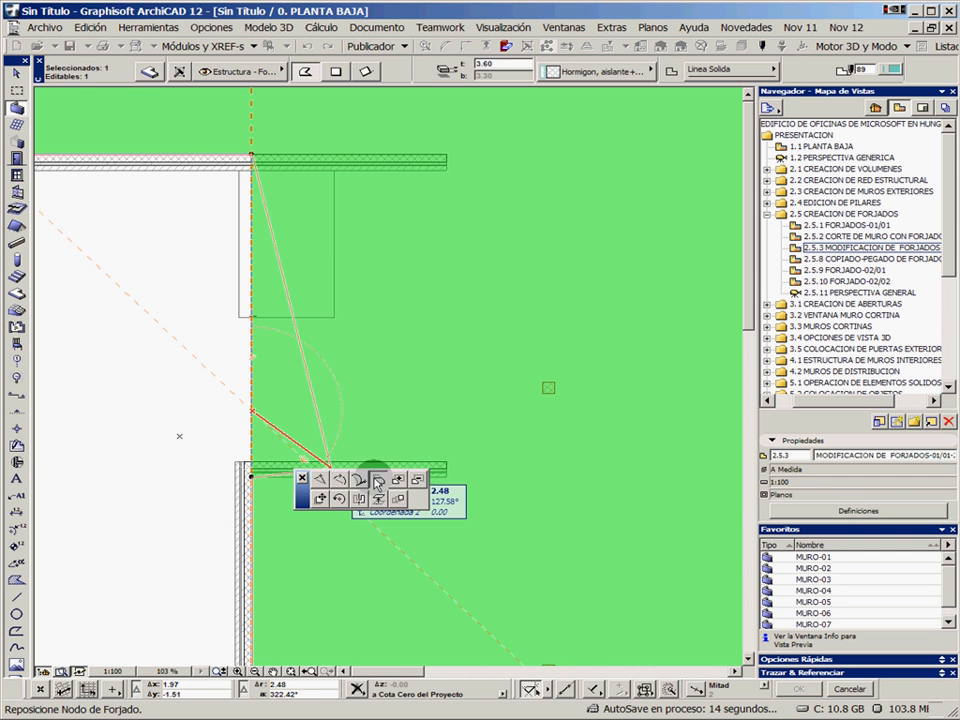
pyautogui.click(378, 484)
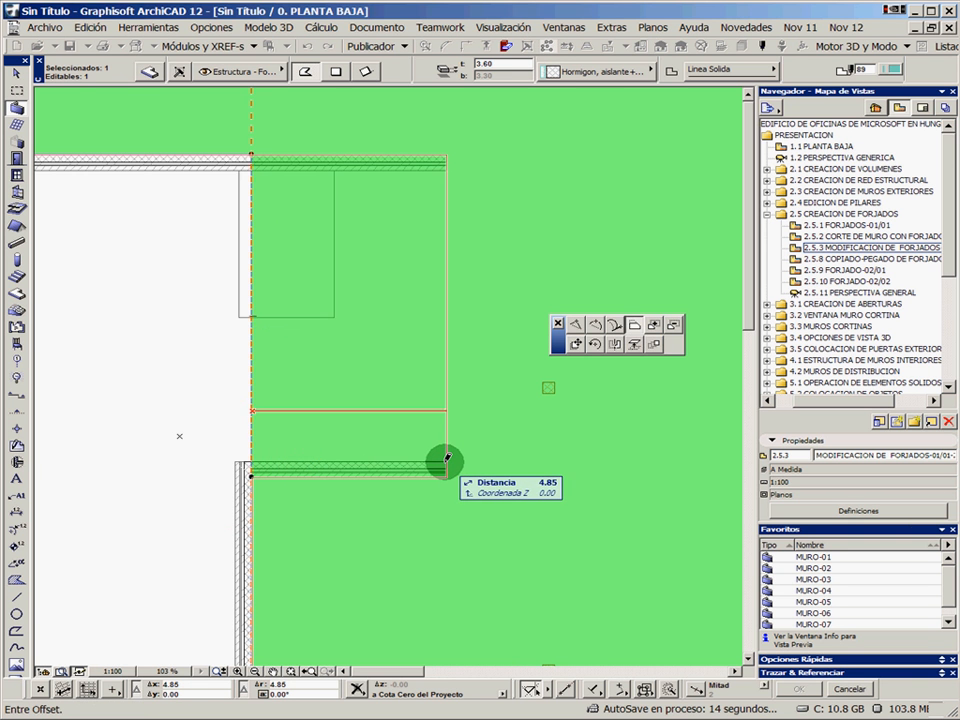
pyautogui.click(446, 460)
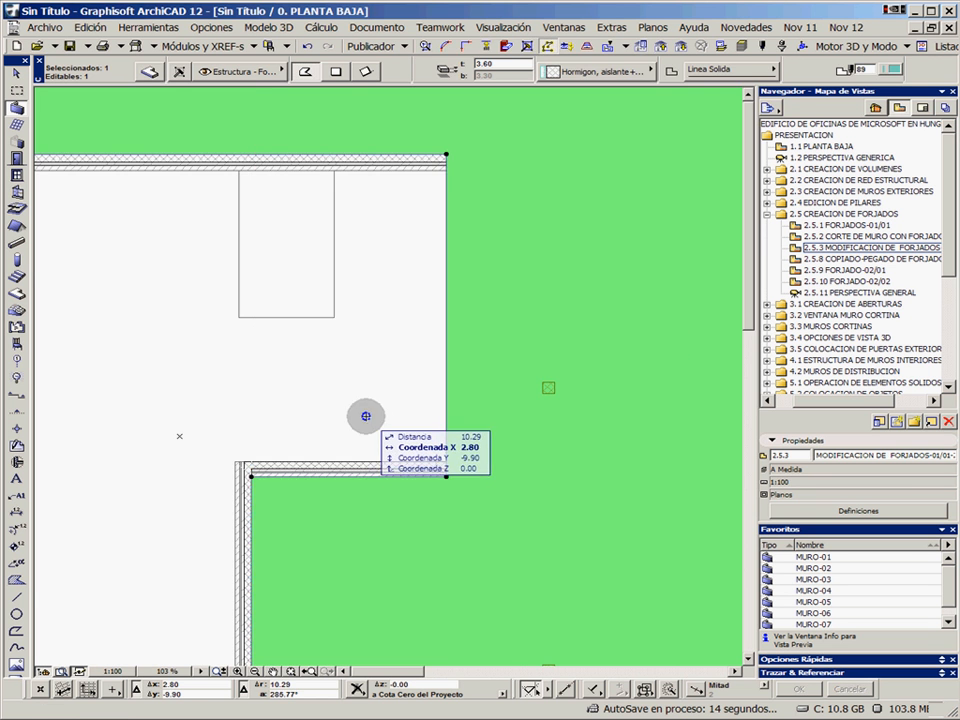
pyautogui.press('Escape')
pyautogui.scroll(-2, 422, 377)
pyautogui.moveTo(470, 360); pyautogui.dragTo(298, 358, button='middle')
pyautogui.moveTo(512, 255); pyautogui.dragTo(369, 304, button='middle')
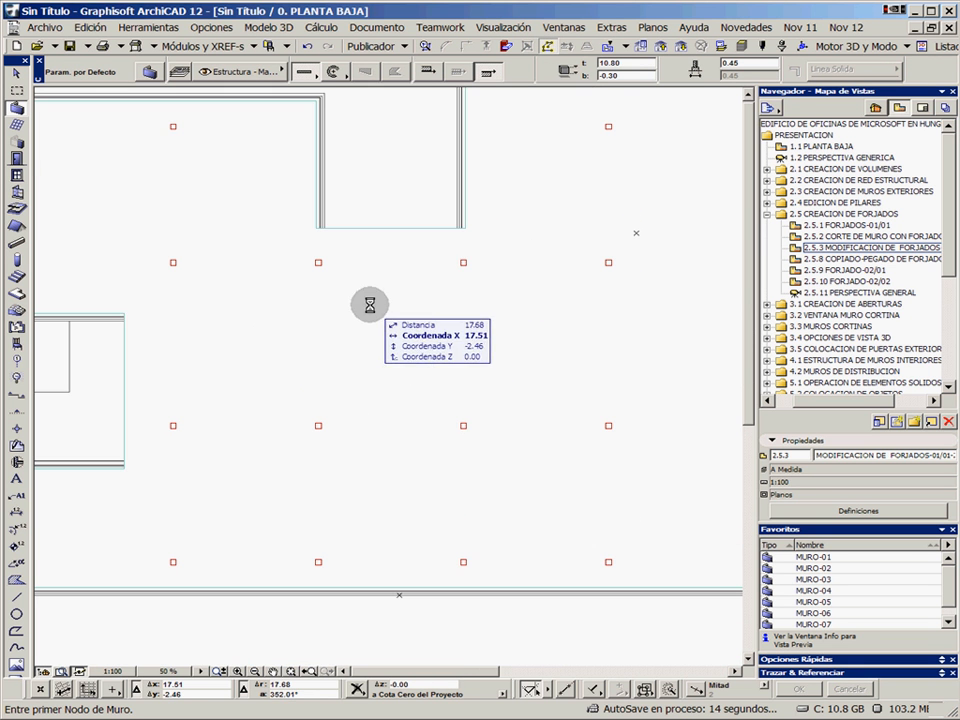
pyautogui.scroll(-3, 501, 306)
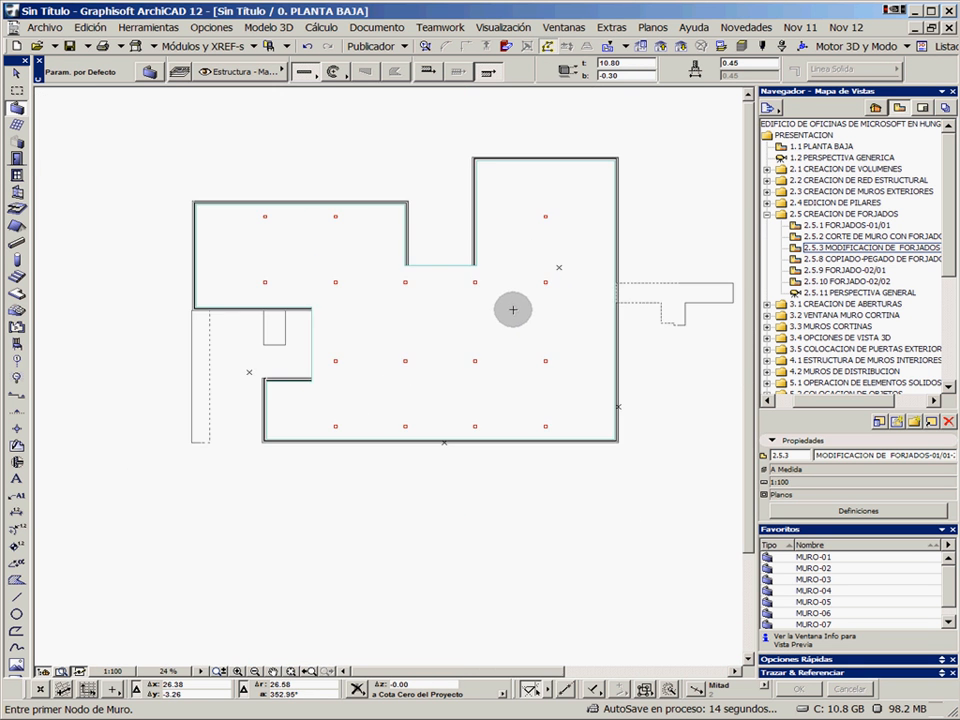
# Examine the floor plan around the notch, where the slab edge meets the ends of the flanking walls
pyautogui.moveTo(498, 272); pyautogui.dragTo(360, 315, button='middle')
pyautogui.scroll(-1, 360, 315)
pyautogui.scroll(4, 348, 315)
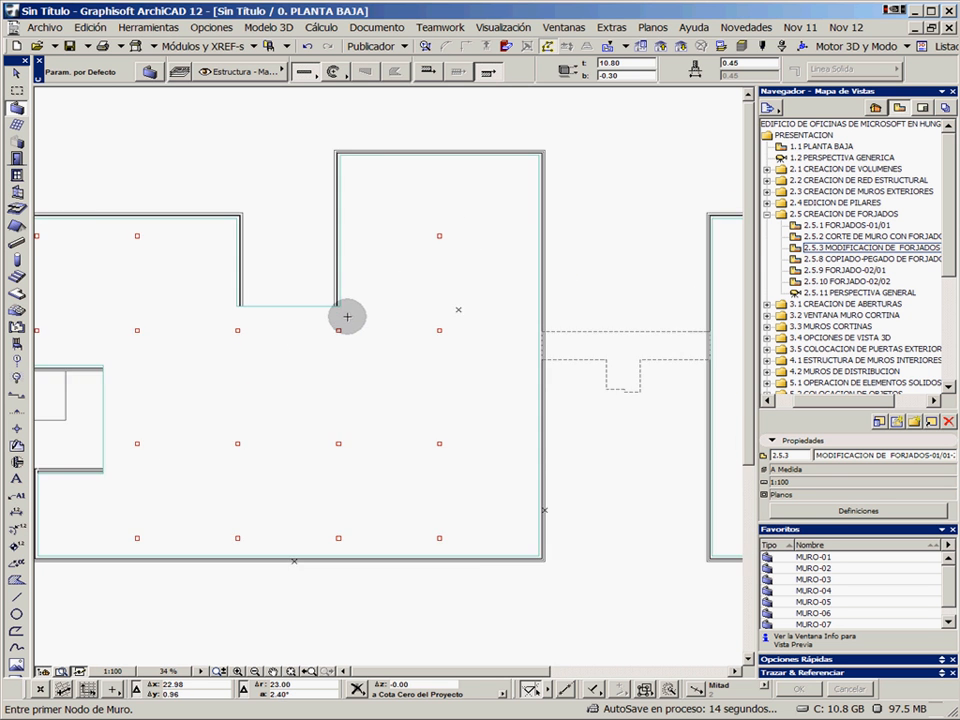
pyautogui.moveTo(253, 306); pyautogui.dragTo(375, 317, button='middle')
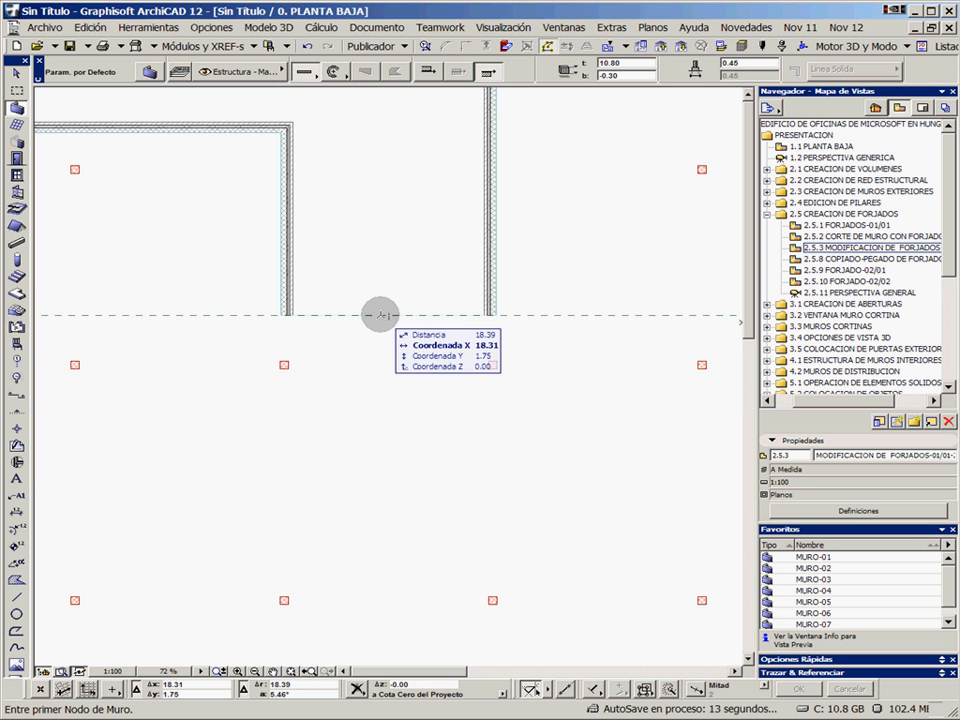
pyautogui.scroll(4, 380, 315)
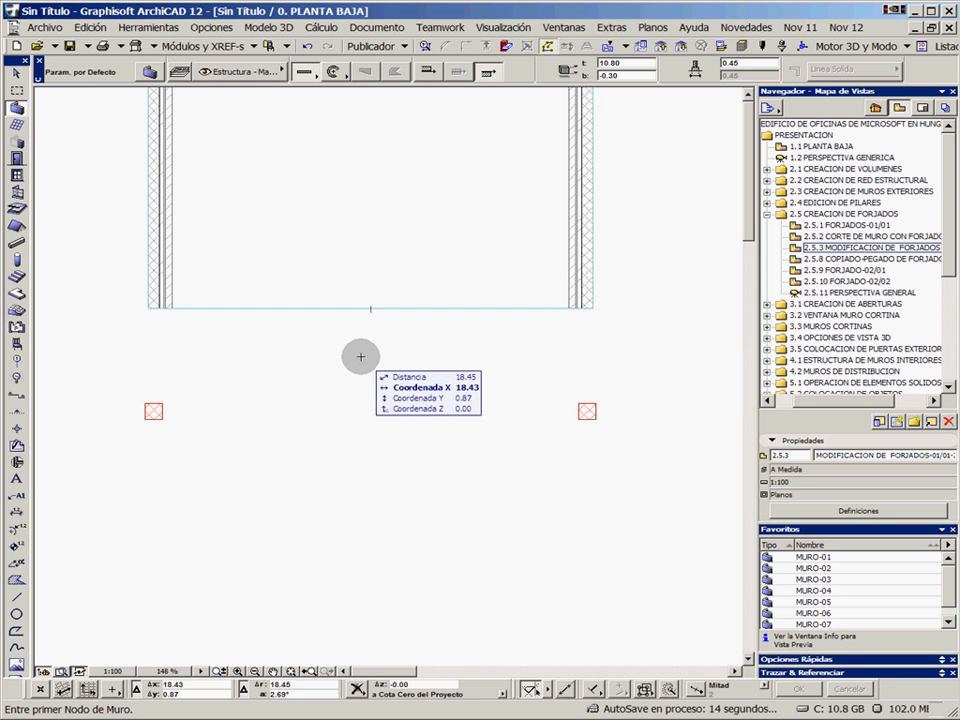
pyautogui.scroll(-8, 360, 356)
pyautogui.moveTo(403, 371); pyautogui.dragTo(362, 310, button='middle')
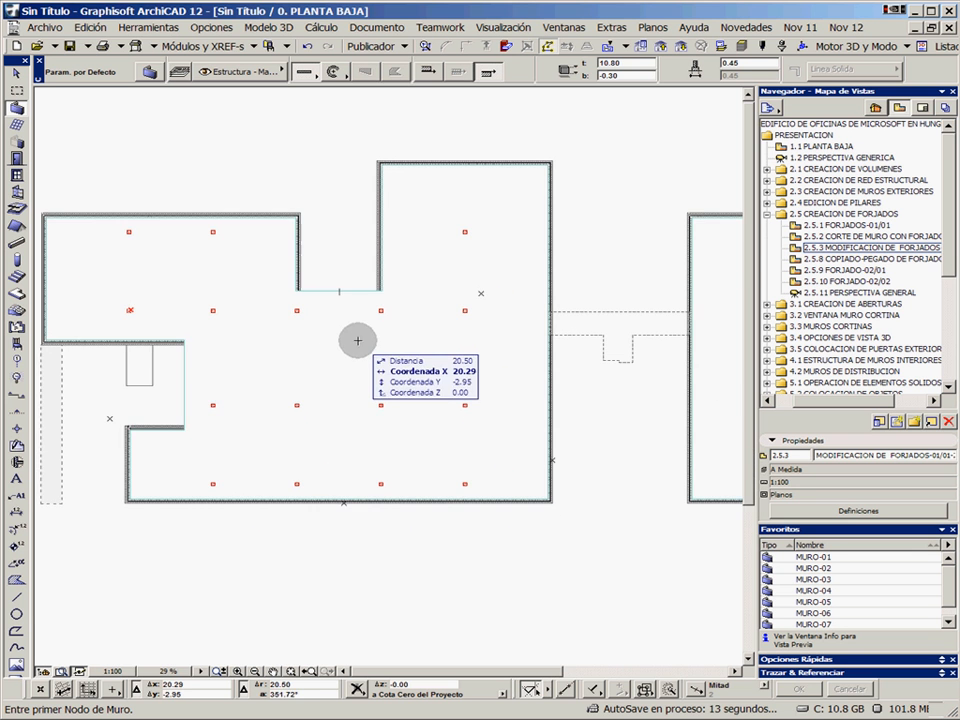
# In the 2.5.8 COPIADO-PEGADO DE FORJADOS view, select the slabs of both buildings and copy them
pyautogui.doubleClick(822, 259)
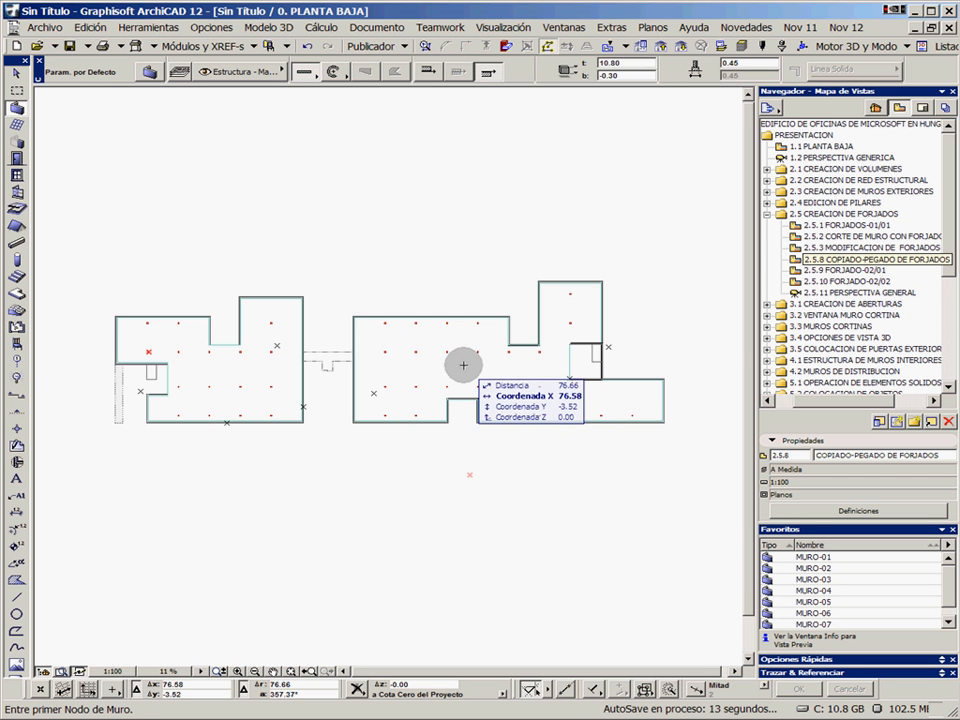
pyautogui.keyDown('shift'); pyautogui.click(457, 366); pyautogui.keyUp('shift')
pyautogui.scroll(1, 423, 329)
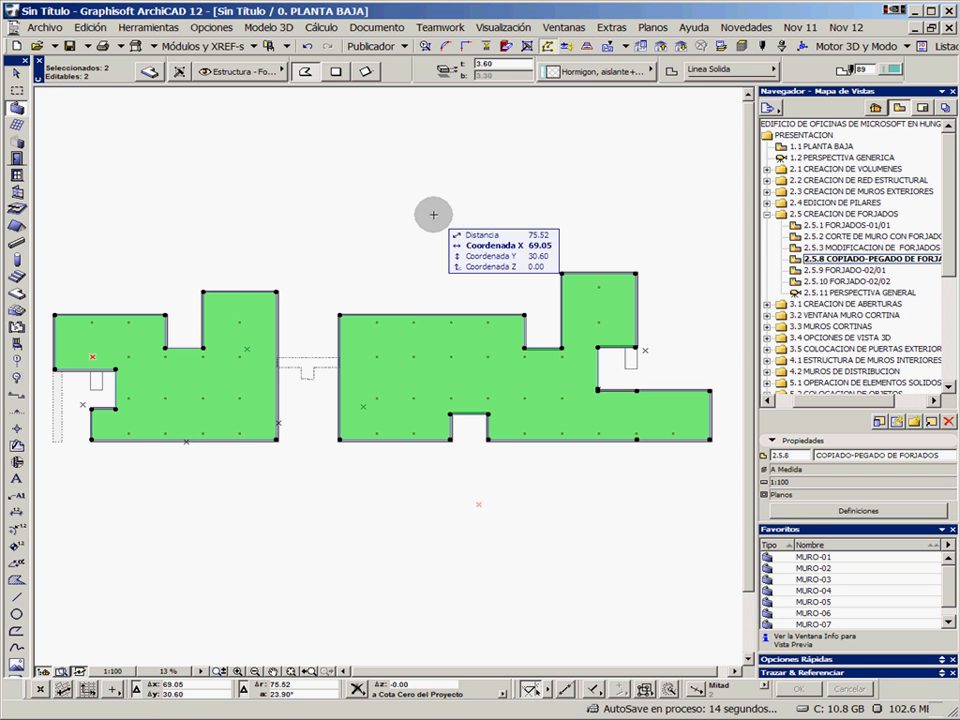
pyautogui.click(93, 28)
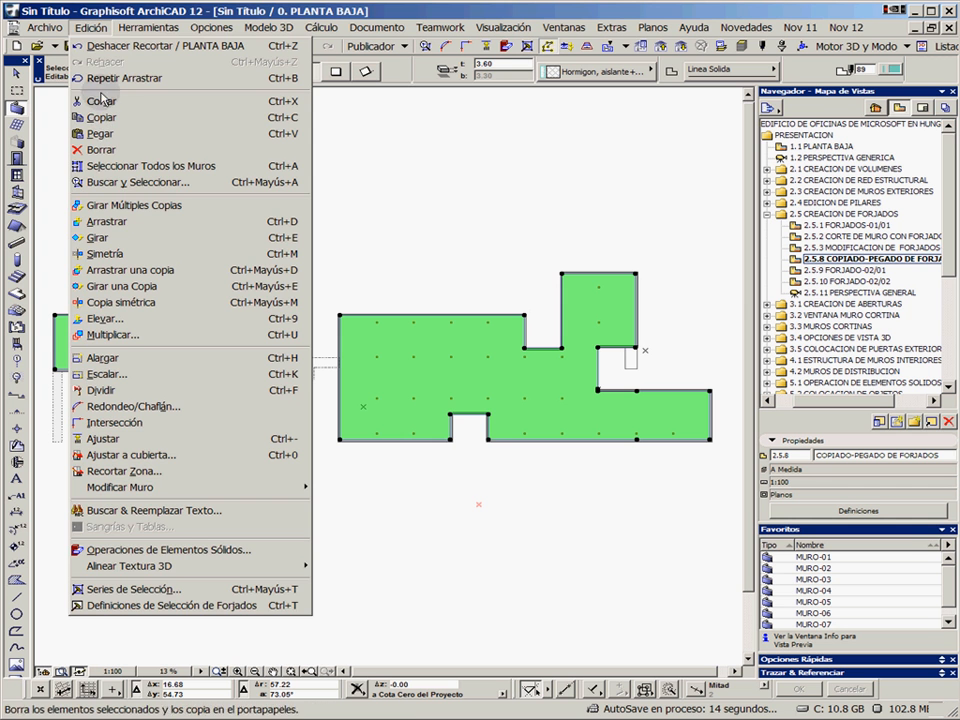
pyautogui.click(90, 27)
pyautogui.click(96, 29)
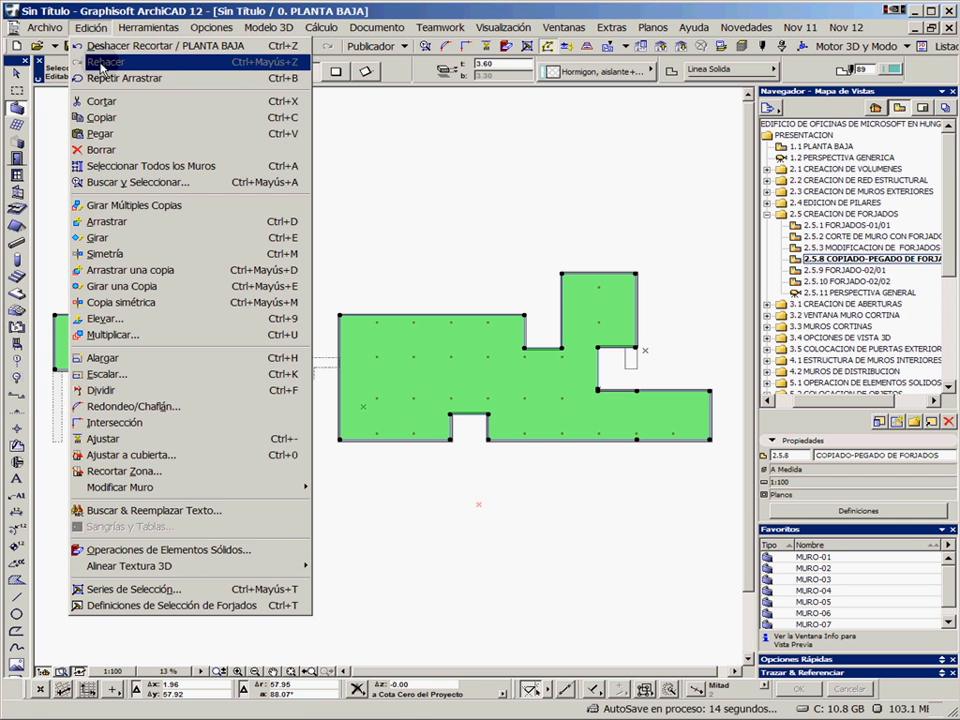
pyautogui.click(268, 118)
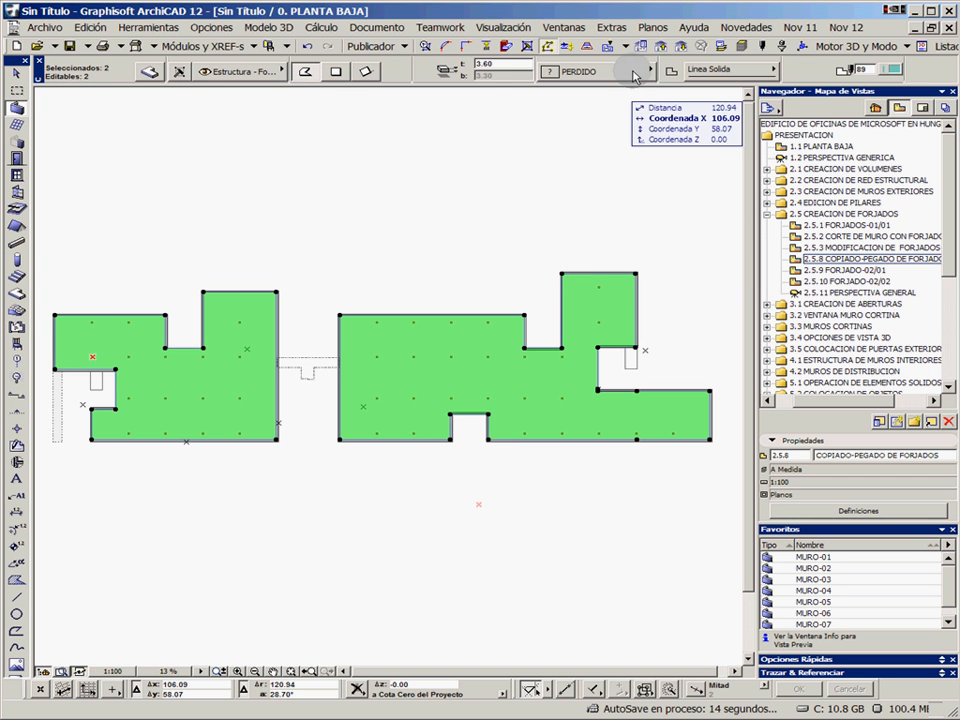
# Go to the 2. PLANTA SEGUNDA story and paste the copied slabs in their original position
pyautogui.click(663, 52)
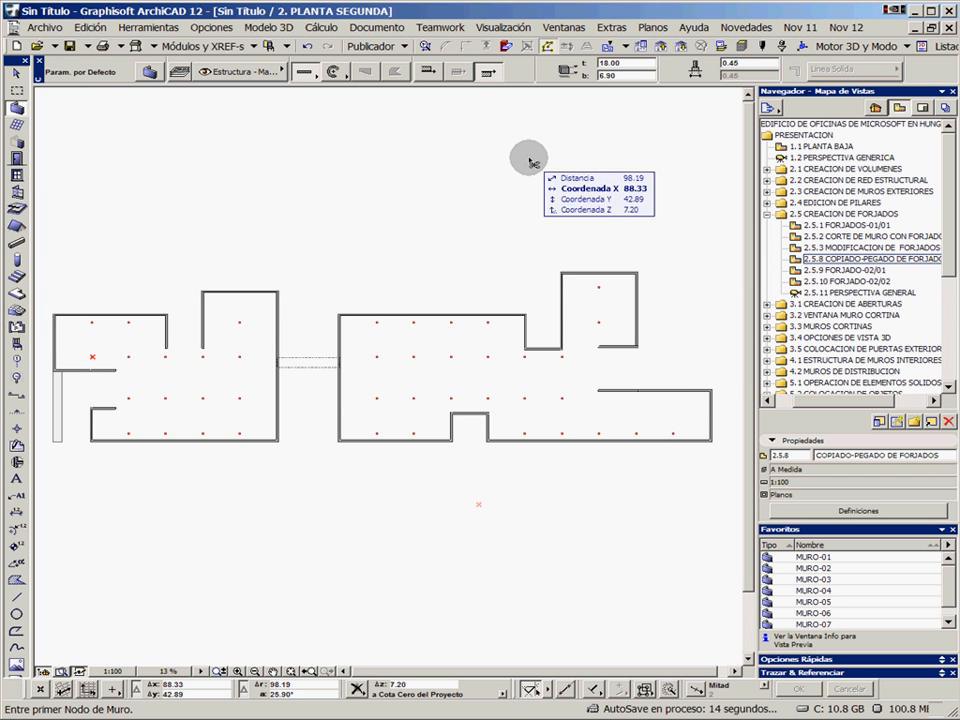
pyautogui.hotkey('ctrl', 'v')
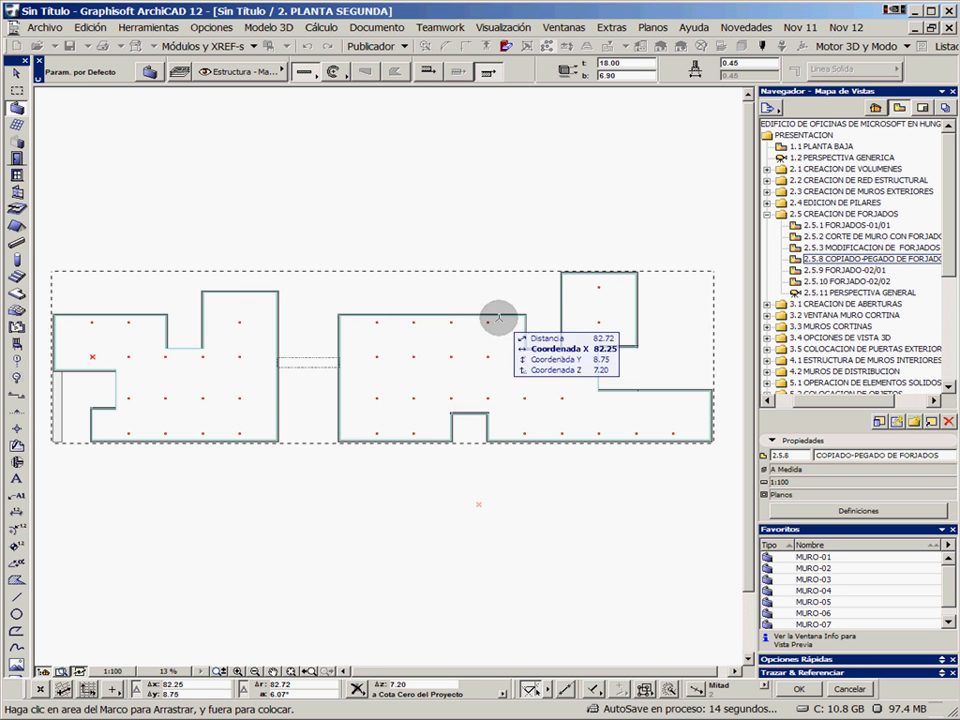
pyautogui.click(453, 211)
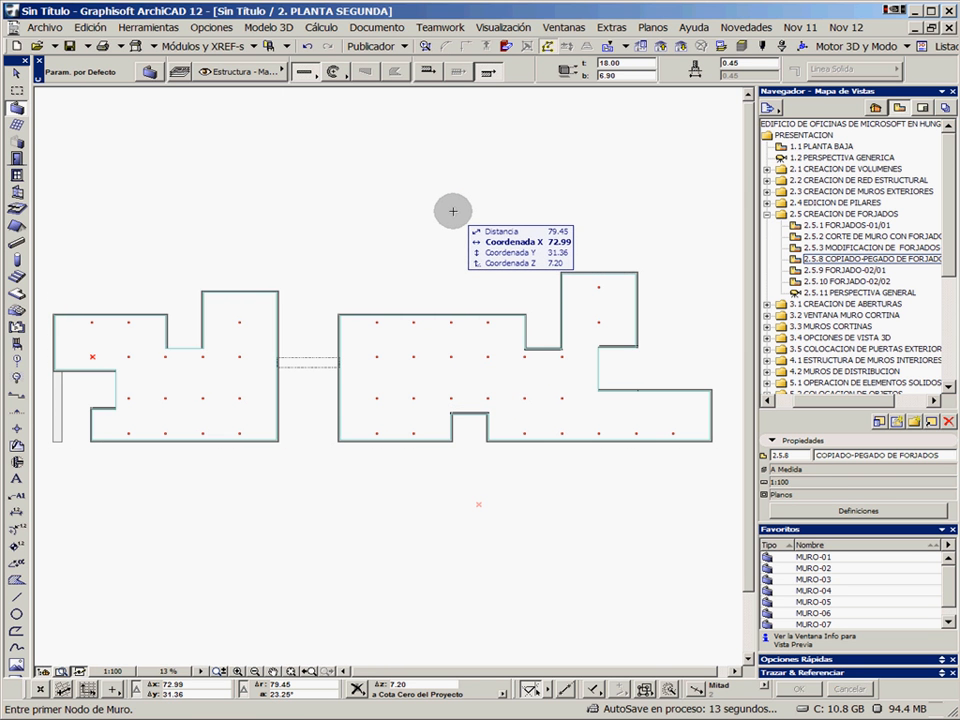
# In the 2.5.9 FORJADO-02/01 view, create a slab with the FORJADO-02 favorite from the existing stepped outline, then deselect it
pyautogui.doubleClick(820, 271)
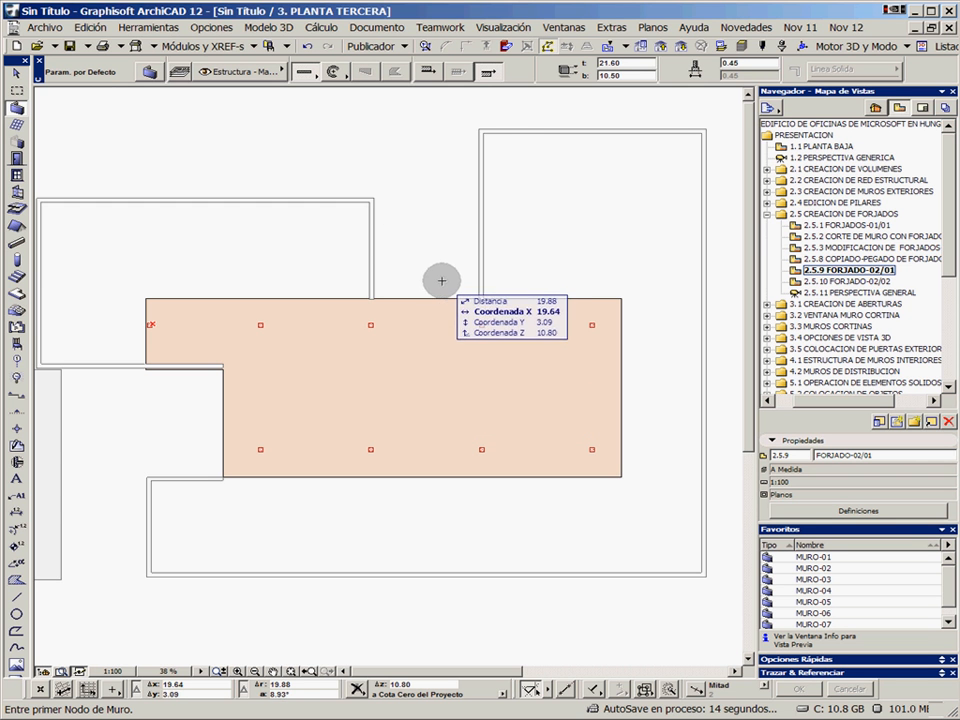
pyautogui.click(17, 295)
pyautogui.click(826, 580)
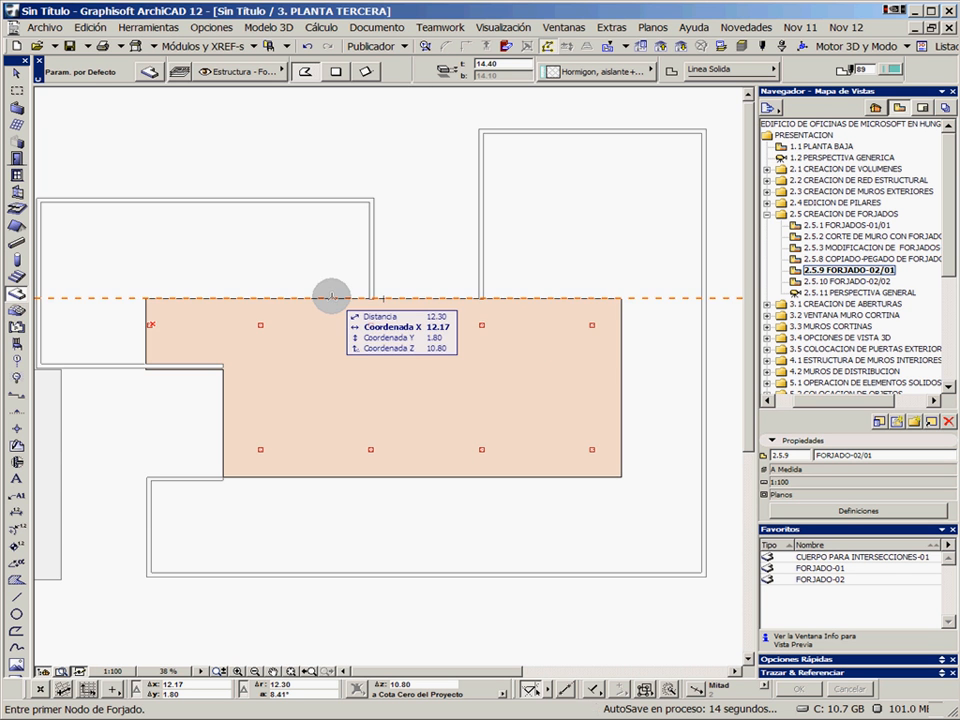
pyautogui.press('space')
pyautogui.click(331, 296)
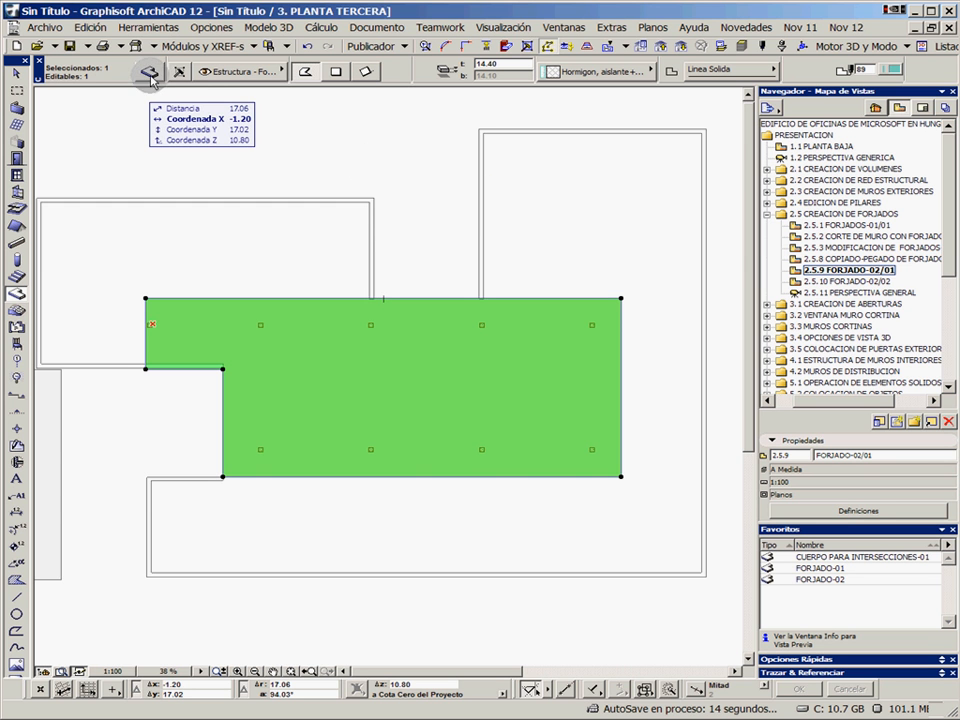
pyautogui.click(394, 165)
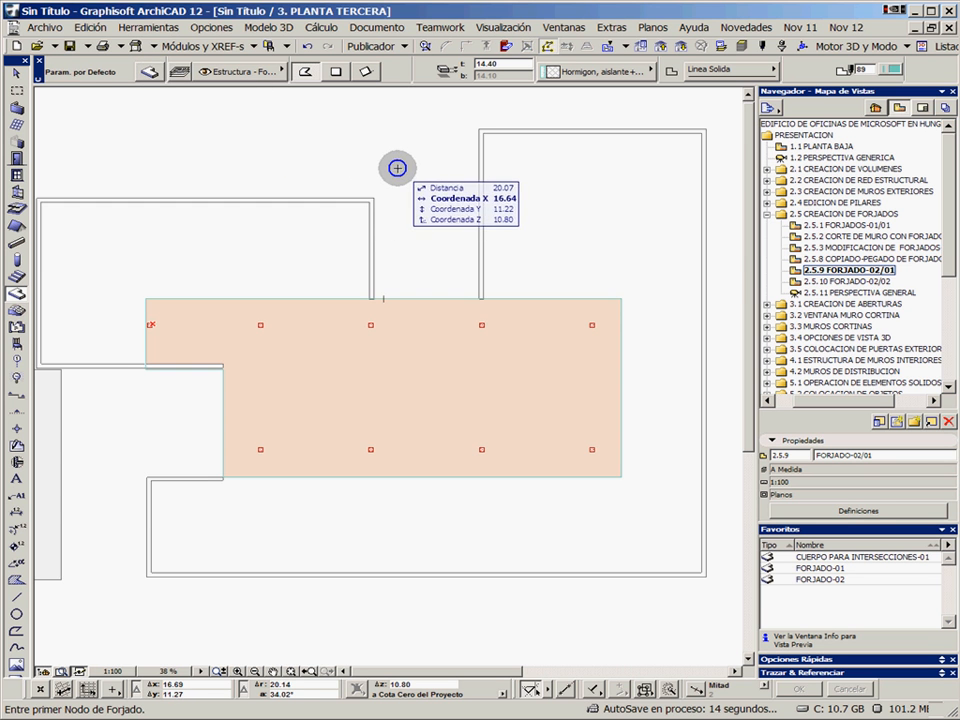
# In the 2.5.10 FORJADO-02/02 view, create the second building's FORJADO-02 slab from its existing outline
pyautogui.doubleClick(843, 282)
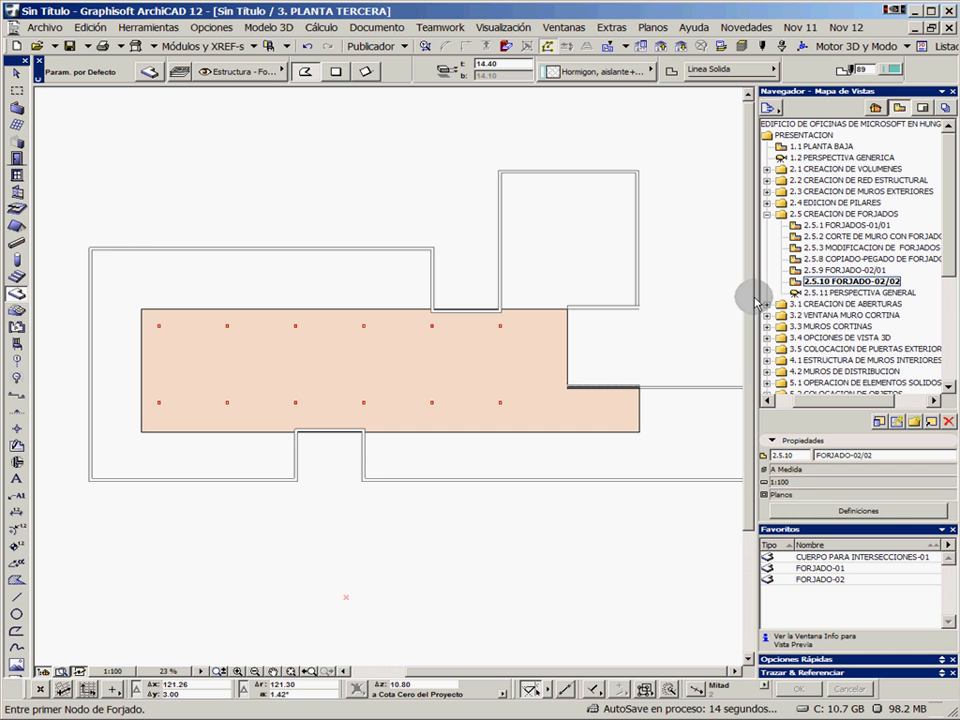
pyautogui.keyDown('shift'); pyautogui.click(371, 312); pyautogui.keyUp('shift')
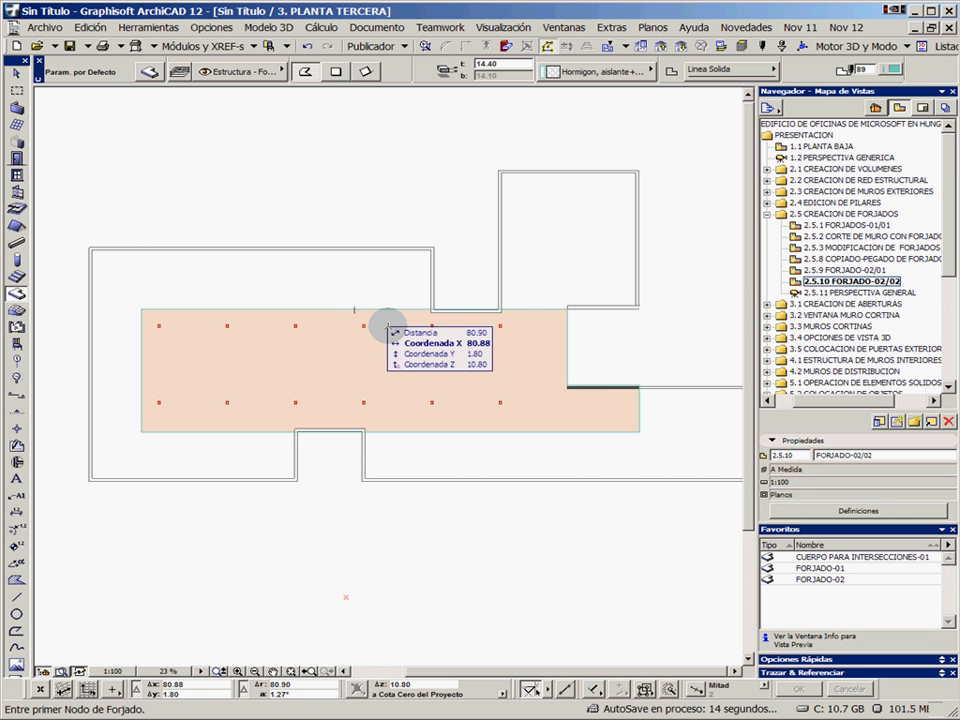
pyautogui.click(422, 180)
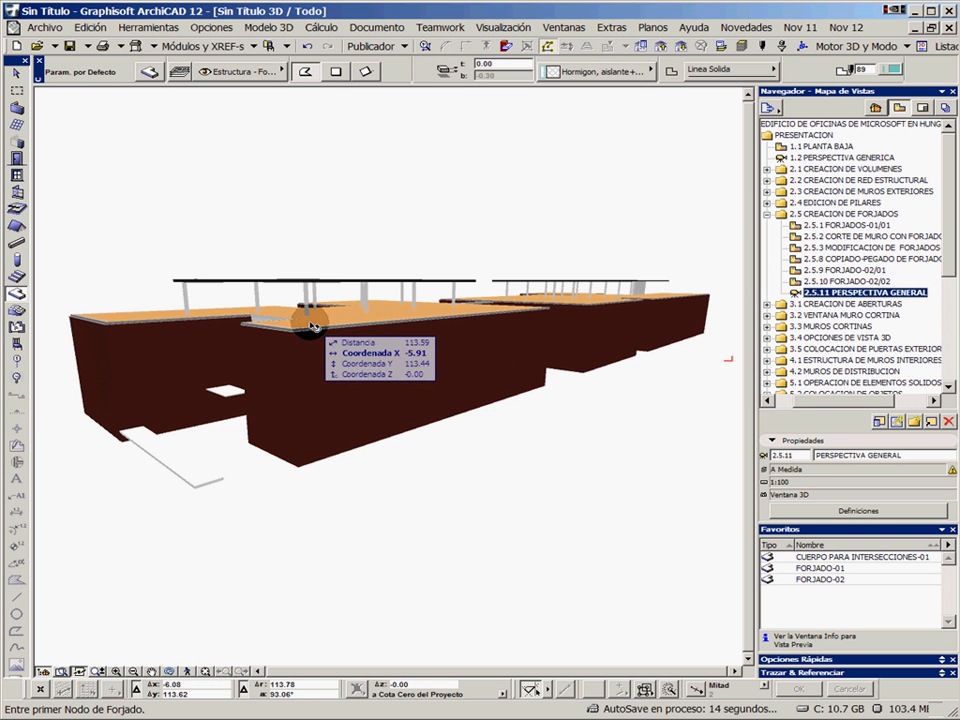
# Inspect the model in the 2.5.11 PERSPECTIVA GENERAL view from several angles, highlighting the near building's floor slabs through its open notch
pyautogui.keyDown('shift'); pyautogui.moveTo(283, 322); pyautogui.dragTo(301, 406, button='middle'); pyautogui.keyUp('shift')
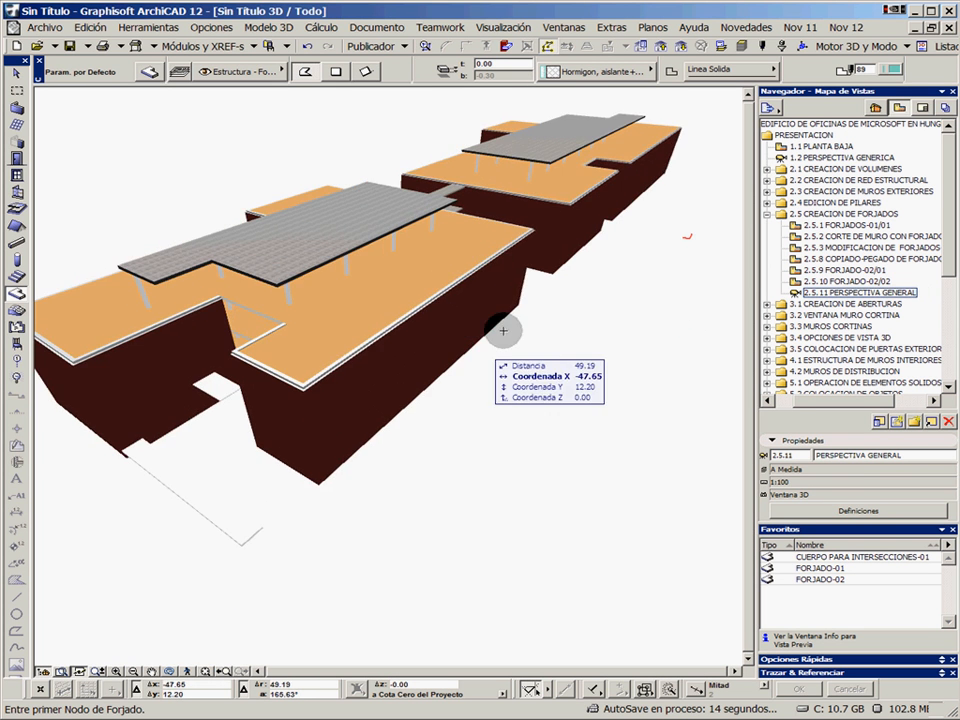
pyautogui.click(218, 500)
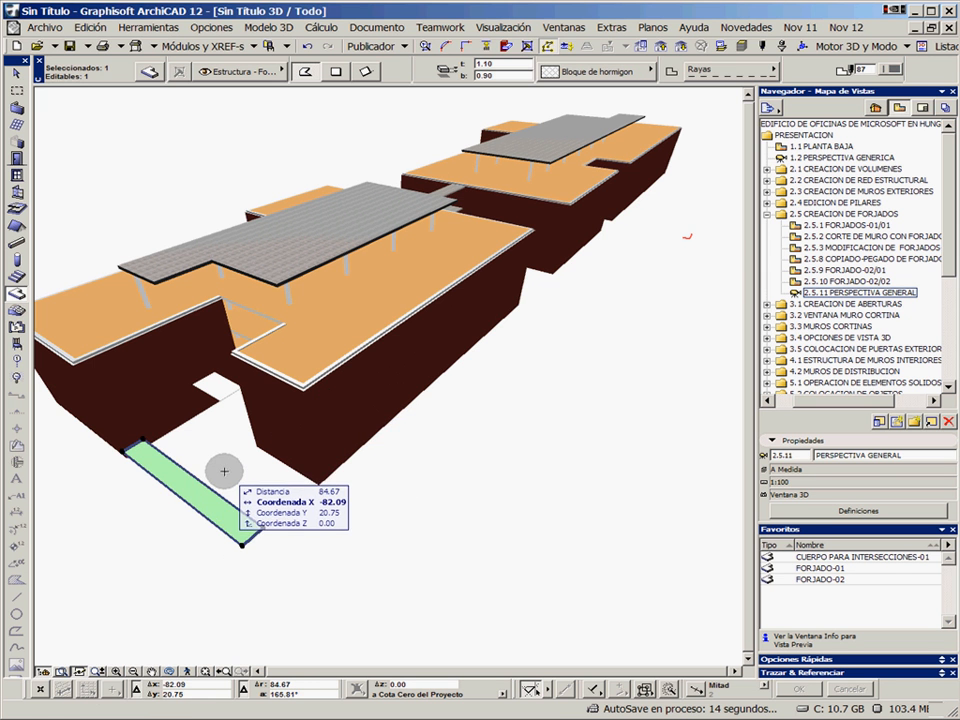
pyautogui.press('Escape')
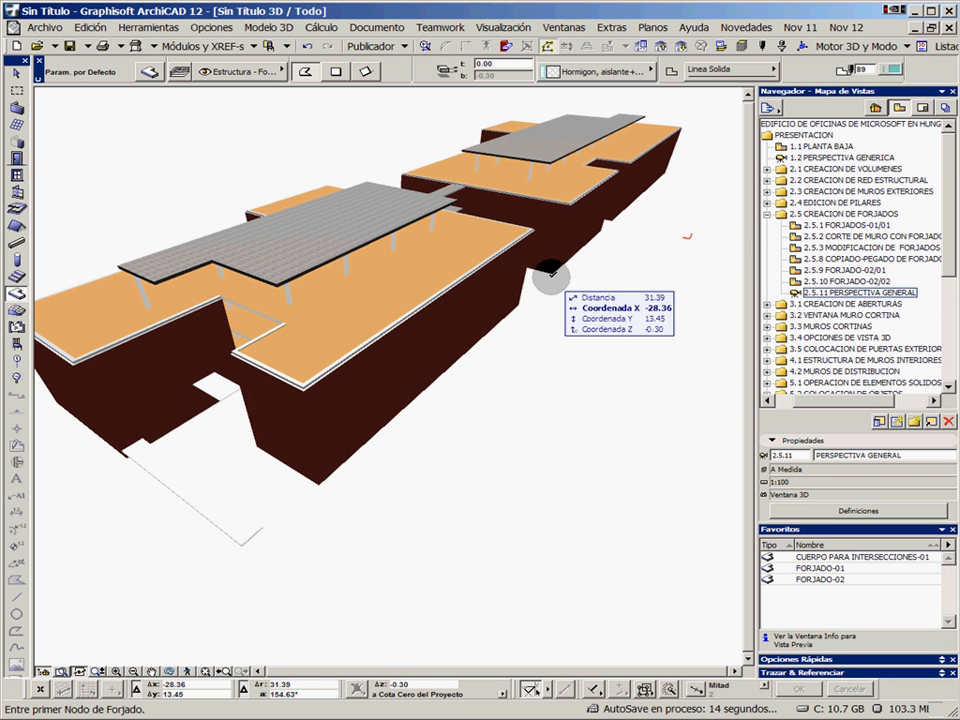
pyautogui.keyDown('shift'); pyautogui.moveTo(491, 300); pyautogui.dragTo(450, 279, button='middle'); pyautogui.keyUp('shift')
pyautogui.moveTo(636, 246); pyautogui.dragTo(435, 386, button='middle')
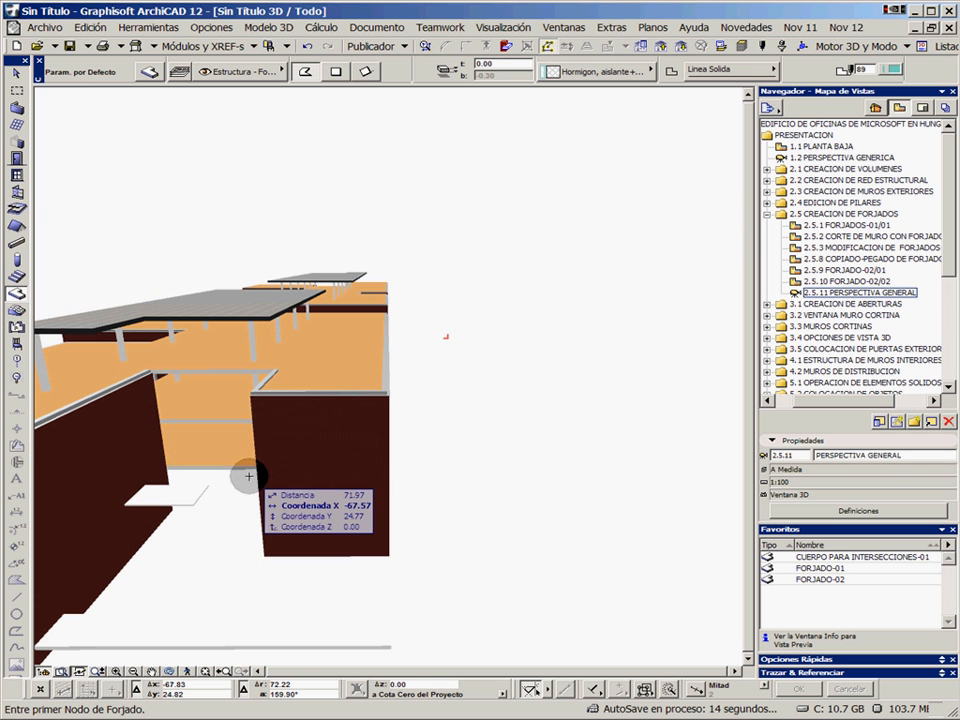
pyautogui.keyDown('shift'); pyautogui.click(316, 482); pyautogui.keyUp('shift')
pyautogui.press('Escape')
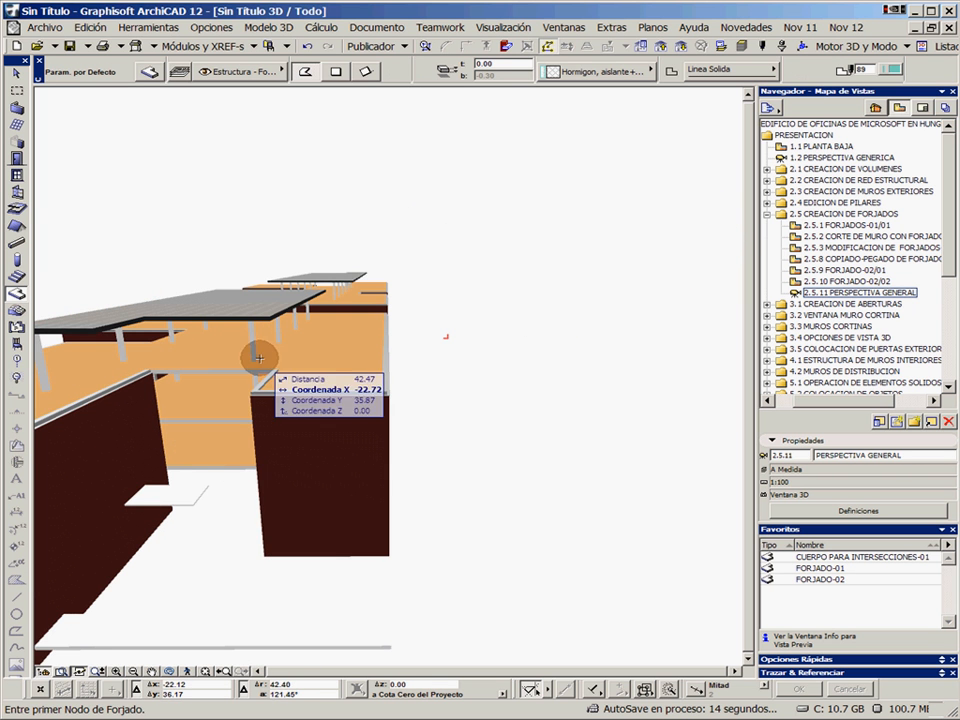
pyautogui.keyDown('shift'); pyautogui.click(255, 341); pyautogui.keyUp('shift')
pyautogui.keyDown('shift'); pyautogui.click(203, 398); pyautogui.keyUp('shift')
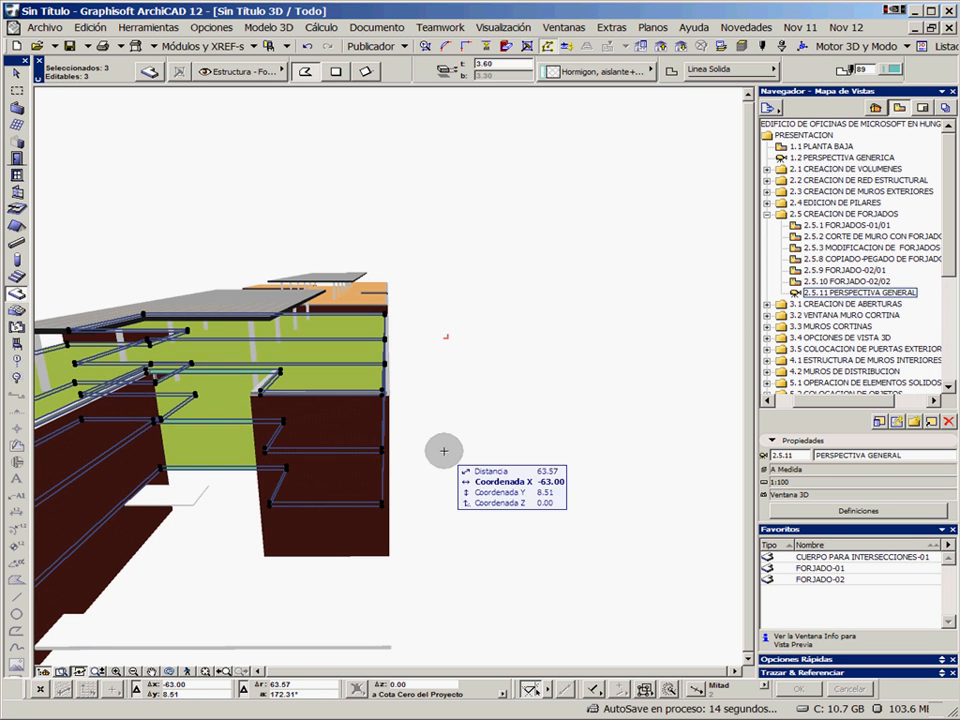
pyautogui.press('Escape')
# Orbit back to an overall view and check the raised roof slabs of both buildings
pyautogui.keyDown('shift'); pyautogui.moveTo(450, 416); pyautogui.dragTo(495, 360, button='middle'); pyautogui.keyUp('shift')
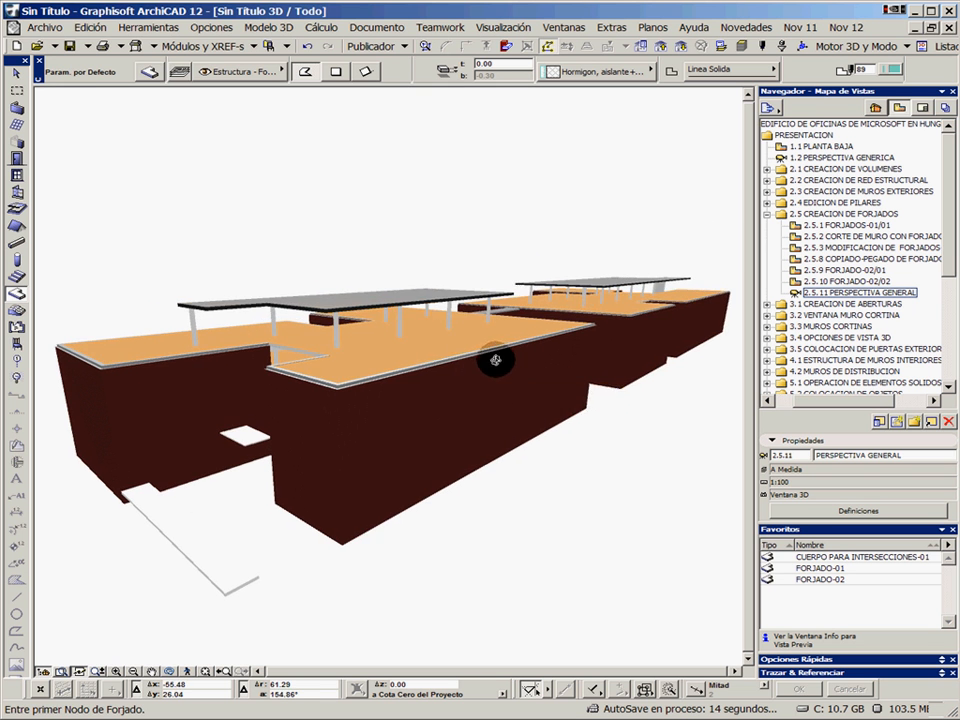
pyautogui.click(381, 305)
pyautogui.keyDown('shift'); pyautogui.click(612, 287); pyautogui.keyUp('shift')
pyautogui.press('Escape')
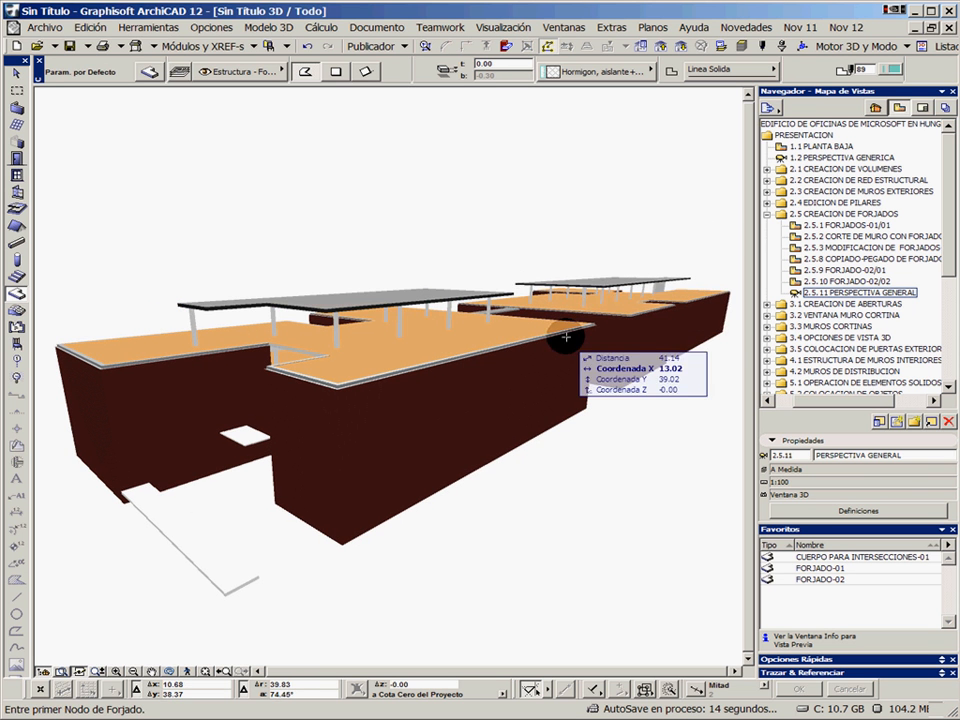
# Collapse the 2.5 CREACION DE FORJADOS folder and open the 3.1.1 VANO-01 view from 3.1 CREACION DE ABERTURAS
pyautogui.click(766, 304)
pyautogui.click(766, 214)
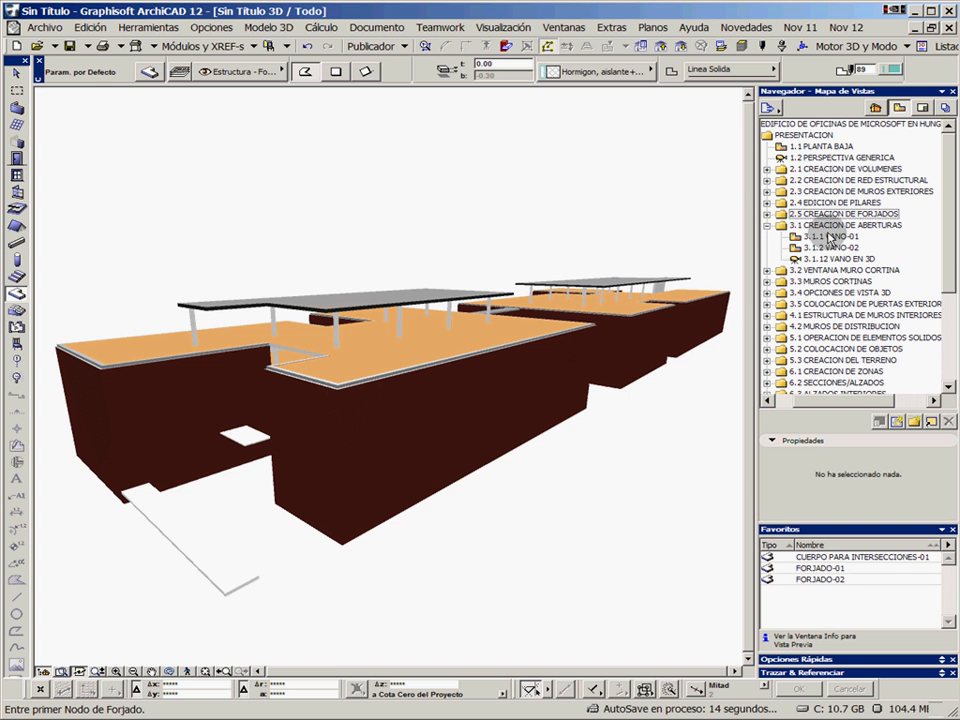
pyautogui.doubleClick(826, 237)
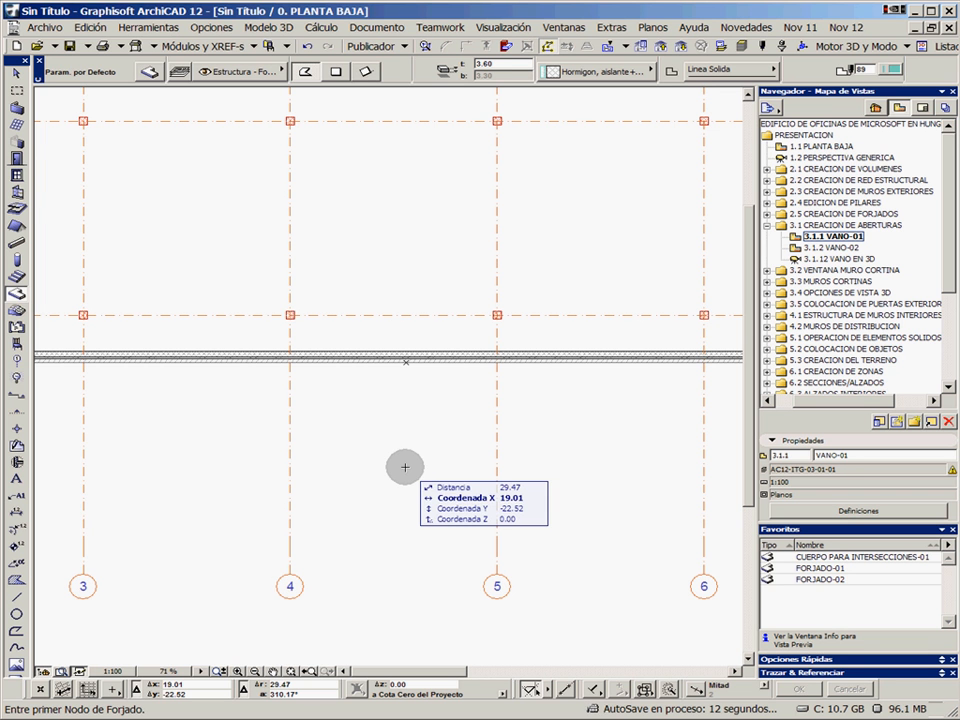
# Review the default parameters of the door, window, corner window and skylight tools
pyautogui.click(16, 157)
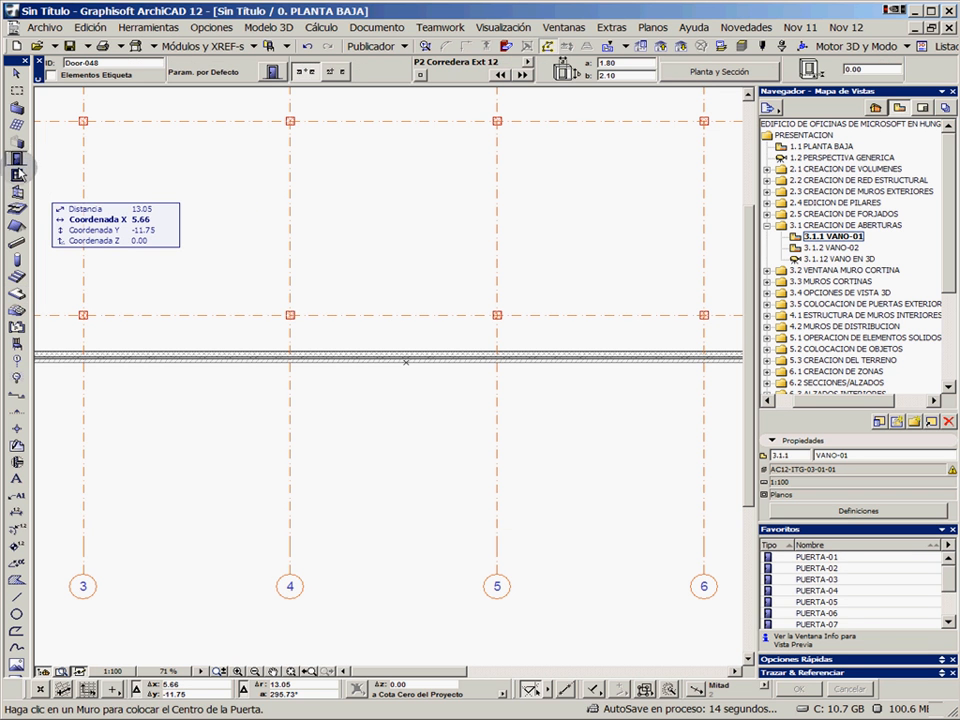
pyautogui.click(17, 173)
pyautogui.click(17, 191)
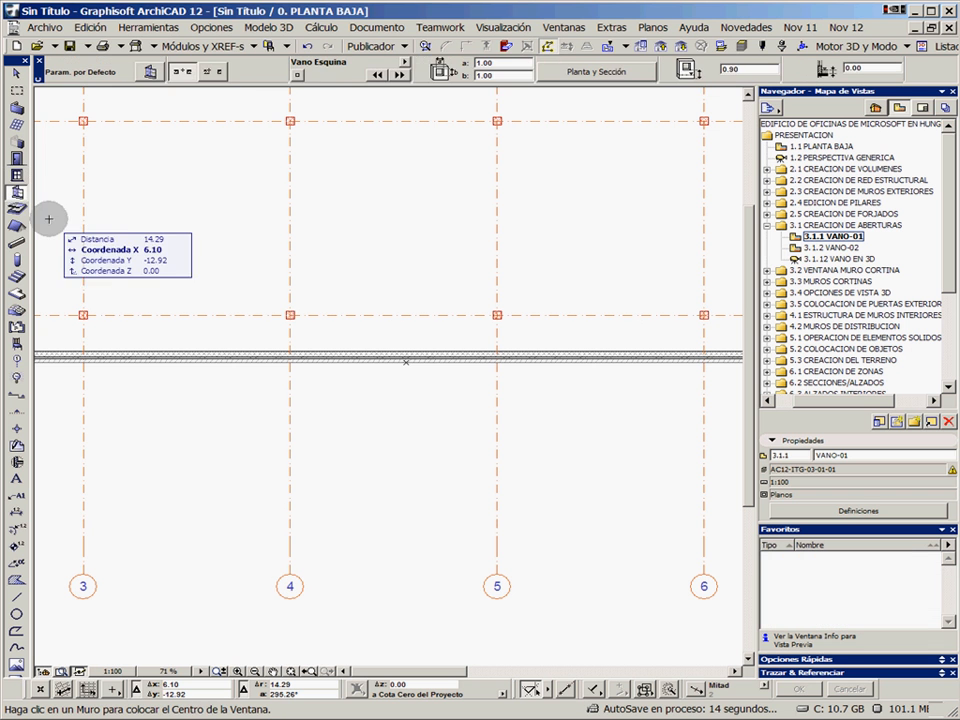
pyautogui.click(17, 209)
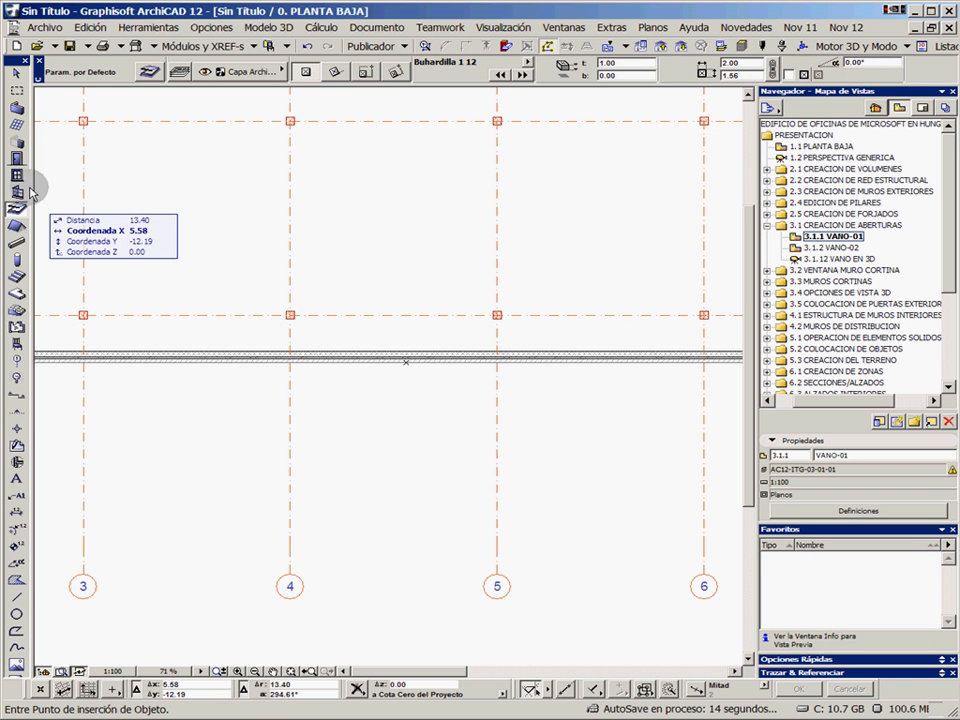
pyautogui.click(17, 158)
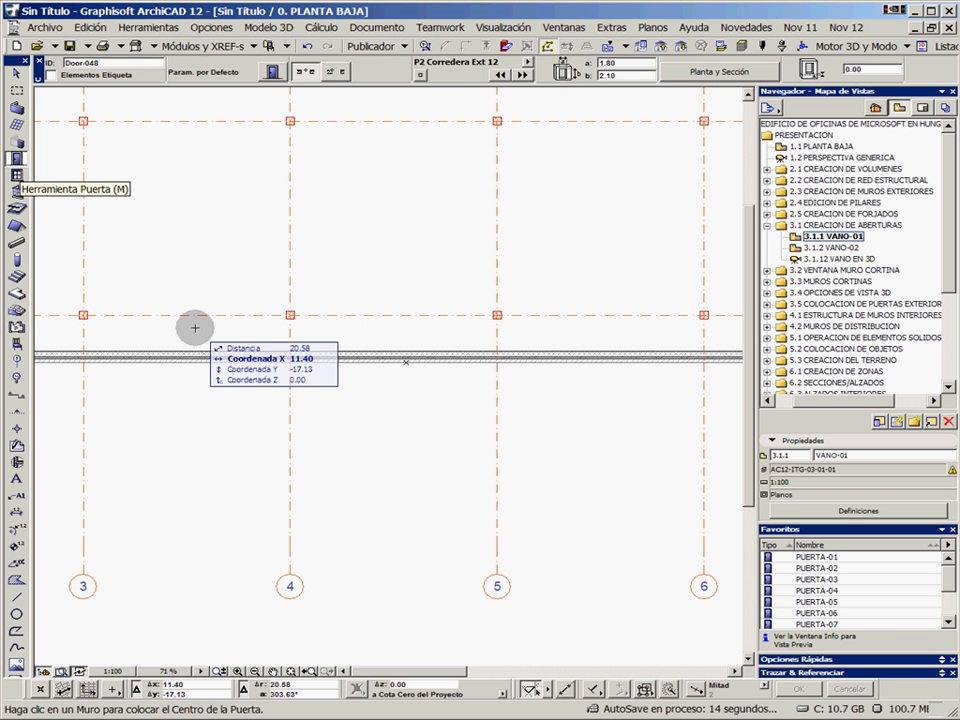
# Open the default settings of the Window tool with the library browser shown
pyautogui.click(18, 175)
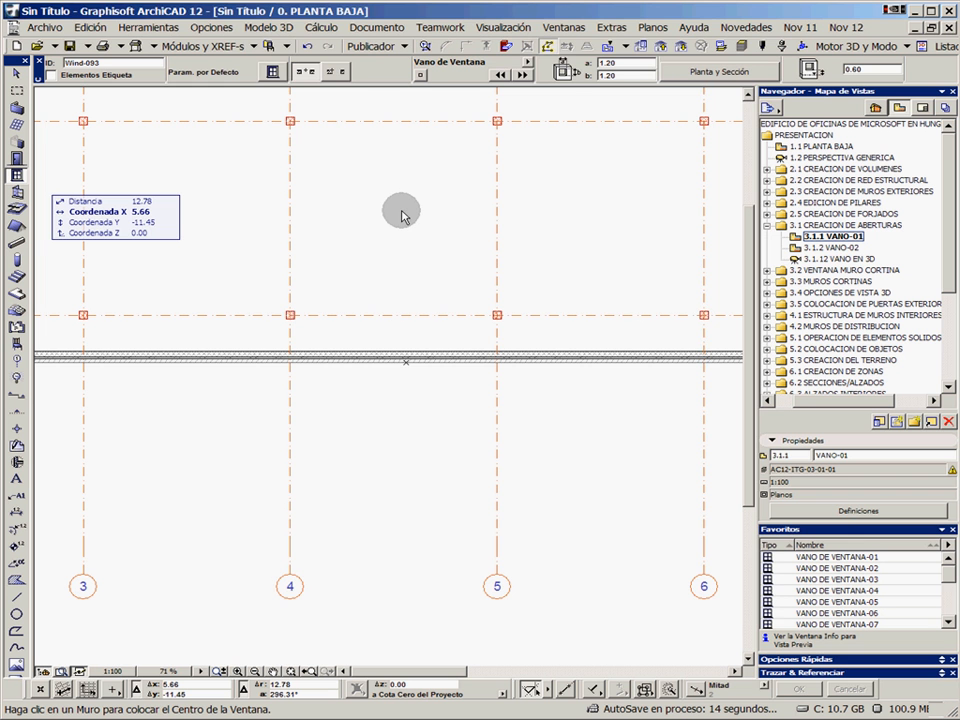
pyautogui.hotkey('ctrl', 't')
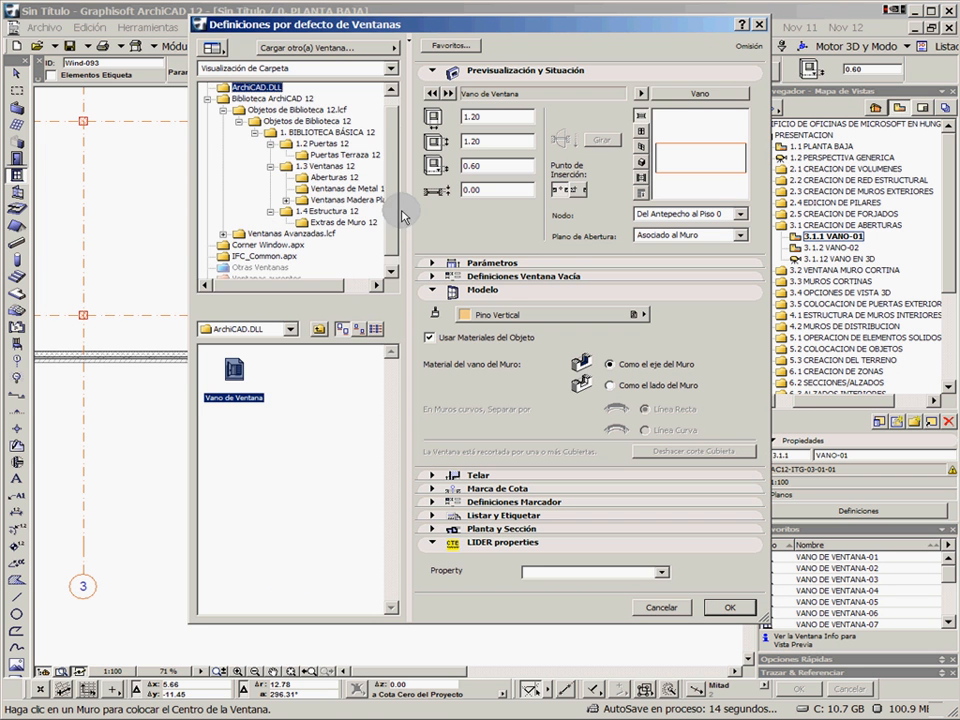
pyautogui.click(212, 47)
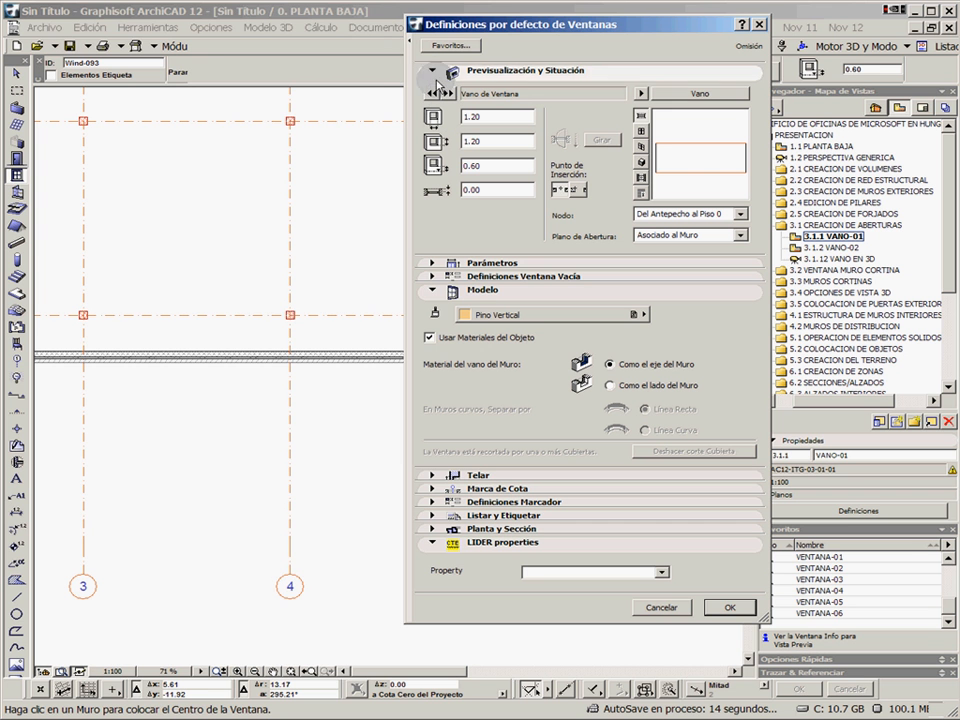
pyautogui.click(410, 42)
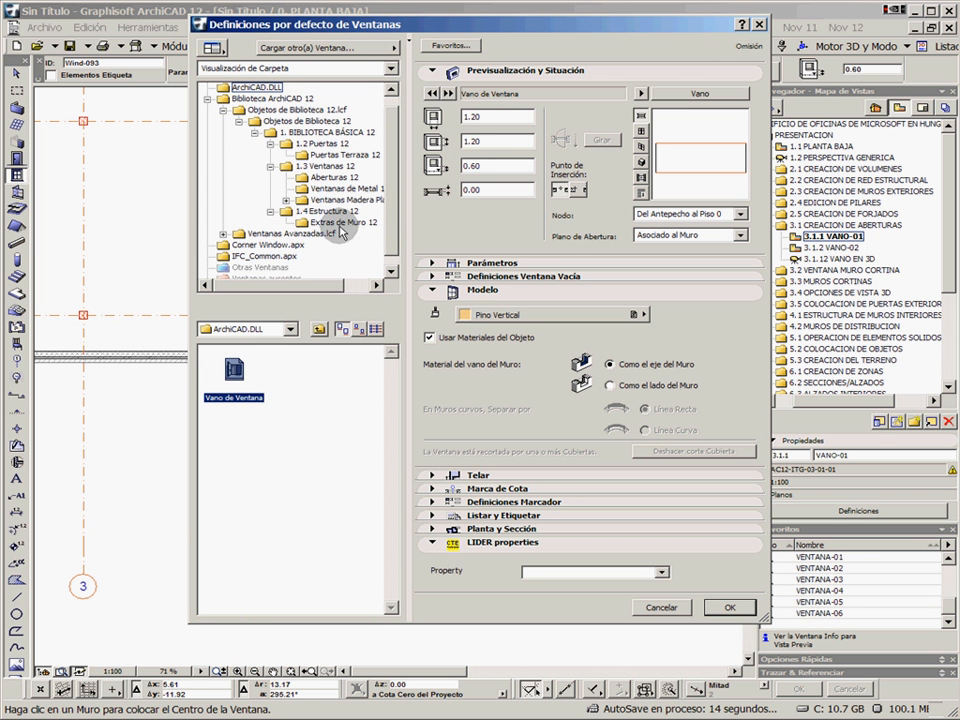
# Browse the window library through Aberturas 12, Ventanas de Metal 12 and the wood and plastic window subfolders
pyautogui.click(330, 177)
pyautogui.click(326, 189)
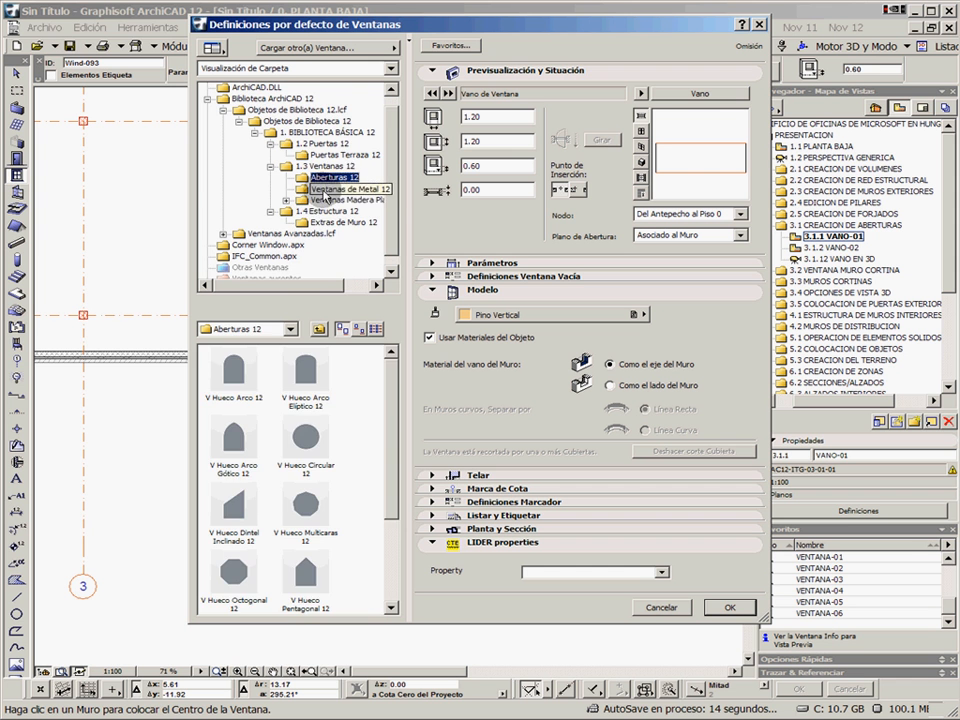
pyautogui.click(287, 200)
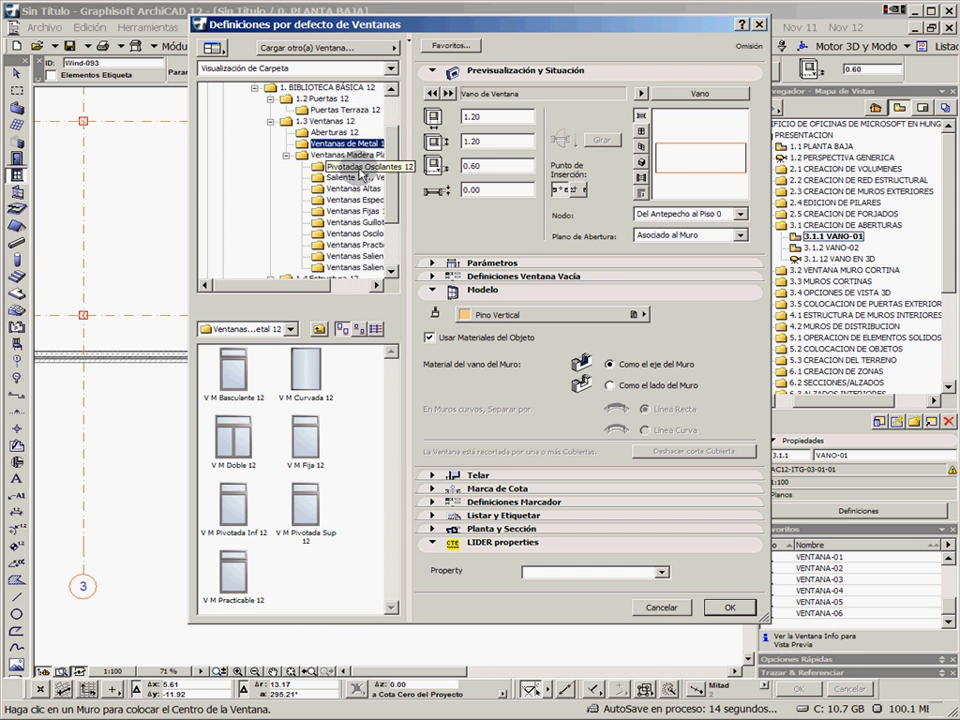
pyautogui.click(339, 213)
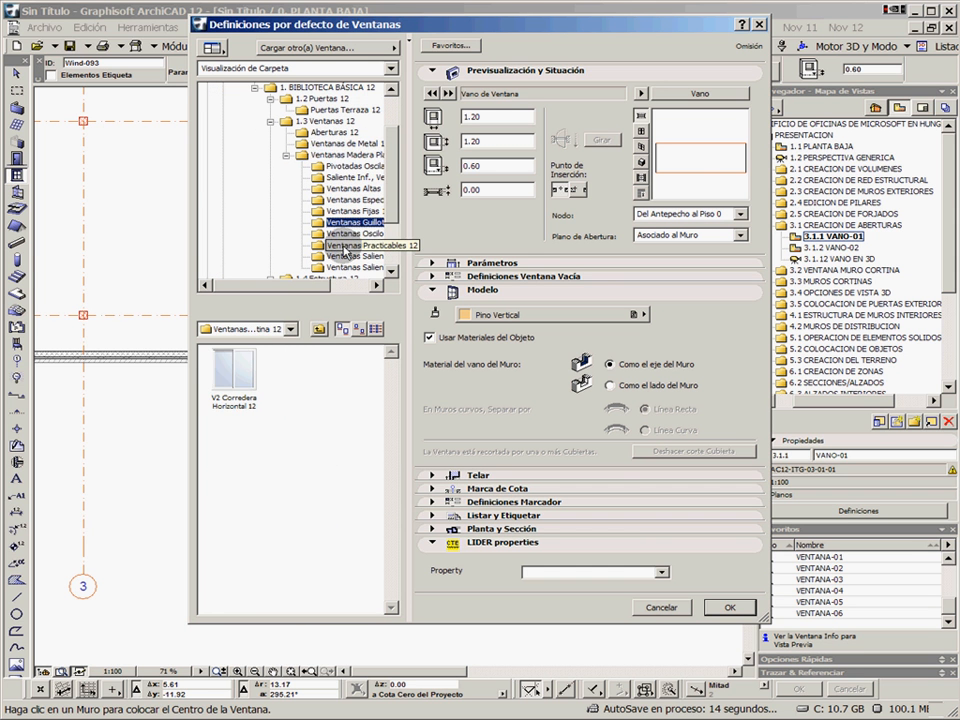
pyautogui.click(345, 245)
pyautogui.scroll(-2, 390, 225)
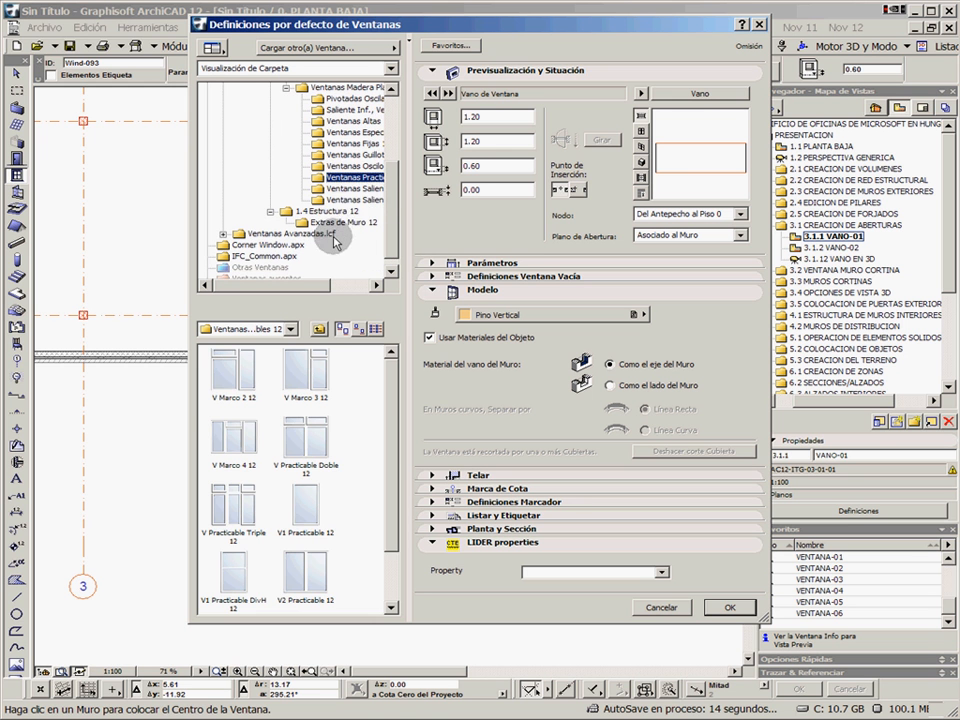
pyautogui.click(352, 188)
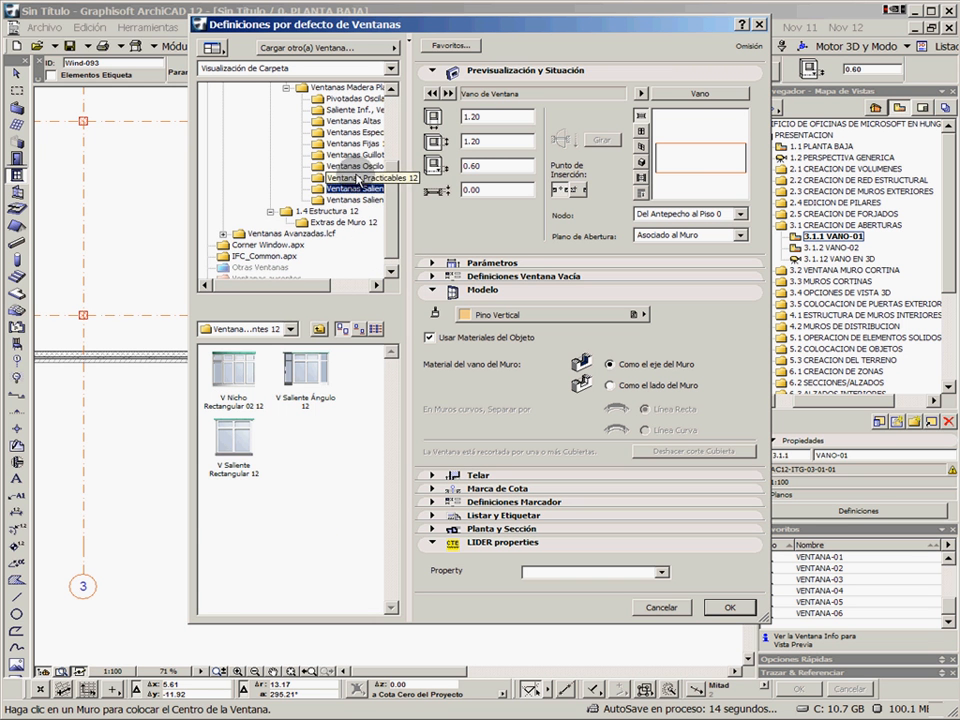
# Choose the V Marco 2 12 window from the Ventanas Practicables 12 folder and preview it in shaded 3D
pyautogui.click(352, 179)
pyautogui.click(236, 368)
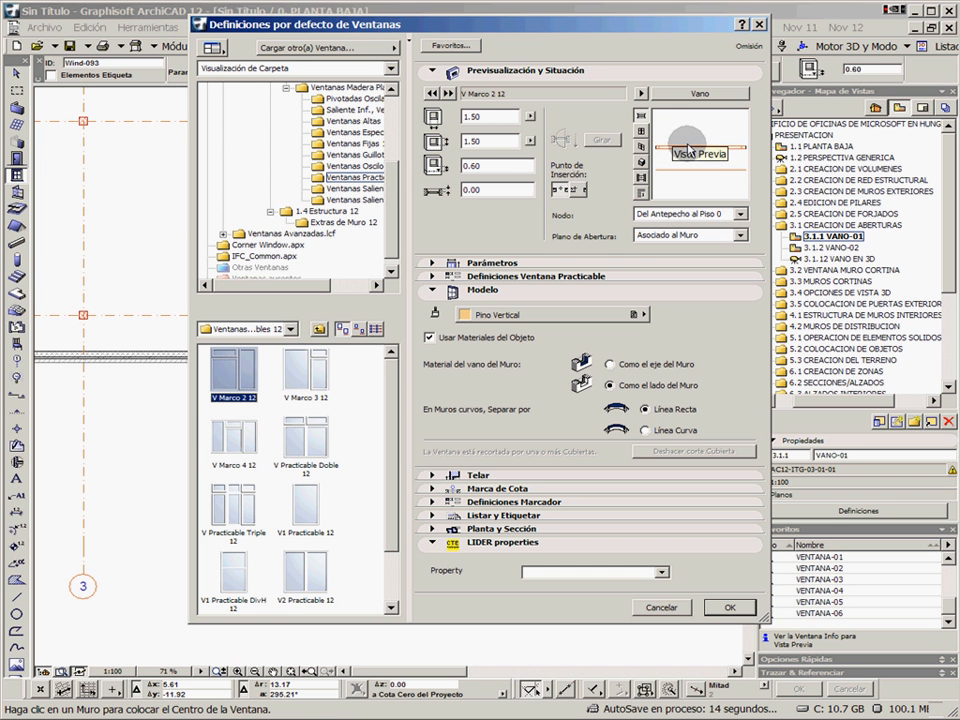
pyautogui.click(642, 153)
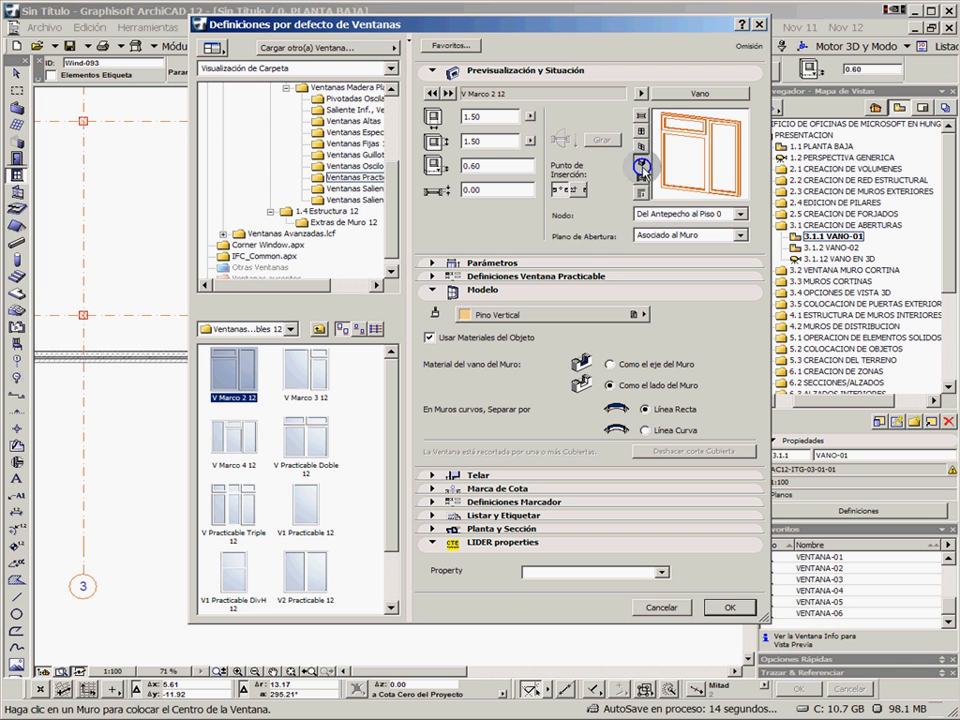
pyautogui.click(642, 166)
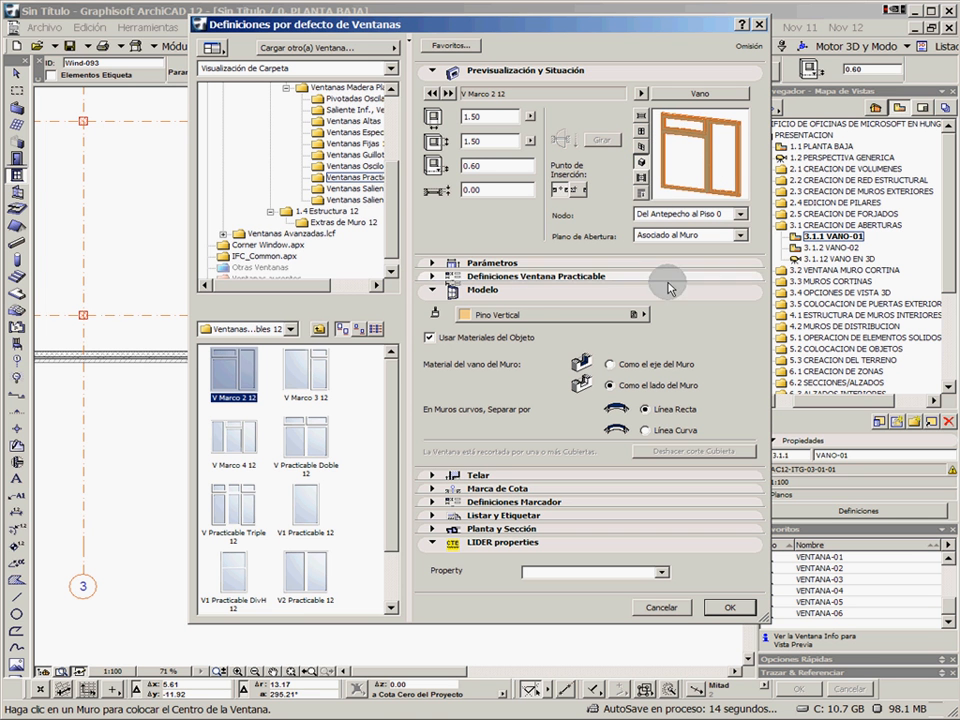
# Expand the Definiciones Ventana Practicable settings, collapse Modelo and set the opening width to 2.00
pyautogui.click(433, 276)
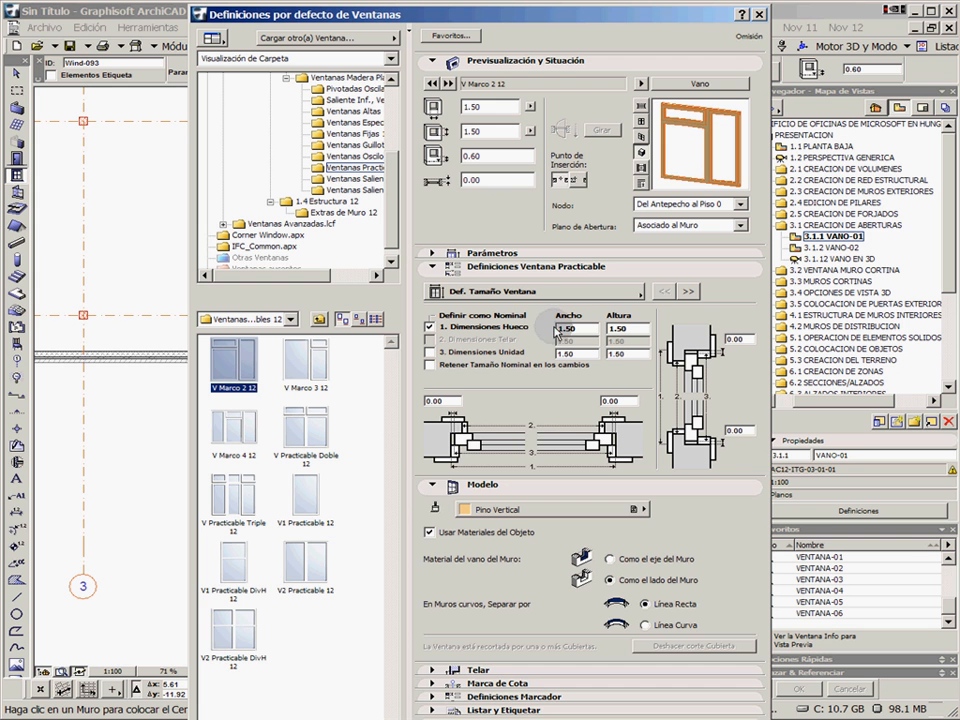
pyautogui.click(432, 486)
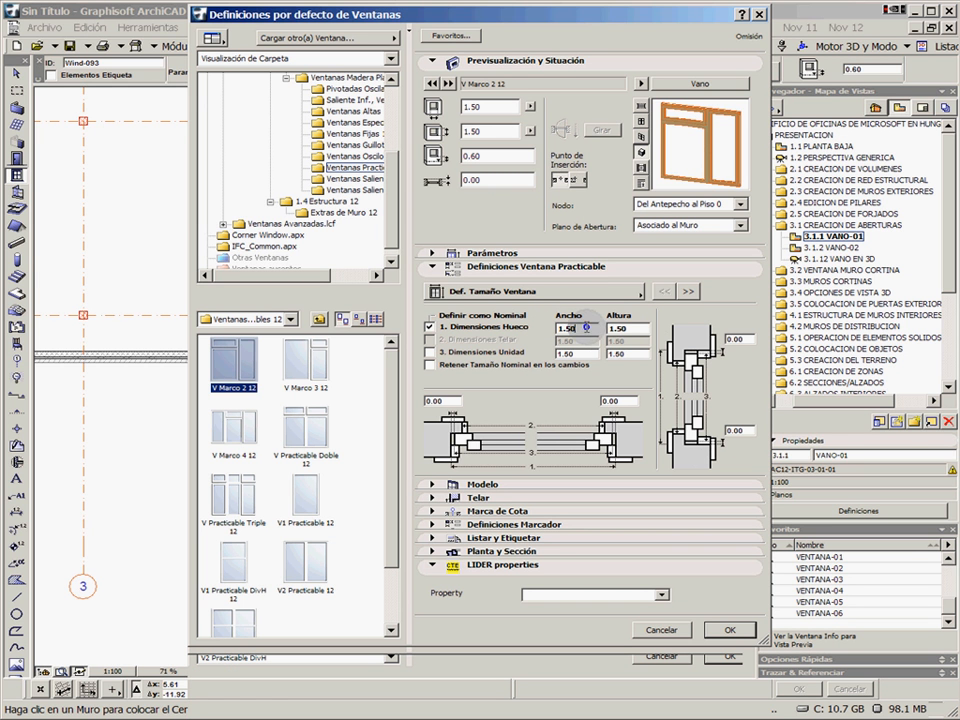
pyautogui.moveTo(587, 327); pyautogui.dragTo(508, 322)
pyautogui.moveTo(645, 330); pyautogui.dragTo(538, 321)
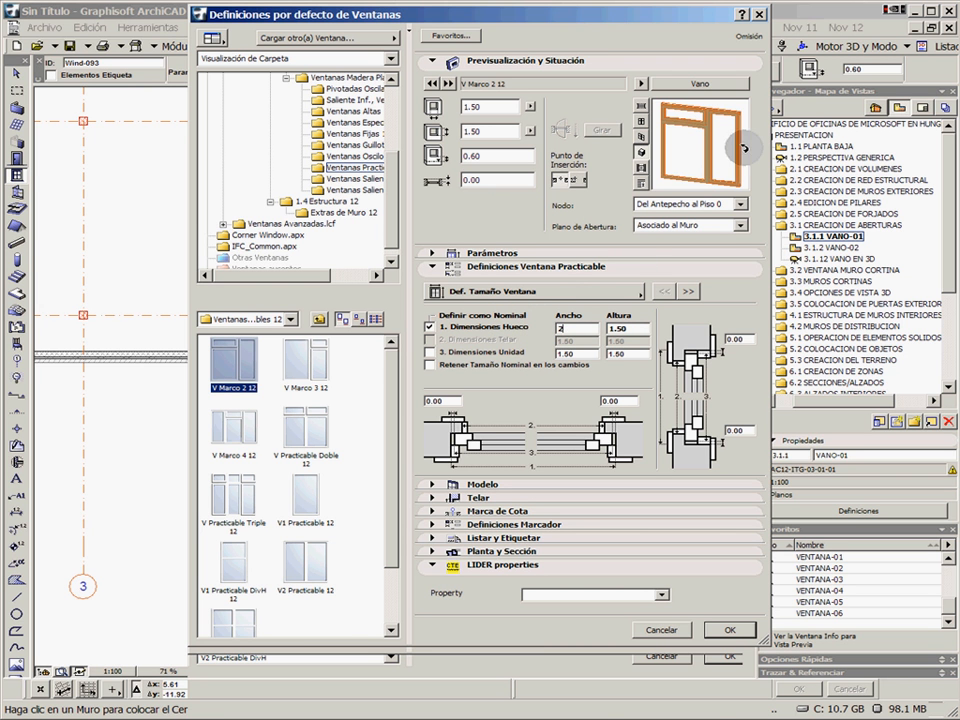
pyautogui.moveTo(708, 128); pyautogui.dragTo(665, 185)
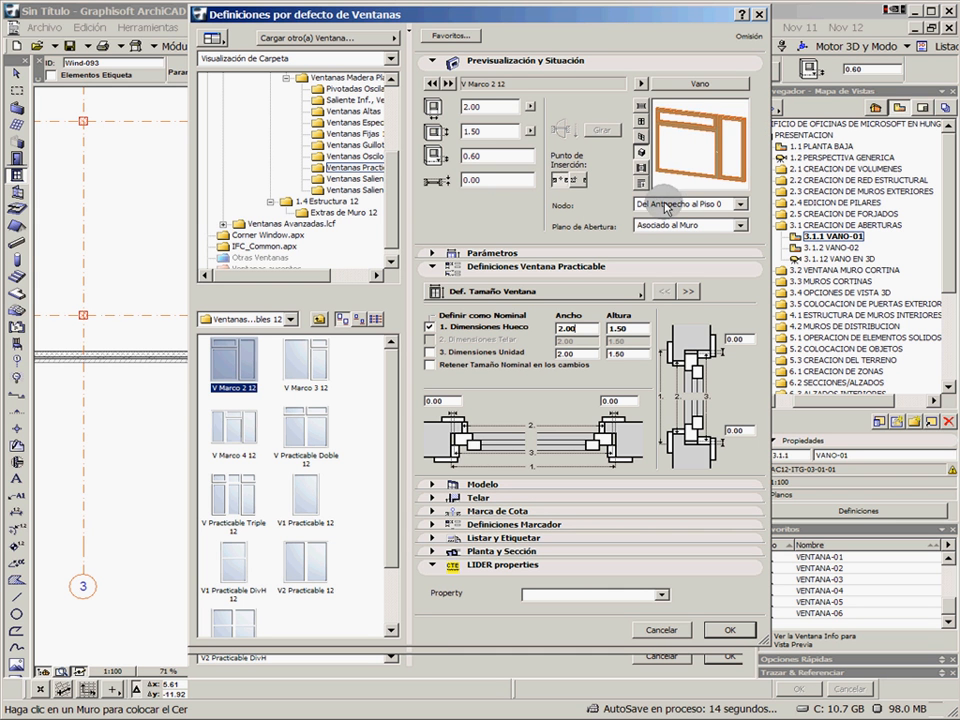
# In Alzado y Abertura, enable the upper and lower transoms, disable Maineles hasta Arriba and enable Maineles hasta Abajo
pyautogui.click(690, 292)
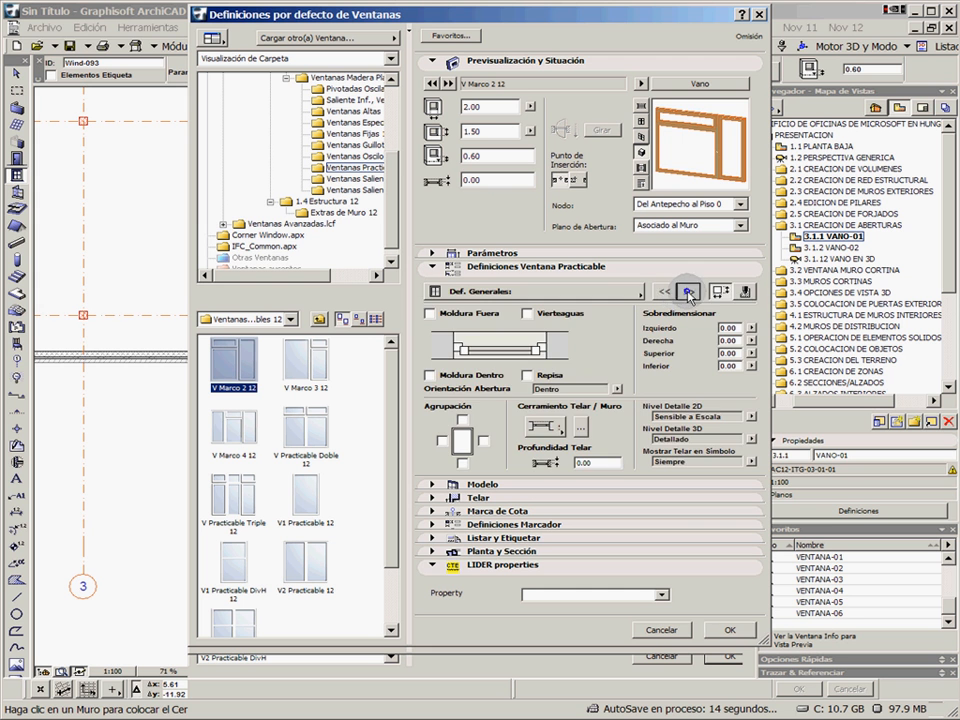
pyautogui.click(688, 291)
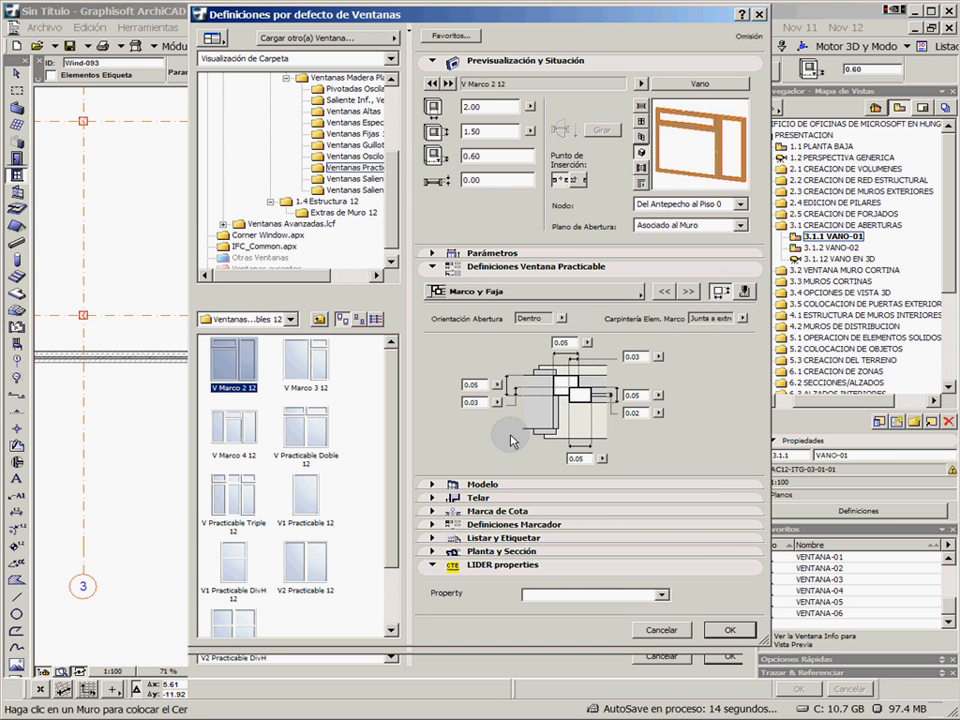
pyautogui.click(688, 291)
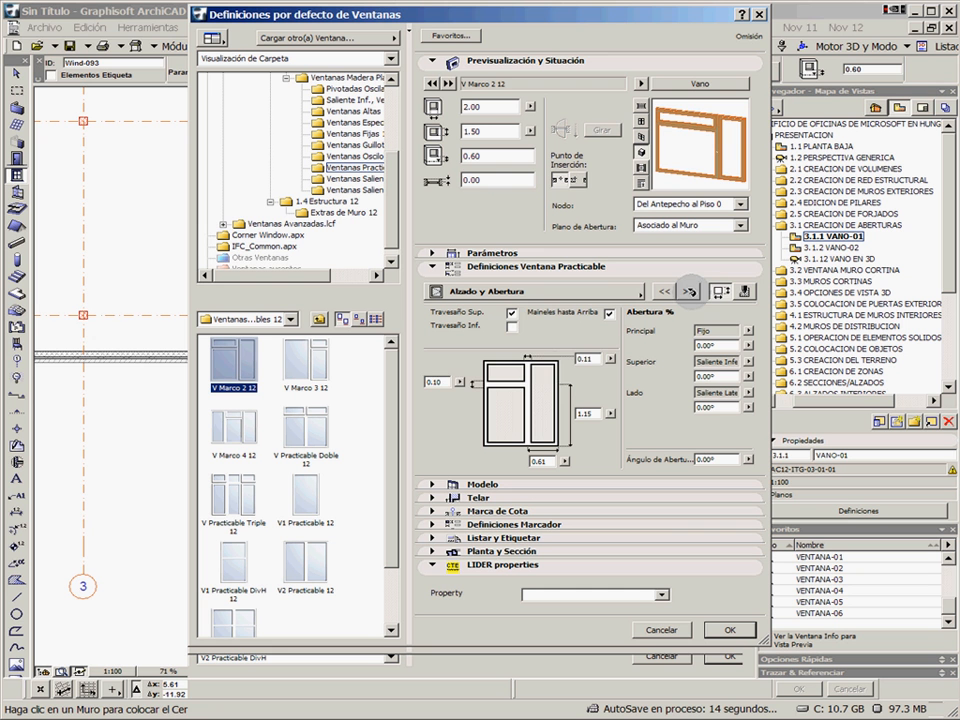
pyautogui.click(437, 382)
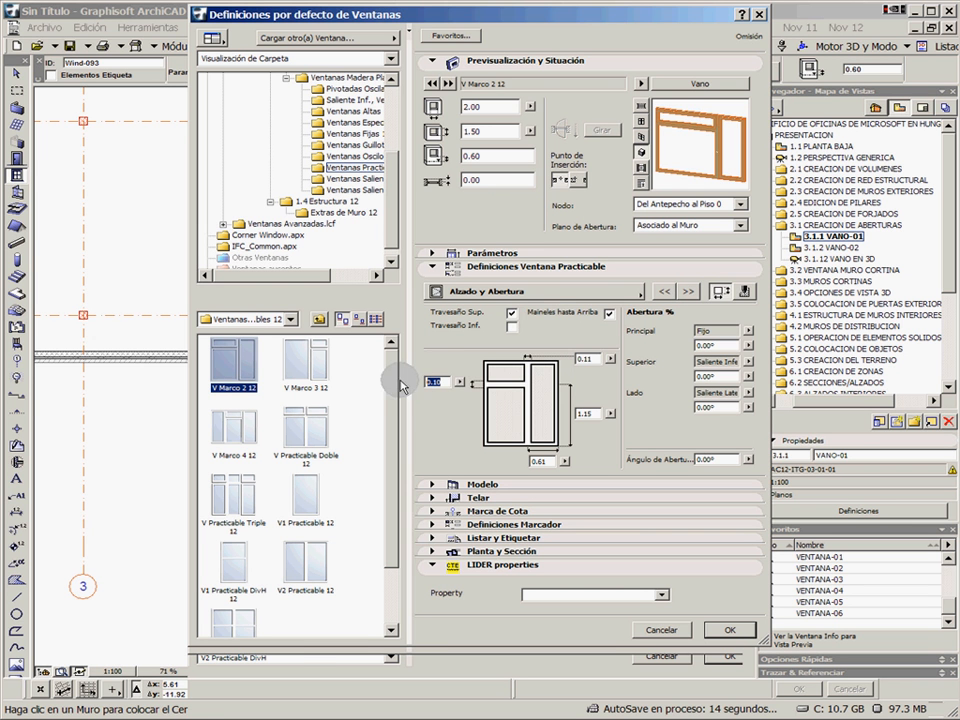
pyautogui.click(510, 312)
pyautogui.click(510, 312)
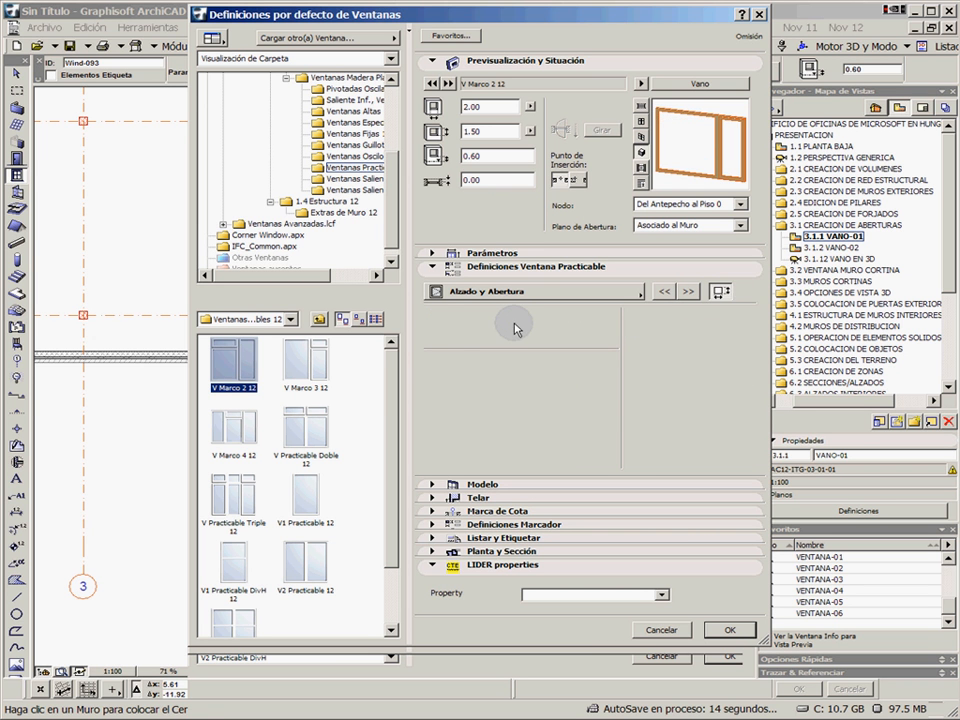
pyautogui.click(609, 313)
pyautogui.click(609, 313)
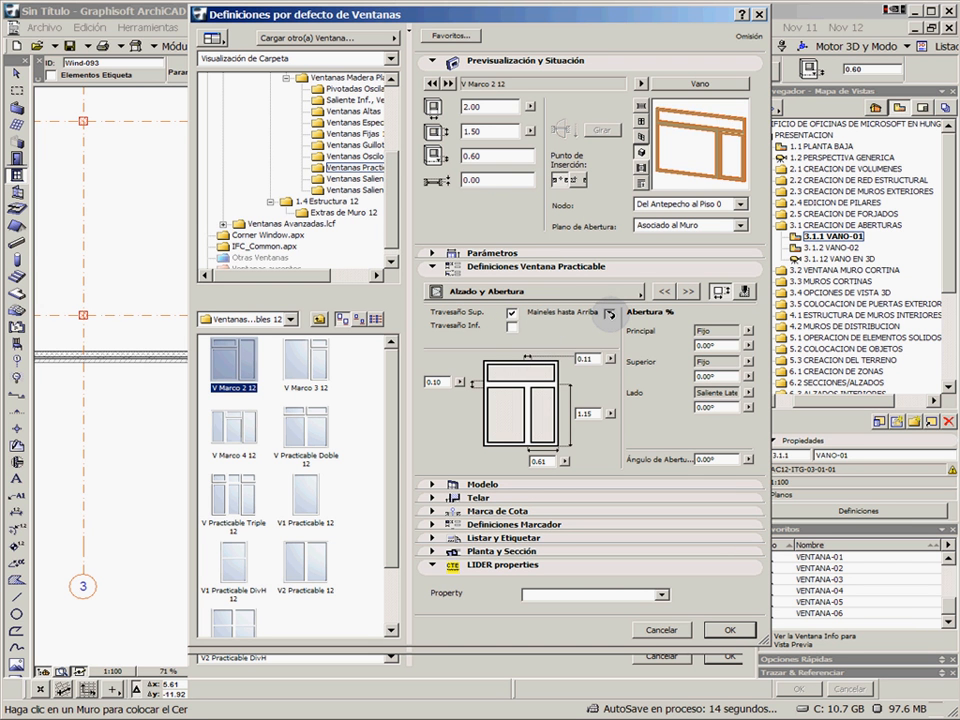
pyautogui.click(512, 328)
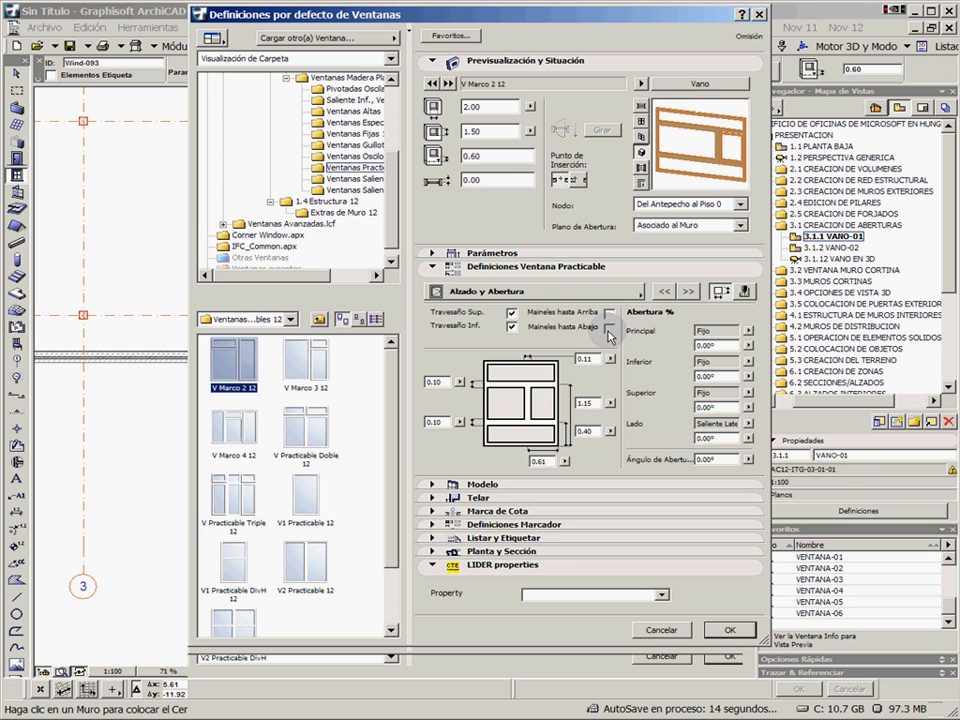
pyautogui.click(608, 331)
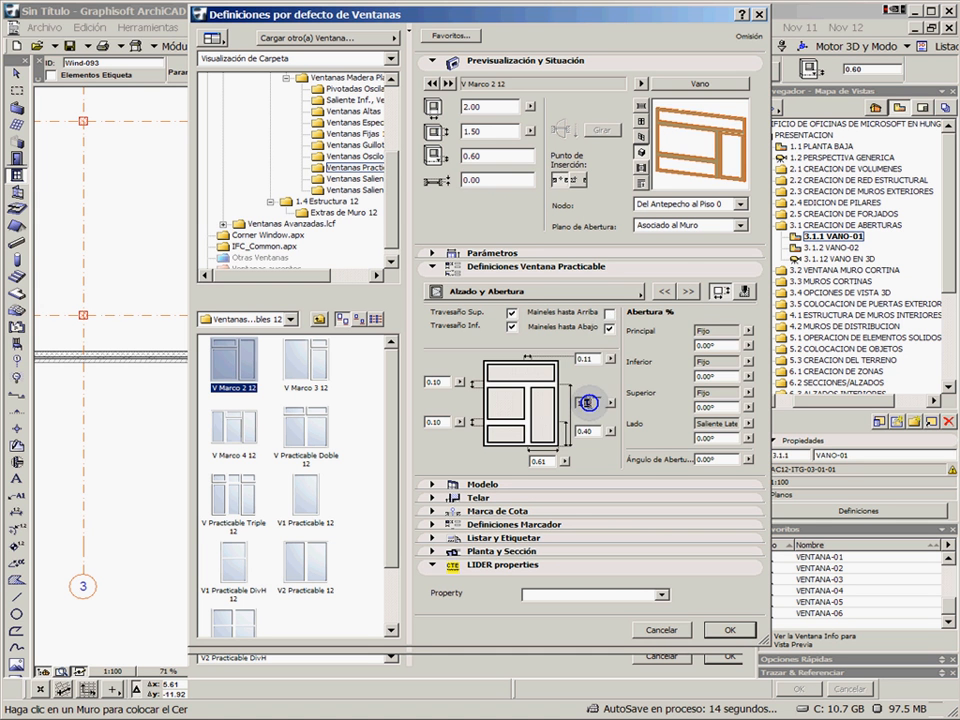
# In Opciones Faja, apply the Reja H-V grille and set the Principal division to 2 horizontal and 2 vertical
pyautogui.click(689, 292)
pyautogui.moveTo(521, 382); pyautogui.dragTo(514, 402)
pyautogui.click(465, 364)
pyautogui.click(597, 340)
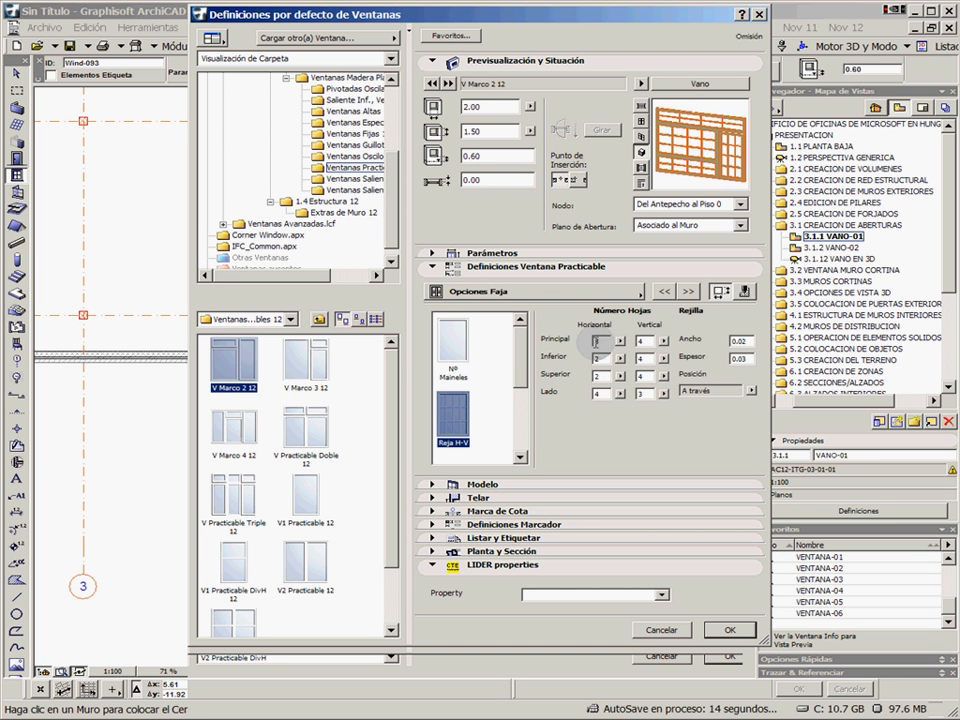
pyautogui.write('2')
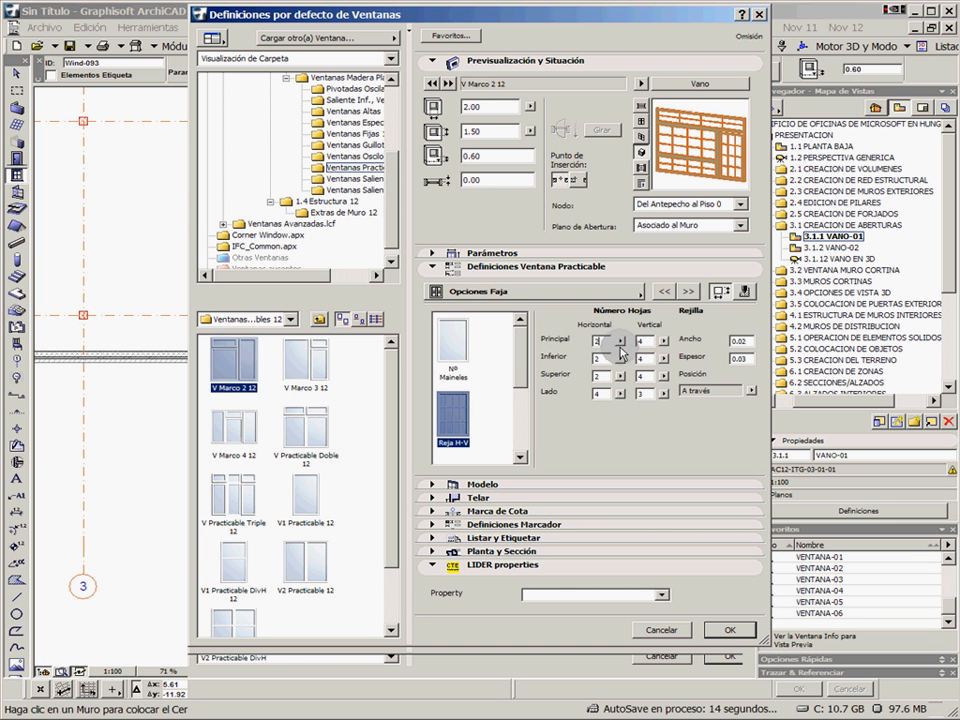
pyautogui.click(646, 340)
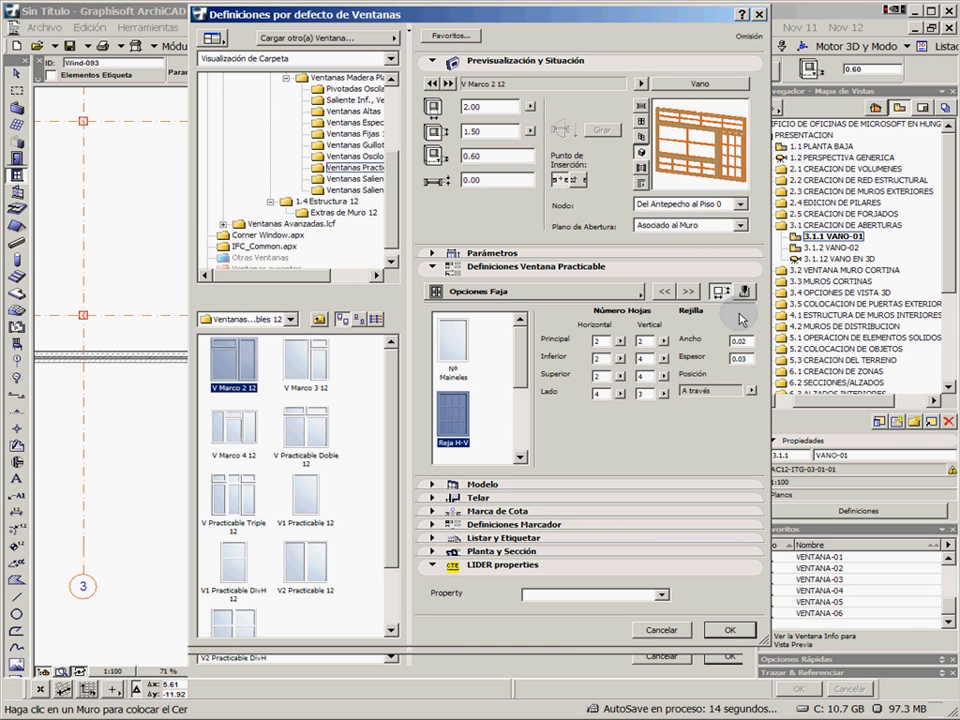
# Review the window's Cerramiento Telar / Muro, Esquina Personalizada and Definiciones Carpintería settings
pyautogui.click(688, 291)
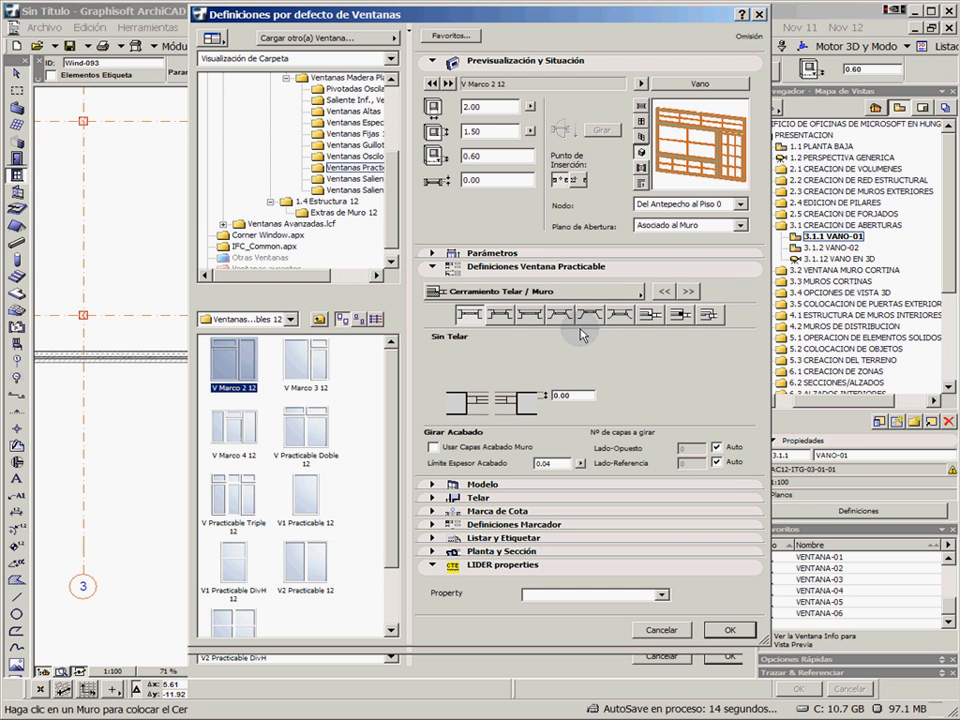
pyautogui.click(688, 291)
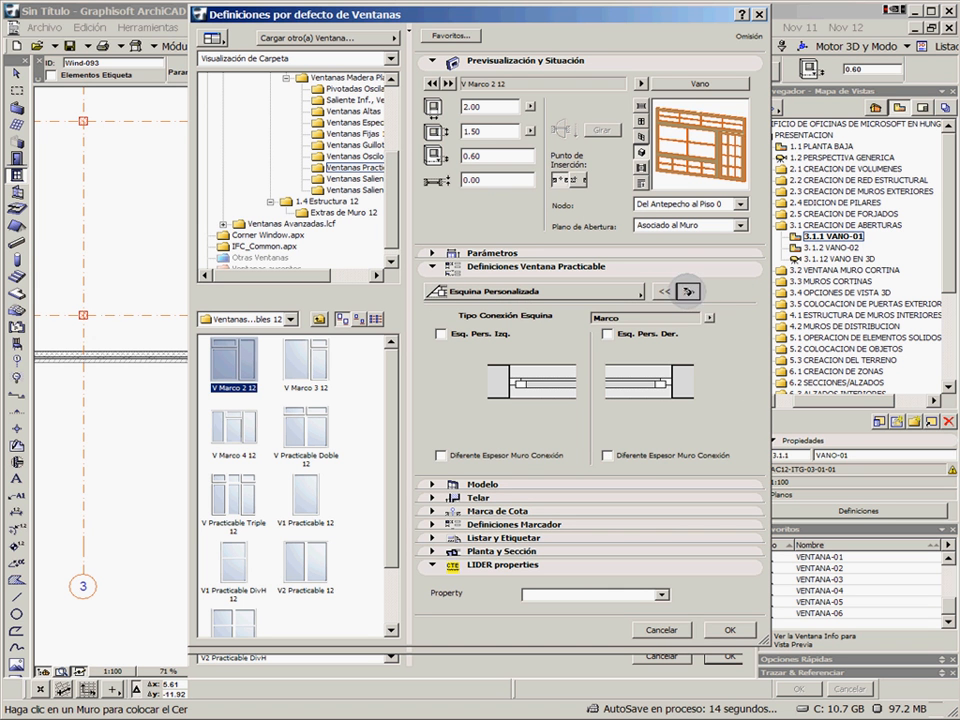
pyautogui.click(688, 291)
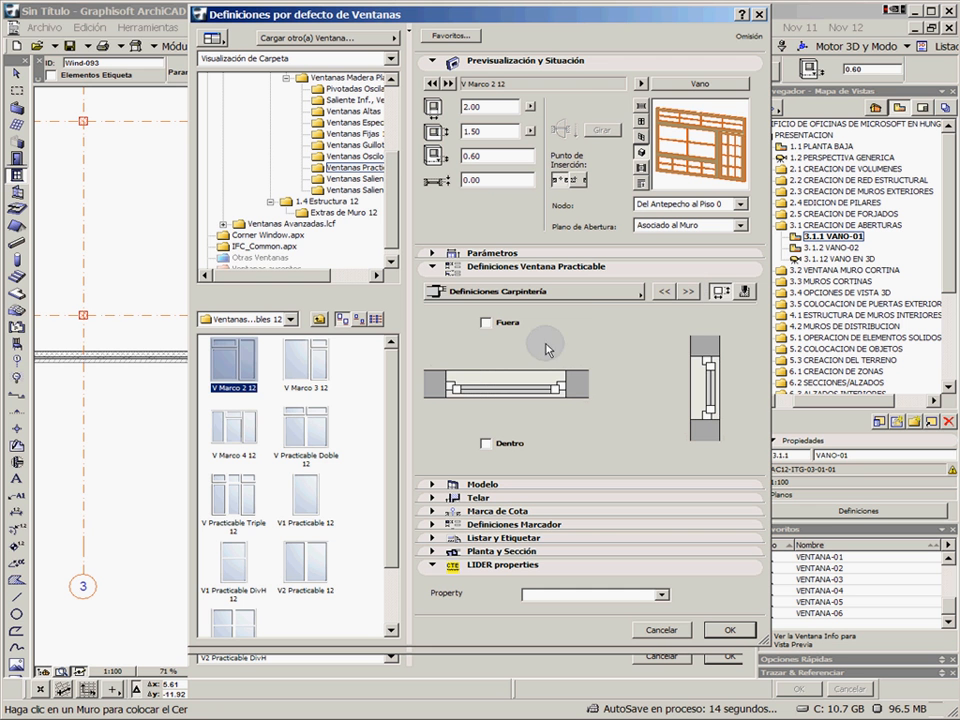
# Try other casement models, V1 Practicable 12 and V Practicable Triple 12, as the default window
pyautogui.click(313, 445)
pyautogui.click(295, 495)
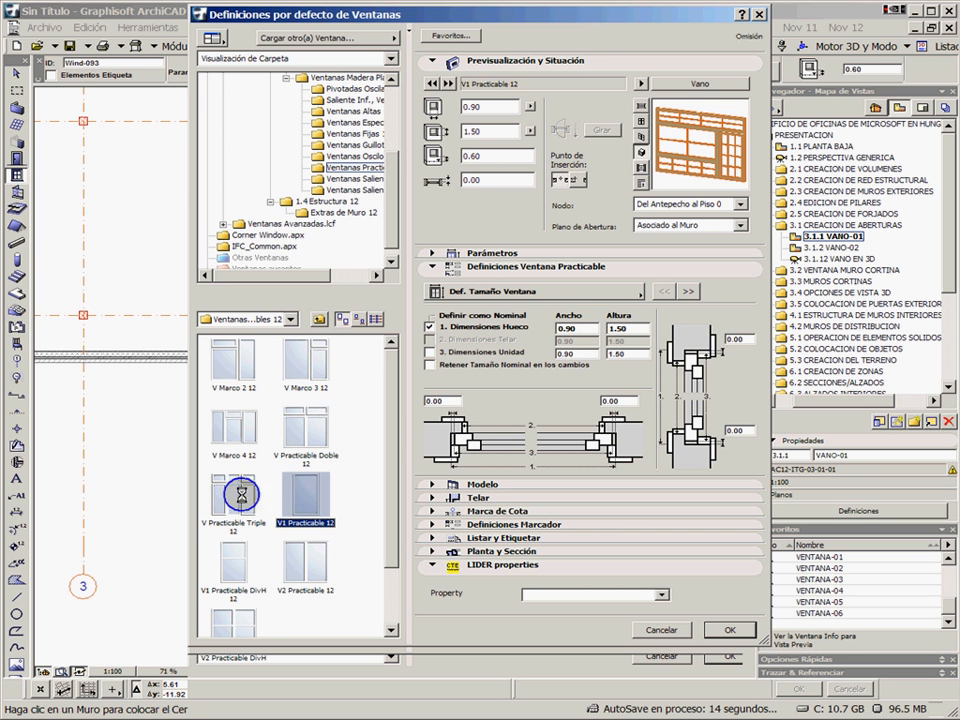
pyautogui.click(240, 493)
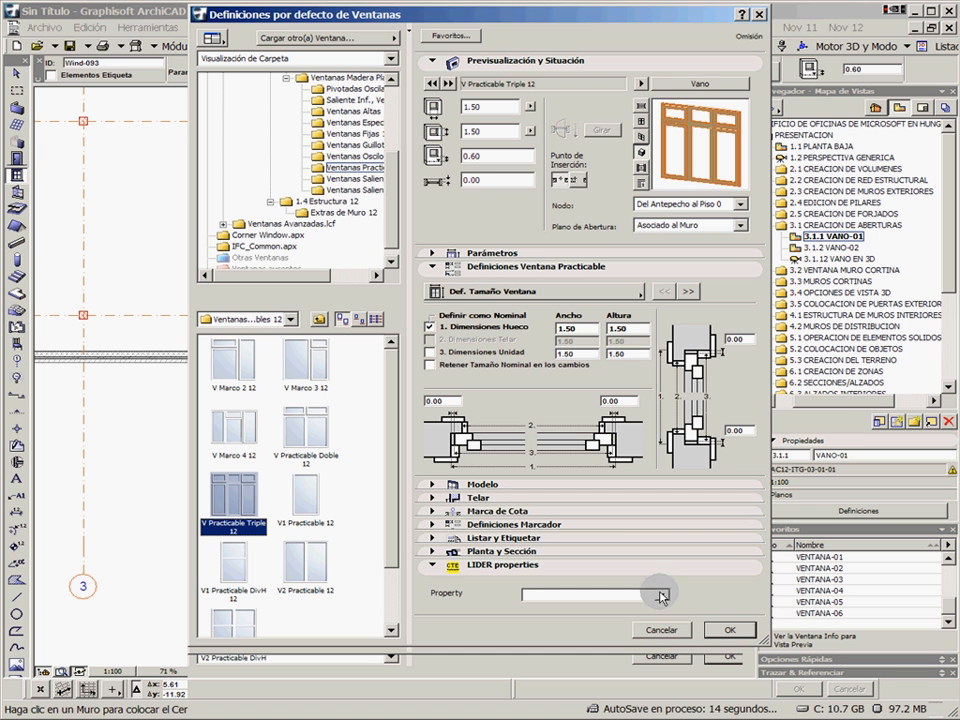
# Apply the VANO DE VENTANA-01 favourite to the window defaults and accept them with a sill height of 0.80
pyautogui.click(452, 36)
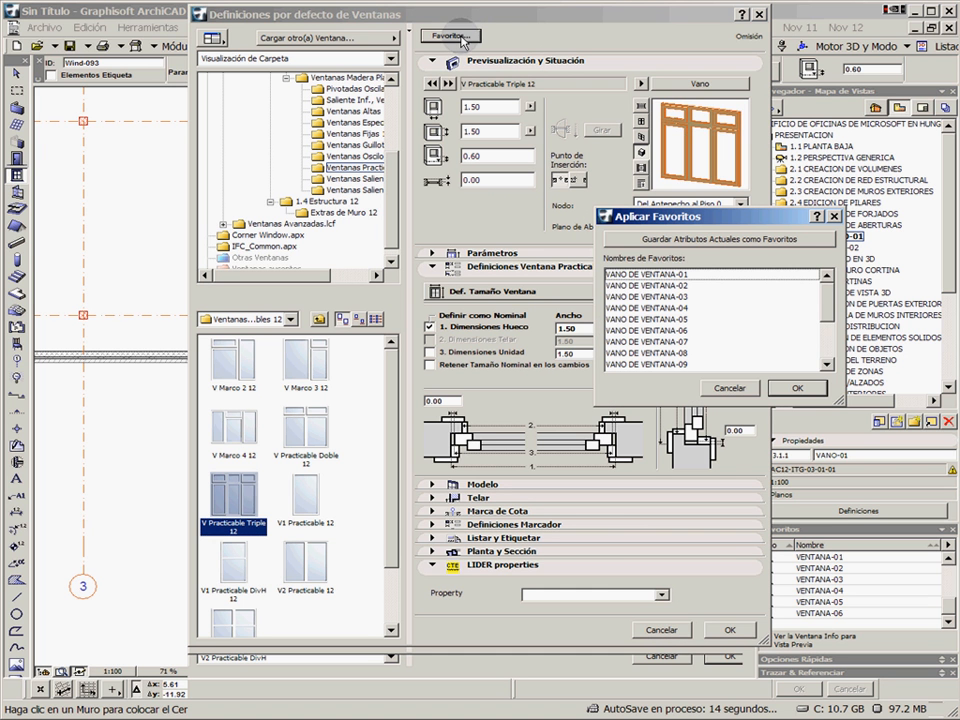
pyautogui.click(662, 273)
pyautogui.click(798, 384)
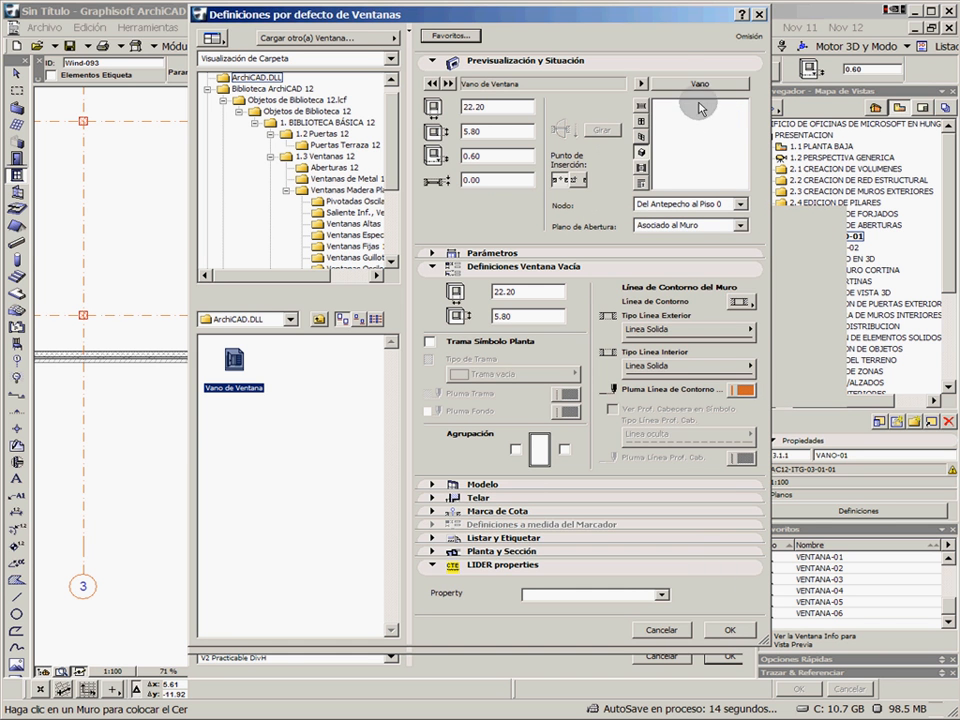
pyautogui.click(731, 633)
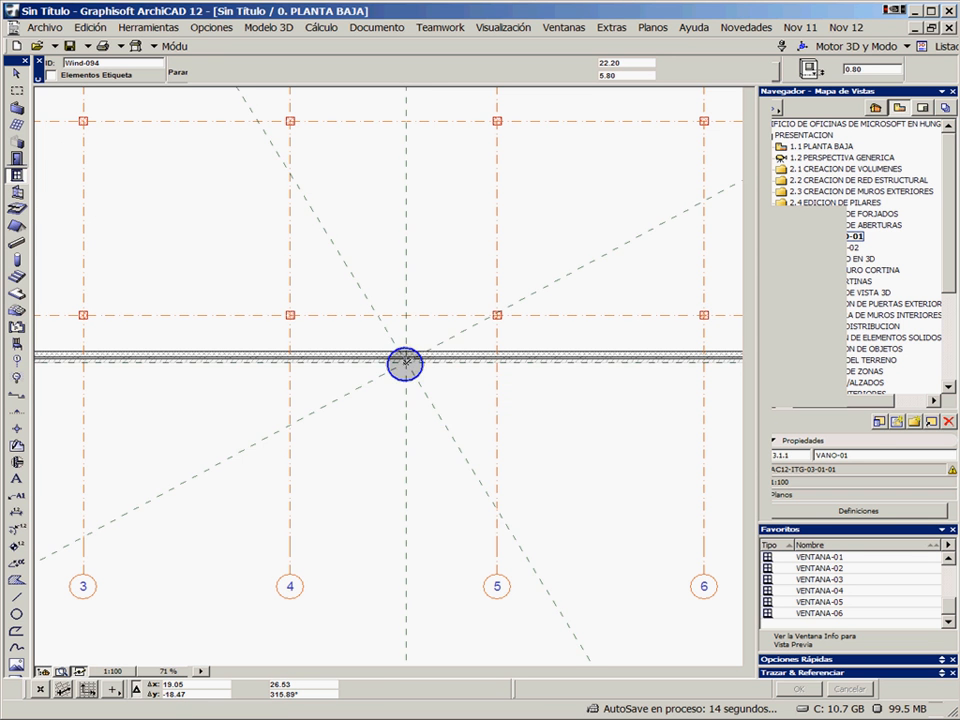
# Place the 22.20 × 5.80 window opening at the marked point between axes 4 and 5 on the lower exterior wall and show that stretch in 3D
pyautogui.click(406, 362)
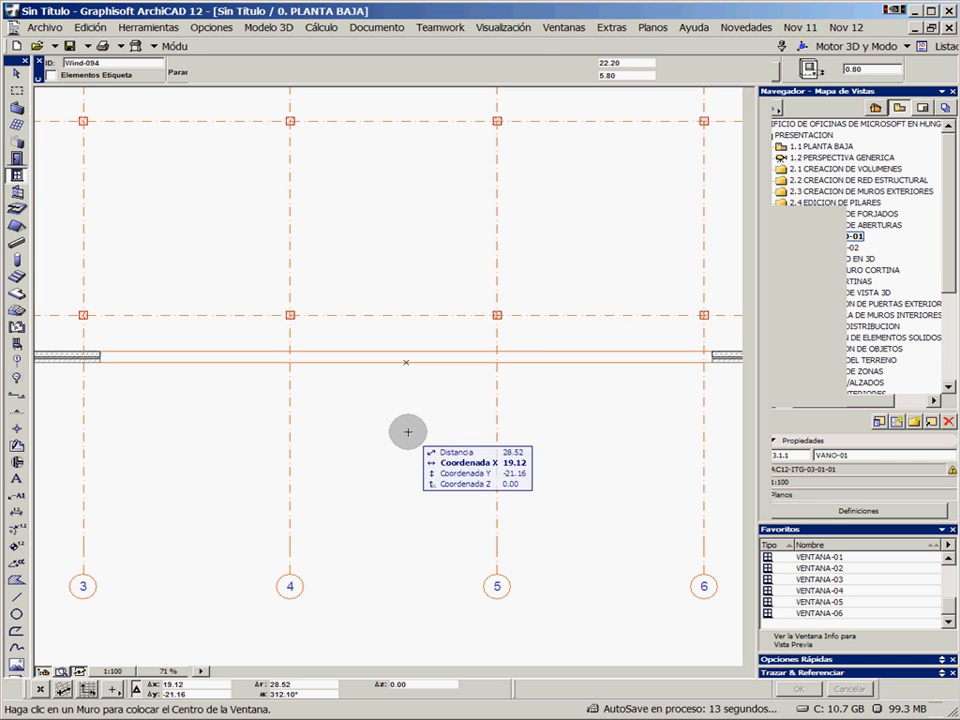
pyautogui.click(16, 90)
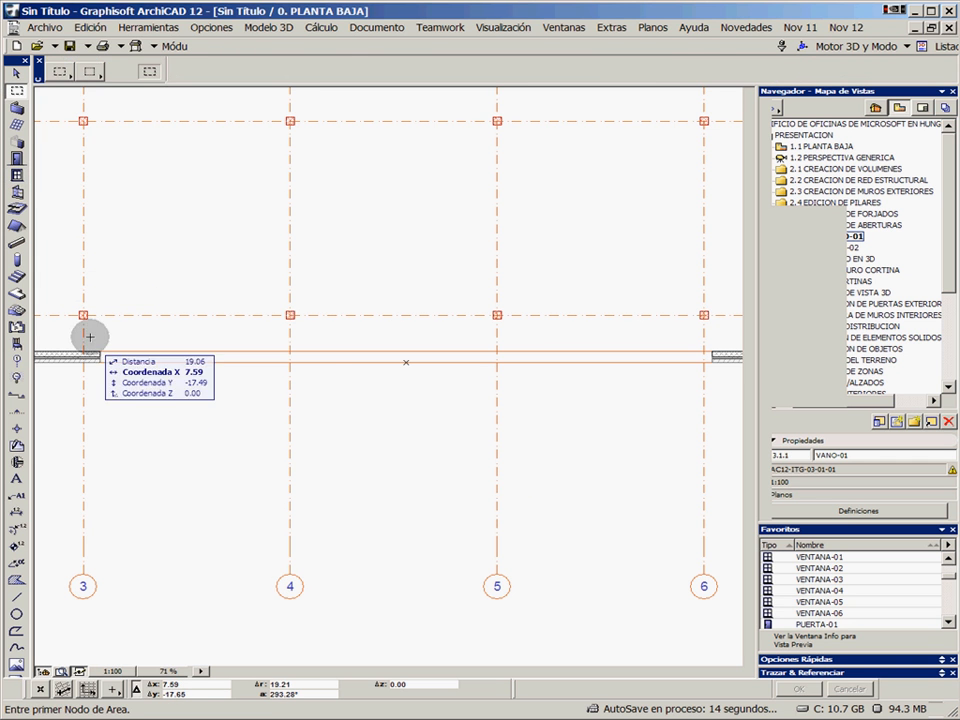
pyautogui.click(65, 389)
pyautogui.click(729, 335)
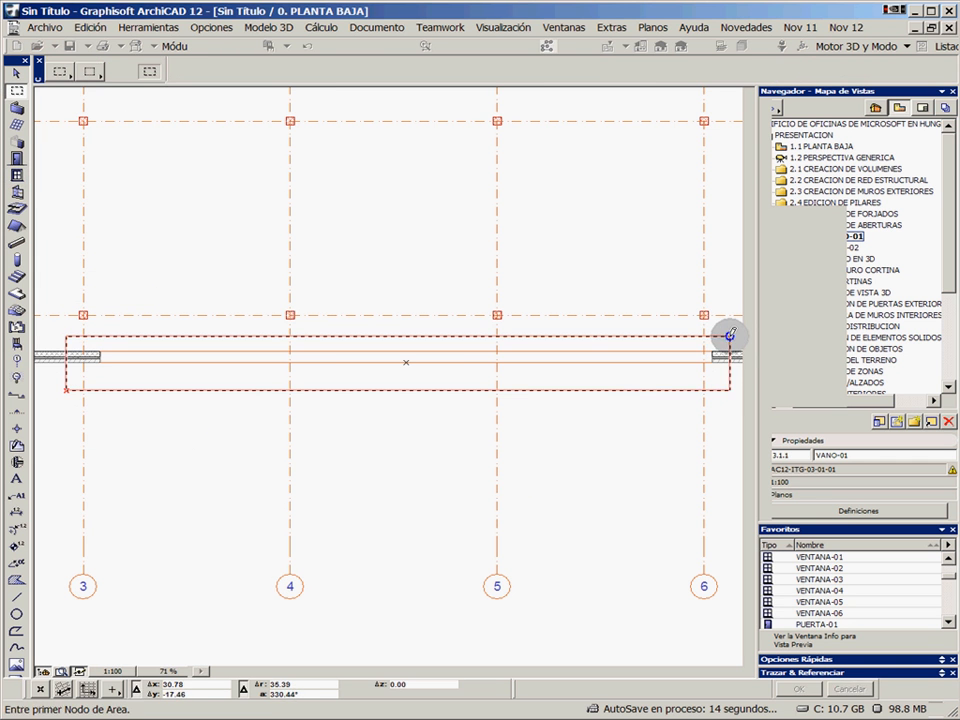
pyautogui.rightClick(393, 241)
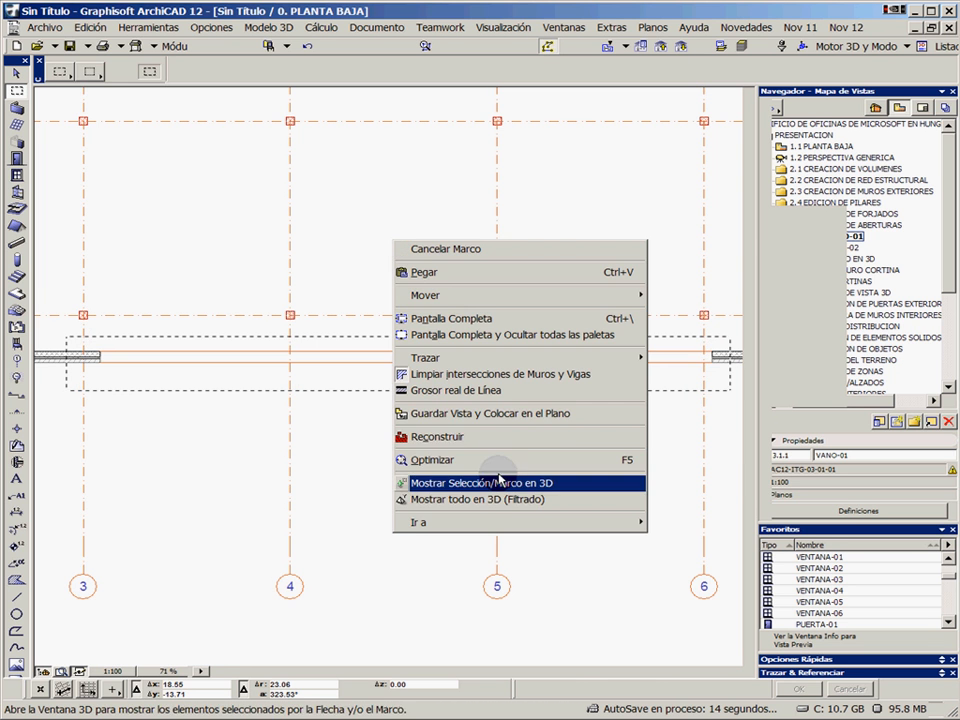
pyautogui.click(499, 483)
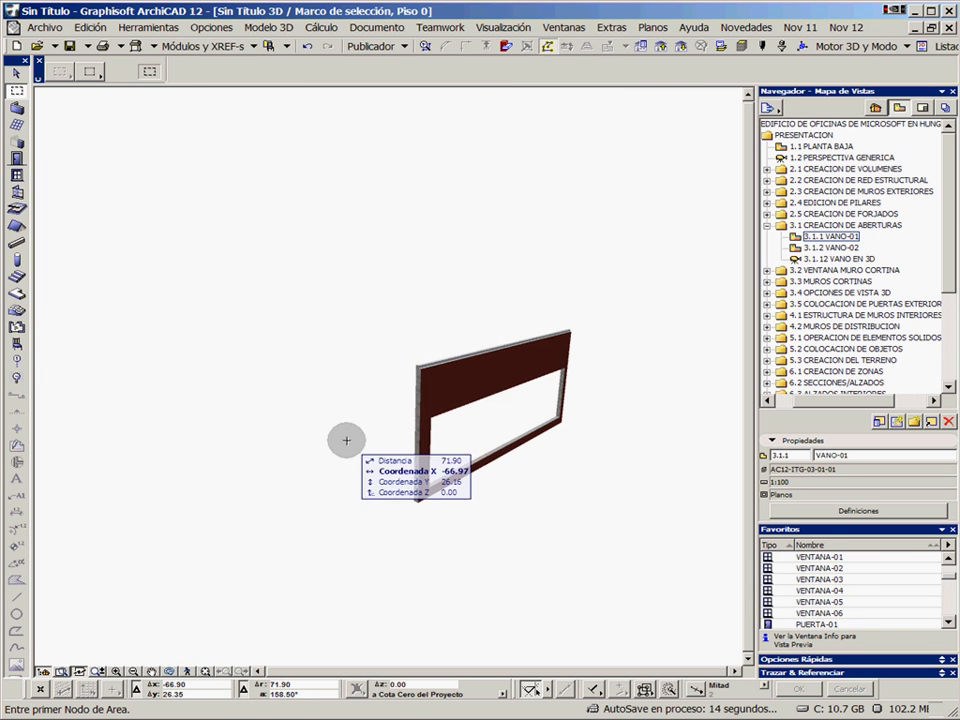
pyautogui.scroll(3, 476, 424)
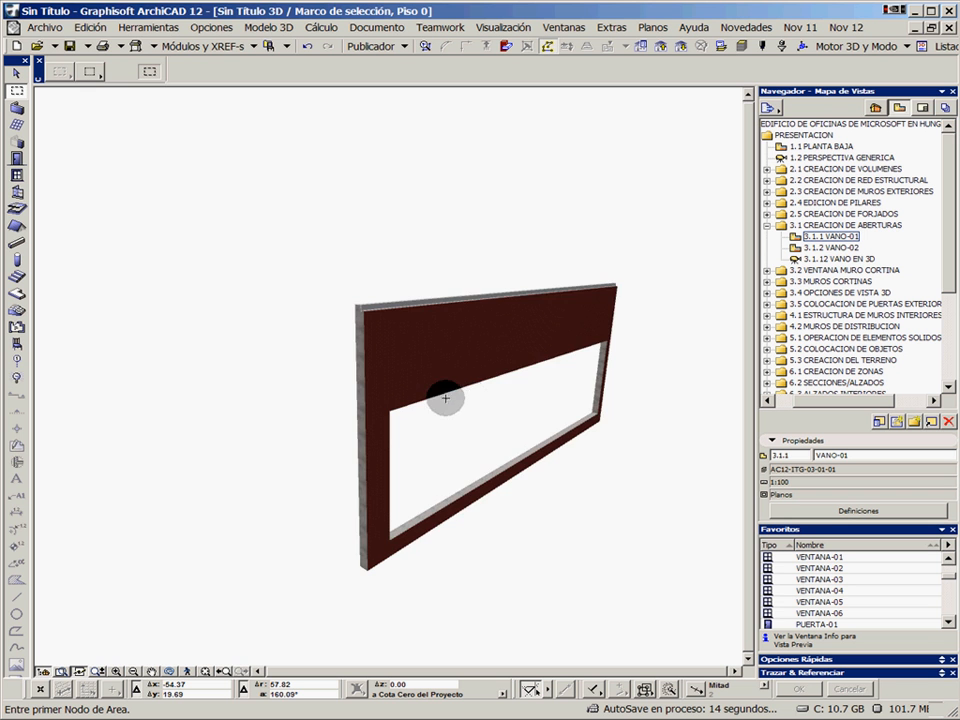
pyautogui.keyDown('shift'); pyautogui.moveTo(446, 398); pyautogui.dragTo(540, 431, button='middle'); pyautogui.keyUp('shift')
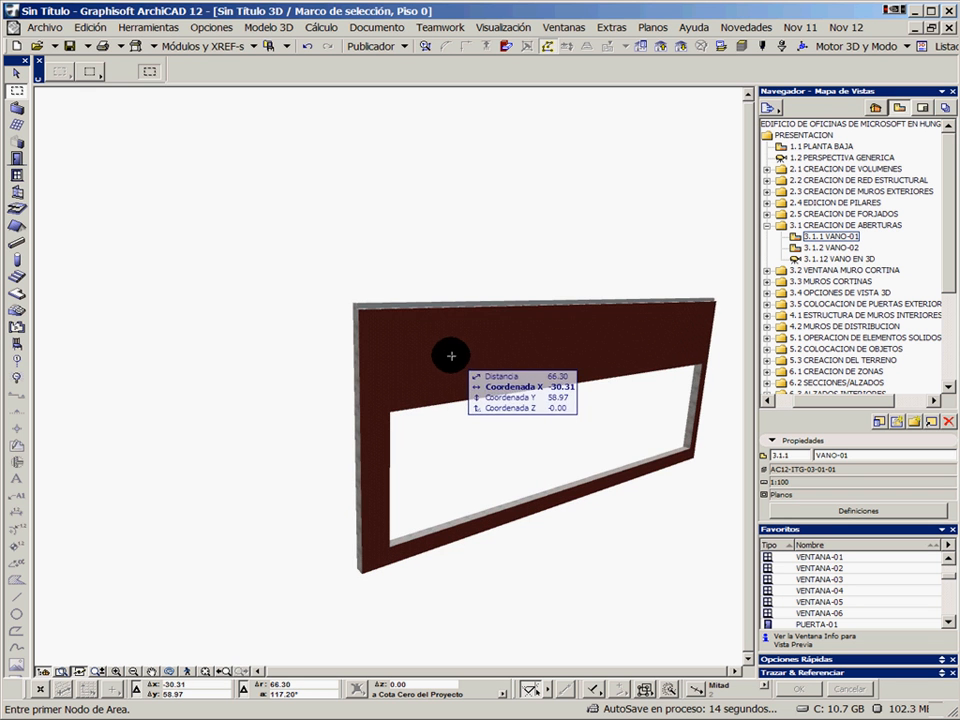
pyautogui.keyDown('shift'); pyautogui.moveTo(471, 356); pyautogui.dragTo(452, 330, button='middle'); pyautogui.keyUp('shift')
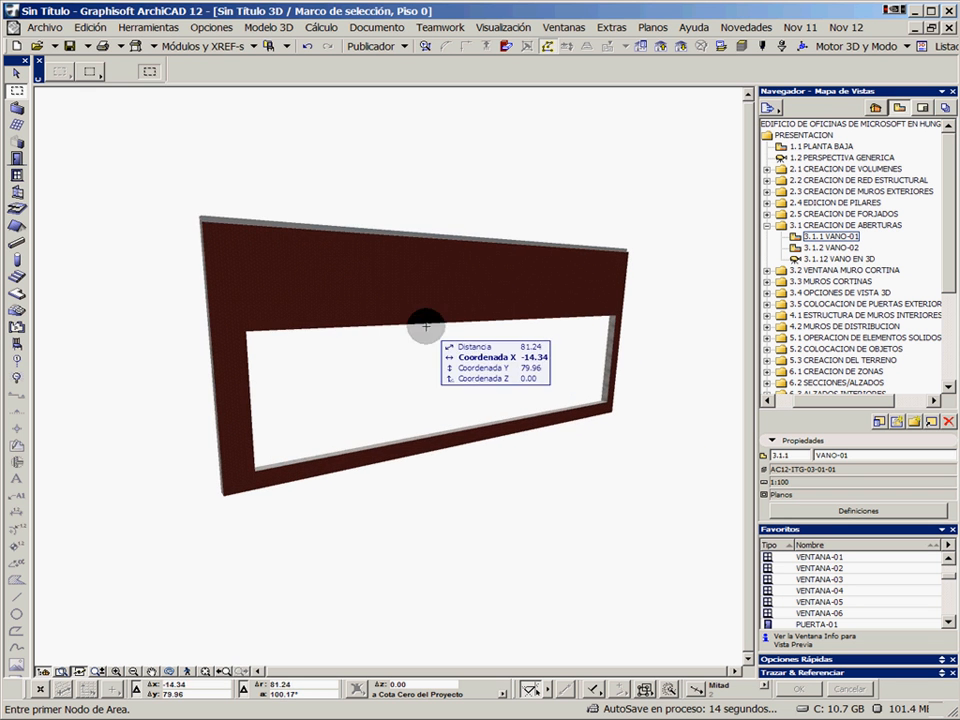
# Select the window opening in 3D and stretch its width to about 8.73
pyautogui.click(251, 327)
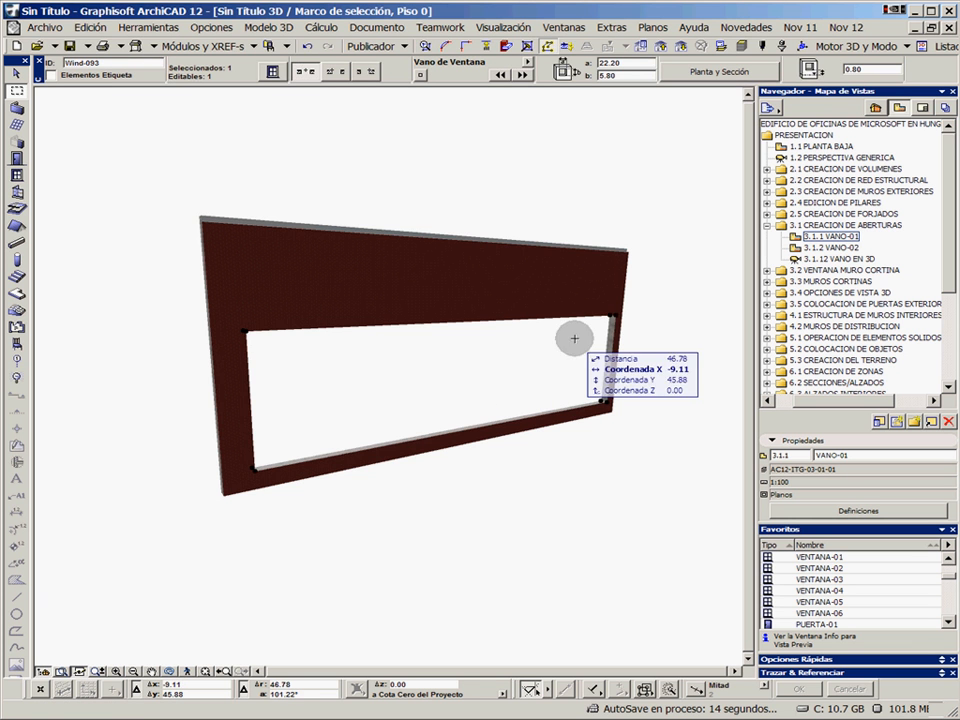
pyautogui.click(616, 316)
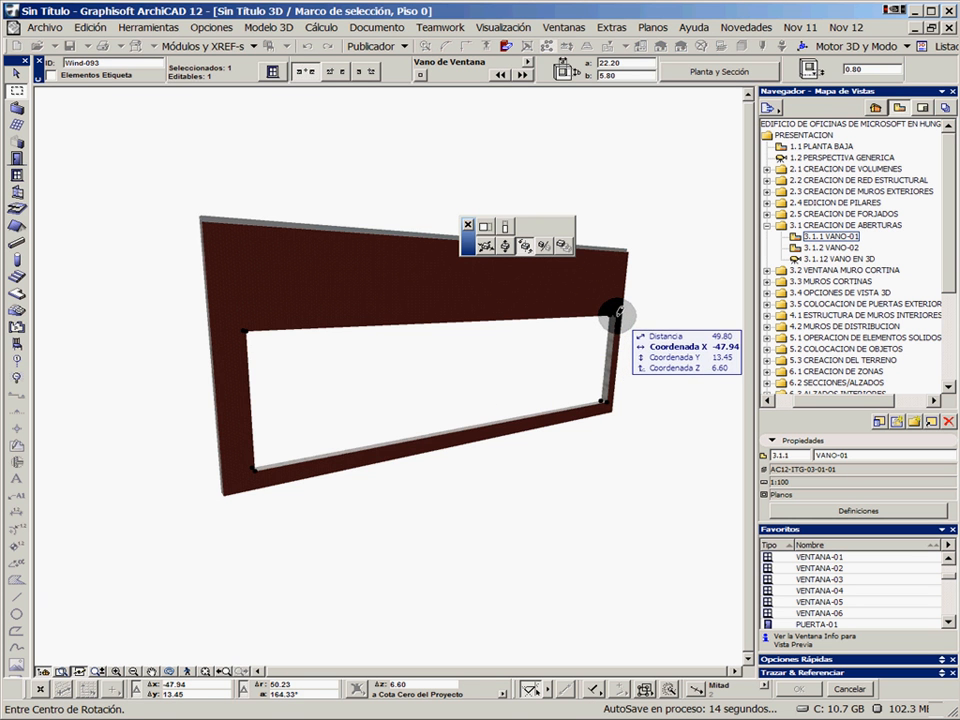
pyautogui.click(485, 227)
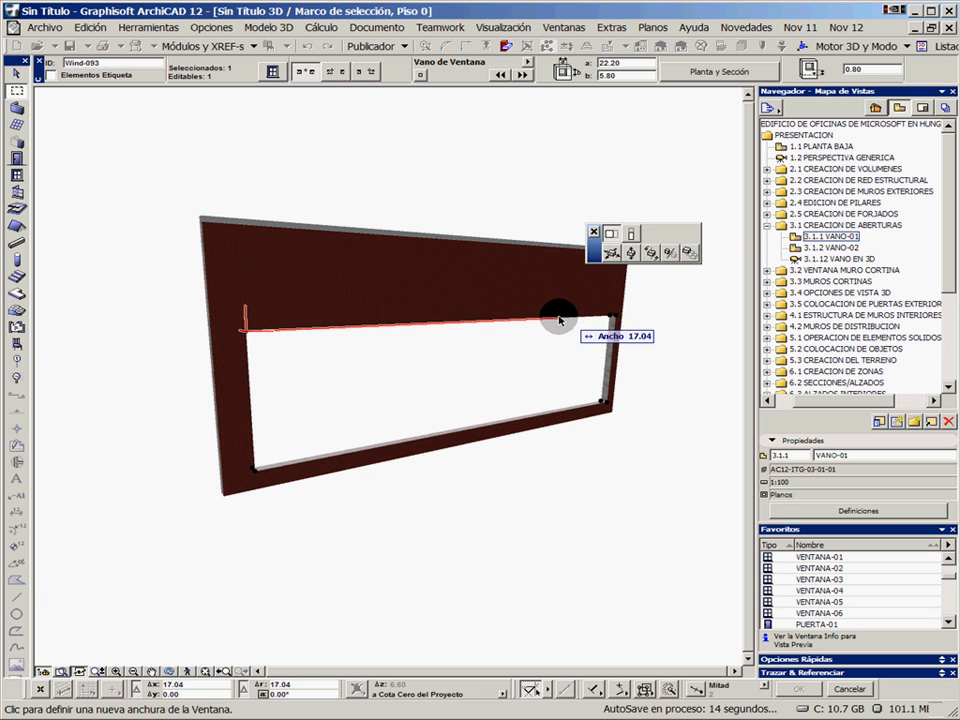
pyautogui.click(440, 328)
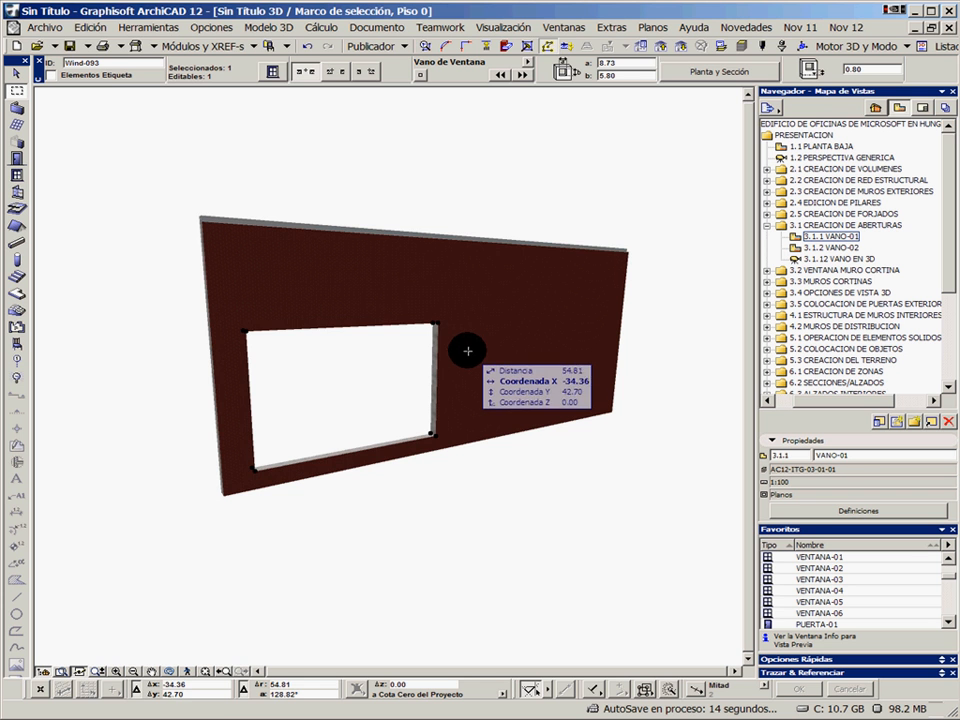
# Set the window opening's height to 7 by stretching its upper corner in 3D
pyautogui.click(440, 322)
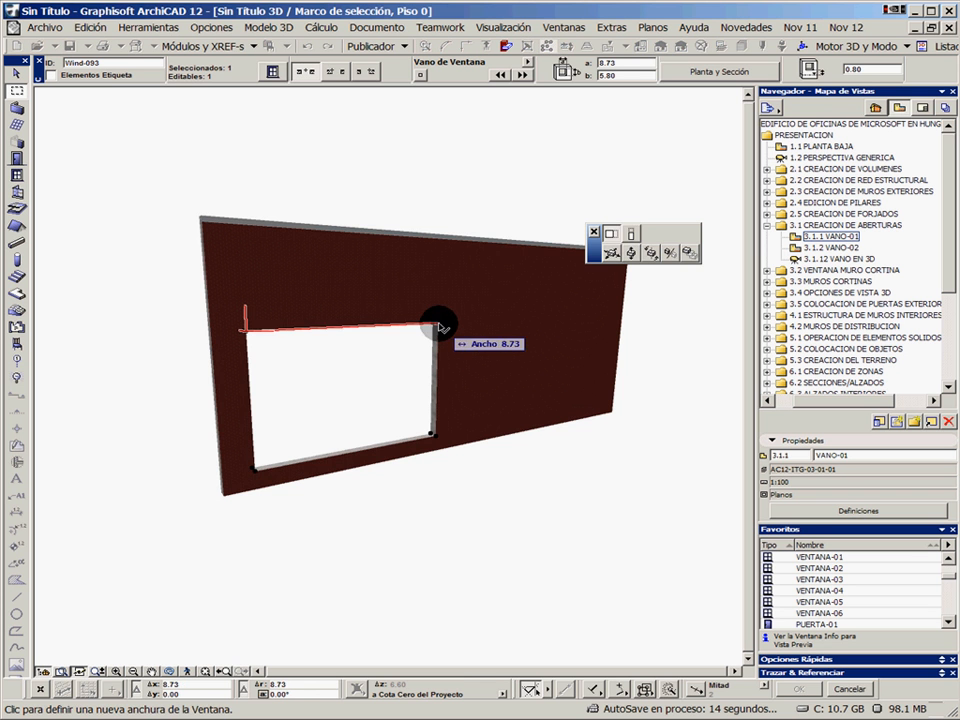
pyautogui.click(631, 236)
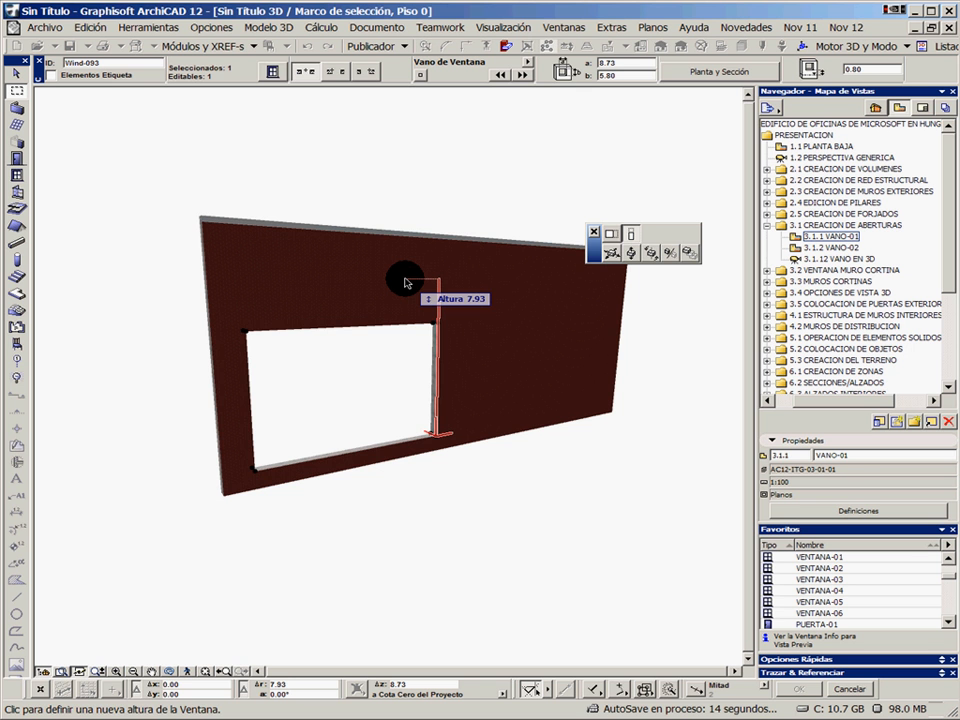
pyautogui.write('7')
pyautogui.press('Return')
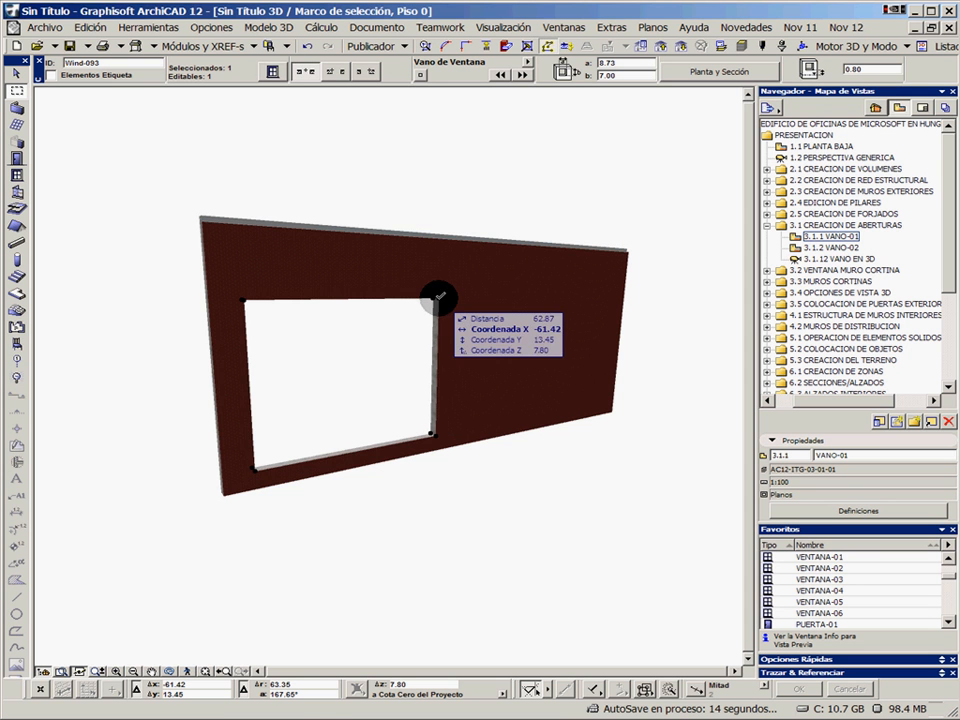
# Check the resized opening in the floor plan and undo its height and width changes
pyautogui.press('F2')
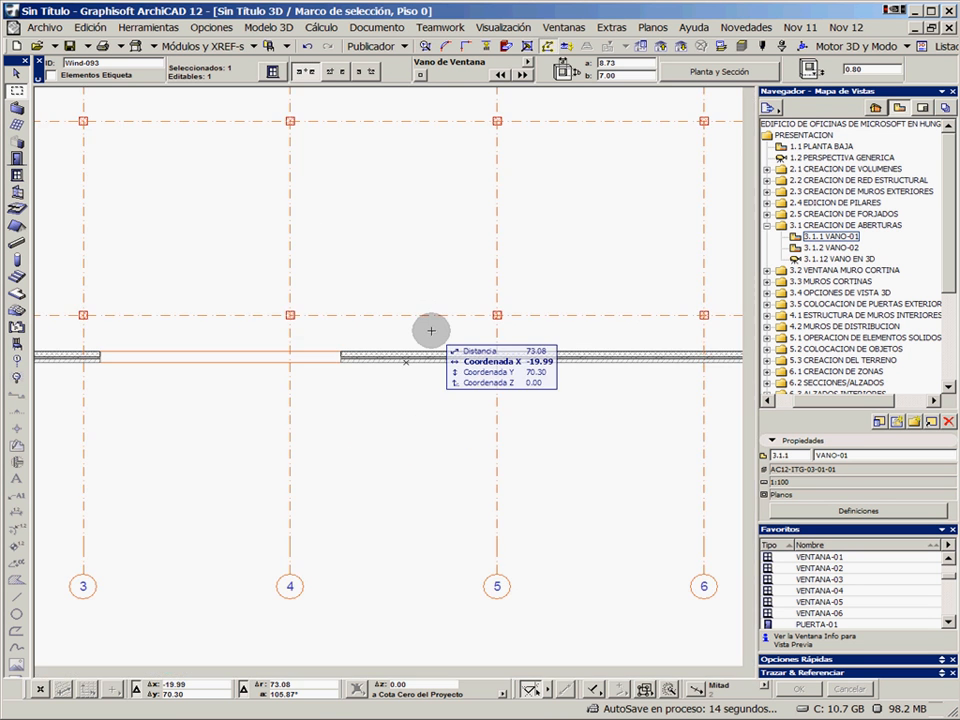
pyautogui.click(302, 44)
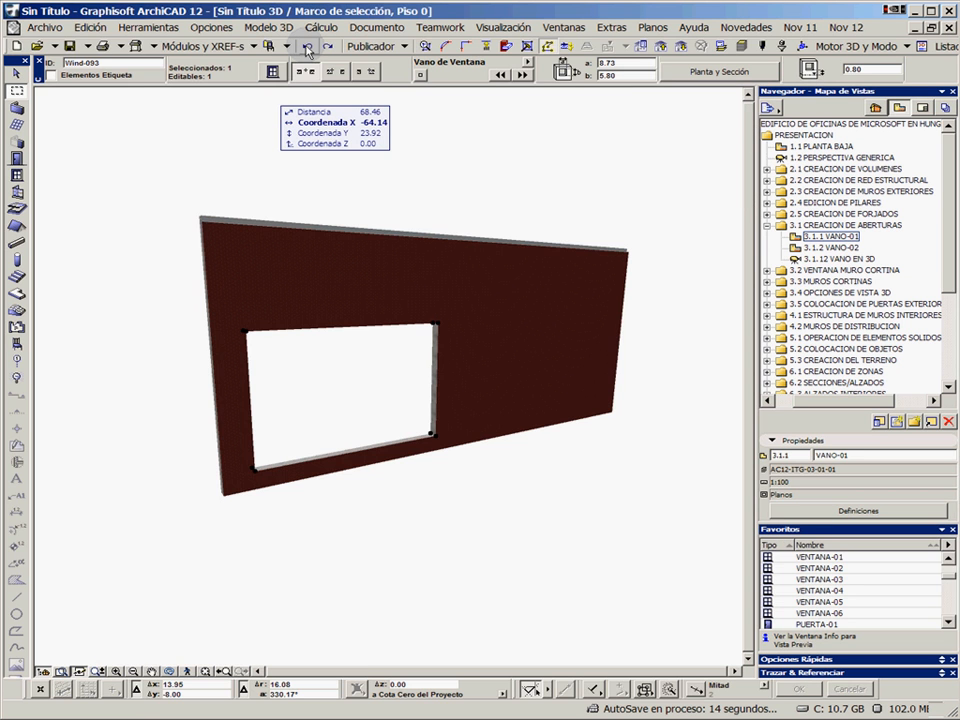
pyautogui.click(306, 47)
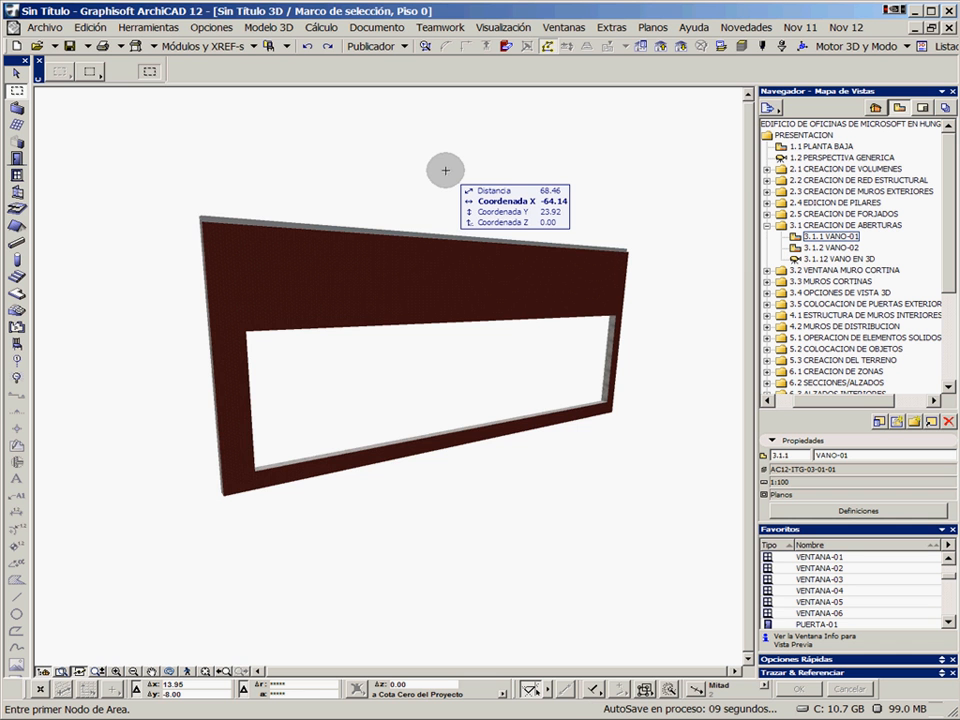
# Open the saved view 3.1.2 VANO-02 and remove the selection marquee from the floor plan
pyautogui.doubleClick(825, 247)
pyautogui.rightClick(380, 366)
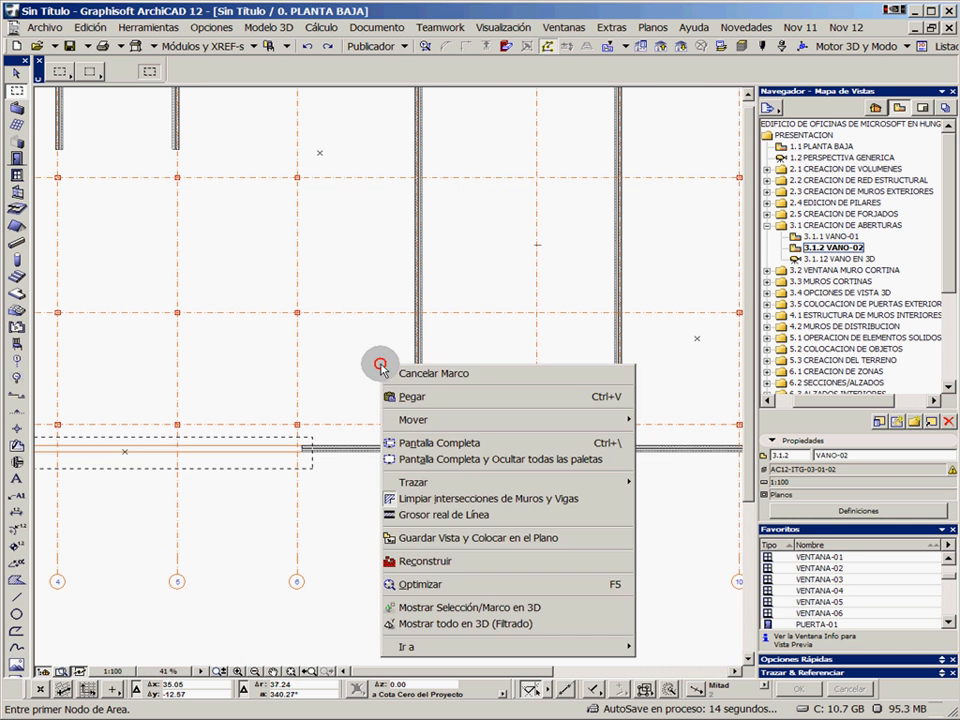
pyautogui.click(431, 375)
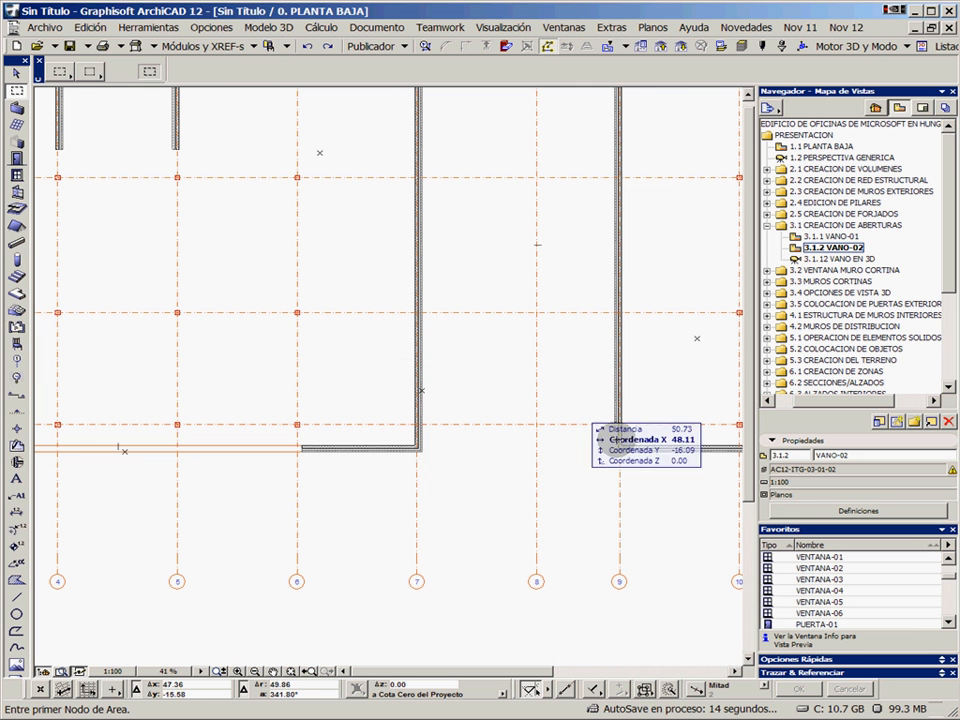
# Apply the VANO DE VENTANA-02 favourite and place the 4.50 × 5.80 opening at the marked point on the wall along axis 7
pyautogui.click(17, 177)
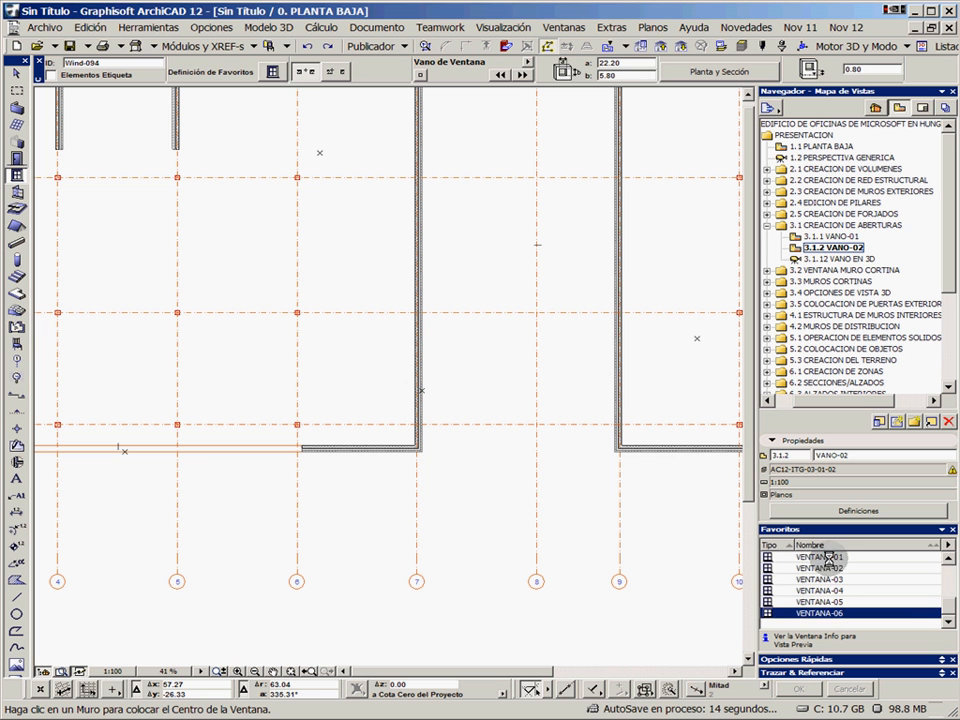
pyautogui.scroll(-2, 950, 610)
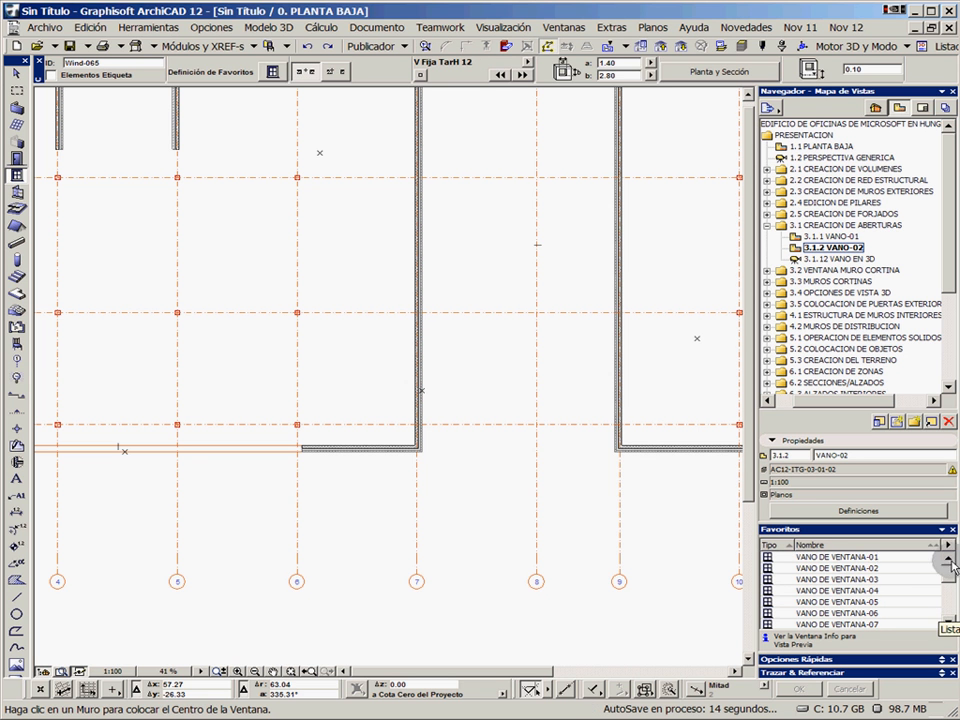
pyautogui.click(868, 568)
pyautogui.click(418, 392)
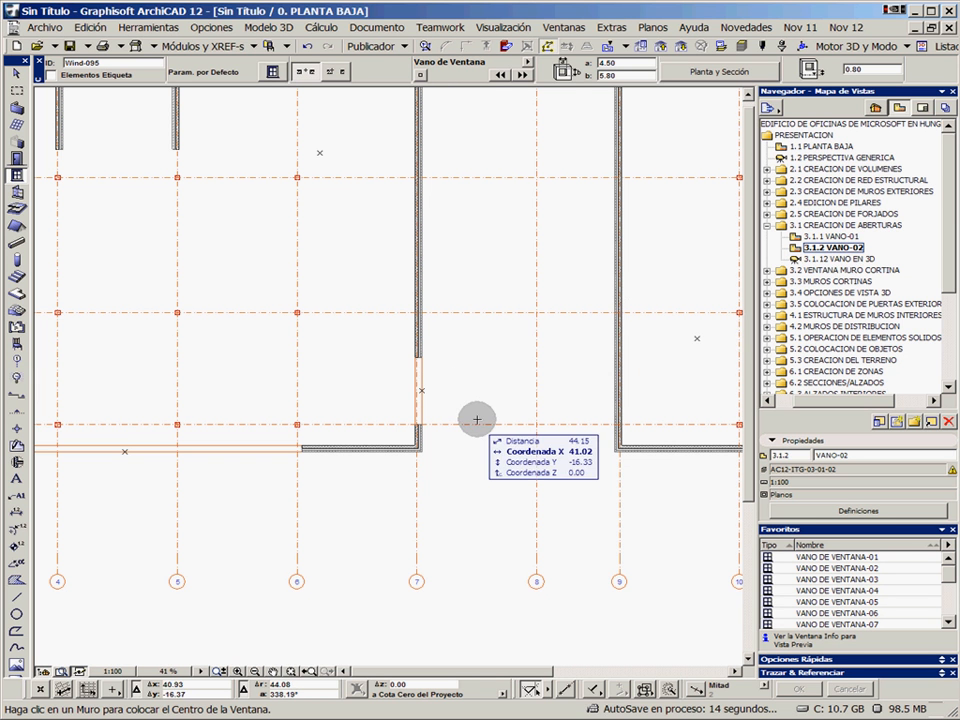
# Set the special snap points to Distancia with an interval of 1.00 for the wall along axis 9
pyautogui.scroll(5, 562, 413)
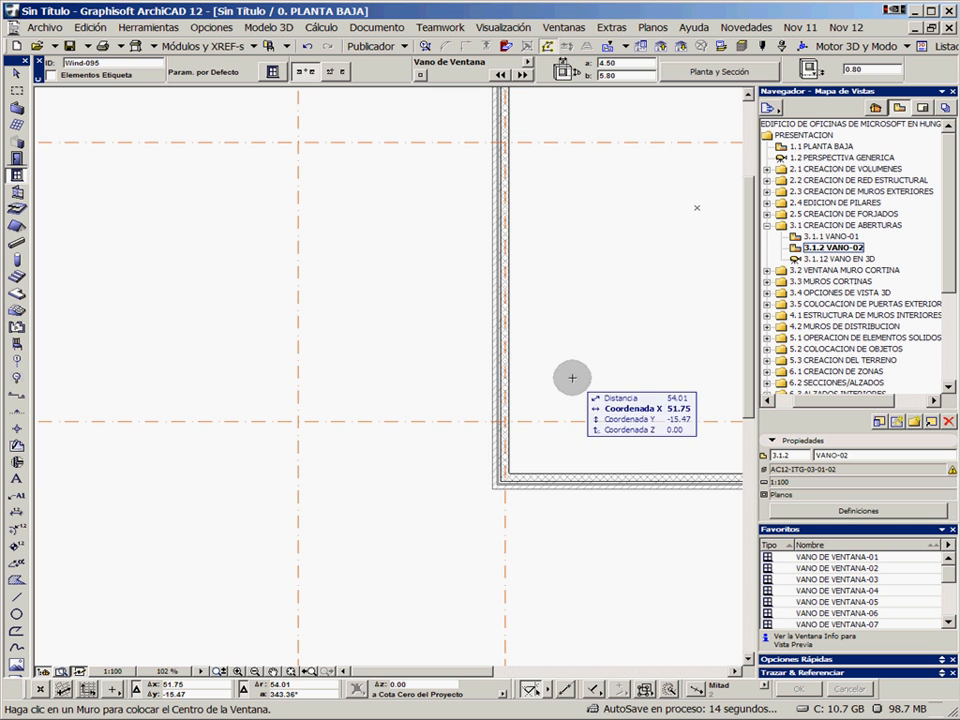
pyautogui.moveTo(223, 351); pyautogui.dragTo(420, 347, button='middle')
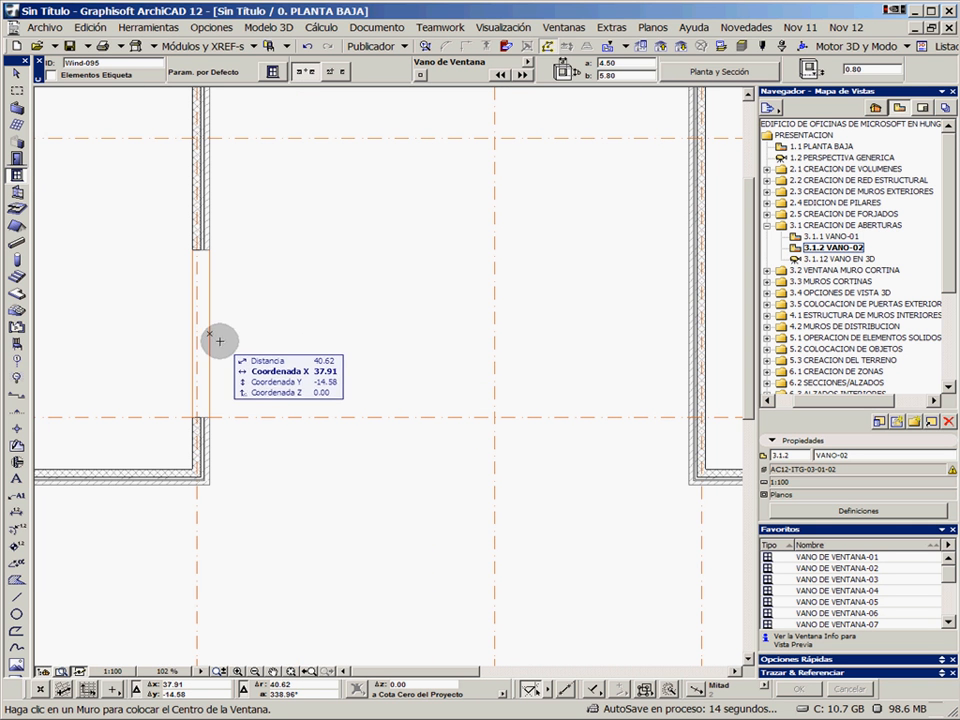
pyautogui.moveTo(561, 356); pyautogui.dragTo(311, 349, button='middle')
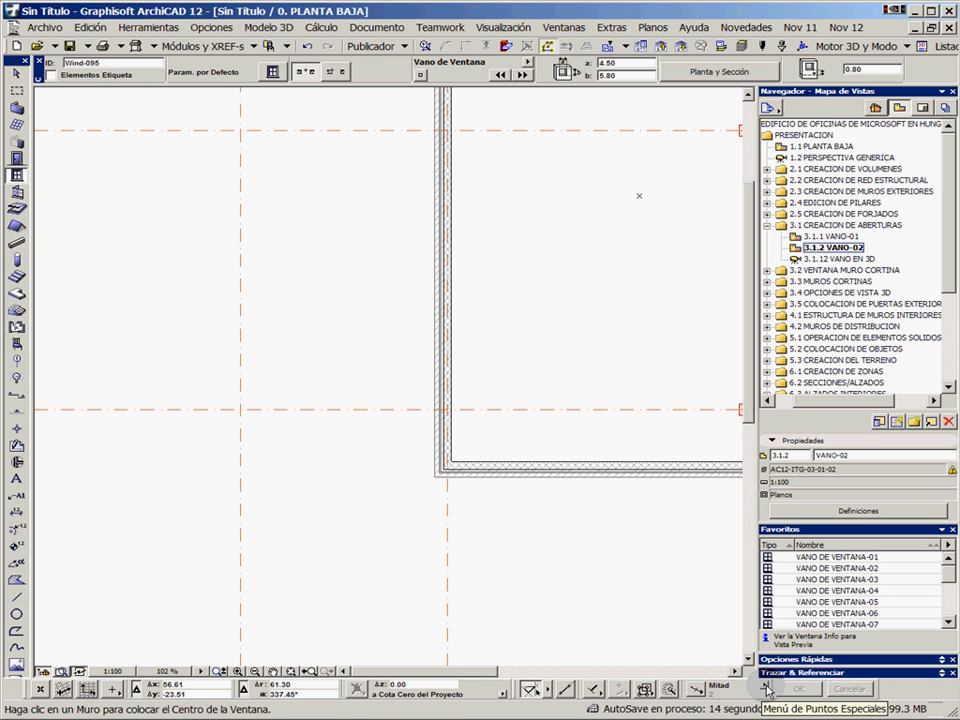
pyautogui.click(767, 689)
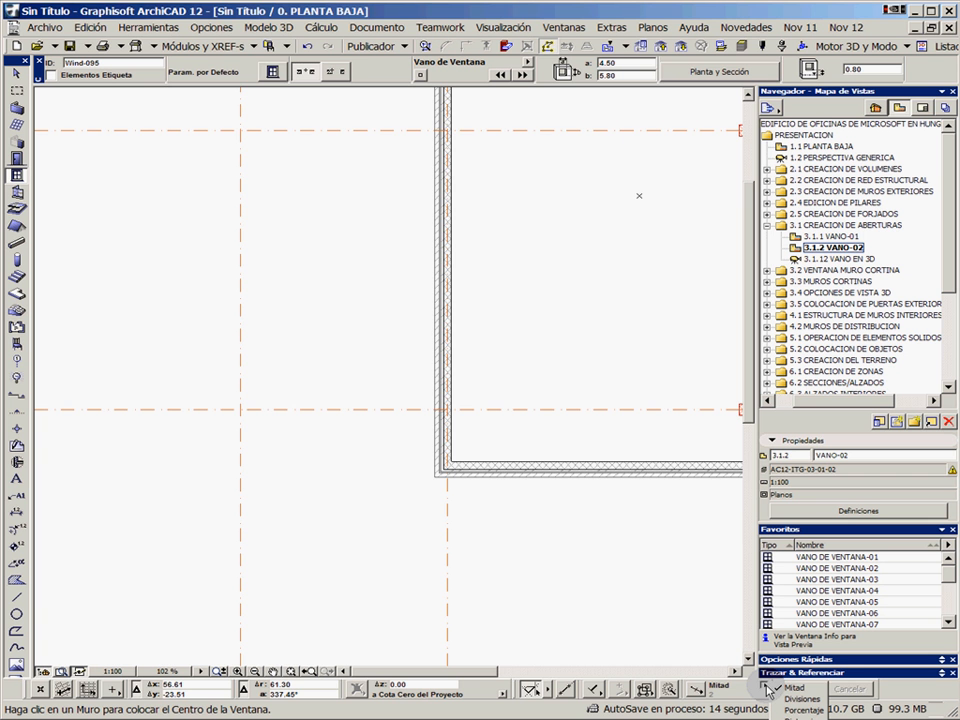
pyautogui.click(767, 689)
pyautogui.scroll(-4, 534, 297)
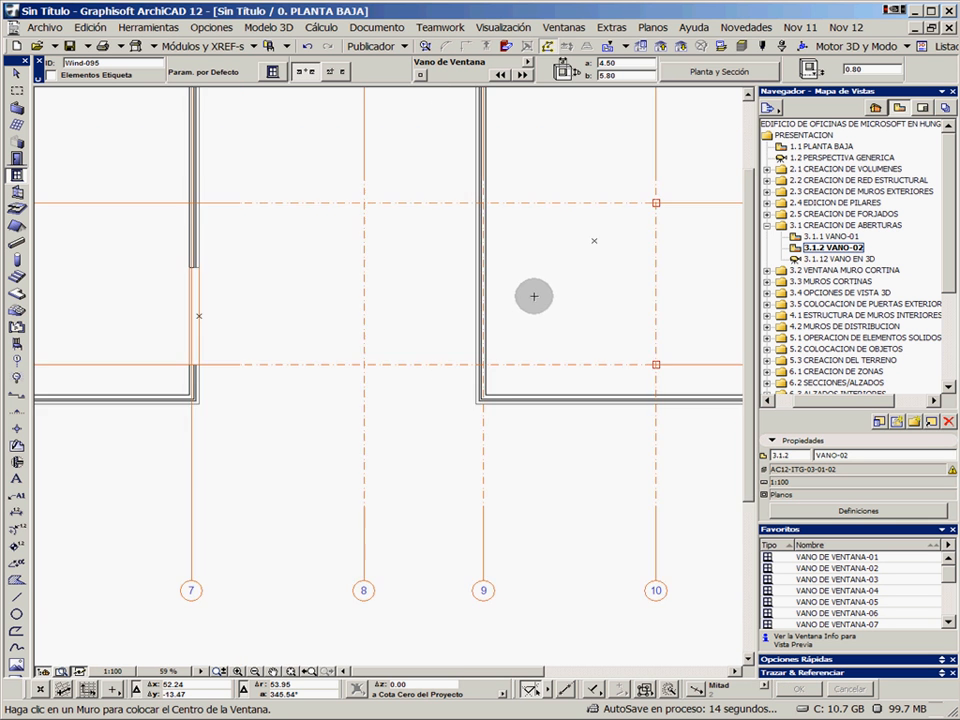
pyautogui.moveTo(536, 280); pyautogui.dragTo(501, 409, button='middle')
pyautogui.moveTo(494, 268); pyautogui.dragTo(465, 361, button='middle')
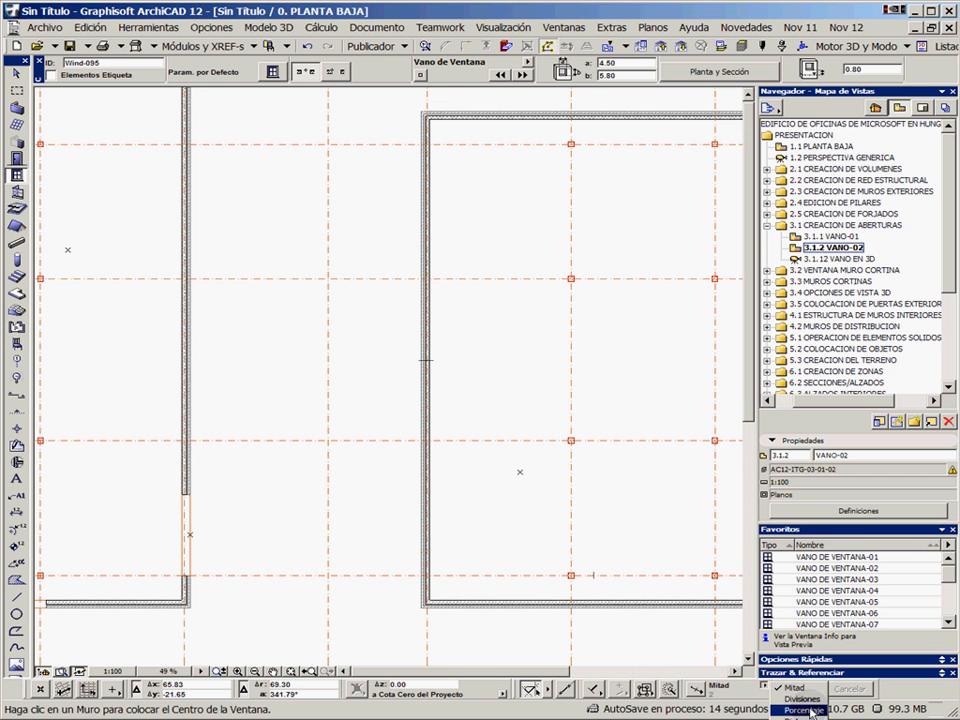
pyautogui.click(790, 716)
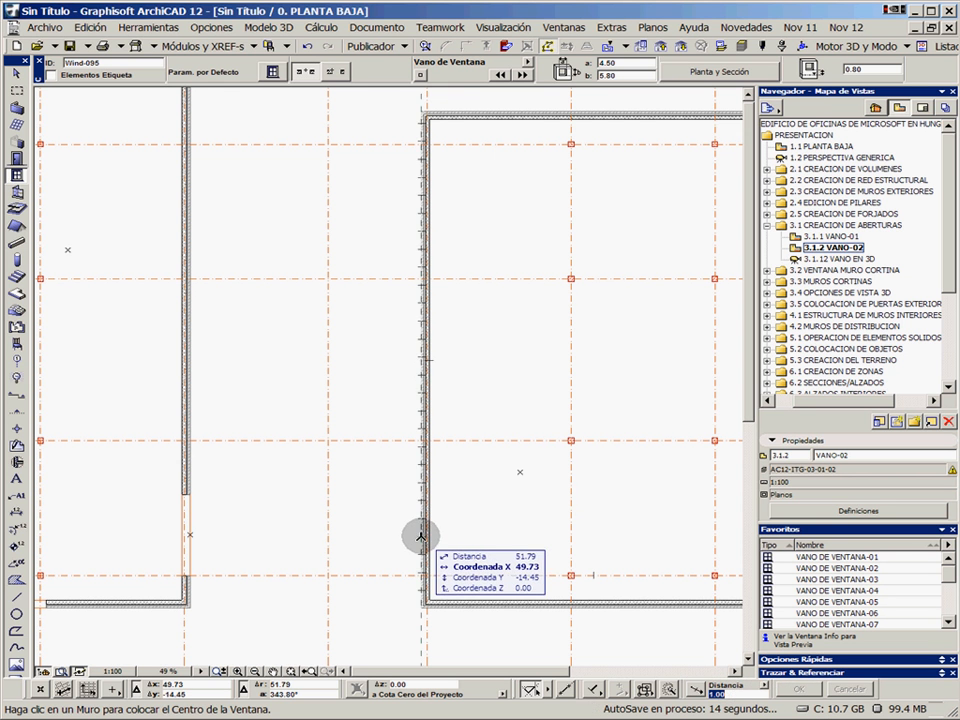
# Limit the special snap points to the stretches between intersections on the wall along axis 9
pyautogui.scroll(5, 421, 537)
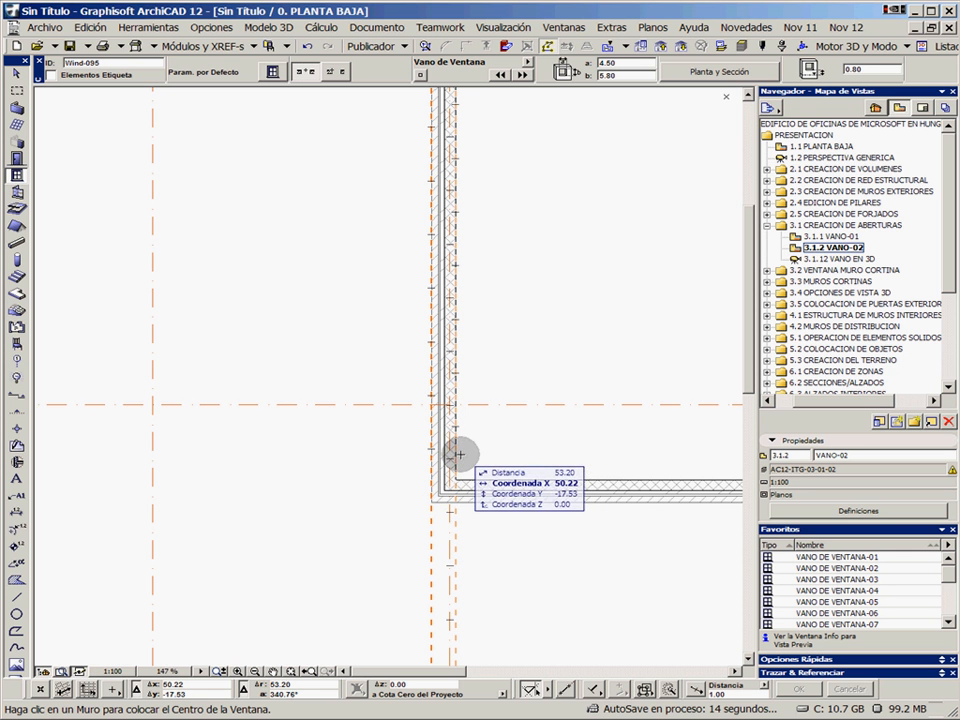
pyautogui.scroll(-3, 495, 250)
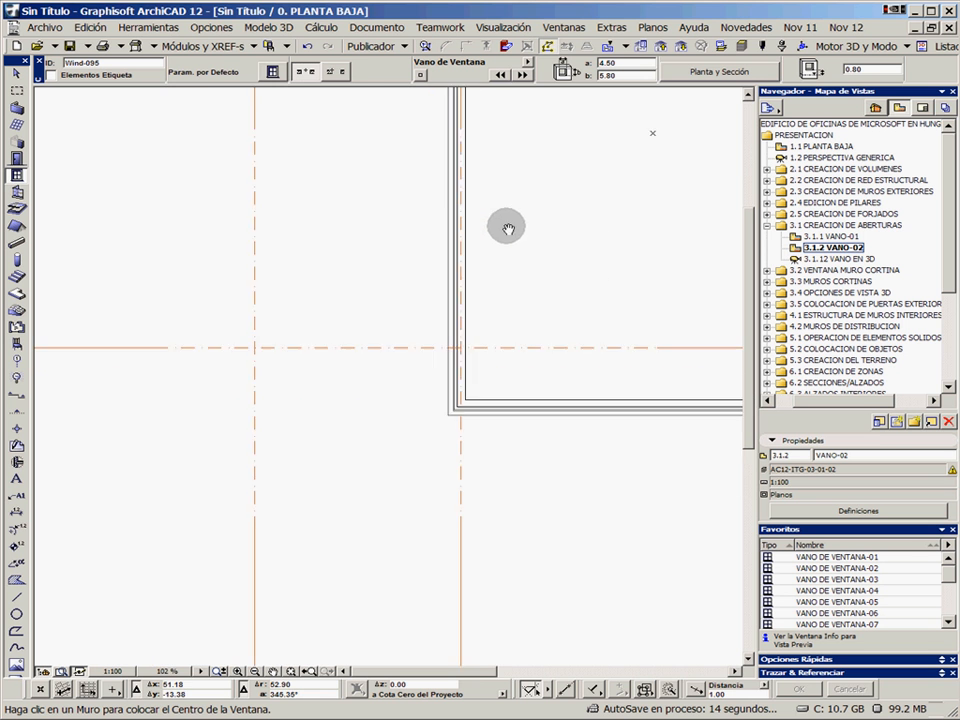
pyautogui.click(698, 690)
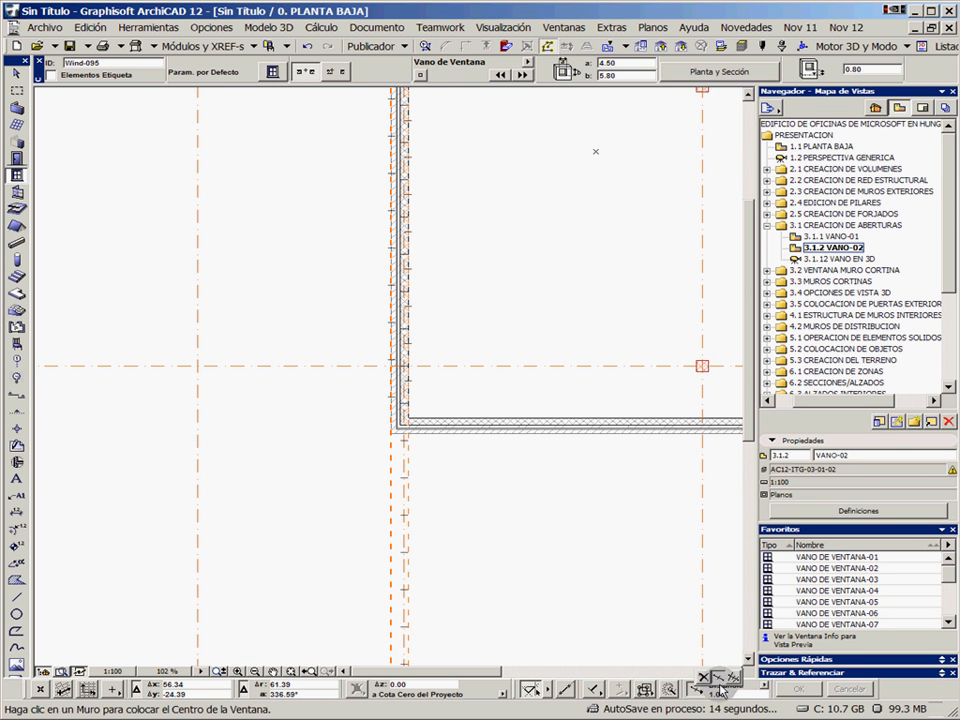
pyautogui.click(733, 681)
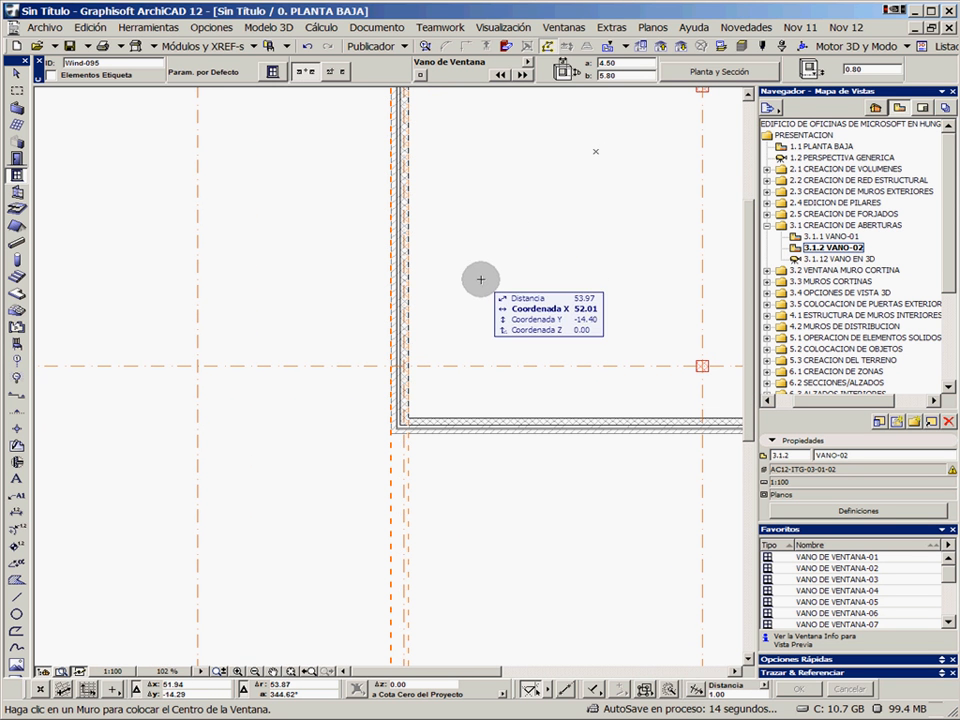
pyautogui.moveTo(466, 266); pyautogui.dragTo(437, 381, button='middle')
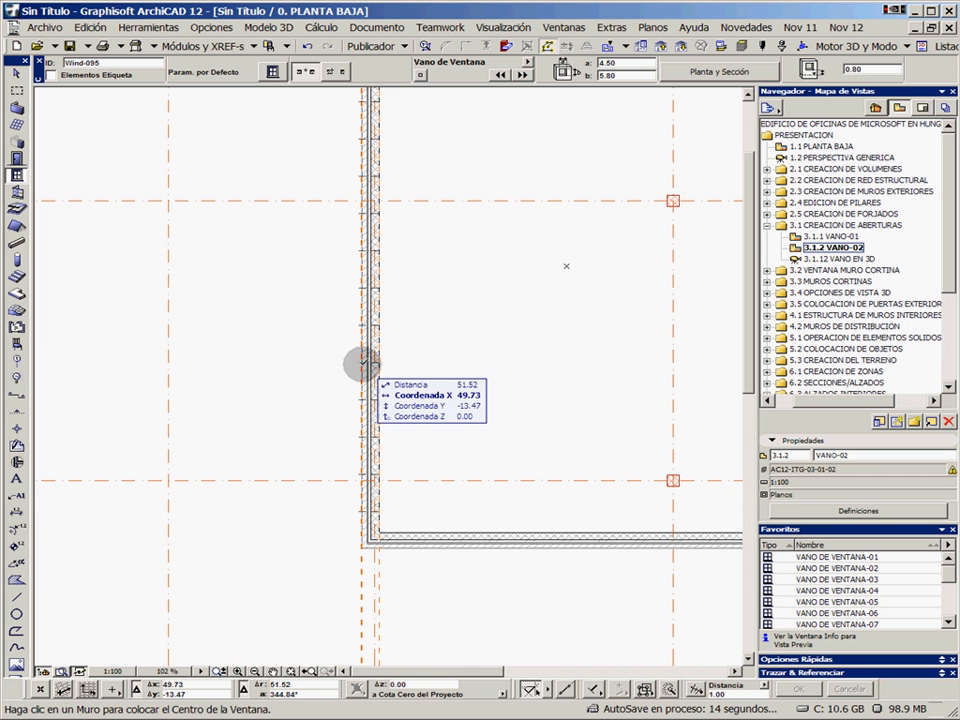
# Try placing the 4.50 × 5.80 window opening at a snap point on the wall along axis 9, and undo it
pyautogui.click(365, 363)
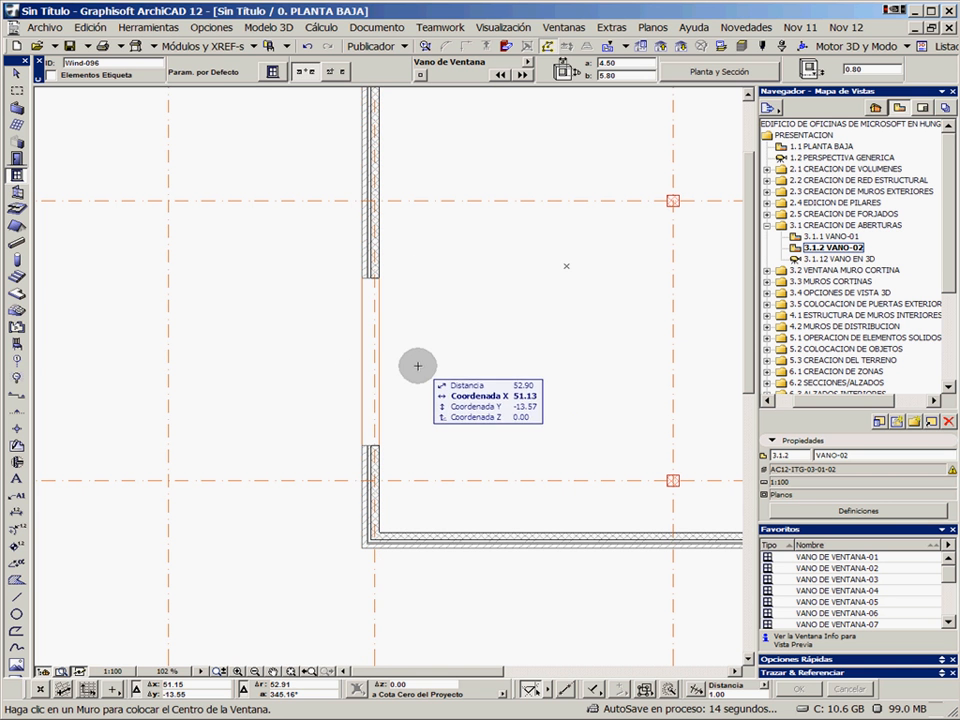
pyautogui.click(311, 47)
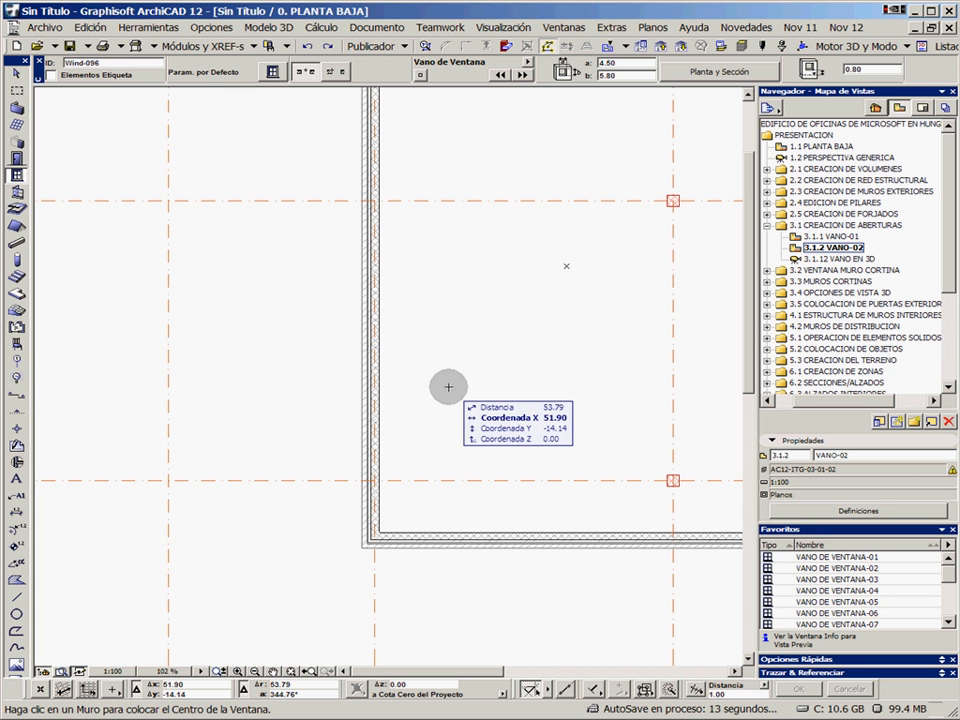
# Open the saved 3D view 3.1.12 VANO EN 3D and examine the window openings in the building's façades
pyautogui.doubleClick(842, 258)
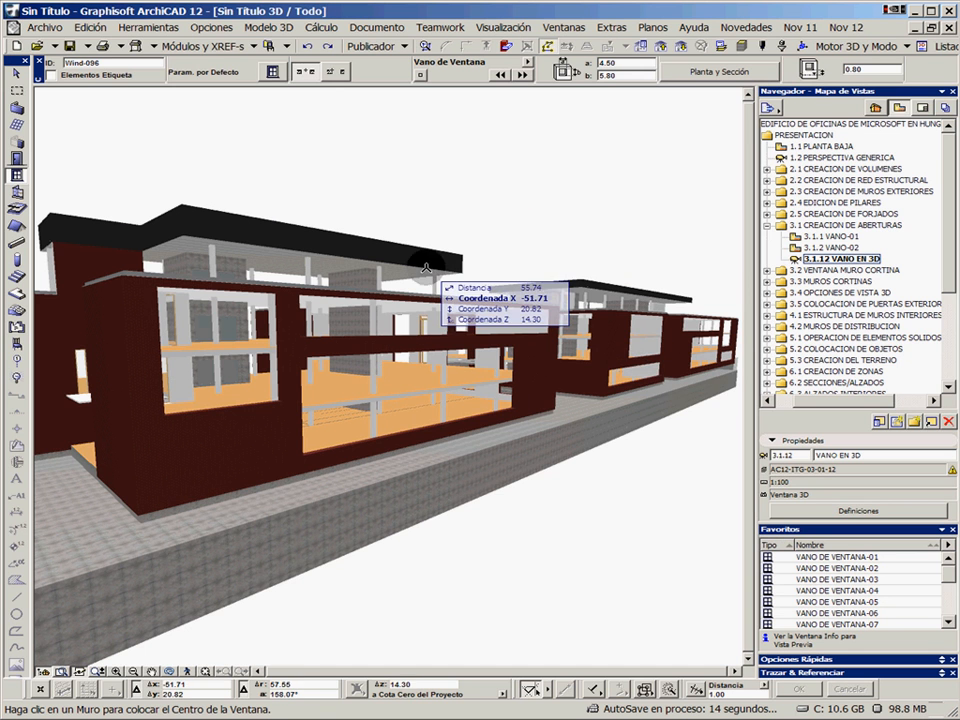
pyautogui.keyDown('shift'); pyautogui.moveTo(429, 264); pyautogui.dragTo(364, 384, button='middle'); pyautogui.keyUp('shift')
pyautogui.keyDown('shift'); pyautogui.moveTo(524, 325); pyautogui.dragTo(596, 224, button='middle'); pyautogui.keyUp('shift')
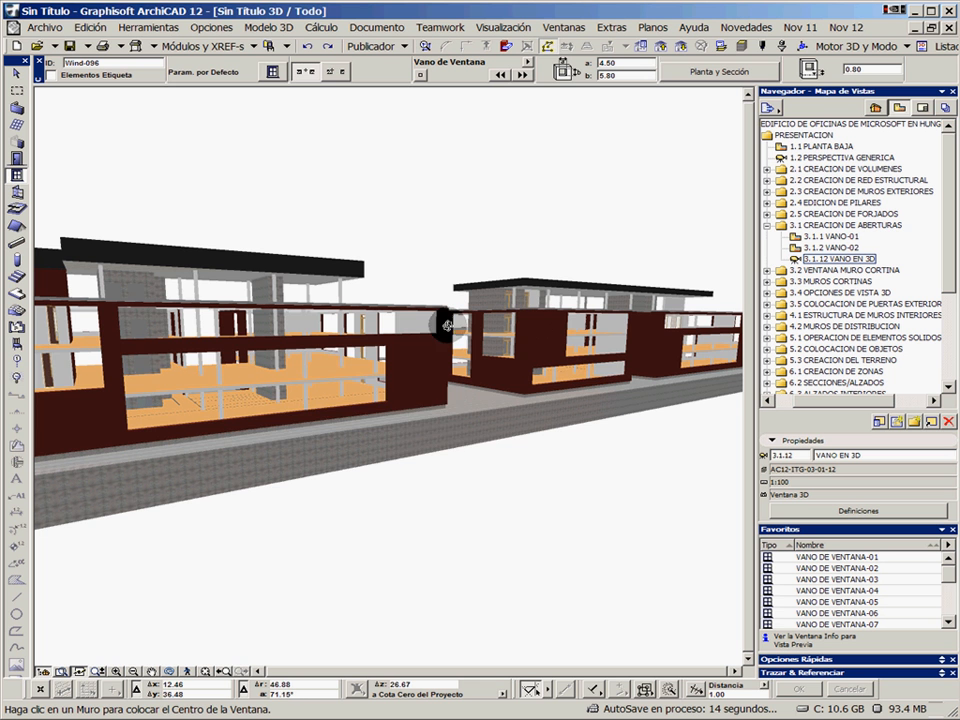
pyautogui.click(370, 398)
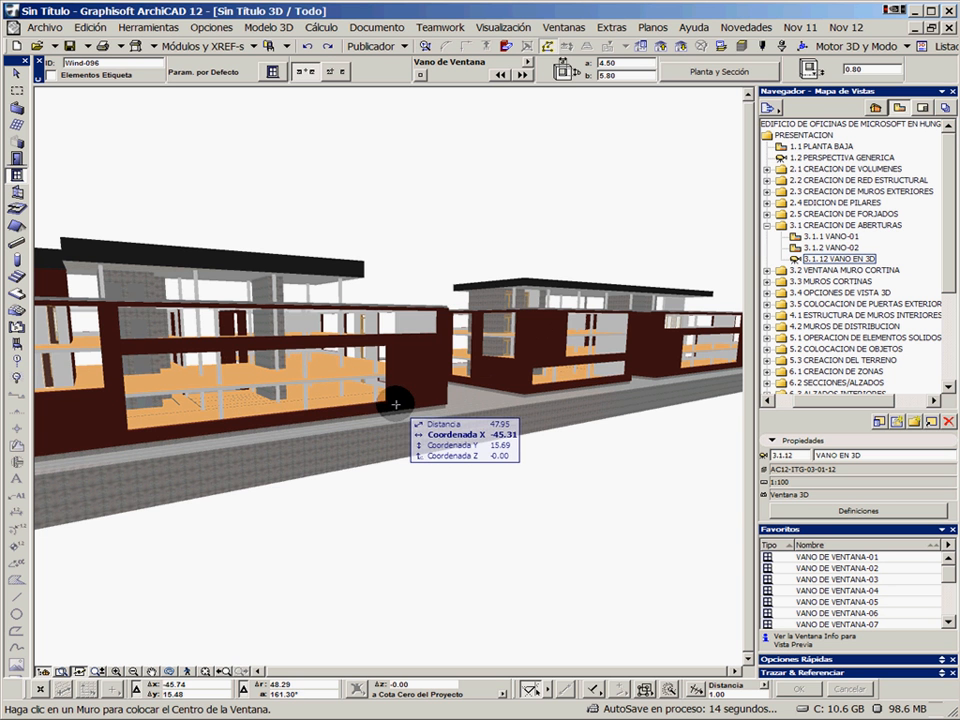
pyautogui.click(397, 402)
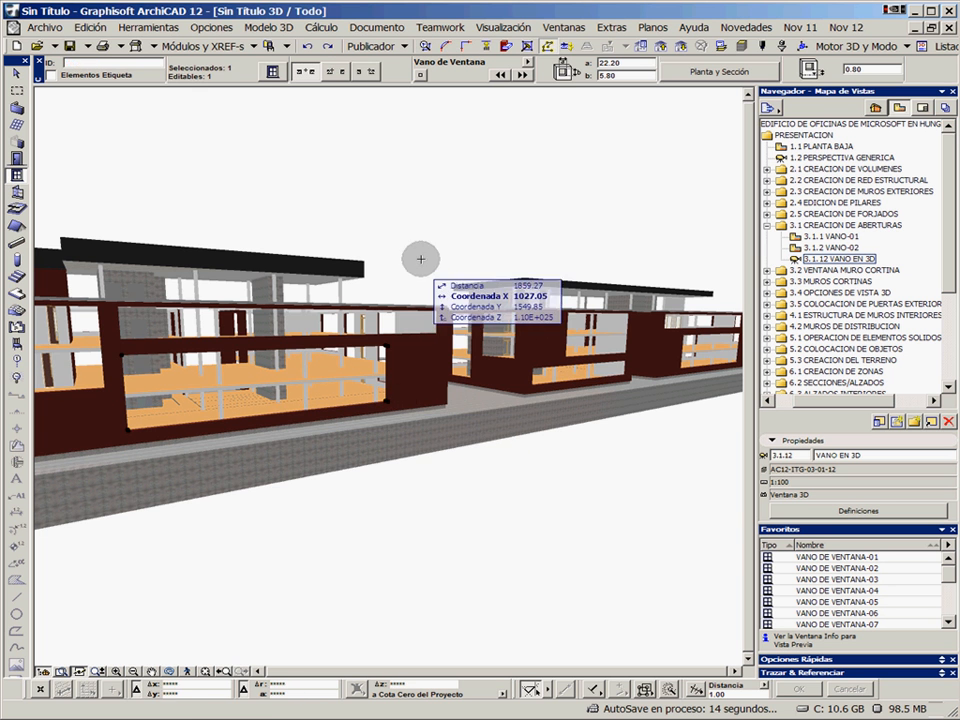
pyautogui.press('Escape')
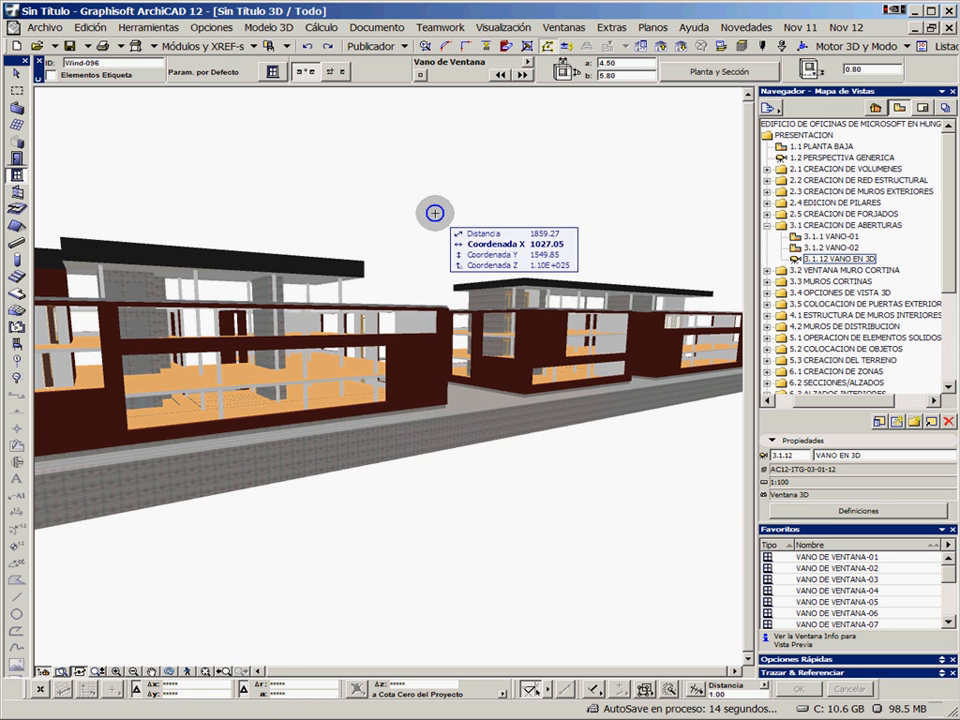
# Open the saved view 3.2.1 MURO CORTINA-01 5.80 .80 and activate the Curtain Wall tool
pyautogui.click(767, 225)
pyautogui.click(767, 236)
pyautogui.doubleClick(843, 252)
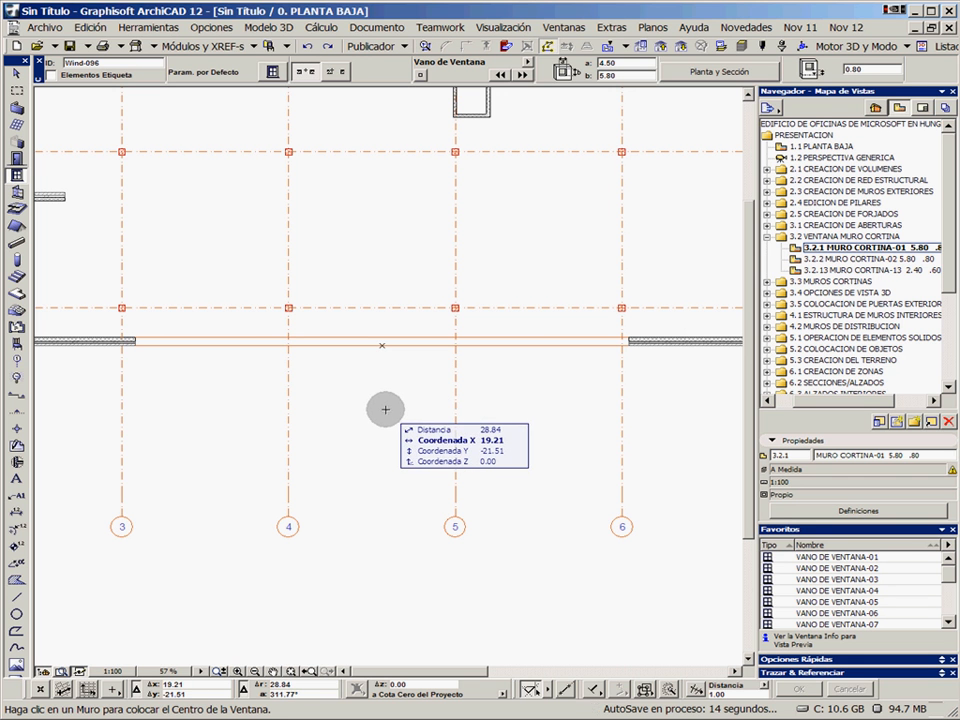
pyautogui.click(17, 125)
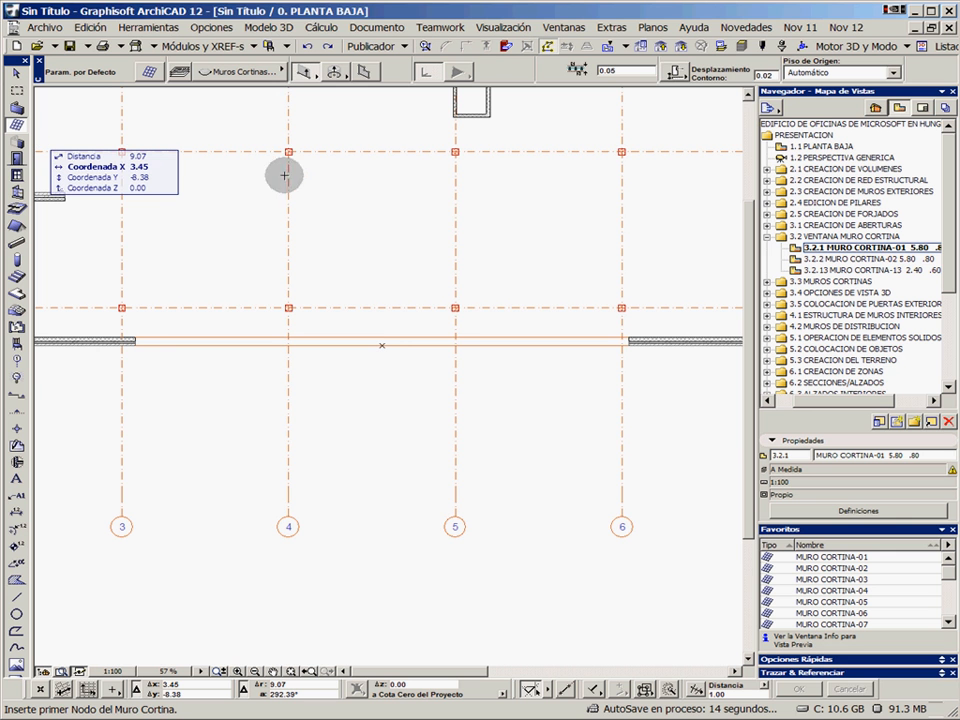
# In the default curtain wall scheme, add a 0.60 primary grid line and a 1.00 secondary grid line
pyautogui.hotkey('ctrl', 't')
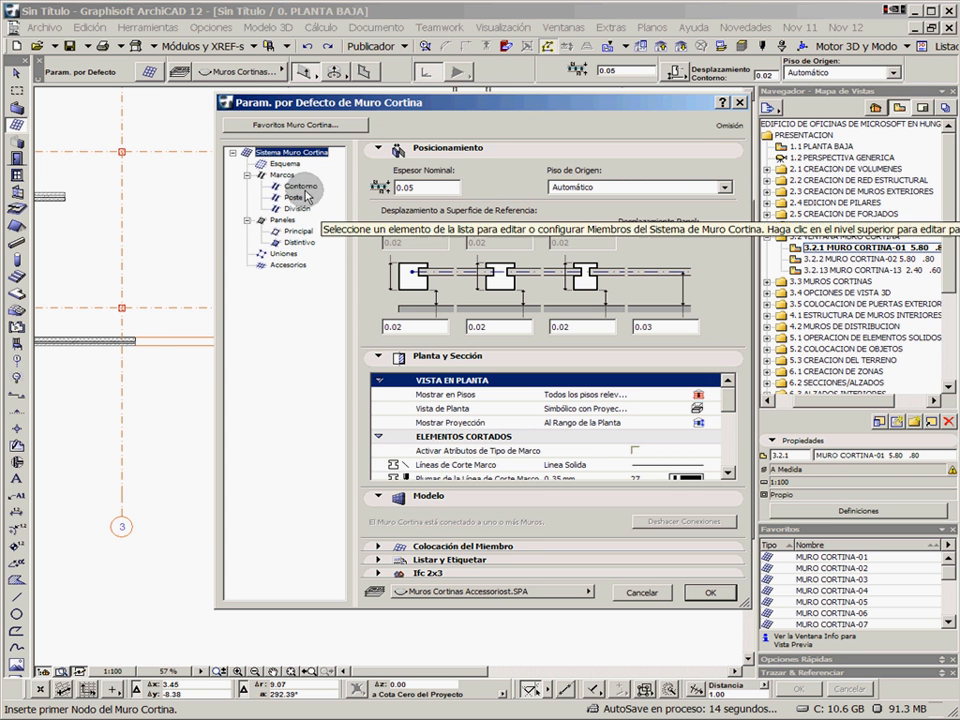
pyautogui.click(282, 163)
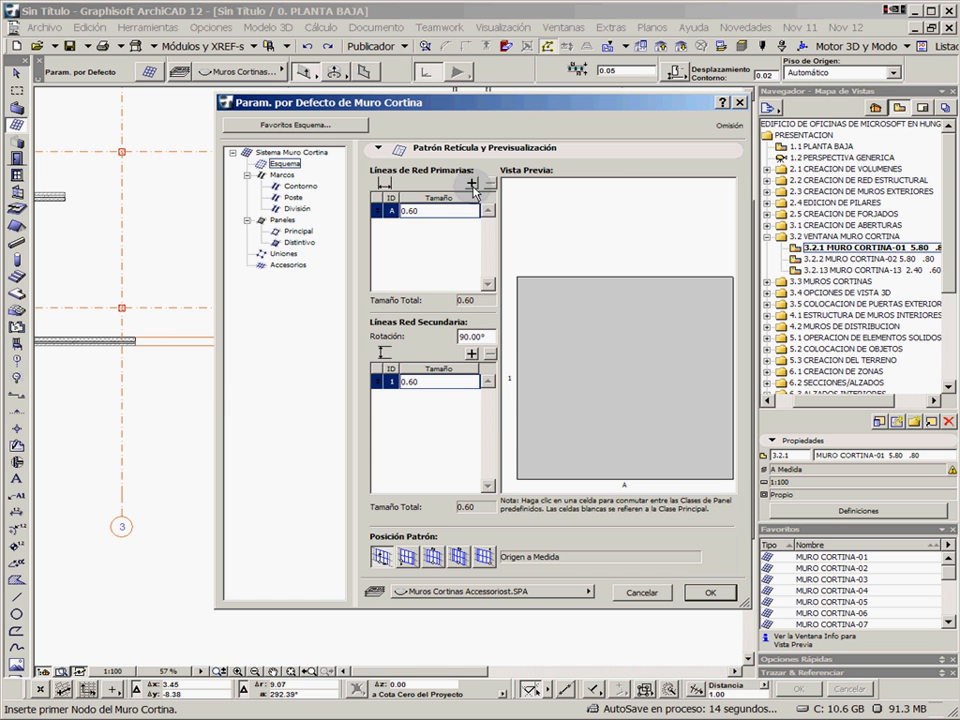
pyautogui.click(478, 225)
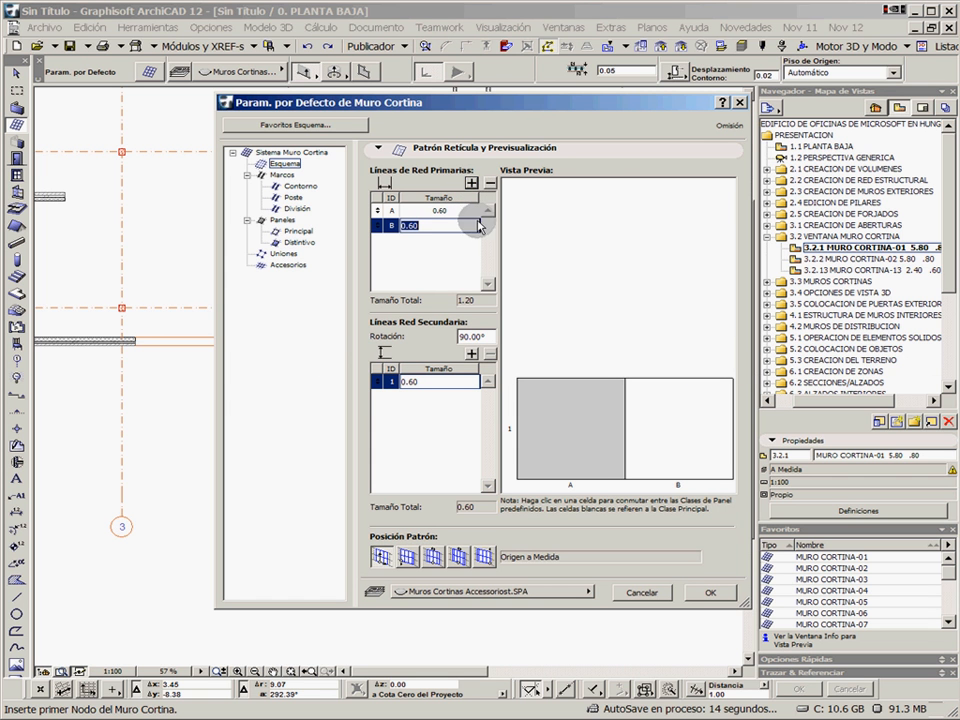
pyautogui.click(470, 353)
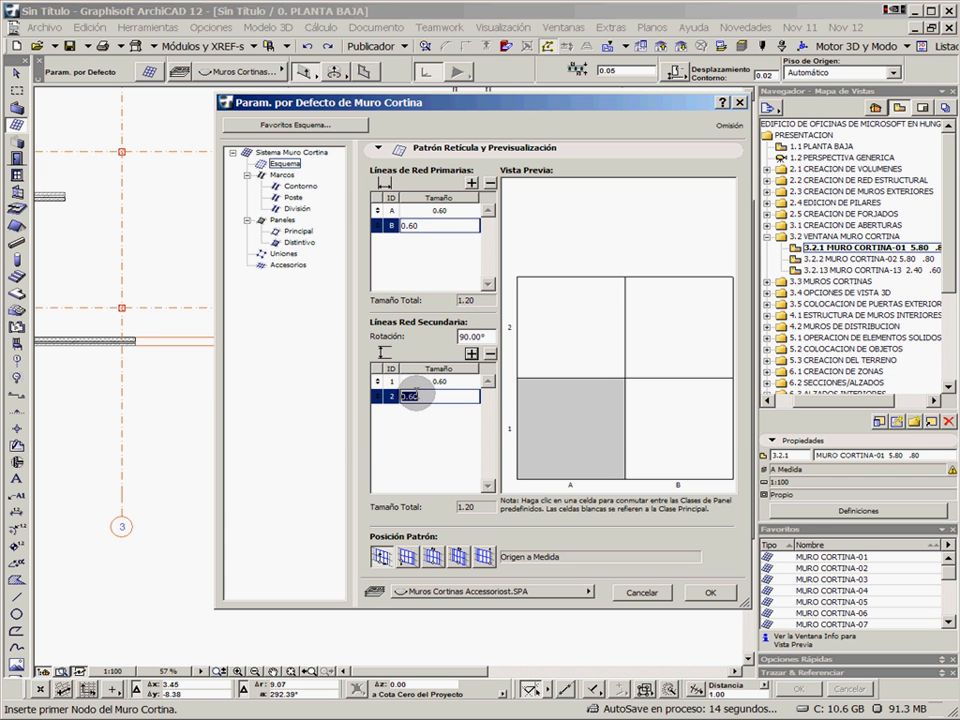
pyautogui.write('1')
pyautogui.press('Return')
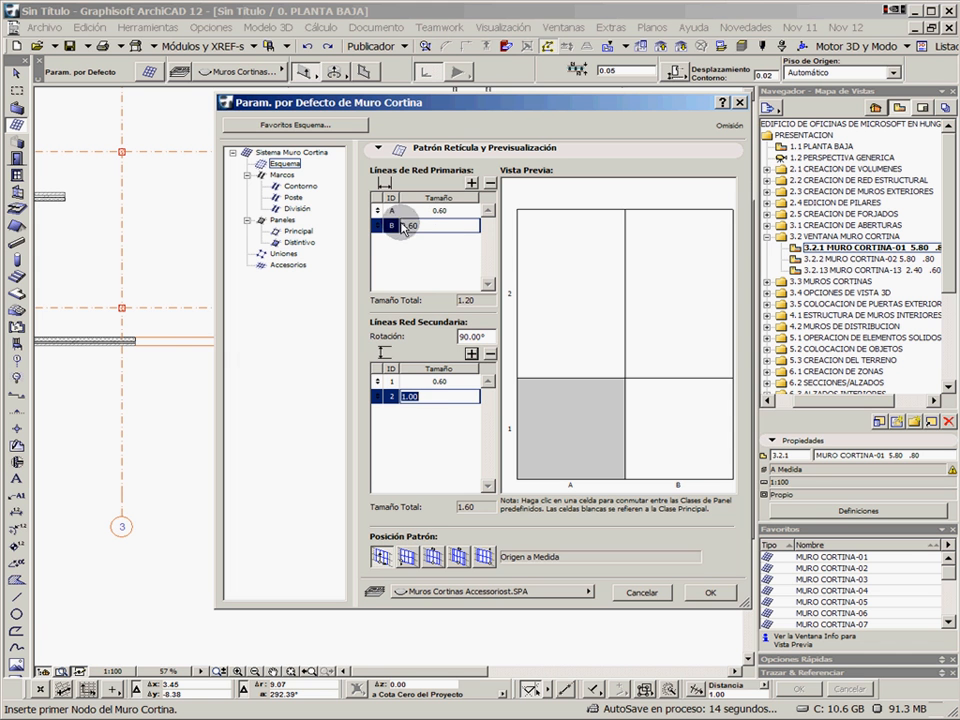
# Toggle the panel classes of the pattern cells into a checkerboard, with distinctive panels in cells A1 and B2
pyautogui.click(595, 288)
pyautogui.click(681, 293)
pyautogui.click(671, 421)
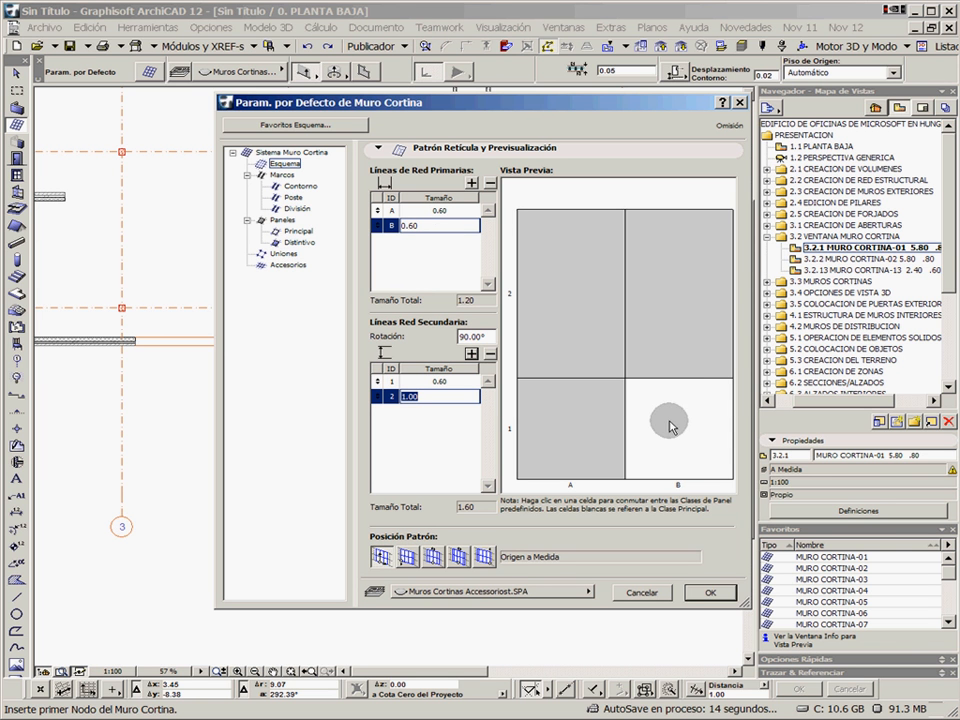
pyautogui.click(666, 396)
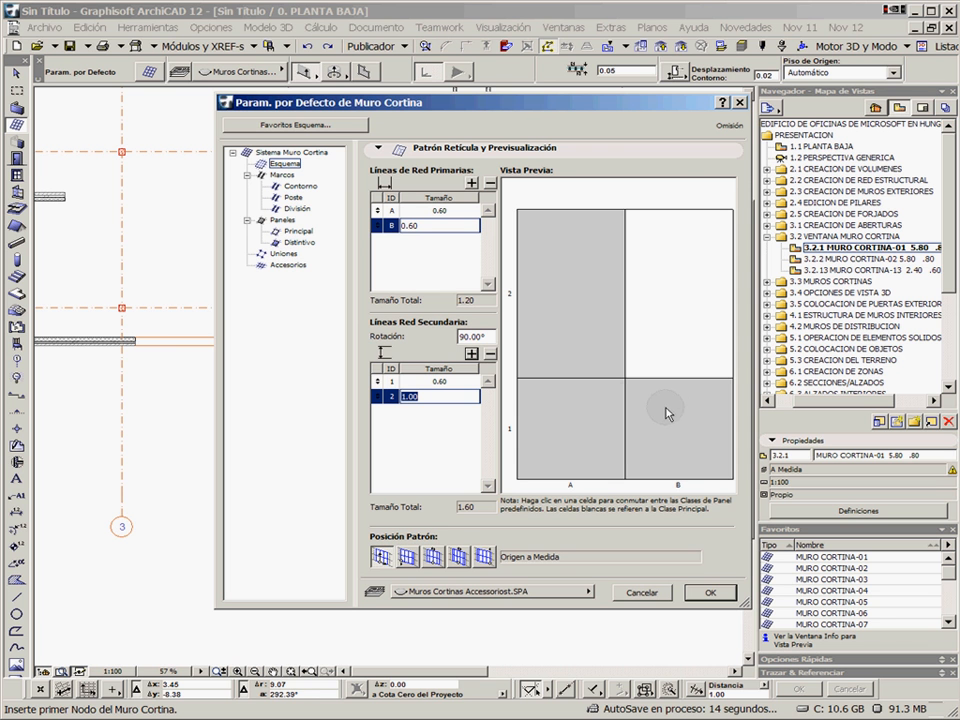
pyautogui.click(585, 313)
pyautogui.click(675, 432)
pyautogui.click(658, 342)
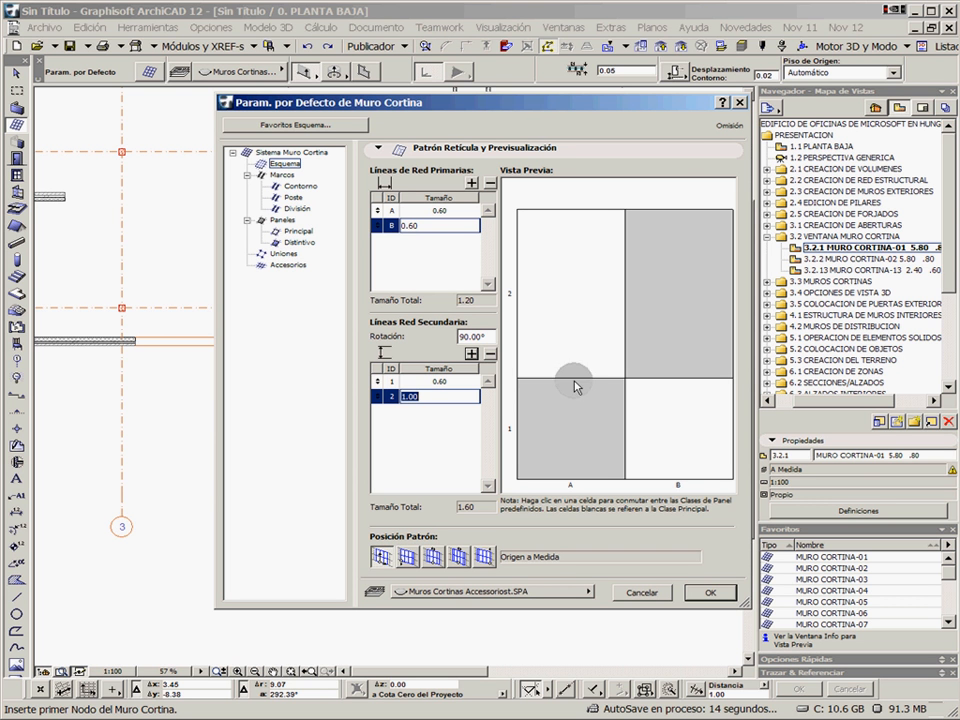
# Examine the curtain wall settings for frames, main and distinctive panels, and junctions, including the available junction types
pyautogui.click(299, 186)
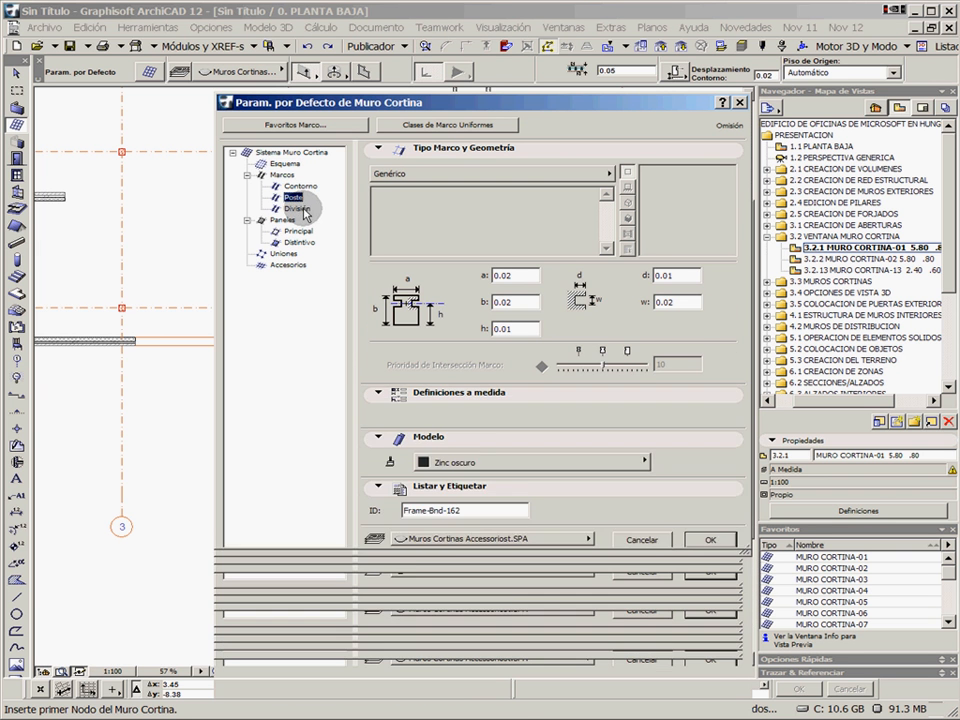
pyautogui.click(297, 208)
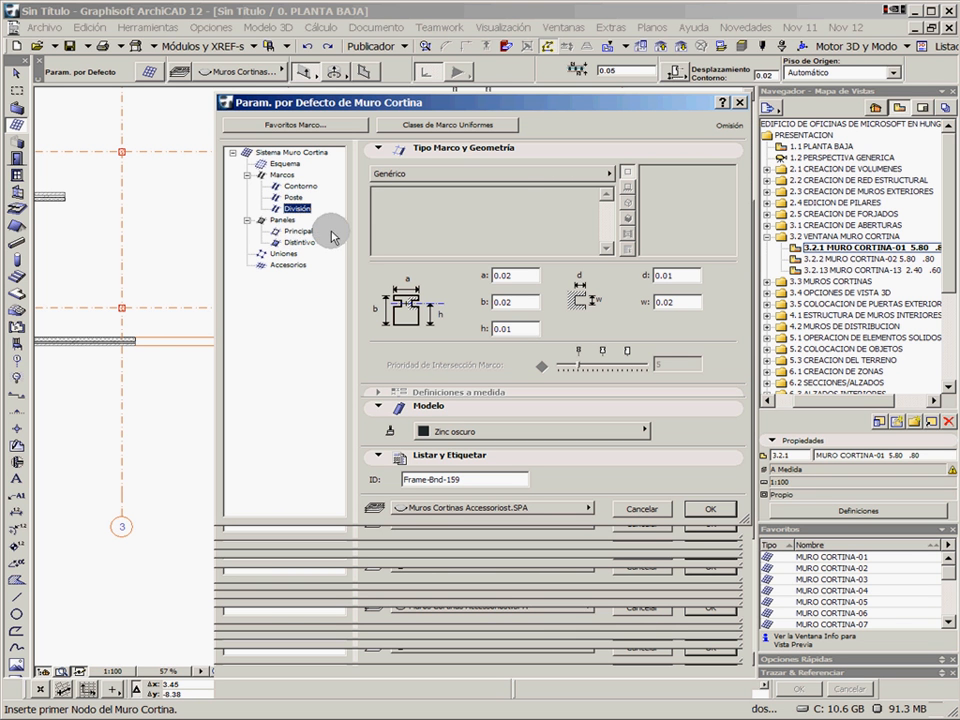
pyautogui.click(296, 231)
pyautogui.click(298, 242)
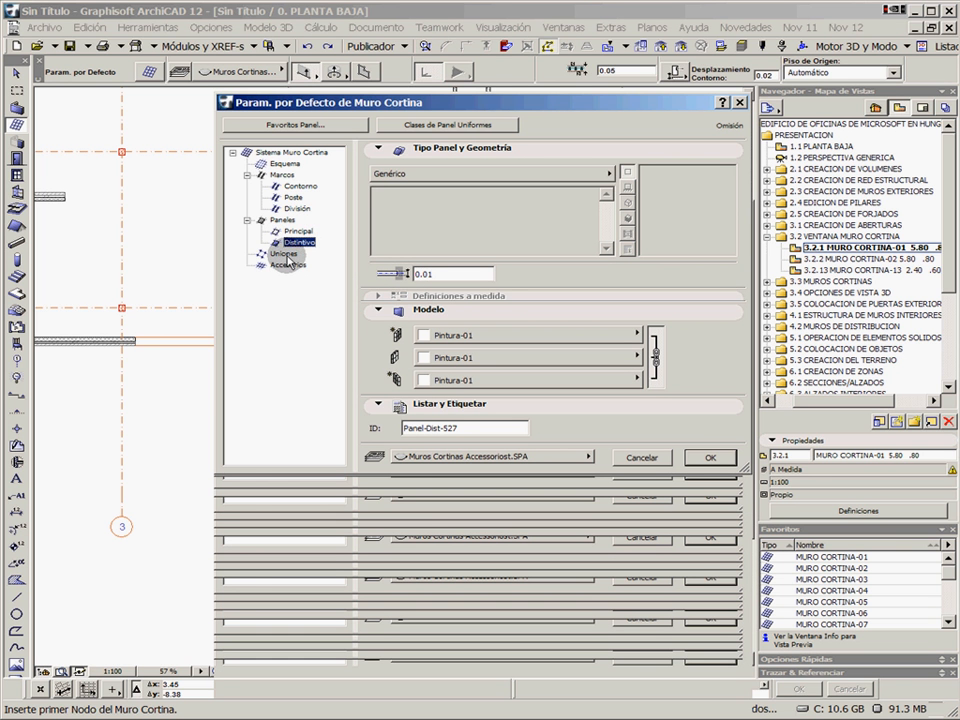
pyautogui.click(286, 255)
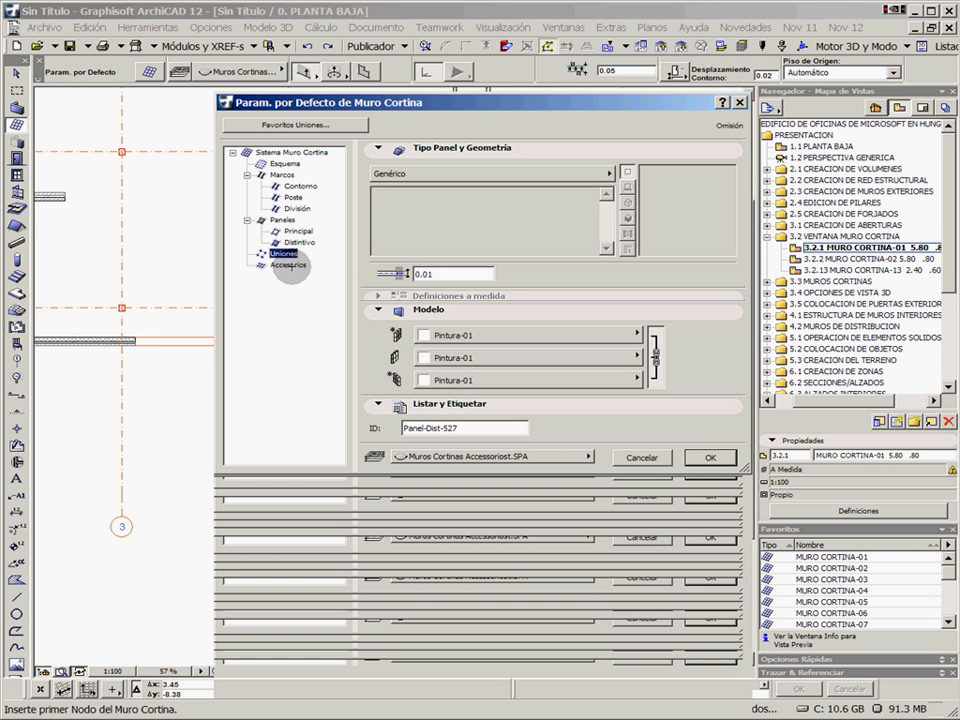
pyautogui.click(603, 175)
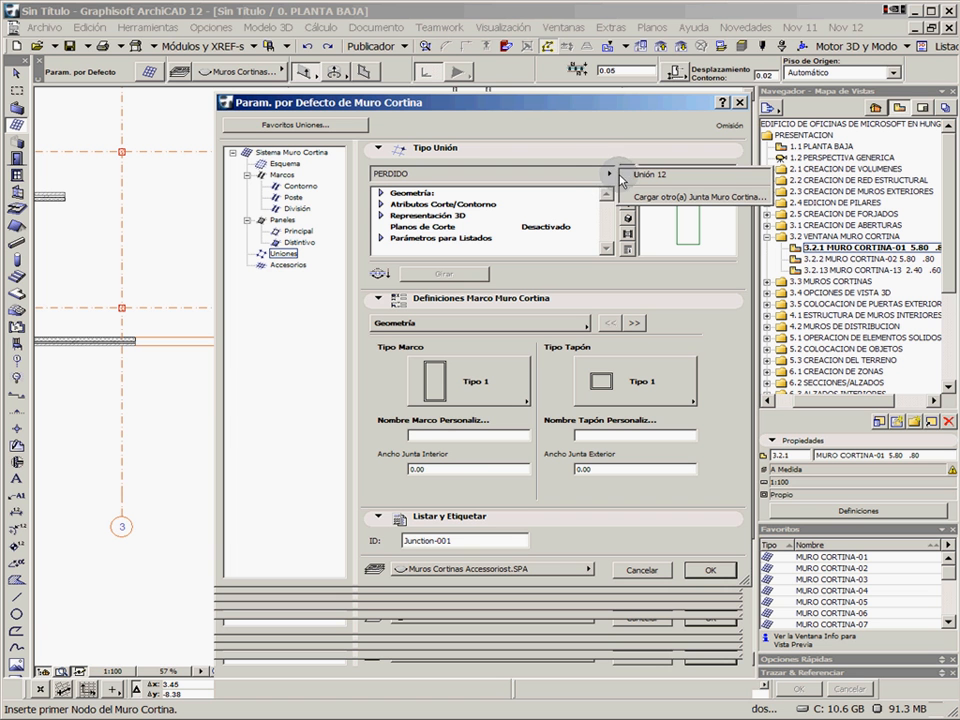
pyautogui.click(569, 126)
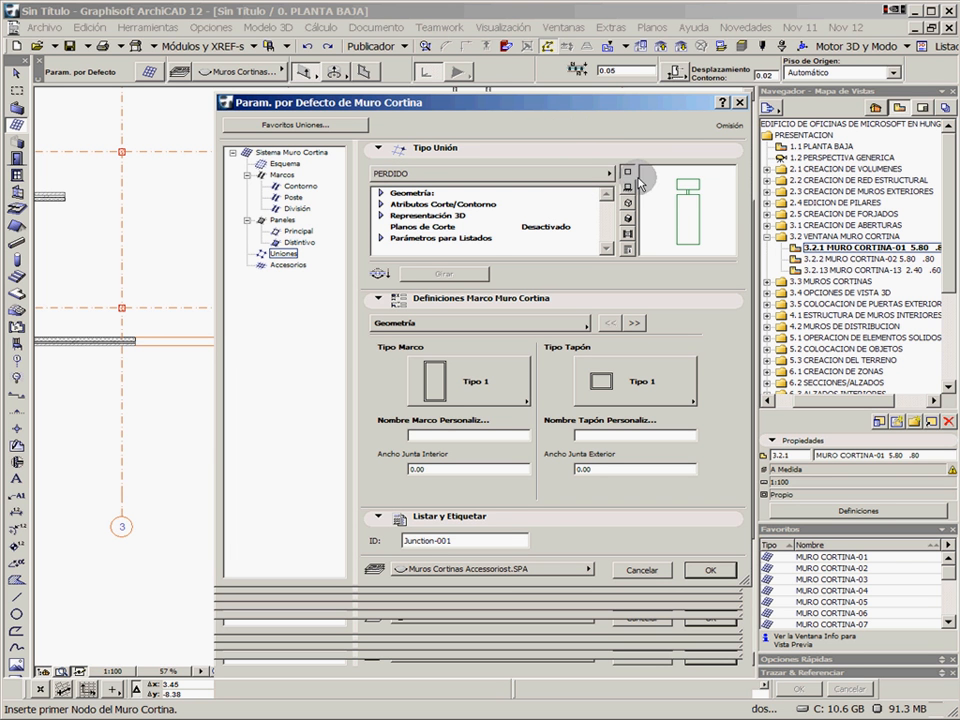
# Try the Prot. Solar 01 12 accessory type with its 3D preview, and discard the curtain wall default changes
pyautogui.click(289, 266)
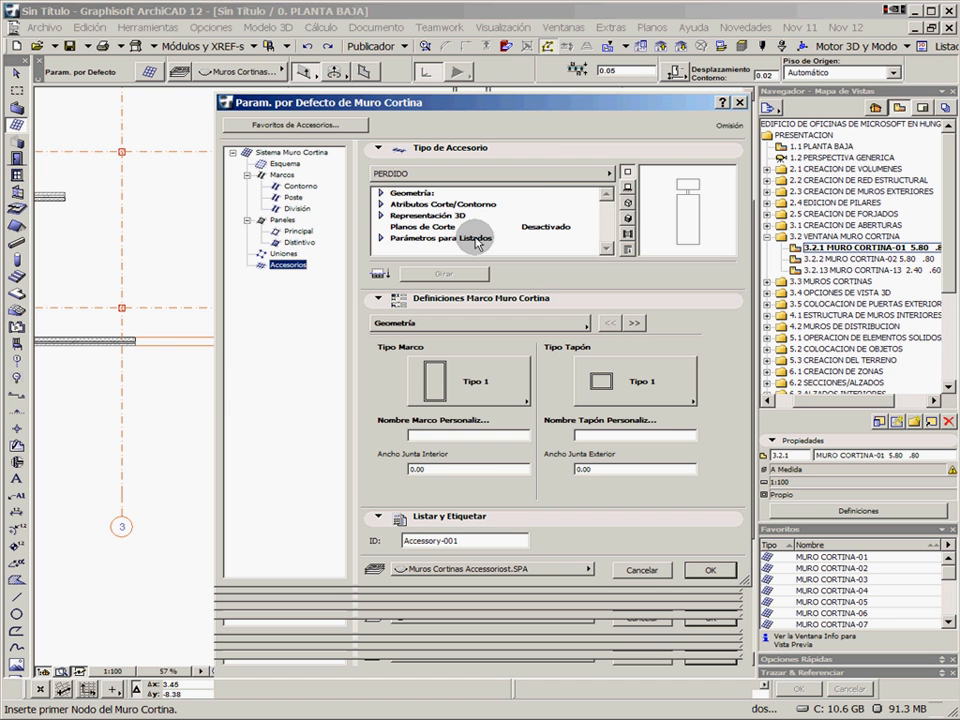
pyautogui.click(574, 172)
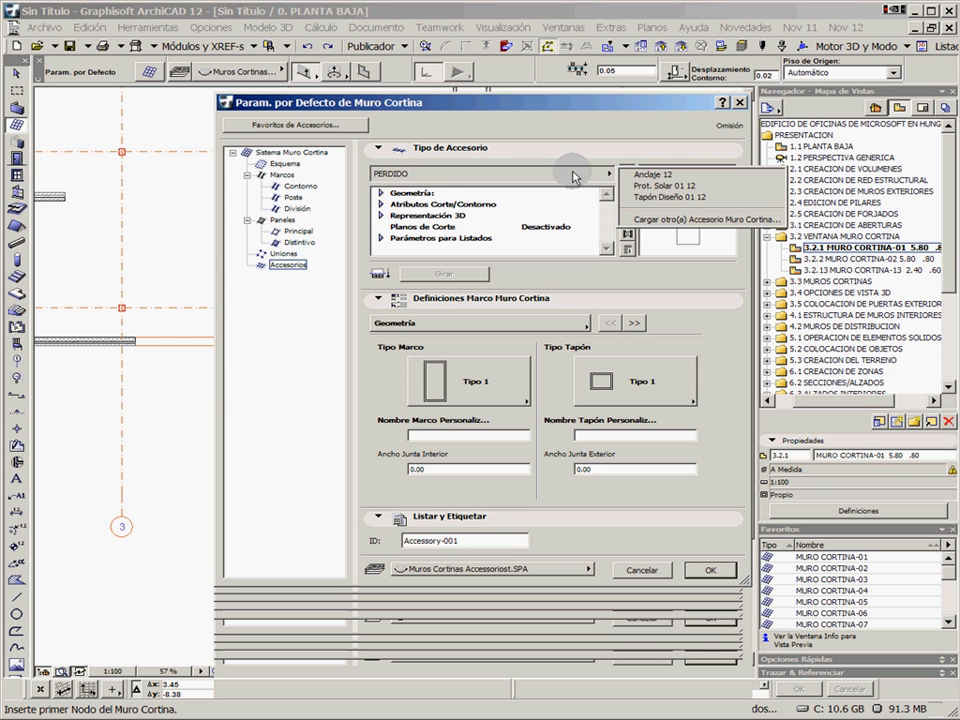
pyautogui.click(660, 186)
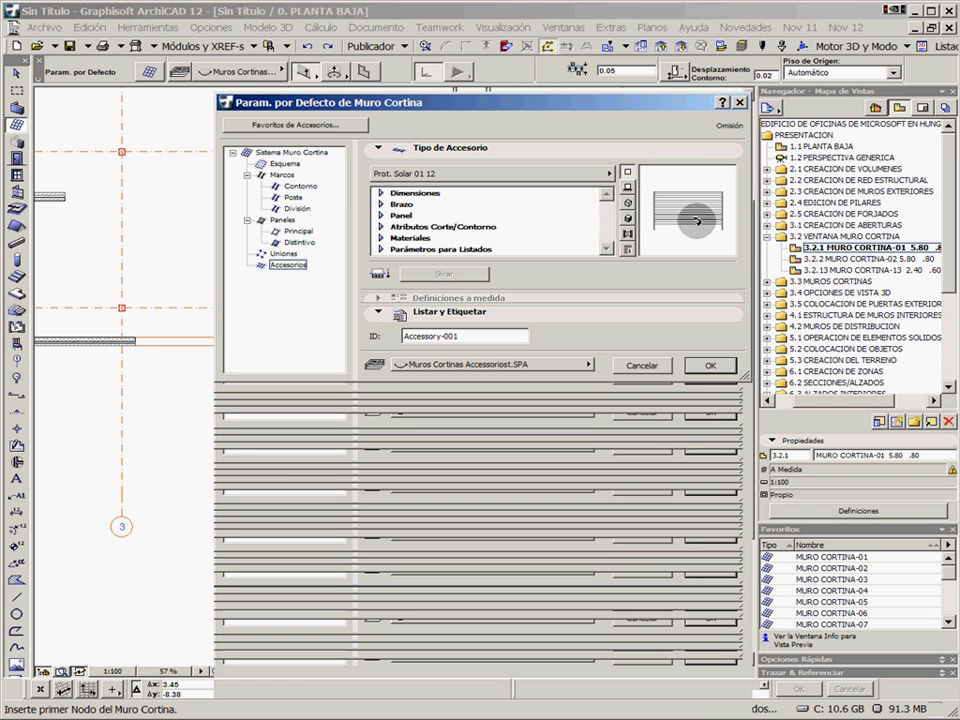
pyautogui.click(629, 216)
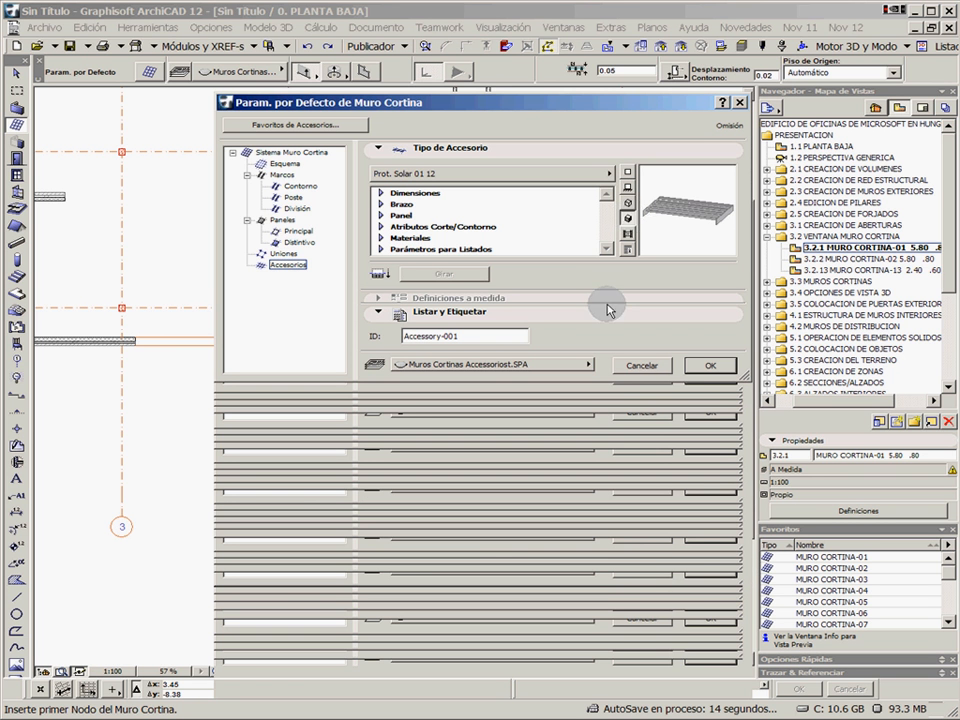
pyautogui.click(541, 366)
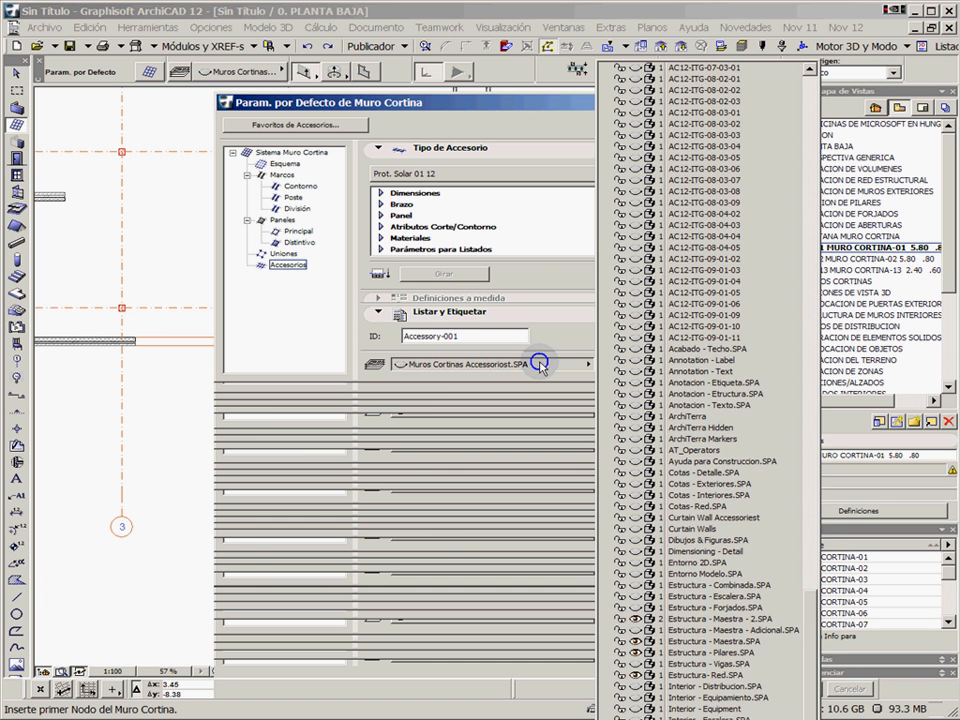
pyautogui.click(566, 362)
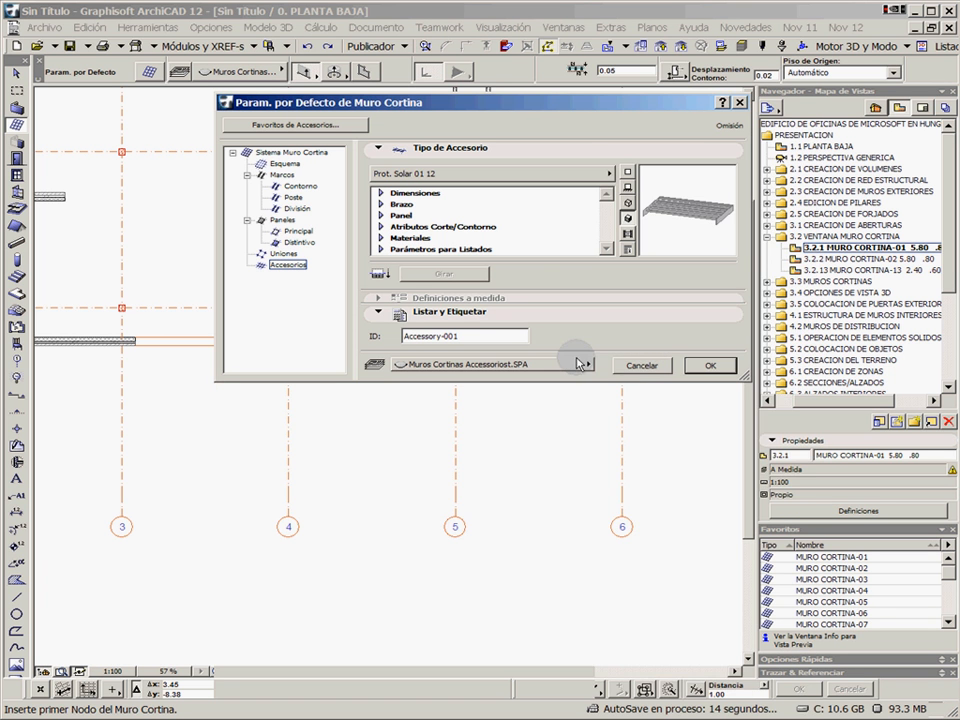
pyautogui.click(645, 368)
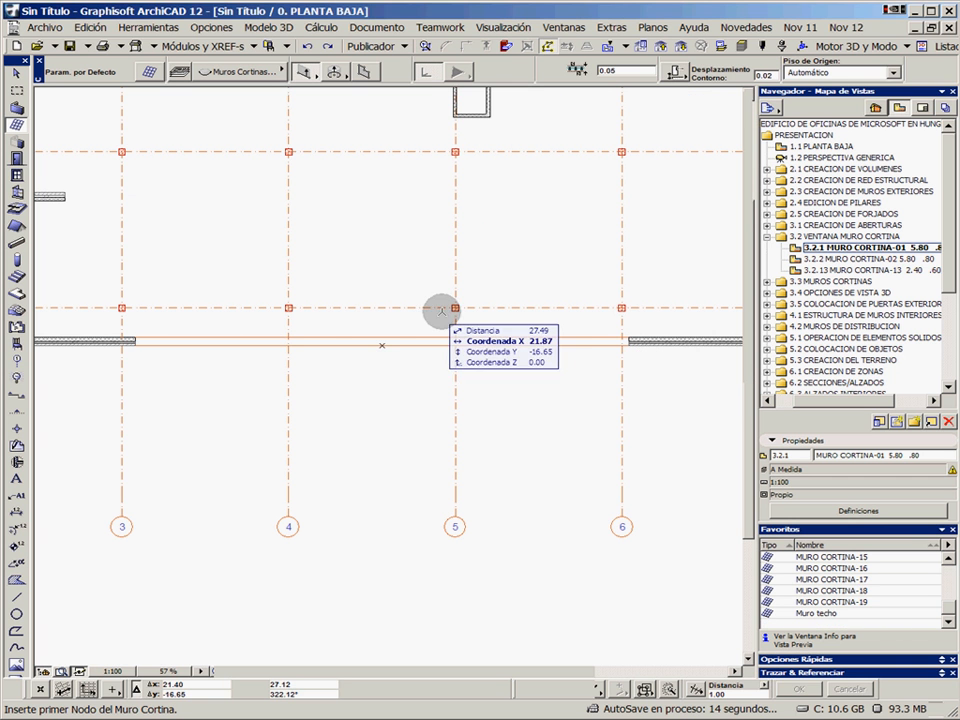
# Load the MURO CORTINA-01 favourite and trace the curtain wall along the inner edge of the south opening, exterior side facing south
pyautogui.click(935, 612)
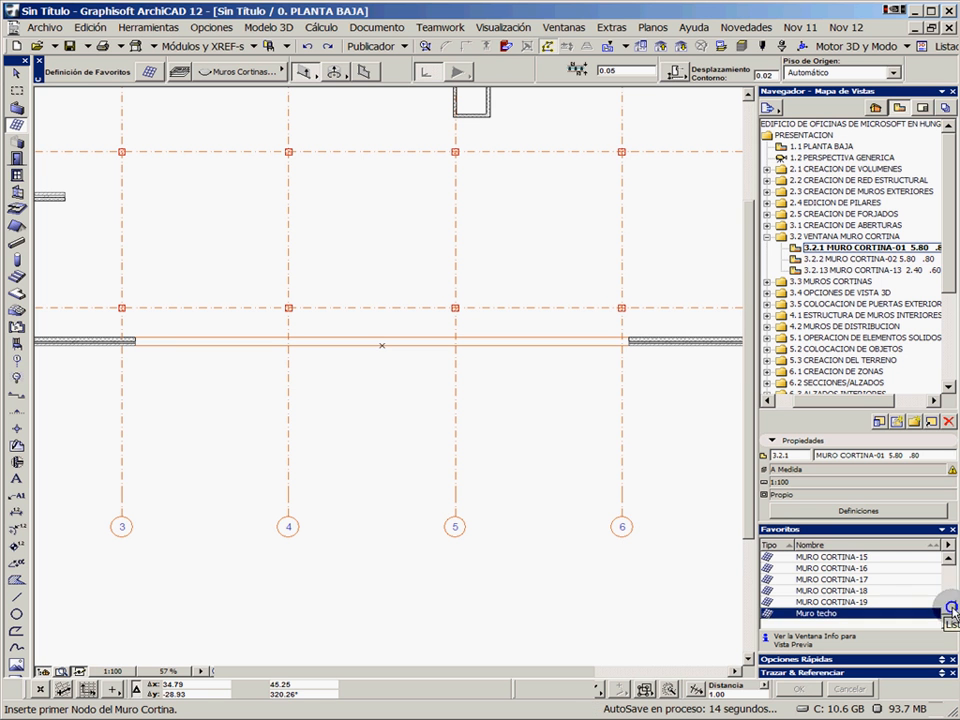
pyautogui.moveTo(950, 607); pyautogui.dragTo(945, 550)
pyautogui.click(848, 558)
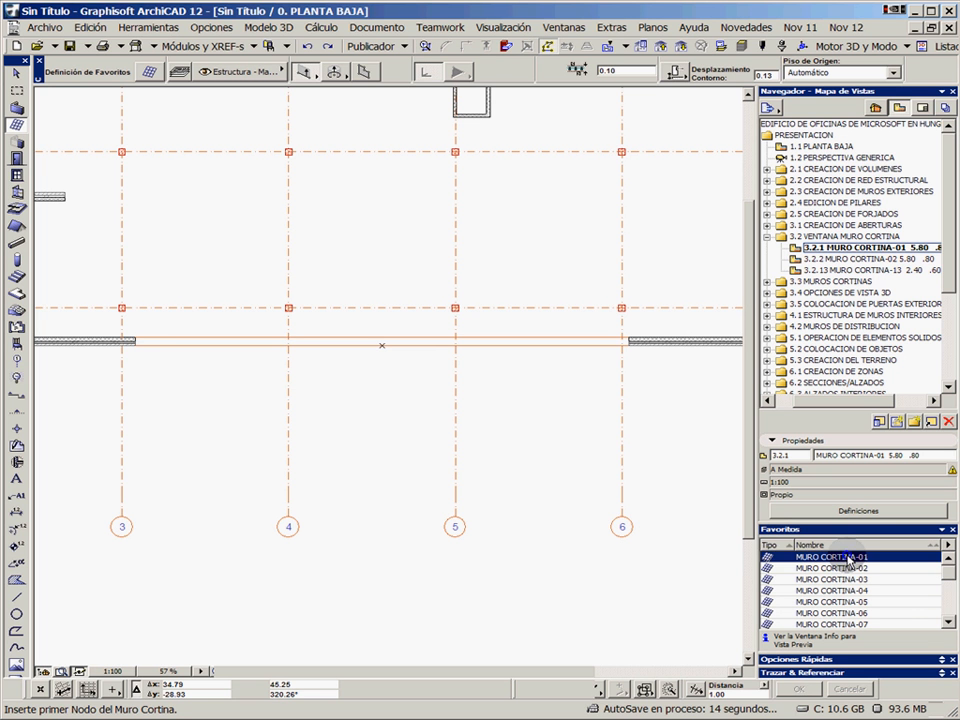
pyautogui.doubleClick(848, 559)
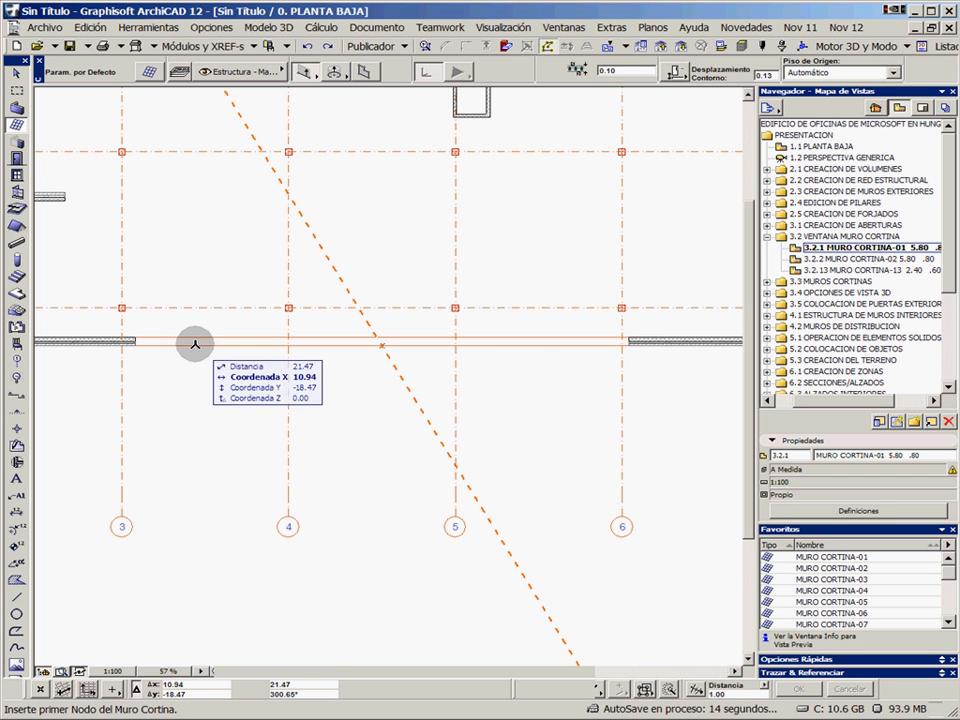
pyautogui.click(134, 338)
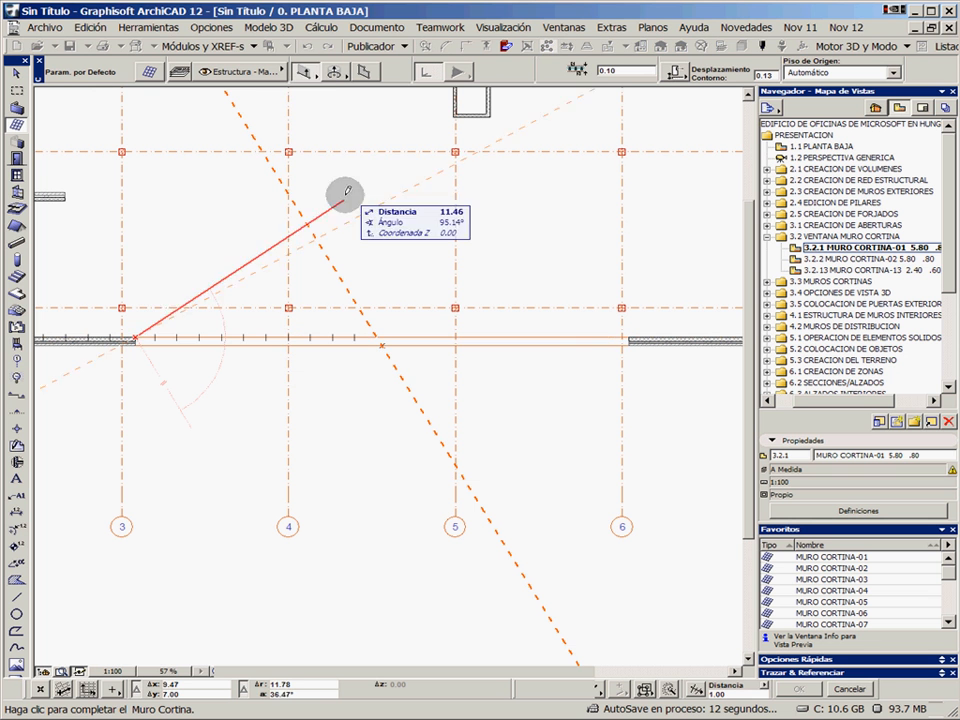
pyautogui.click(631, 337)
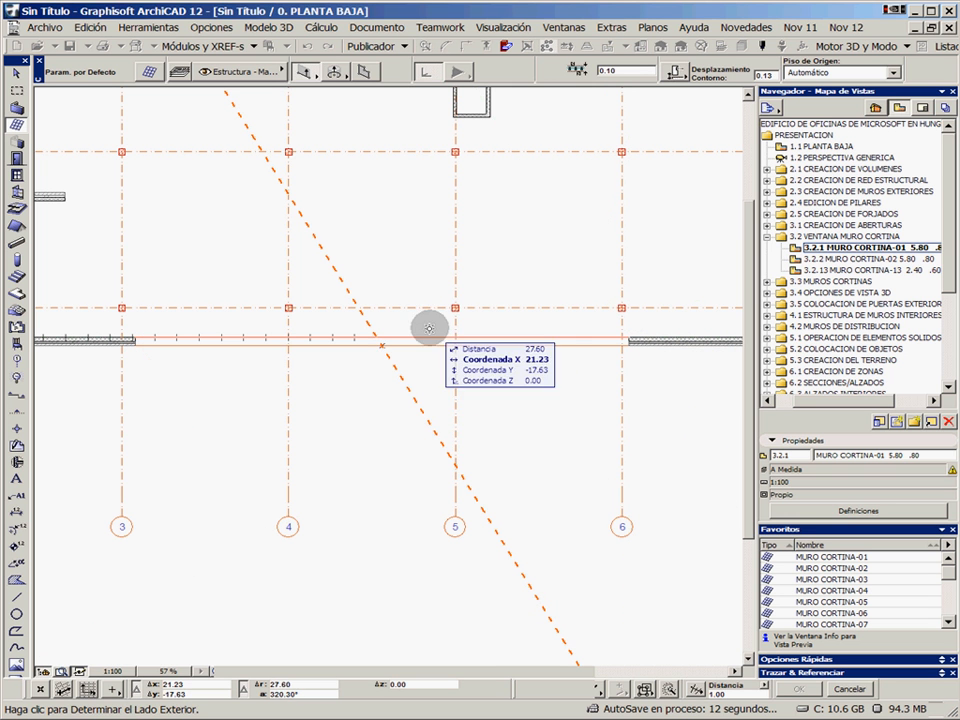
pyautogui.click(394, 441)
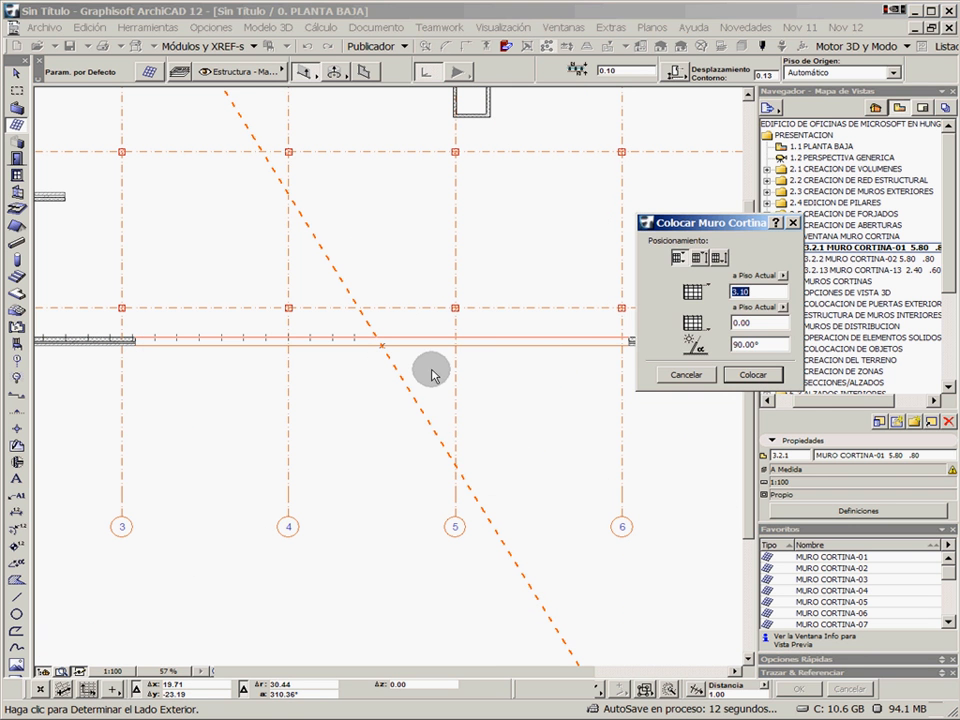
# Place the curtain wall anchored at its base, with height 5.80, base elevation 0.80 from the current storey, and a 90° angle
pyautogui.click(699, 259)
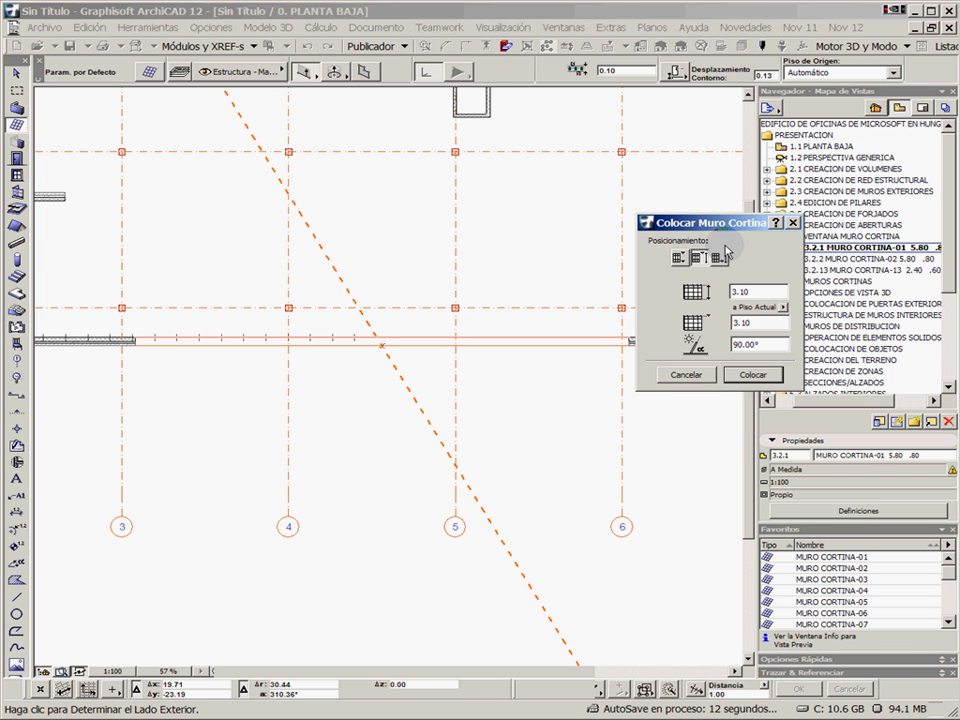
pyautogui.click(768, 291)
pyautogui.moveTo(768, 291); pyautogui.dragTo(660, 301)
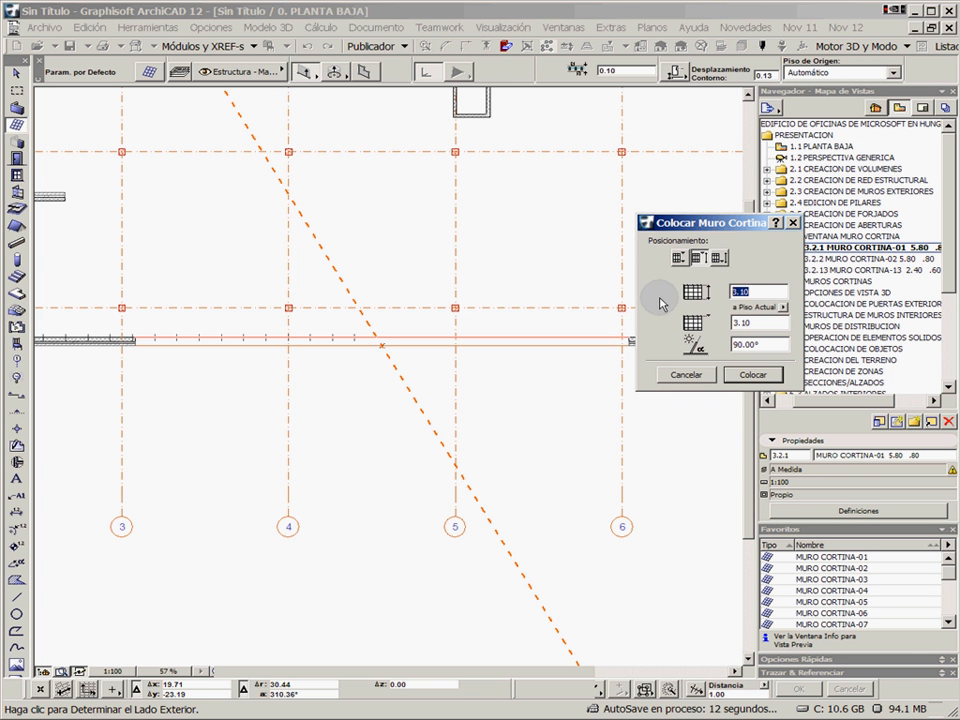
pyautogui.click(724, 261)
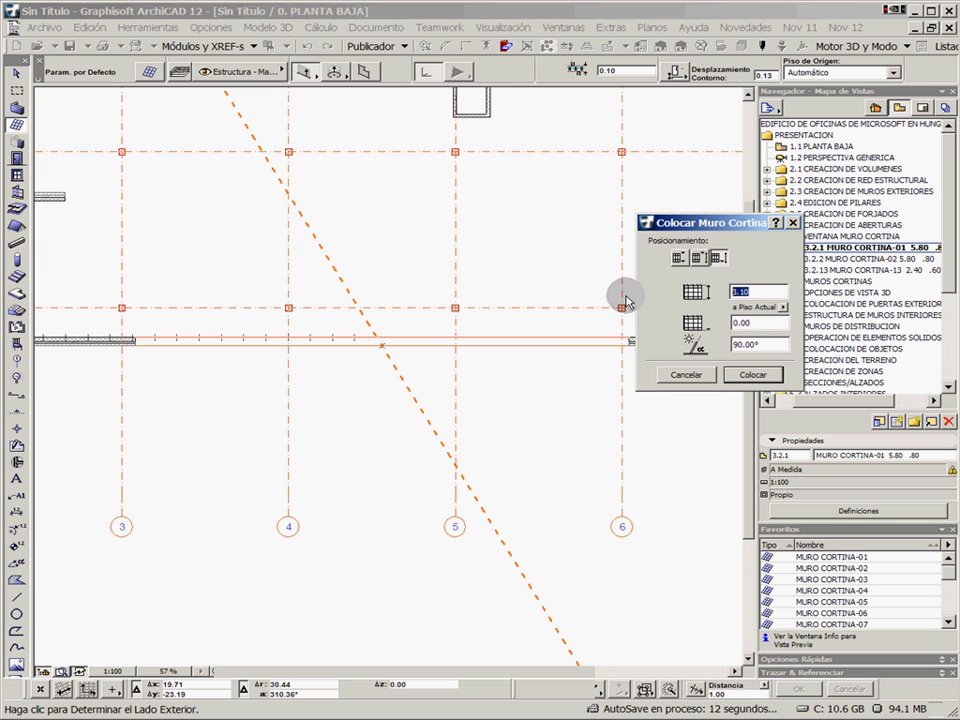
pyautogui.press('Tab')
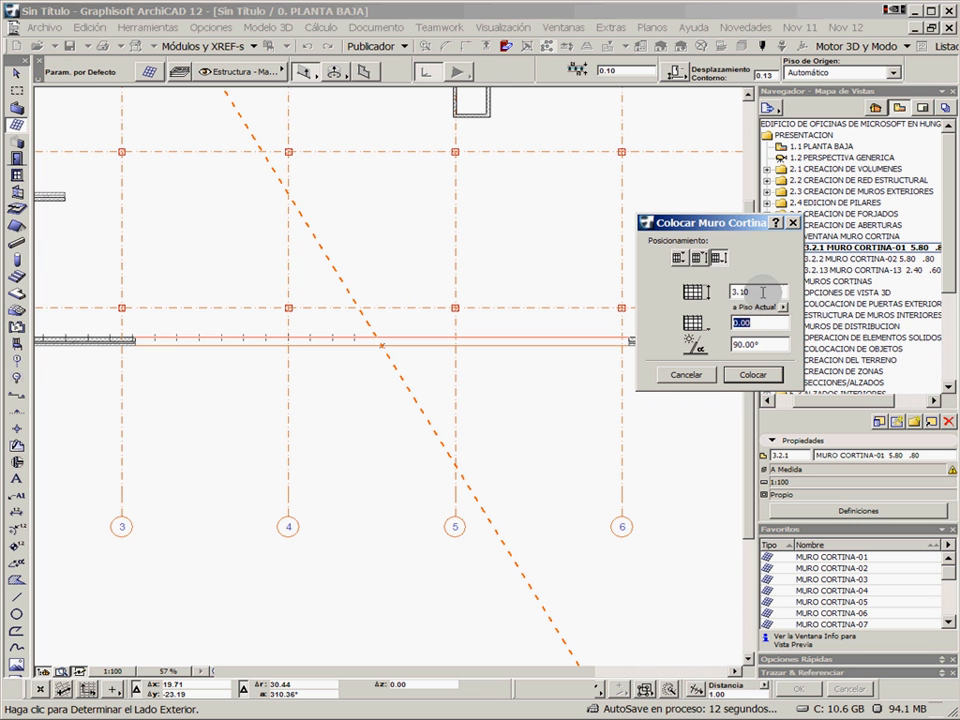
pyautogui.moveTo(763, 292); pyautogui.dragTo(680, 291)
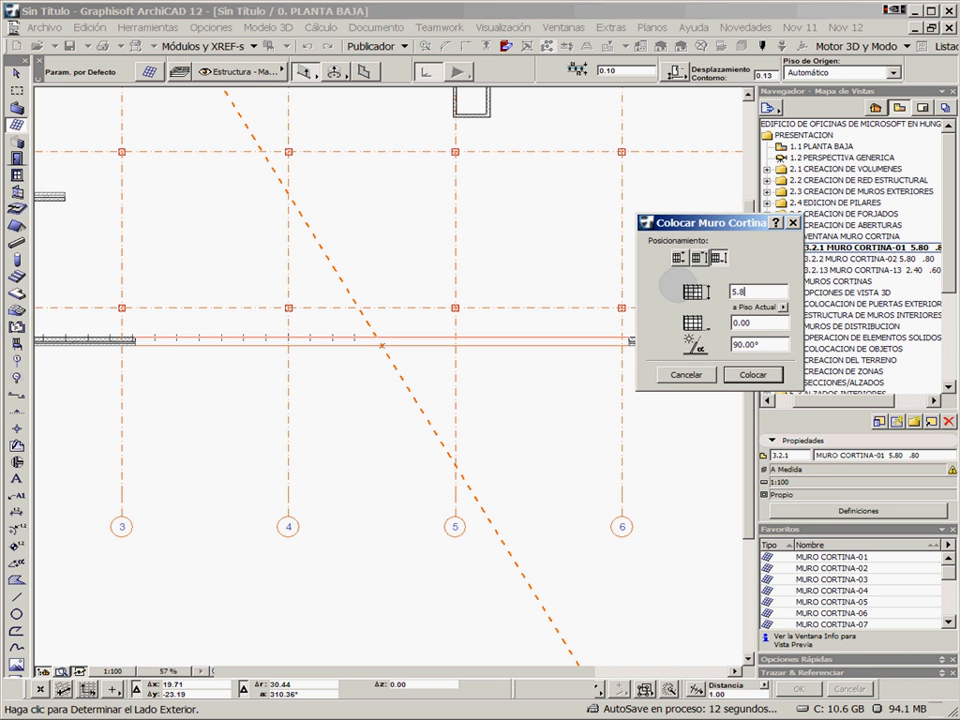
pyautogui.moveTo(758, 322); pyautogui.dragTo(715, 319)
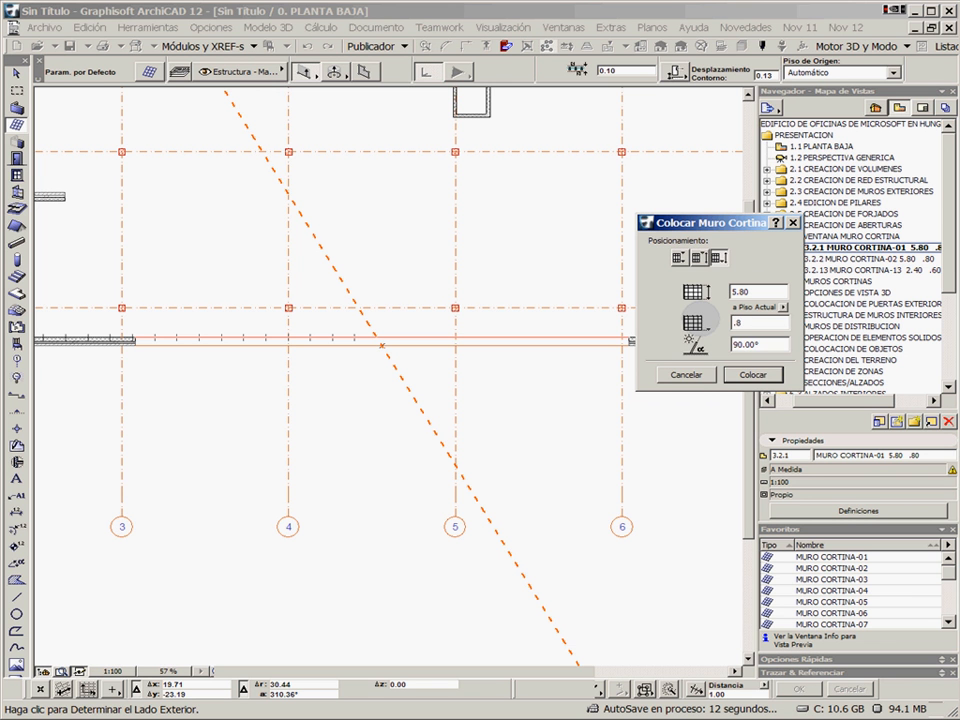
pyautogui.moveTo(757, 345); pyautogui.dragTo(732, 344)
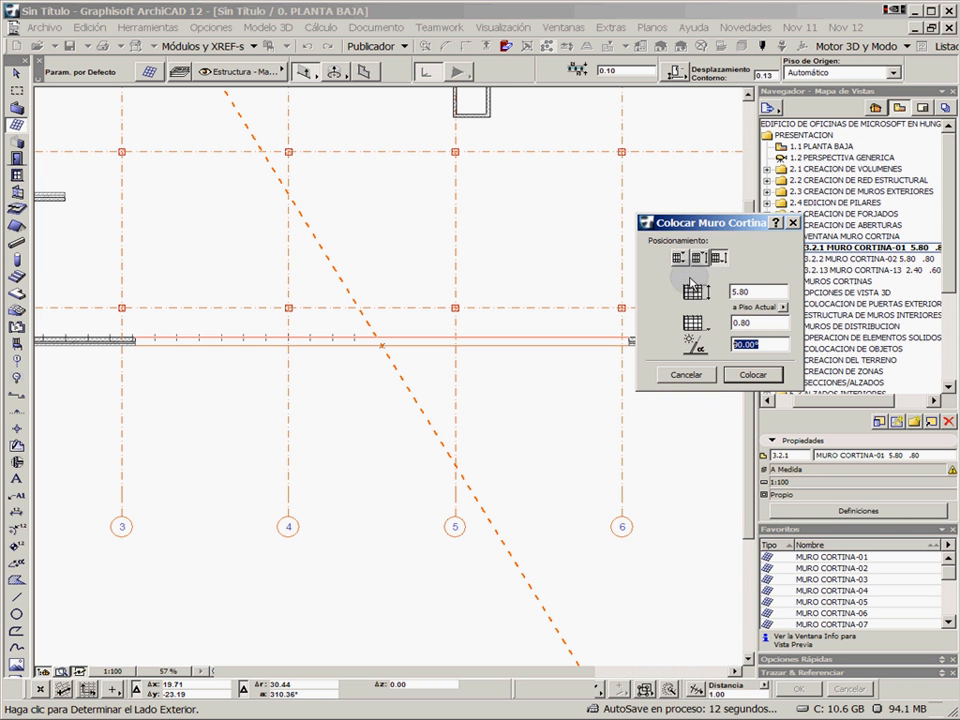
pyautogui.click(752, 376)
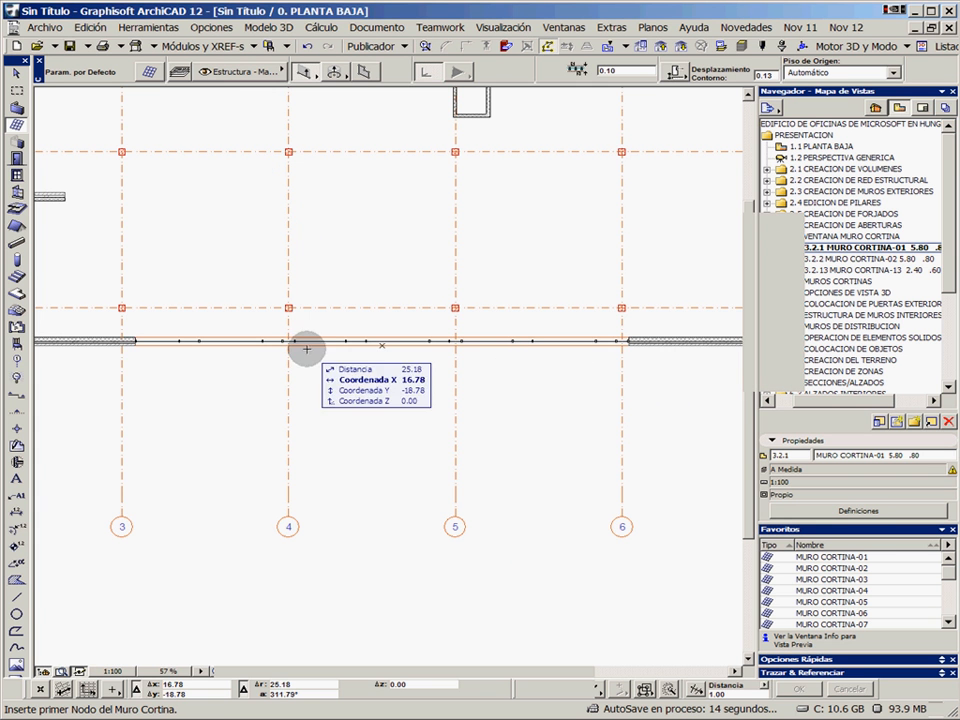
# Enclose the south opening and its new curtain wall in a marquee, and show that area in 3D for inspection
pyautogui.scroll(2, 187, 358)
pyautogui.scroll(2, 77, 320)
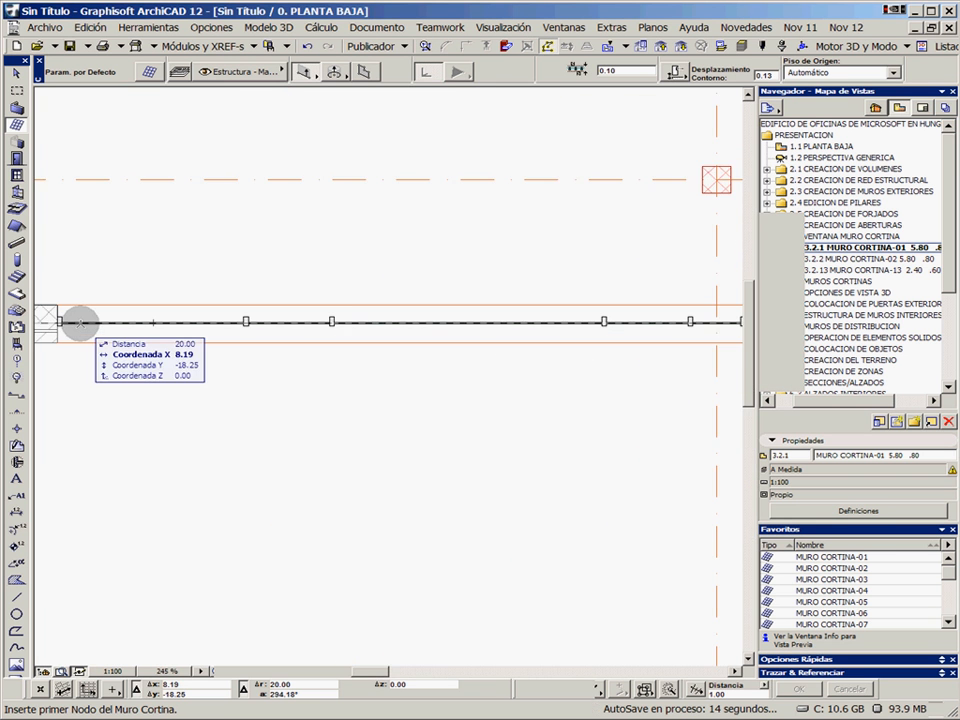
pyautogui.scroll(-3, 349, 330)
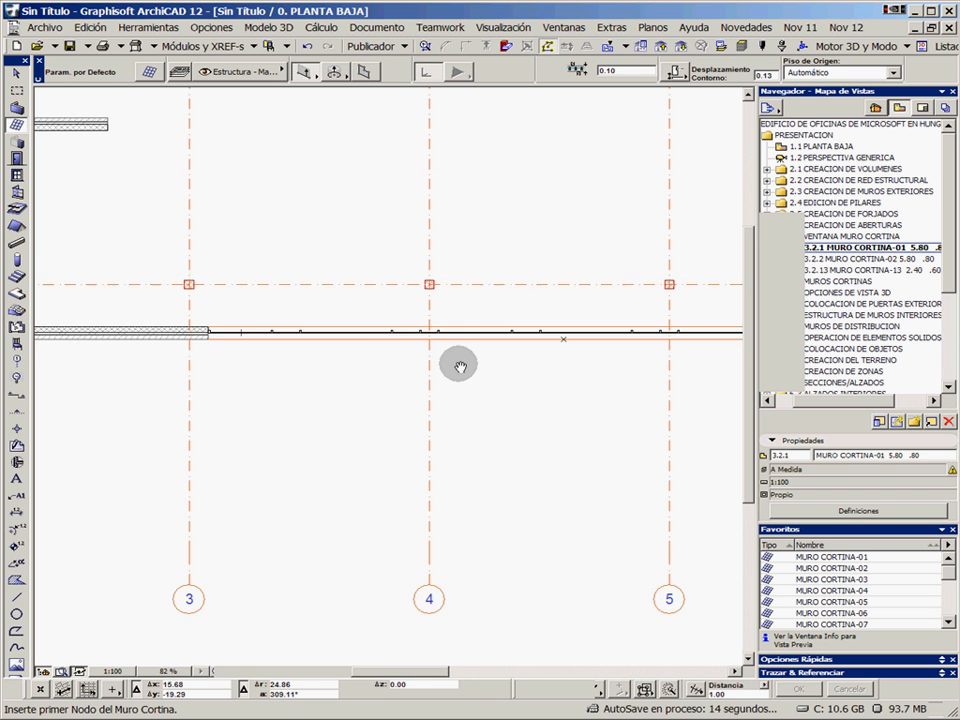
pyautogui.scroll(-1, 349, 373)
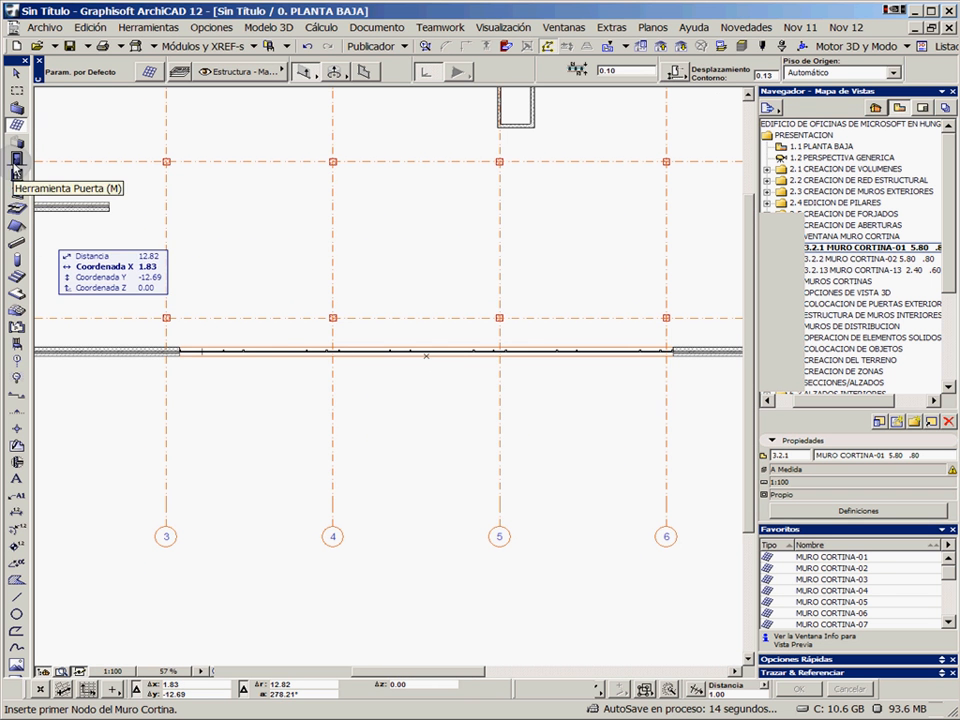
pyautogui.click(17, 92)
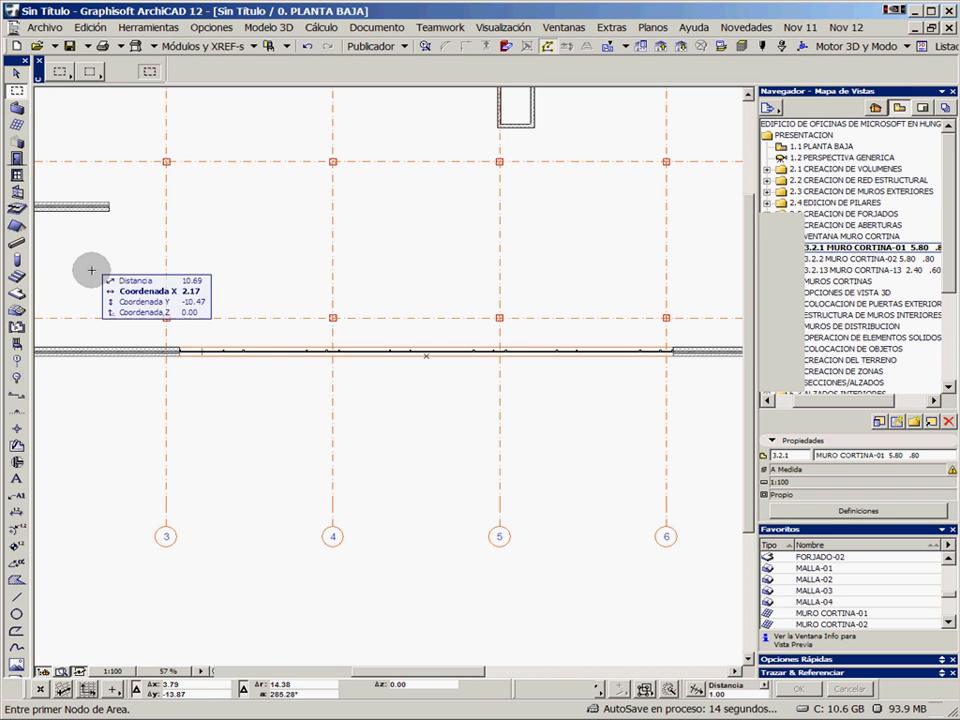
pyautogui.click(151, 376)
pyautogui.click(694, 332)
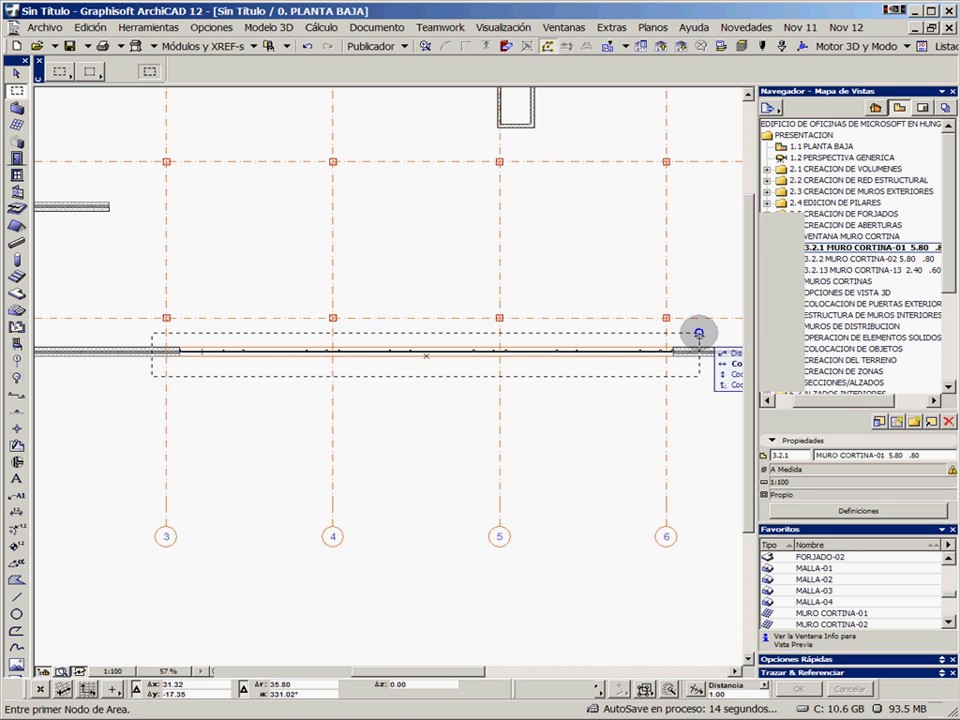
pyautogui.rightClick(590, 243)
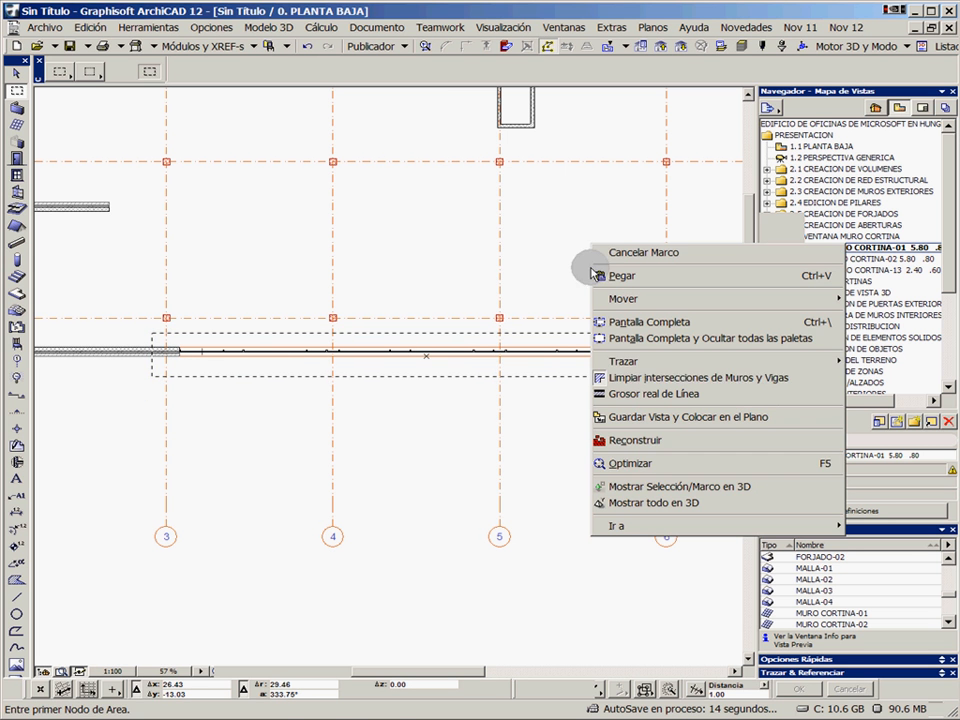
pyautogui.click(661, 488)
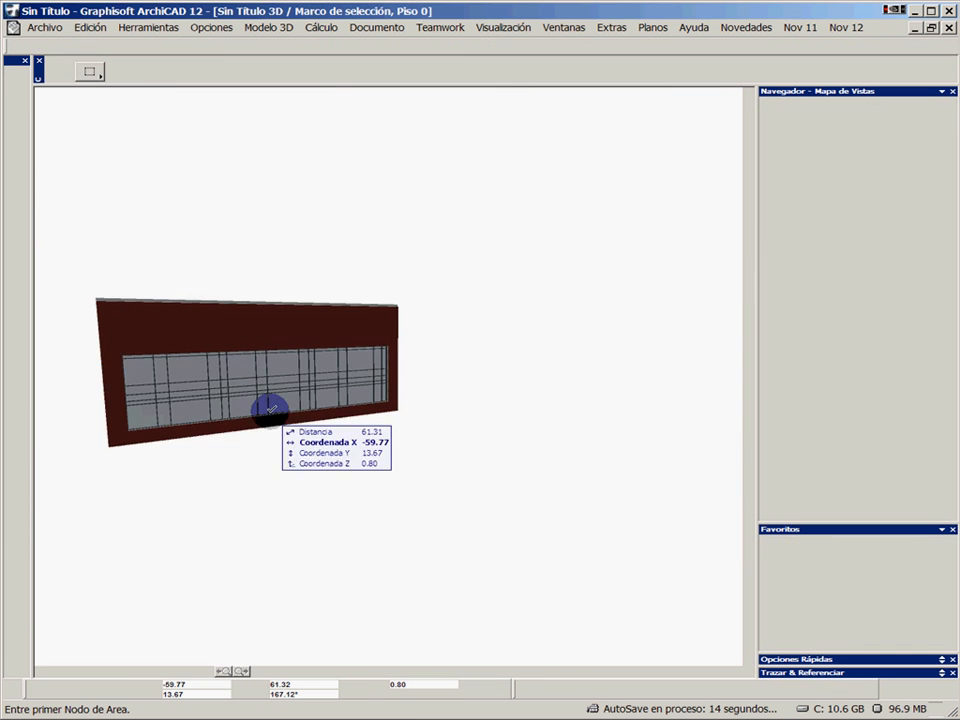
pyautogui.scroll(5, 195, 402)
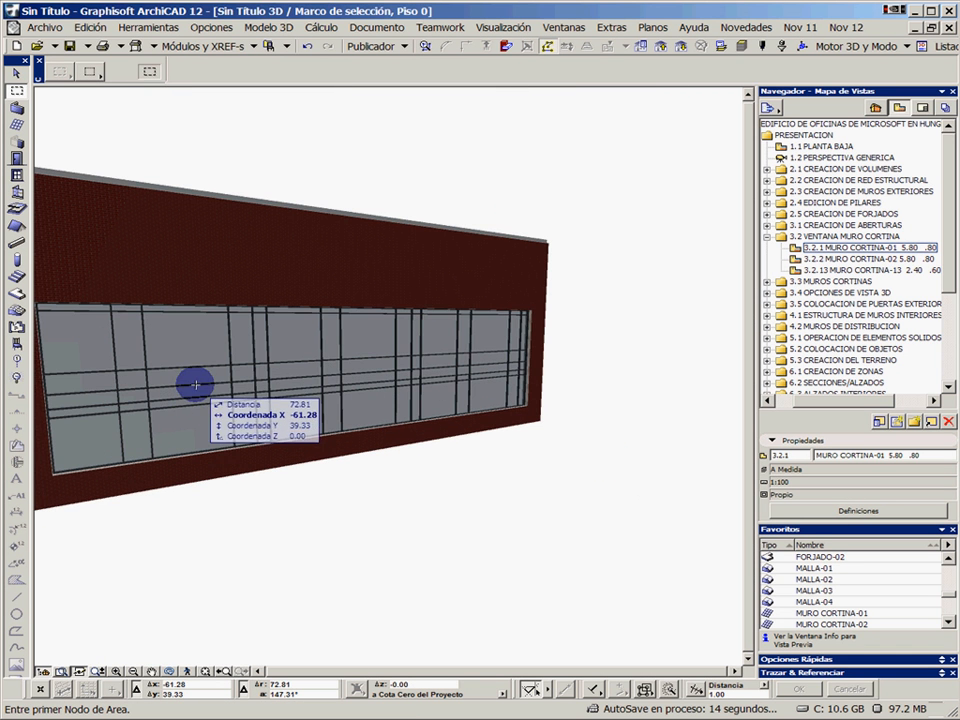
pyautogui.moveTo(178, 379); pyautogui.dragTo(226, 365, button='middle')
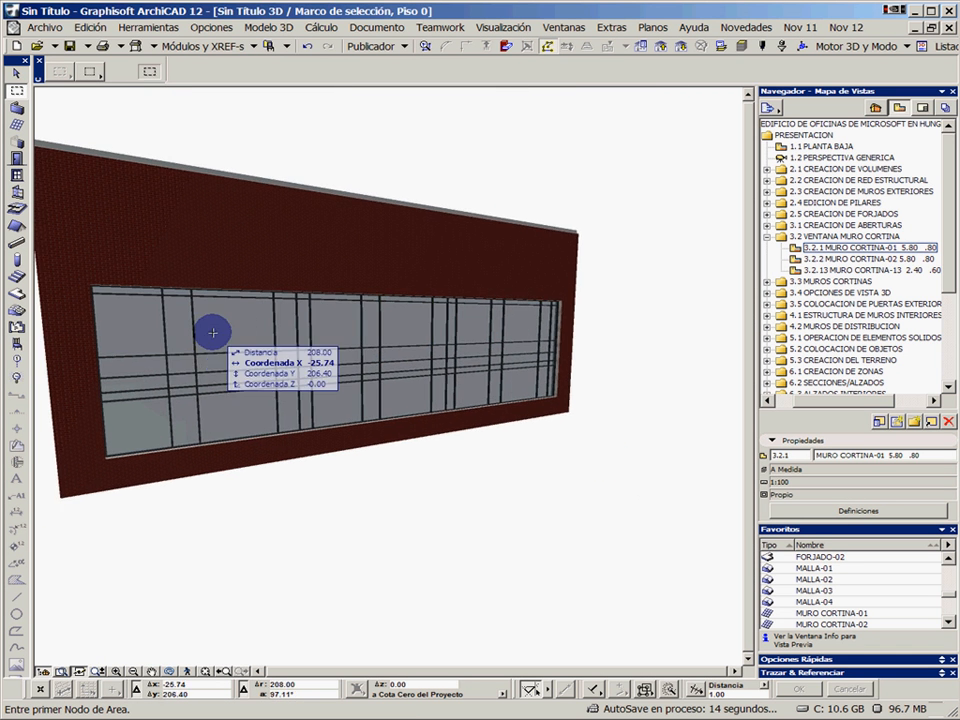
# Examine the placed curtain wall's grid scheme, including its primary and secondary line sizes and panel pattern, and leave the settings unchanged
pyautogui.keyDown('shift'); pyautogui.click(214, 332); pyautogui.keyUp('shift')
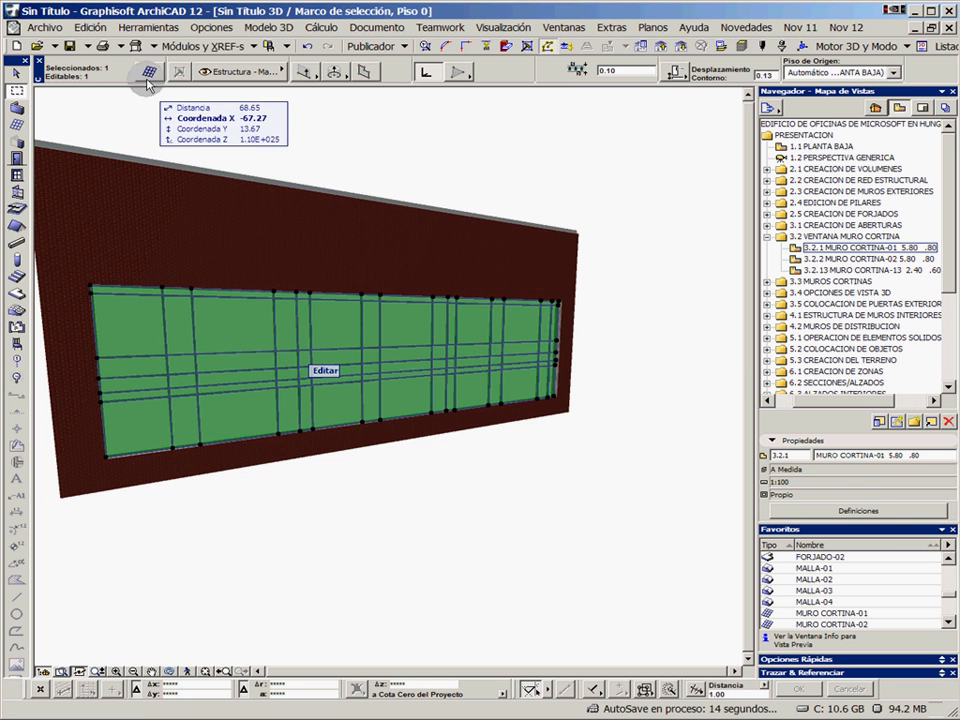
pyautogui.hotkey('ctrl', 't')
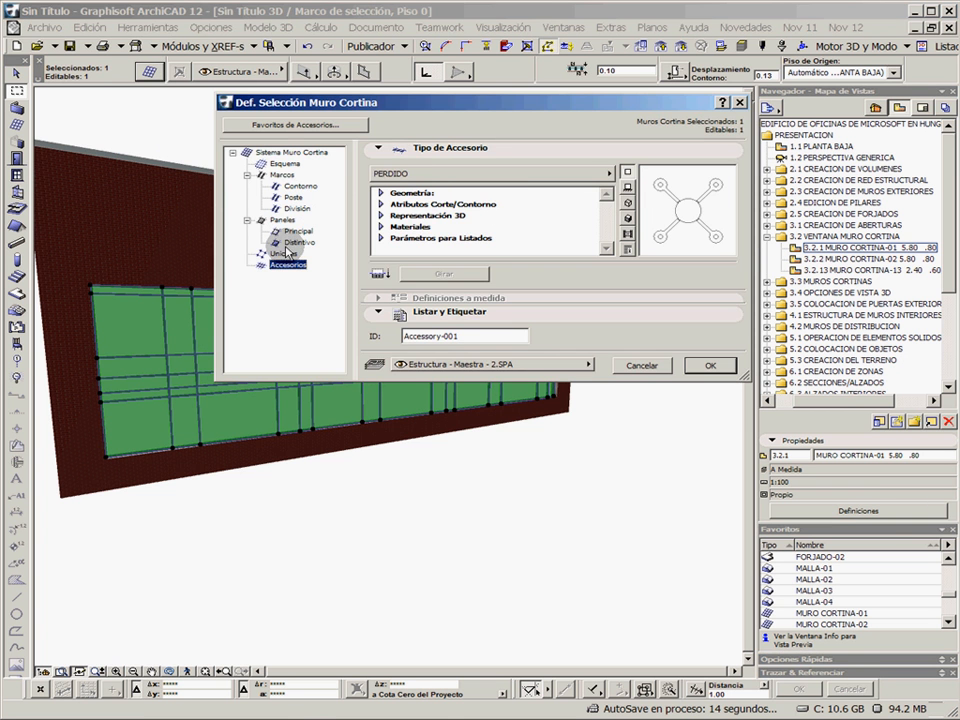
pyautogui.click(290, 152)
pyautogui.click(286, 164)
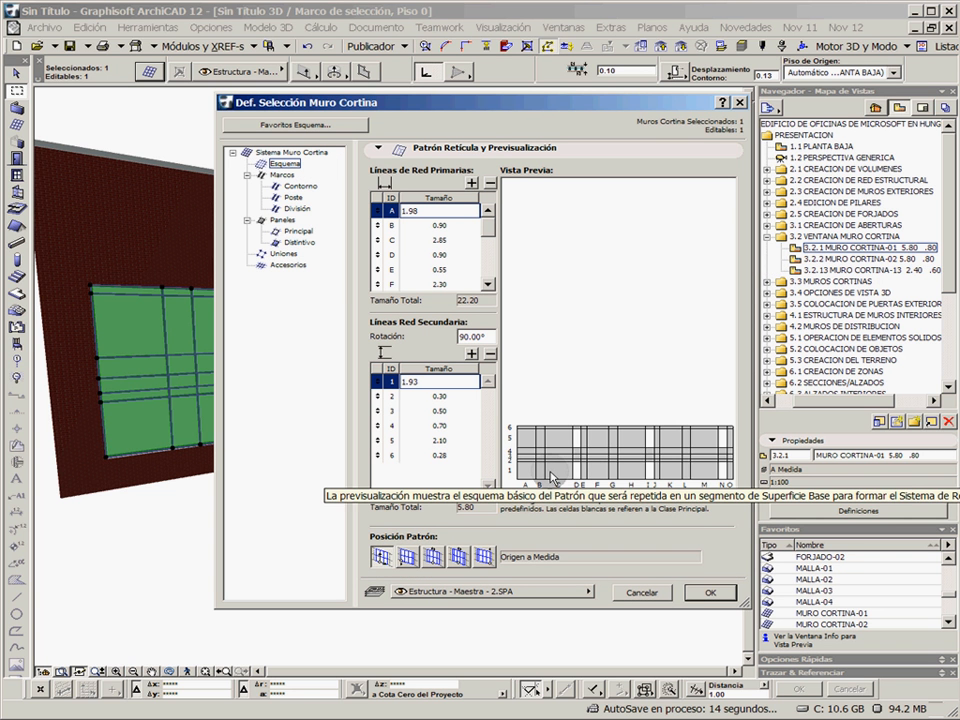
pyautogui.click(486, 286)
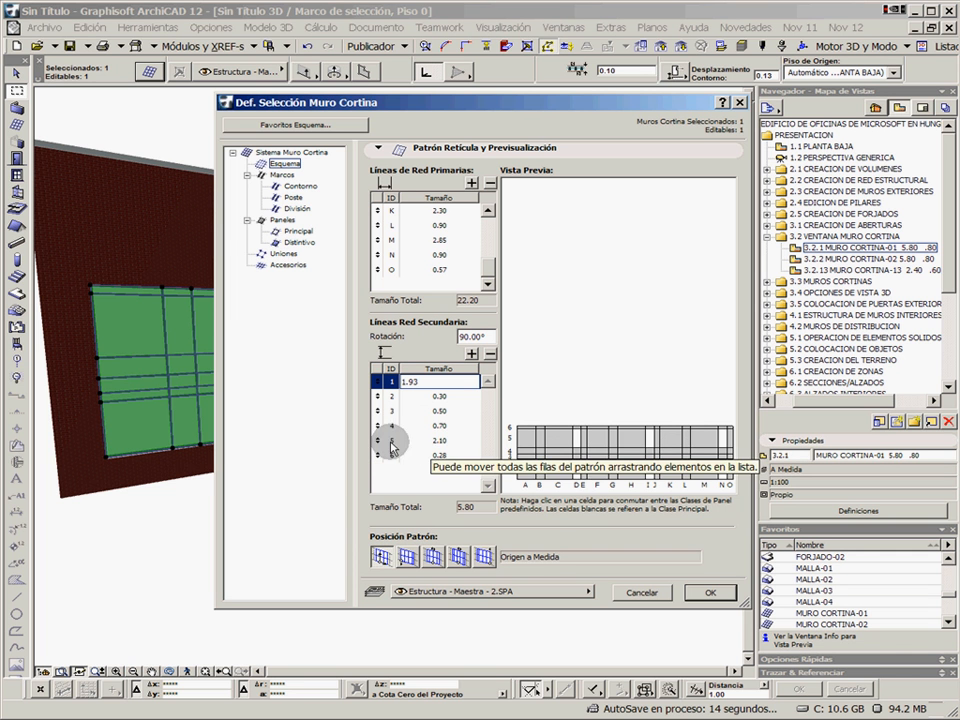
pyautogui.click(641, 592)
pyautogui.press('Escape')
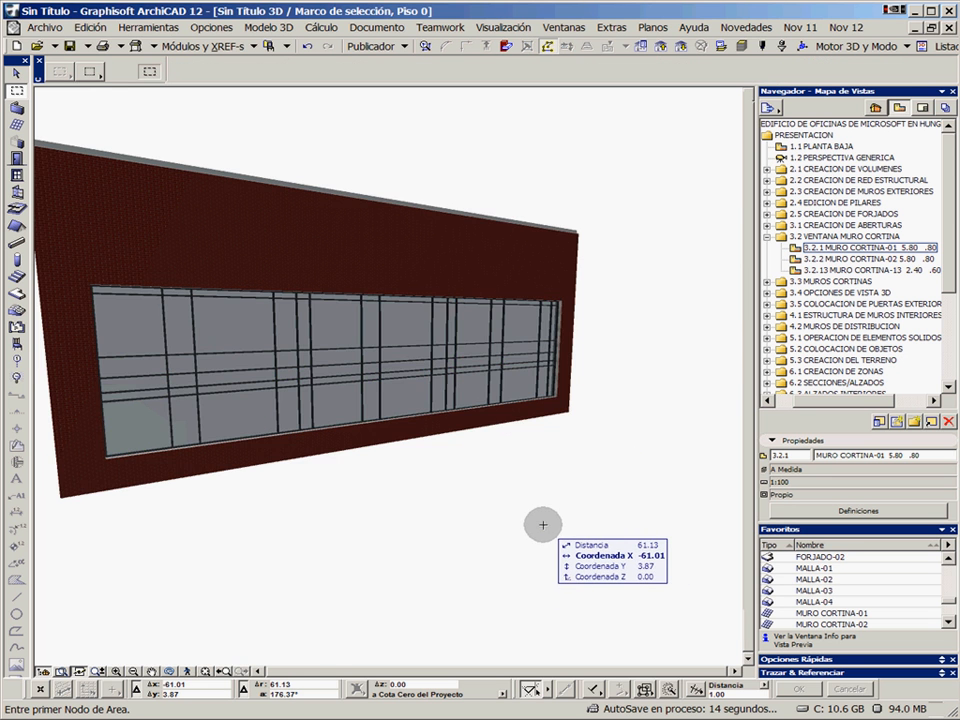
# Return to the ground-floor plan and remove the marquee around the south opening
pyautogui.press('F2')
pyautogui.press('Escape')
pyautogui.scroll(-2, 431, 521)
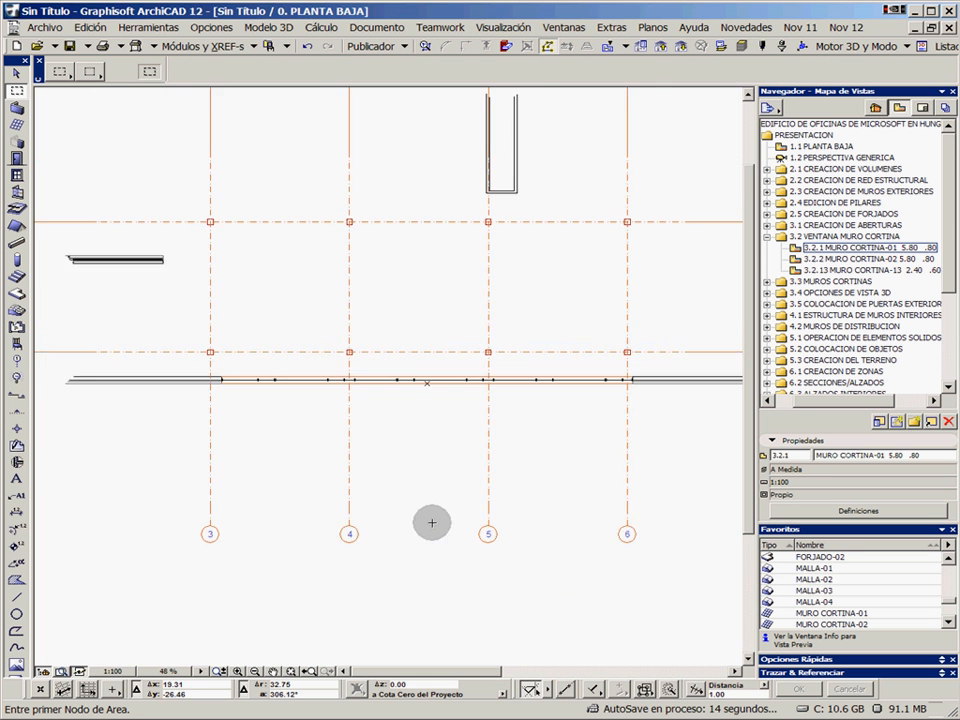
pyautogui.moveTo(431, 521); pyautogui.dragTo(403, 333, button='middle')
pyautogui.rightClick(399, 399)
pyautogui.click(430, 408)
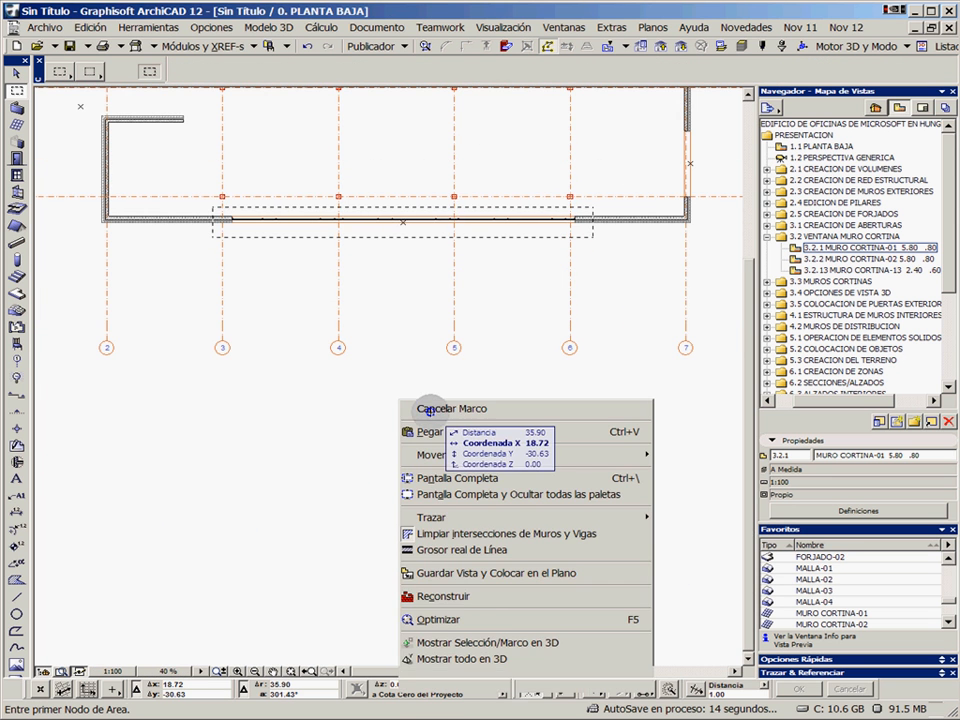
# Start a chained-polyline curtain wall in the empty area below the floor plan with a horizontal first segment about 12 long
pyautogui.scroll(-1, 460, 475)
pyautogui.moveTo(460, 475); pyautogui.dragTo(431, 326, button='middle')
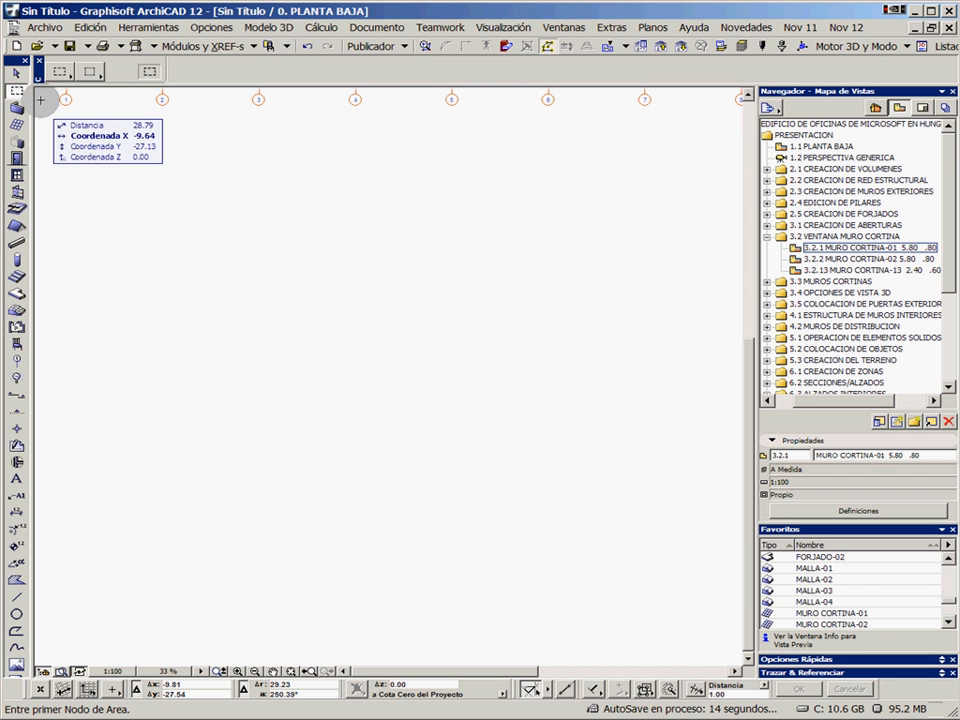
pyautogui.click(18, 127)
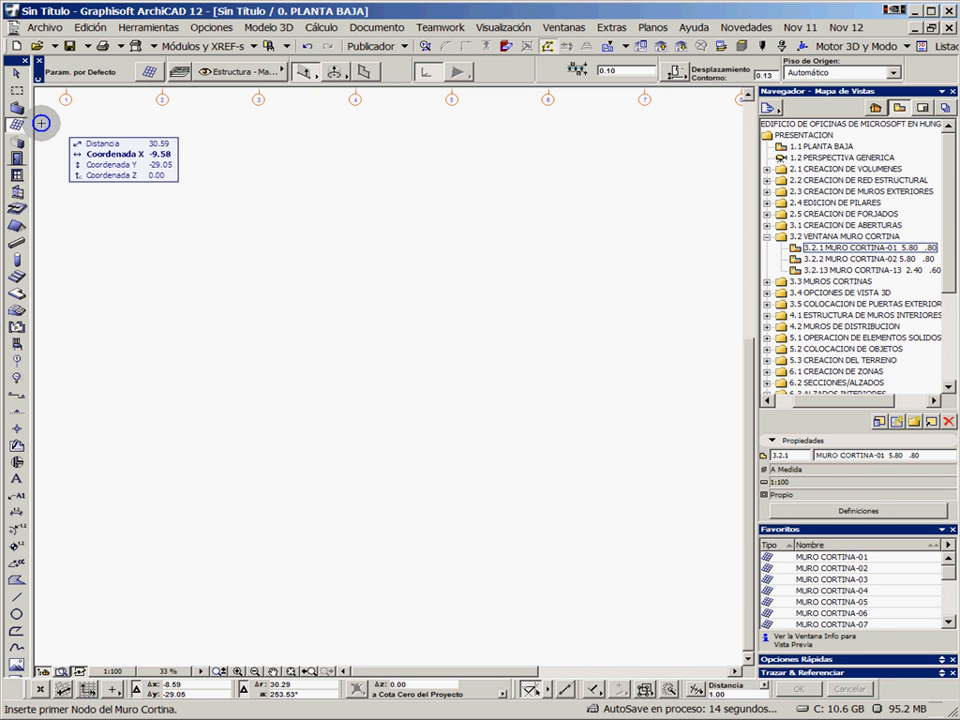
pyautogui.click(307, 74)
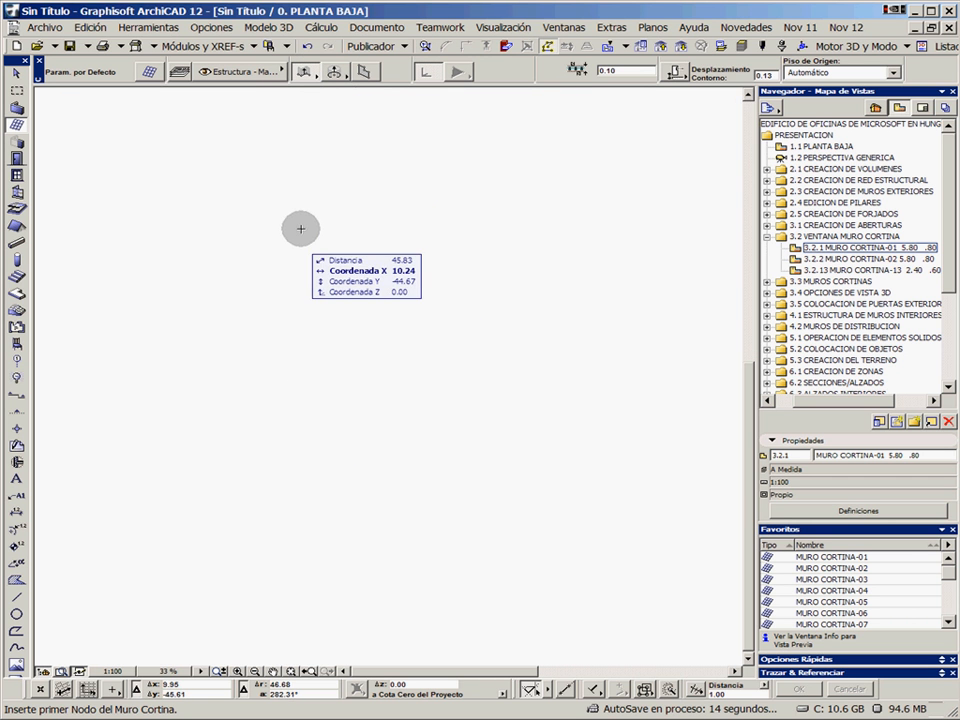
pyautogui.click(151, 434)
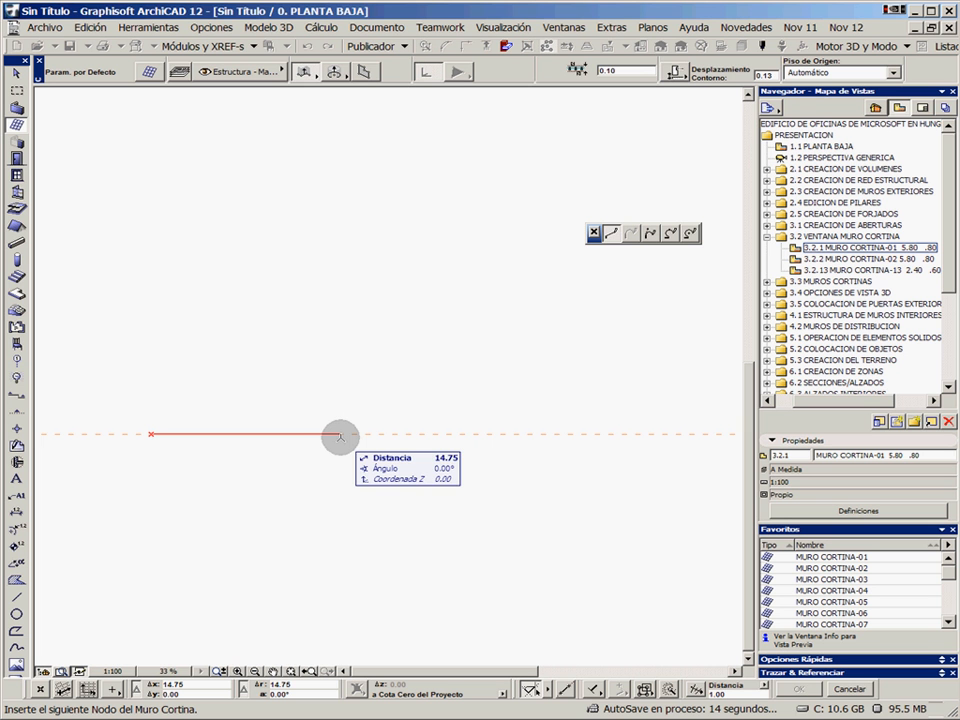
pyautogui.write('12')
pyautogui.press('Return')
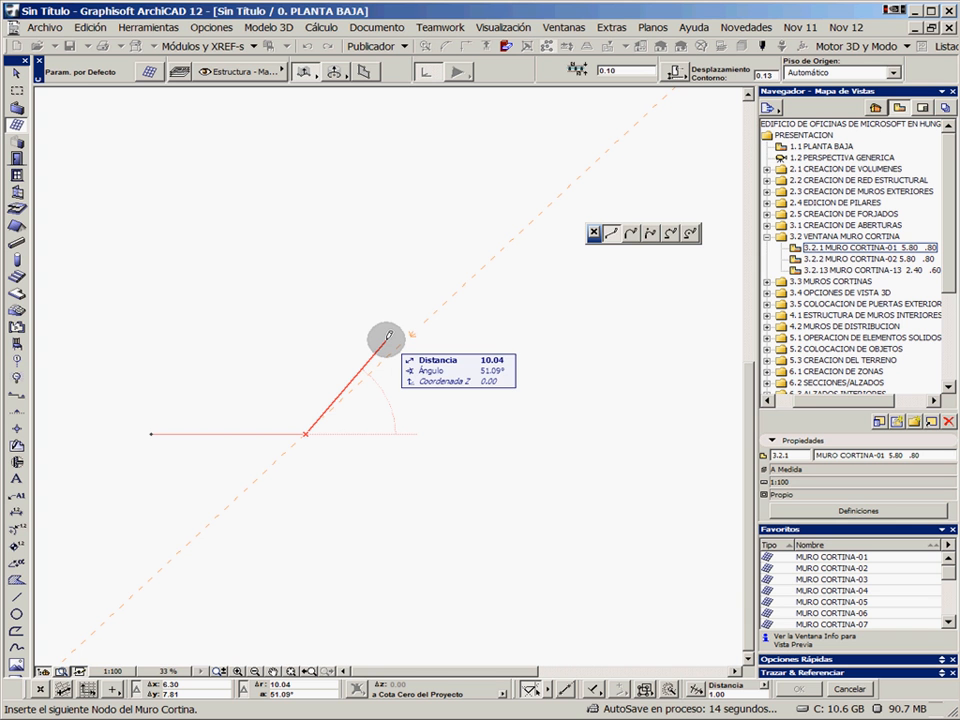
# Add a second curtain wall segment 10 long at a 60° angle
pyautogui.write('10')
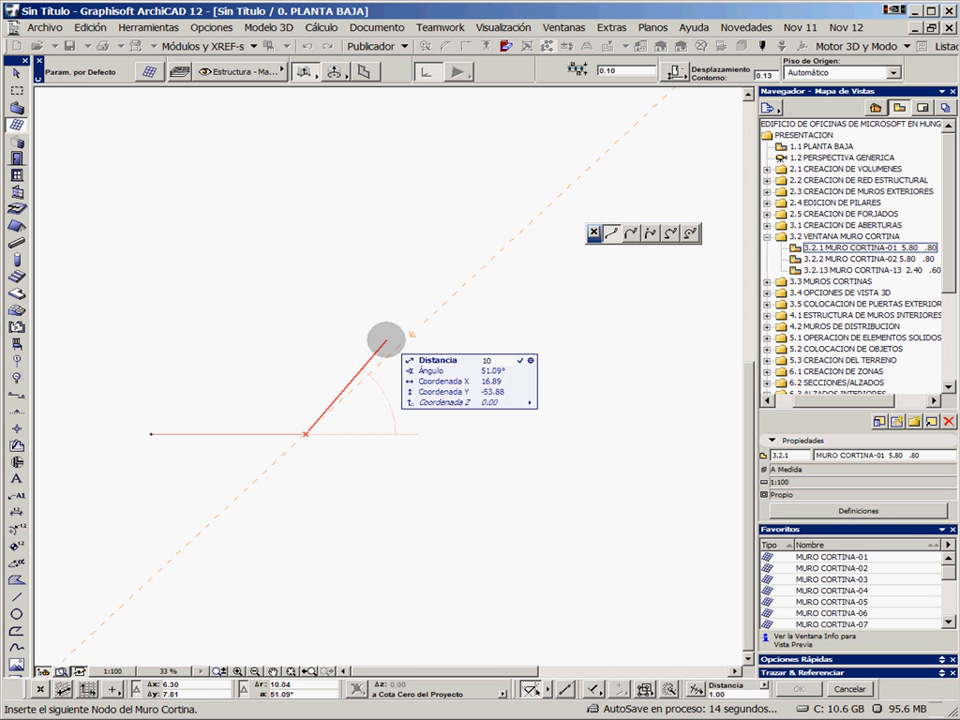
pyautogui.press('Tab')
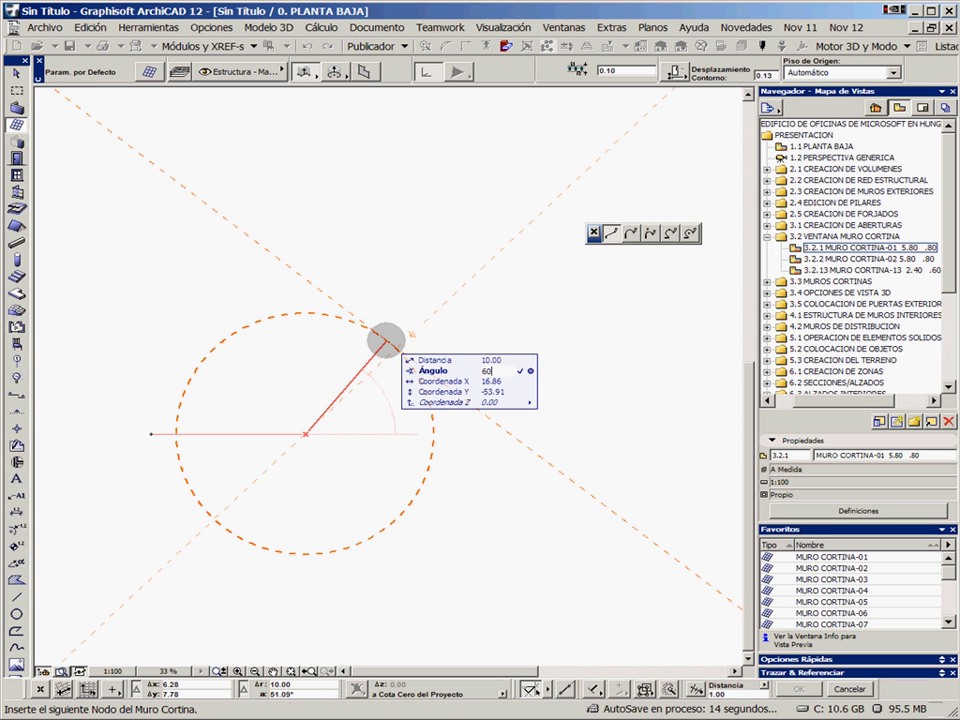
pyautogui.press('Return')
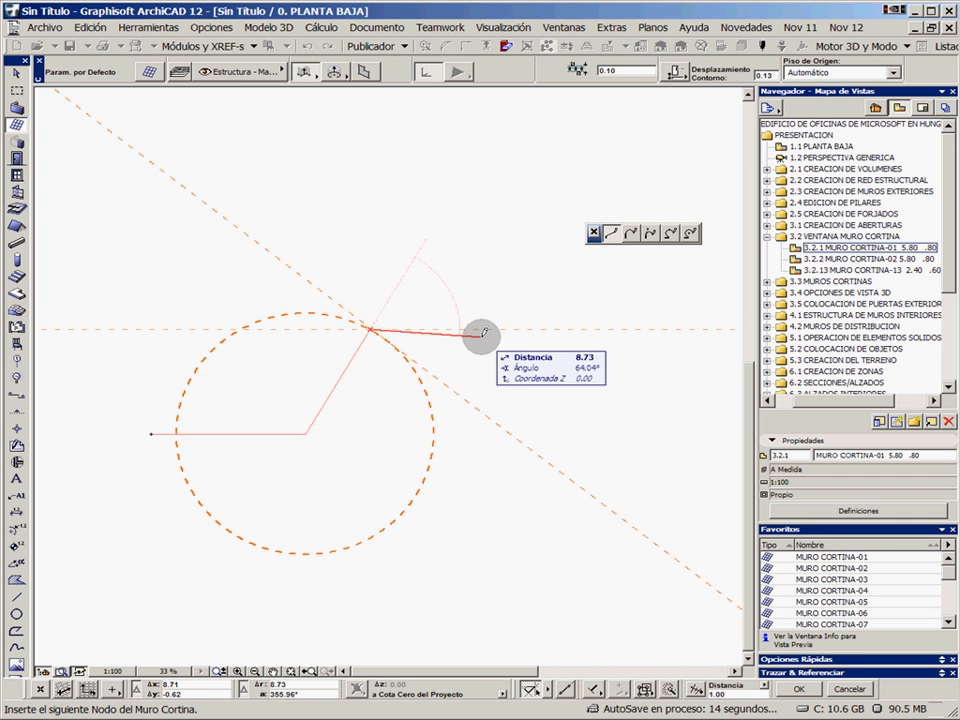
# Finish the polyline with a horizontal and a downward-sloping segment, and place it with the exterior side below, height 4.00 and base elevation 0
pyautogui.click(555, 327)
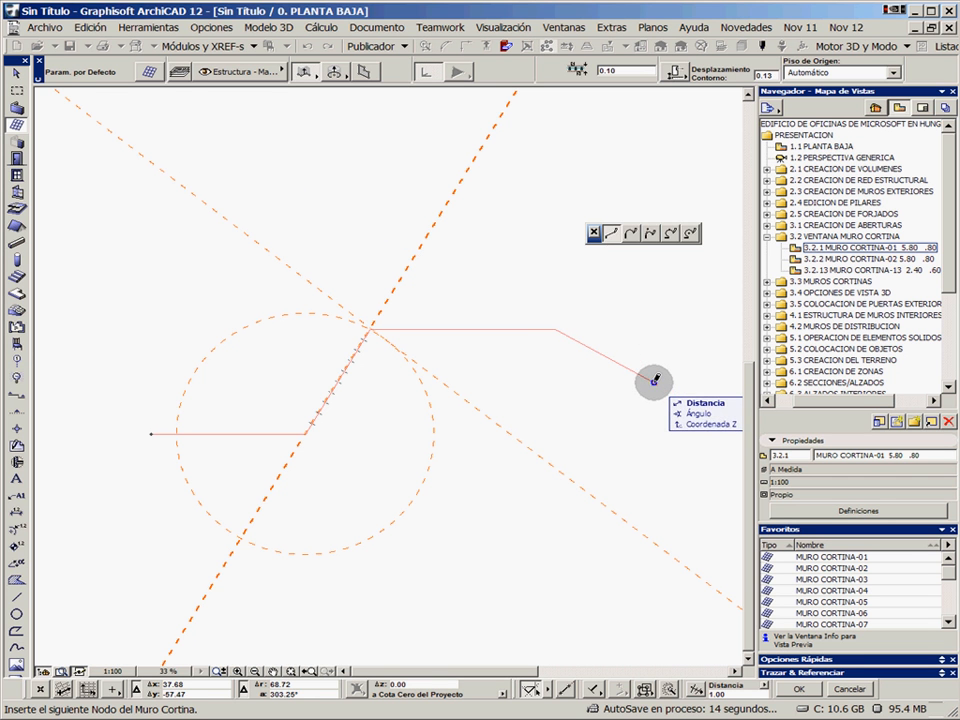
pyautogui.doubleClick(654, 380)
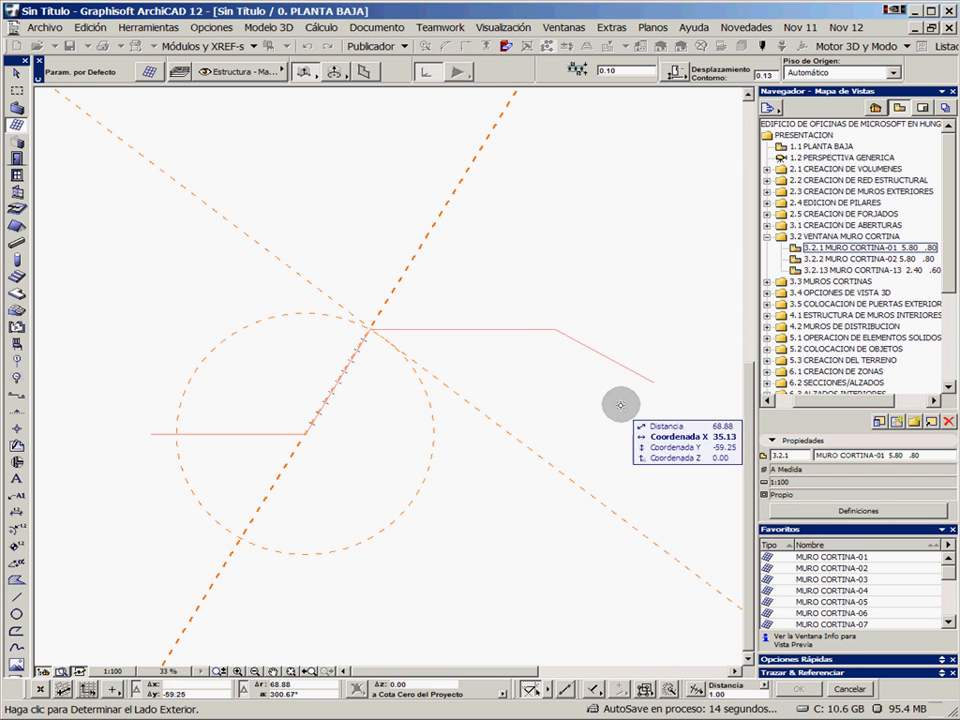
pyautogui.click(477, 489)
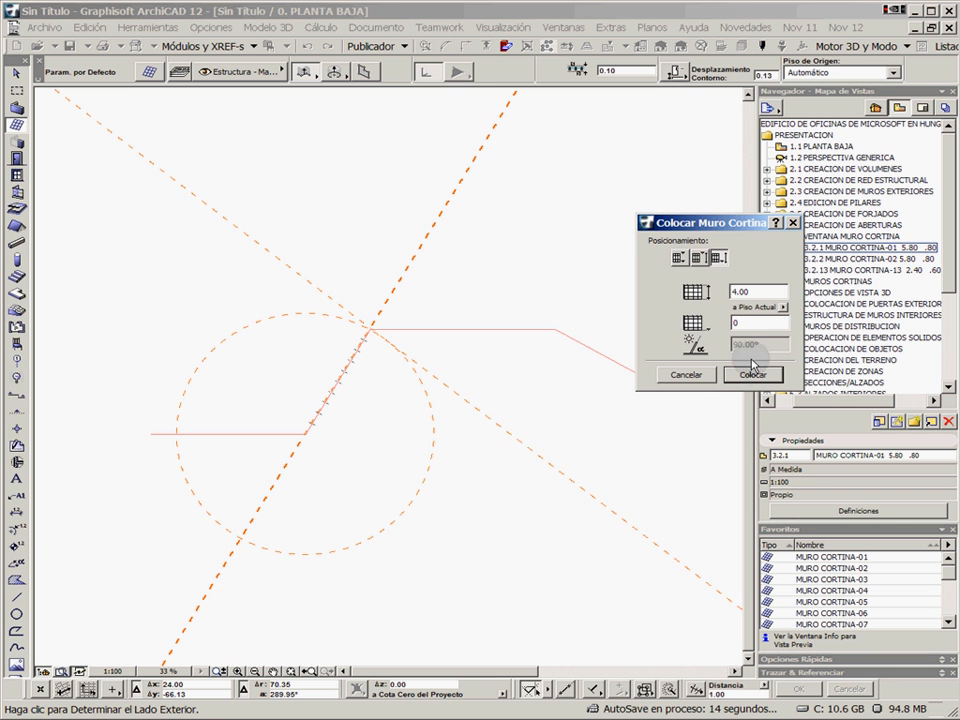
pyautogui.click(762, 377)
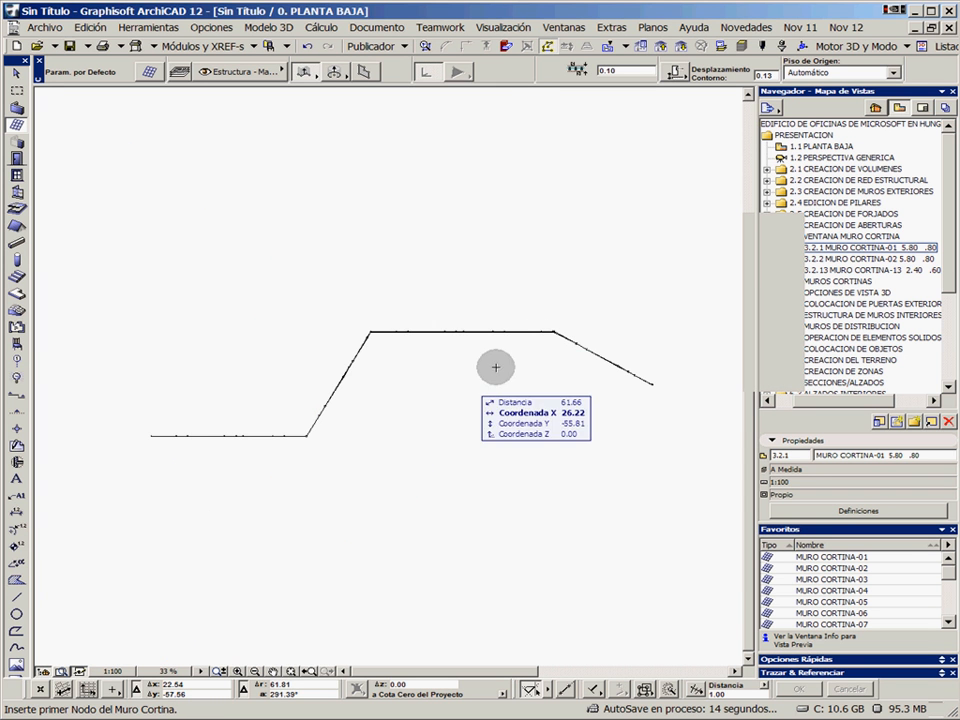
# Show only the new polyline curtain wall in 3D and examine its segments, corners and frame grid from several angles
pyautogui.rightClick(406, 267)
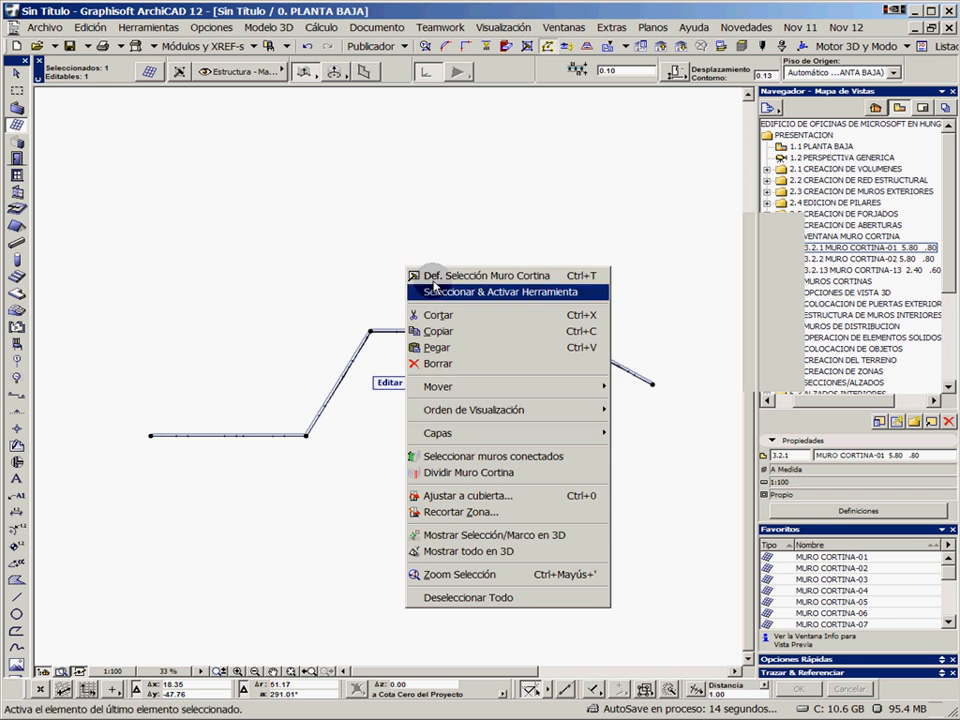
pyautogui.click(477, 541)
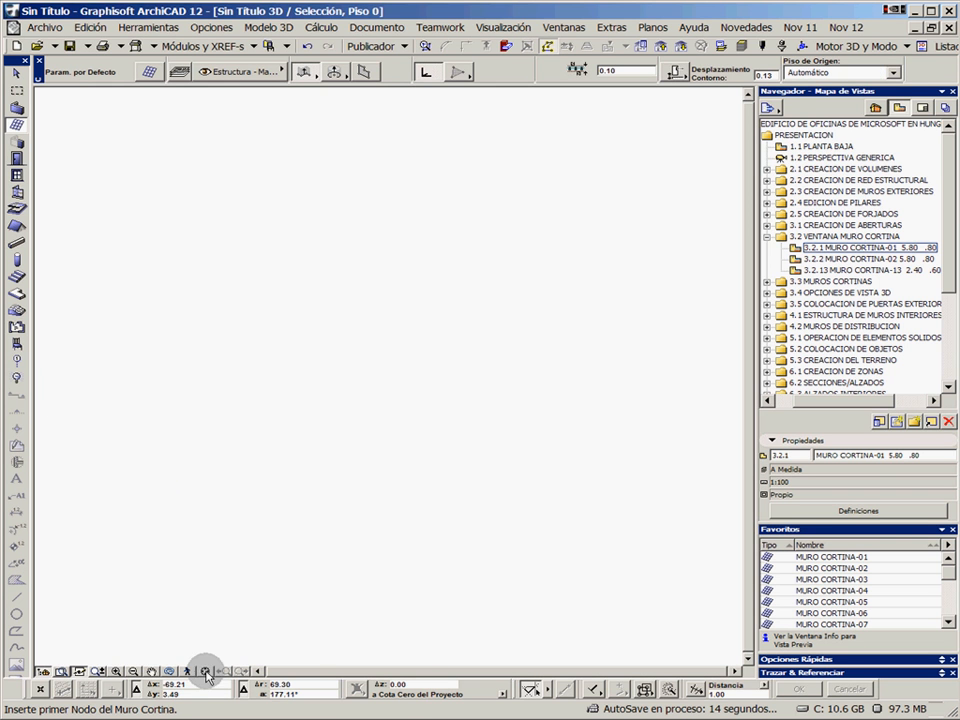
pyautogui.click(208, 675)
pyautogui.keyDown('shift'); pyautogui.moveTo(428, 386); pyautogui.dragTo(476, 480, button='middle'); pyautogui.keyUp('shift')
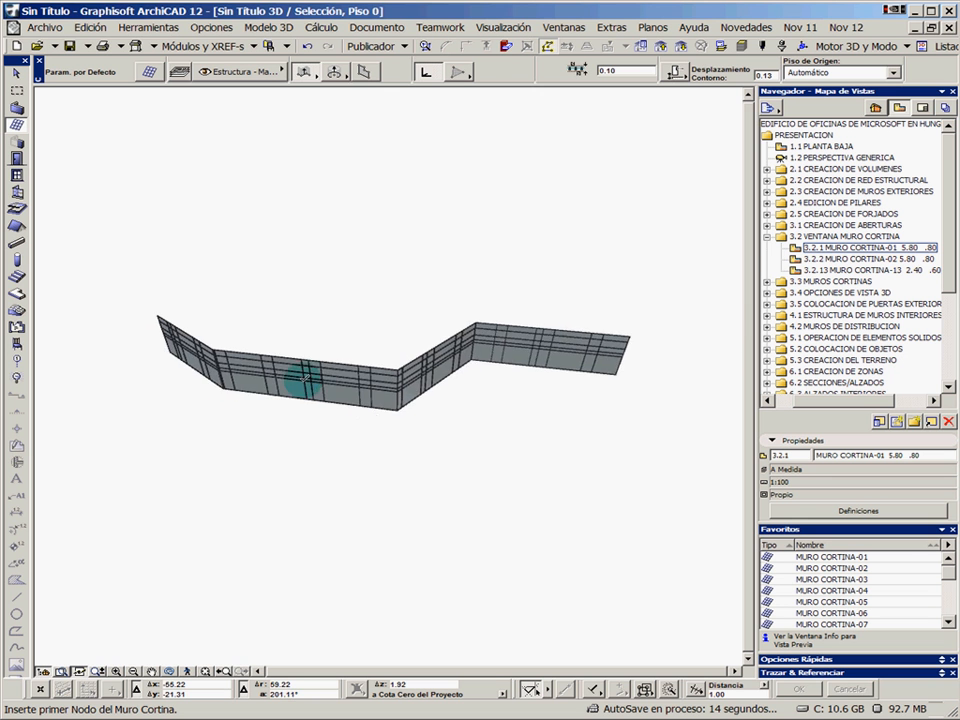
pyautogui.scroll(3, 303, 380)
pyautogui.moveTo(408, 380)
pyautogui.keyDown('shift'); pyautogui.mouseDown(button='middle')
pyautogui.moveTo(435, 368)
pyautogui.moveTo(365, 400)
pyautogui.moveTo(459, 381)
pyautogui.moveTo(375, 386)
pyautogui.moveTo(400, 378)
pyautogui.mouseUp(button='middle'); pyautogui.keyUp('shift')
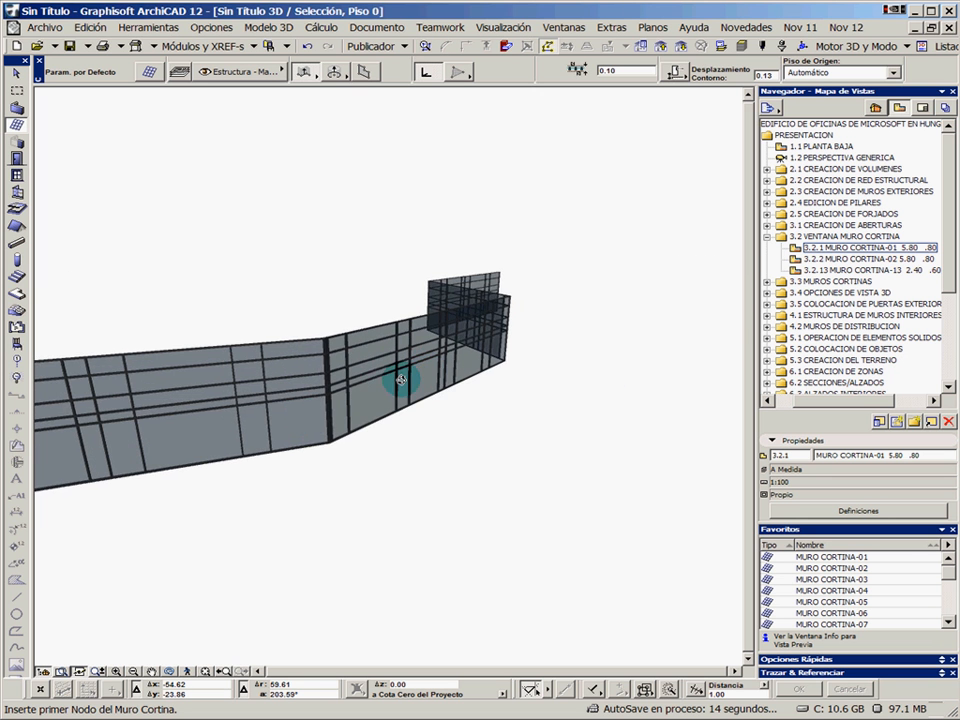
pyautogui.moveTo(274, 436); pyautogui.dragTo(407, 403, button='middle')
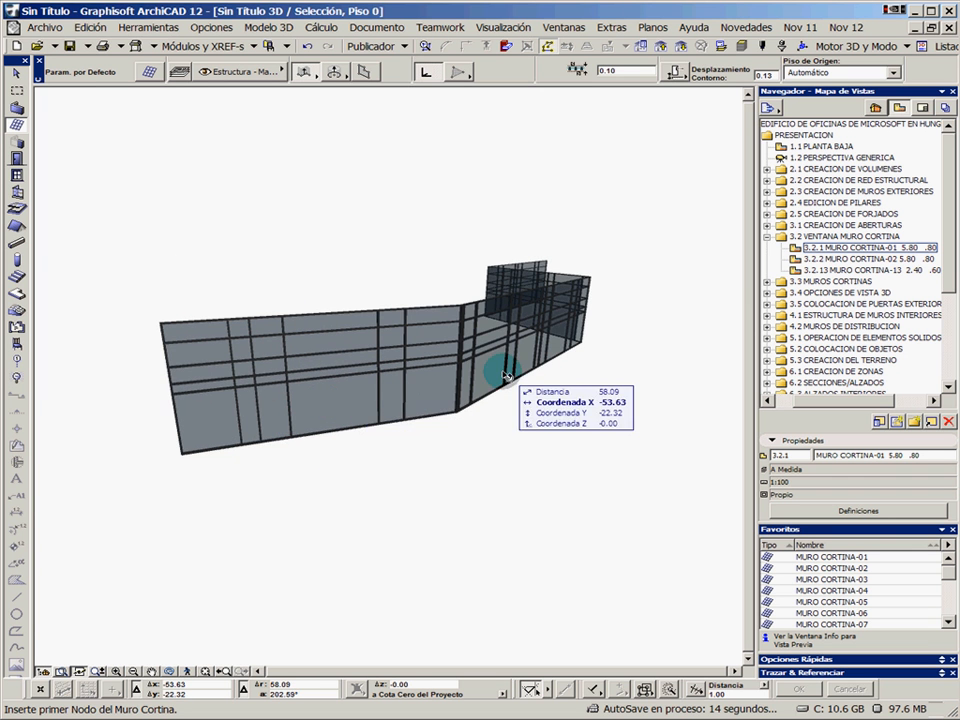
pyautogui.keyDown('shift'); pyautogui.moveTo(505, 375); pyautogui.dragTo(343, 392, button='middle'); pyautogui.keyUp('shift')
pyautogui.keyDown('shift'); pyautogui.moveTo(591, 375); pyautogui.dragTo(381, 392, button='middle'); pyautogui.keyUp('shift')
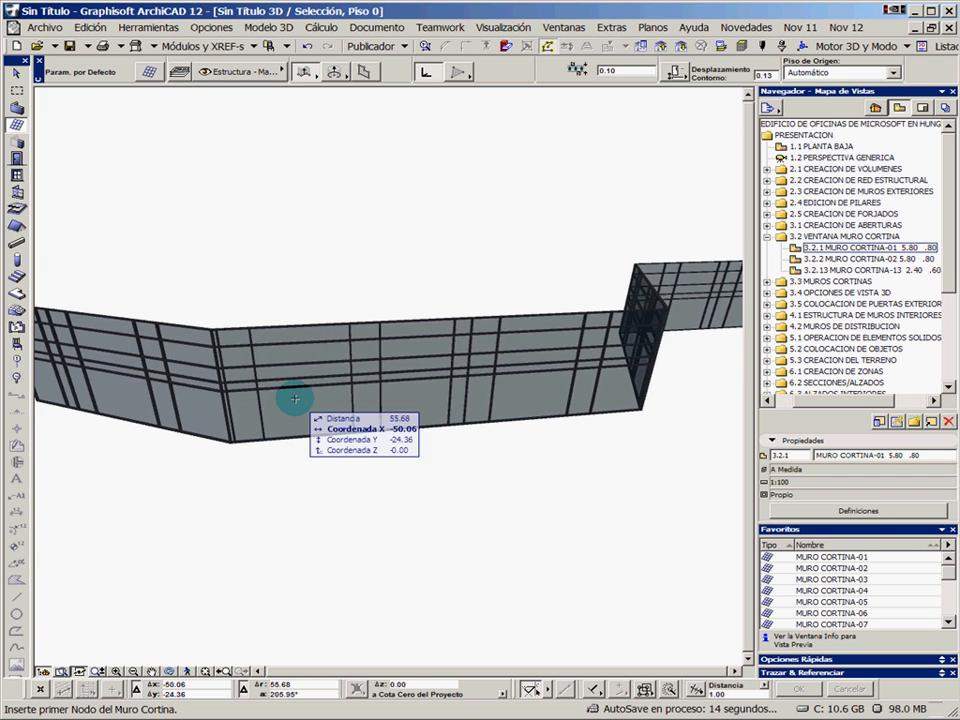
pyautogui.keyDown('shift'); pyautogui.moveTo(295, 399); pyautogui.dragTo(383, 401, button='middle'); pyautogui.keyUp('shift')
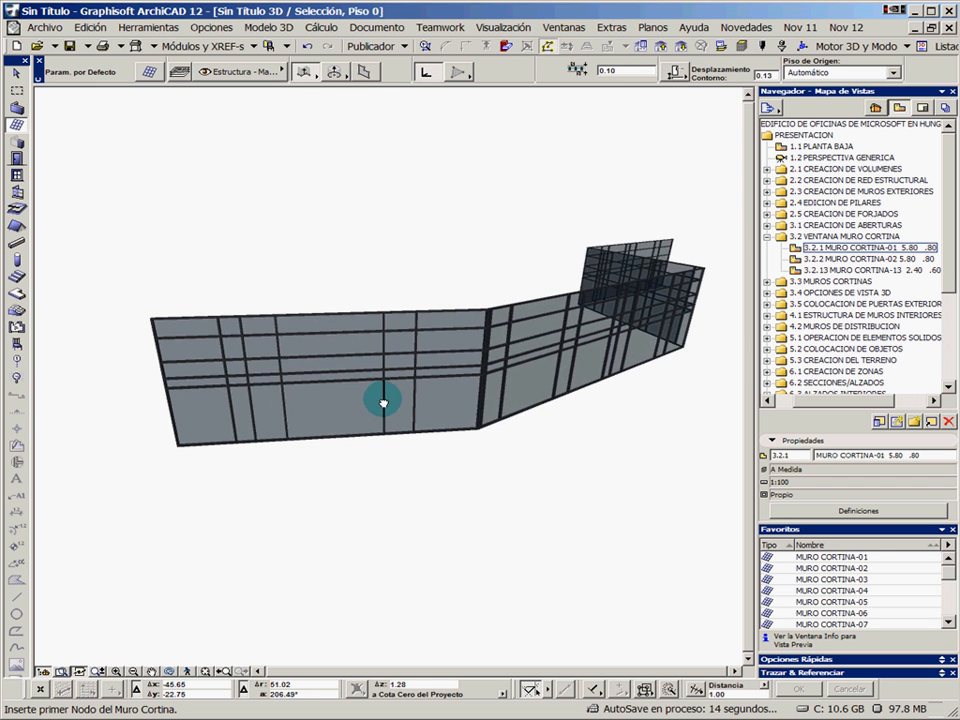
pyautogui.scroll(3, 382, 400)
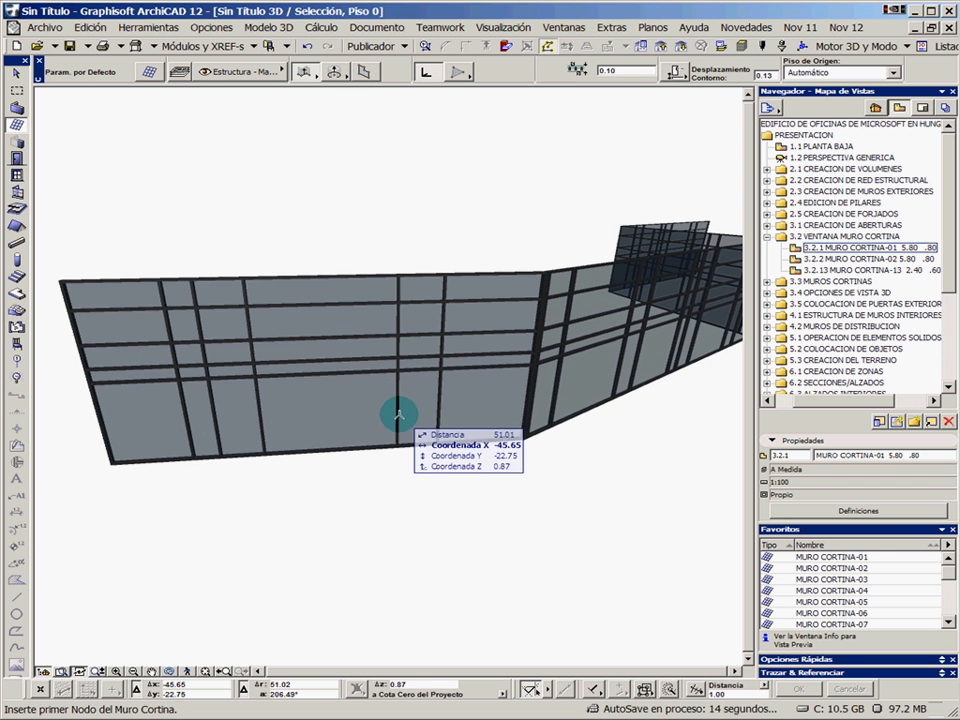
pyautogui.scroll(1, 325, 422)
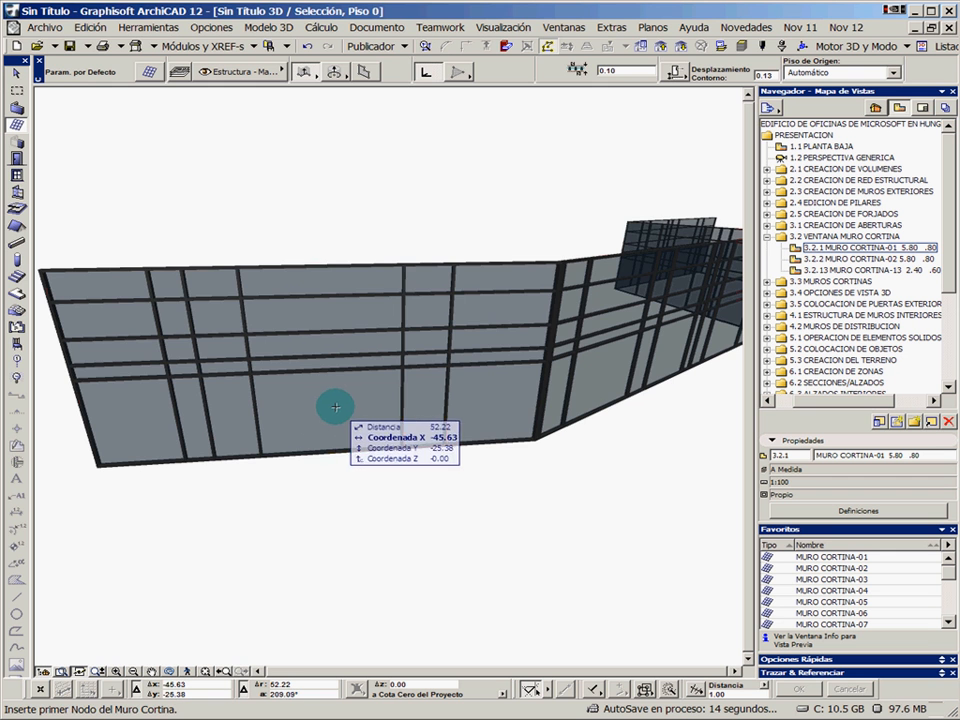
# Enter curtain wall edit mode and delete three horizontal frames beside the end segment's corner and that segment's vertical frames in the second row
pyautogui.click(335, 405)
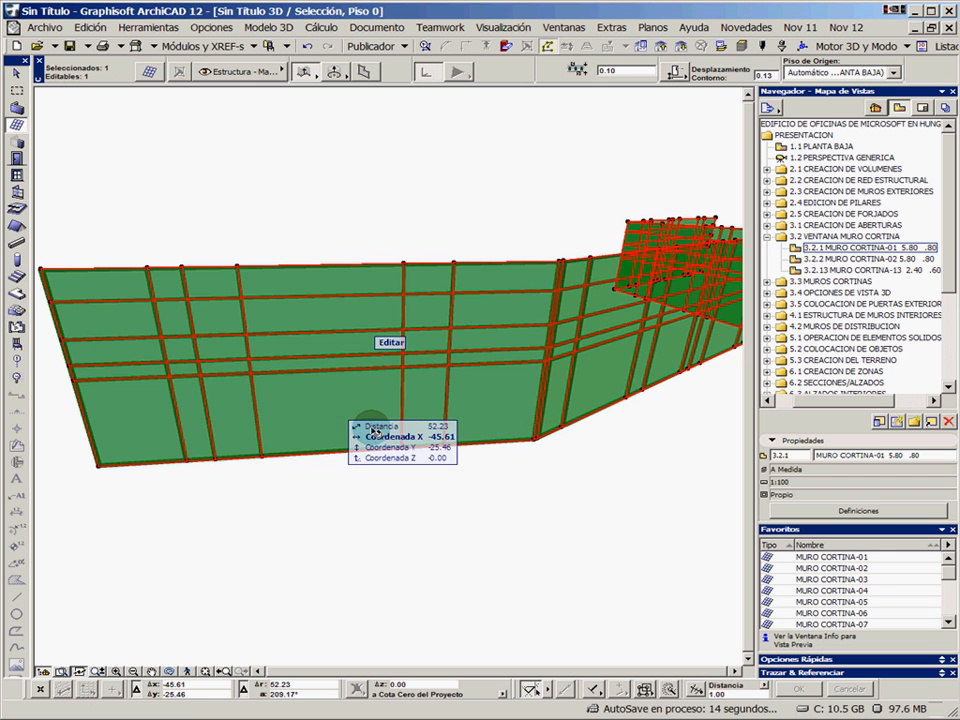
pyautogui.click(392, 343)
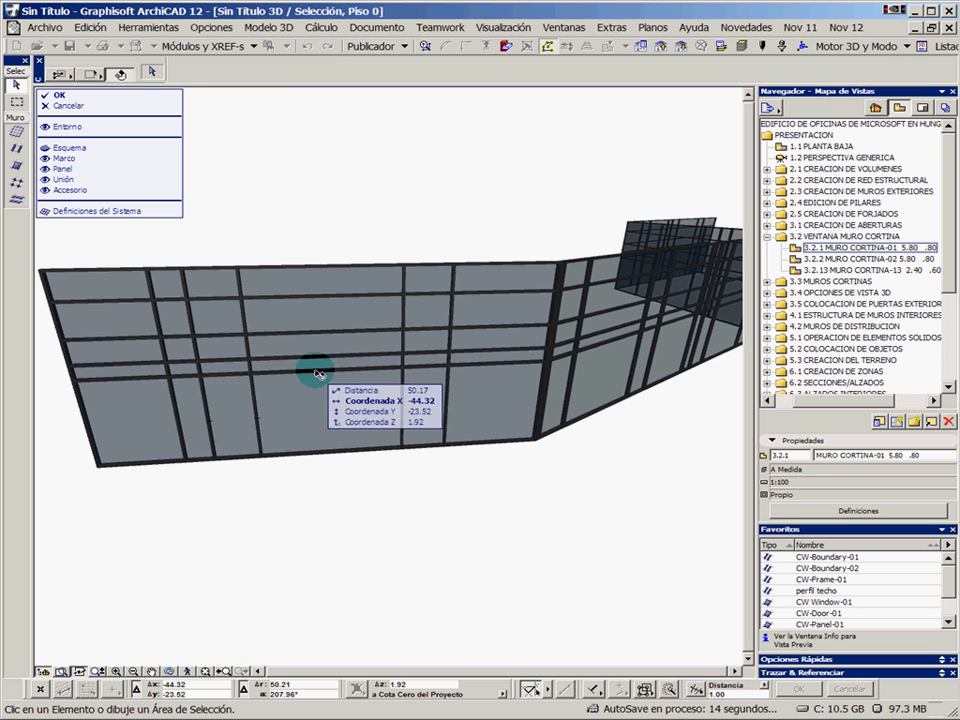
pyautogui.click(503, 351)
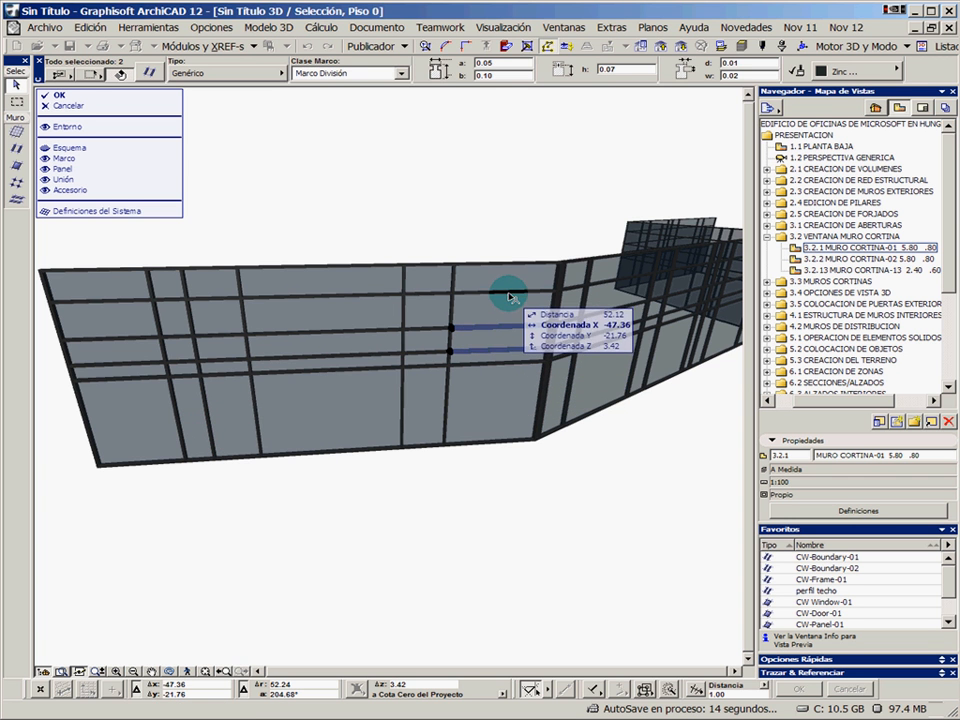
pyautogui.keyDown('shift'); pyautogui.click(507, 292); pyautogui.keyUp('shift')
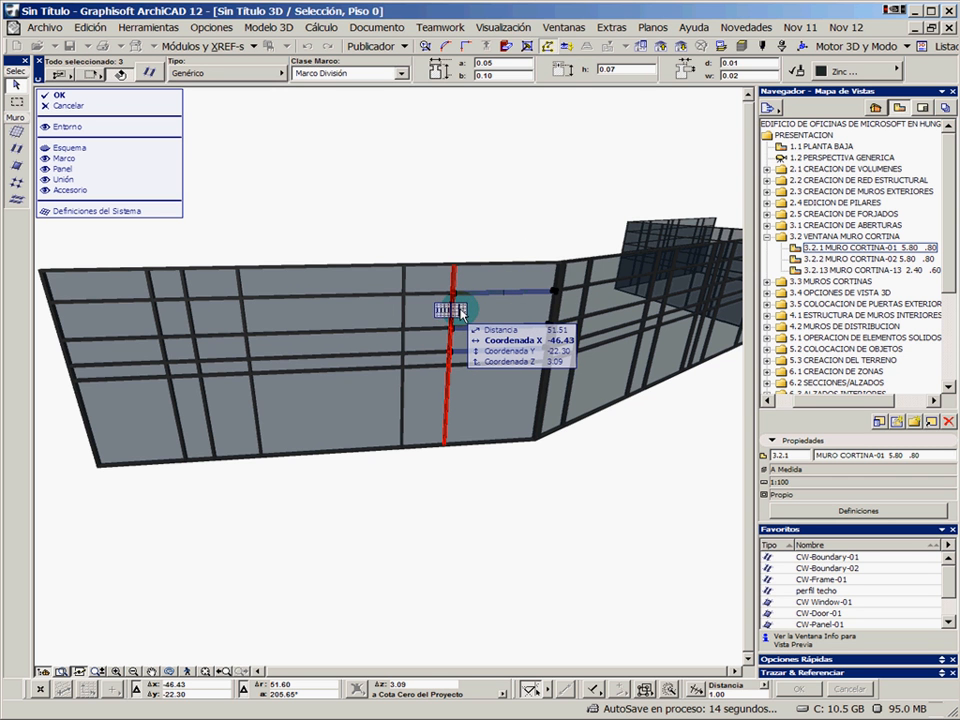
pyautogui.keyDown('shift'); pyautogui.click(447, 311); pyautogui.keyUp('shift')
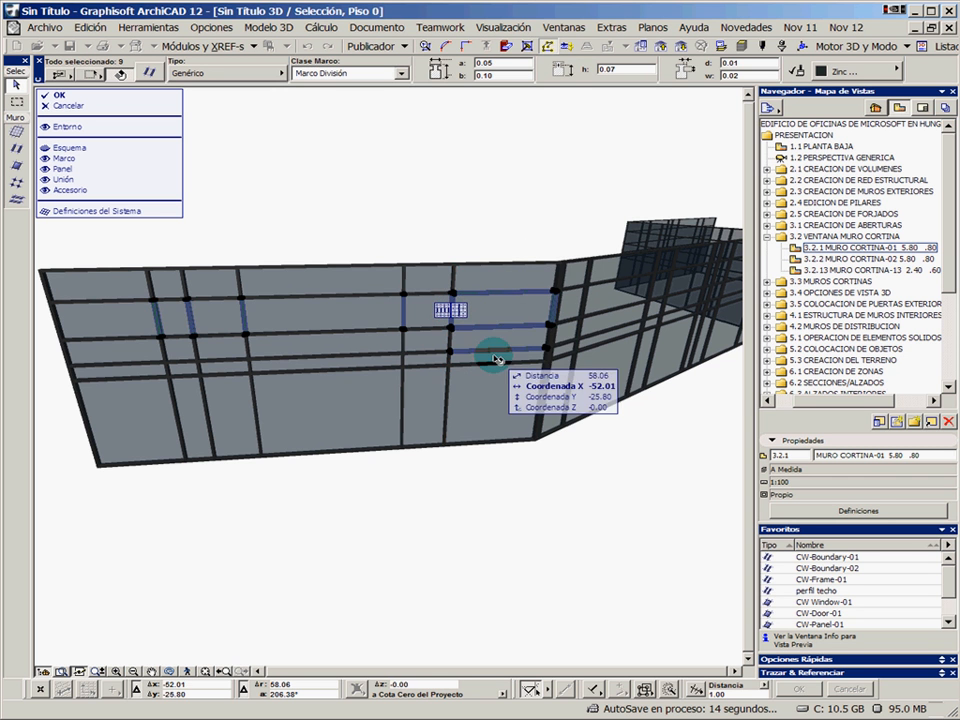
pyautogui.click(503, 497)
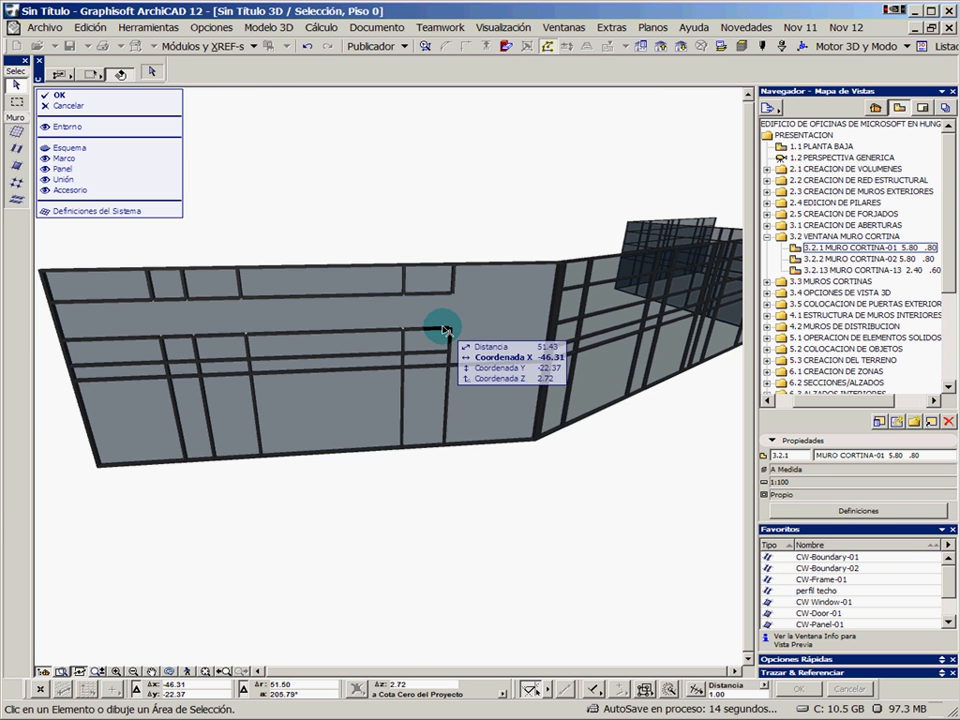
pyautogui.click(497, 326)
pyautogui.click(528, 464)
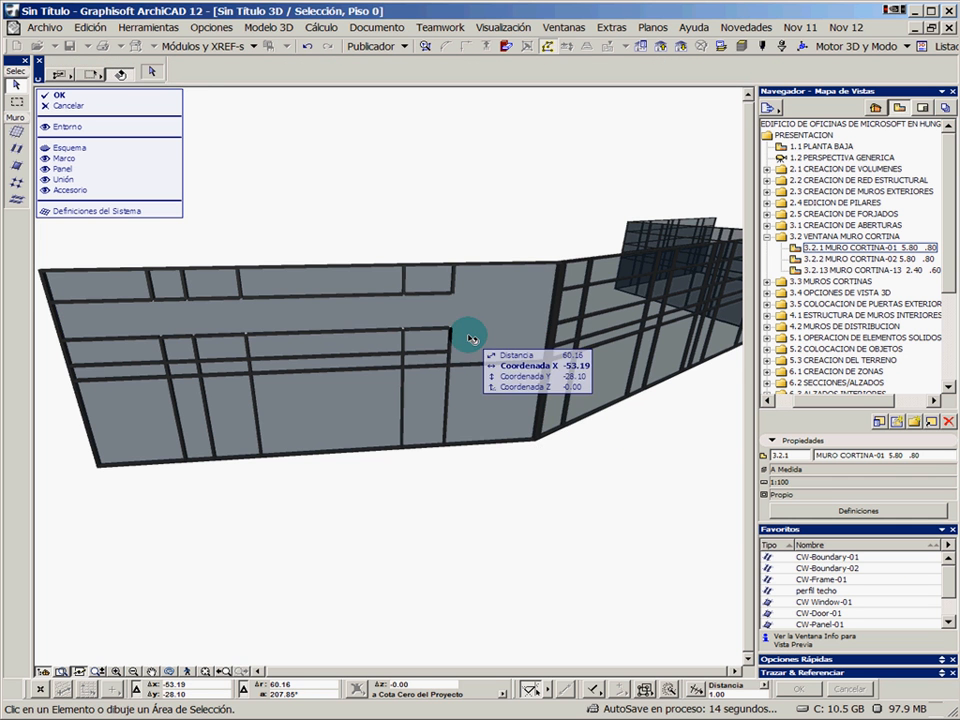
# Activate the curtain wall Frame tool and copy the Marco División settings from an existing horizontal frame of the end segment
pyautogui.scroll(2, 439, 289)
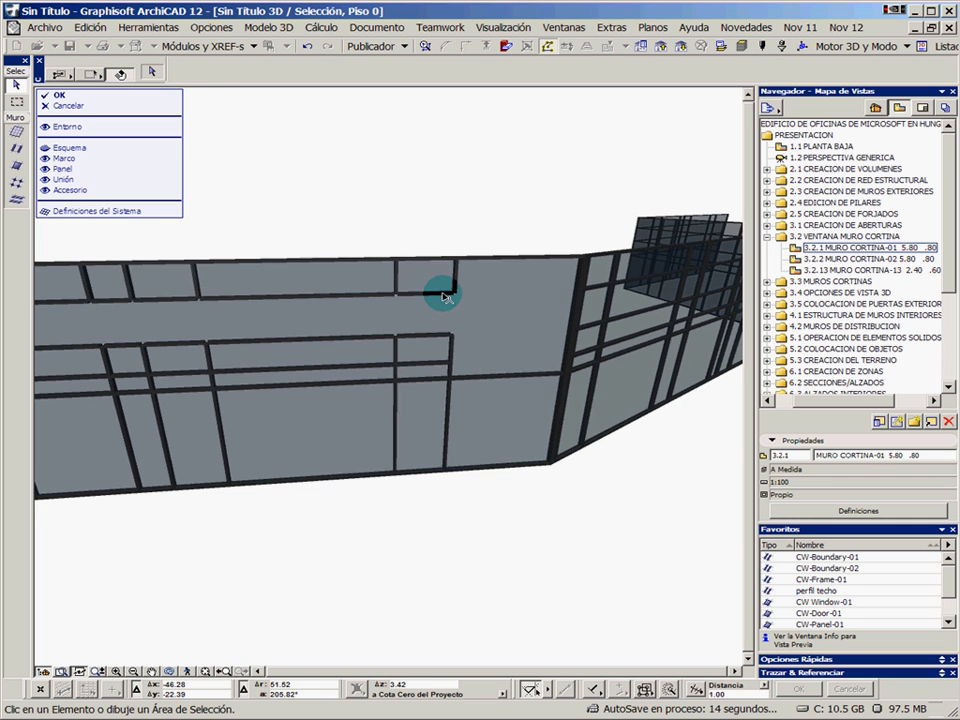
pyautogui.click(16, 148)
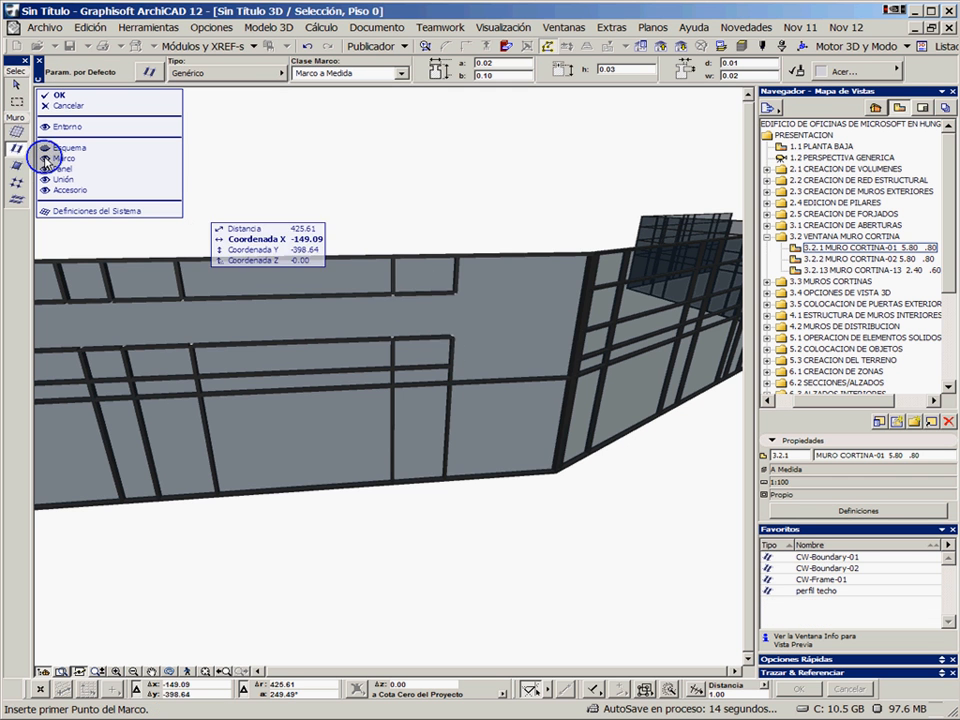
pyautogui.keyDown('alt'); pyautogui.click(435, 292); pyautogui.keyUp('alt')
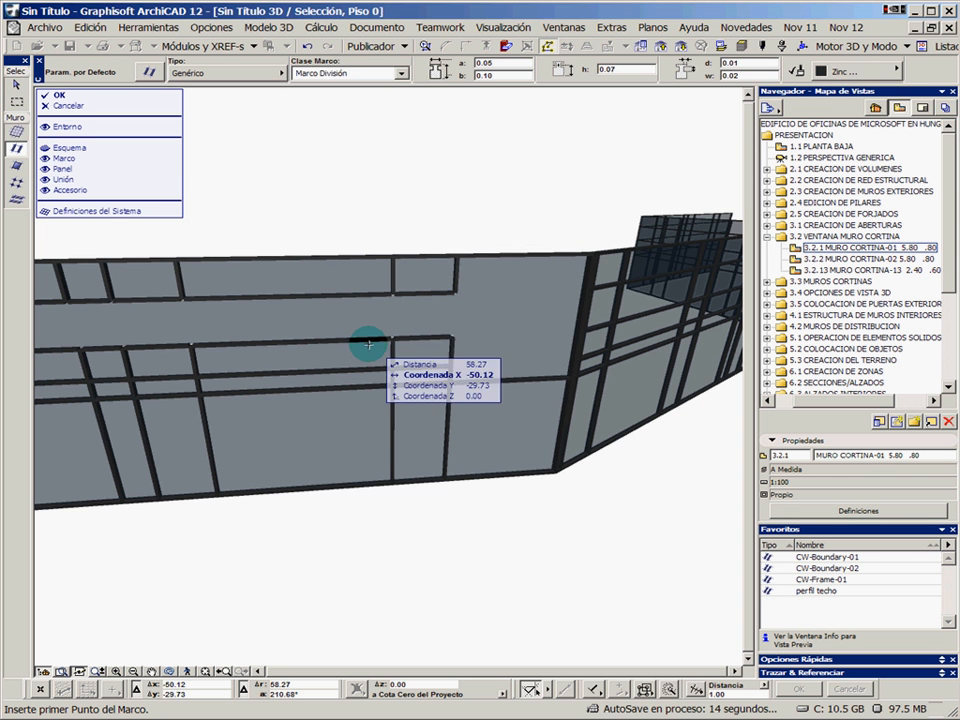
# Abandon the frame started on the lower horizontal frame and set the special snap points to halves (Mitad)
pyautogui.click(289, 340)
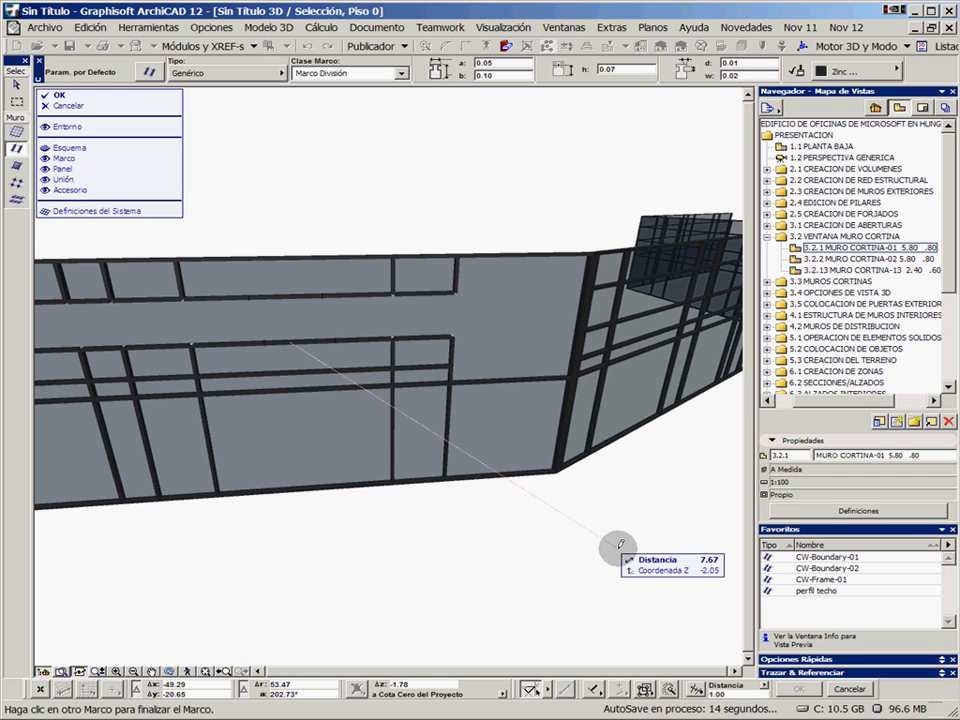
pyautogui.press('Escape')
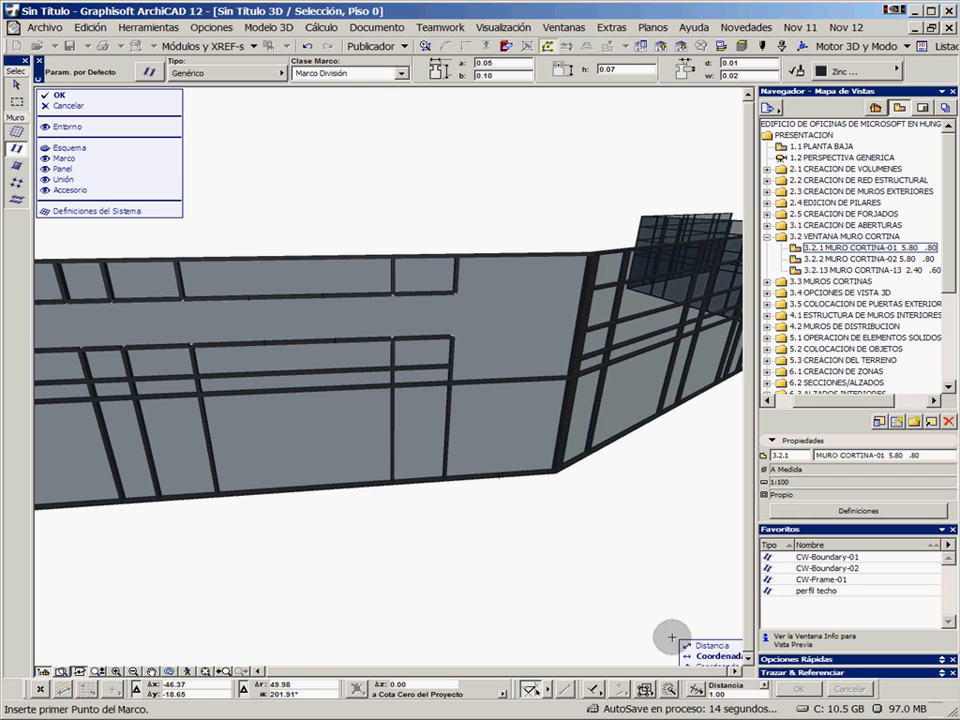
pyautogui.click(766, 689)
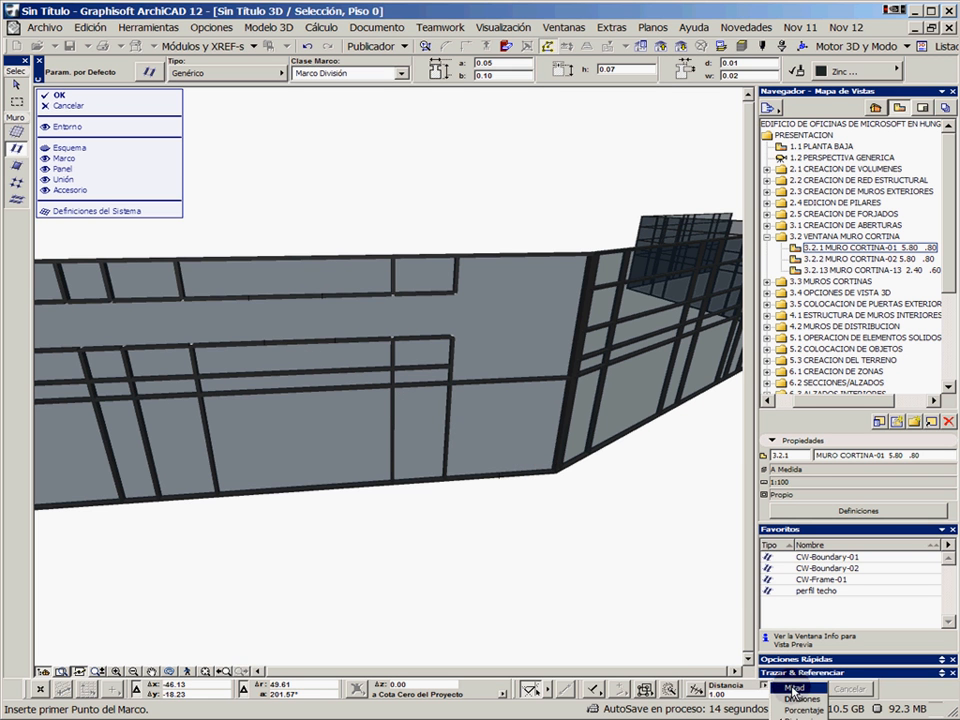
pyautogui.click(792, 689)
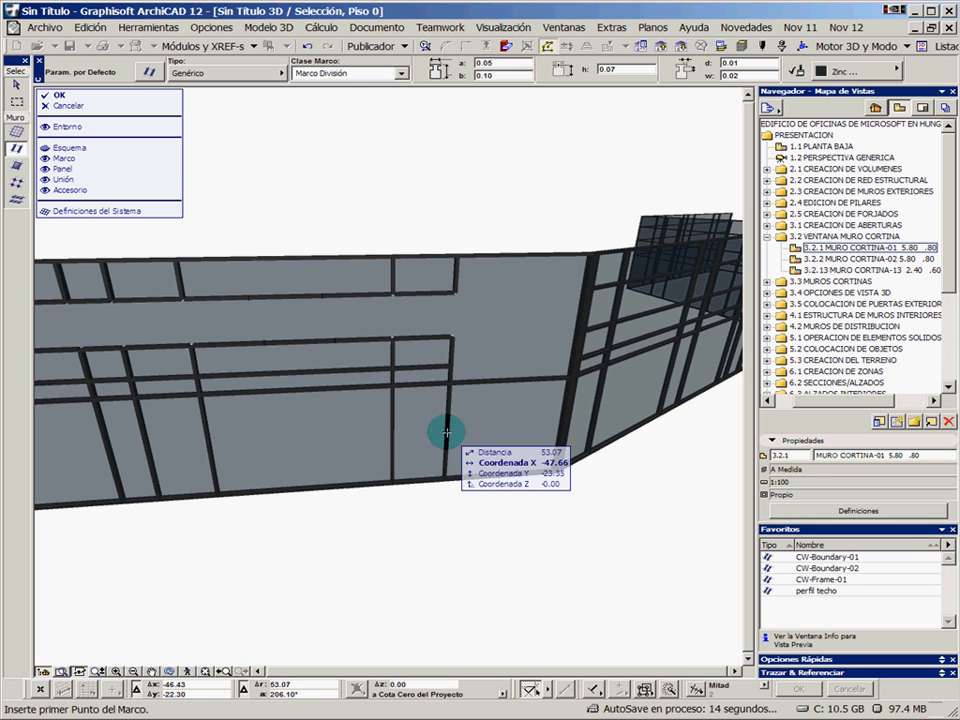
# Draw two vertical frames in the second row, a 0.70 m one mid-span and one closing the gap at the row's open end
pyautogui.click(294, 340)
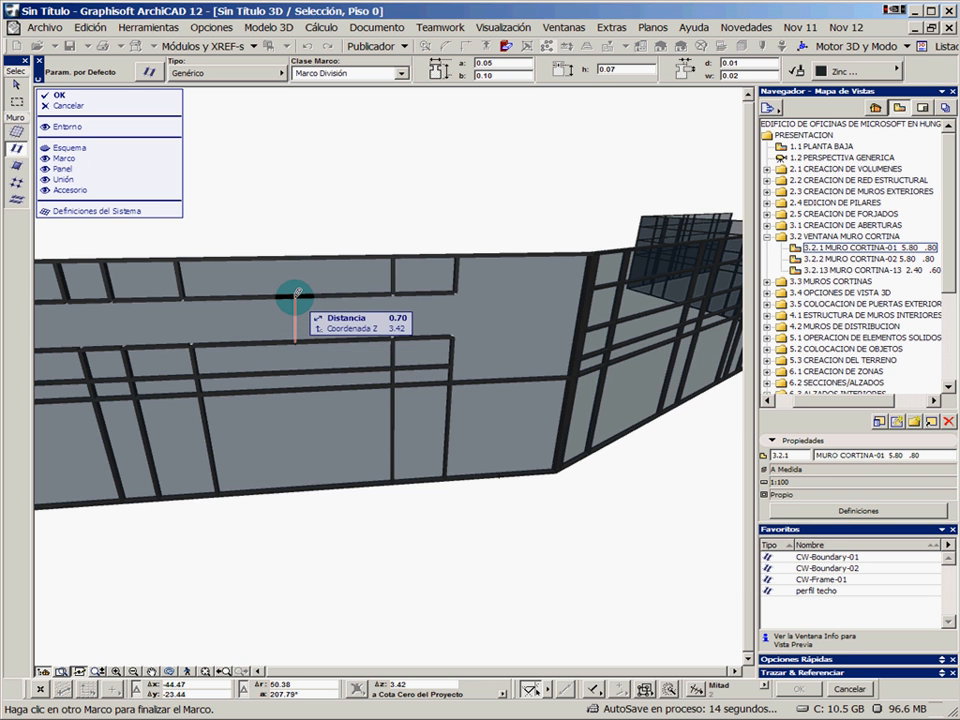
pyautogui.click(295, 288)
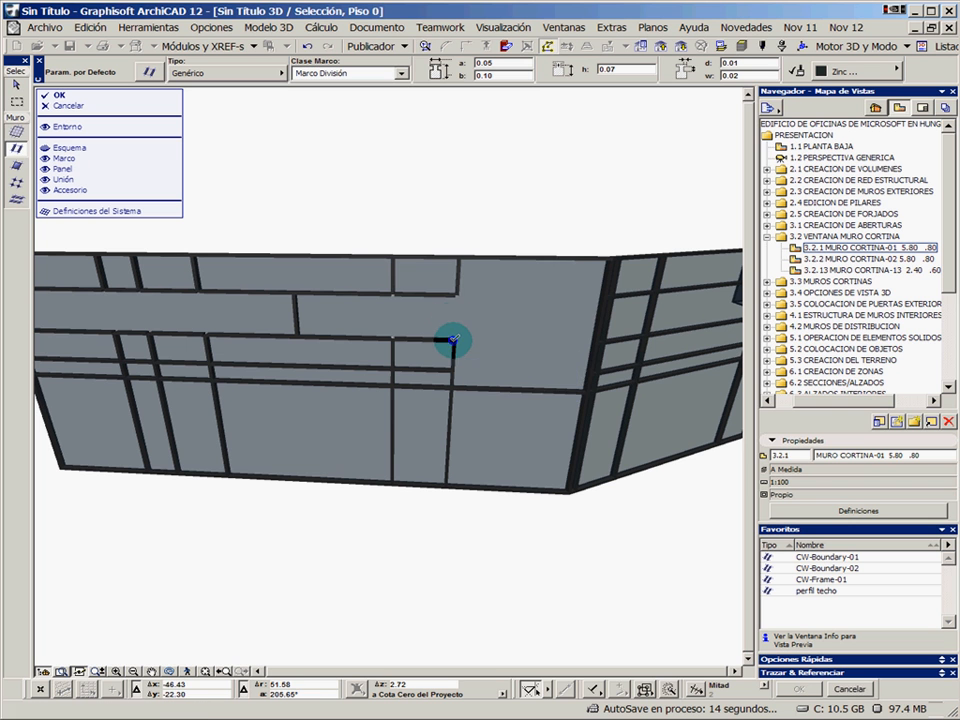
pyautogui.click(450, 340)
pyautogui.click(459, 291)
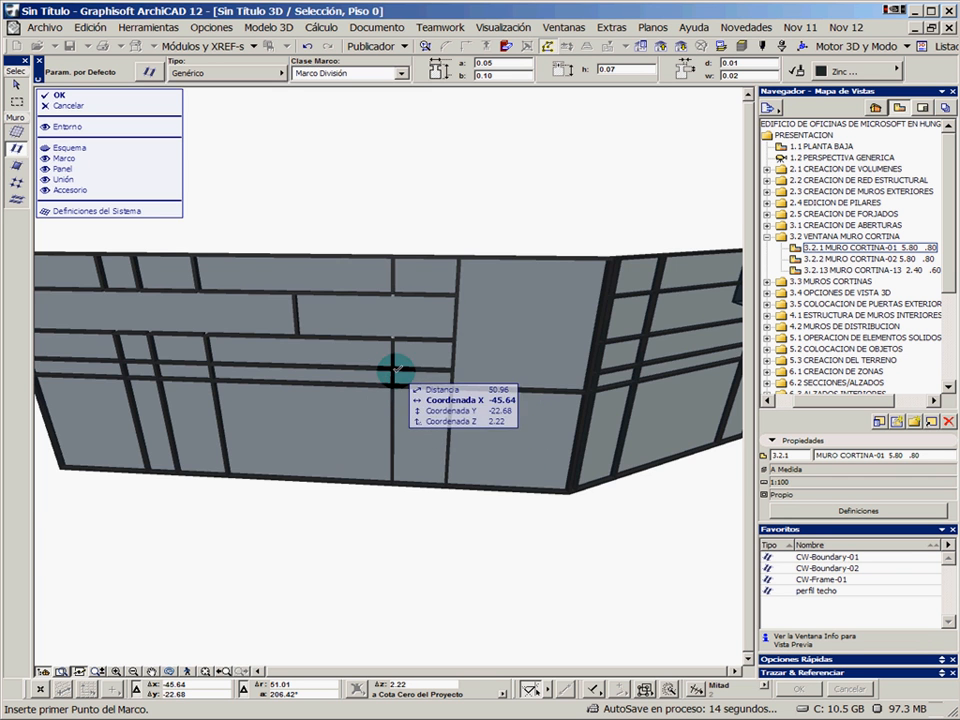
# Set the intersection priority to 15 for the four horizontal frame pieces bordering the second row near the corner
pyautogui.scroll(4, 388, 332)
pyautogui.scroll(3, 419, 347)
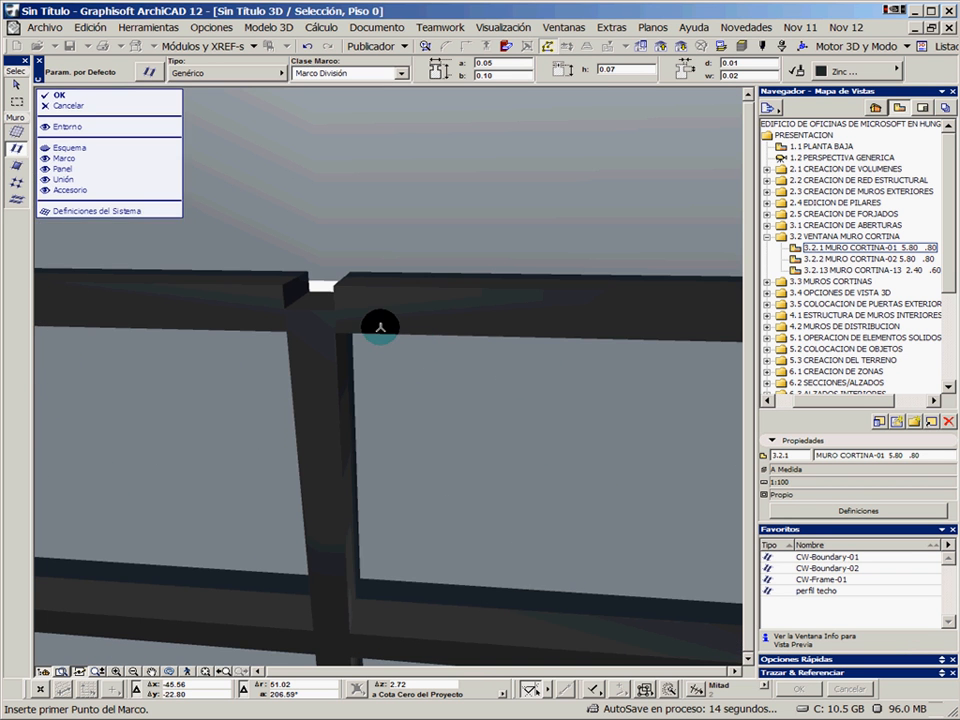
pyautogui.scroll(-4, 327, 322)
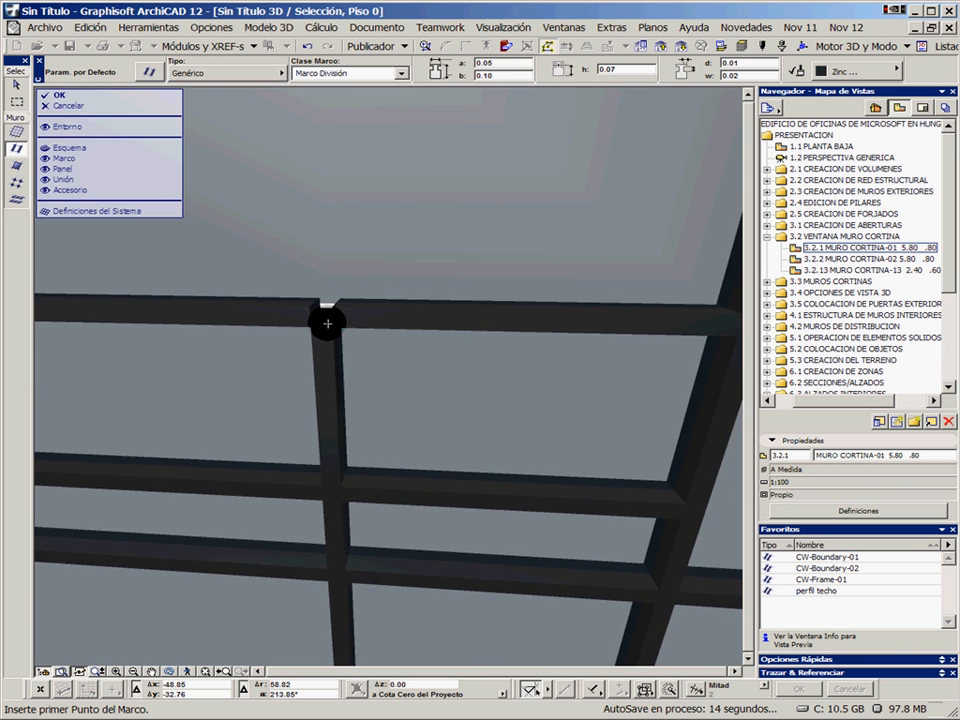
pyautogui.moveTo(298, 315); pyautogui.dragTo(416, 338, button='middle')
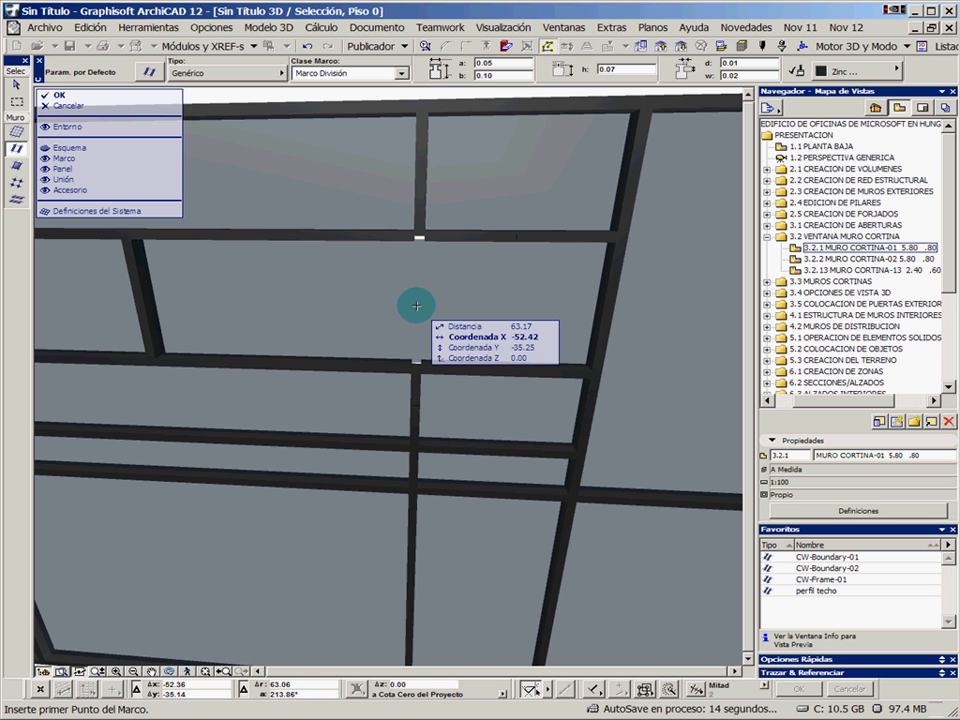
pyautogui.click(388, 365)
pyautogui.keyDown('shift'); pyautogui.click(447, 373); pyautogui.keyUp('shift')
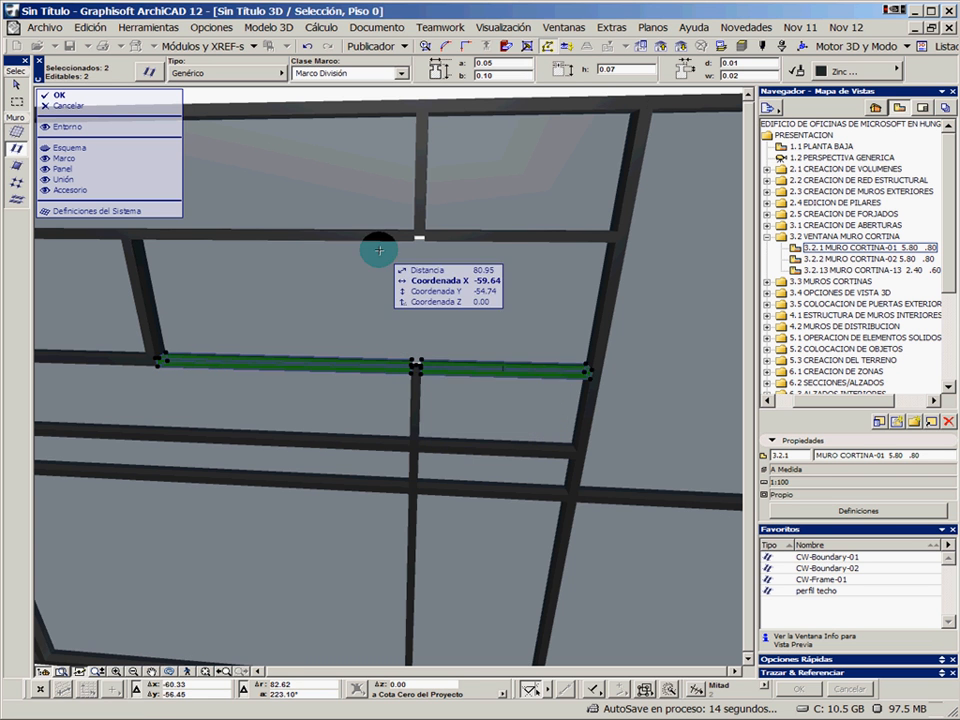
pyautogui.keyDown('shift'); pyautogui.click(377, 233); pyautogui.keyUp('shift')
pyautogui.keyDown('shift'); pyautogui.click(444, 239); pyautogui.keyUp('shift')
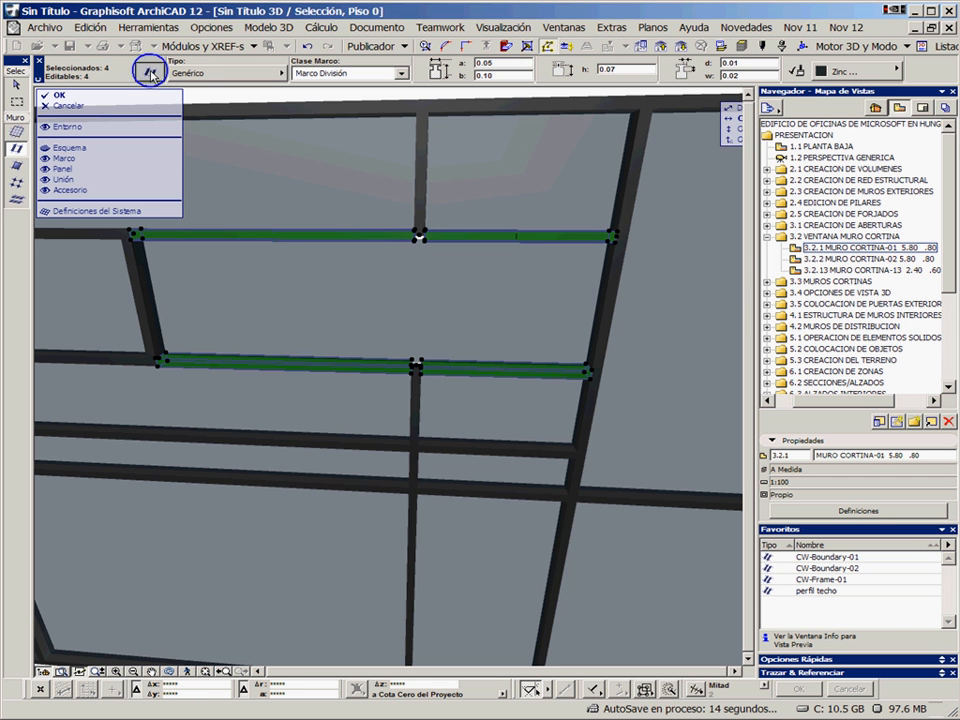
pyautogui.click(150, 72)
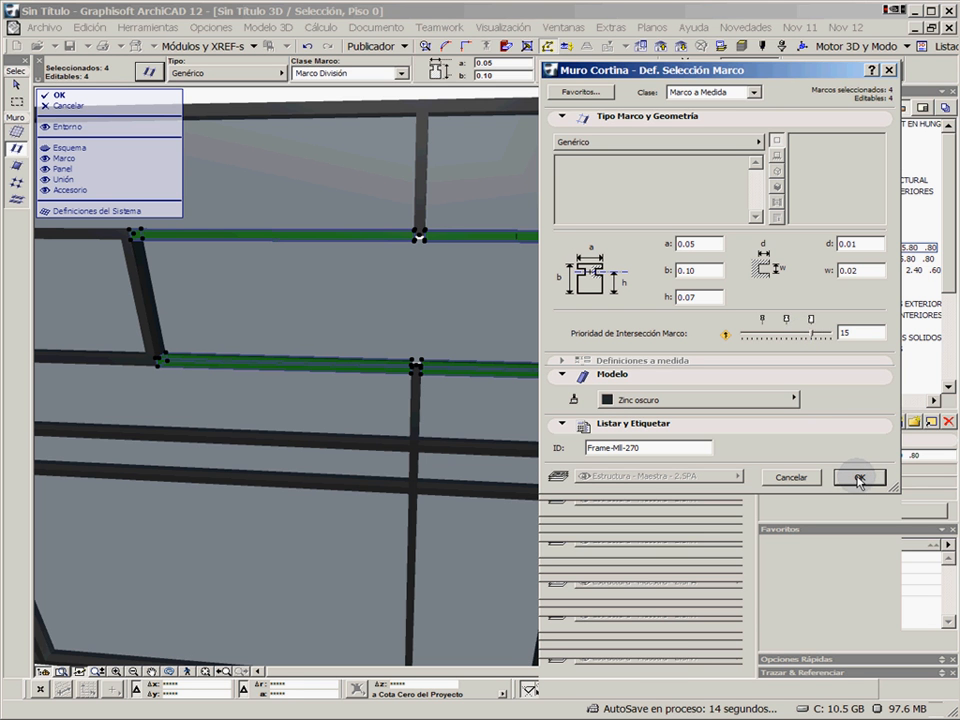
pyautogui.click(858, 480)
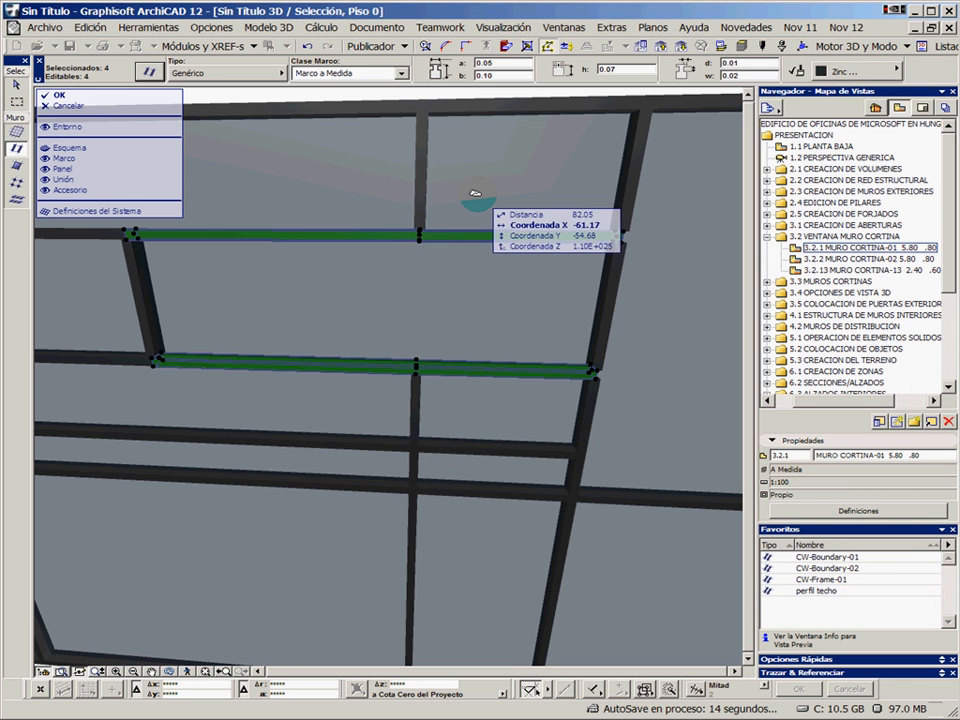
pyautogui.press('Escape')
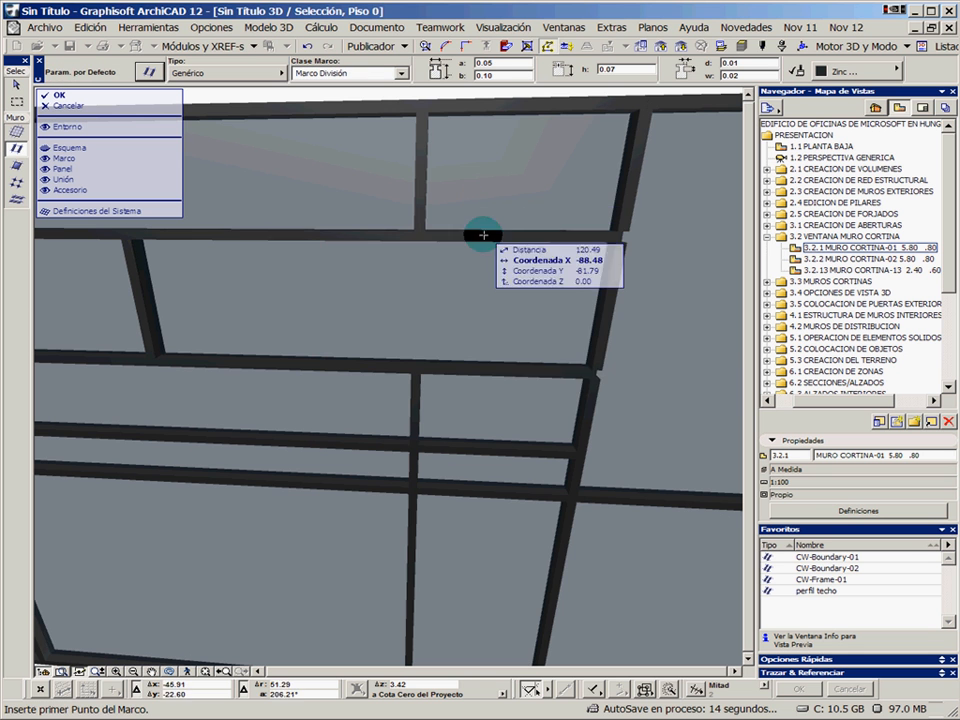
# Raise the intersection priority of the three stacked vertical frame pieces closing the rows to 16 and adopt their settings as default
pyautogui.click(607, 296)
pyautogui.click(628, 198)
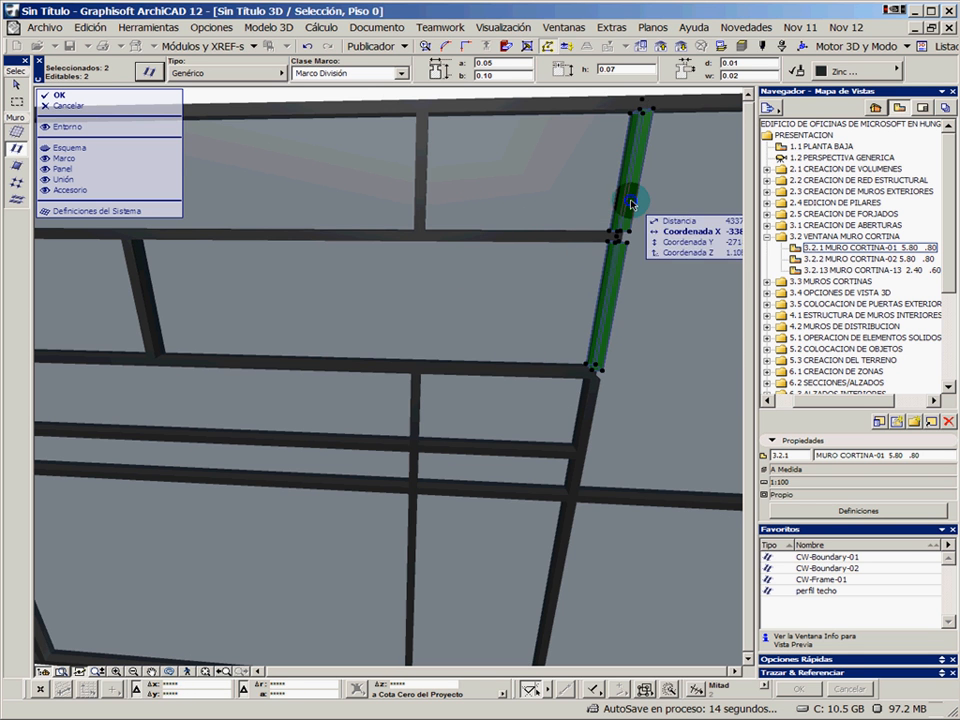
pyautogui.click(594, 412)
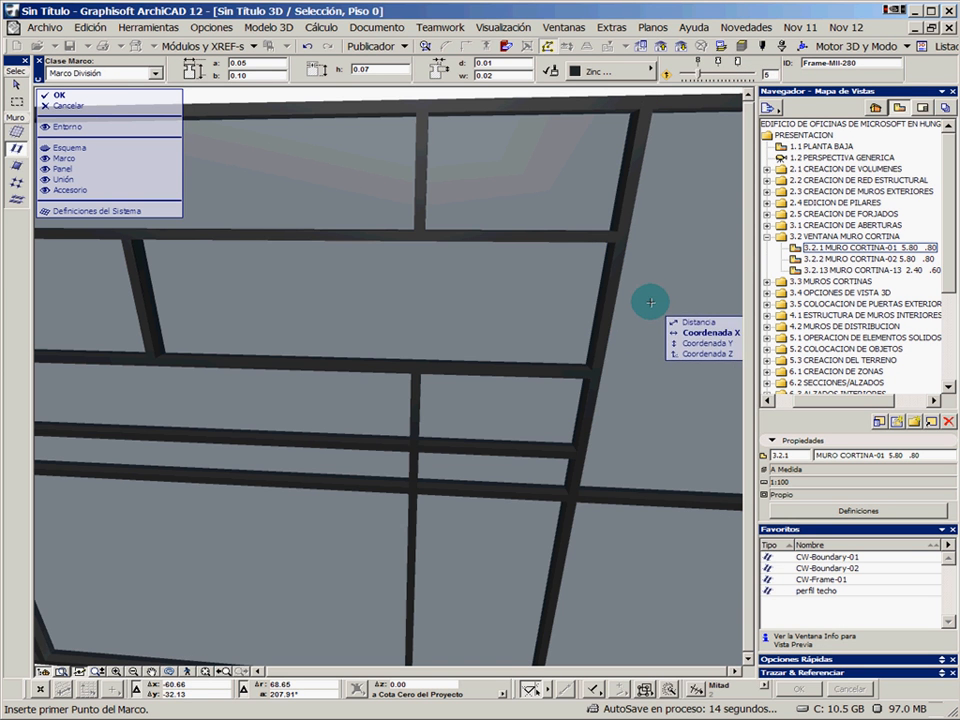
pyautogui.keyDown('alt'); pyautogui.click(602, 350); pyautogui.keyUp('alt')
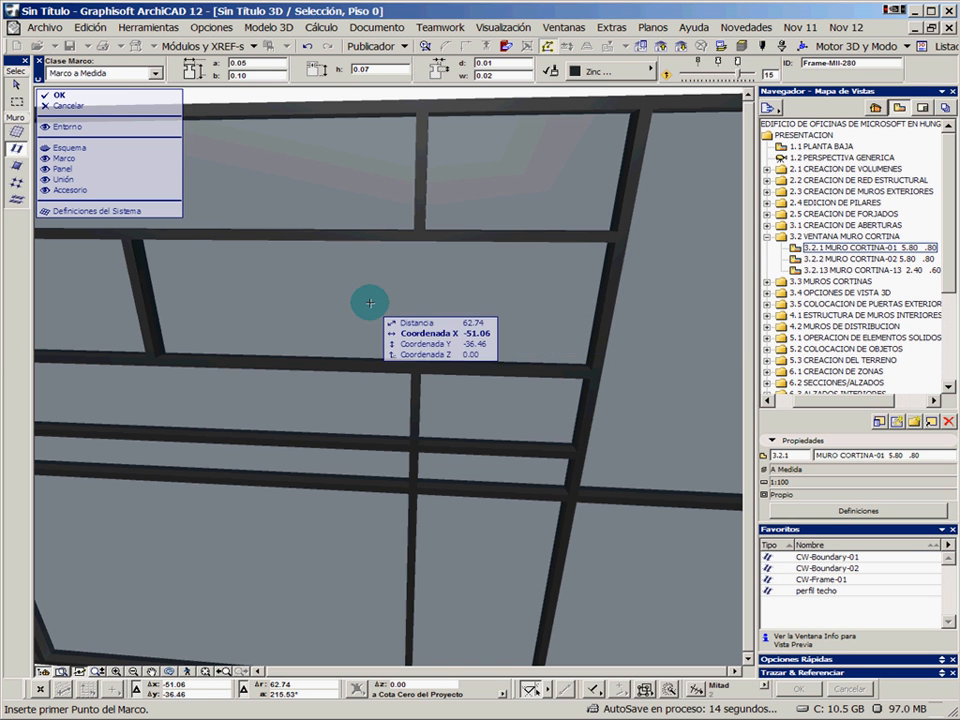
# Apply the Pintura-15 material to the second-row panel and the two top-row panels above it
pyautogui.moveTo(352, 302); pyautogui.dragTo(437, 304, button='middle')
pyautogui.scroll(-3, 448, 305)
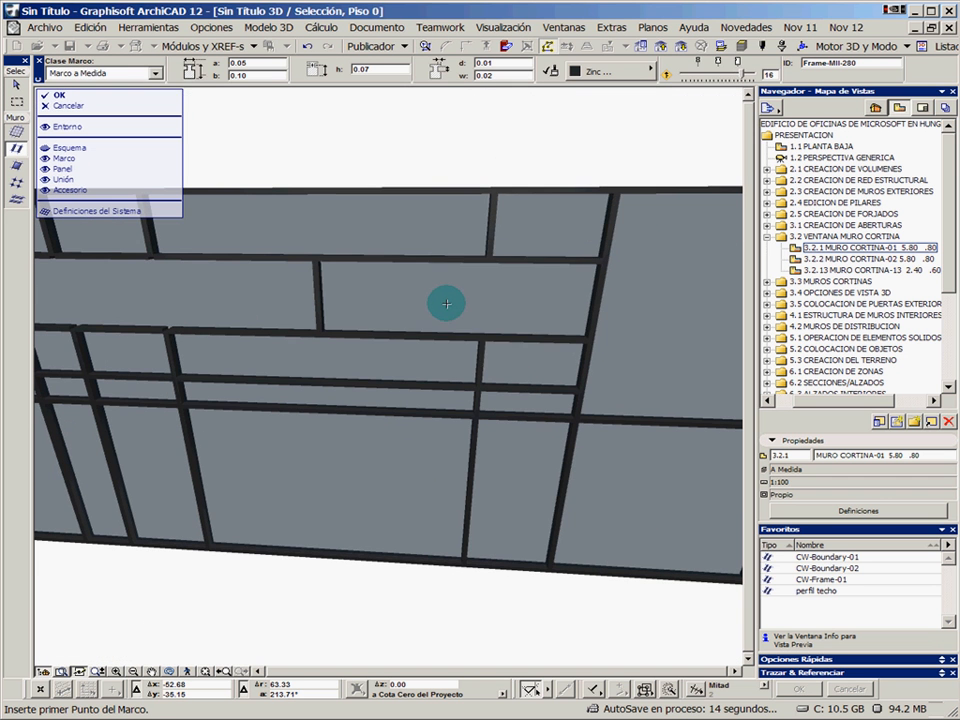
pyautogui.click(447, 305)
pyautogui.keyDown('shift'); pyautogui.click(403, 219); pyautogui.keyUp('shift')
pyautogui.keyDown('shift'); pyautogui.click(540, 225); pyautogui.keyUp('shift')
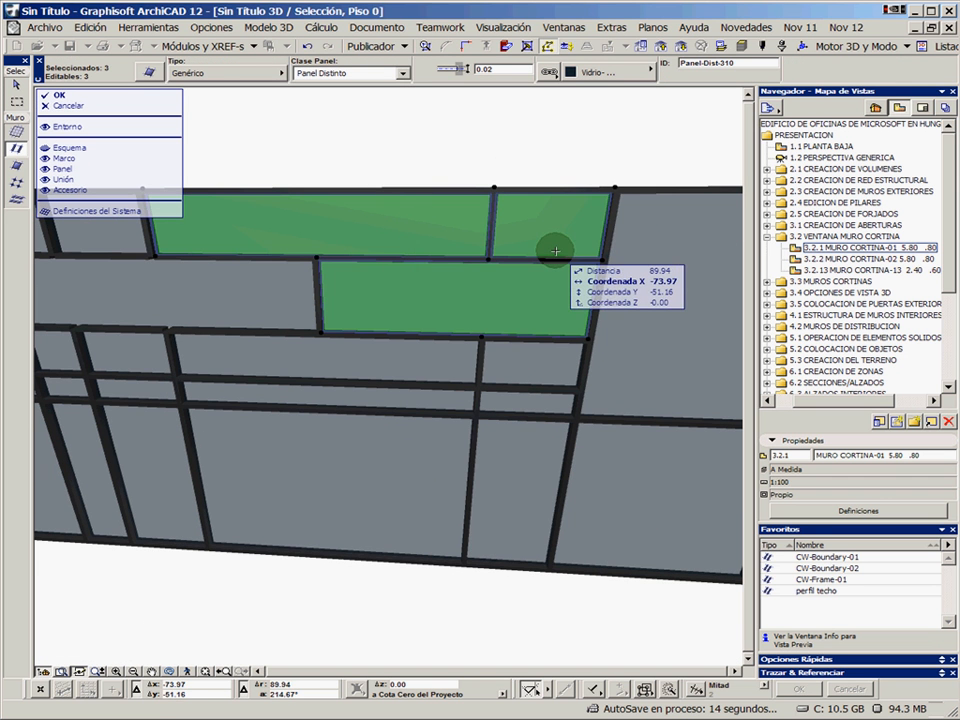
pyautogui.click(603, 75)
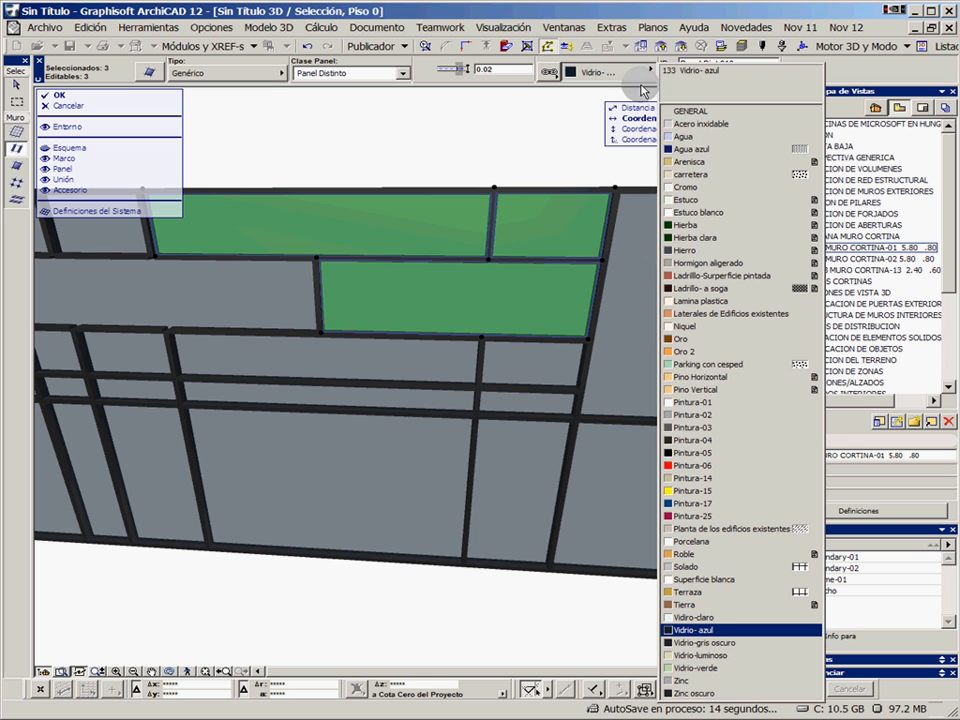
pyautogui.click(700, 490)
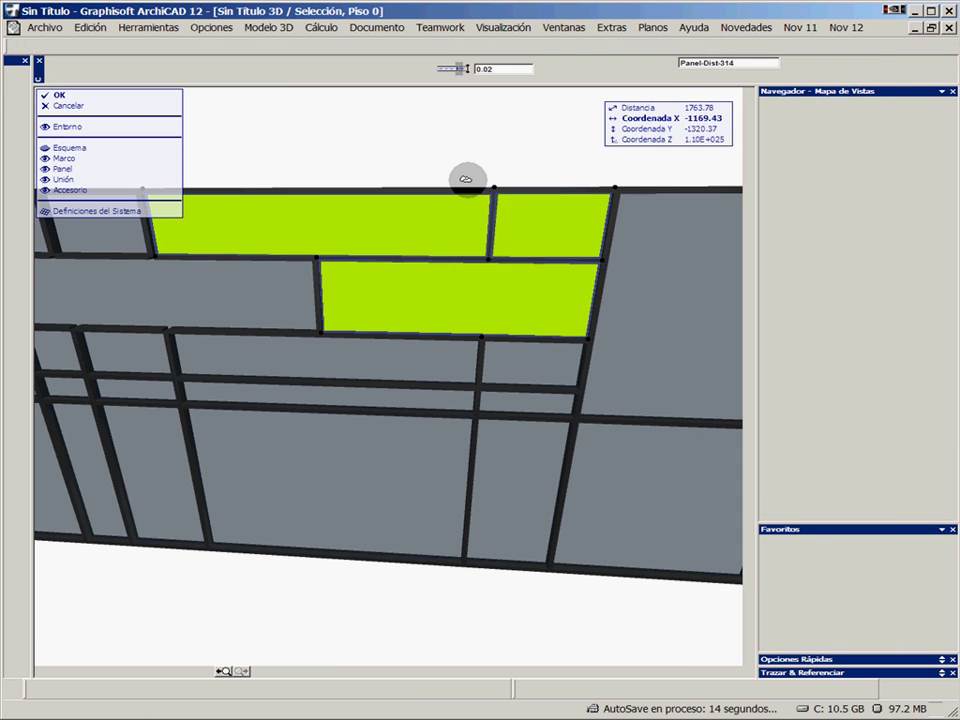
pyautogui.press('Escape')
# Change the narrow bottom-row panel left of the wide central panel to the Puerta MC 2 12 type
pyautogui.keyDown('shift'); pyautogui.moveTo(393, 338); pyautogui.dragTo(448, 308, button='middle'); pyautogui.keyUp('shift')
pyautogui.keyDown('shift'); pyautogui.moveTo(362, 328); pyautogui.dragTo(461, 316, button='middle'); pyautogui.keyUp('shift')
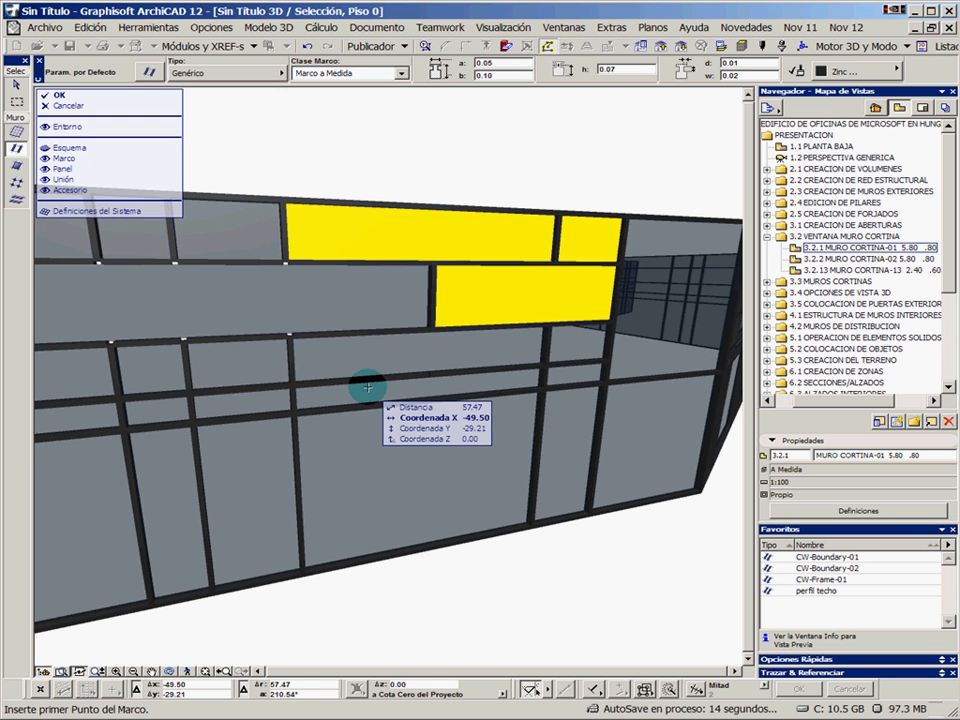
pyautogui.keyDown('shift'); pyautogui.moveTo(364, 388); pyautogui.dragTo(456, 358, button='middle'); pyautogui.keyUp('shift')
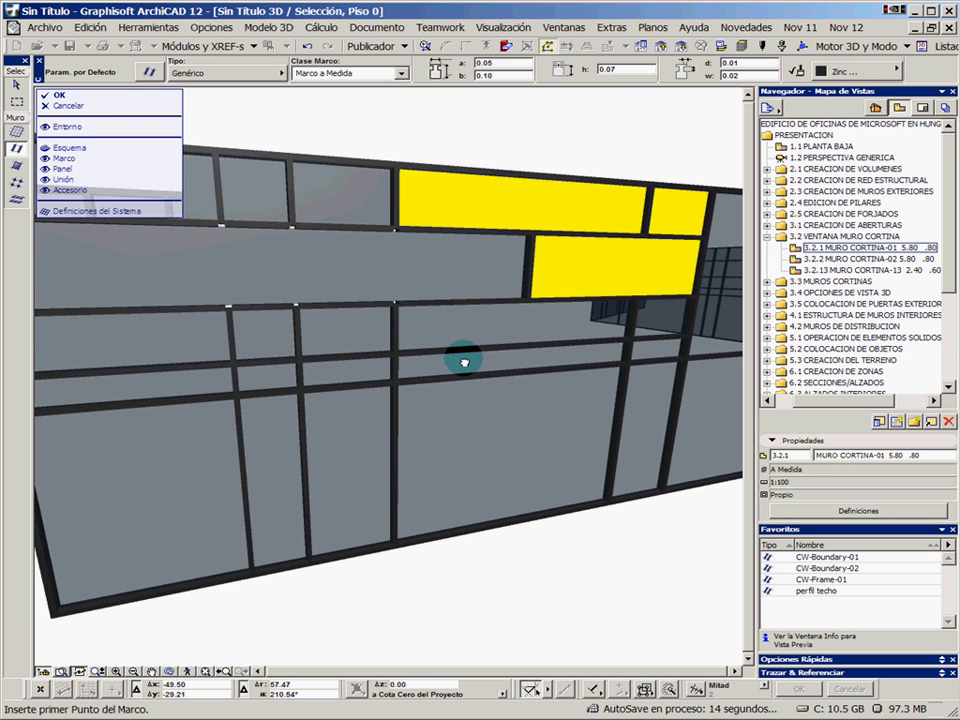
pyautogui.click(347, 450)
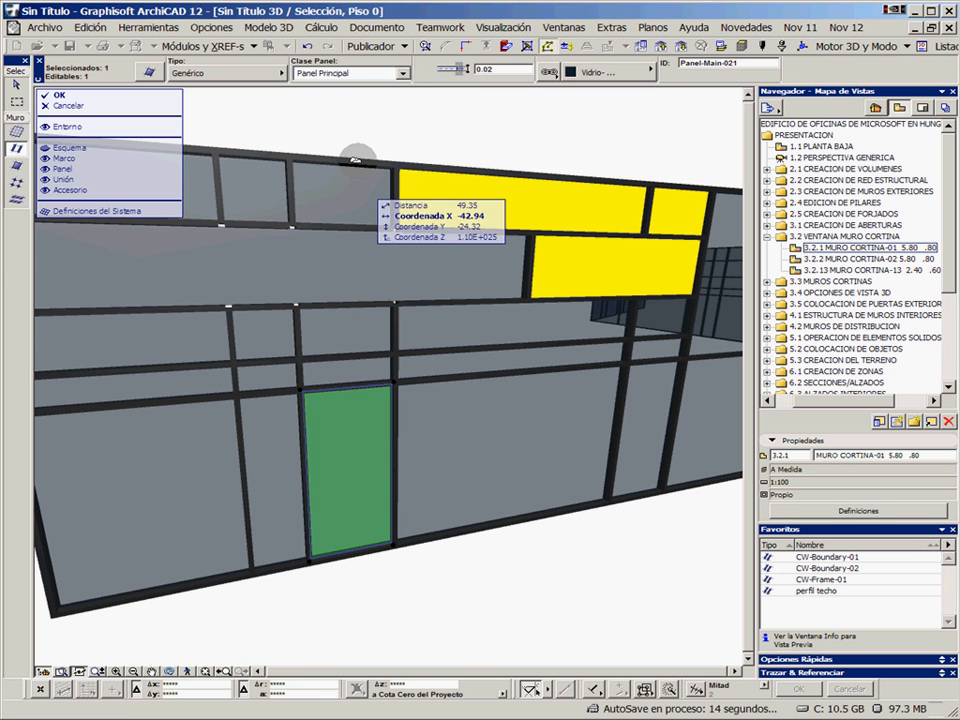
pyautogui.click(245, 74)
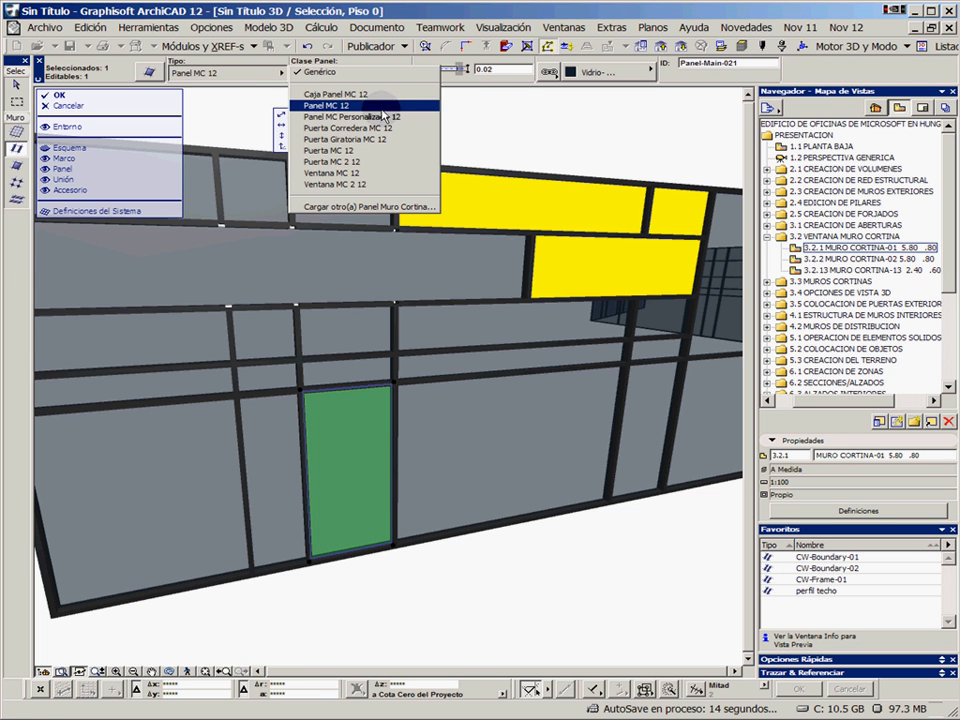
pyautogui.click(338, 163)
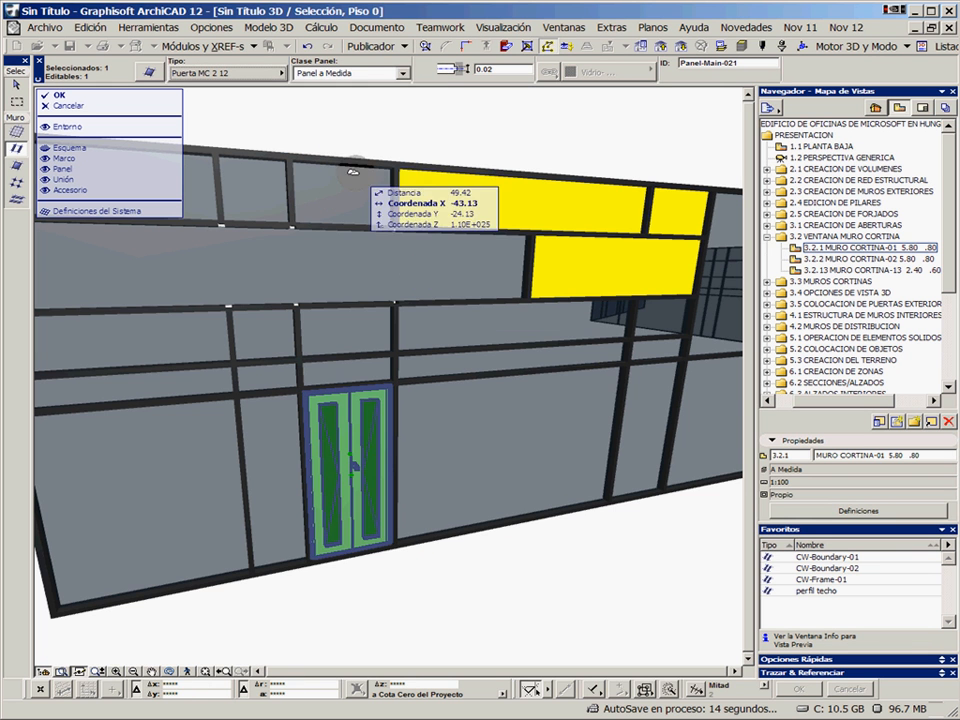
# Switch the door panel to the Puerta MC 12 type and swing its leaf open outwards
pyautogui.click(261, 74)
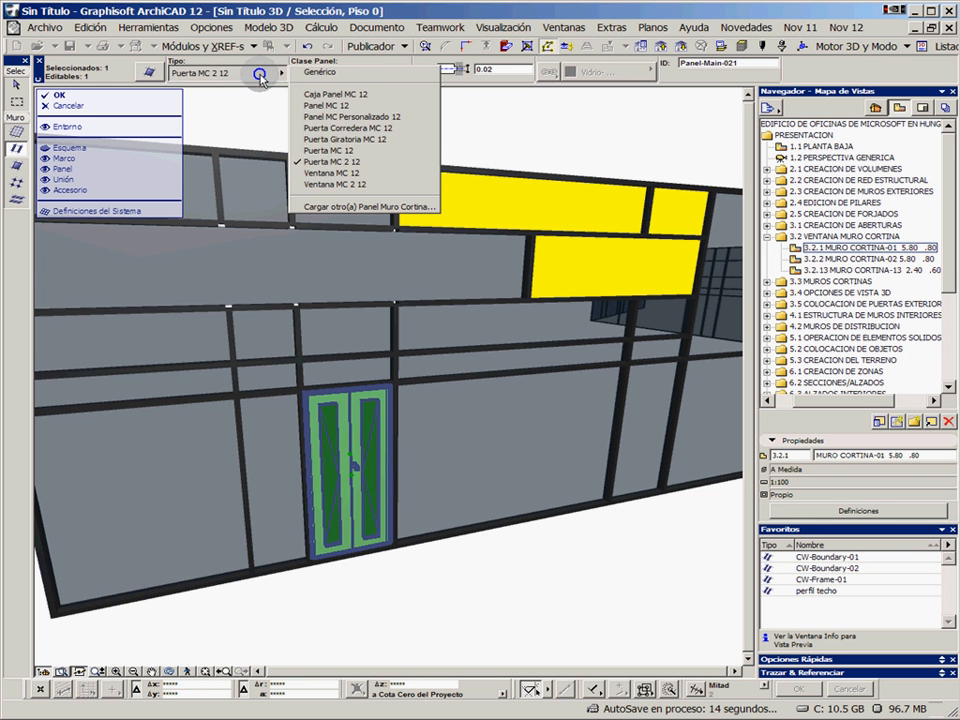
pyautogui.click(332, 151)
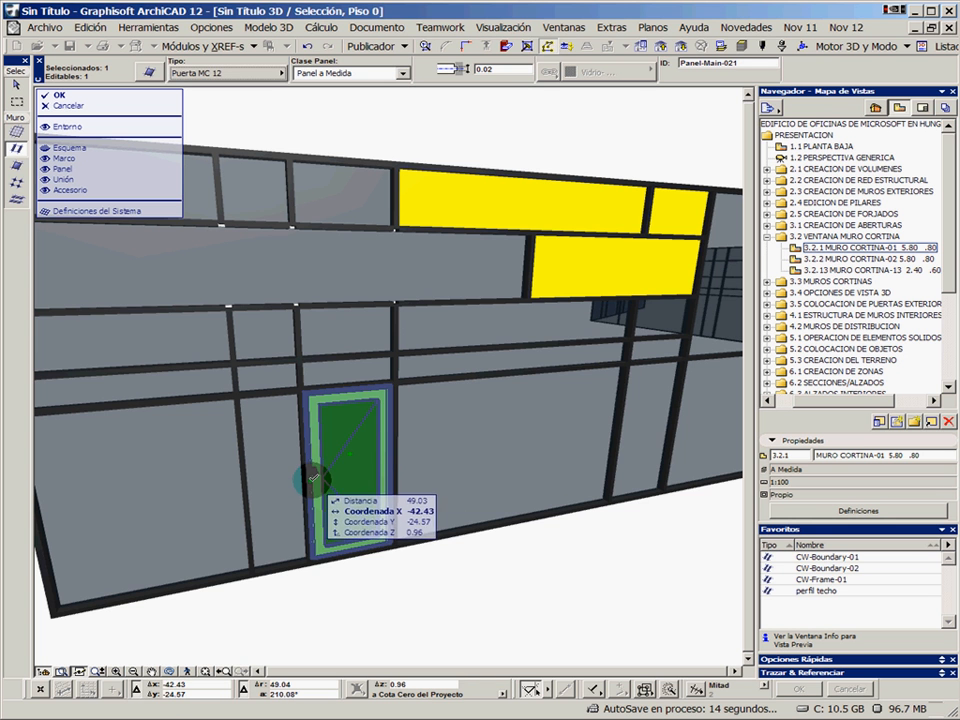
pyautogui.click(313, 479)
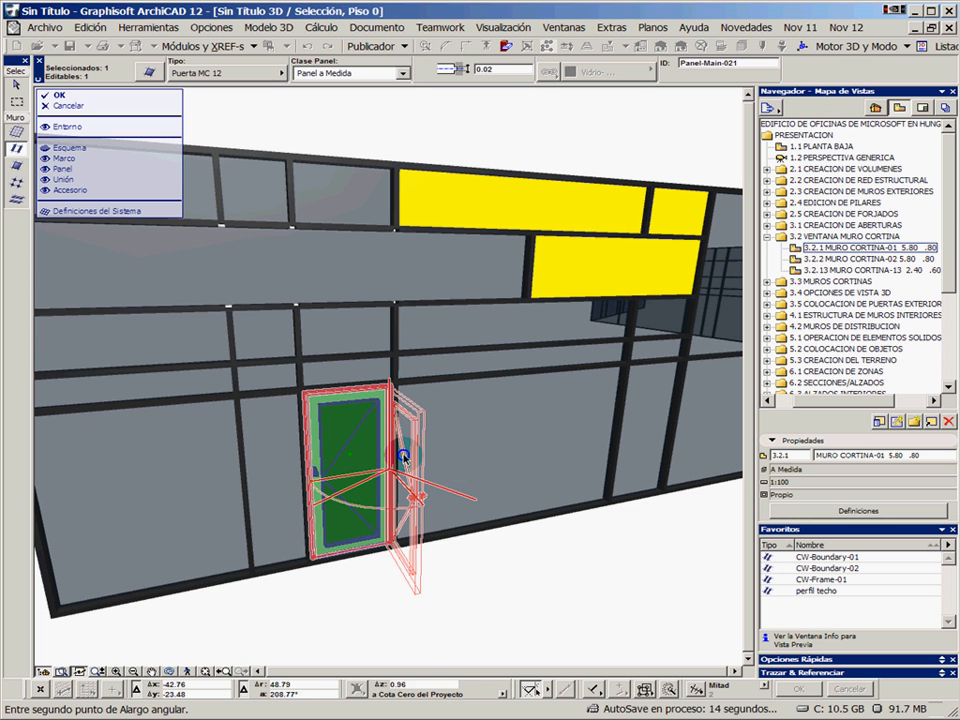
pyautogui.click(403, 457)
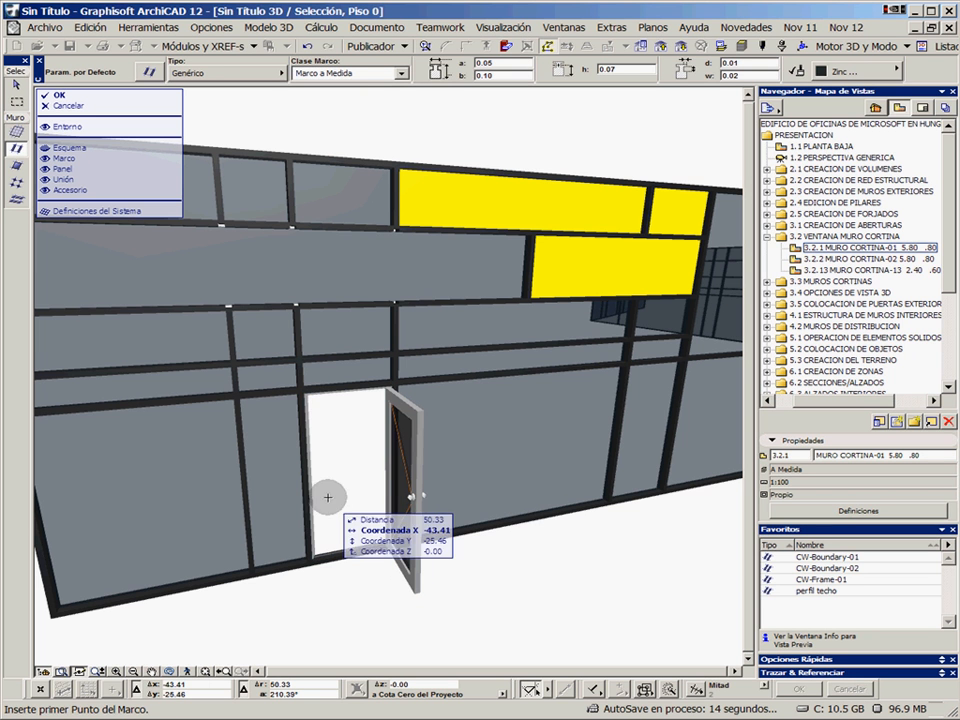
pyautogui.click(276, 467)
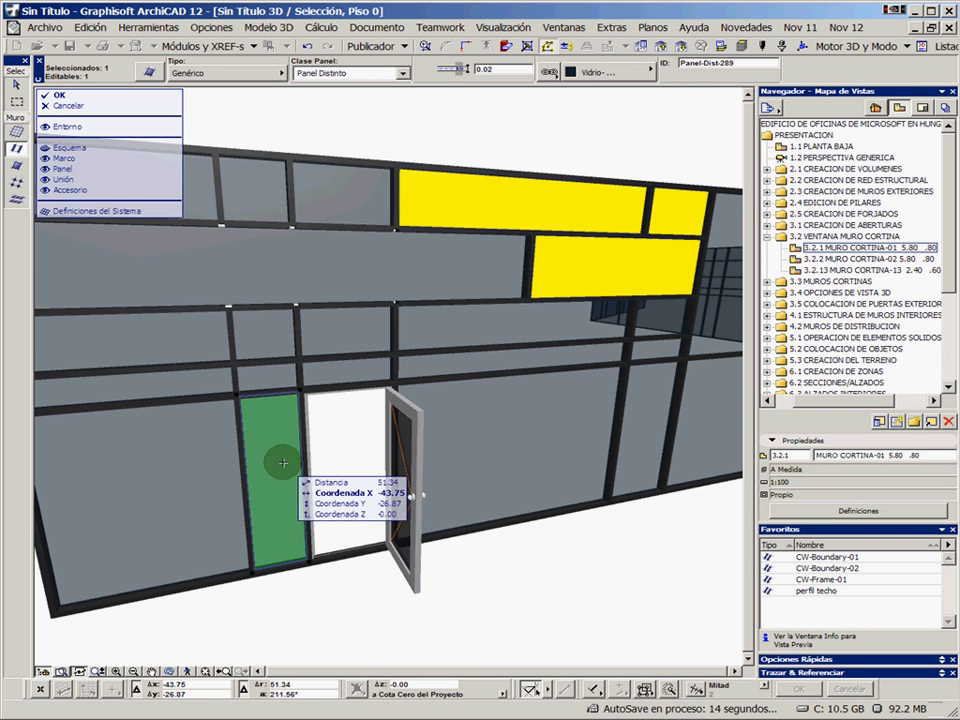
pyautogui.press('Escape')
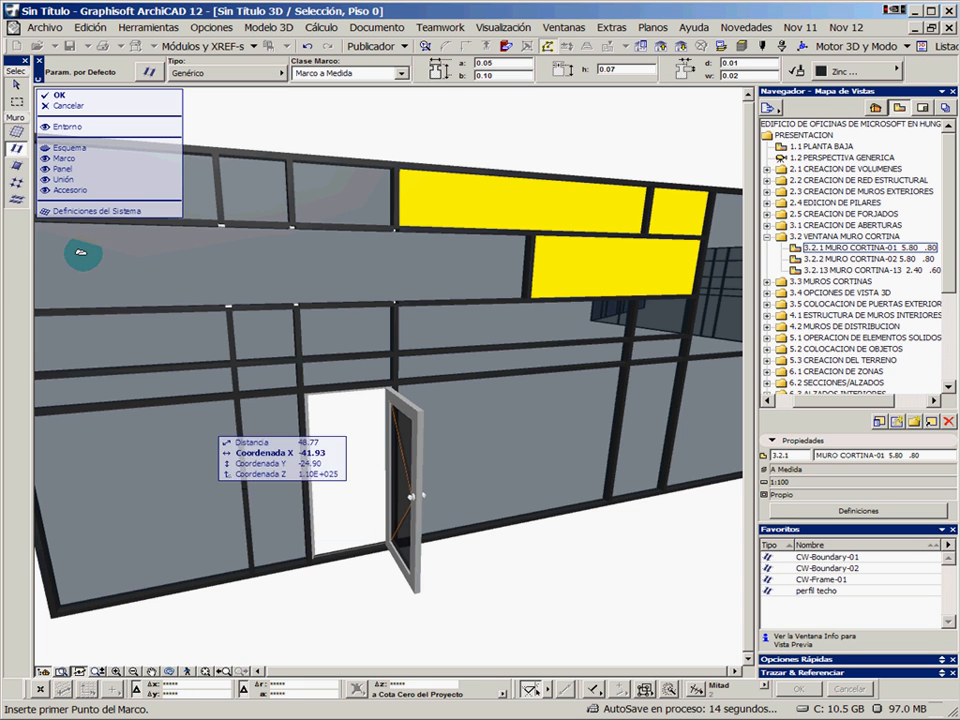
pyautogui.click(243, 463)
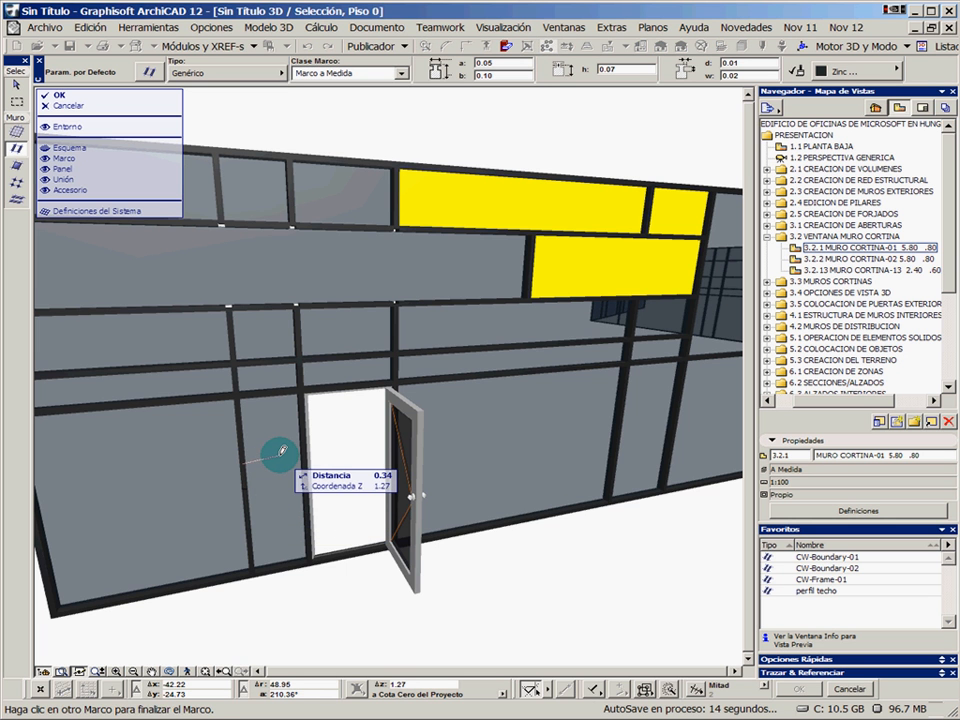
pyautogui.click(282, 453)
# Draw a horizontal frame 0.55 m long at mid-height across the narrow panel beside the door
pyautogui.scroll(1, 258, 477)
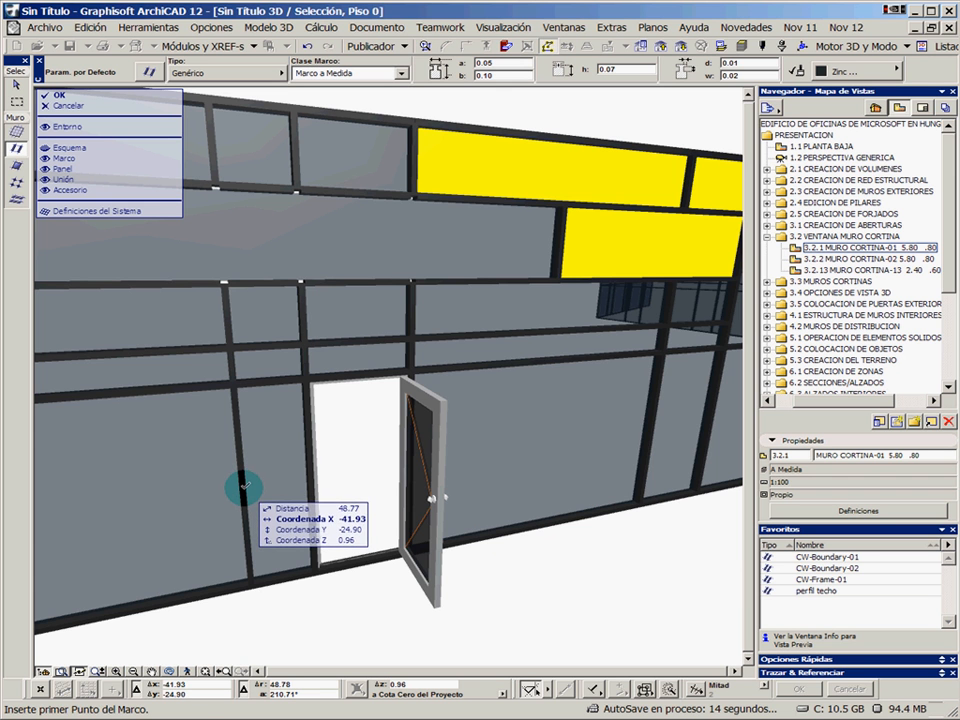
pyautogui.click(244, 487)
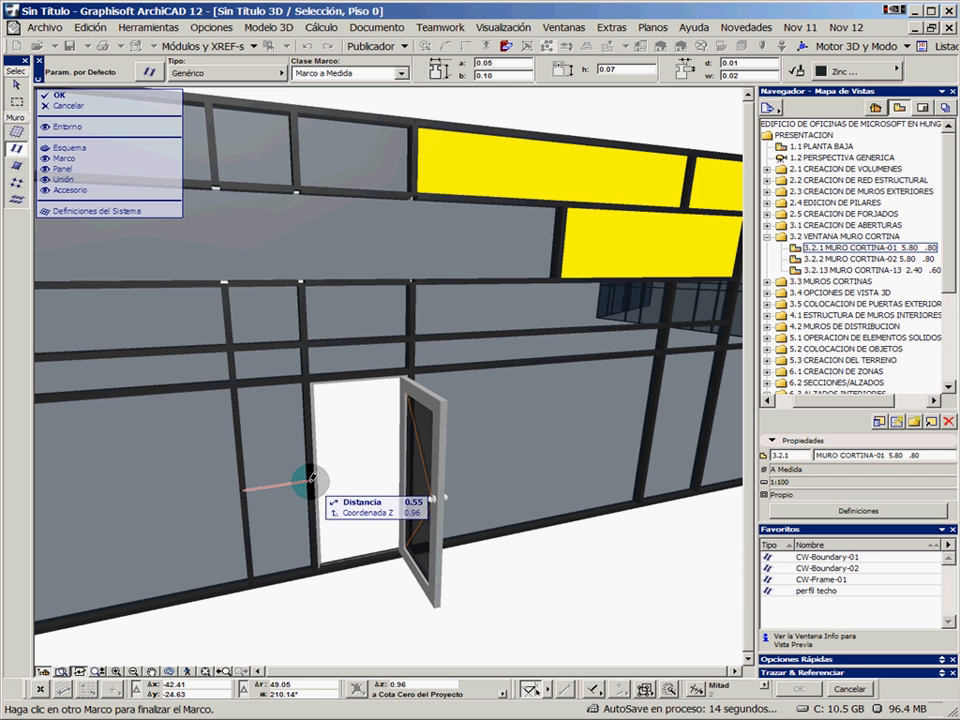
pyautogui.click(308, 489)
# Change the panel above the new horizontal frame beside the door to the Ventana MC 12 type
pyautogui.click(268, 410)
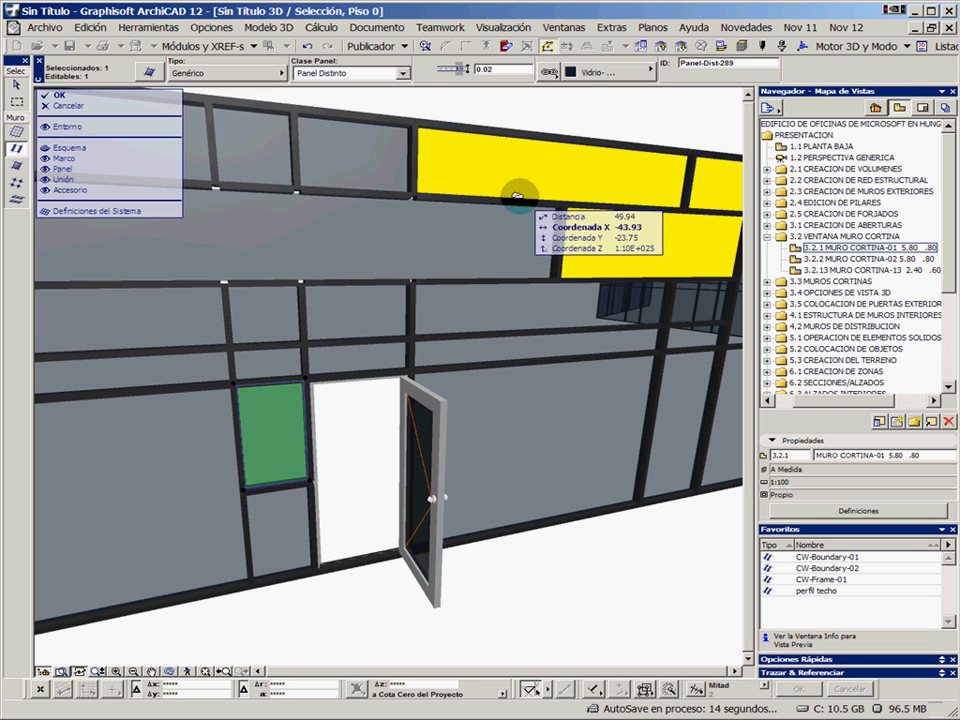
pyautogui.click(244, 75)
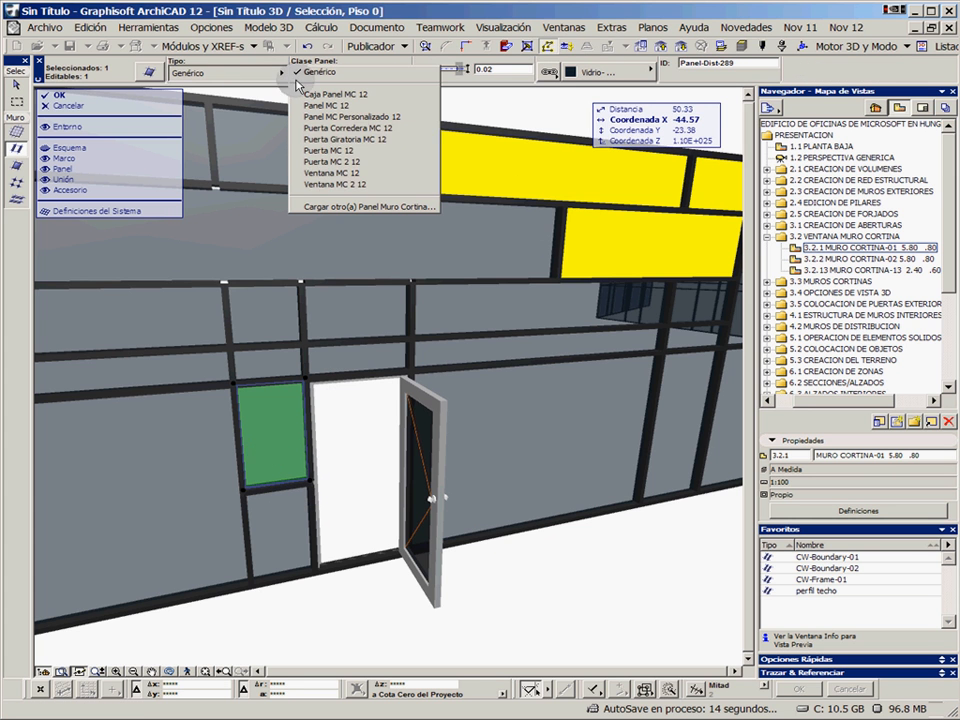
pyautogui.click(360, 174)
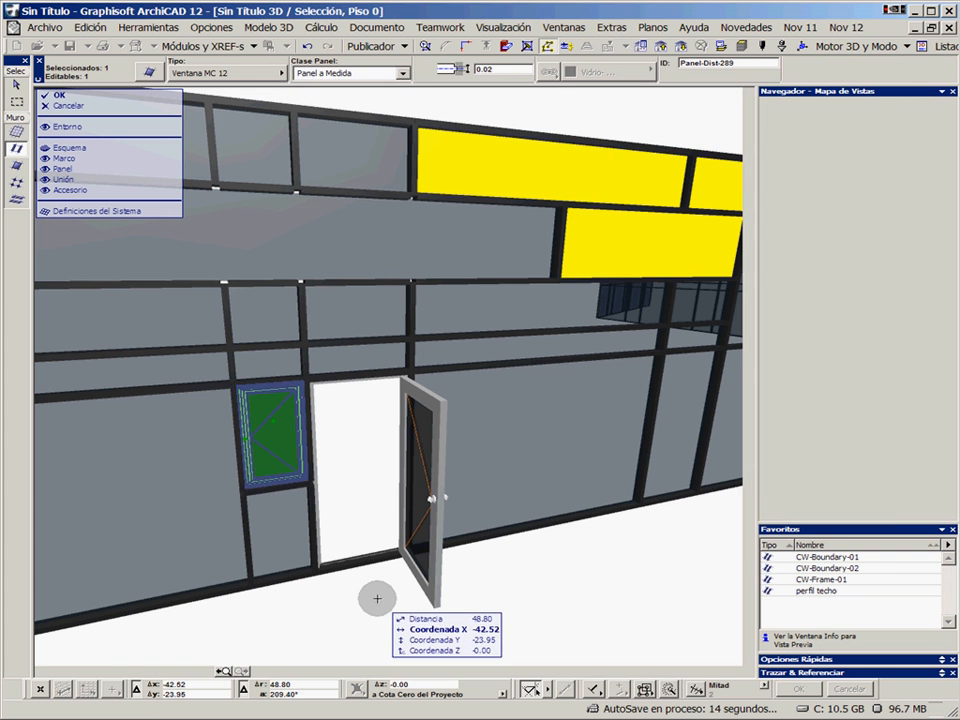
pyautogui.press('Escape')
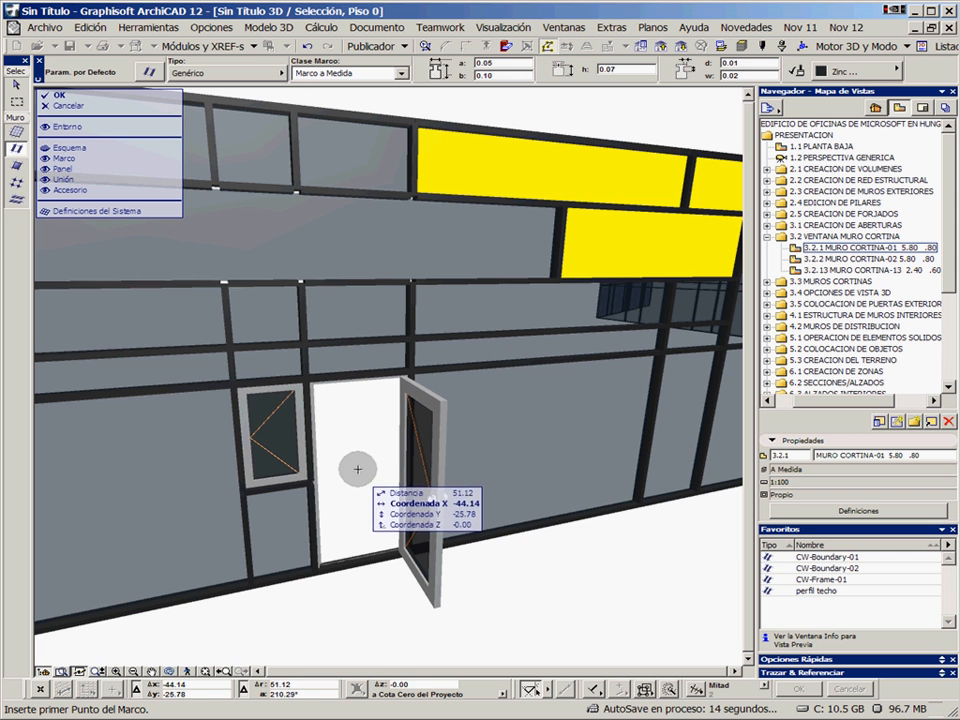
# Start placing a Prot. Solar 01 12 accessory along the horizontal frame above the window panel
pyautogui.click(16, 199)
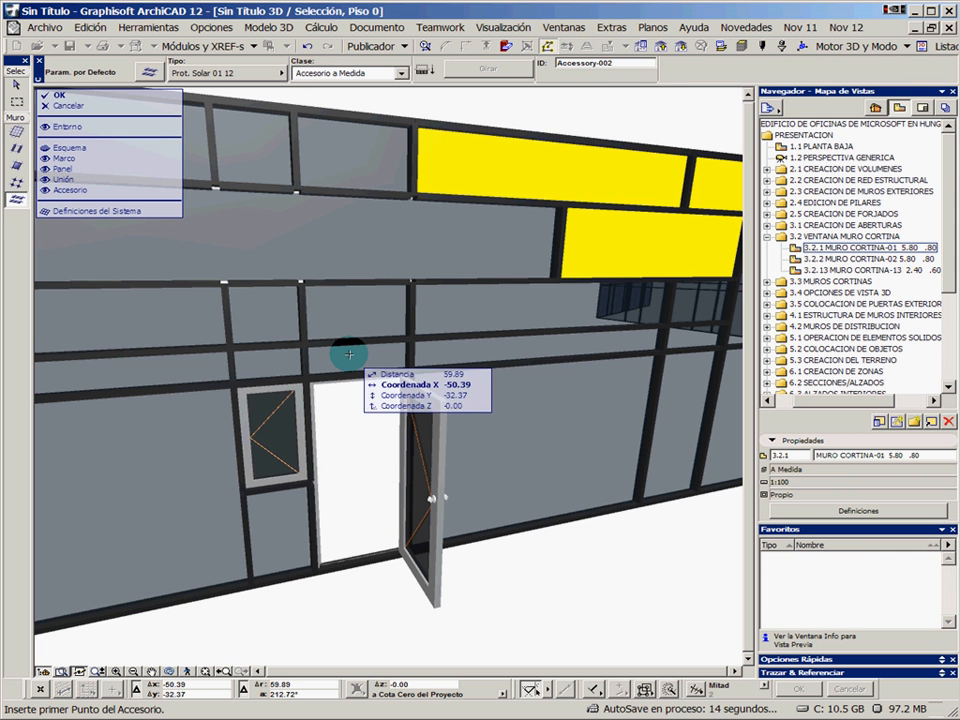
pyautogui.click(232, 381)
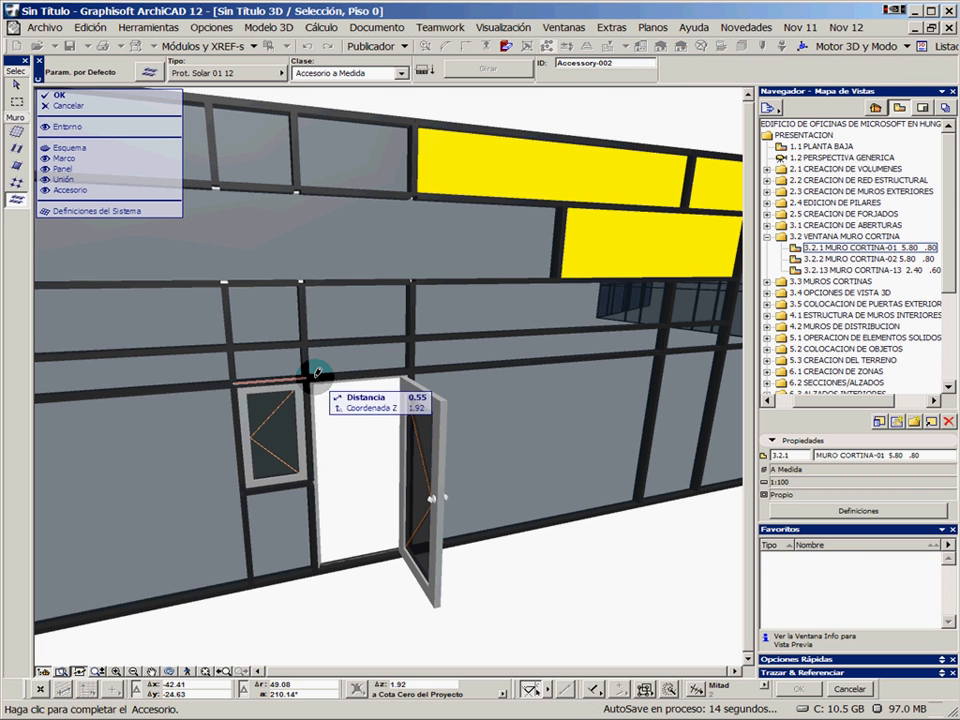
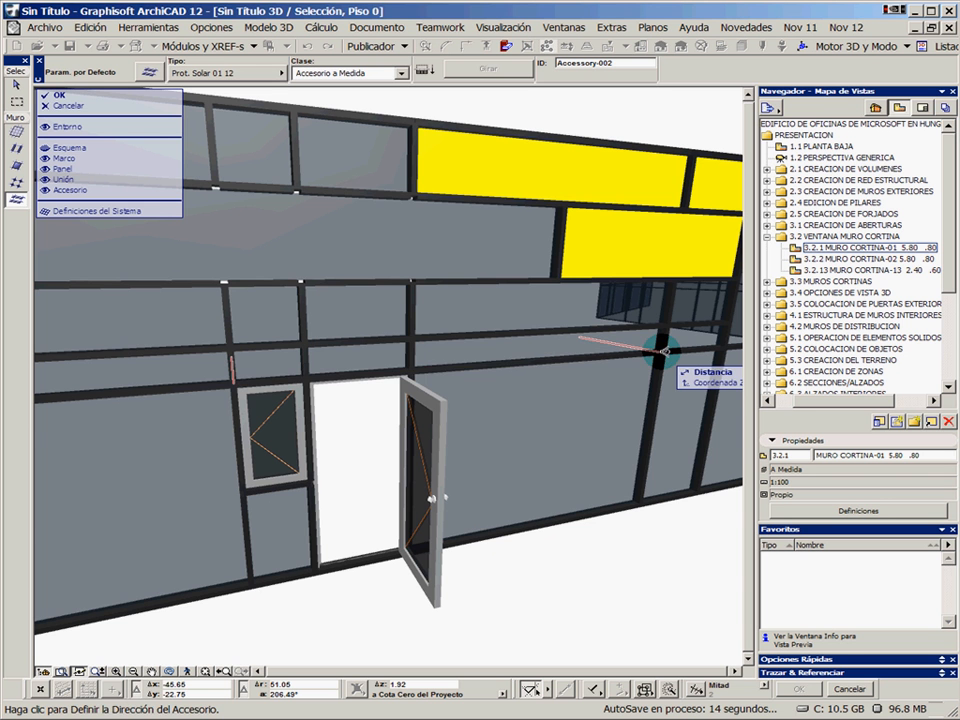
# Finish placing the Prot. Solar 01 12 sunshades facing outwards, and review the panel and arm parameters of the one above the door
pyautogui.click(632, 563)
pyautogui.keyDown('shift'); pyautogui.moveTo(516, 493); pyautogui.dragTo(582, 499, button='middle'); pyautogui.keyUp('shift')
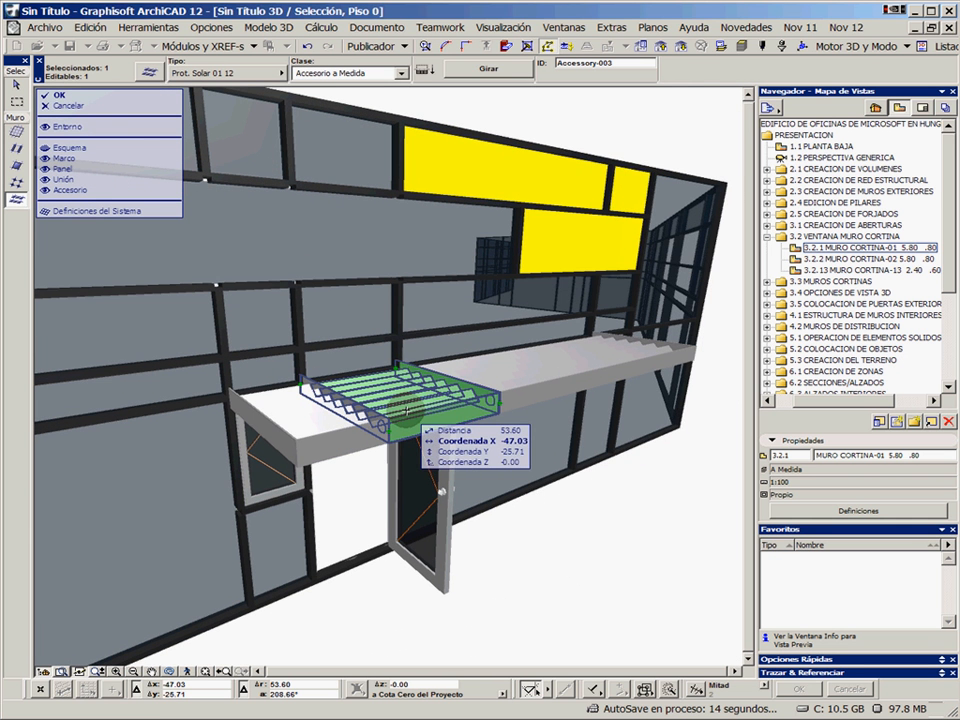
pyautogui.doubleClick(407, 410)
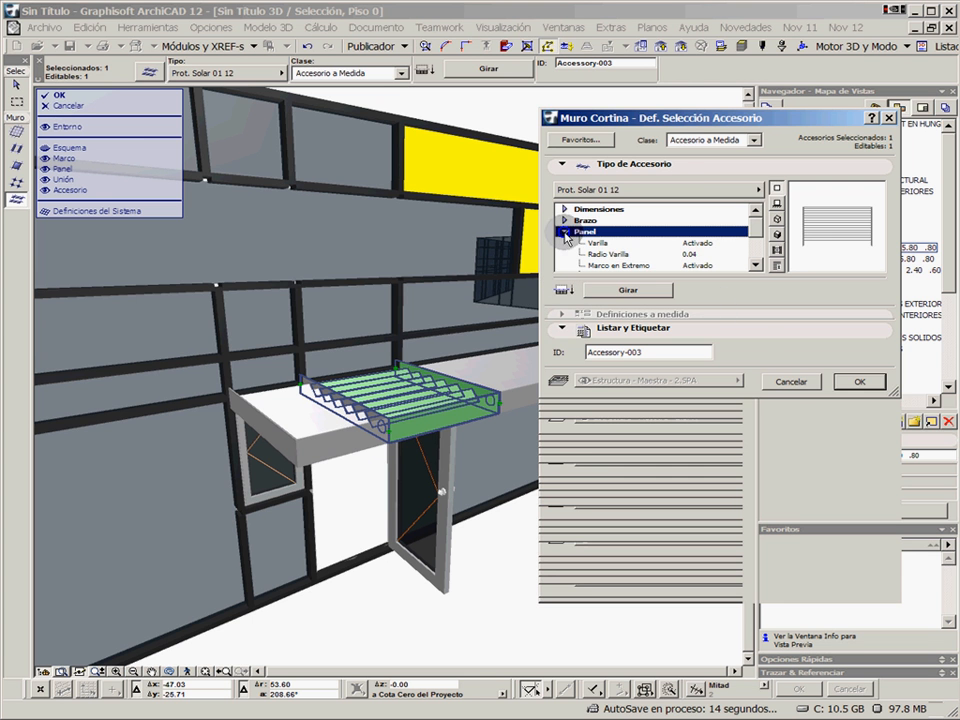
pyautogui.click(565, 220)
pyautogui.click(778, 381)
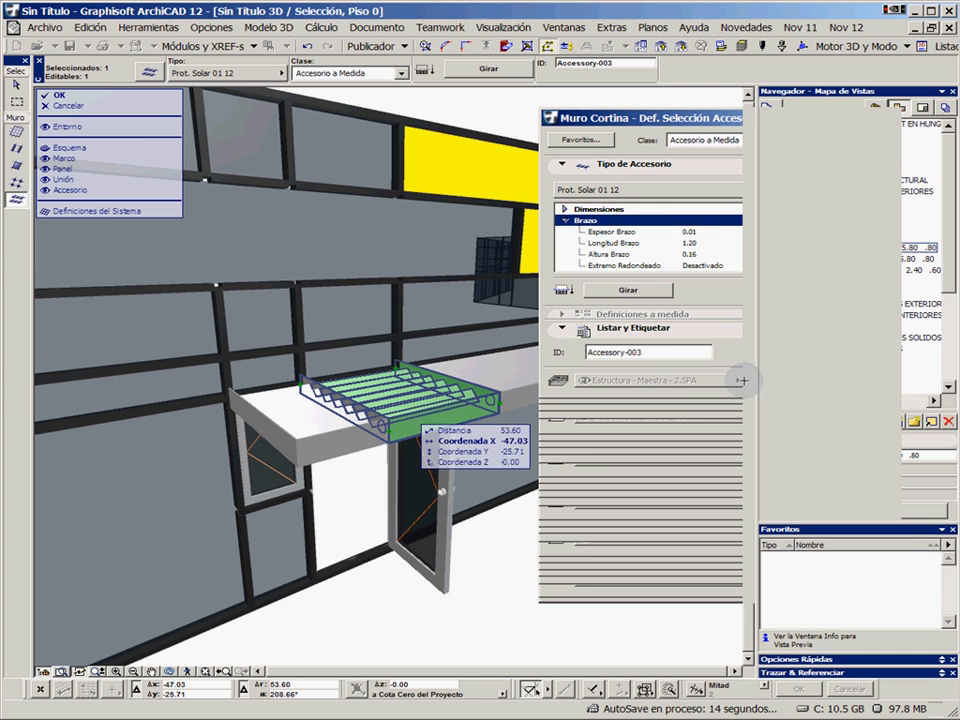
pyautogui.click(574, 501)
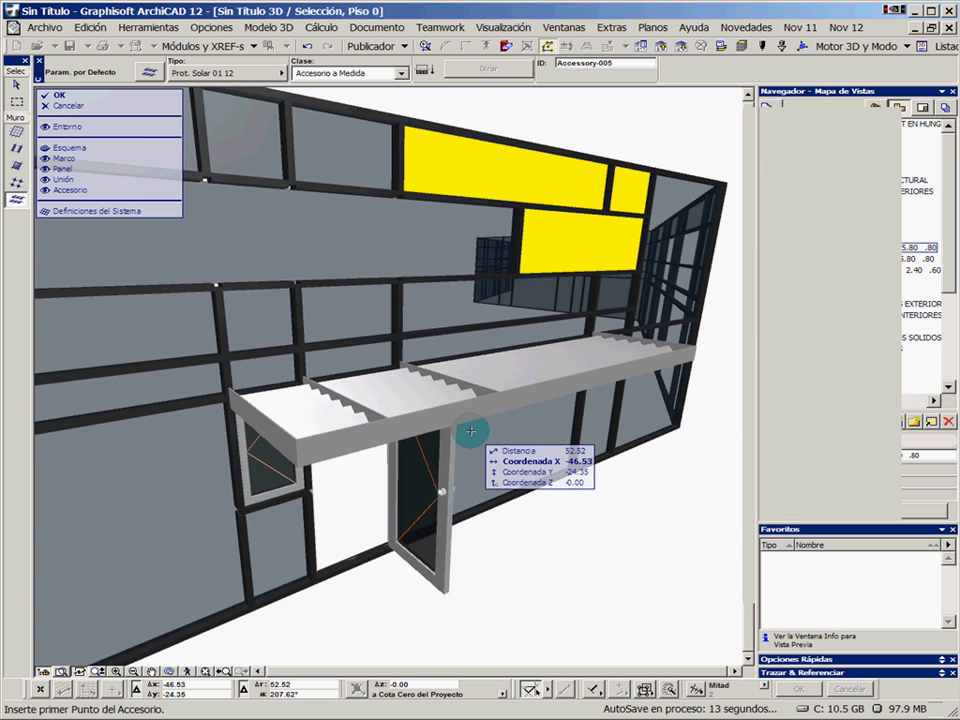
# Pick up the division frame settings from the vertical frame beside the lower yellow panel
pyautogui.keyDown('alt'); pyautogui.click(520, 229); pyautogui.keyUp('alt')
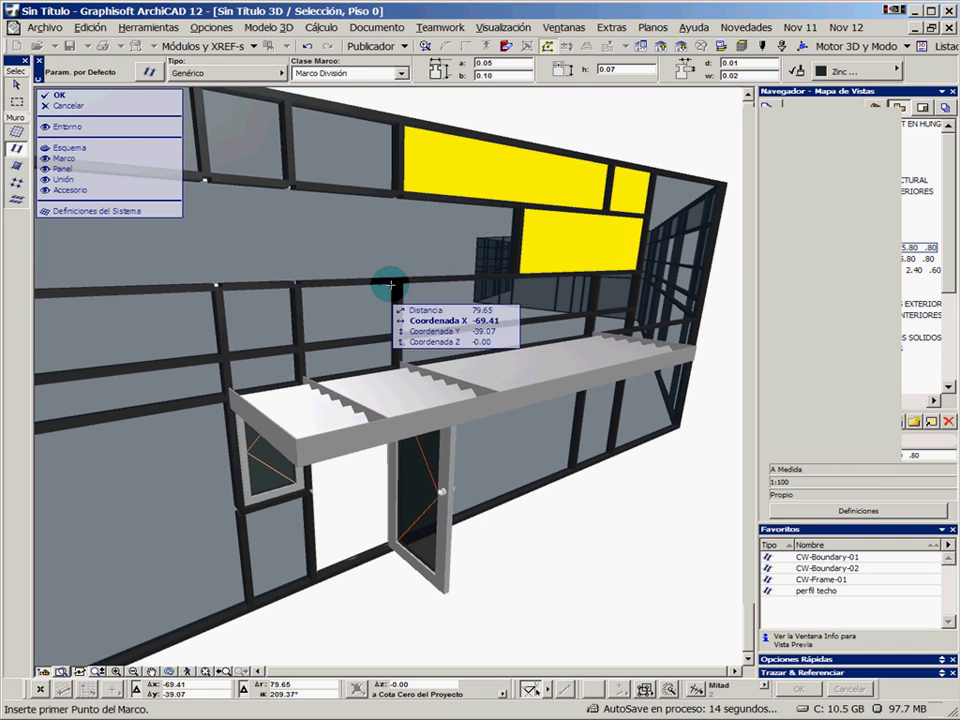
pyautogui.keyDown('alt'); pyautogui.click(297, 305); pyautogui.keyUp('alt')
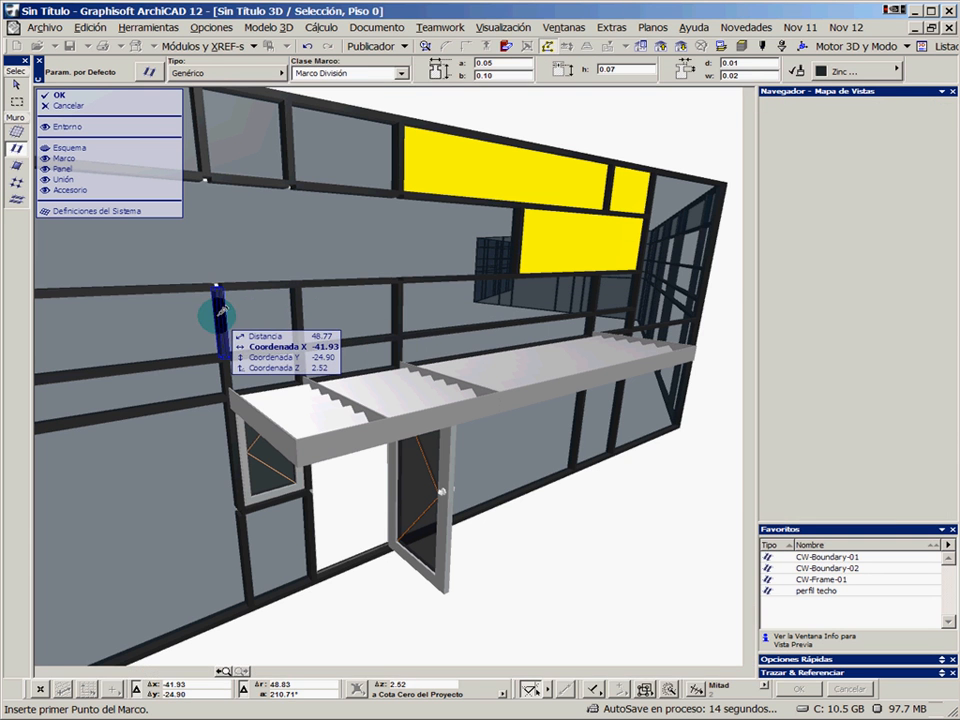
pyautogui.keyDown('alt'); pyautogui.click(218, 312); pyautogui.keyUp('alt')
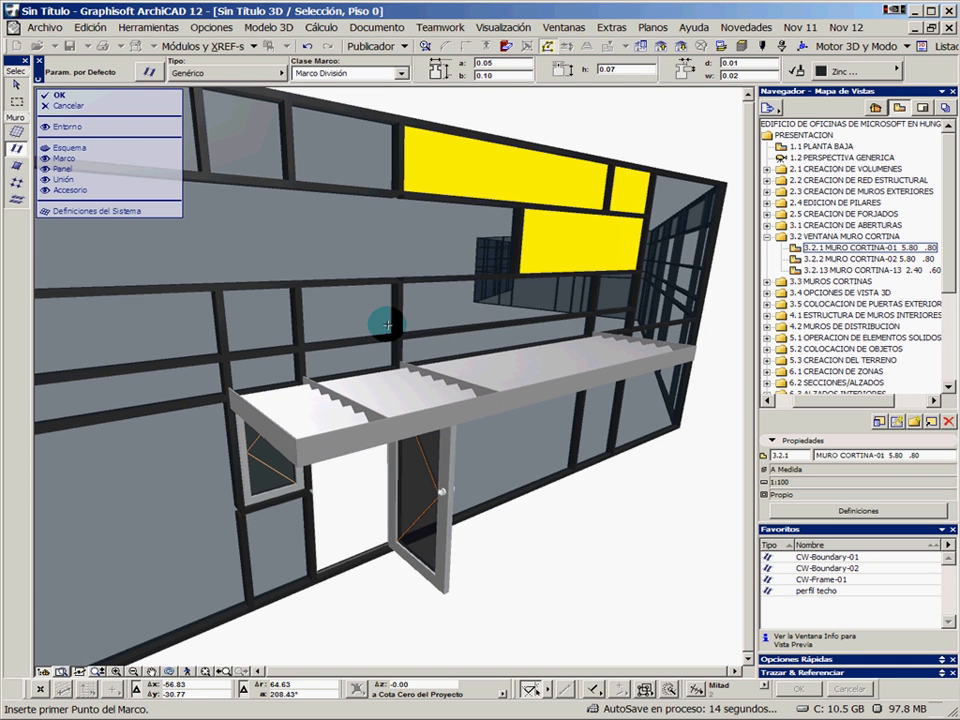
# Show the curtain wall's scheme and hide its frames, panels, junctions and accessories
pyautogui.scroll(-3, 433, 458)
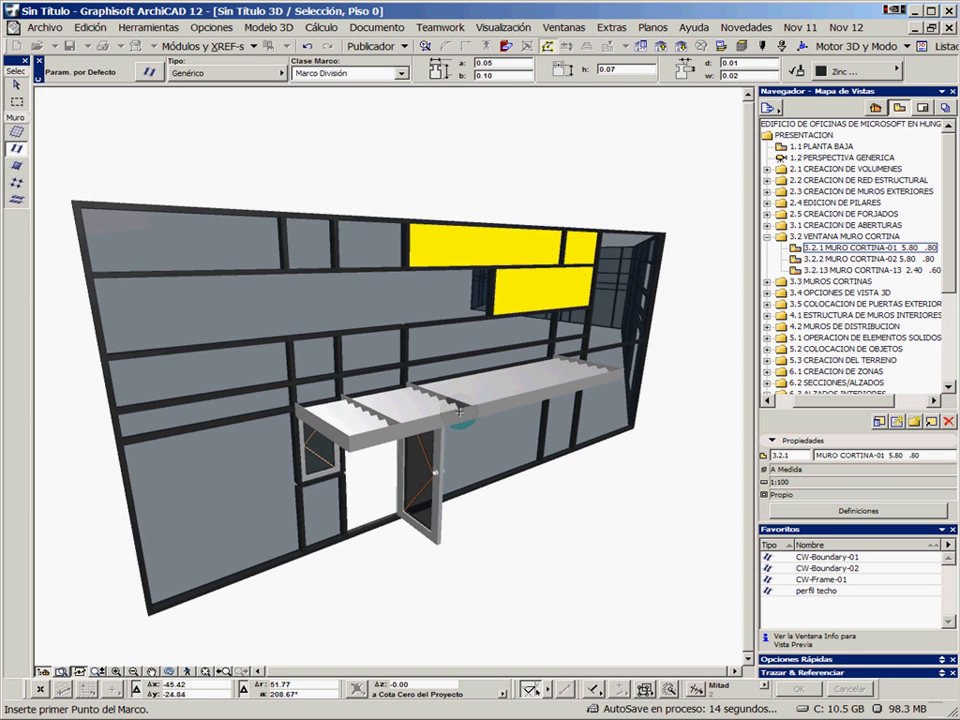
pyautogui.scroll(-3, 576, 418)
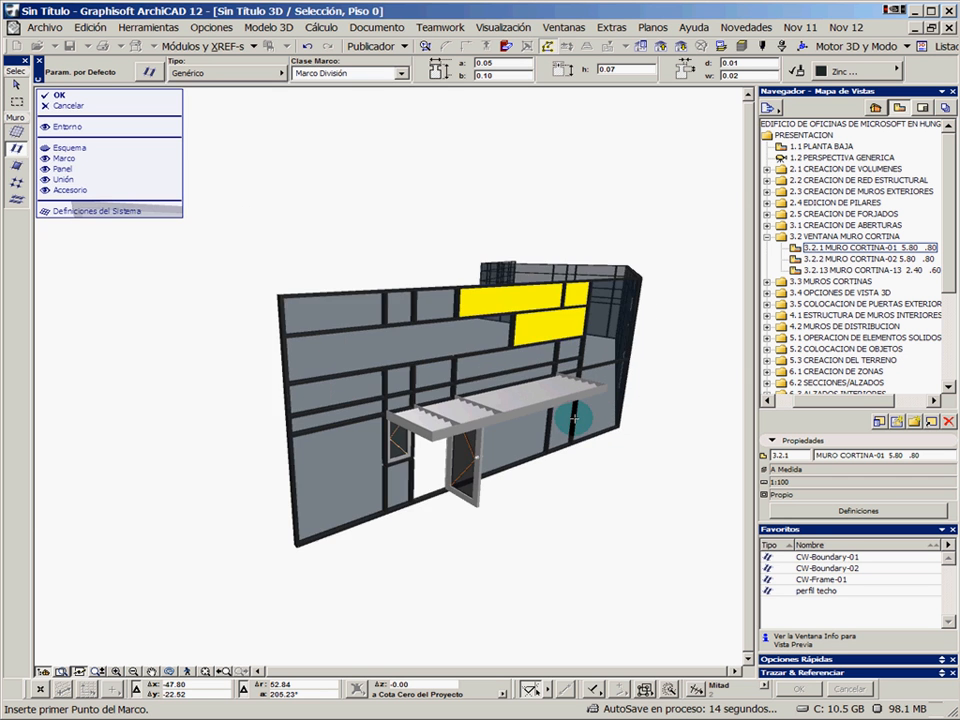
pyautogui.moveTo(576, 418); pyautogui.dragTo(364, 429, button='middle')
pyautogui.keyDown('shift'); pyautogui.moveTo(475, 399); pyautogui.dragTo(298, 439, button='middle'); pyautogui.keyUp('shift')
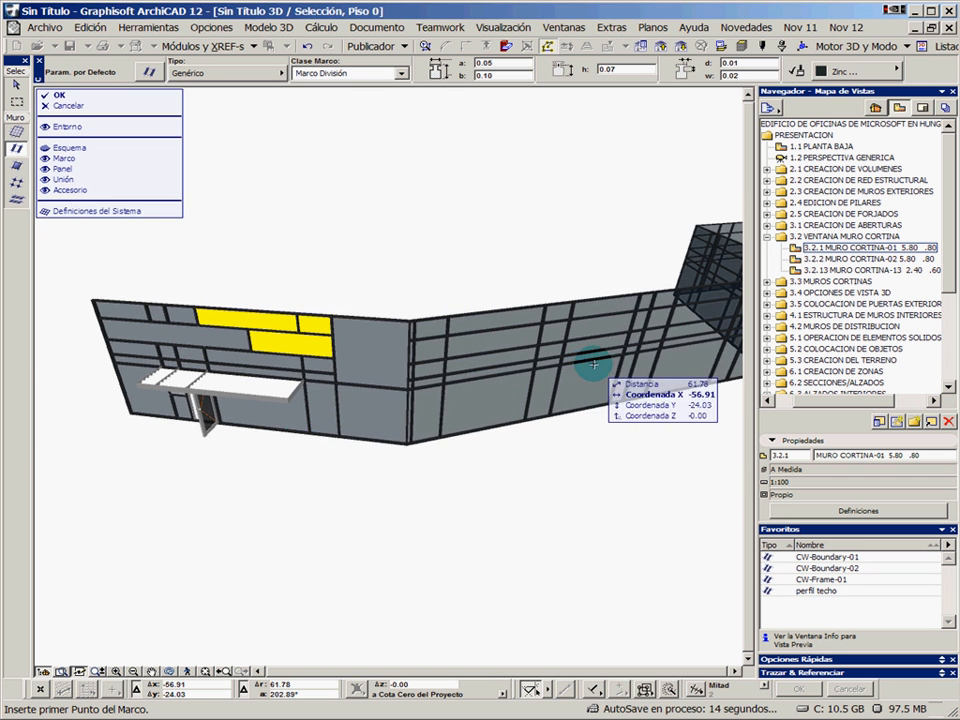
pyautogui.moveTo(593, 360); pyautogui.dragTo(426, 388, button='middle')
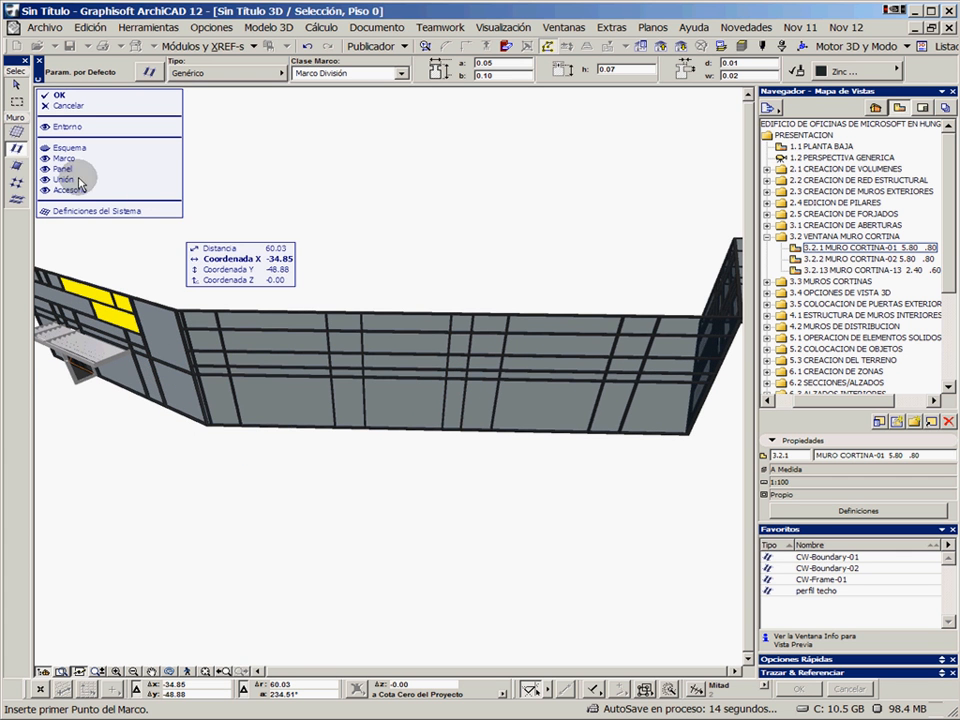
pyautogui.click(46, 150)
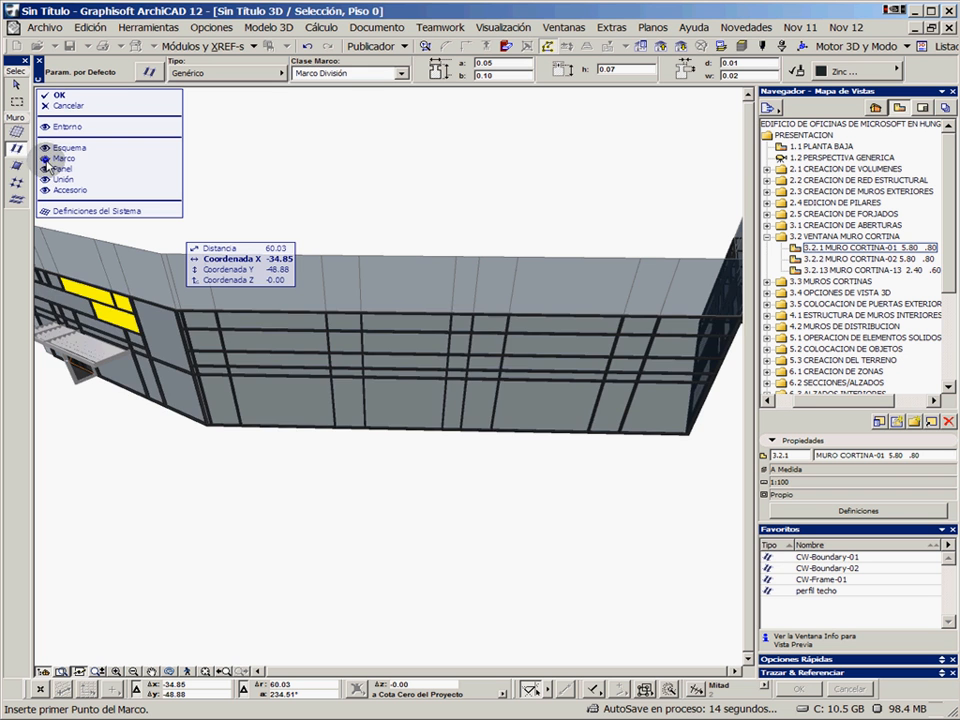
pyautogui.click(46, 160)
pyautogui.click(46, 172)
pyautogui.click(44, 187)
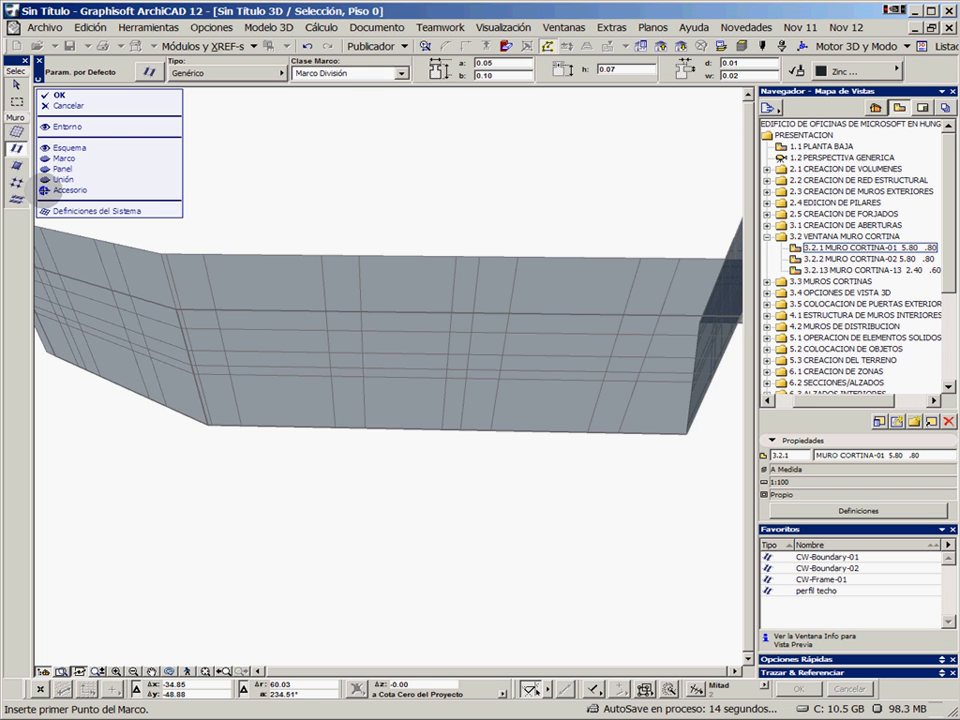
# Curve the base edge of the short scheme segment between the two long façades outwards into an arc
pyautogui.scroll(-2, 350, 354)
pyautogui.moveTo(360, 360); pyautogui.dragTo(390, 329, button='middle')
pyautogui.keyDown('shift'); pyautogui.moveTo(596, 340); pyautogui.dragTo(499, 325, button='middle'); pyautogui.keyUp('shift')
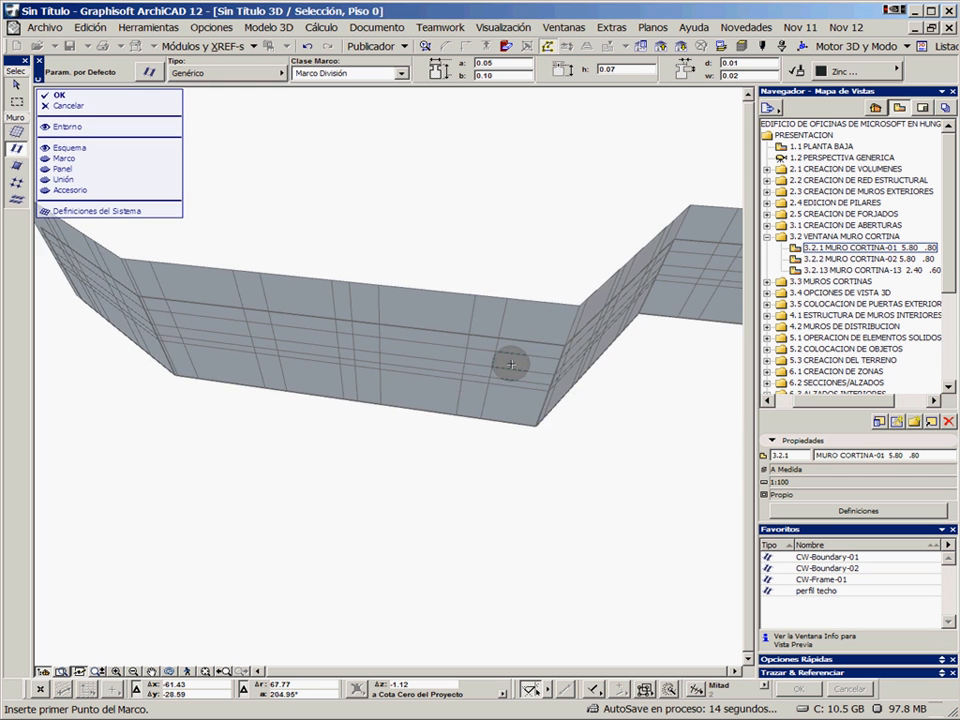
pyautogui.keyDown('shift'); pyautogui.moveTo(660, 326); pyautogui.dragTo(472, 378, button='middle'); pyautogui.keyUp('shift')
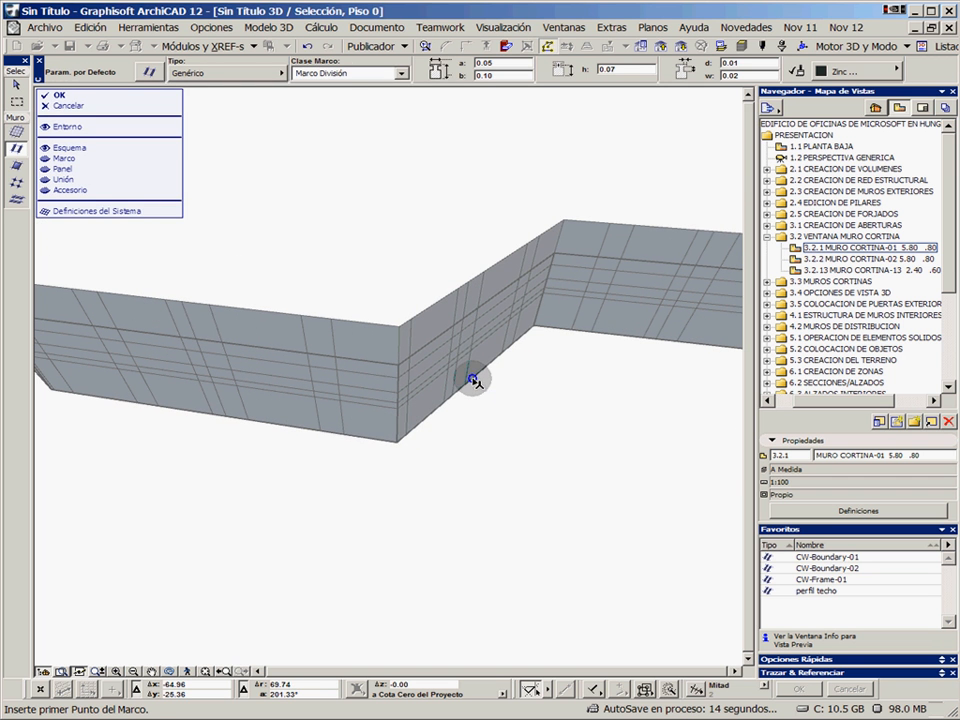
pyautogui.click(472, 378)
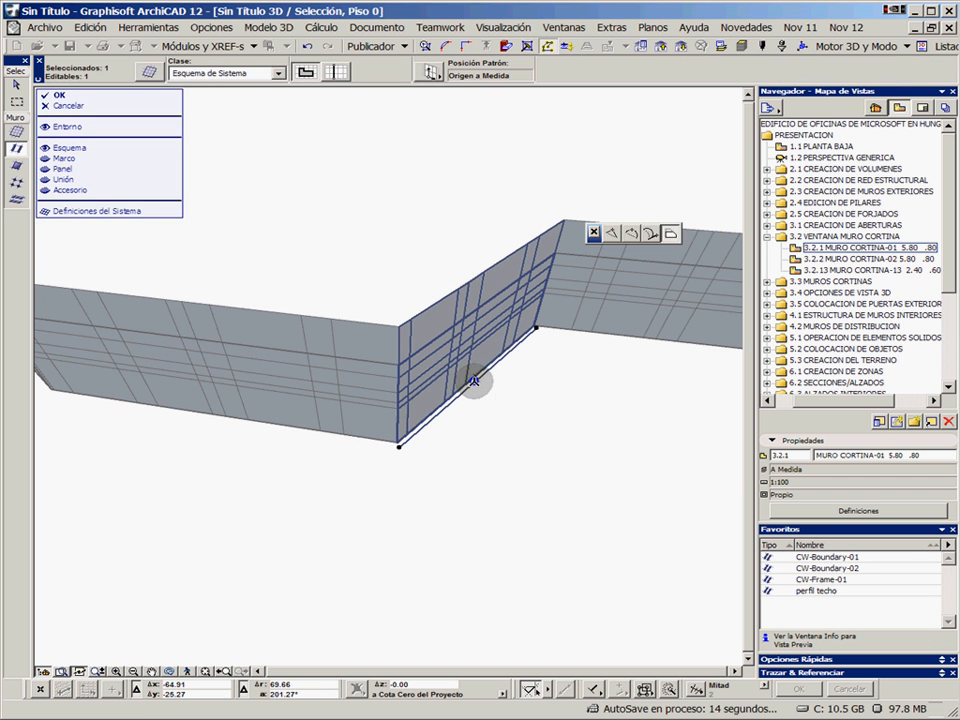
pyautogui.click(613, 236)
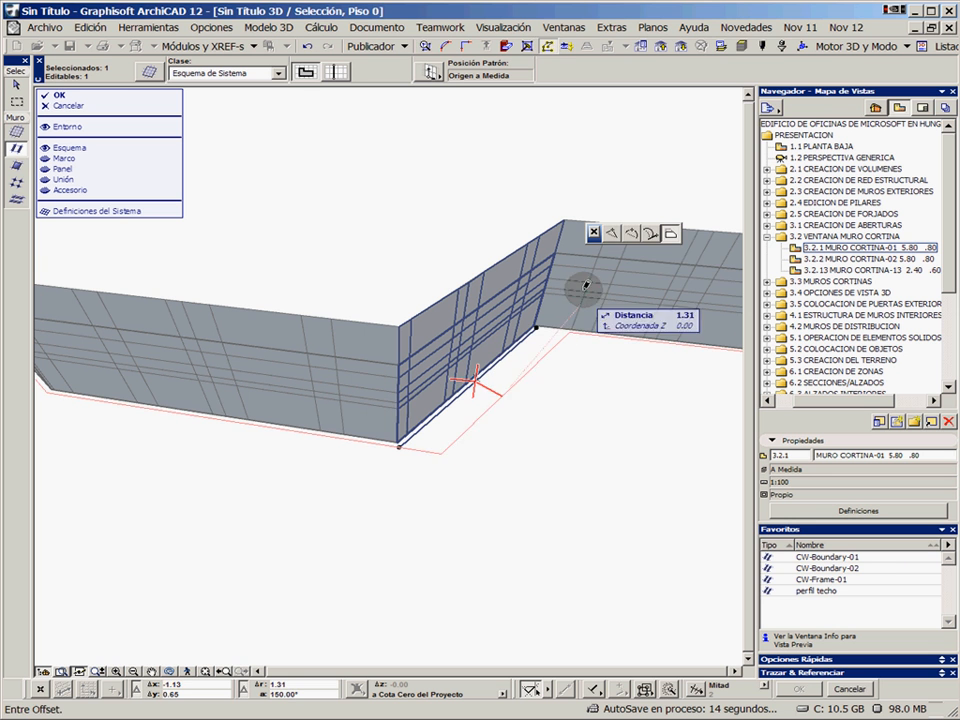
pyautogui.click(632, 237)
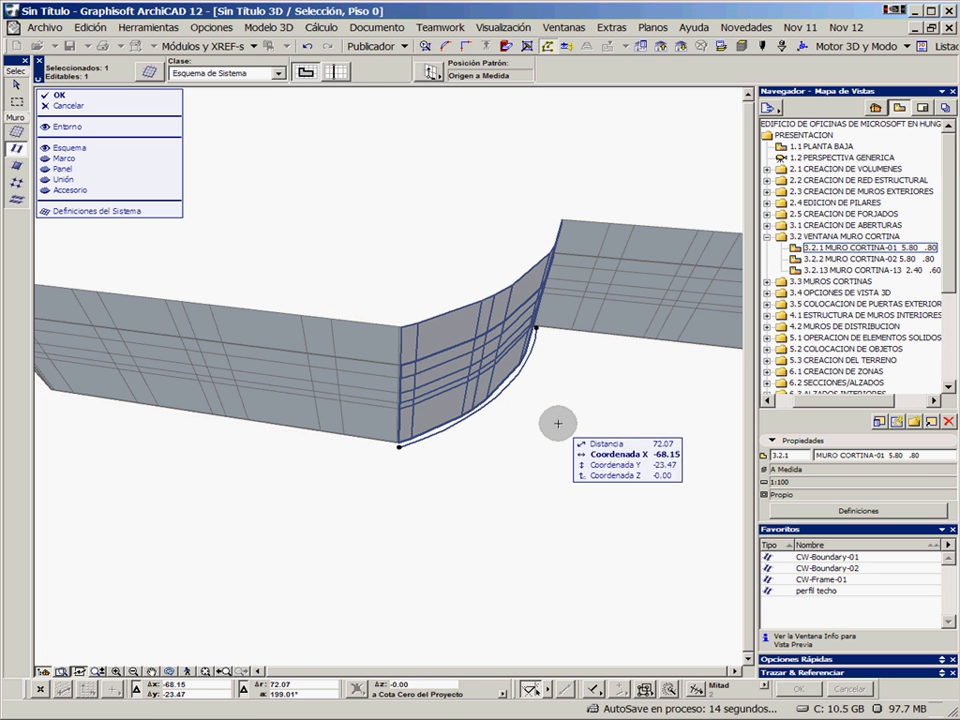
# Raise the upper outer corner of the entrance façade's scheme boundary to a height of about 6.10 m and accept the edits
pyautogui.keyDown('shift'); pyautogui.moveTo(560, 422); pyautogui.dragTo(435, 354, button='middle'); pyautogui.keyUp('shift')
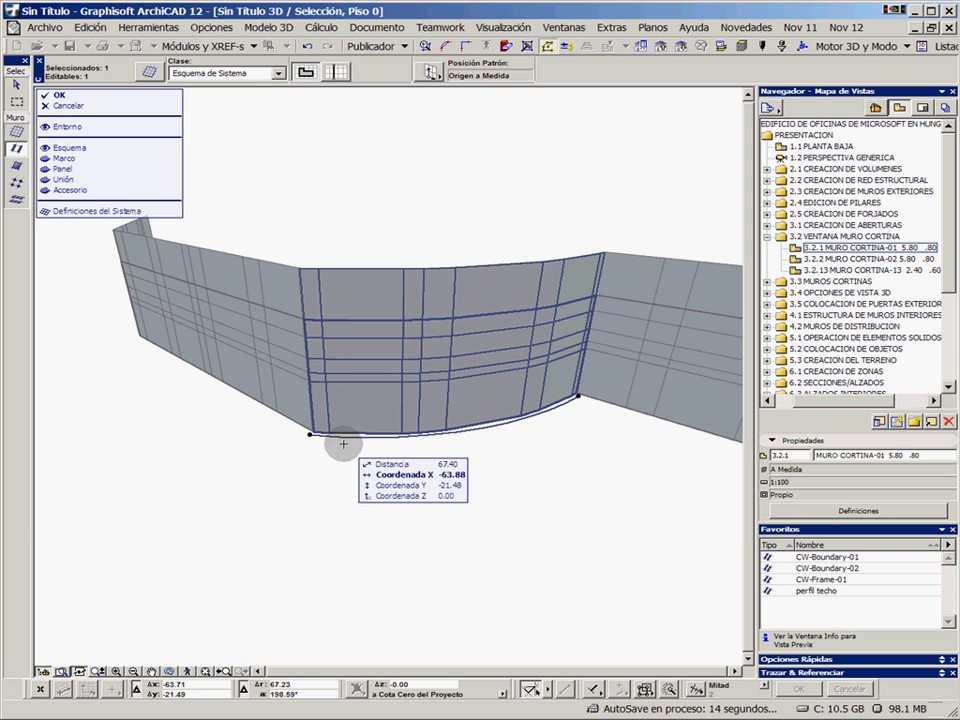
pyautogui.keyDown('shift'); pyautogui.moveTo(262, 448); pyautogui.dragTo(222, 352, button='middle'); pyautogui.keyUp('shift')
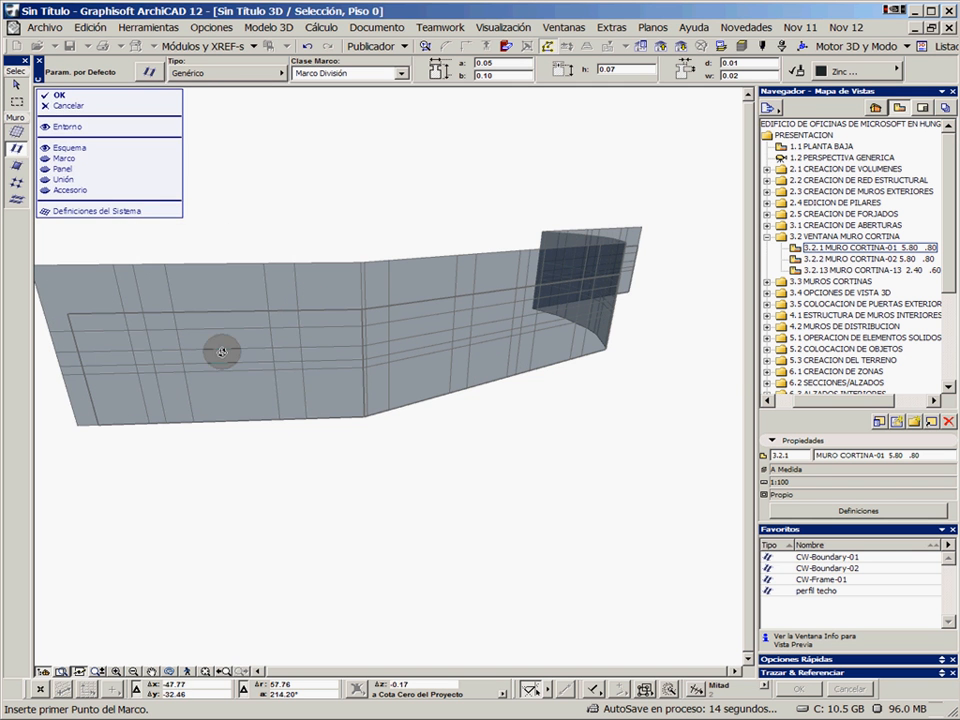
pyautogui.click(95, 317)
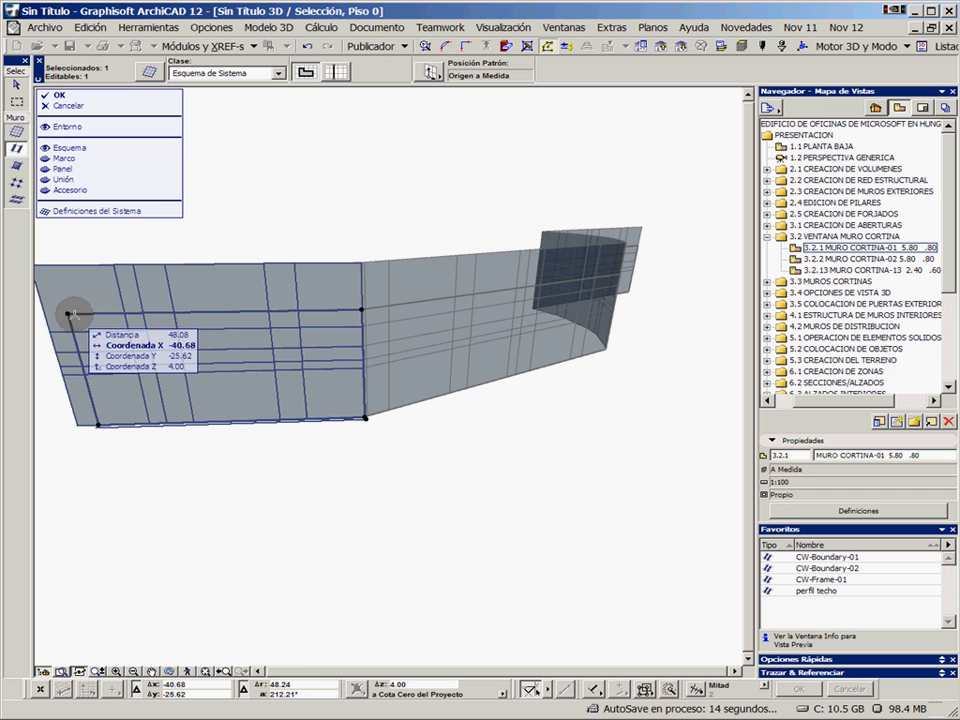
pyautogui.click(68, 313)
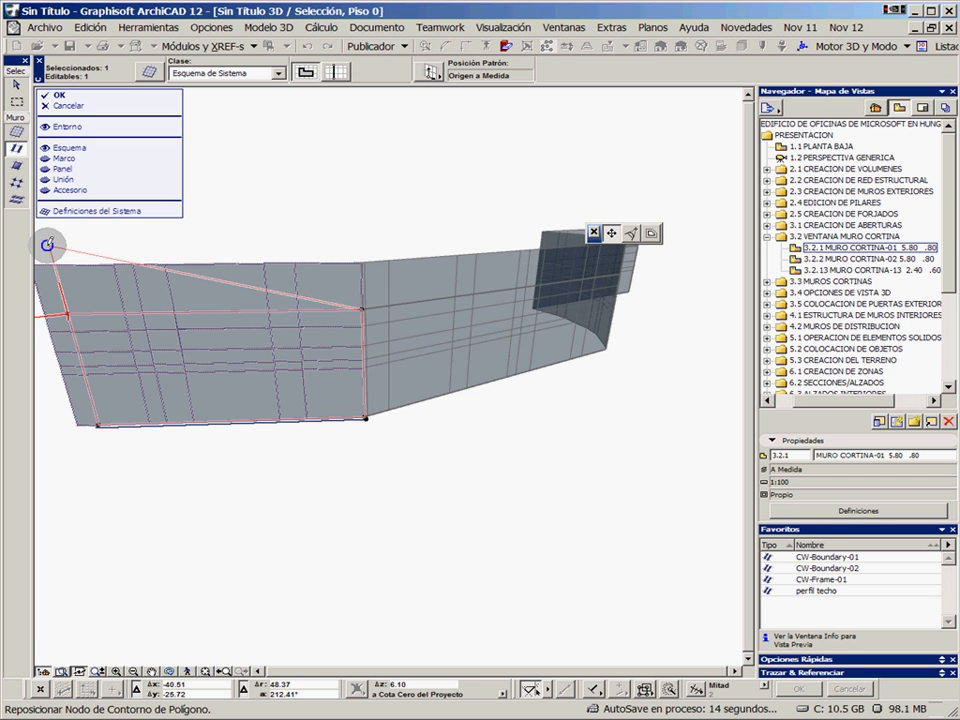
pyautogui.click(46, 245)
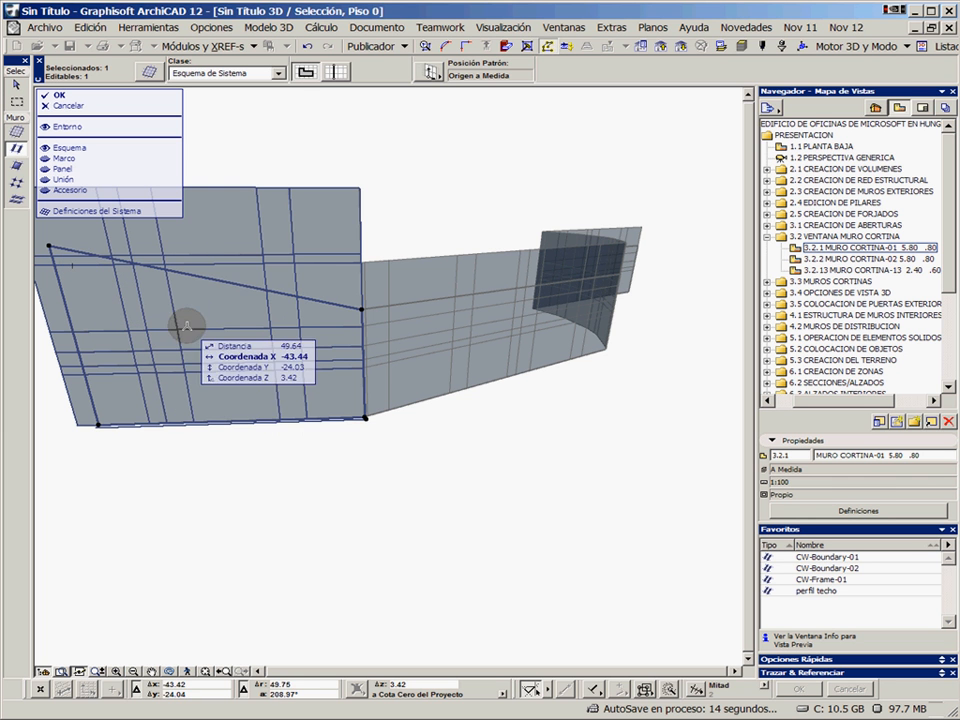
pyautogui.press('Escape')
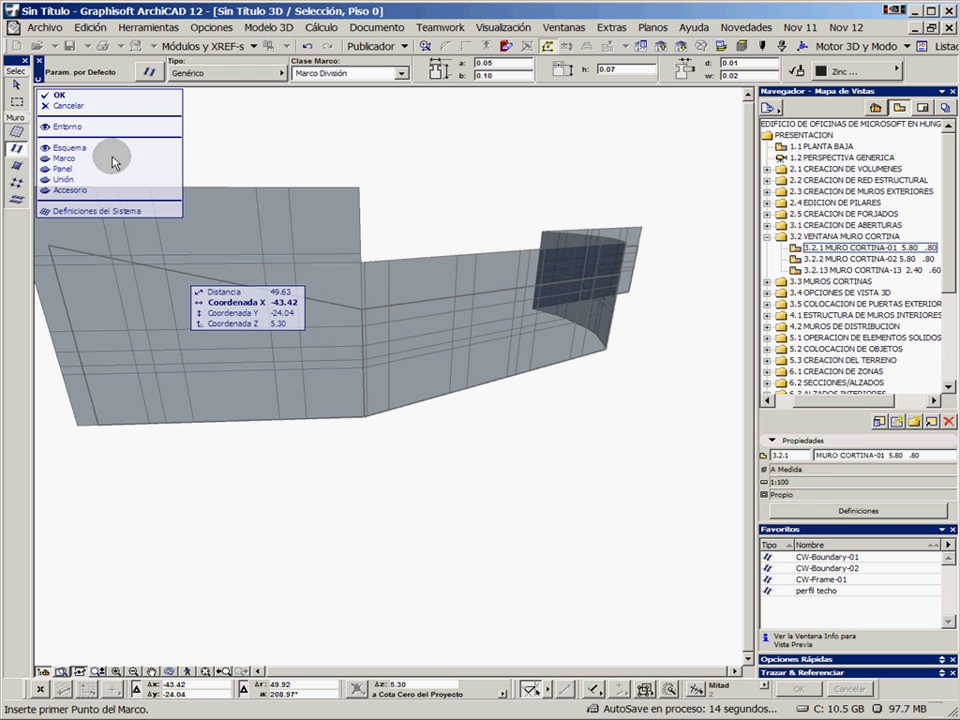
pyautogui.click(58, 96)
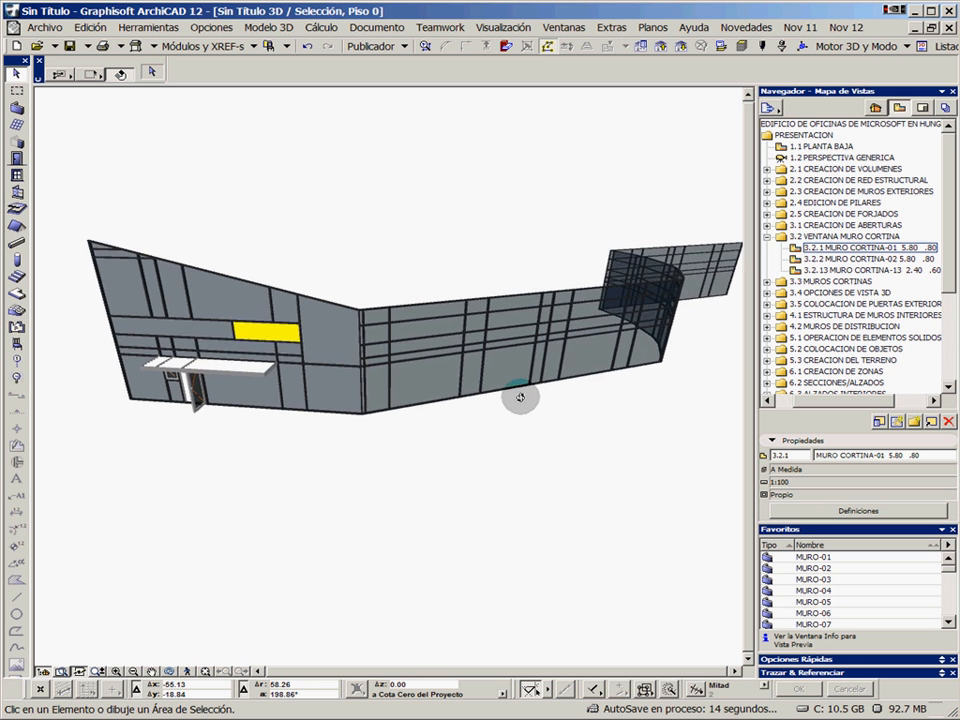
# Select the whole polyline curtain wall and reopen it in 3D edit mode
pyautogui.keyDown('shift'); pyautogui.moveTo(666, 393); pyautogui.dragTo(388, 334, button='middle'); pyautogui.keyUp('shift')
pyautogui.keyDown('alt'); pyautogui.click(386, 318); pyautogui.keyUp('alt')
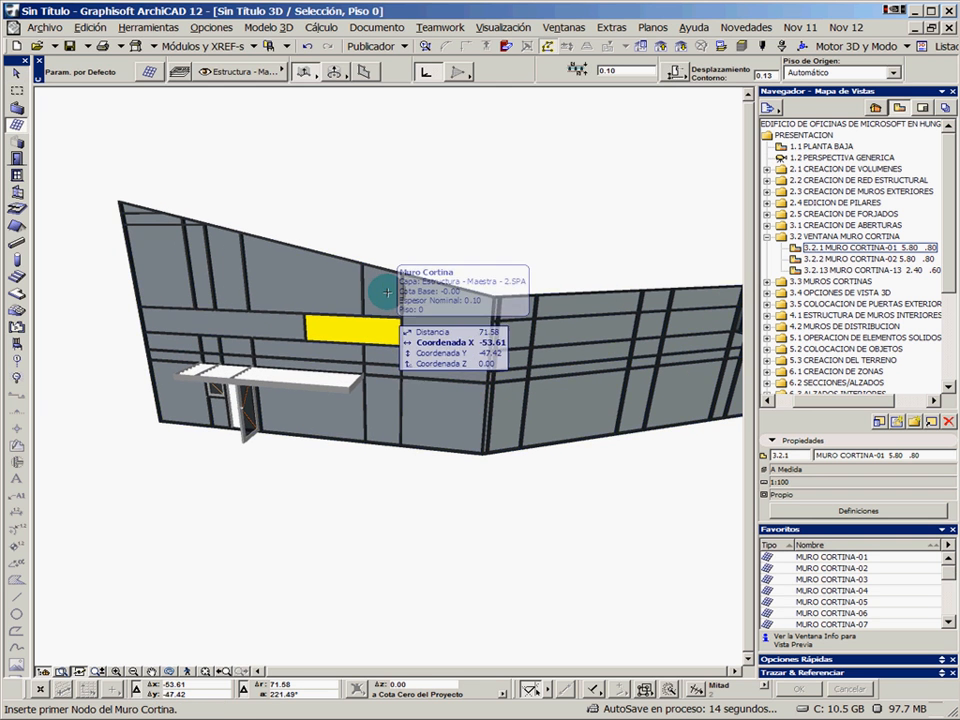
pyautogui.keyDown('alt'); pyautogui.click(387, 283); pyautogui.keyUp('alt')
pyautogui.hotkey('ctrl', 't')
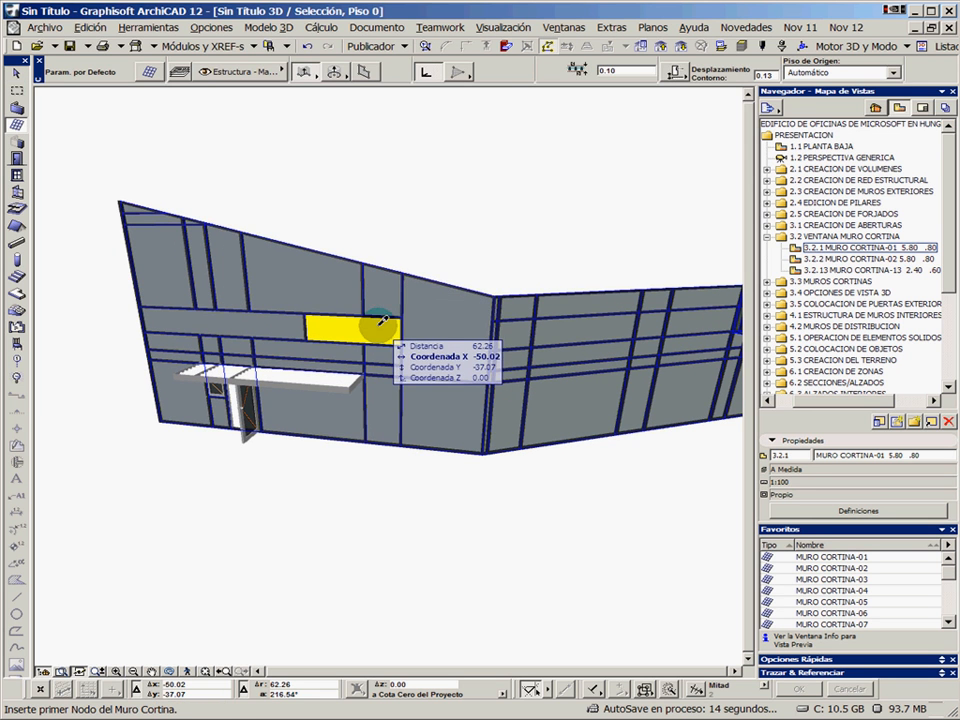
pyautogui.keyDown('shift'); pyautogui.click(383, 295); pyautogui.keyUp('shift')
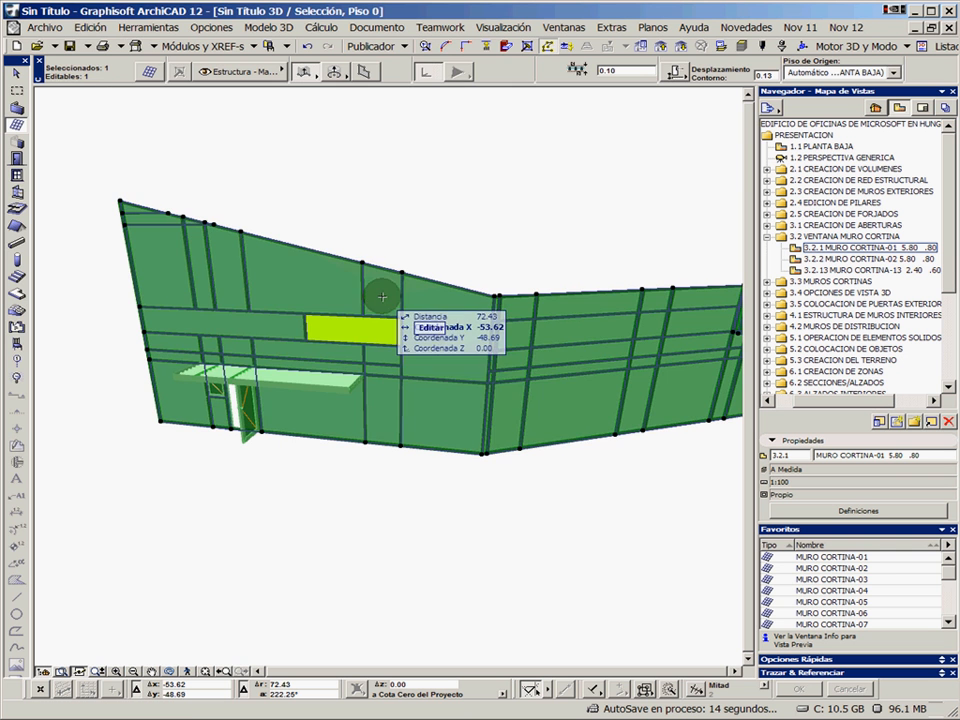
pyautogui.click(427, 328)
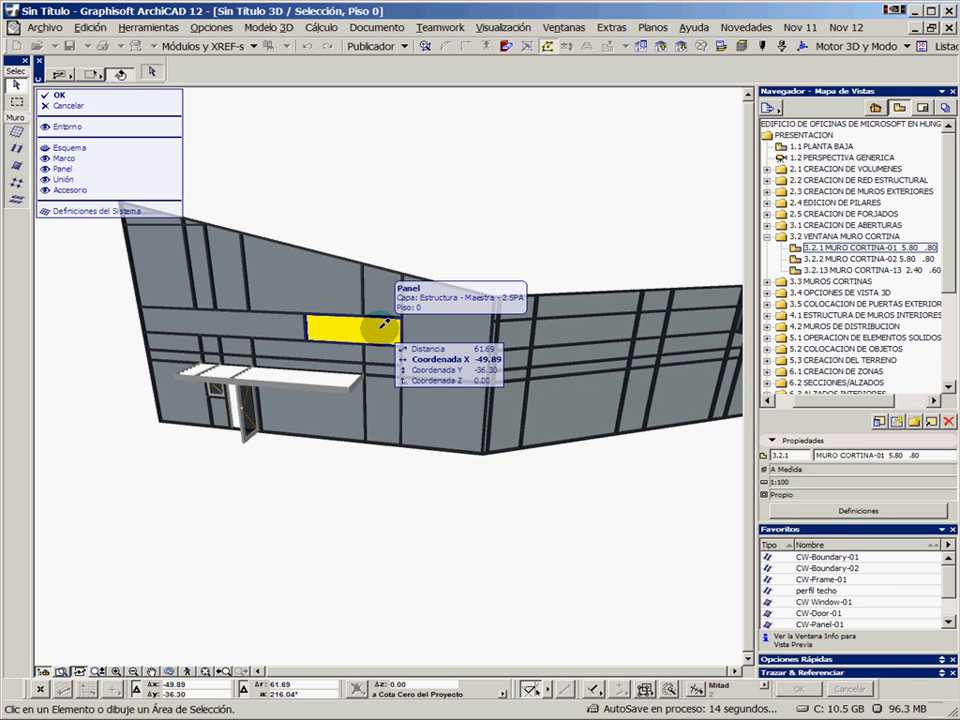
# Apply the yellow panel's settings to the two sloping-top panels above it and accept the curtain wall edits
pyautogui.keyDown('alt'); pyautogui.click(378, 329); pyautogui.keyUp('alt')
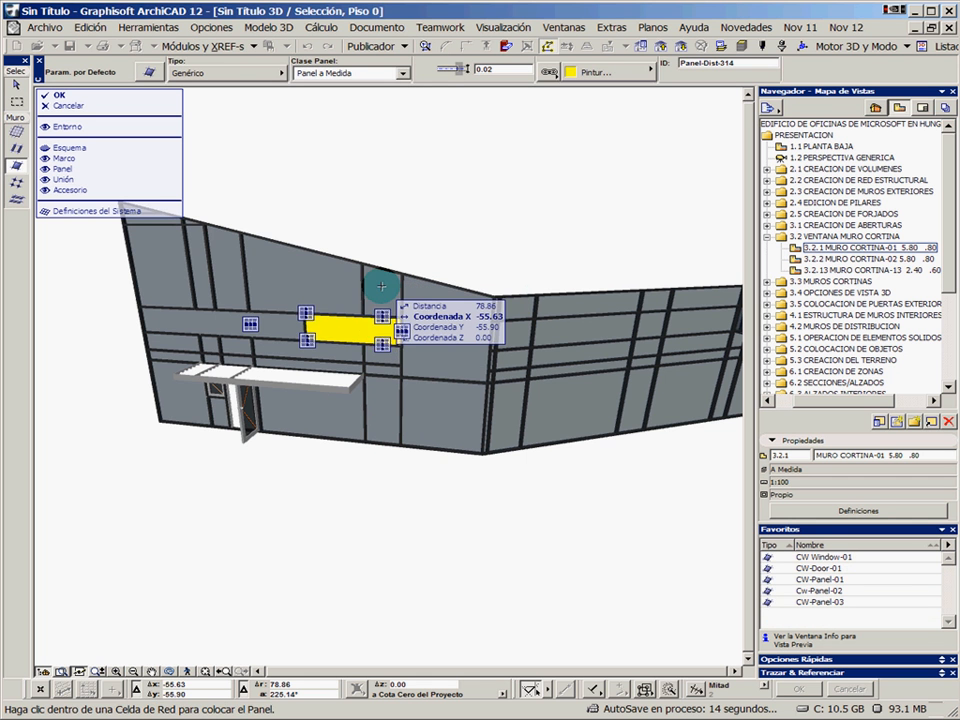
pyautogui.click(380, 286)
pyautogui.click(335, 276)
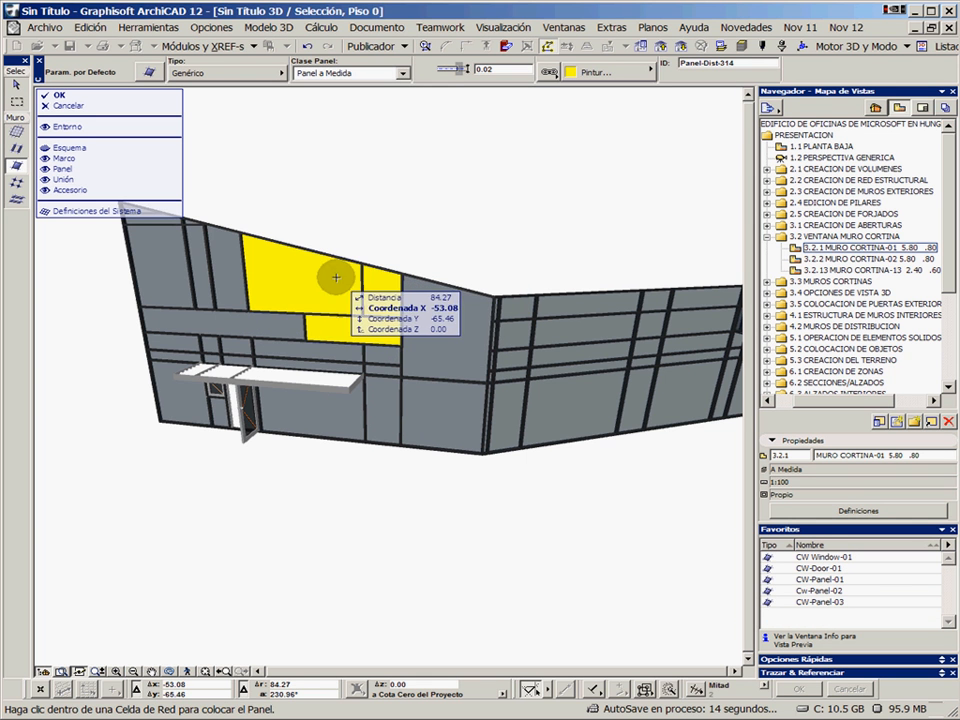
pyautogui.click(298, 301)
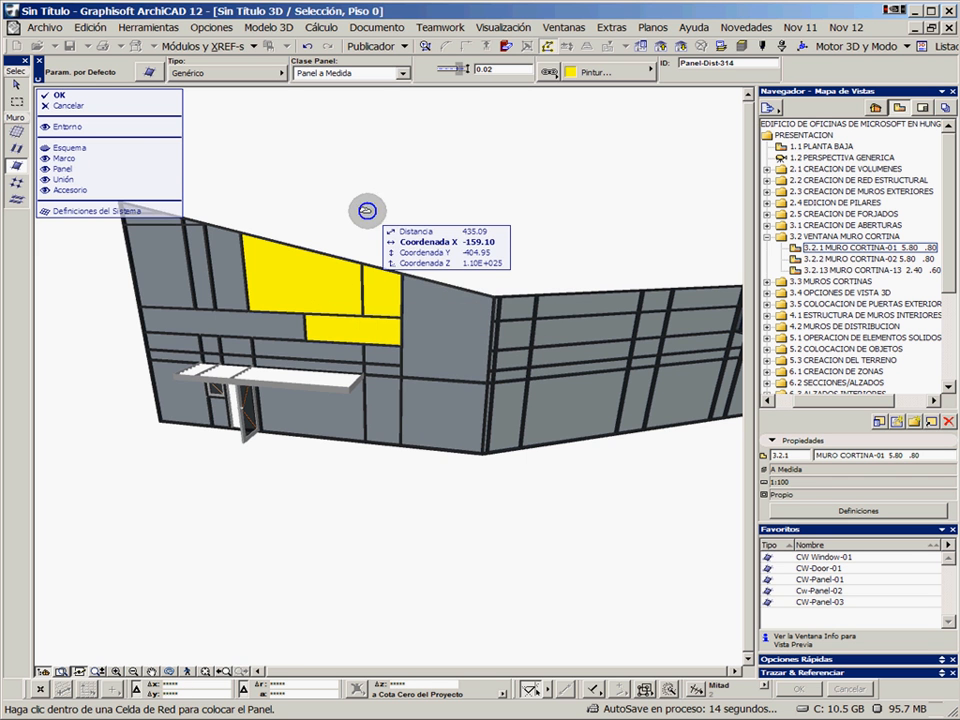
pyautogui.click(60, 95)
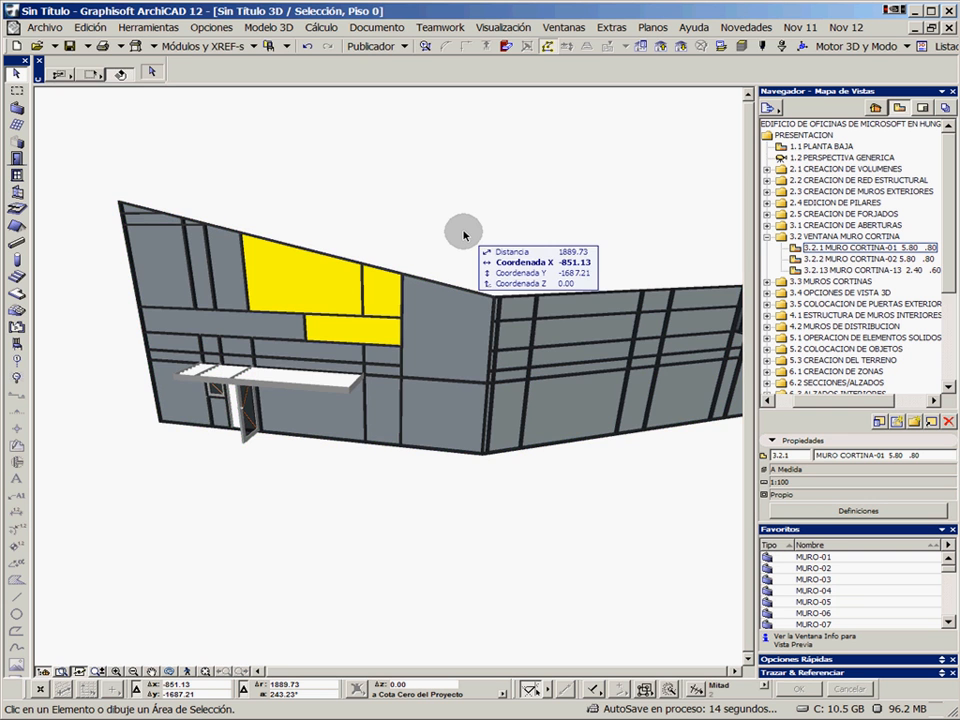
pyautogui.scroll(-2, 580, 353)
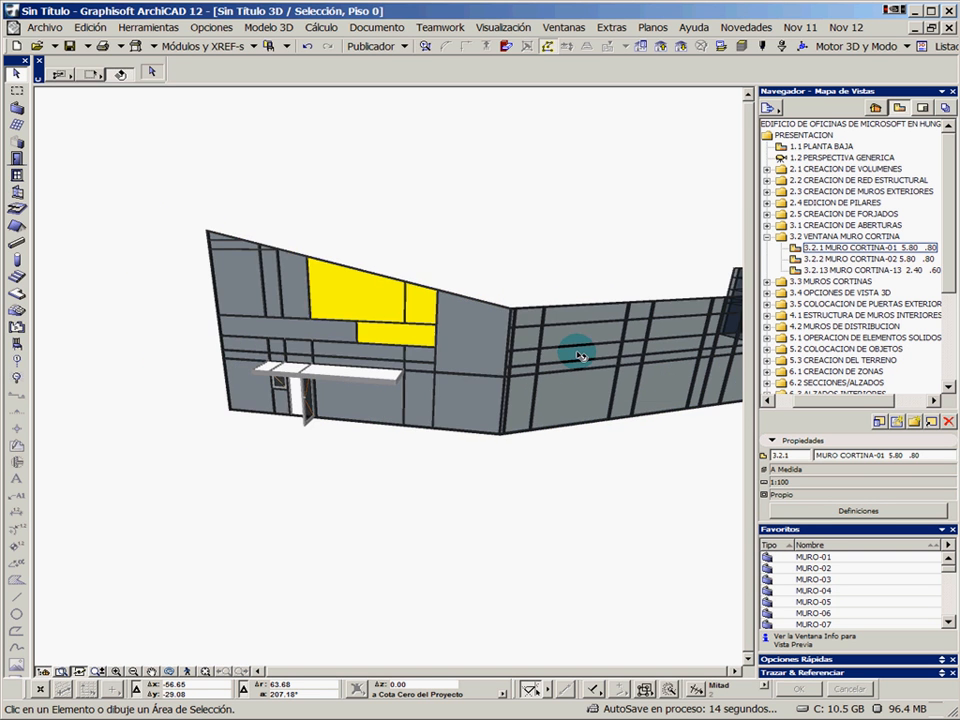
pyautogui.moveTo(579, 354); pyautogui.dragTo(434, 333, button='middle')
pyautogui.moveTo(638, 336); pyautogui.dragTo(428, 308, button='middle')
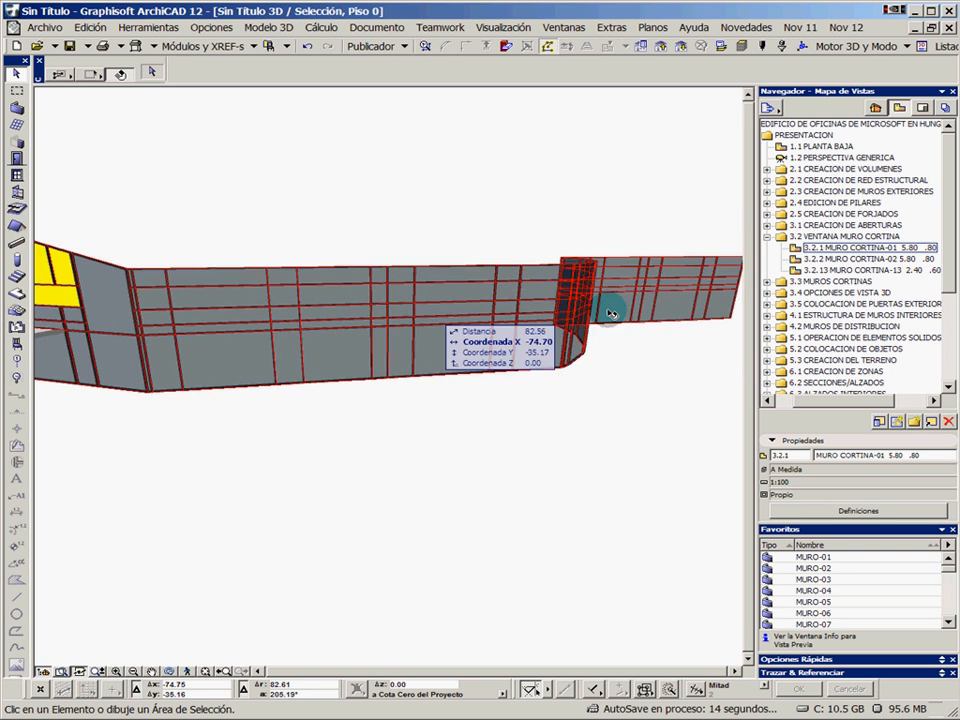
# Select the whole polyline curtain wall in the ground floor plan and delete it
pyautogui.keyDown('shift'); pyautogui.moveTo(612, 307); pyautogui.dragTo(418, 364, button='middle'); pyautogui.keyUp('shift')
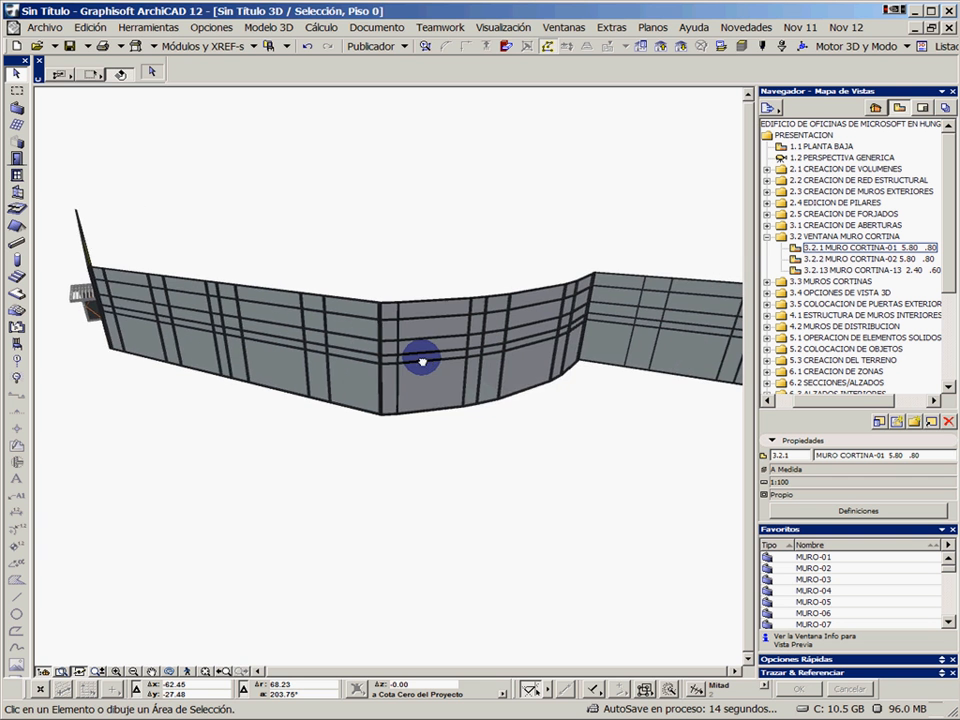
pyautogui.click(421, 360)
pyautogui.press('F2')
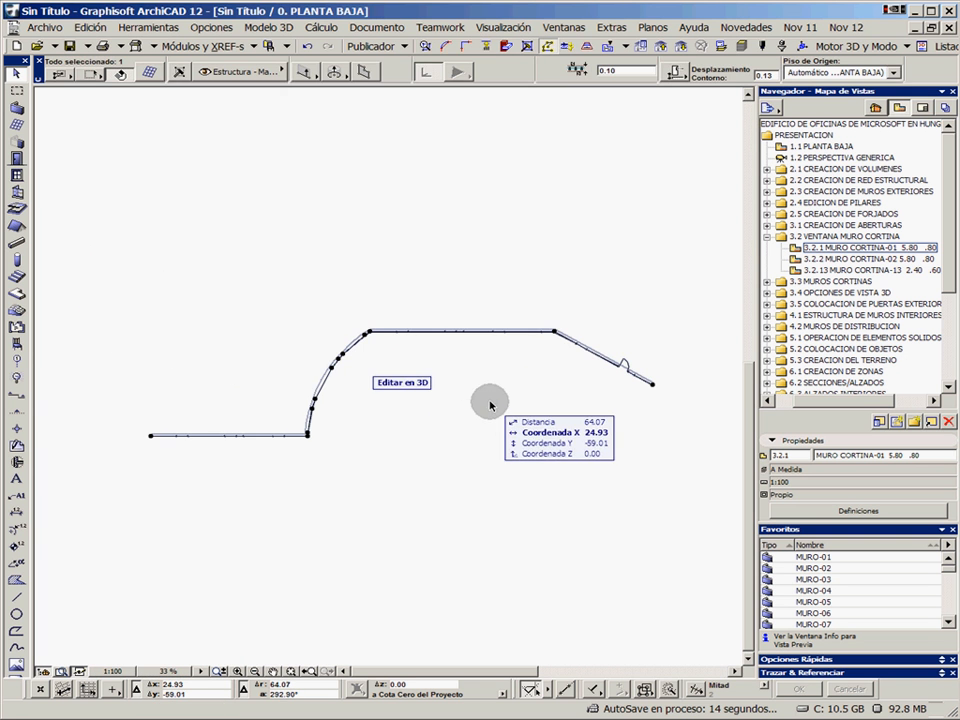
pyautogui.click(490, 403)
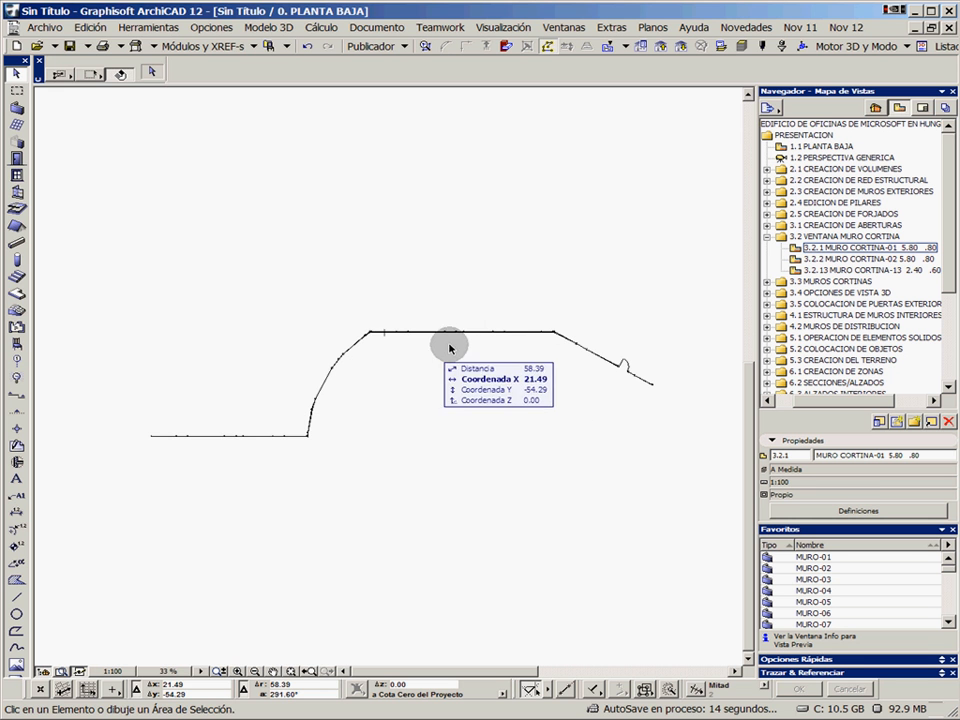
pyautogui.click(371, 333)
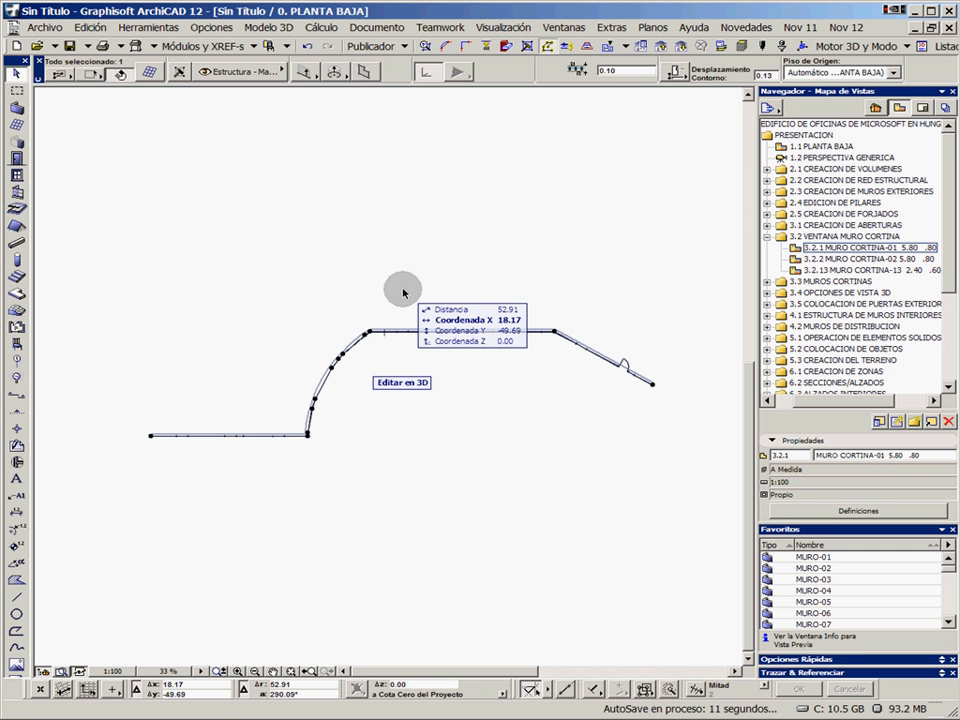
pyautogui.press('Delete')
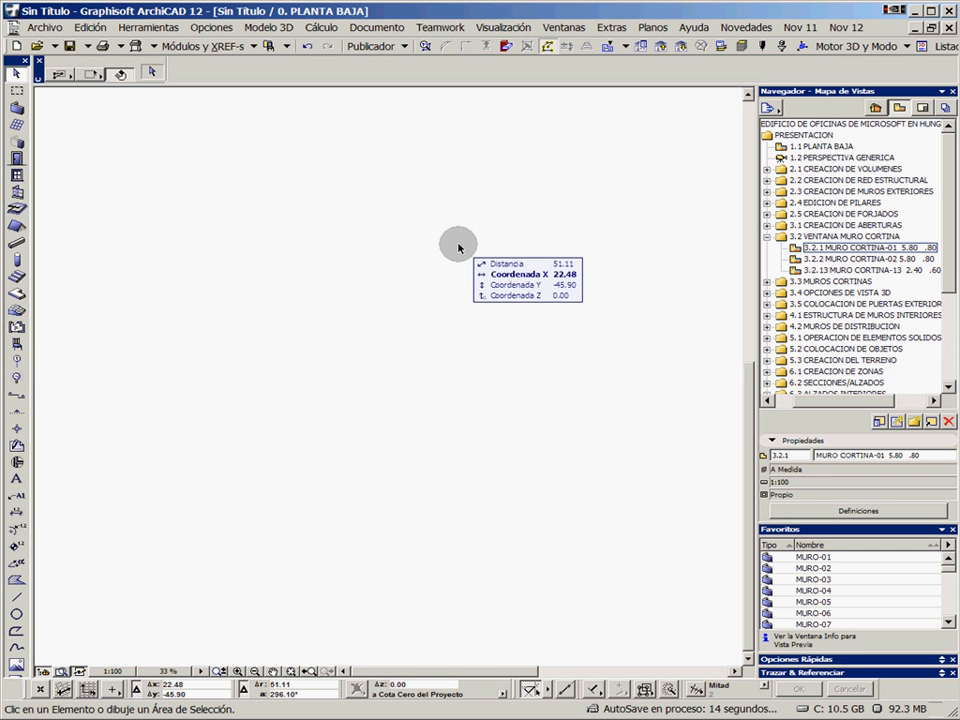
# Return to the building in plan and open the saved view 3.2.2 MURO CORTINA-02 at the wall opening
pyautogui.moveTo(436, 207); pyautogui.dragTo(444, 386, button='middle')
pyautogui.scroll(2, 420, 318)
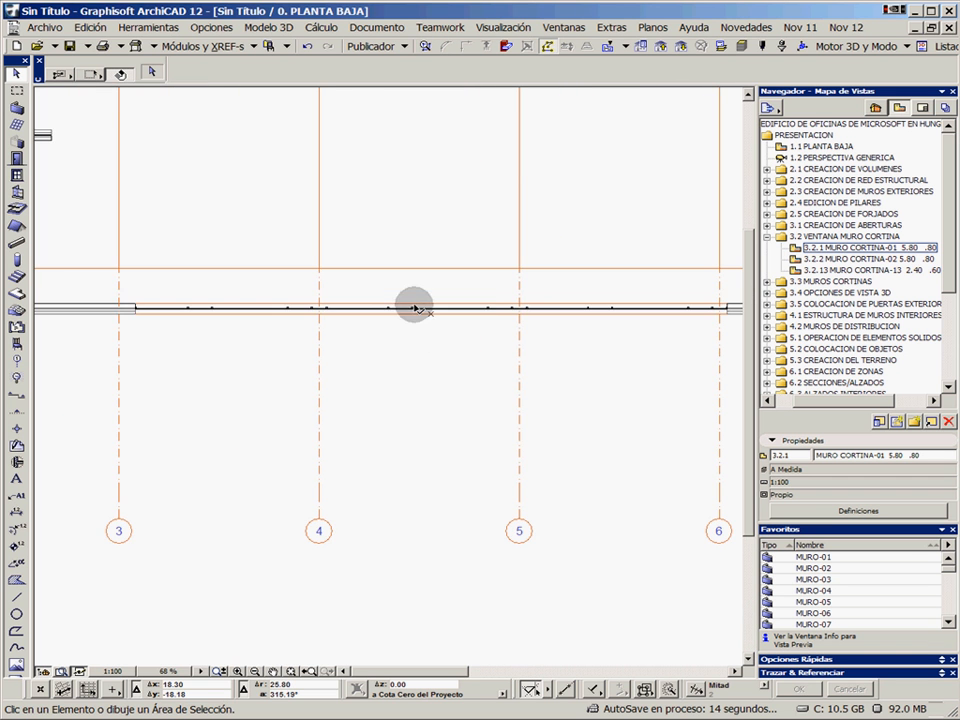
pyautogui.moveTo(568, 326); pyautogui.dragTo(364, 343, button='middle')
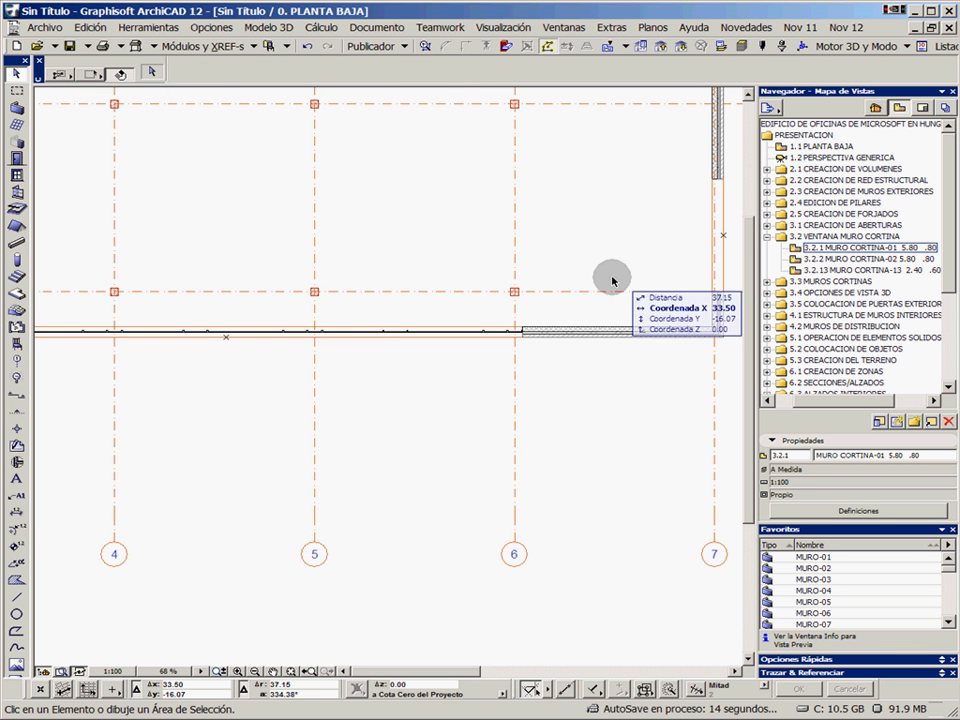
pyautogui.doubleClick(851, 260)
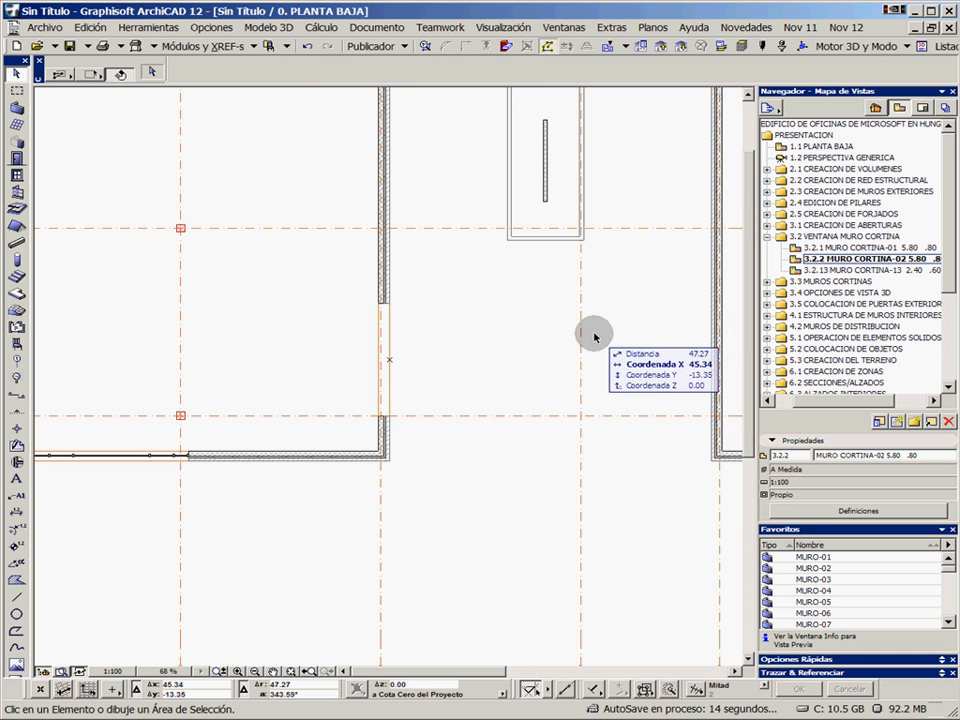
pyautogui.scroll(4, 379, 336)
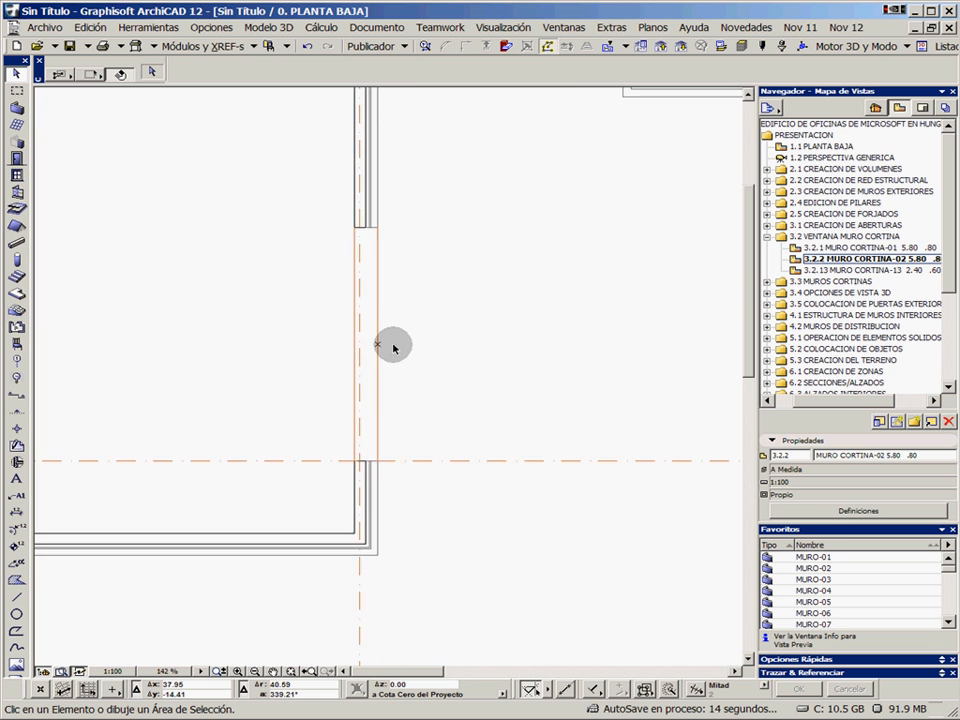
# Place a MURO CORTINA-02 curtain wall across the opening, exterior side facing outside, with height 5.80 and base offset .8 from the current storey
pyautogui.click(16, 124)
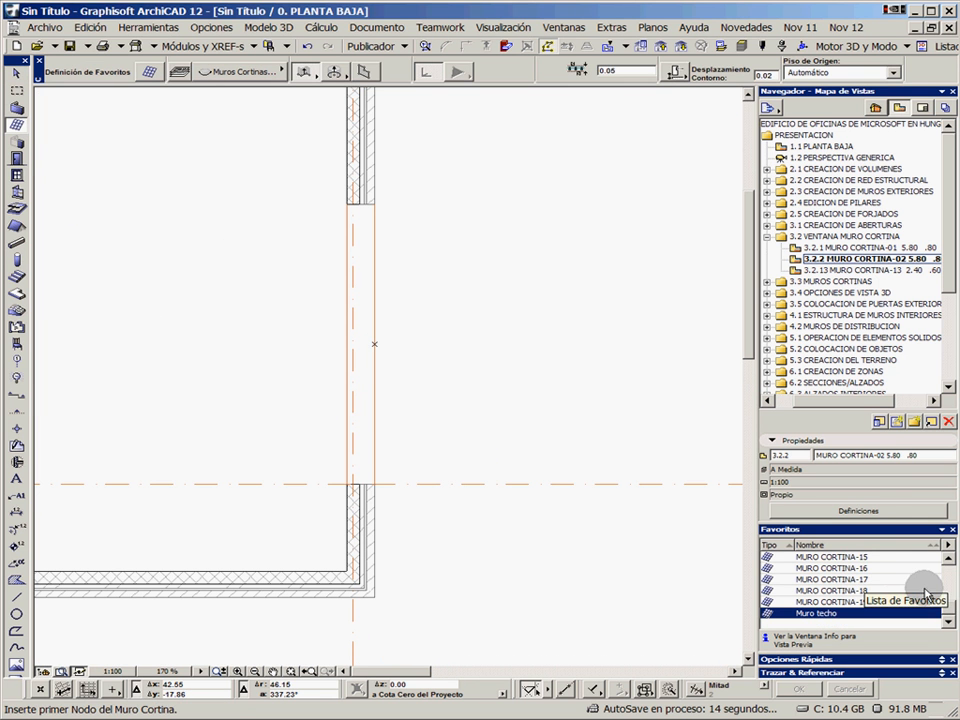
pyautogui.moveTo(947, 612); pyautogui.dragTo(952, 580)
pyautogui.doubleClick(876, 568)
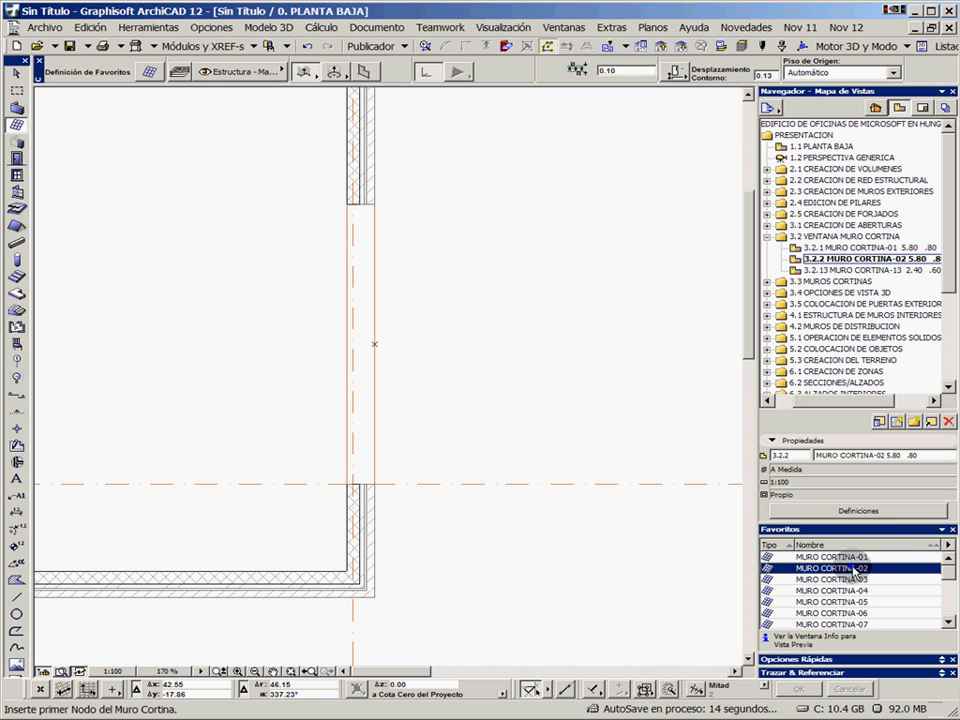
pyautogui.click(349, 483)
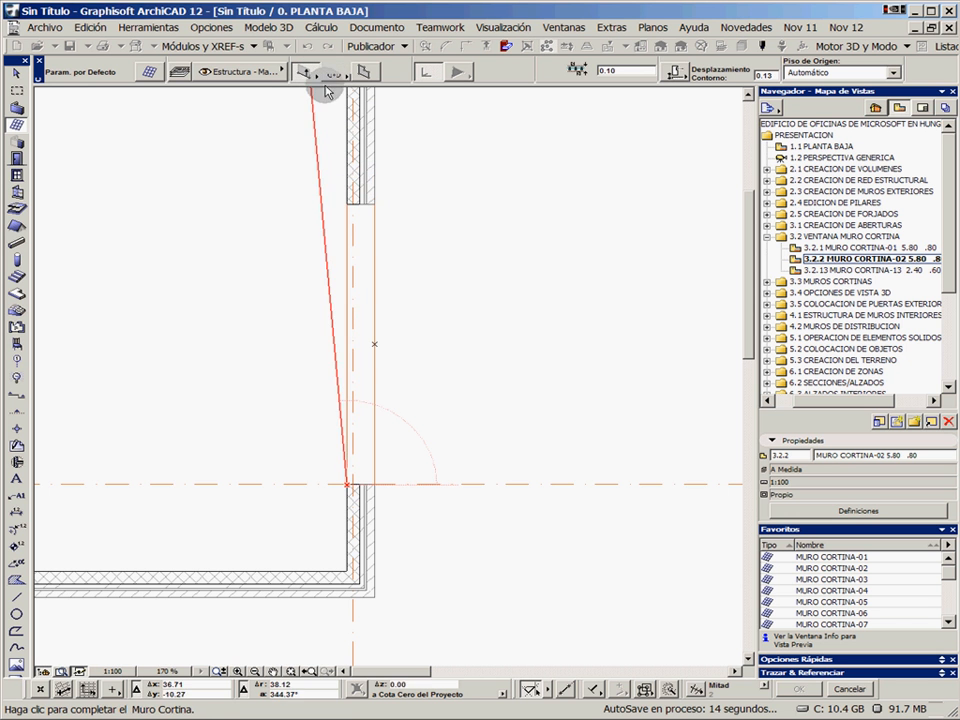
pyautogui.doubleClick(347, 207)
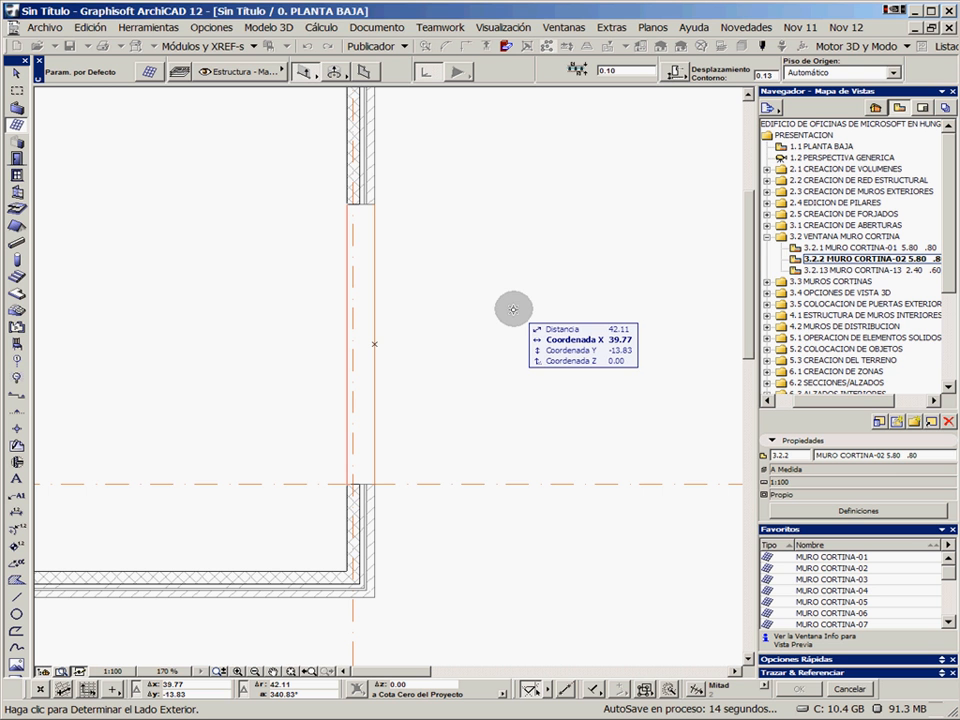
pyautogui.click(511, 307)
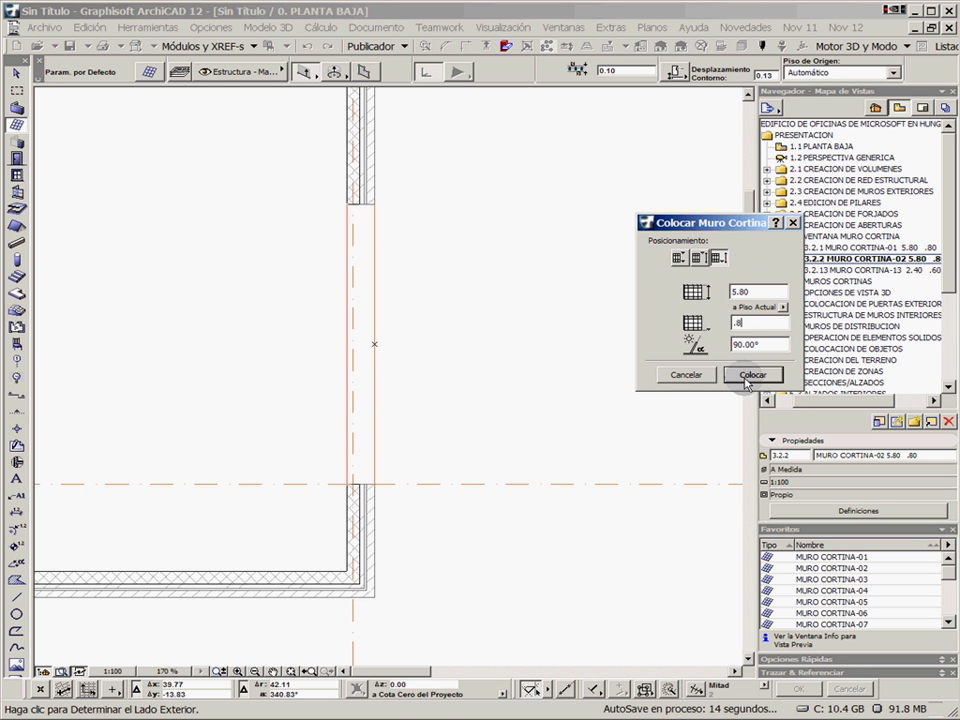
pyautogui.click(752, 375)
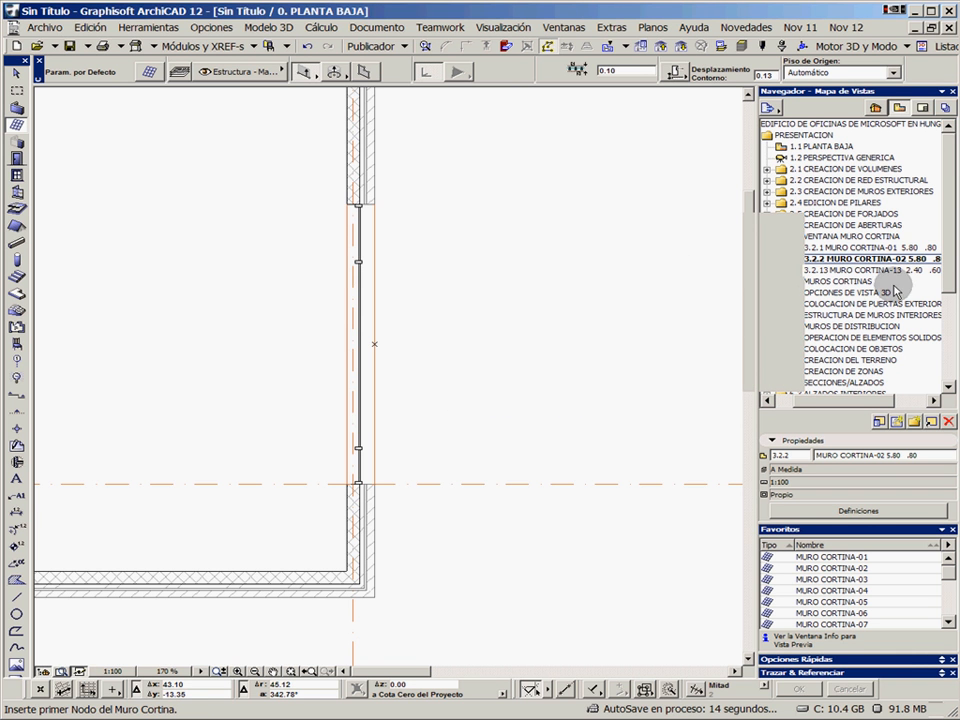
# Expand the 3.3 MUROS CORTINAS view folder, collapse 3.2 VENTANA MURO CORTINA and open the section view 3.3.6 MURO CORTINA-19 7.74
pyautogui.scroll(-1, 782, 270)
pyautogui.click(782, 260)
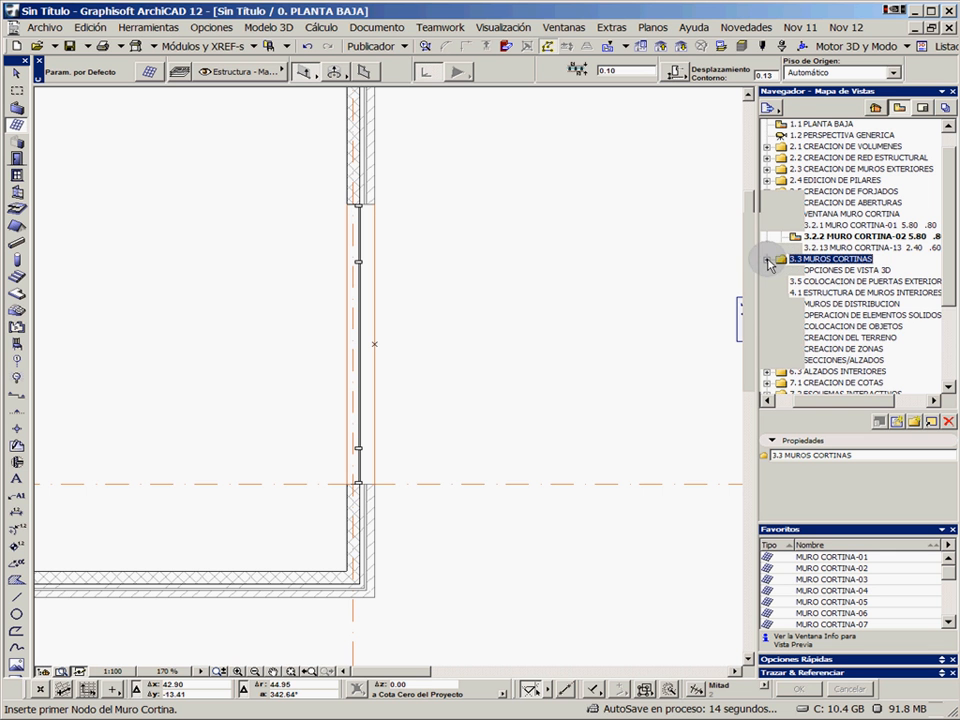
pyautogui.click(767, 261)
pyautogui.click(768, 215)
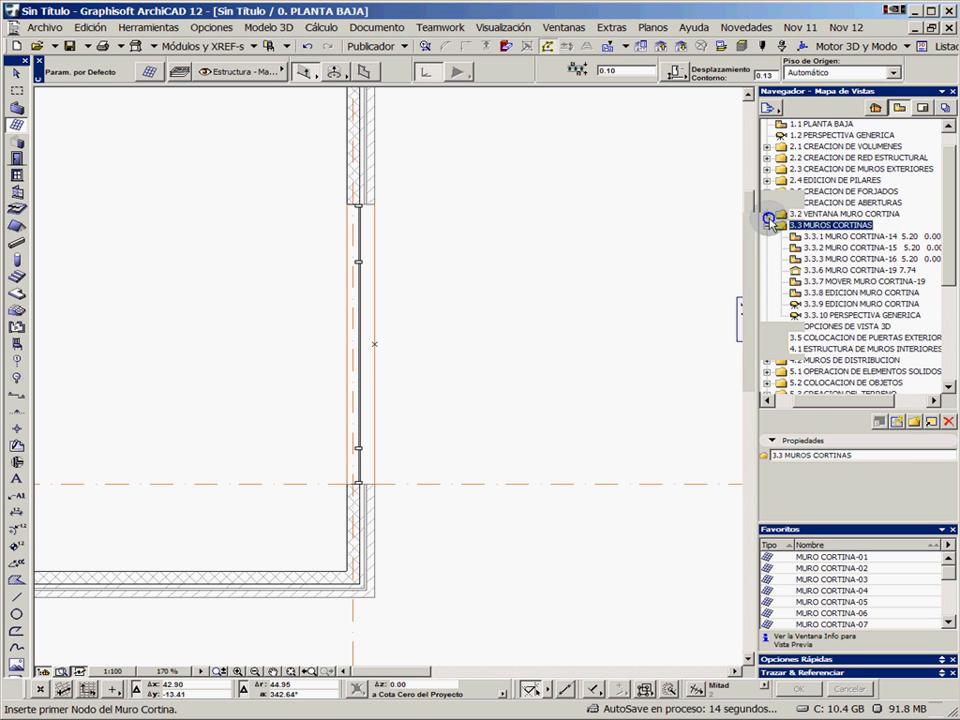
pyautogui.click(768, 227)
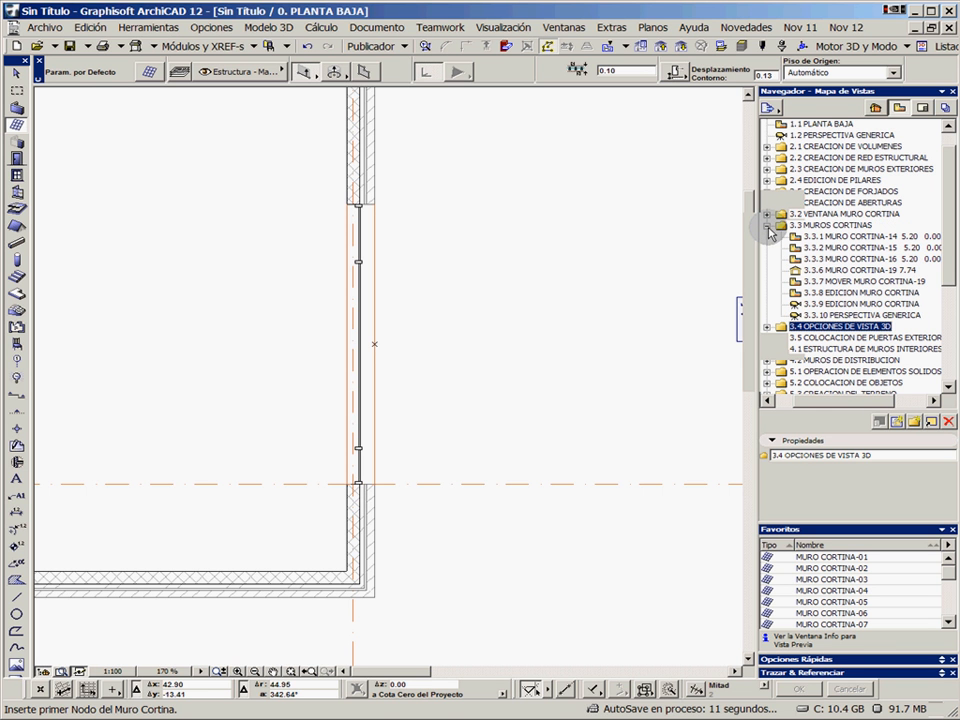
pyautogui.click(767, 215)
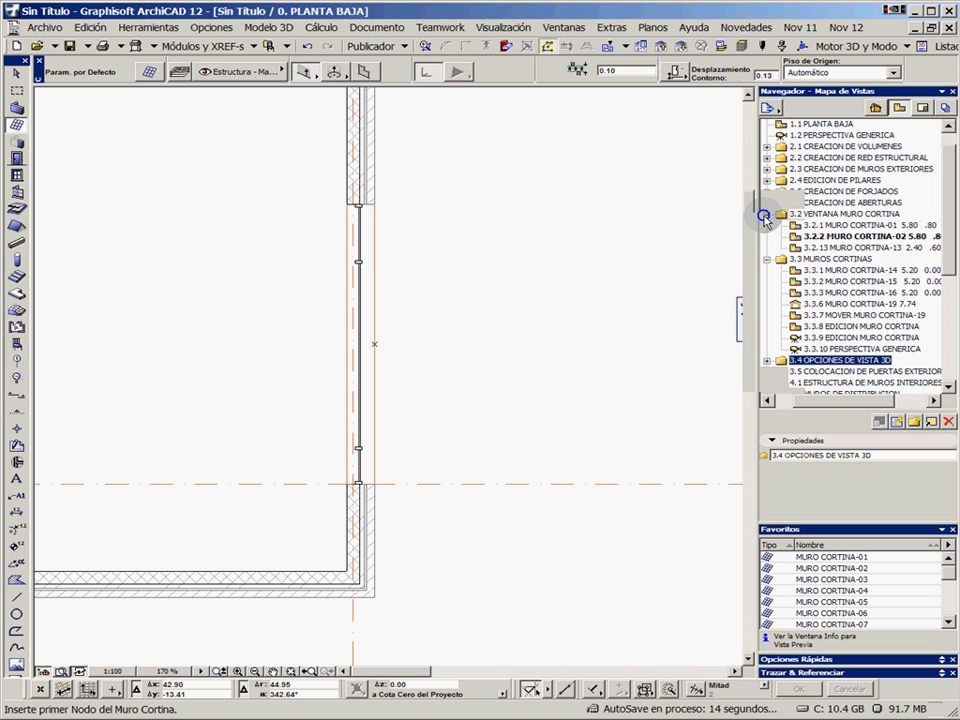
pyautogui.click(767, 215)
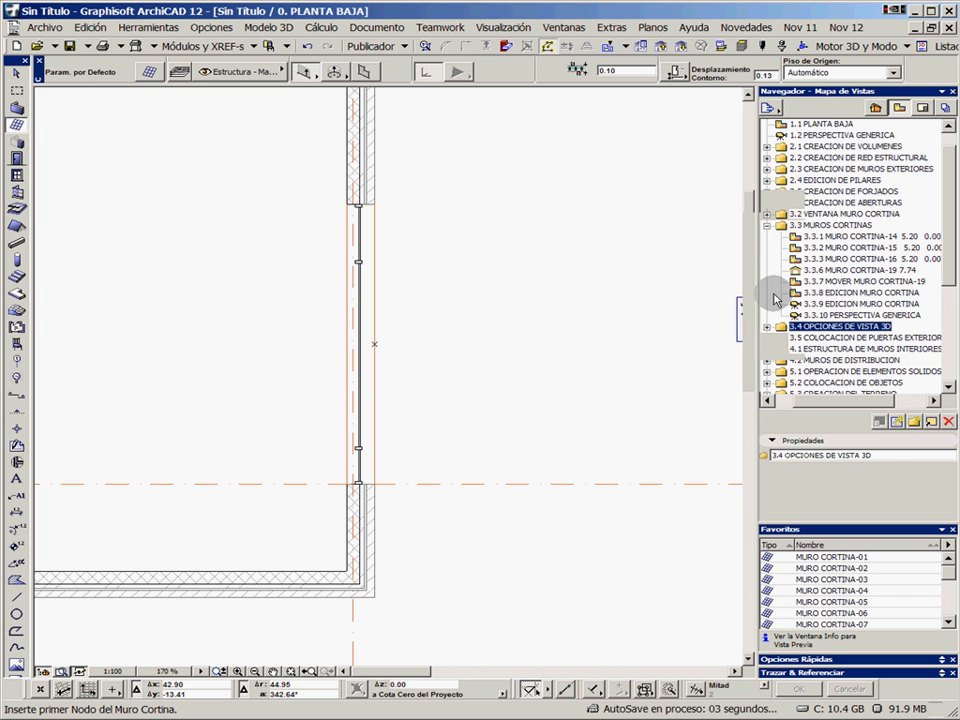
pyautogui.doubleClick(855, 271)
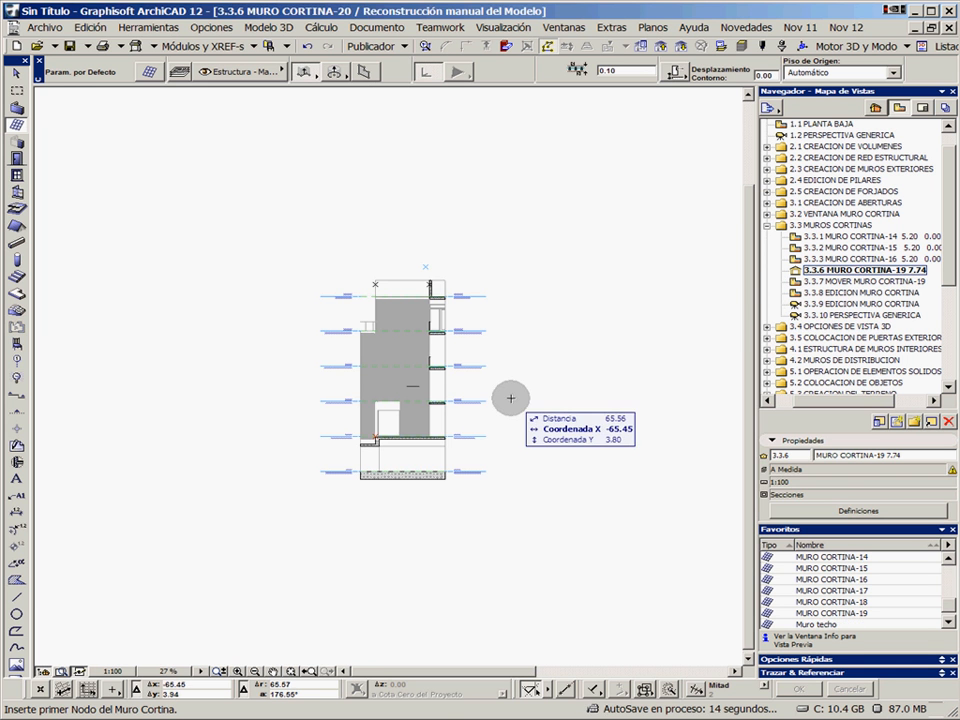
# Draw the curtain wall's first segment vertically, 15.63 long, from the ±0.00 level marker to the marker above the roof level
pyautogui.scroll(6, 465, 446)
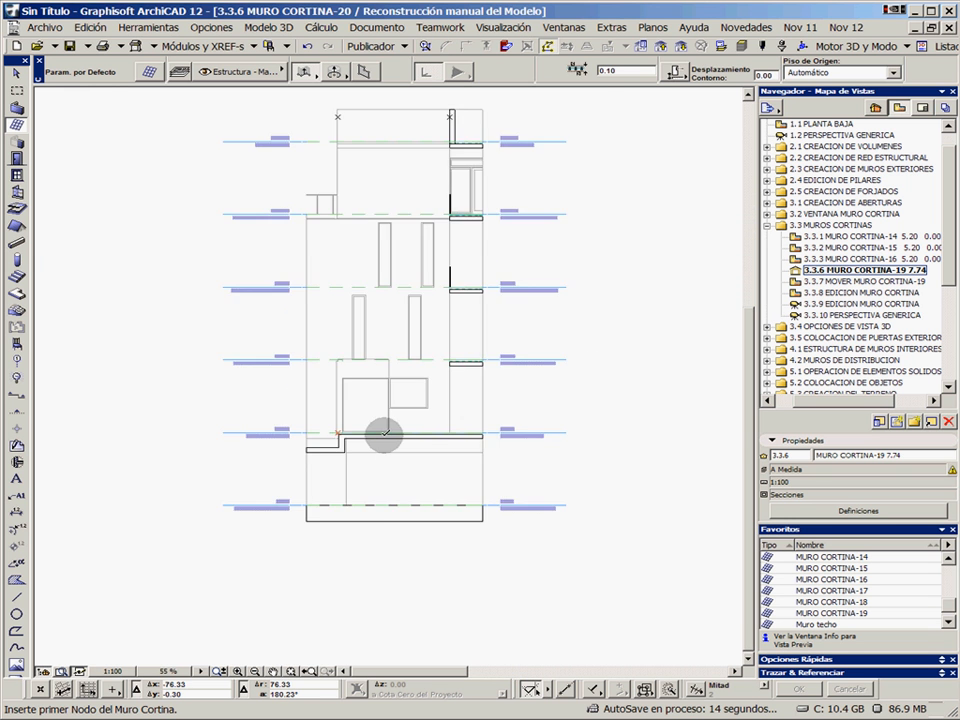
pyautogui.scroll(10, 331, 428)
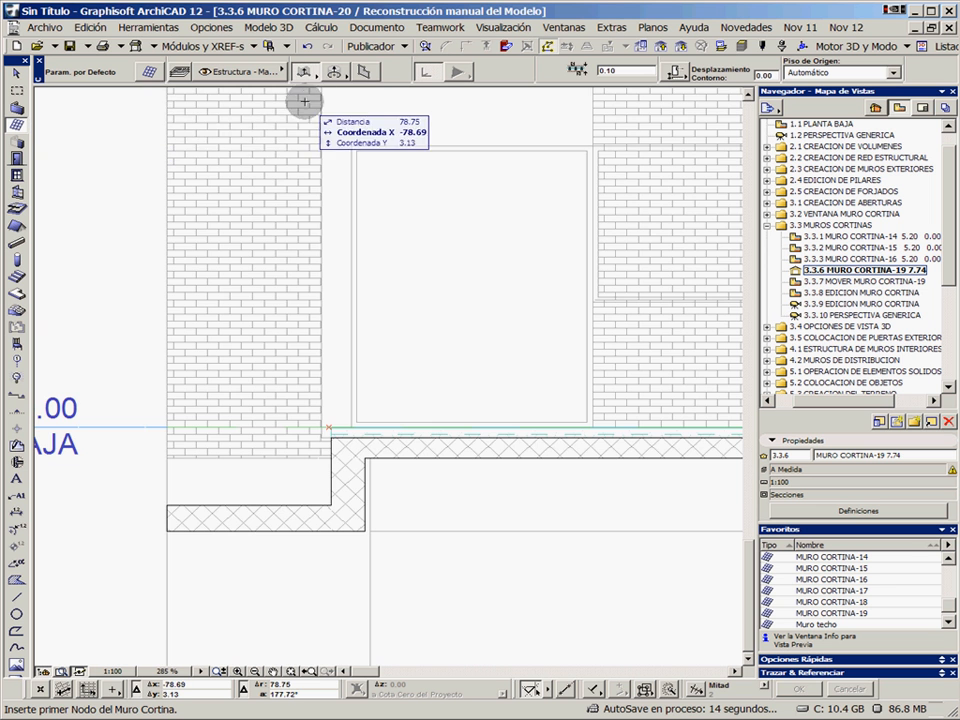
pyautogui.scroll(10, 331, 429)
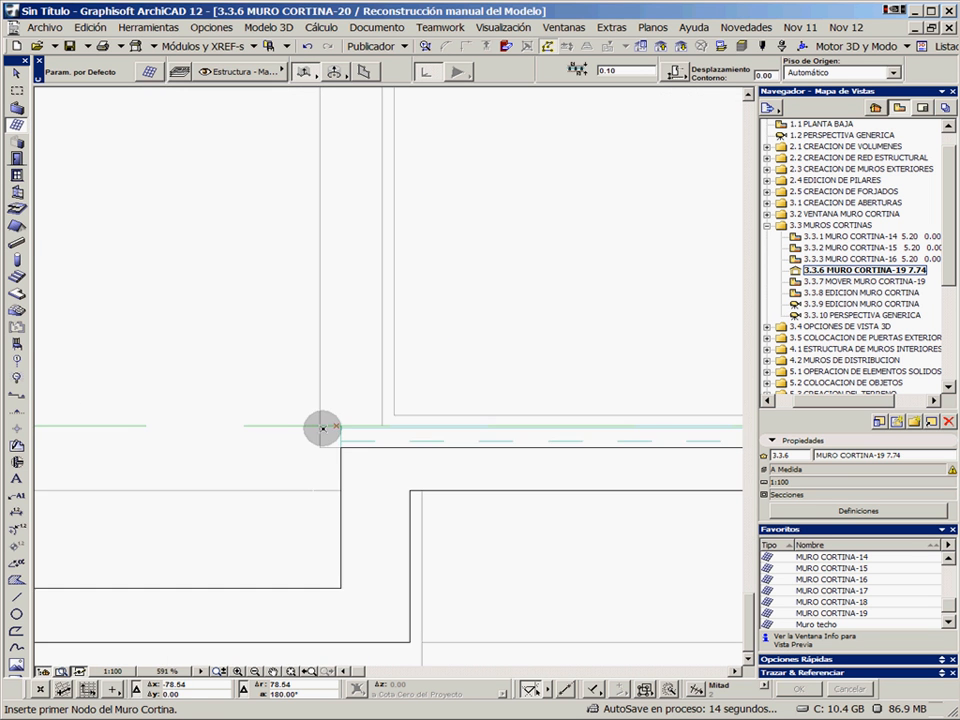
pyautogui.click(339, 422)
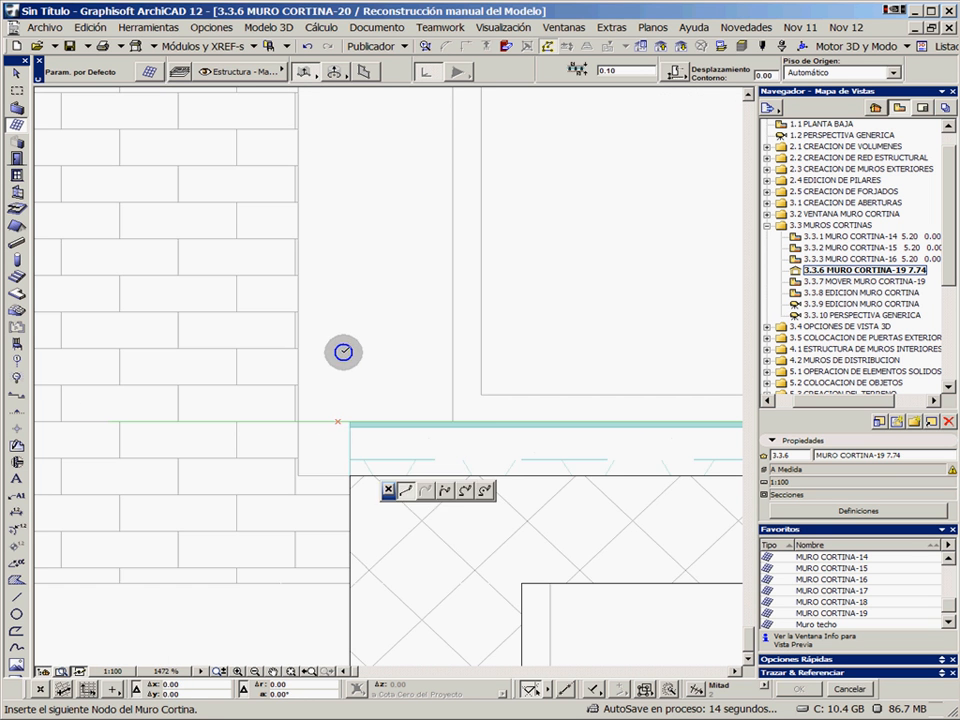
pyautogui.scroll(-12, 379, 274)
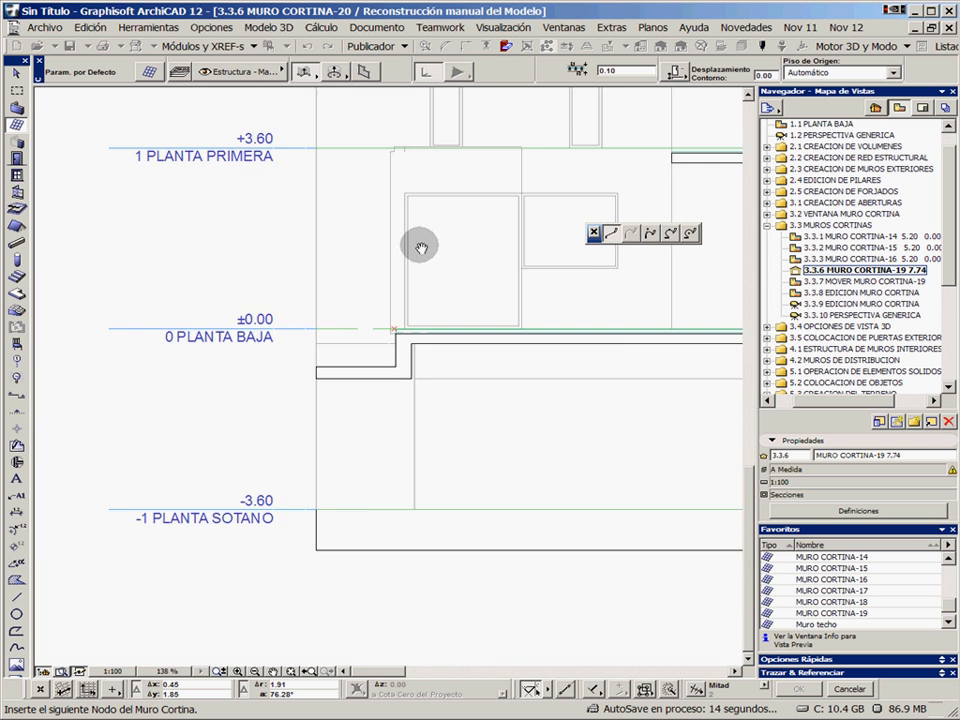
pyautogui.scroll(-3, 321, 461)
pyautogui.scroll(6, 306, 242)
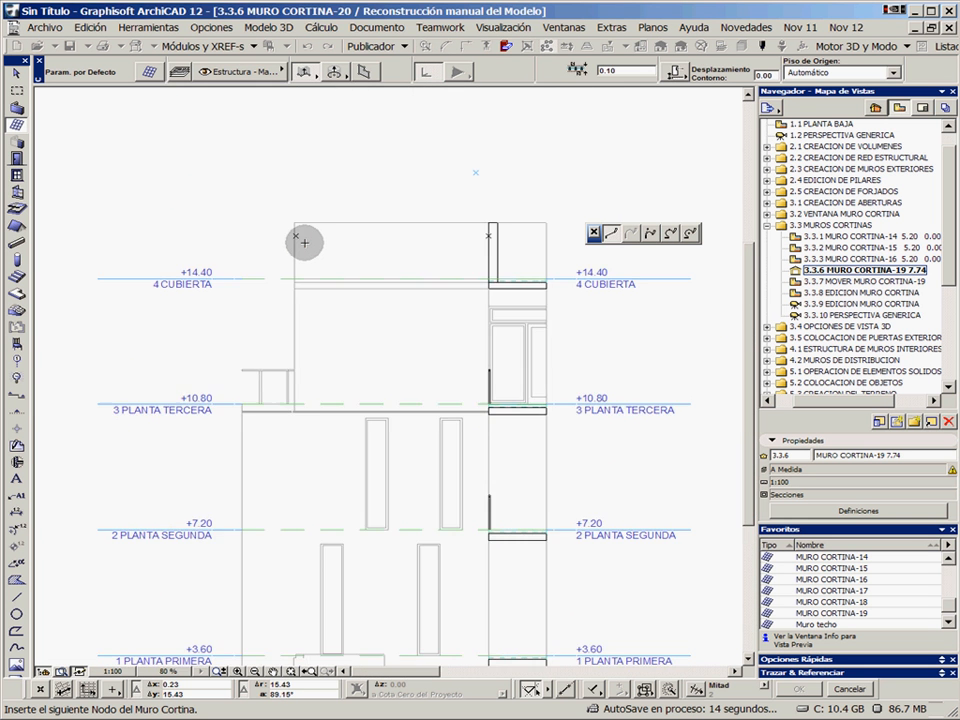
pyautogui.scroll(2, 295, 236)
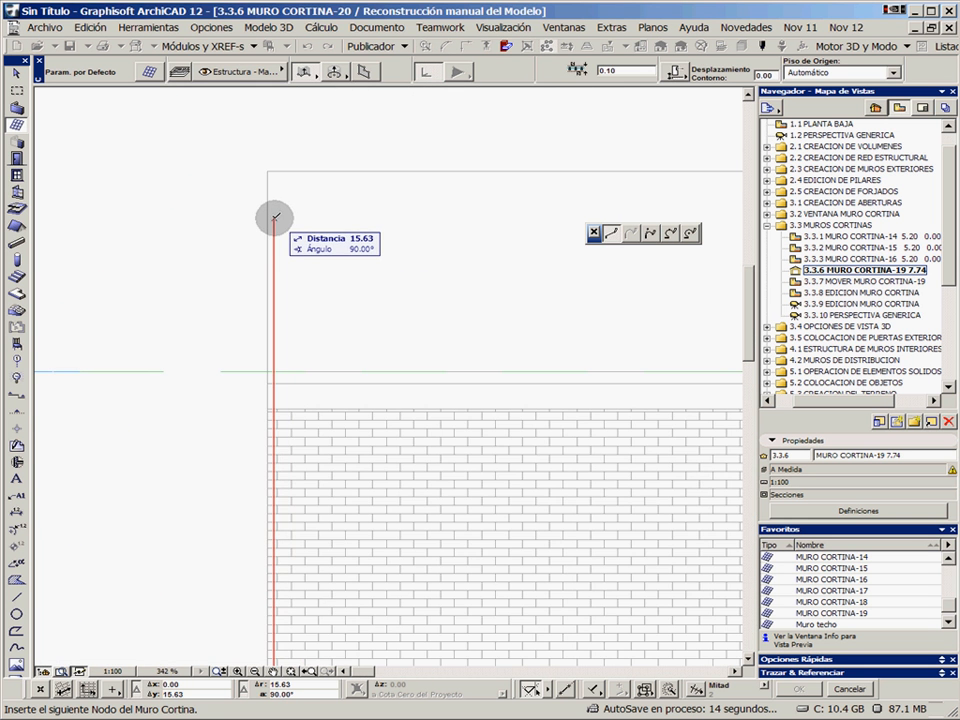
pyautogui.click(275, 217)
# Add a horizontal 5.17 segment to the parapet's inner face, finish the polyline and set the exterior side above it
pyautogui.scroll(-3, 390, 206)
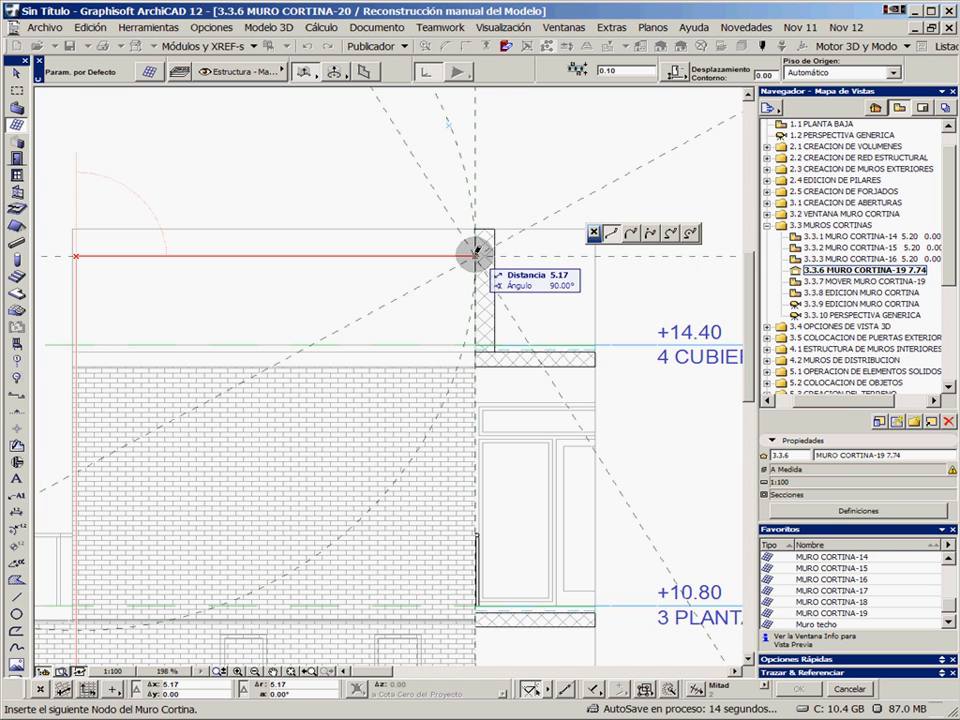
pyautogui.click(475, 255)
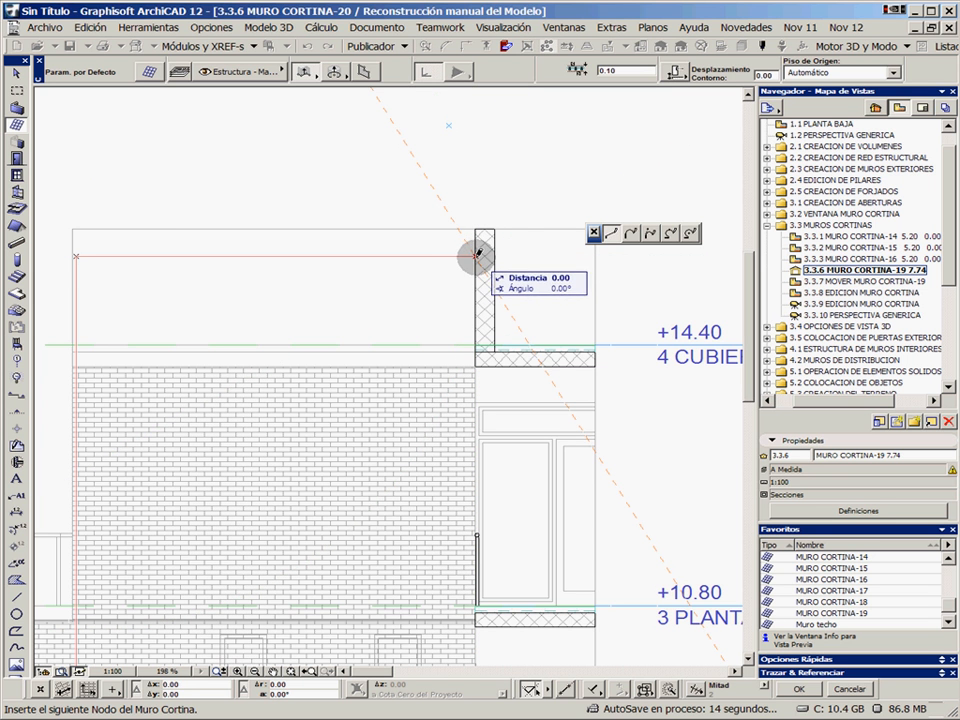
pyautogui.click(476, 256)
pyautogui.click(340, 160)
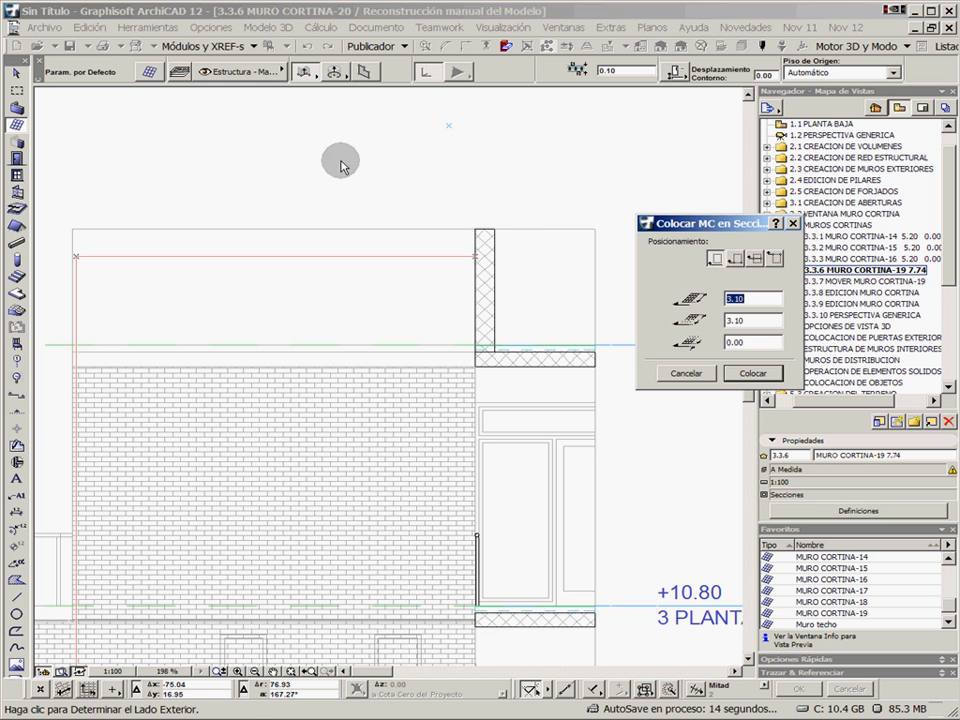
# Place the section-drawn curtain wall using the second positioning option with both extents set to 7.74
pyautogui.click(738, 260)
pyautogui.click(753, 298)
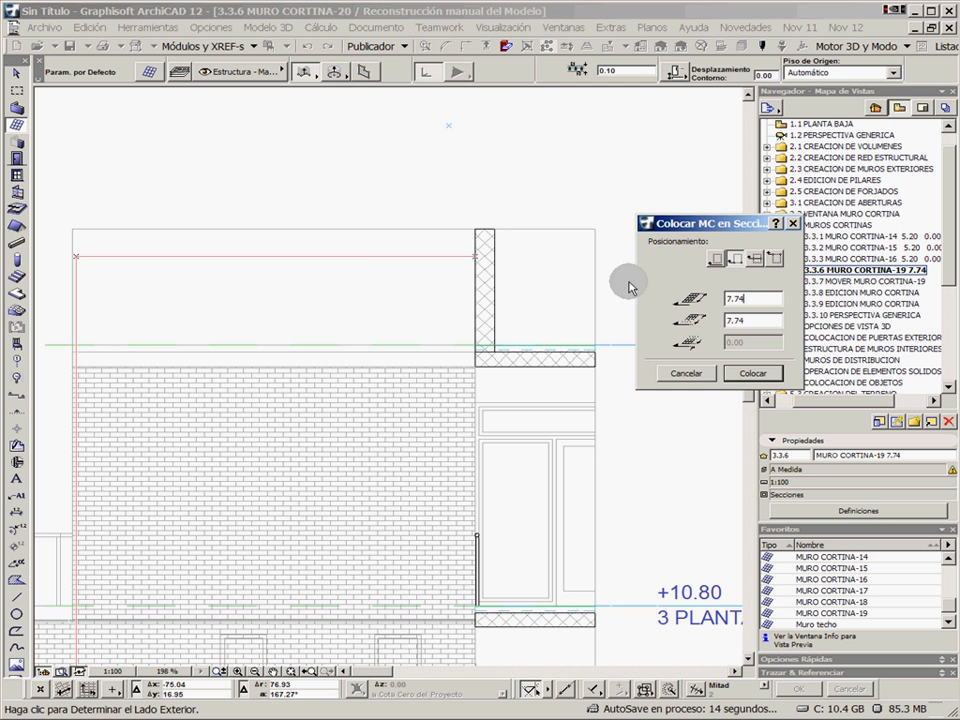
pyautogui.click(753, 374)
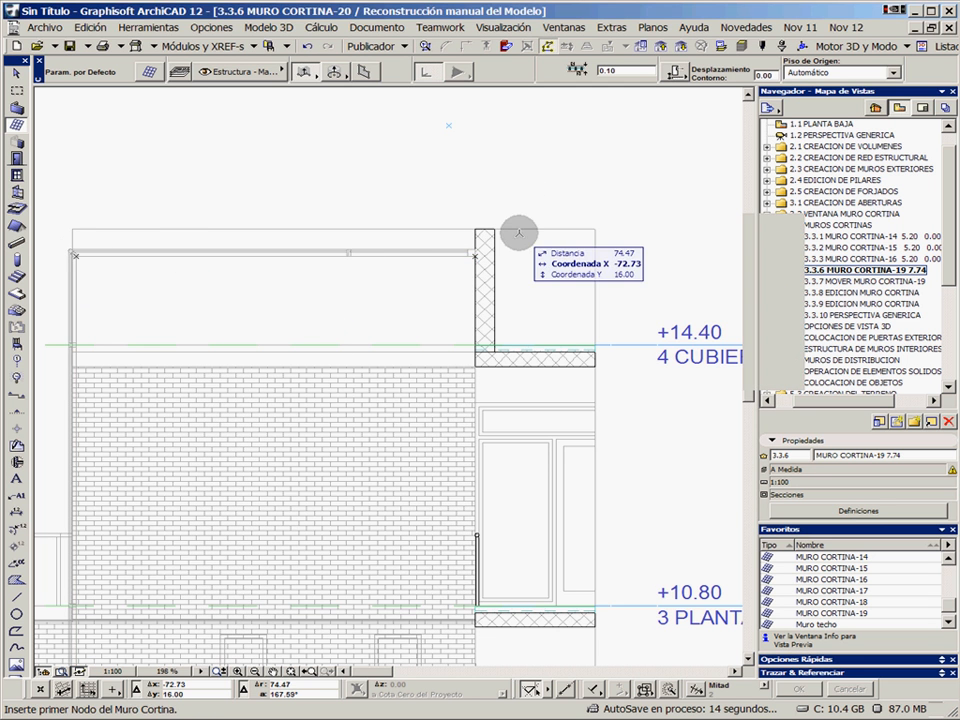
# In plan view 3.3.7 MOVER MURO CORTINA-19, move the curtain wall 1.00 from its lower end corner to the outer corner of the wall below
pyautogui.doubleClick(858, 283)
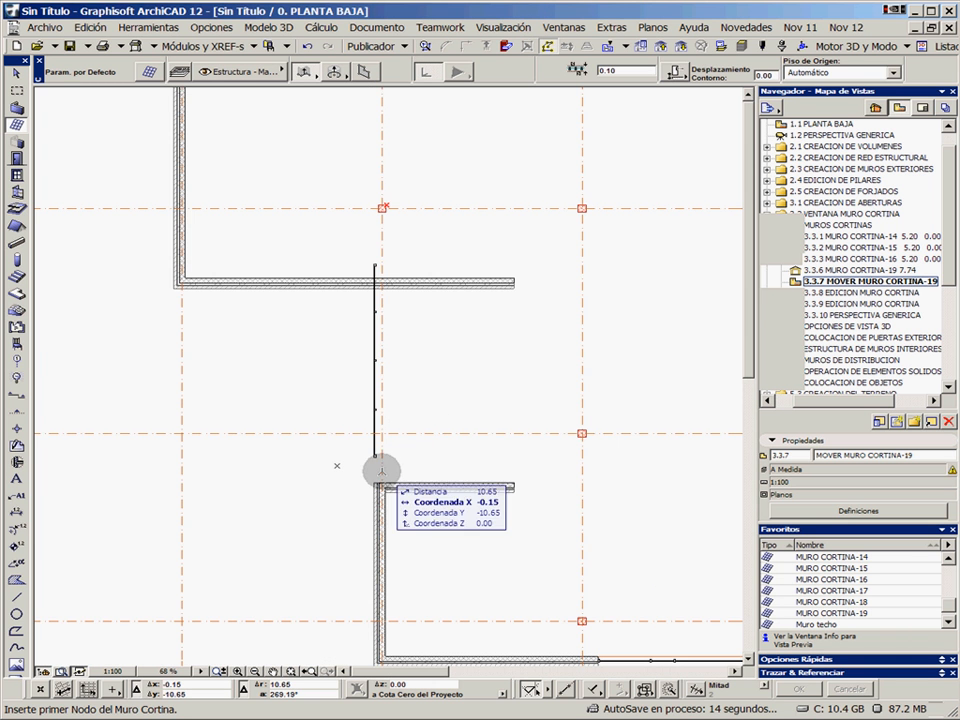
pyautogui.scroll(2, 381, 467)
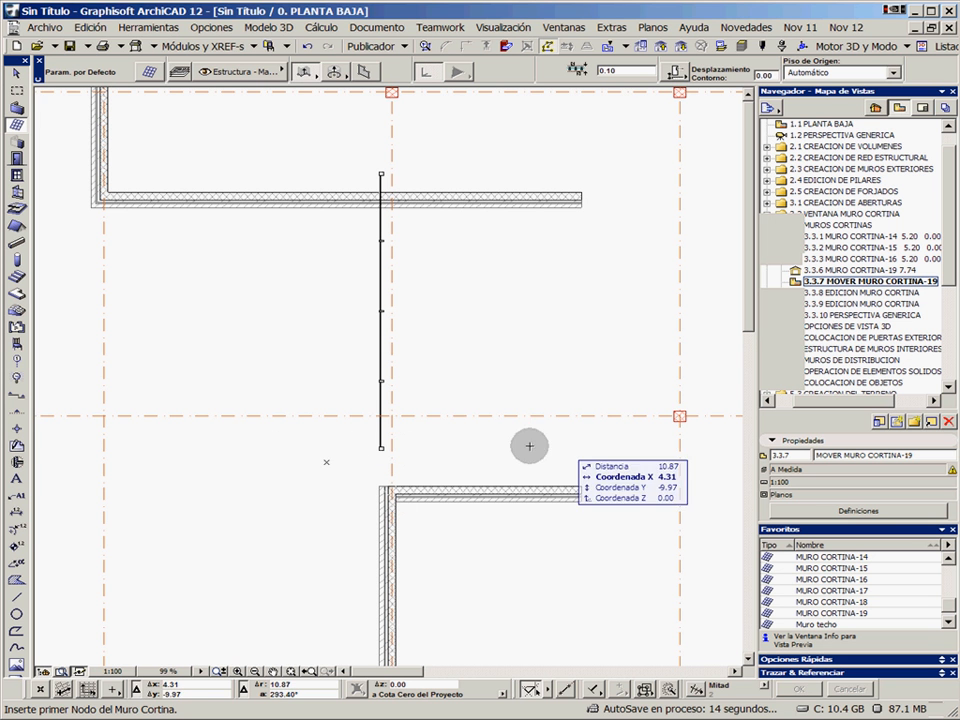
pyautogui.scroll(2, 377, 450)
pyautogui.scroll(5, 384, 446)
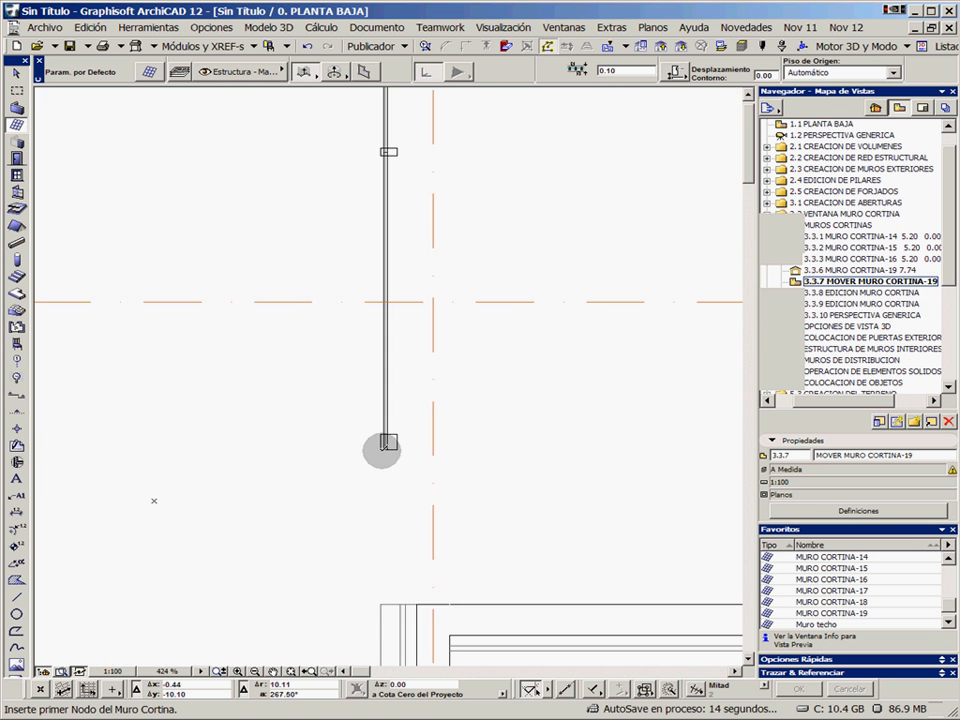
pyautogui.click(20, 92)
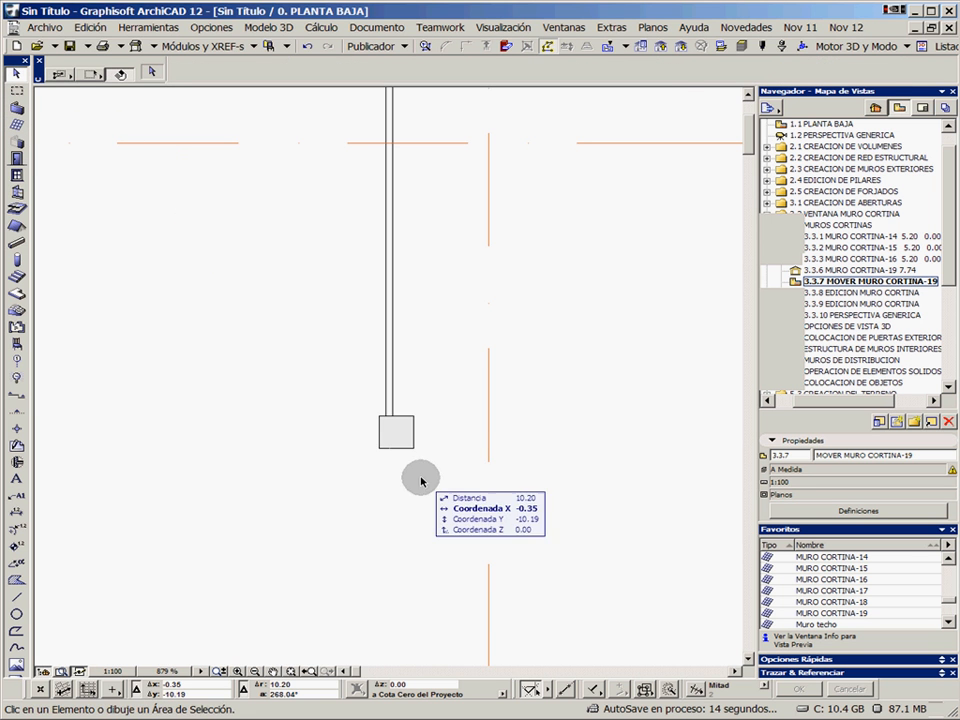
pyautogui.click(378, 450)
pyautogui.scroll(-2, 392, 499)
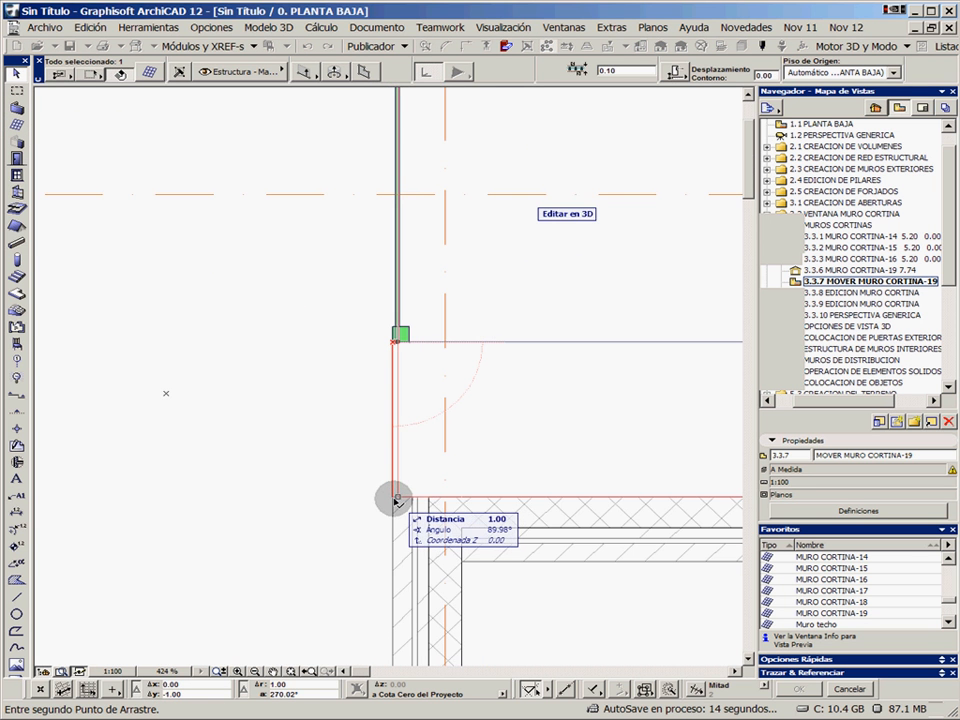
pyautogui.click(397, 498)
pyautogui.scroll(-4, 447, 370)
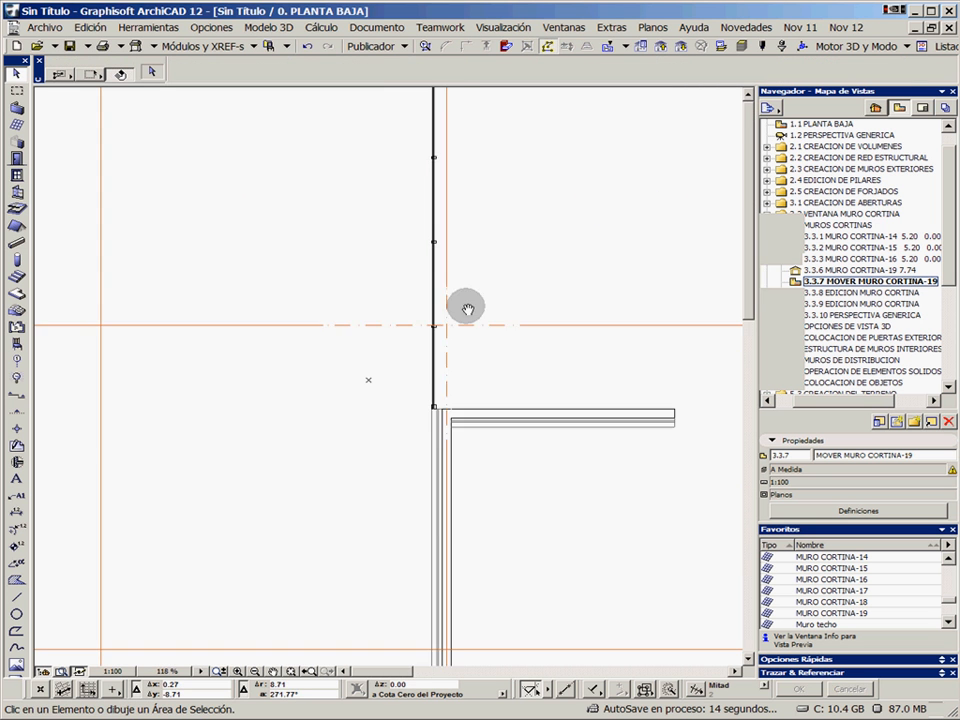
pyautogui.scroll(2, 371, 388)
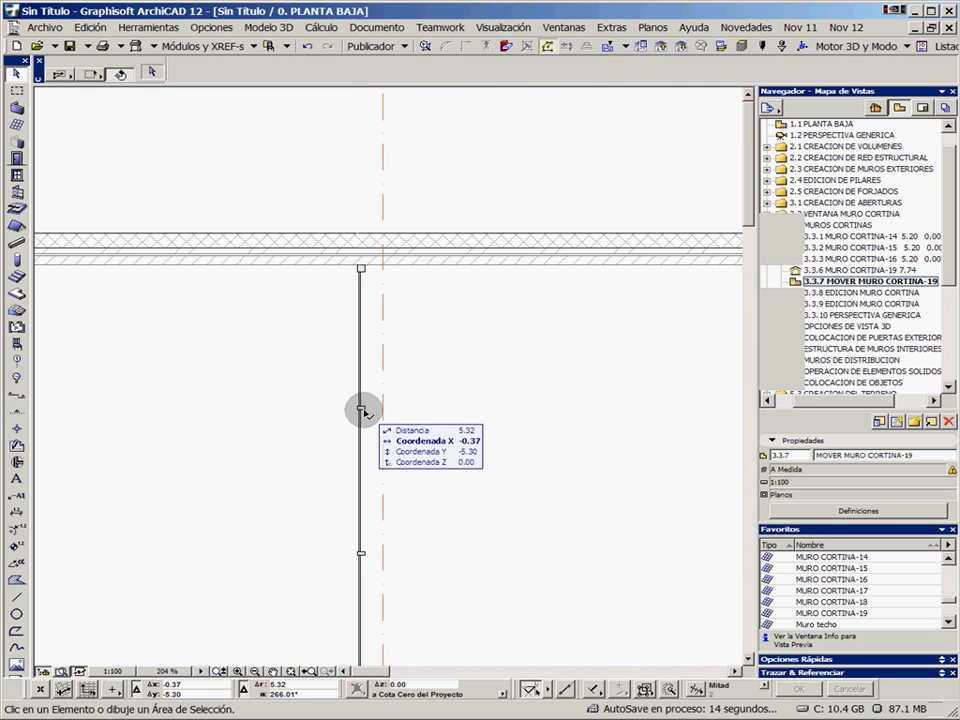
pyautogui.scroll(-3, 450, 340)
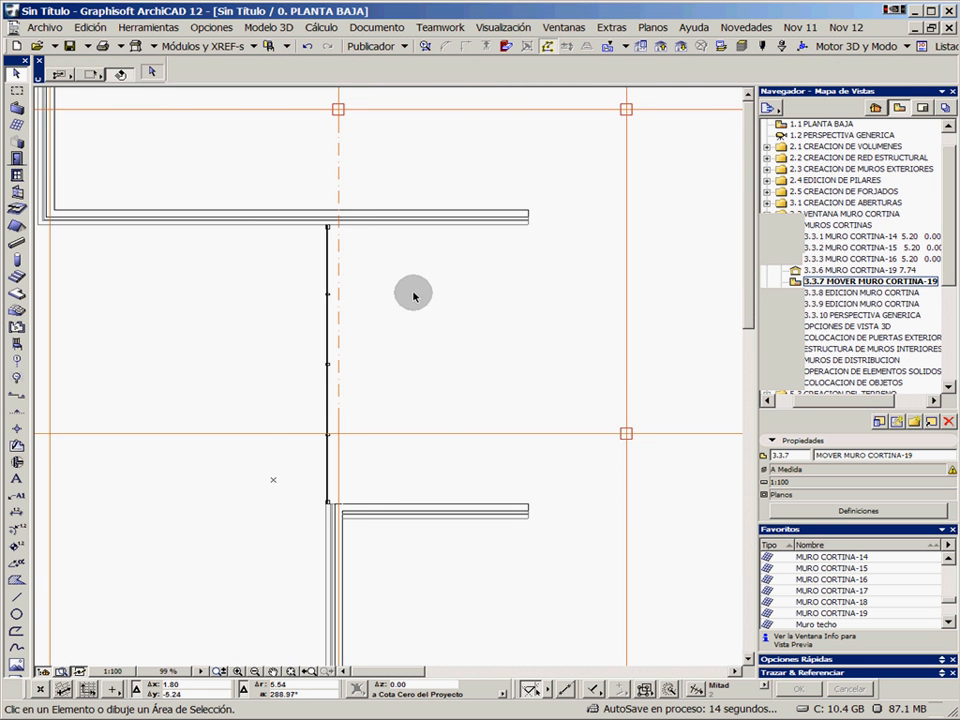
# Enclose the moved curtain wall and its two adjoining walls in a marquee and show only that area in 3D
pyautogui.click(17, 90)
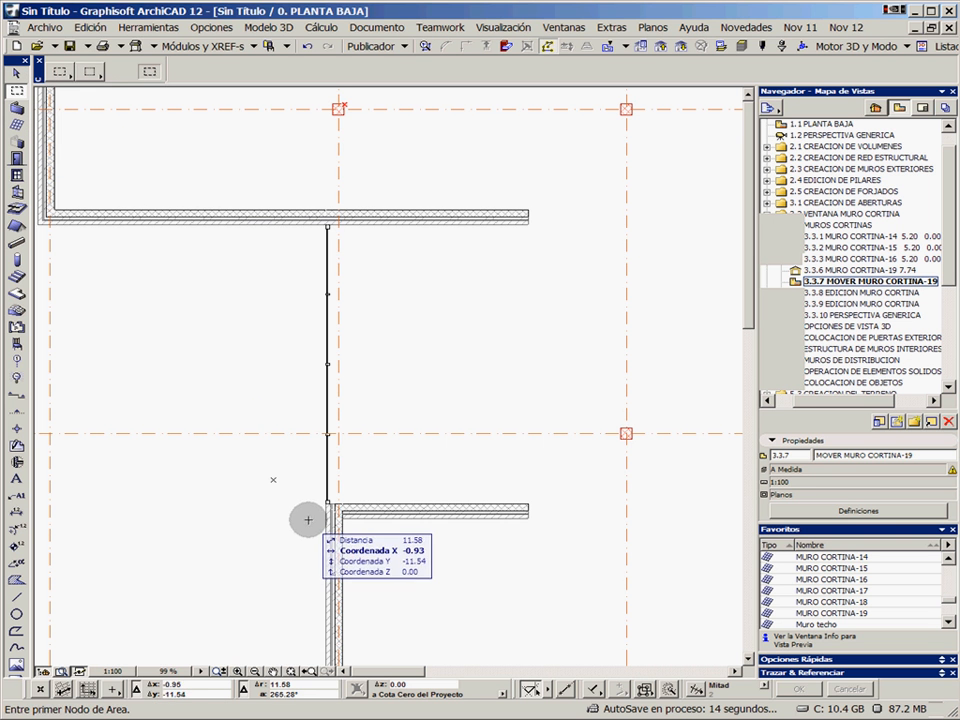
pyautogui.click(289, 520)
pyautogui.click(572, 193)
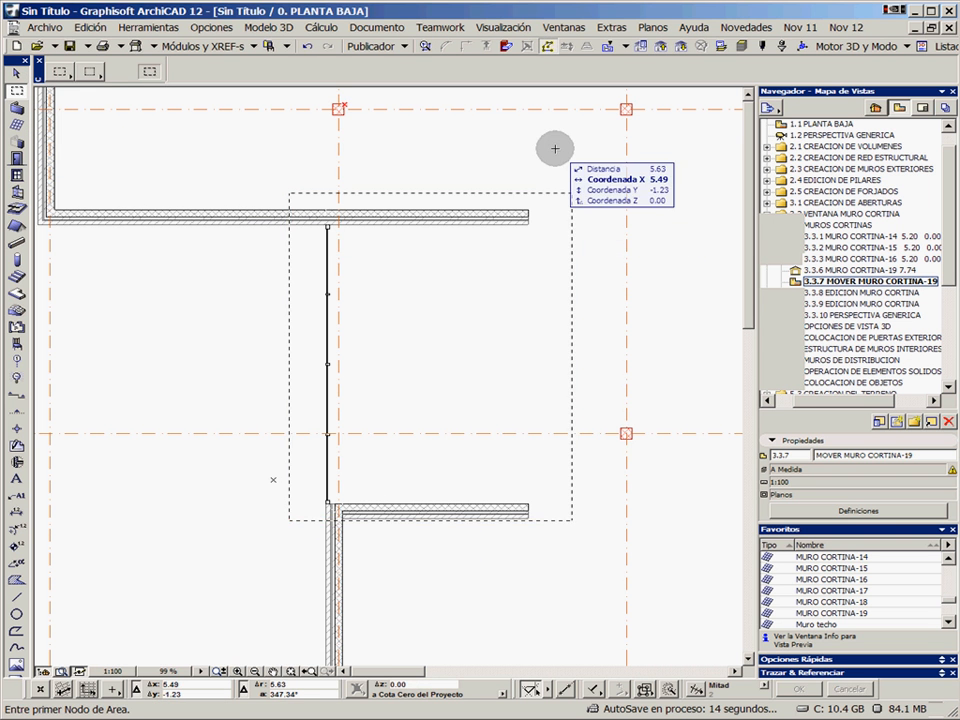
pyautogui.rightClick(556, 152)
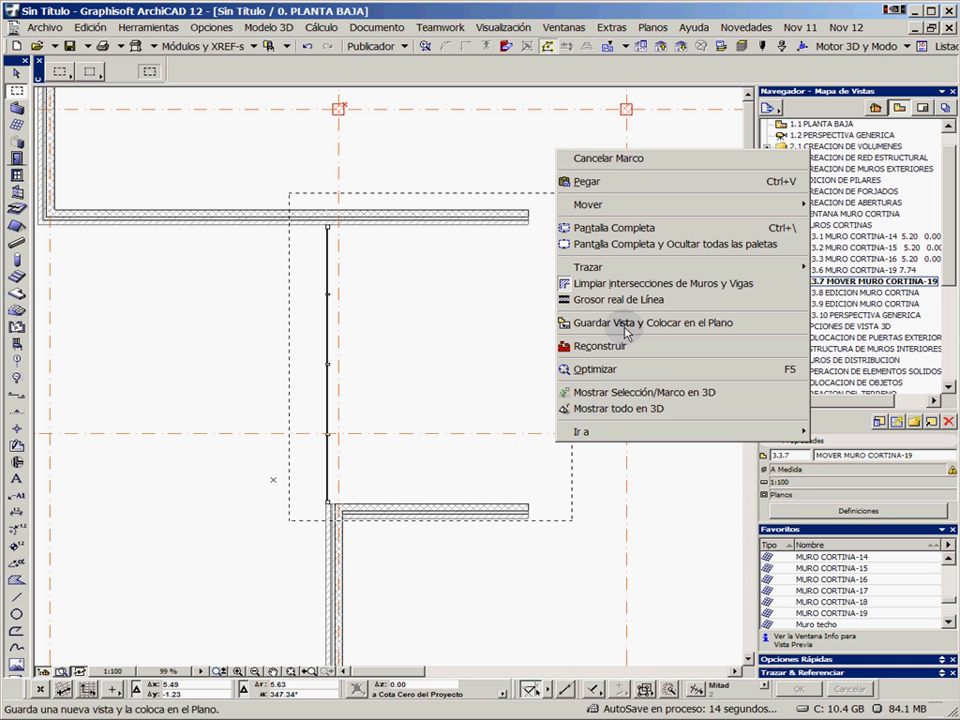
pyautogui.click(639, 393)
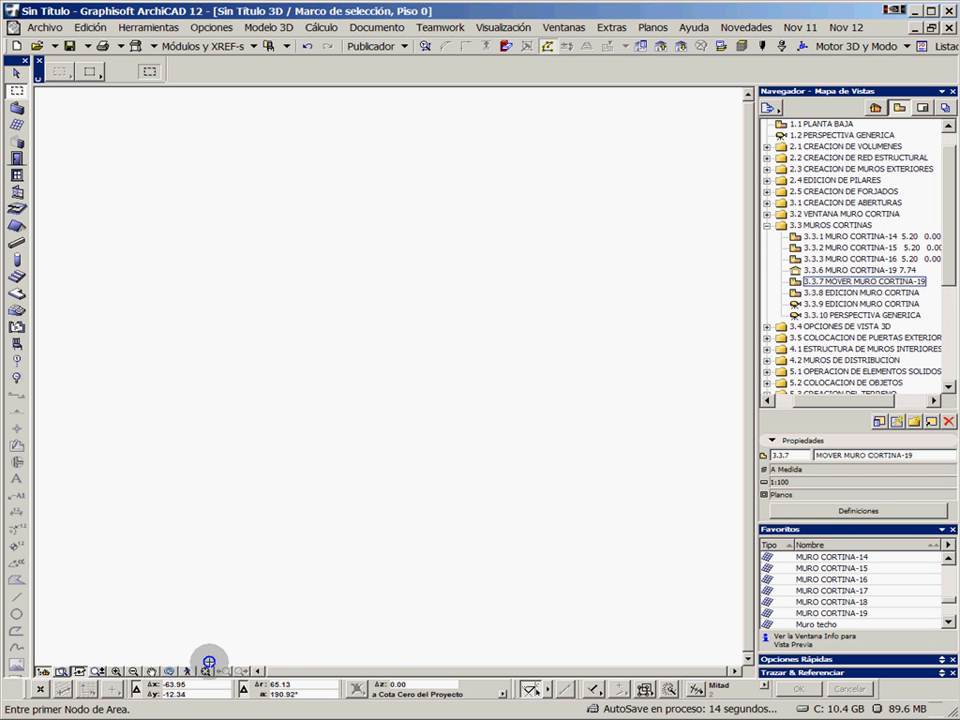
# Examine the folded curtain wall and its fit between the two brick walls from several sides in 3D
pyautogui.click(209, 661)
pyautogui.moveTo(360, 332); pyautogui.dragTo(245, 180)
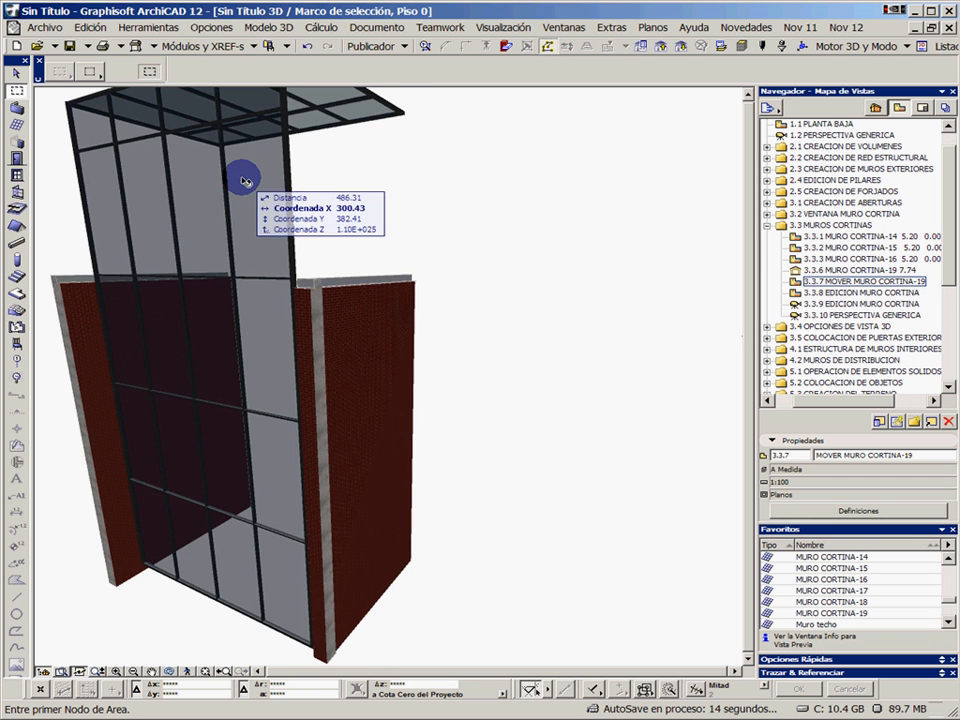
pyautogui.keyDown('shift'); pyautogui.click(245, 181); pyautogui.keyUp('shift')
pyautogui.keyDown('shift'); pyautogui.moveTo(244, 193); pyautogui.dragTo(266, 474, button='middle'); pyautogui.keyUp('shift')
pyautogui.keyDown('shift'); pyautogui.moveTo(287, 420); pyautogui.dragTo(558, 421, button='middle'); pyautogui.keyUp('shift')
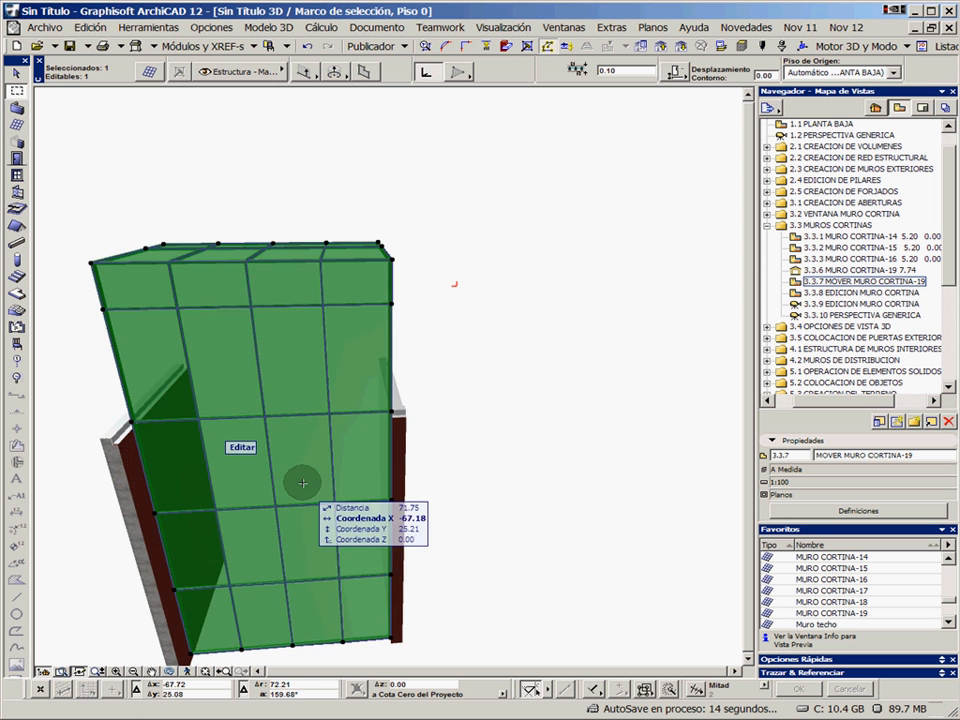
pyautogui.click(424, 477)
pyautogui.keyDown('shift'); pyautogui.moveTo(424, 477); pyautogui.dragTo(326, 497, button='middle'); pyautogui.keyUp('shift')
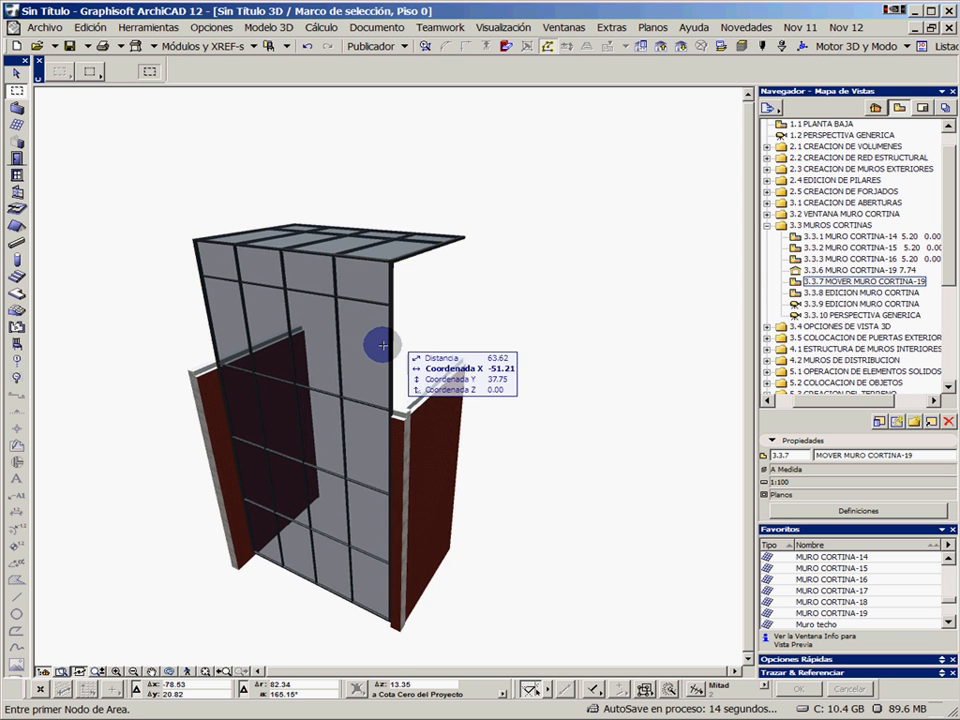
# Open the plan view 3.3.8 and then the 3D view 3.3.9 EDICION MURO CORTINA, and enter edit mode for the curtain wall in the brick opening
pyautogui.doubleClick(862, 293)
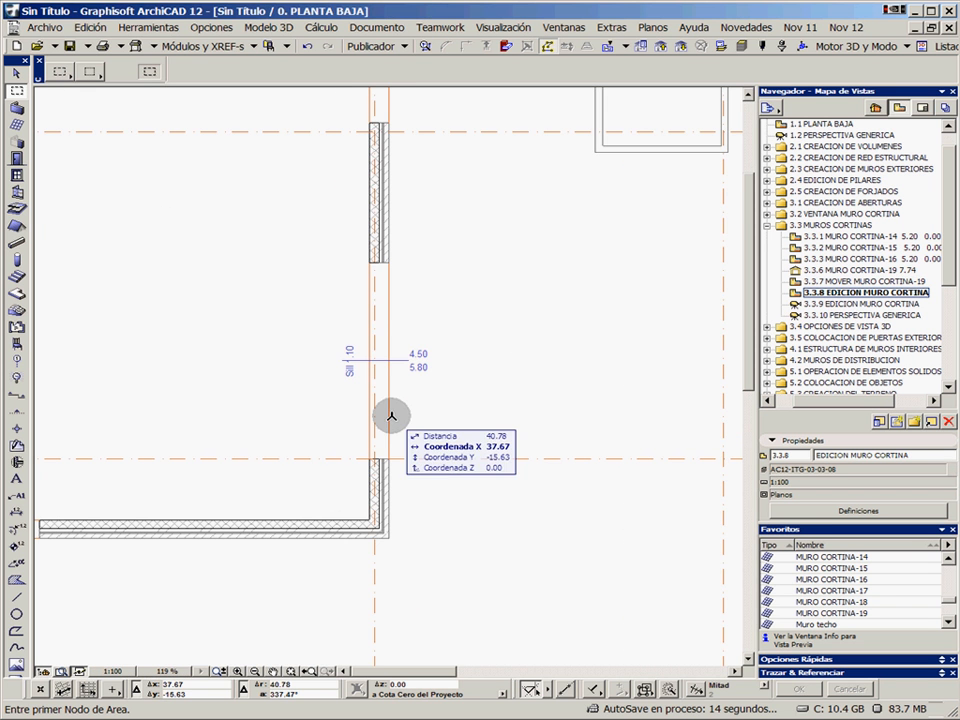
pyautogui.doubleClick(860, 303)
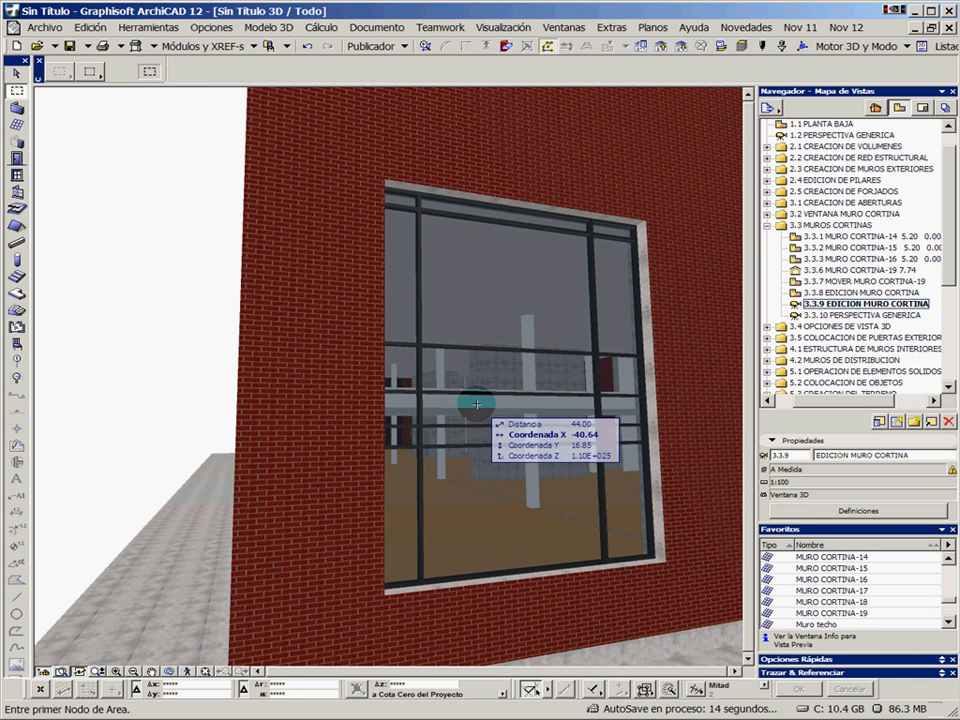
pyautogui.keyDown('shift'); pyautogui.moveTo(459, 354); pyautogui.dragTo(543, 450, button='middle'); pyautogui.keyUp('shift')
pyautogui.moveTo(543, 450); pyautogui.dragTo(461, 454)
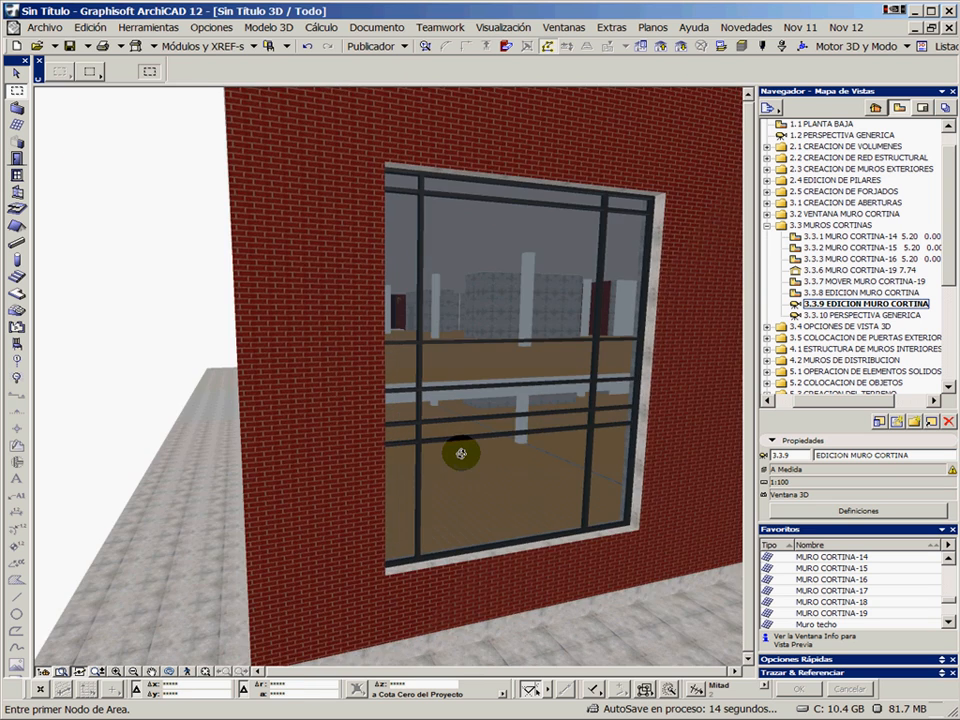
pyautogui.moveTo(516, 432); pyautogui.dragTo(488, 418)
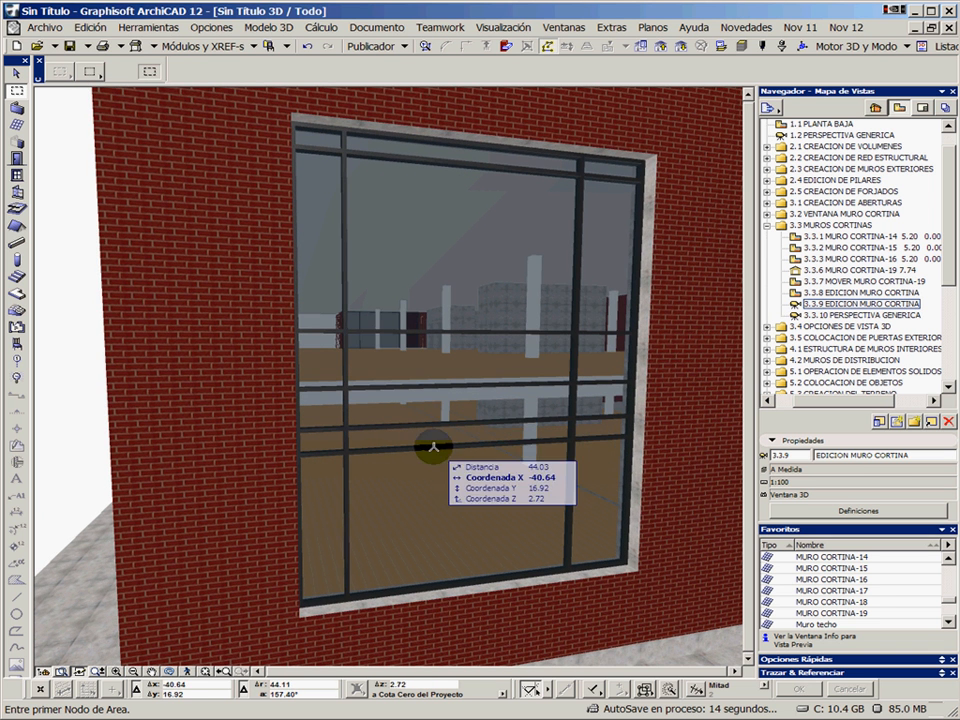
pyautogui.click(462, 485)
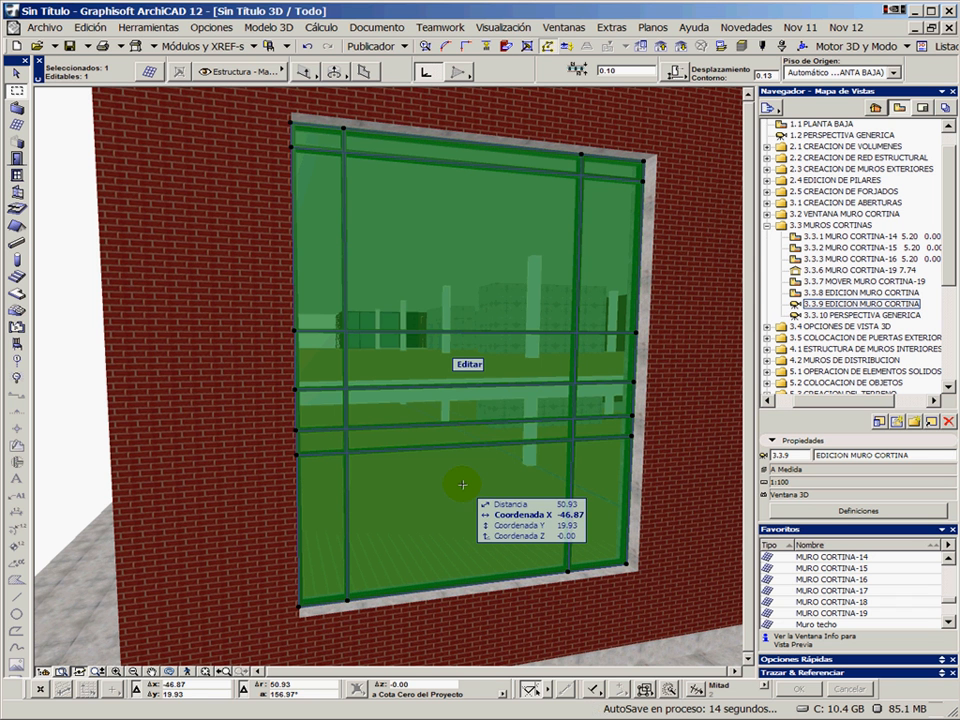
pyautogui.click(469, 365)
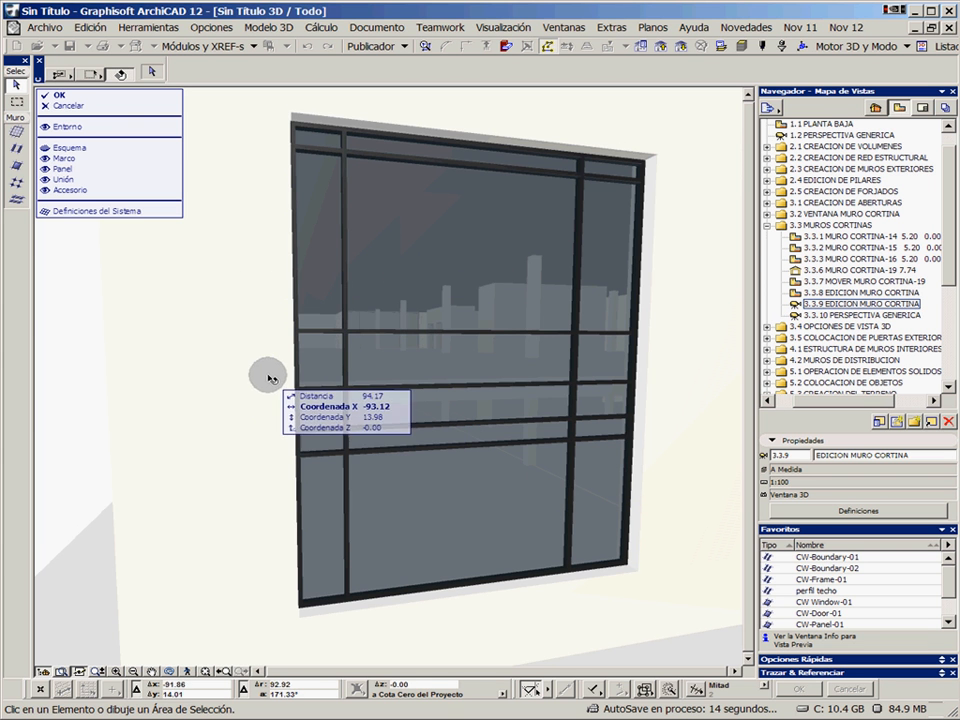
pyautogui.moveTo(268, 378)
pyautogui.mouseDown()
pyautogui.moveTo(246, 364)
pyautogui.moveTo(317, 369)
pyautogui.moveTo(246, 377)
pyautogui.moveTo(264, 373)
pyautogui.mouseUp()
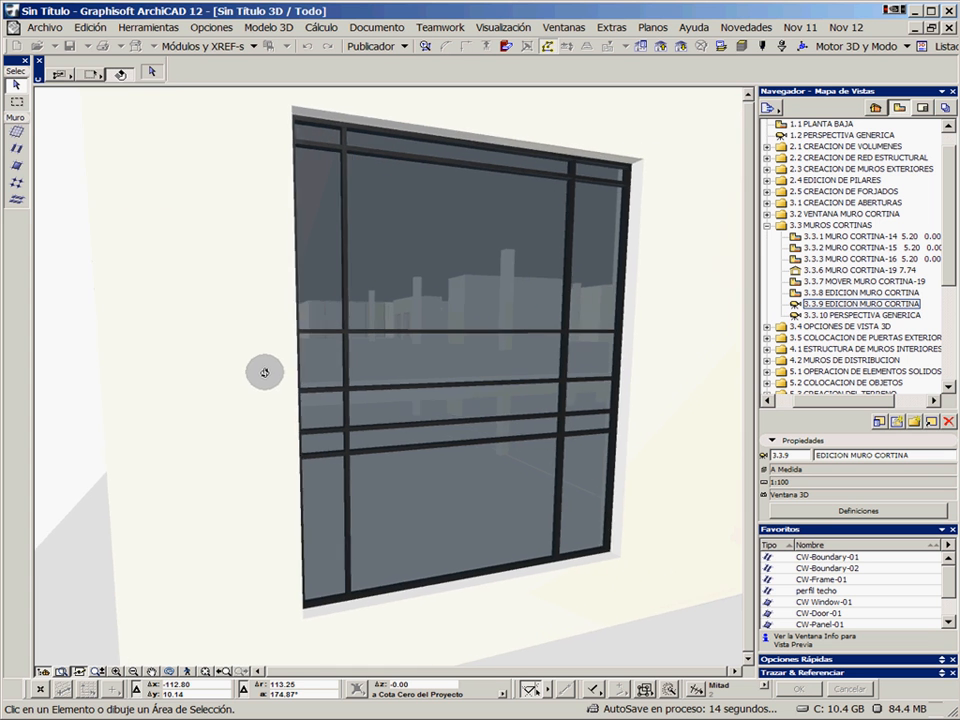
pyautogui.keyDown('shift'); pyautogui.moveTo(264, 373); pyautogui.dragTo(270, 371, button='middle'); pyautogui.keyUp('shift')
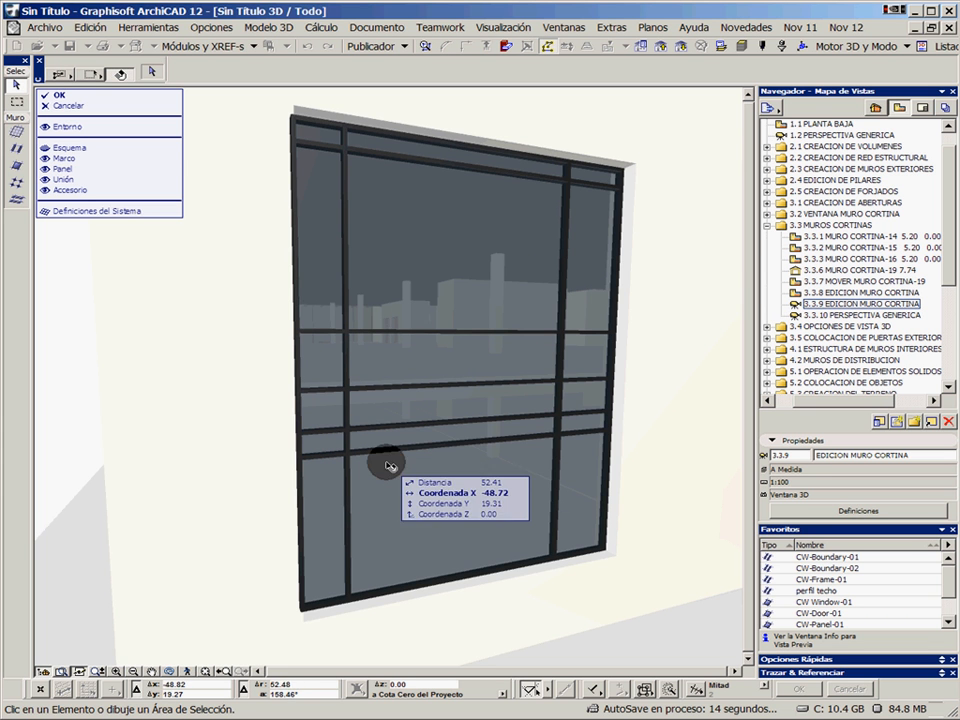
pyautogui.click(327, 458)
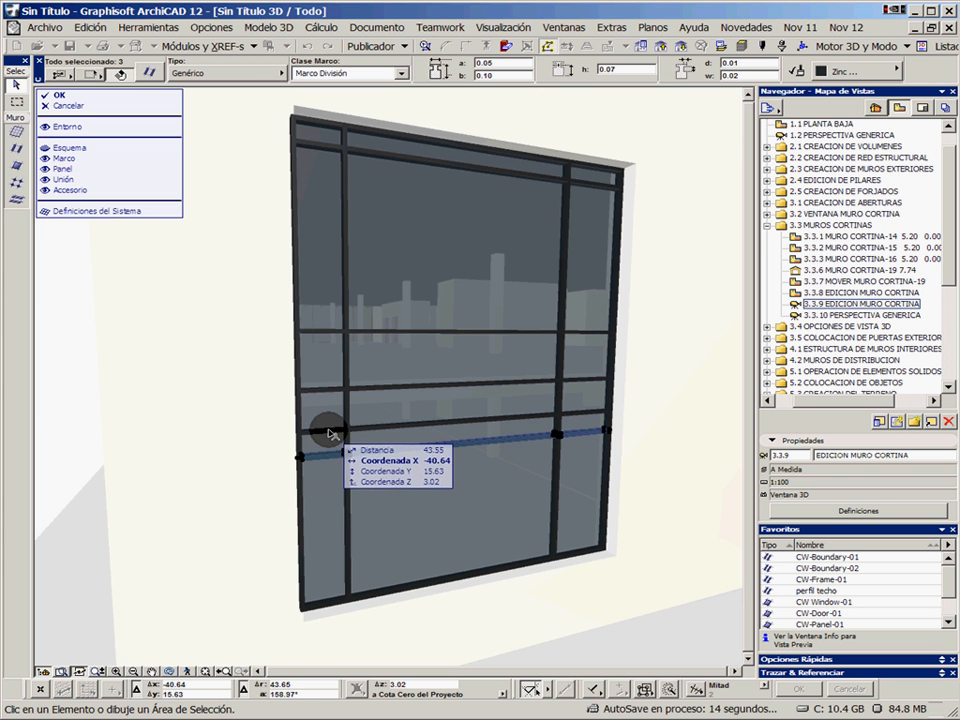
pyautogui.click(378, 477)
pyautogui.press('Escape')
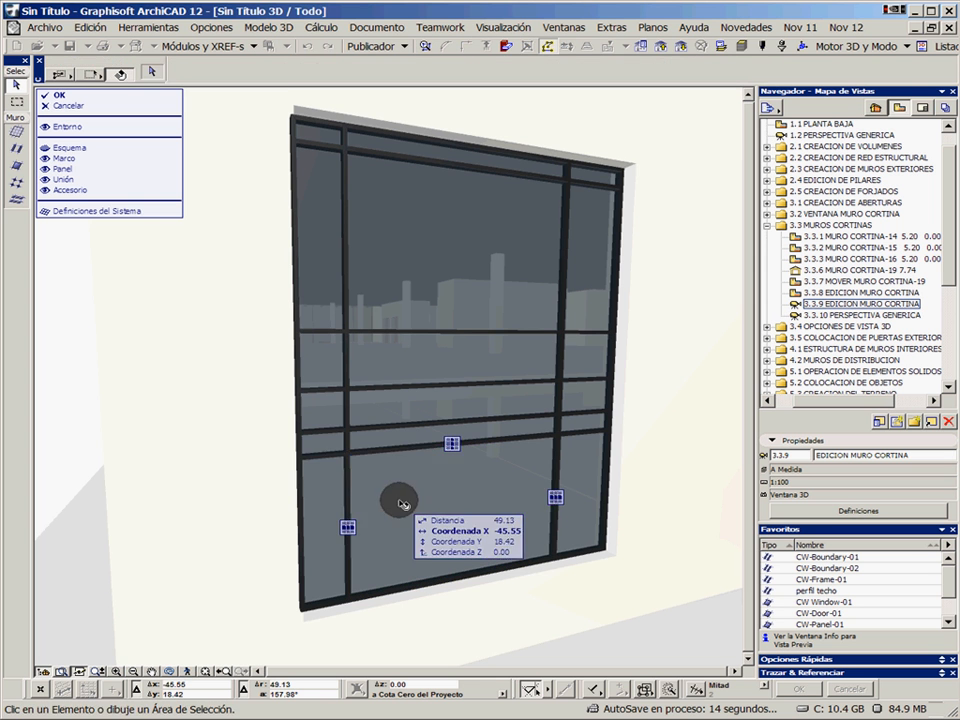
# Delete the five horizontal division frames in the left column, the right mullion's top segment and its three segments between the four lower horizontals
pyautogui.click(330, 456)
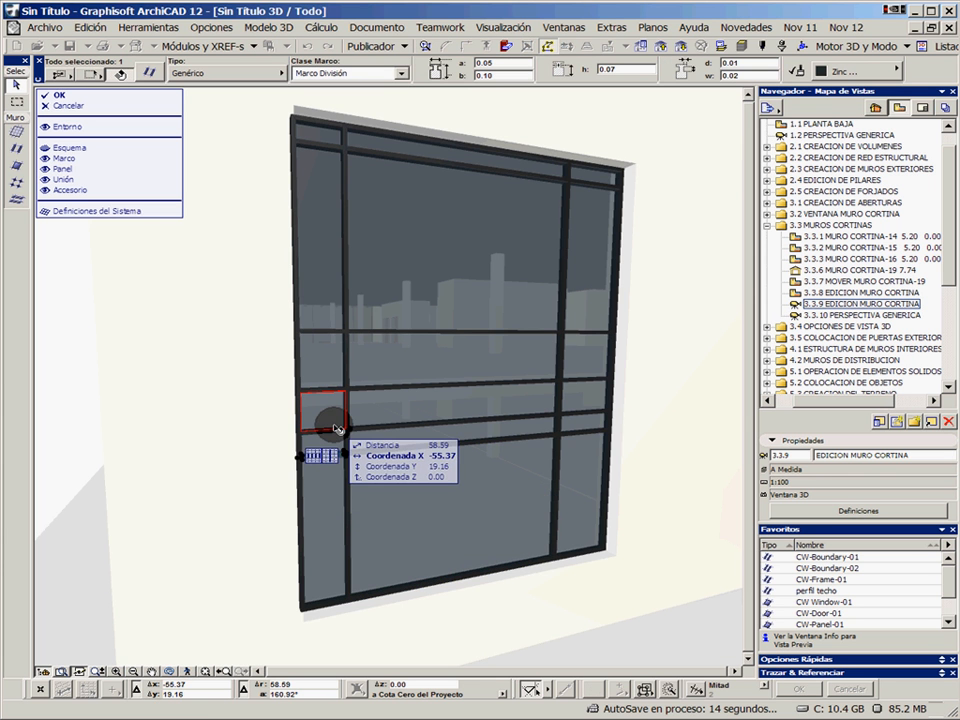
pyautogui.keyDown('shift'); pyautogui.click(336, 432); pyautogui.keyUp('shift')
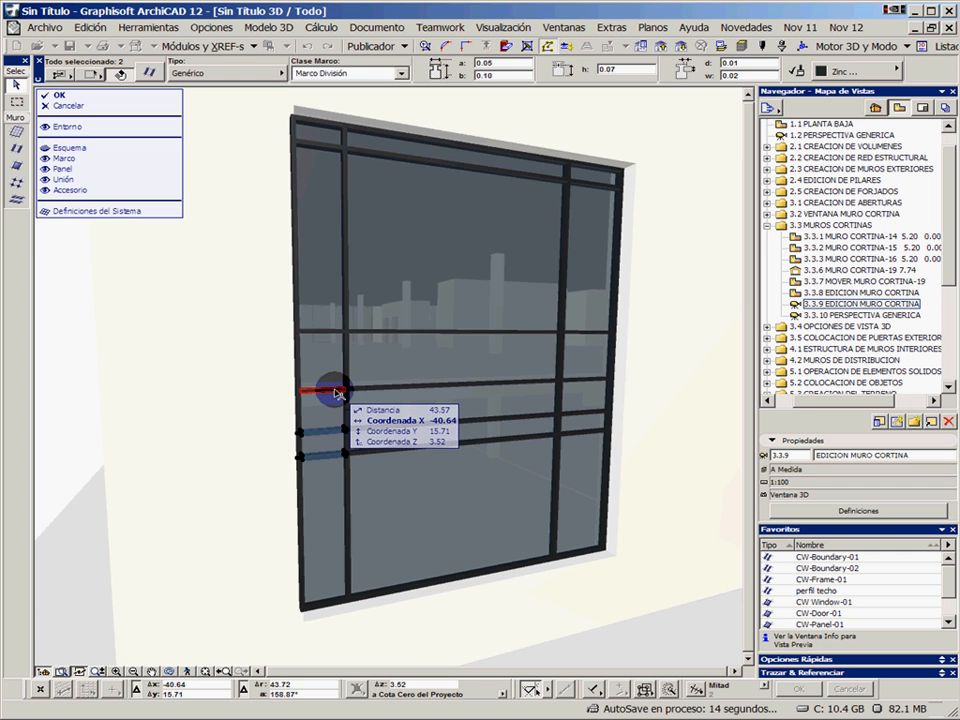
pyautogui.keyDown('shift'); pyautogui.click(336, 391); pyautogui.keyUp('shift')
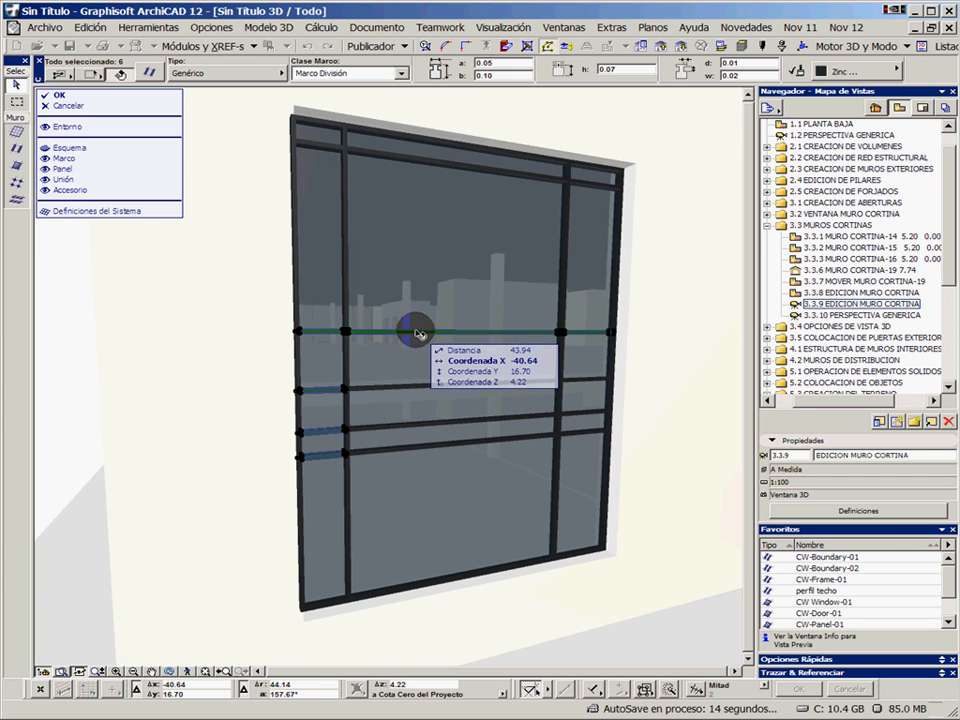
pyautogui.keyDown('shift'); pyautogui.click(608, 335); pyautogui.keyUp('shift')
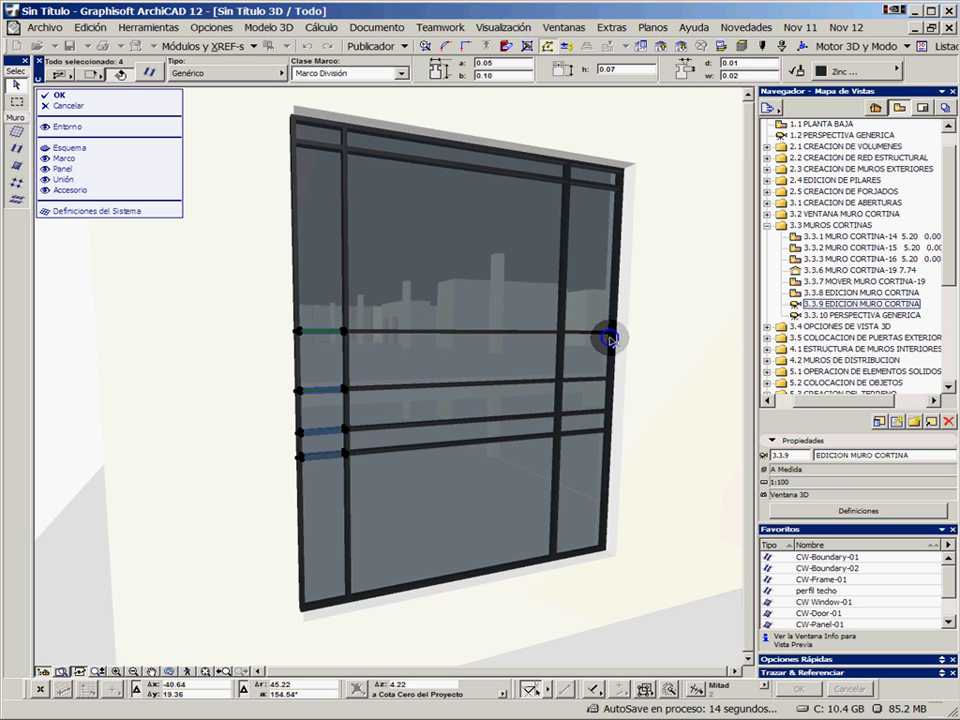
pyautogui.keyDown('shift'); pyautogui.click(322, 150); pyautogui.keyUp('shift')
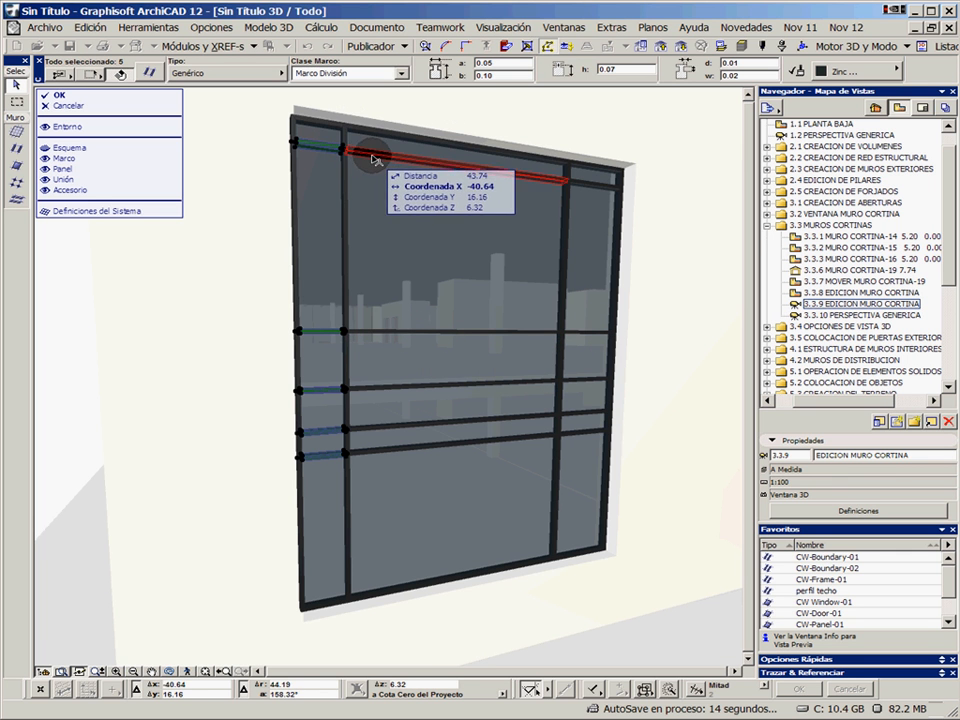
pyautogui.keyDown('shift'); pyautogui.click(568, 173); pyautogui.keyUp('shift')
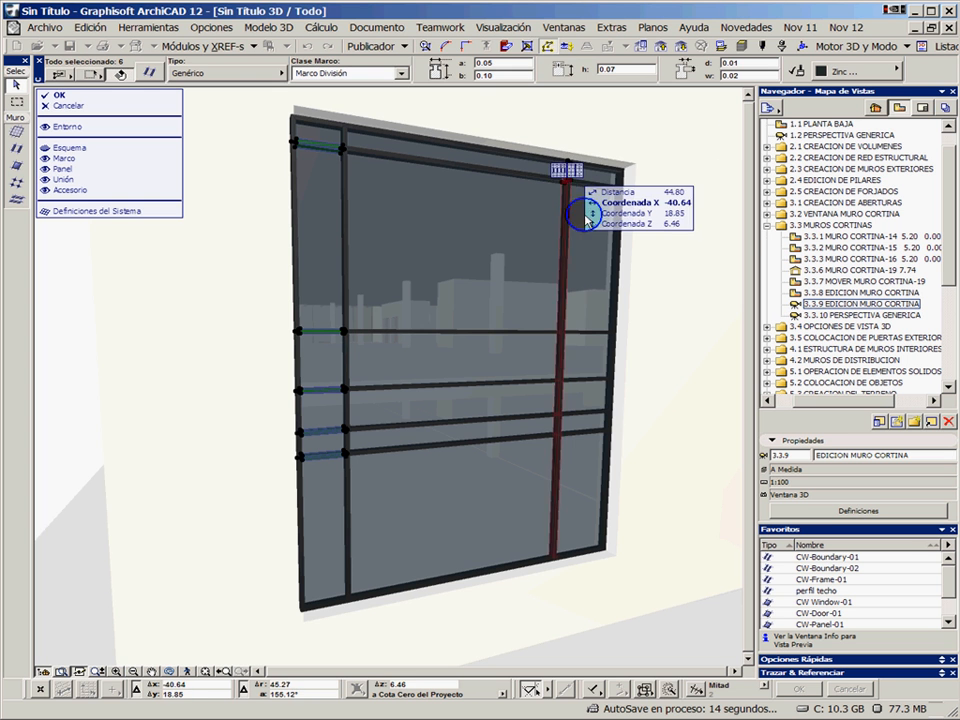
pyautogui.keyDown('shift'); pyautogui.click(561, 424); pyautogui.keyUp('shift')
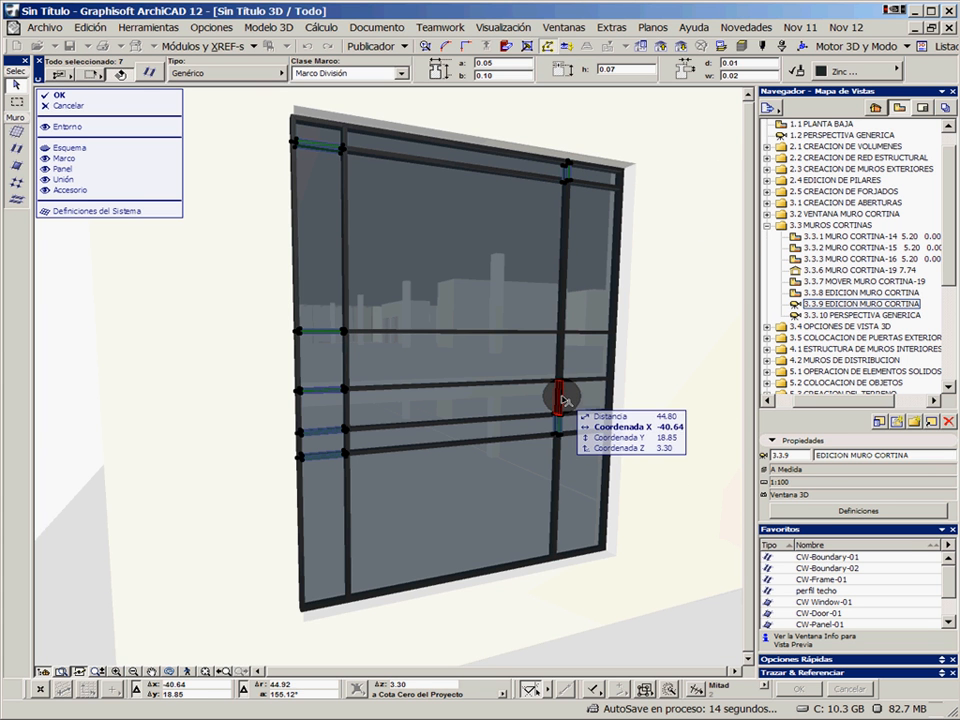
pyautogui.keyDown('shift'); pyautogui.click(563, 399); pyautogui.keyUp('shift')
pyautogui.keyDown('shift'); pyautogui.click(564, 397); pyautogui.keyUp('shift')
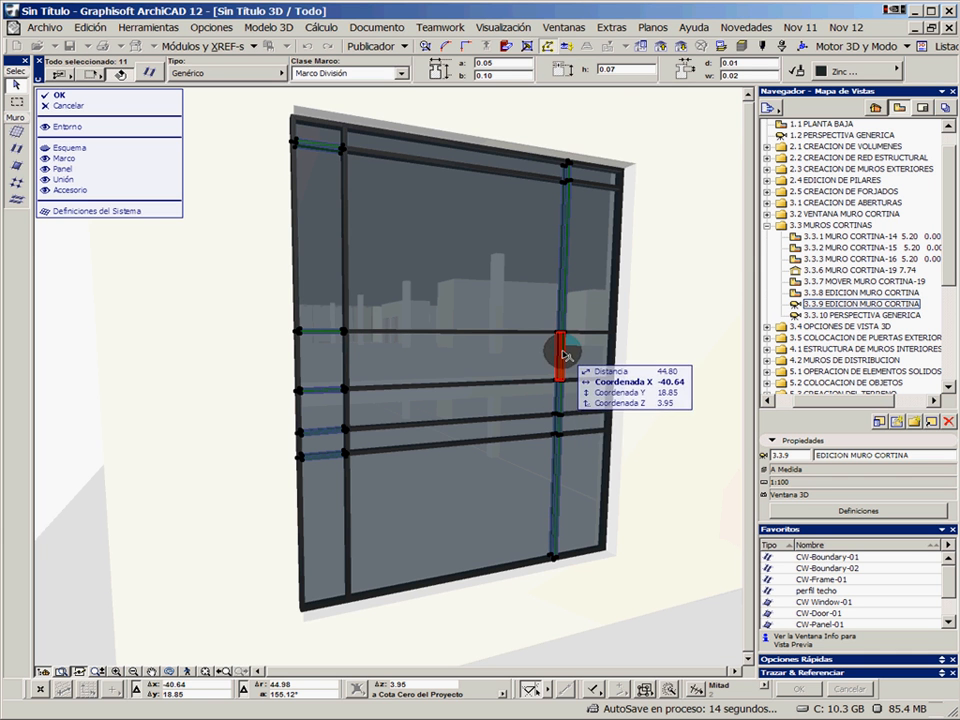
pyautogui.keyDown('shift'); pyautogui.click(564, 355); pyautogui.keyUp('shift')
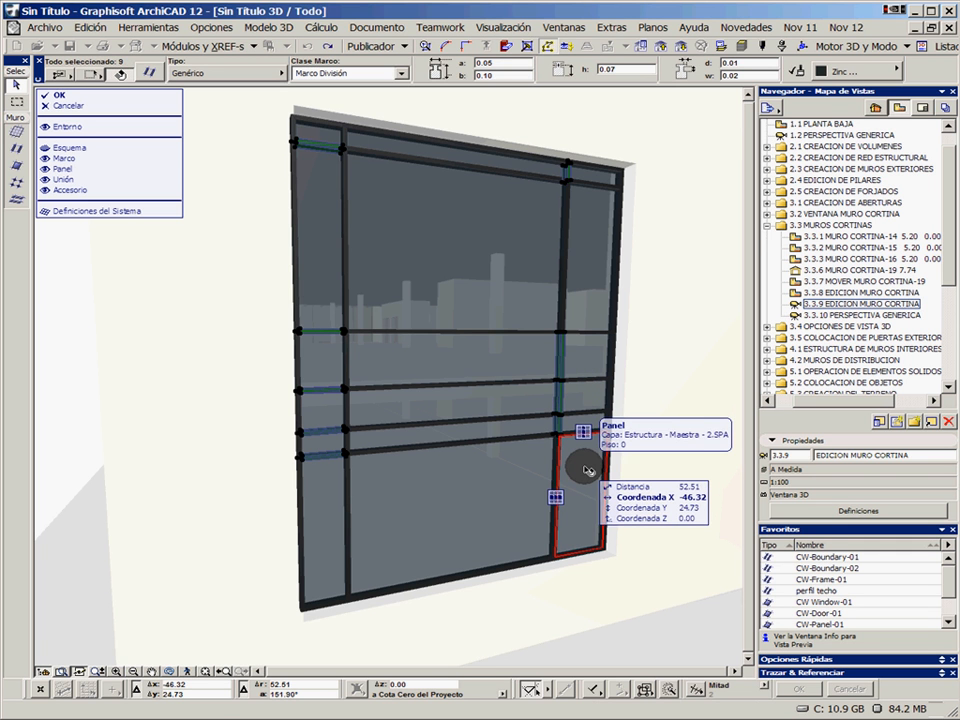
pyautogui.press('Delete')
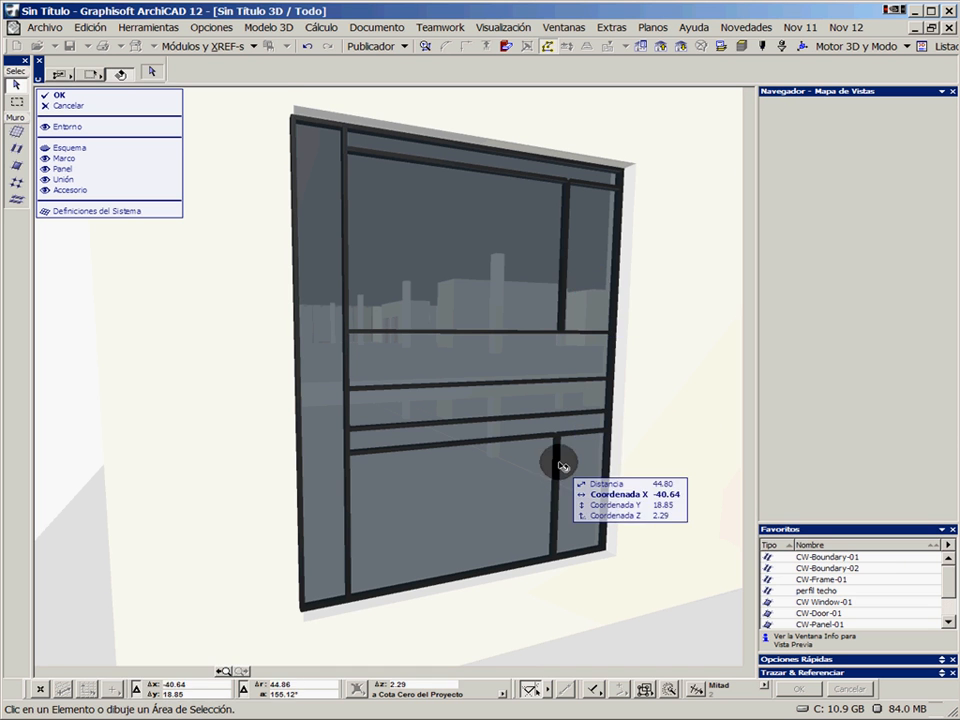
# Check the intersection priority of the two remaining segments of the right mullion
pyautogui.click(560, 456)
pyautogui.keyDown('shift'); pyautogui.click(562, 290); pyautogui.keyUp('shift')
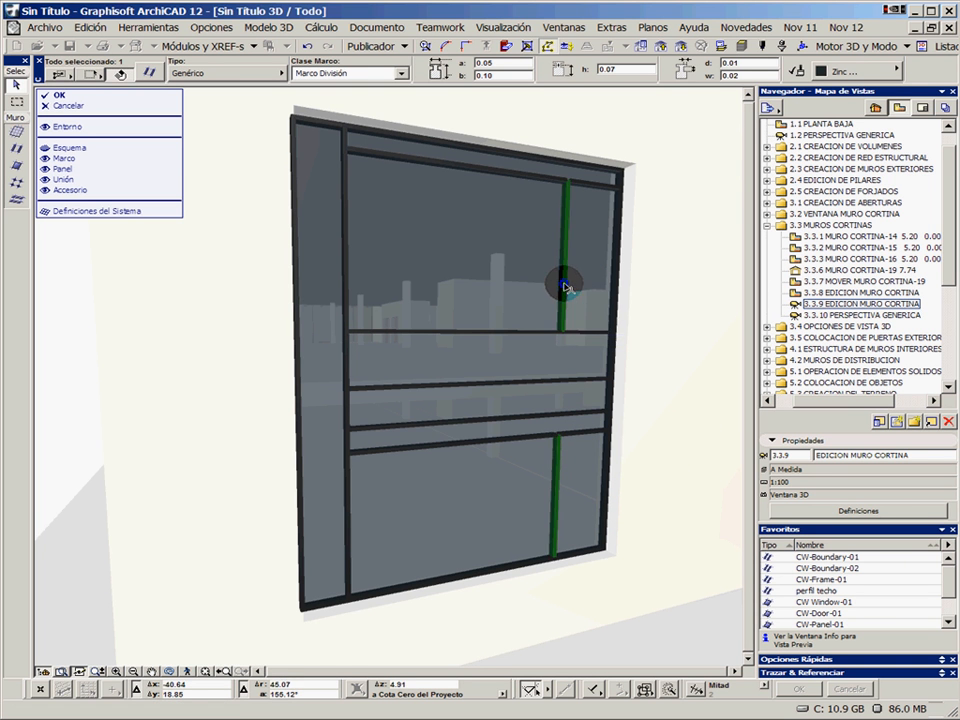
pyautogui.scroll(-2, 800, 76)
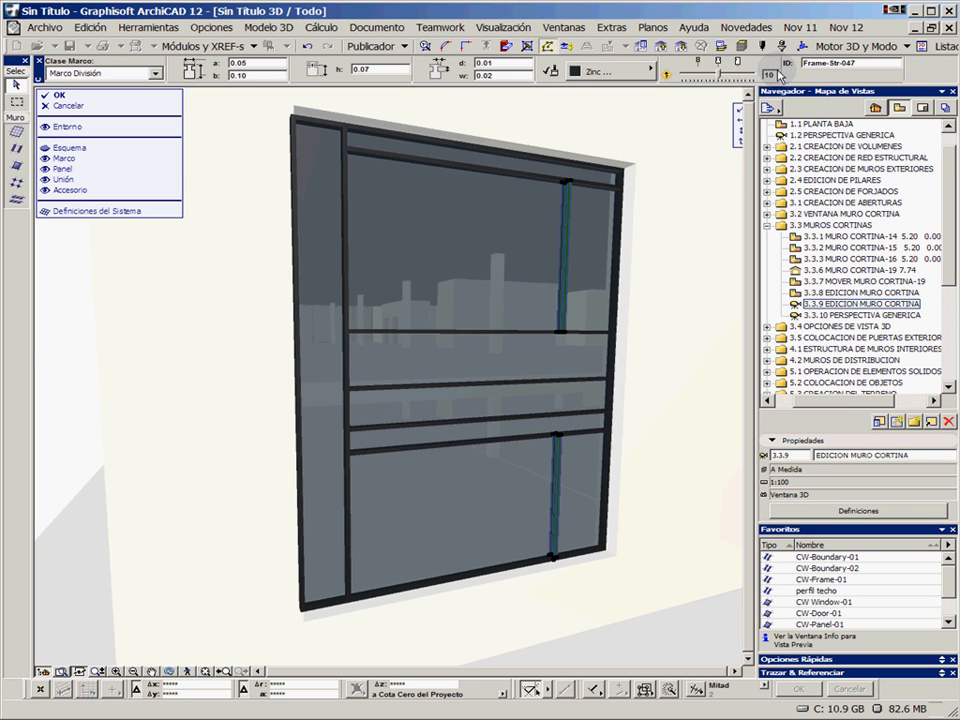
pyautogui.press('Escape')
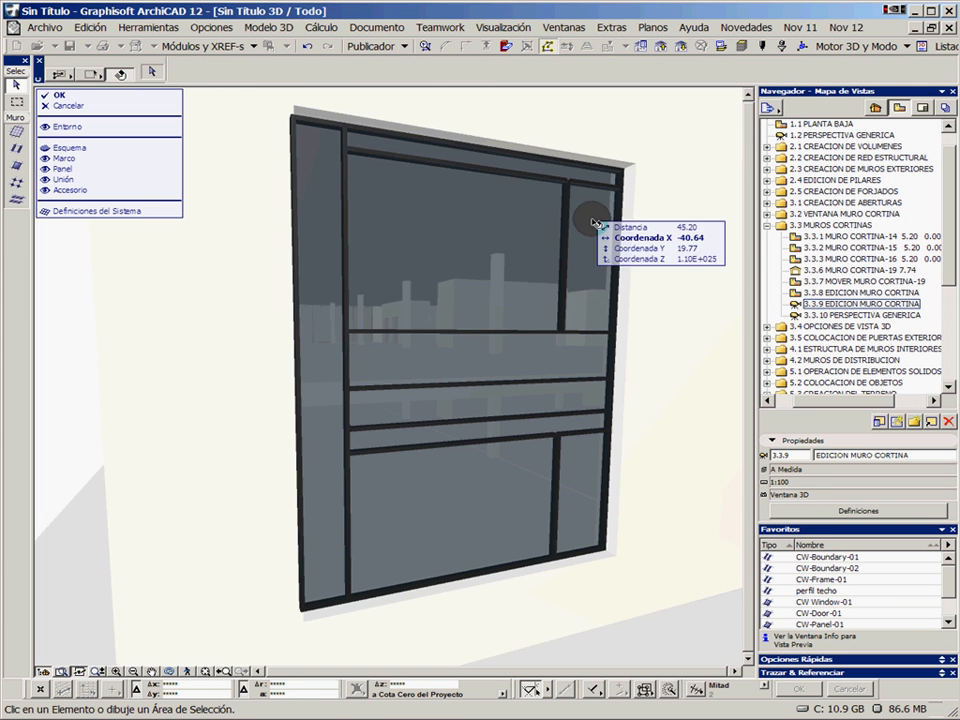
# Set the intersection priority of the uppermost and lowest horizontal division frames, on both sides of the right mullion, to 17
pyautogui.click(555, 179)
pyautogui.keyDown('shift'); pyautogui.click(595, 184); pyautogui.keyUp('shift')
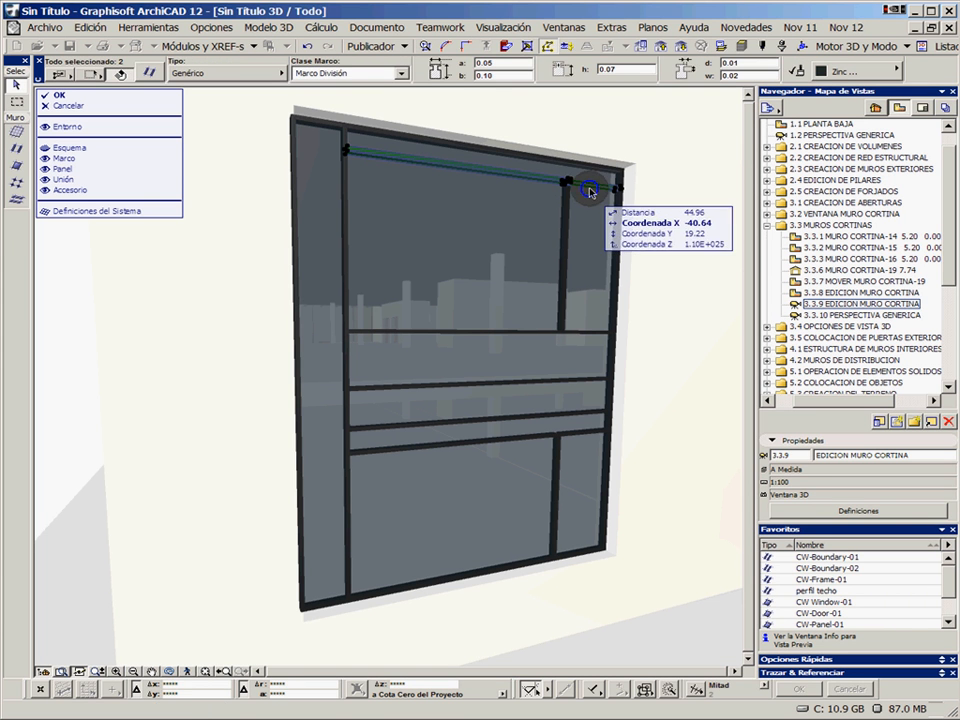
pyautogui.keyDown('shift'); pyautogui.click(565, 438); pyautogui.keyUp('shift')
pyautogui.keyDown('shift'); pyautogui.click(576, 437); pyautogui.keyUp('shift')
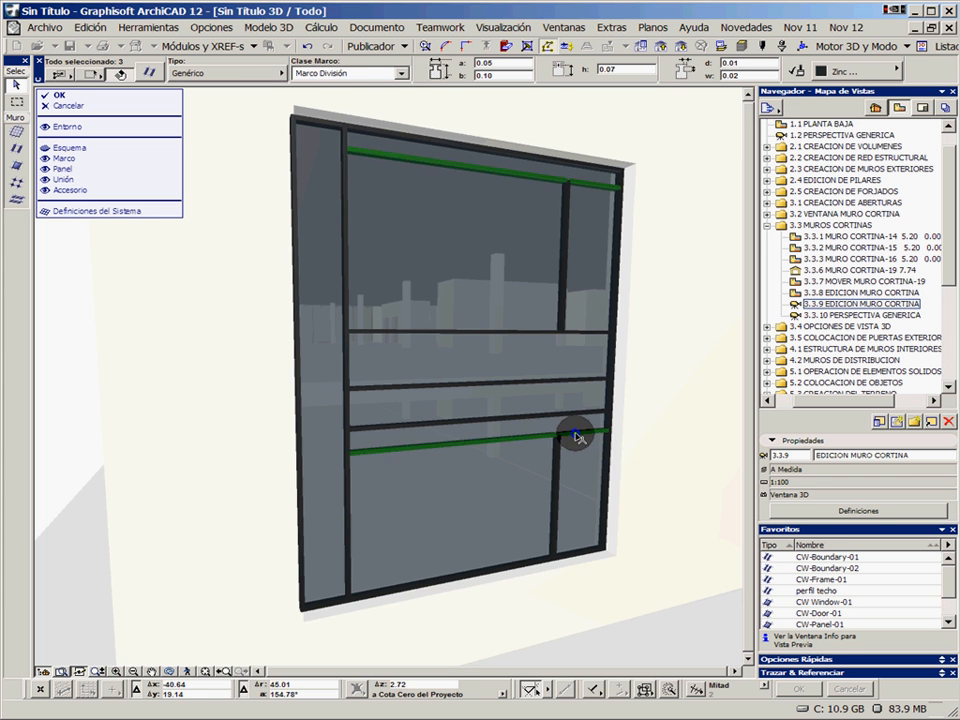
pyautogui.scroll(-2, 700, 80)
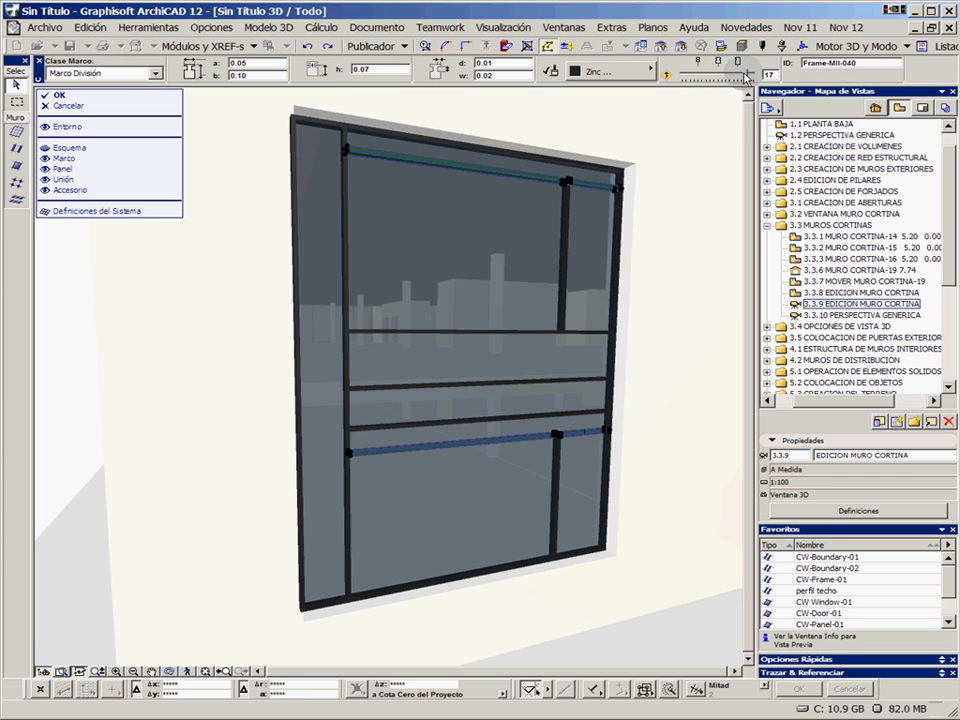
pyautogui.click(656, 343)
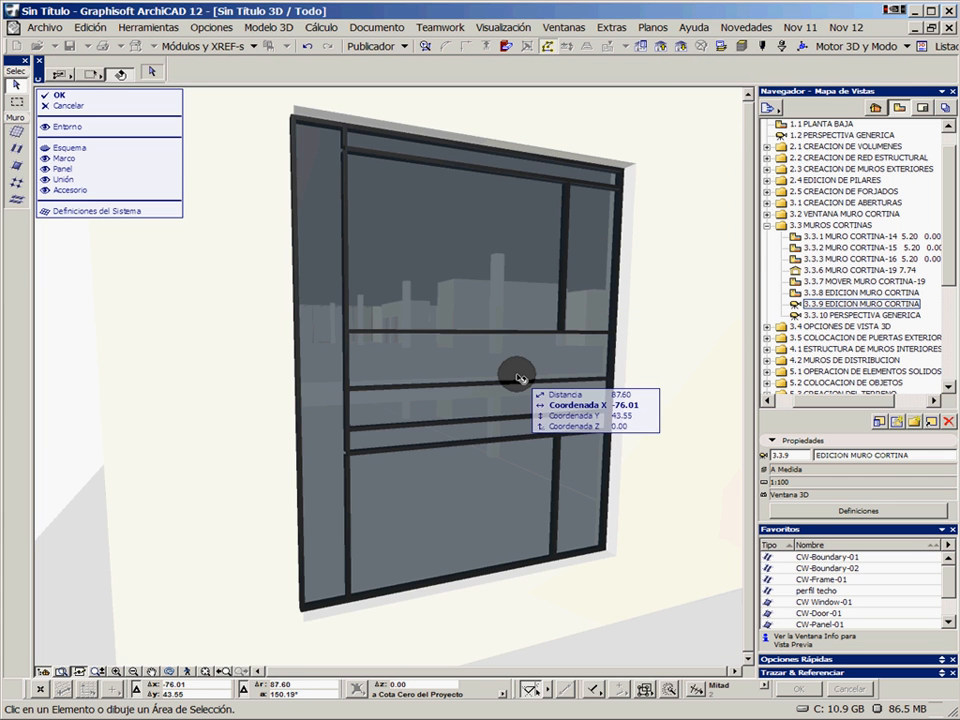
# Set the intersection priority of the left mullion's two upper segments to 19
pyautogui.click(347, 152)
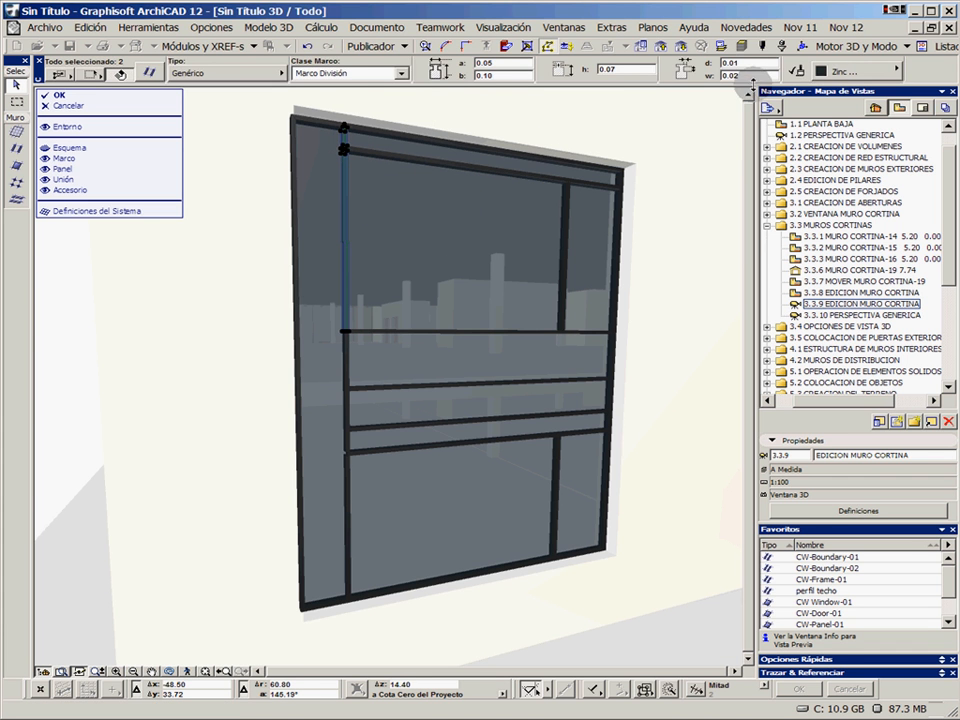
pyautogui.scroll(-2, 832, 76)
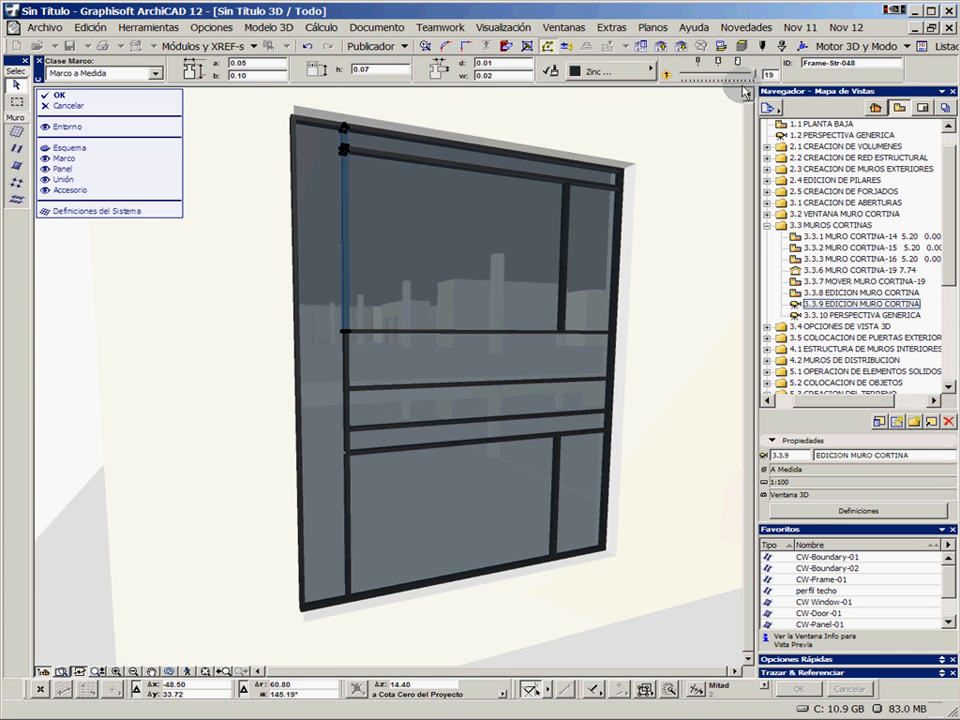
pyautogui.click(651, 221)
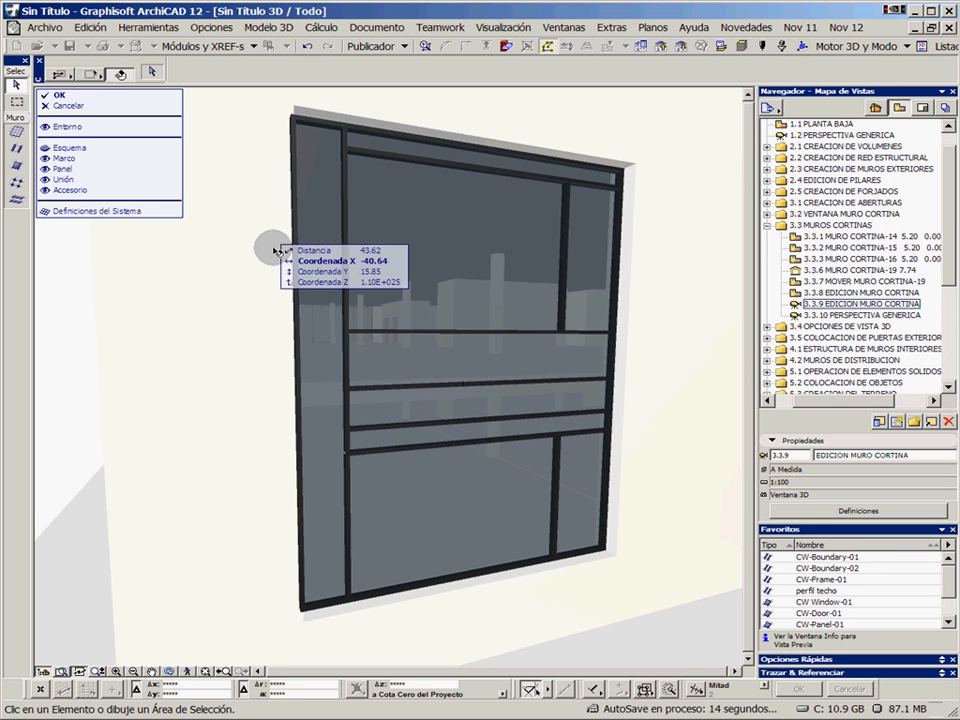
pyautogui.click(348, 240)
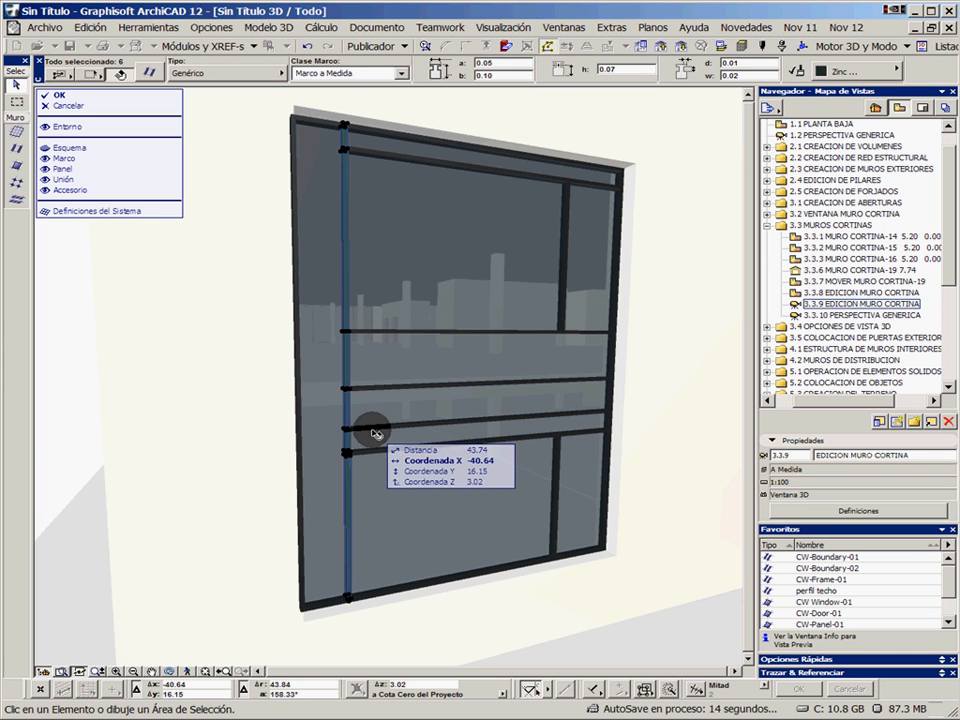
pyautogui.click(251, 326)
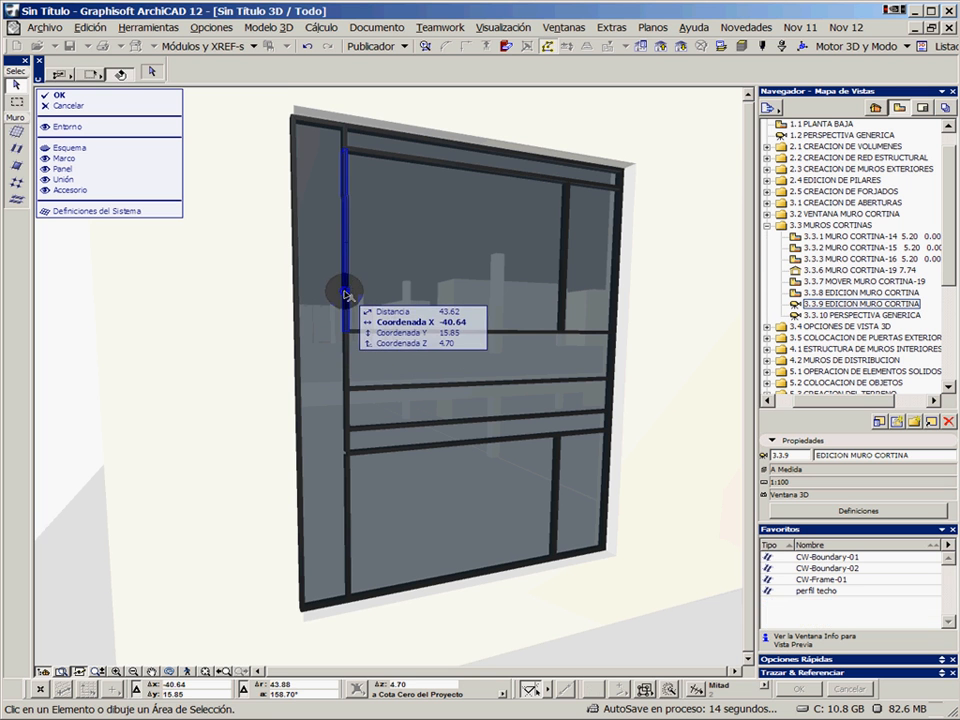
pyautogui.keyDown('alt'); pyautogui.click(345, 294); pyautogui.keyUp('alt')
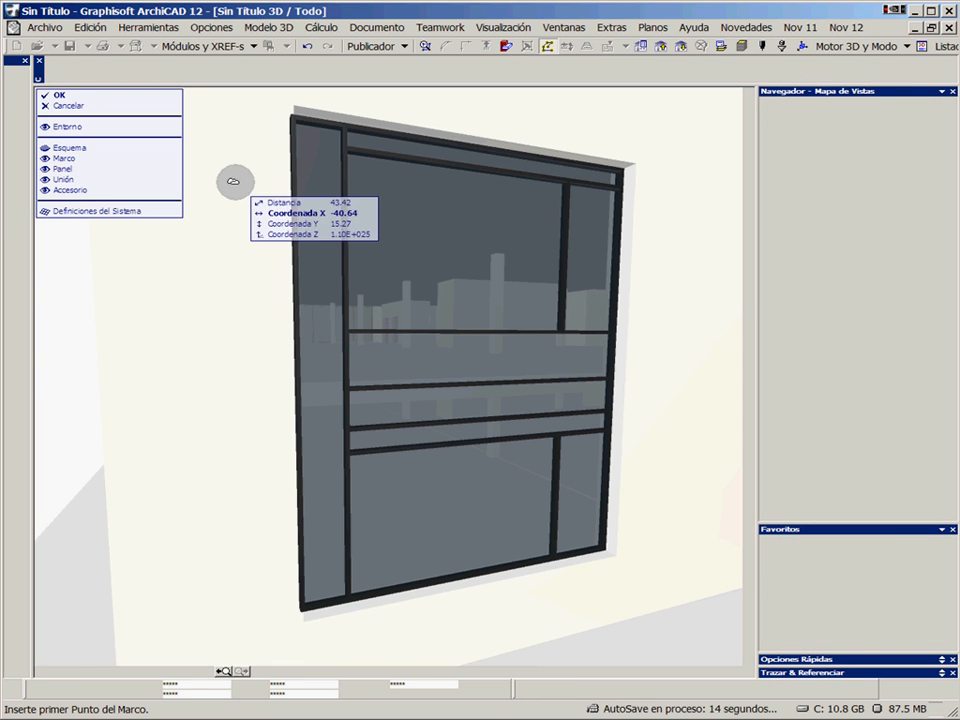
# Enclose the curtain wall's left column in a marquee, select all its frames and apply the favourite CW-Boundary-01 to them
pyautogui.click(16, 102)
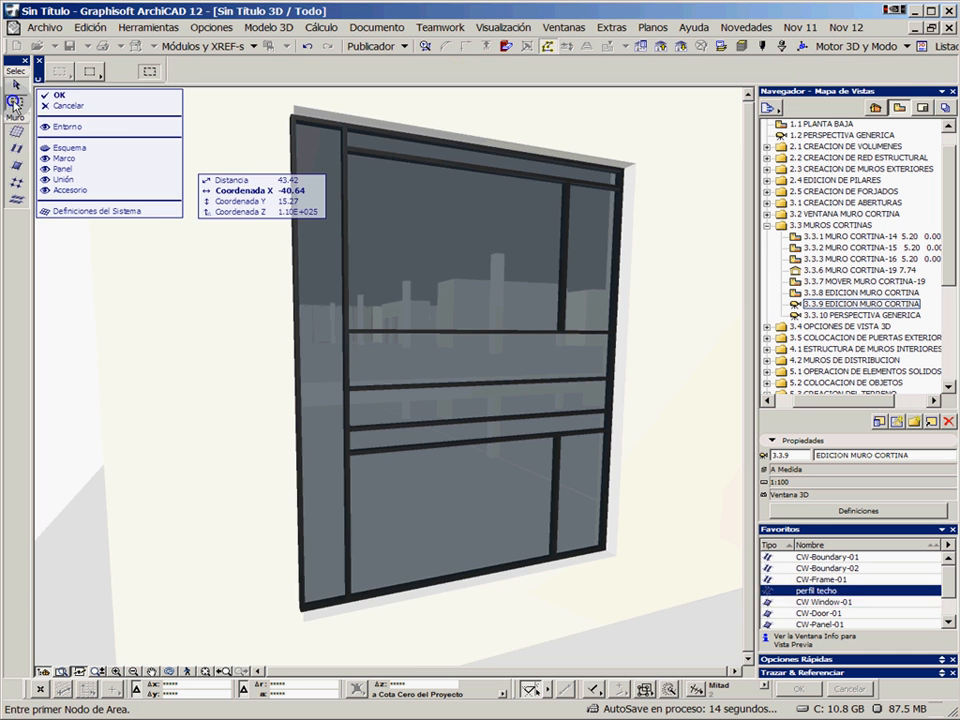
pyautogui.click(266, 638)
pyautogui.click(388, 96)
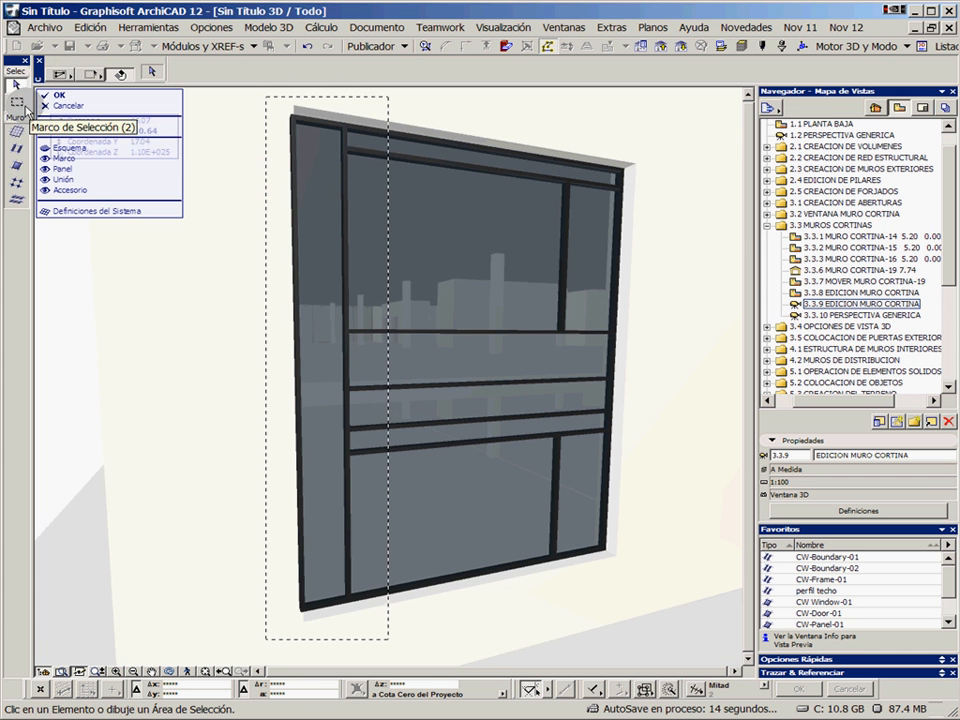
pyautogui.click(16, 102)
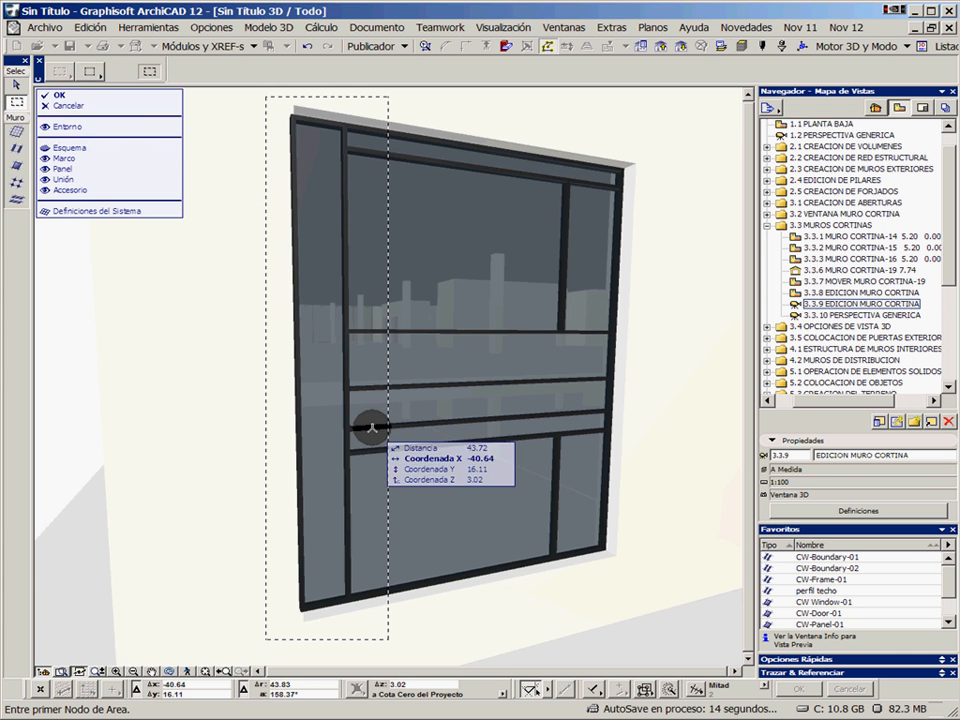
pyautogui.click(17, 150)
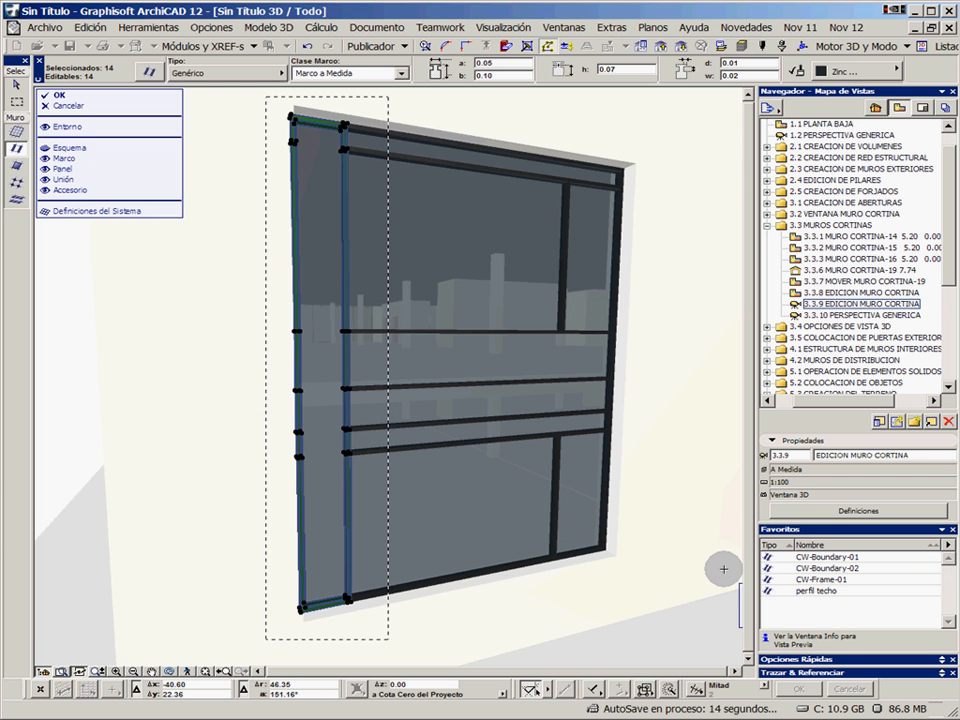
pyautogui.click(818, 590)
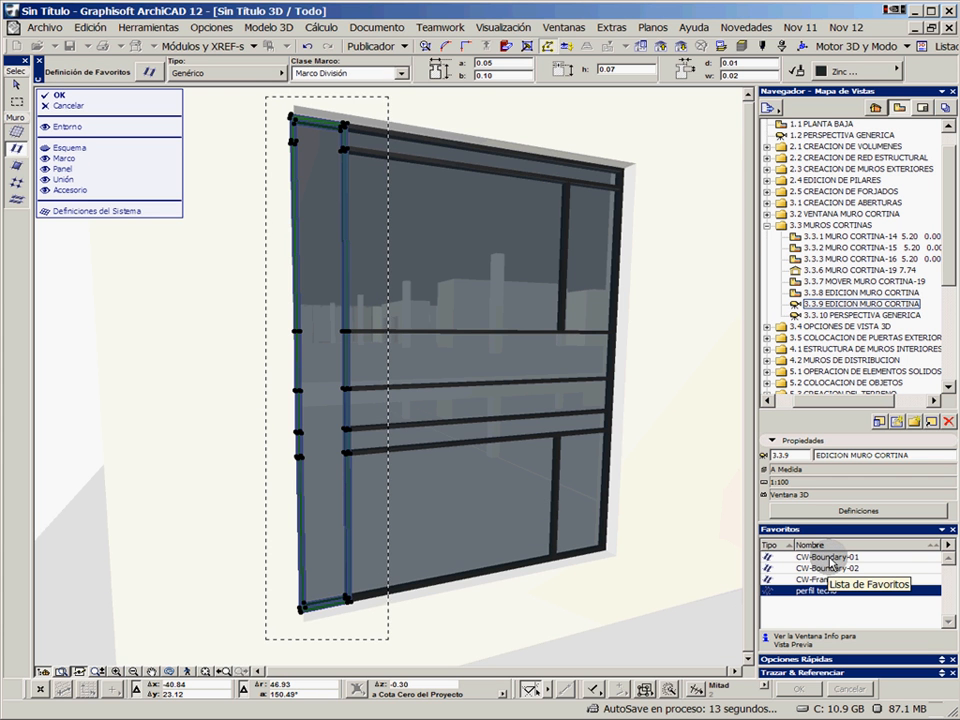
pyautogui.doubleClick(829, 558)
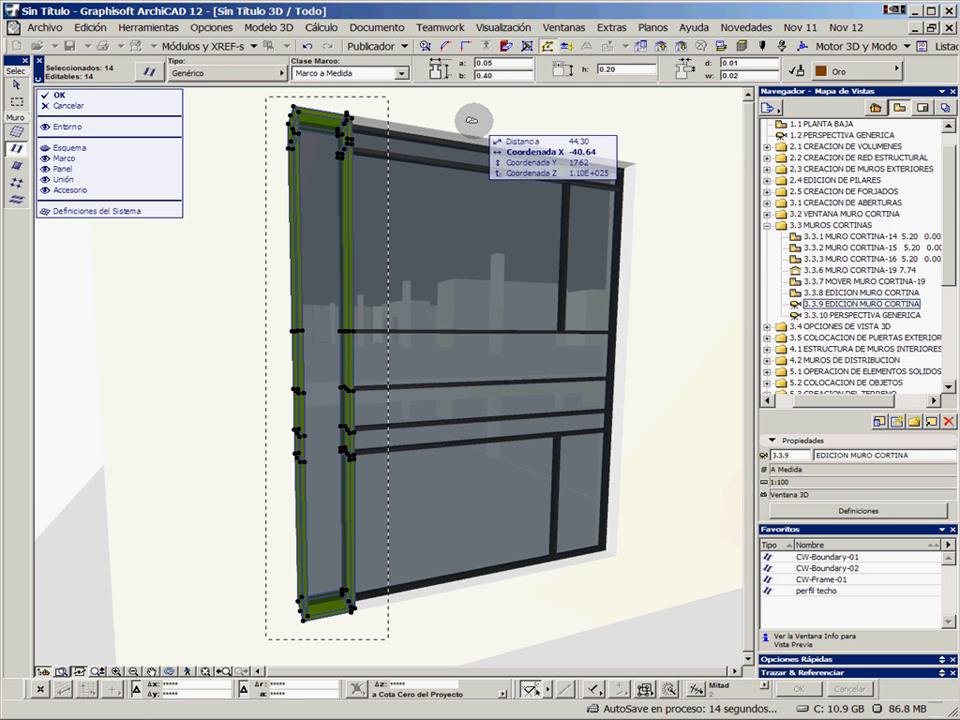
pyautogui.press('Escape')
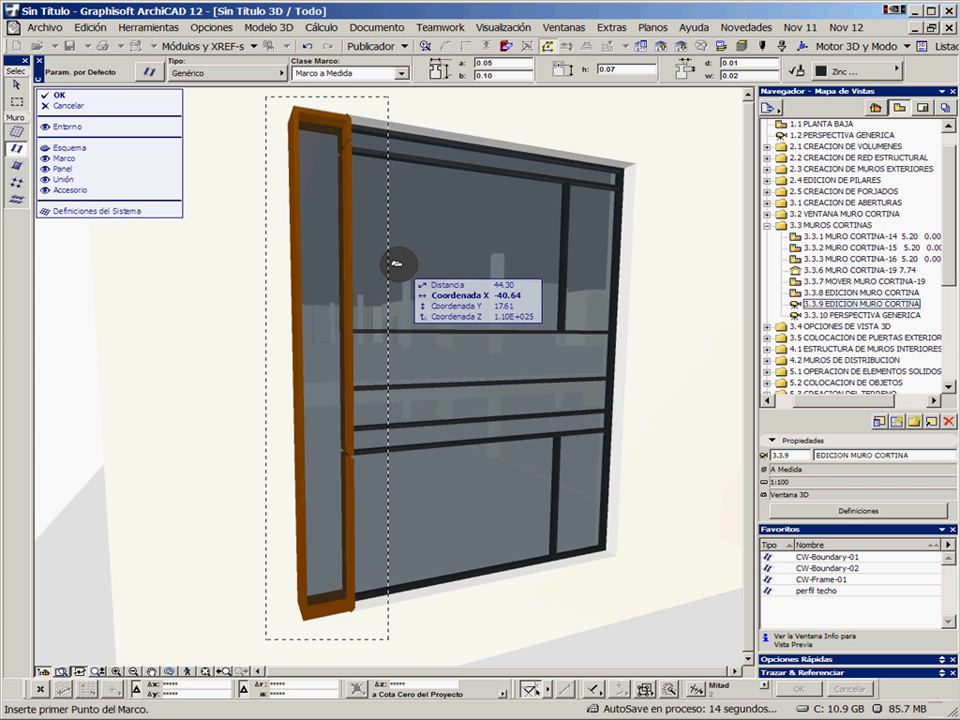
# Apply the favourite CW-Boundary-02 to the top boundary frames beside the gold column and the right boundary's top and short lower segments
pyautogui.rightClick(497, 152)
pyautogui.click(479, 148)
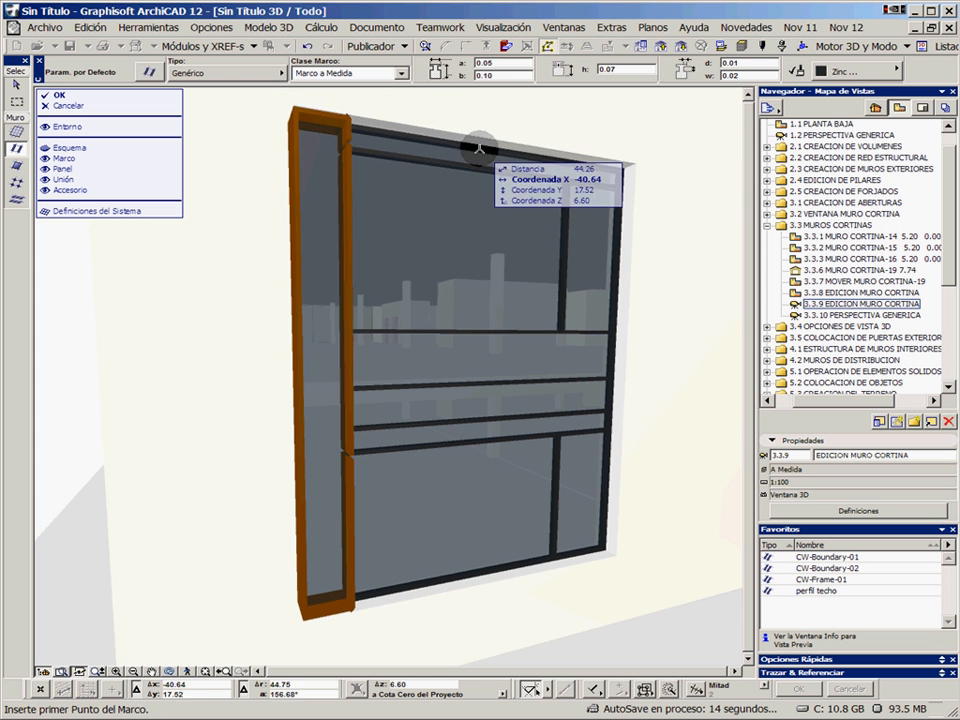
pyautogui.click(479, 151)
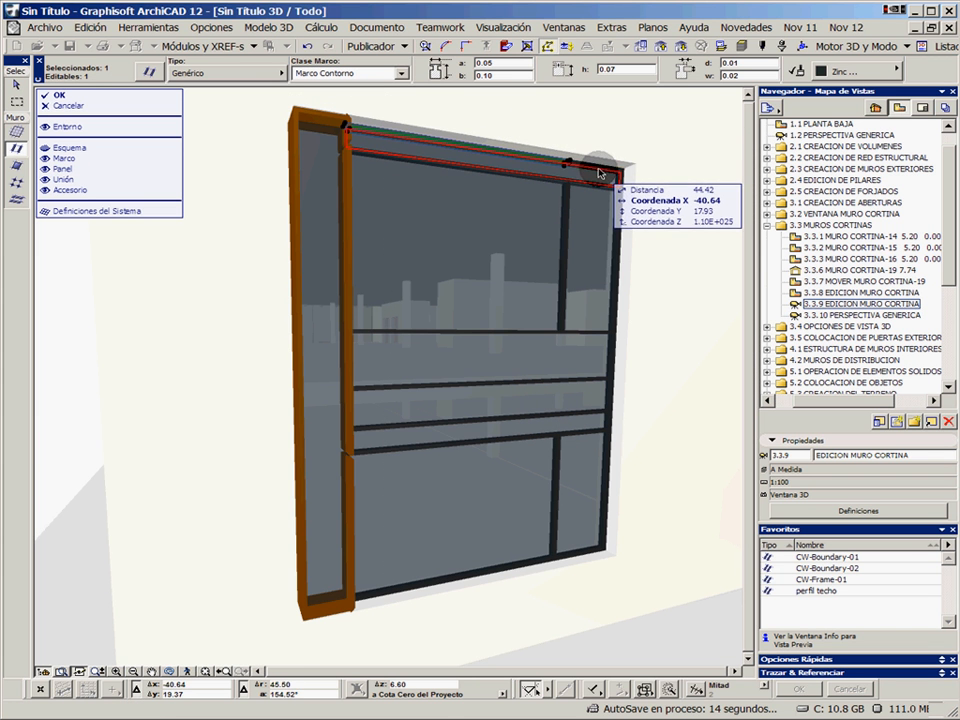
pyautogui.keyDown('shift'); pyautogui.click(610, 176); pyautogui.keyUp('shift')
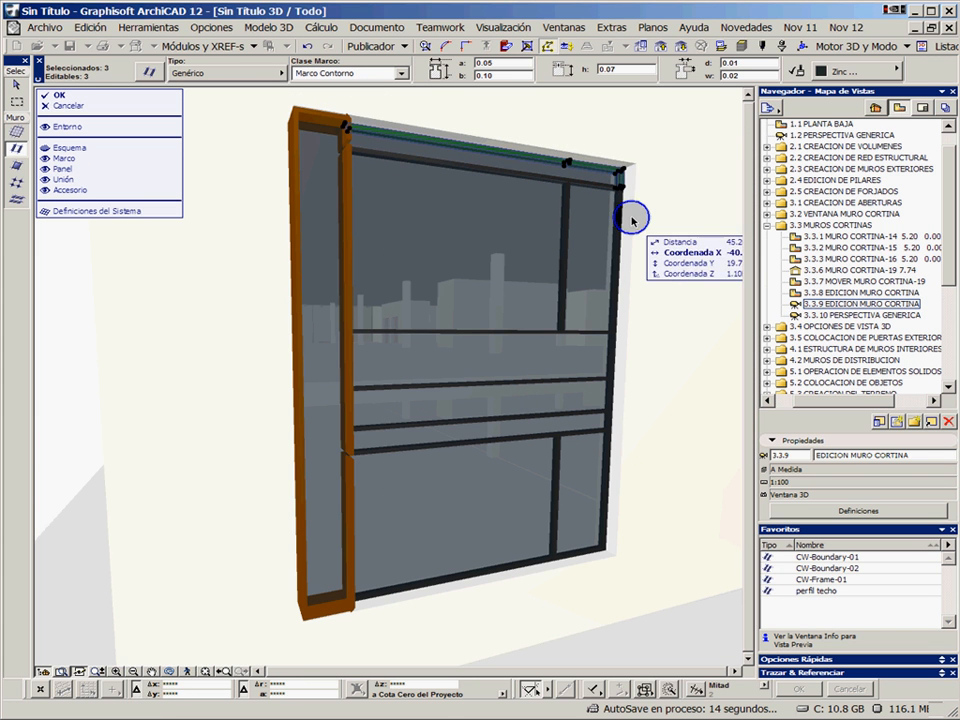
pyautogui.keyDown('shift'); pyautogui.click(606, 421); pyautogui.keyUp('shift')
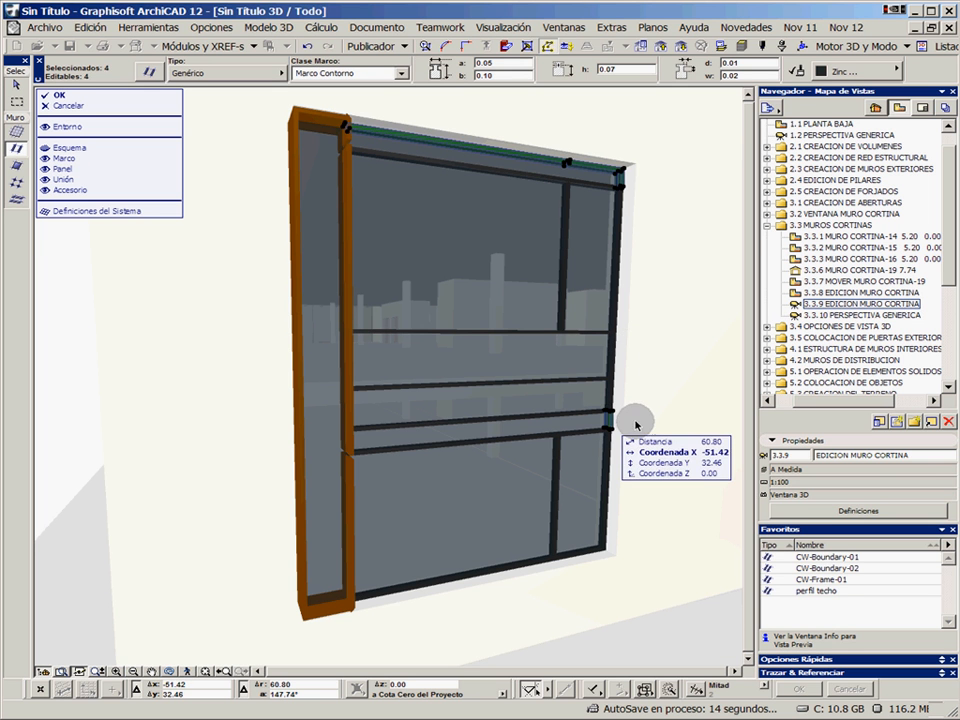
pyautogui.click(832, 558)
pyautogui.doubleClick(845, 568)
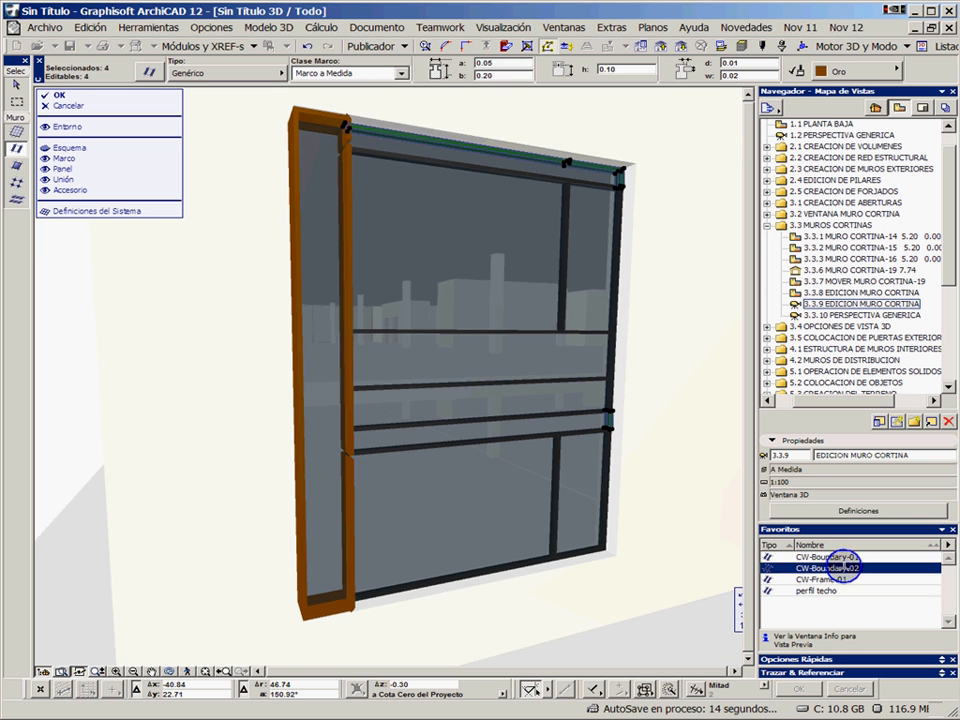
pyautogui.press('Escape')
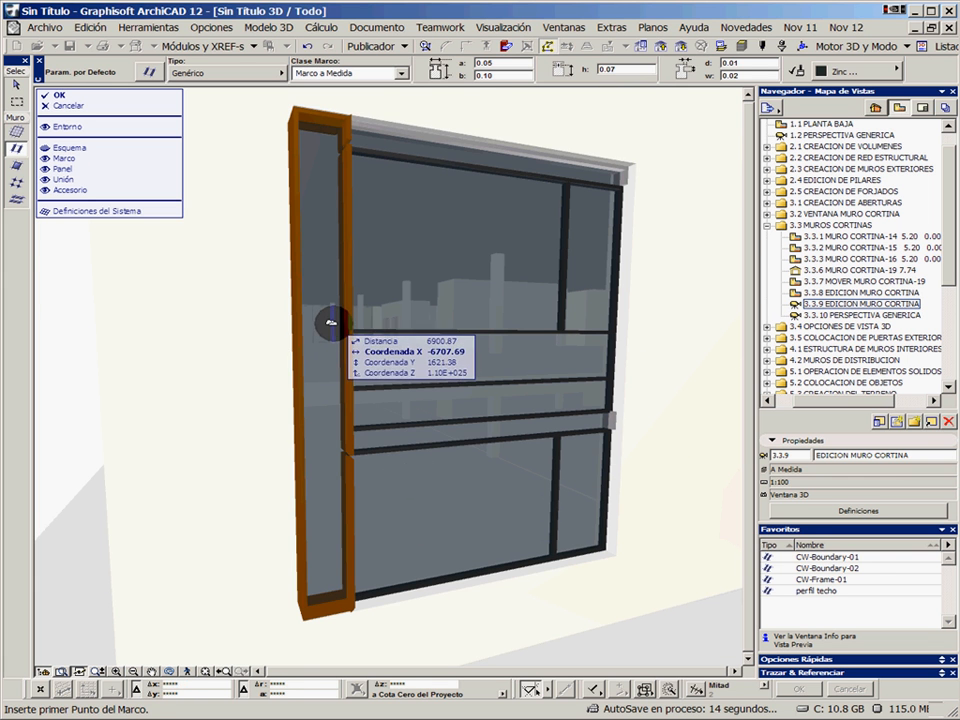
# Apply the favourite CW-Panel-01 to the tall glass panel inside the gold-framed left column
pyautogui.click(332, 388)
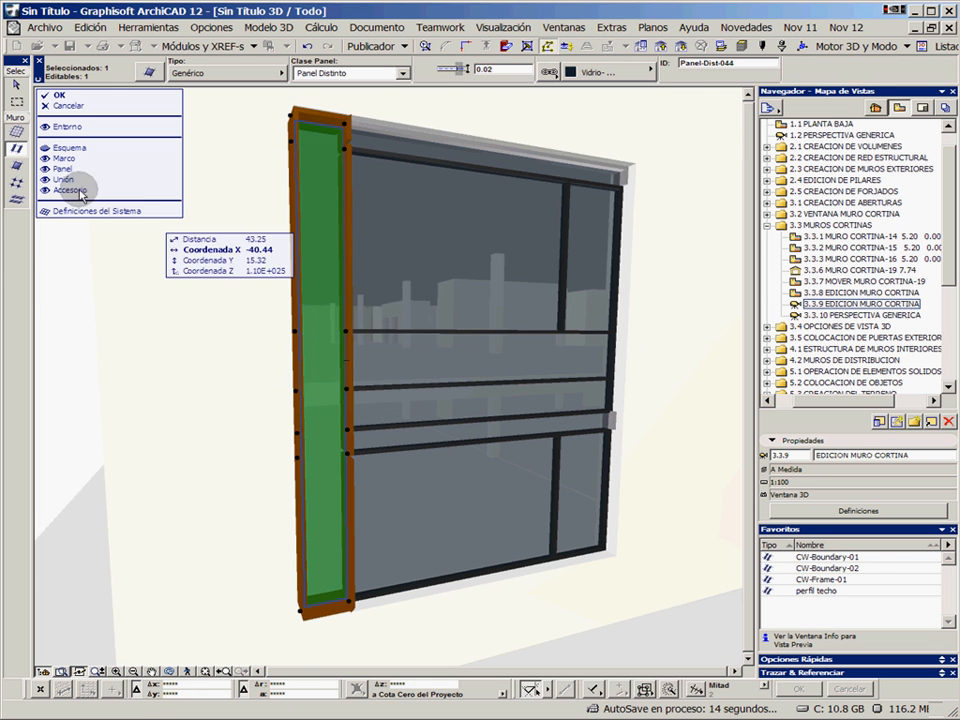
pyautogui.click(827, 568)
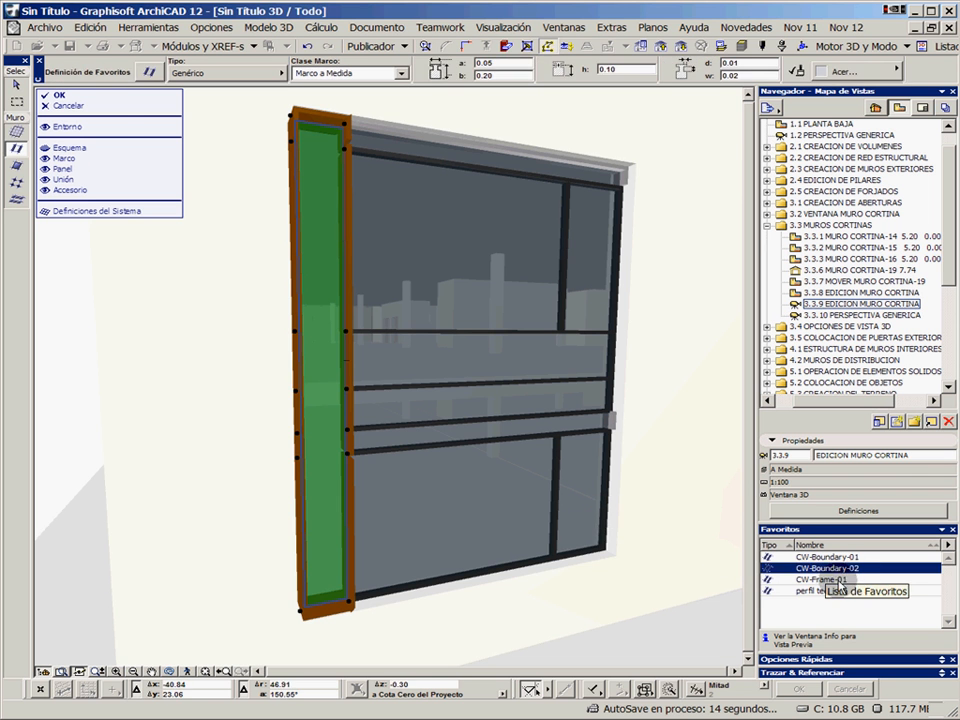
pyautogui.click(16, 84)
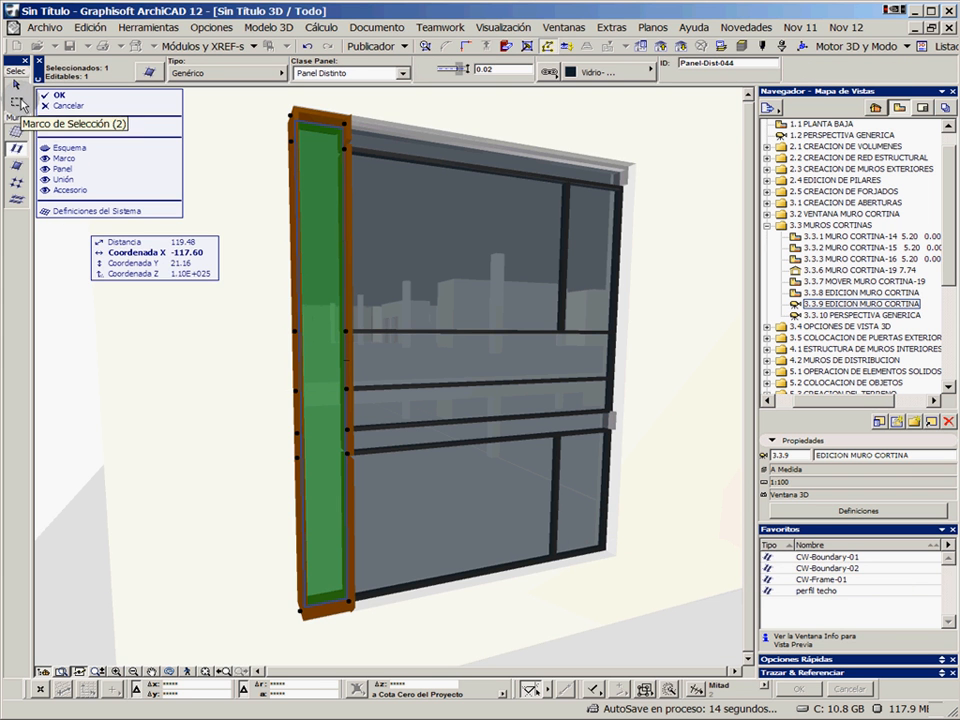
pyautogui.click(829, 568)
pyautogui.scroll(-2, 925, 617)
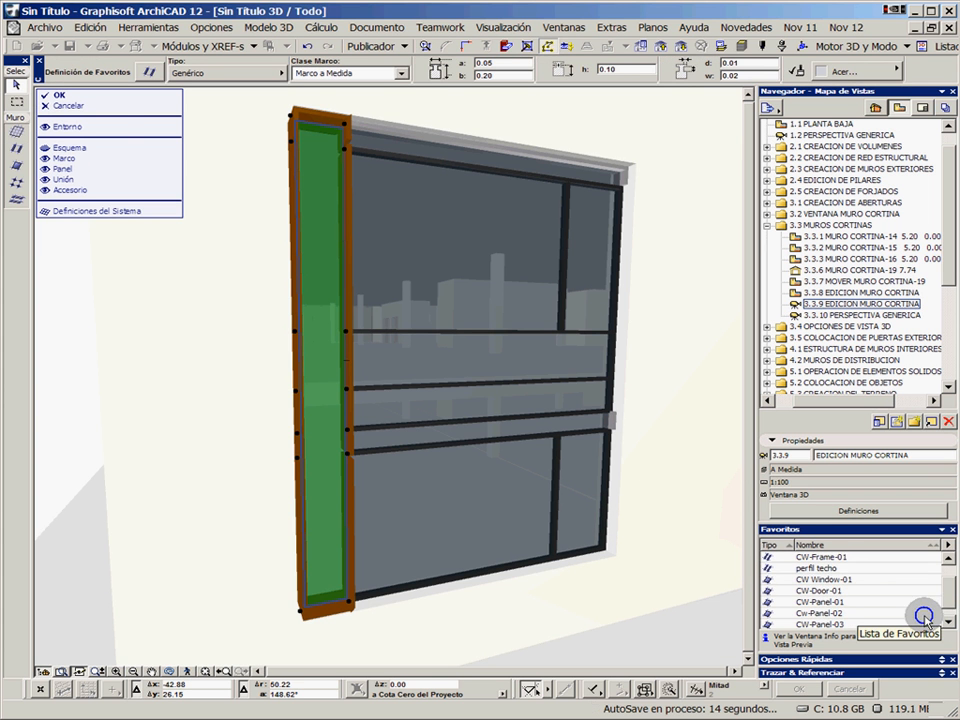
pyautogui.doubleClick(843, 602)
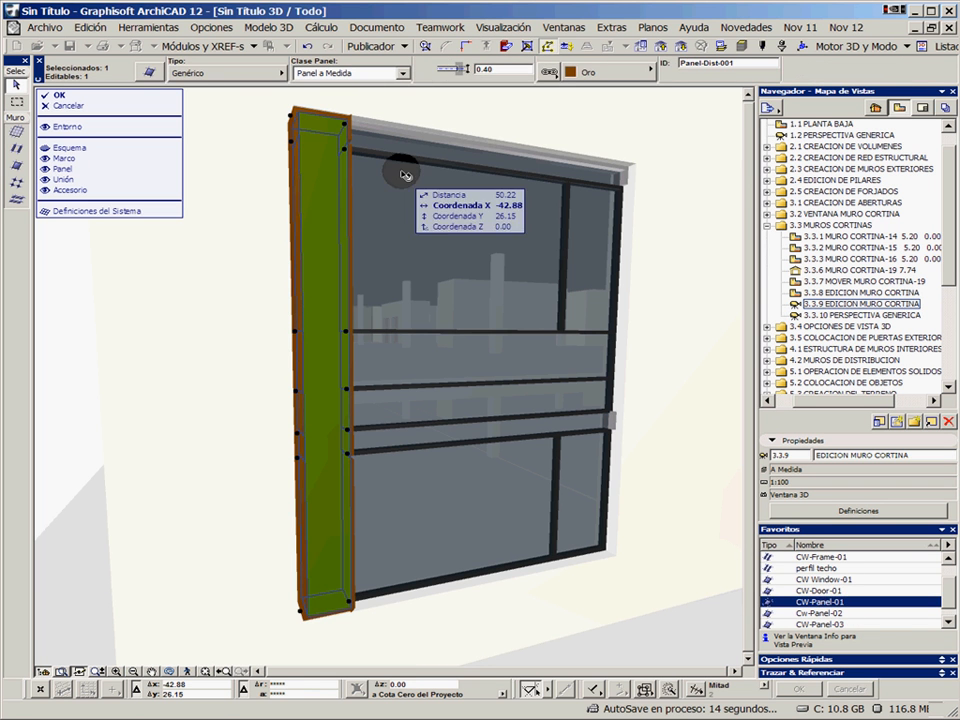
pyautogui.click(435, 111)
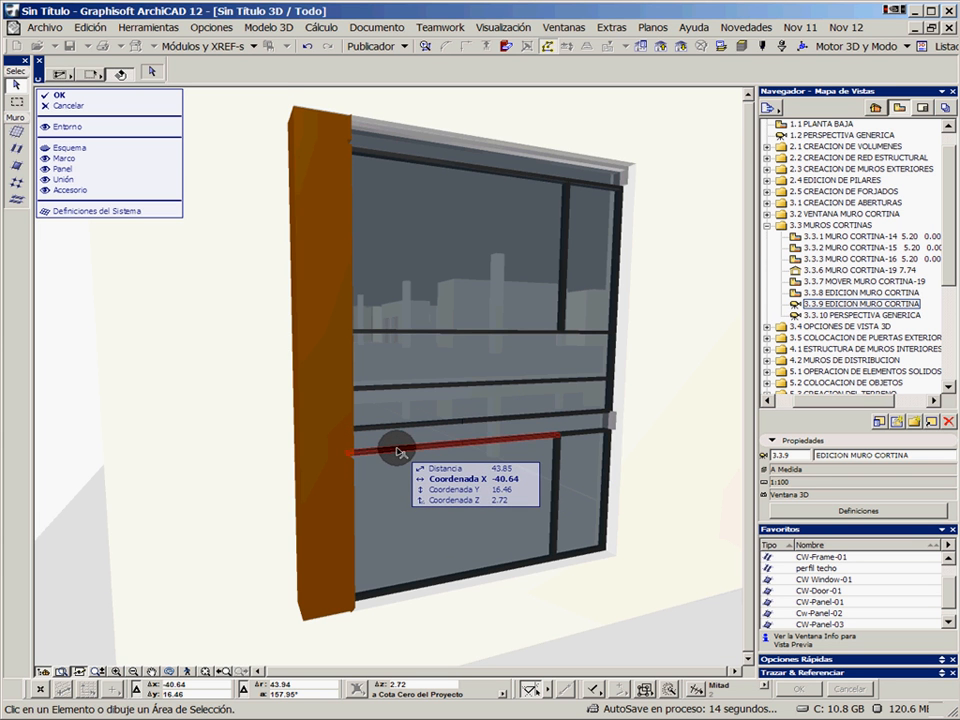
# Select the long horizontal frames beneath the top and middle strips of the curtain wall and edit their settings together
pyautogui.click(397, 452)
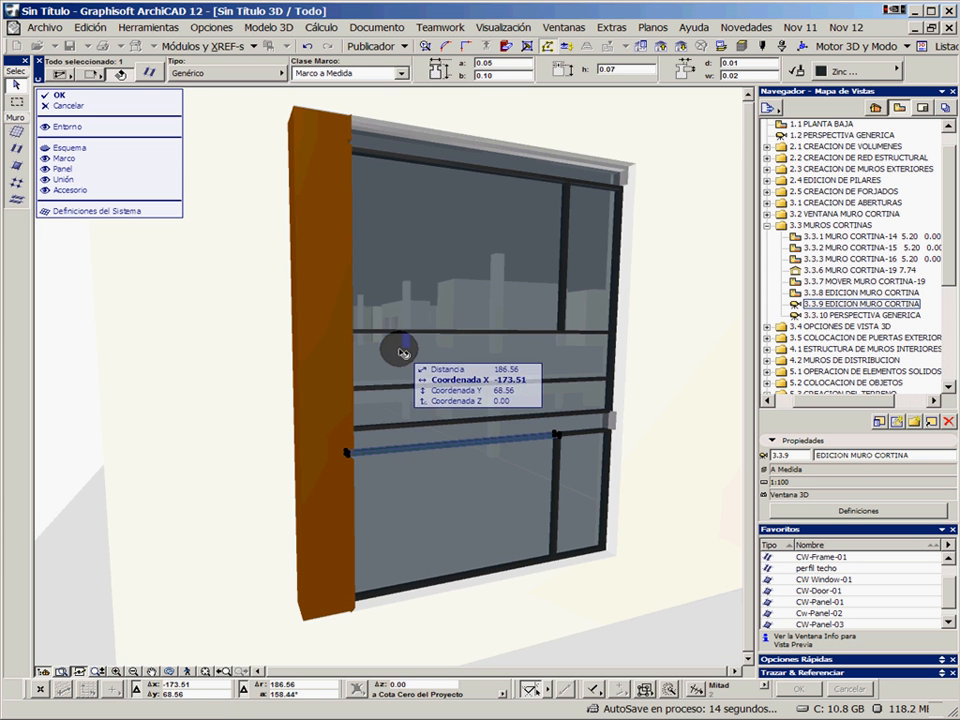
pyautogui.keyDown('shift'); pyautogui.click(414, 162); pyautogui.keyUp('shift')
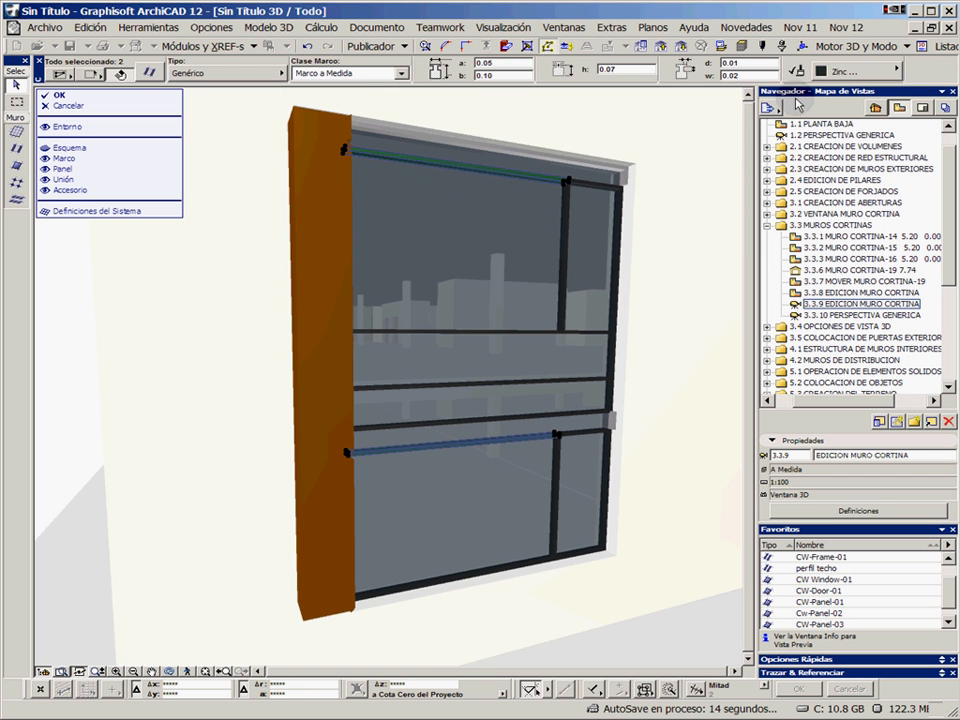
pyautogui.scroll(-2, 828, 66)
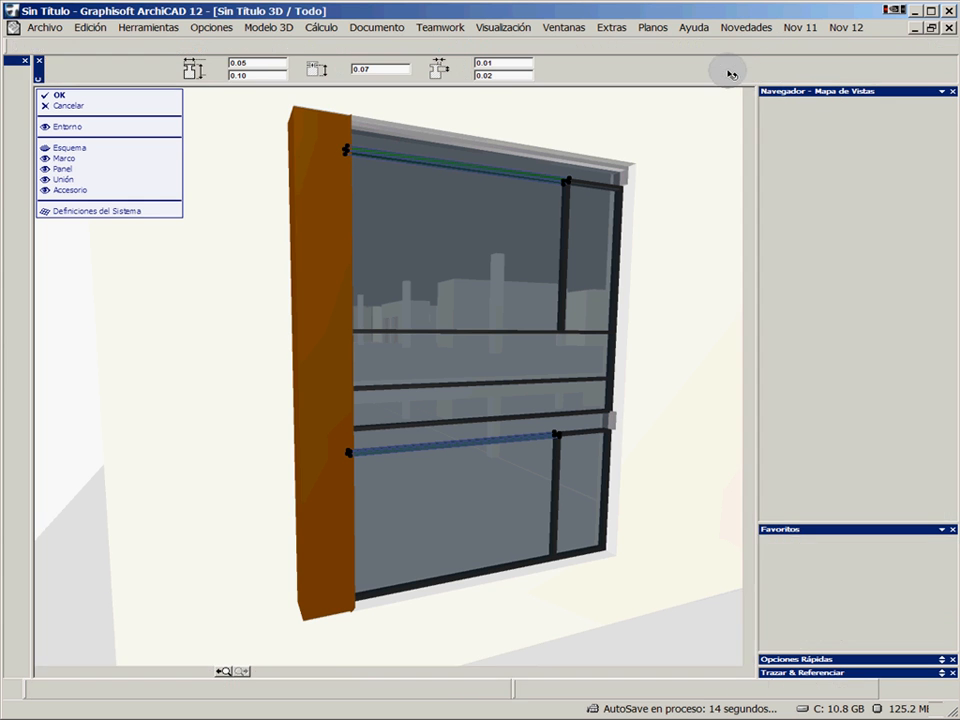
pyautogui.click(660, 143)
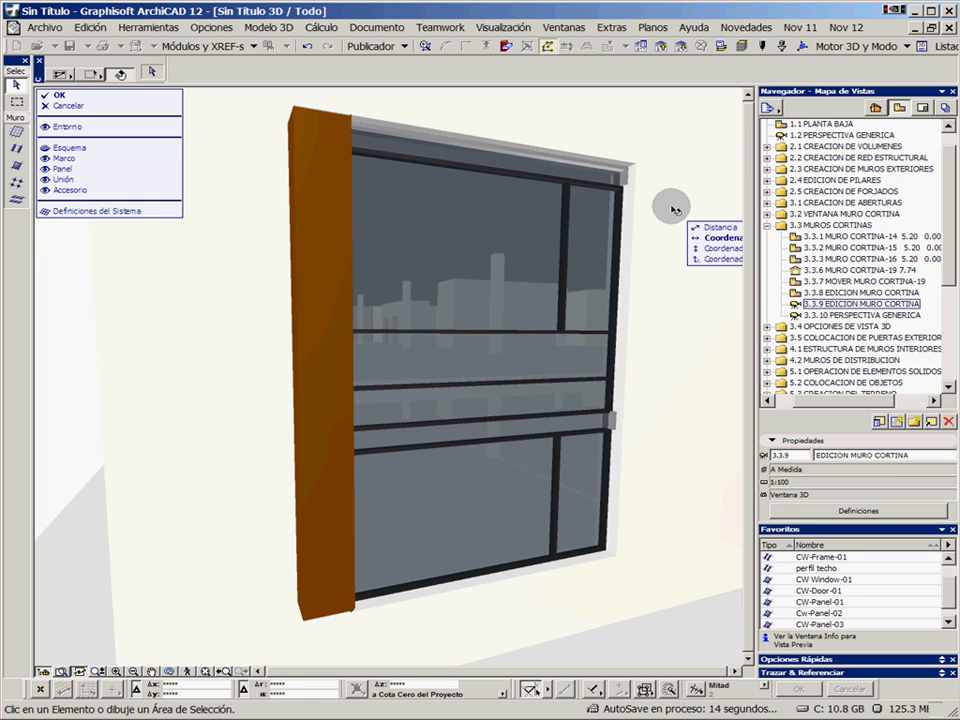
# Apply the favourite Cw-Panel-02 to the narrow horizontal panels along the curtain wall's top and middle
pyautogui.click(536, 426)
pyautogui.keyDown('shift'); pyautogui.click(538, 165); pyautogui.keyUp('shift')
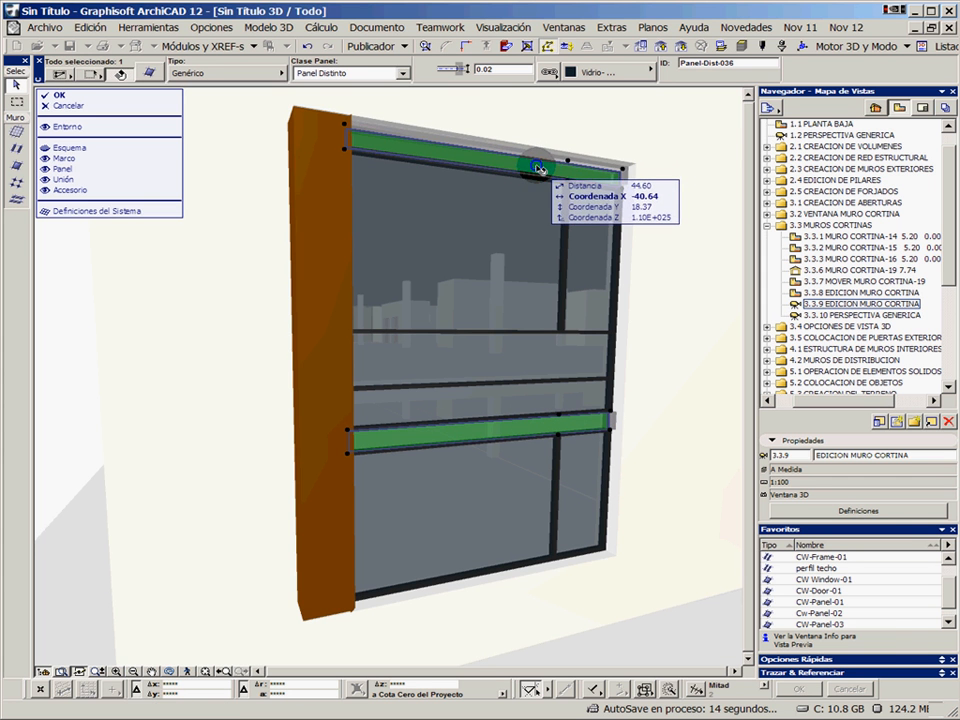
pyautogui.click(825, 602)
pyautogui.doubleClick(838, 613)
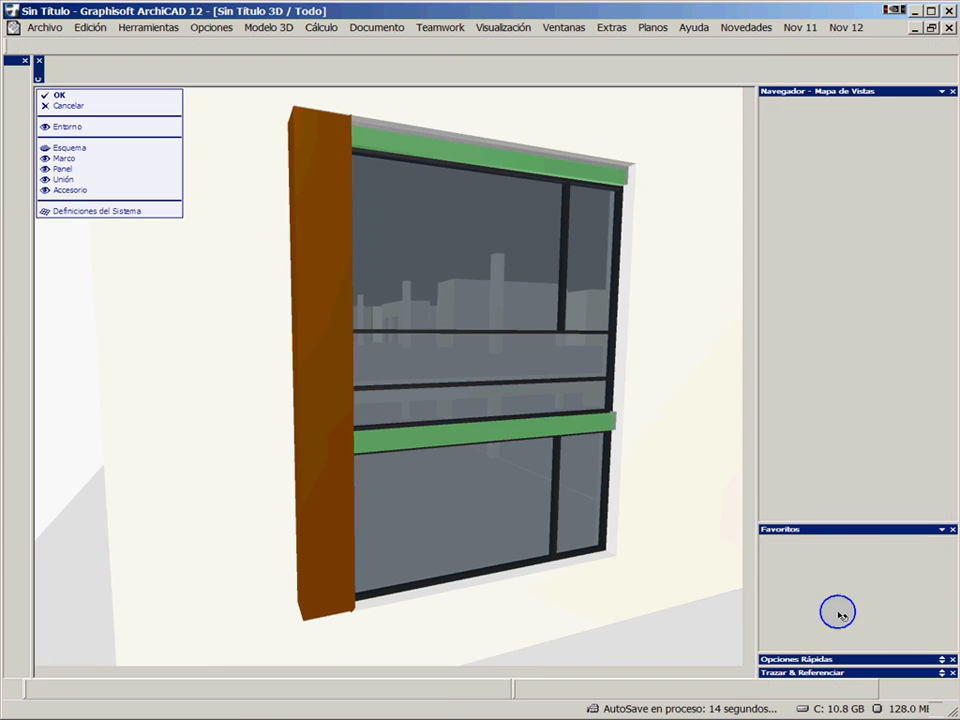
pyautogui.click(680, 414)
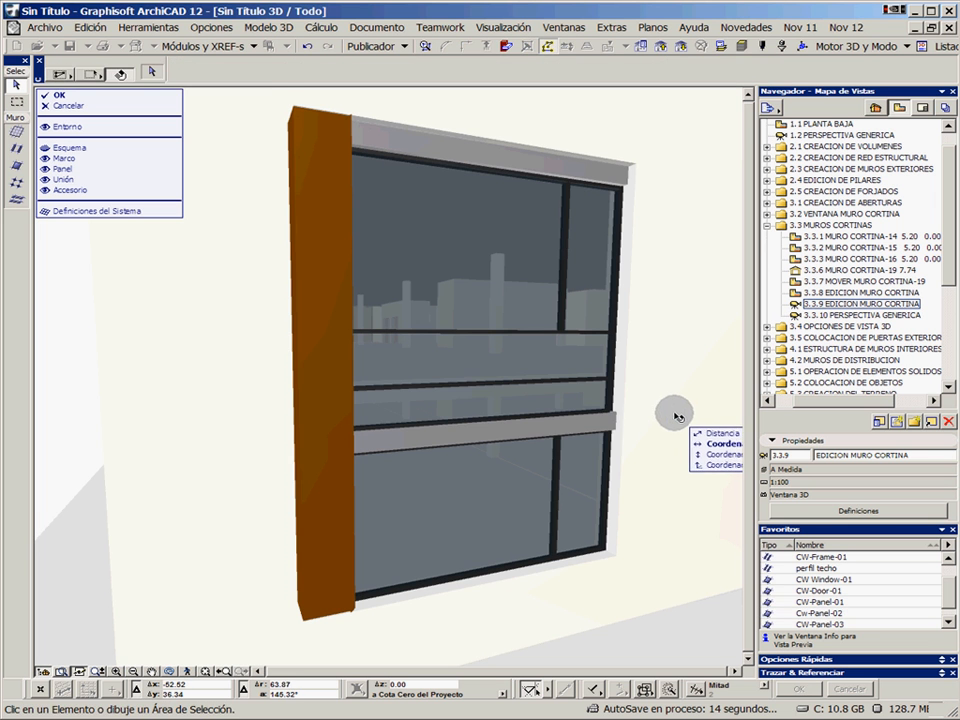
# Apply the favourite CW-Panel-03 to the two wide glass panels directly above the middle strip
pyautogui.click(521, 361)
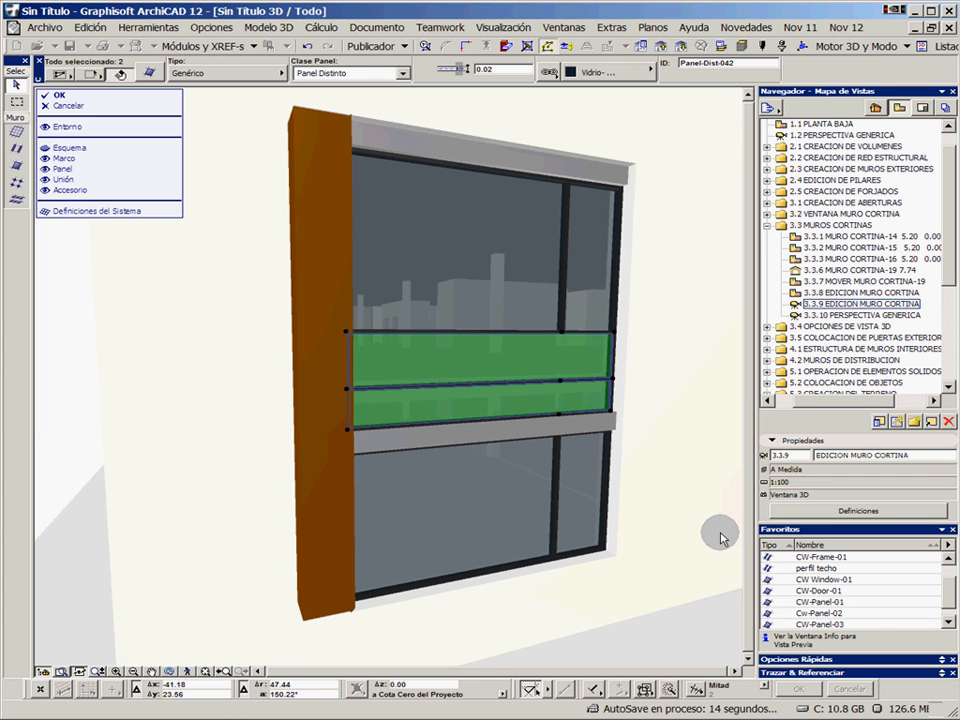
pyautogui.click(838, 613)
pyautogui.click(845, 624)
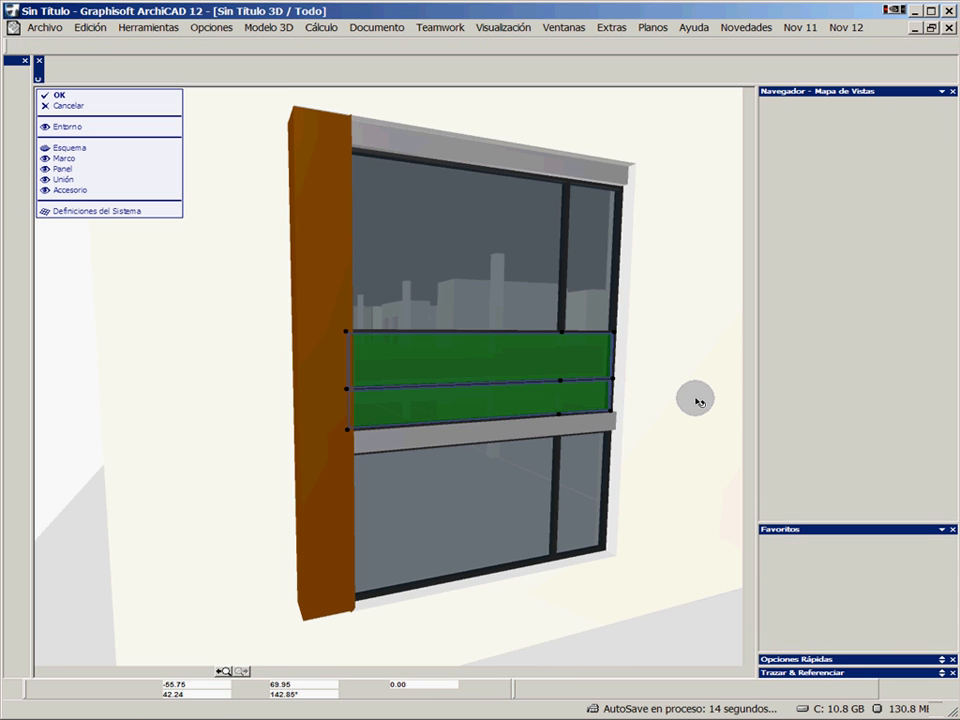
pyautogui.click(673, 343)
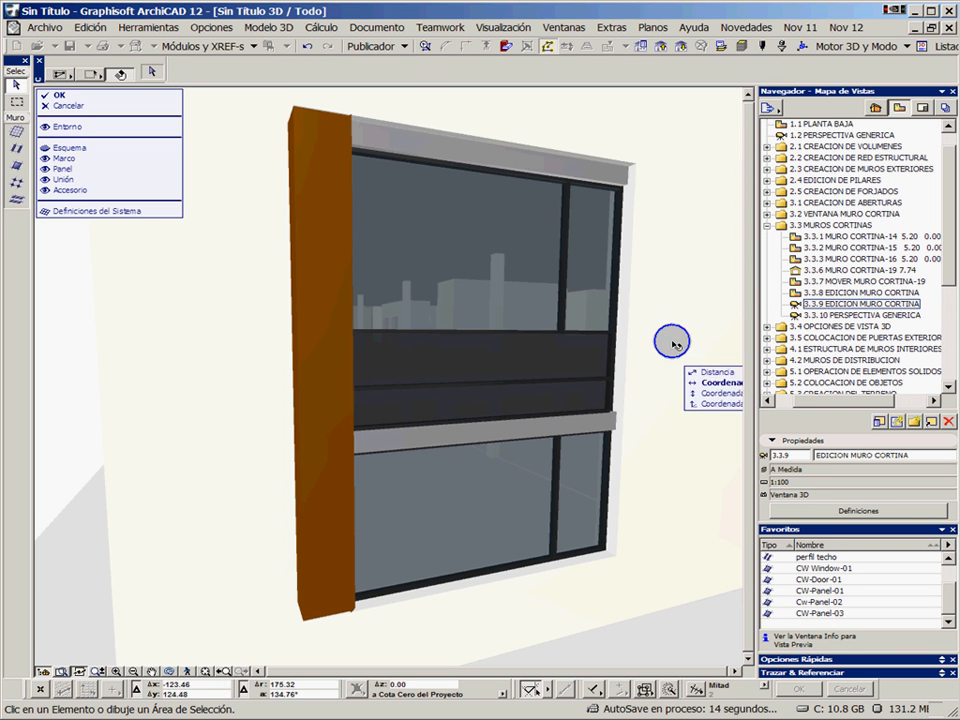
# Apply the favourite CW Window-01 to the narrow upper and lower glass panels on the side opposite the gold column
pyautogui.click(589, 489)
pyautogui.keyDown('shift'); pyautogui.click(598, 299); pyautogui.keyUp('shift')
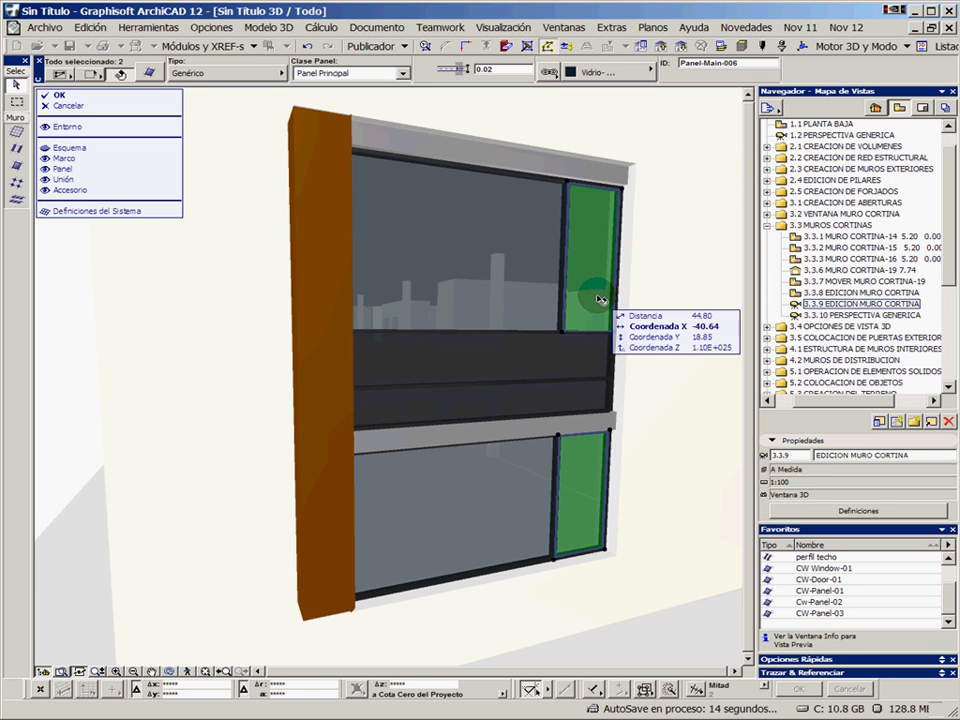
pyautogui.doubleClick(845, 569)
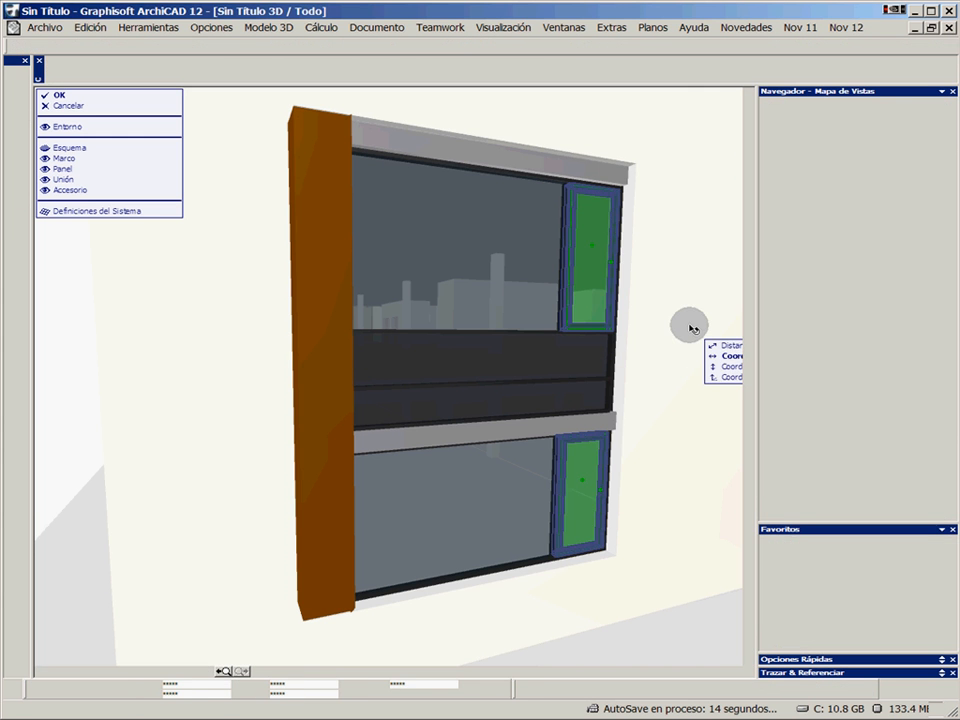
pyautogui.click(663, 298)
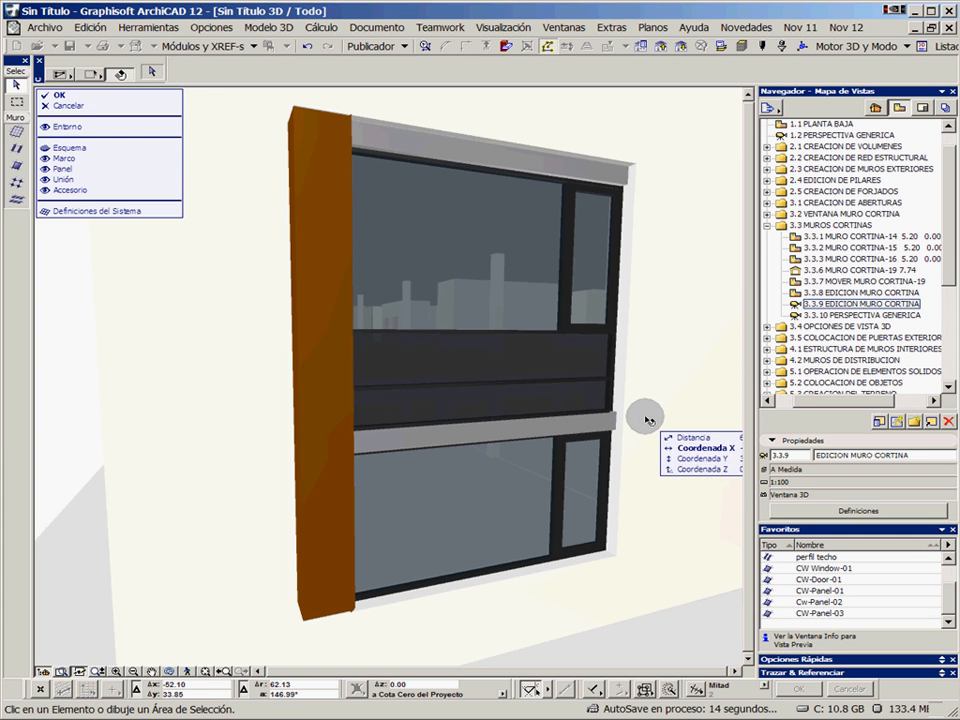
# Accept the curtain wall edits, leave its 3D edit mode and check the finished opening against the brick facade
pyautogui.keyDown('shift'); pyautogui.moveTo(651, 422); pyautogui.dragTo(599, 429, button='middle'); pyautogui.keyUp('shift')
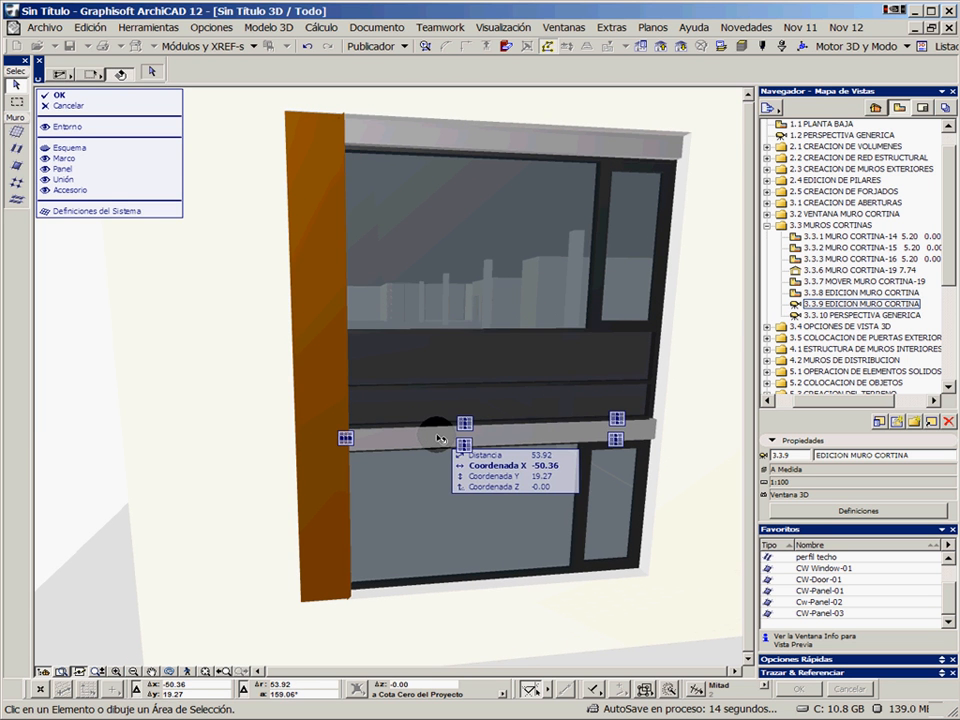
pyautogui.click(57, 97)
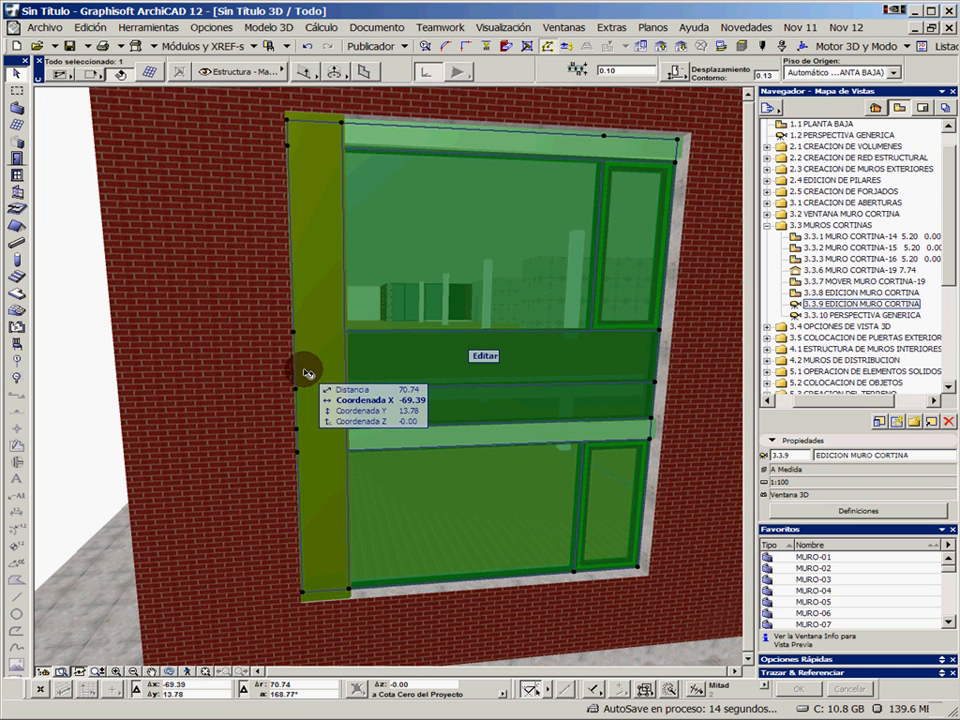
pyautogui.keyDown('shift'); pyautogui.moveTo(455, 483); pyautogui.dragTo(520, 471, button='middle'); pyautogui.keyUp('shift')
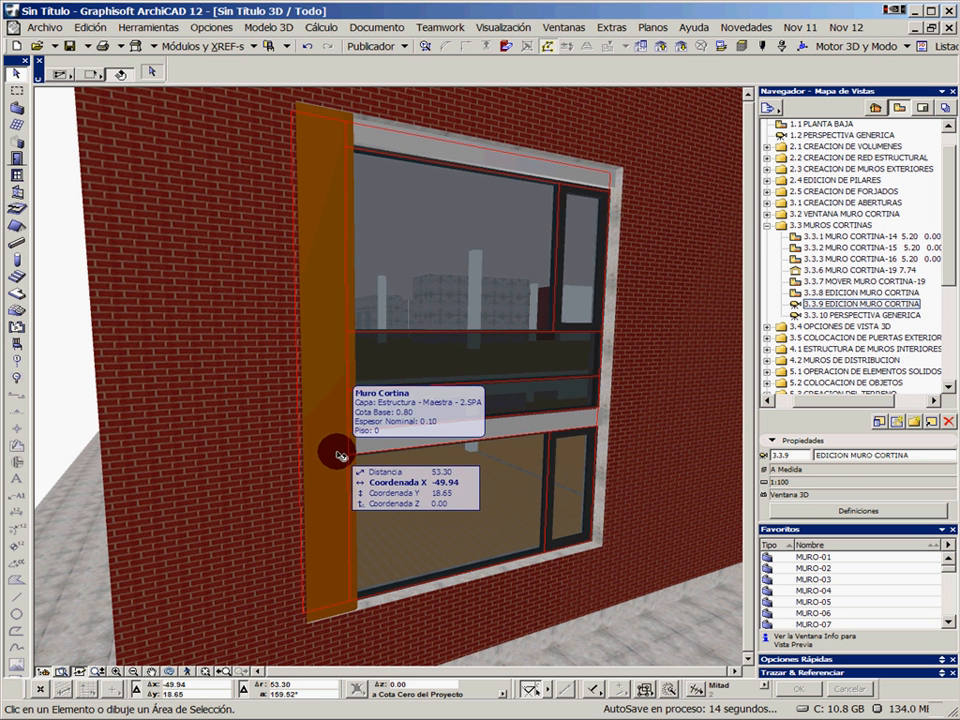
# Open the saved view 3.3.10 PERSPECTIVA GENERICA and examine the curtain walls along the building's facades
pyautogui.doubleClick(832, 316)
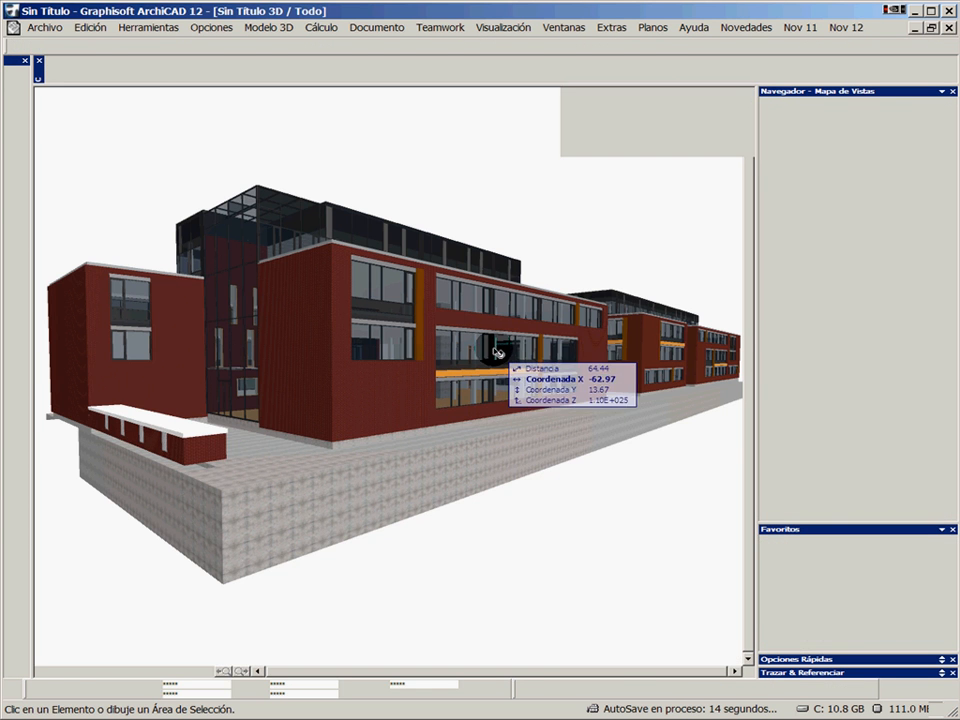
pyautogui.click(490, 366)
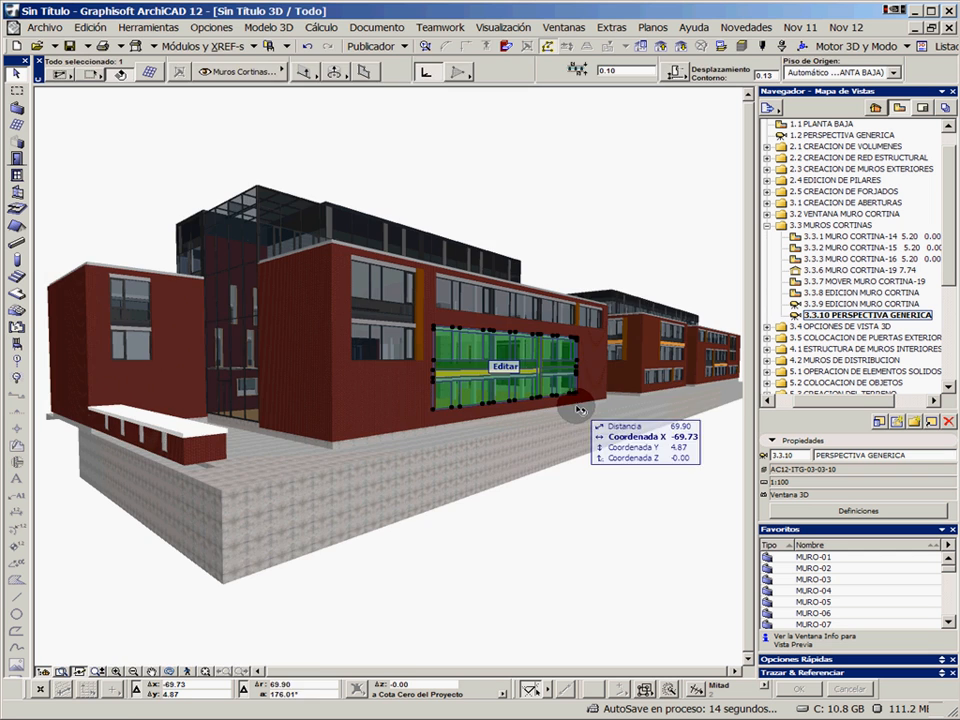
pyautogui.click(570, 244)
pyautogui.scroll(3, 390, 304)
pyautogui.scroll(2, 390, 308)
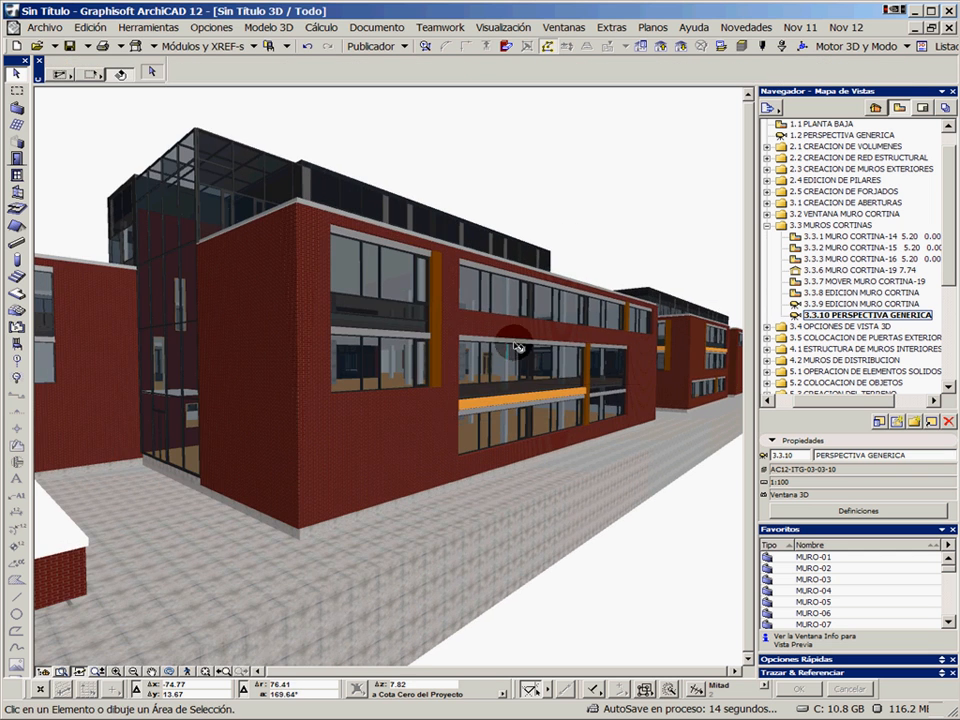
pyautogui.keyDown('shift'); pyautogui.moveTo(512, 350); pyautogui.dragTo(459, 365, button='middle'); pyautogui.keyUp('shift')
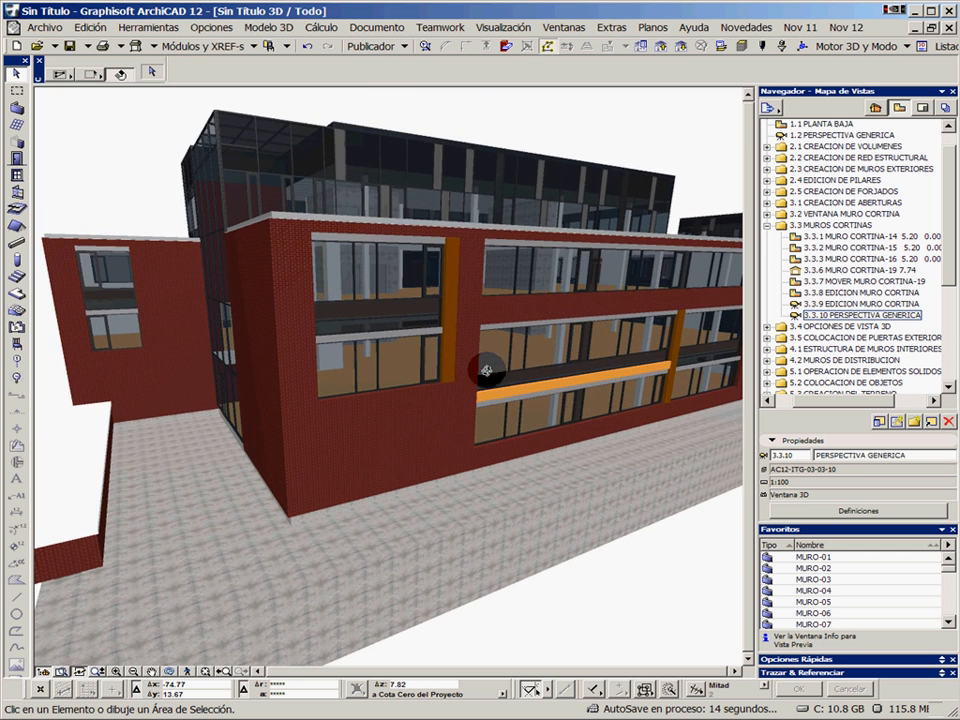
pyautogui.keyDown('shift'); pyautogui.moveTo(530, 378); pyautogui.dragTo(490, 348, button='middle'); pyautogui.keyUp('shift')
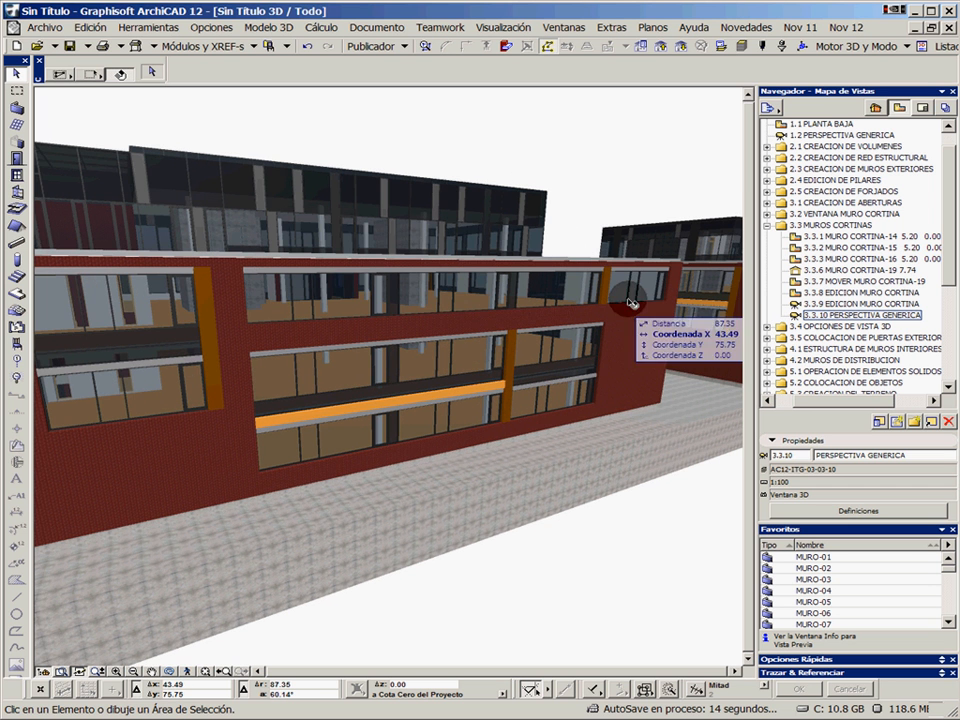
# Compare the 3D display settings in saved views 3.4.1, 3.4.2 and 3.4.6 PERSPECTIVA GENERICA from the 3.4 OPCIONES DE VISTA 3D folder
pyautogui.click(768, 227)
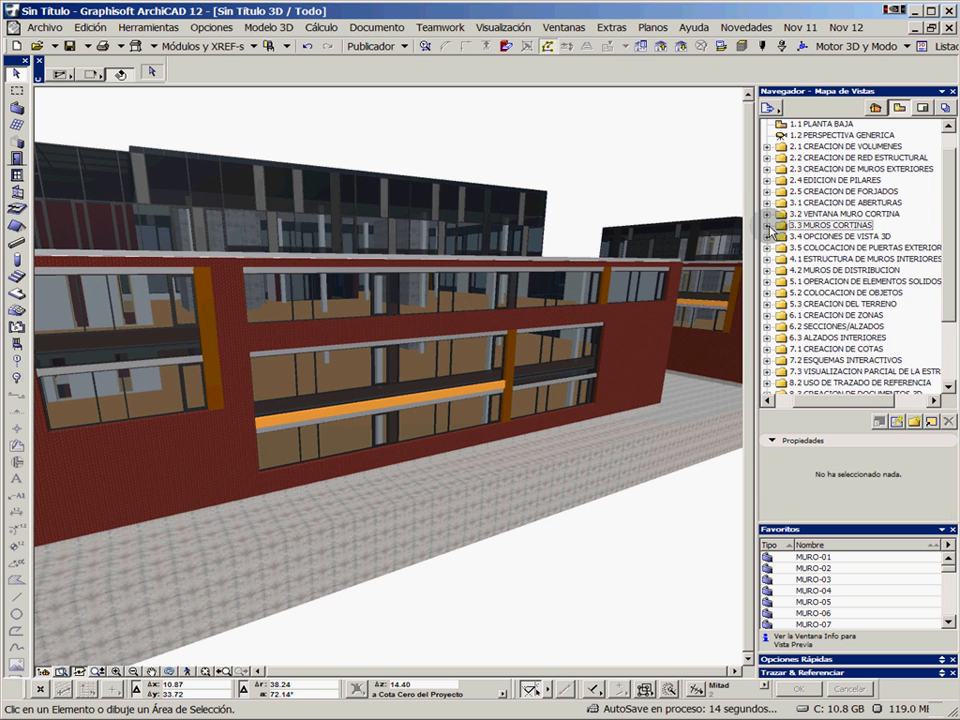
pyautogui.click(767, 237)
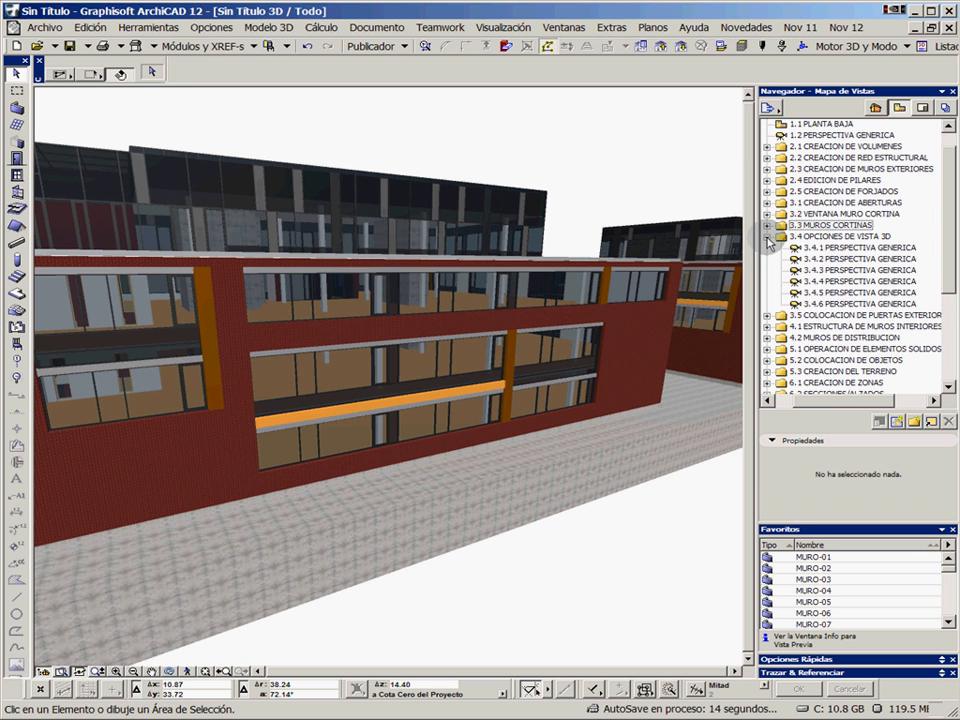
pyautogui.doubleClick(837, 246)
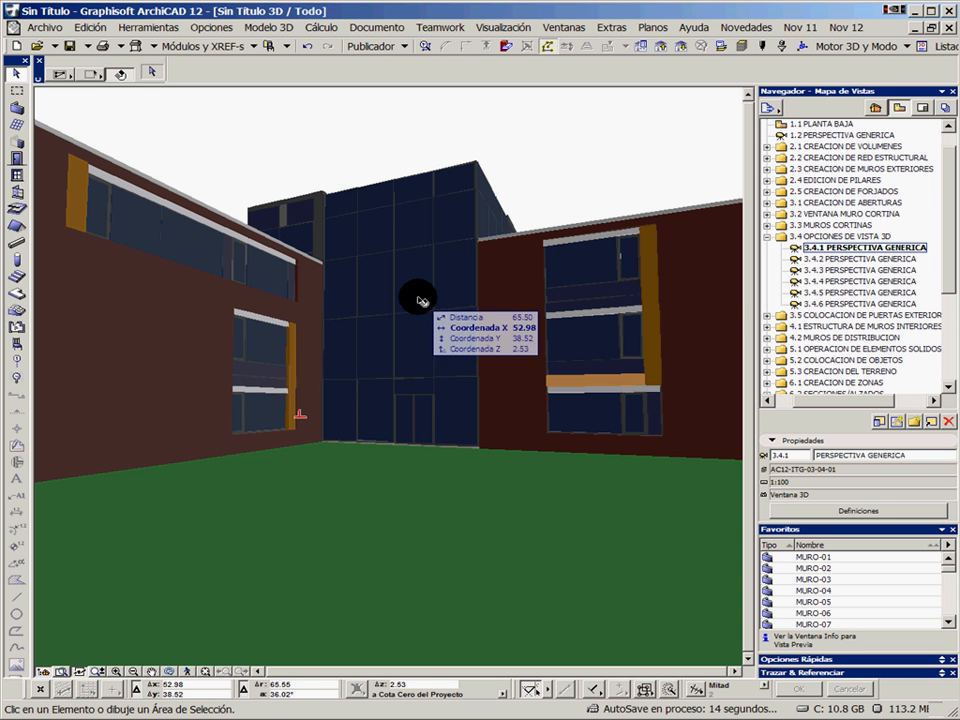
pyautogui.doubleClick(855, 262)
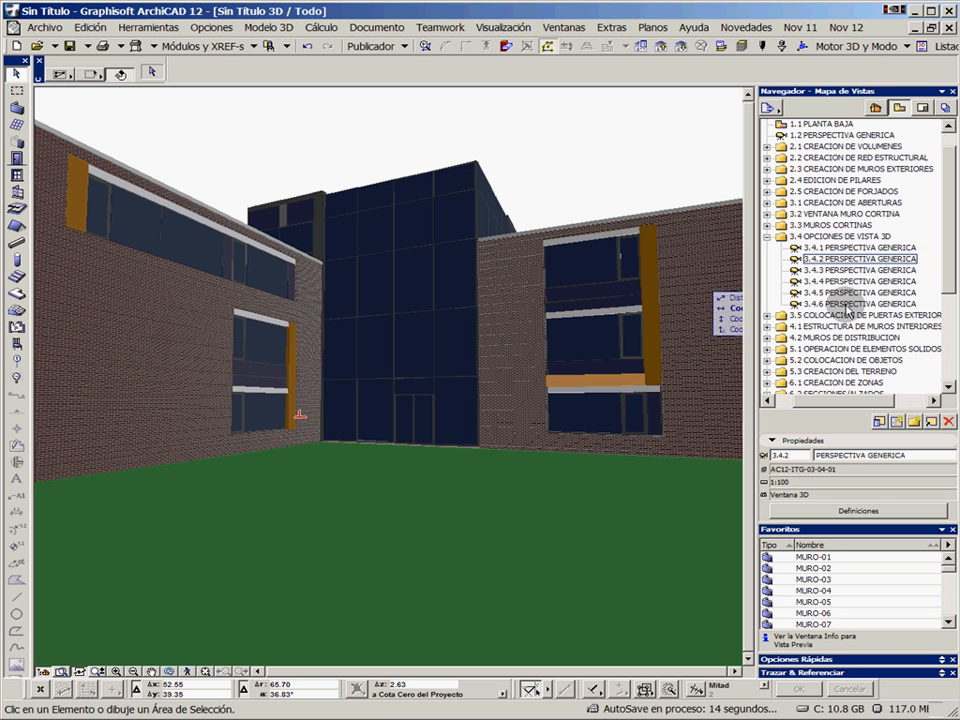
pyautogui.doubleClick(846, 304)
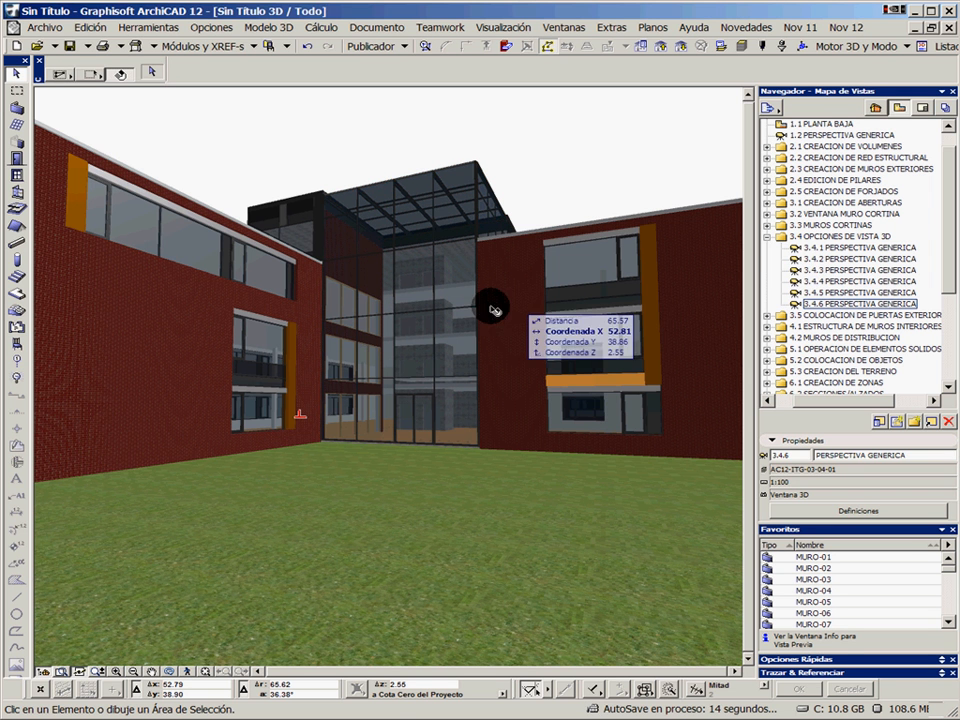
# Open the ground-floor plan view 3.5.1 PUERTA-01 from the exterior door placement folder and frame both exterior walls
pyautogui.click(768, 237)
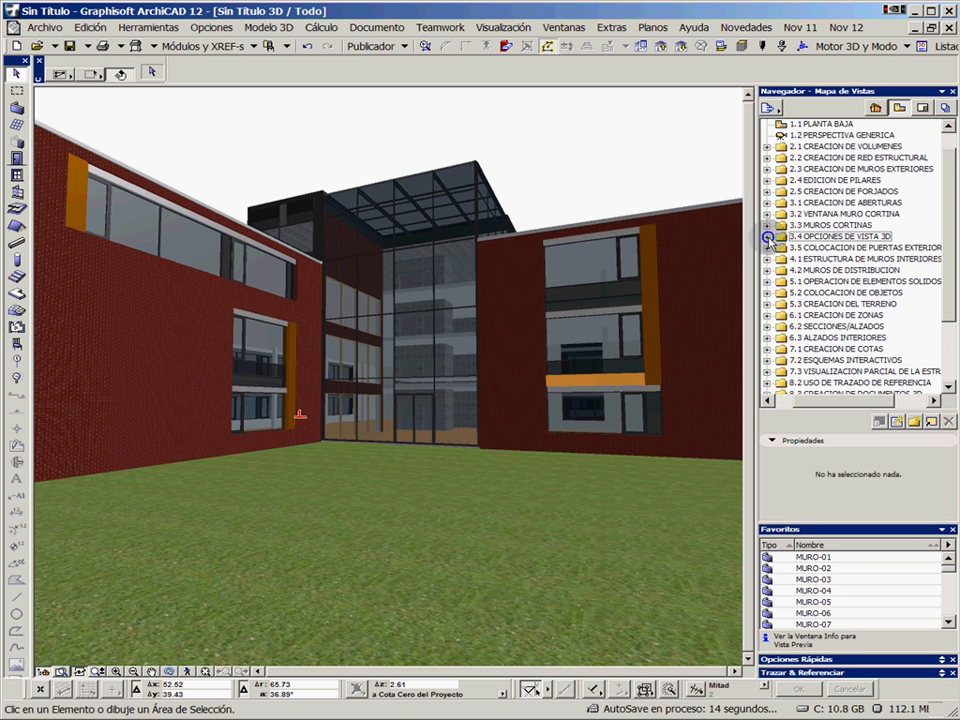
pyautogui.click(767, 248)
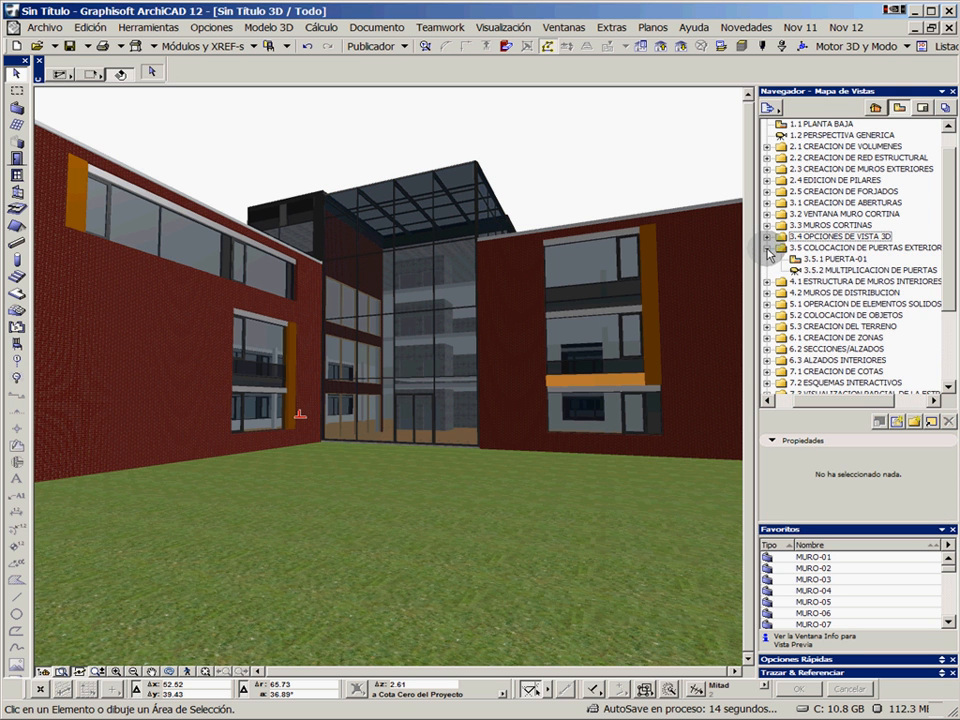
pyautogui.doubleClick(836, 259)
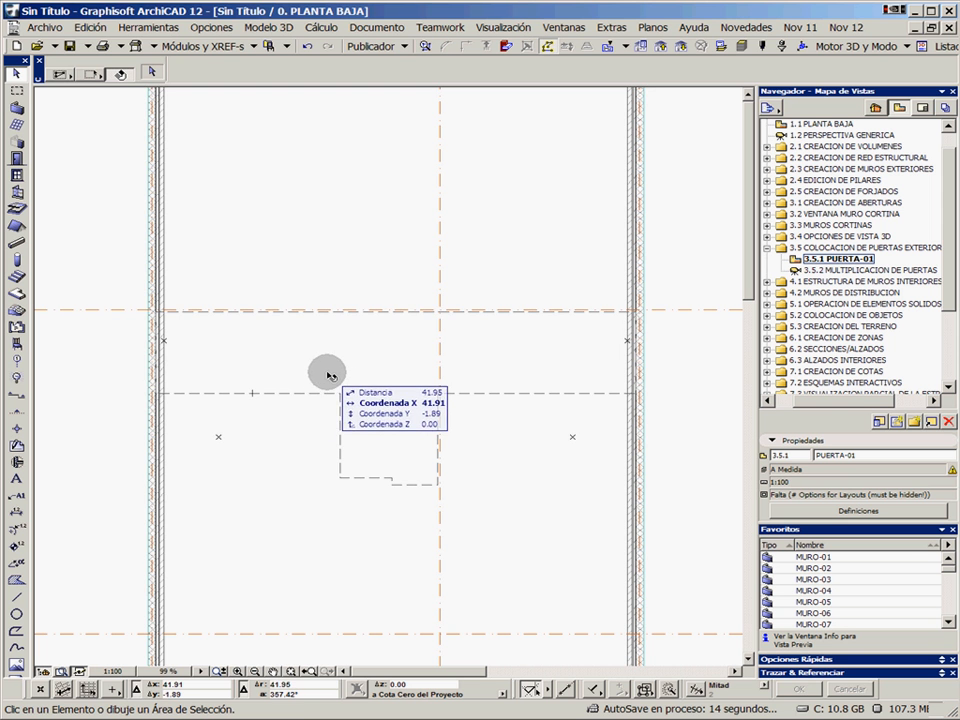
pyautogui.moveTo(332, 375); pyautogui.dragTo(368, 376, button='middle')
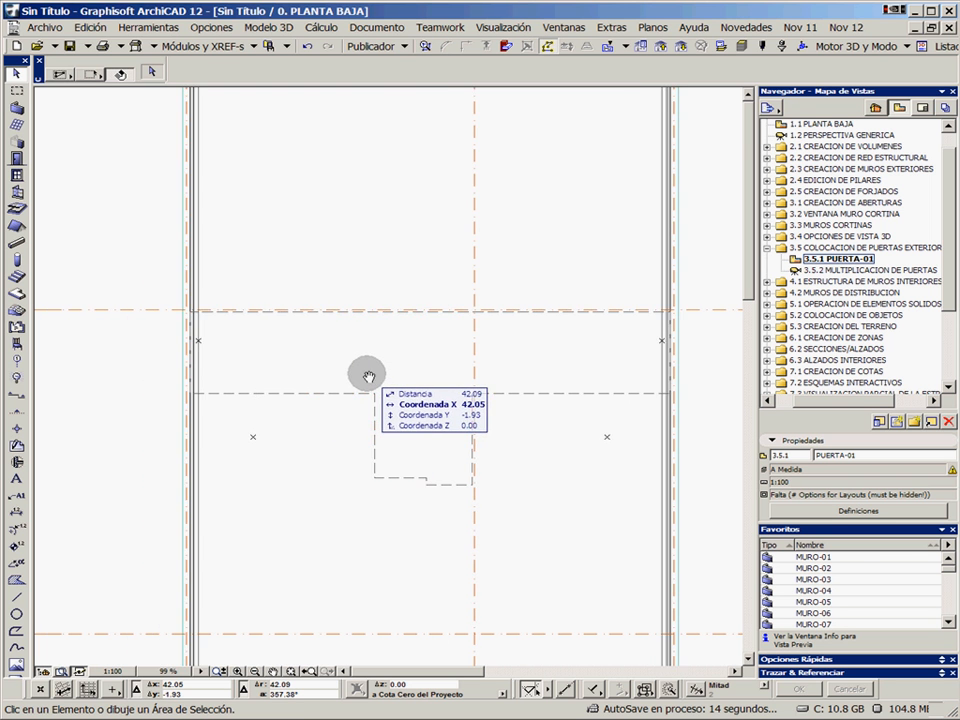
pyautogui.scroll(1, 368, 376)
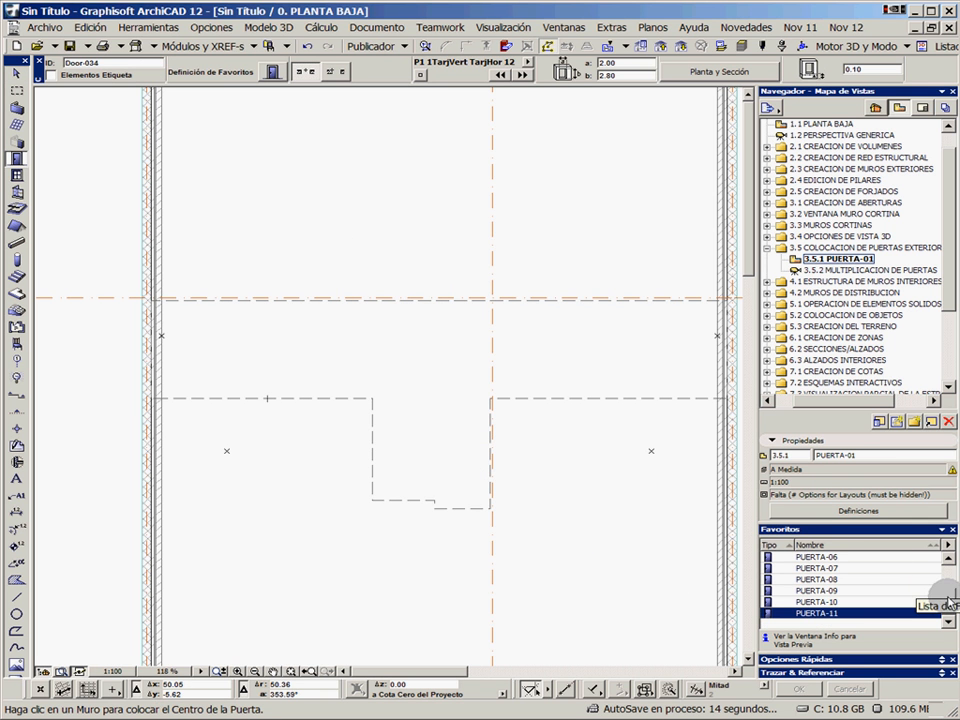
# Place a 1.40 by 2.70 door from the favourite PUERTA-01 at the marked point on the left exterior wall, opening inward
pyautogui.click(948, 575)
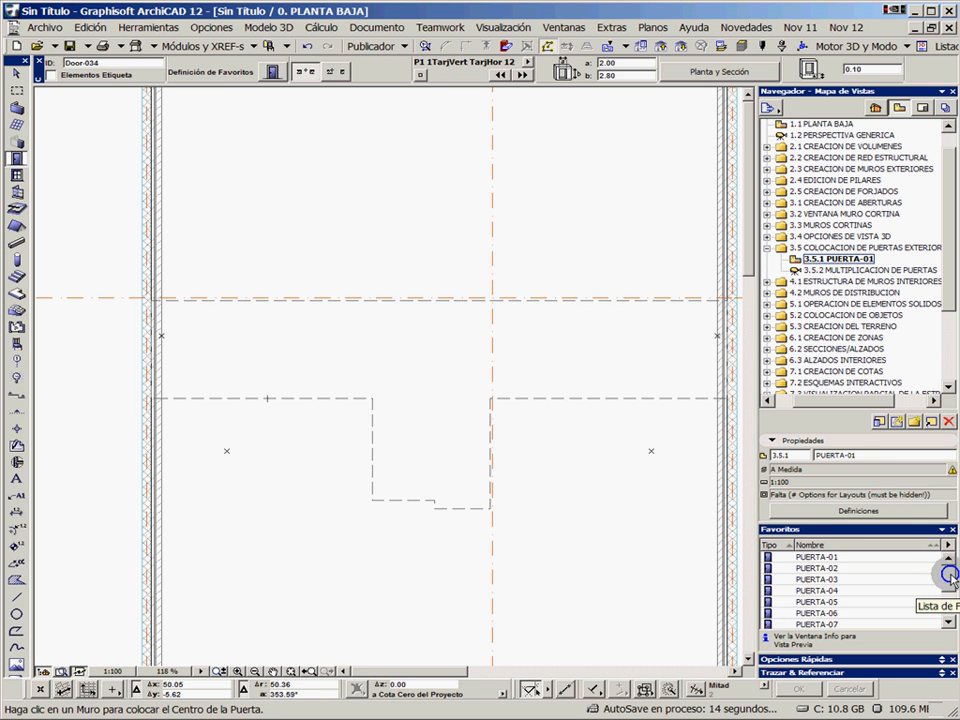
pyautogui.doubleClick(845, 562)
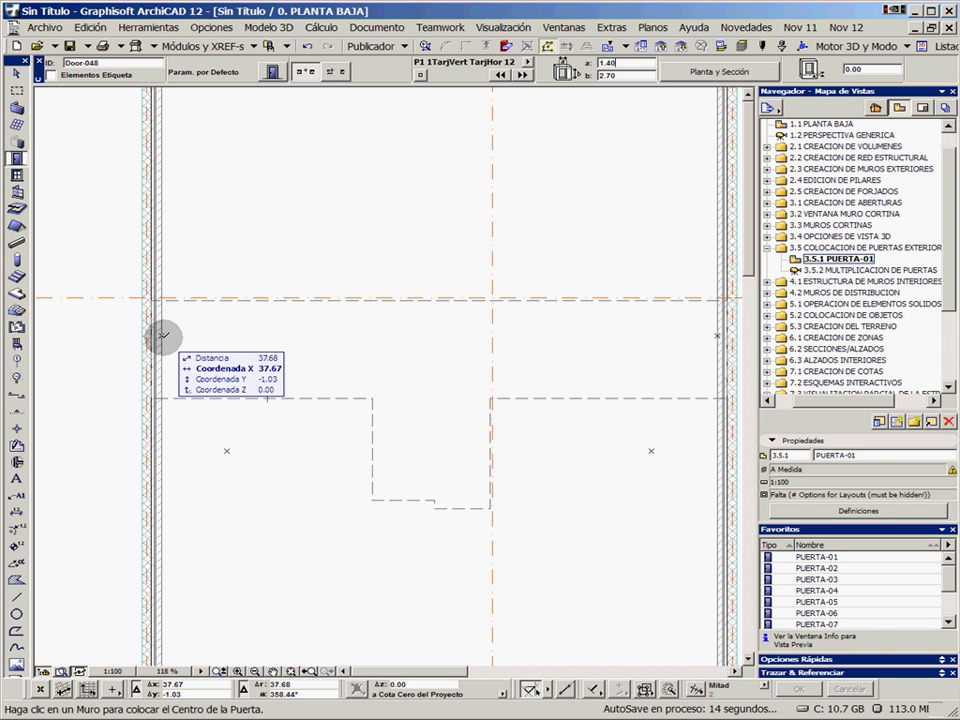
pyautogui.click(161, 337)
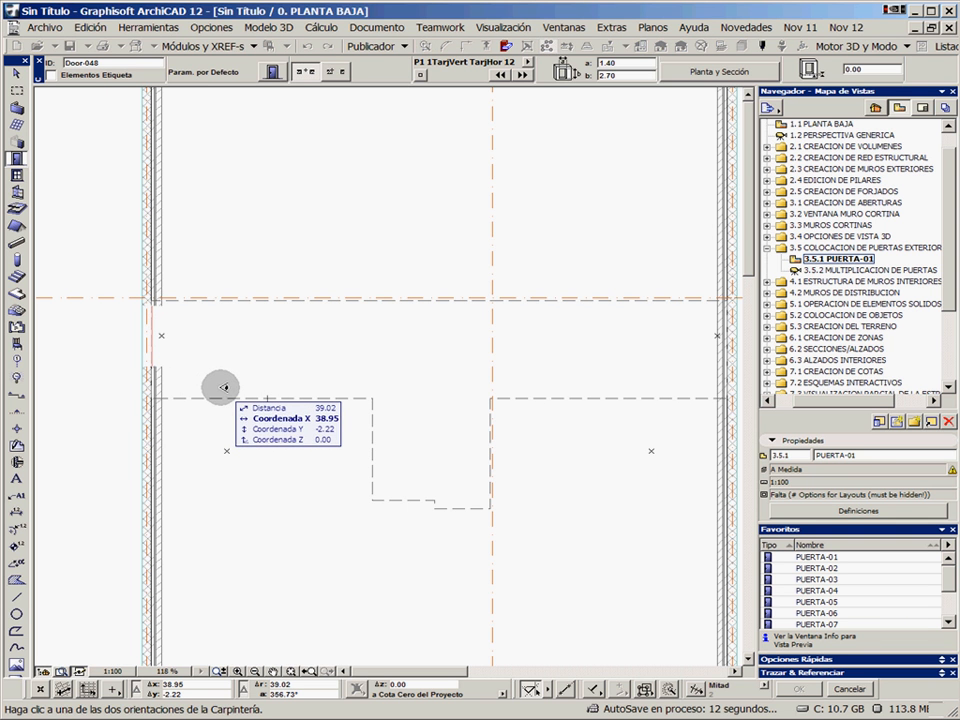
pyautogui.click(224, 387)
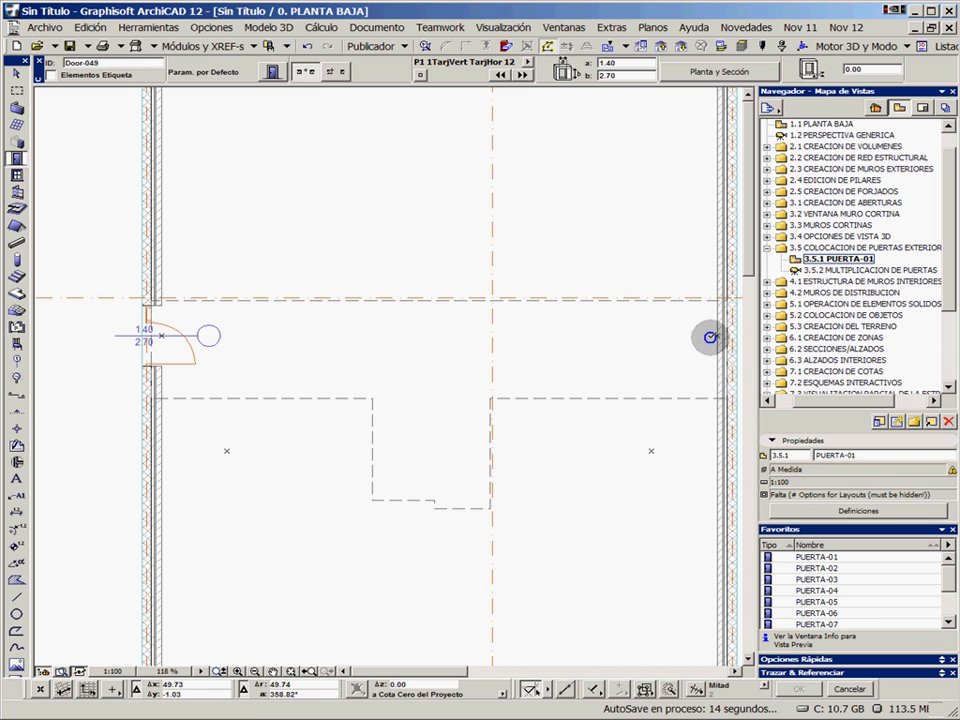
# Place a second 1.40 by 2.70 PUERTA-01 door at the marked point on the right exterior wall, opening inward
pyautogui.click(716, 336)
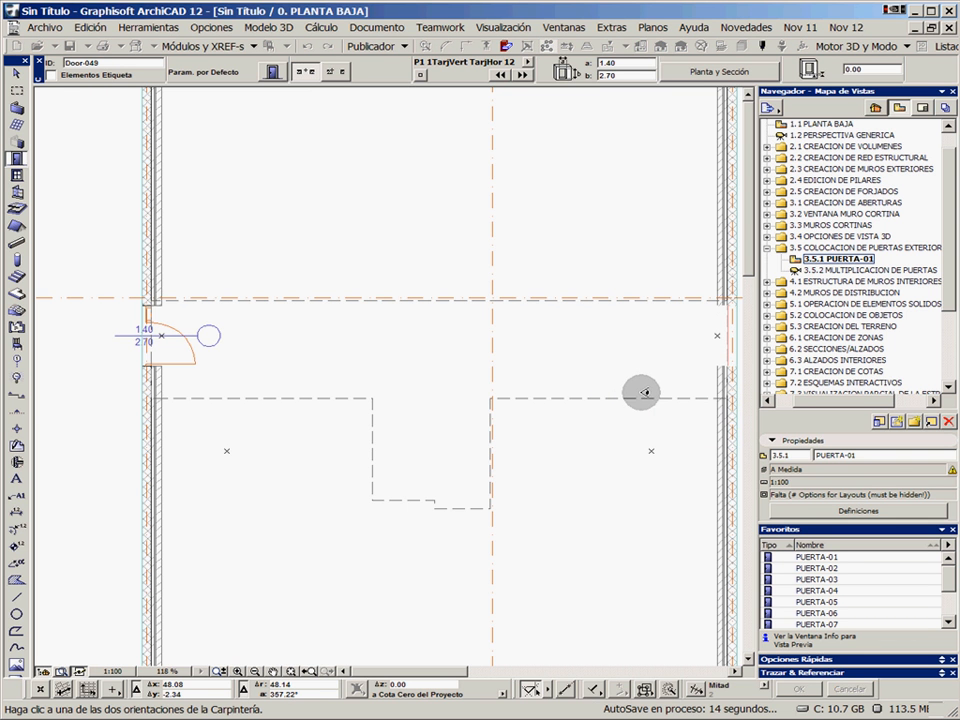
pyautogui.click(640, 391)
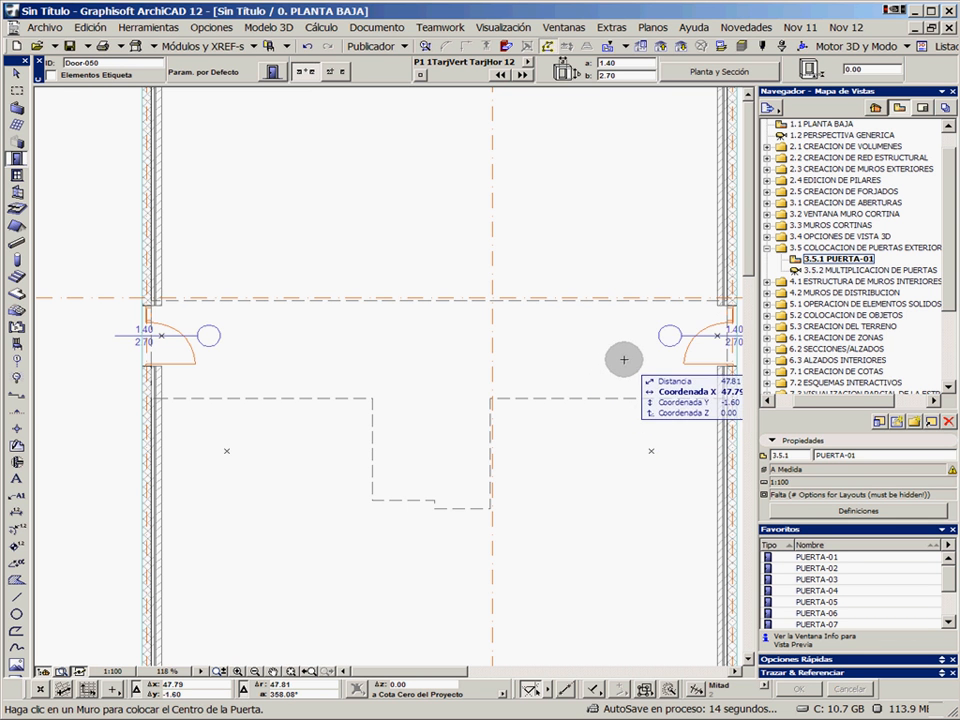
# Turn off the plan markers for doors and windows in the model view options
pyautogui.scroll(5, 211, 355)
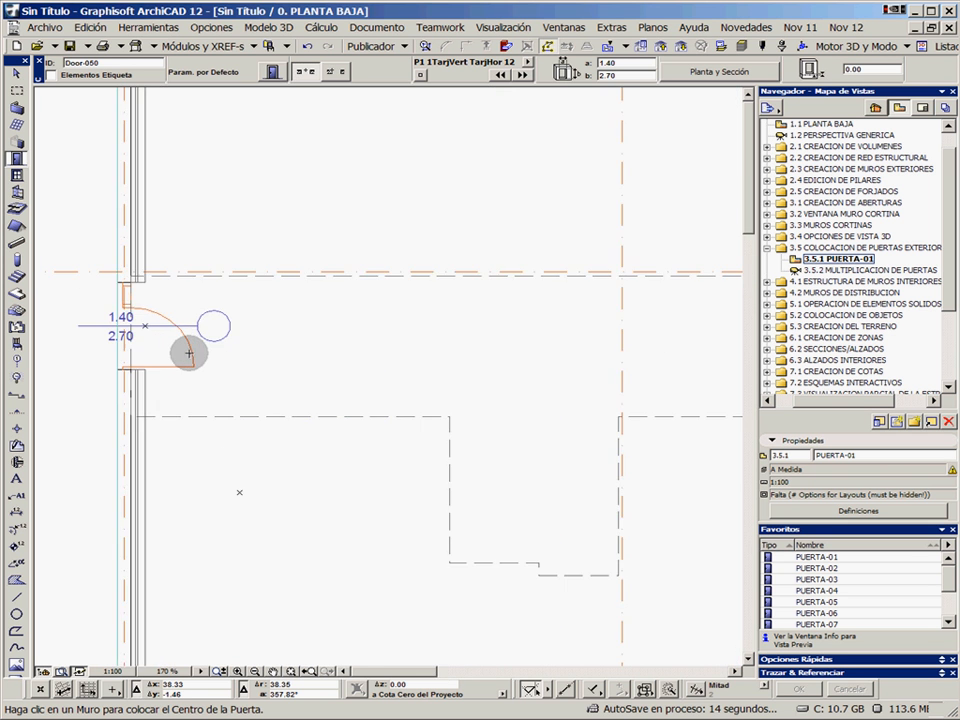
pyautogui.moveTo(211, 355); pyautogui.dragTo(392, 362, button='middle')
pyautogui.scroll(2, 392, 362)
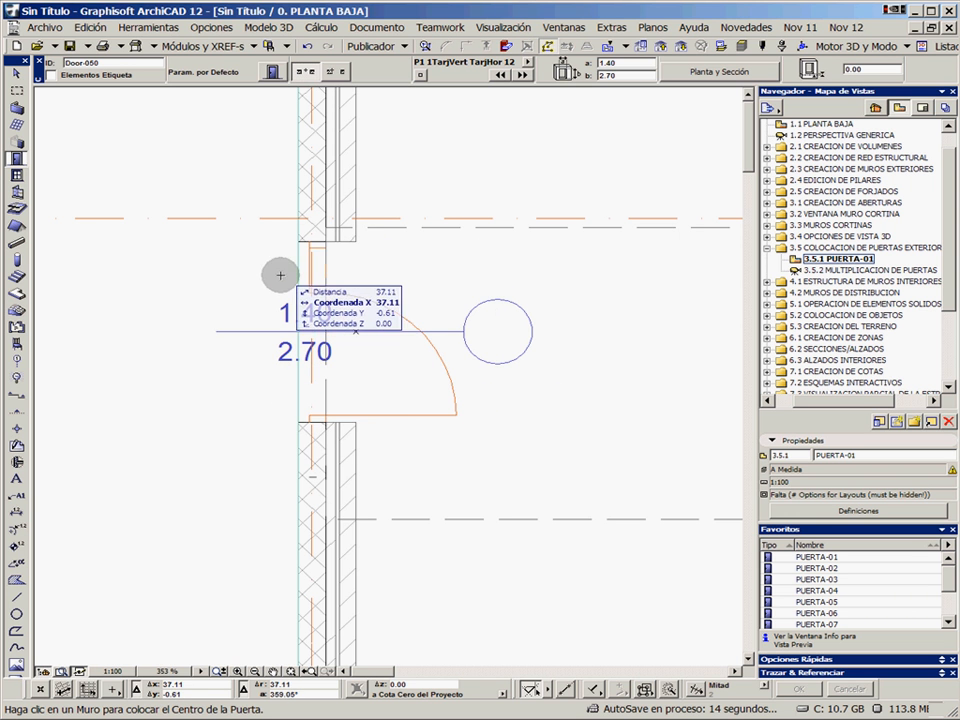
pyautogui.click(213, 28)
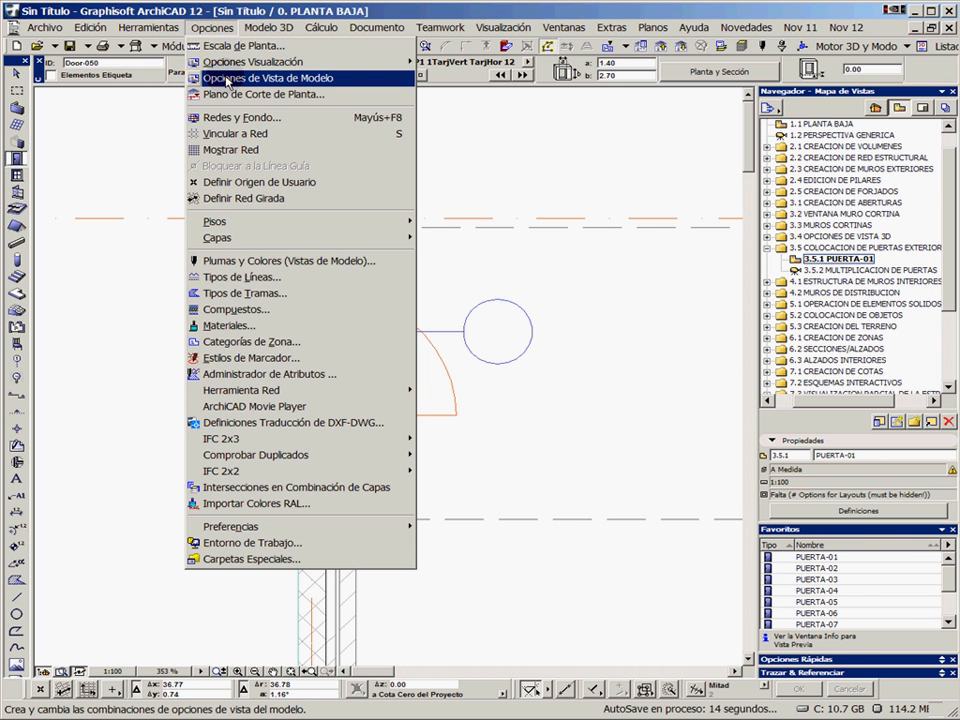
pyautogui.click(276, 91)
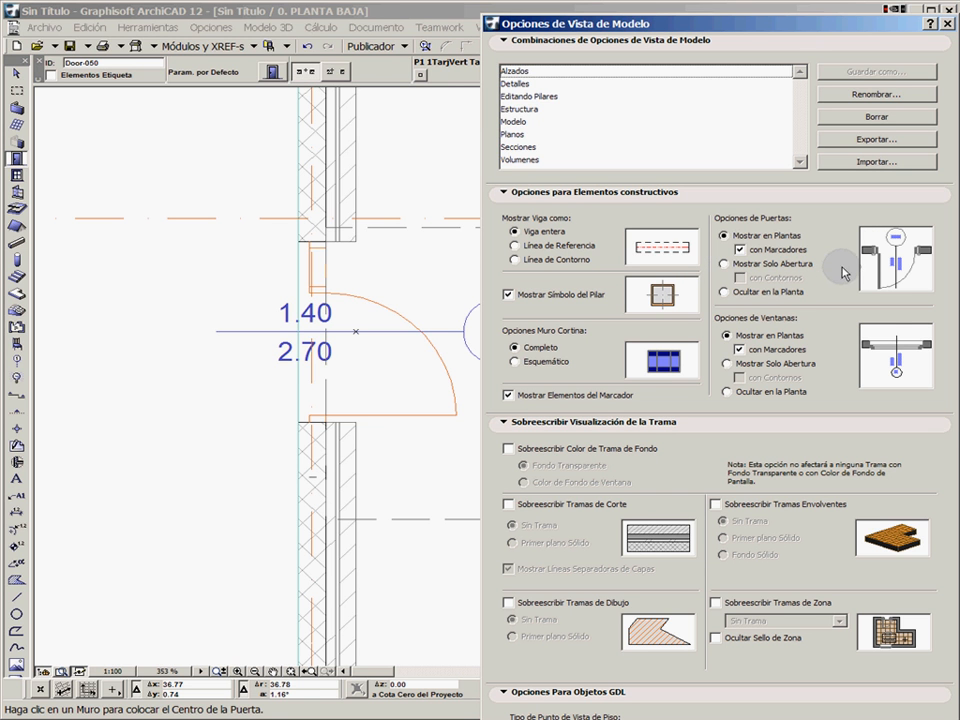
pyautogui.click(740, 250)
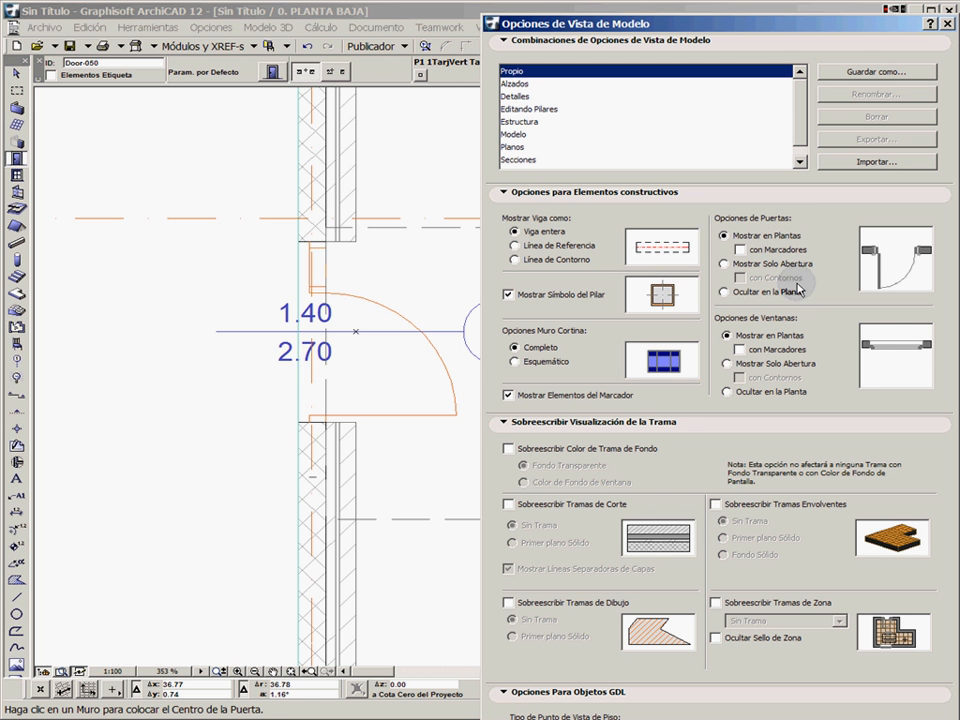
pyautogui.click(504, 423)
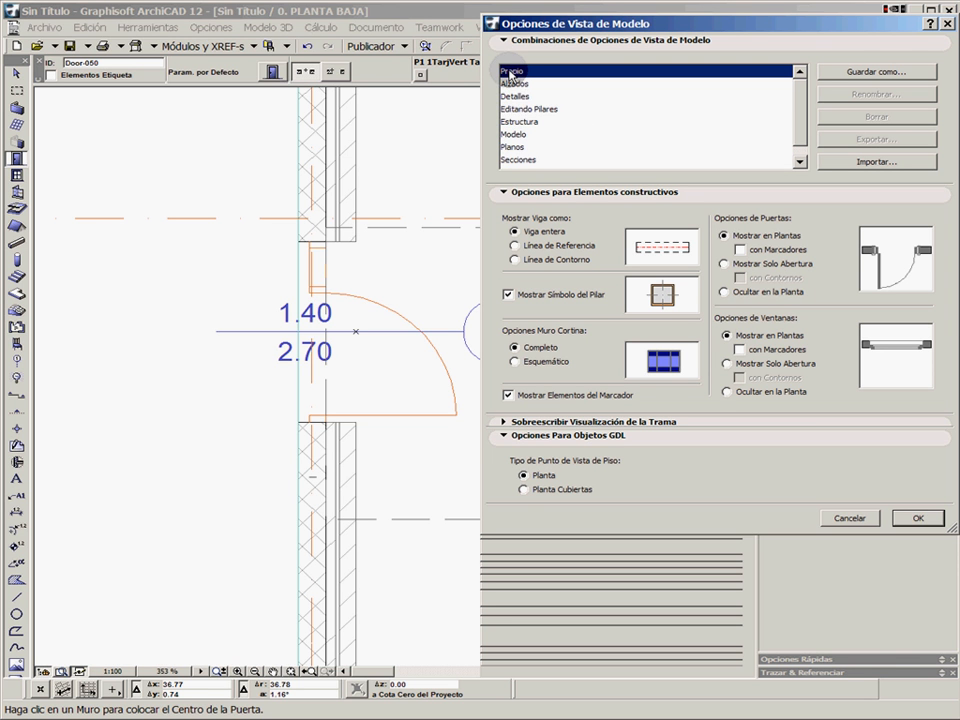
pyautogui.click(917, 519)
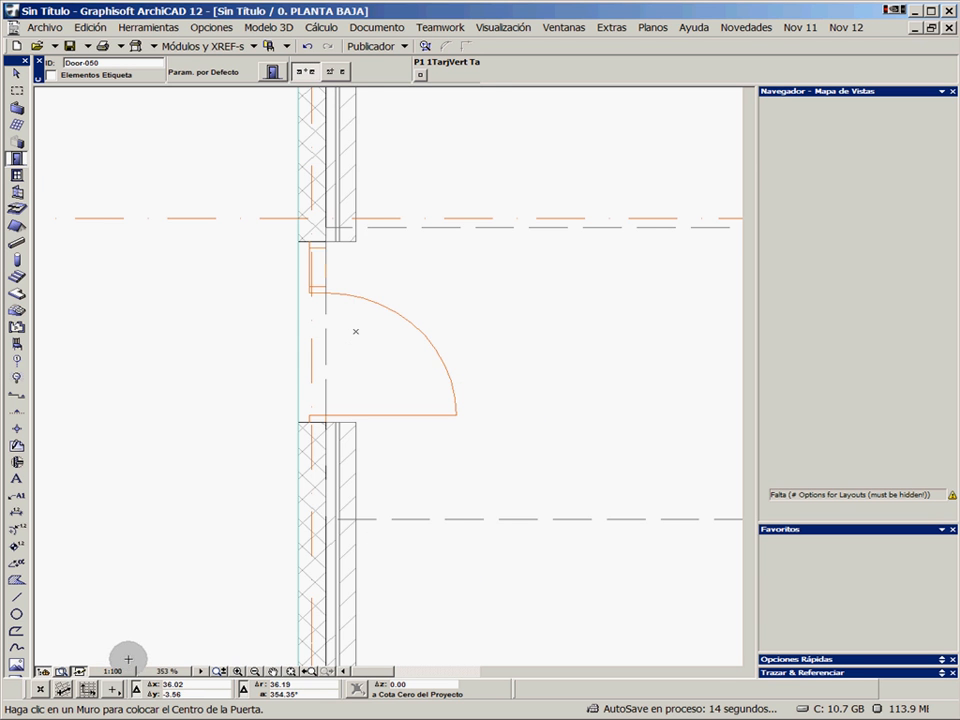
# Set the ground-floor plan's scale to 1:50
pyautogui.scroll(1, 310, 432)
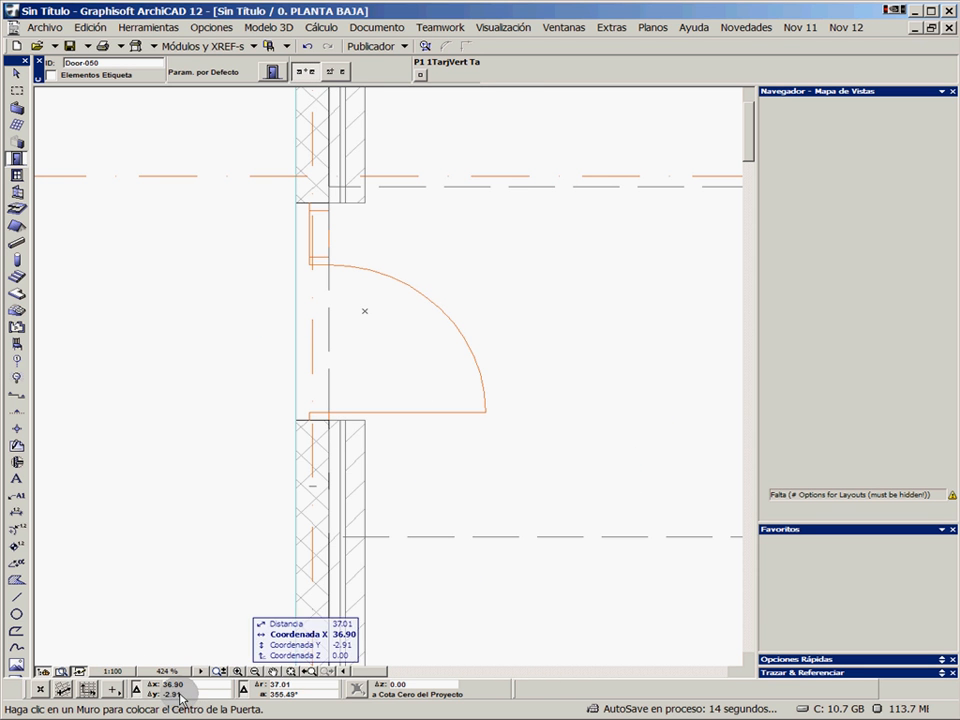
pyautogui.click(115, 672)
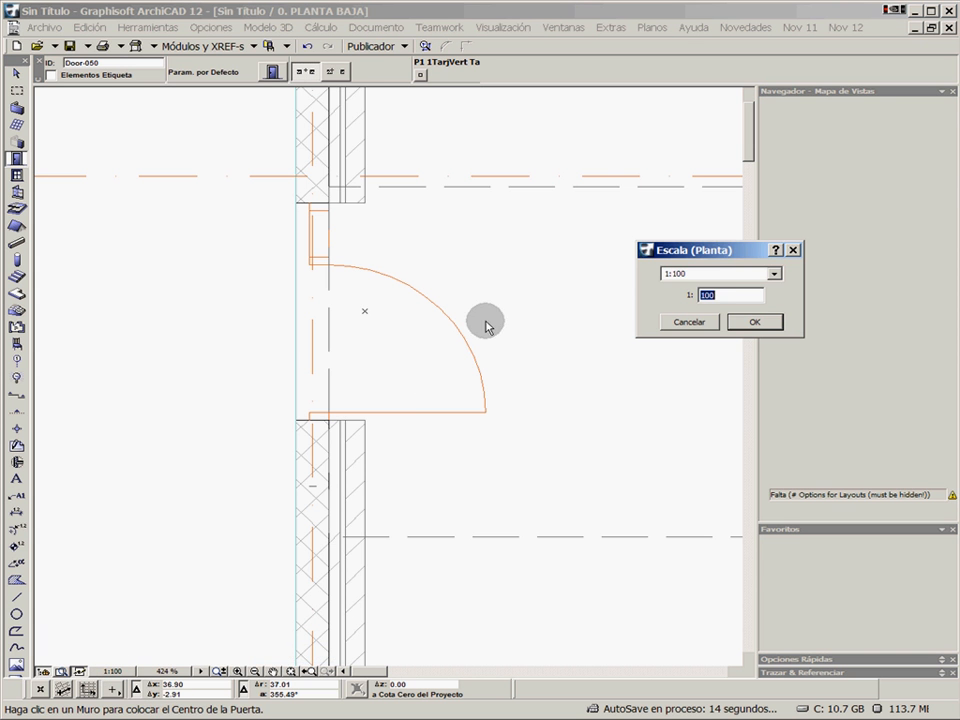
pyautogui.click(775, 274)
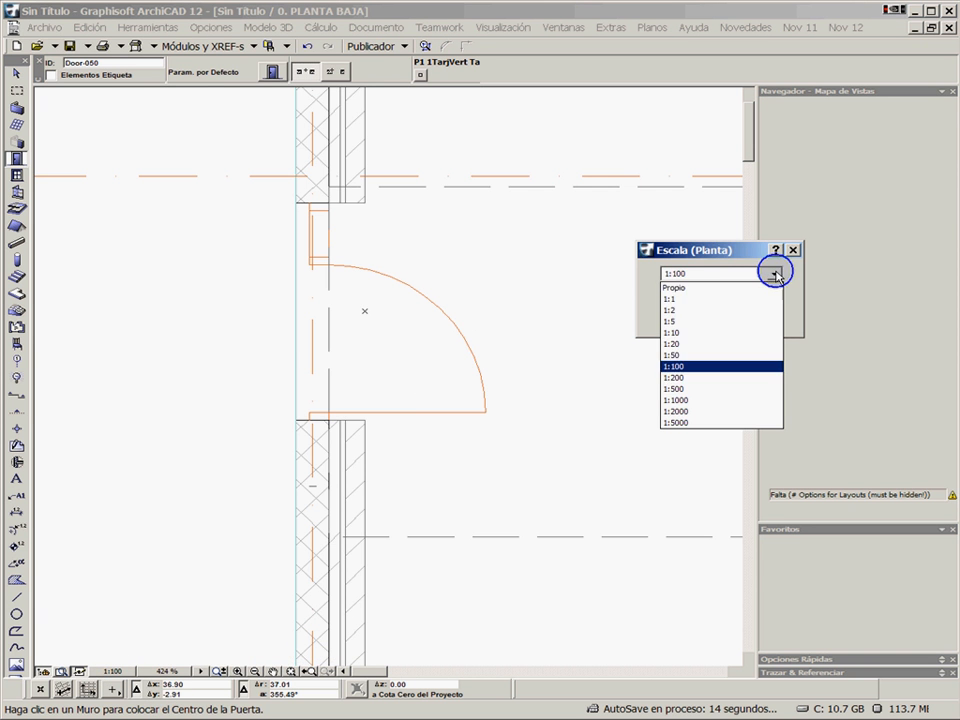
pyautogui.click(683, 356)
pyautogui.click(746, 319)
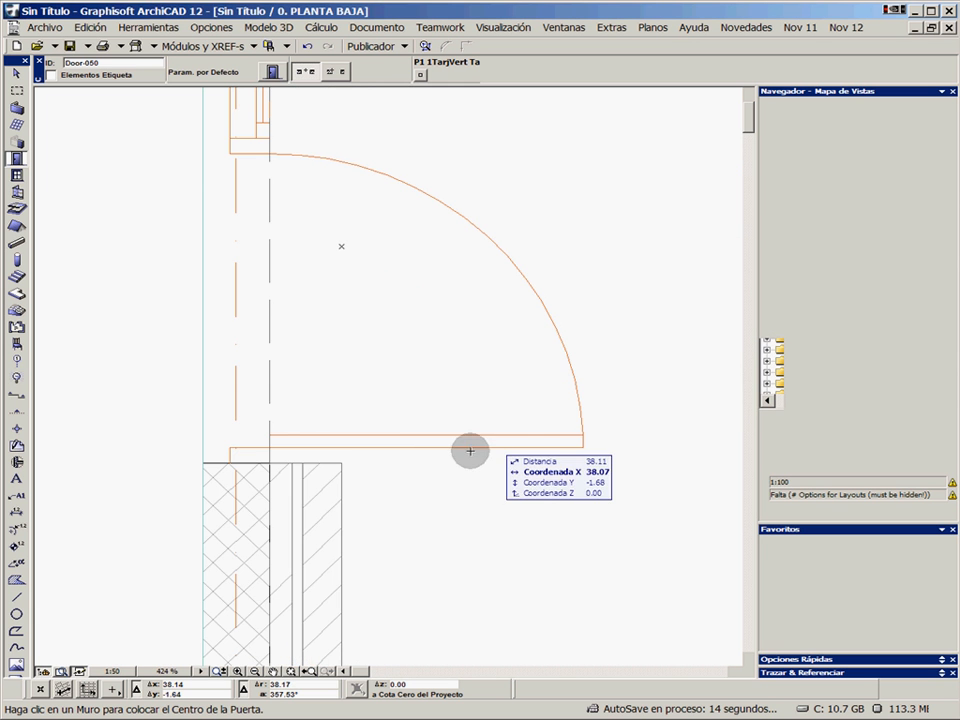
# Examine the level of detail of the left door's plan symbol at 1:50 and compare both exterior doors
pyautogui.moveTo(456, 416); pyautogui.dragTo(458, 470, button='middle')
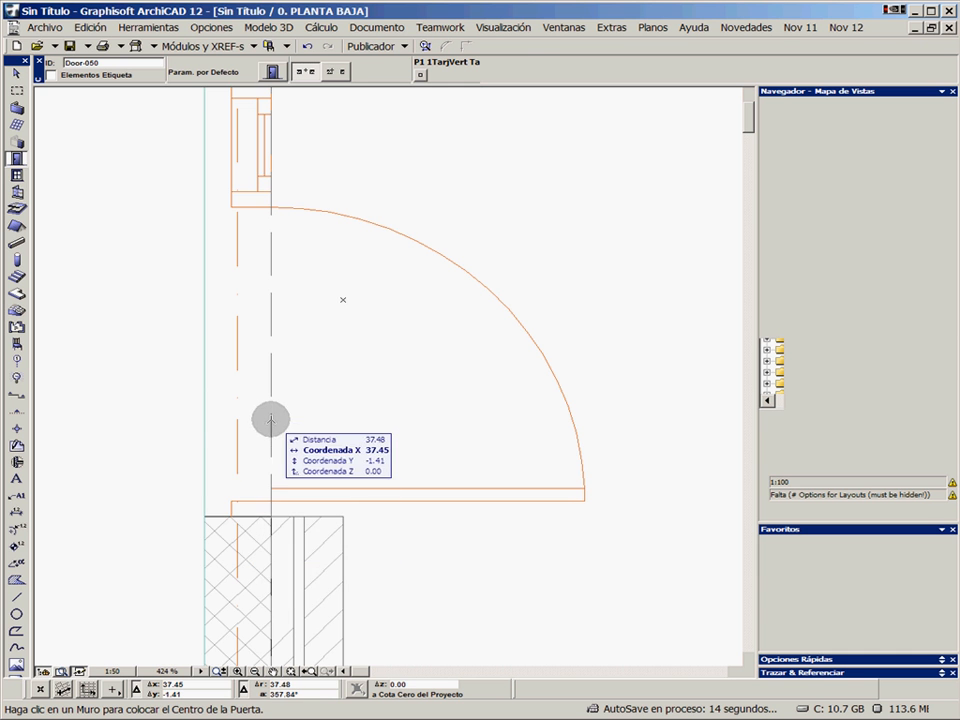
pyautogui.scroll(-5, 422, 300)
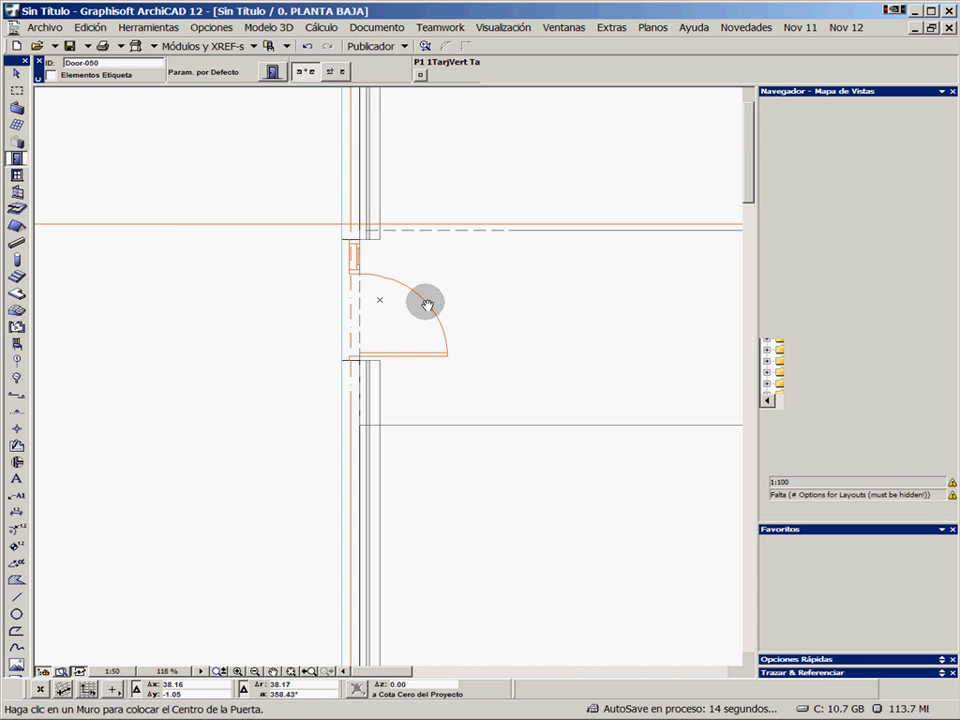
pyautogui.moveTo(427, 304); pyautogui.dragTo(234, 296, button='middle')
pyautogui.scroll(-2, 510, 301)
pyautogui.moveTo(518, 302); pyautogui.dragTo(363, 302, button='middle')
pyautogui.scroll(-3, 370, 302)
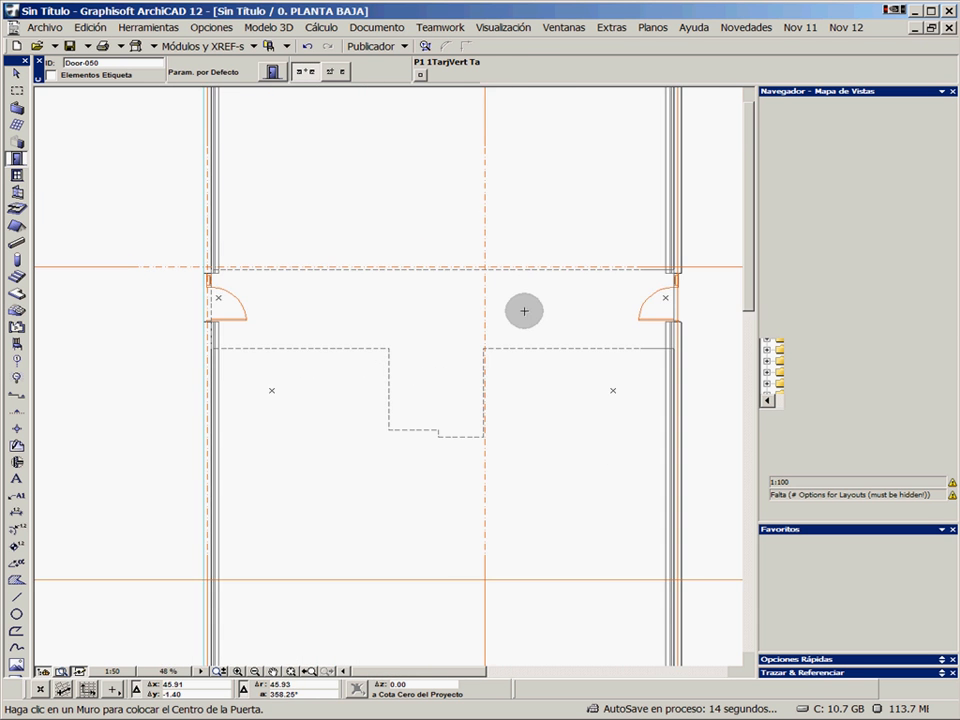
pyautogui.moveTo(479, 309); pyautogui.dragTo(435, 306, button='middle')
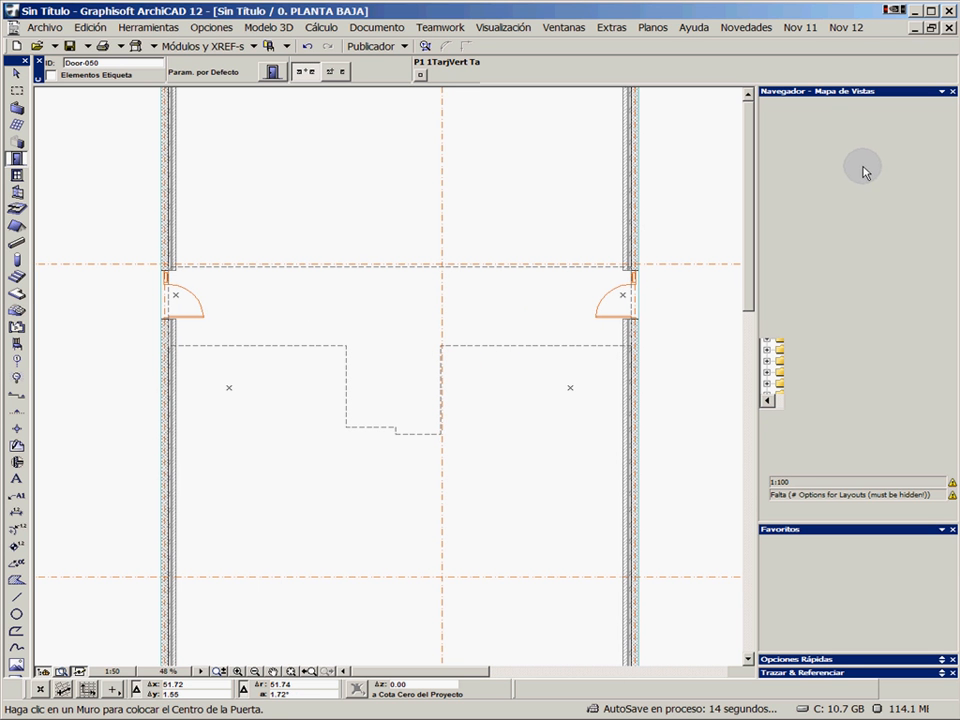
pyautogui.click(846, 268)
pyautogui.click(795, 303)
pyautogui.click(821, 338)
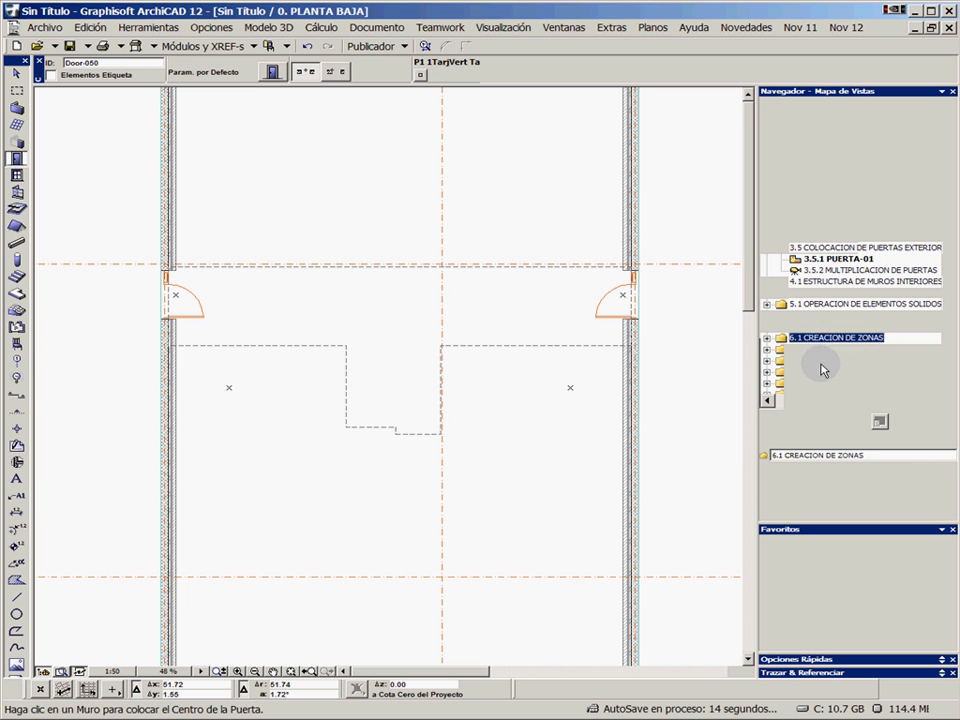
pyautogui.click(820, 362)
pyautogui.click(819, 383)
pyautogui.click(832, 358)
pyautogui.click(828, 259)
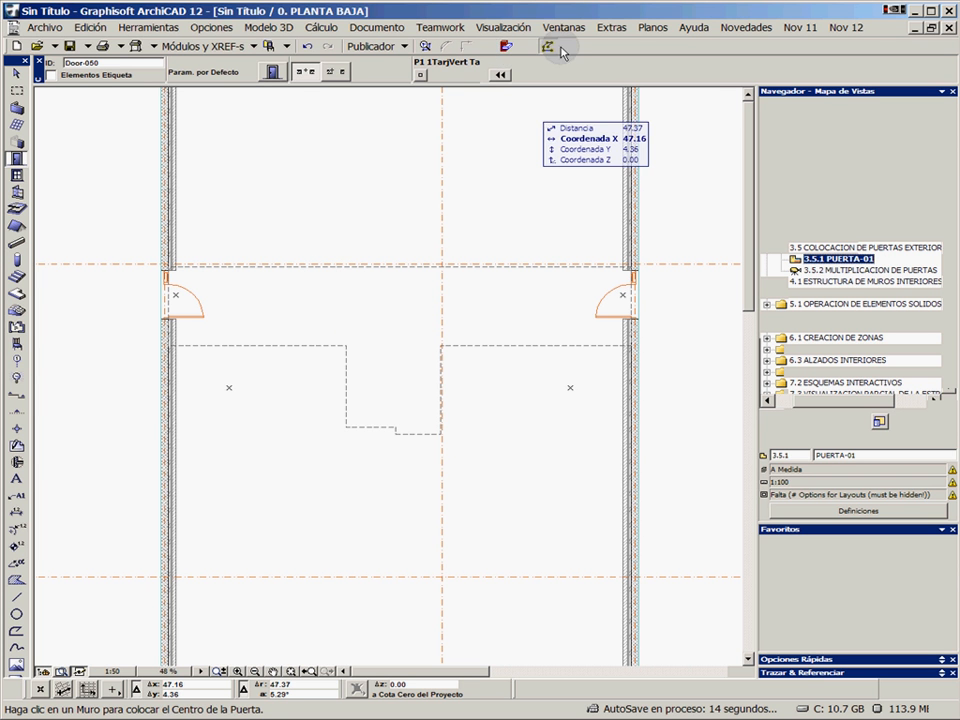
# Check the PLANTA SEGUNDA and PLANTA PRIMERA plans for exterior doors and return to PLANTA BAJA
pyautogui.click(660, 47)
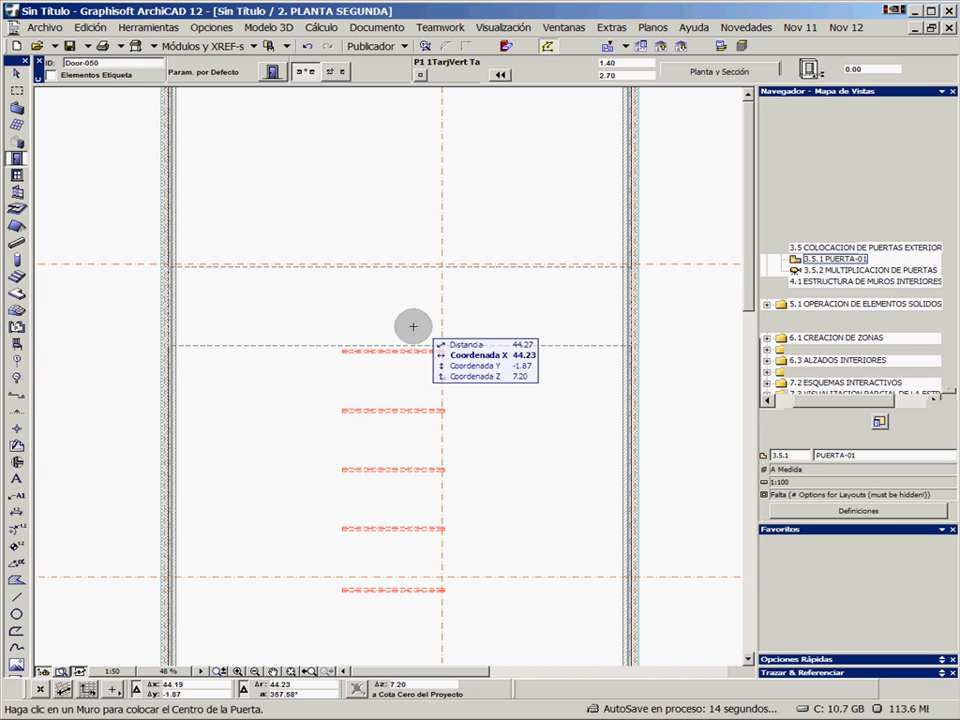
pyautogui.click(680, 46)
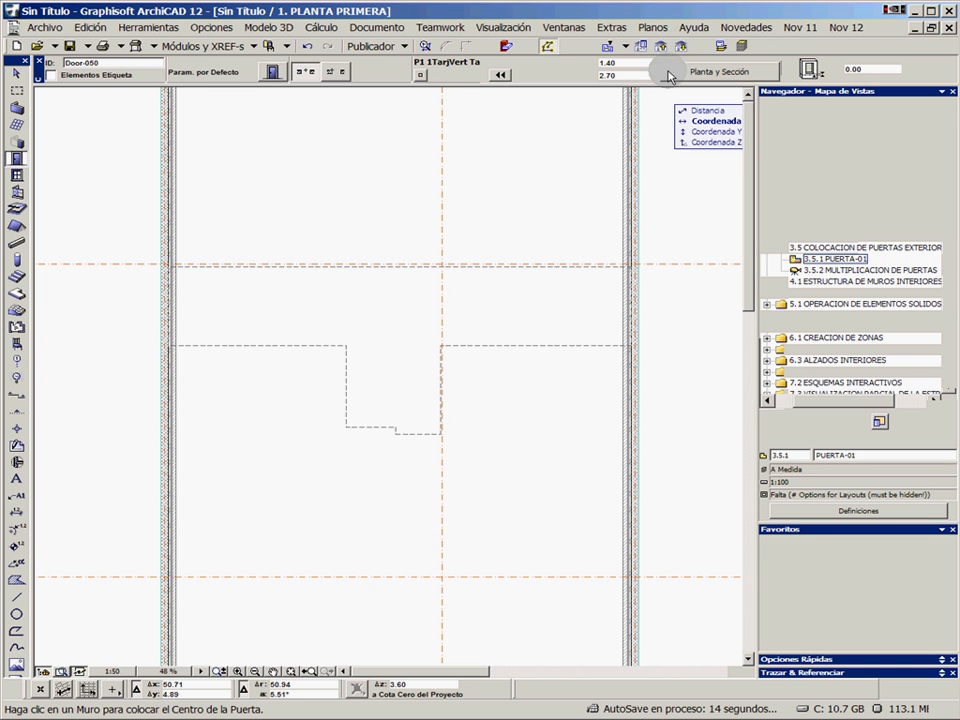
pyautogui.click(680, 46)
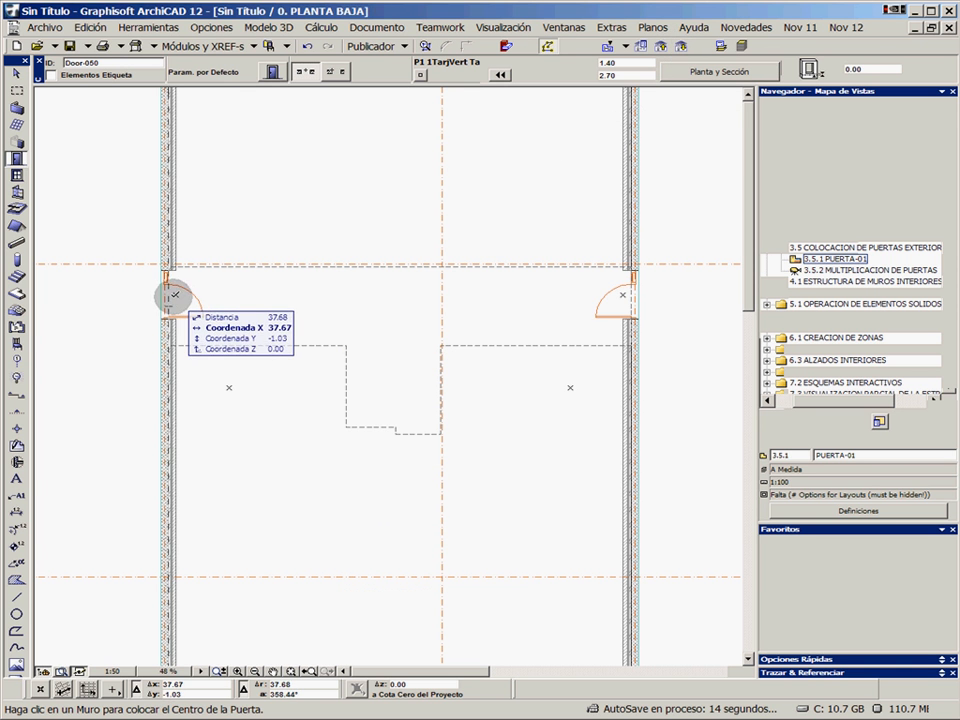
# Open the saved 3D view 3.5.2 MULTIPLICACION DE PUERTAS and bring both ground-floor doors into sight
pyautogui.doubleClick(795, 272)
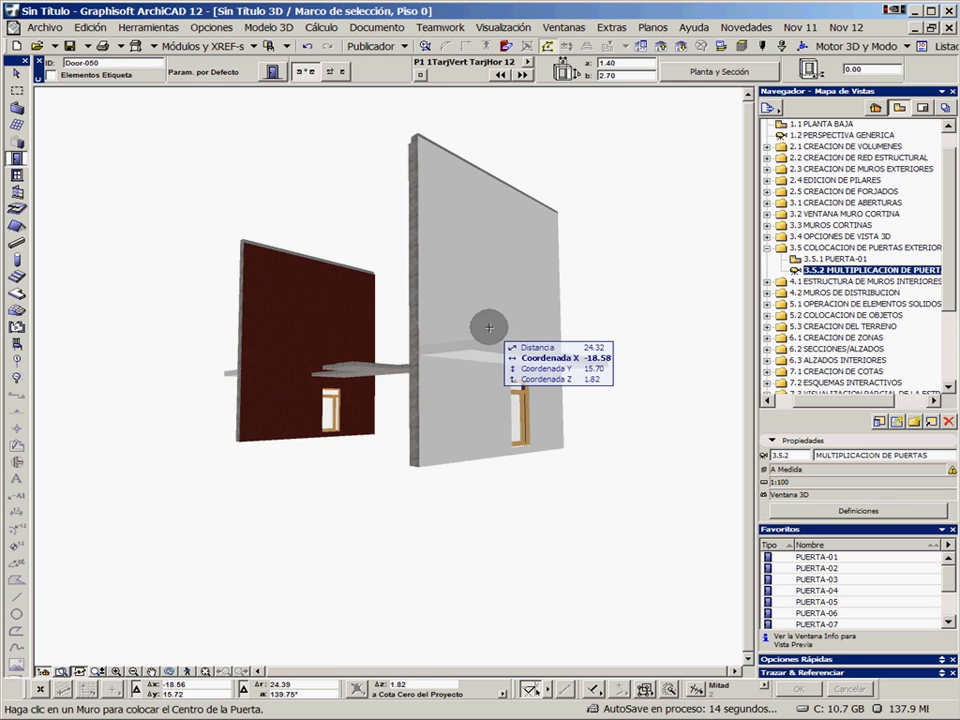
pyautogui.keyDown('shift'); pyautogui.moveTo(523, 420); pyautogui.dragTo(372, 396, button='middle'); pyautogui.keyUp('shift')
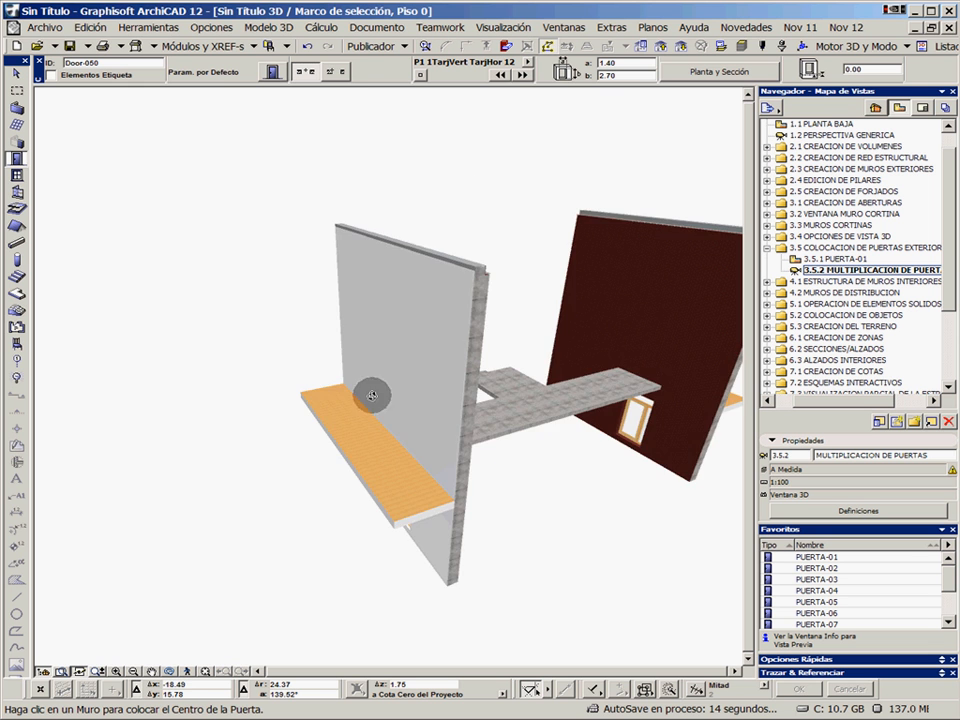
pyautogui.keyDown('shift'); pyautogui.moveTo(463, 356); pyautogui.dragTo(343, 291, button='middle'); pyautogui.keyUp('shift')
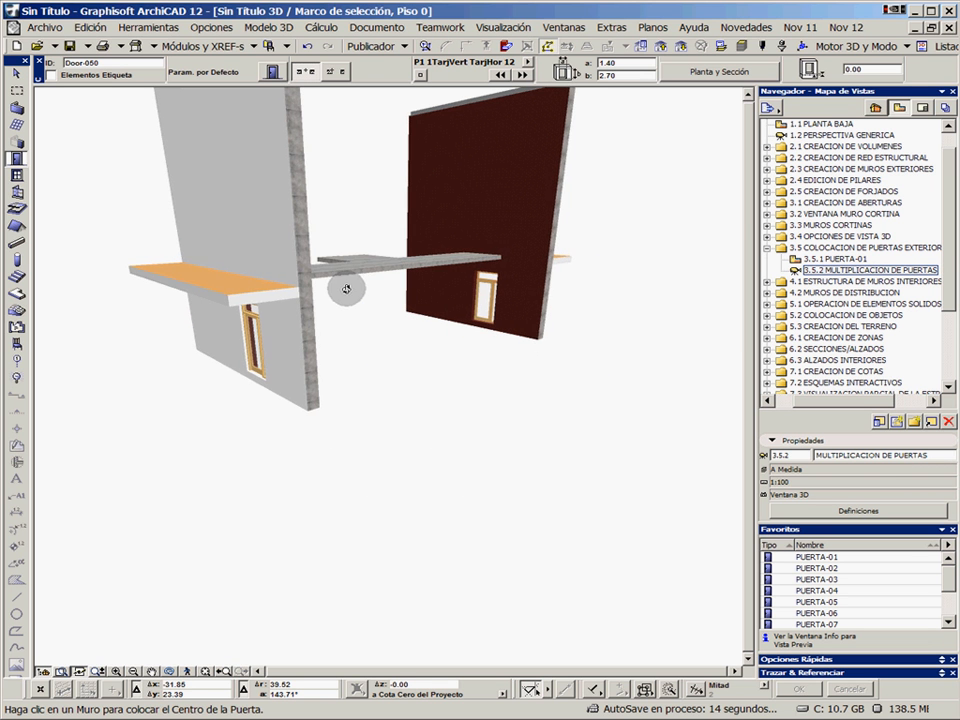
# Multiply both ground-floor doors upward using Elevar with 2 copies at an Incremento height of 3.6
pyautogui.click(258, 340)
pyautogui.keyDown('shift'); pyautogui.click(487, 300); pyautogui.keyUp('shift')
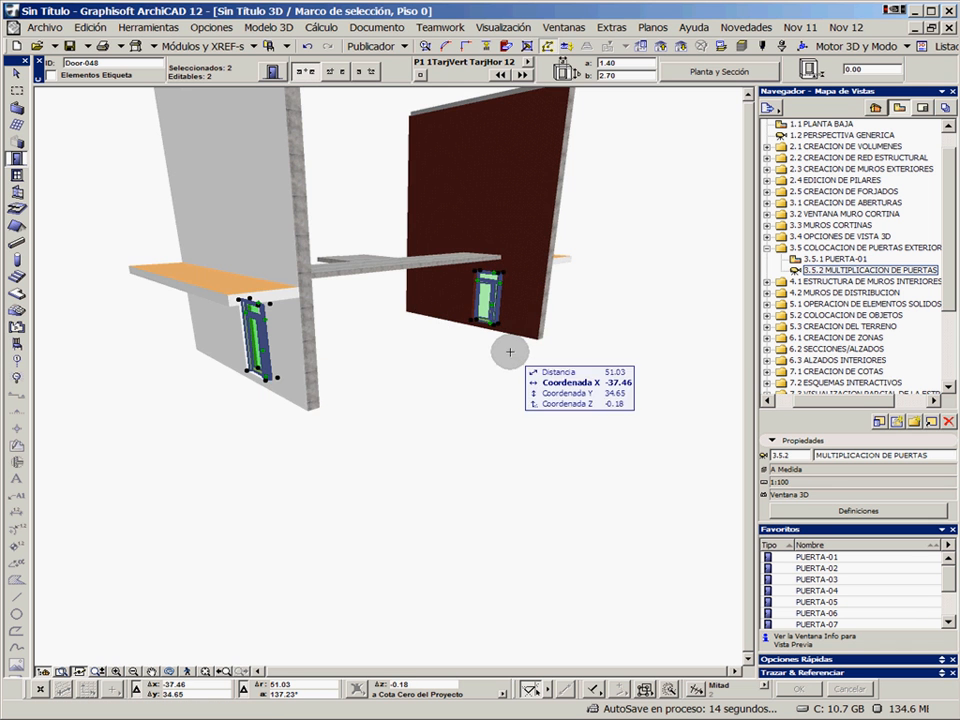
pyautogui.moveTo(443, 364)
pyautogui.keyDown('shift'); pyautogui.mouseDown(button='middle')
pyautogui.moveTo(443, 381)
pyautogui.moveTo(445, 372)
pyautogui.mouseUp(button='middle'); pyautogui.keyUp('shift')
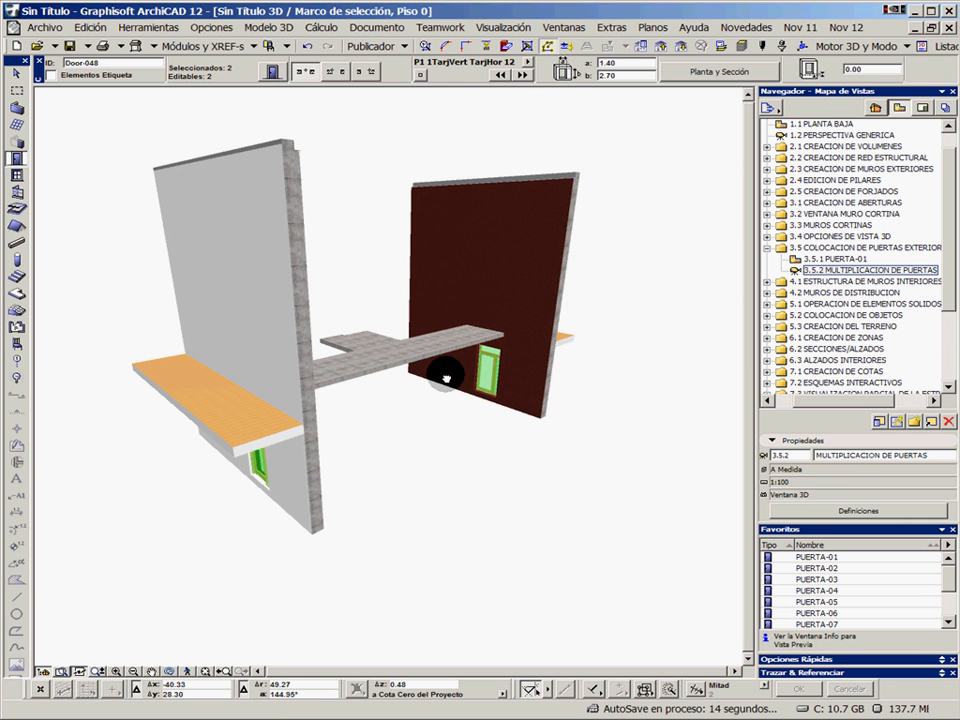
pyautogui.click(496, 392)
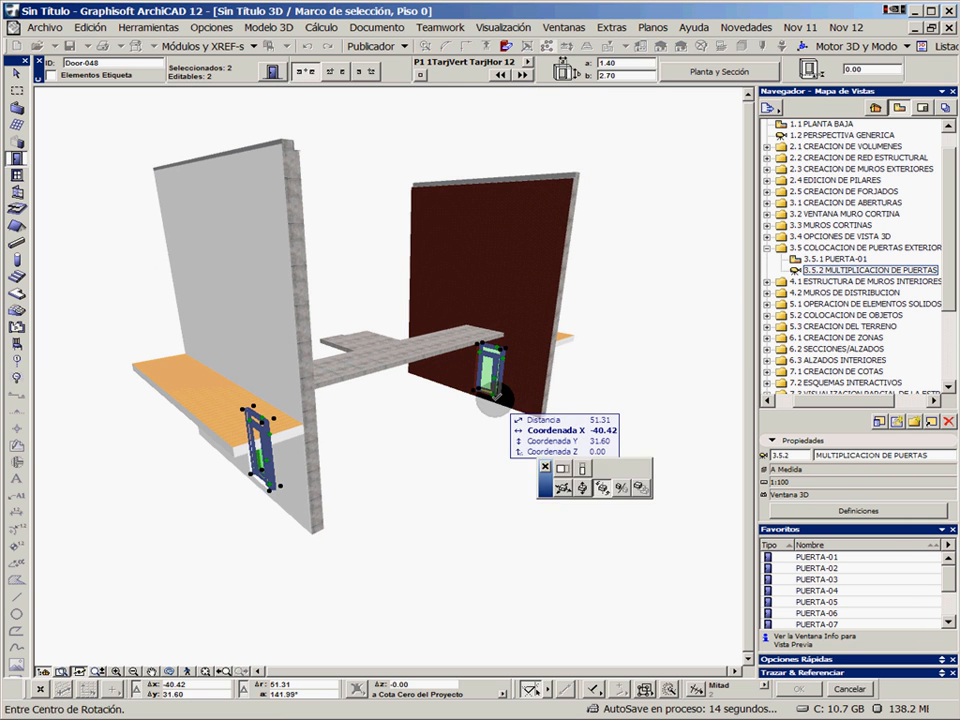
pyautogui.click(640, 493)
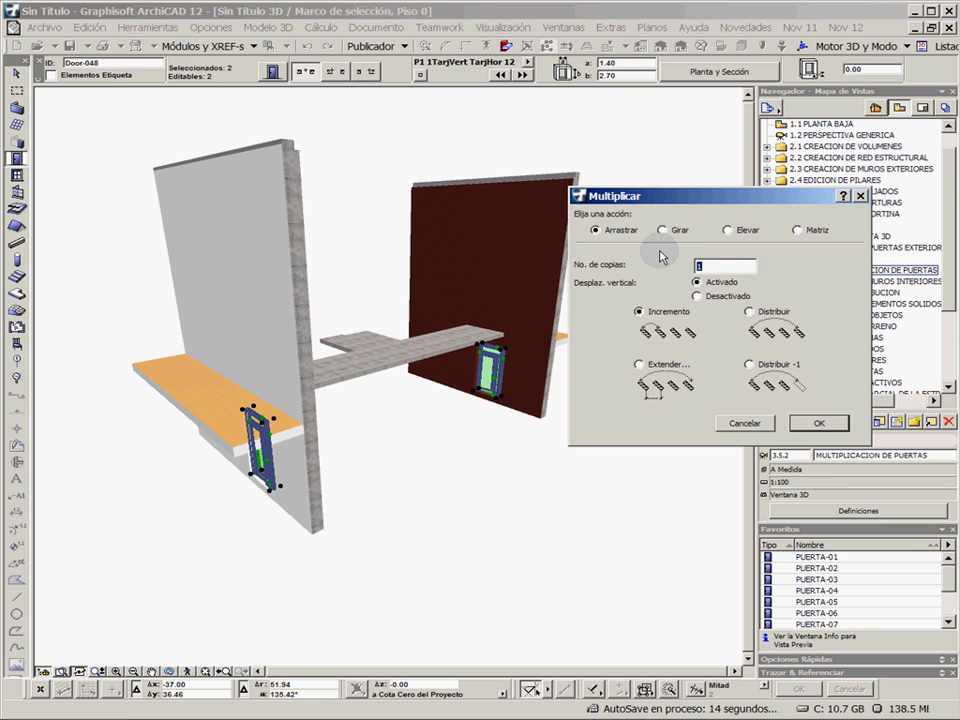
pyautogui.click(740, 240)
pyautogui.click(738, 267)
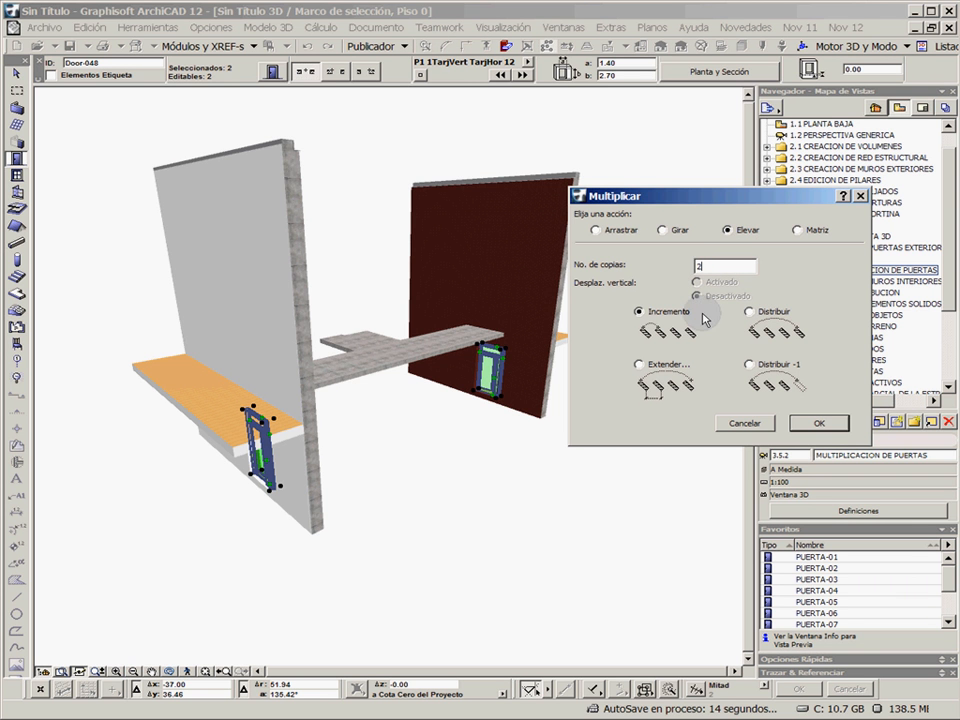
pyautogui.click(823, 425)
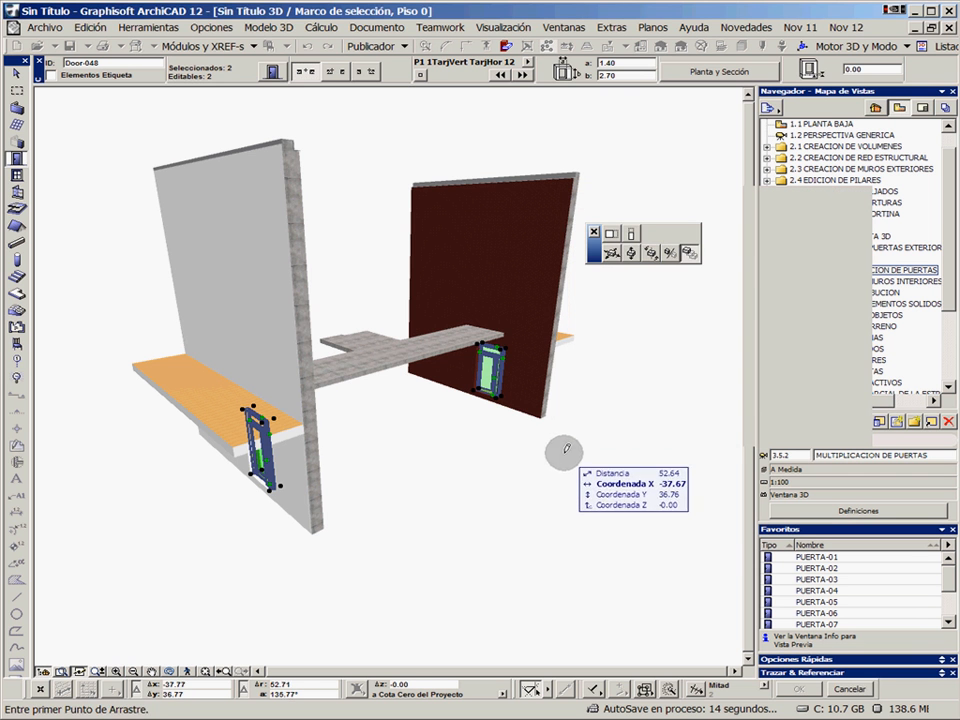
pyautogui.click(574, 440)
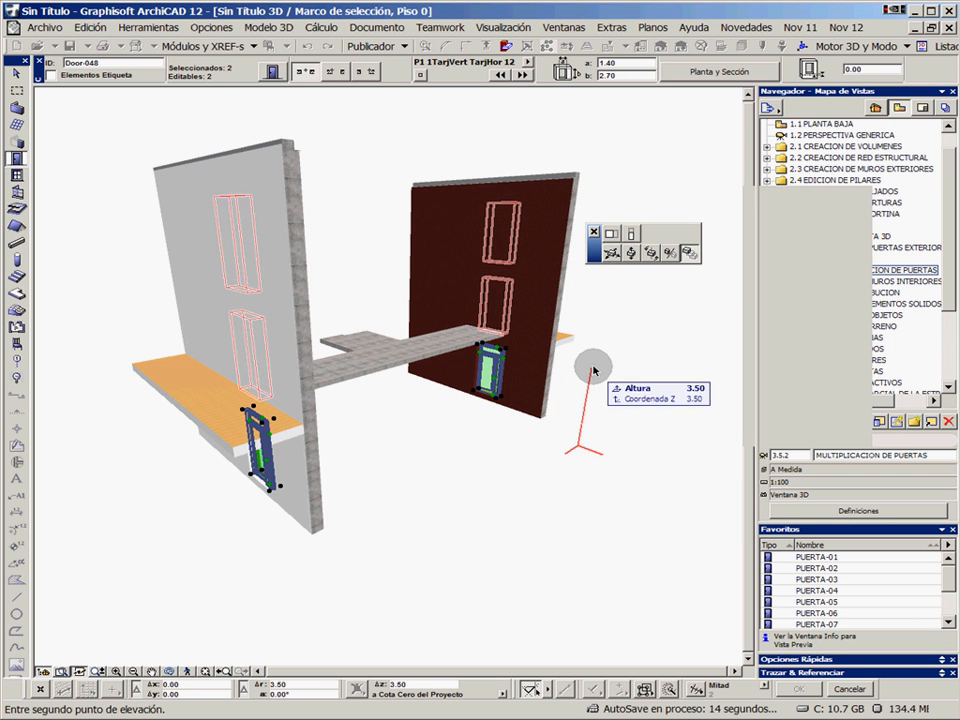
pyautogui.write('3.6')
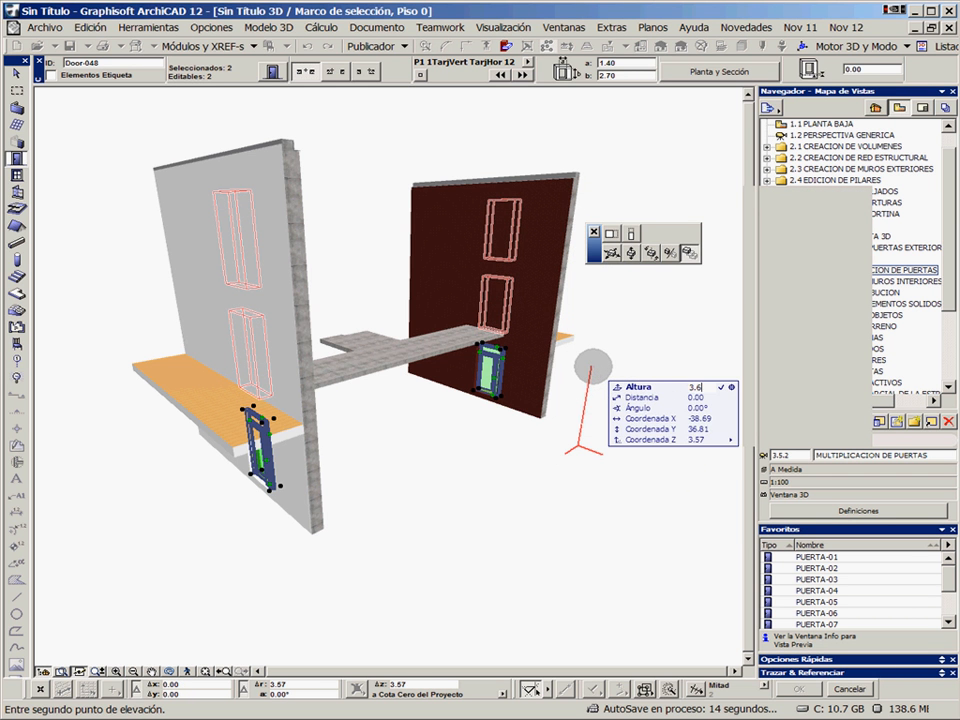
pyautogui.press('Return')
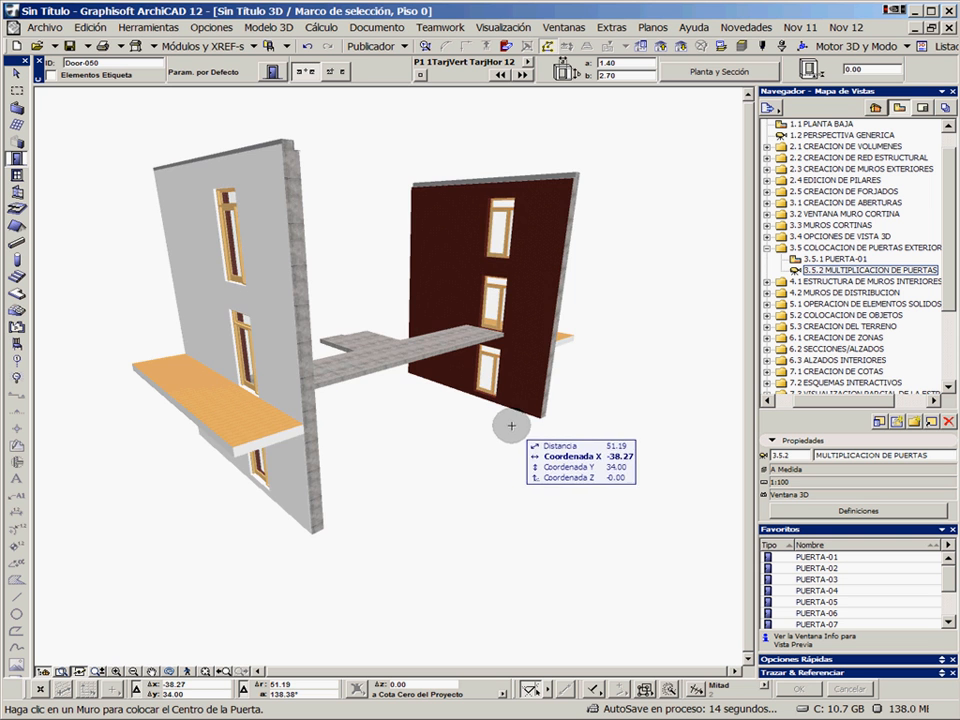
pyautogui.moveTo(510, 422)
pyautogui.keyDown('shift'); pyautogui.mouseDown(button='middle')
pyautogui.moveTo(300, 396)
pyautogui.moveTo(525, 403)
pyautogui.moveTo(521, 411)
pyautogui.mouseUp(button='middle'); pyautogui.keyUp('shift')
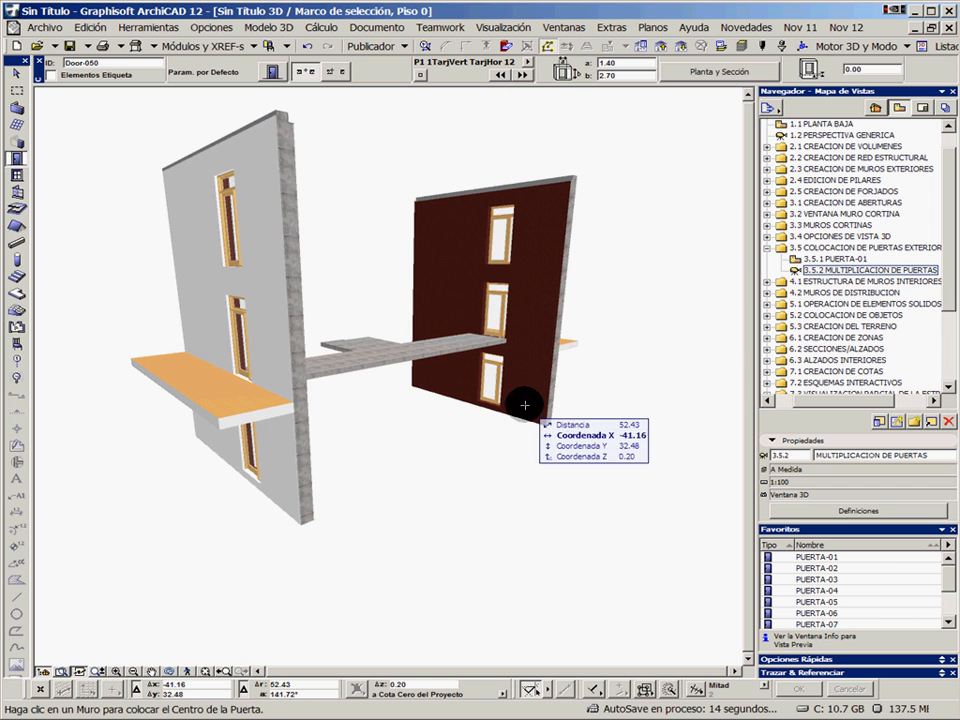
# Open the saved view 3.5.1 PUERTA-01 and examine the exterior doors on the PLANTA BAJA and PLANTA SEGUNDA plans
pyautogui.doubleClick(823, 260)
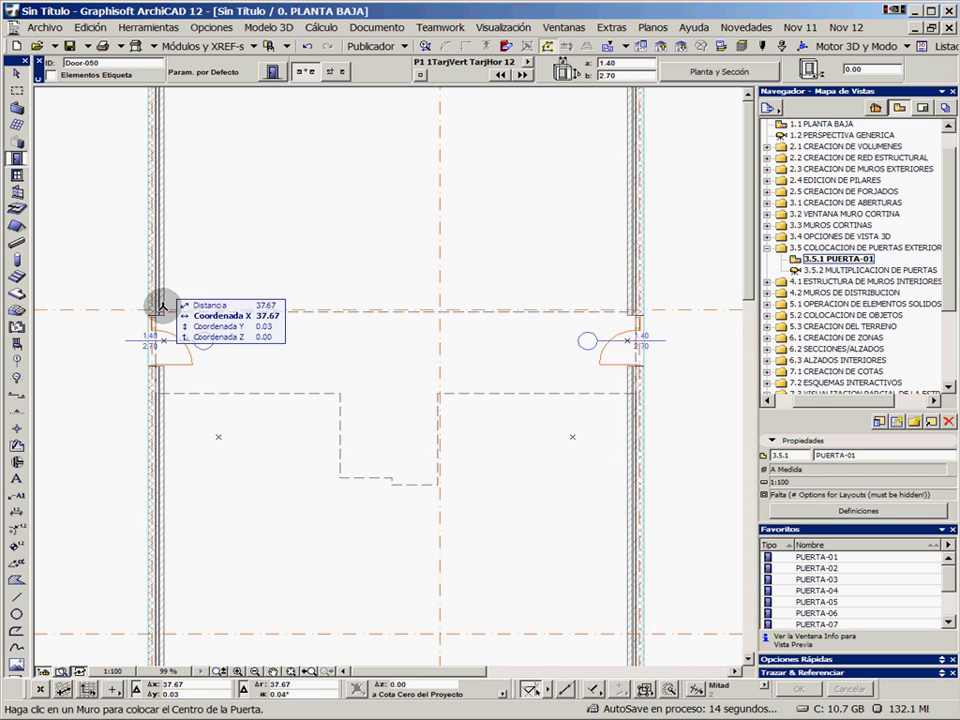
pyautogui.scroll(3, 160, 305)
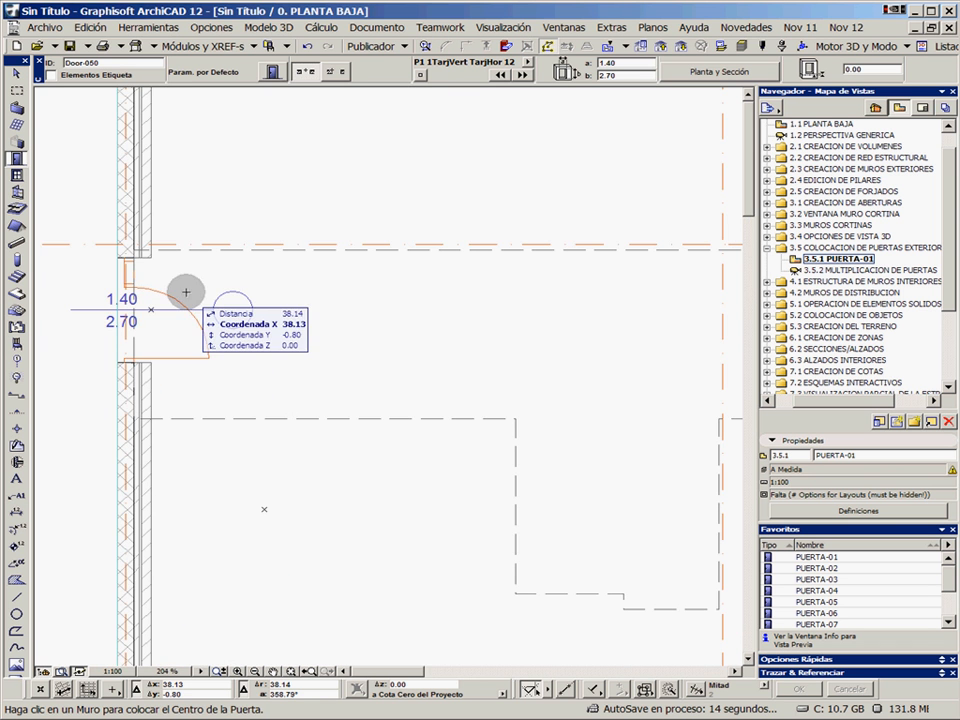
pyautogui.scroll(-3, 279, 306)
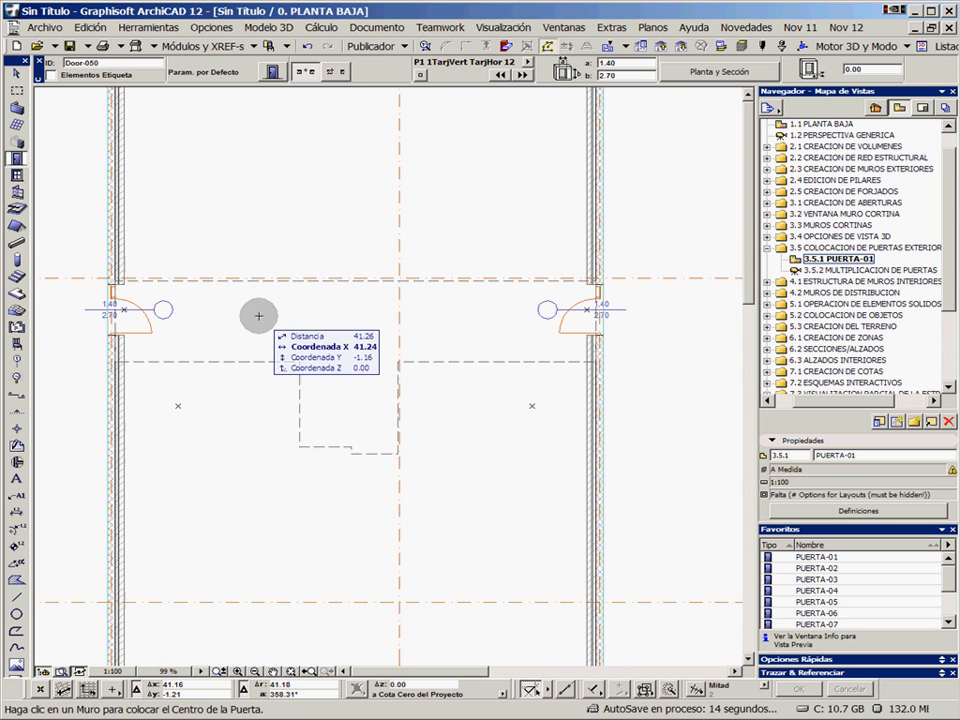
pyautogui.moveTo(259, 316); pyautogui.dragTo(356, 315, button='middle')
pyautogui.scroll(1, 356, 315)
pyautogui.moveTo(497, 328); pyautogui.dragTo(435, 339, button='middle')
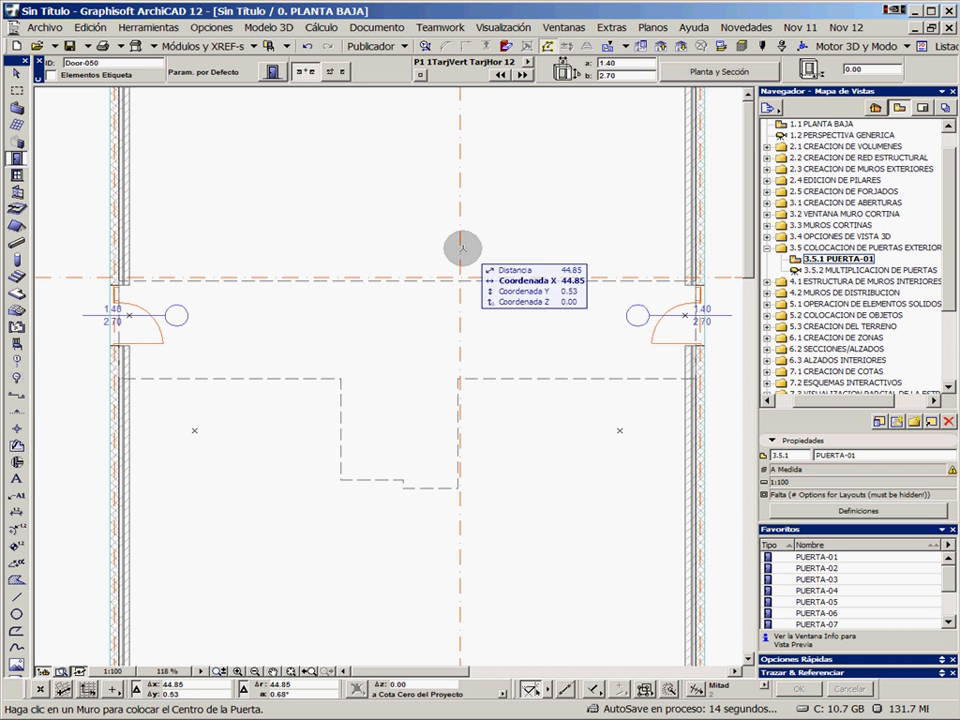
pyautogui.click(664, 48)
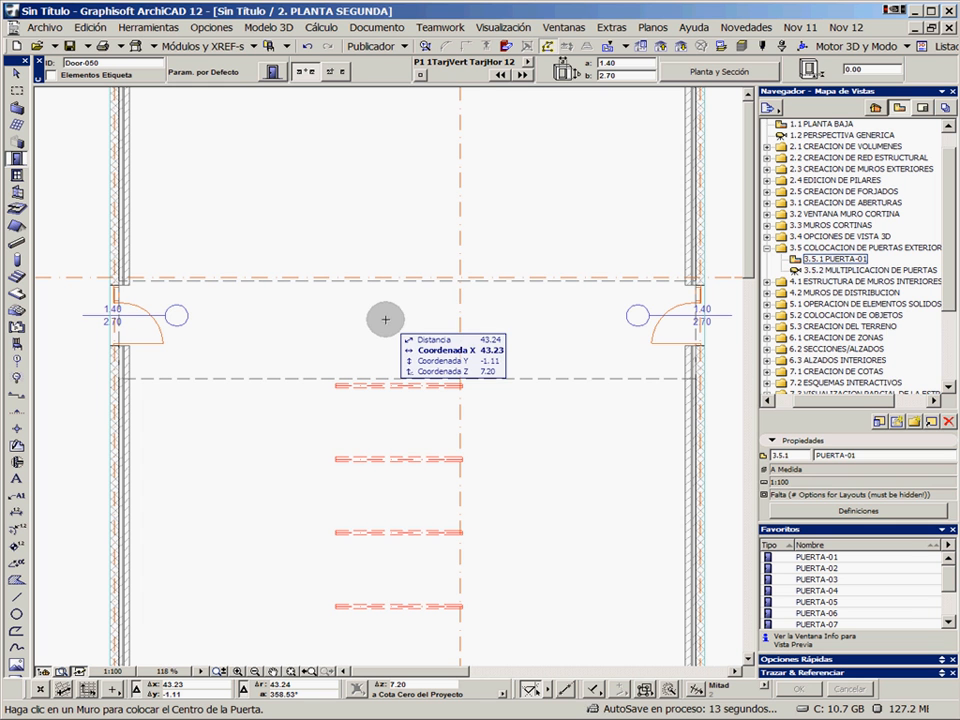
# Open the saved view 4.1.1 MURO-05/01 from 4.1 ESTRUCTURA DE MUROS INTERIORES and remove the selection marquee from the plan
pyautogui.click(768, 249)
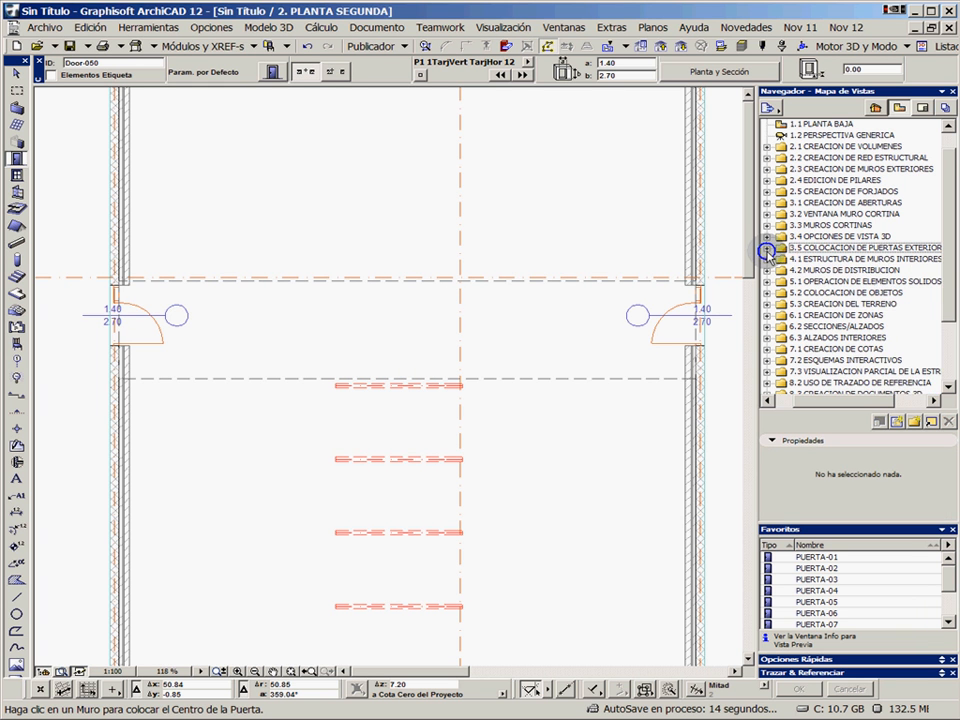
pyautogui.click(767, 259)
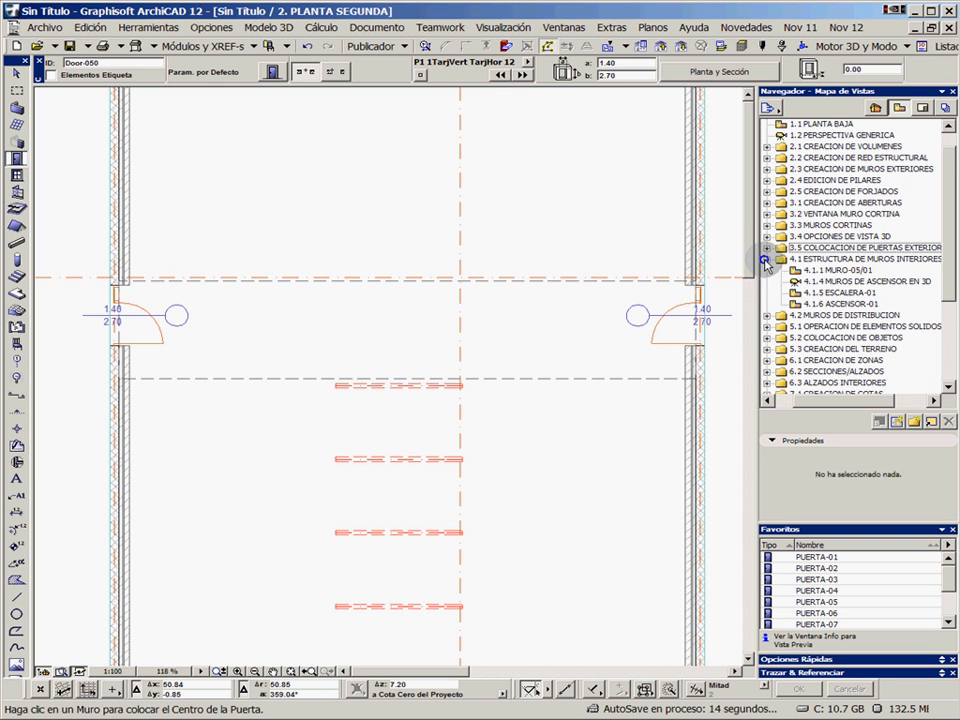
pyautogui.click(828, 271)
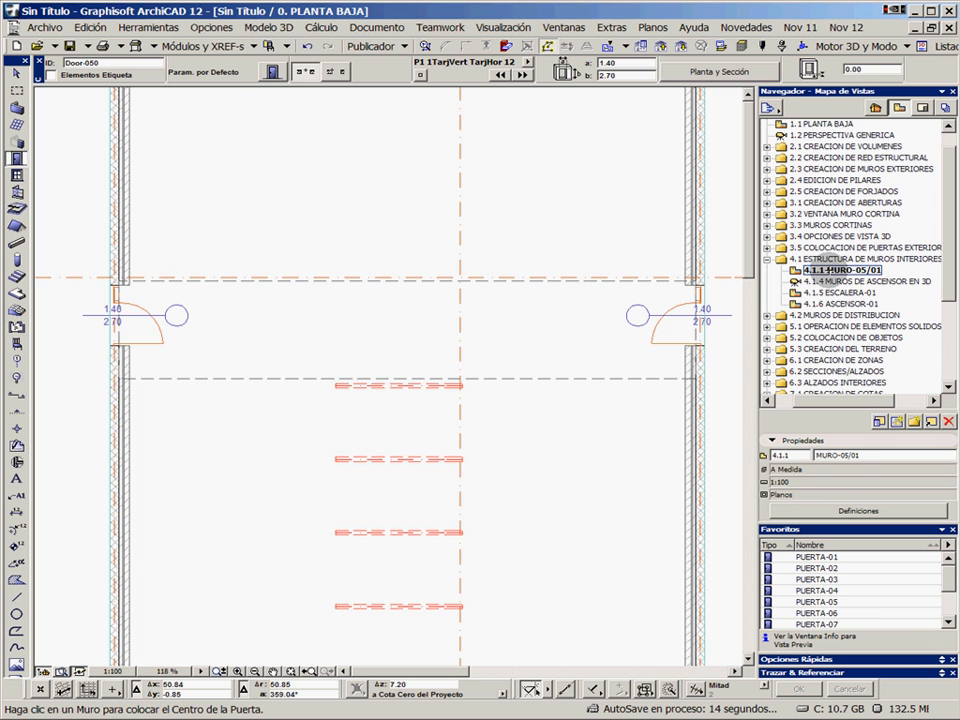
pyautogui.doubleClick(822, 270)
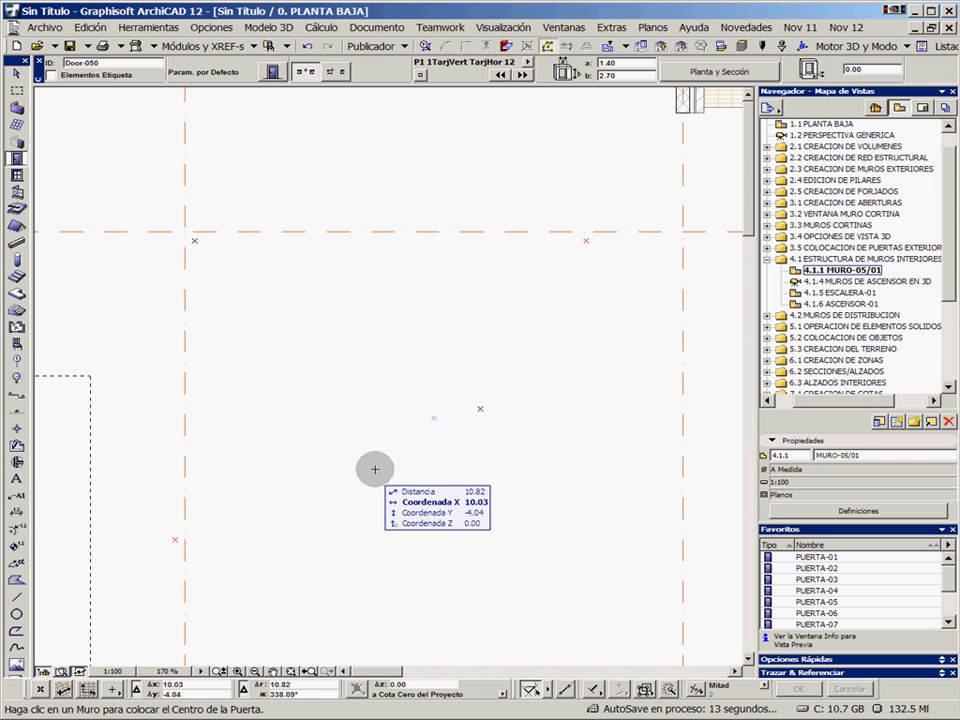
pyautogui.rightClick(150, 306)
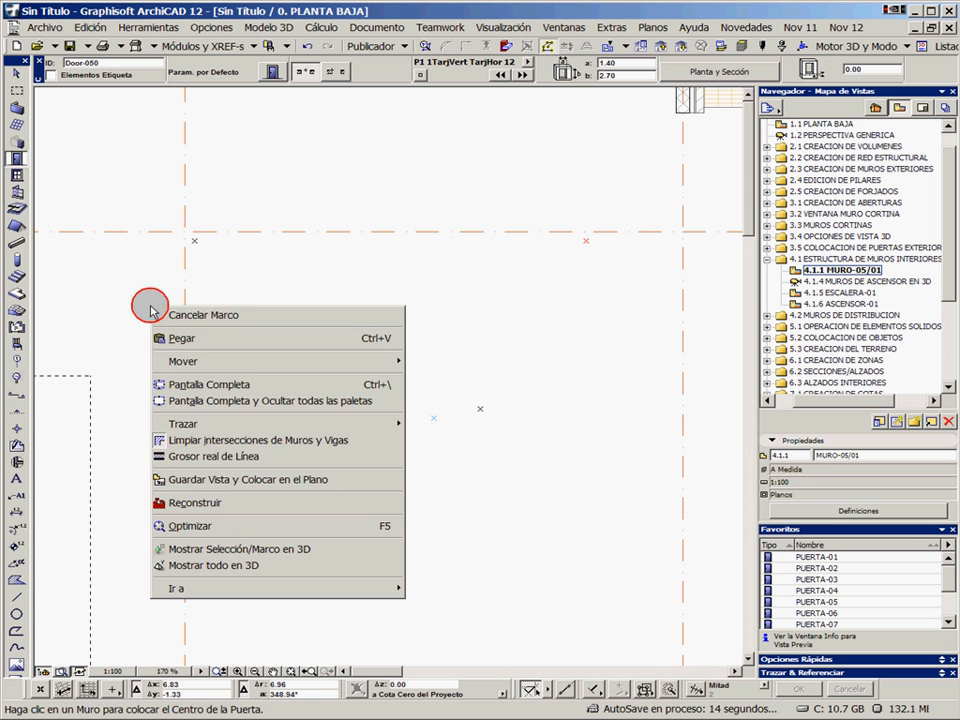
pyautogui.click(178, 315)
# Set up the Wall tool with favorite MURO-05, the rectangular geometry method and the visible Estructura wall layer
pyautogui.click(17, 107)
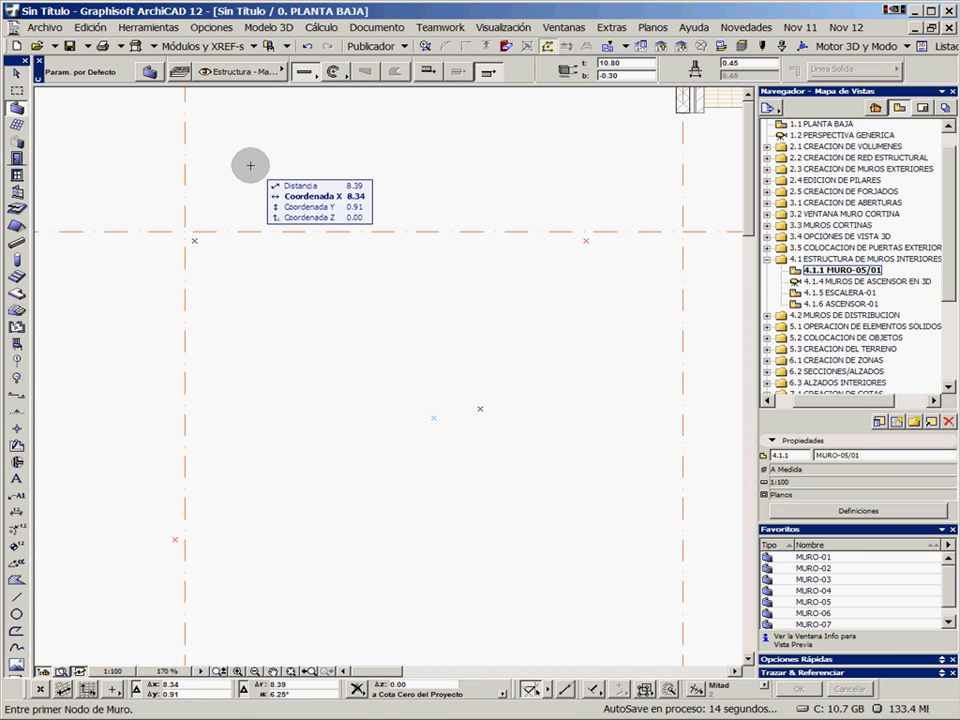
pyautogui.click(815, 623)
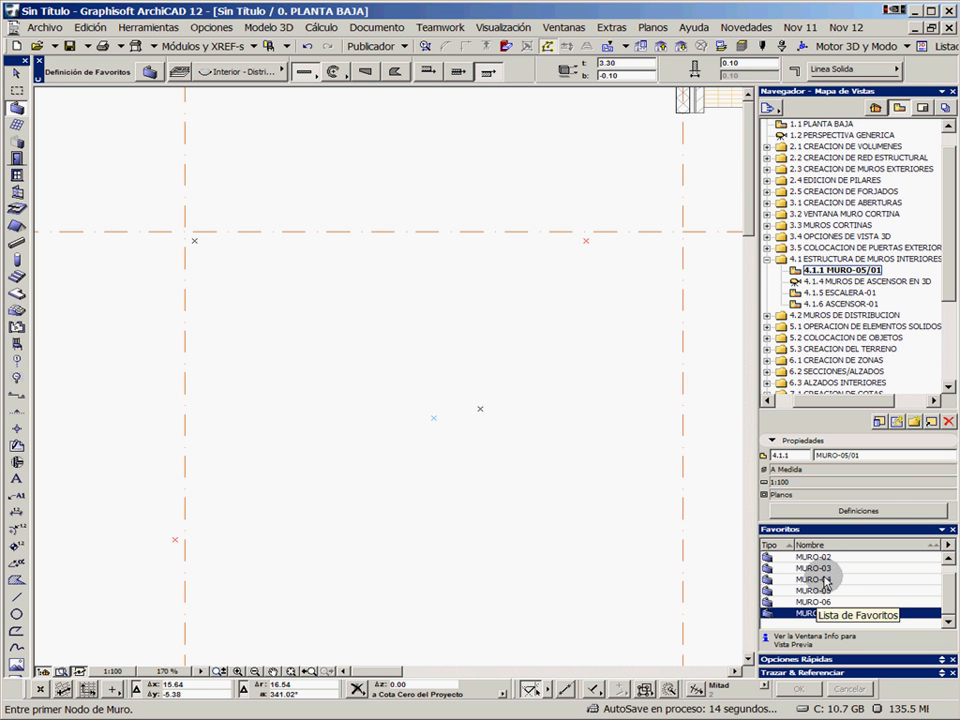
pyautogui.doubleClick(815, 590)
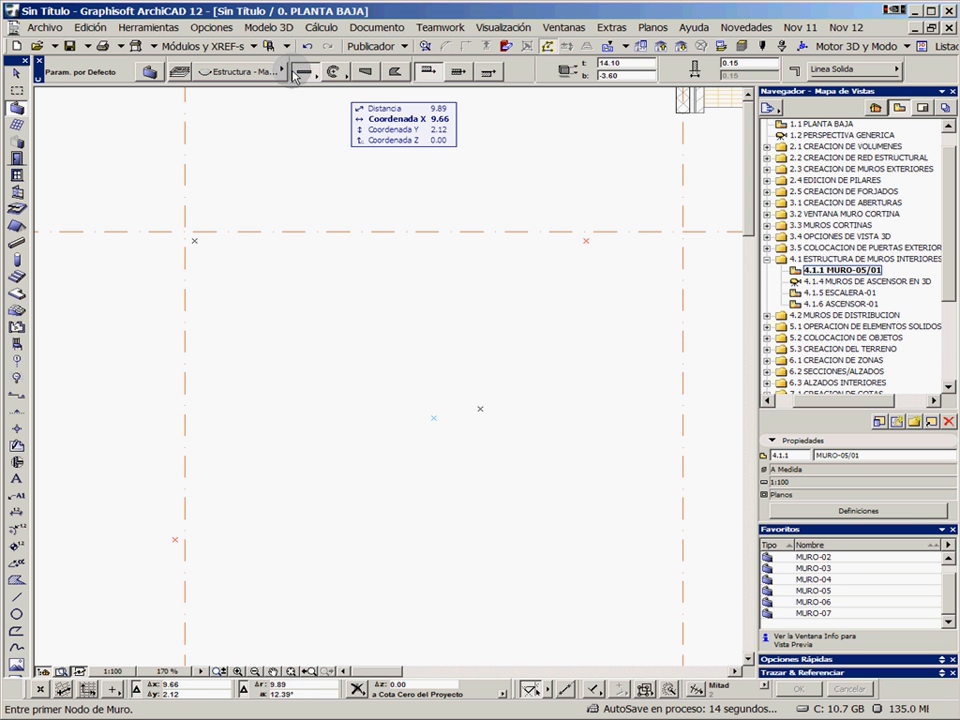
pyautogui.click(342, 59)
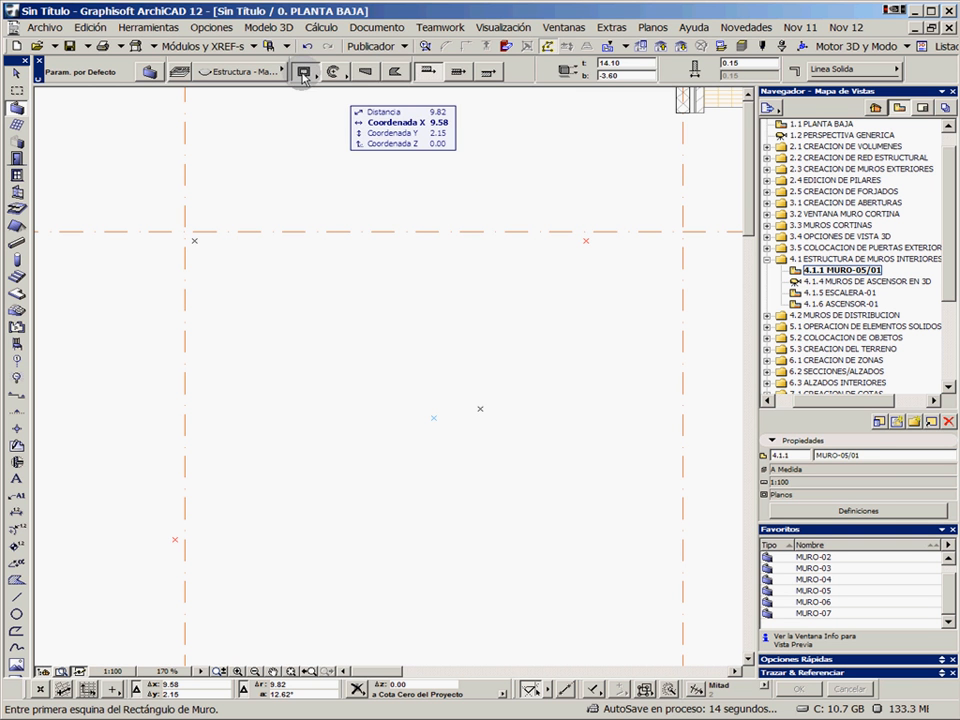
pyautogui.click(259, 72)
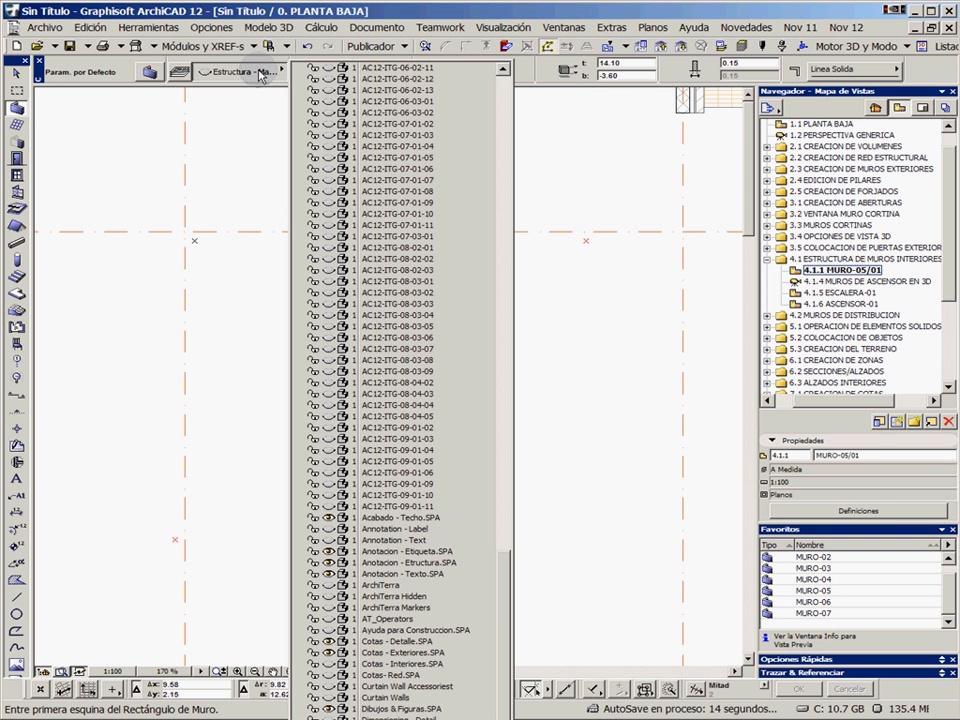
pyautogui.click(515, 622)
pyautogui.click(243, 77)
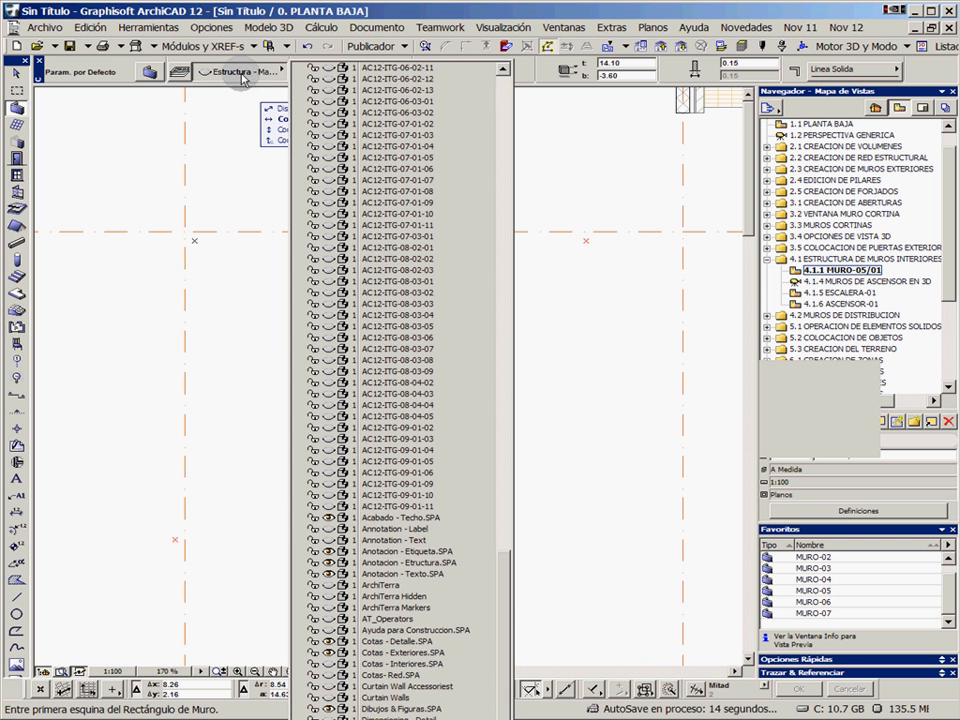
pyautogui.click(413, 715)
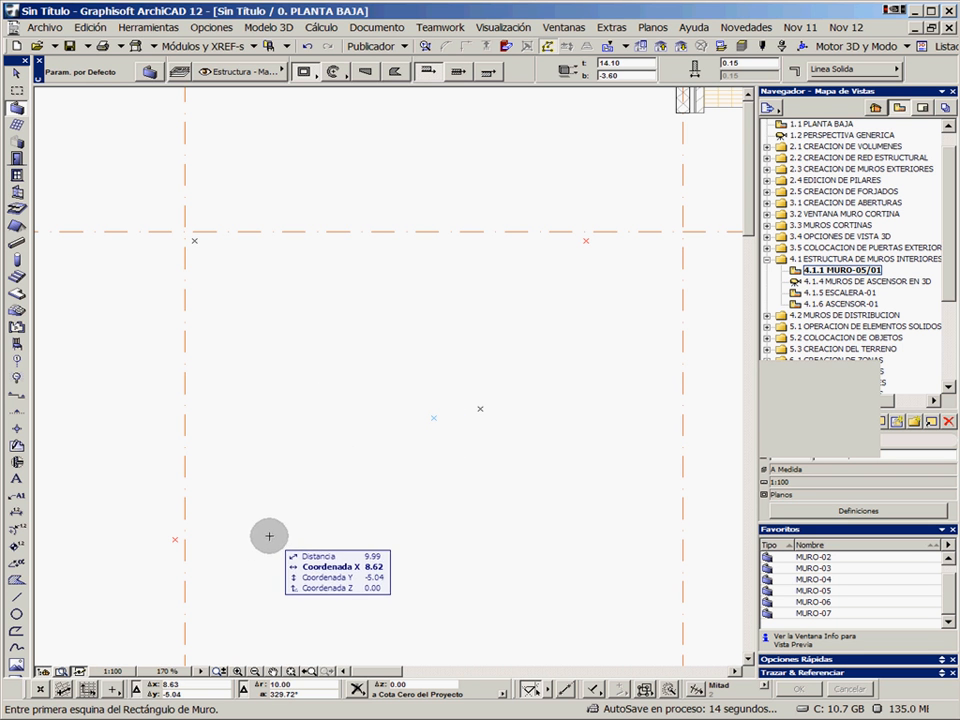
# Draw a 4.60 by 2.10 rectangle of walls from the lower-left red hotspot to the opposite corner hotspot
pyautogui.click(176, 540)
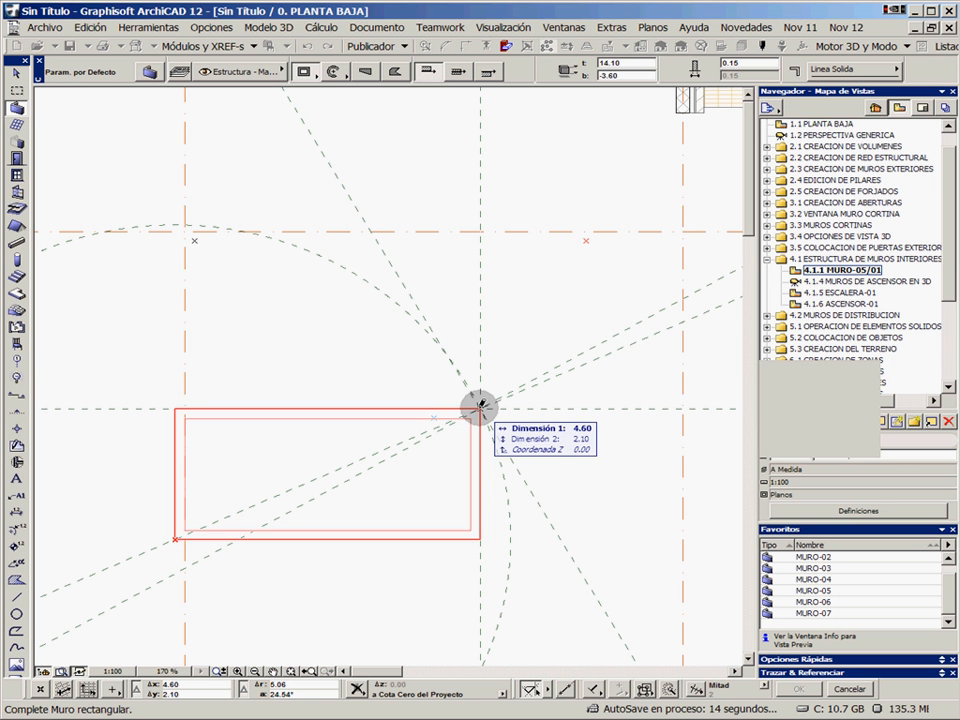
pyautogui.write('4.')
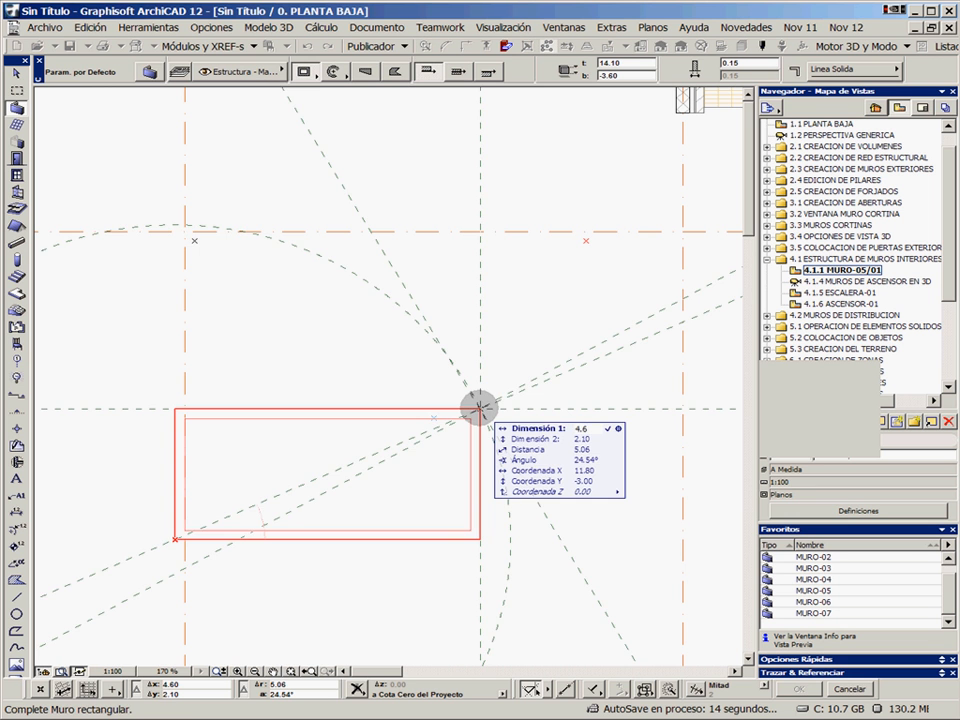
pyautogui.click(480, 408)
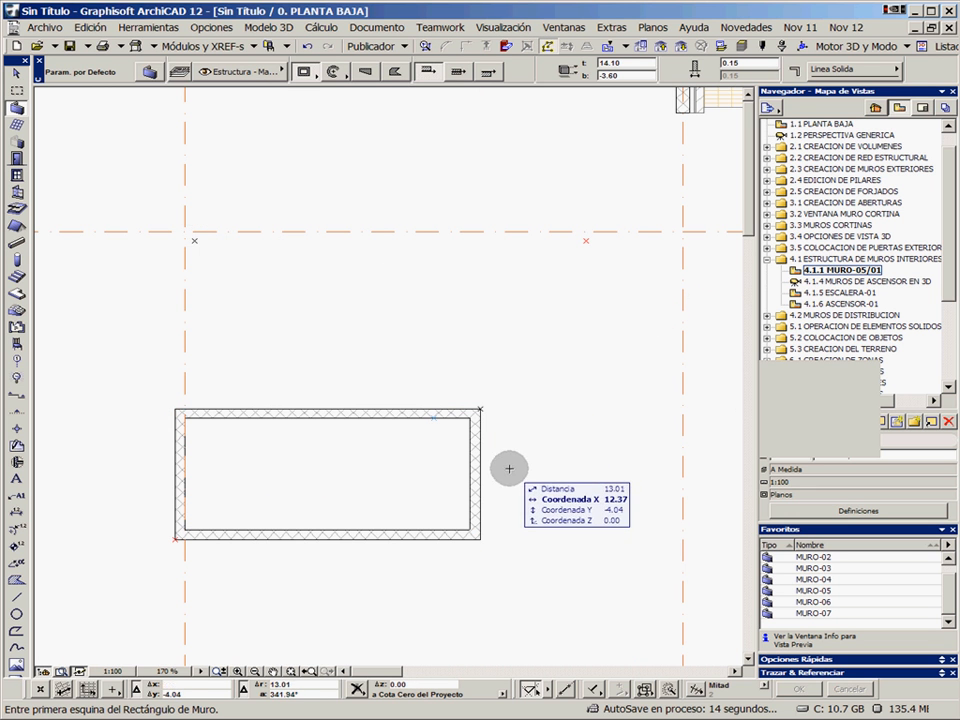
# Copy the rectangle's right-hand wall horizontally to the left, inside the rectangle
pyautogui.click(16, 73)
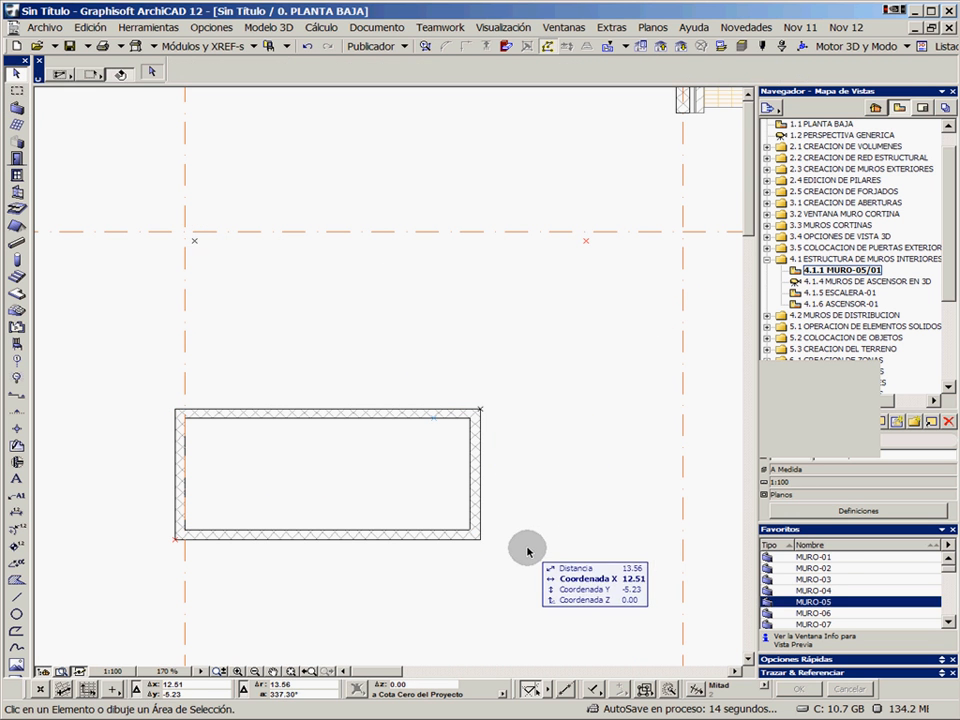
pyautogui.moveTo(467, 466); pyautogui.dragTo(398, 467)
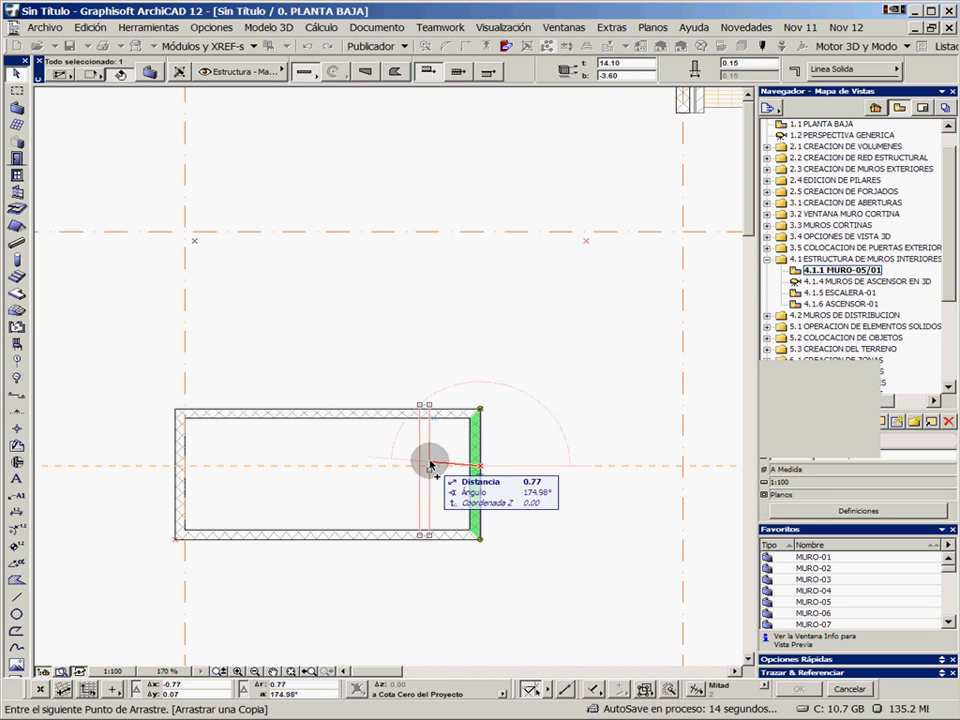
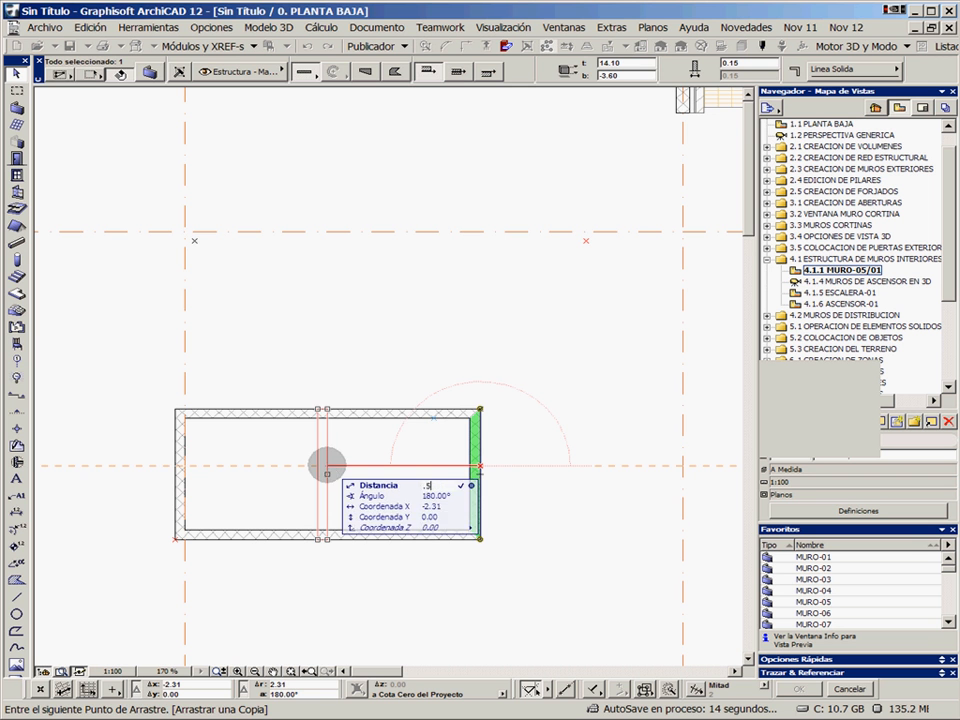
# Finish placing the copied wall and draw a centre-referenced dividing wall midway between it and the rectangle's left wall
pyautogui.click(327, 466)
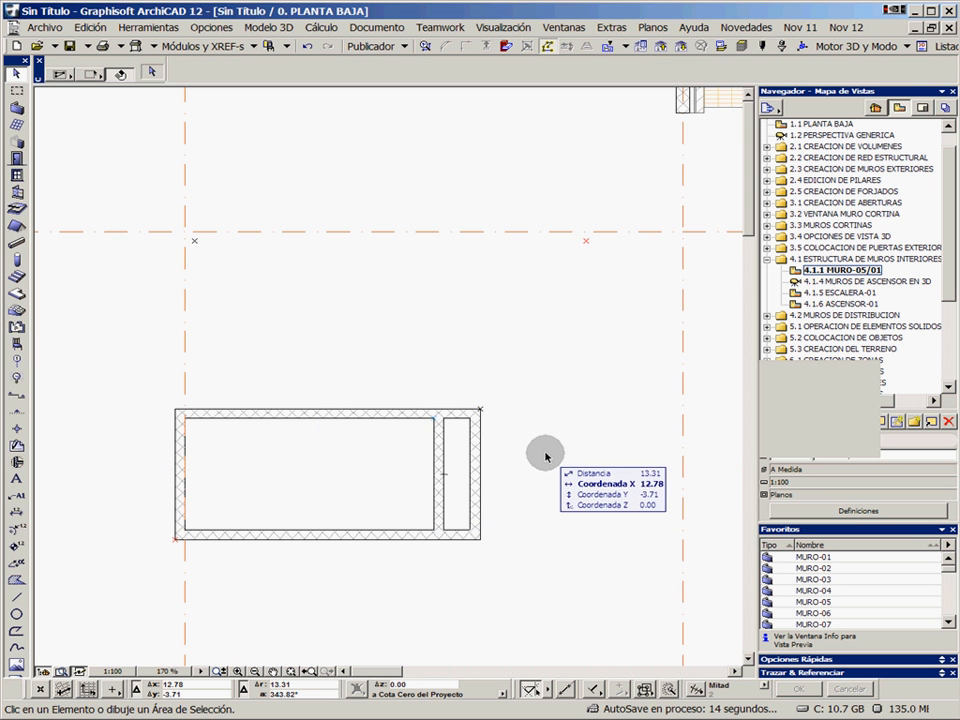
pyautogui.click(17, 107)
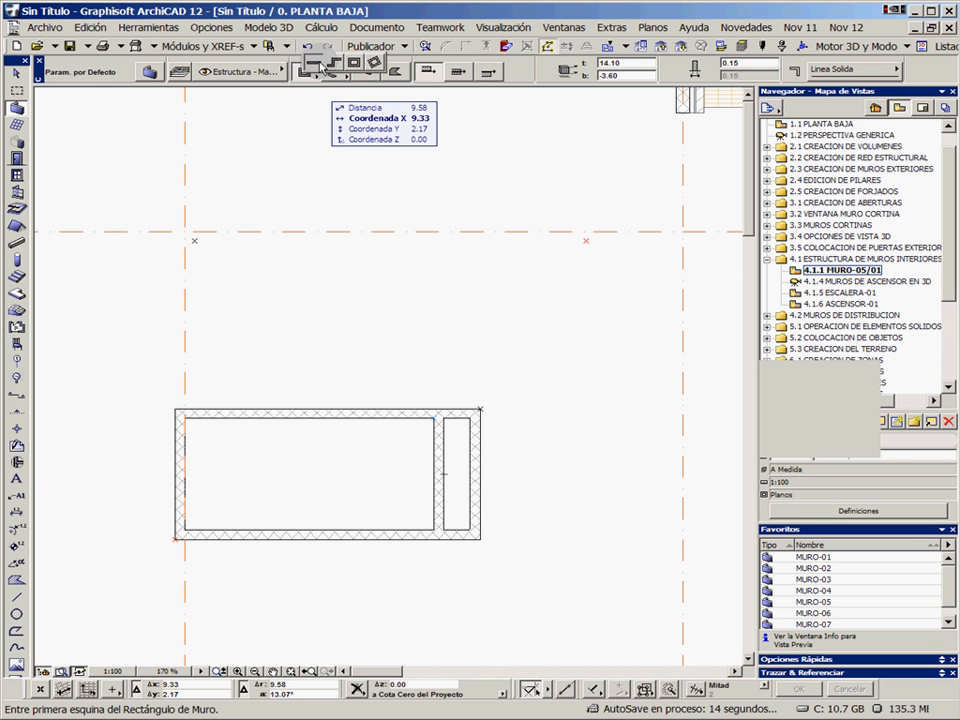
pyautogui.click(316, 63)
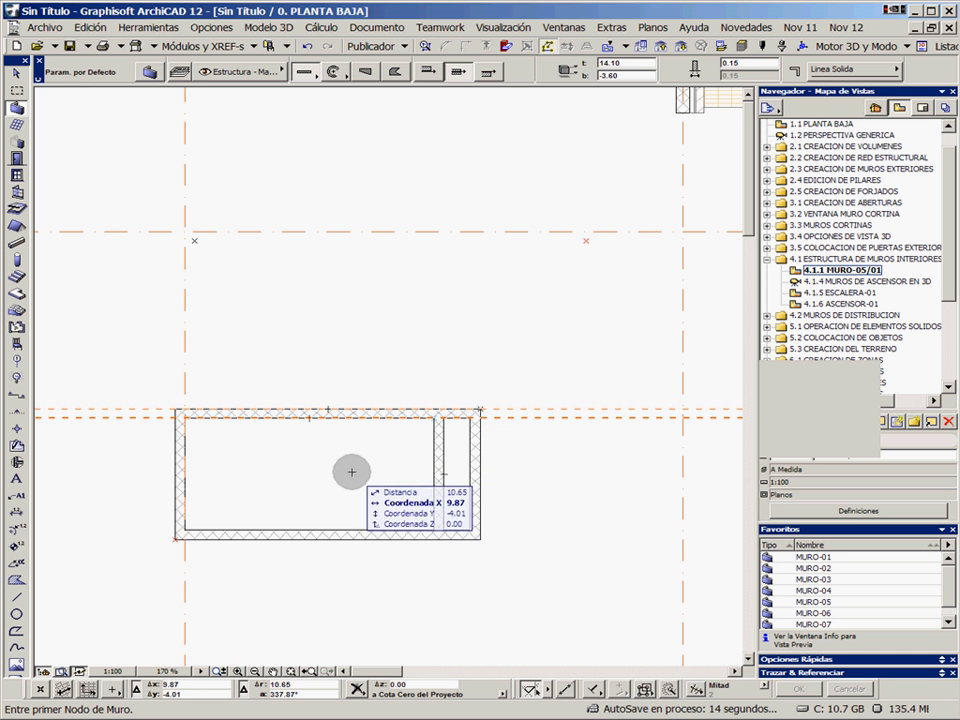
pyautogui.click(309, 418)
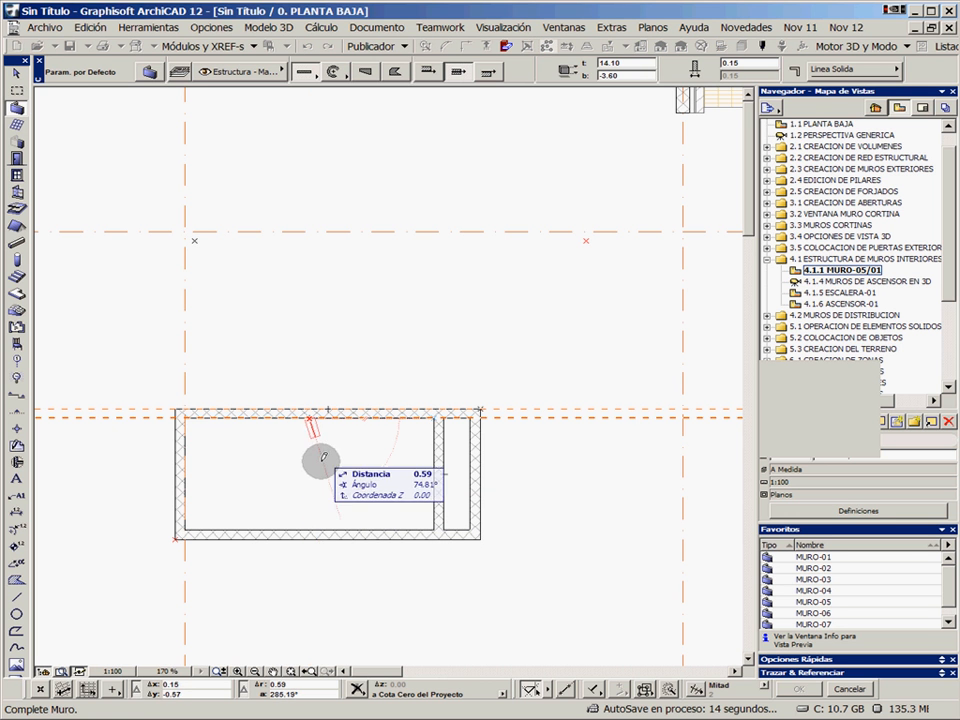
pyautogui.click(311, 566)
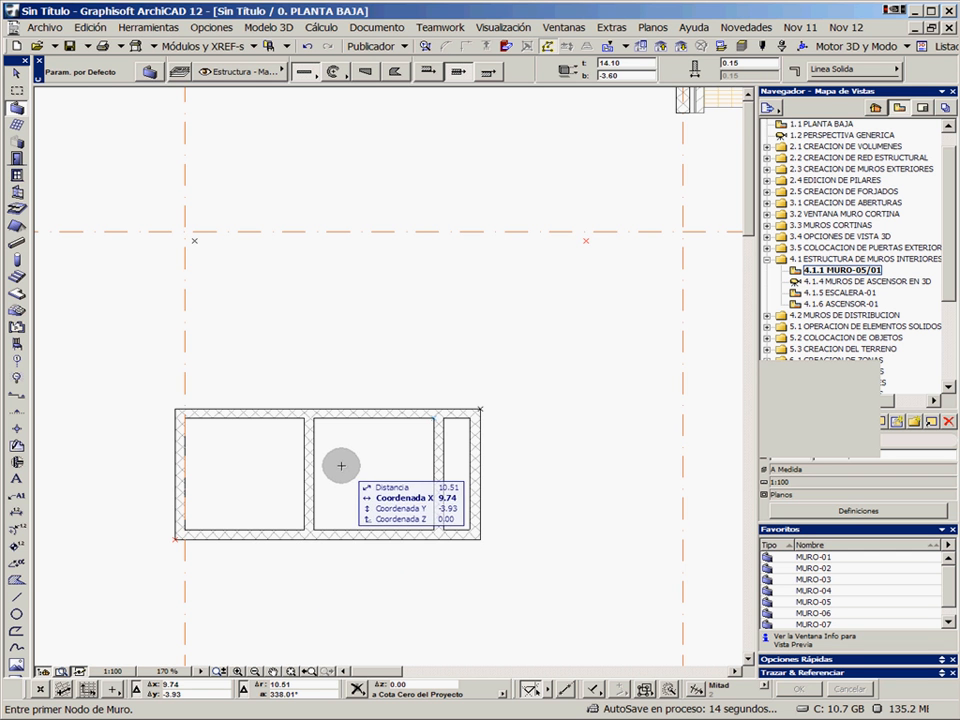
# Draw a 5.90 horizontal wall between the two upper hotspots, from red to black, with its body above the reference line
pyautogui.moveTo(350, 466); pyautogui.dragTo(405, 450, button='middle')
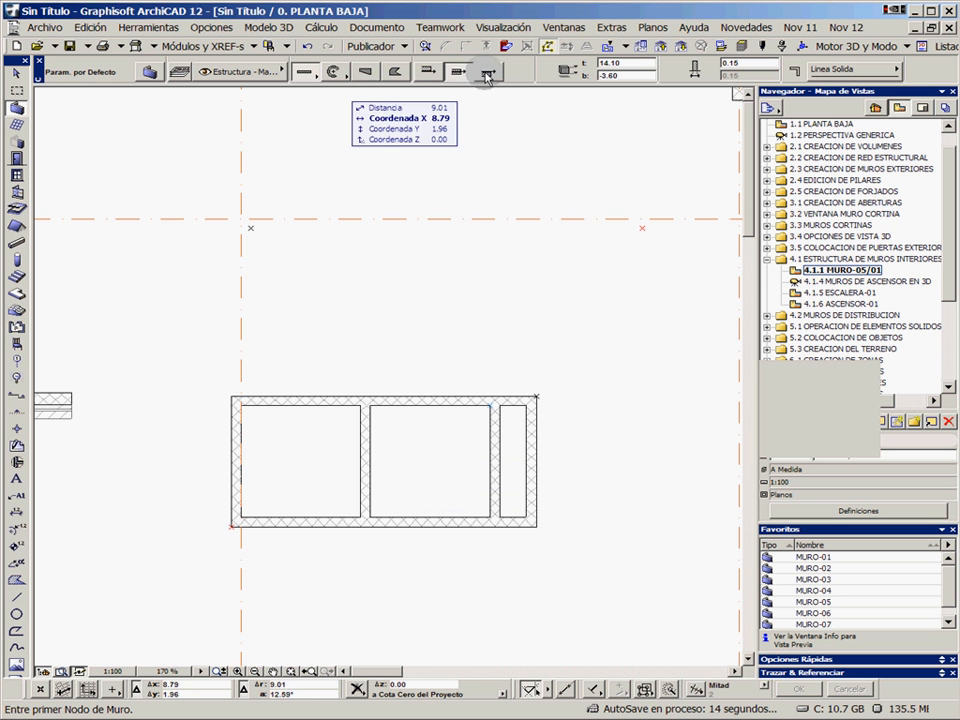
pyautogui.click(641, 228)
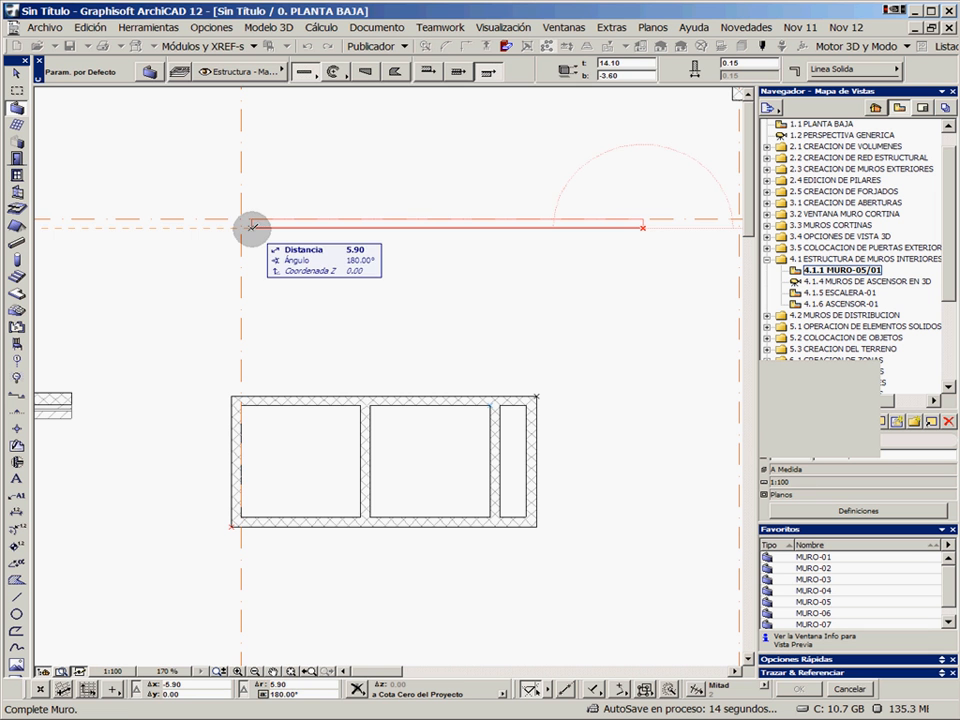
pyautogui.click(252, 228)
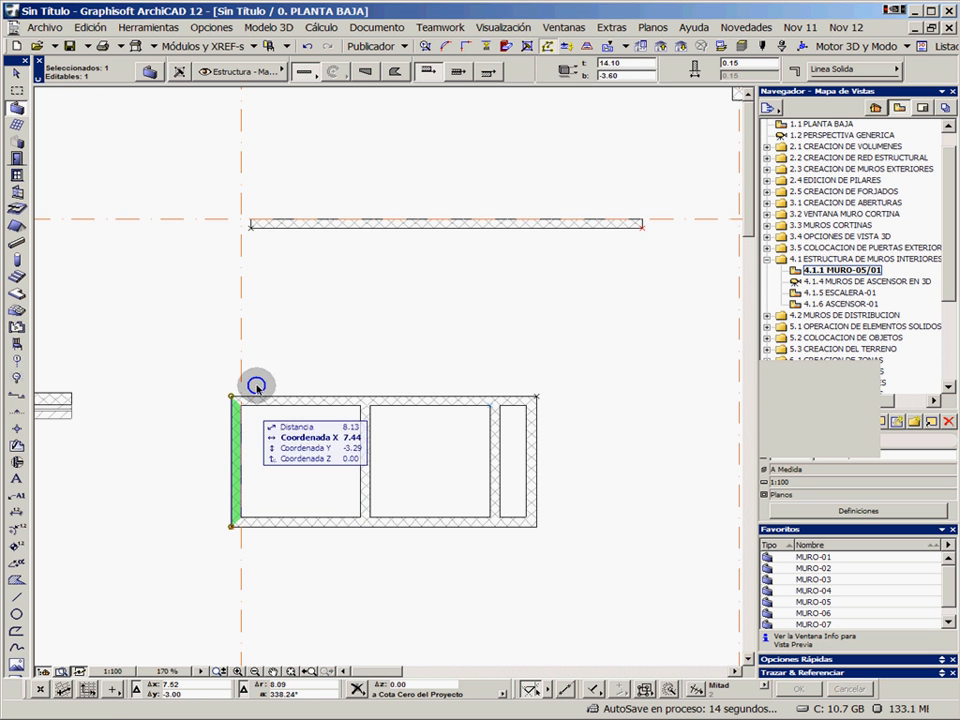
# Join the rectangle's left wall with the upper horizontal wall into a corner by intersecting them
pyautogui.keyDown('shift'); pyautogui.click(308, 226); pyautogui.keyUp('shift')
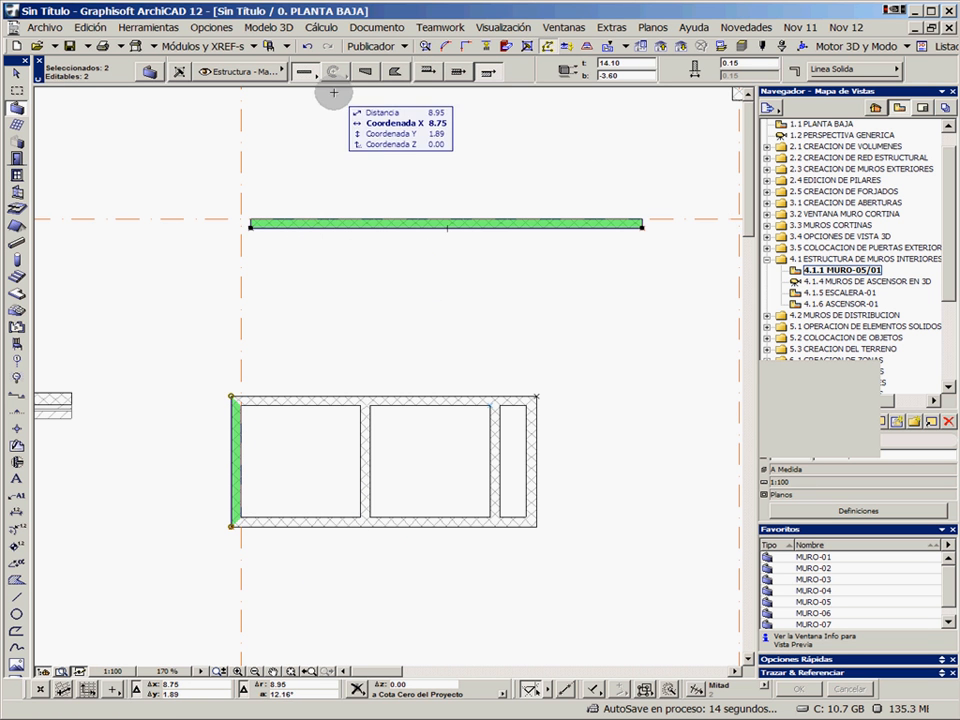
pyautogui.click(466, 59)
pyautogui.press('Escape')
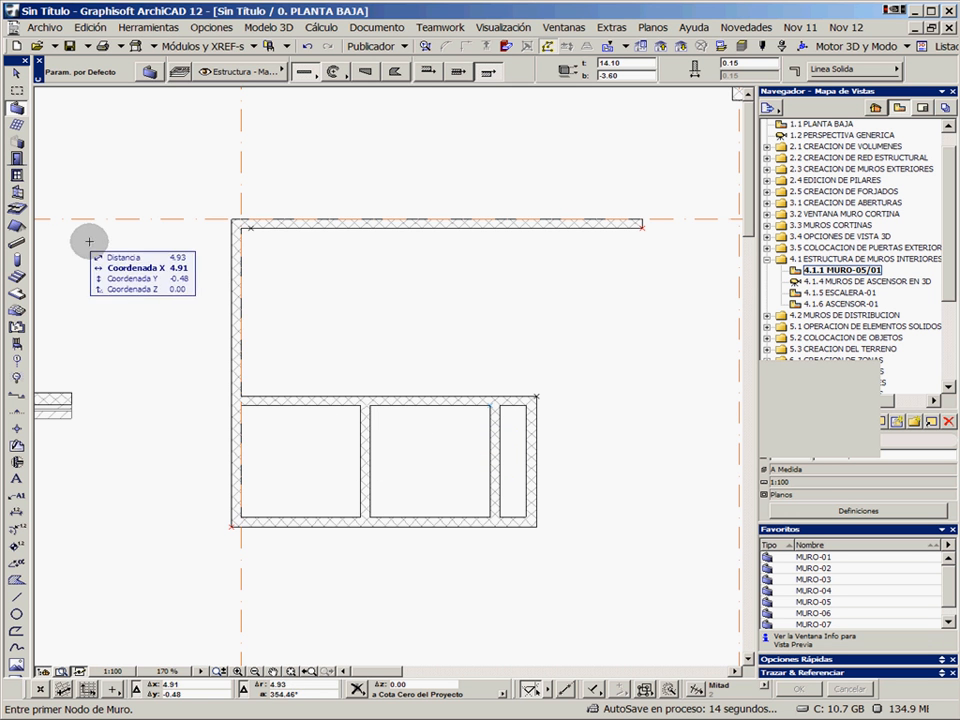
# Set up the Door tool with the favorite for the 1.36 by 2.10 P2 Corredera Ext 12 sliding door
pyautogui.click(16, 158)
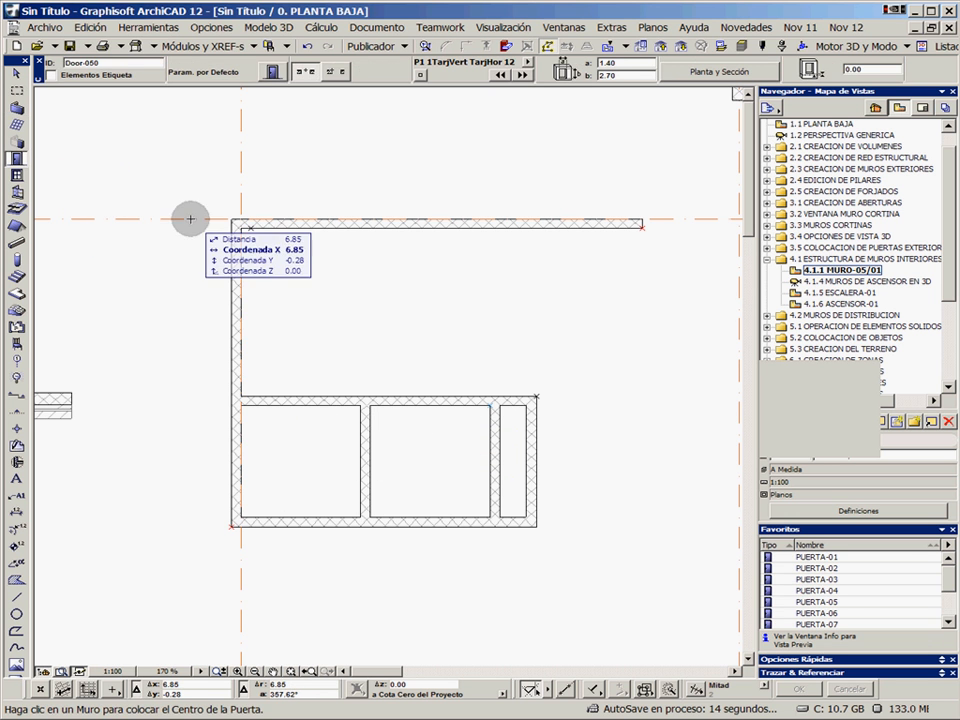
pyautogui.scroll(-2, 855, 600)
pyautogui.click(846, 610)
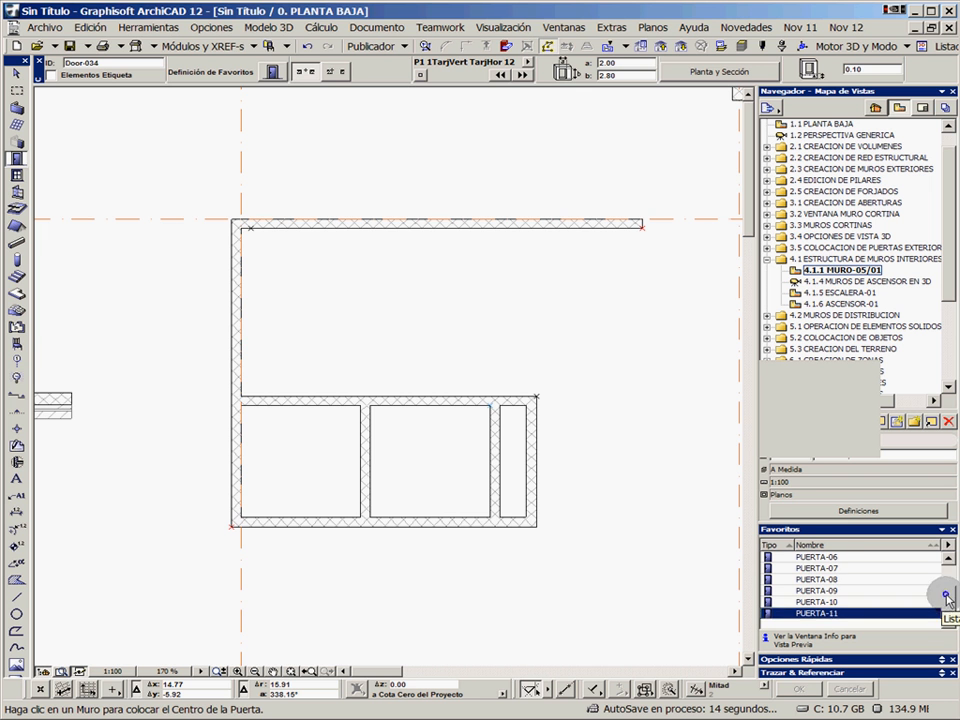
pyautogui.moveTo(947, 598); pyautogui.dragTo(949, 576)
pyautogui.doubleClick(855, 579)
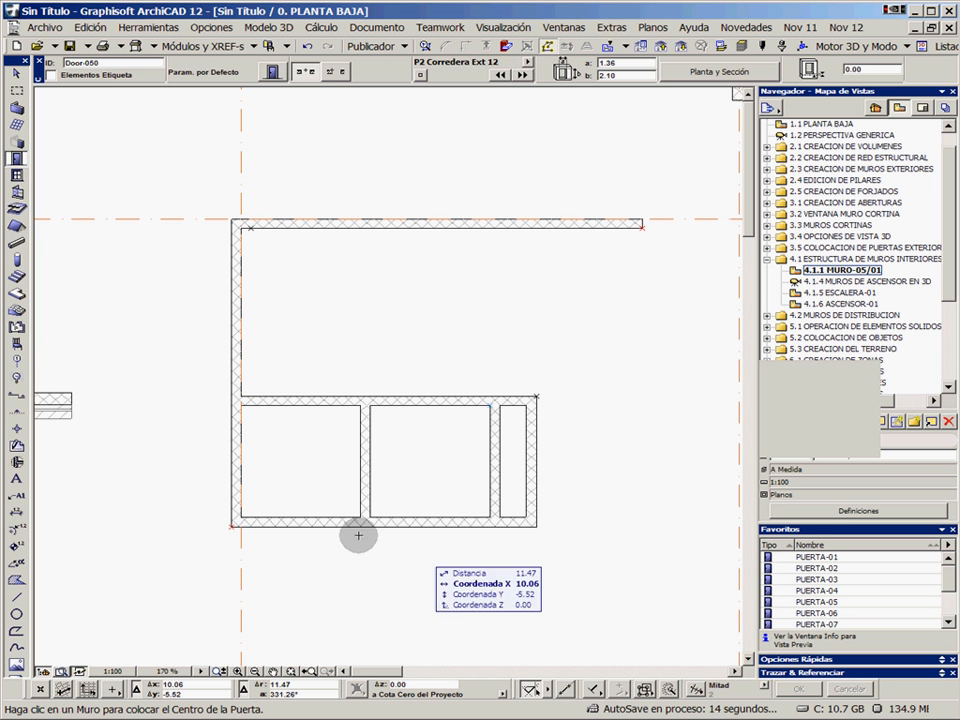
# Place a centred sliding door in the lower wall of each of the two large compartments, oriented toward their interior
pyautogui.click(300, 521)
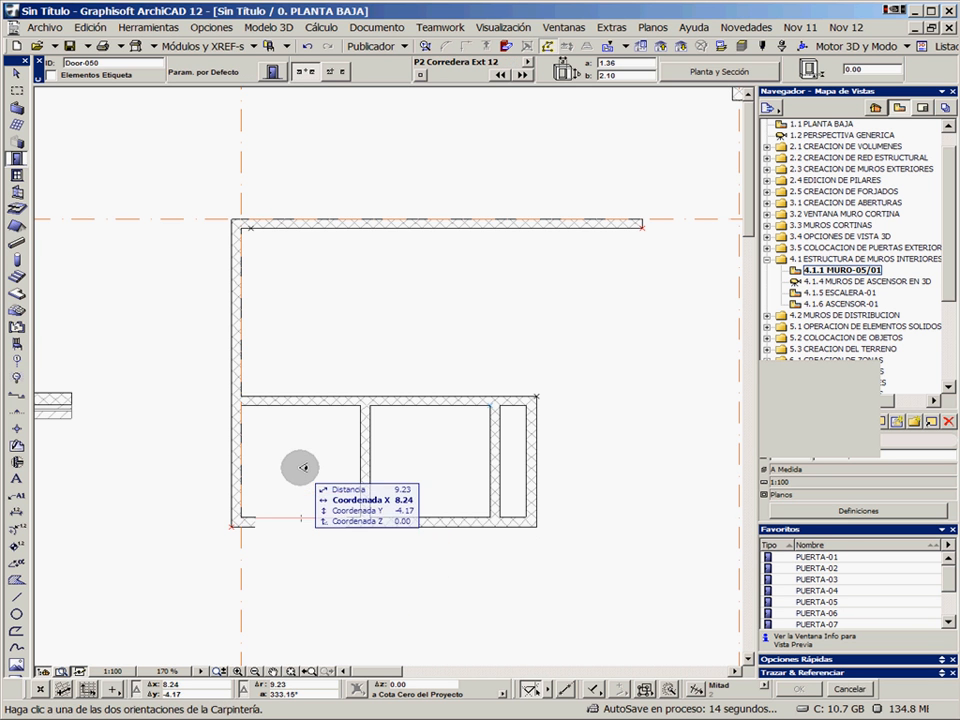
pyautogui.click(447, 514)
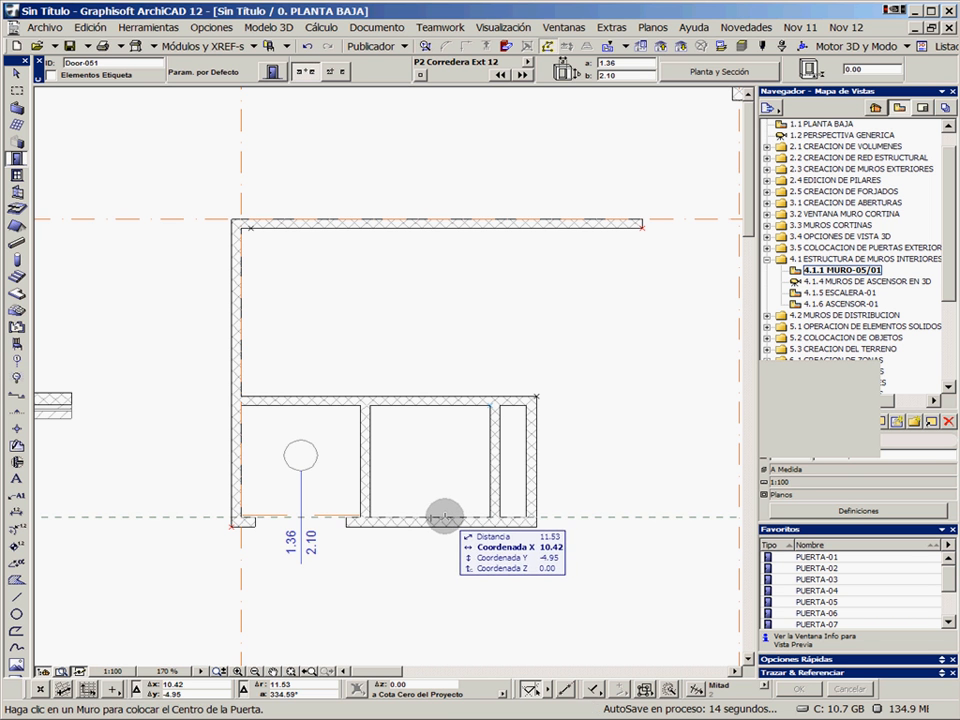
pyautogui.click(430, 515)
pyautogui.click(440, 447)
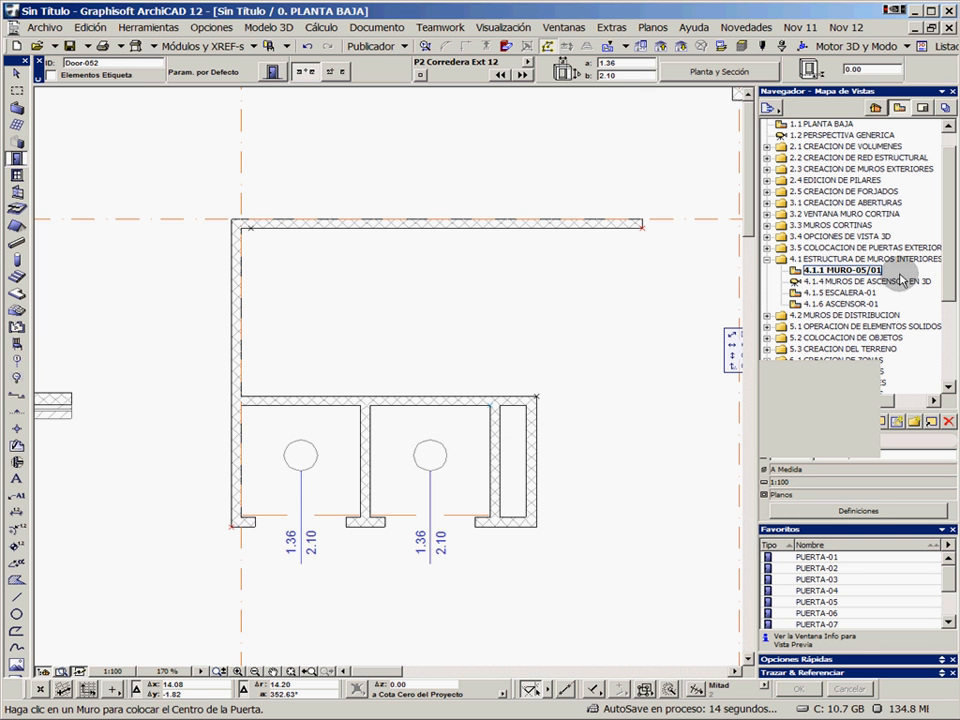
# Open the saved view 4.1.4 MUROS DE ASCENSOR EN 3D and inspect the elevator shaft walls and doors from several angles
pyautogui.doubleClick(858, 281)
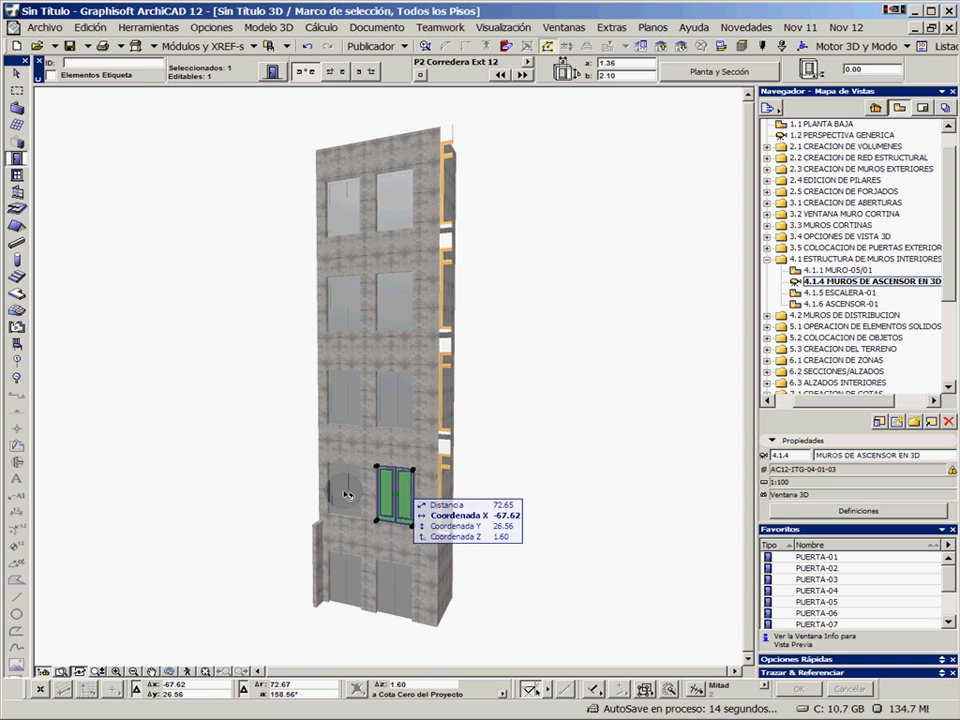
pyautogui.press('Escape')
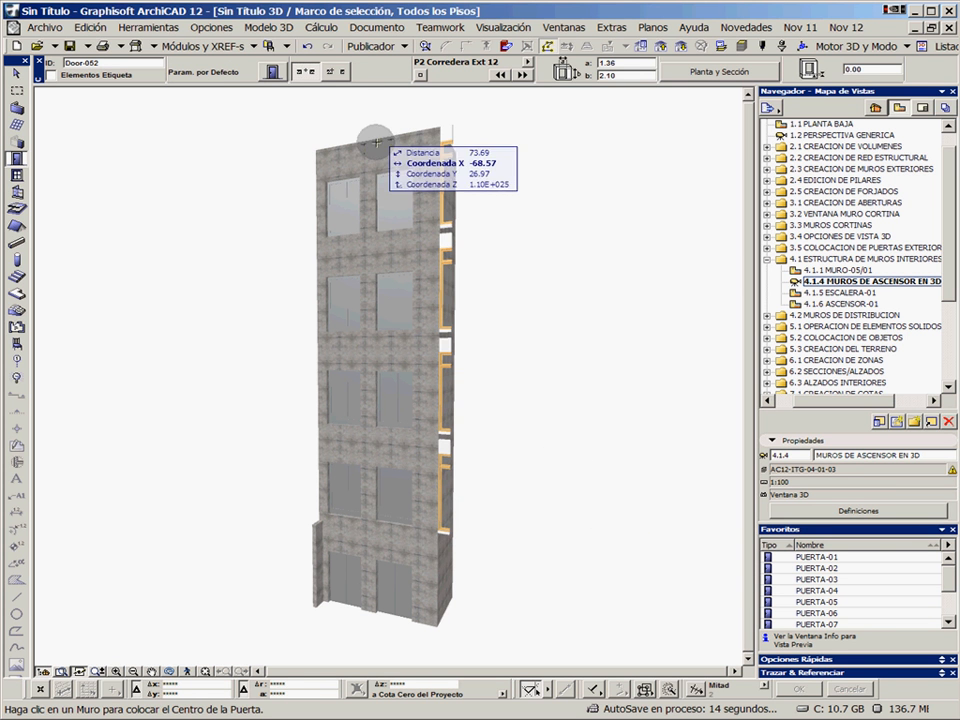
pyautogui.keyDown('shift'); pyautogui.moveTo(456, 388); pyautogui.dragTo(388, 306, button='middle'); pyautogui.keyUp('shift')
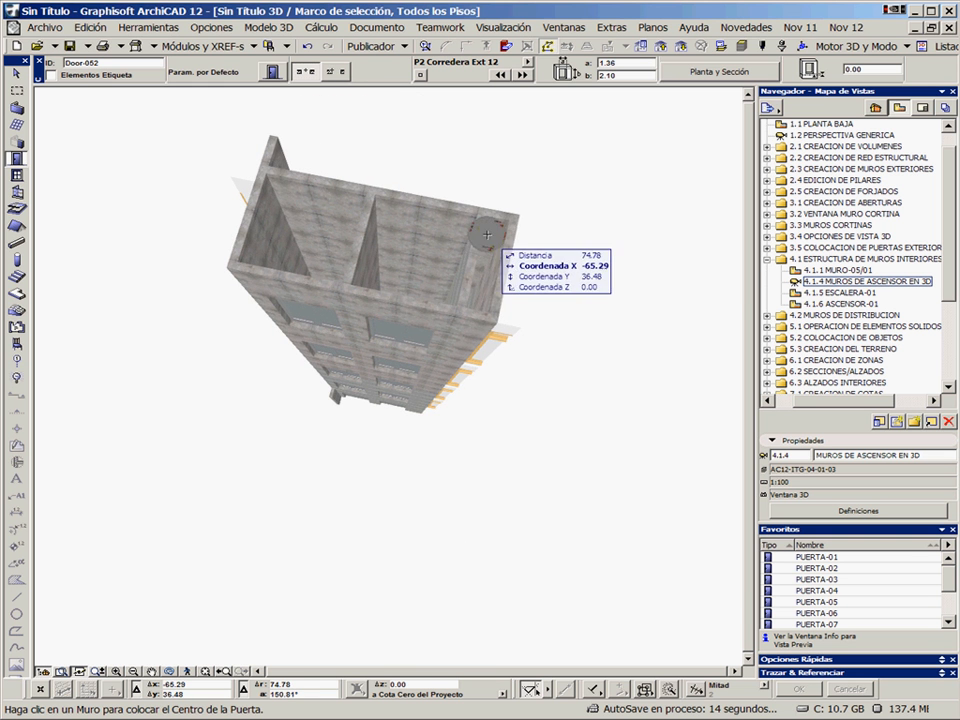
pyautogui.keyDown('shift'); pyautogui.moveTo(428, 401); pyautogui.dragTo(504, 283, button='middle'); pyautogui.keyUp('shift')
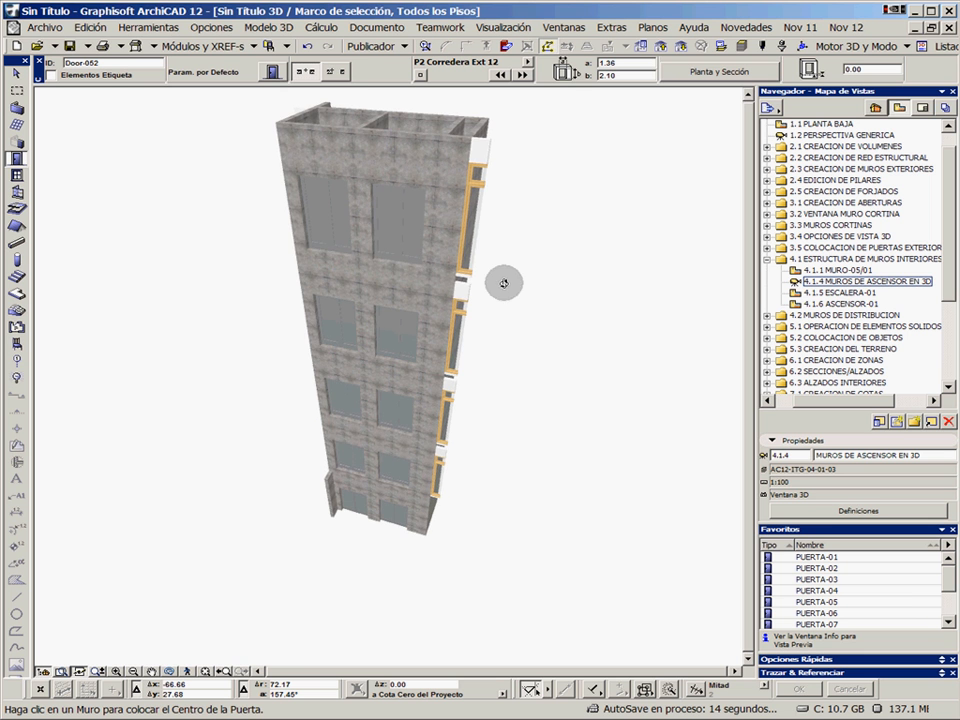
# Open the saved view 4.1.5 ESCALERA-01 and start creating a custom stair from the default Stair settings
pyautogui.doubleClick(850, 294)
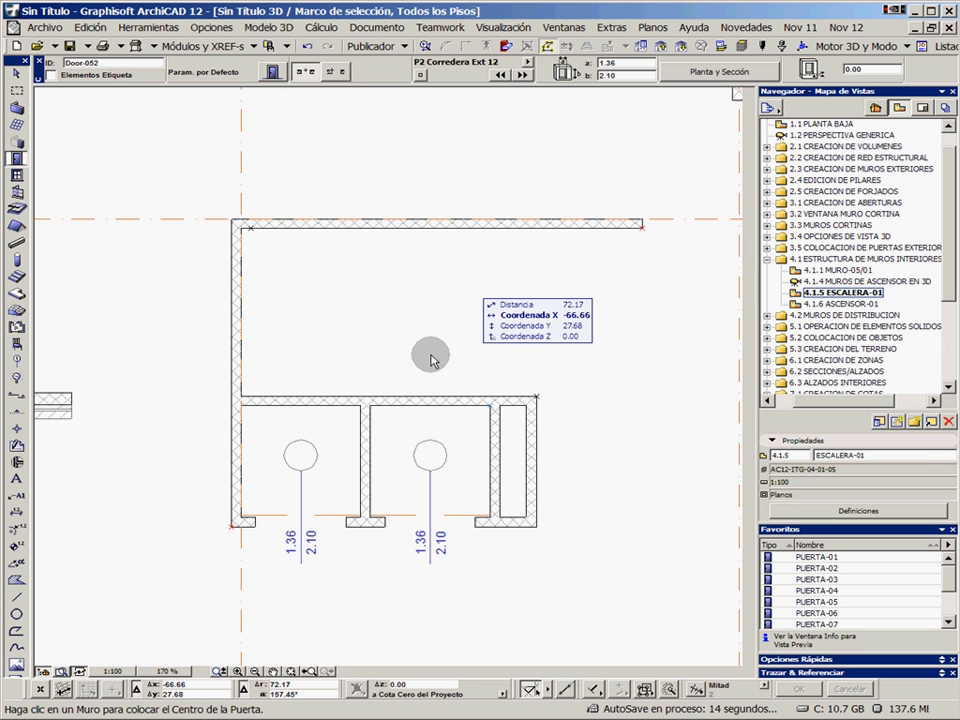
pyautogui.scroll(2, 422, 354)
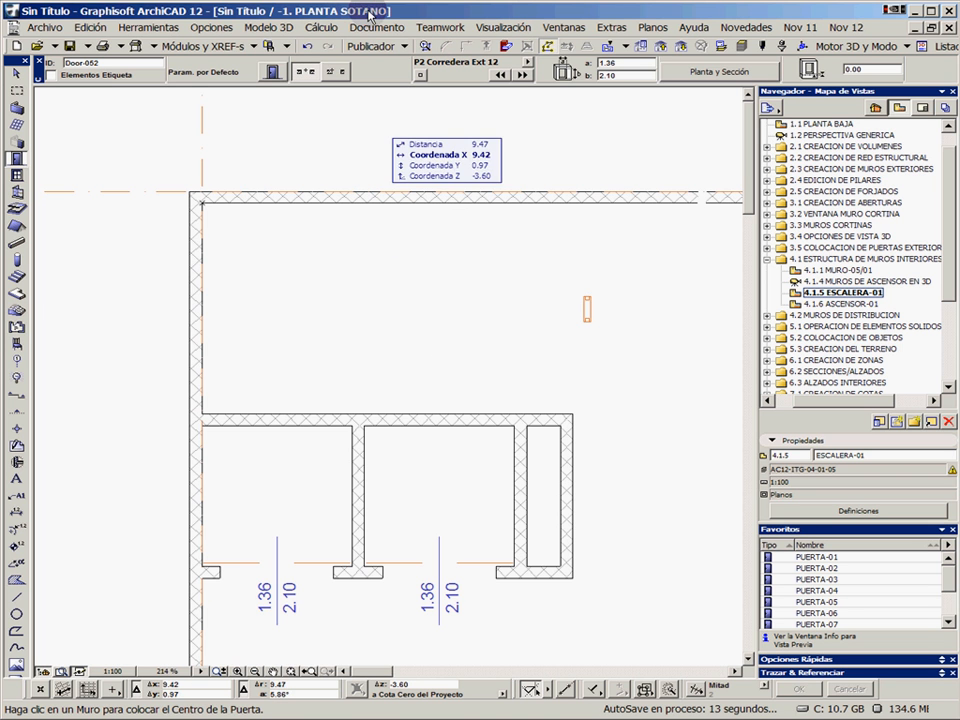
pyautogui.click(17, 280)
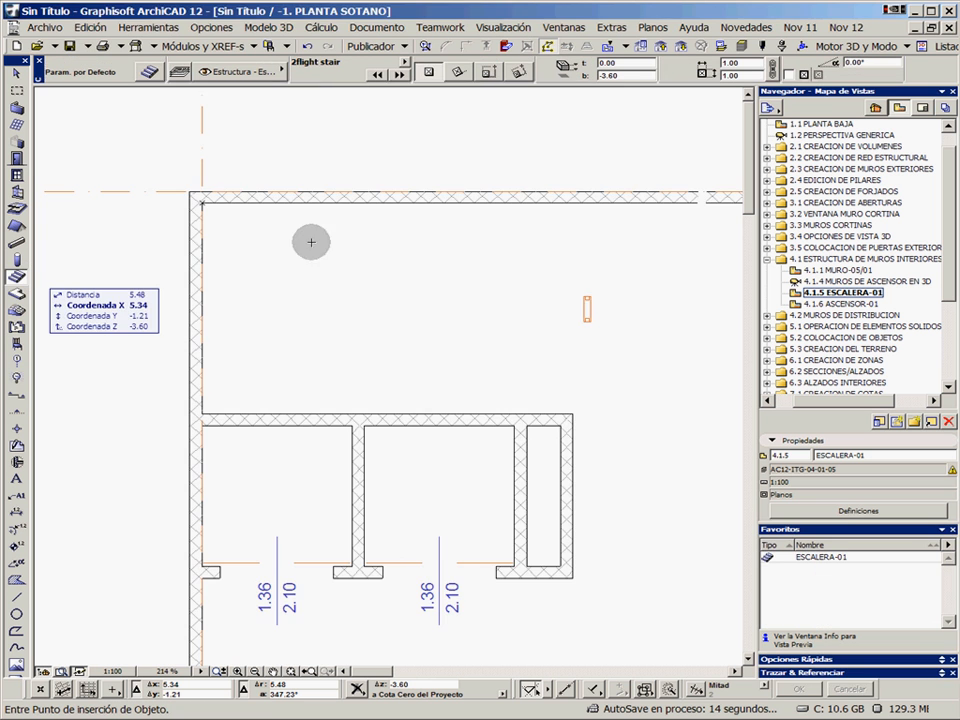
pyautogui.hotkey('ctrl', 't')
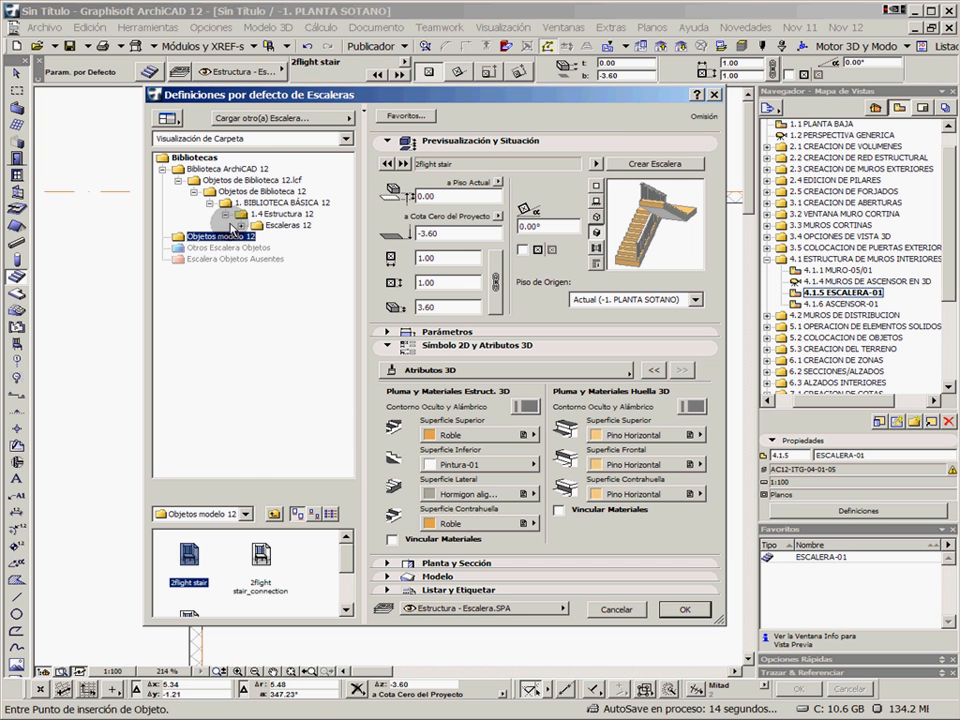
pyautogui.click(630, 163)
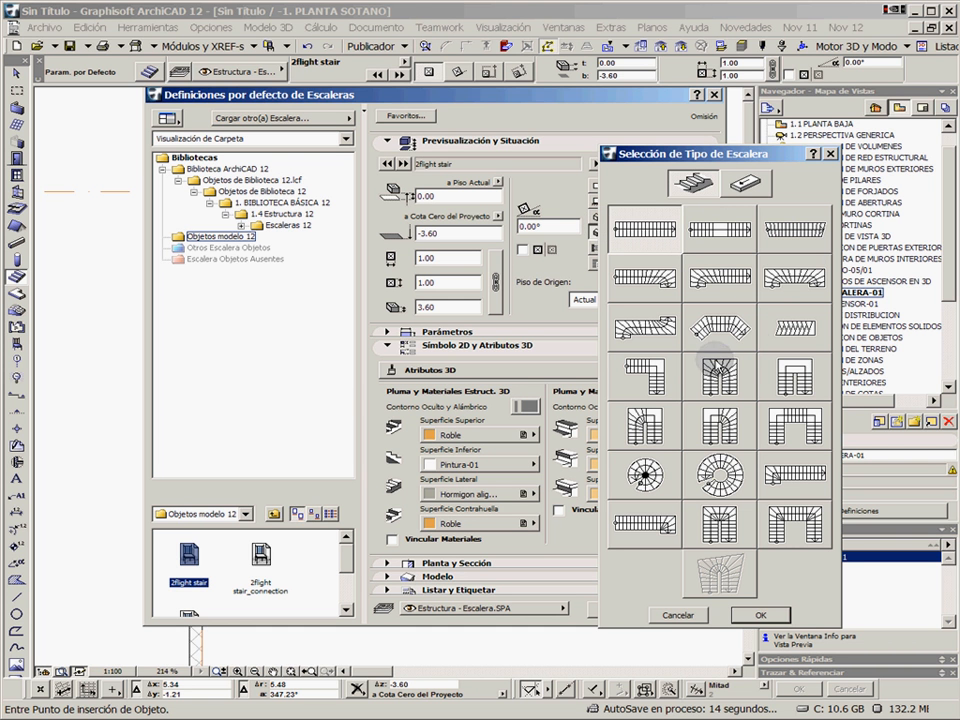
# Choose the U-shaped stair type with three straight flights and open its StairMaker settings
pyautogui.click(712, 428)
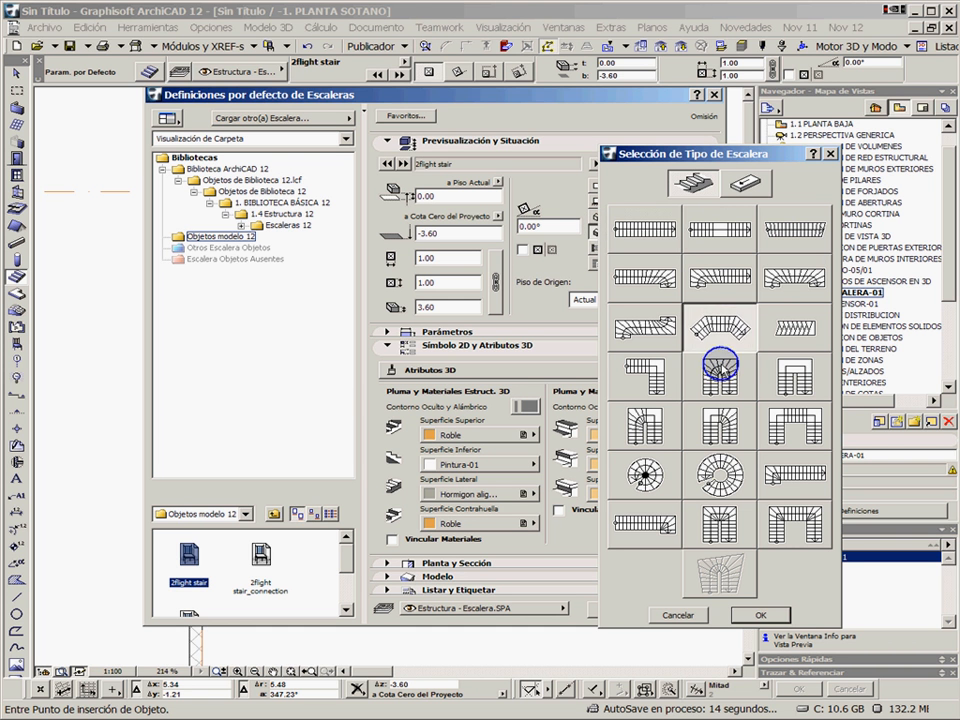
pyautogui.click(795, 428)
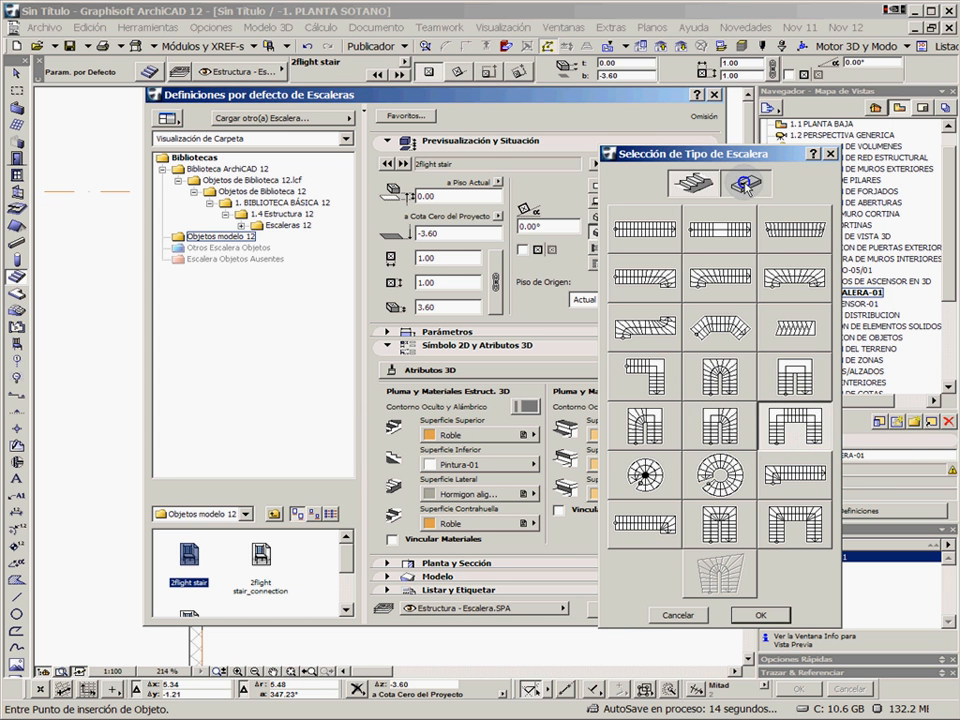
pyautogui.click(697, 182)
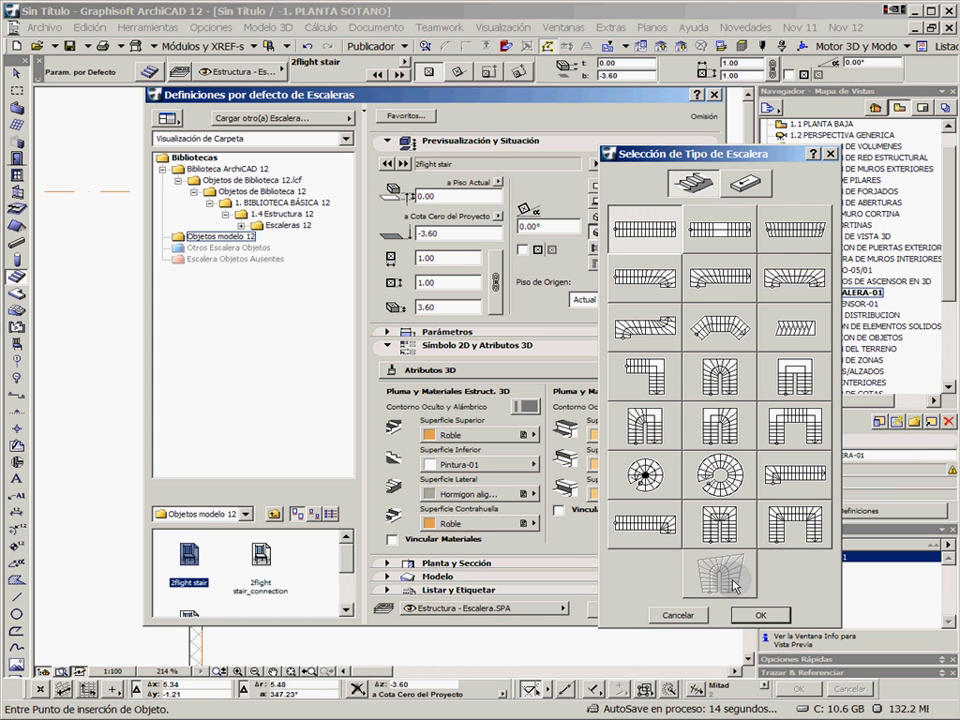
pyautogui.click(805, 422)
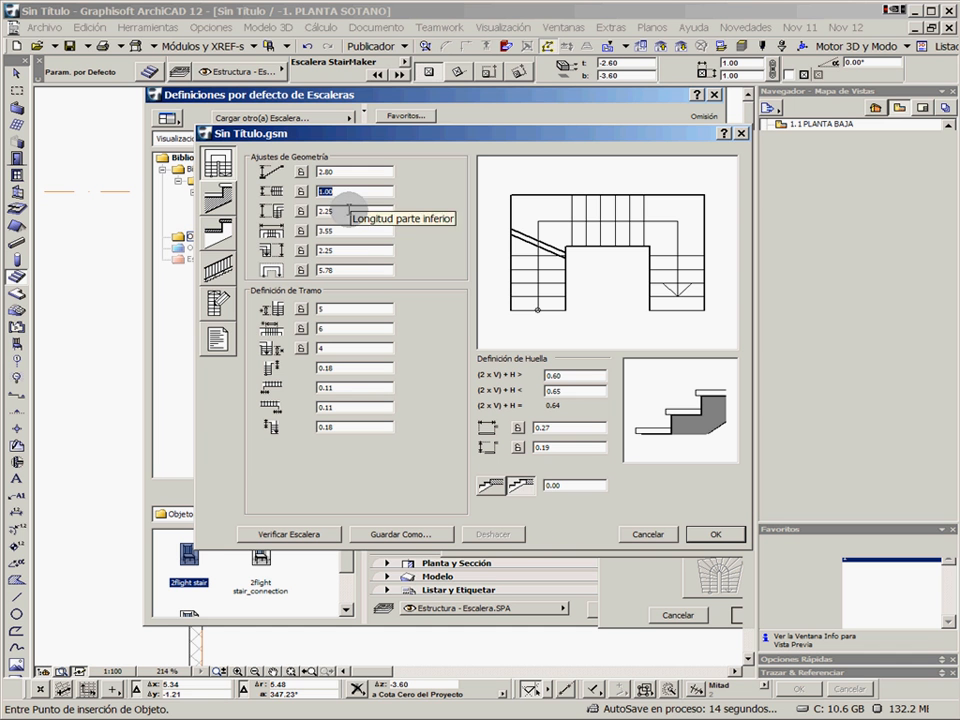
# Review the new stair's geometry, flight and tread dimension settings
pyautogui.press('Tab')
pyautogui.press('Tab')
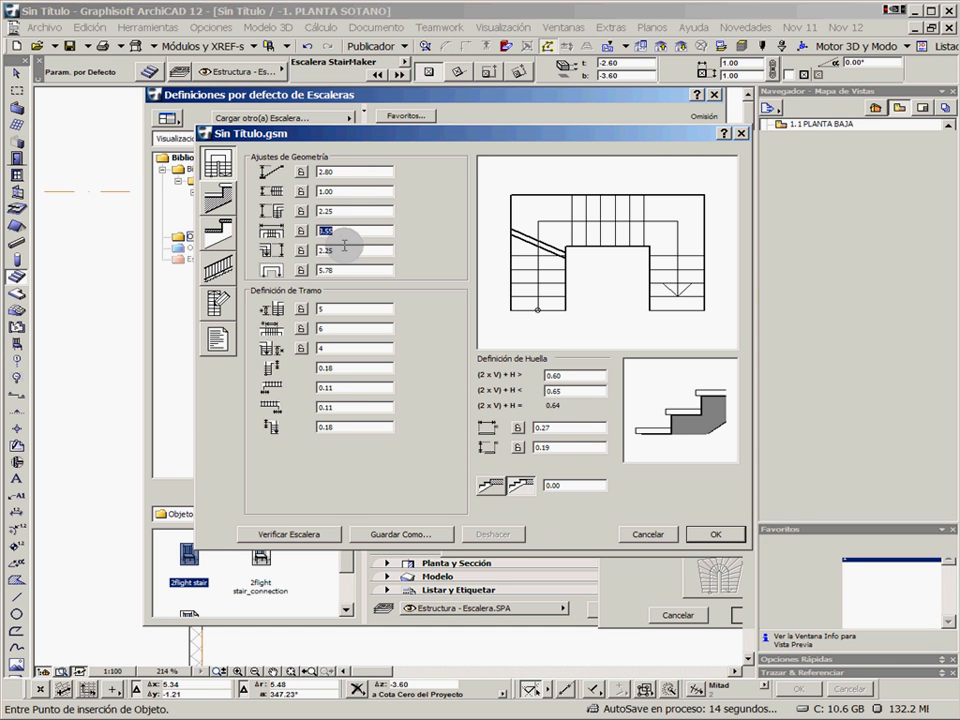
pyautogui.press('Tab')
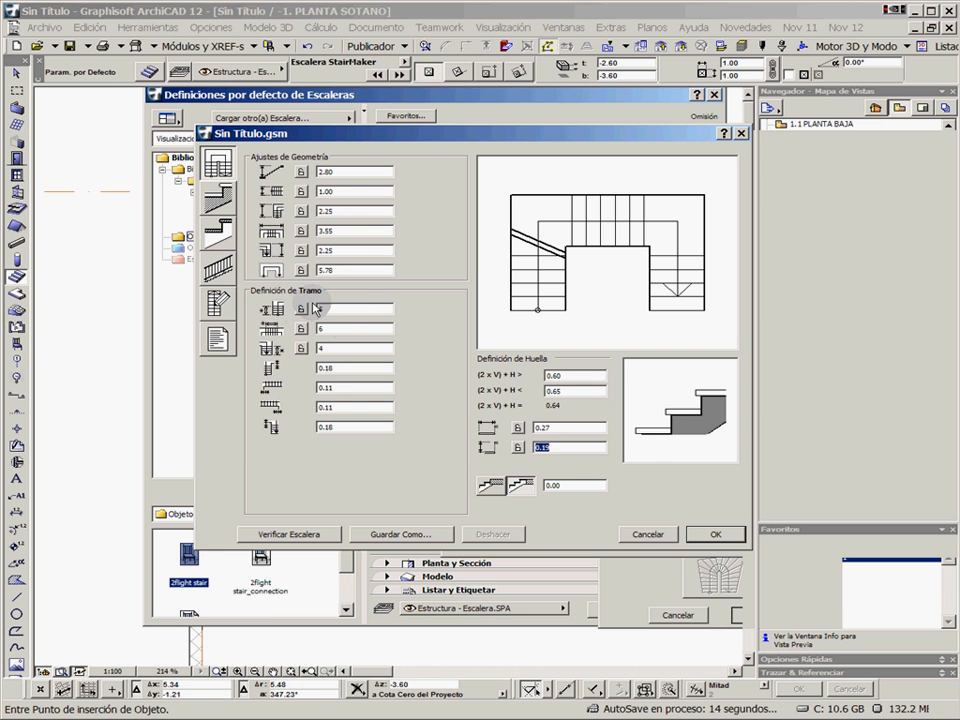
# Try the available structure types for the new stair and select the solid stepped structure without separate treads
pyautogui.click(218, 228)
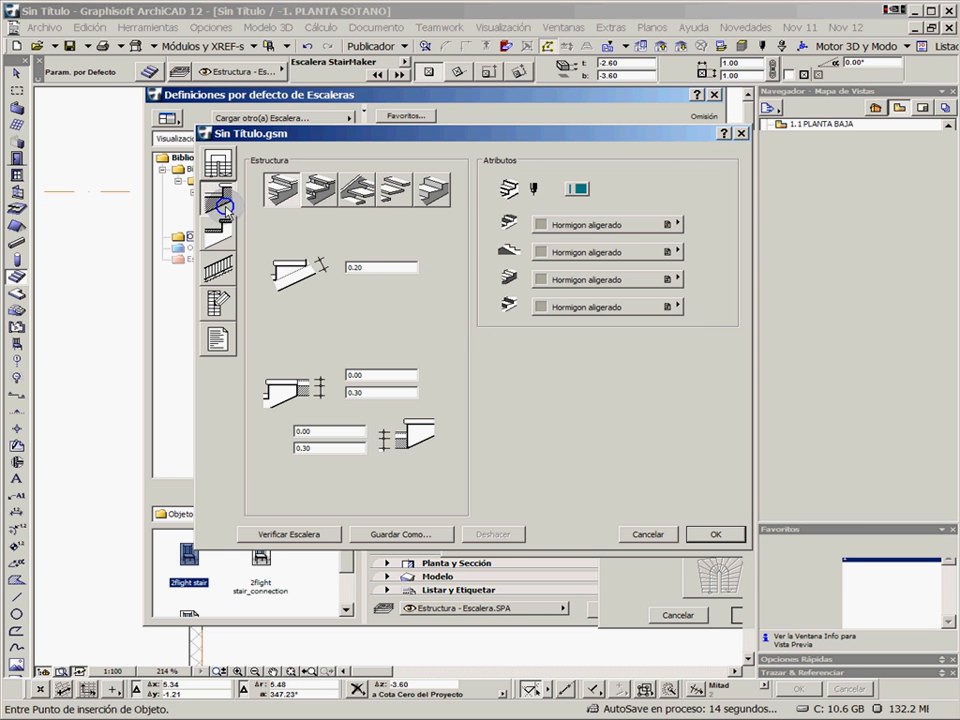
pyautogui.click(324, 190)
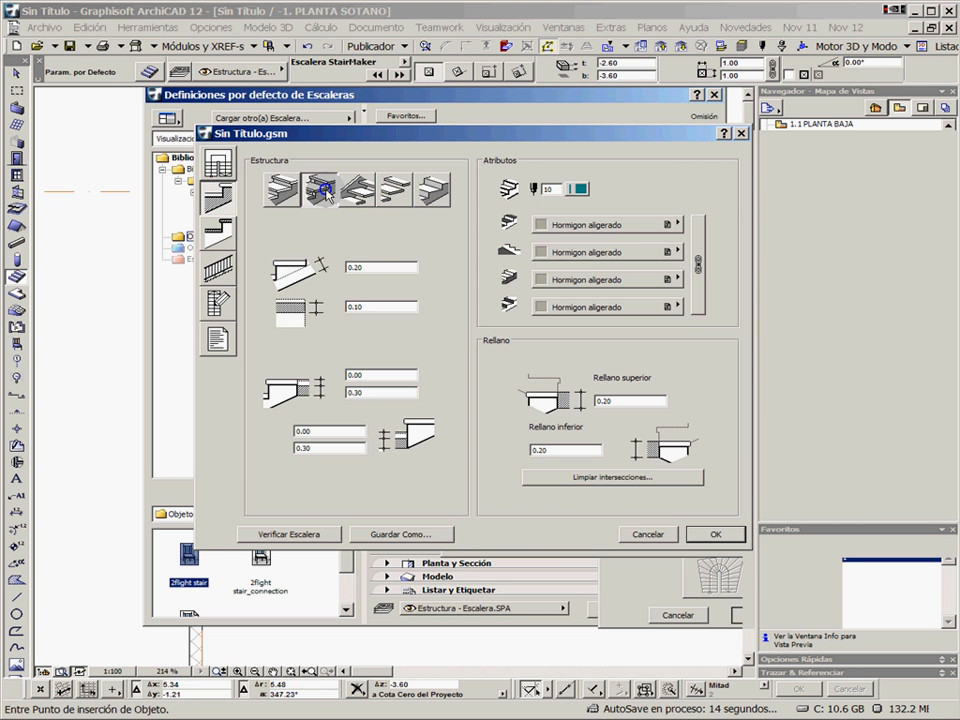
pyautogui.click(288, 190)
pyautogui.click(362, 195)
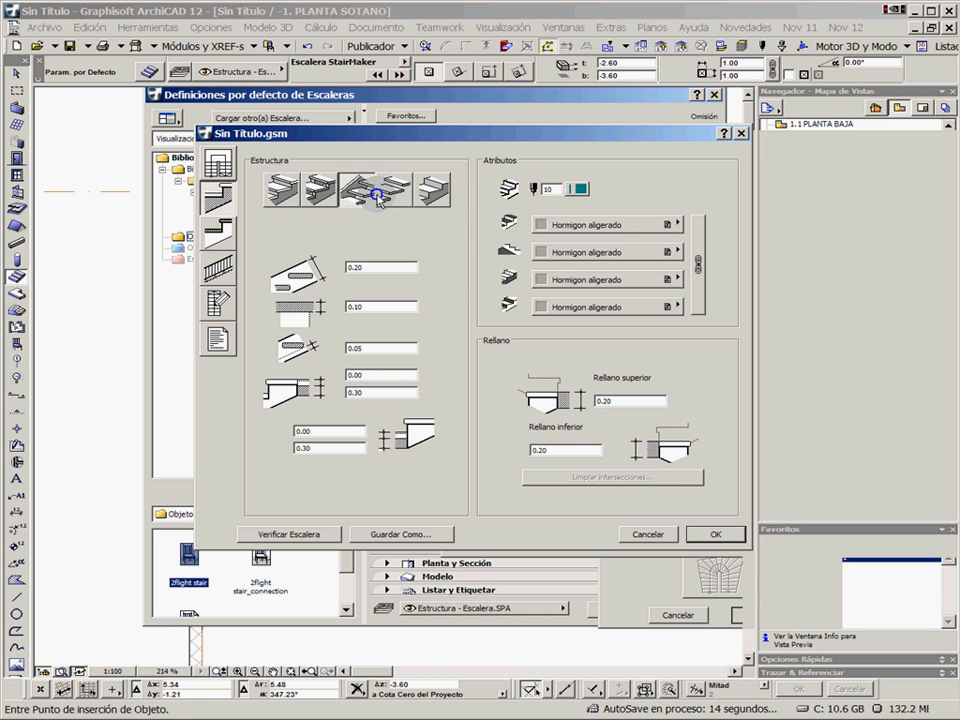
pyautogui.click(434, 196)
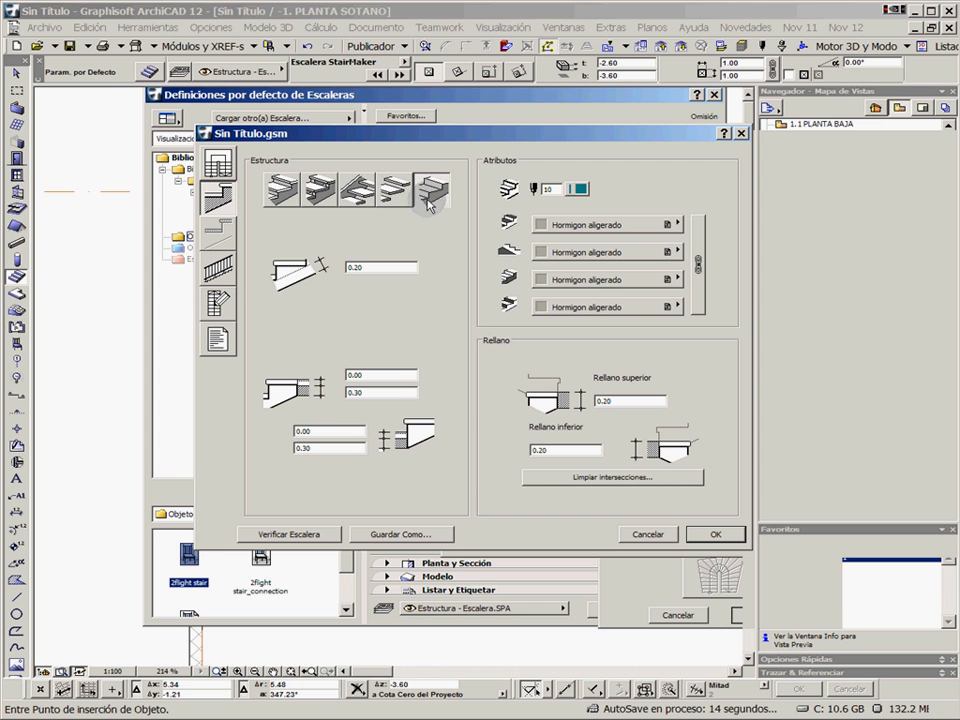
# Try the treads-only structure type for the custom stair and check its tread dimension settings
pyautogui.click(392, 190)
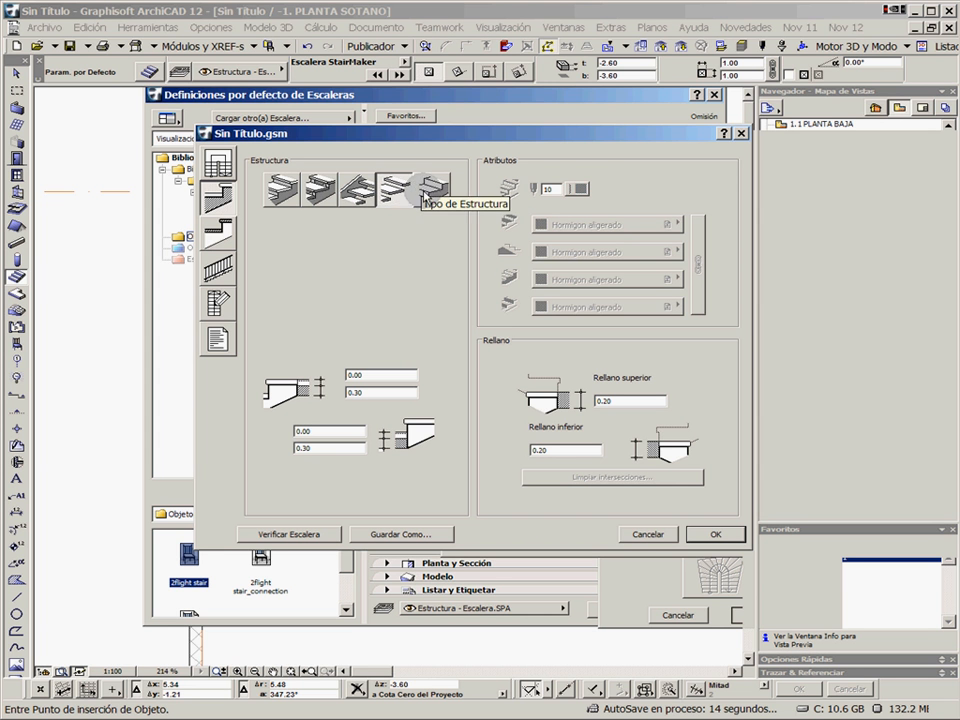
pyautogui.click(220, 234)
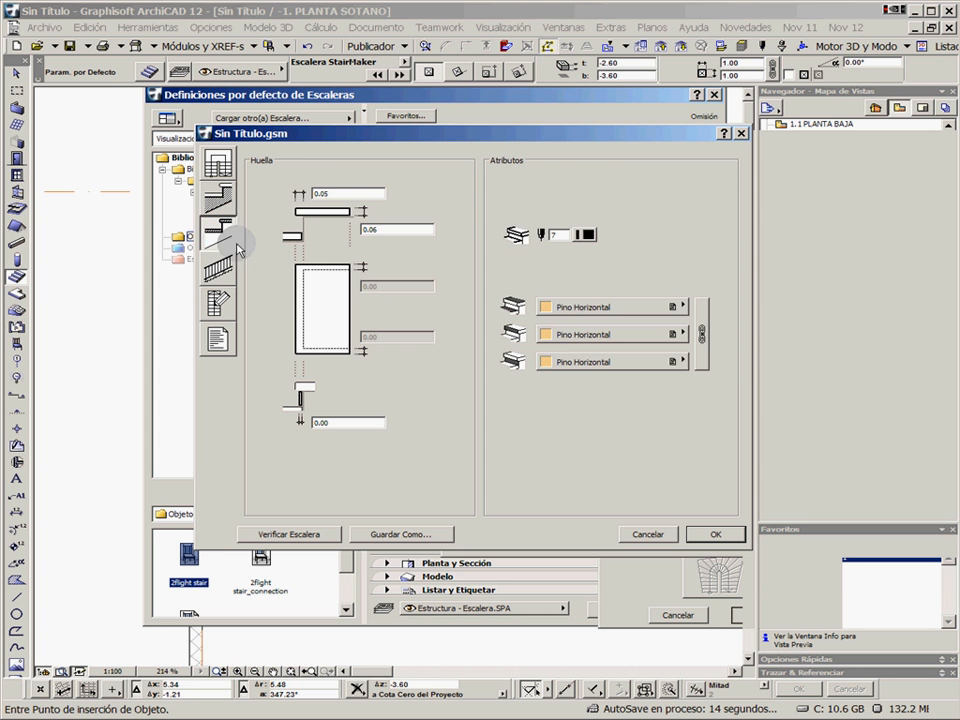
pyautogui.click(396, 229)
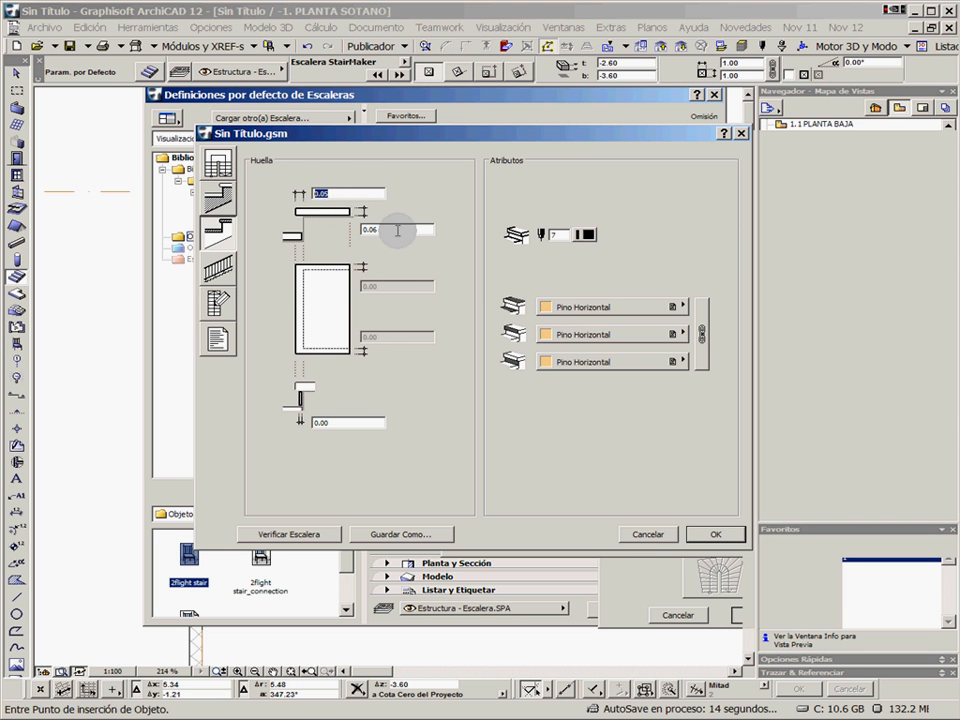
# Try the Poste con Balaustres railing type on the custom stair
pyautogui.click(219, 268)
pyautogui.click(333, 214)
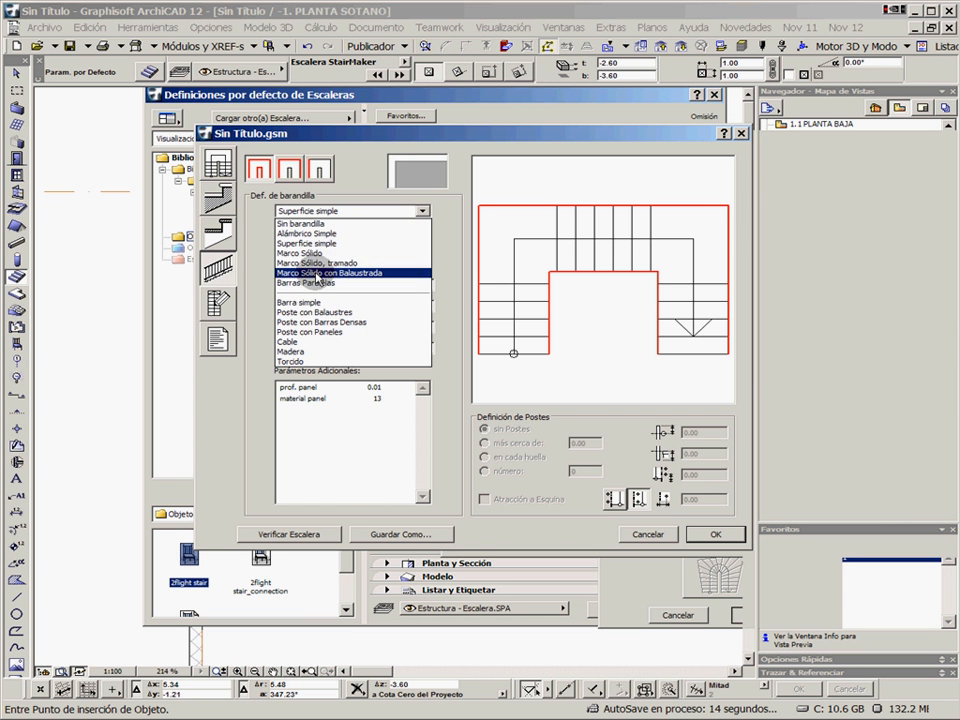
pyautogui.click(310, 312)
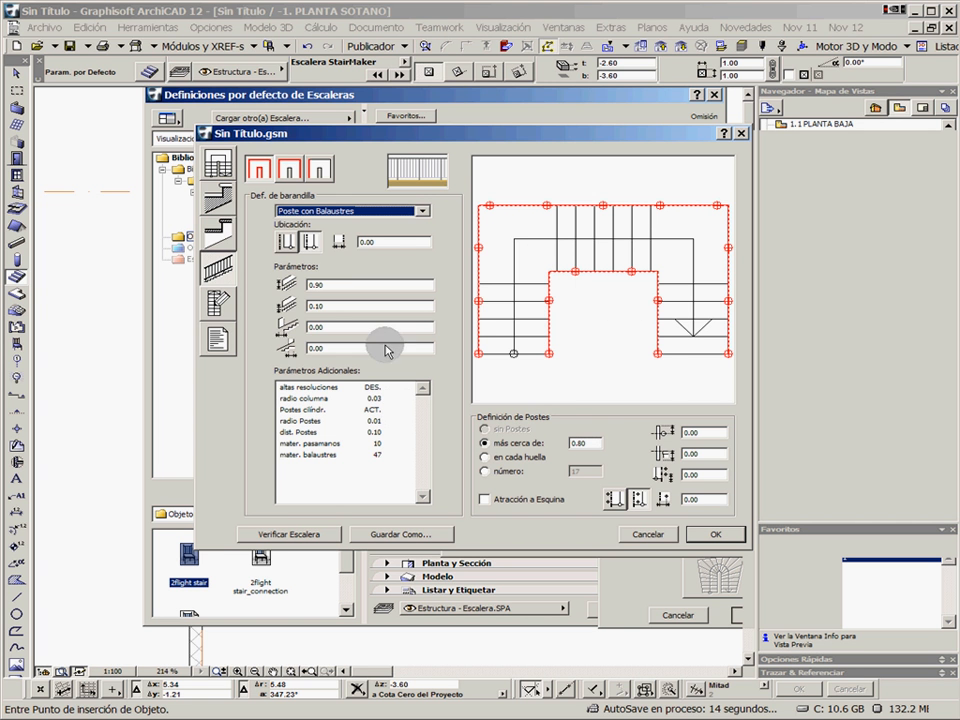
# Review the custom stair's 2D symbol settings, then discard the stair without saving the changes
pyautogui.click(217, 305)
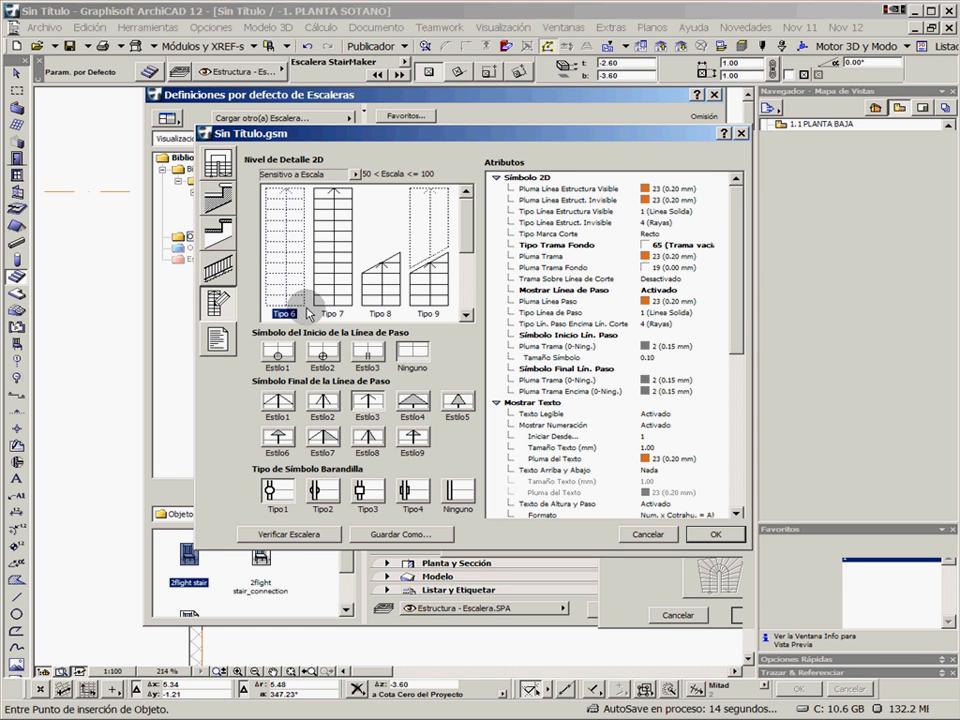
pyautogui.click(644, 534)
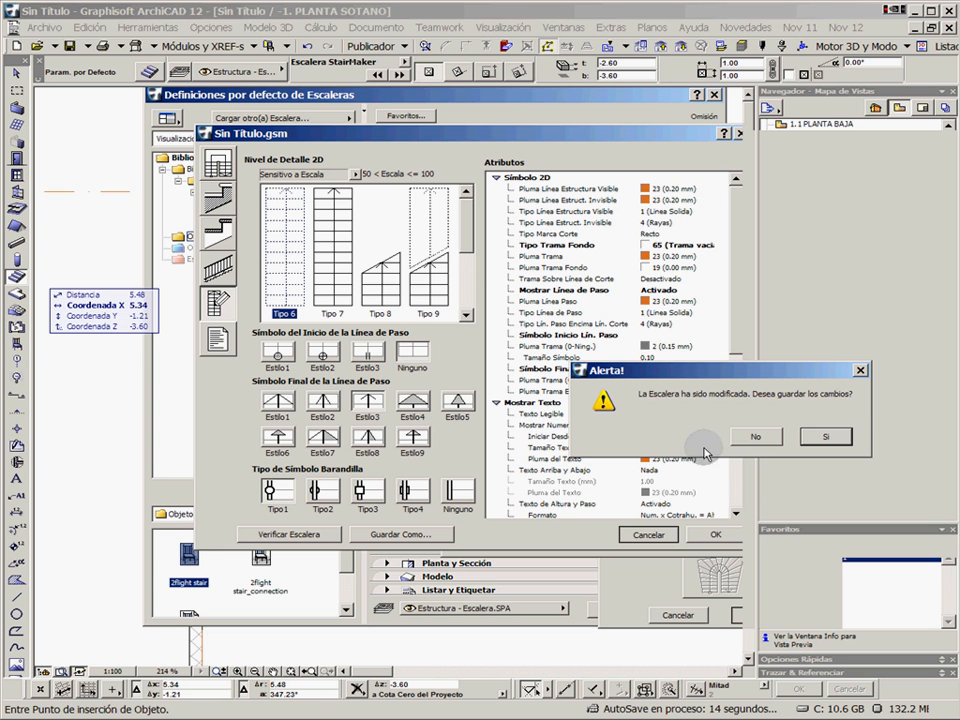
pyautogui.click(756, 436)
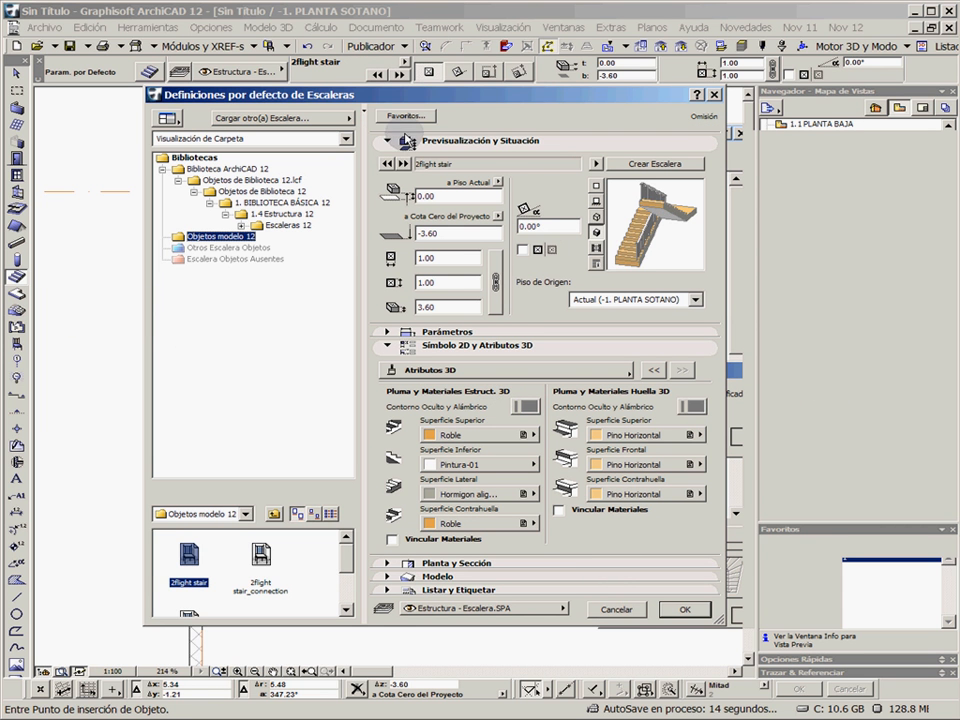
# Apply the saved favourite ESCALERA-01 to the default Stair settings
pyautogui.click(398, 116)
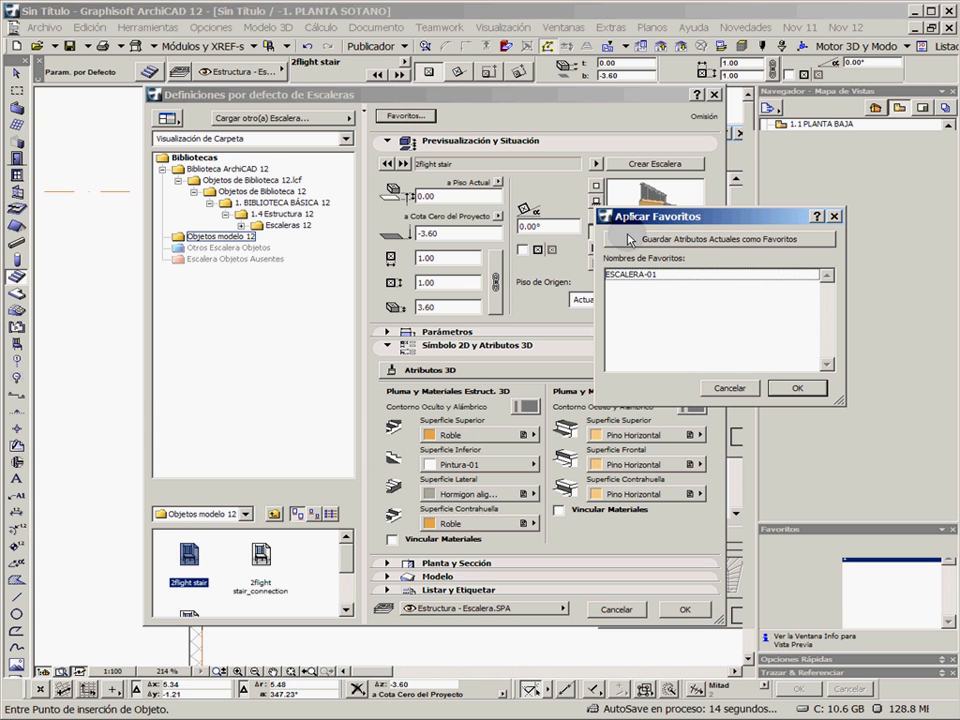
pyautogui.click(636, 277)
pyautogui.click(797, 389)
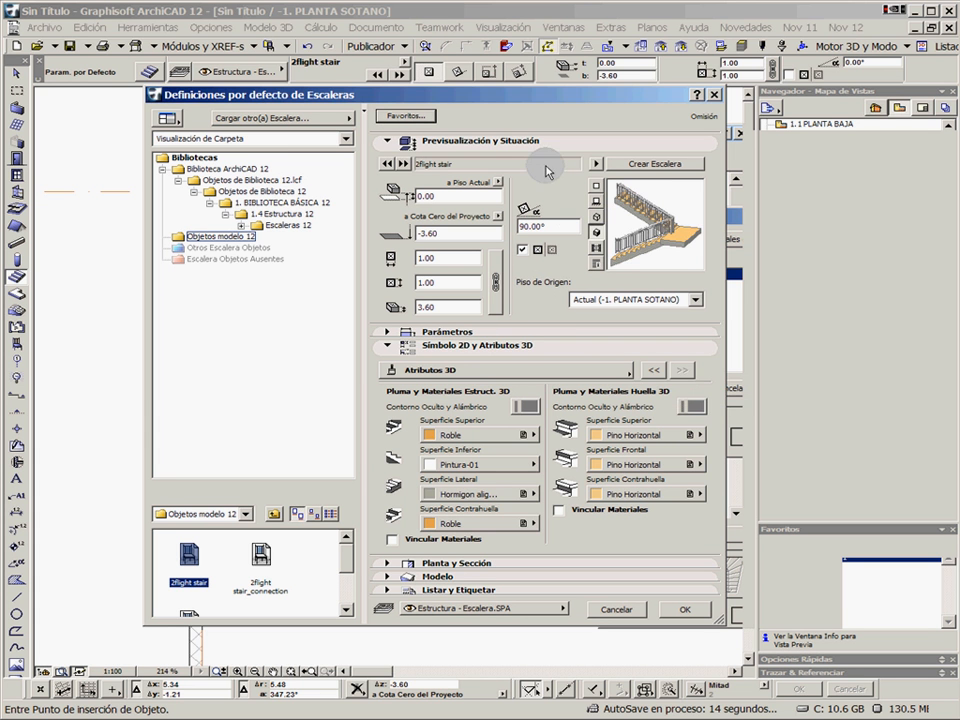
# Set the stair's insertion point to its outer landing corner and place it at the stairwell's upper-left inner corner on the basement plan
pyautogui.click(597, 187)
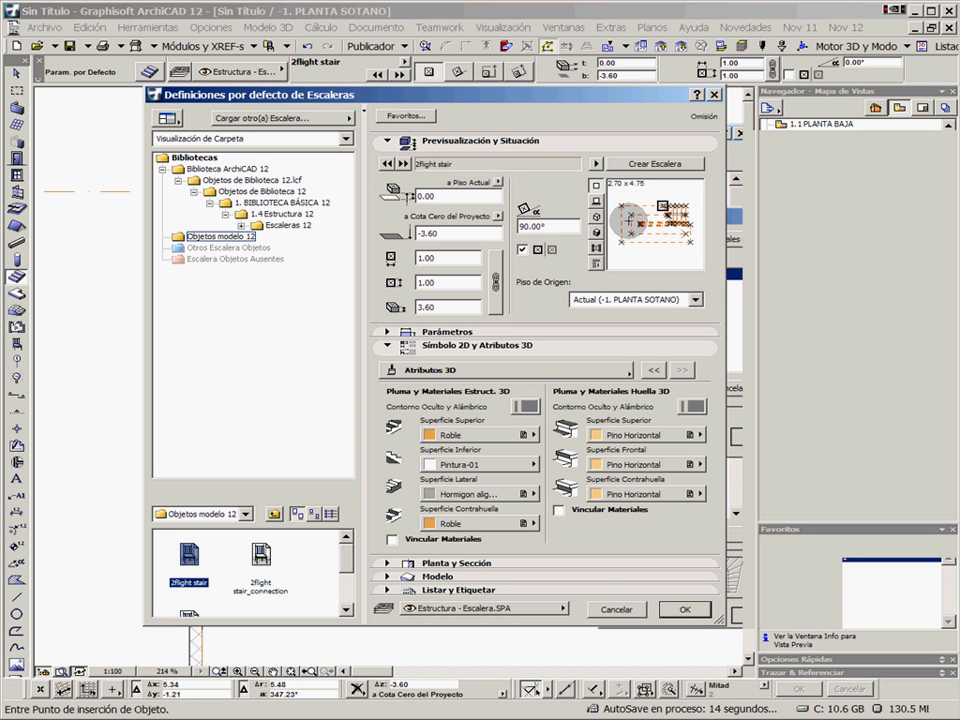
pyautogui.click(622, 204)
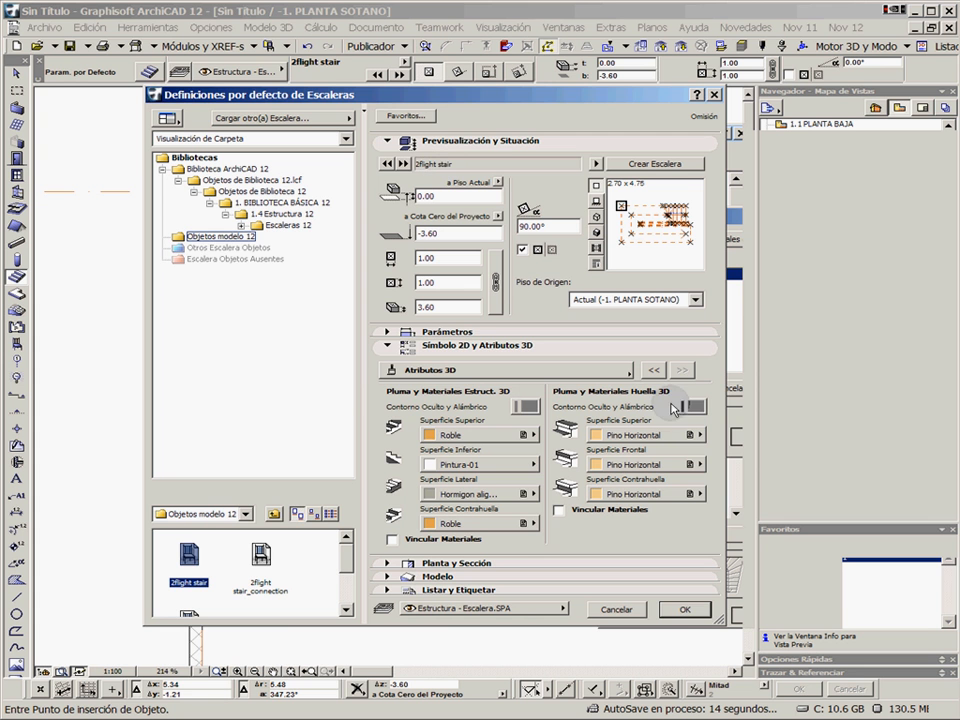
pyautogui.click(688, 610)
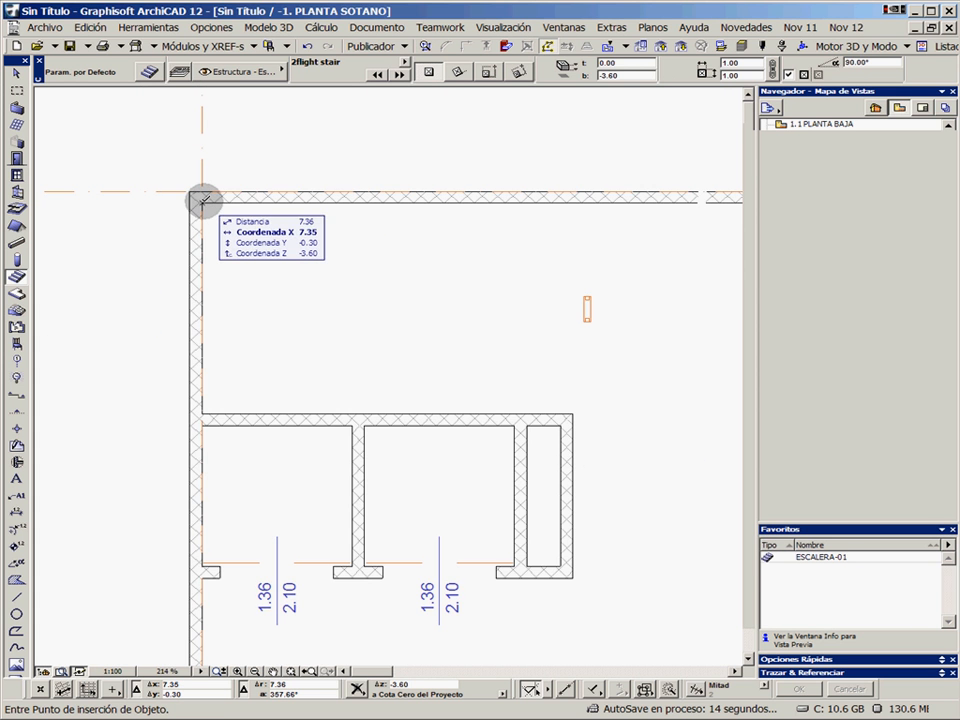
pyautogui.click(203, 202)
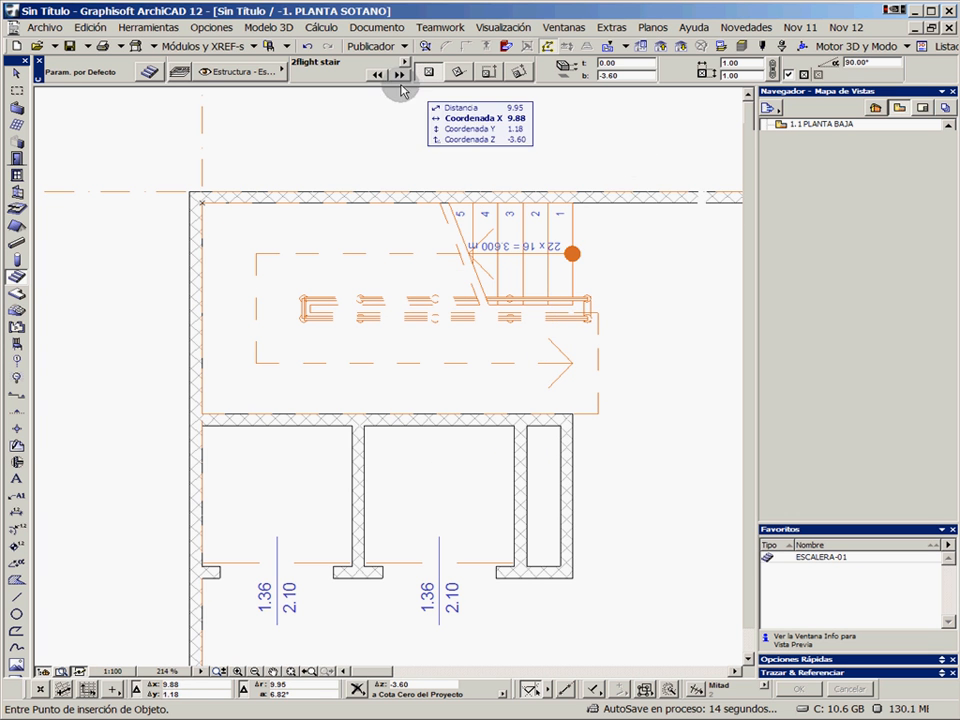
# Place the same stair at the same stairwell corner on PLANTA BAJA, PLANTA PRIMERA and PLANTA SEGUNDA, then go up to PLANTA TERCERA
pyautogui.click(663, 52)
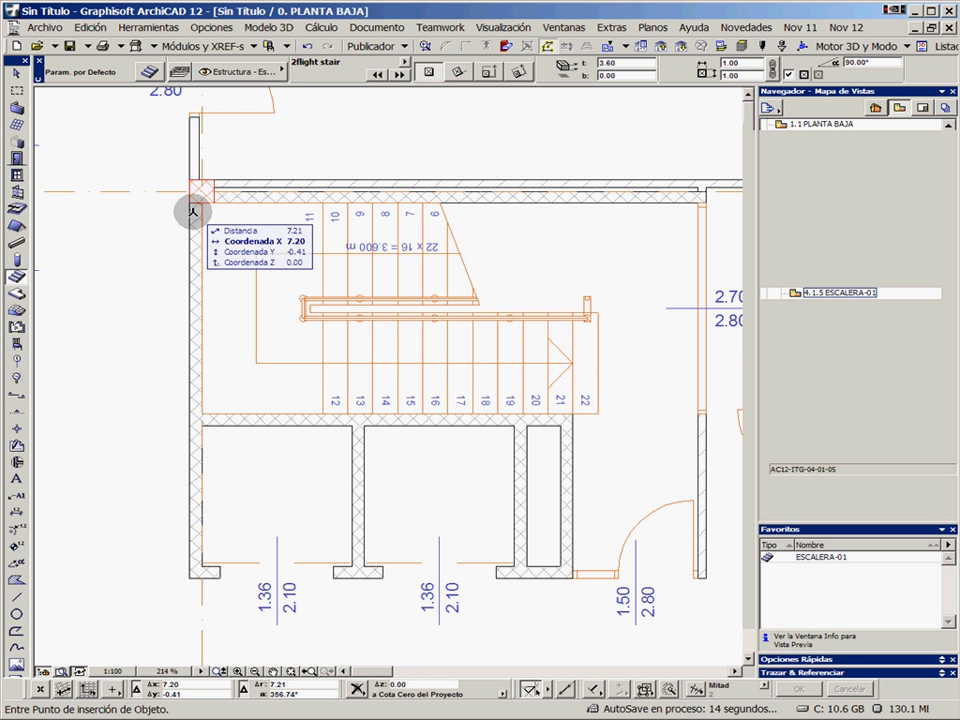
pyautogui.click(202, 203)
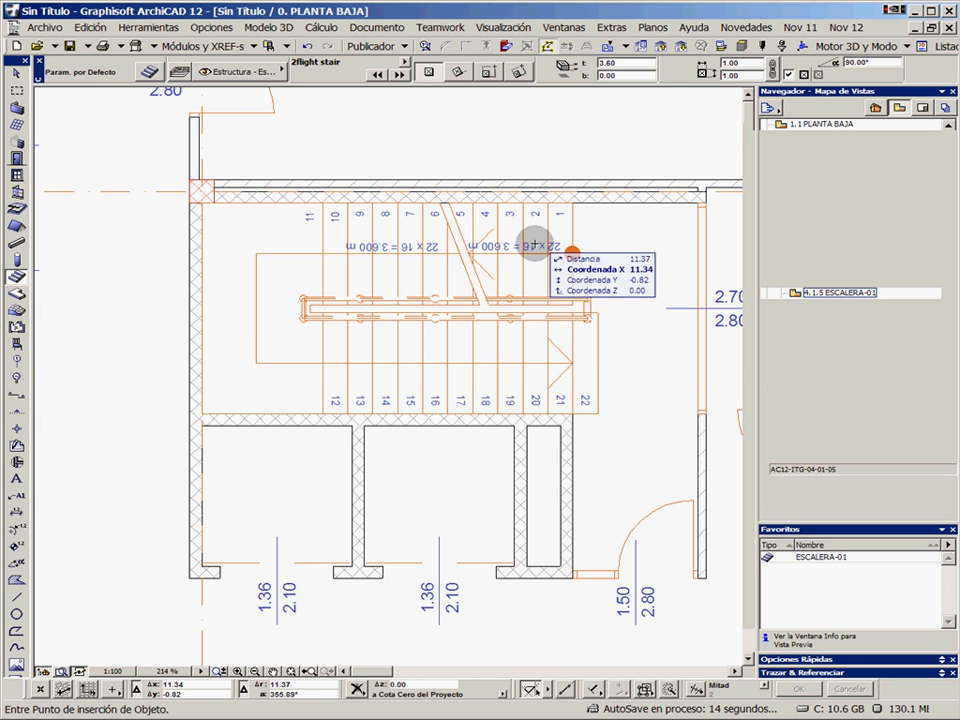
pyautogui.click(660, 47)
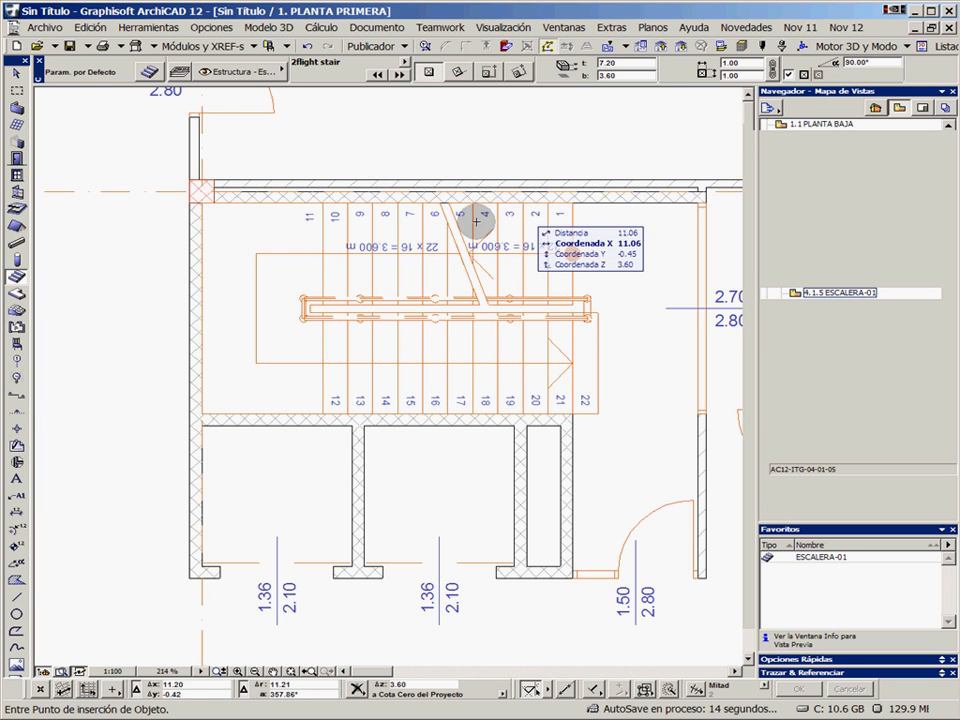
pyautogui.click(661, 47)
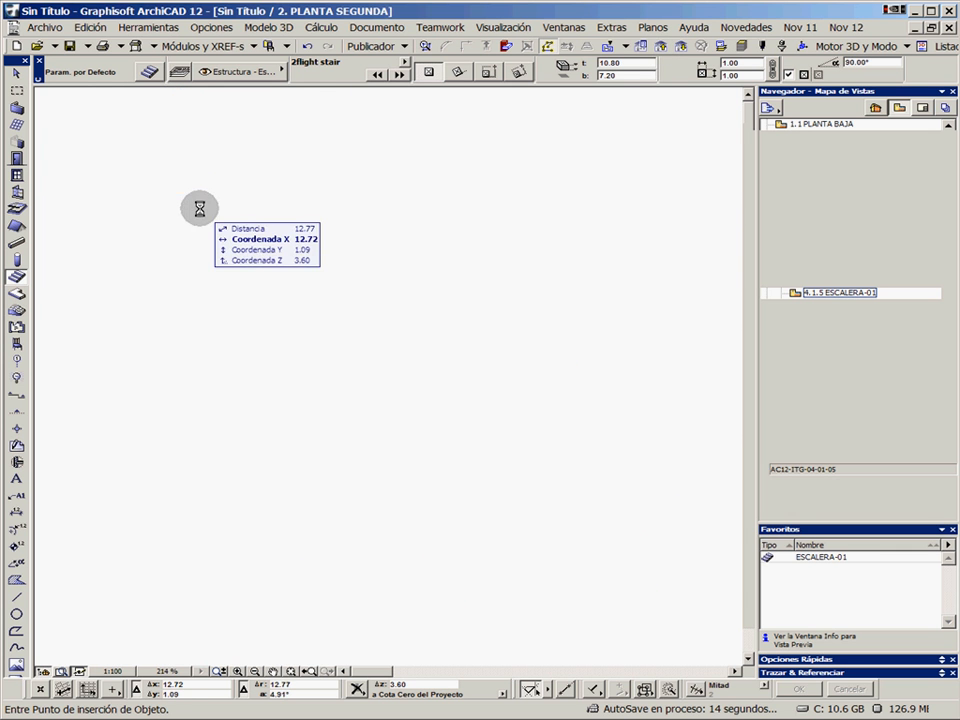
pyautogui.click(661, 47)
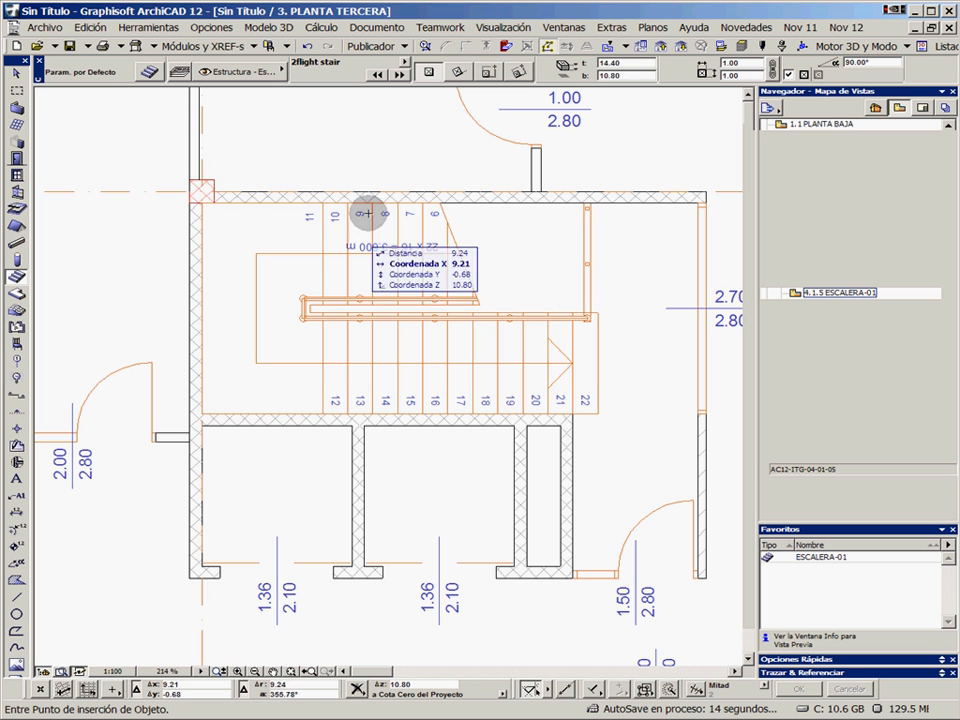
# Enable Mostrar 2D Bajo Marca Corte for the stair seen on PLANTA TERCERA so its symbol draws every tread, then deselect it
pyautogui.click(483, 300)
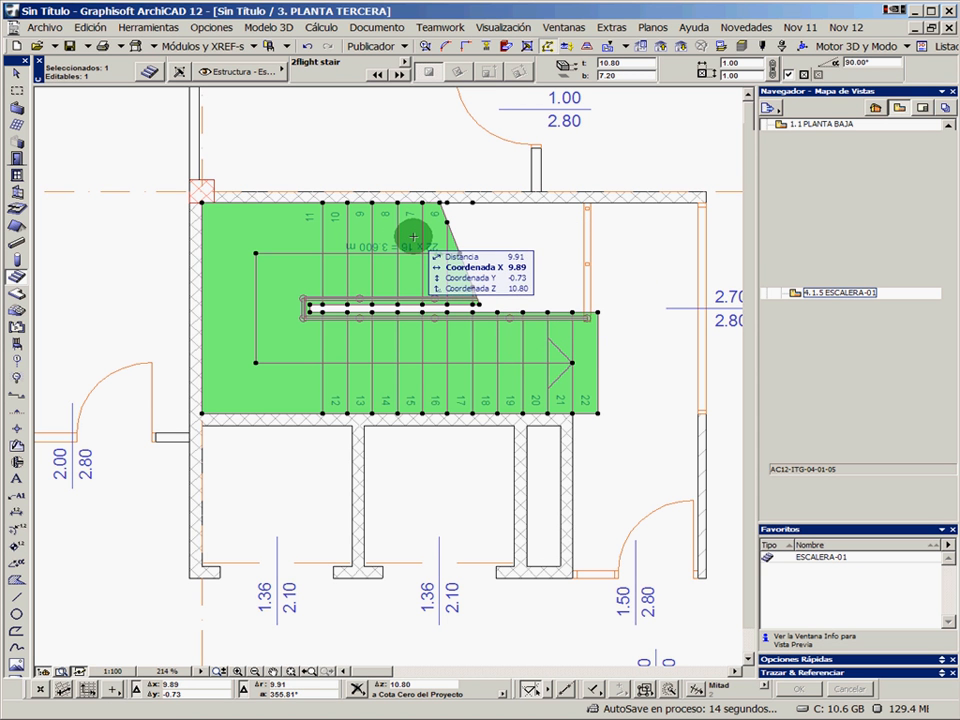
pyautogui.hotkey('ctrl', 't')
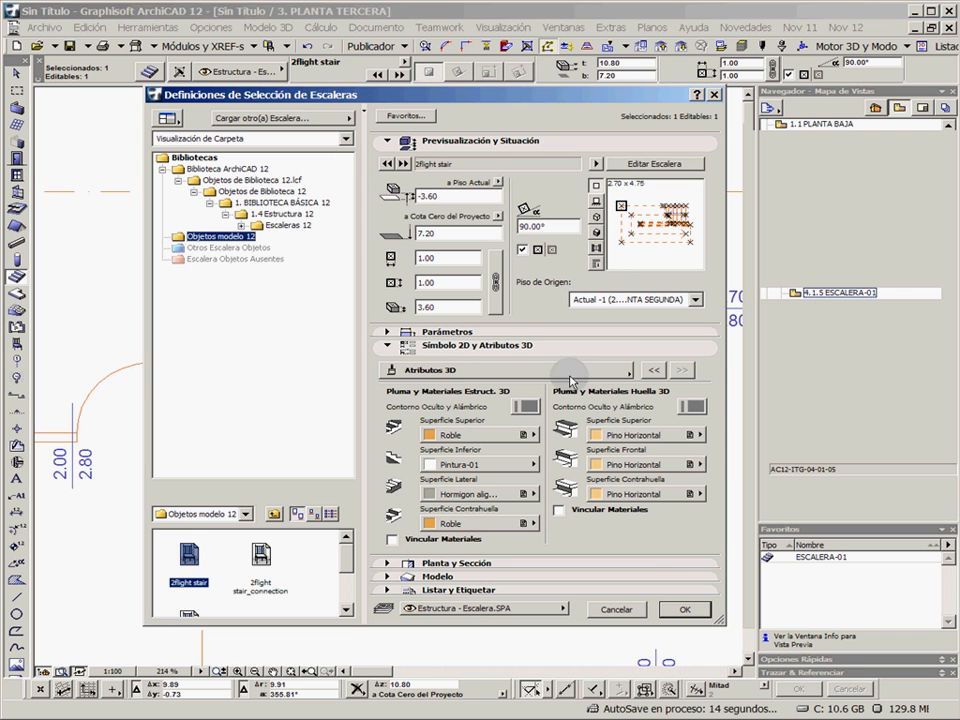
pyautogui.click(457, 373)
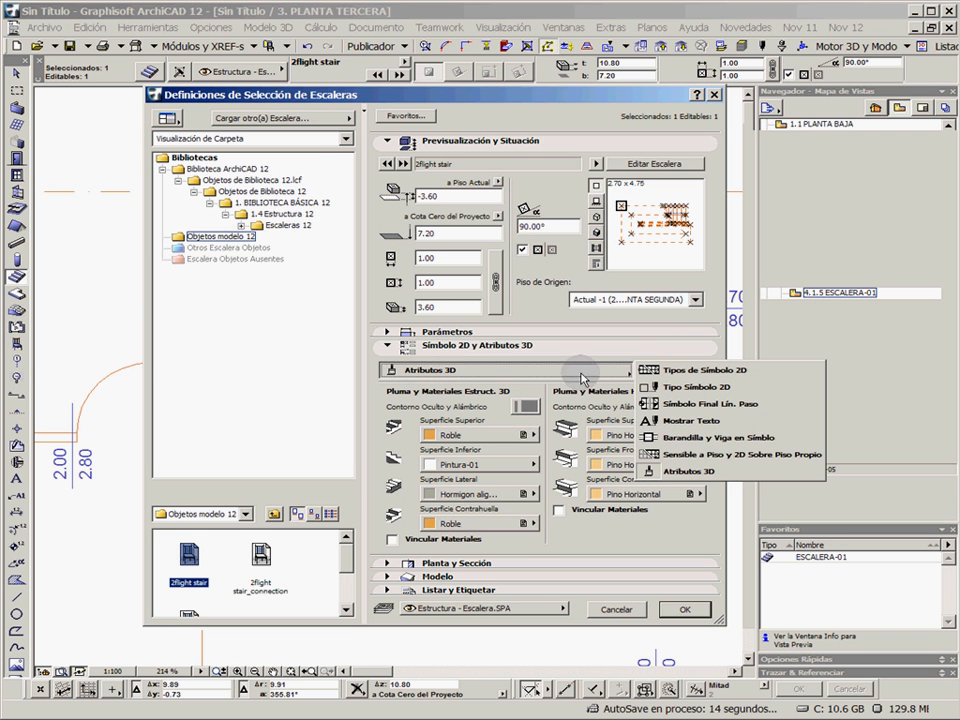
pyautogui.click(683, 459)
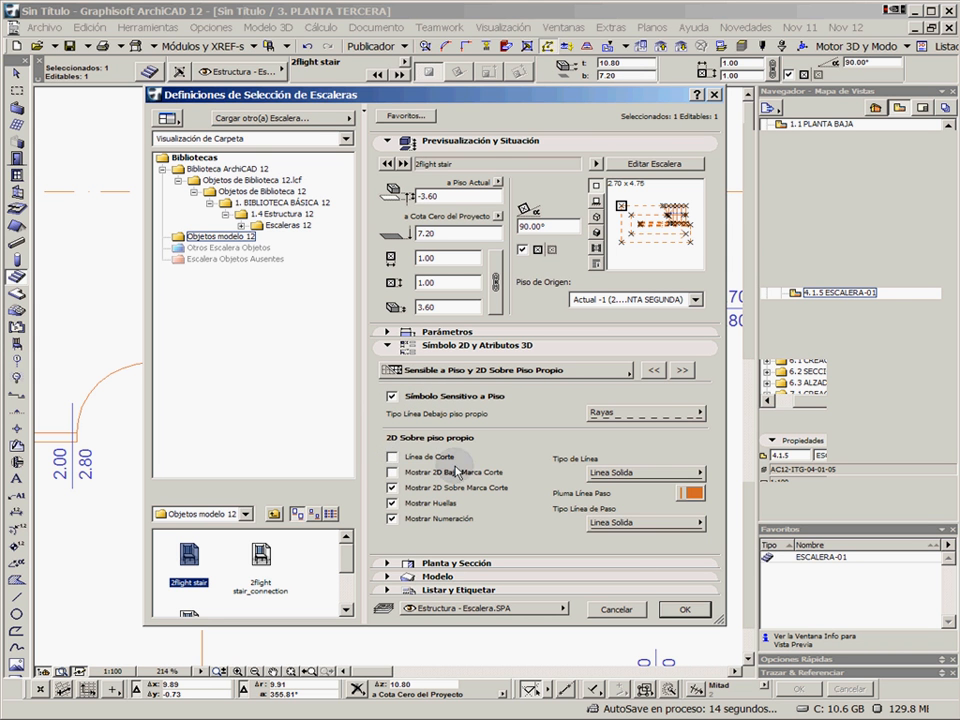
pyautogui.click(684, 609)
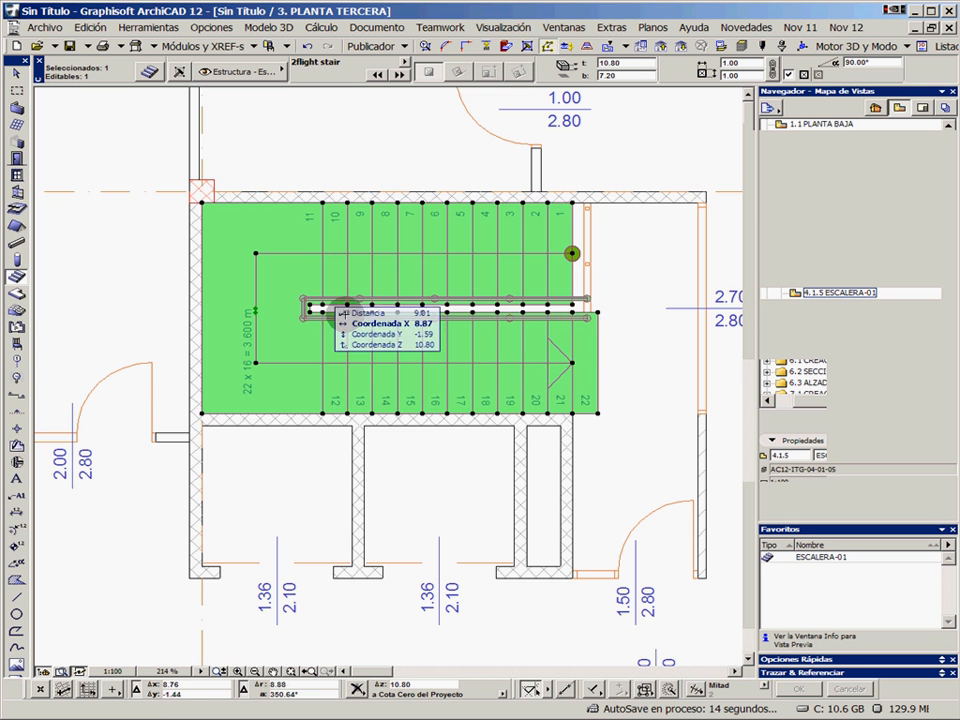
pyautogui.click(603, 259)
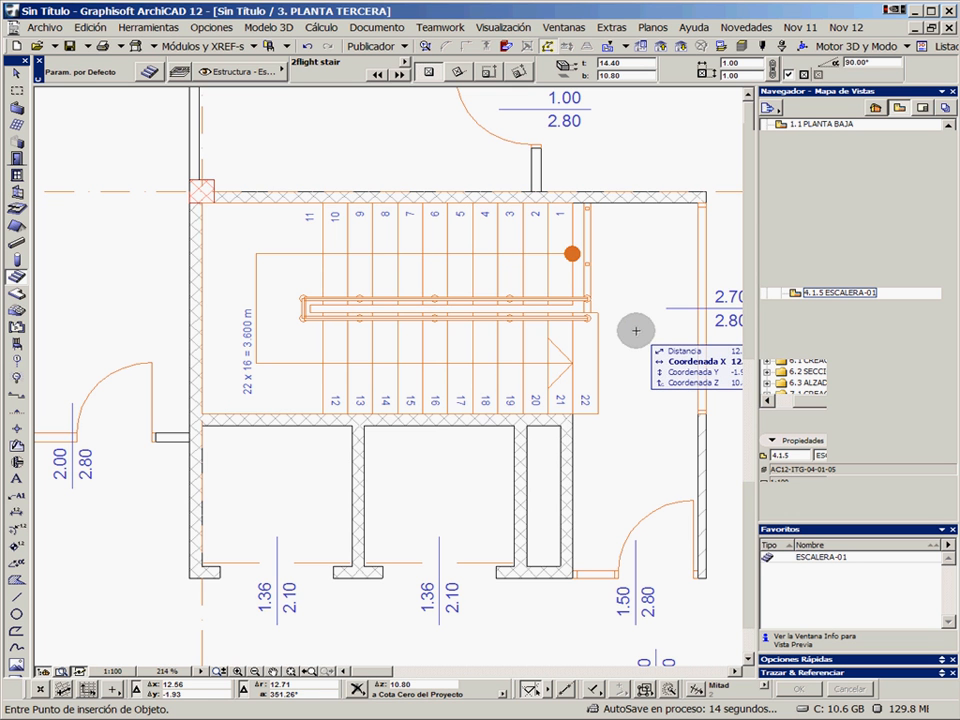
# Open the saved view 5.1.1 CAJA ESCALERA/FORJADO, followed by the 3D view 5.1.2 PERPECTIVA GENERICA
pyautogui.click(838, 303)
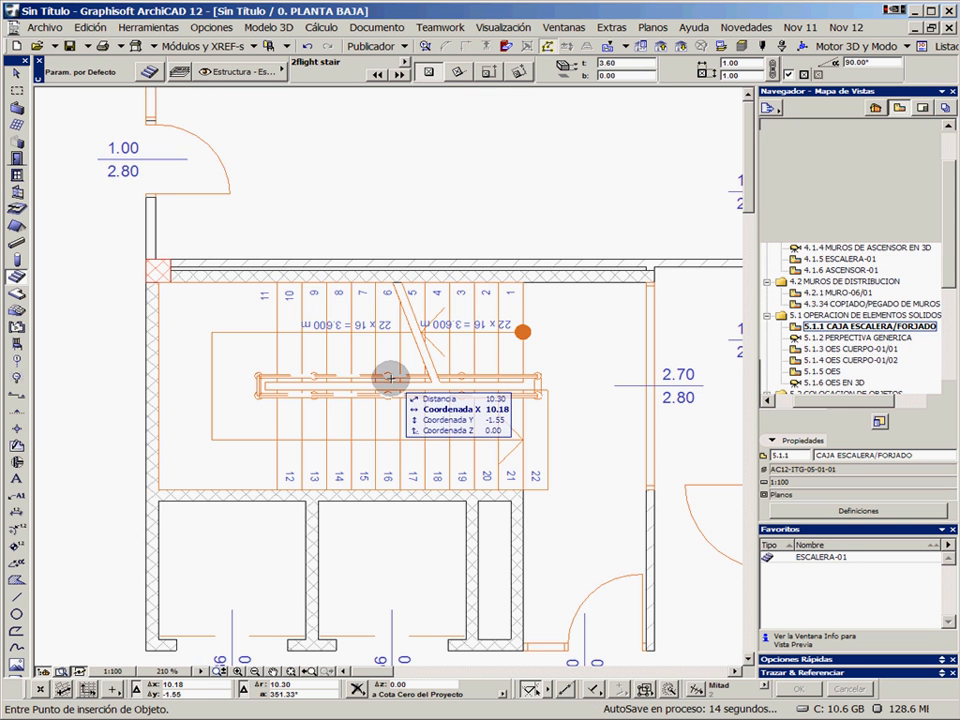
pyautogui.click(848, 338)
pyautogui.doubleClick(848, 338)
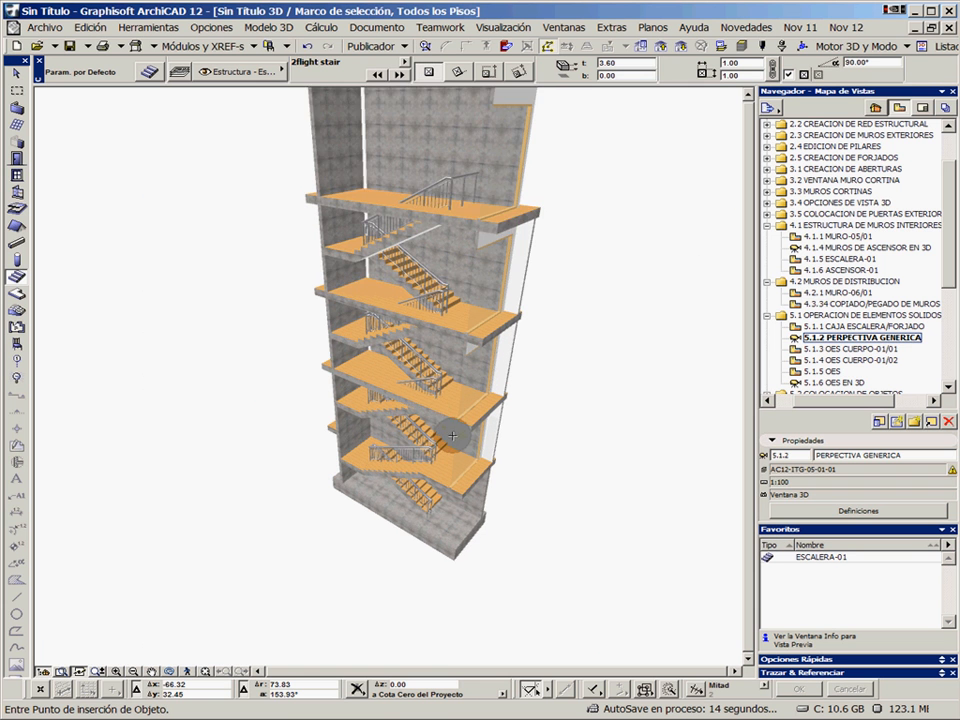
# Examine in 3D how the floor slabs meet the stair flights on each storey of the stairwell
pyautogui.moveTo(420, 412)
pyautogui.mouseDown()
pyautogui.moveTo(456, 381)
pyautogui.moveTo(553, 373)
pyautogui.mouseUp()
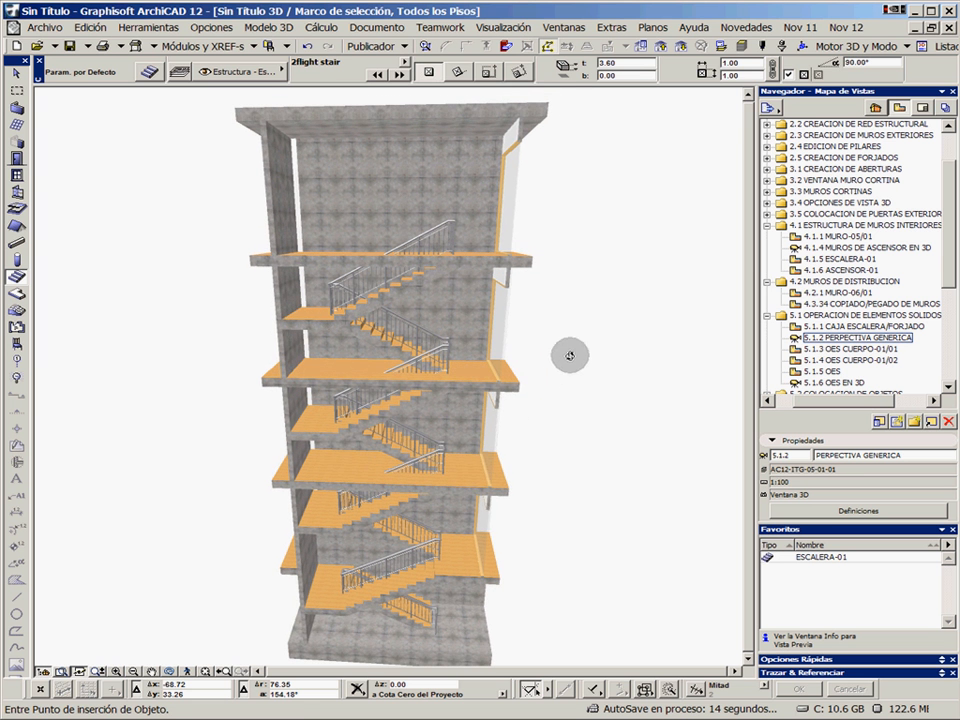
pyautogui.keyDown('shift'); pyautogui.click(473, 470); pyautogui.keyUp('shift')
pyautogui.keyDown('shift'); pyautogui.click(468, 375); pyautogui.keyUp('shift')
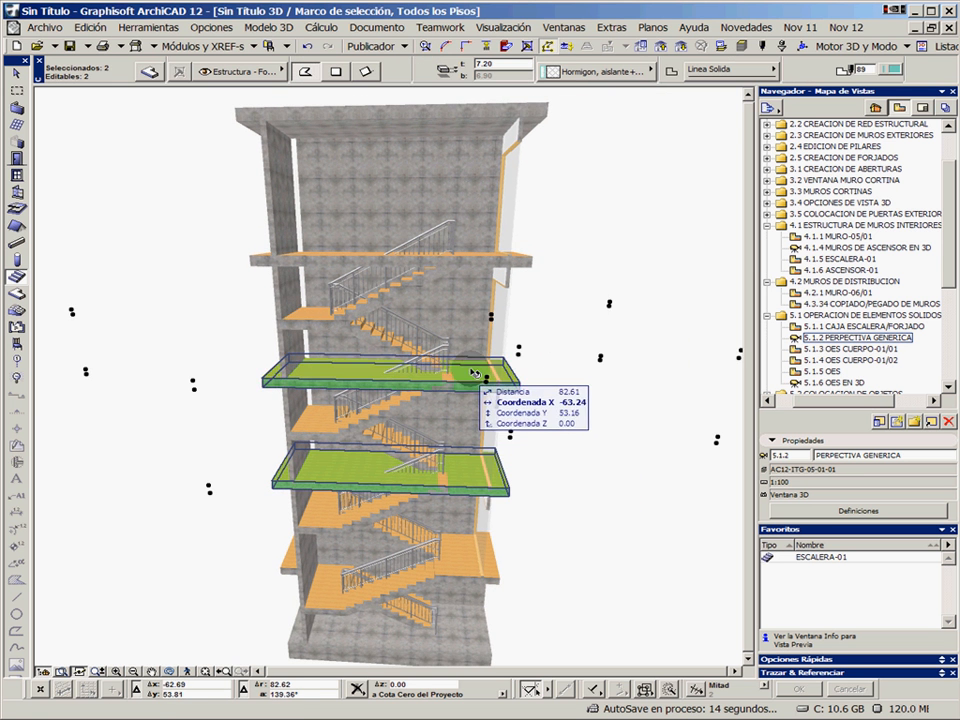
pyautogui.press('Escape')
pyautogui.scroll(5, 482, 305)
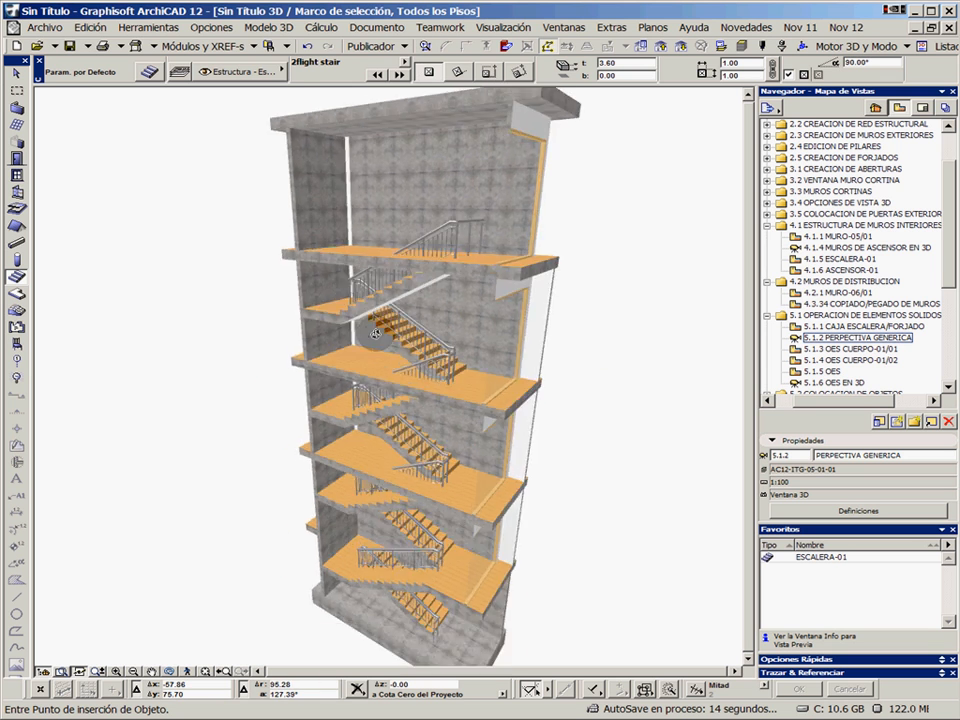
pyautogui.moveTo(443, 479); pyautogui.dragTo(437, 430, button='middle')
pyautogui.keyDown('shift'); pyautogui.moveTo(418, 343); pyautogui.dragTo(434, 391, button='middle'); pyautogui.keyUp('shift')
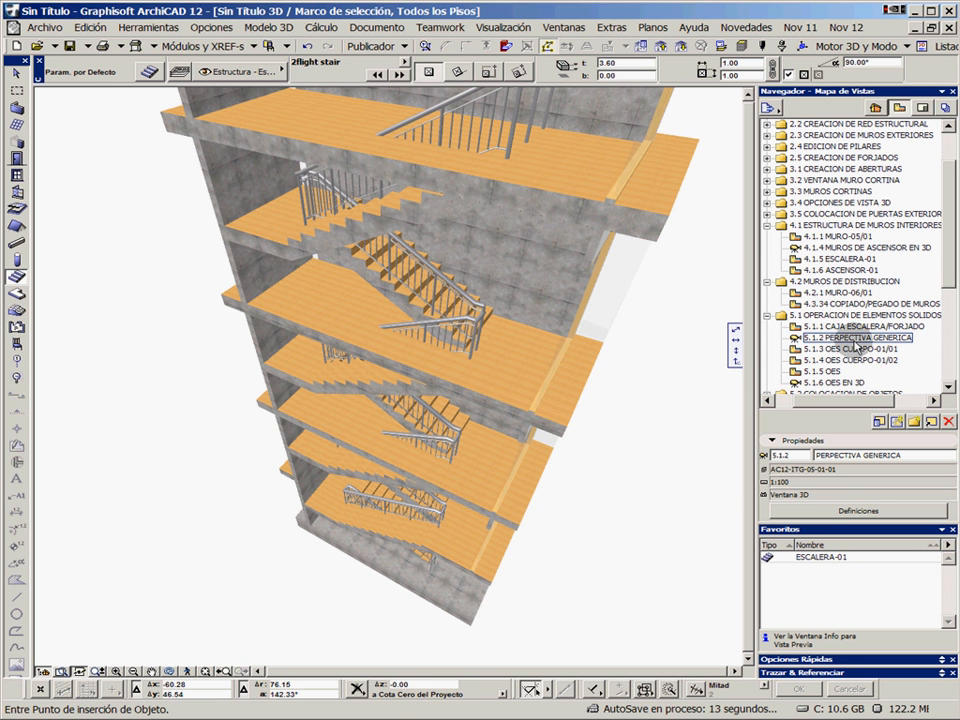
# Collapse view folders 4.1 and 4.2 and select the first-floor slab in 3D to check where it crosses the stairwell
pyautogui.click(767, 281)
pyautogui.click(767, 227)
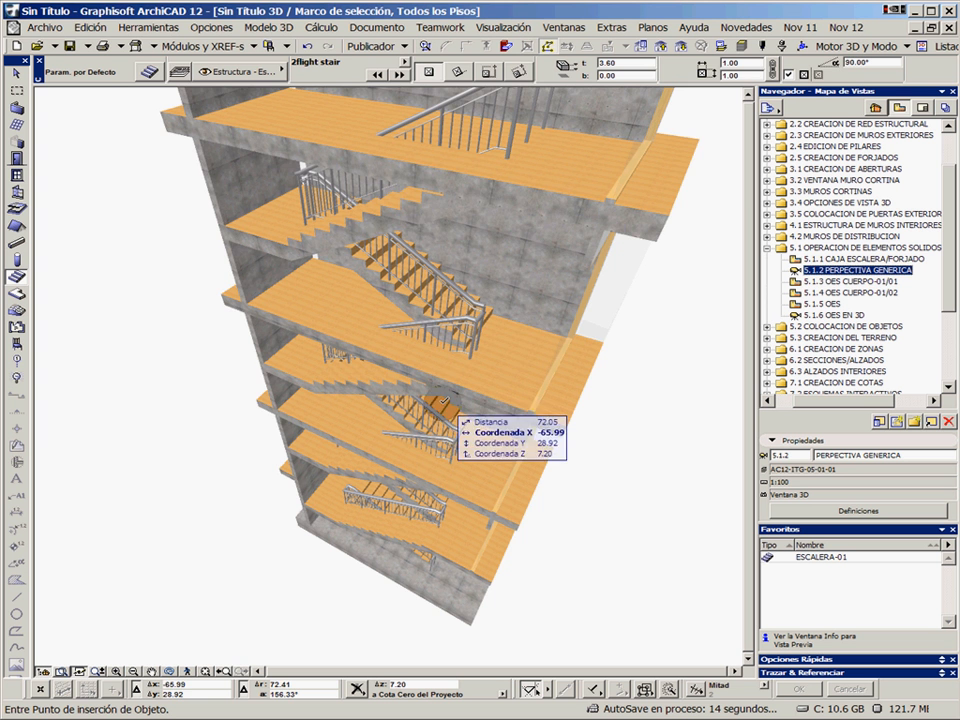
pyautogui.scroll(-2, 439, 402)
pyautogui.click(459, 458)
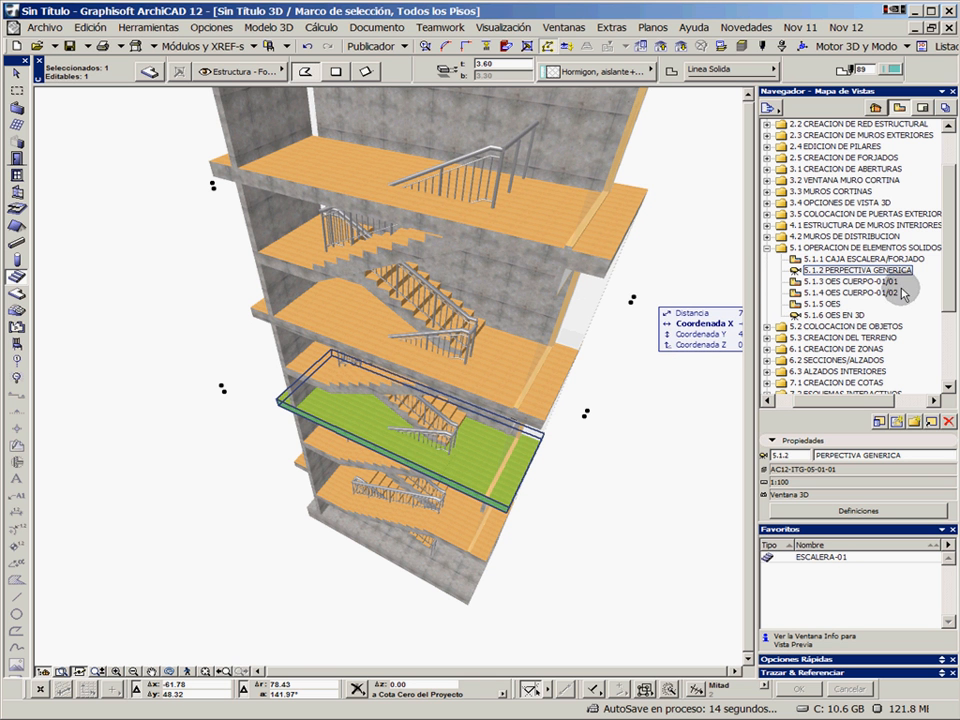
# Open the saved view 5.1.3 OES CUERPO-01/01 and select the red polyline outlining the stairwell and elevator core
pyautogui.doubleClick(850, 281)
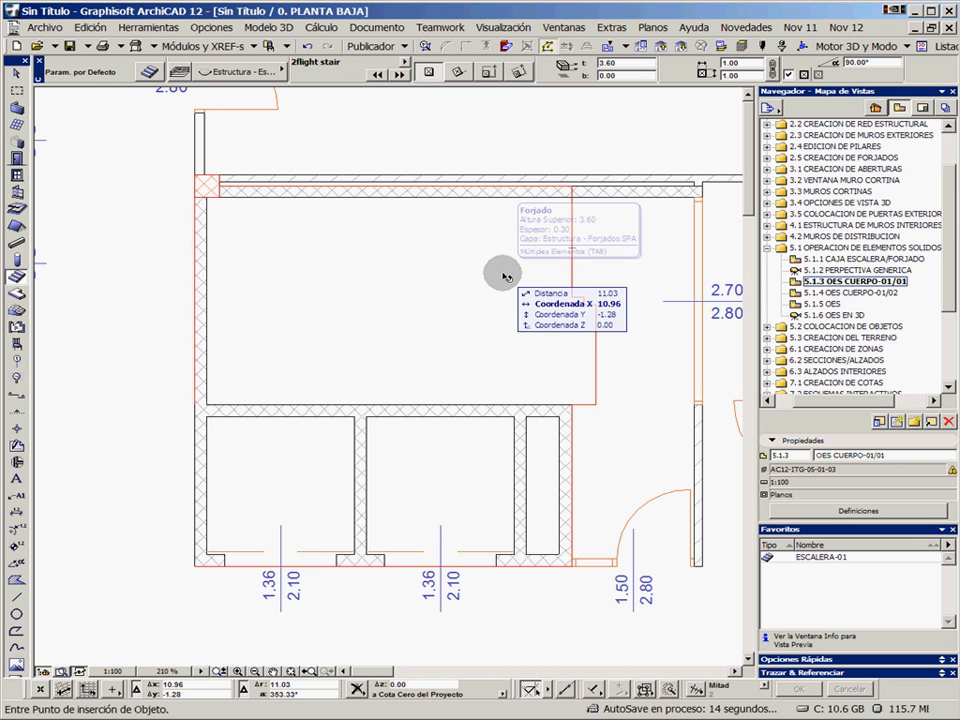
pyautogui.click(570, 265)
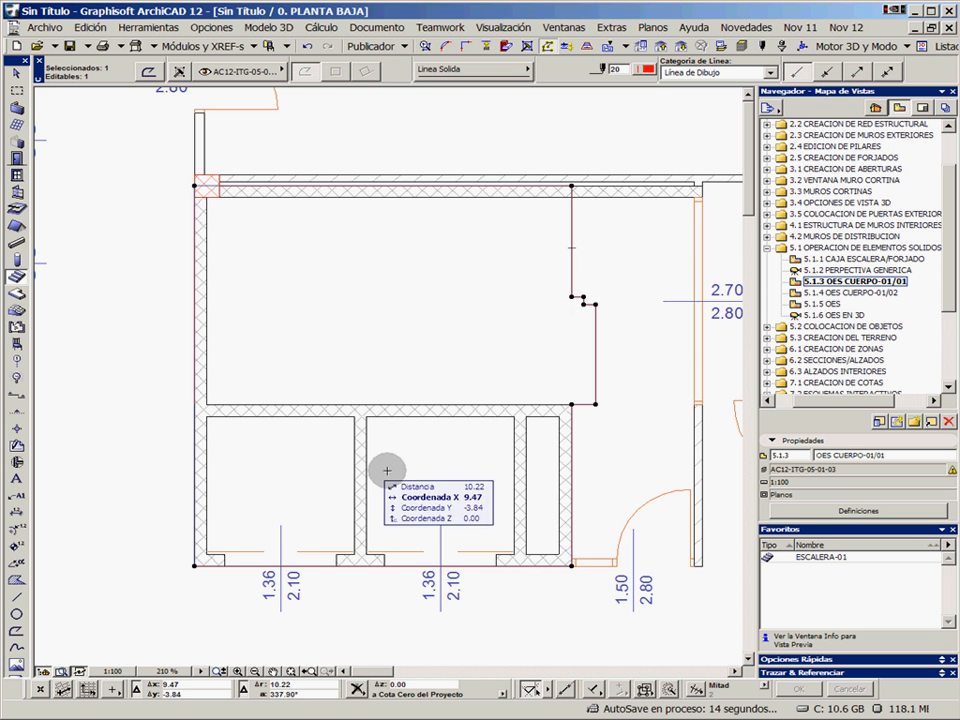
# Open the saved view 5.1.6 OES EN 3D and select the two tall red wireframe volumes crossing the floor slabs
pyautogui.doubleClick(830, 316)
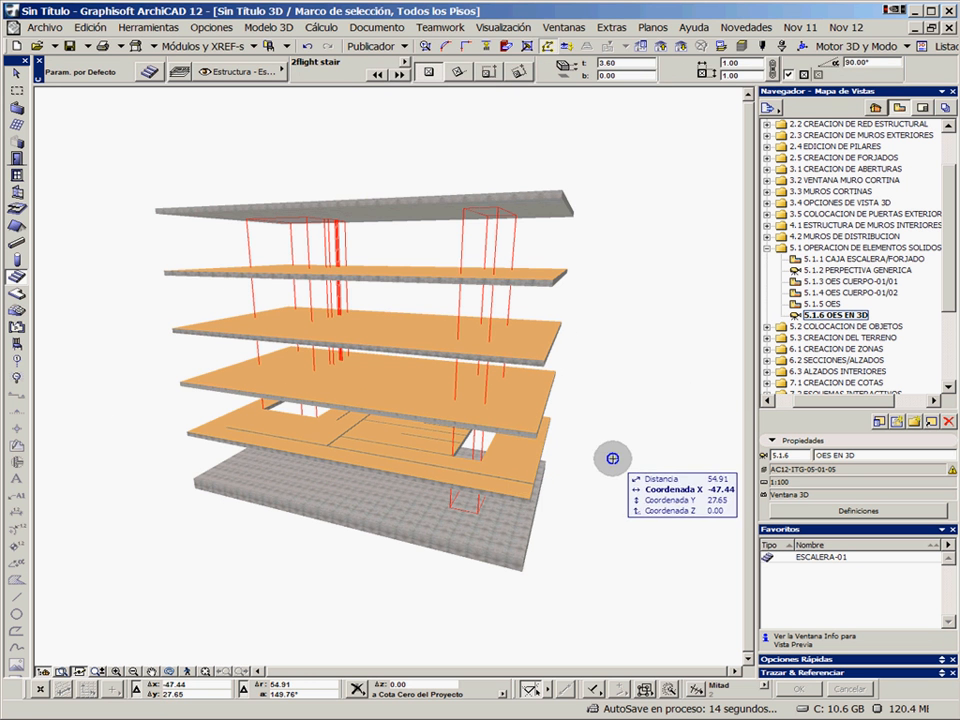
pyautogui.moveTo(518, 392)
pyautogui.keyDown('shift'); pyautogui.mouseDown(button='middle')
pyautogui.moveTo(473, 410)
pyautogui.moveTo(486, 369)
pyautogui.moveTo(508, 386)
pyautogui.mouseUp(button='middle'); pyautogui.keyUp('shift')
pyautogui.click(274, 227)
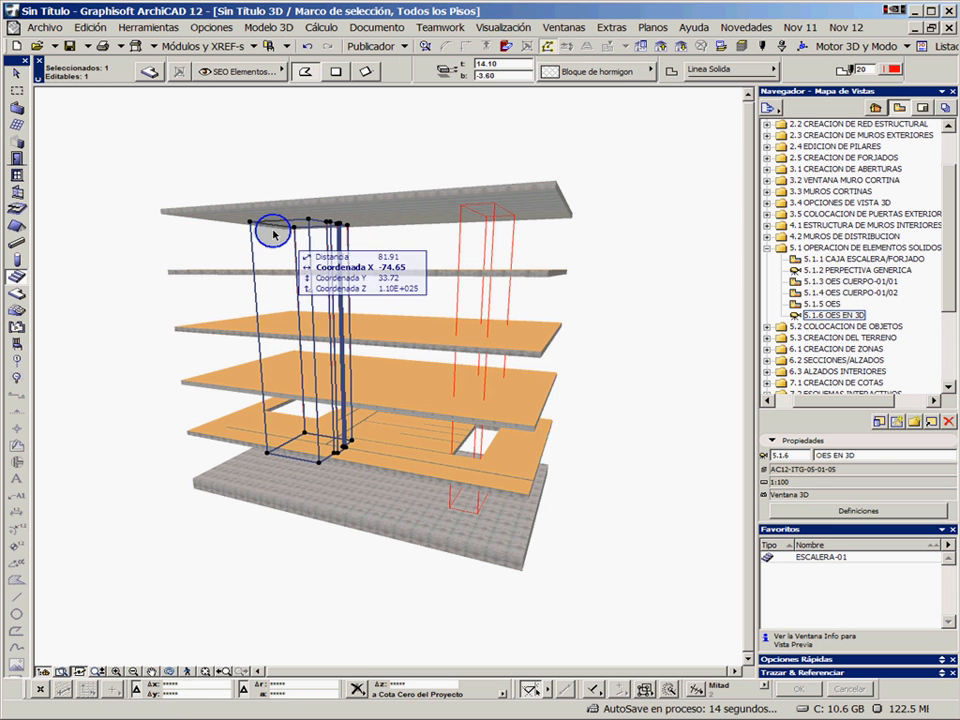
pyautogui.keyDown('shift'); pyautogui.click(460, 212); pyautogui.keyUp('shift')
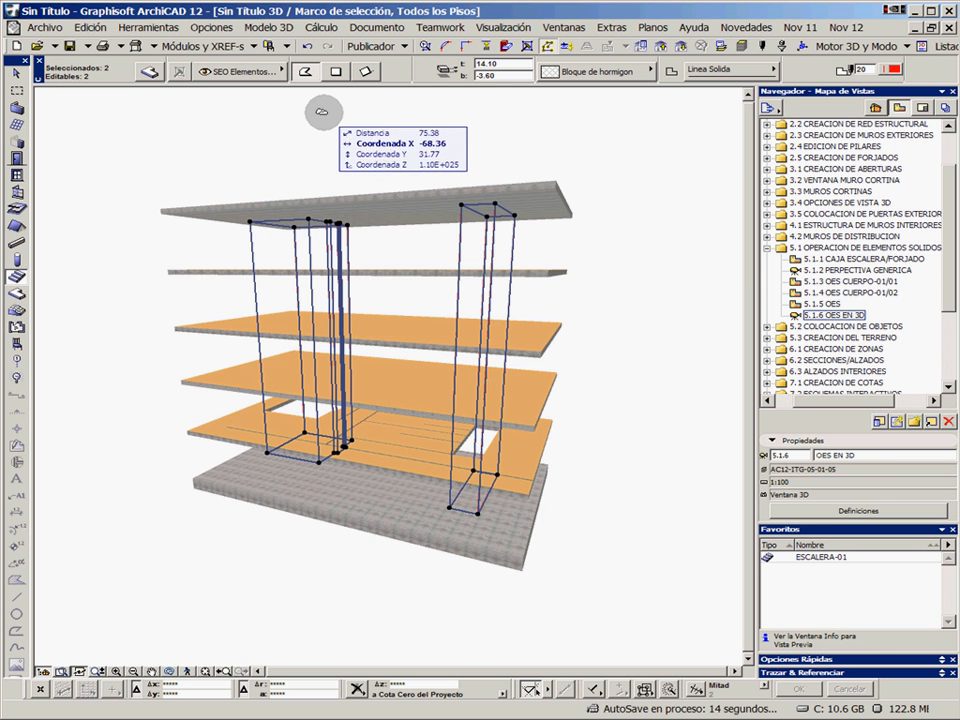
# Review the slab settings of the two selected volumes and the layer settings of SEO Elementos without changing anything
pyautogui.click(159, 77)
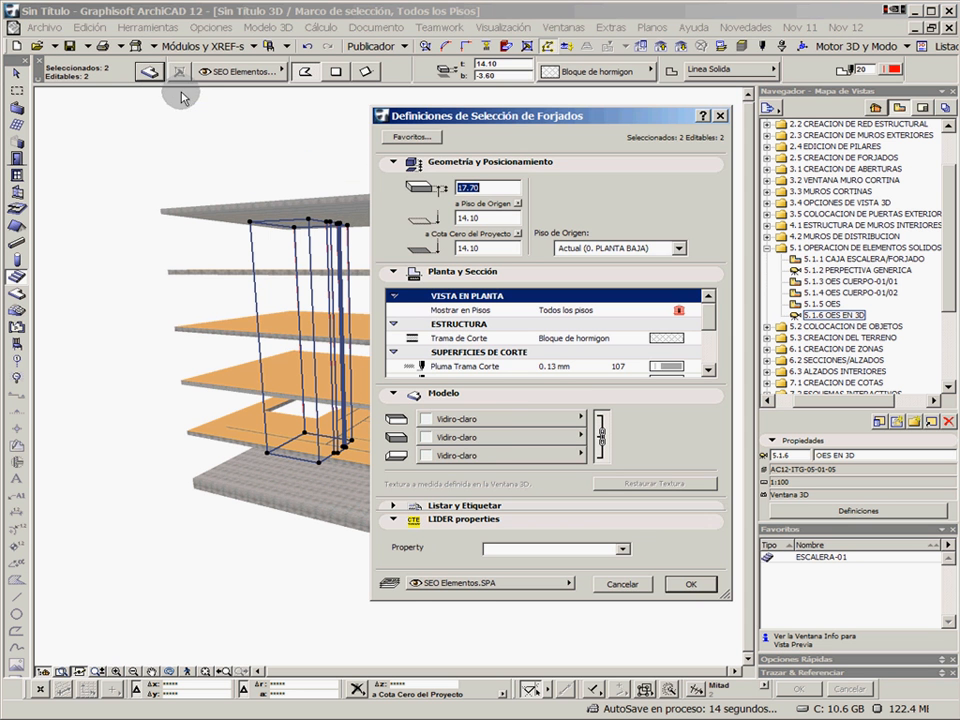
pyautogui.click(622, 584)
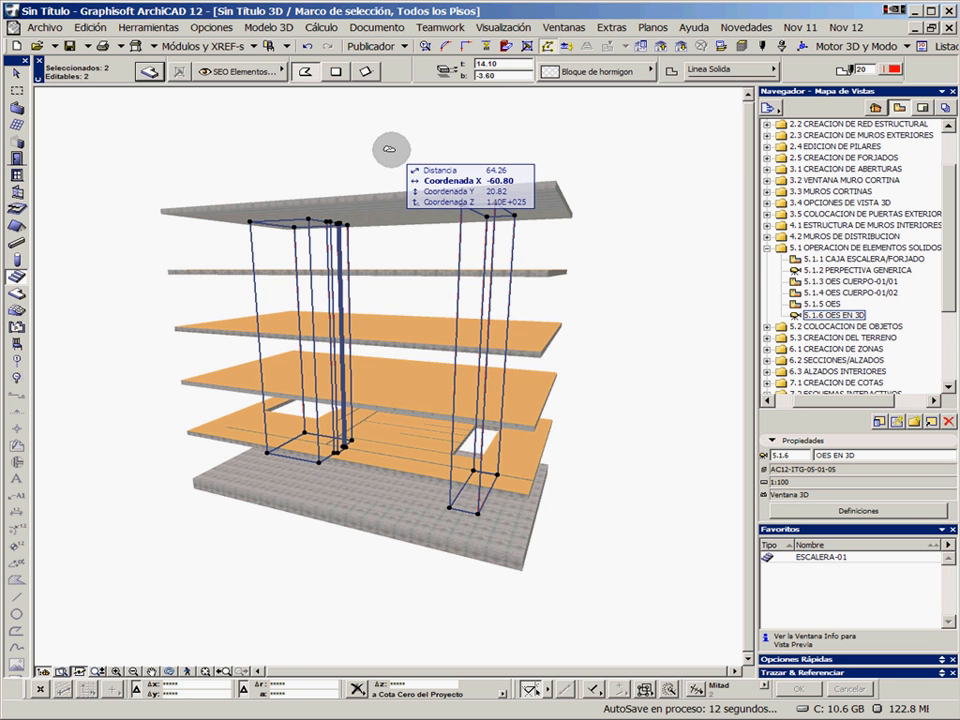
pyautogui.hotkey('ctrl', 'l')
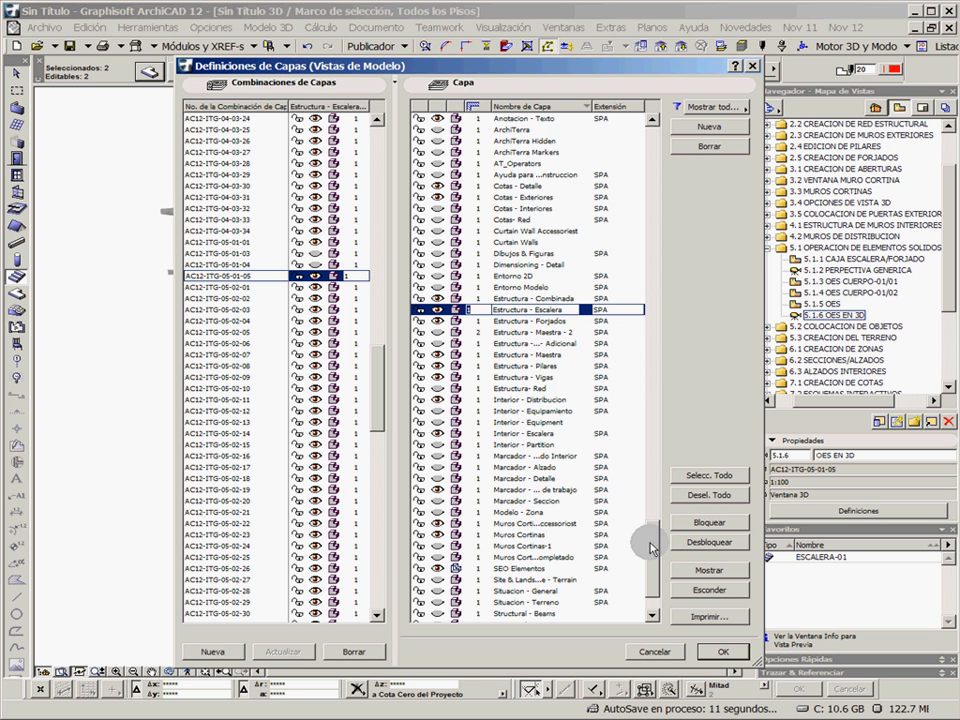
pyautogui.moveTo(653, 543)
pyautogui.mouseDown()
pyautogui.moveTo(654, 564)
pyautogui.moveTo(658, 519)
pyautogui.moveTo(663, 562)
pyautogui.mouseUp()
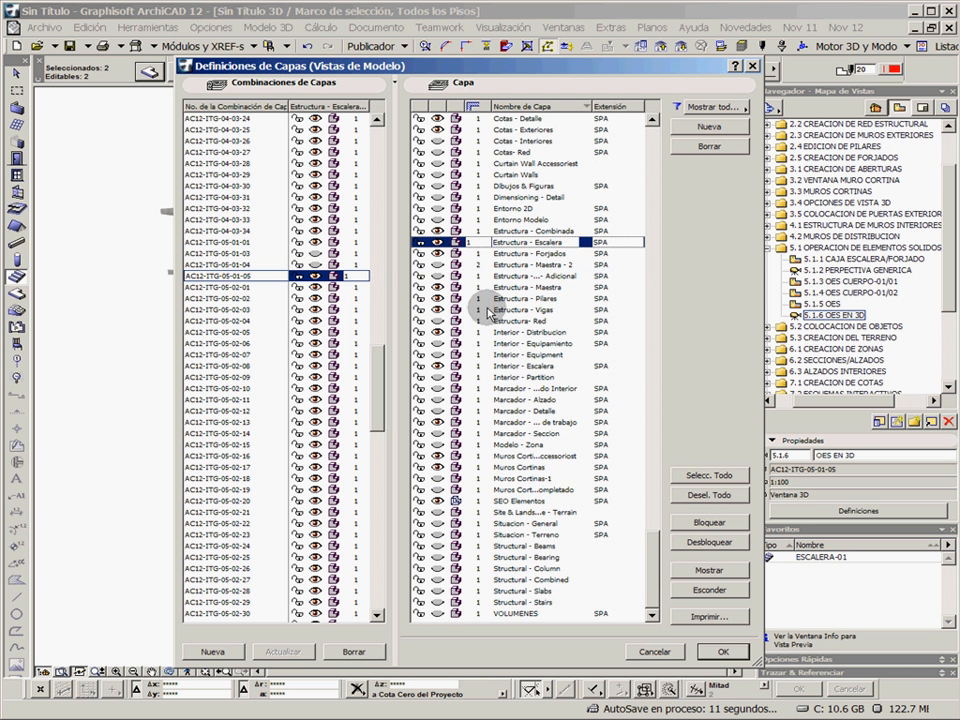
pyautogui.click(313, 264)
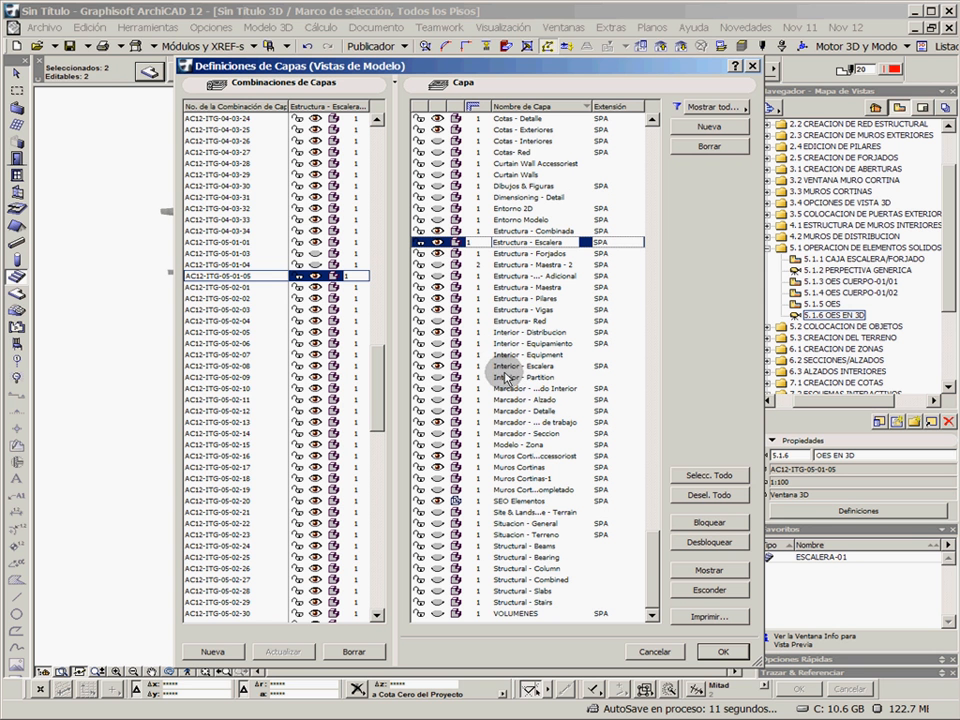
pyautogui.click(655, 652)
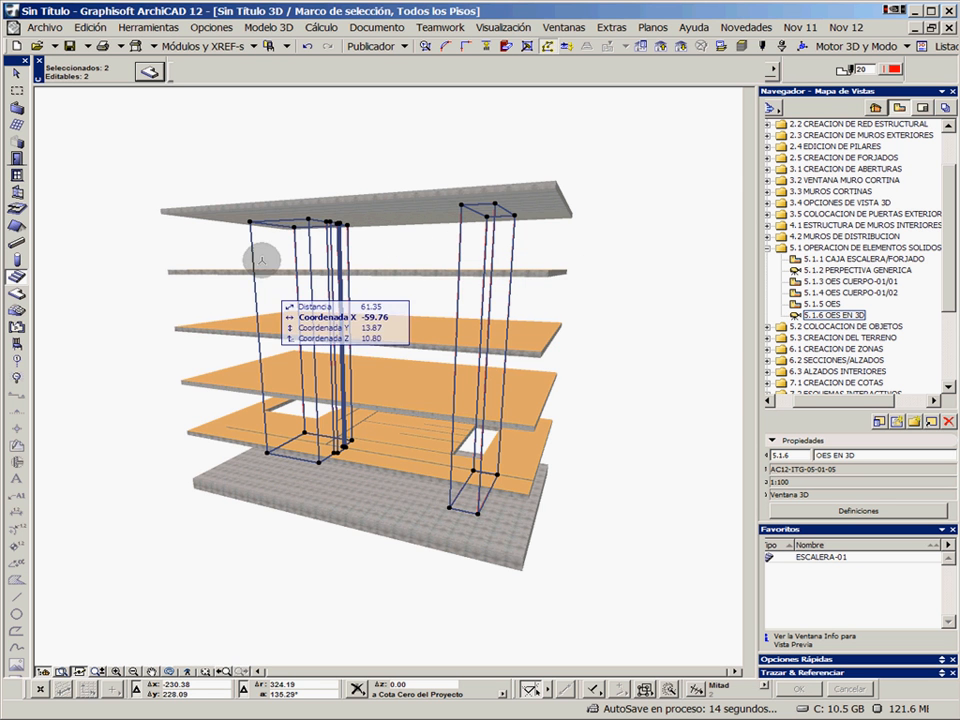
# Open the solid element operations and assign the two selected volumes as operator elements, clearing the selection
pyautogui.moveTo(420, 302); pyautogui.dragTo(384, 347)
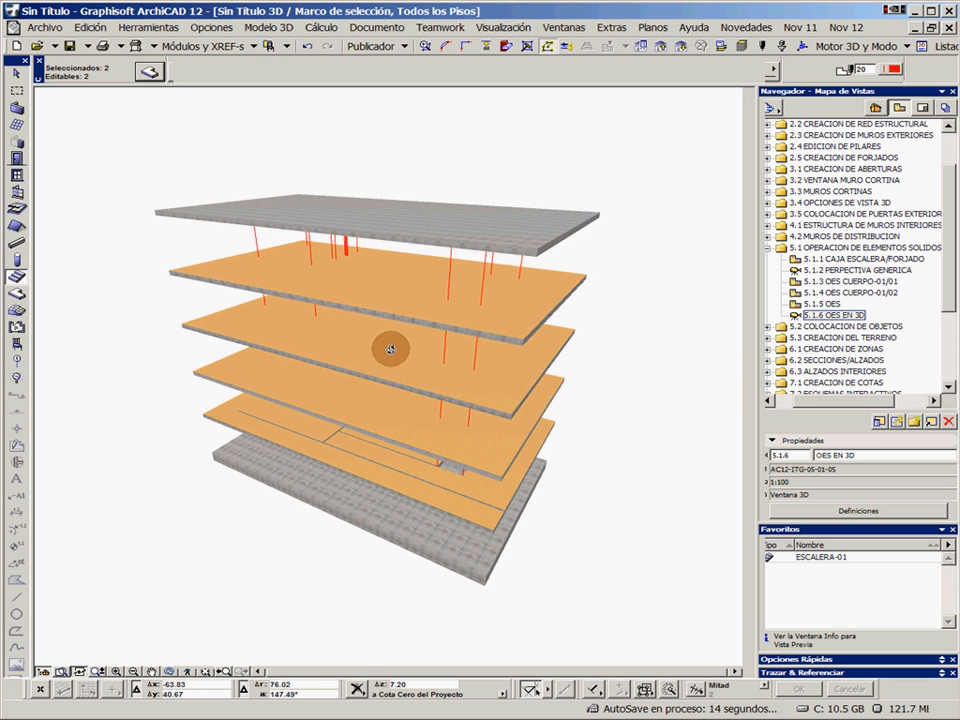
pyautogui.click(505, 45)
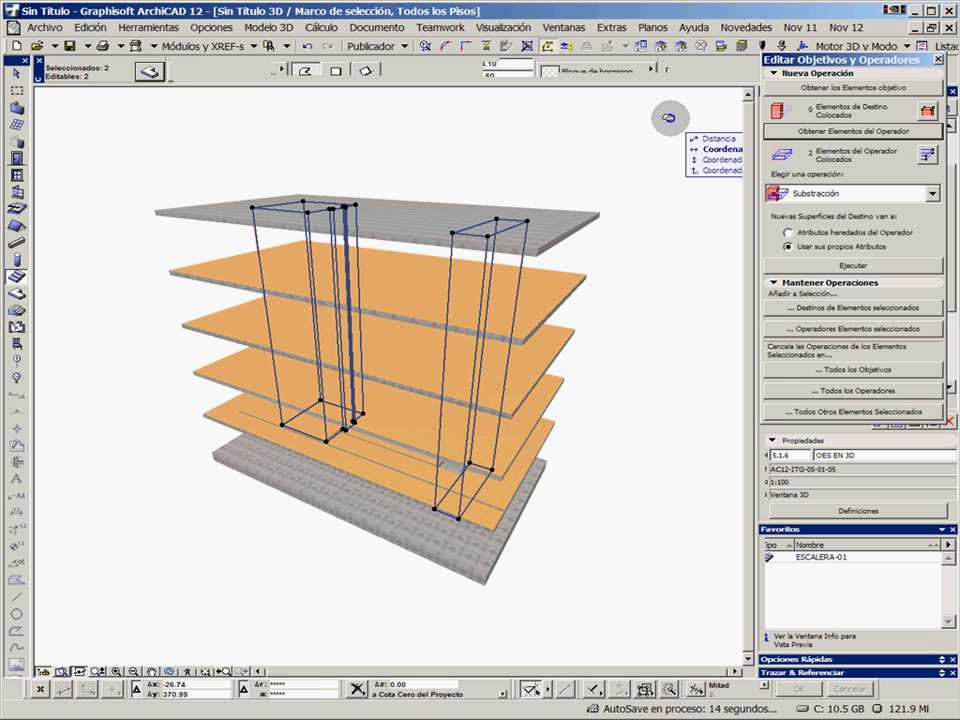
pyautogui.press('Escape')
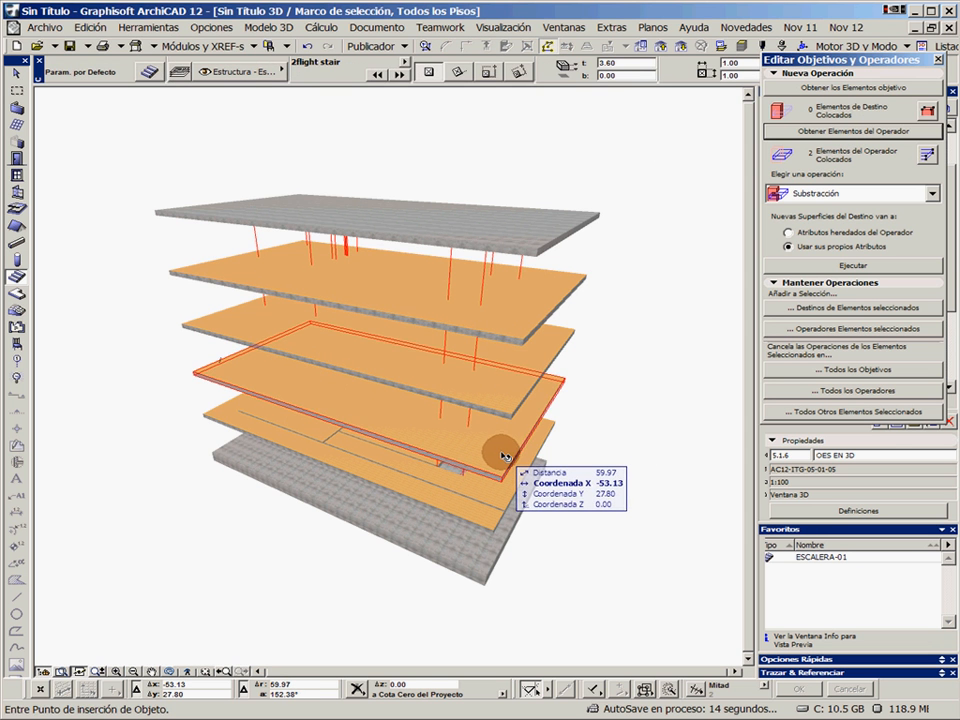
# Select the three uncut intermediate floor slabs below the roof slab and assign them as target elements
pyautogui.click(502, 453)
pyautogui.keyDown('shift'); pyautogui.click(537, 357); pyautogui.keyUp('shift')
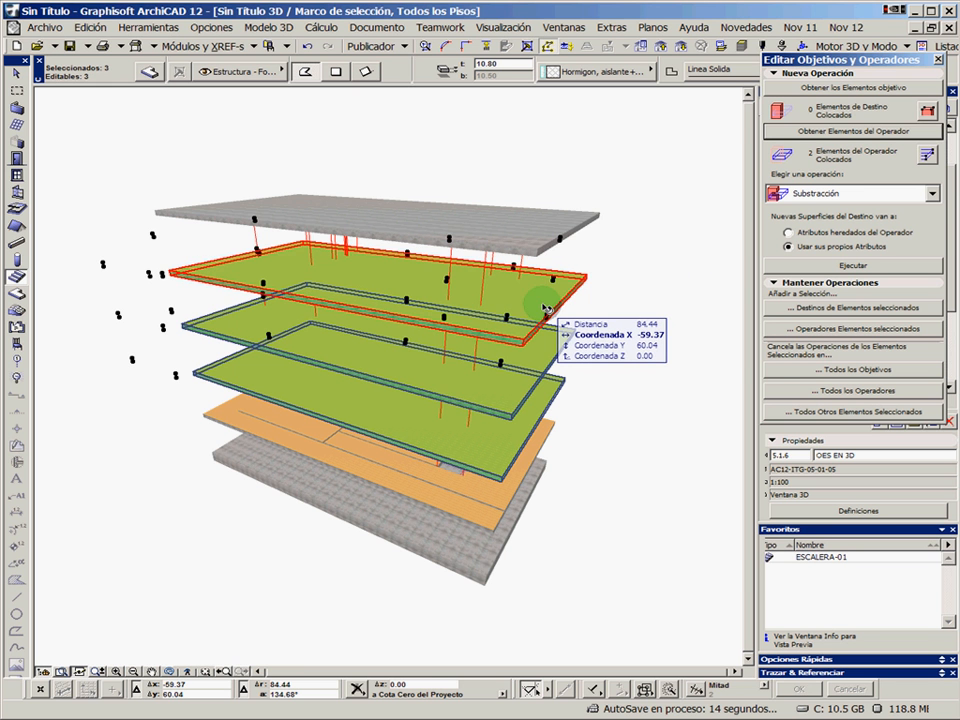
pyautogui.keyDown('shift'); pyautogui.click(545, 308); pyautogui.keyUp('shift')
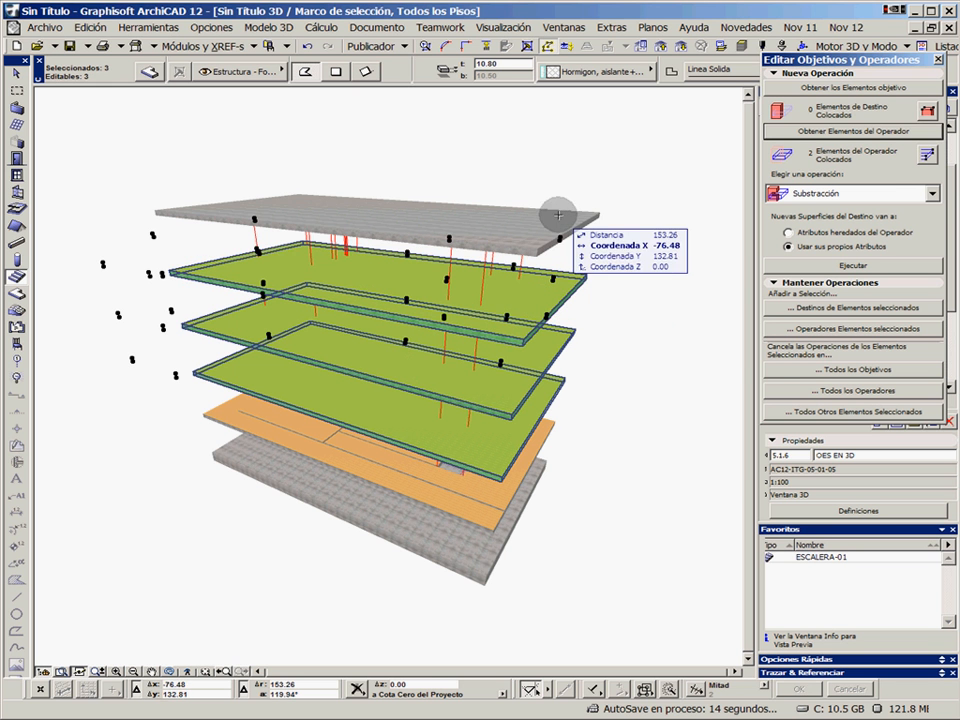
pyautogui.click(846, 88)
# Execute the Substracción operation to cut the two volumes out of the three slabs, and close the solid operations palette
pyautogui.click(824, 196)
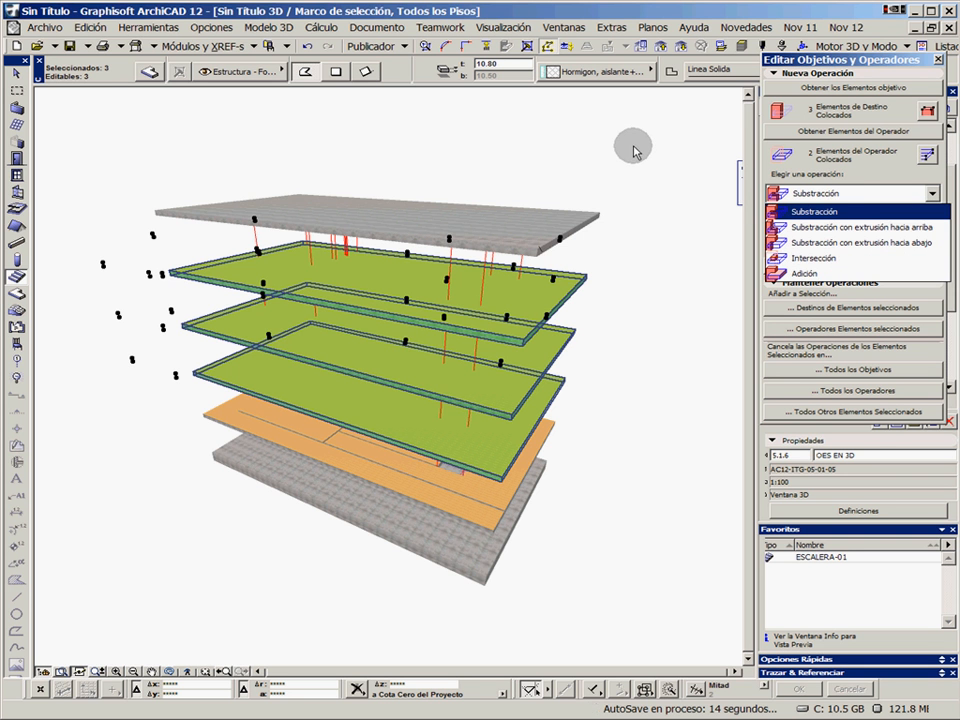
pyautogui.click(847, 200)
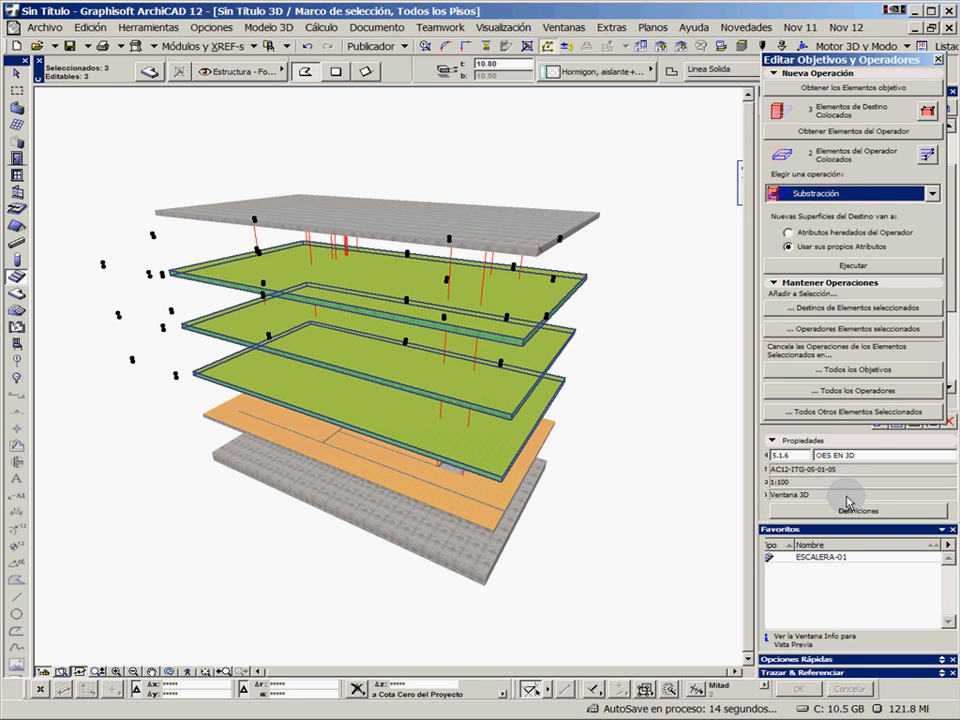
pyautogui.click(850, 266)
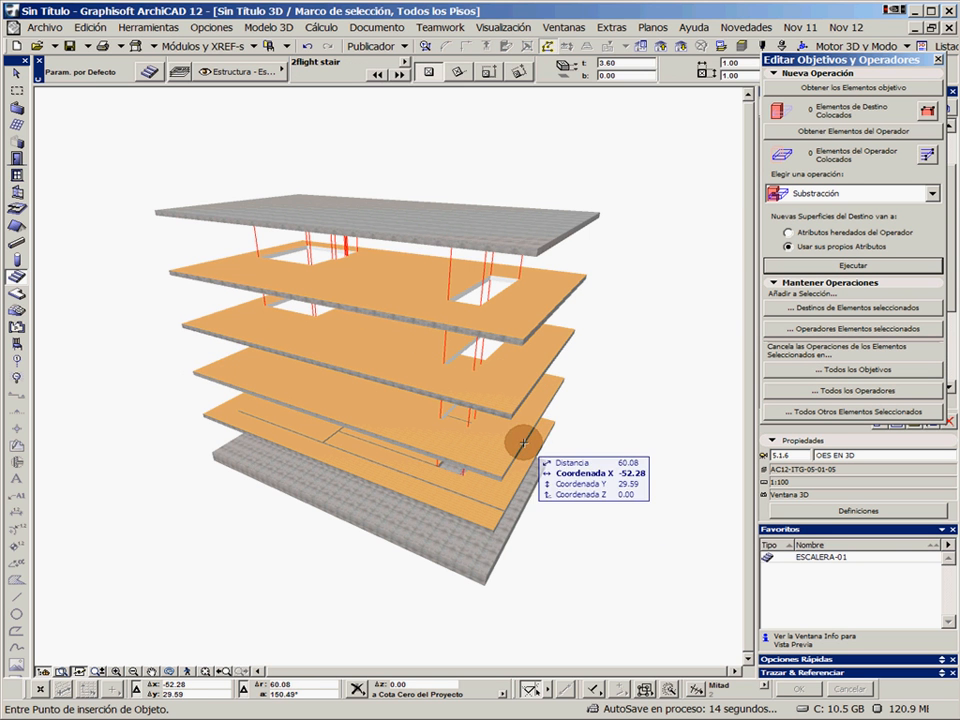
pyautogui.keyDown('shift'); pyautogui.moveTo(523, 442); pyautogui.dragTo(433, 380, button='middle'); pyautogui.keyUp('shift')
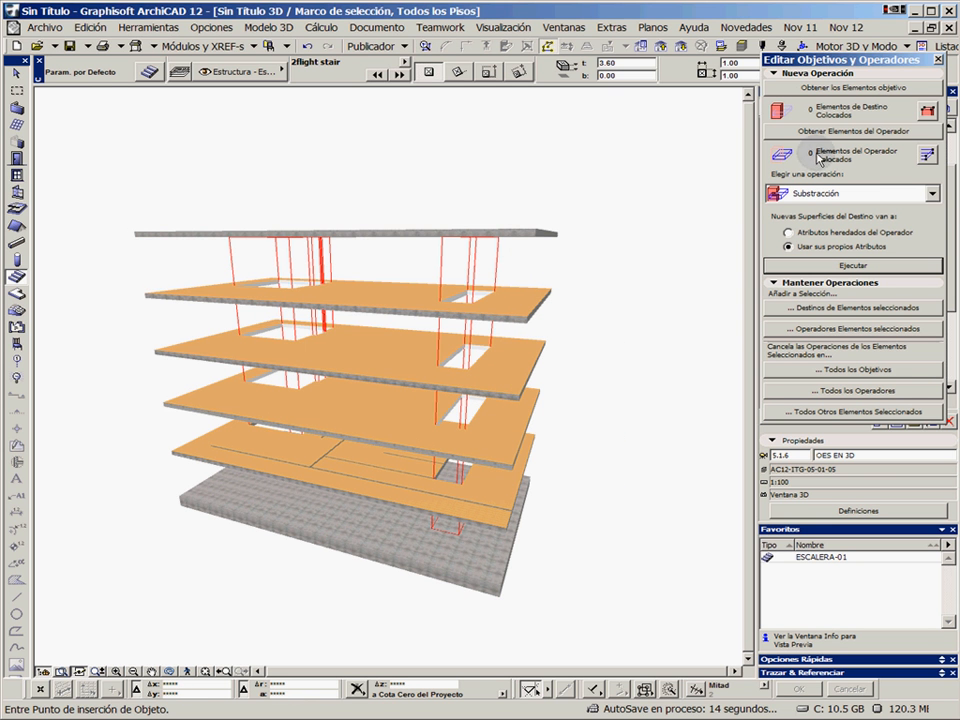
pyautogui.click(938, 61)
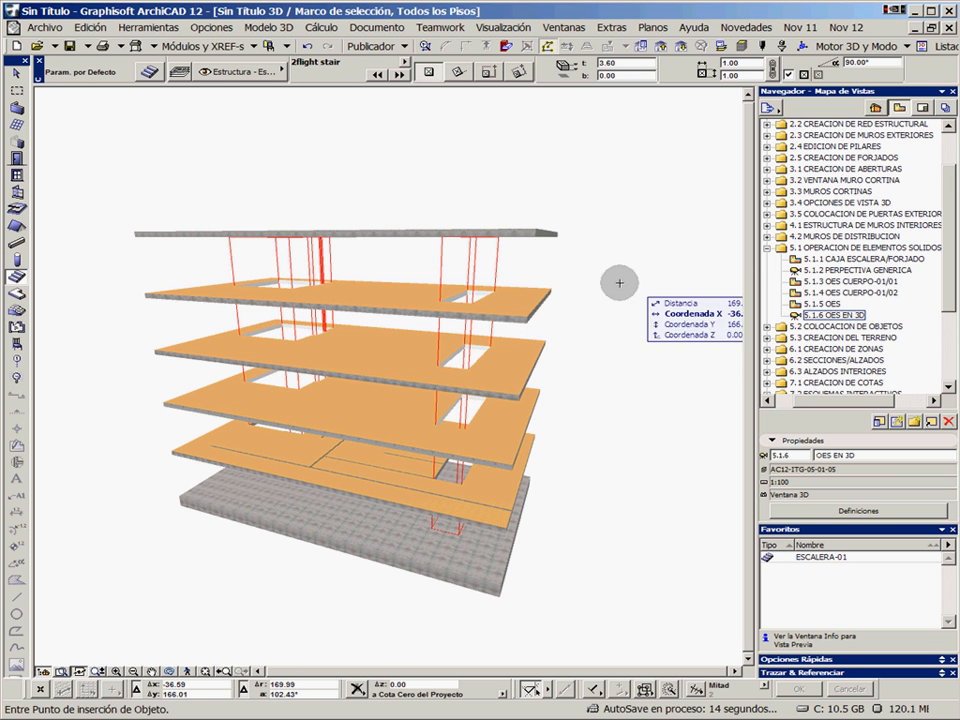
# Collapse view folder 5.1, expand 5.2 COLOCACION DE OBJETOS and open the saved view 5.2.18 RAMPA-01
pyautogui.click(767, 248)
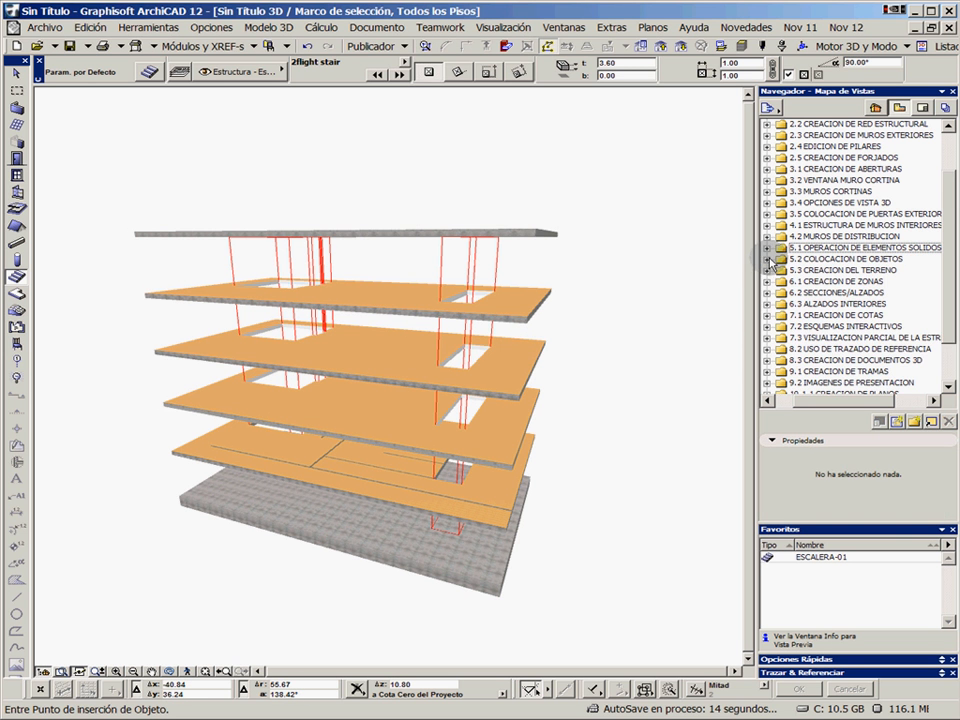
pyautogui.click(767, 259)
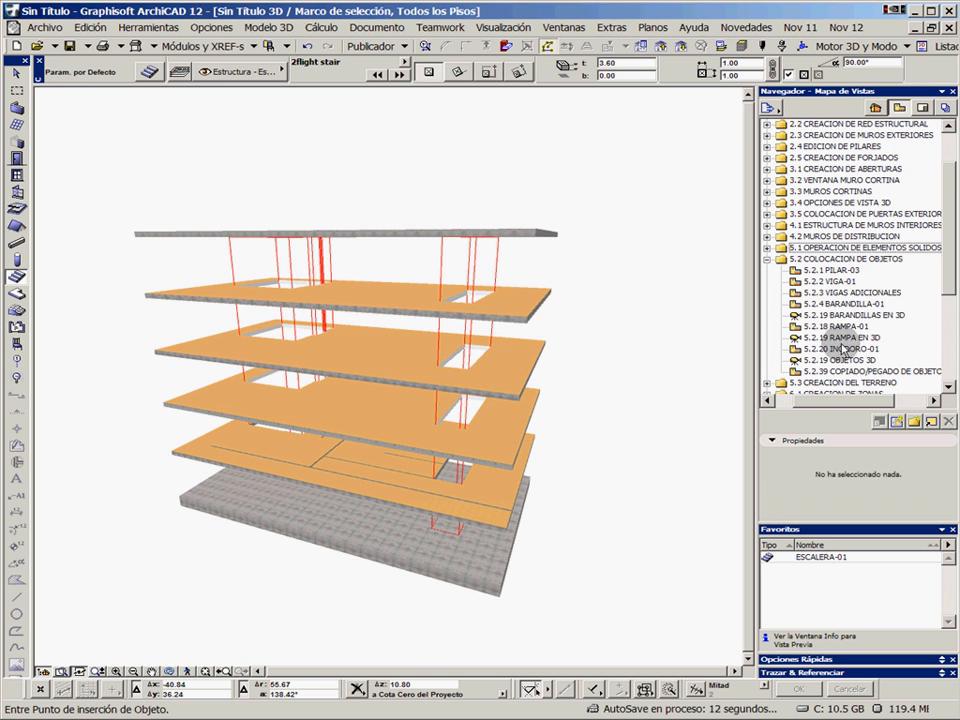
pyautogui.click(845, 326)
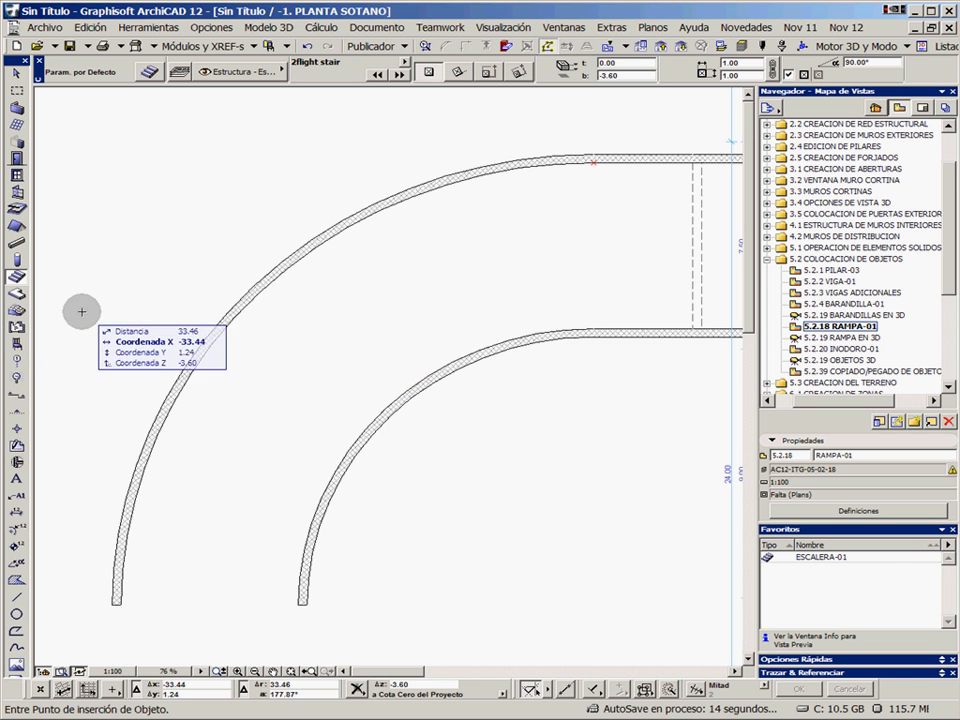
# Activate the Object tool, load the RAMPA-01 favourite and open its default object settings
pyautogui.click(22, 342)
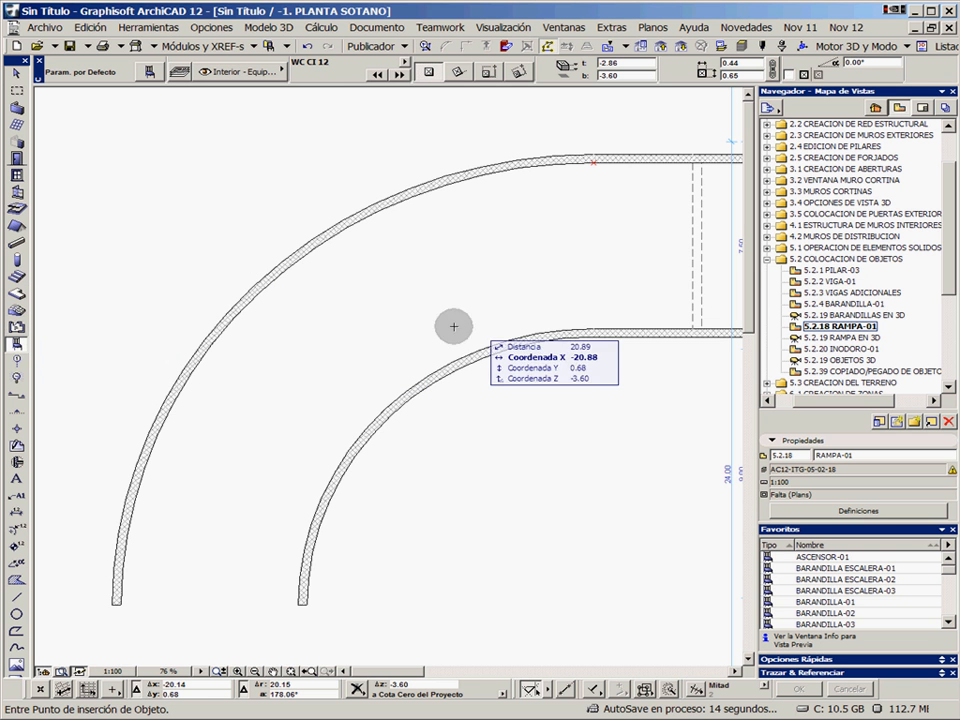
pyautogui.scroll(-5, 850, 590)
pyautogui.click(880, 614)
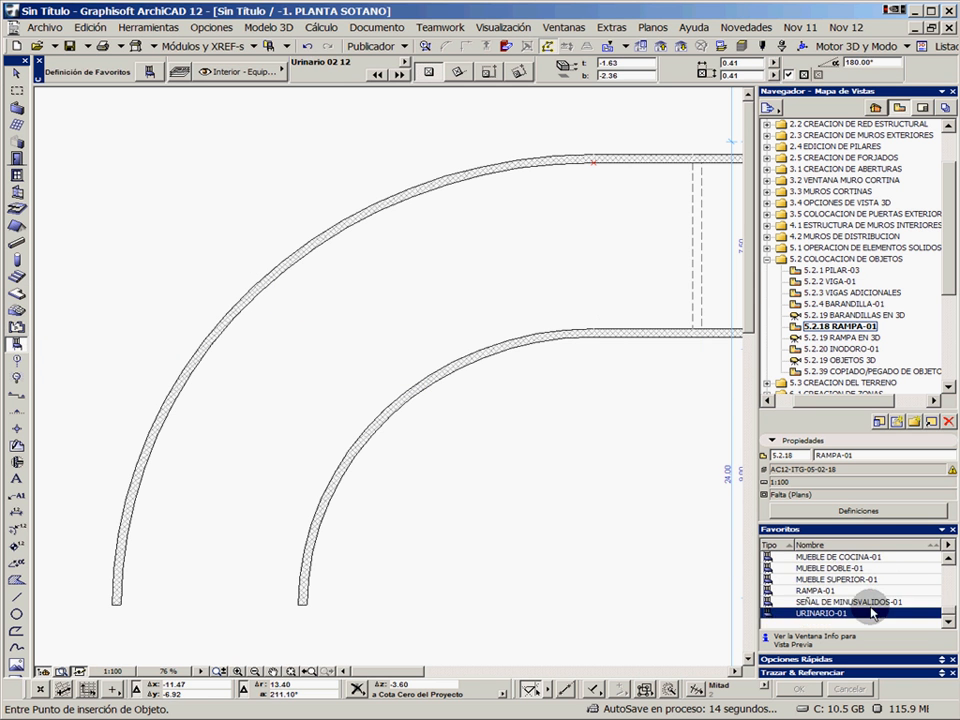
pyautogui.click(830, 592)
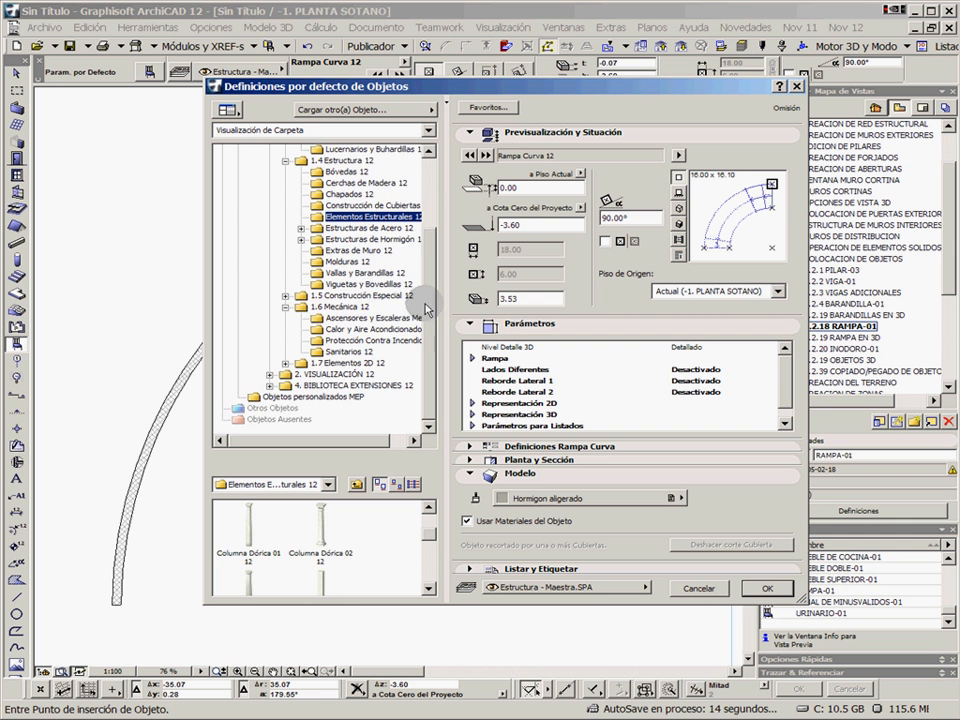
# Browse the object library's Estructura, Mecánica and Construcción Especial folders to examine the available object types
pyautogui.moveTo(428, 310); pyautogui.dragTo(426, 262)
pyautogui.click(352, 240)
pyautogui.click(355, 251)
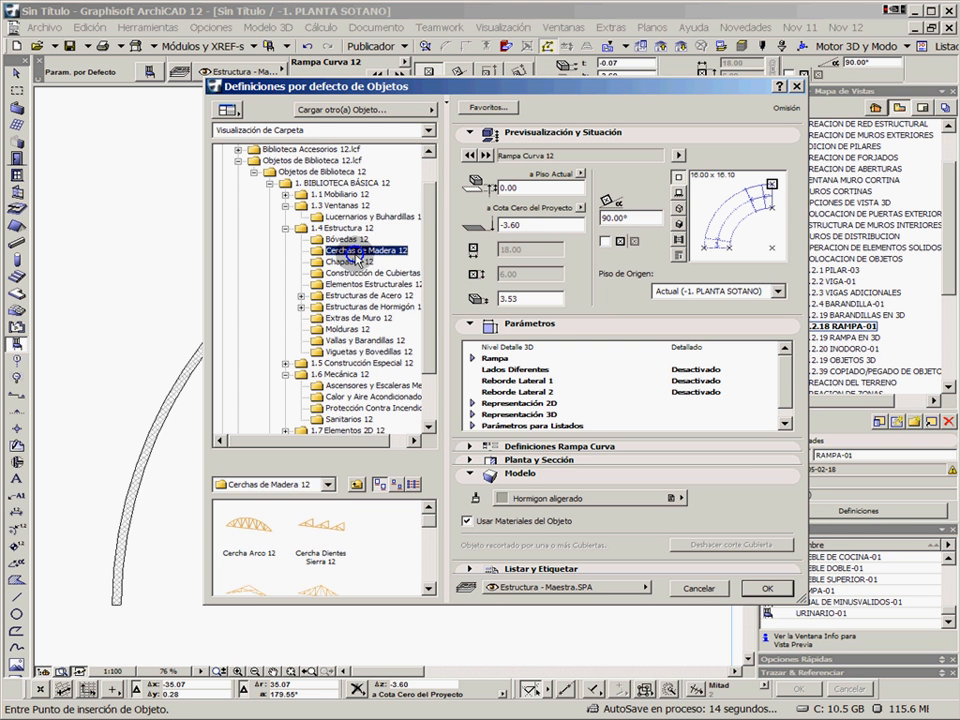
pyautogui.click(358, 262)
pyautogui.moveTo(422, 318); pyautogui.dragTo(424, 378)
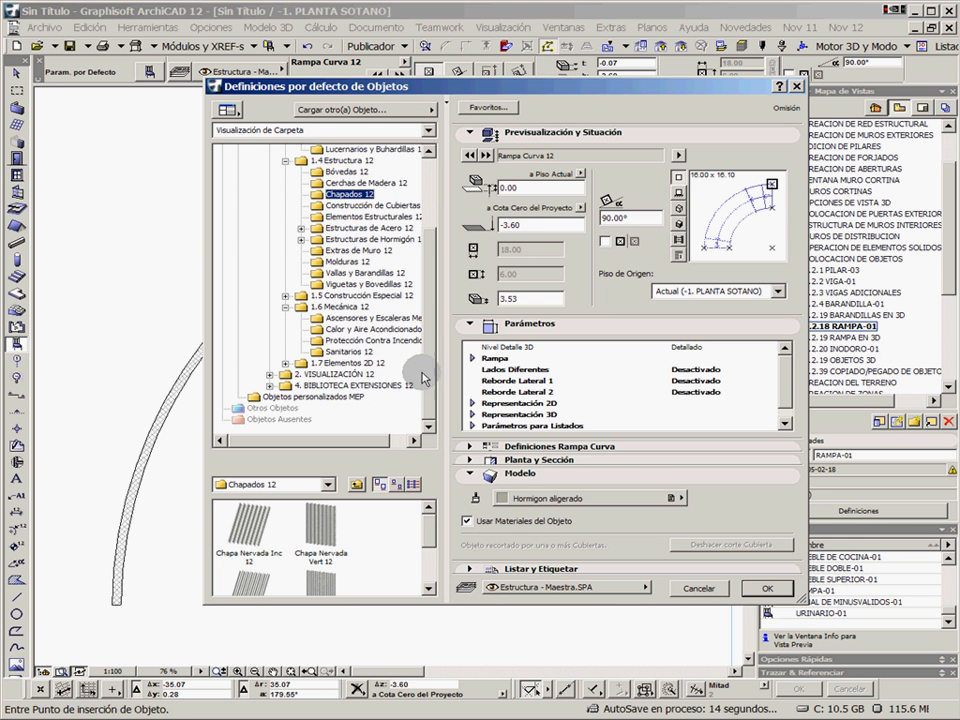
pyautogui.click(352, 341)
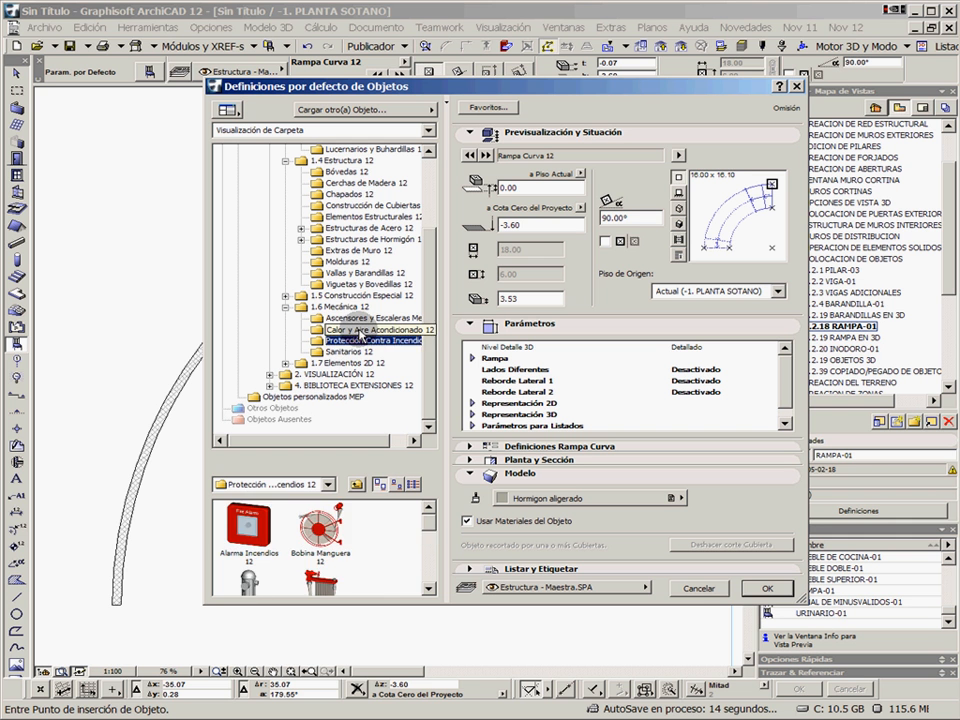
pyautogui.click(360, 329)
pyautogui.click(285, 296)
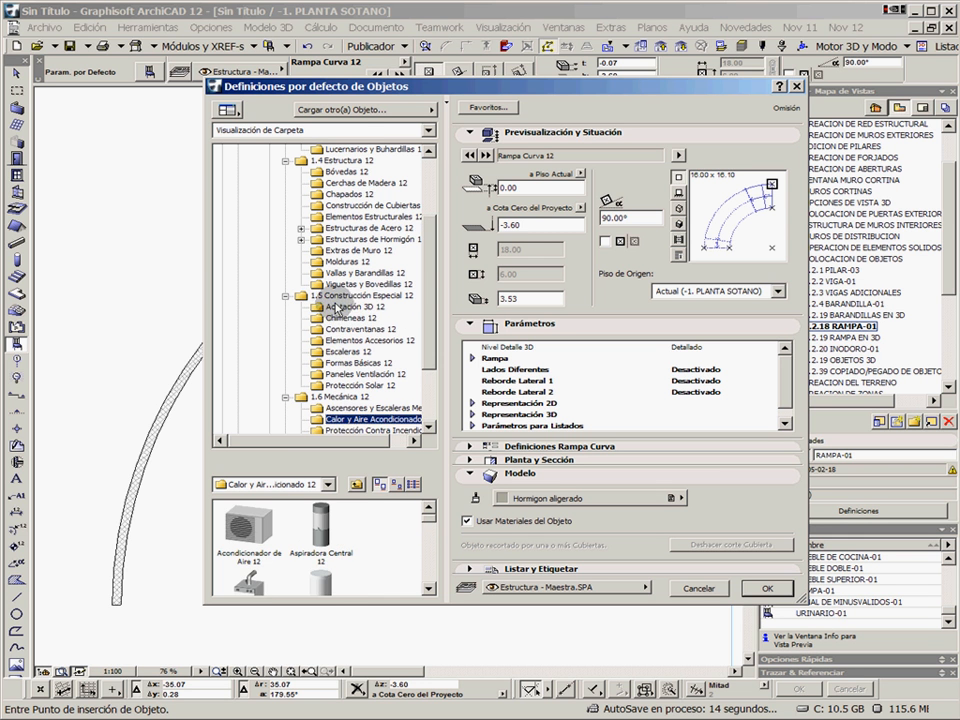
pyautogui.click(350, 307)
pyautogui.click(350, 318)
pyautogui.click(345, 329)
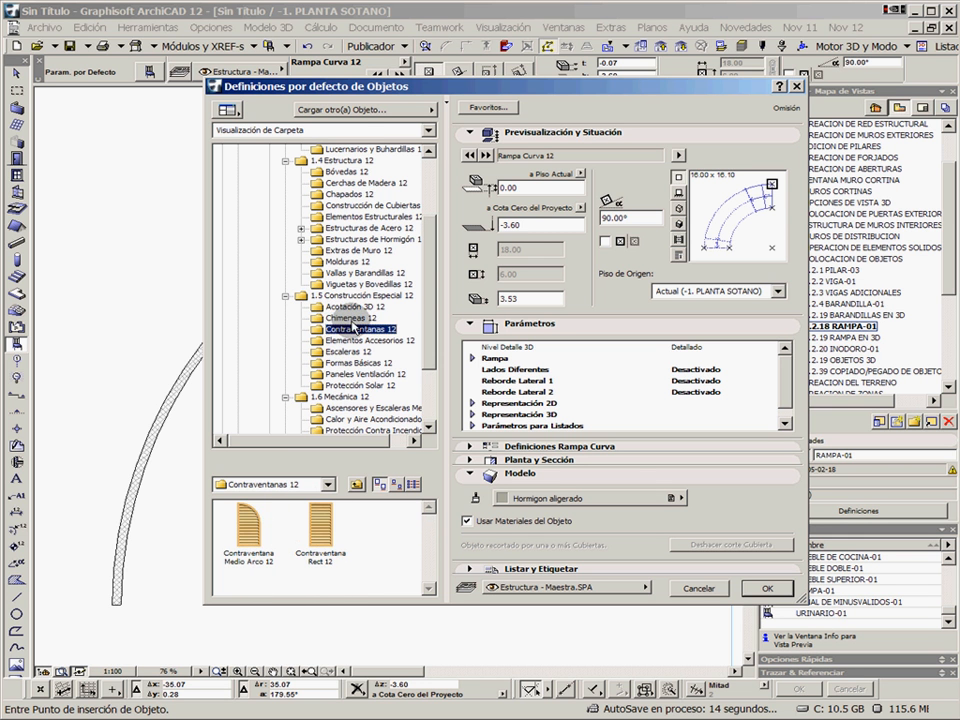
# Accept the Rampa Curva 12 settings and place the ramp at the red-marked point on the outer curved wall
pyautogui.click(769, 585)
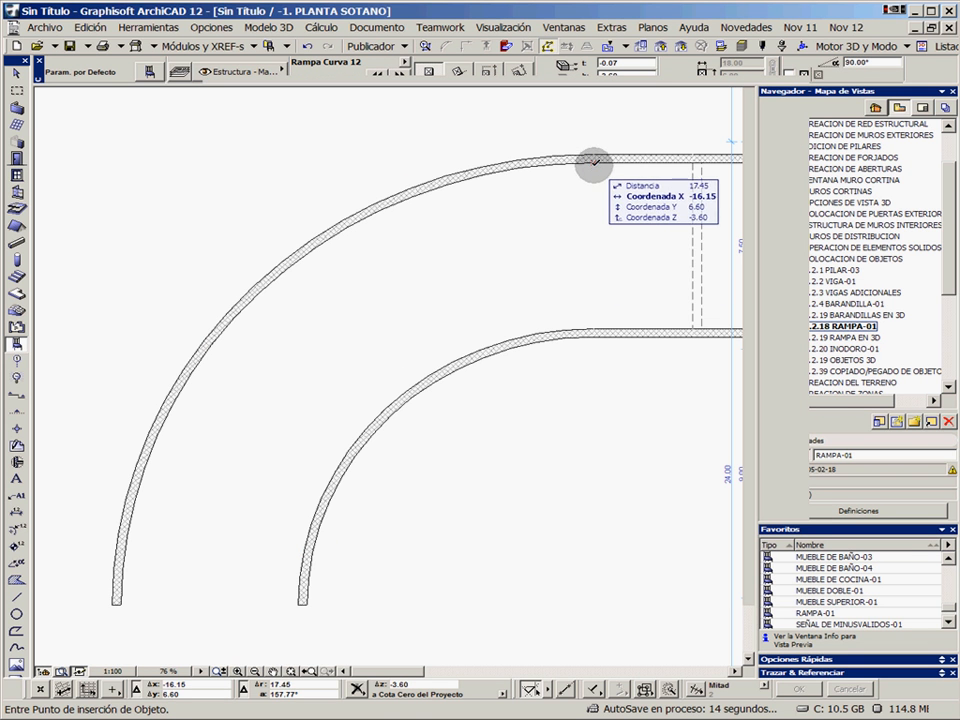
pyautogui.click(594, 163)
# Open the saved view 5.2.19 RAMPA EN 3D and select the curved ramp to examine how it fits between its walls
pyautogui.click(856, 338)
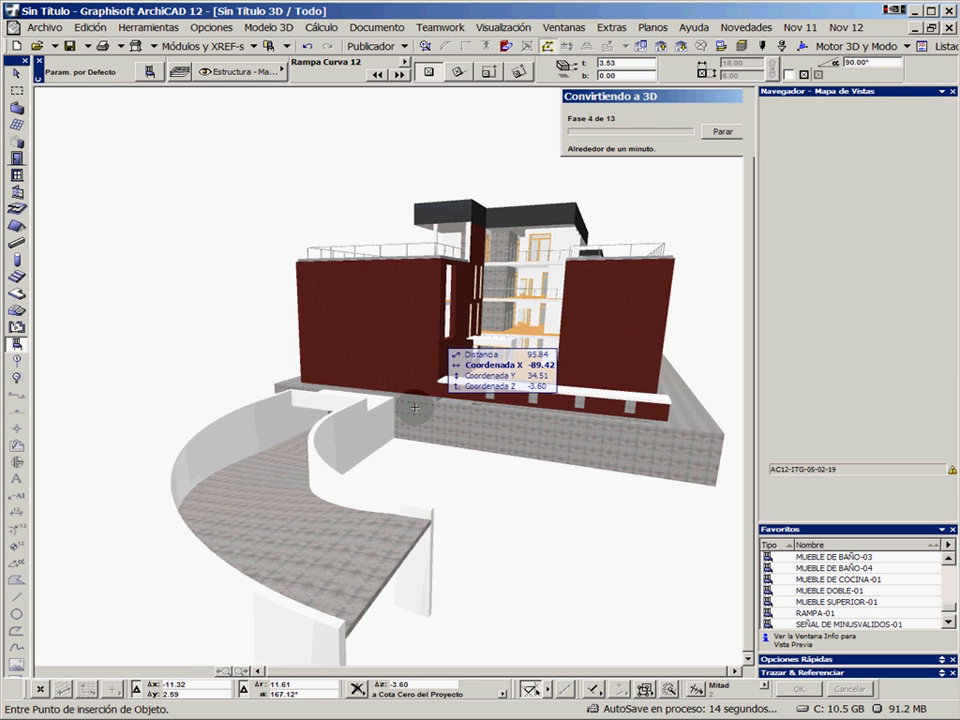
pyautogui.keyDown('shift'); pyautogui.moveTo(383, 390); pyautogui.dragTo(414, 403, button='middle'); pyautogui.keyUp('shift')
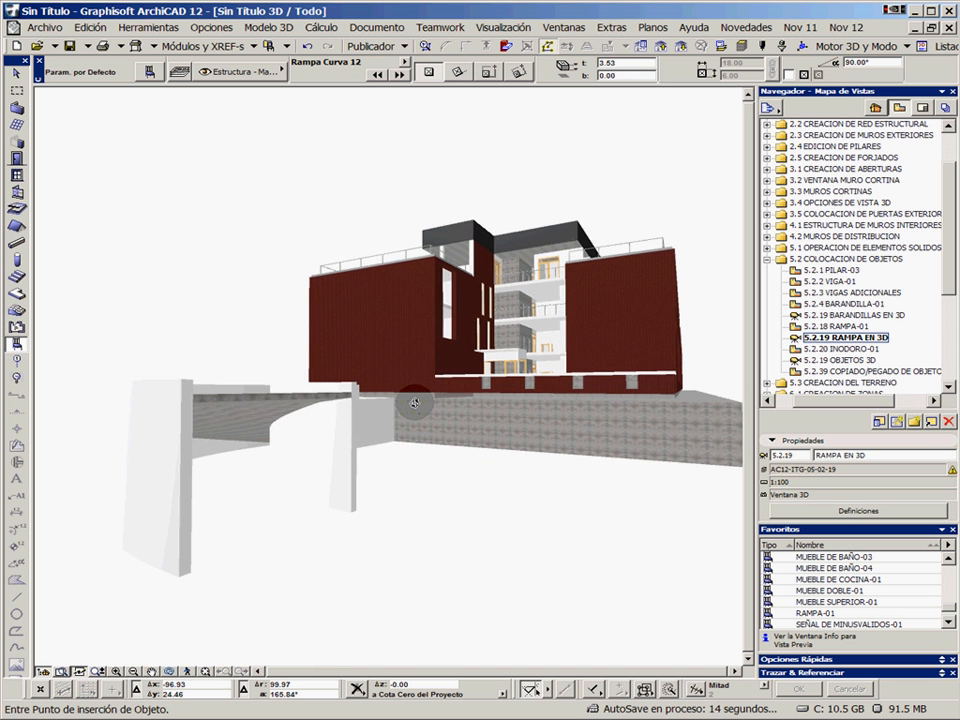
pyautogui.click(265, 396)
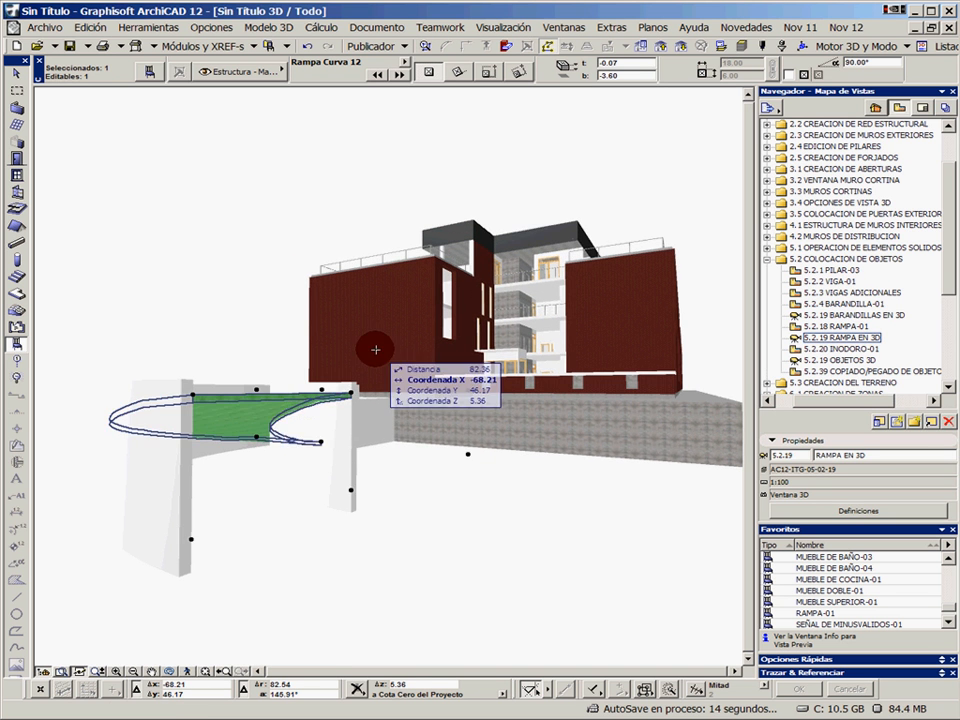
pyautogui.keyDown('shift'); pyautogui.moveTo(375, 347); pyautogui.dragTo(370, 372, button='middle'); pyautogui.keyUp('shift')
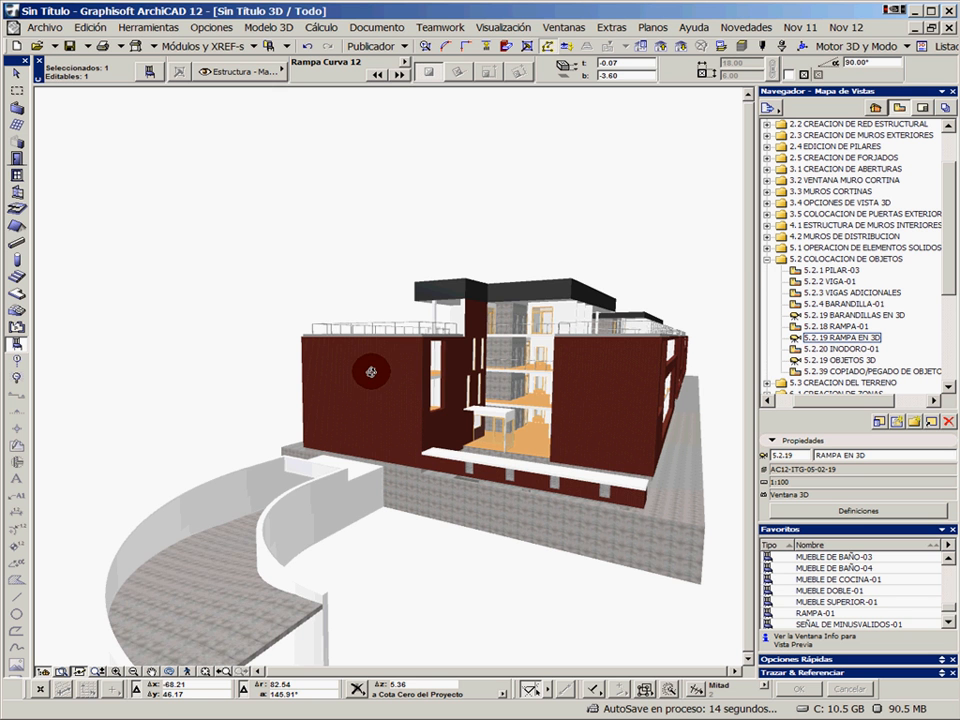
# Deselect the ramp and open the saved floor plan view 5.2.20 INODORO-01
pyautogui.press('Escape')
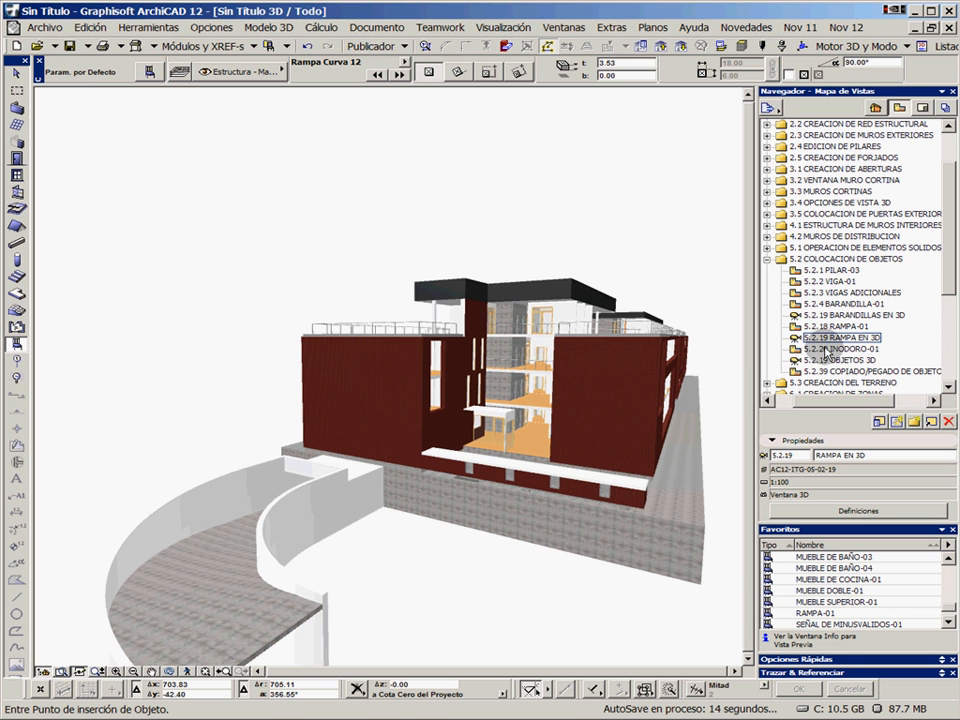
pyautogui.press('F2')
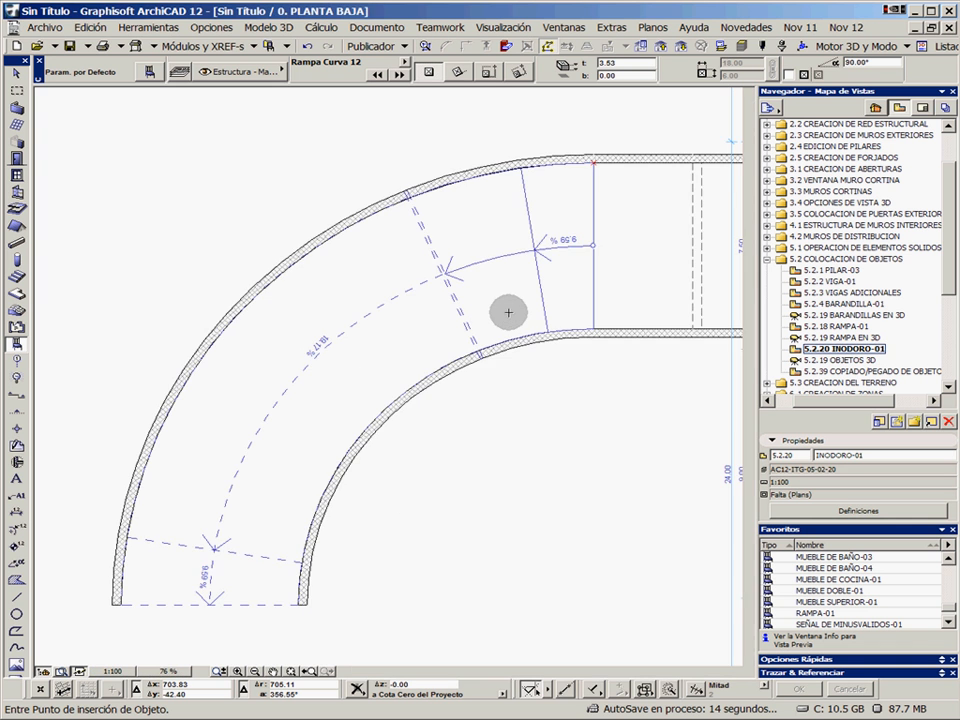
pyautogui.scroll(3, 508, 313)
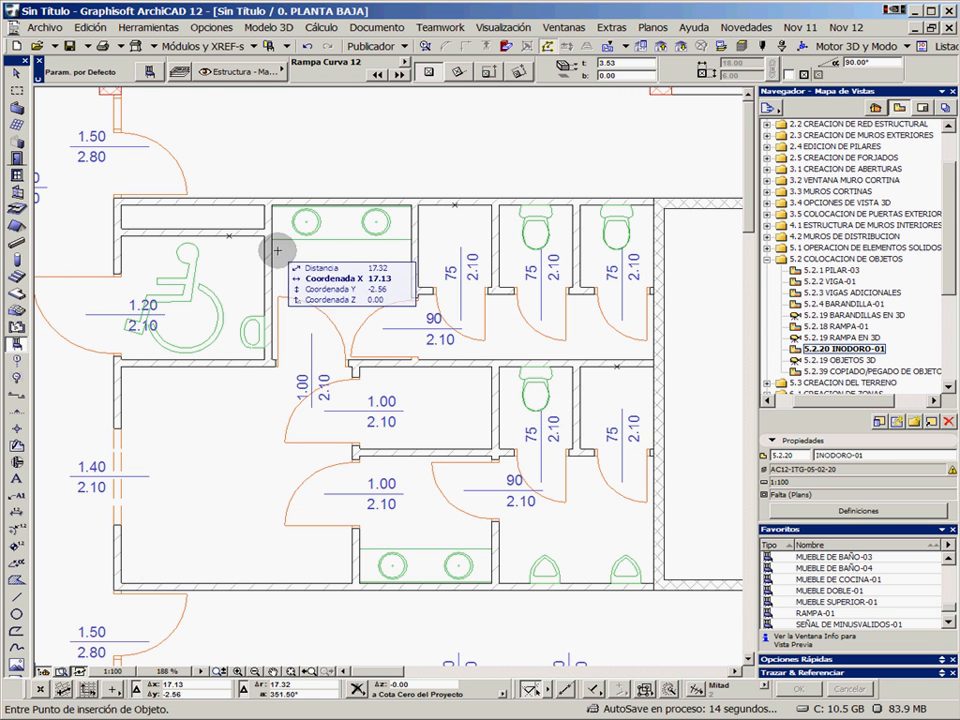
pyautogui.keyDown('alt'); pyautogui.click(537, 402); pyautogui.keyUp('alt')
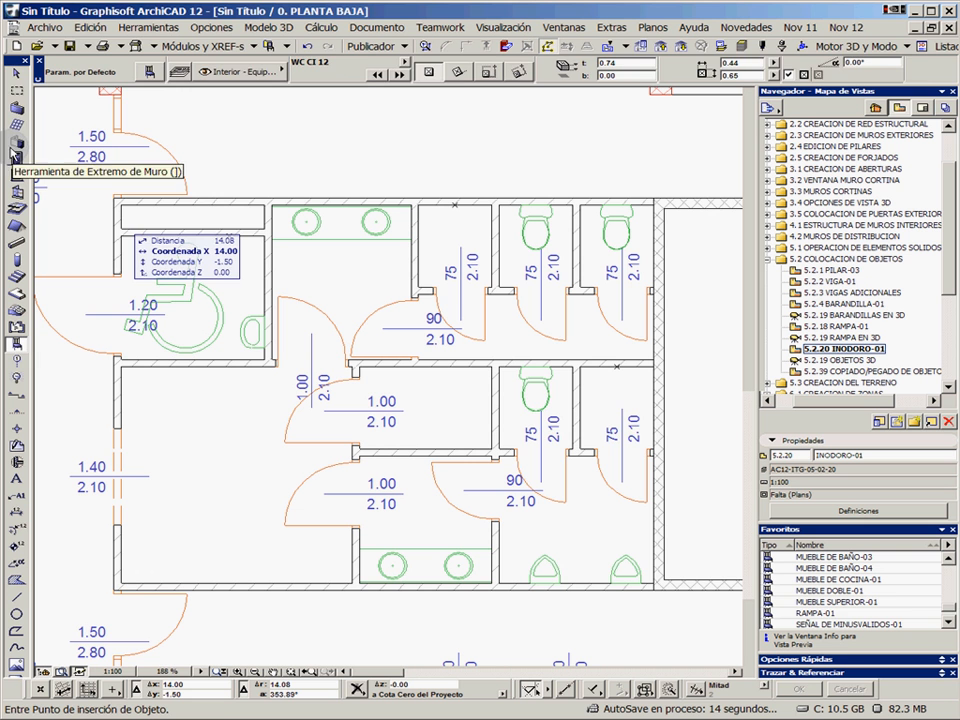
pyautogui.click(18, 93)
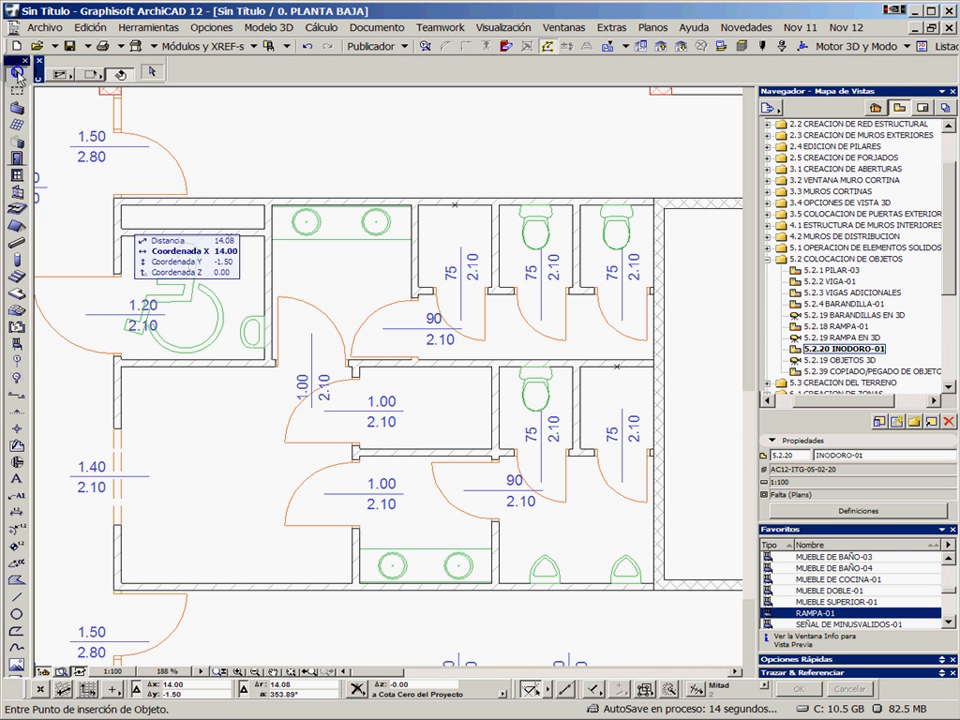
pyautogui.click(533, 412)
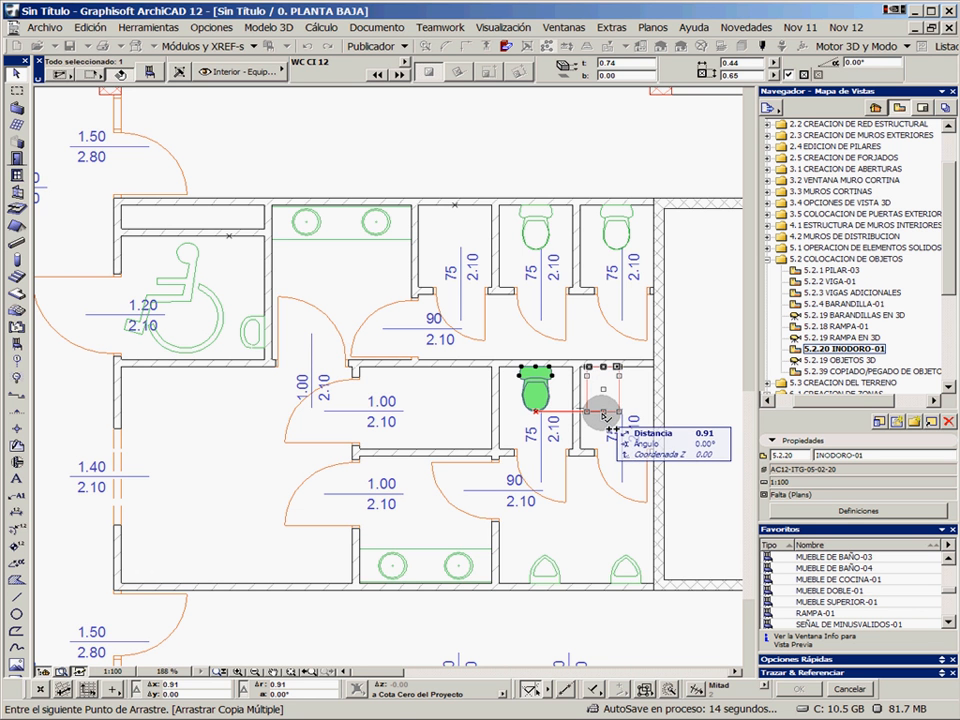
pyautogui.press('Escape')
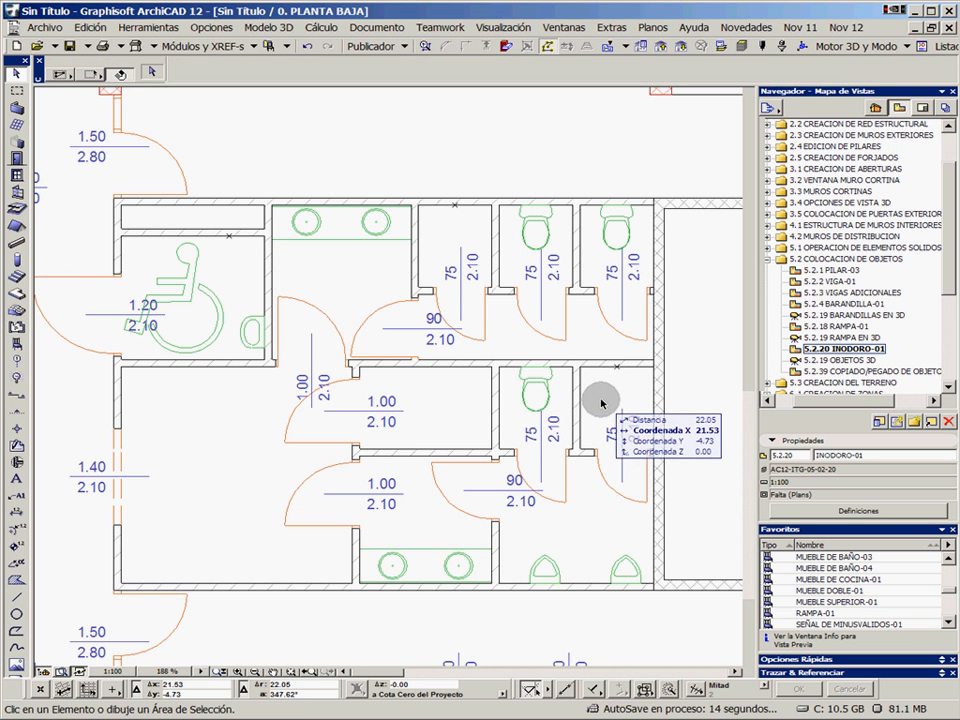
# Move a copy of the lower-row toilet by its rear midpoint to the marked wall point in the adjacent cubicle, and undo the copy
pyautogui.click(547, 392)
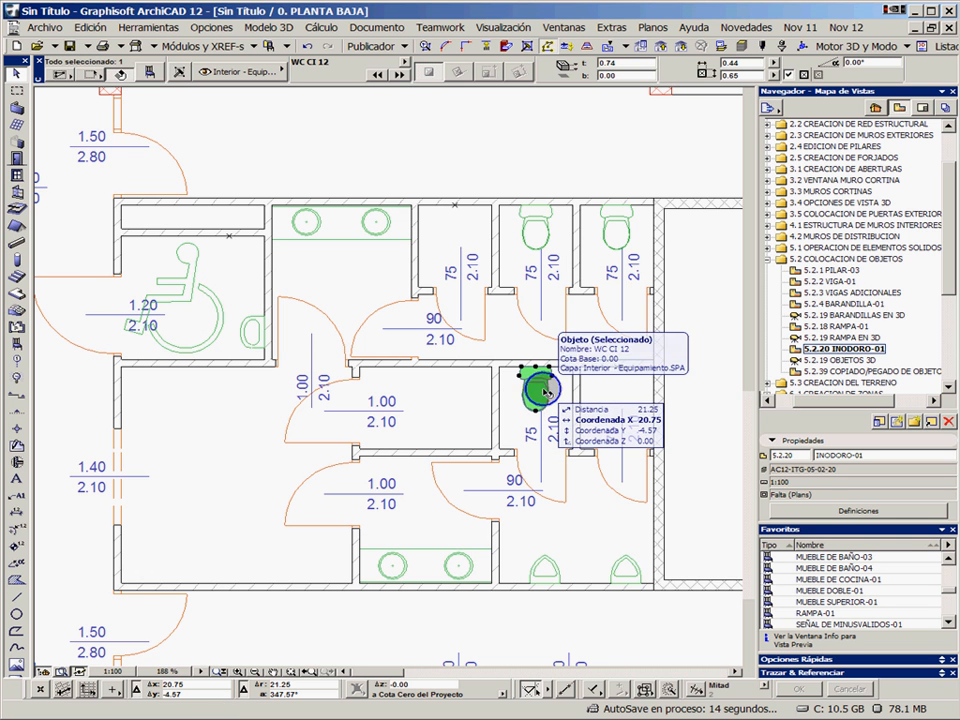
pyautogui.rightClick(606, 392)
pyautogui.moveTo(638, 507)
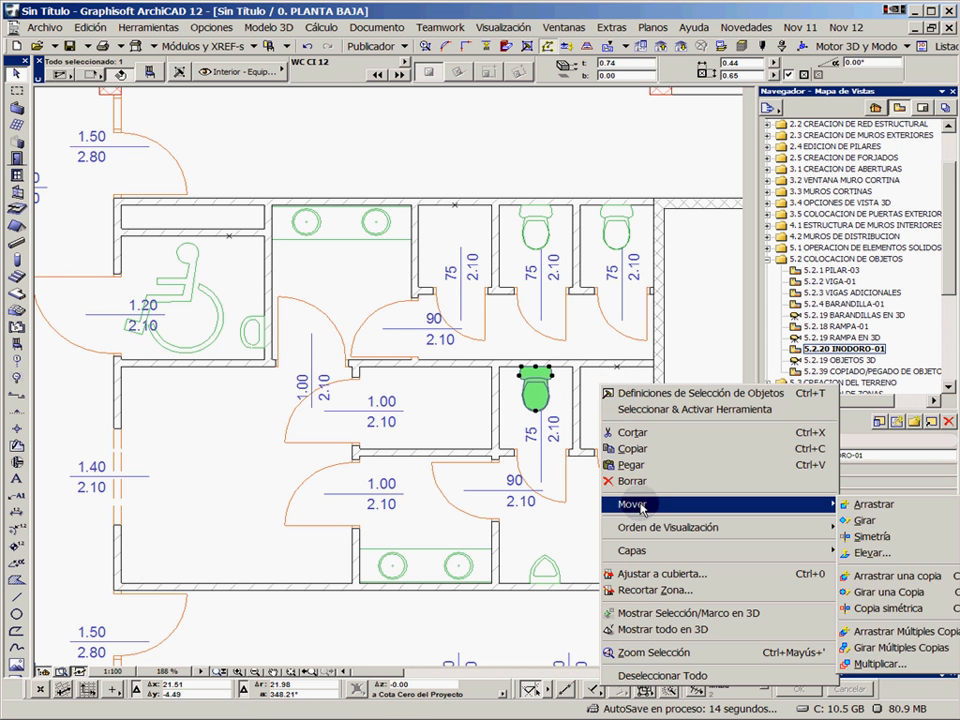
pyautogui.click(866, 507)
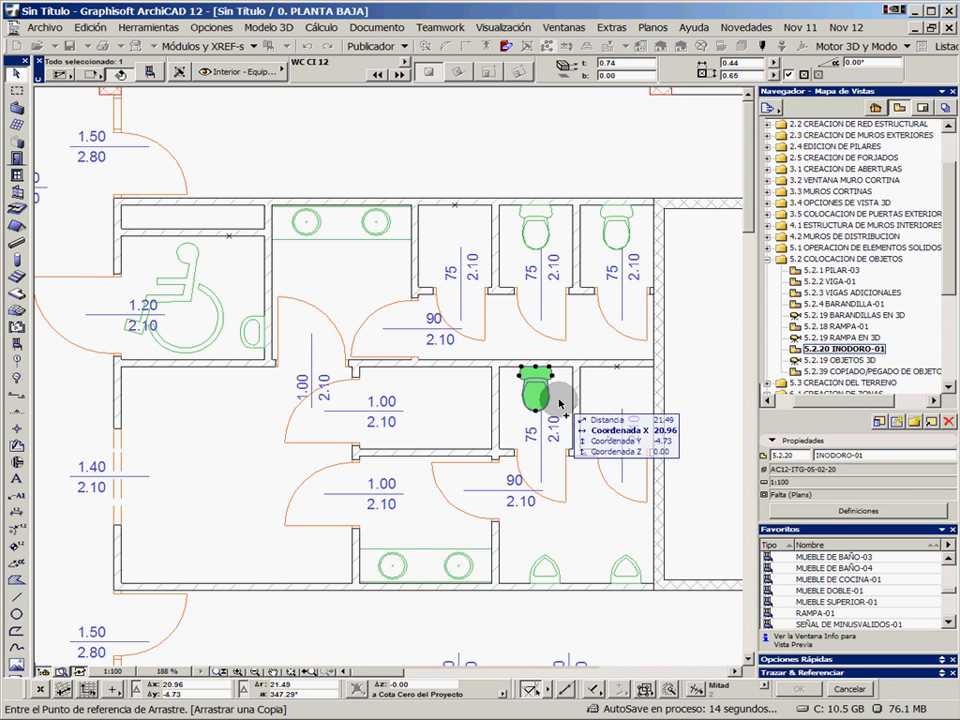
pyautogui.click(536, 370)
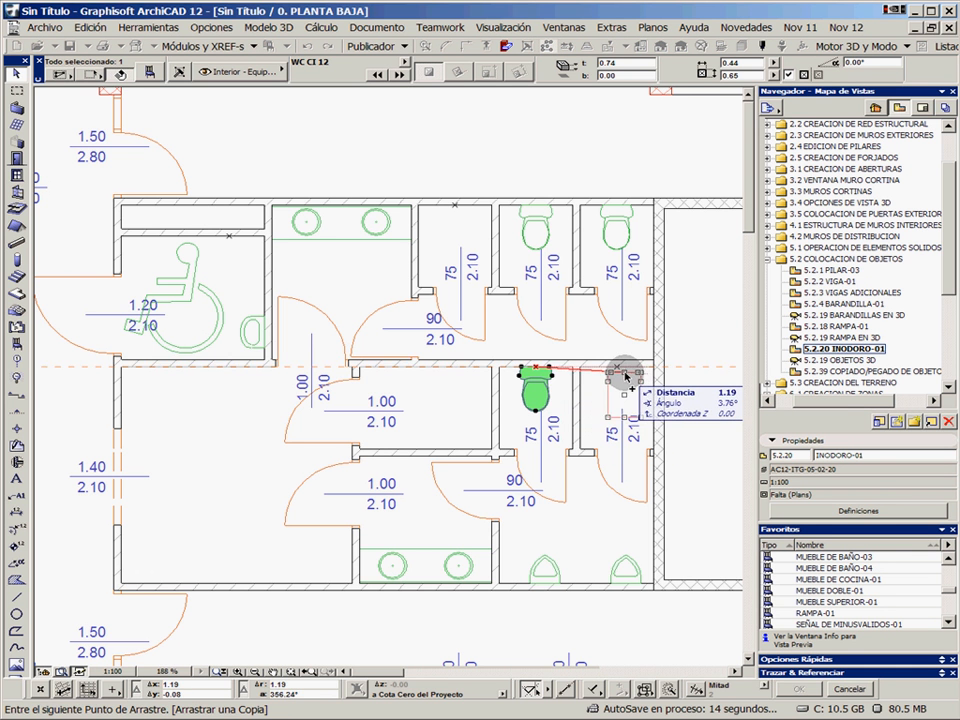
pyautogui.click(618, 369)
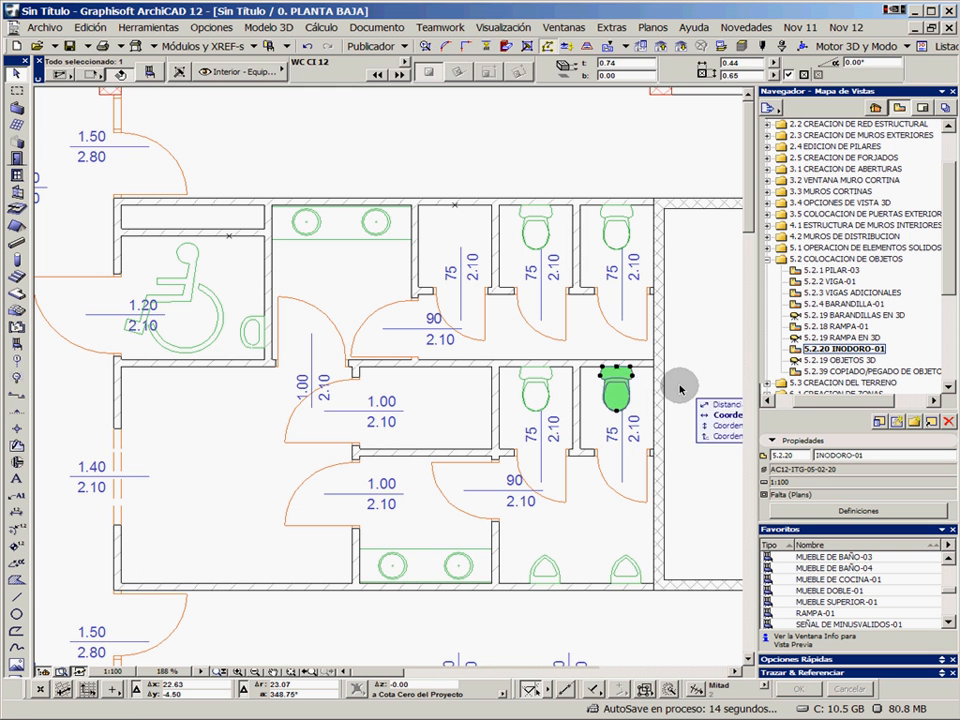
pyautogui.click(681, 389)
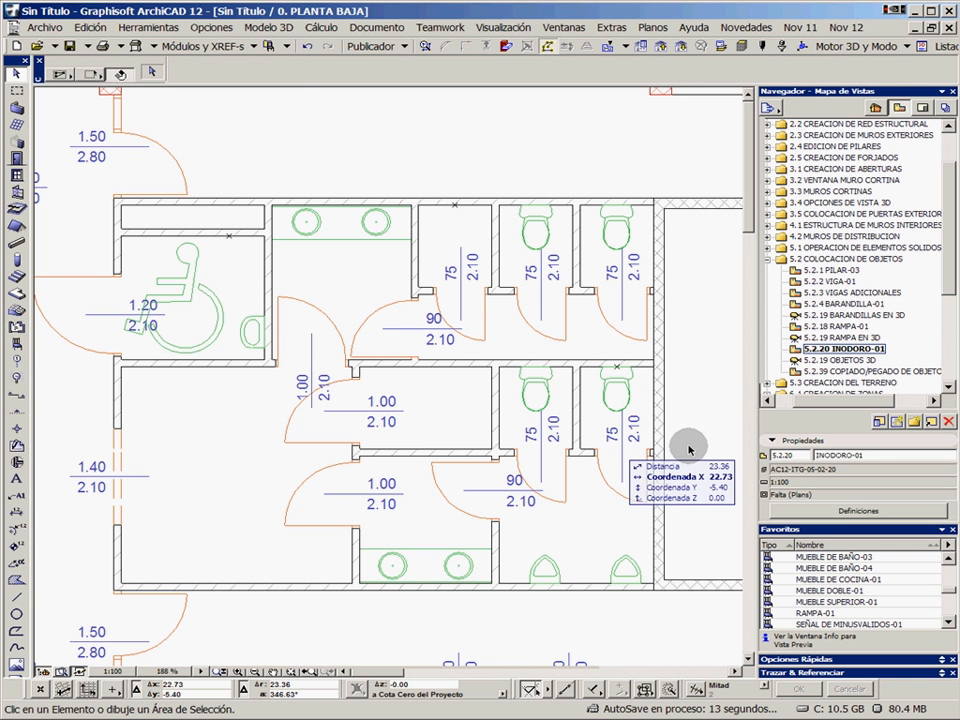
pyautogui.click(308, 49)
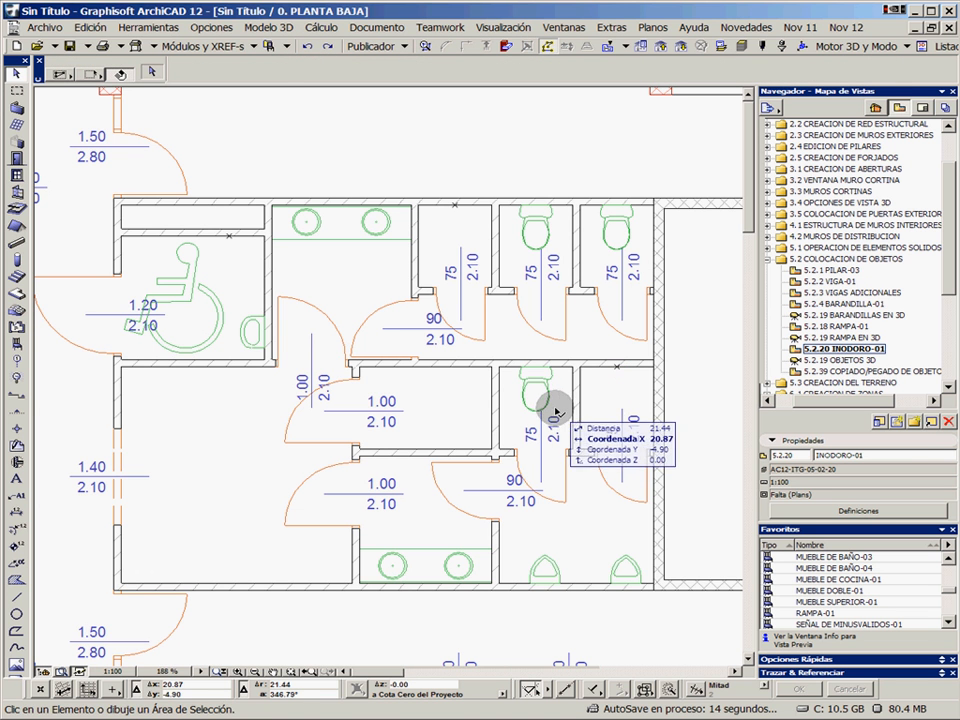
# Copy the lower-row toilet horizontally by 1.10 into the adjacent empty cubicle and deselect it
pyautogui.moveTo(540, 394); pyautogui.dragTo(620, 398)
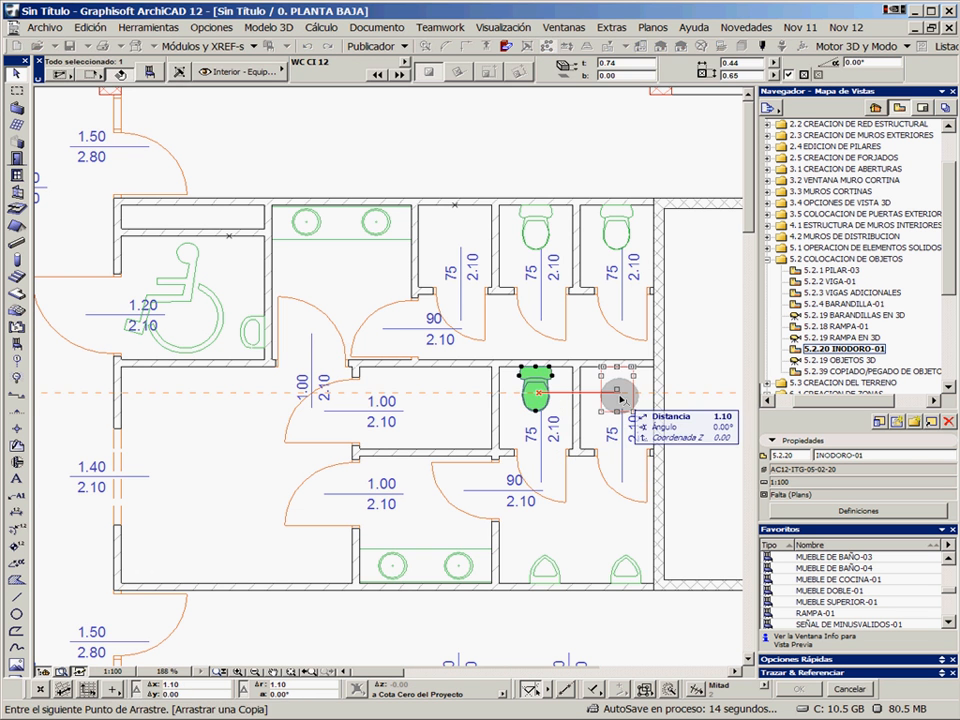
pyautogui.scroll(2, 615, 398)
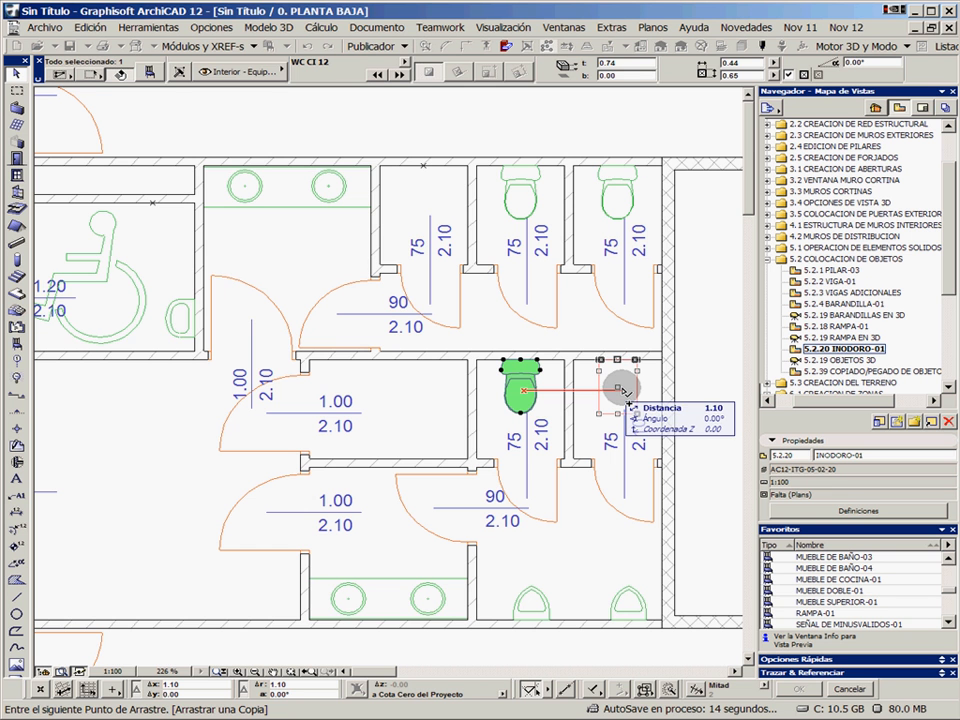
pyautogui.press('Escape')
pyautogui.press('Escape')
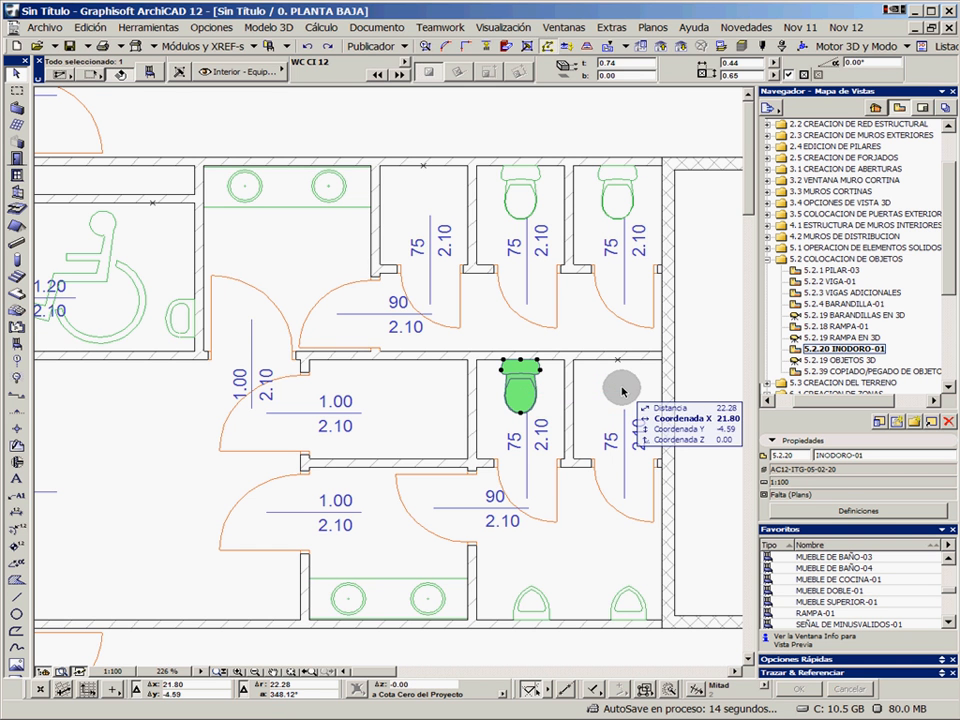
pyautogui.moveTo(533, 397); pyautogui.dragTo(629, 397)
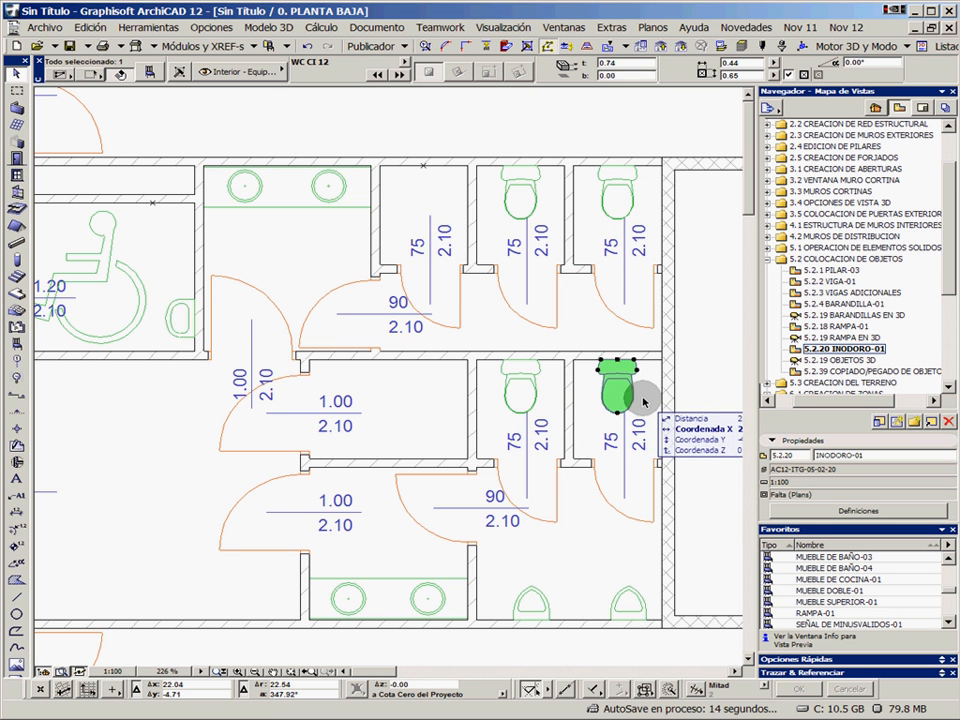
pyautogui.press('Escape')
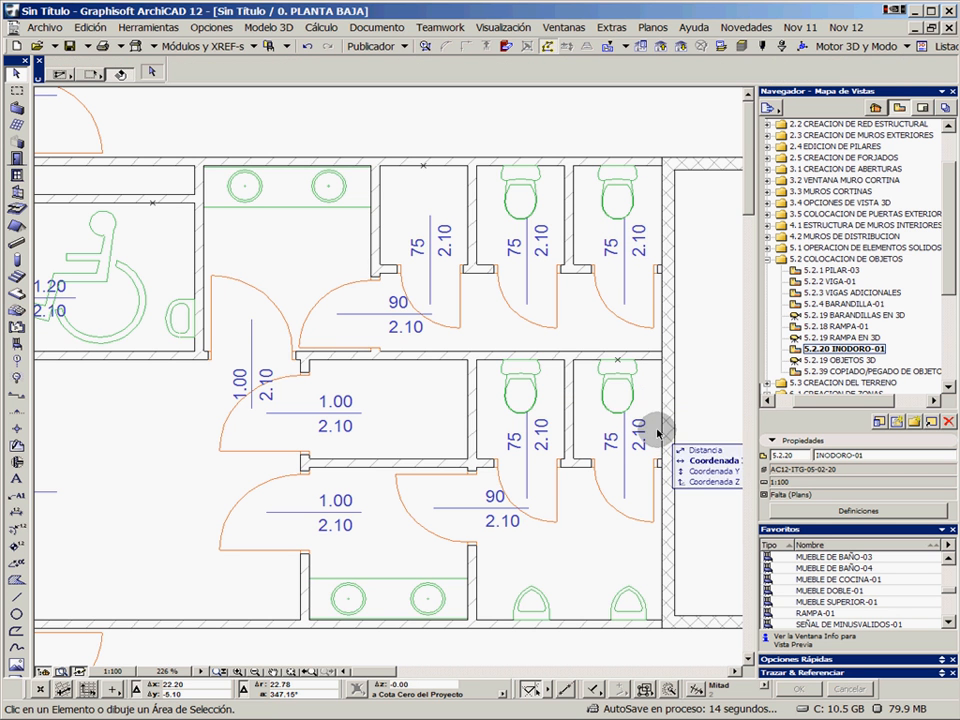
# Pick up the toilet's settings and place a rotated WC CI 12 on the end wall of the wide cubicle, aligning its rotation vector to 270°
pyautogui.keyDown('alt'); pyautogui.click(522, 356); pyautogui.keyUp('alt')
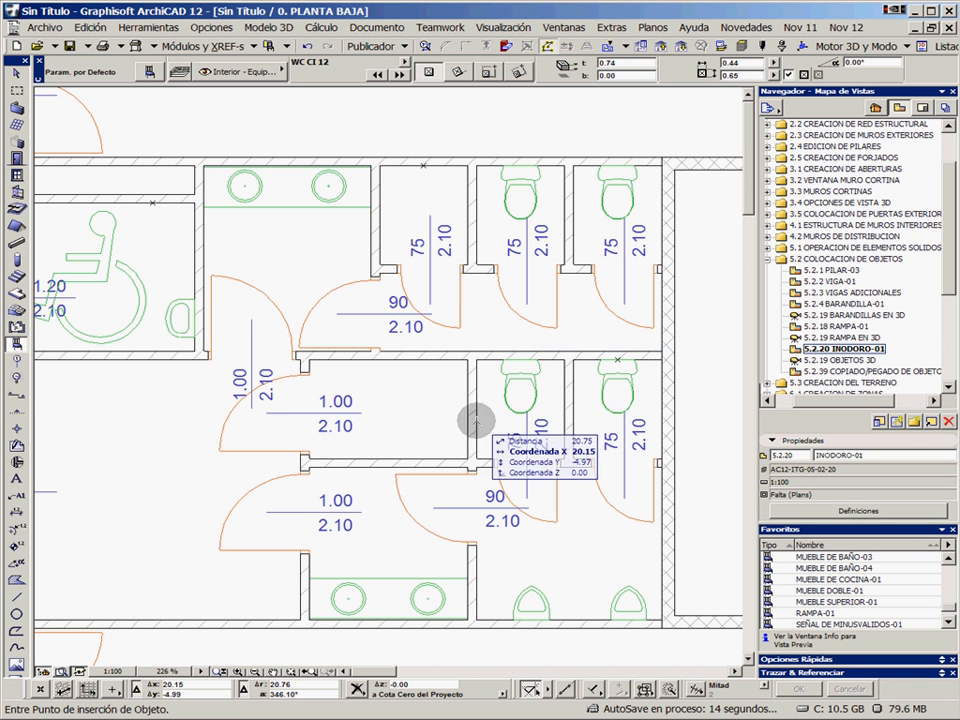
pyautogui.click(458, 72)
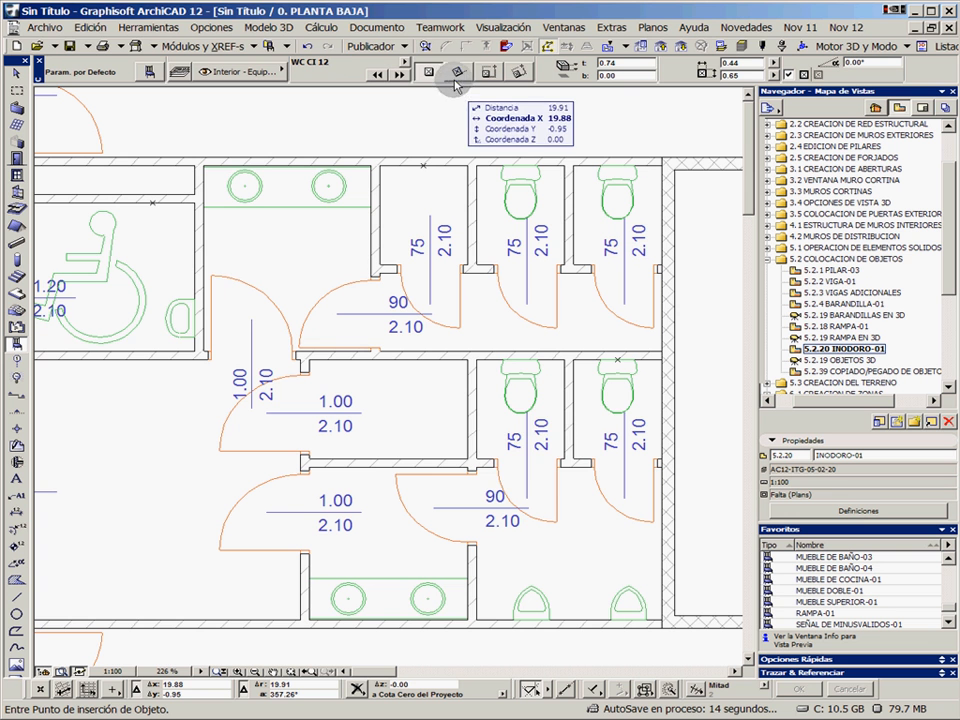
pyautogui.click(468, 409)
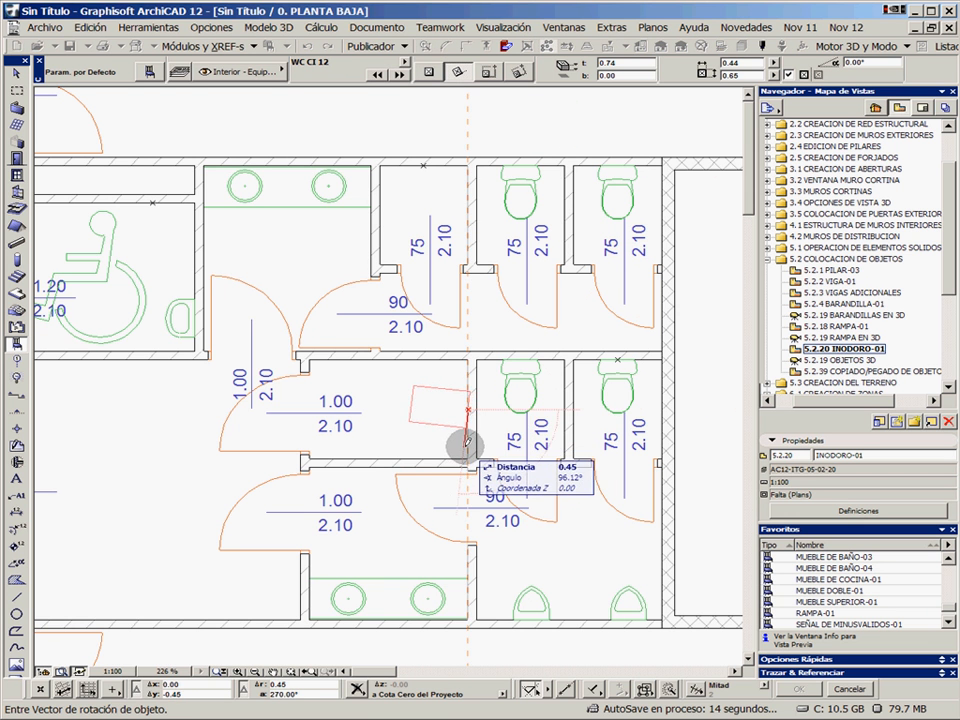
pyautogui.click(466, 445)
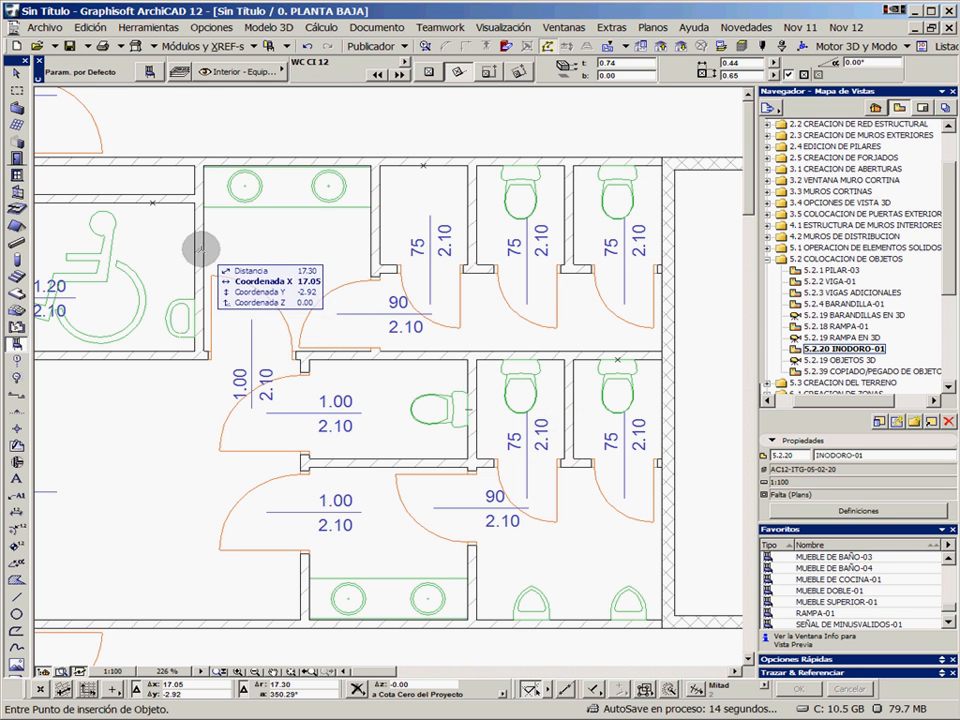
# Place an unrotated toilet at the marked wall point in the accessible bathroom and add another to the empty upper-row cubicle
pyautogui.click(153, 203)
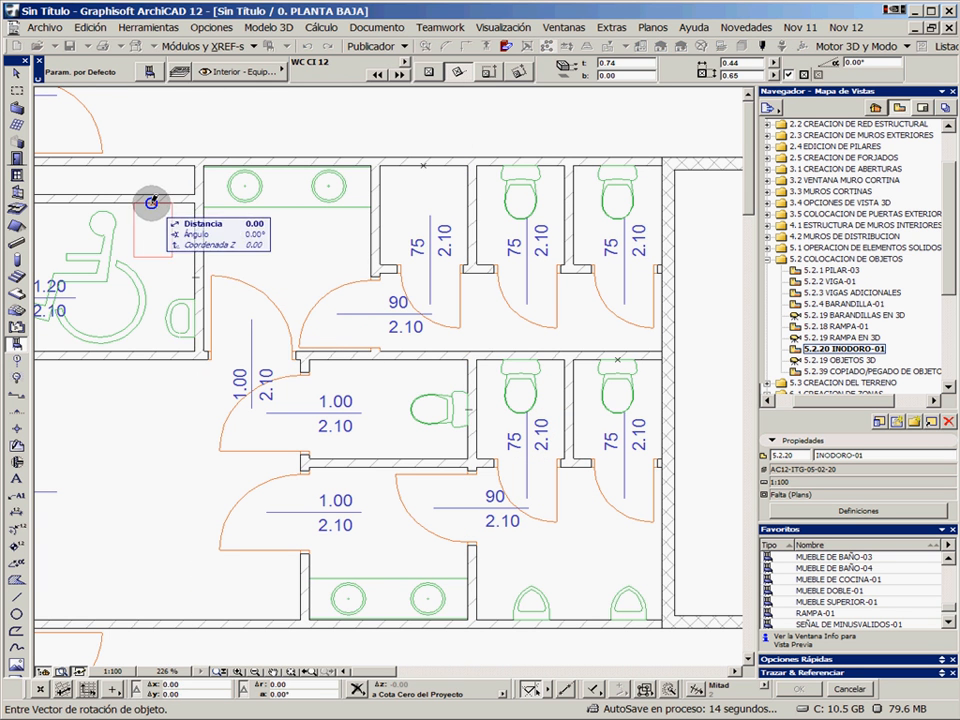
pyautogui.click(225, 208)
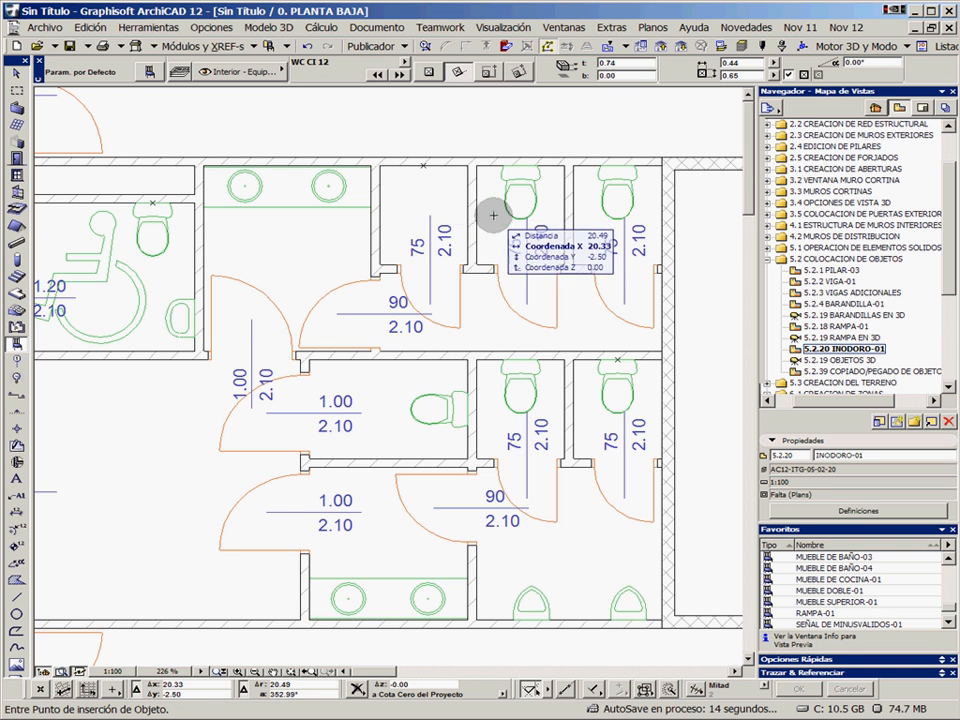
pyautogui.keyDown('shift'); pyautogui.moveTo(515, 208); pyautogui.dragTo(417, 209); pyautogui.keyUp('shift')
pyautogui.click(417, 209)
pyautogui.press('Escape')
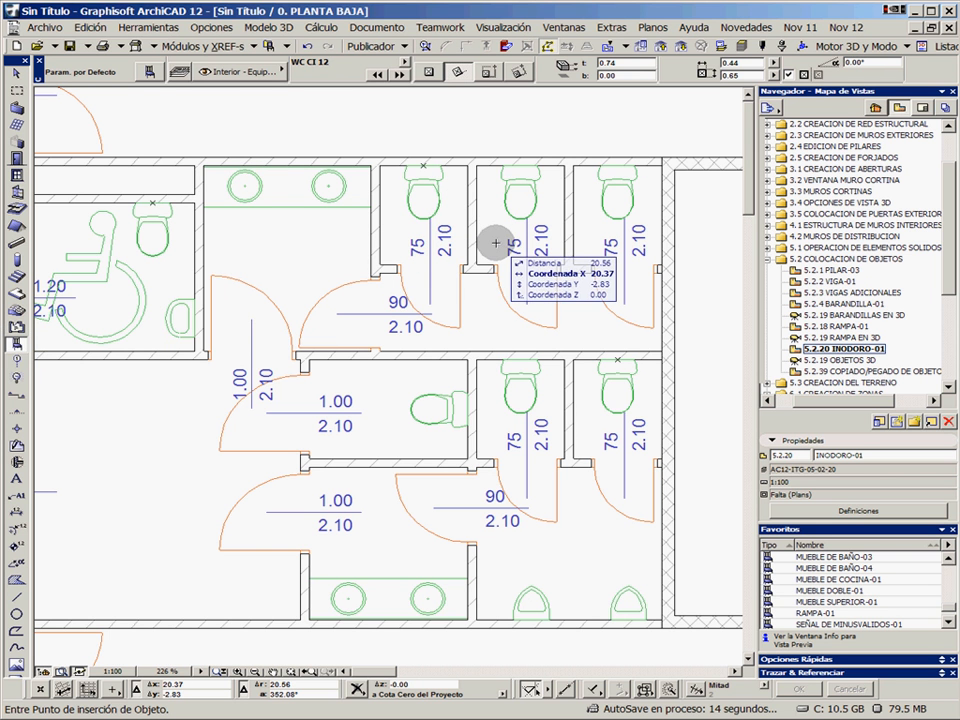
# Open the saved view 5.2.19 OBJETOS 3D and examine the toilets, washbasins, kitchen units and dining furniture
pyautogui.scroll(-4, 510, 252)
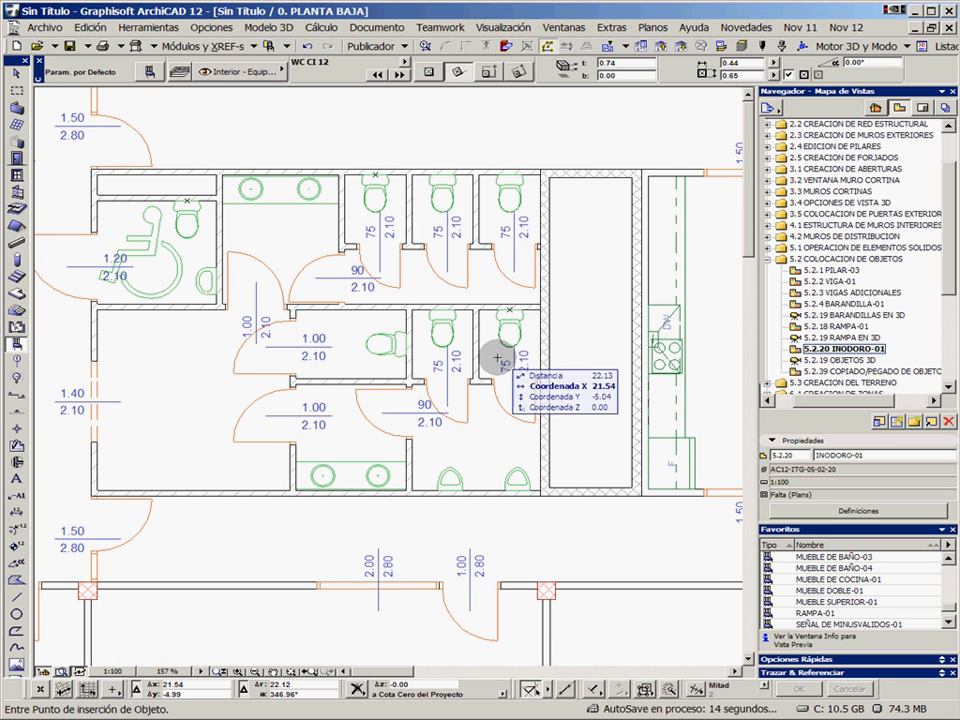
pyautogui.doubleClick(840, 361)
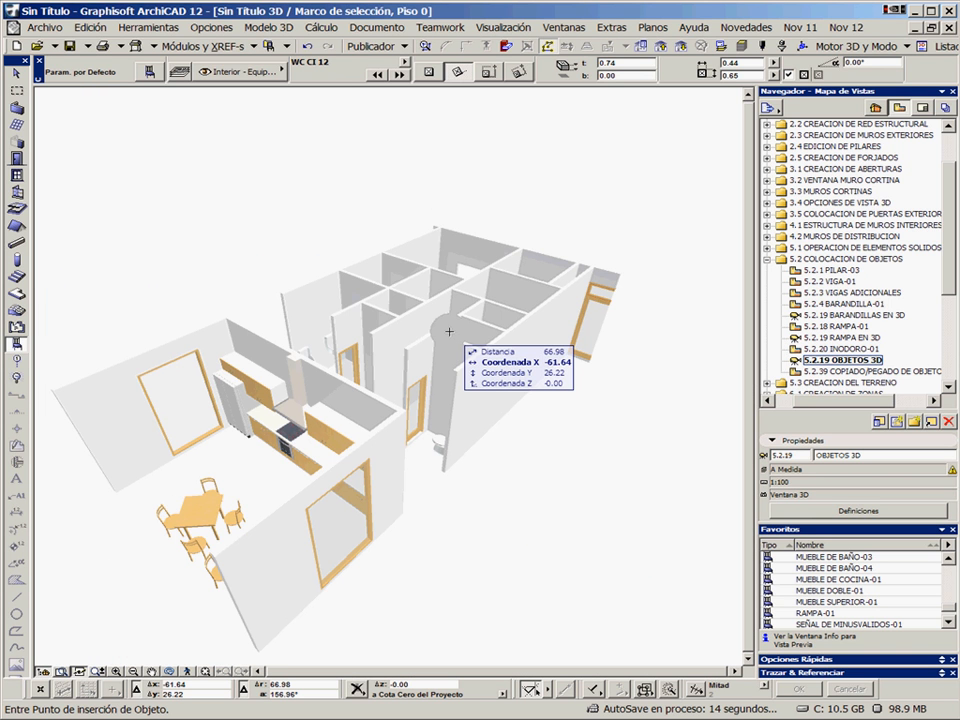
pyautogui.keyDown('shift'); pyautogui.moveTo(449, 331); pyautogui.dragTo(557, 379, button='middle'); pyautogui.keyUp('shift')
pyautogui.keyDown('shift'); pyautogui.moveTo(229, 364); pyautogui.dragTo(428, 403, button='middle'); pyautogui.keyUp('shift')
pyautogui.scroll(1, 492, 400)
pyautogui.scroll(1, 363, 407)
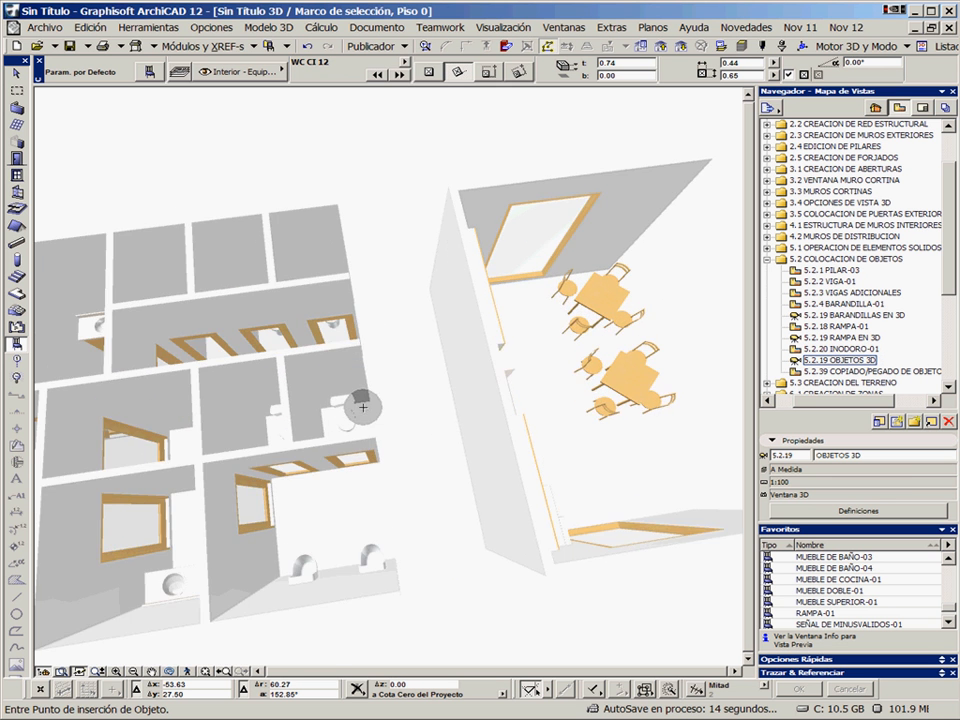
pyautogui.keyDown('shift'); pyautogui.moveTo(363, 407); pyautogui.dragTo(334, 392, button='middle'); pyautogui.keyUp('shift')
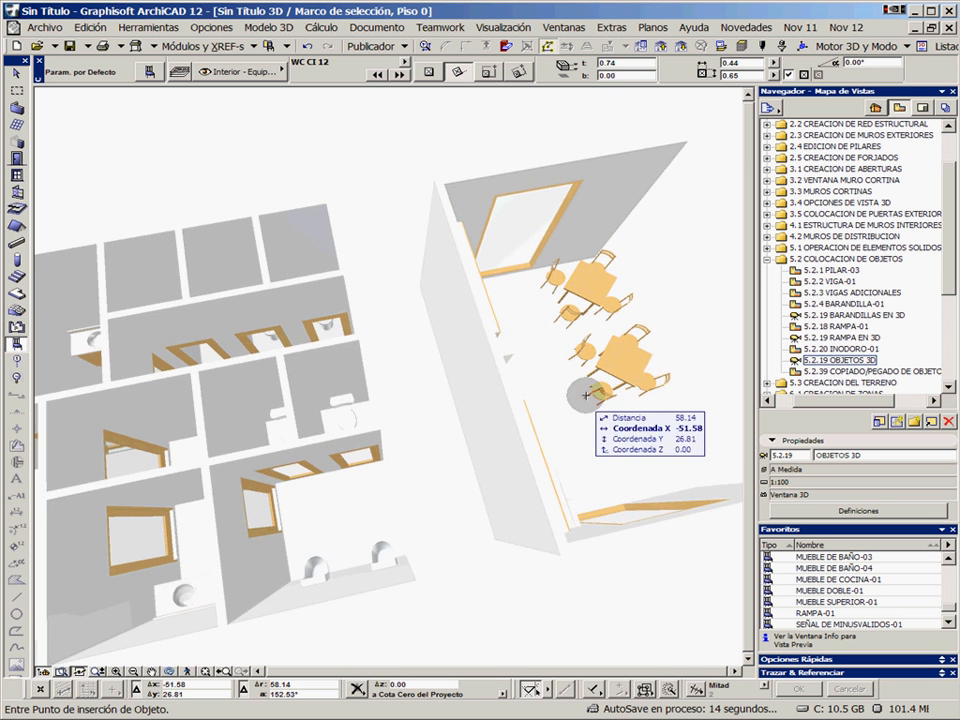
pyautogui.keyDown('shift'); pyautogui.moveTo(586, 395); pyautogui.dragTo(343, 336, button='middle'); pyautogui.keyUp('shift')
pyautogui.scroll(3, 310, 336)
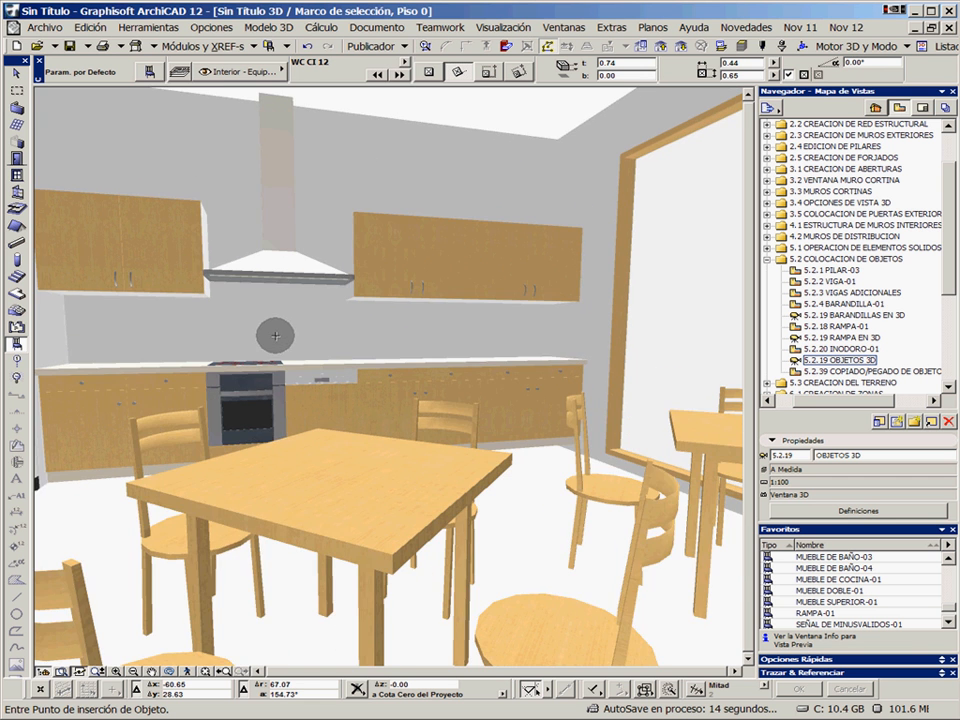
pyautogui.keyDown('shift'); pyautogui.moveTo(275, 336); pyautogui.dragTo(458, 457, button='middle'); pyautogui.keyUp('shift')
pyautogui.keyDown('shift'); pyautogui.moveTo(336, 328); pyautogui.dragTo(497, 431, button='middle'); pyautogui.keyUp('shift')
pyautogui.keyDown('shift'); pyautogui.moveTo(246, 343); pyautogui.dragTo(540, 368, button='middle'); pyautogui.keyUp('shift')
pyautogui.keyDown('shift'); pyautogui.moveTo(255, 388); pyautogui.dragTo(381, 360, button='middle'); pyautogui.keyUp('shift')
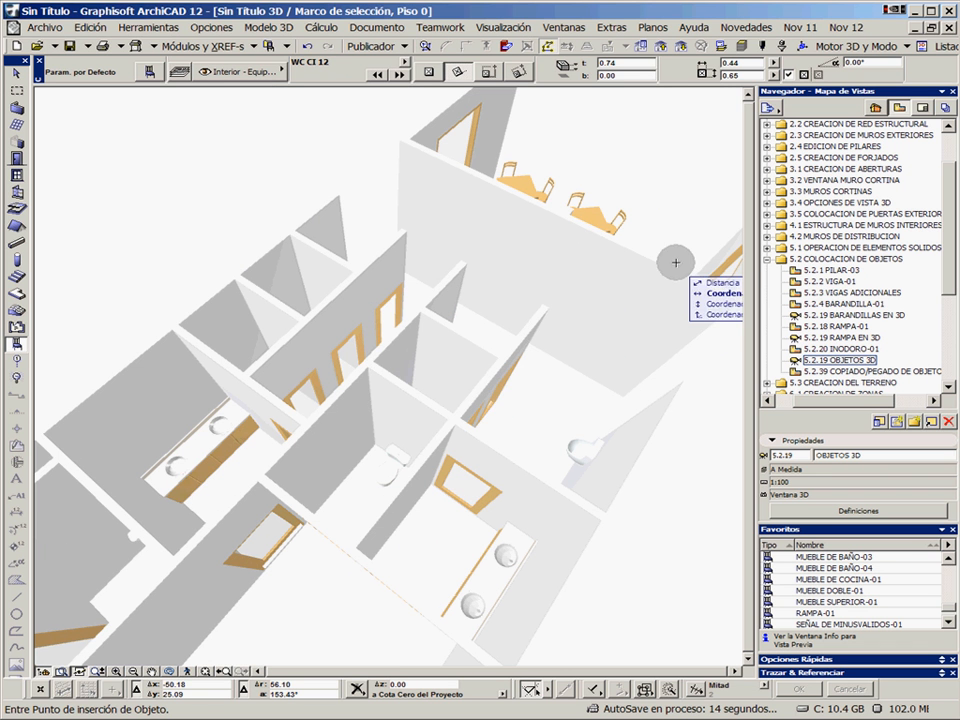
# Collapse the view folder 5.2 COLOCACION DE OBJETOS and expand 6.1 CREACION DE ZONAS
pyautogui.click(768, 260)
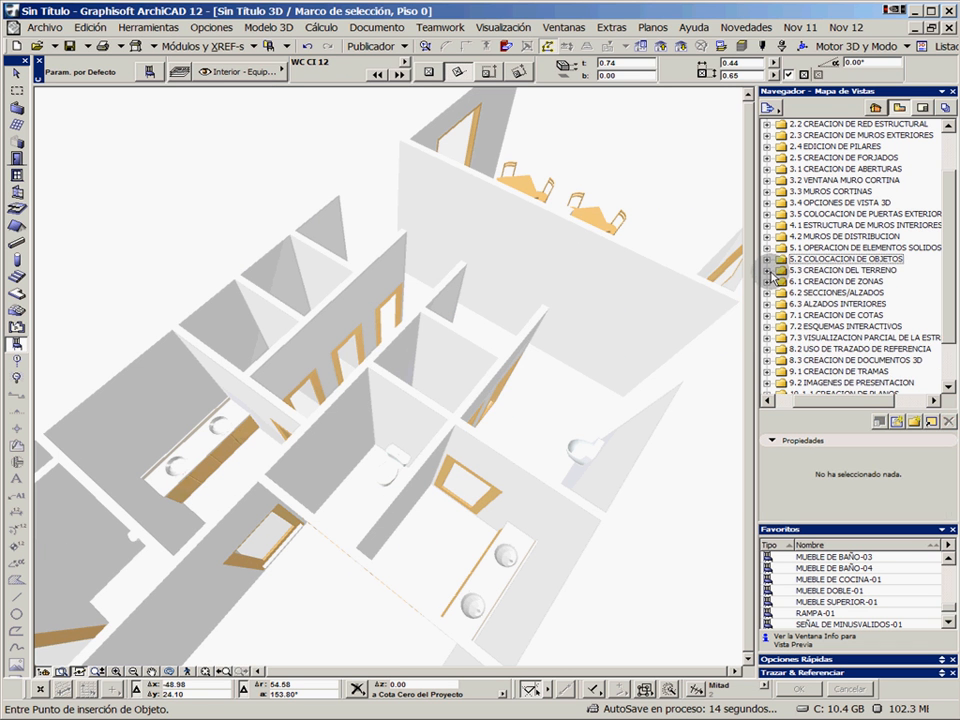
pyautogui.click(767, 271)
pyautogui.click(767, 271)
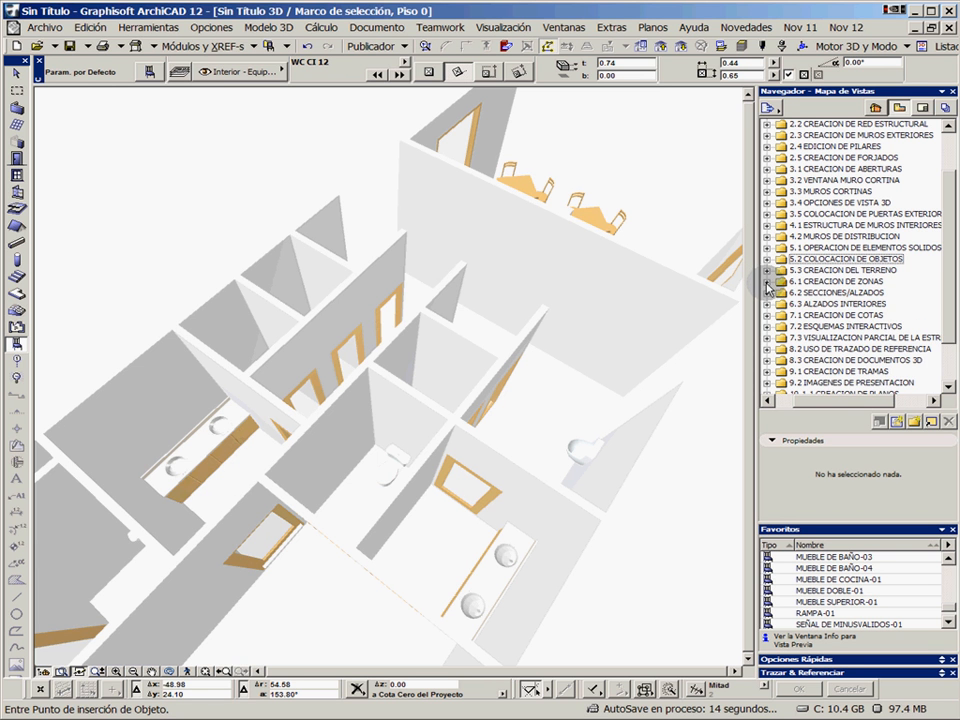
pyautogui.click(767, 282)
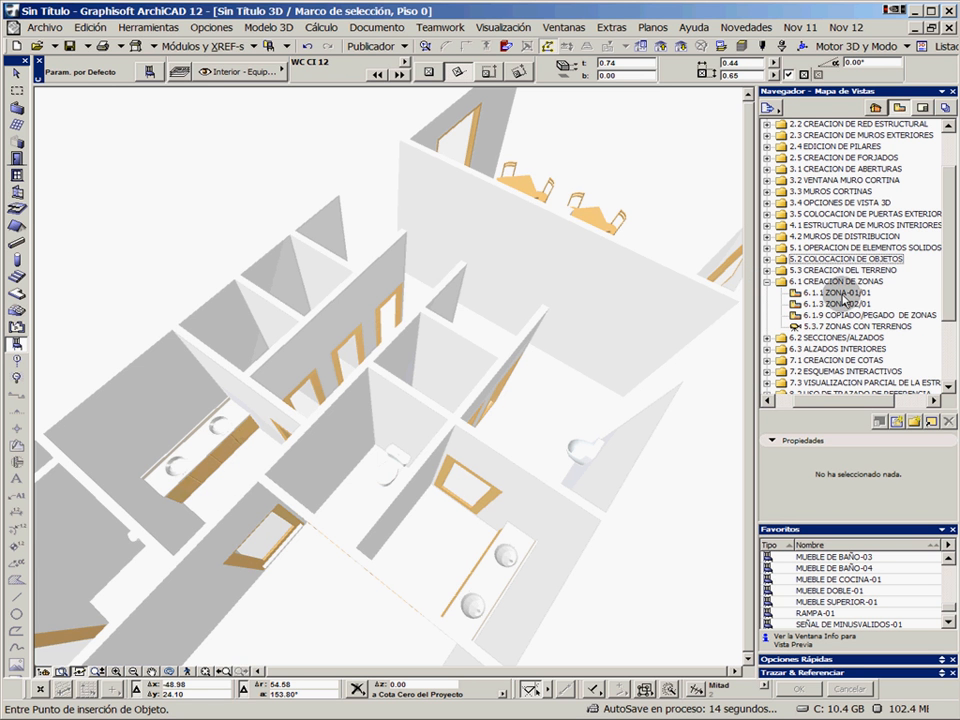
# Open the saved view 6.1.1 ZONA-01/01 and place an Oficina zone from the favourite ZONA-01 in the large room at the plan's far-left end
pyautogui.doubleClick(843, 293)
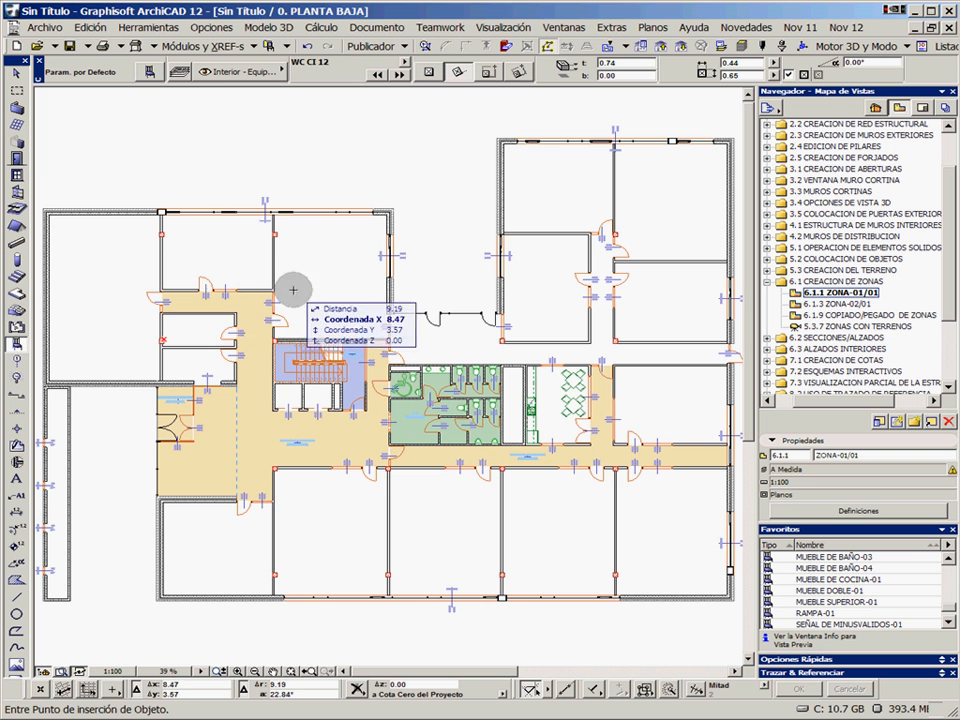
pyautogui.click(16, 327)
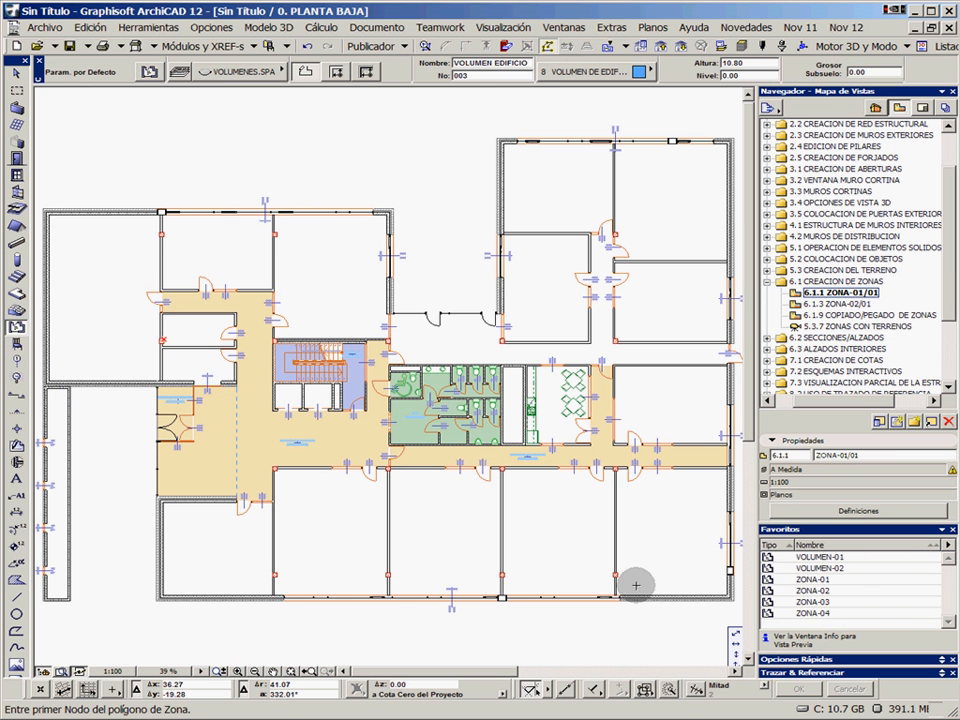
pyautogui.doubleClick(840, 612)
pyautogui.doubleClick(840, 581)
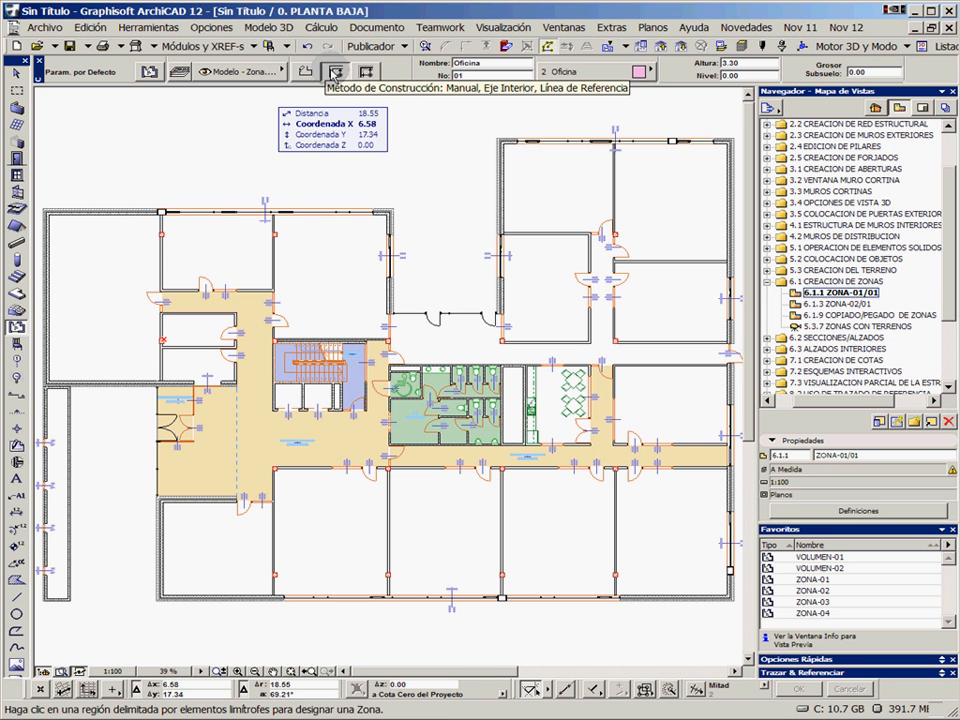
pyautogui.click(107, 286)
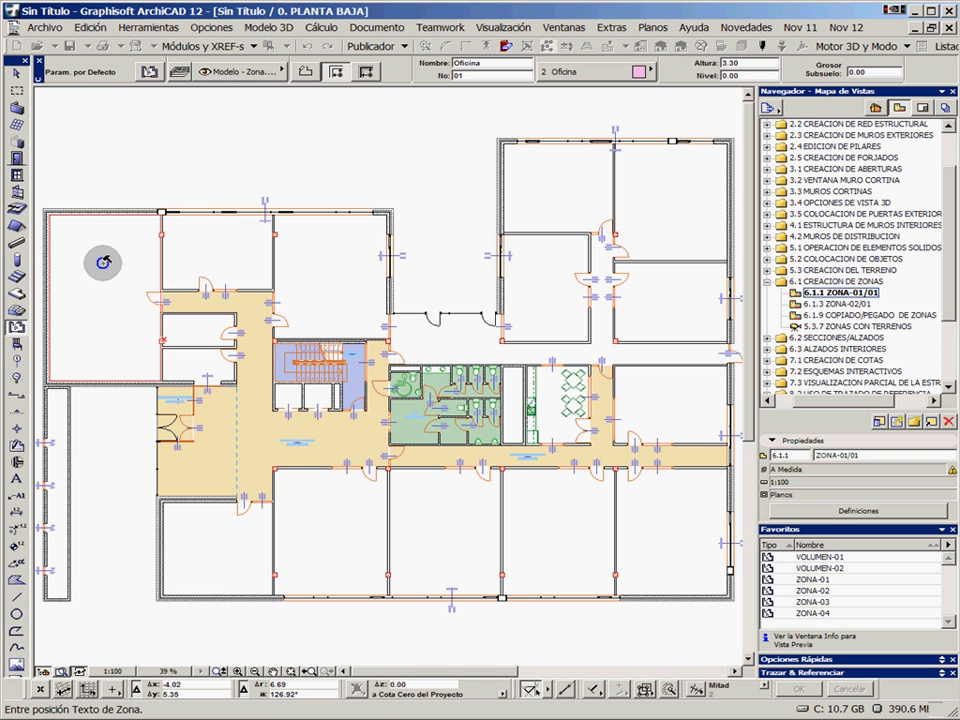
pyautogui.click(104, 262)
pyautogui.scroll(8, 104, 262)
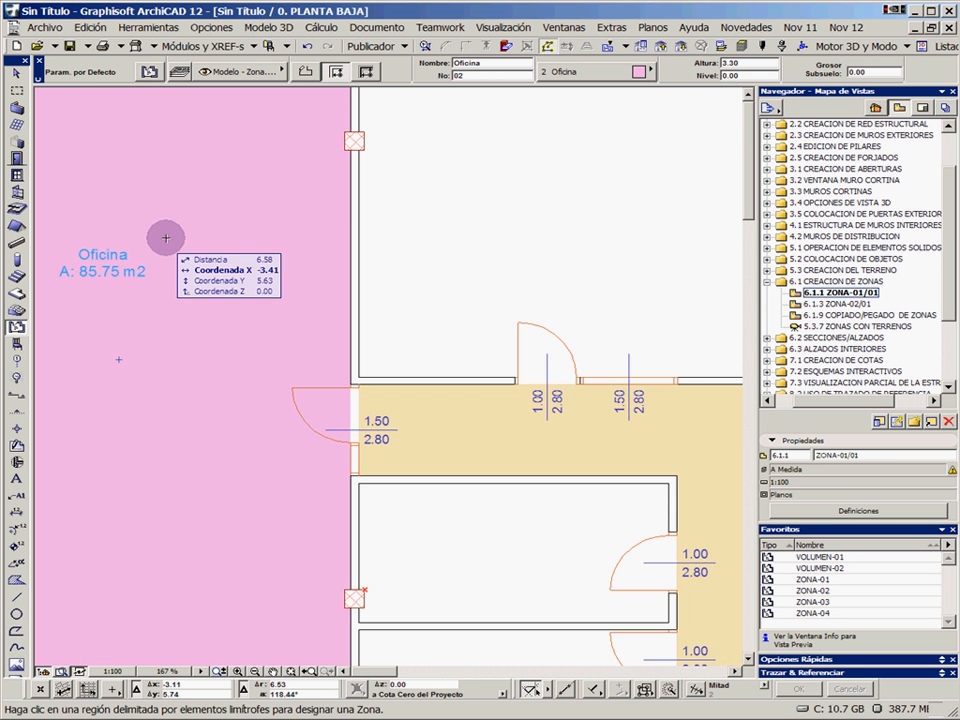
pyautogui.moveTo(111, 272); pyautogui.dragTo(249, 290, button='middle')
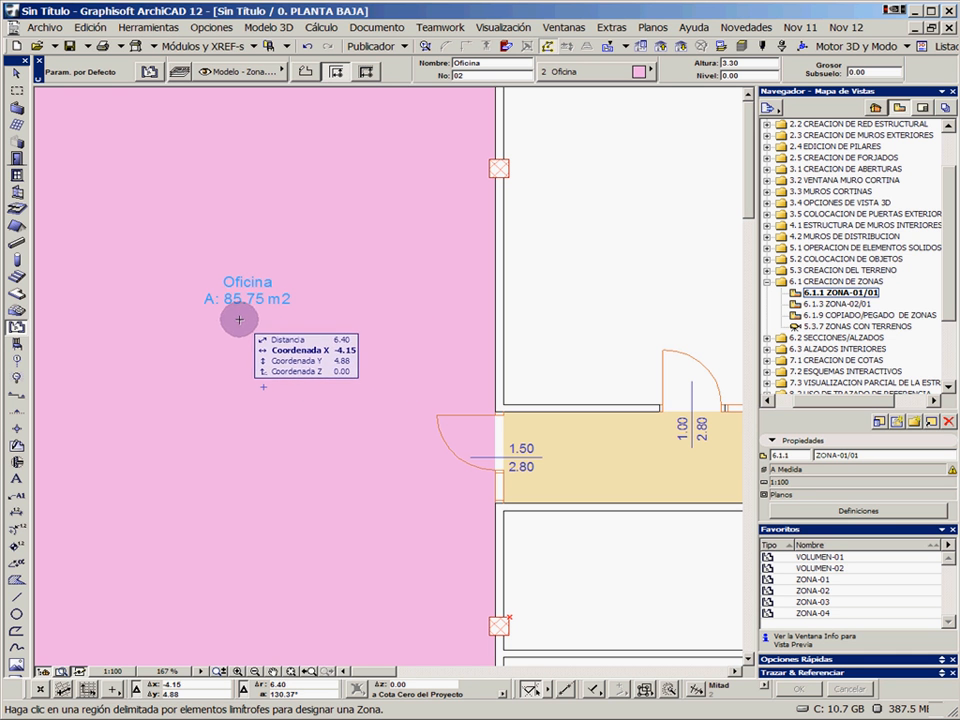
pyautogui.scroll(-5, 294, 317)
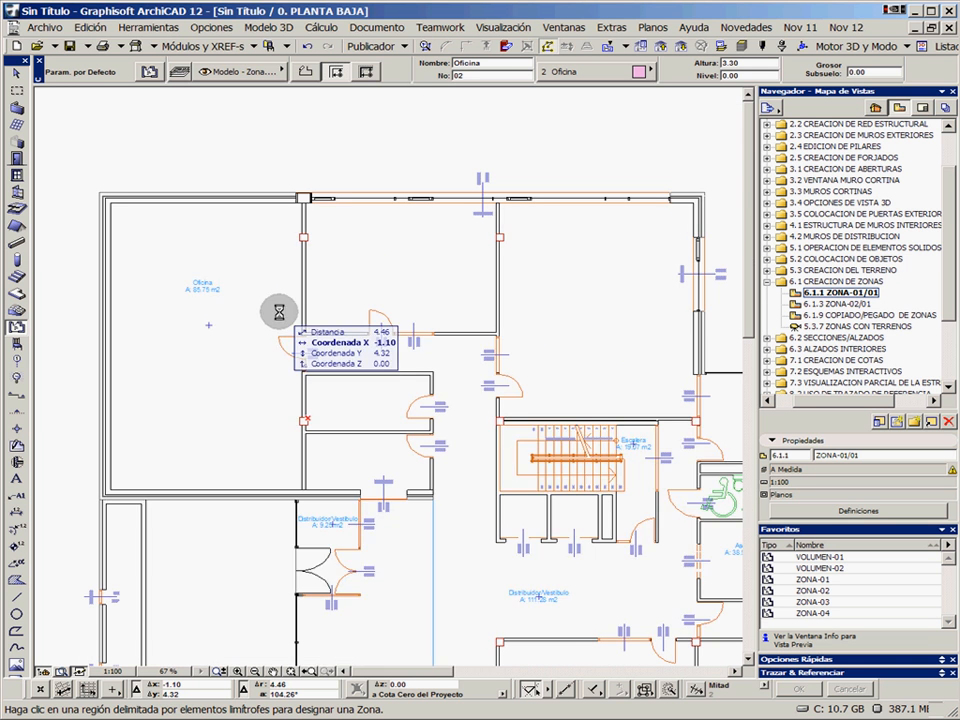
# In the model view options, override cover fills with Sin Trama and keep the zone fill override on Categoría Sólida
pyautogui.click(213, 28)
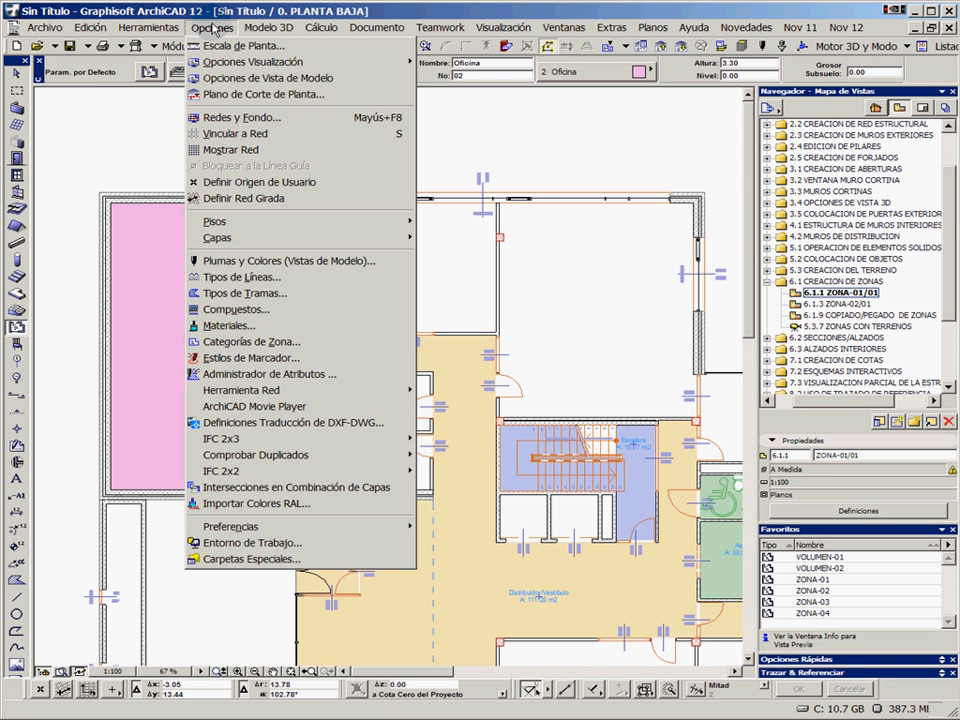
pyautogui.click(225, 78)
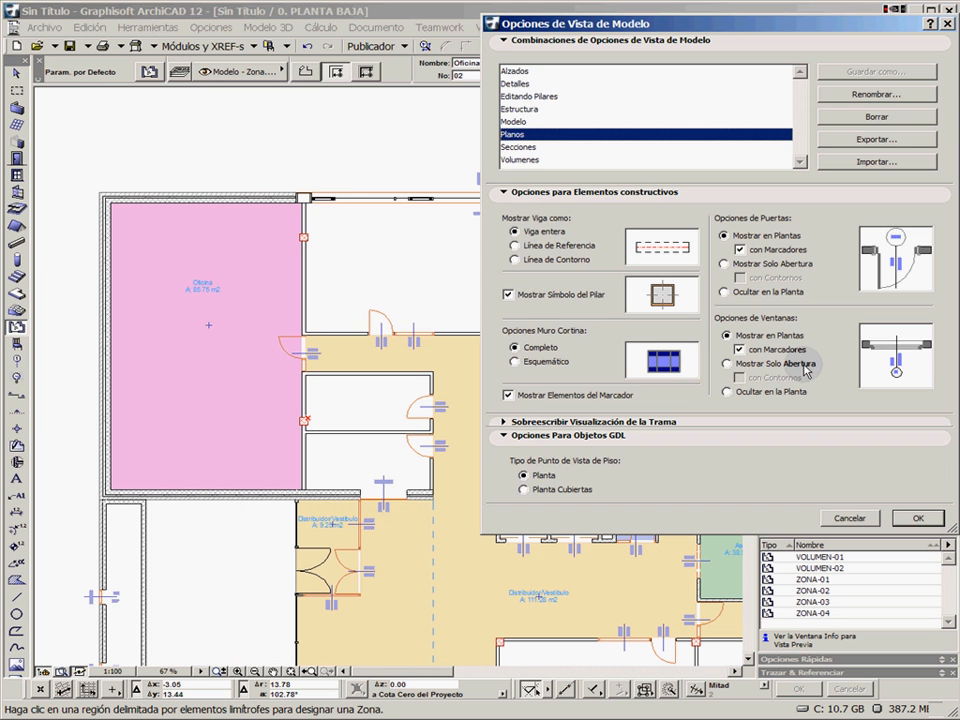
pyautogui.click(537, 423)
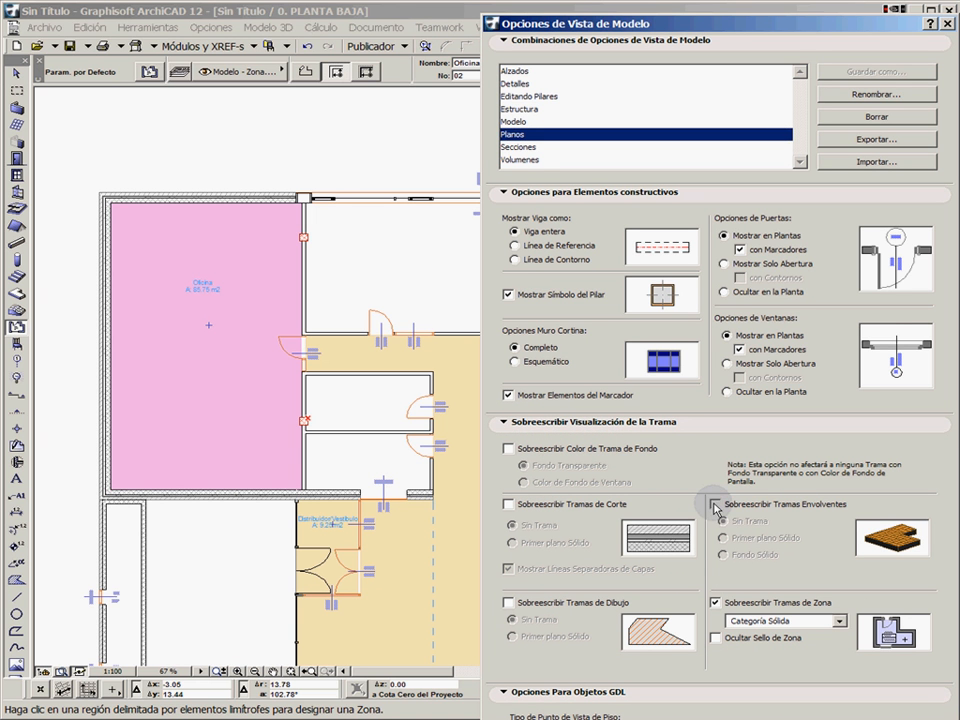
pyautogui.click(715, 505)
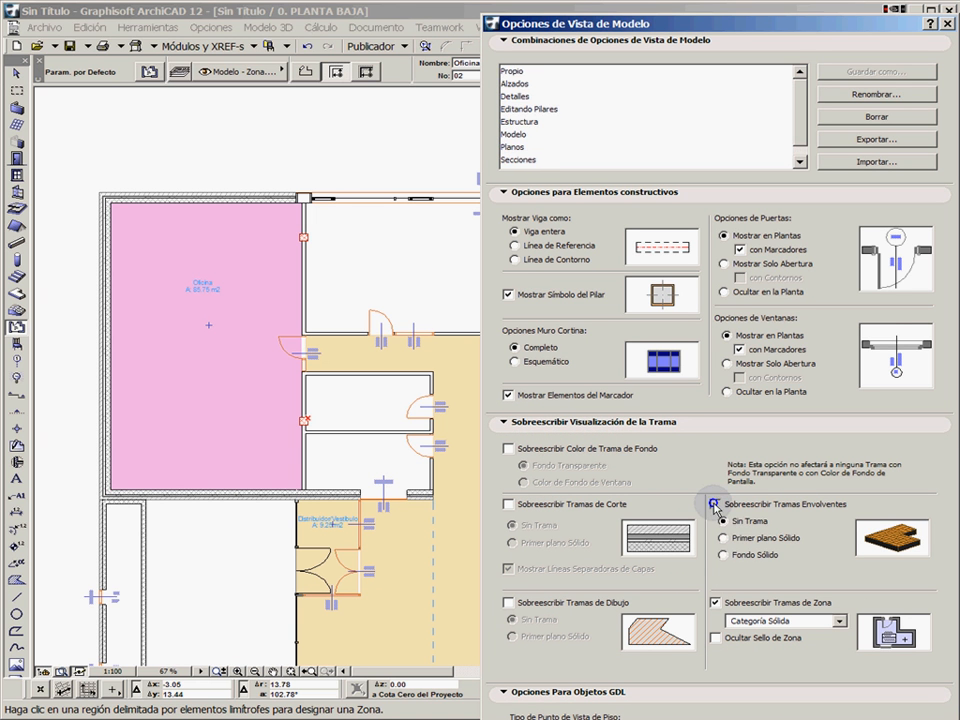
pyautogui.click(789, 624)
pyautogui.click(780, 628)
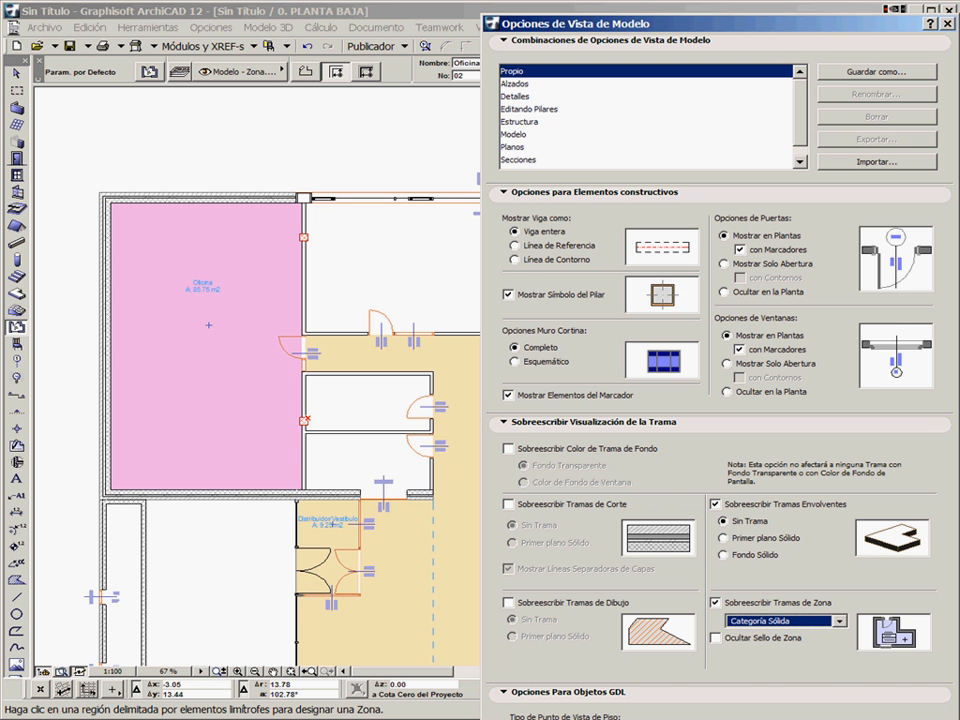
pyautogui.press('Return')
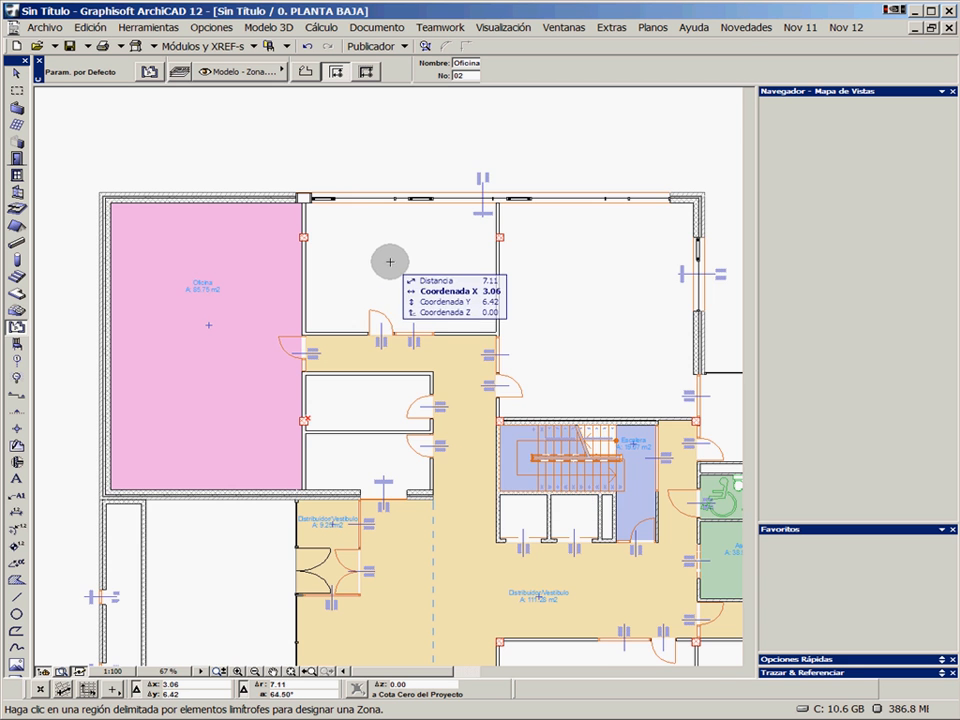
# Place Oficina zones in the two other exterior rooms of the plan's upper-left wing, with their stamps inside each room
pyautogui.scroll(-4, 390, 262)
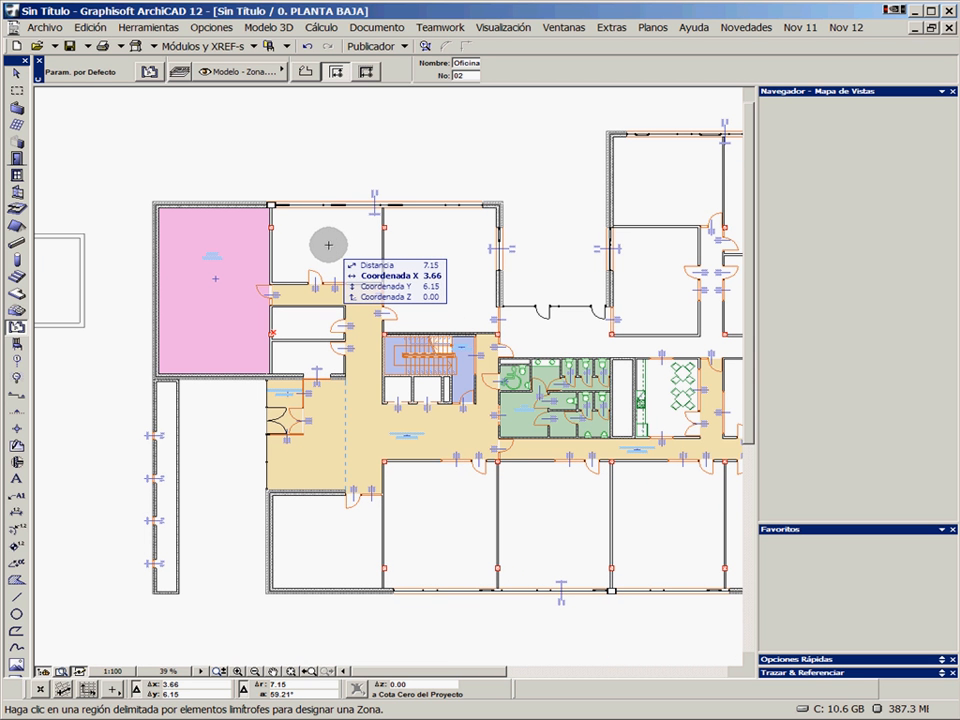
pyautogui.click(326, 241)
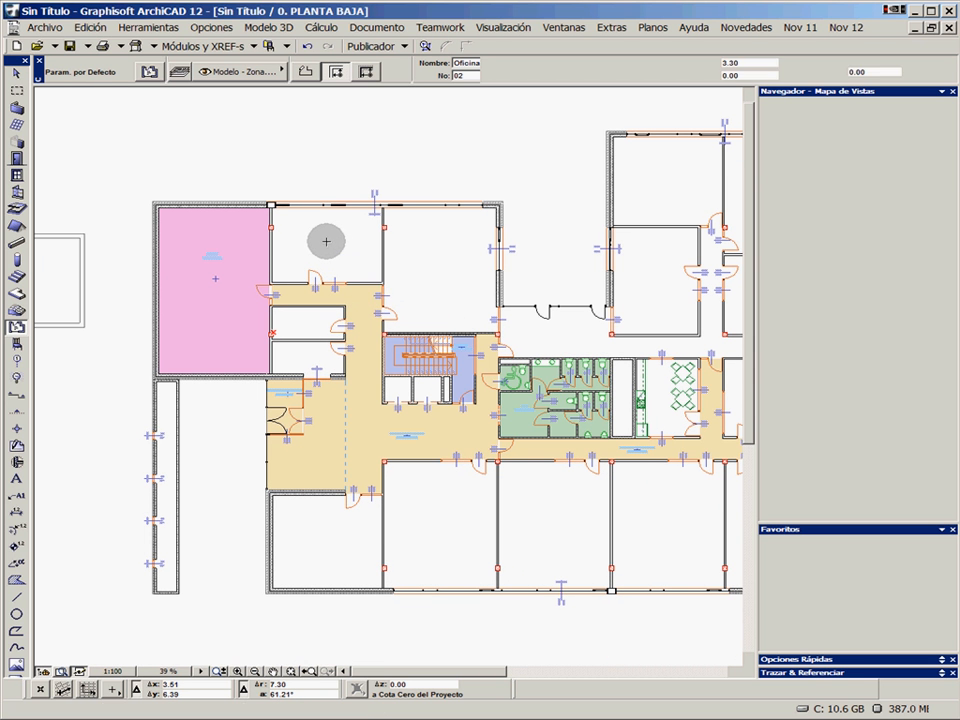
pyautogui.click(326, 241)
pyautogui.click(438, 249)
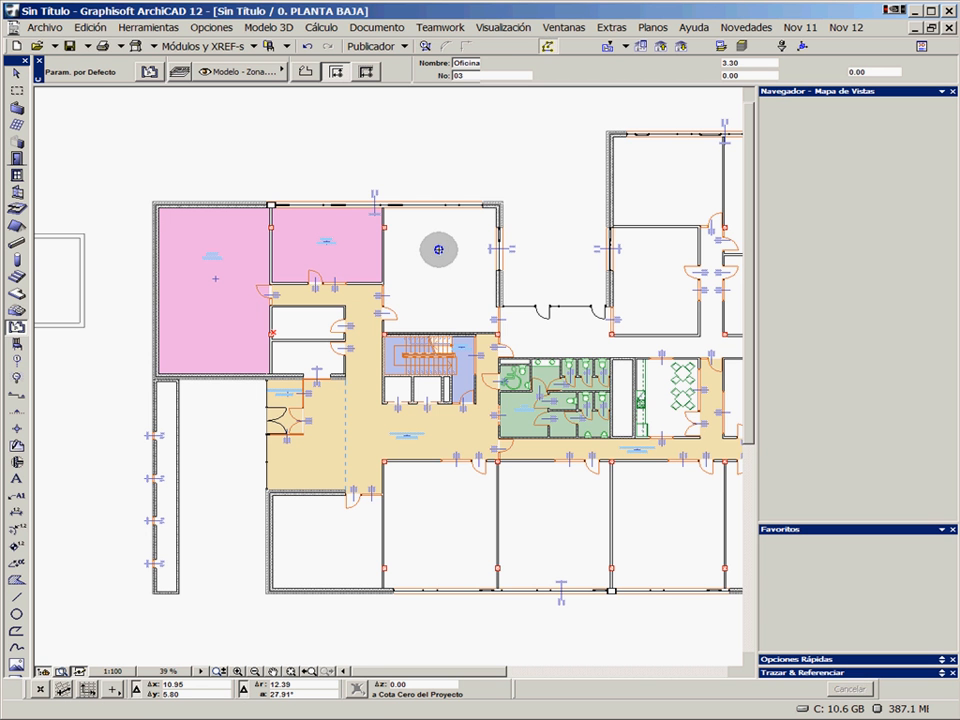
pyautogui.click(438, 249)
# Place Oficina zones in the four rooms of the plan's upper-right wing
pyautogui.moveTo(584, 350); pyautogui.dragTo(415, 371, button='middle')
pyautogui.click(480, 294)
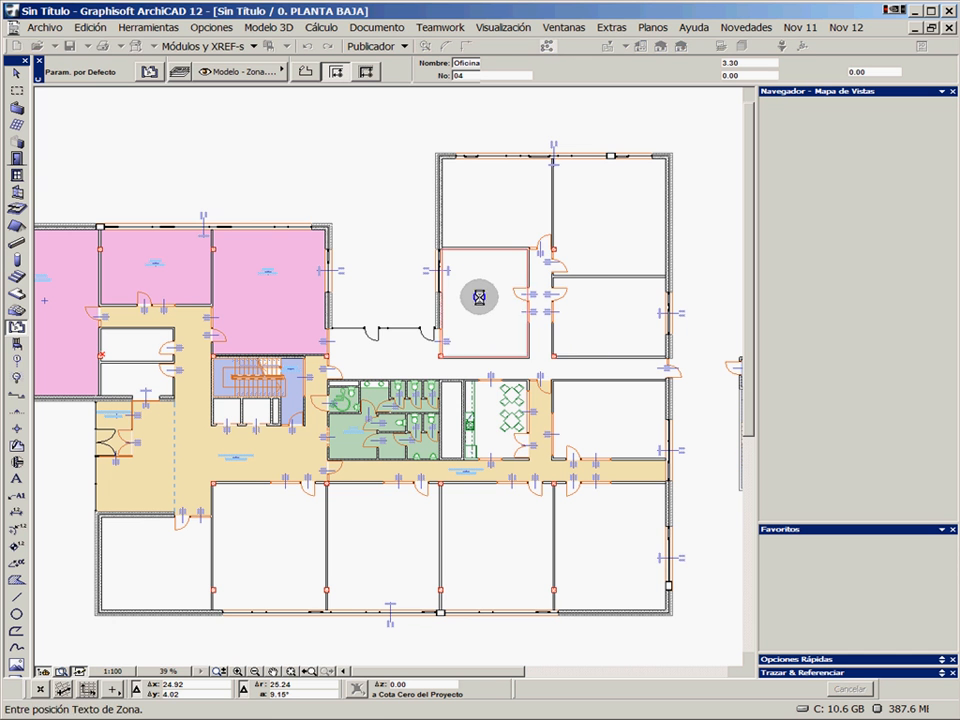
pyautogui.click(480, 294)
pyautogui.click(489, 191)
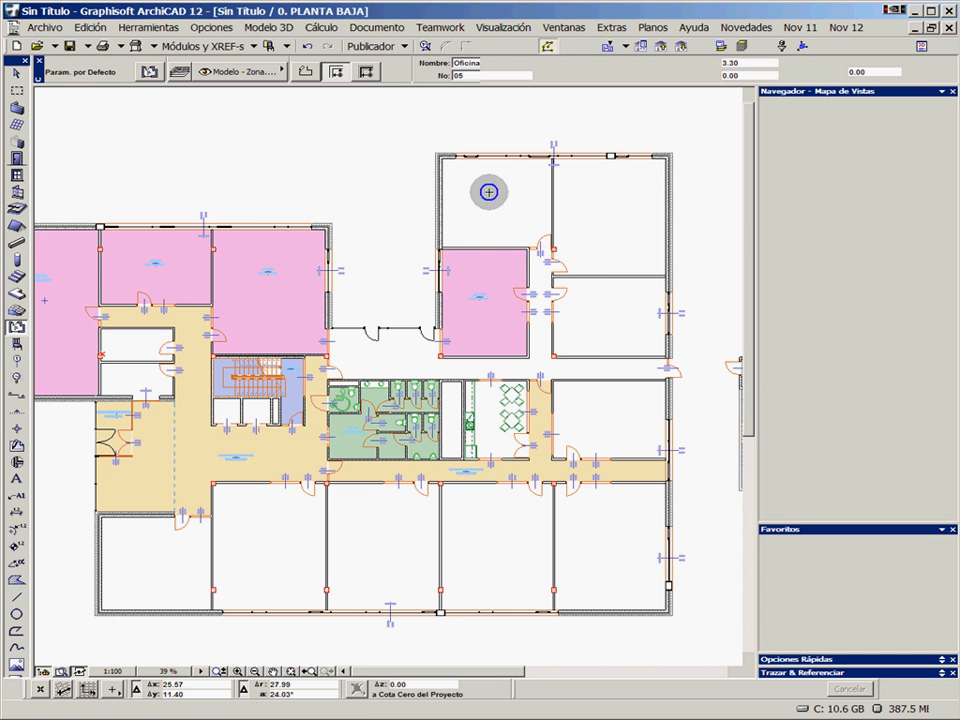
pyautogui.click(613, 208)
pyautogui.click(607, 309)
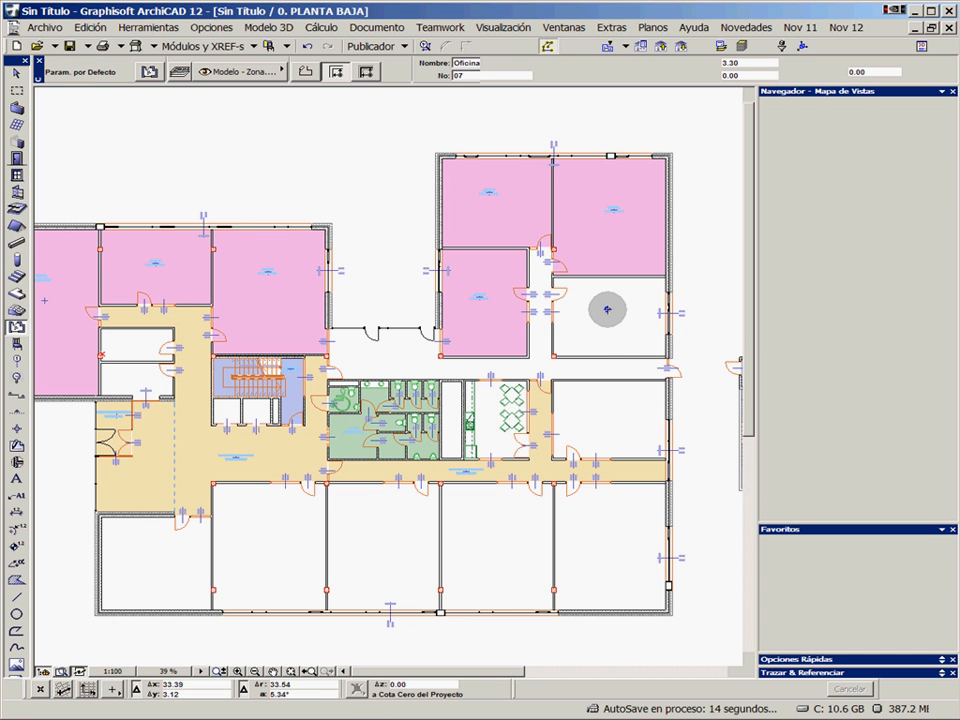
# Place Oficina zones in the room beyond the kitchen-dining area and in the five rooms along the plan's lower facade
pyautogui.click(605, 419)
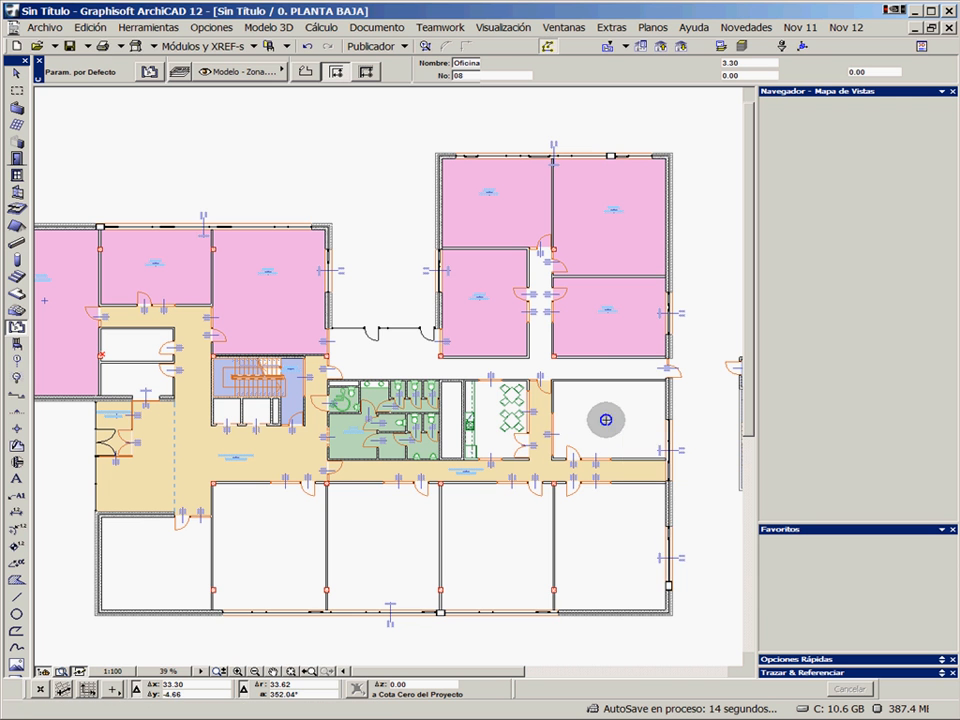
pyautogui.click(596, 540)
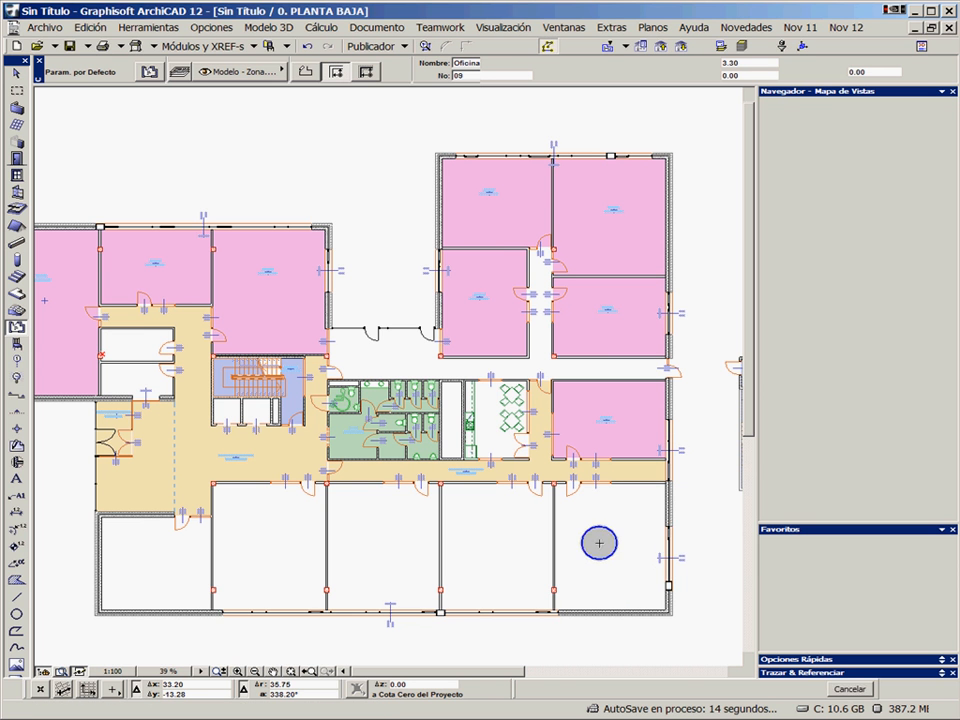
pyautogui.click(492, 551)
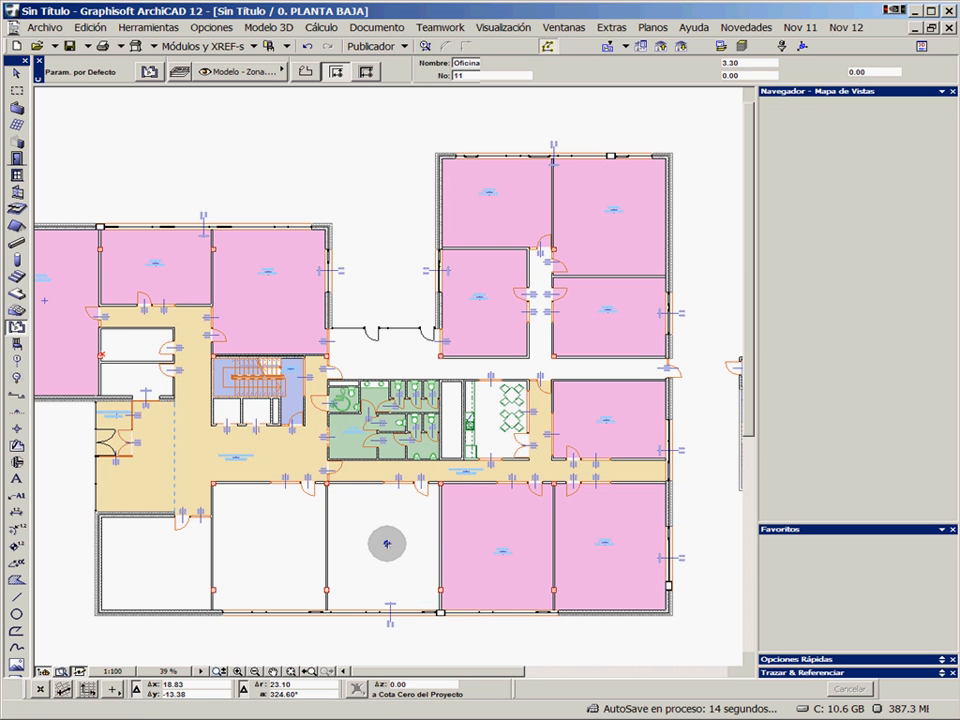
pyautogui.click(315, 540)
pyautogui.click(285, 547)
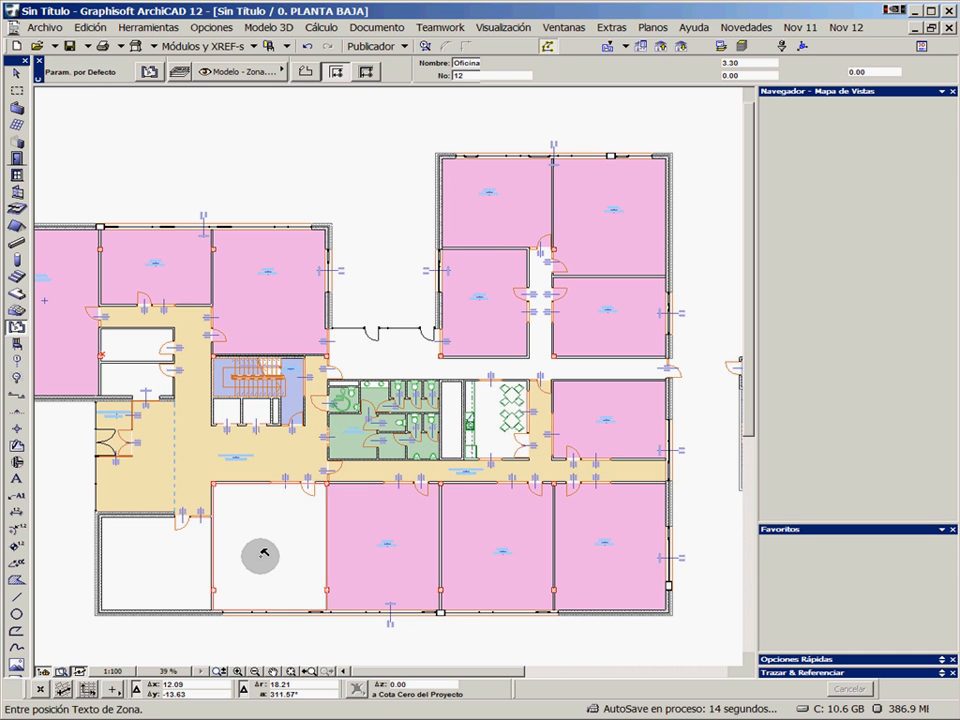
pyautogui.doubleClick(159, 565)
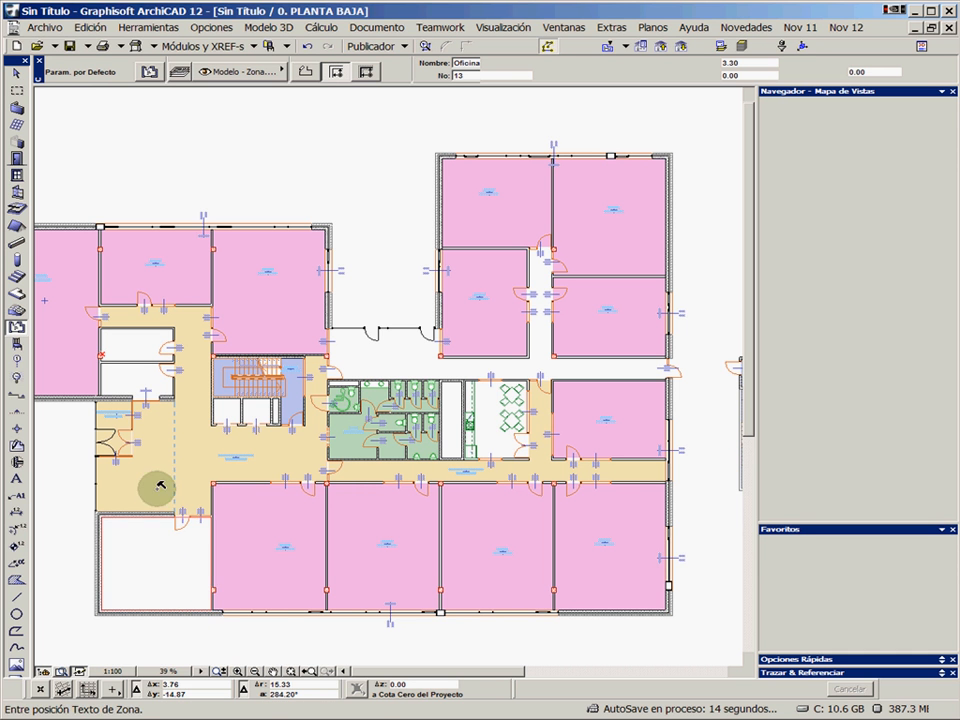
# Place Oficina zones in the two small rooms by the entrance, the kitchen-dining room and the corridor above the bathrooms
pyautogui.click(133, 382)
pyautogui.click(133, 346)
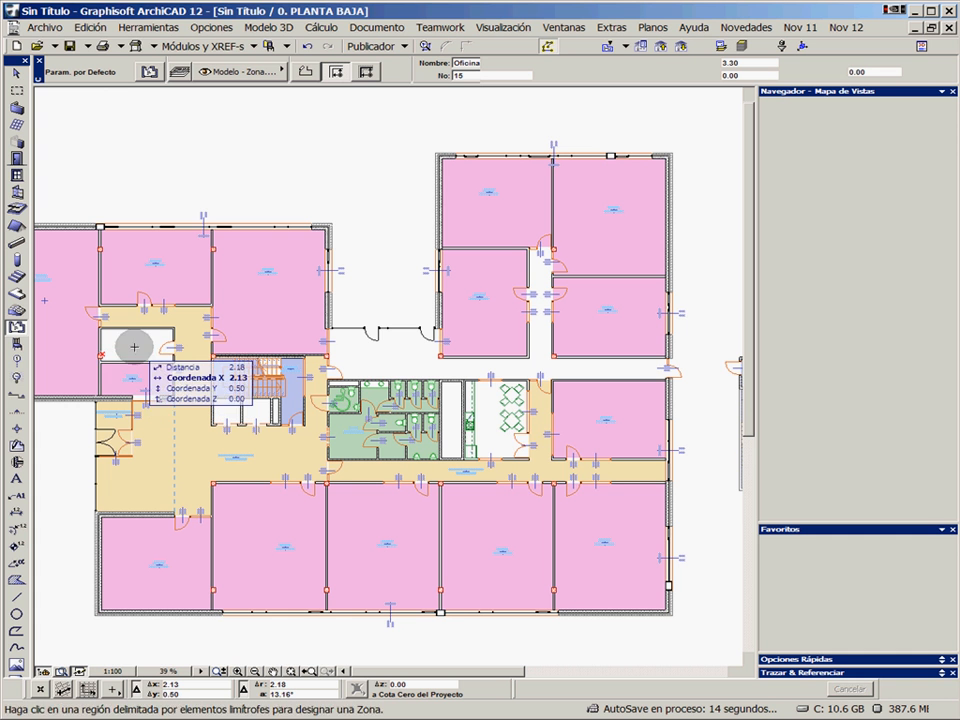
pyautogui.click(488, 417)
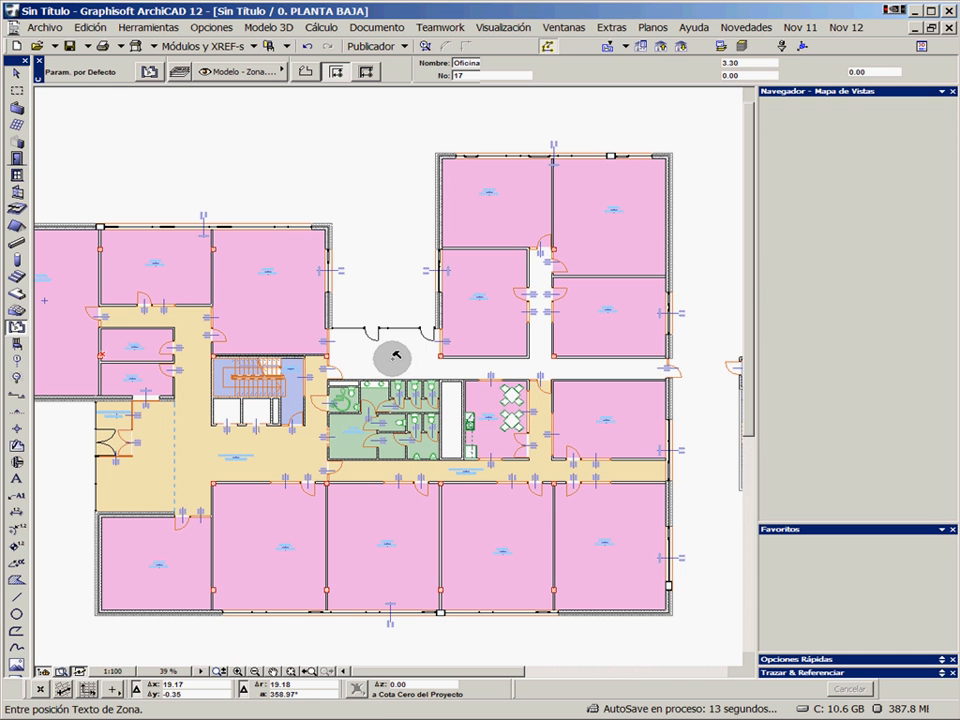
pyautogui.click(395, 357)
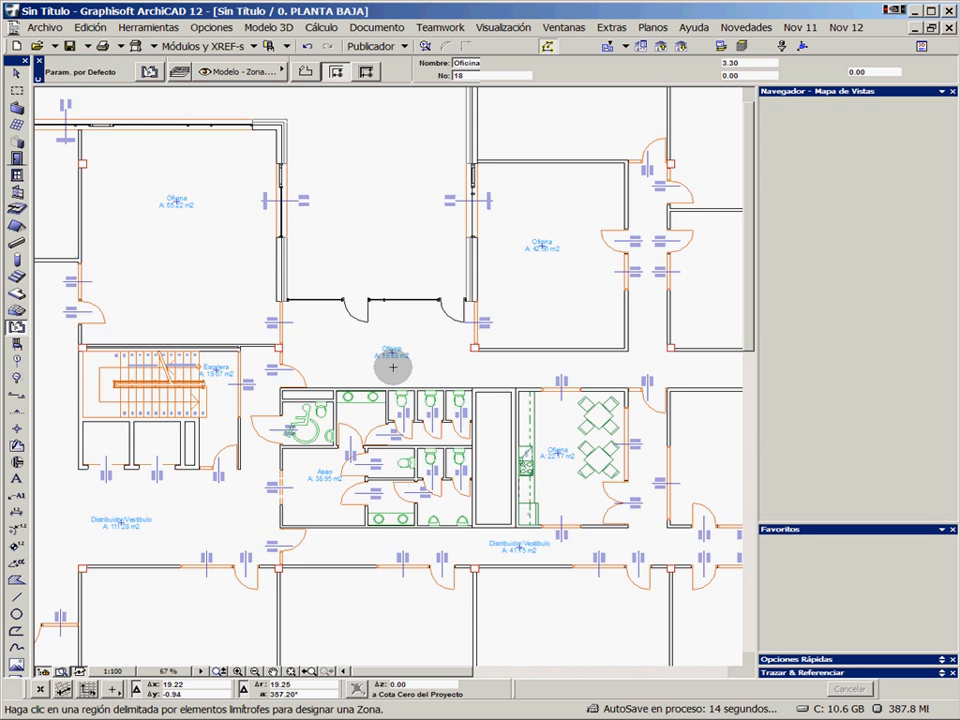
pyautogui.scroll(4, 390, 355)
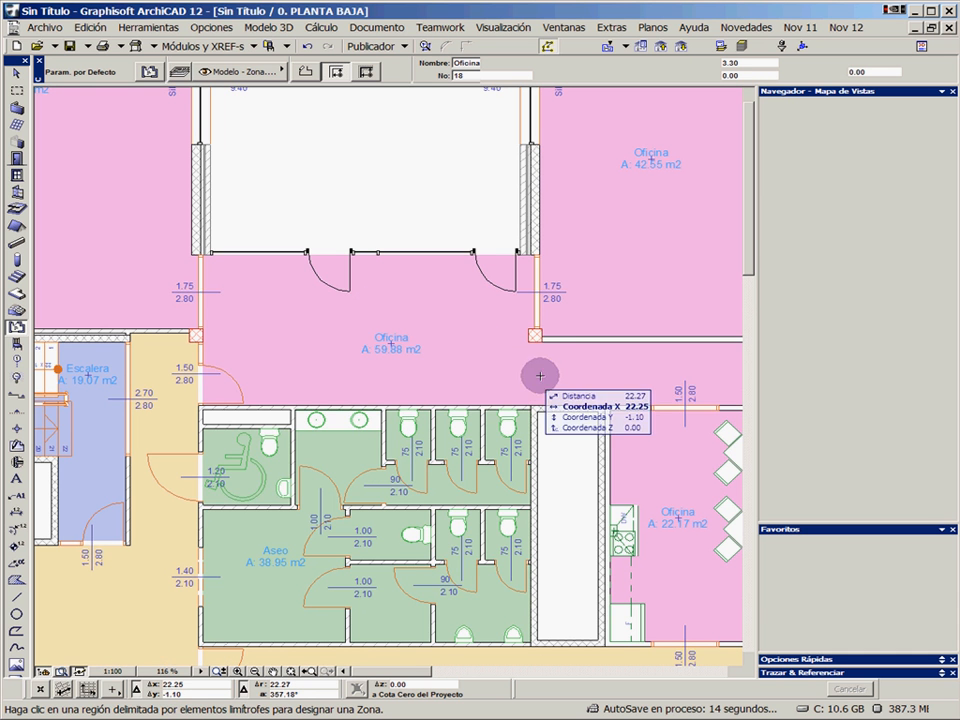
# Apply the favourite ZONA-02 (Distribuidor/Vestíbulo) to the corridor zone above the bathrooms and deselect it
pyautogui.click(419, 311)
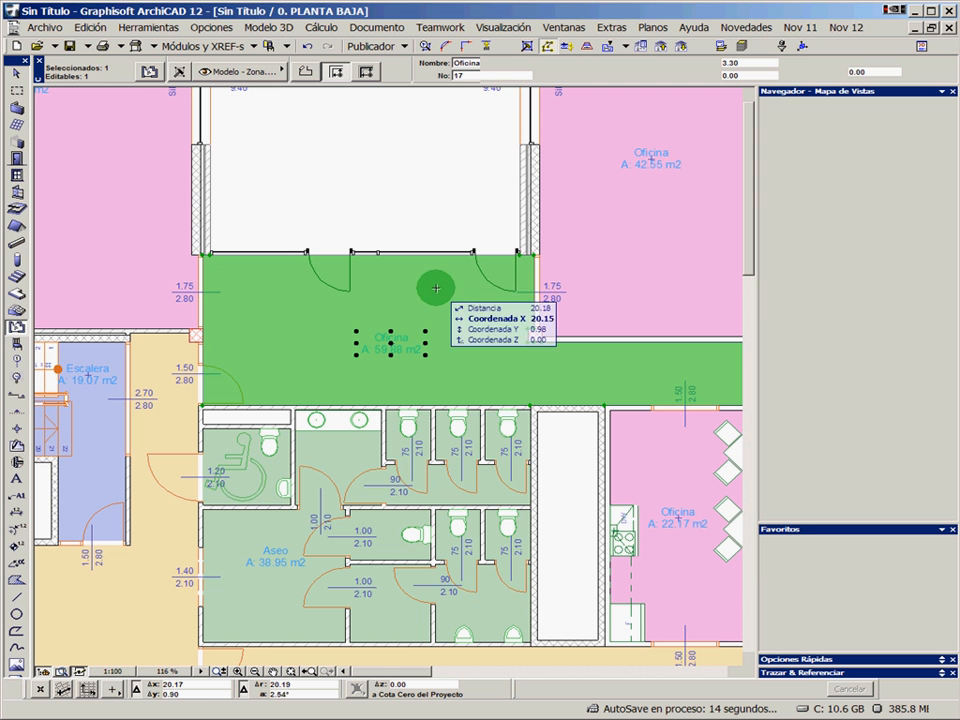
pyautogui.moveTo(810, 552)
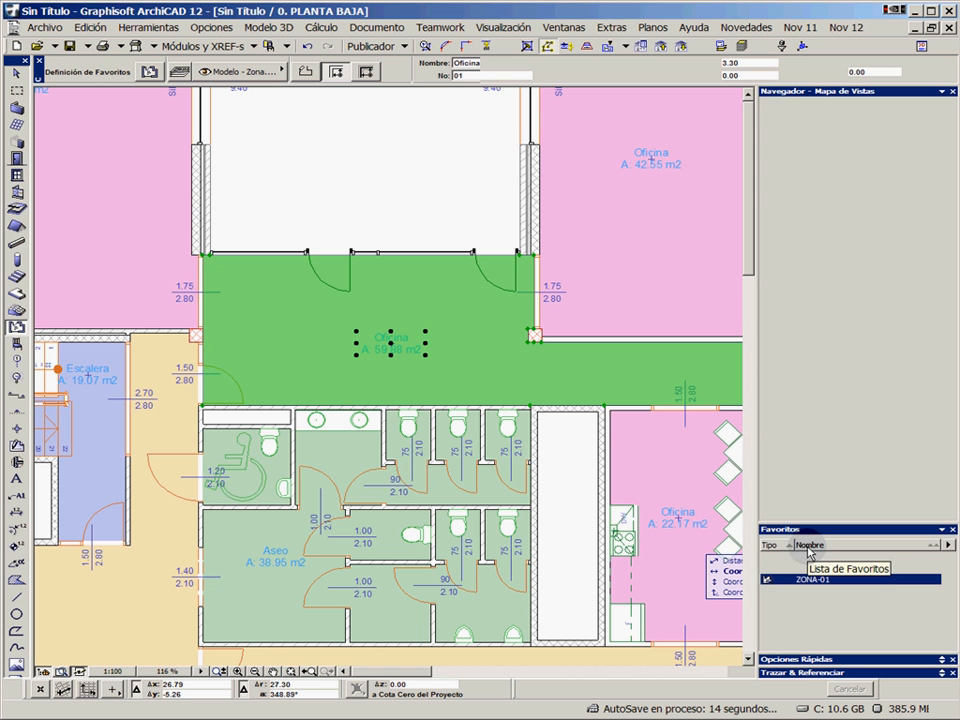
pyautogui.click(814, 591)
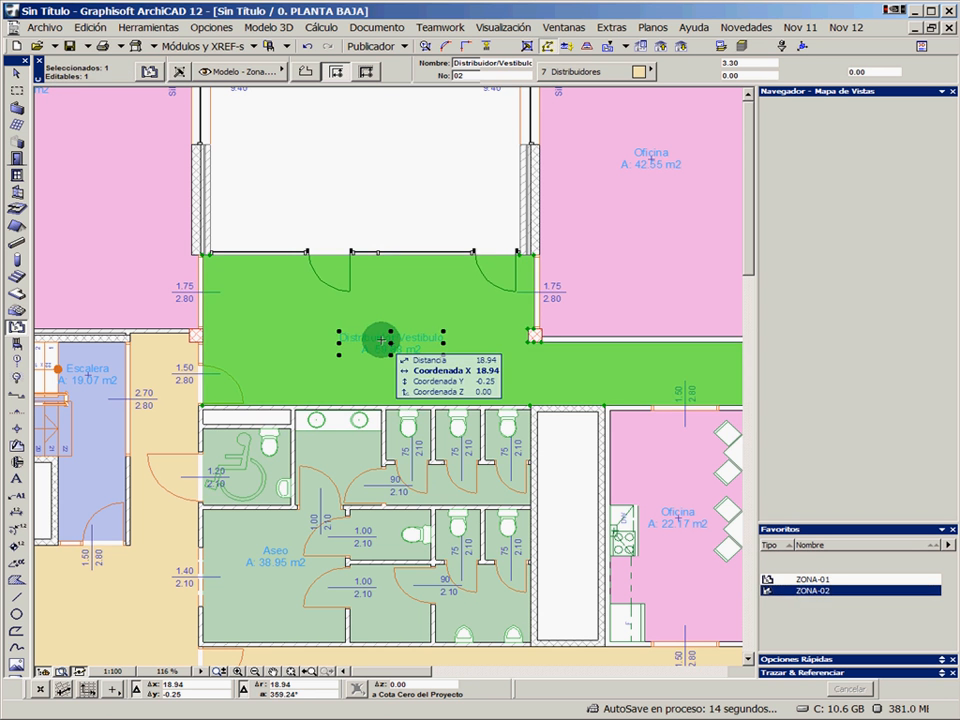
pyautogui.press('Escape')
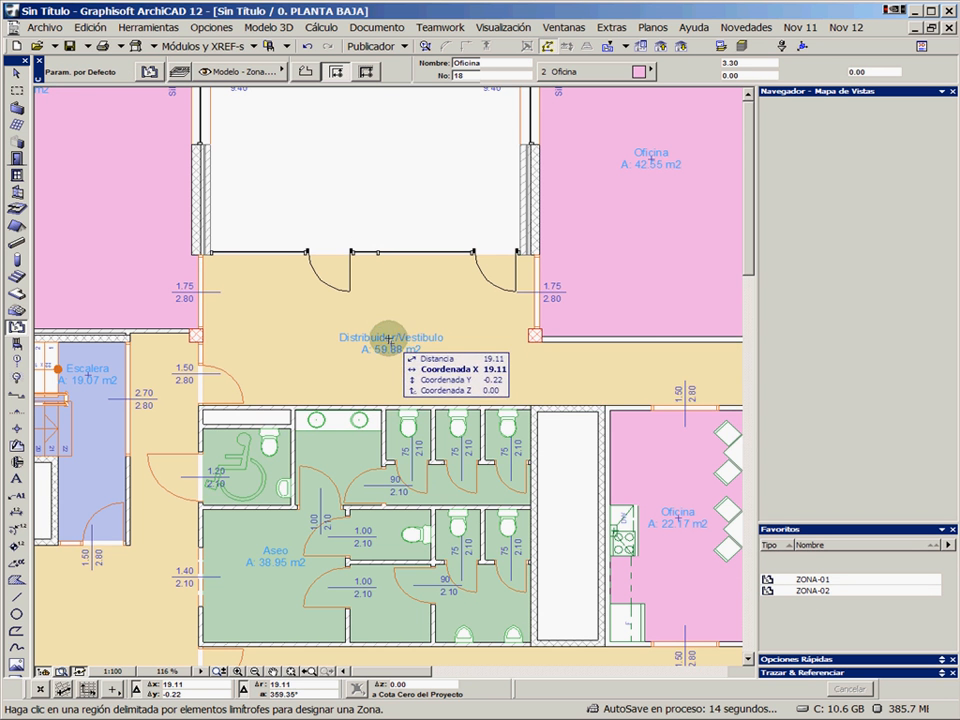
pyautogui.scroll(3, 390, 340)
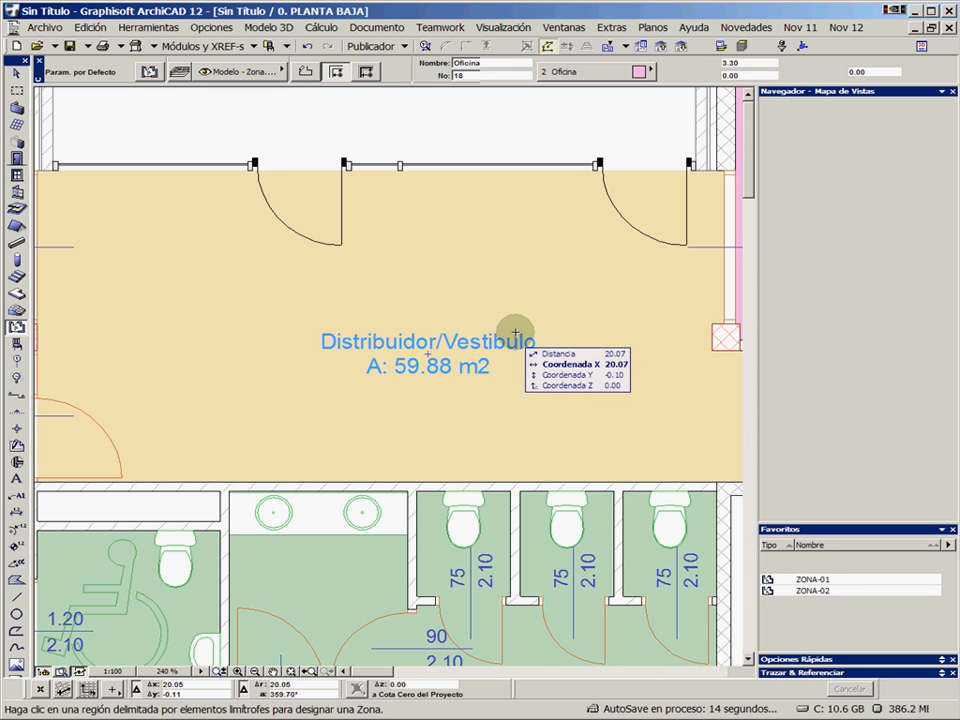
pyautogui.scroll(-6, 455, 343)
pyautogui.scroll(-2, 455, 350)
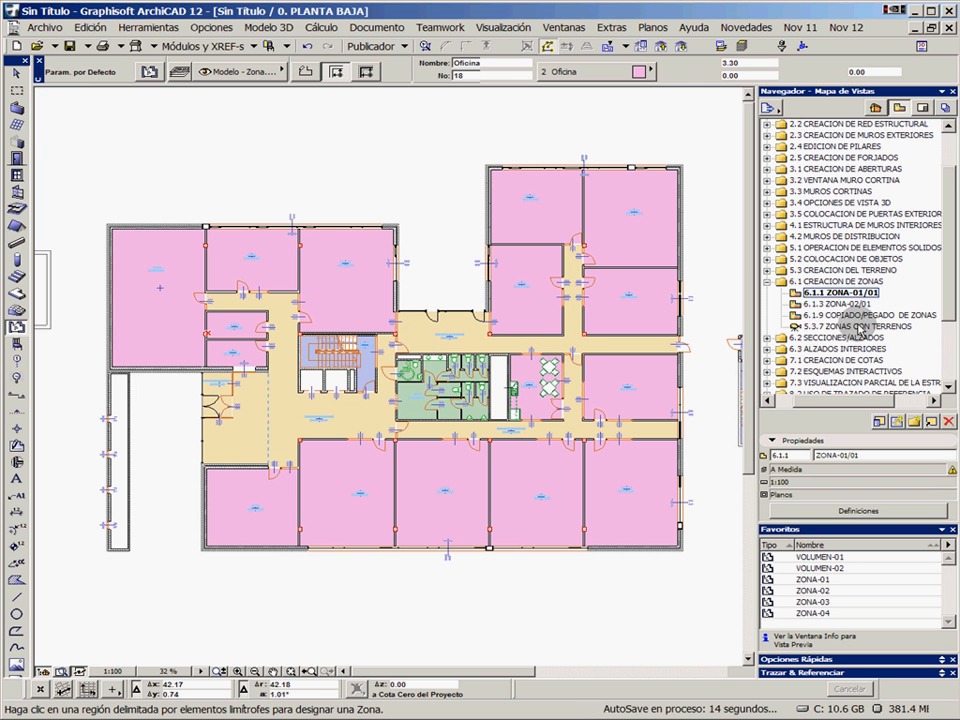
# Open the saved view 6.2.1 SECCION-01 from the 6.2 SECCIONES/ALZADOS folder
pyautogui.click(767, 282)
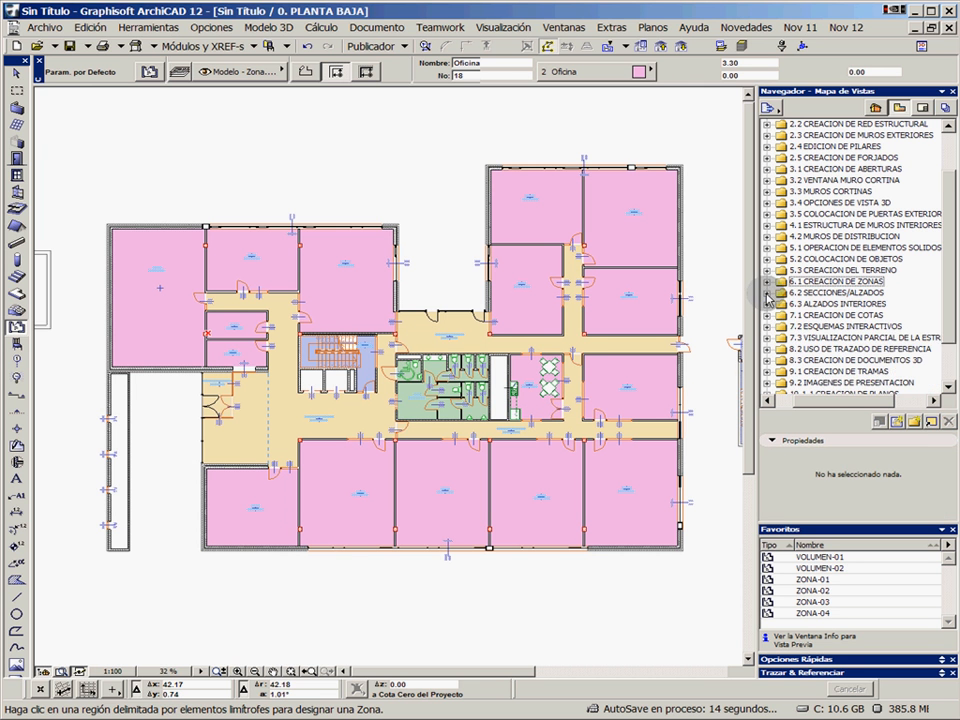
pyautogui.click(767, 293)
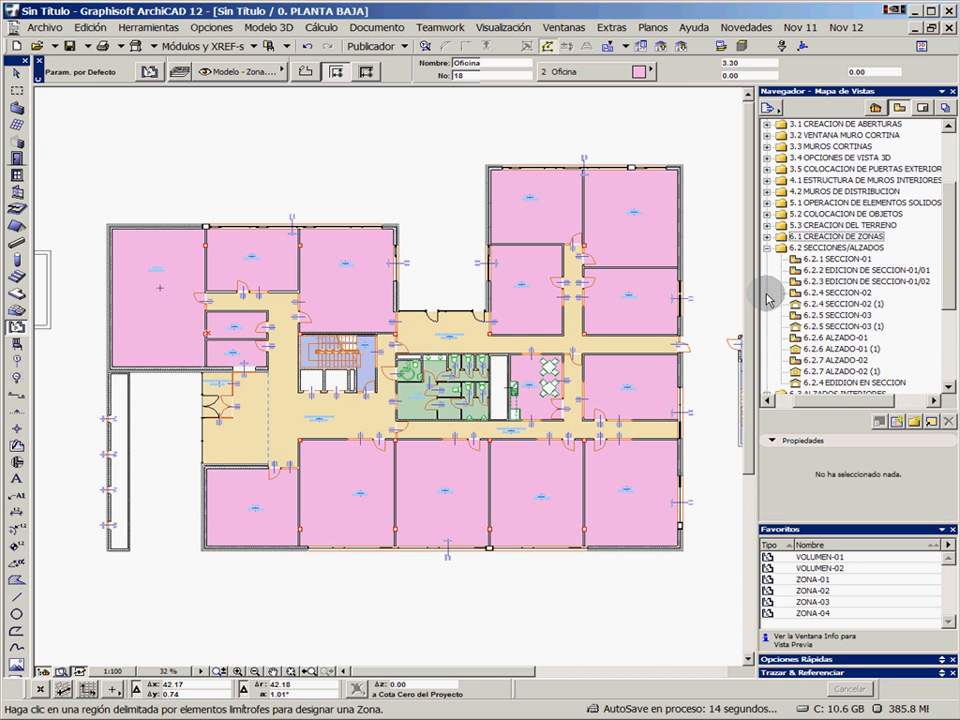
pyautogui.doubleClick(843, 260)
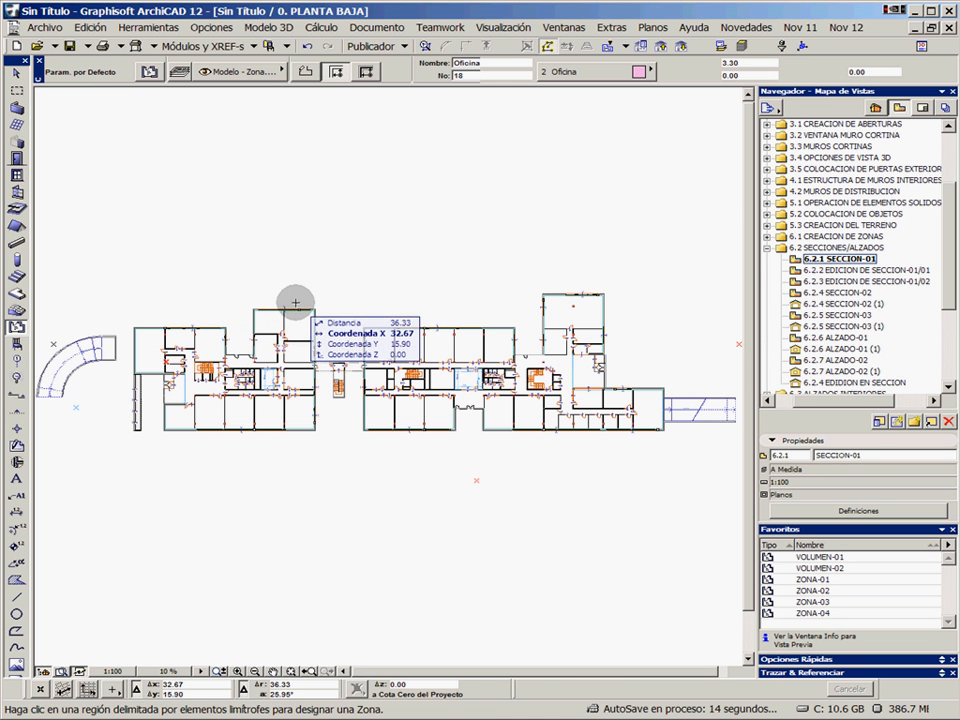
# Place a straight horizontal section line about 172.49 m long across the whole ground-floor plan, looking towards the plan's lower side
pyautogui.click(17, 397)
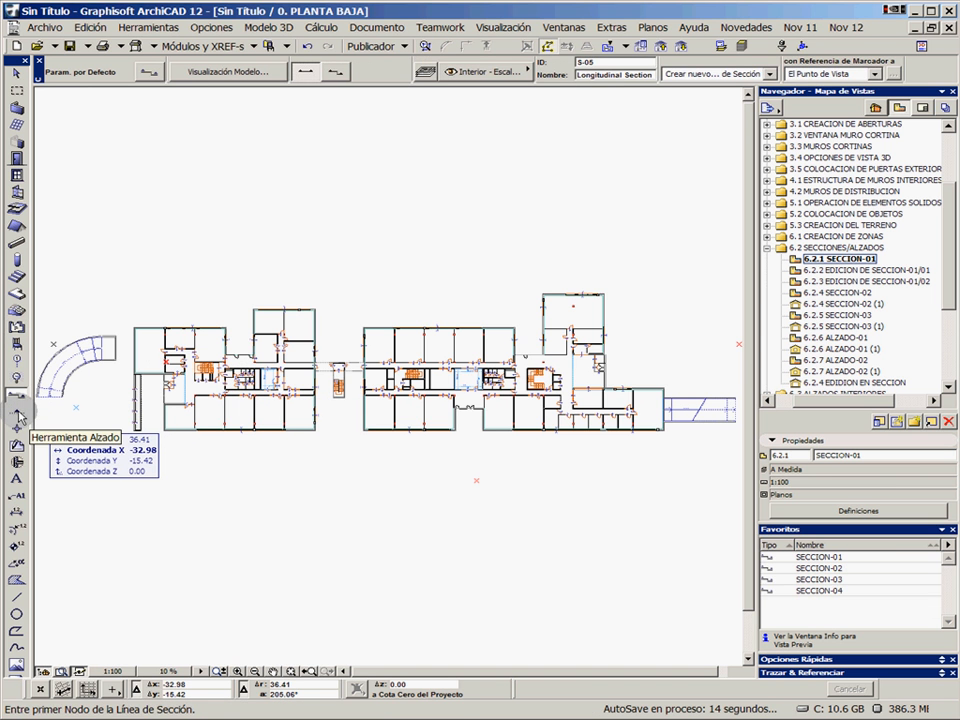
pyautogui.click(17, 413)
pyautogui.click(18, 427)
pyautogui.click(17, 398)
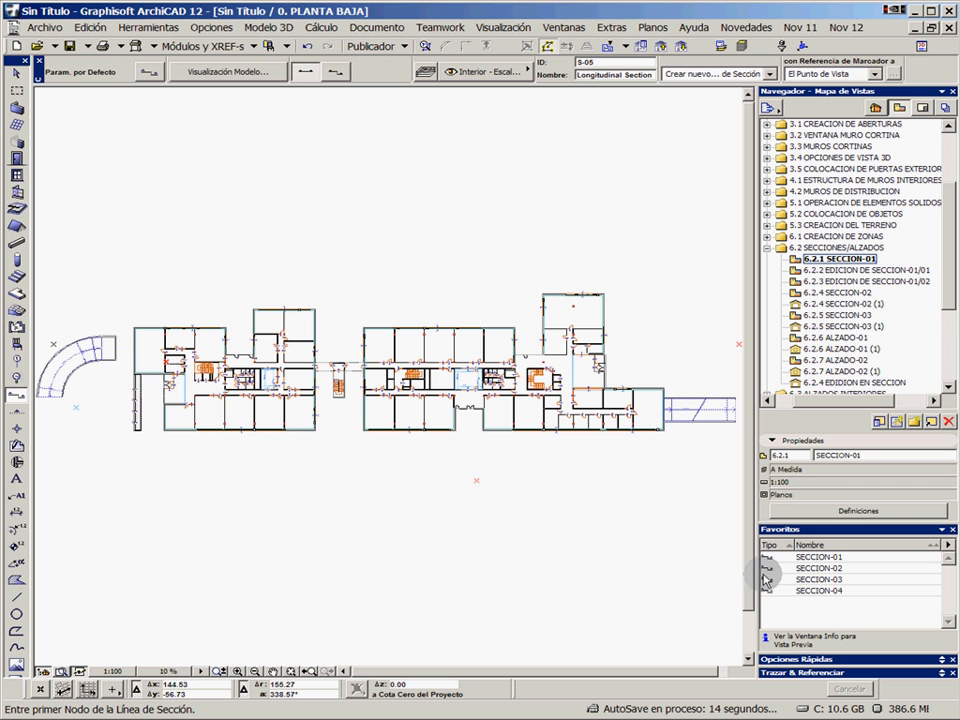
pyautogui.click(819, 590)
pyautogui.doubleClick(829, 559)
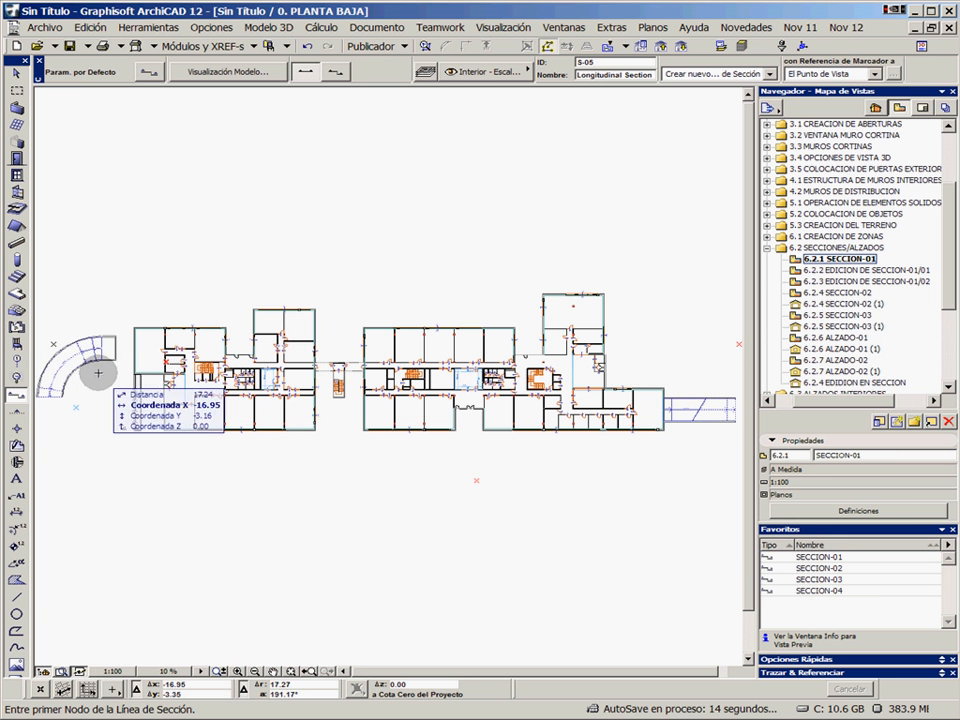
pyautogui.click(54, 344)
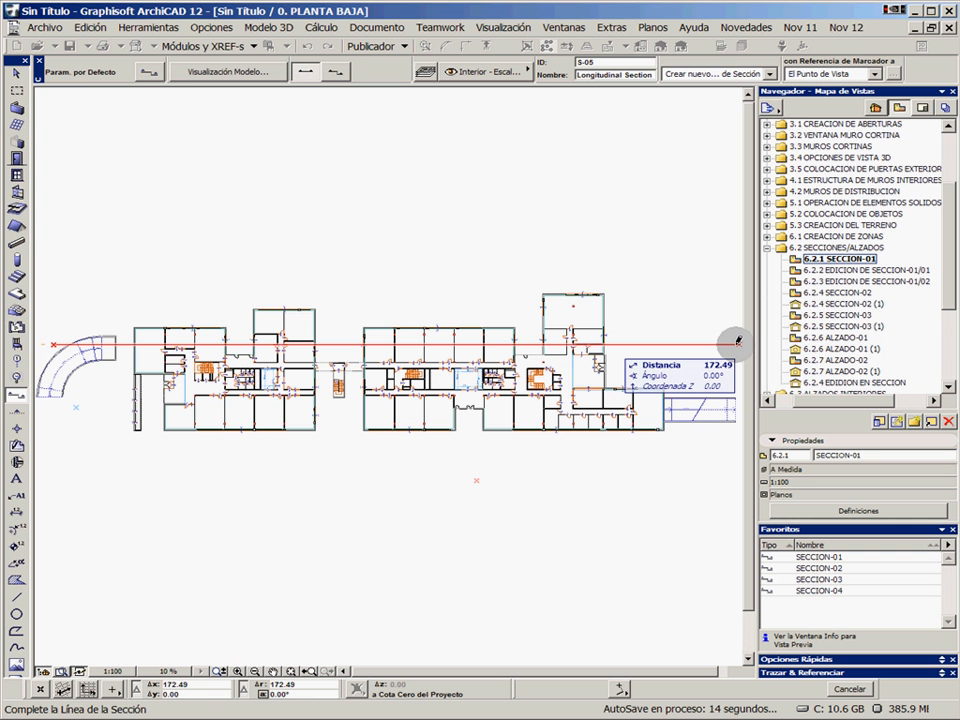
pyautogui.click(736, 344)
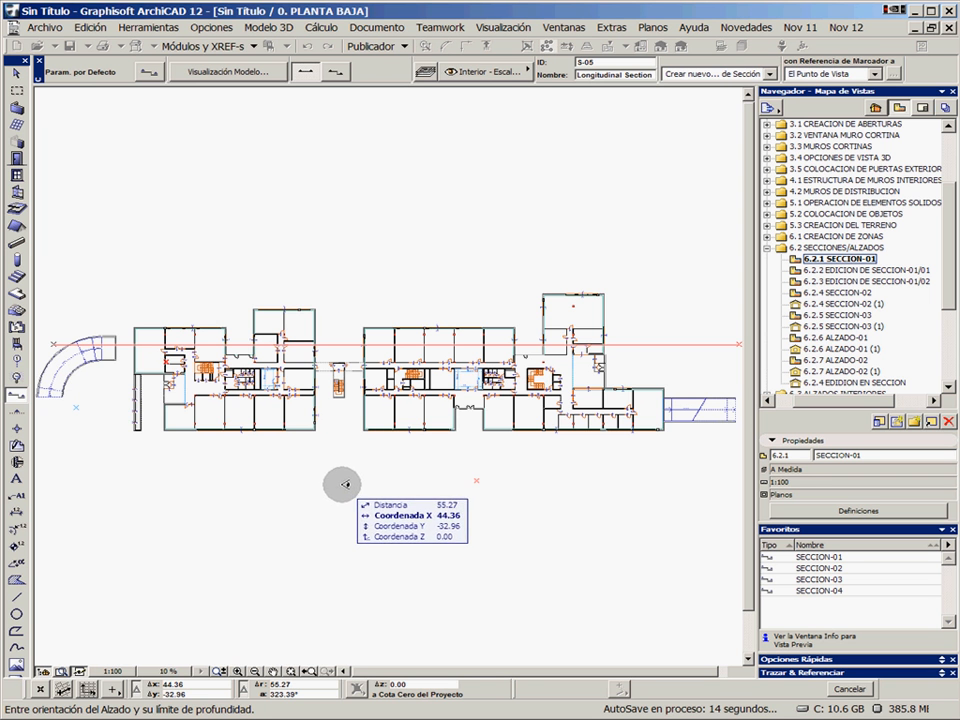
pyautogui.click(485, 503)
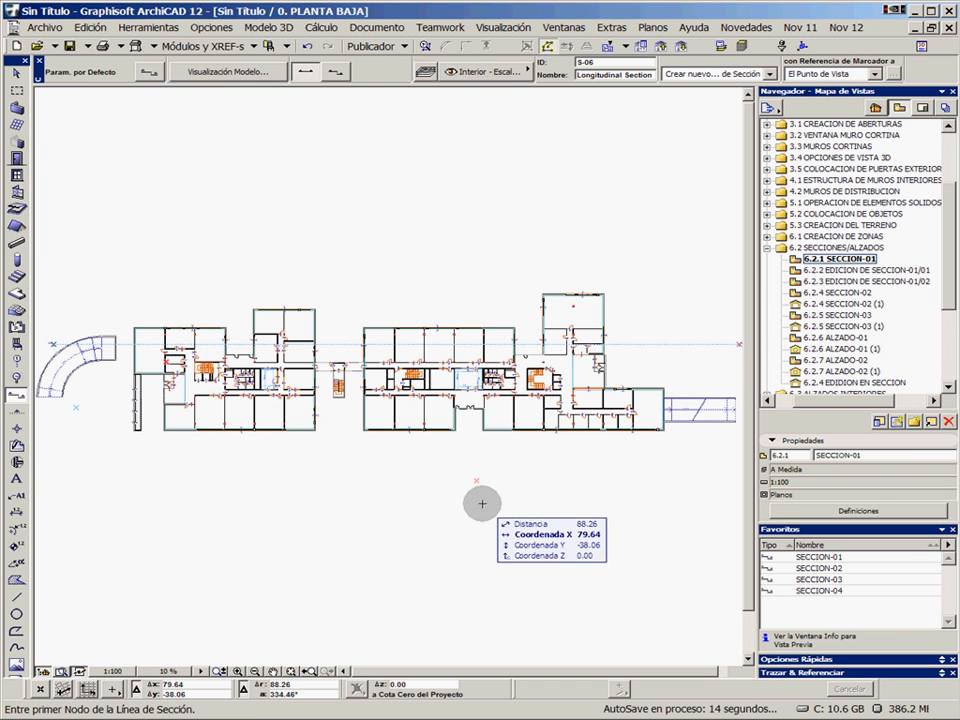
# Open the new longitudinal section from its line in the plan and switch the navigator to the project map
pyautogui.rightClick(342, 346)
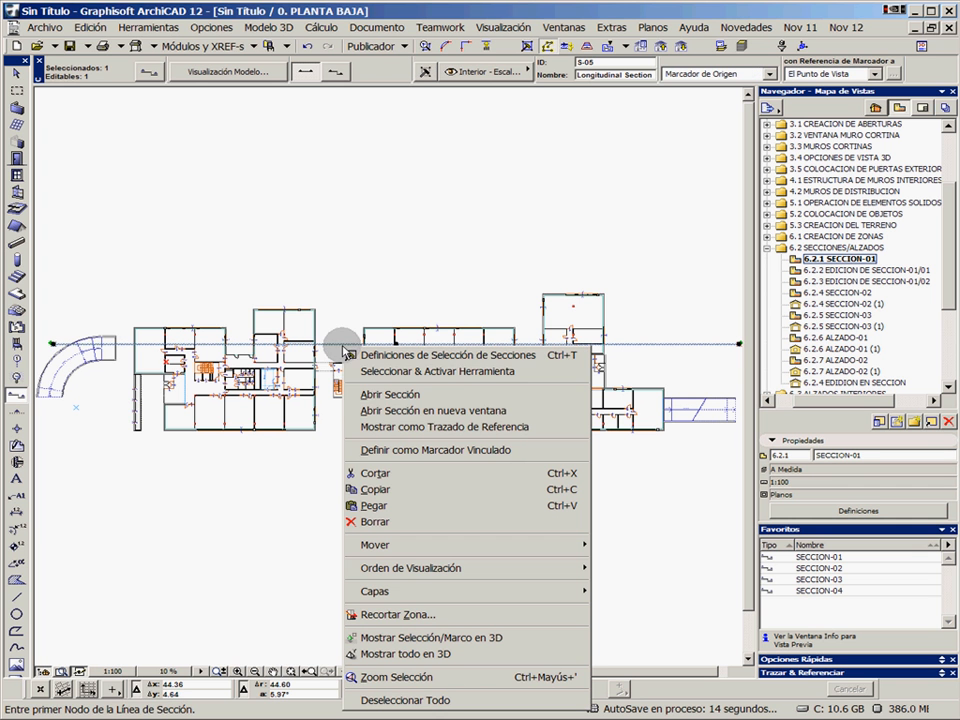
pyautogui.click(405, 395)
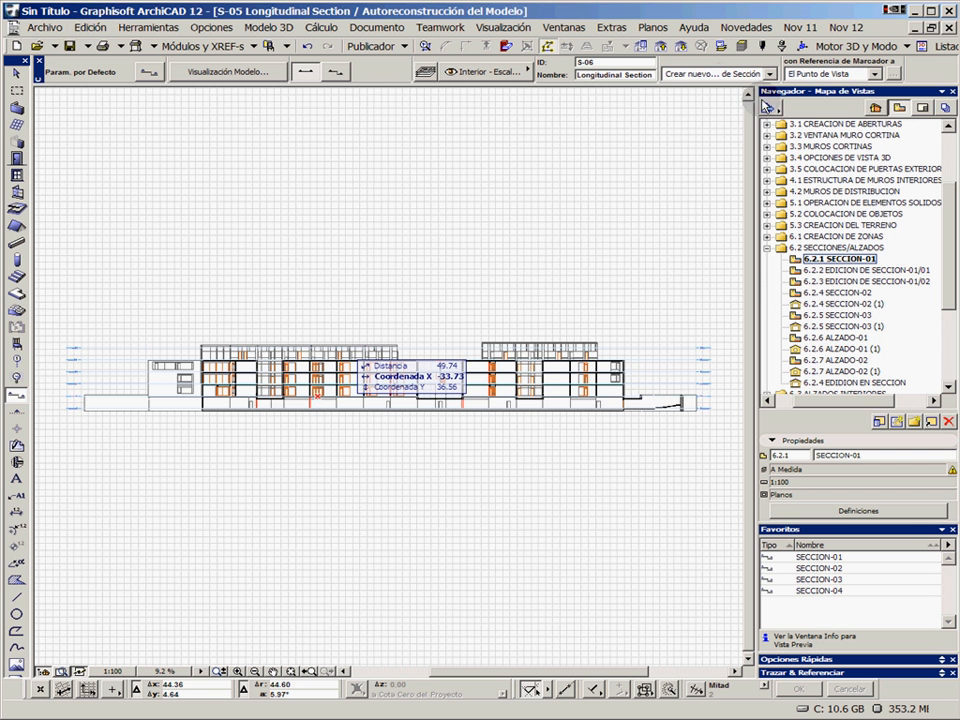
pyautogui.click(876, 108)
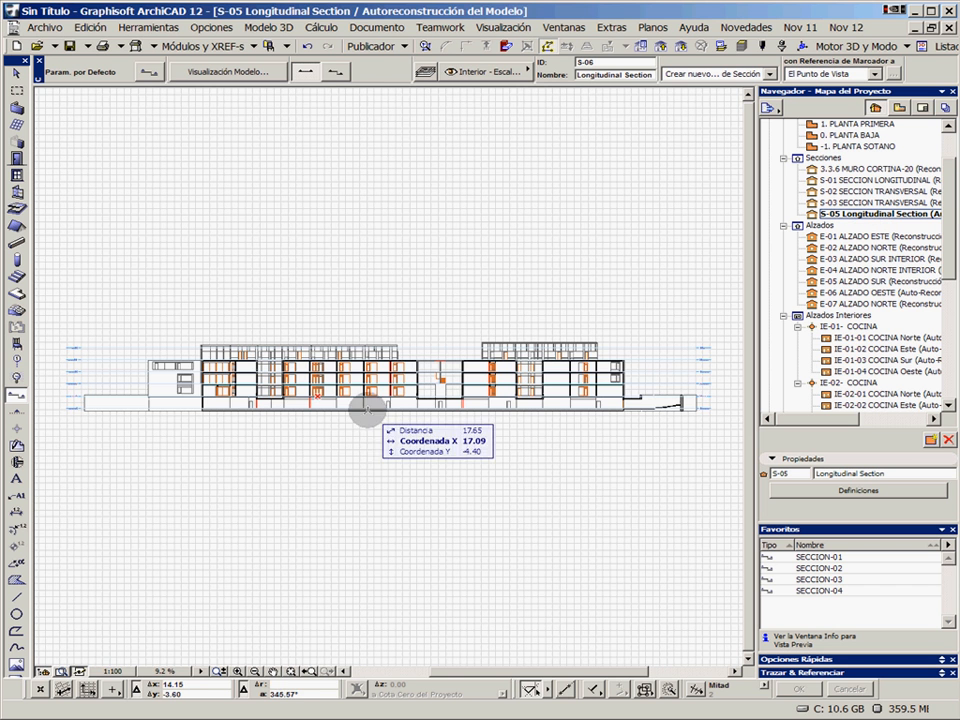
# Examine the storeys of the longitudinal section and the construction detail where the roof slab meets the facade
pyautogui.scroll(2, 245, 393)
pyautogui.scroll(2, 245, 393)
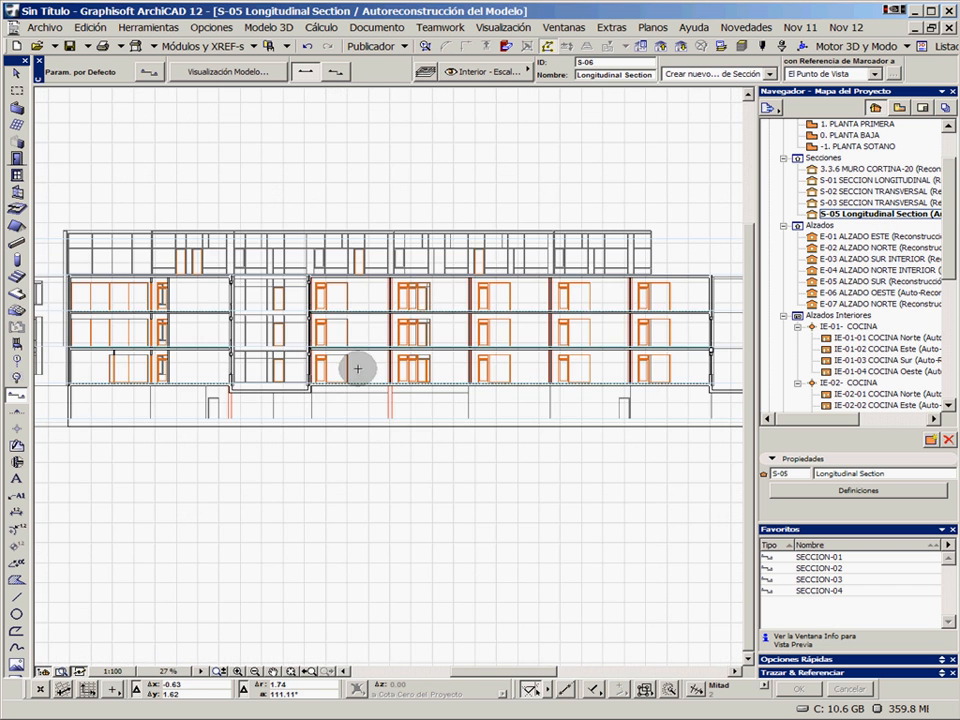
pyautogui.scroll(1, 517, 336)
pyautogui.moveTo(519, 336); pyautogui.dragTo(167, 356, button='middle')
pyautogui.moveTo(610, 347); pyautogui.dragTo(573, 349, button='middle')
pyautogui.scroll(2, 480, 317)
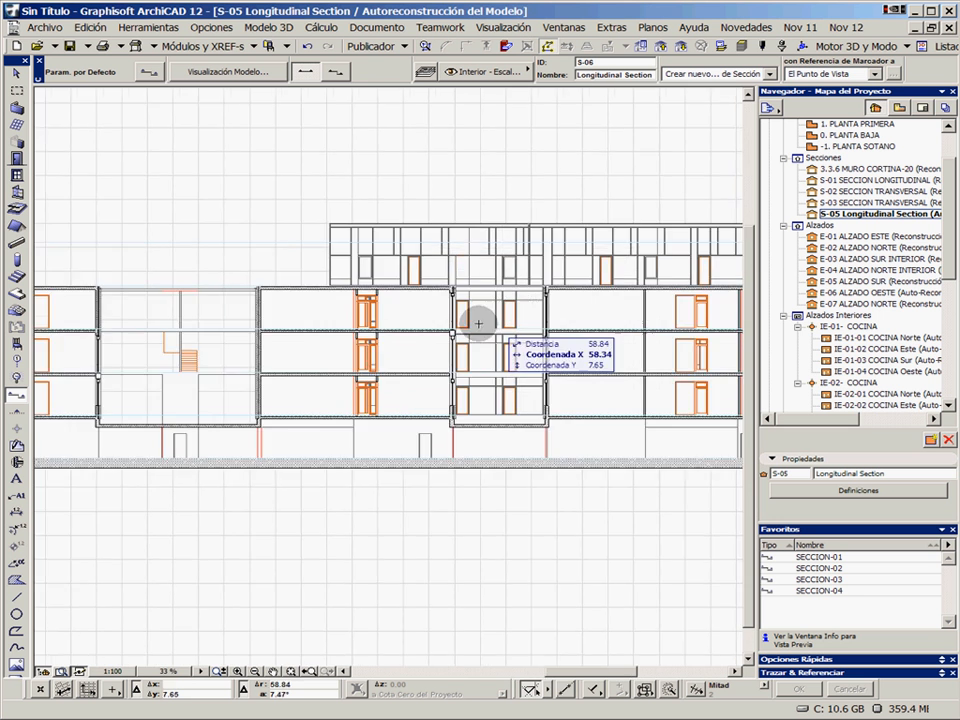
pyautogui.scroll(1, 497, 296)
pyautogui.scroll(2, 424, 283)
pyautogui.scroll(1, 341, 271)
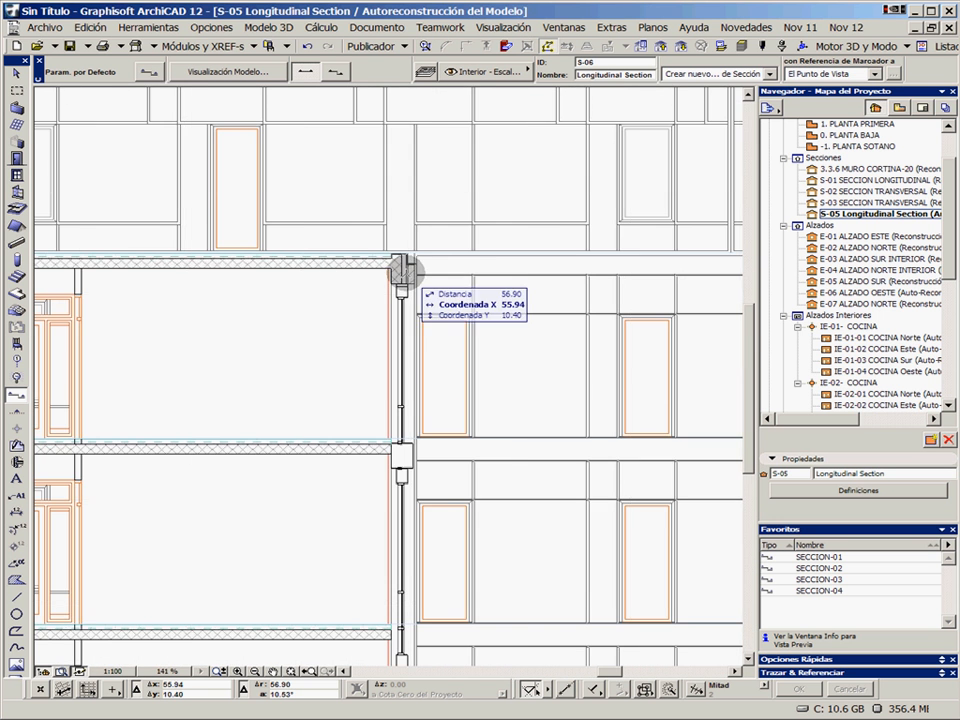
pyautogui.scroll(2, 444, 336)
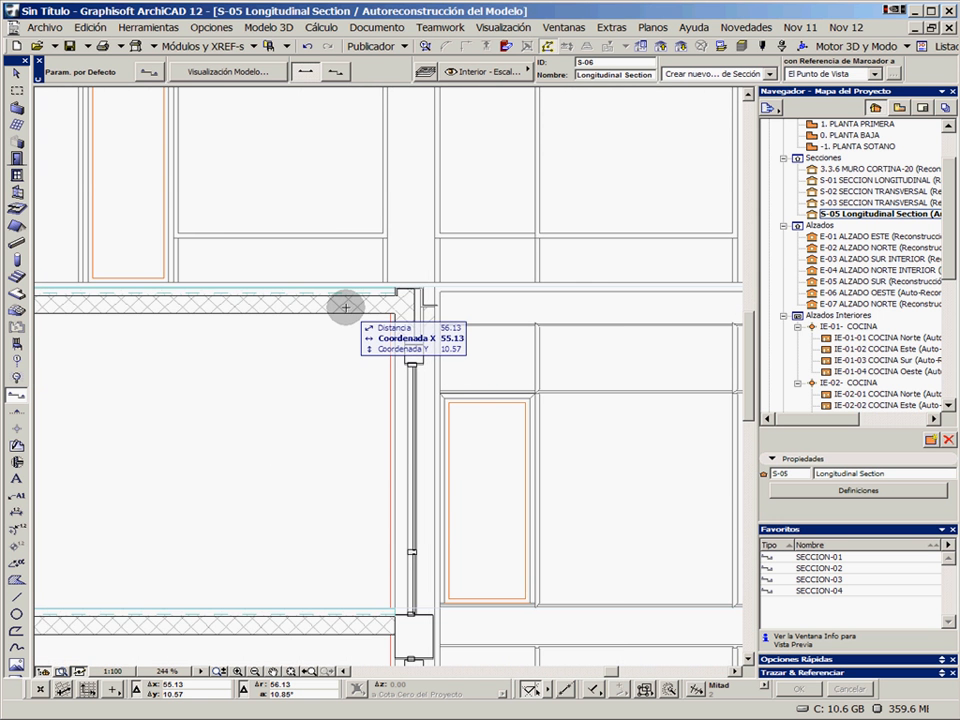
# Inspect the cut roof slab, the adjoining structural wall and the window below by selecting each in the section, clearing each selection
pyautogui.click(345, 305)
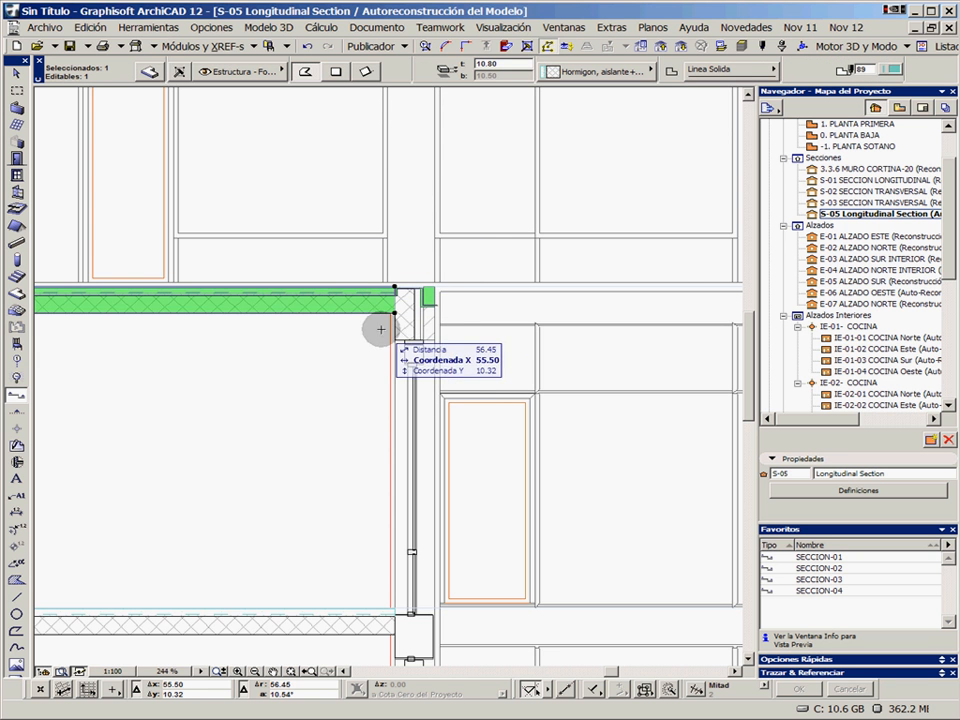
pyautogui.press('Escape')
pyautogui.click(403, 326)
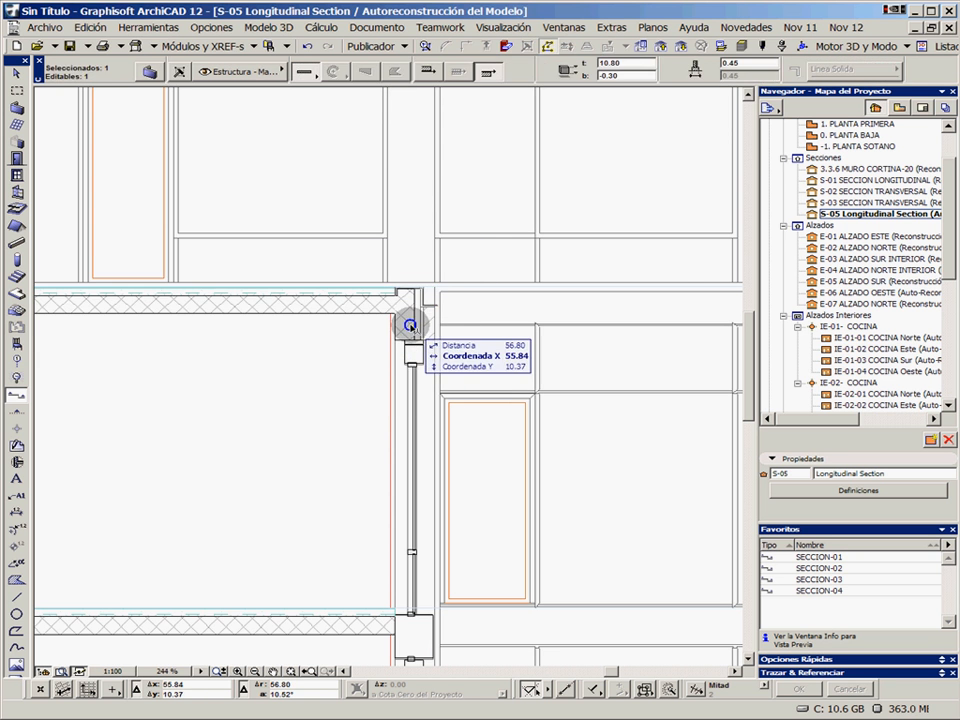
pyautogui.scroll(5, 381, 317)
pyautogui.press('Escape')
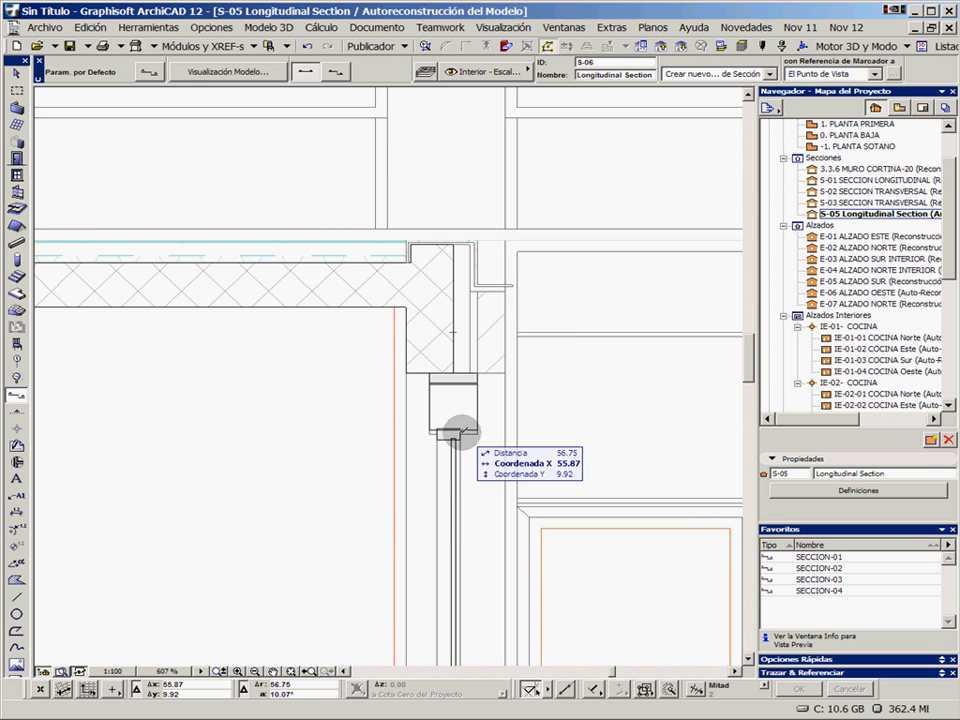
pyautogui.click(458, 425)
pyautogui.press('Escape')
# Select the third-floor curtain wall seen beyond the section cut to inspect its extent
pyautogui.scroll(-2, 494, 341)
pyautogui.scroll(-2, 494, 341)
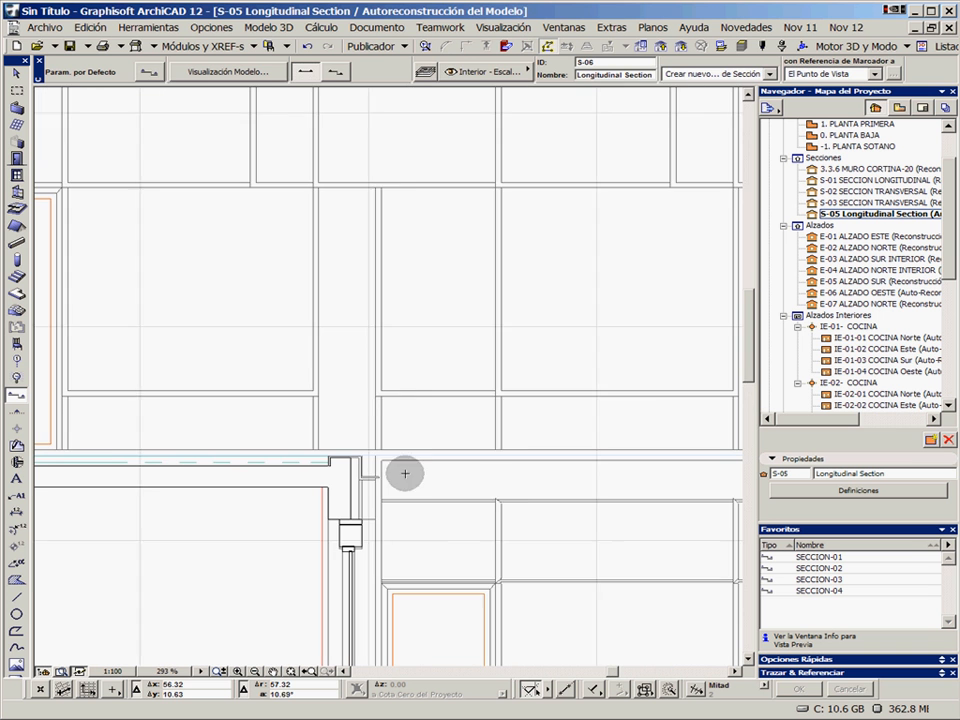
pyautogui.click(413, 386)
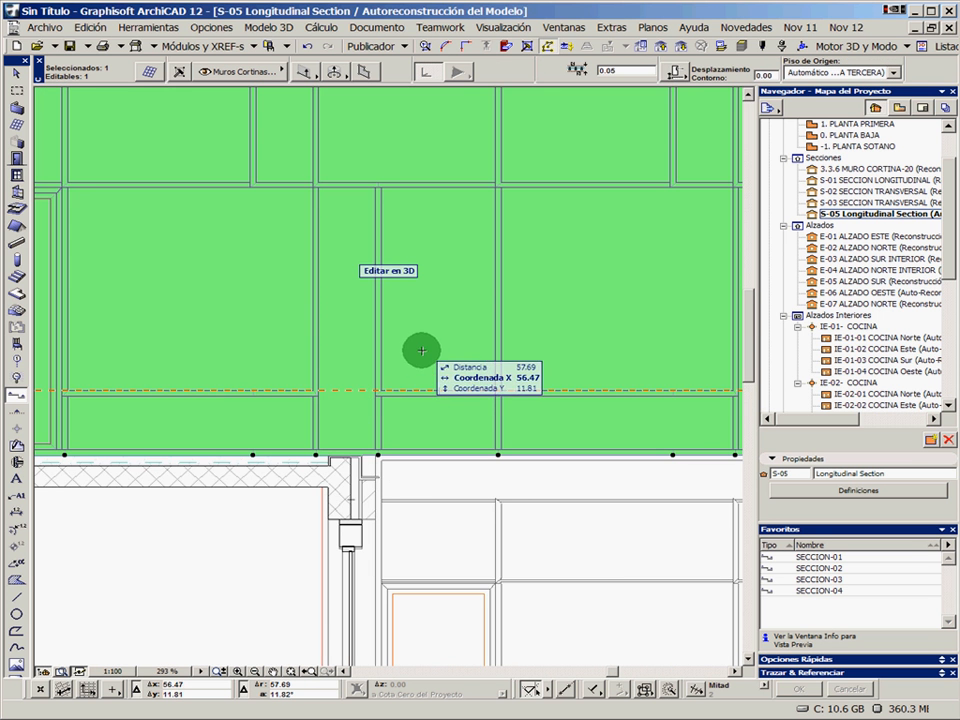
pyautogui.scroll(-8, 482, 403)
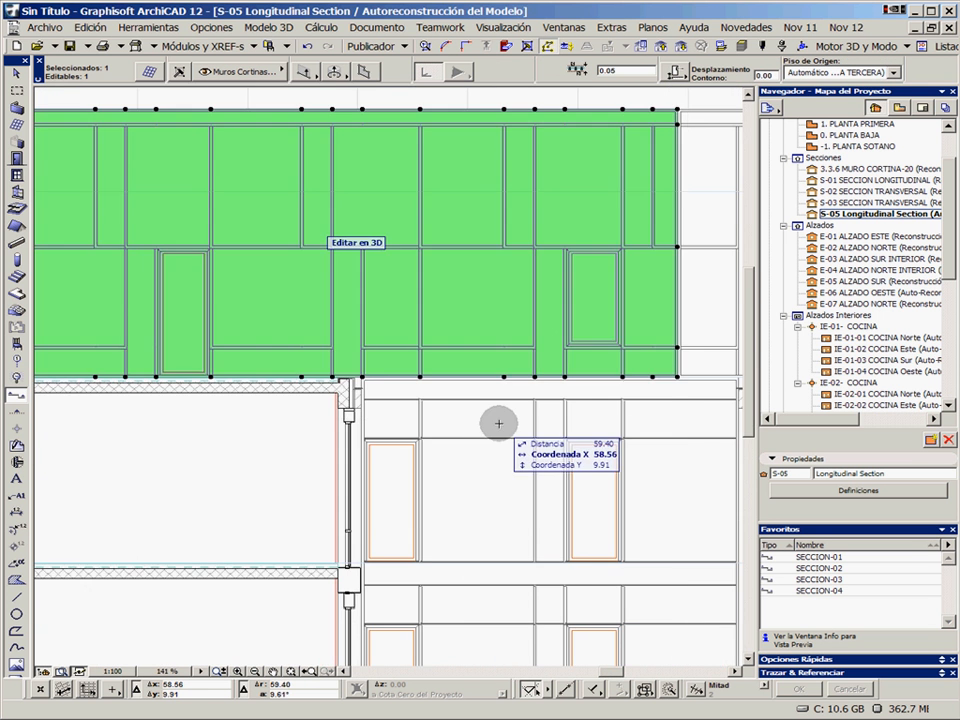
pyautogui.scroll(-3, 498, 424)
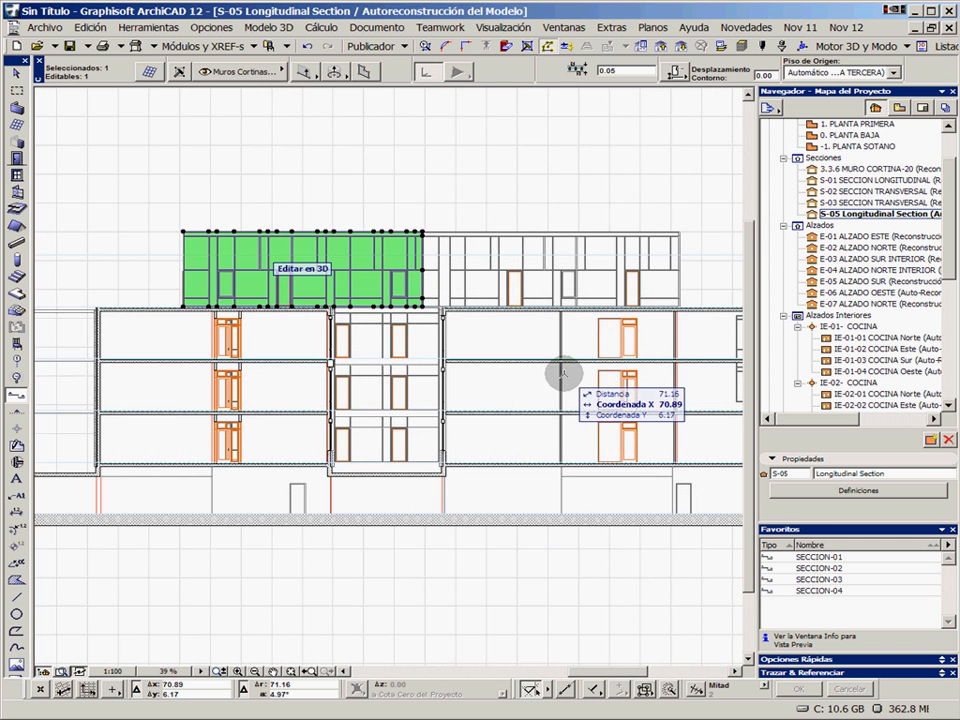
# Move the ground-floor 1.50 × 2.80 m fixed window away from its adjacent door directly in the section and deselect it
pyautogui.scroll(4, 556, 400)
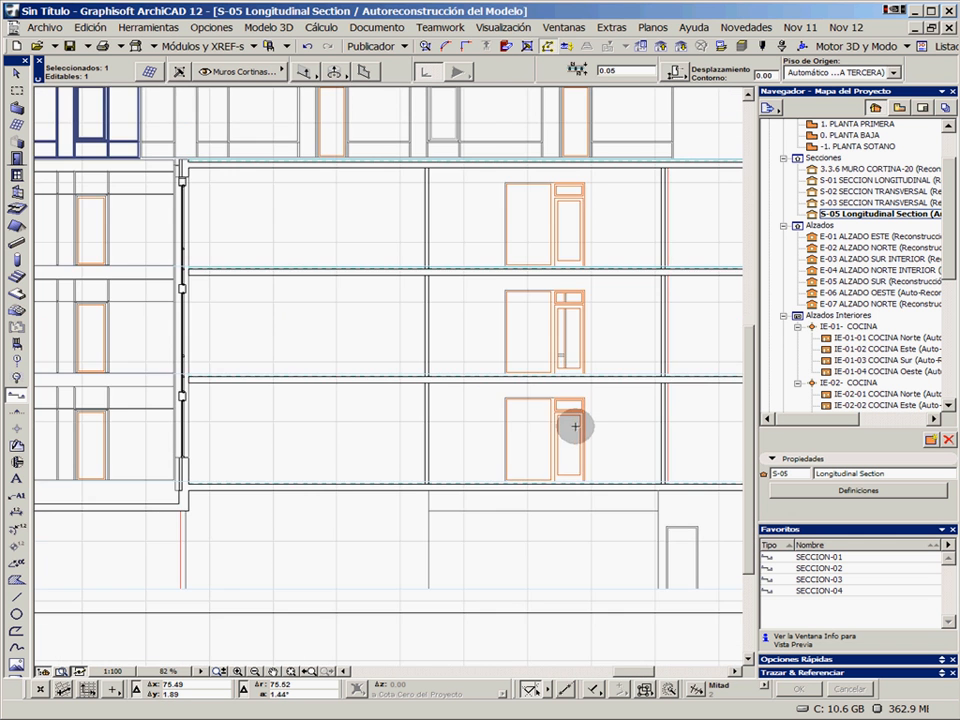
pyautogui.scroll(3, 556, 405)
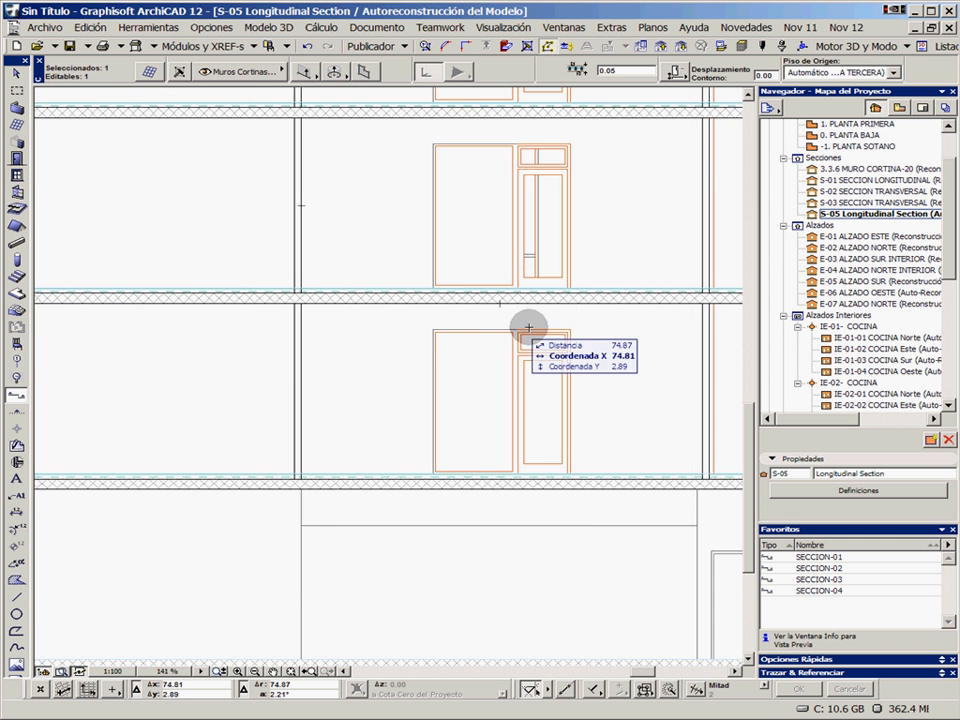
pyautogui.click(17, 74)
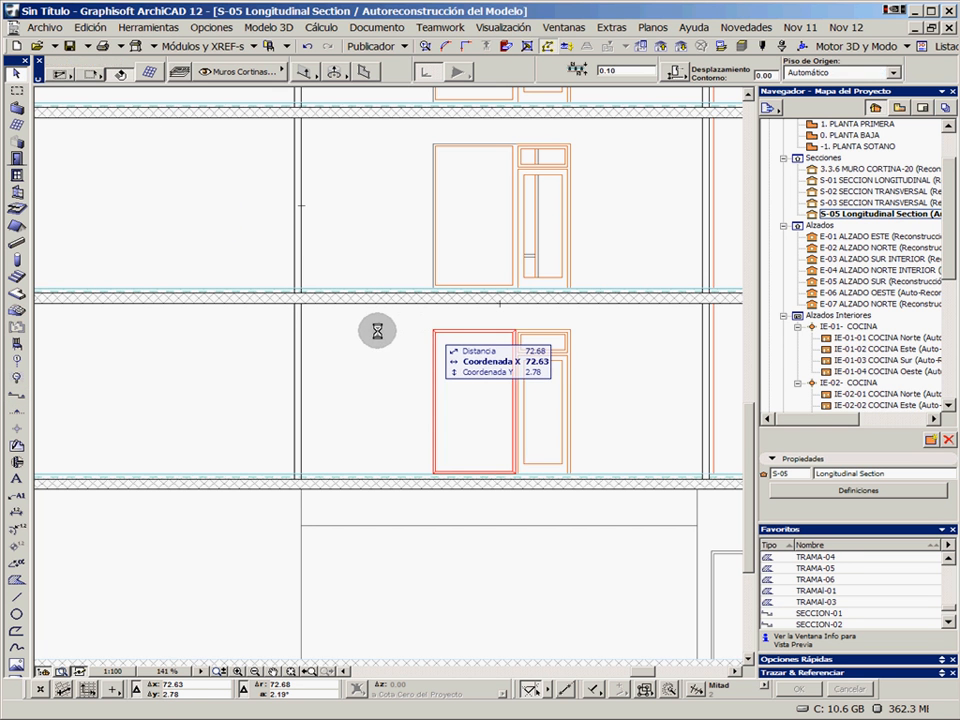
pyautogui.moveTo(432, 330); pyautogui.dragTo(343, 332)
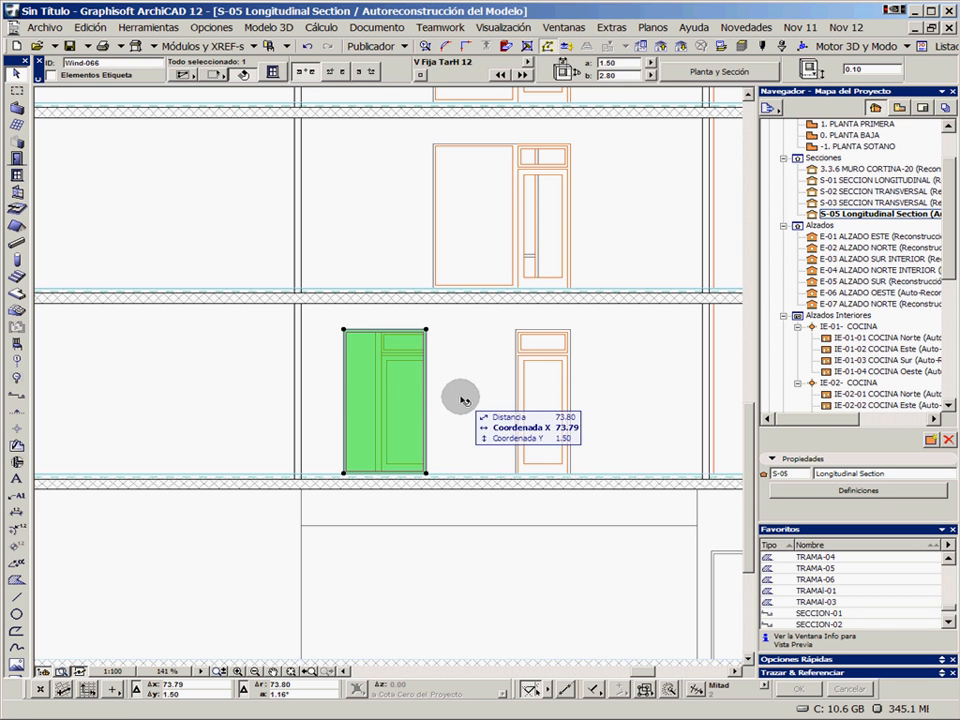
pyautogui.press('Escape')
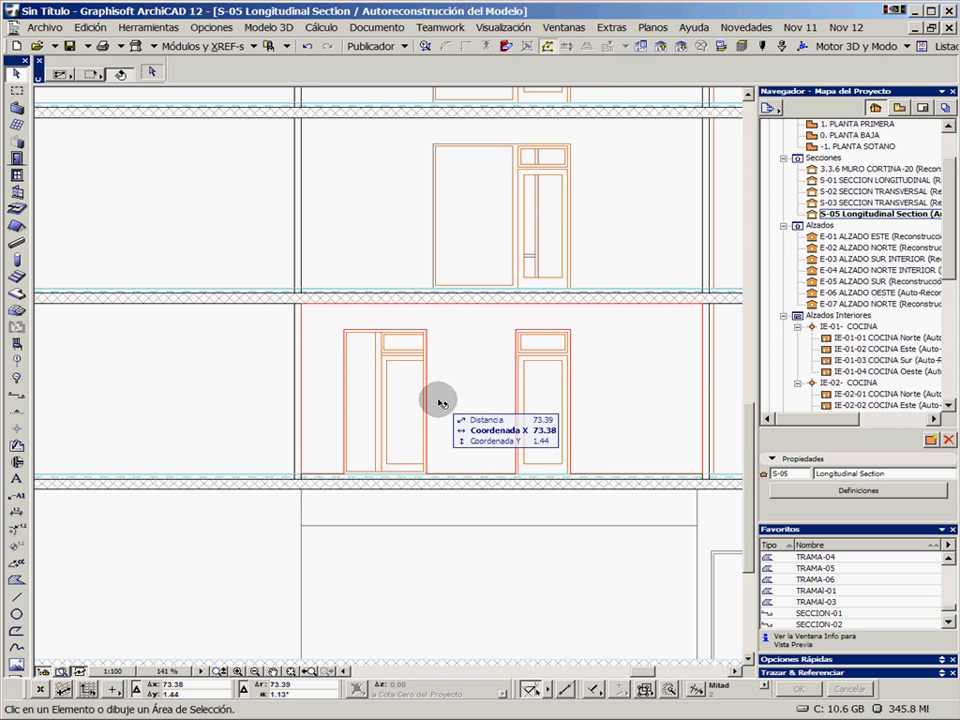
# Return to the ground-floor plan and compare the moved window's position with the same window on 1. PLANTA PRIMERA
pyautogui.press('F2')
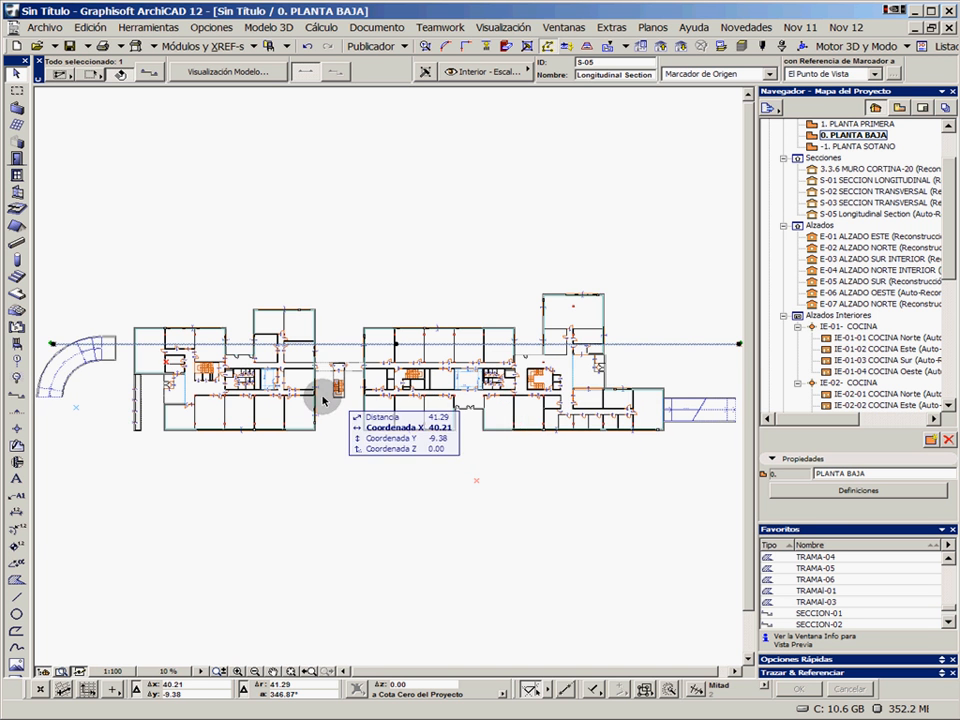
pyautogui.scroll(6, 382, 370)
pyautogui.scroll(2, 382, 370)
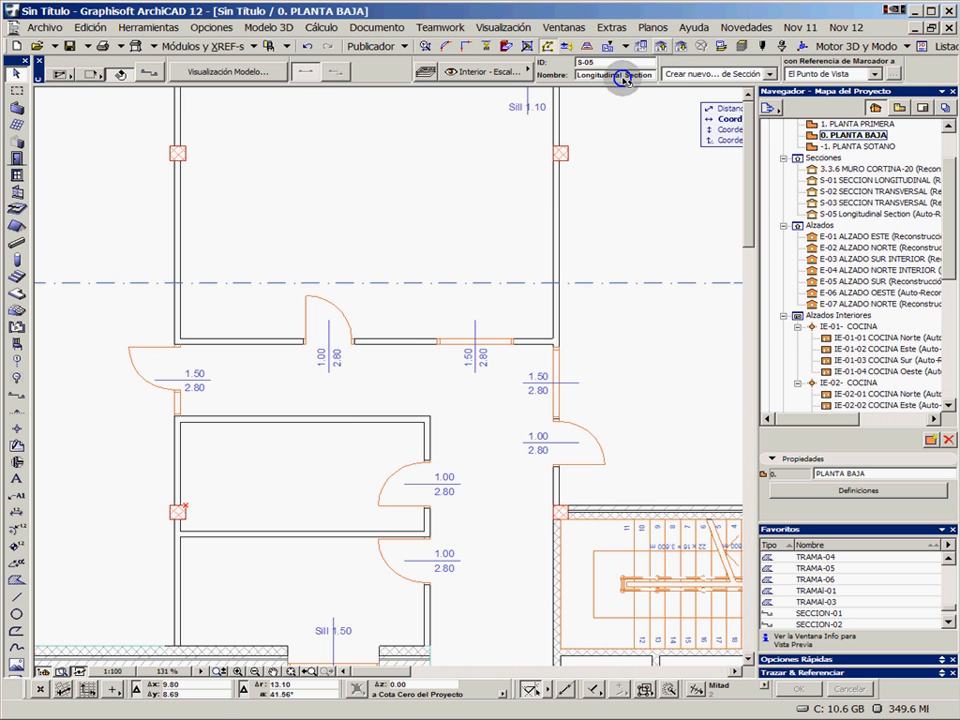
pyautogui.hotkey('ctrl', 'Up')
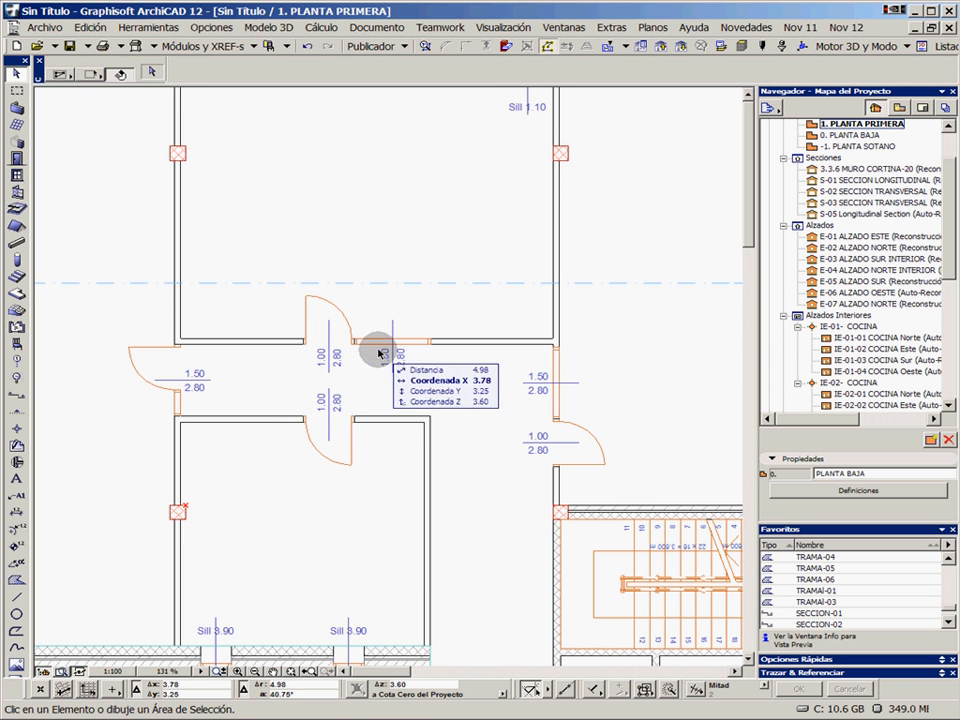
pyautogui.click(677, 53)
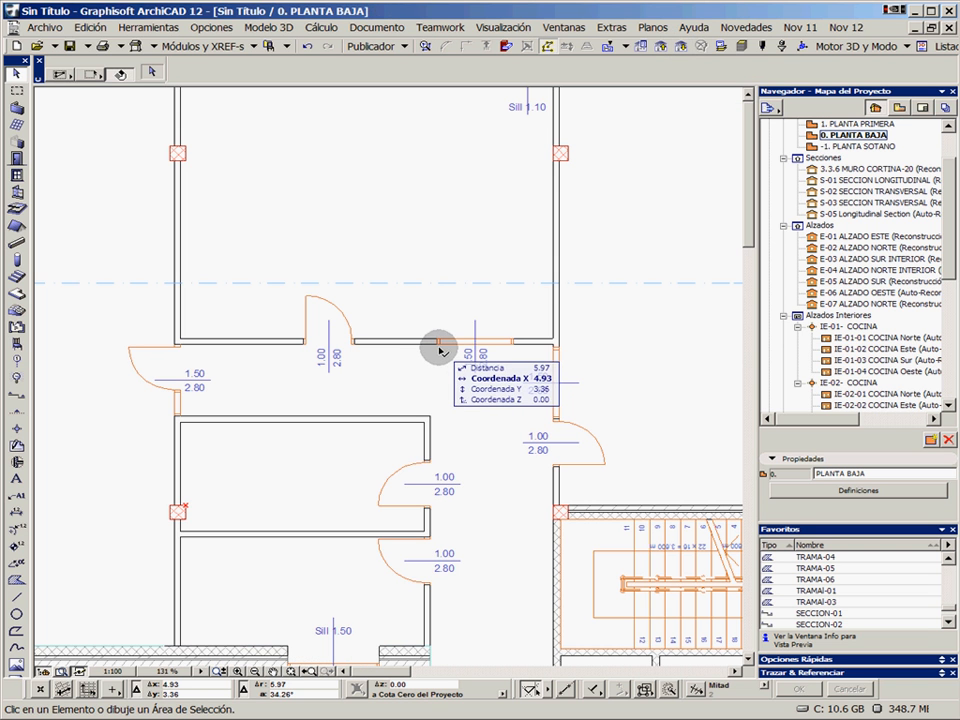
# Move the ground-floor 1.50 × 2.80 m window back against the adjacent door in plan and reopen the S-05 Longitudinal Section
pyautogui.moveTo(437, 347); pyautogui.dragTo(362, 347)
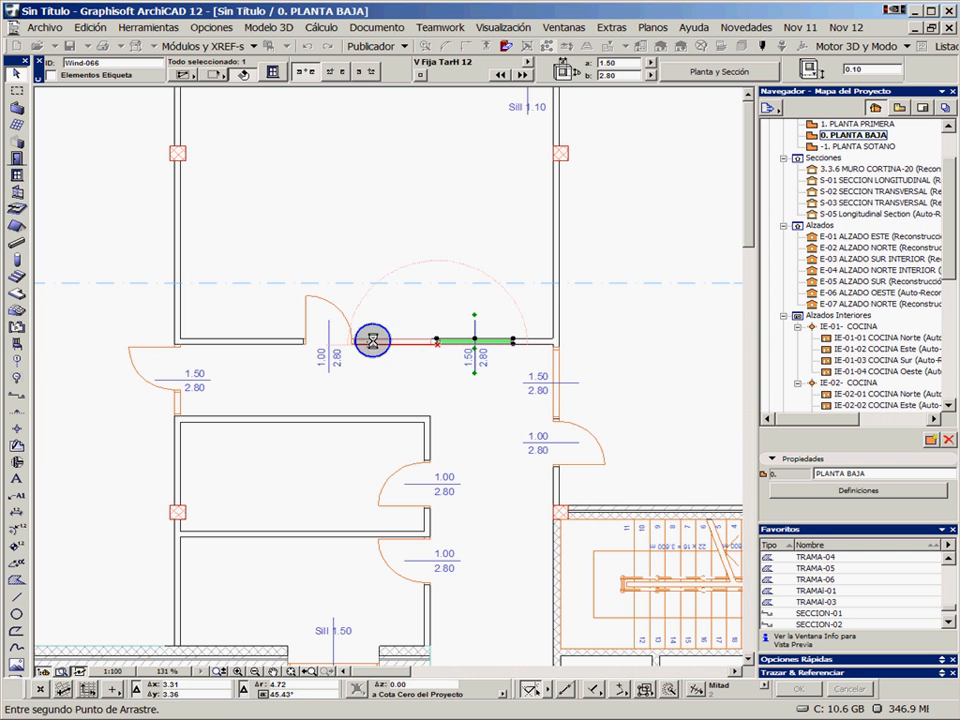
pyautogui.press('Escape')
pyautogui.click(387, 344)
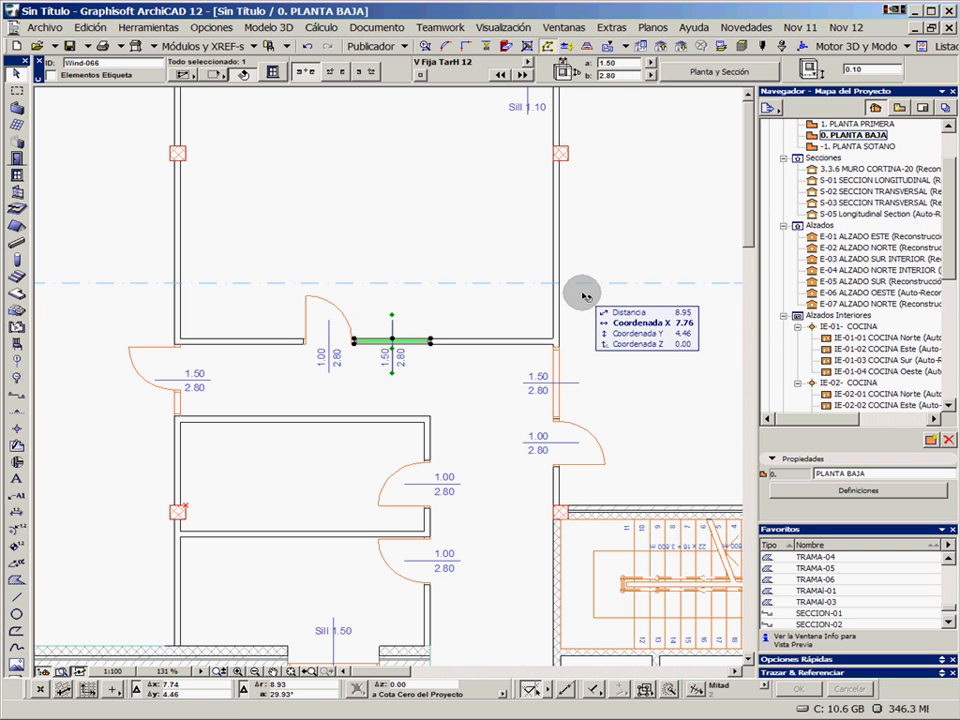
pyautogui.doubleClick(876, 215)
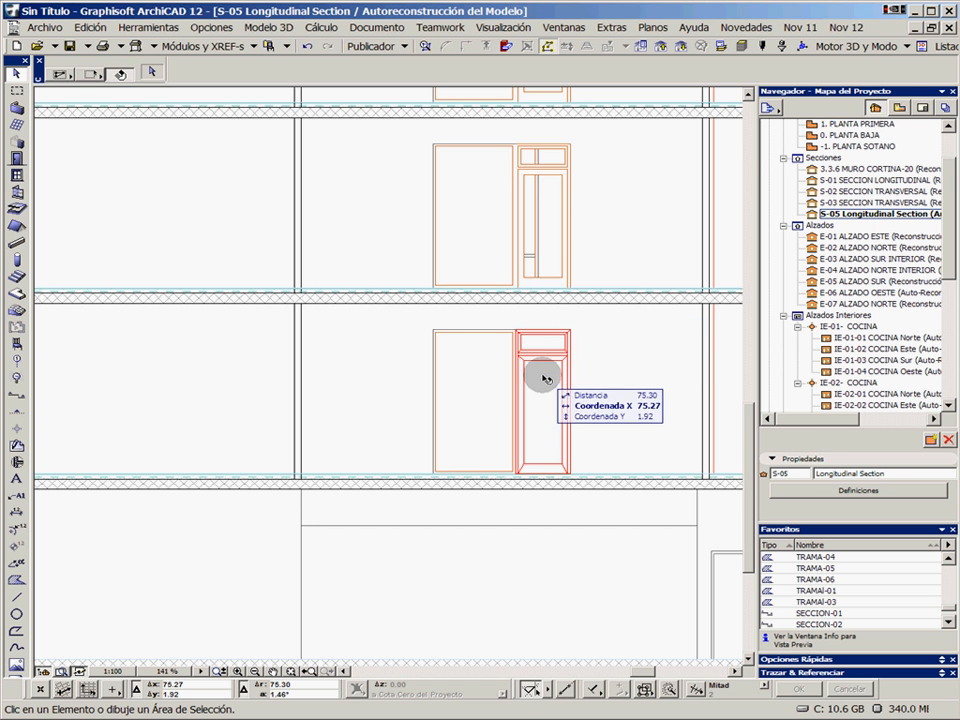
# In view 6.2.1 SECCION-01, offset the S-05 section line's segment east of its break so it cuts through the central block's staircase
pyautogui.click(900, 108)
pyautogui.click(786, 262)
pyautogui.doubleClick(848, 262)
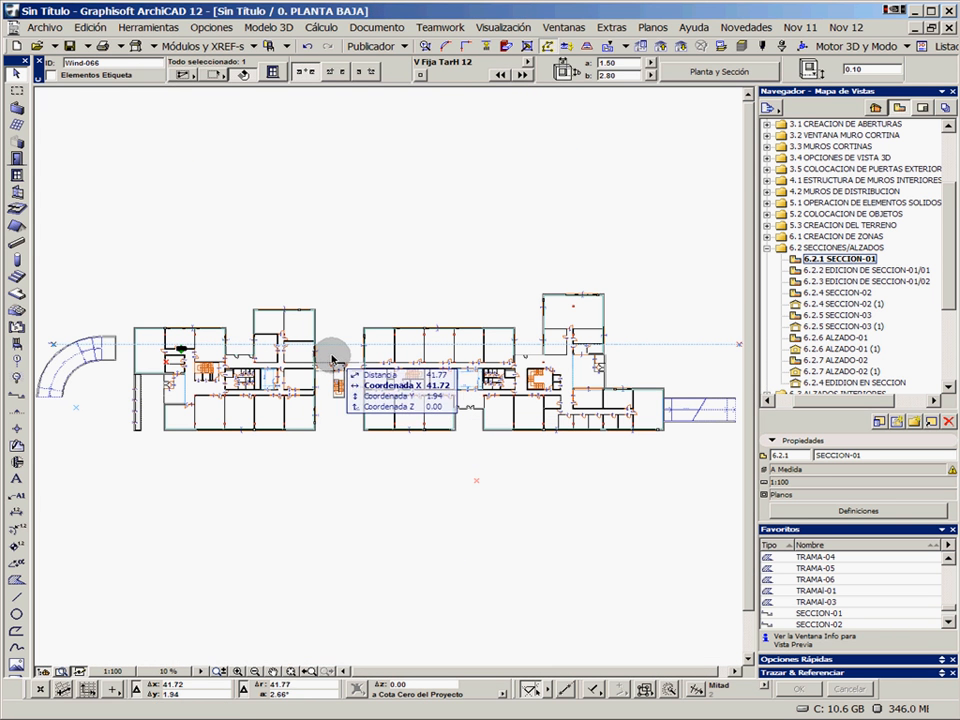
pyautogui.click(333, 346)
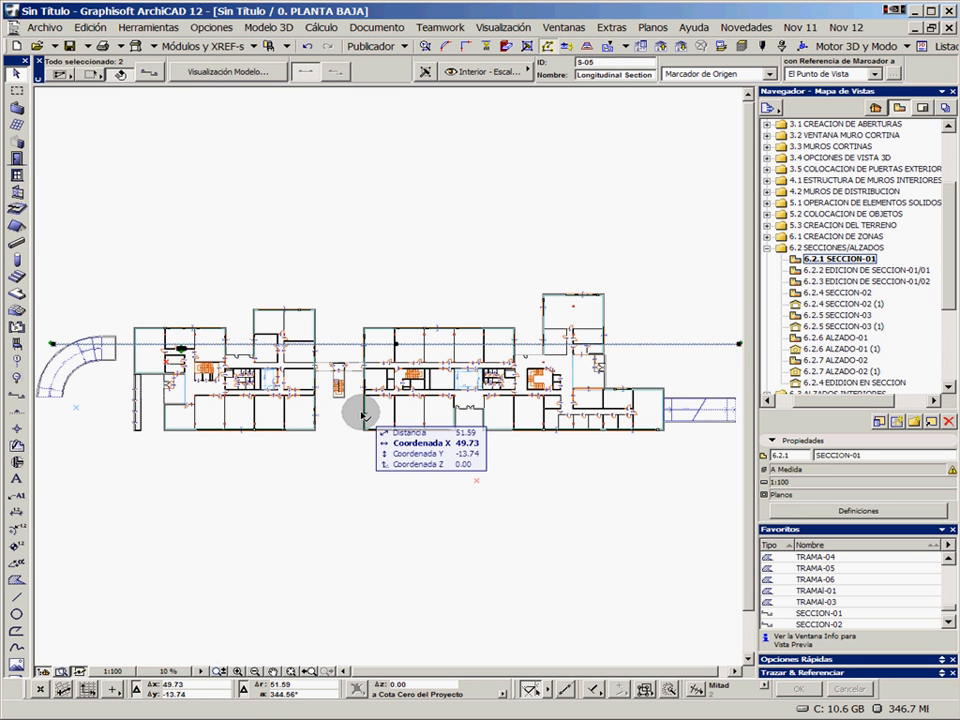
pyautogui.scroll(3, 540, 360)
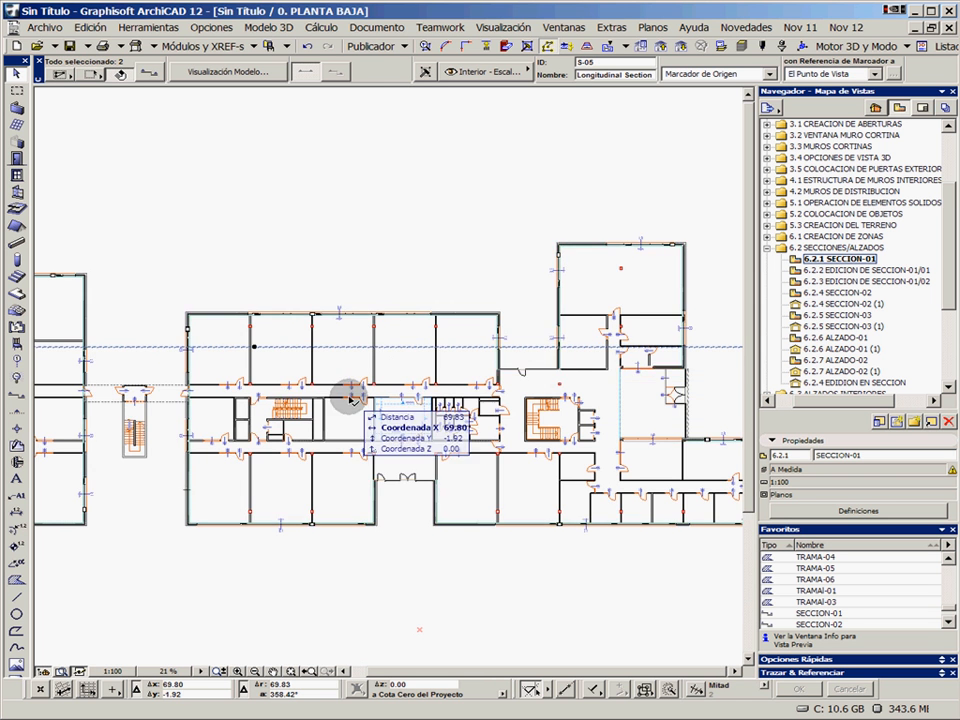
pyautogui.scroll(4, 347, 394)
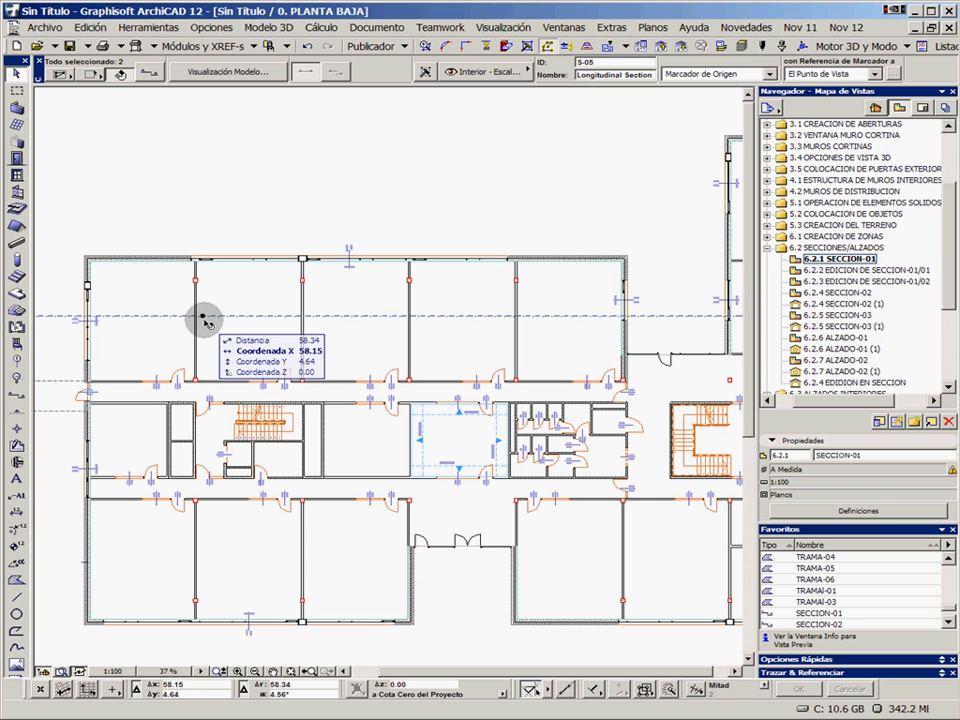
pyautogui.click(203, 317)
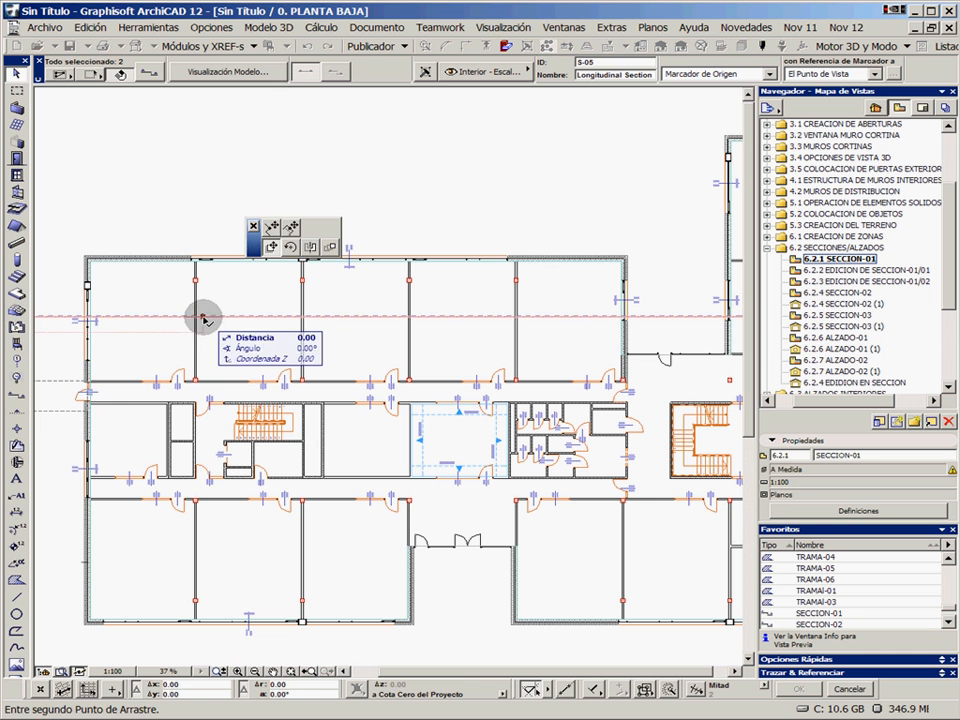
pyautogui.click(271, 229)
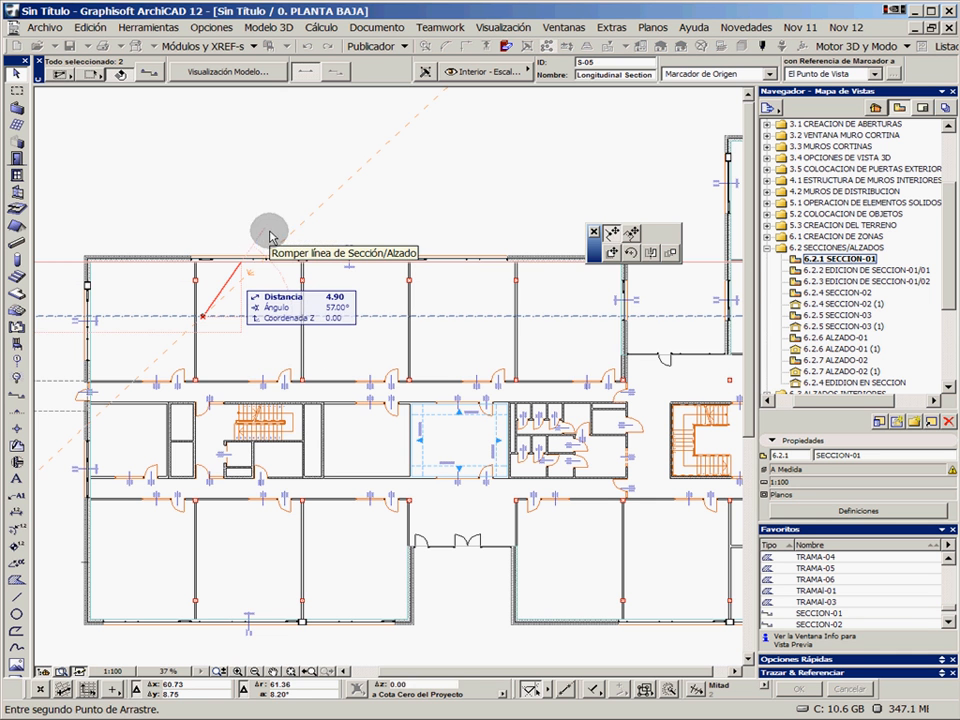
pyautogui.click(218, 322)
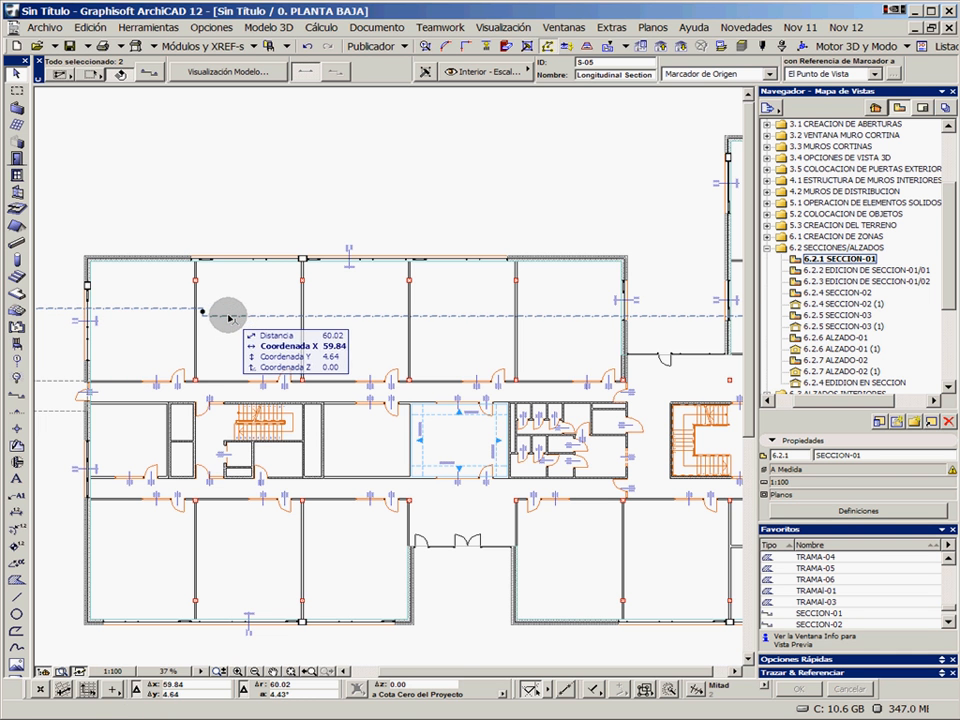
pyautogui.click(228, 317)
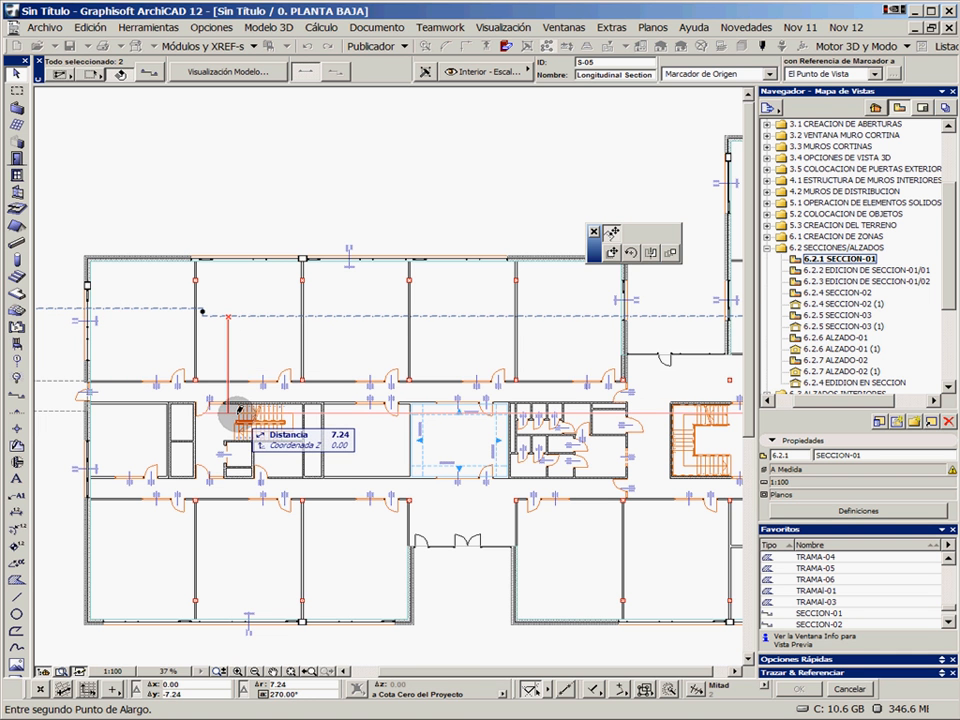
pyautogui.scroll(-3, 193, 384)
# Shift the western segment of the S-05 section line about 6.36 m south so it crosses the west block's staircase
pyautogui.moveTo(241, 382); pyautogui.dragTo(574, 379, button='middle')
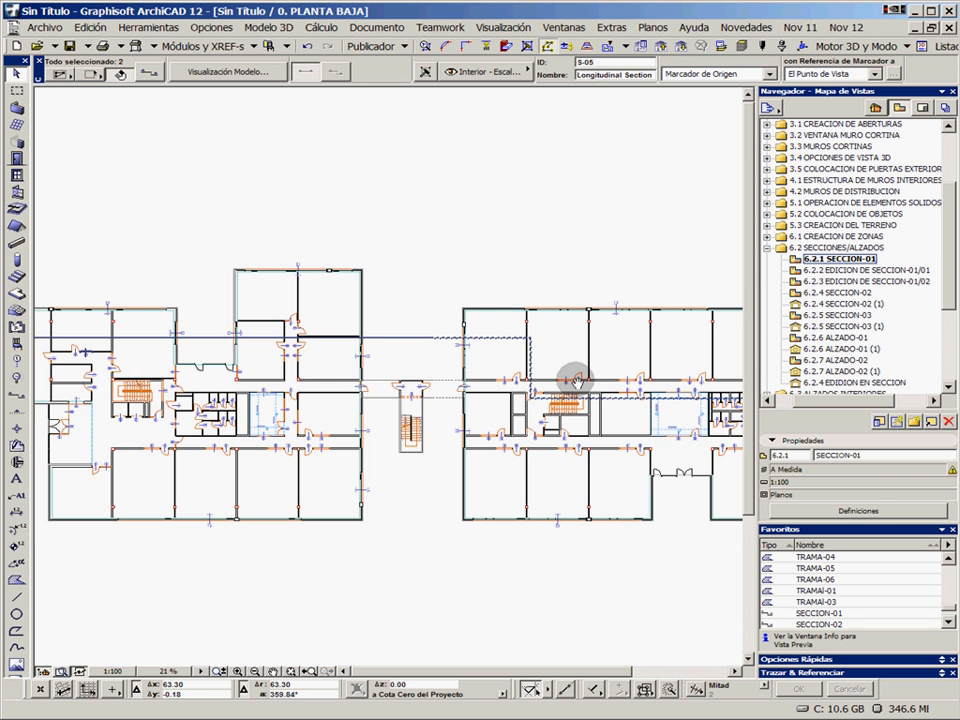
pyautogui.moveTo(140, 346); pyautogui.dragTo(377, 358, button='middle')
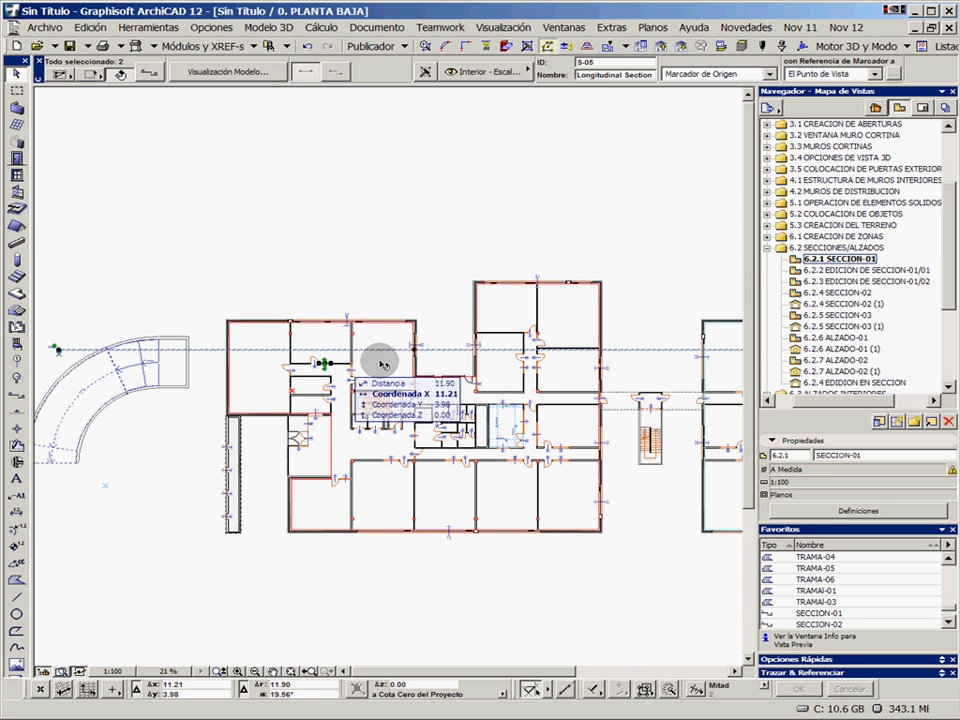
pyautogui.scroll(2, 377, 364)
pyautogui.scroll(2, 531, 343)
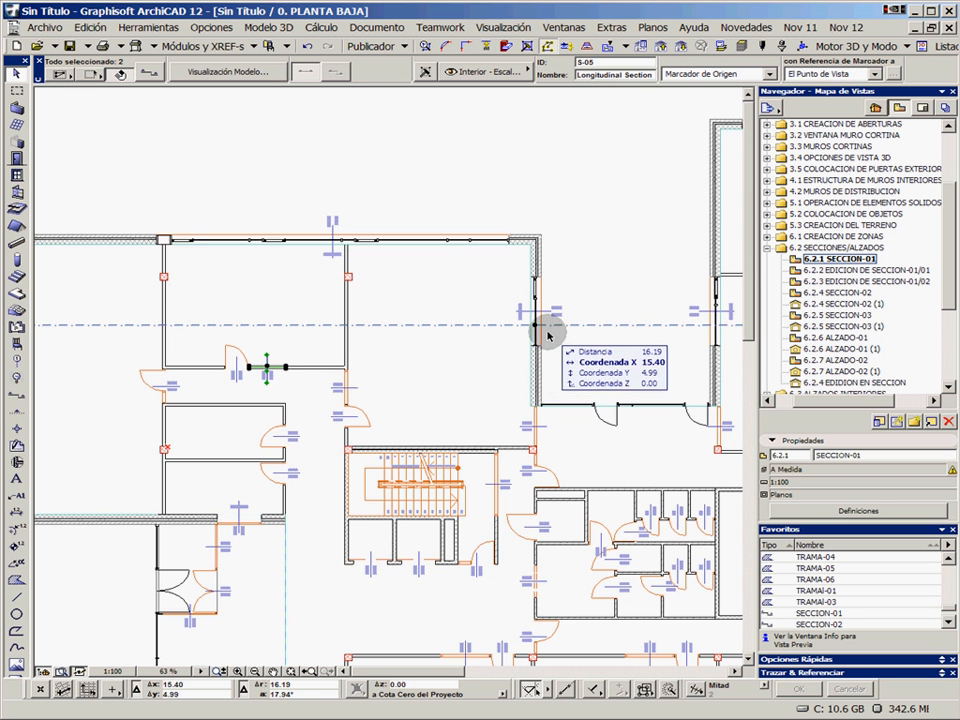
pyautogui.click(535, 324)
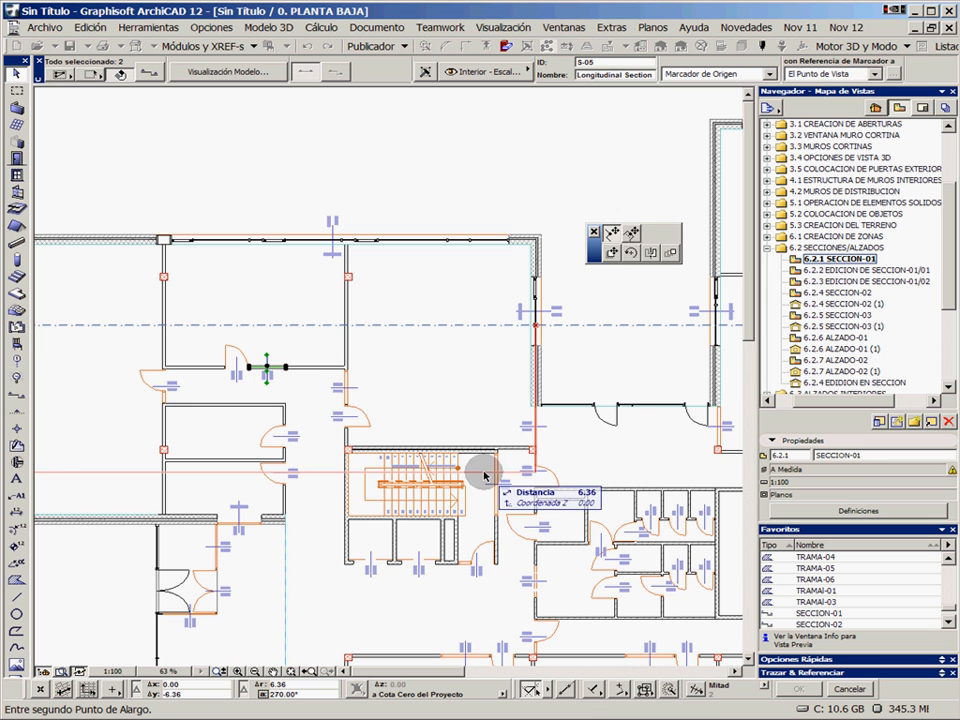
pyautogui.click(482, 470)
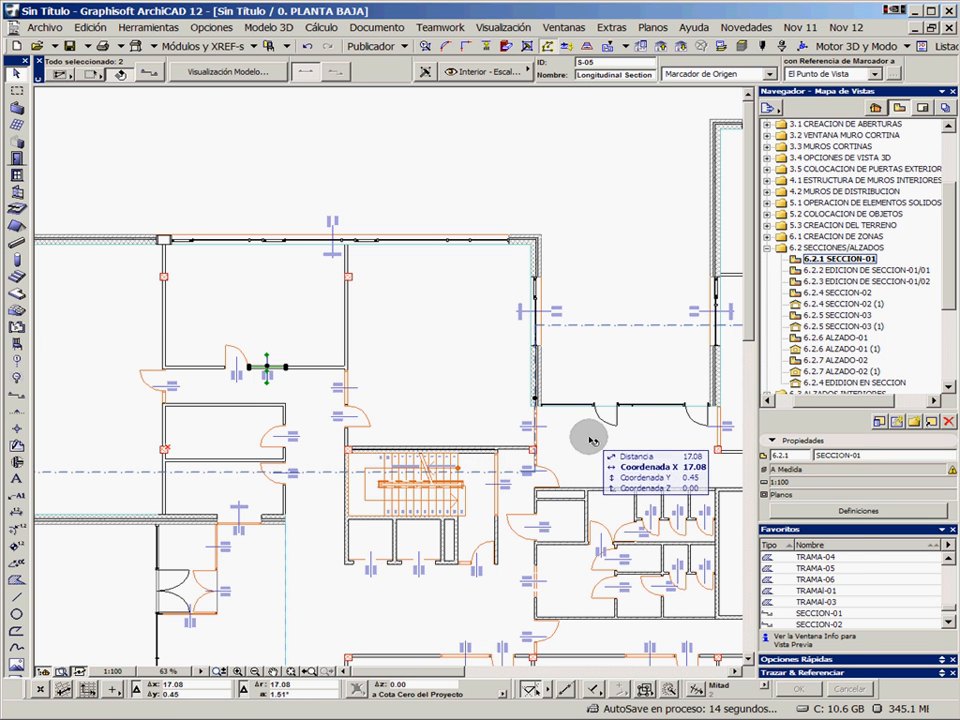
# Open the S-05 Longitudinal Section from its line in plan and examine the staircase that is now cut
pyautogui.click(615, 340)
pyautogui.click(615, 326)
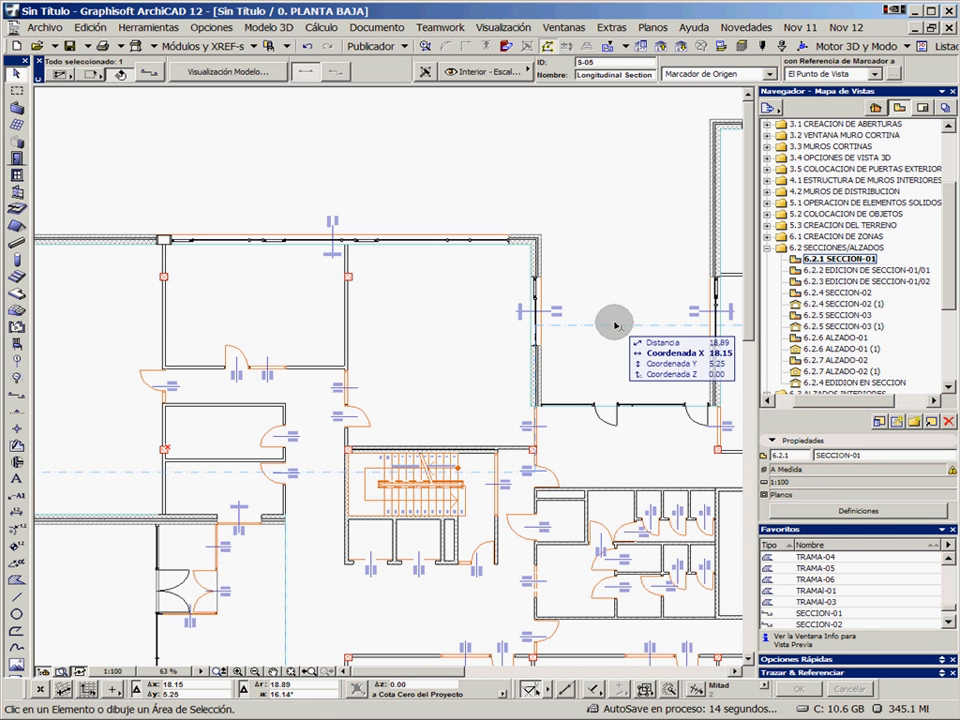
pyautogui.rightClick(615, 326)
pyautogui.click(650, 374)
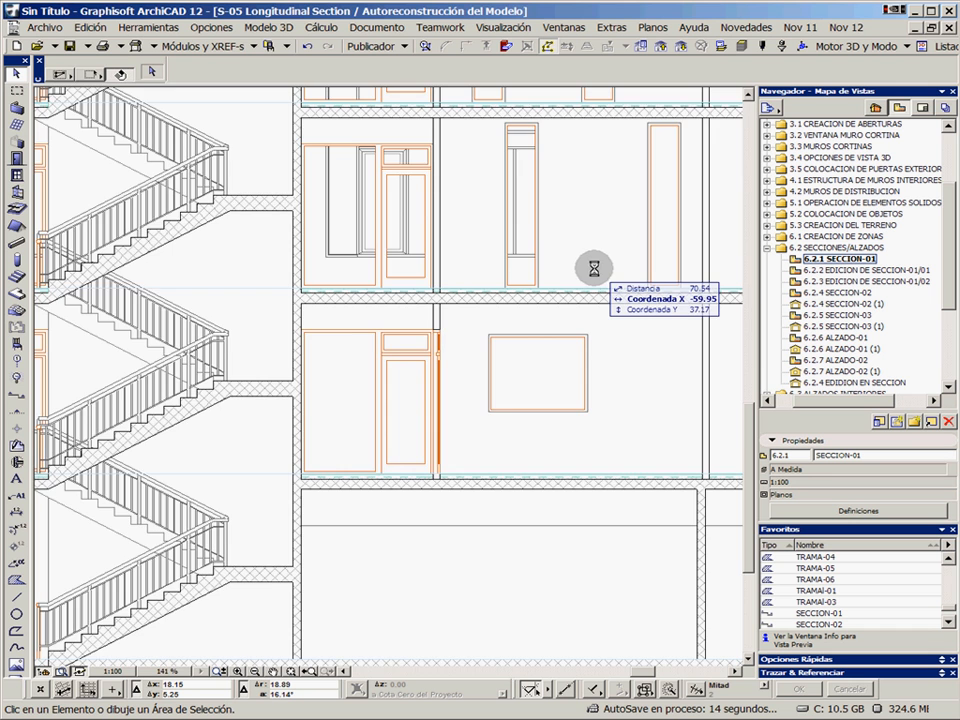
pyautogui.moveTo(261, 358); pyautogui.dragTo(583, 369, button='middle')
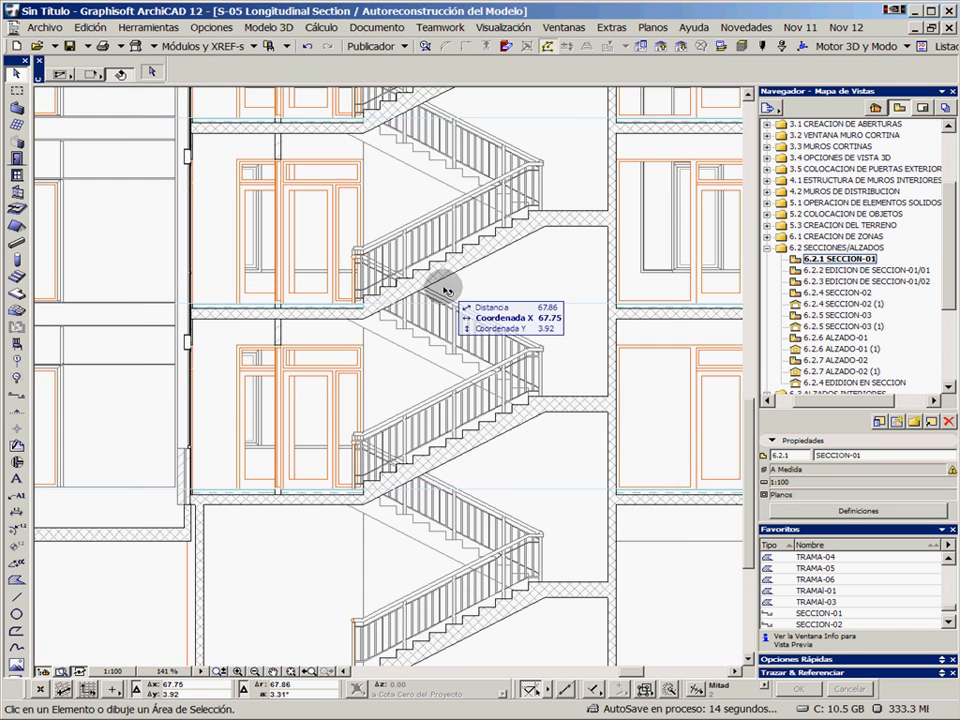
pyautogui.moveTo(447, 290); pyautogui.dragTo(446, 418, button='middle')
pyautogui.moveTo(527, 195); pyautogui.dragTo(489, 376, button='middle')
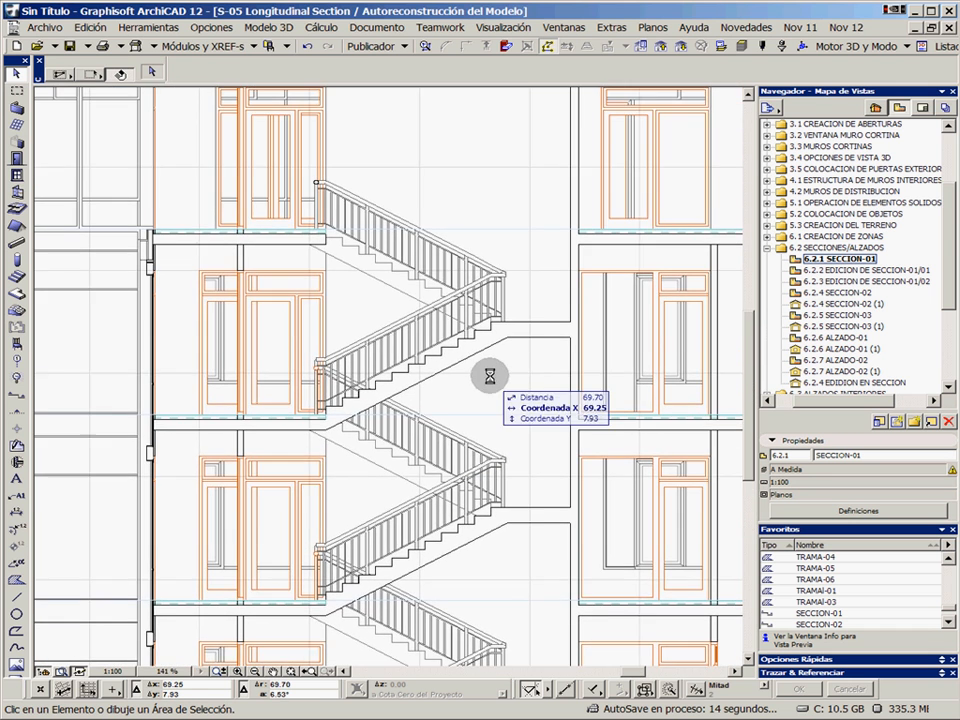
# Select the upper stair flight, the wall behind it and the adjoining floor slab in the section to inspect them, clearing the selection at the end
pyautogui.click(514, 333)
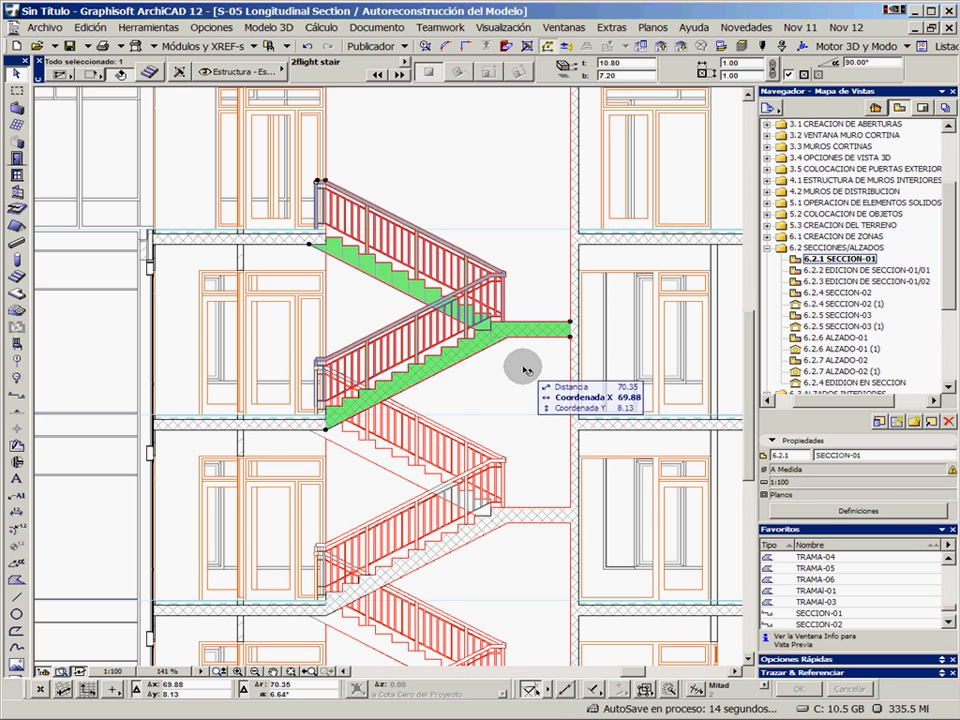
pyautogui.click(546, 359)
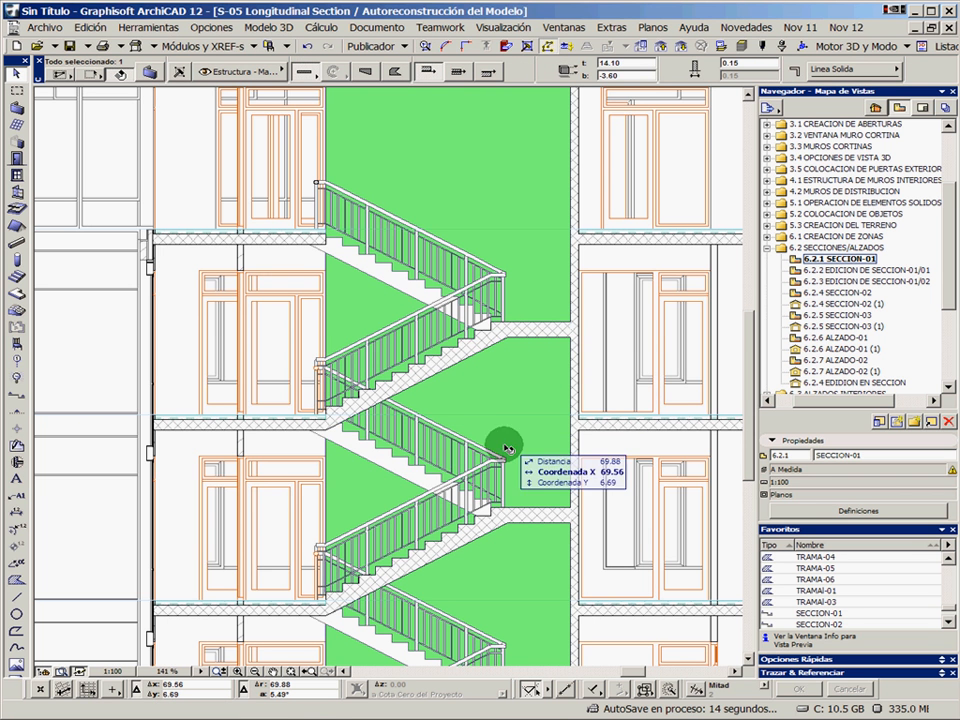
pyautogui.click(285, 427)
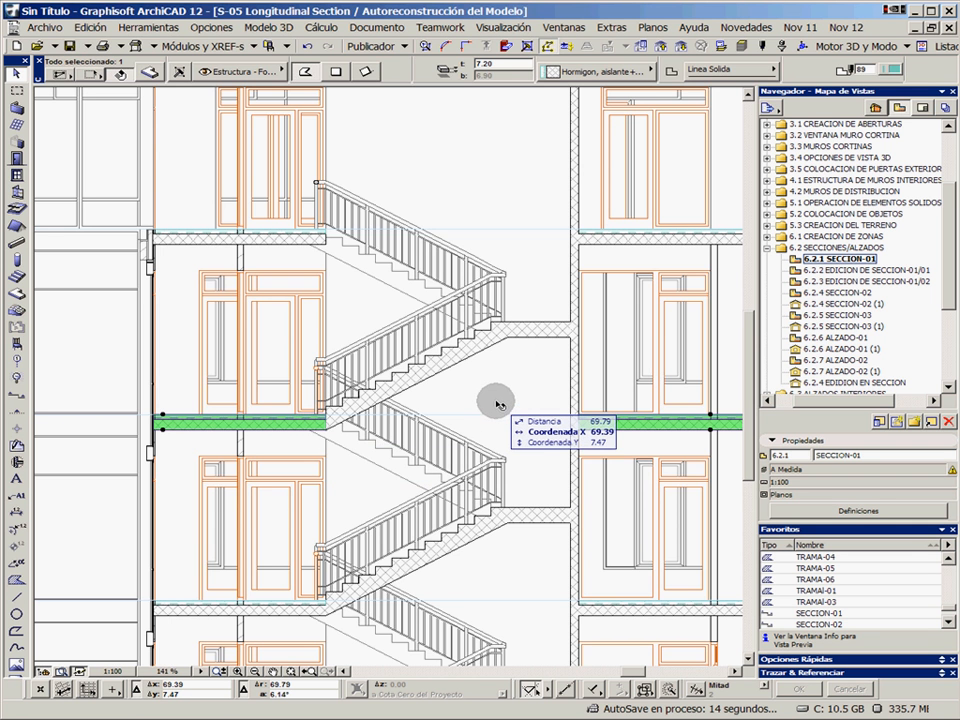
pyautogui.press('Escape')
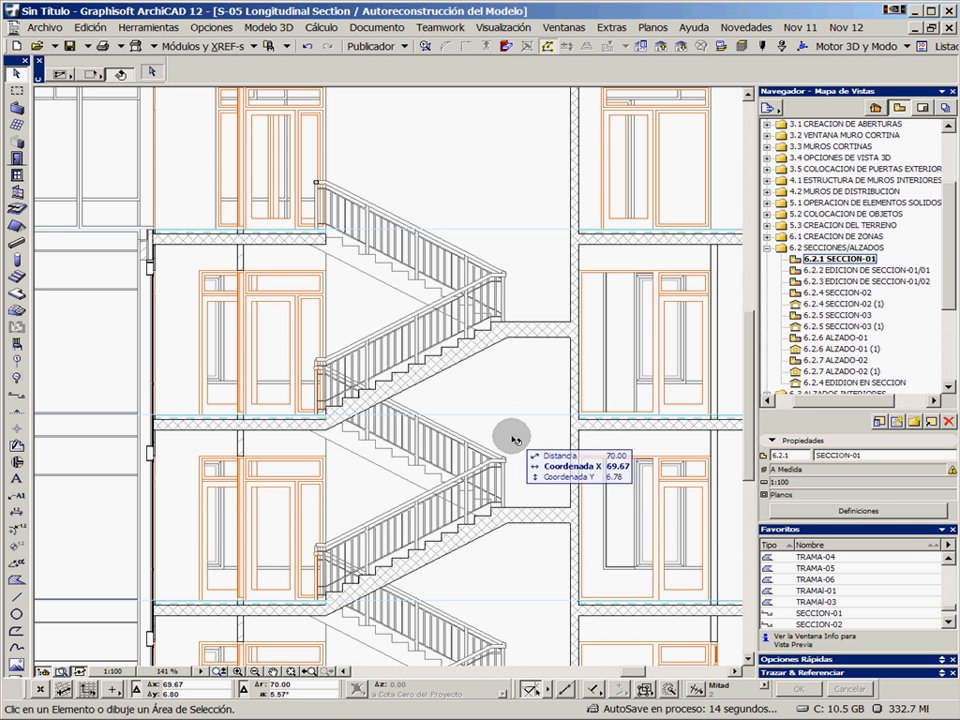
pyautogui.scroll(5, 471, 321)
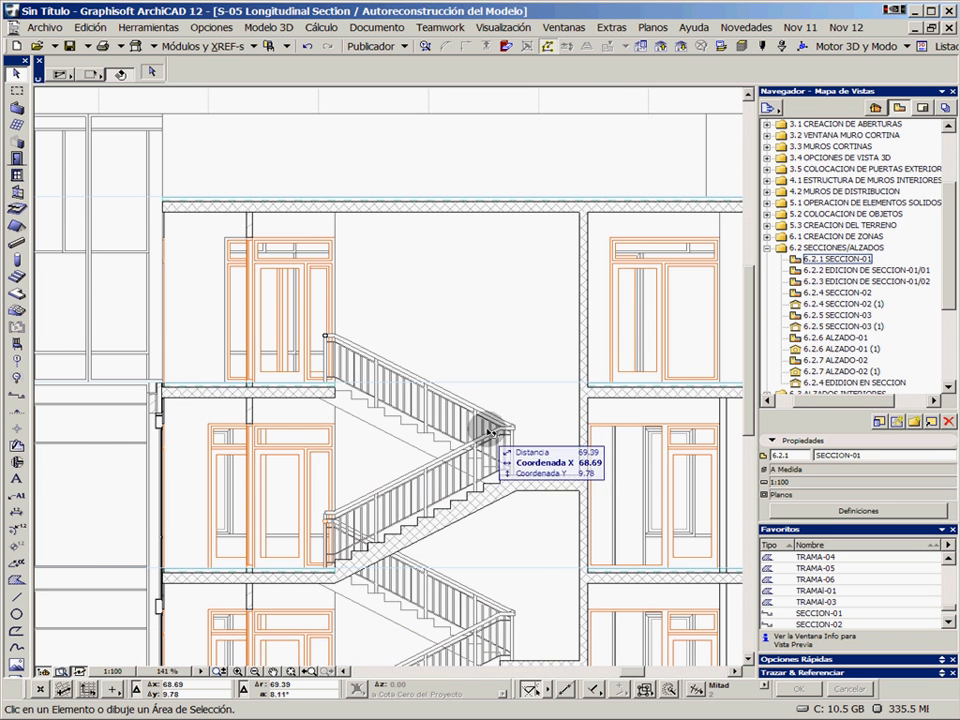
# Review the saved section and elevation views, from 6.2.4 SECCION-02 through 6.2.5 SECCION-03 (1) and 6.2.6 ALZADO-01 (1) to 6.2.7 ALZADO-02 (1)
pyautogui.doubleClick(843, 290)
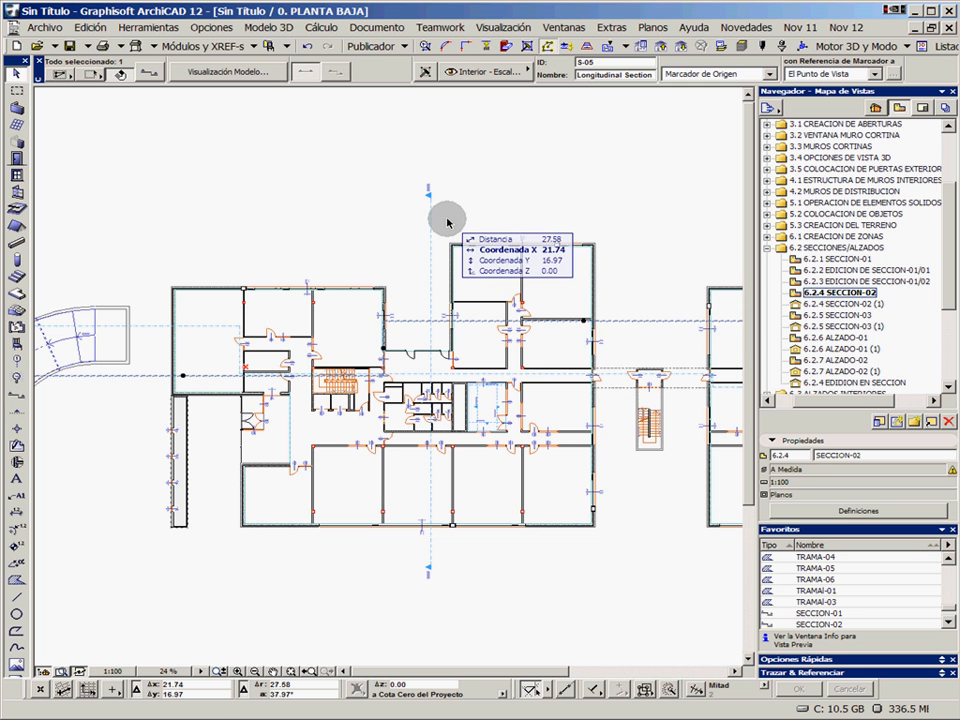
pyautogui.click(450, 208)
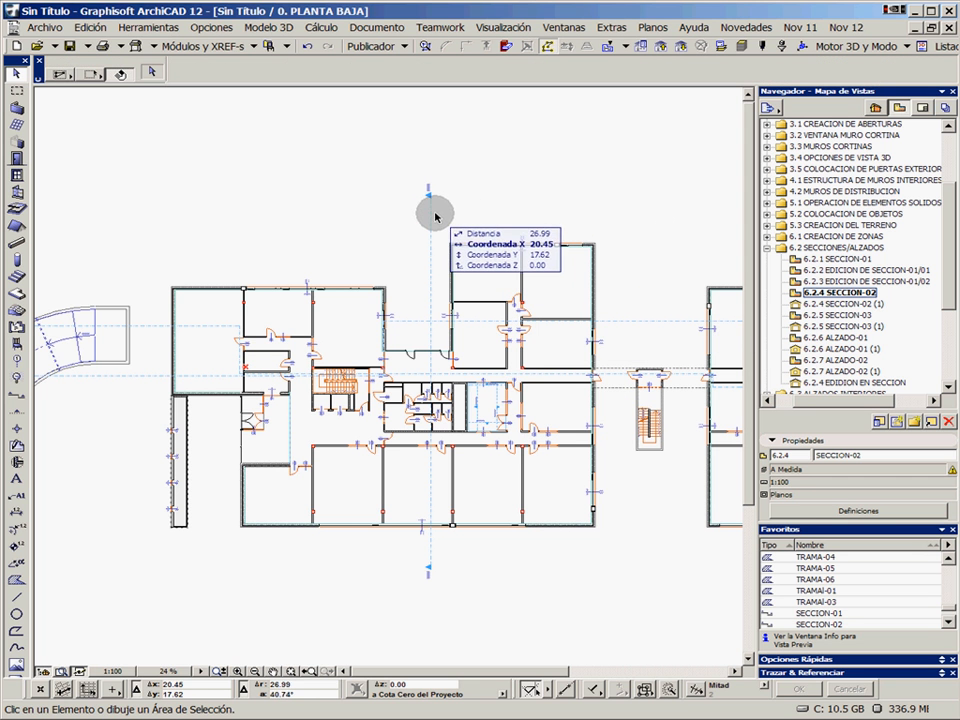
pyautogui.click(816, 305)
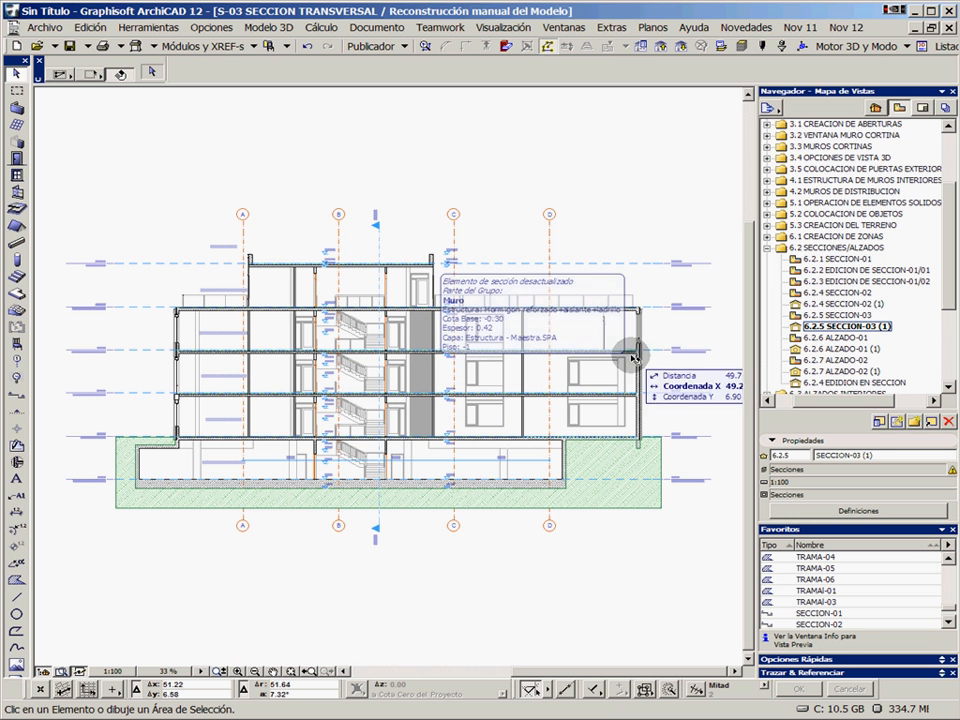
pyautogui.click(822, 349)
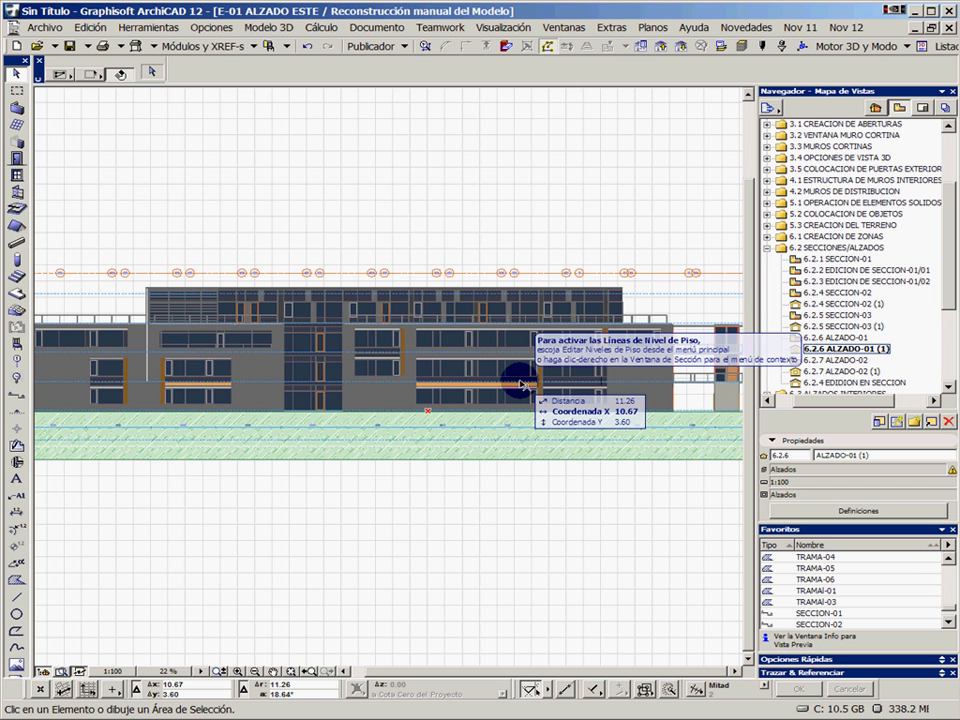
pyautogui.doubleClick(846, 372)
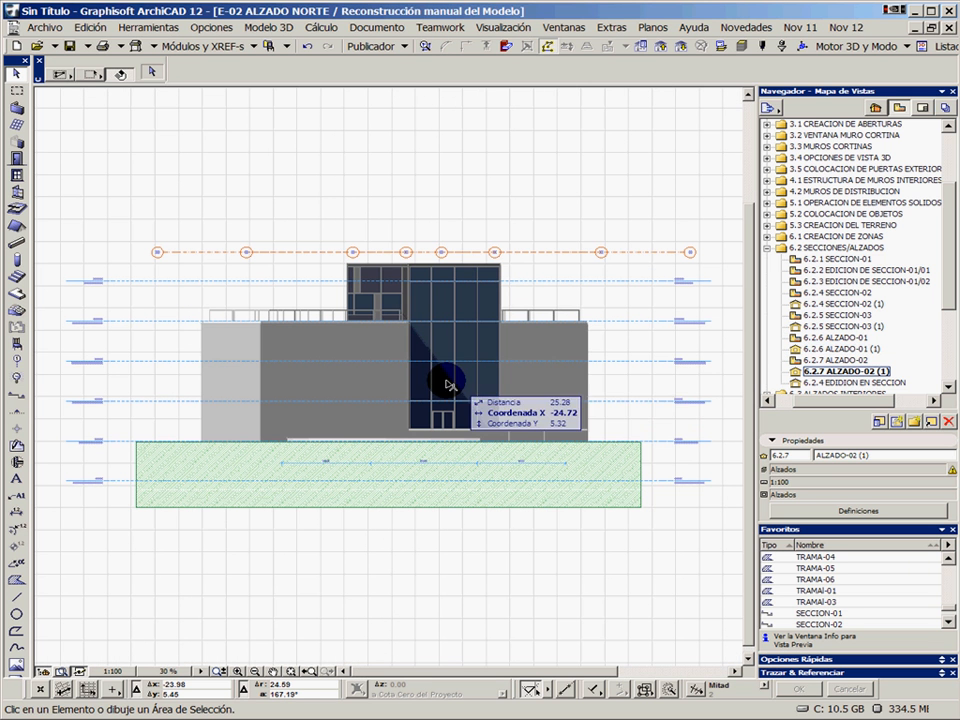
# Expand the 6.3 ALZADOS INTERIORES view folder, check the IE-01 COCINA group and open the 6.3.1 ALZADO INTERIOR-01 view
pyautogui.moveTo(946, 390); pyautogui.dragTo(948, 388)
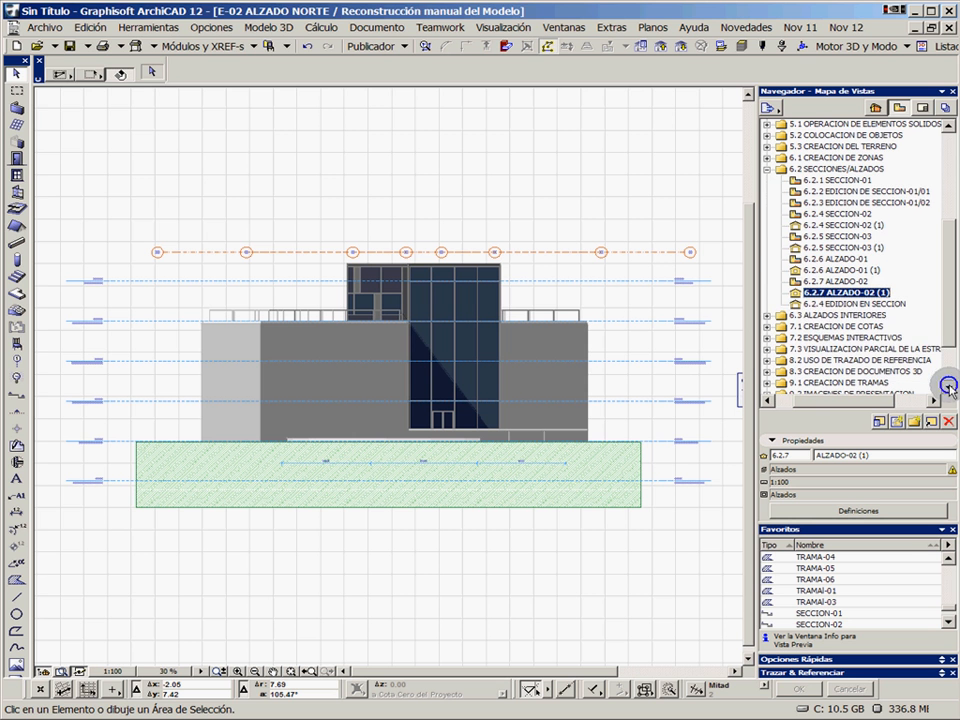
pyautogui.click(768, 316)
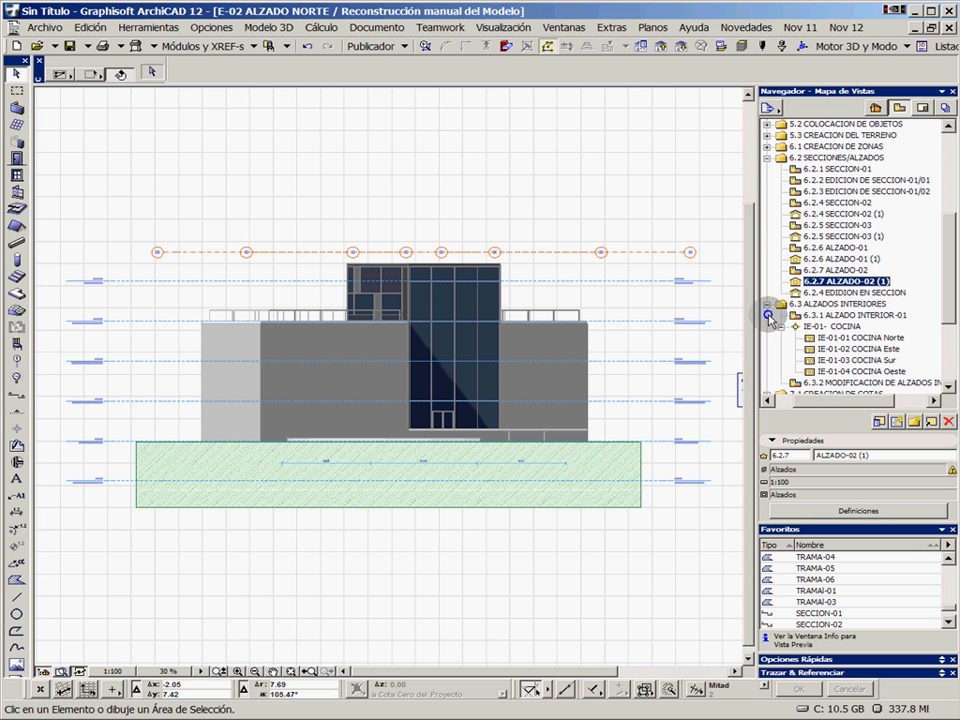
pyautogui.click(843, 327)
pyautogui.click(781, 326)
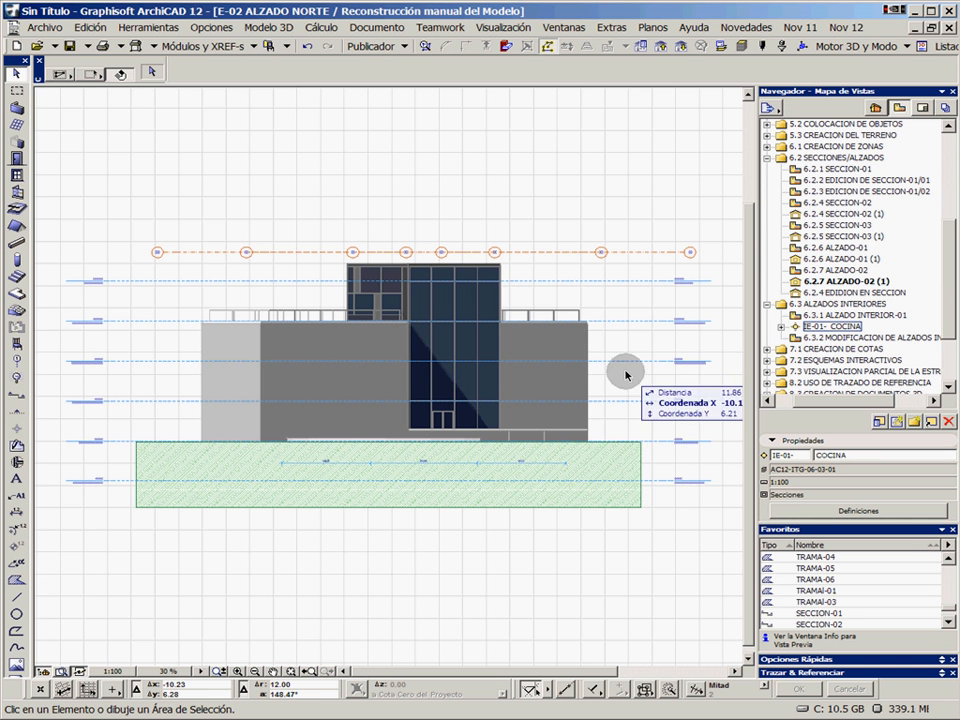
pyautogui.click(782, 327)
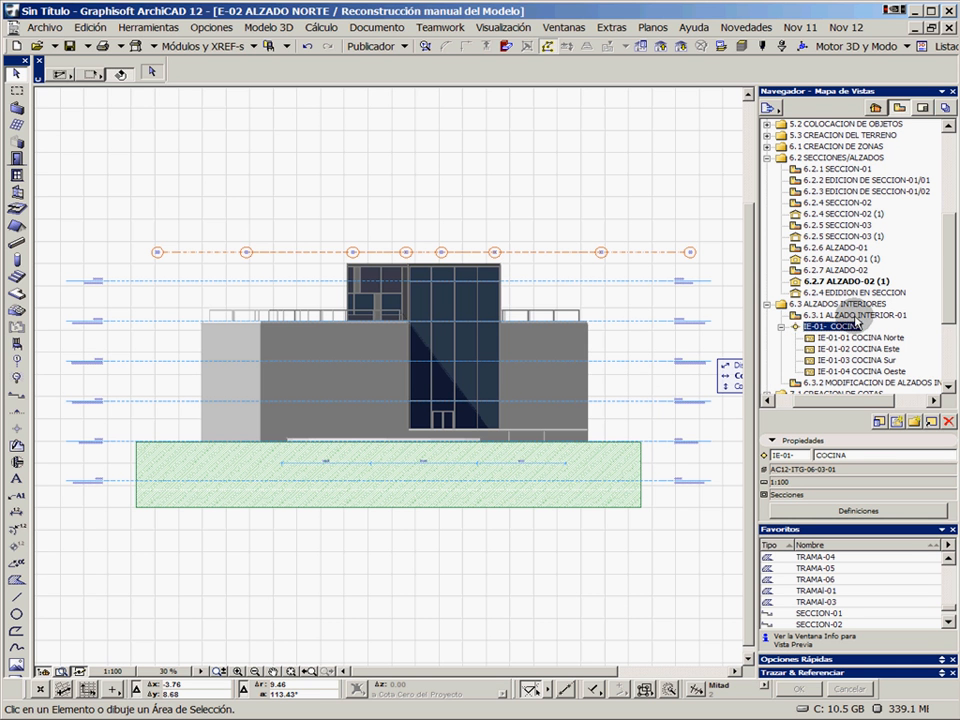
pyautogui.click(856, 316)
pyautogui.press('F2')
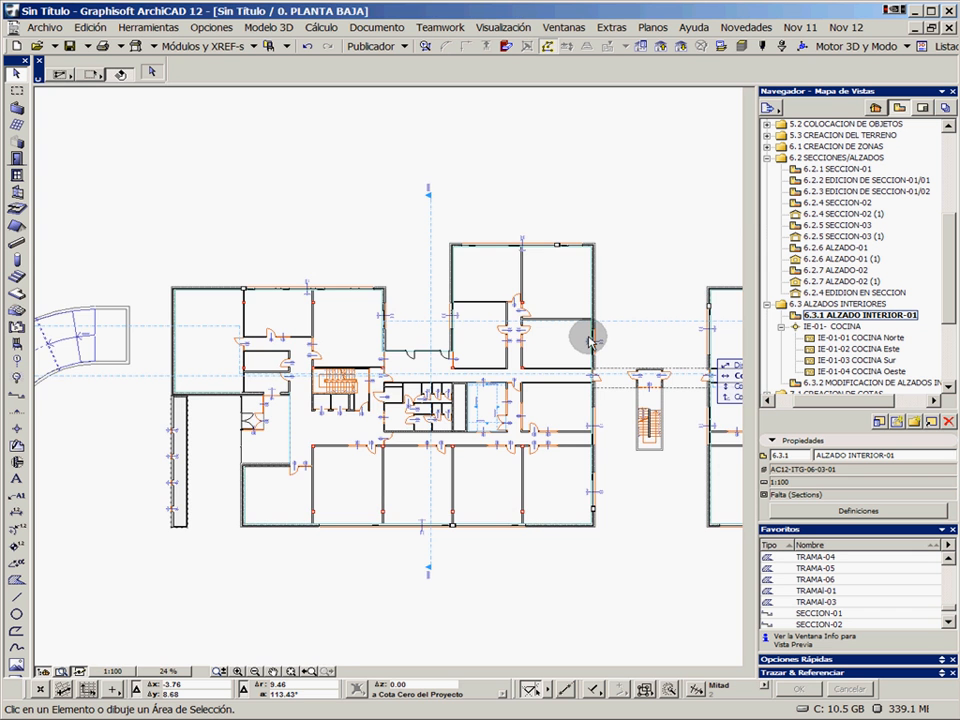
# Select the kitchen's east interior elevation marker IE-01-02 and activate the Interior Elevation tool with it
pyautogui.scroll(5, 504, 406)
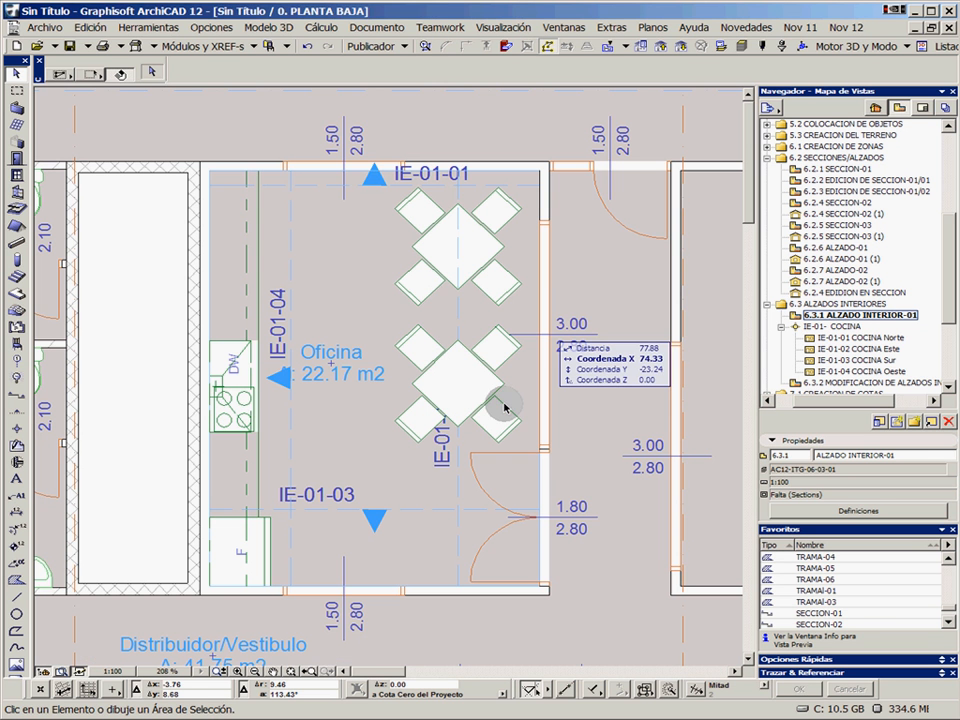
pyautogui.click(458, 306)
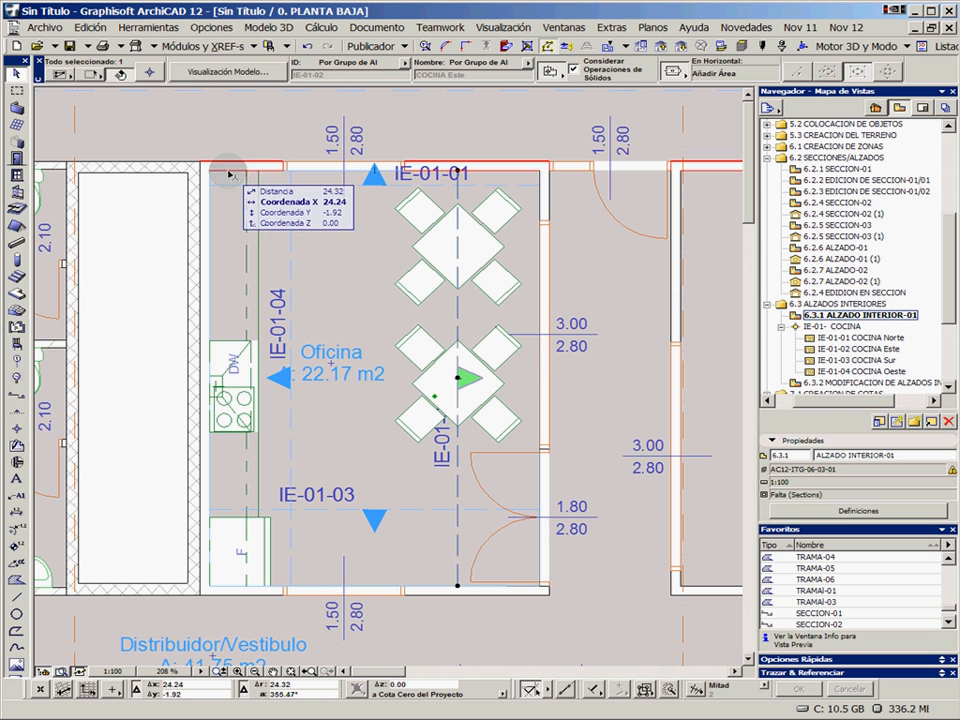
pyautogui.keyDown('alt'); pyautogui.click(456, 322); pyautogui.keyUp('alt')
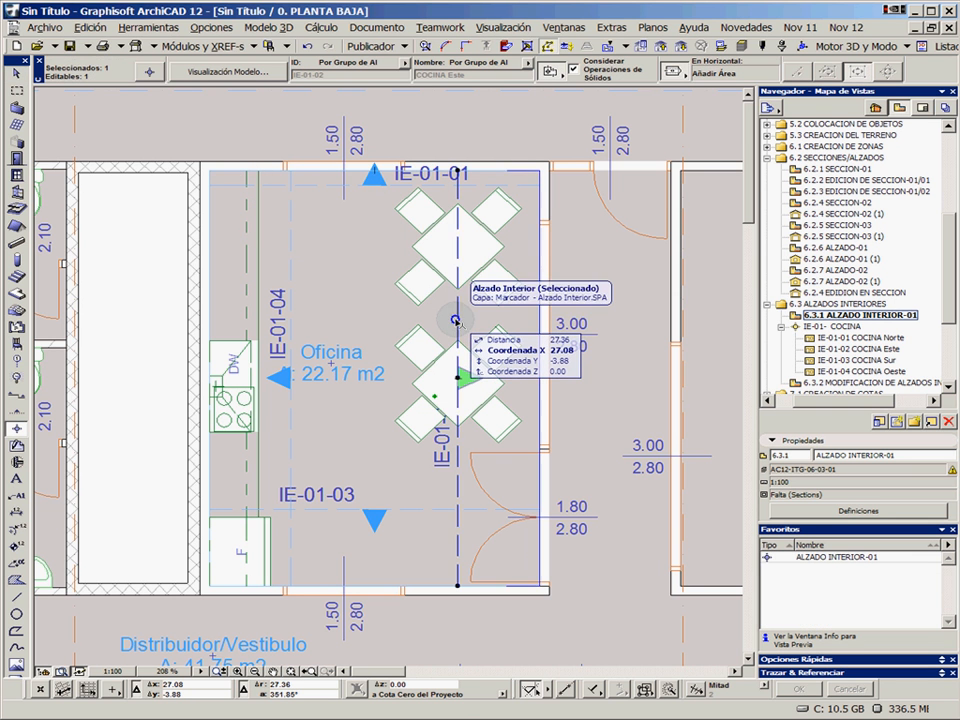
# Move the kitchen's east interior elevation line IE-01-02 westward, clear of both dining tables, keeping the other elevation lines in place
pyautogui.press('Escape')
pyautogui.click(306, 169)
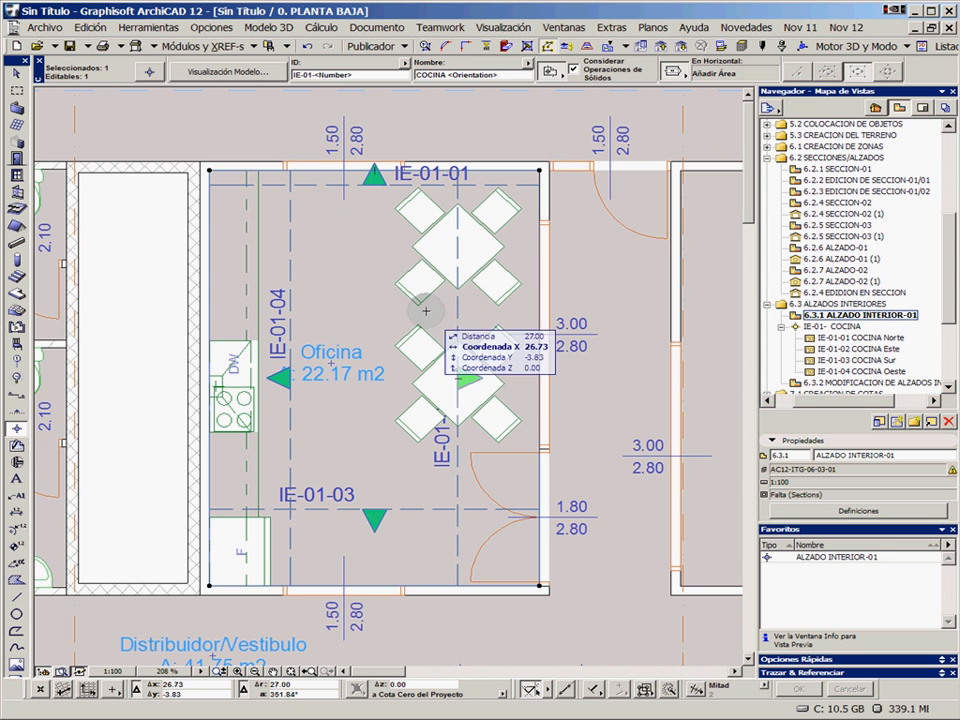
pyautogui.press('Escape')
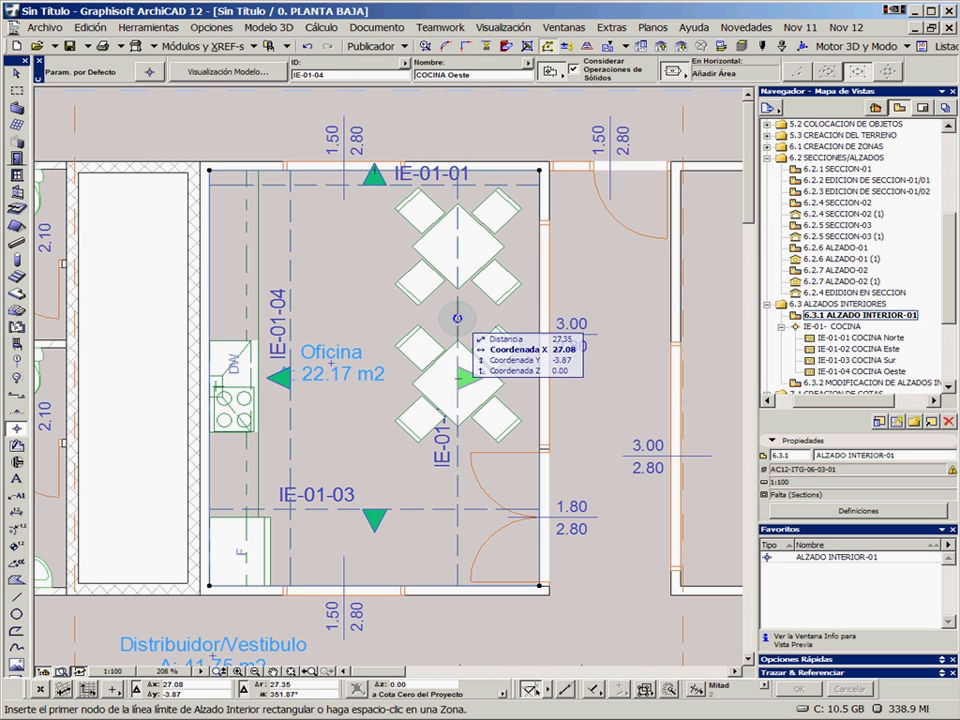
pyautogui.keyDown('shift'); pyautogui.click(458, 318); pyautogui.keyUp('shift')
pyautogui.click(458, 318)
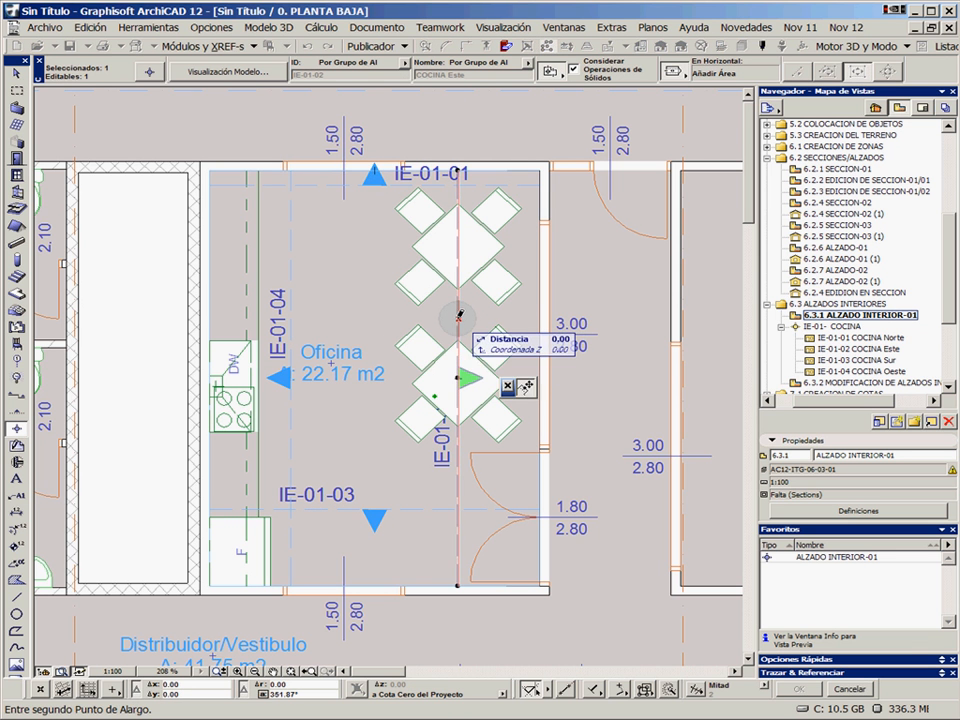
pyautogui.click(379, 318)
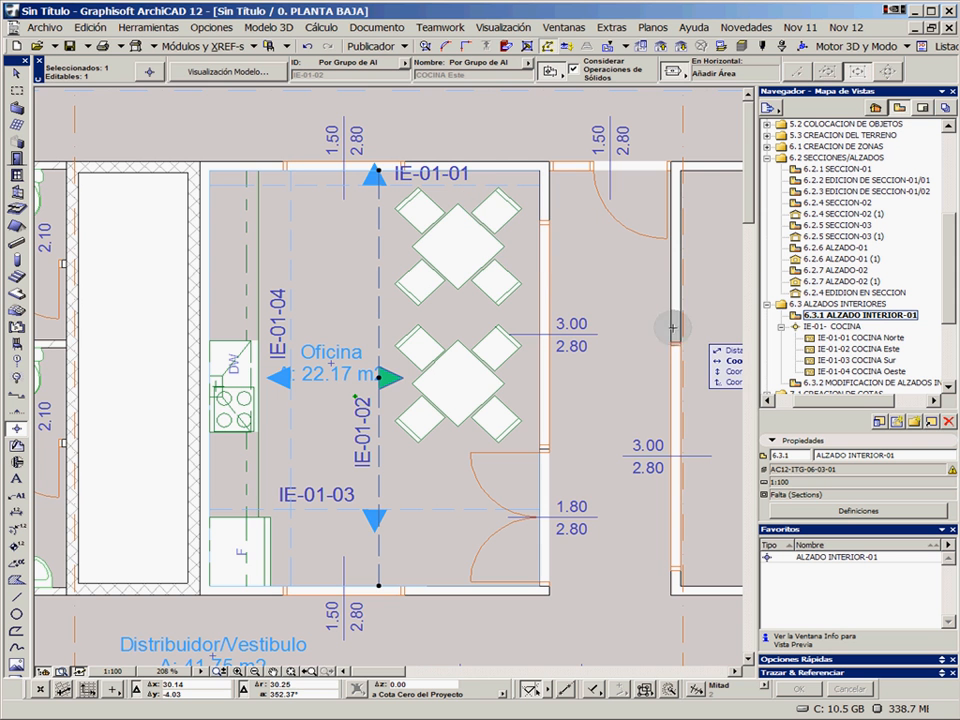
# Review the interior elevation views IE-01-02 COCINA Este and IE-01-03 COCINA Sur
pyautogui.click(866, 339)
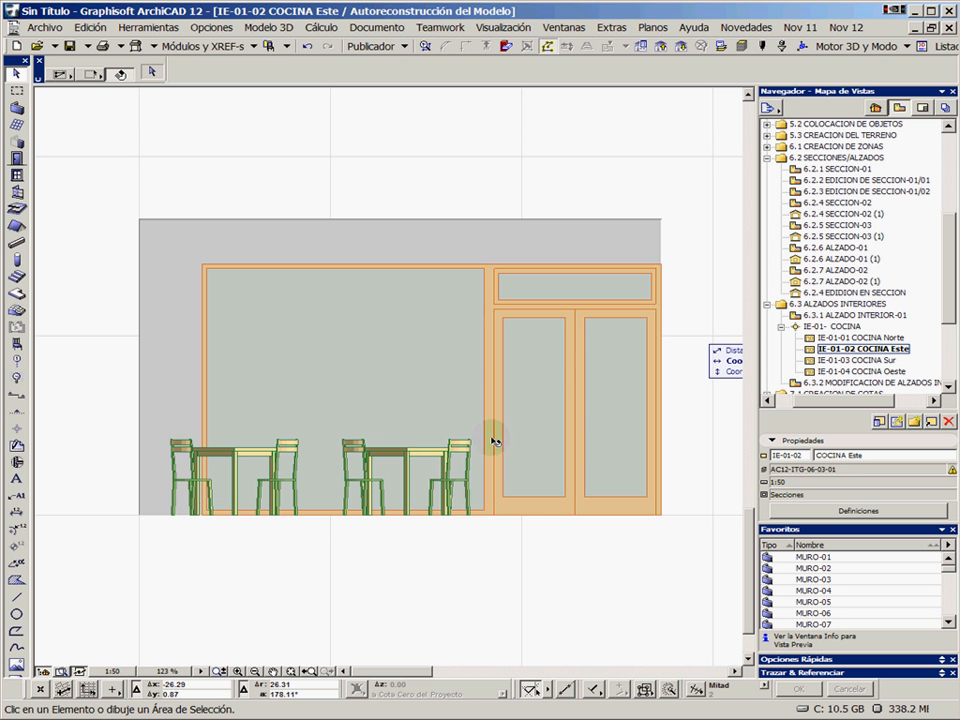
pyautogui.click(548, 402)
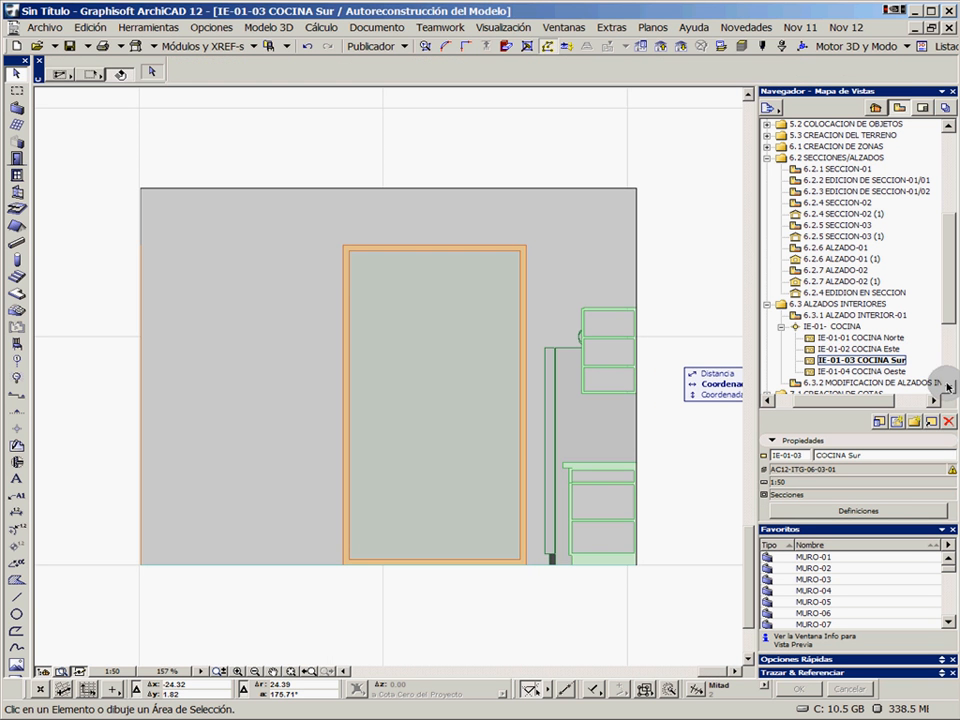
# Open the 7.1.2 COTA LINEAL-02/01 view from 7.1 CREACION DE COTAS and load the COTA LINEAL-01 favorite for the linear Dimension tool
pyautogui.scroll(-4, 950, 390)
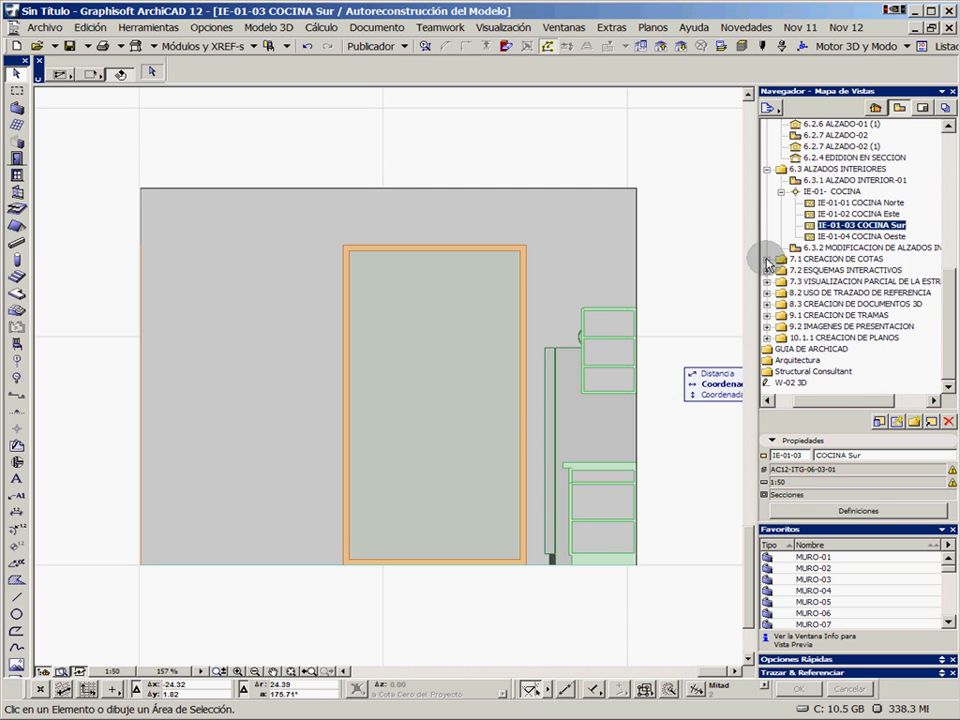
pyautogui.click(767, 259)
pyautogui.doubleClick(846, 271)
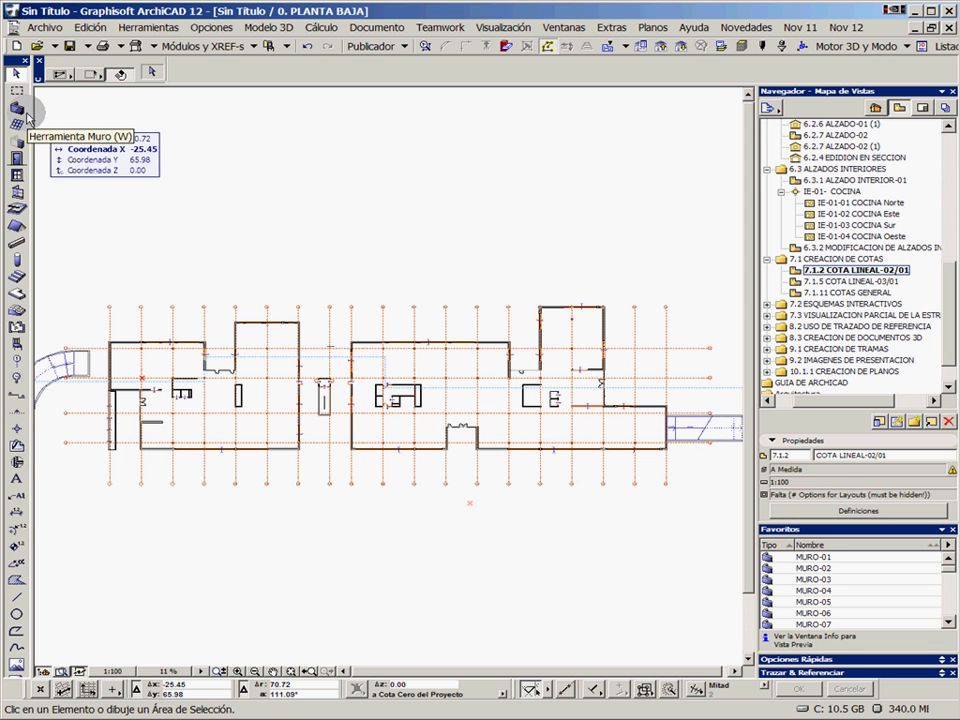
pyautogui.click(16, 513)
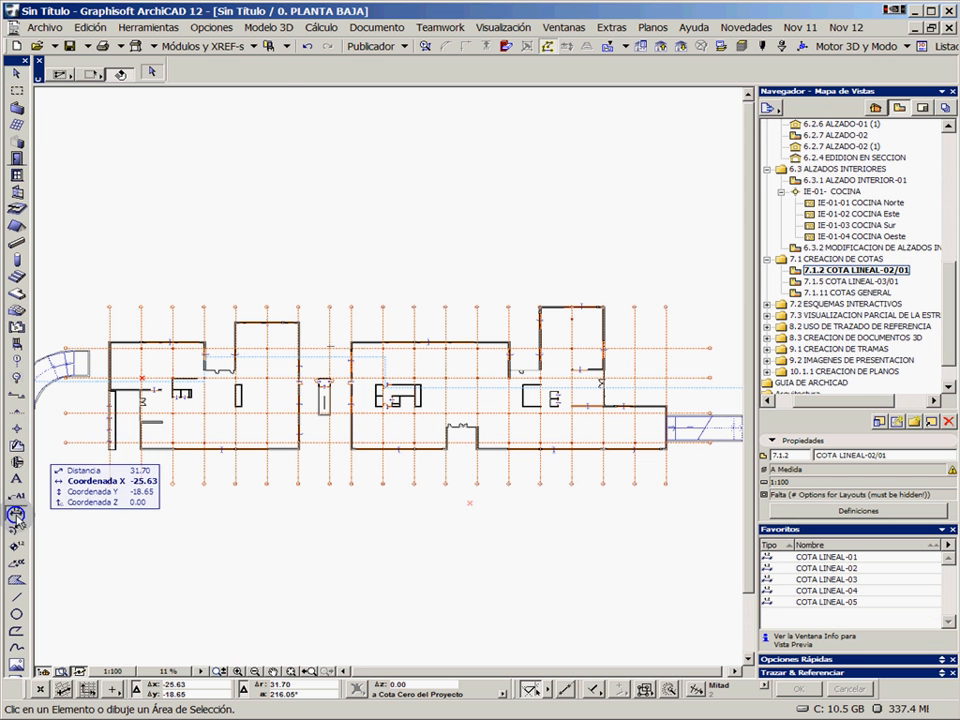
pyautogui.click(834, 558)
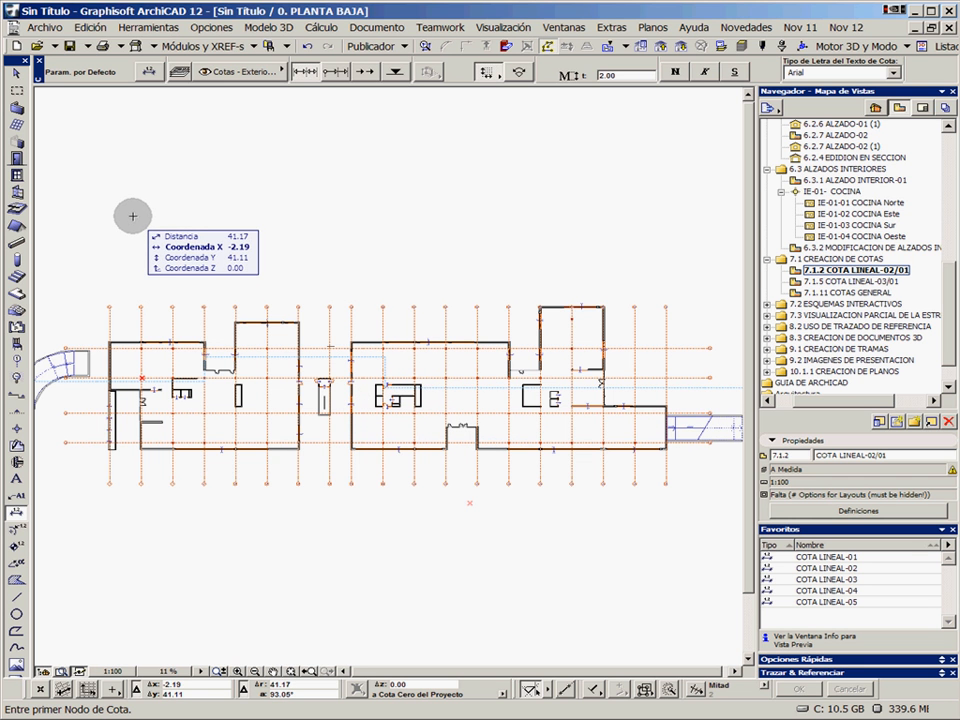
# Select all walls on the ground-floor plan with the Wall tool and clear the selection
pyautogui.click(17, 108)
pyautogui.hotkey('ctrl', 'a')
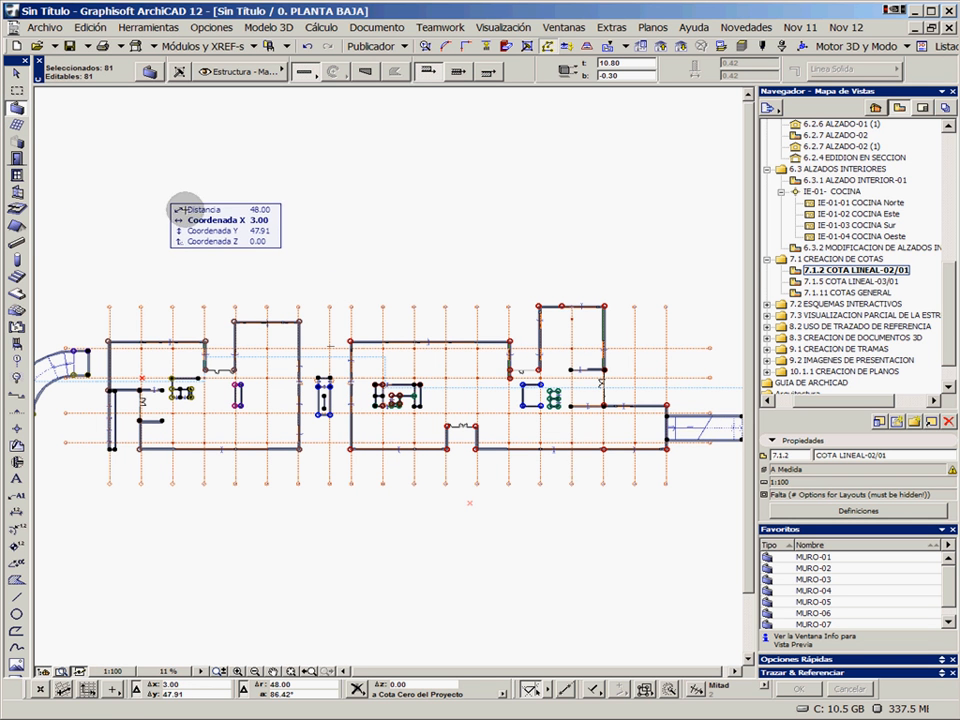
pyautogui.press('Escape')
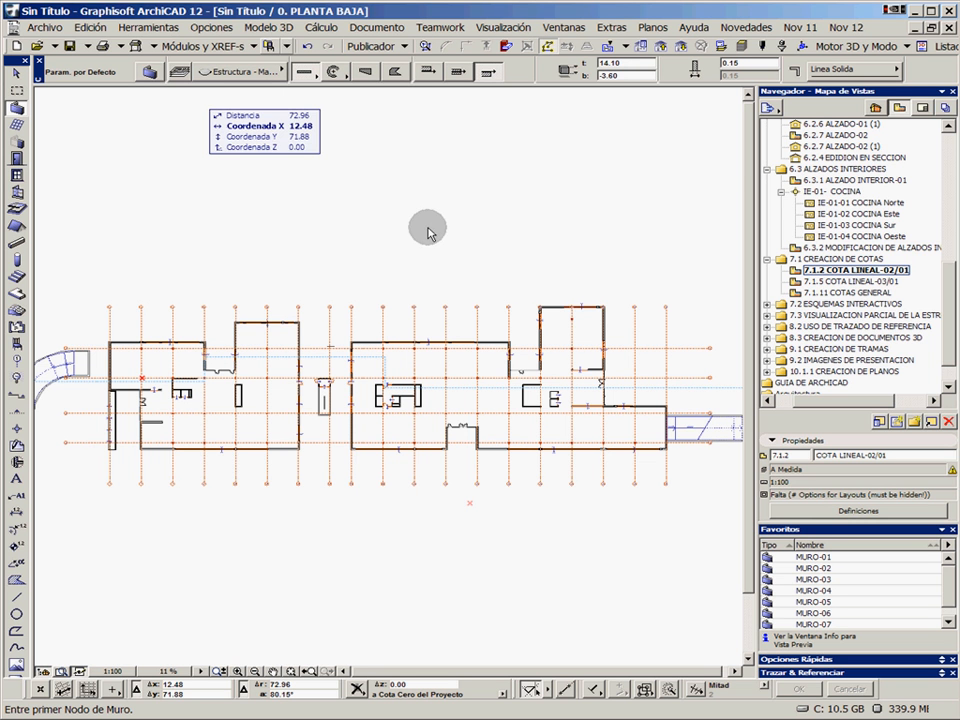
# Open Find & Select and pick up its criteria from the north exterior wall: Muro on layer Estructura - Maestra.SPA
pyautogui.click(423, 47)
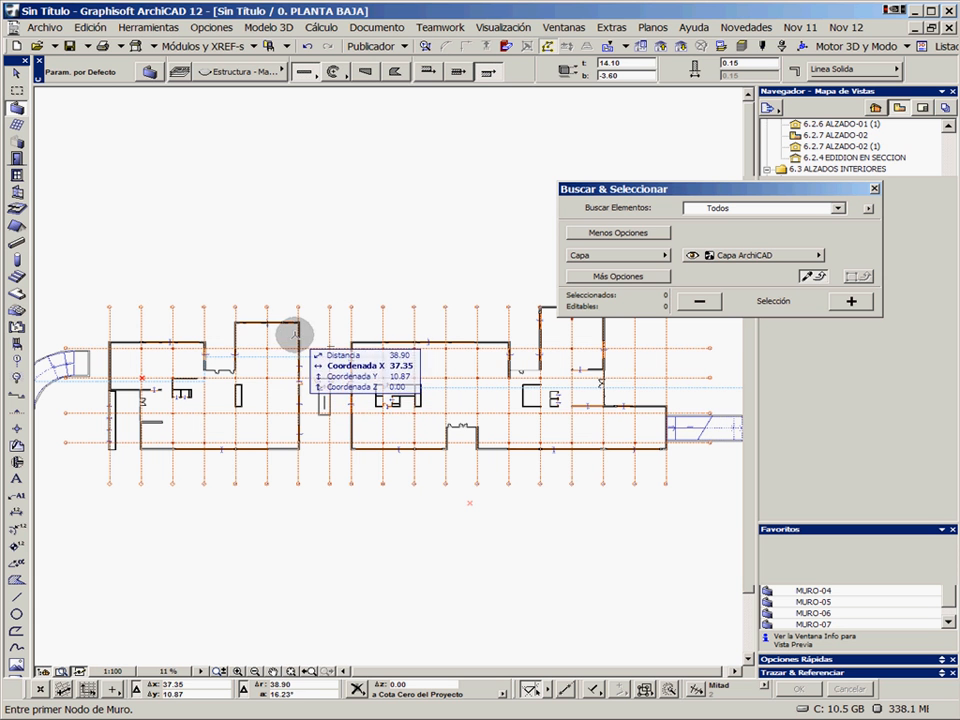
pyautogui.keyDown('alt'); pyautogui.click(494, 344); pyautogui.keyUp('alt')
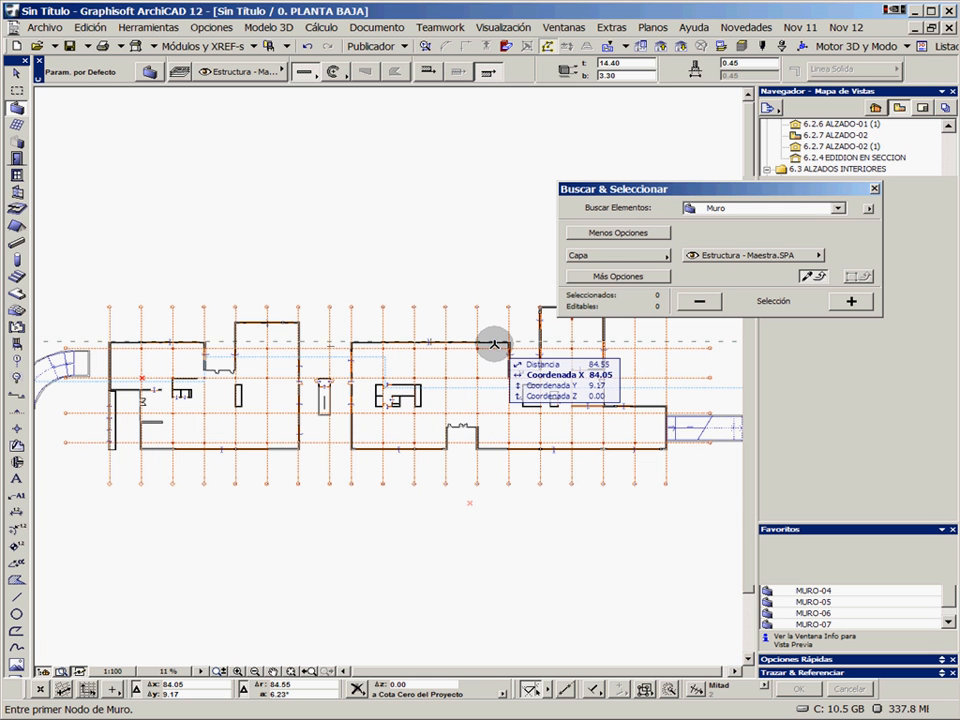
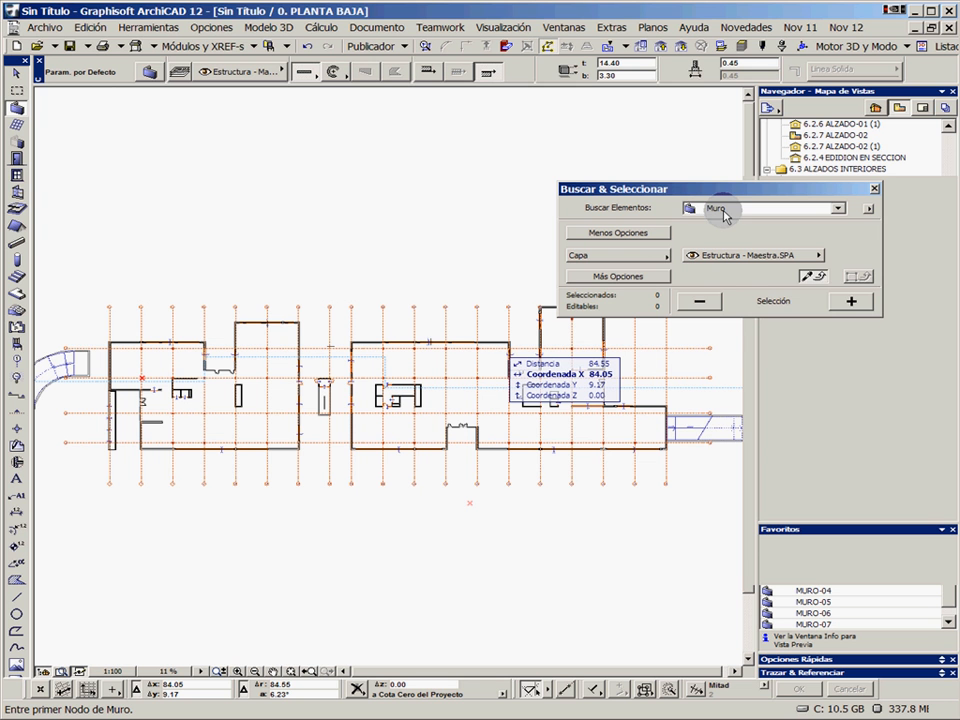
pyautogui.click(631, 277)
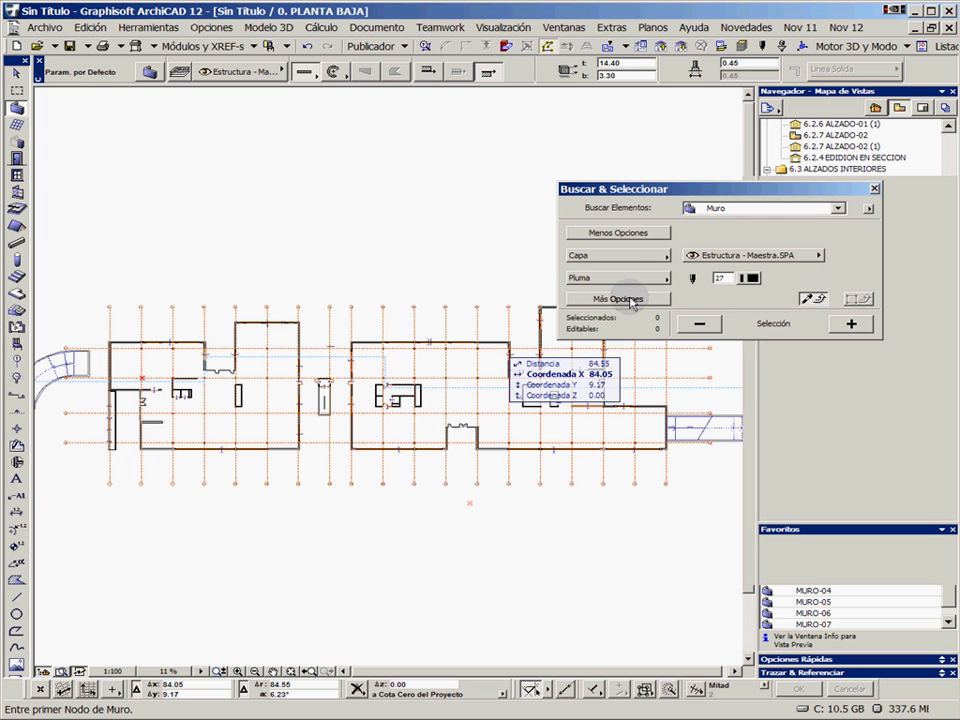
pyautogui.click(637, 258)
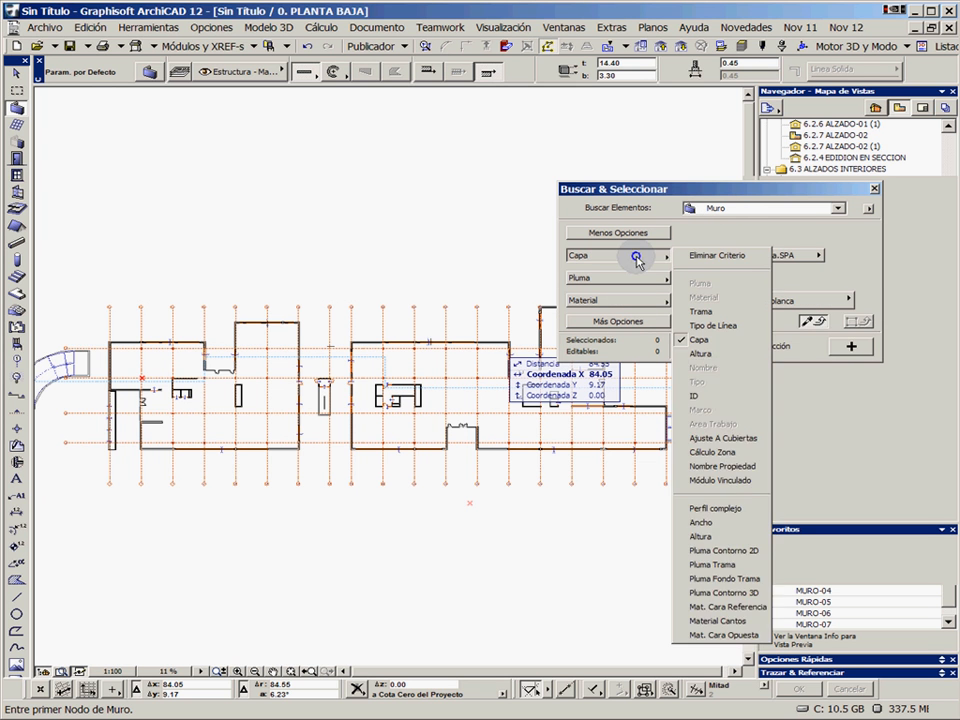
pyautogui.click(634, 277)
pyautogui.click(619, 301)
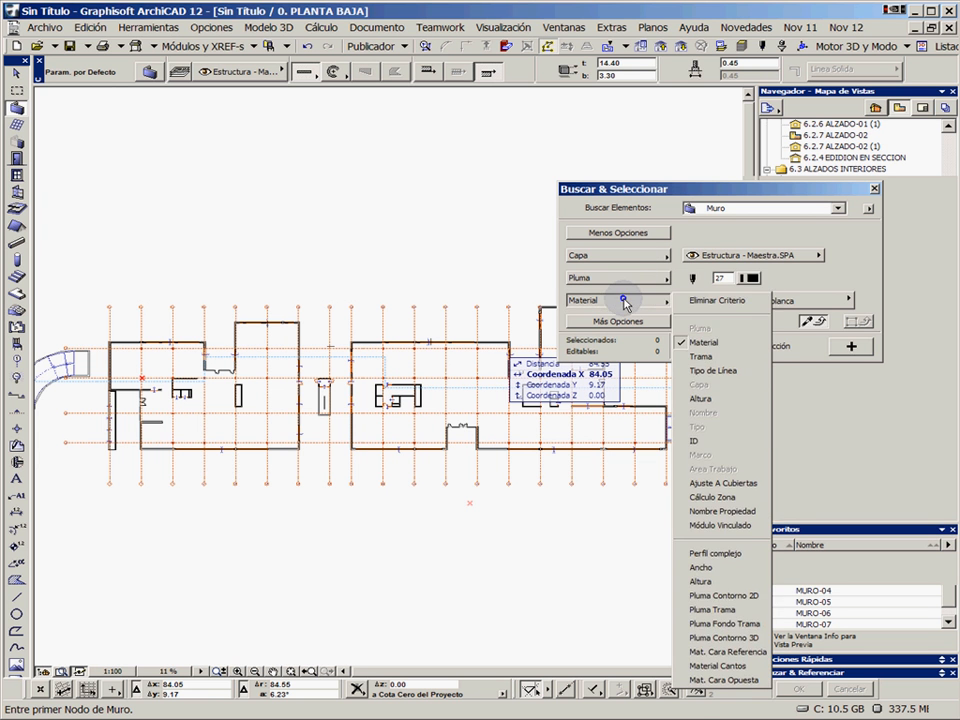
pyautogui.click(634, 236)
pyautogui.click(634, 234)
# Select all walls that use the complex profile Ex-Conc+Brick veneer through Find & Select
pyautogui.click(634, 256)
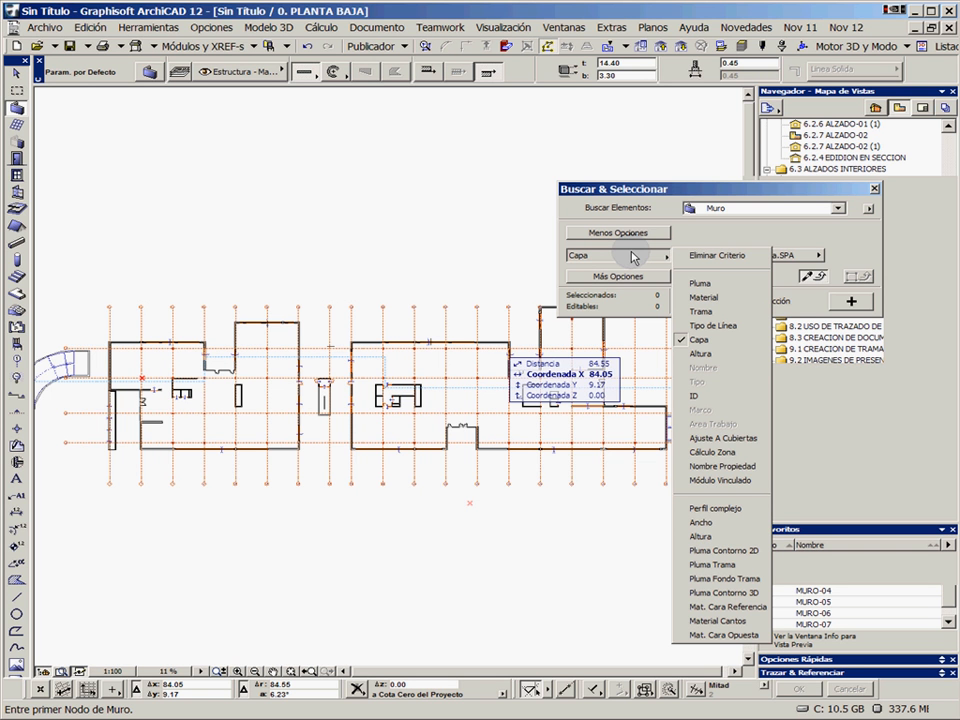
pyautogui.click(722, 508)
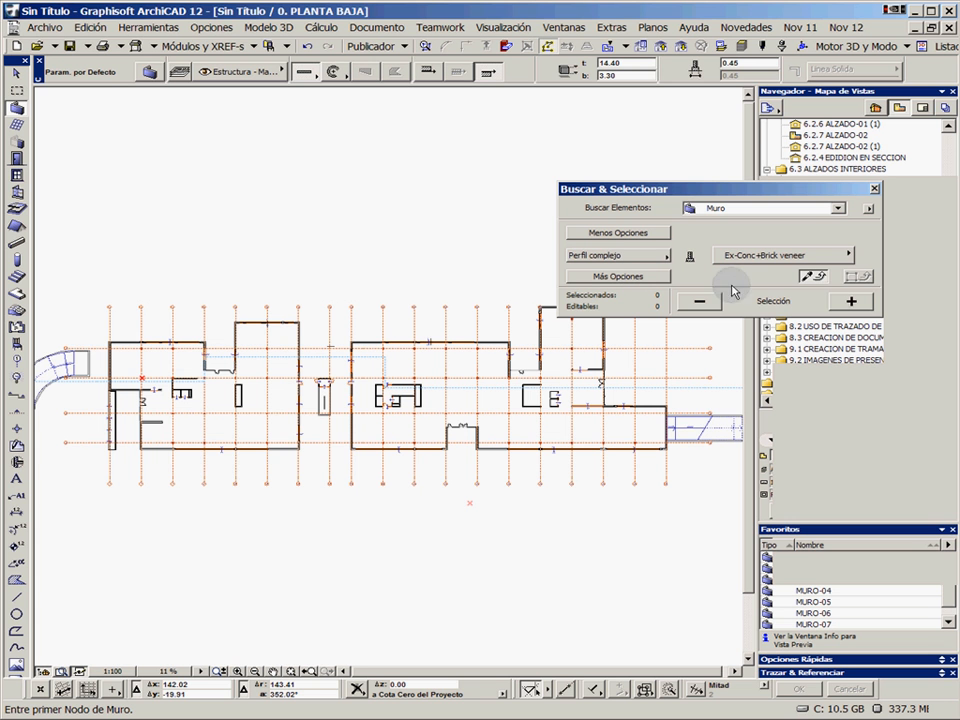
pyautogui.click(852, 301)
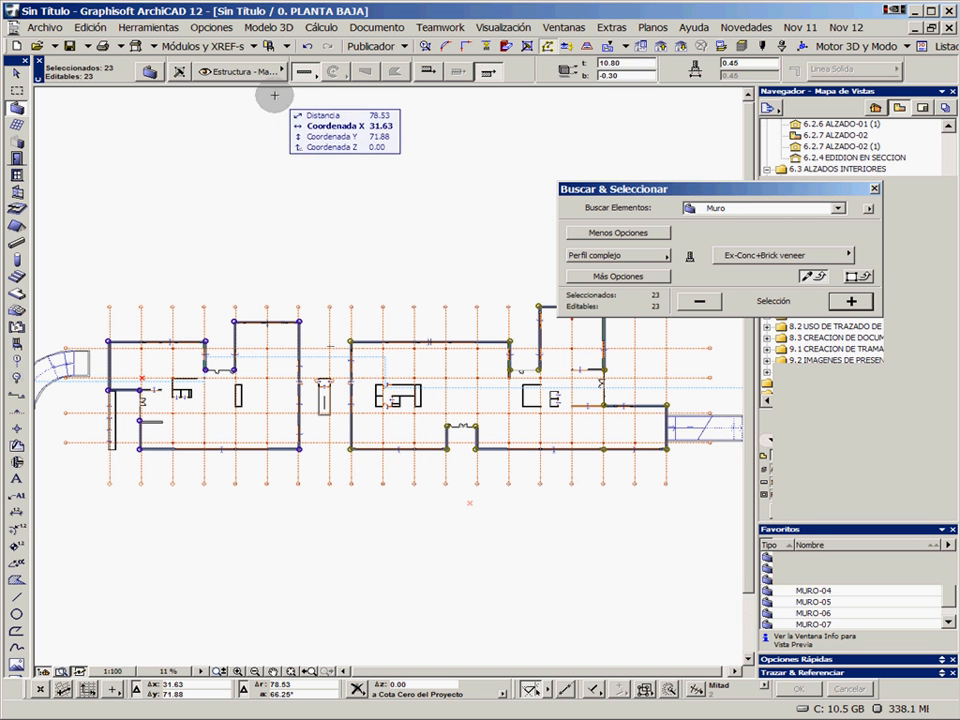
# Automatically dimension the selected walls' exterior on all four sides at 0.50 spacing, aligned to the upper wall, with the first chain above the plan
pyautogui.click(147, 28)
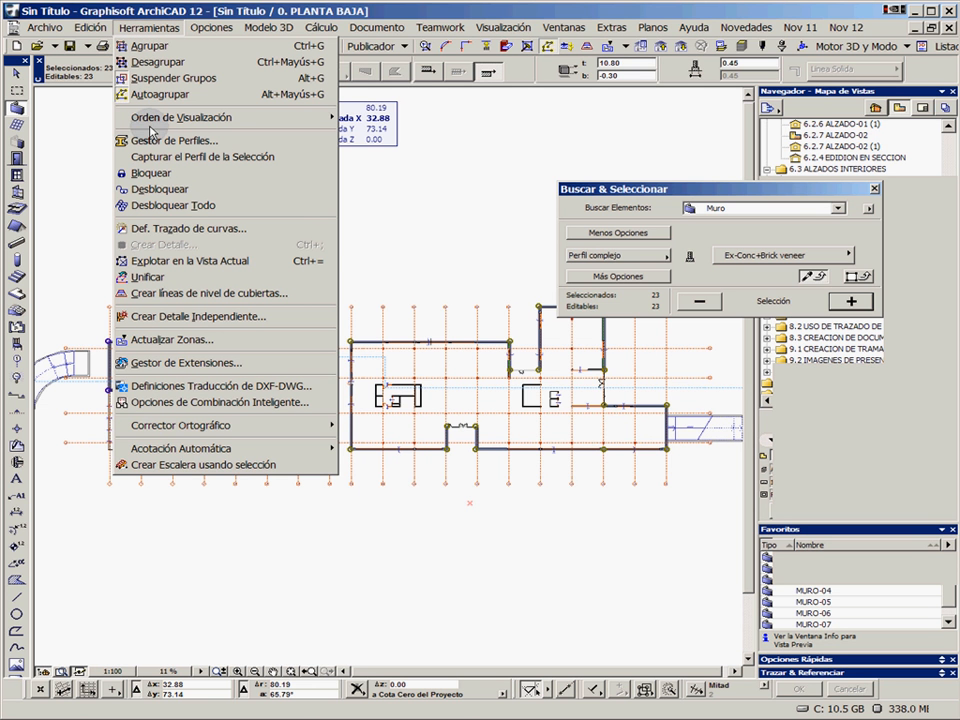
pyautogui.moveTo(290, 448)
pyautogui.click(358, 448)
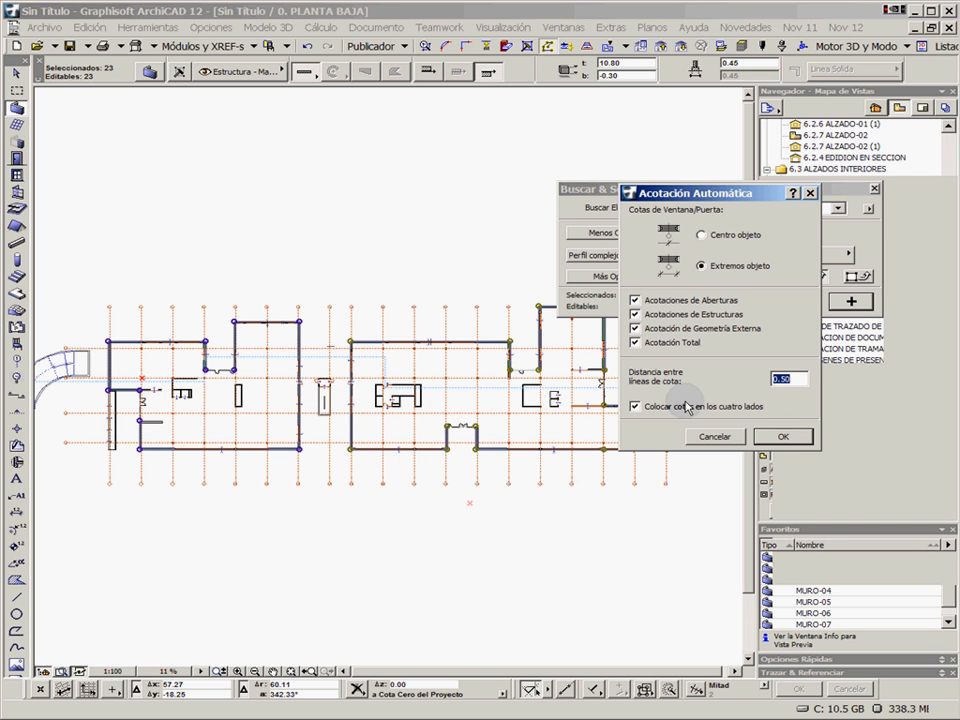
pyautogui.click(780, 437)
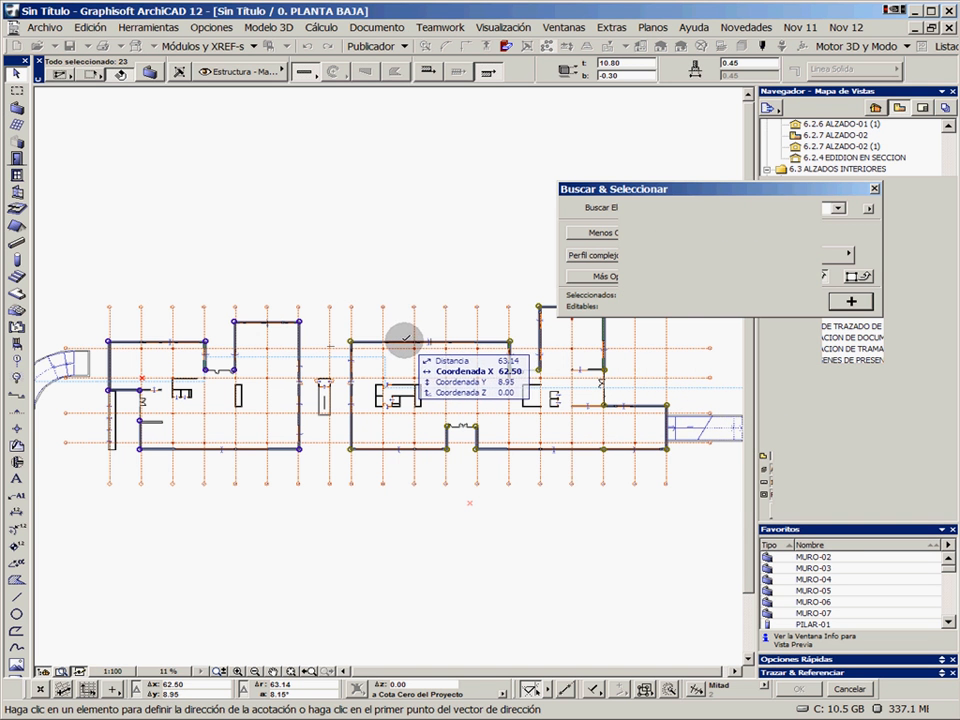
pyautogui.click(492, 340)
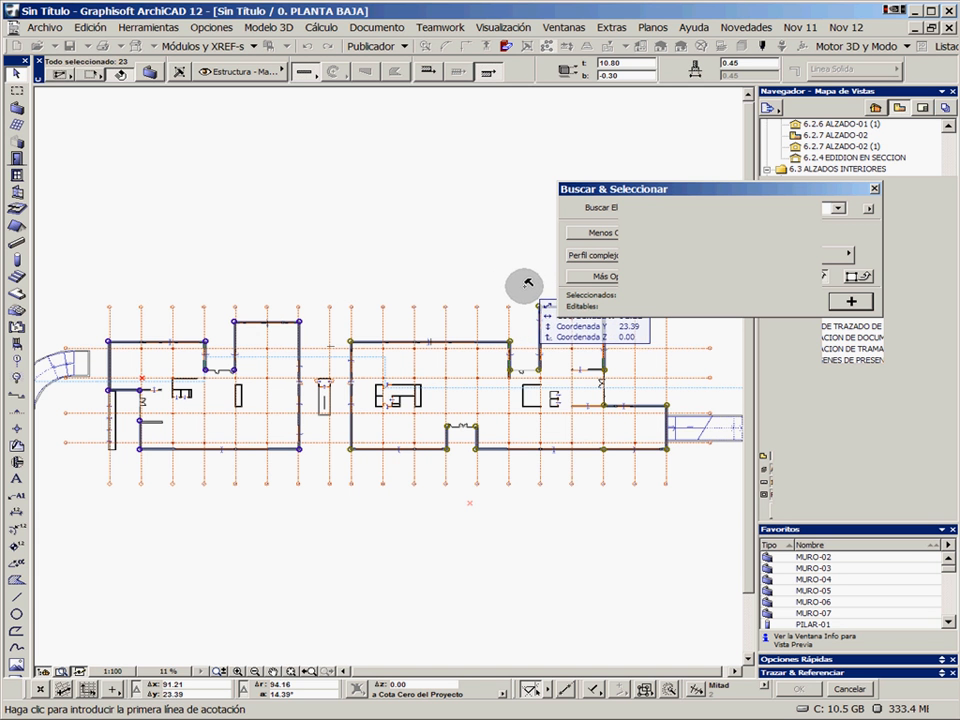
pyautogui.click(526, 285)
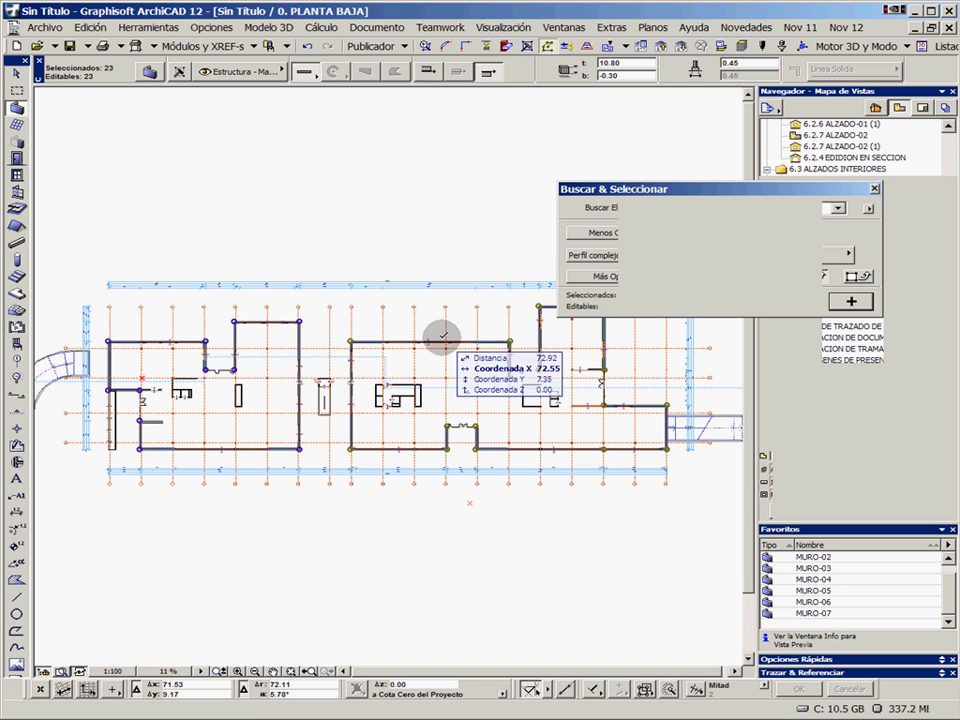
pyautogui.press('Escape')
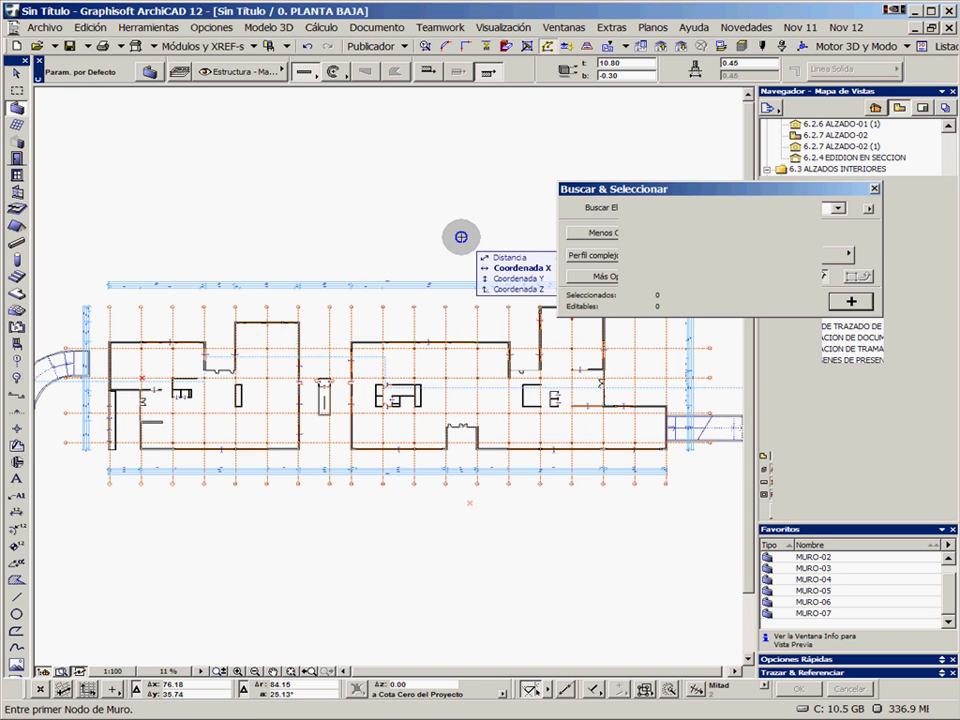
pyautogui.click(874, 190)
# Delete the dimension point between the 43 and 8.30 segments in the lowest chain above grid line 16
pyautogui.scroll(4, 561, 313)
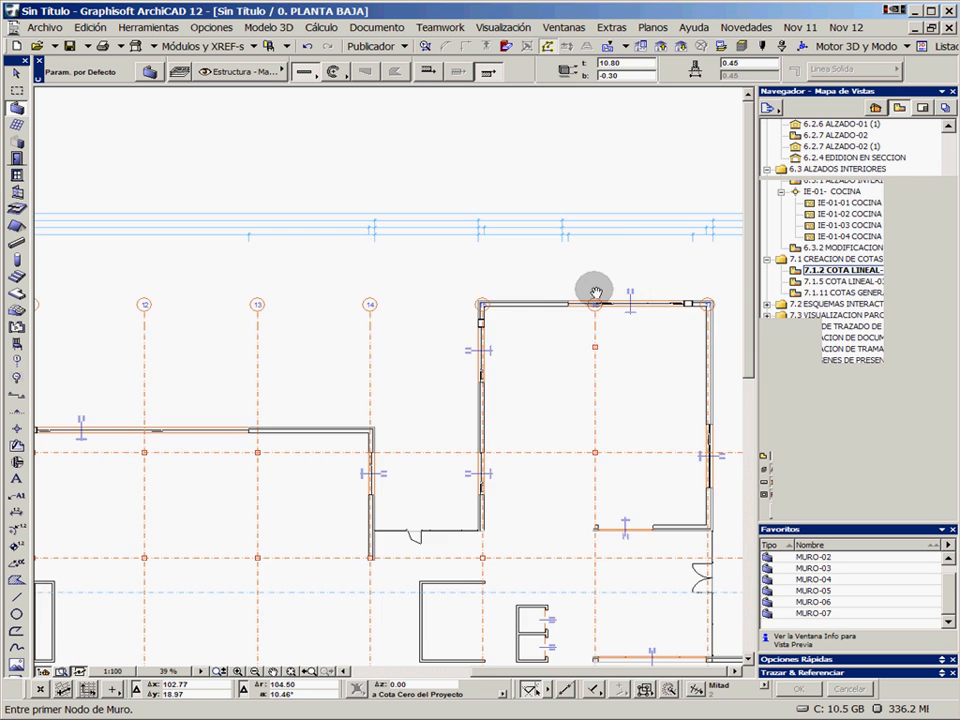
pyautogui.moveTo(595, 292); pyautogui.dragTo(431, 373, button='middle')
pyautogui.scroll(3, 431, 372)
pyautogui.moveTo(388, 321); pyautogui.dragTo(397, 371, button='middle')
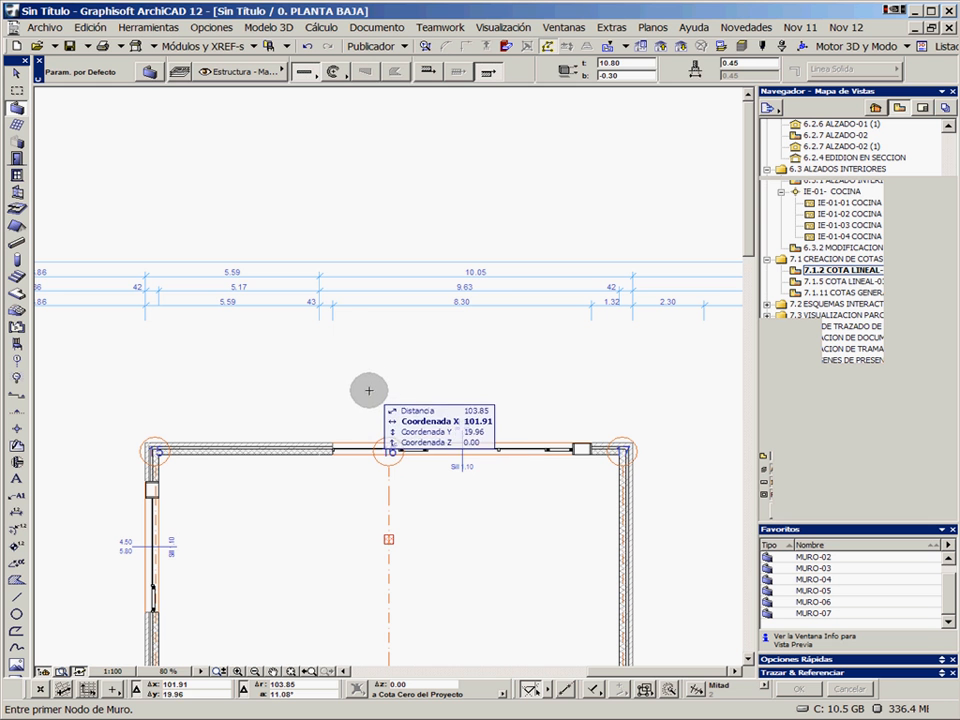
pyautogui.keyDown('shift'); pyautogui.click(332, 304); pyautogui.keyUp('shift')
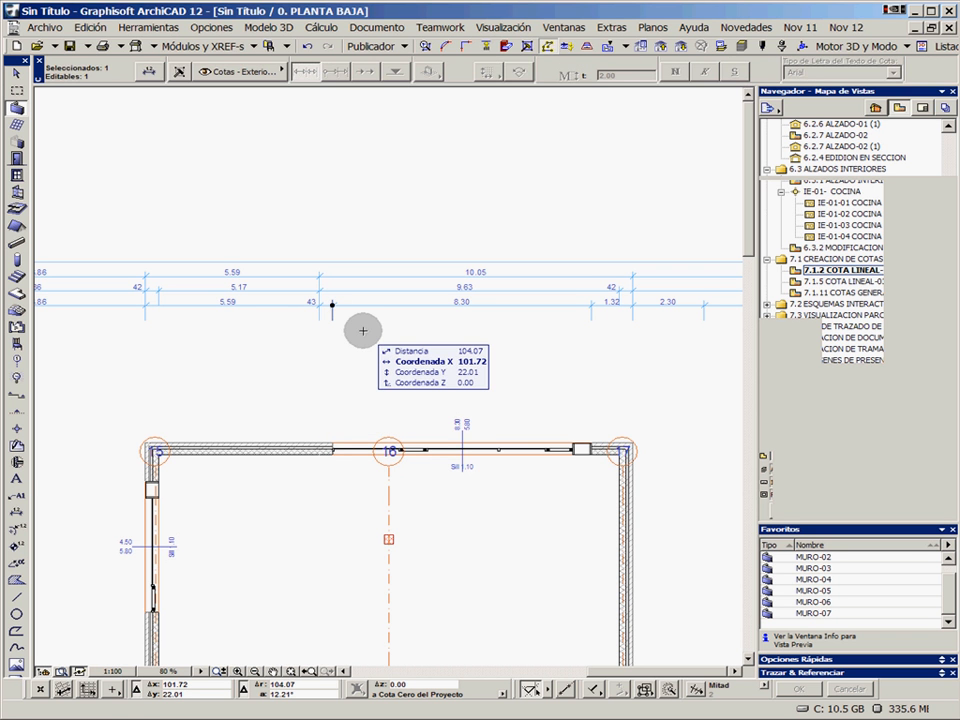
pyautogui.press('Delete')
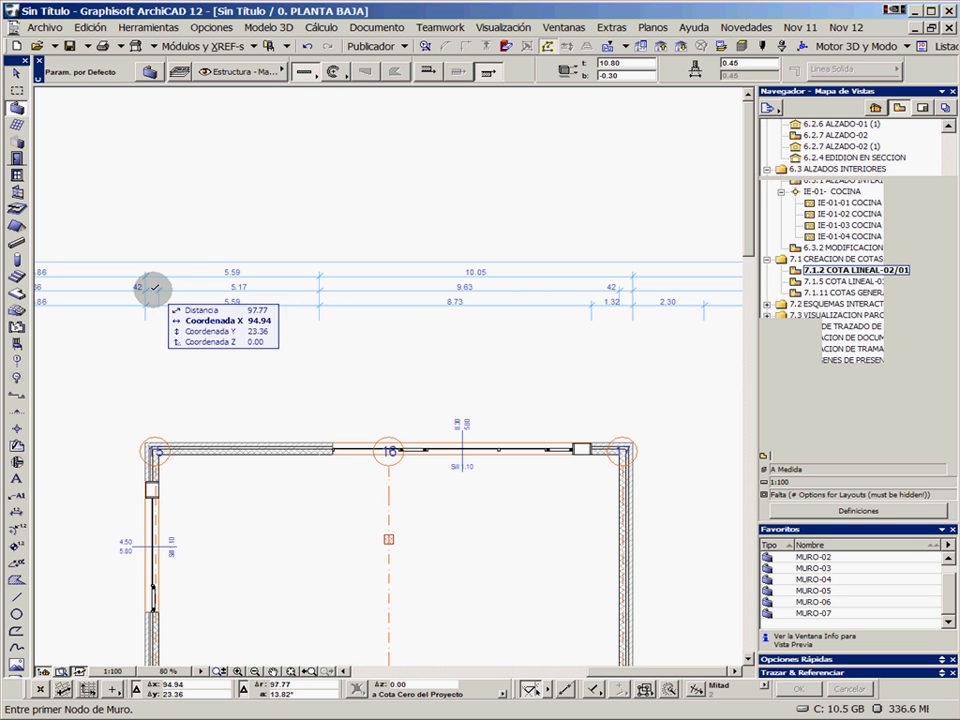
# Delete the point between the 42 and 5.17 segments in the middle chain and the 5.59 segment of the lowest chain
pyautogui.keyDown('shift'); pyautogui.click(200, 300); pyautogui.keyUp('shift')
pyautogui.press('Escape')
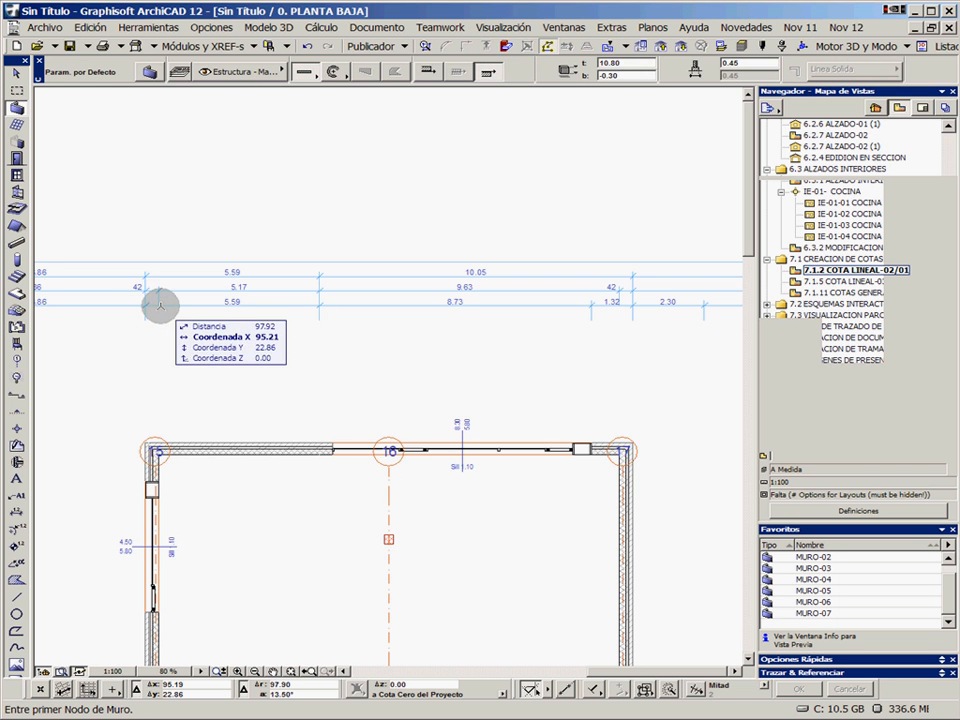
pyautogui.keyDown('shift'); pyautogui.click(158, 291); pyautogui.keyUp('shift')
pyautogui.press('Escape')
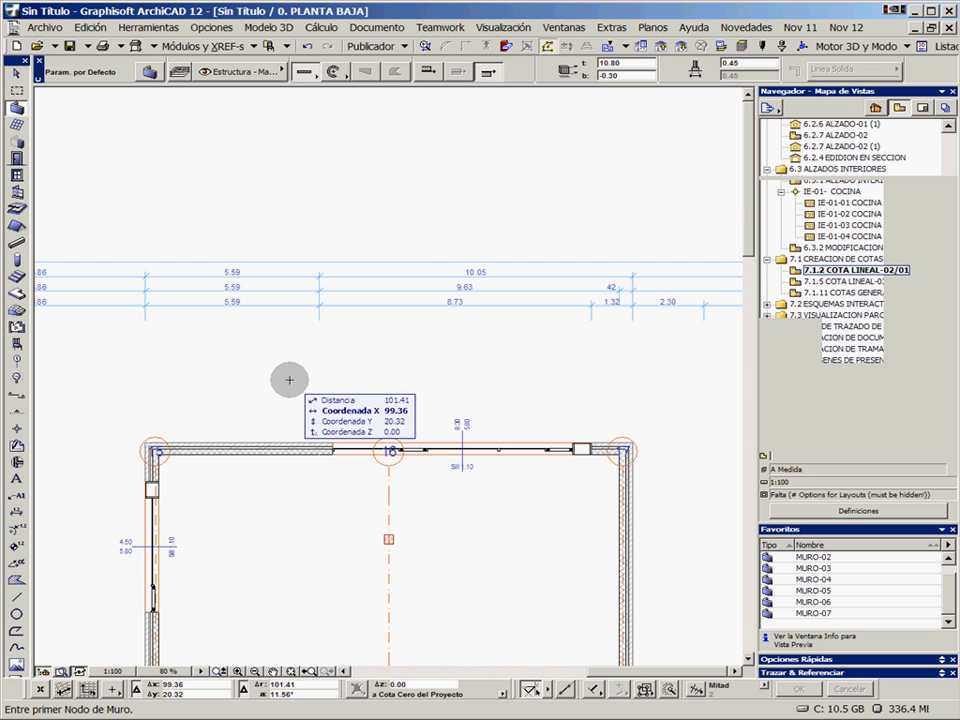
pyautogui.keyDown('shift'); pyautogui.click(232, 303); pyautogui.keyUp('shift')
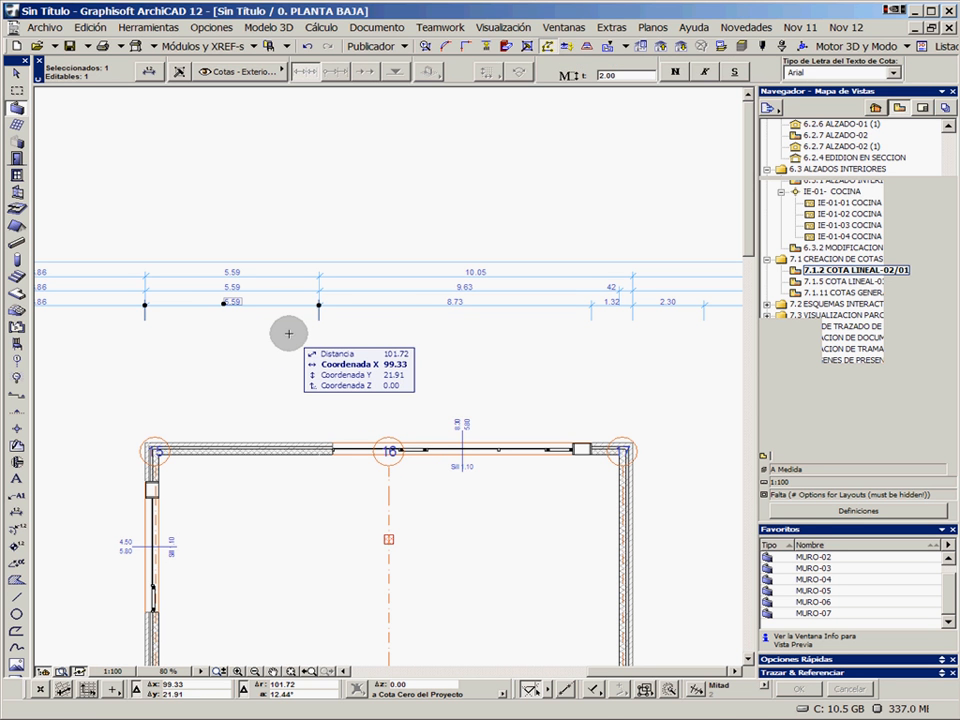
pyautogui.press('Escape')
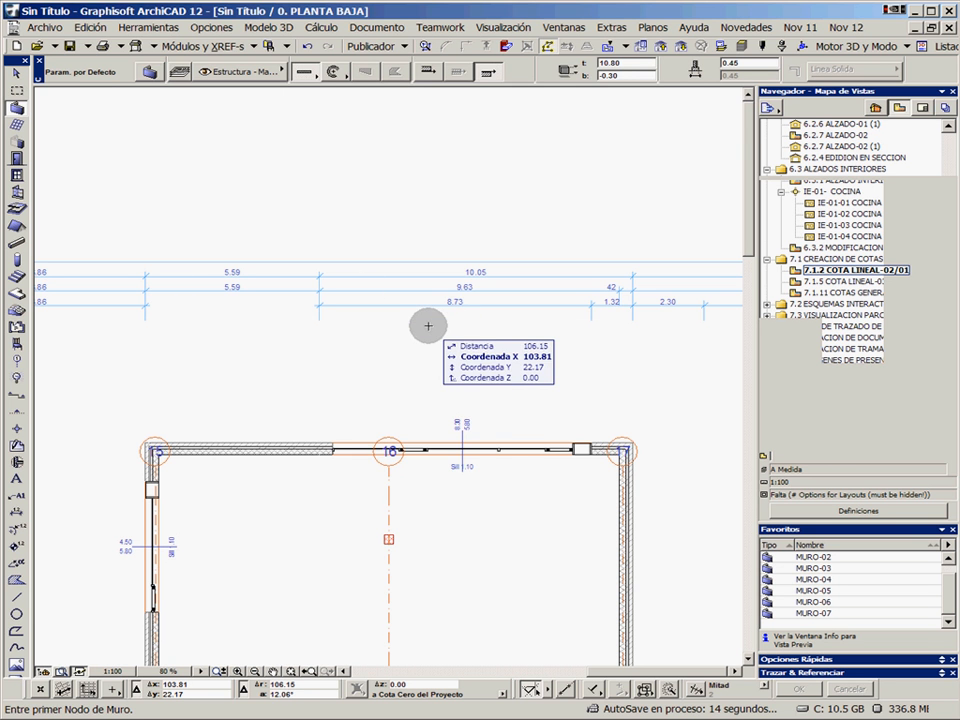
# Add the intermediate division points of the window between grid lines 16 and 17 to the lowest dimension chain
pyautogui.keyDown('shift'); pyautogui.click(405, 306); pyautogui.keyUp('shift')
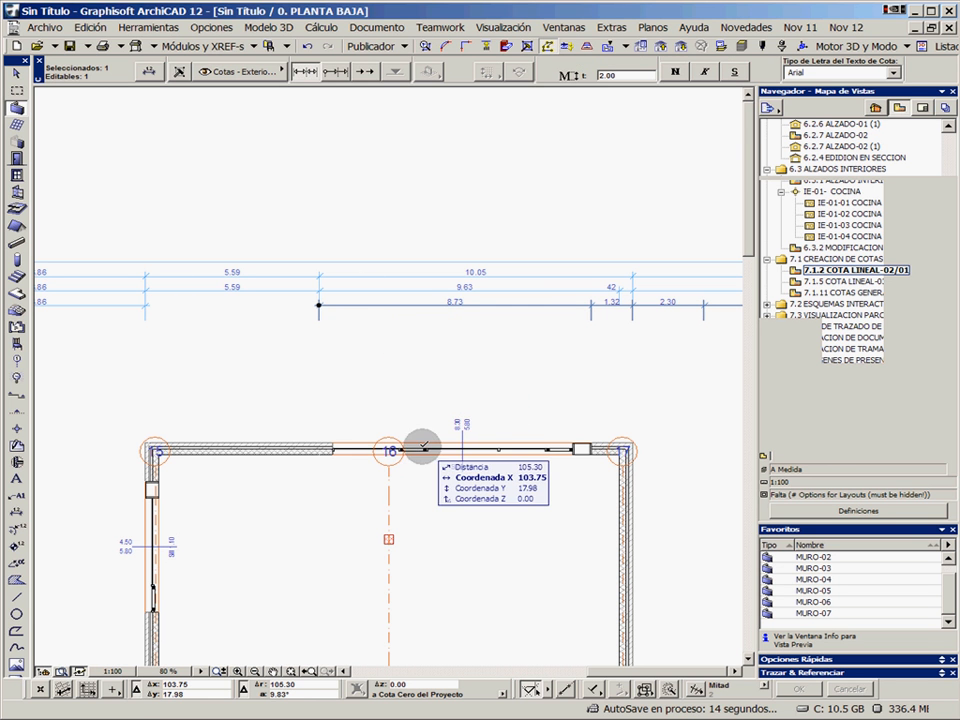
pyautogui.click(399, 449)
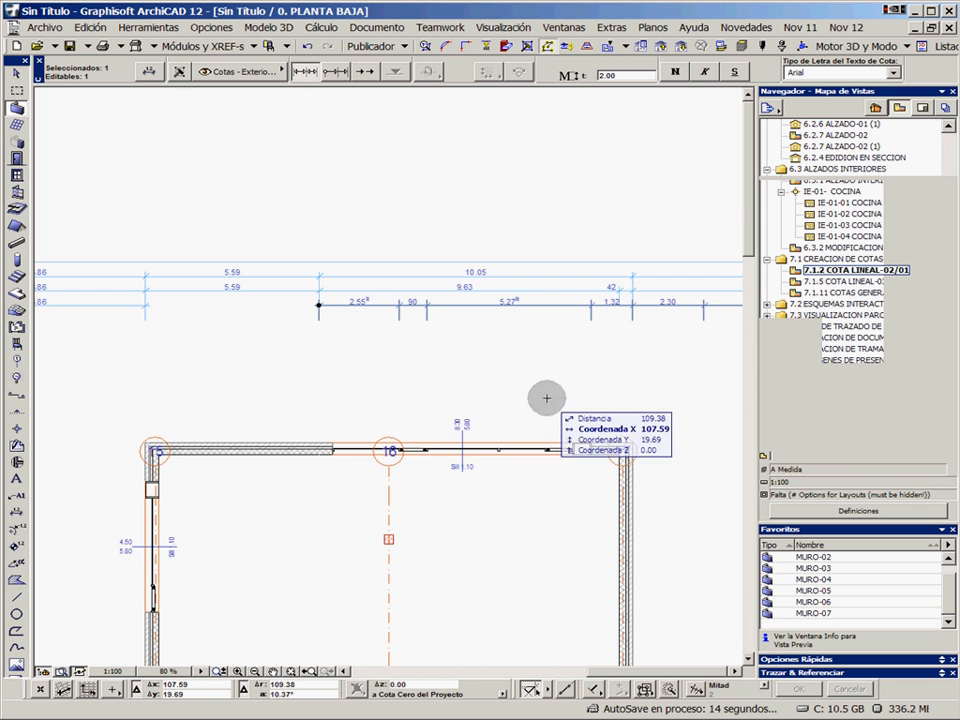
pyautogui.click(499, 449)
pyautogui.click(548, 449)
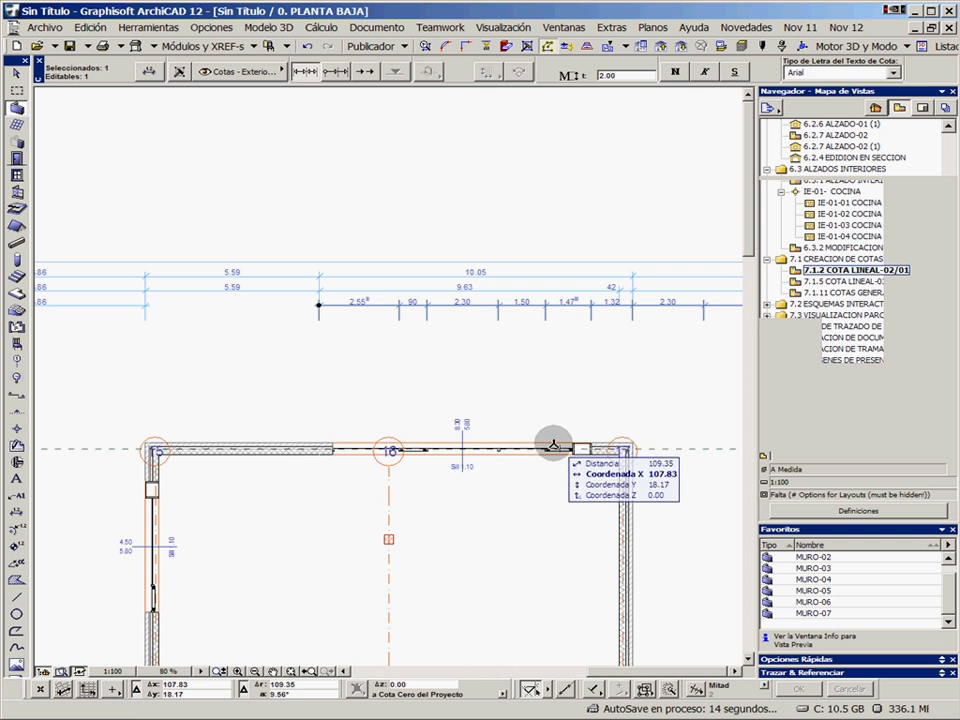
pyautogui.press('Escape')
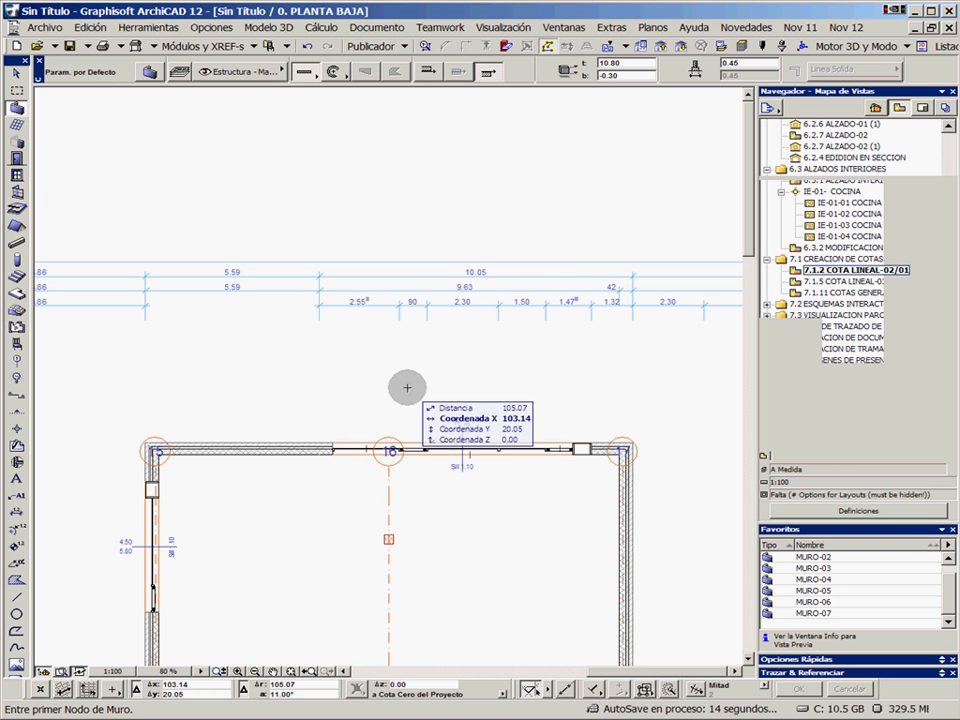
# Open the view 7.1.5 COTA LINEAL-03/01 and frame the gap between the two building blocks
pyautogui.doubleClick(830, 283)
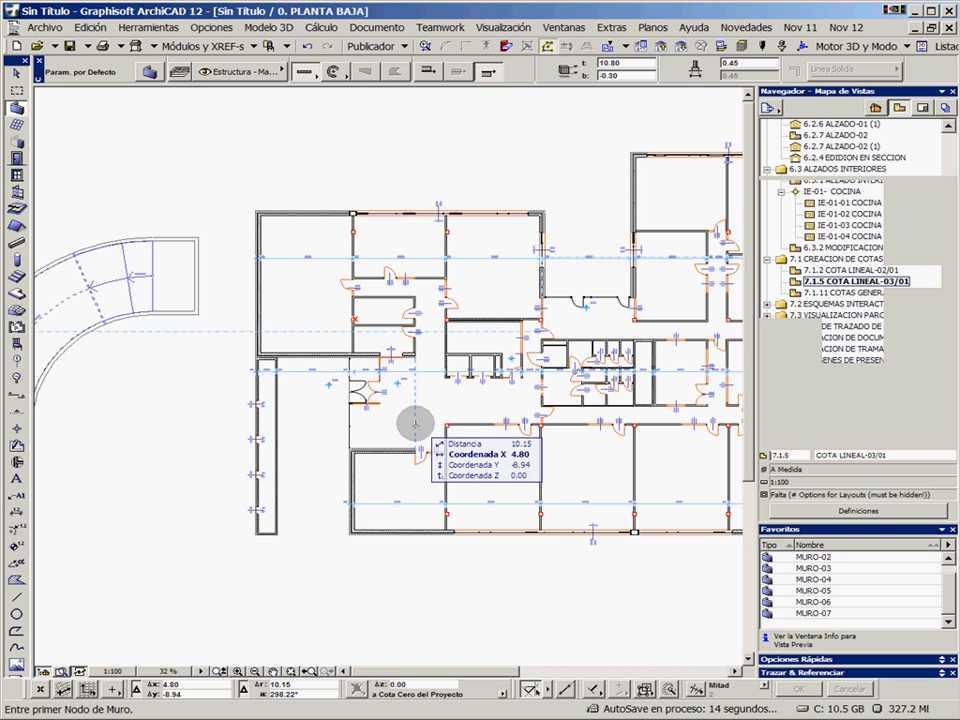
pyautogui.moveTo(639, 339); pyautogui.dragTo(305, 366, button='middle')
pyautogui.moveTo(585, 363); pyautogui.dragTo(429, 318, button='middle')
pyautogui.scroll(4, 402, 320)
pyautogui.scroll(-3, 450, 330)
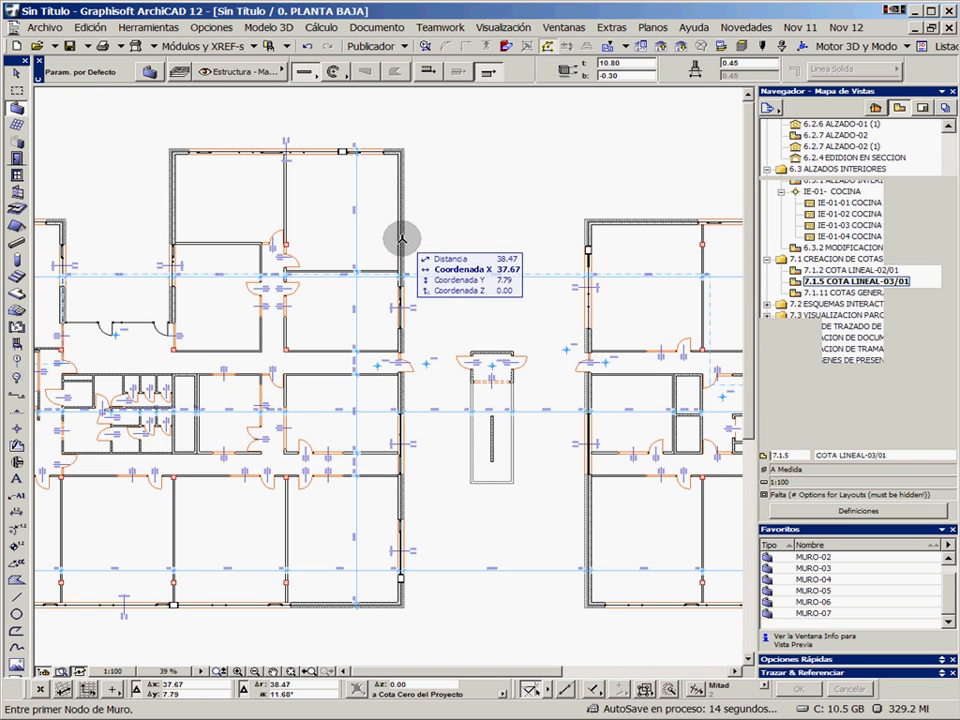
# Start automatic exterior dimensioning for the left block's outer wall facing the gap, making the layer Cotas - Exteriores.SPA visible
pyautogui.click(399, 237)
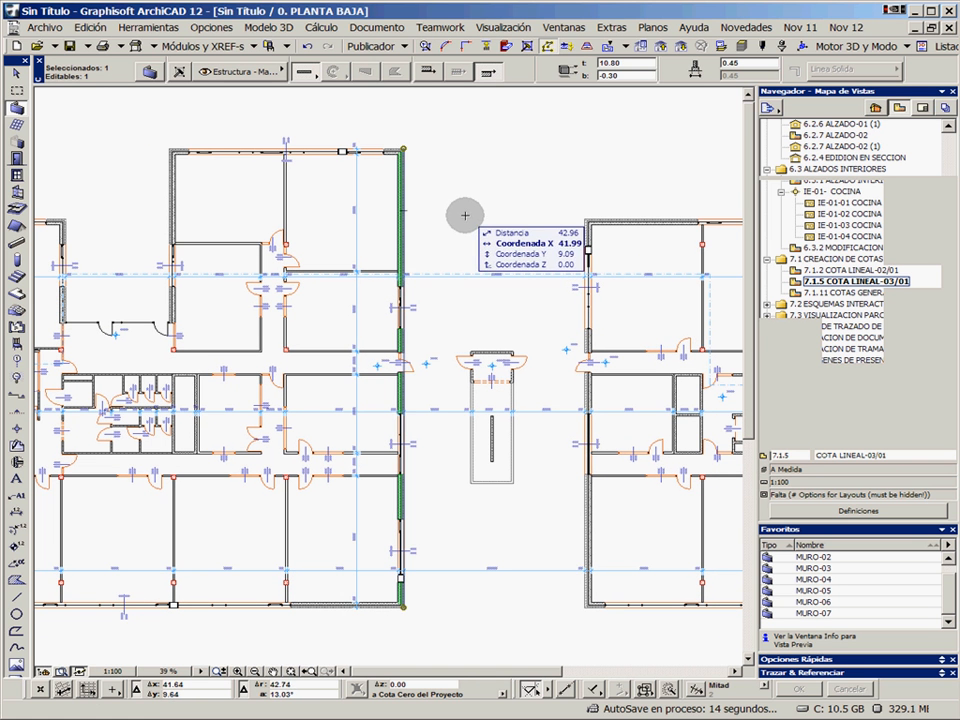
pyautogui.click(150, 27)
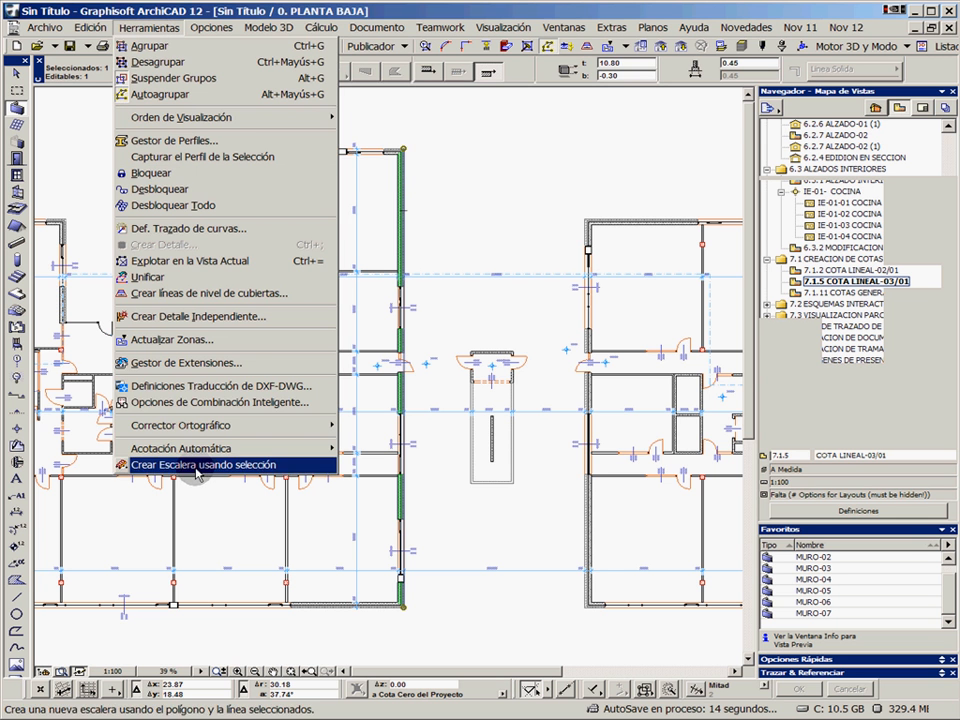
pyautogui.moveTo(300, 448)
pyautogui.click(372, 446)
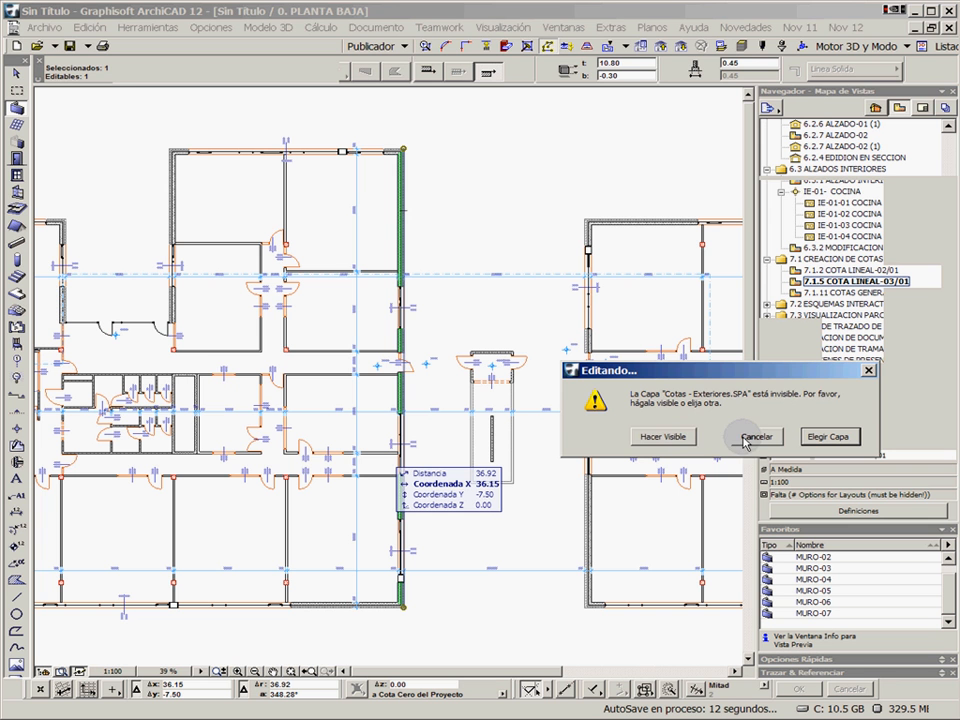
pyautogui.click(676, 437)
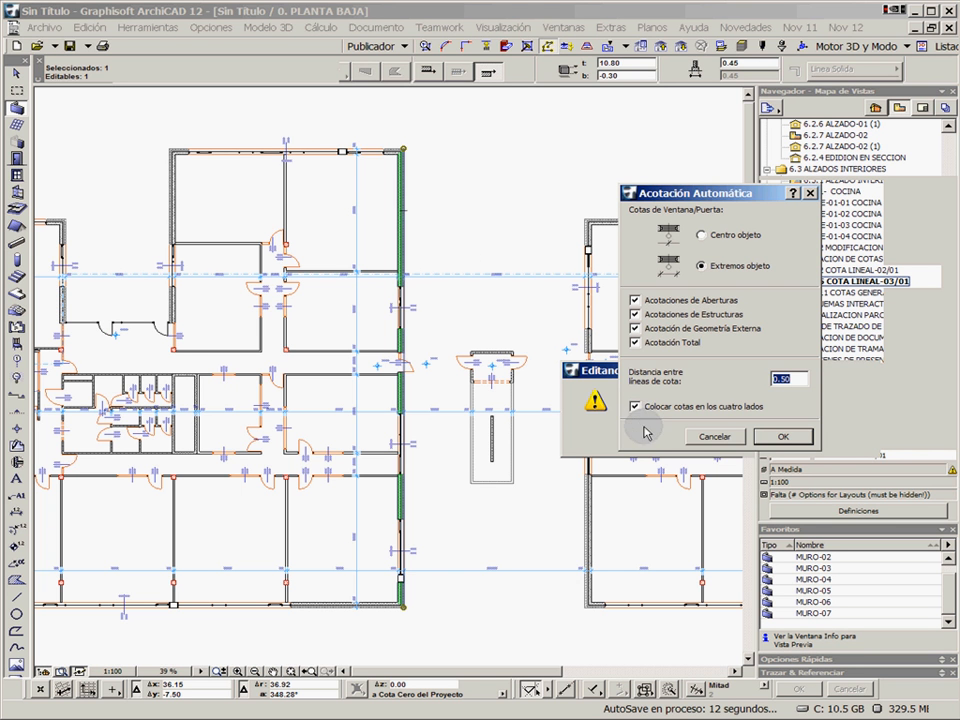
# Generate the dimension chains on one side only at 0.50 spacing, parallel to the selected wall and just outside it, and clear the selection
pyautogui.click(783, 438)
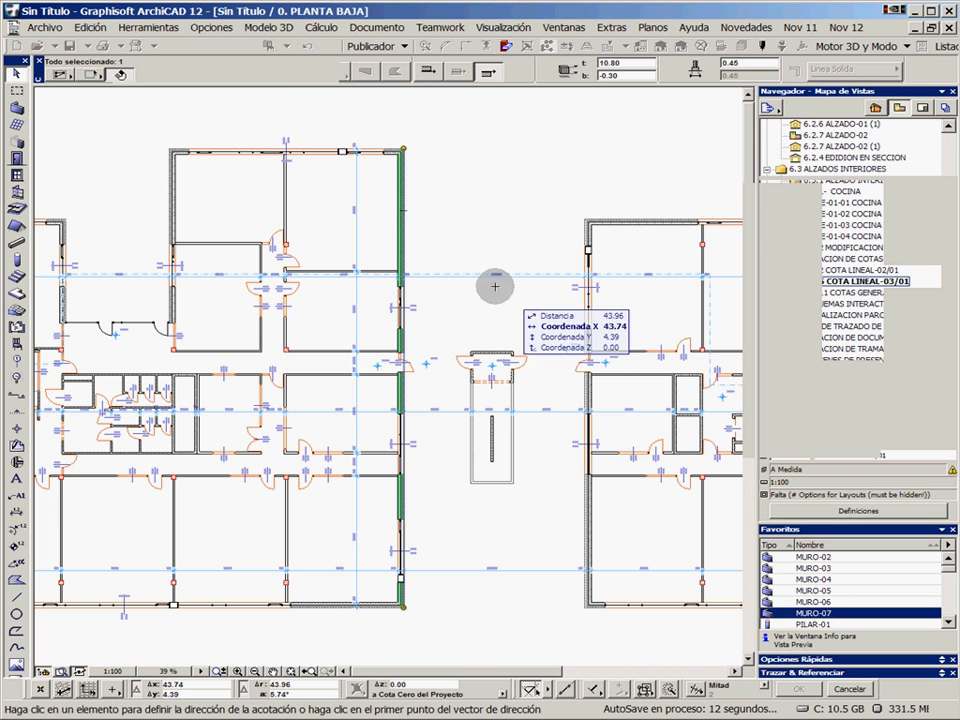
pyautogui.click(403, 241)
pyautogui.click(432, 240)
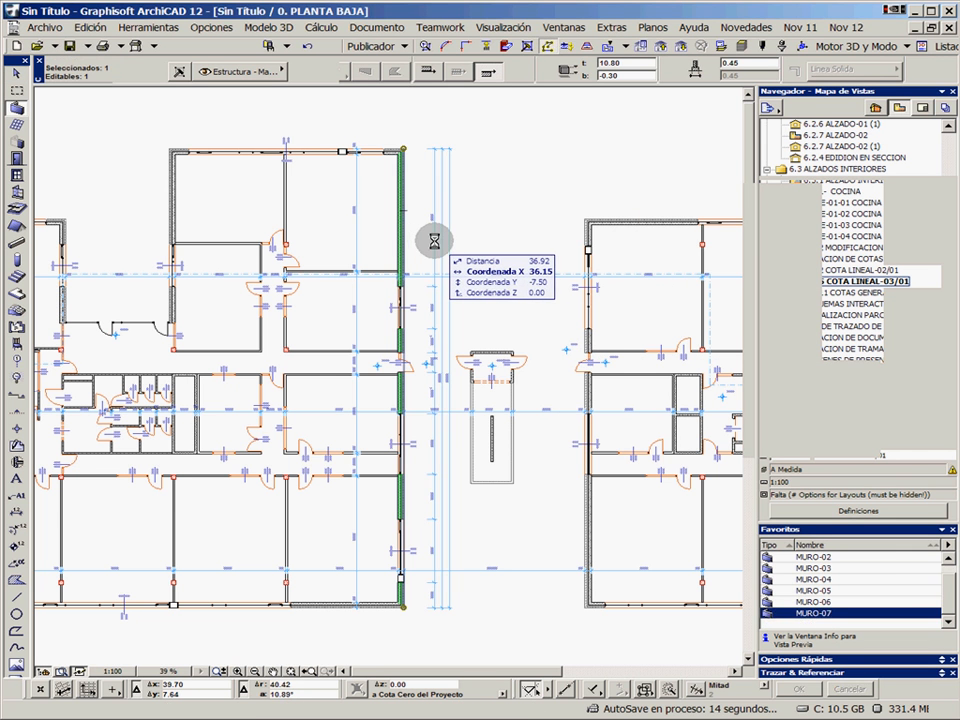
pyautogui.scroll(4, 411, 400)
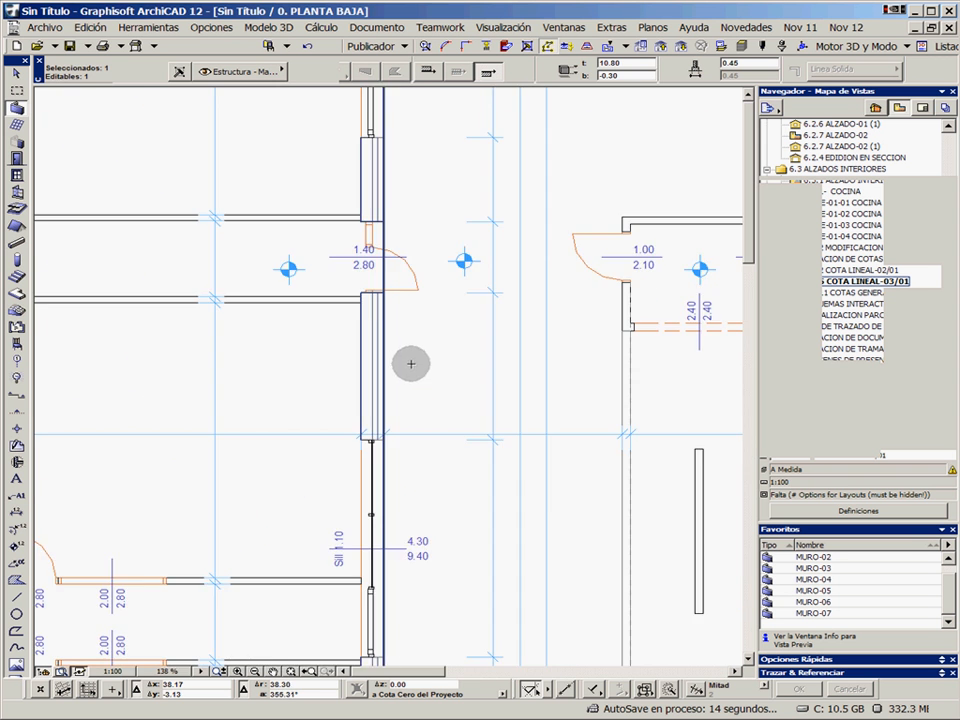
pyautogui.scroll(1, 391, 290)
pyautogui.moveTo(391, 285); pyautogui.dragTo(343, 429, button='middle')
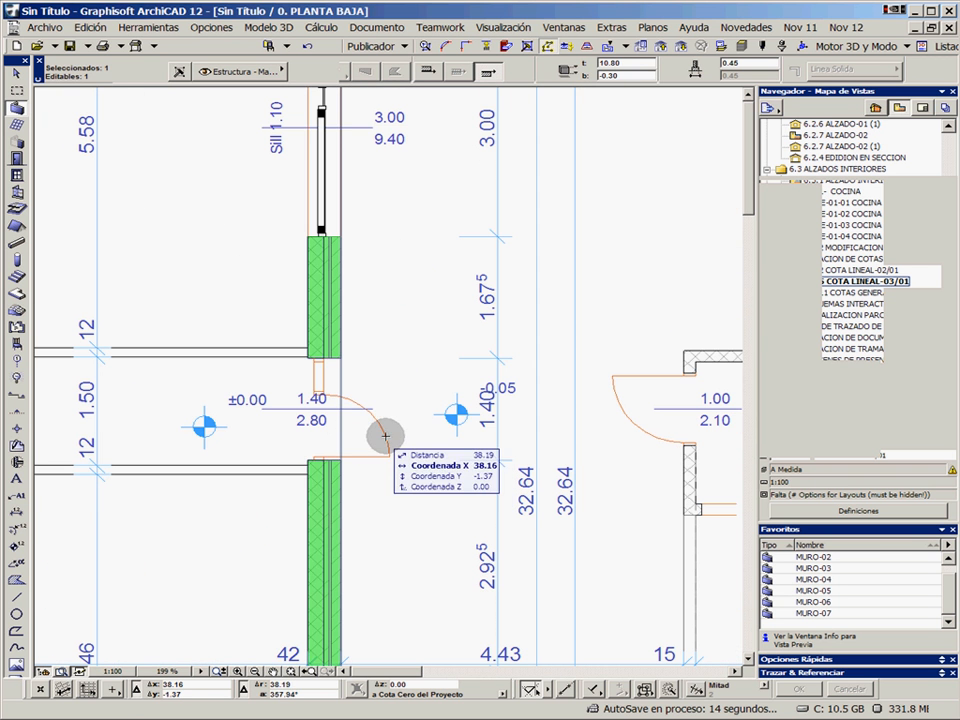
pyautogui.press('Escape')
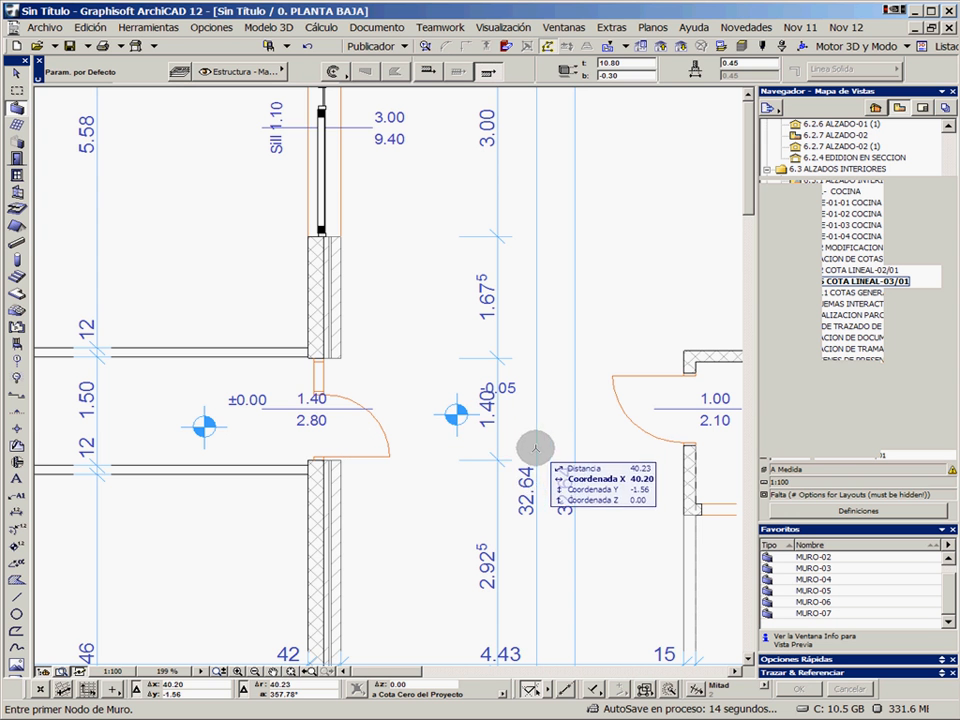
# Remove the -0.05 level mark that overlaps the dimension chain beside the left block's door
pyautogui.keyDown('shift'); pyautogui.click(456, 414); pyautogui.keyUp('shift')
pyautogui.press('Escape')
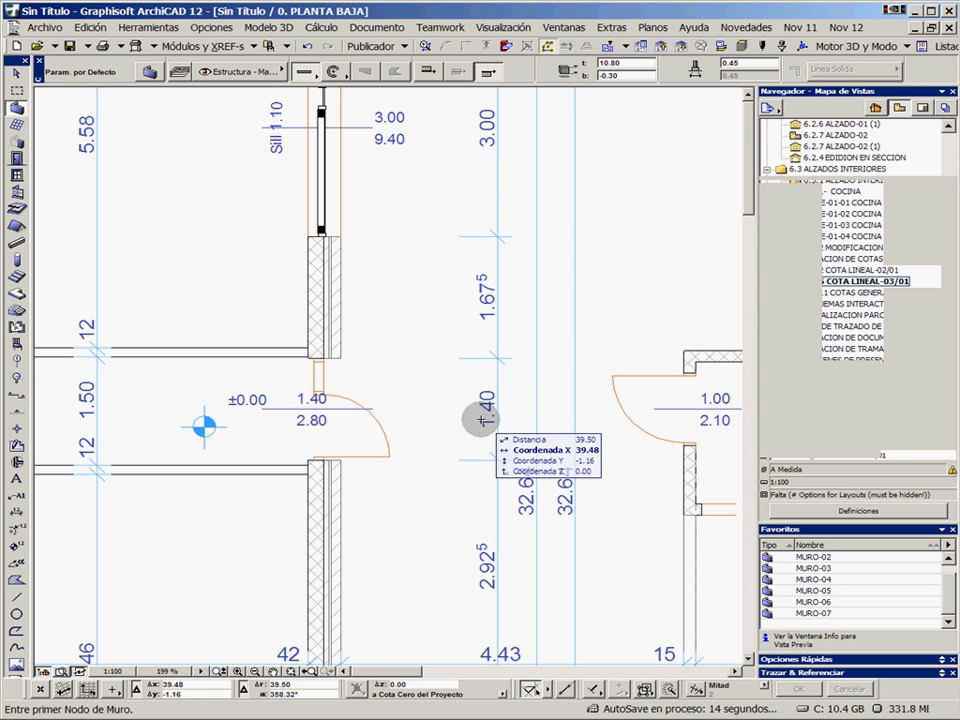
# Using the existing exterior chain's settings, dimension the door opening and adjoining lower wall section of the right block's outer wall facing the gap
pyautogui.moveTo(540, 430); pyautogui.dragTo(381, 407, button='middle')
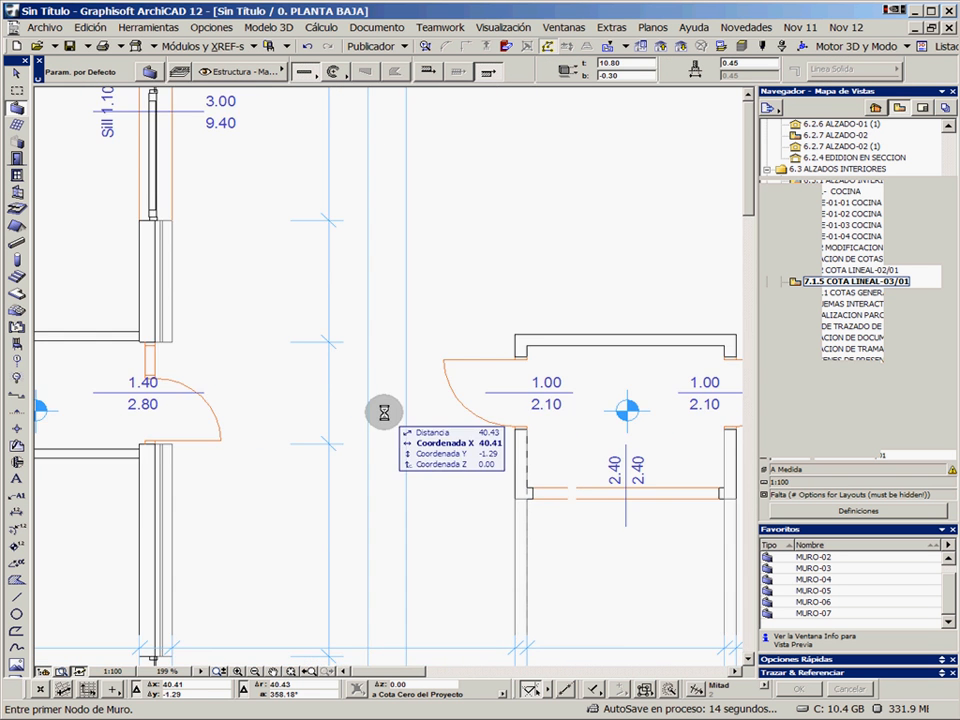
pyautogui.scroll(-3, 546, 422)
pyautogui.scroll(2, 552, 418)
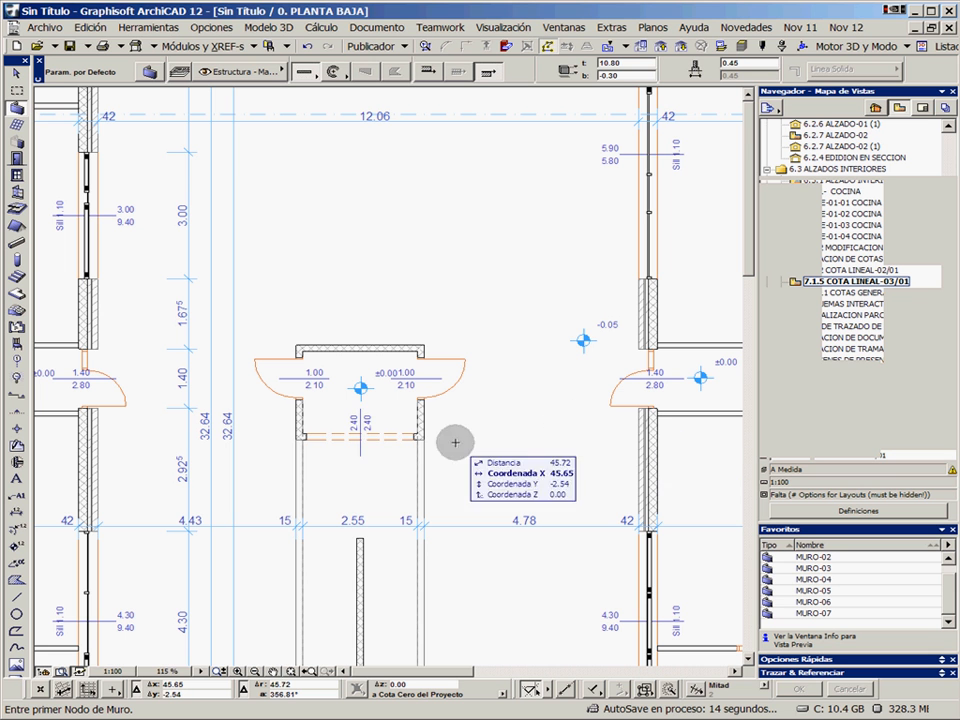
pyautogui.keyDown('alt'); pyautogui.click(233, 472); pyautogui.keyUp('alt')
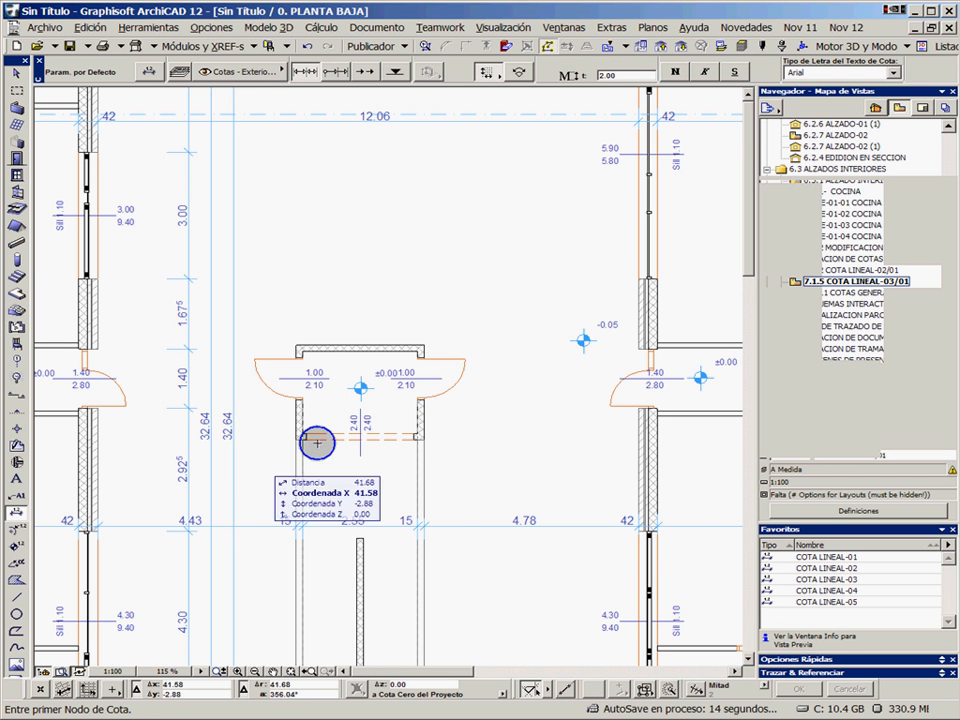
pyautogui.click(637, 408)
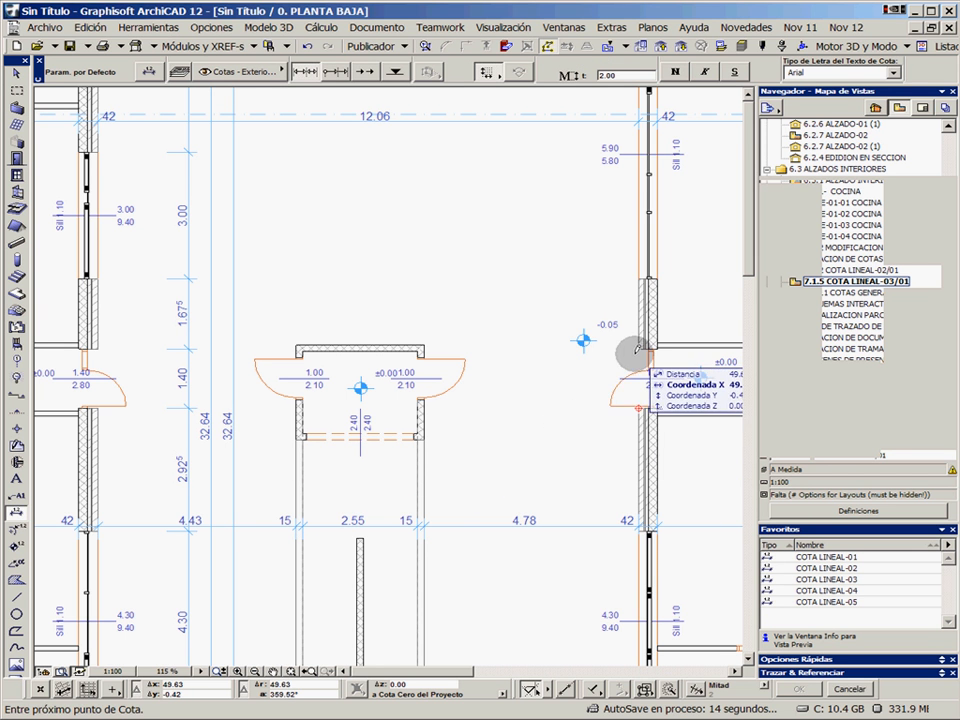
pyautogui.click(637, 349)
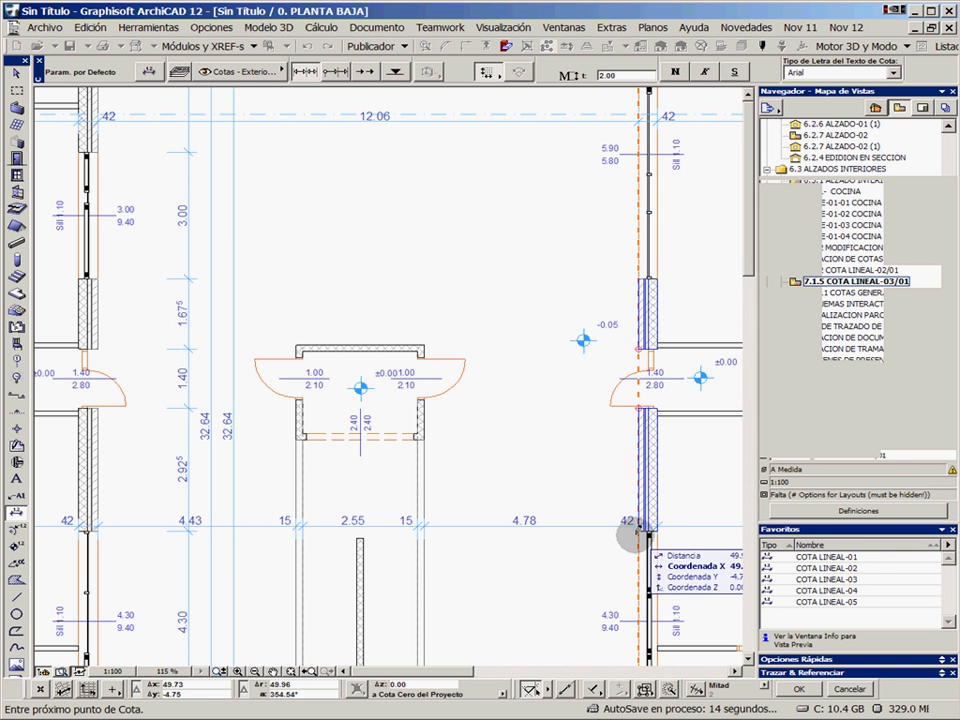
pyautogui.click(638, 531)
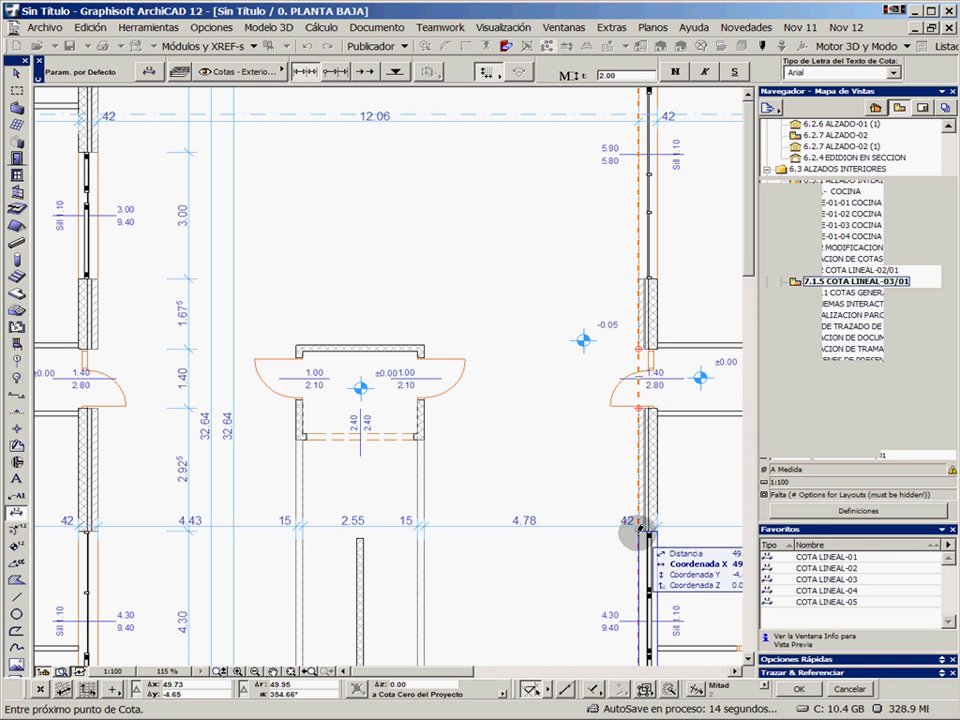
pyautogui.doubleClick(550, 385)
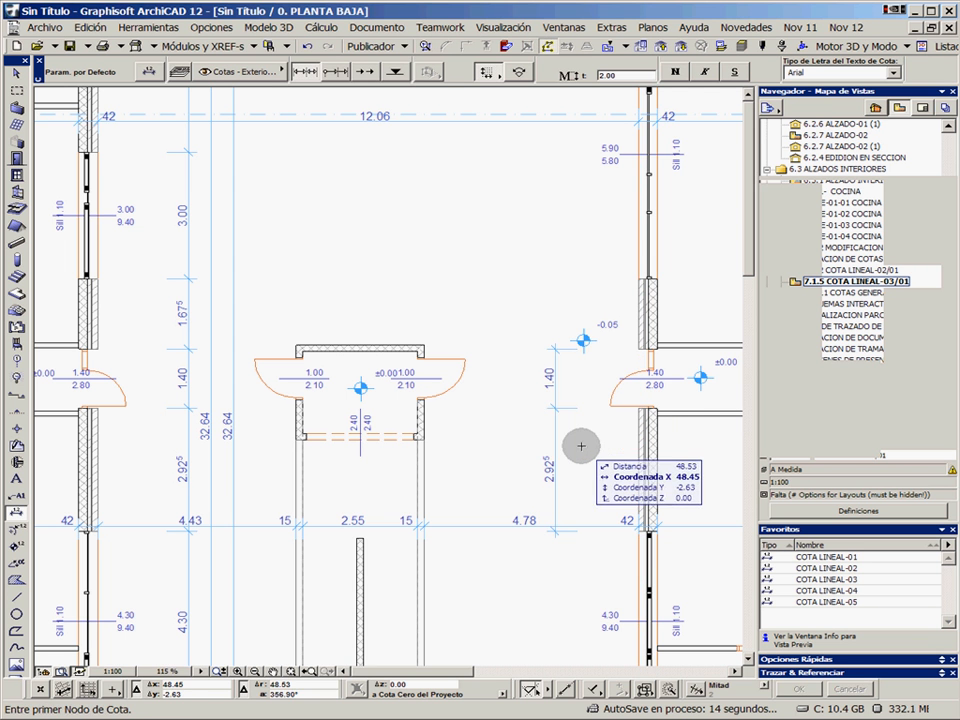
# Add the lower and upper edges of the window above the door to the new dimension chain
pyautogui.click(553, 435)
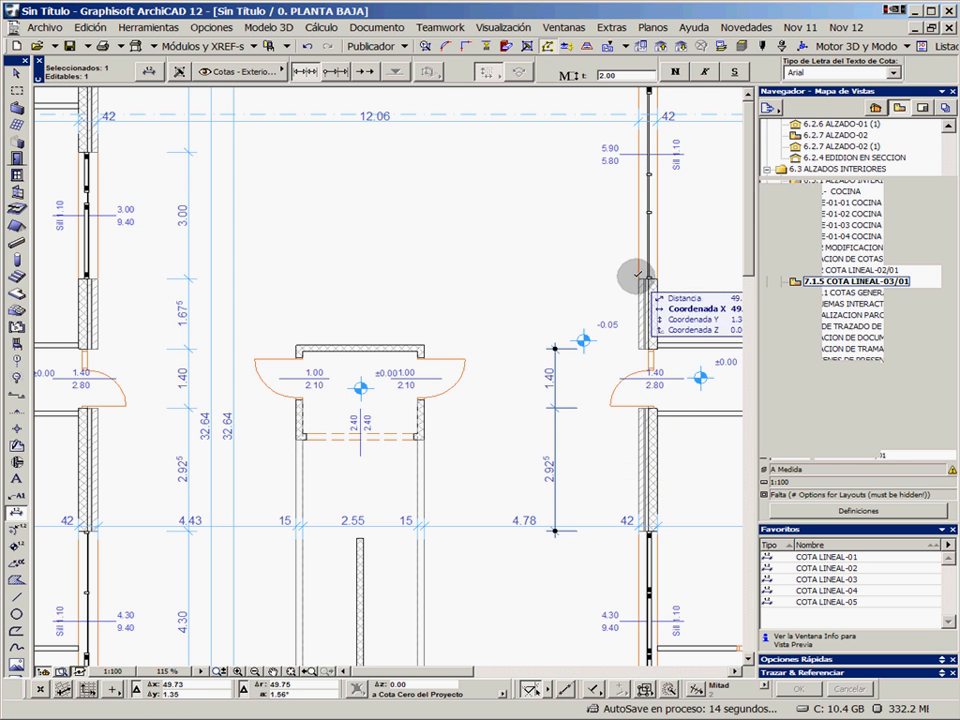
pyautogui.keyDown('ctrl'); pyautogui.click(637, 280); pyautogui.keyUp('ctrl')
pyautogui.moveTo(613, 222); pyautogui.dragTo(586, 381, button='middle')
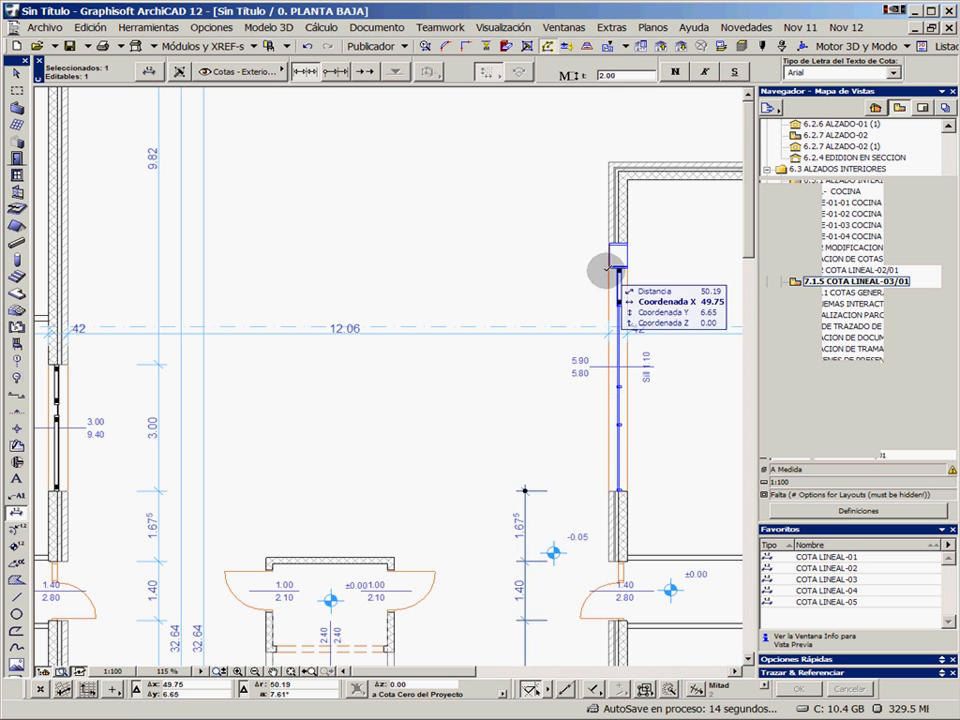
pyautogui.press('Escape')
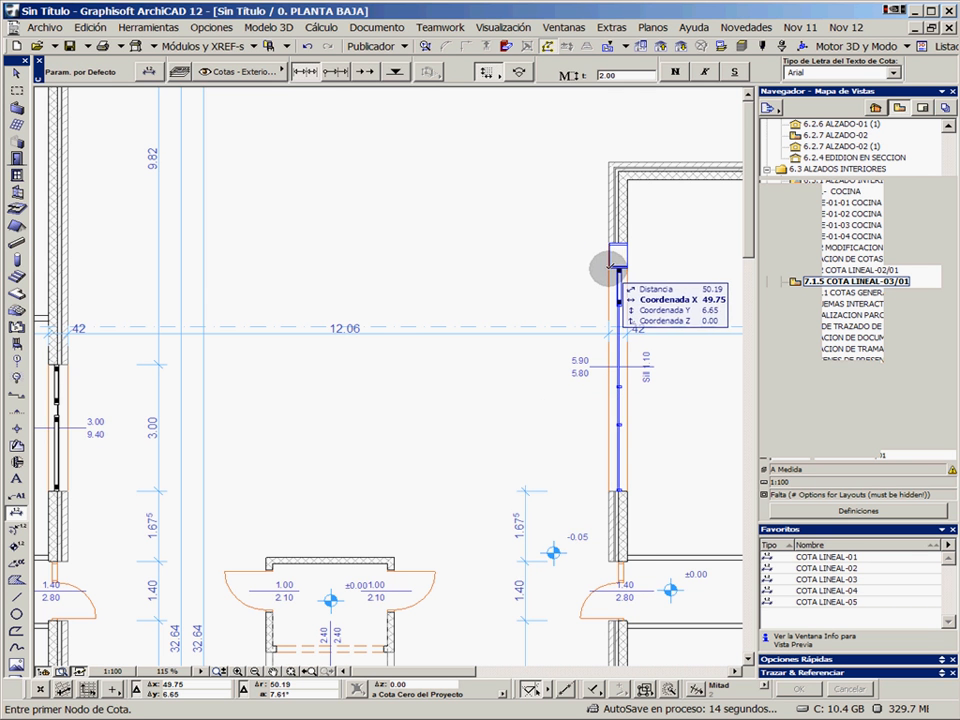
pyautogui.keyDown('shift'); pyautogui.click(524, 503); pyautogui.keyUp('shift')
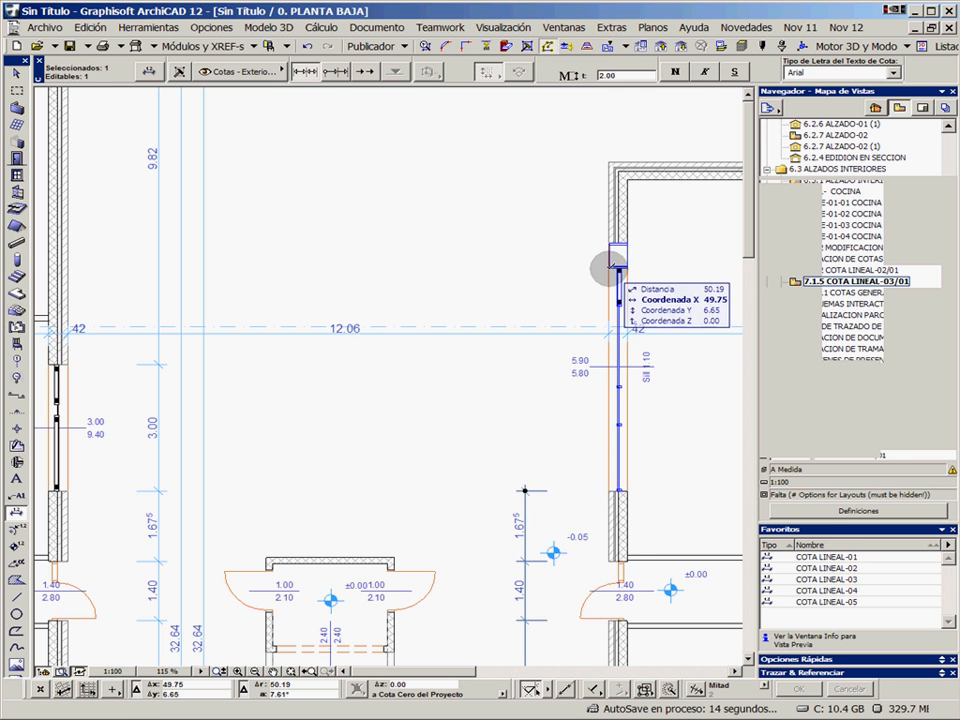
pyautogui.keyDown('ctrl'); pyautogui.click(608, 267); pyautogui.keyUp('ctrl')
pyautogui.press('Escape')
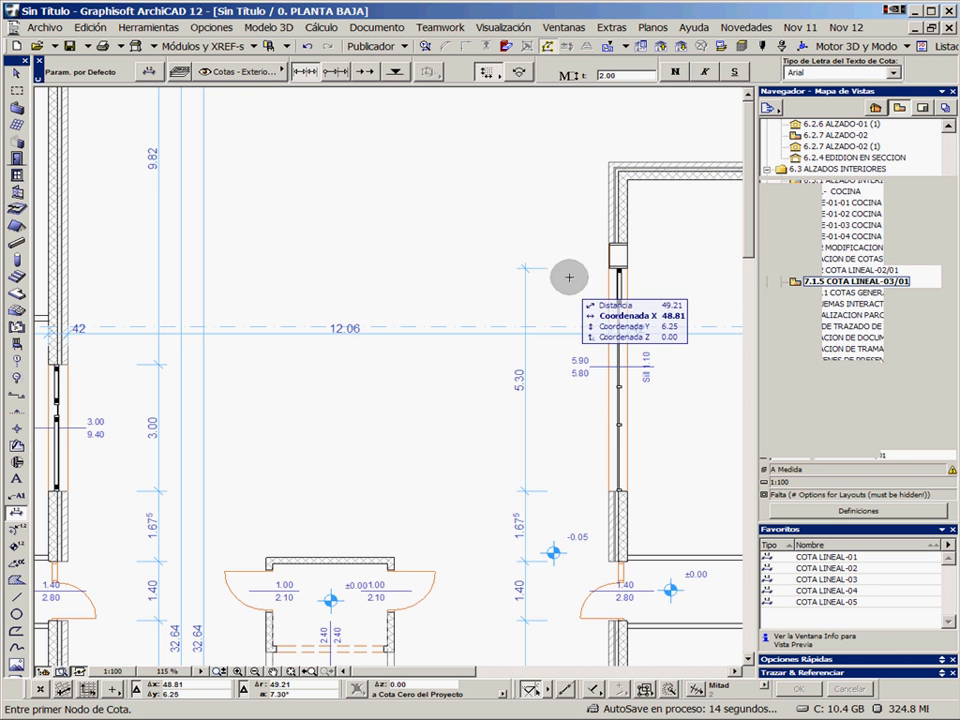
# Extend the same dimension chain to the right block's upper and lower outer wall corners and clear the selection
pyautogui.keyDown('shift'); pyautogui.click(527, 313); pyautogui.keyUp('shift')
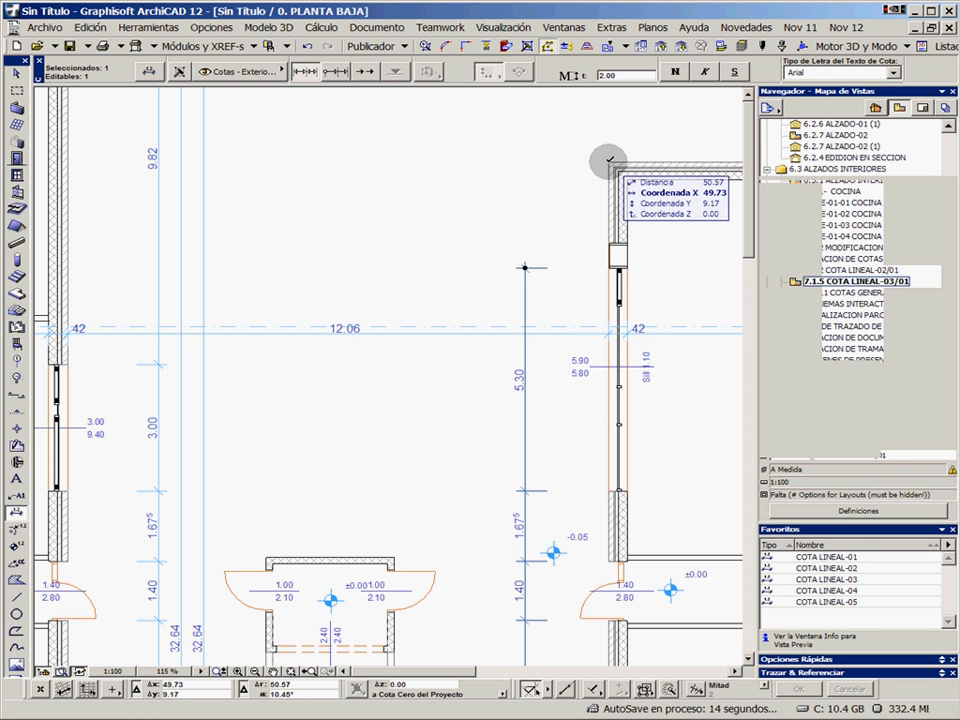
pyautogui.keyDown('ctrl'); pyautogui.click(609, 161); pyautogui.keyUp('ctrl')
pyautogui.scroll(-2, 588, 460)
pyautogui.moveTo(587, 608); pyautogui.dragTo(583, 338, button='middle')
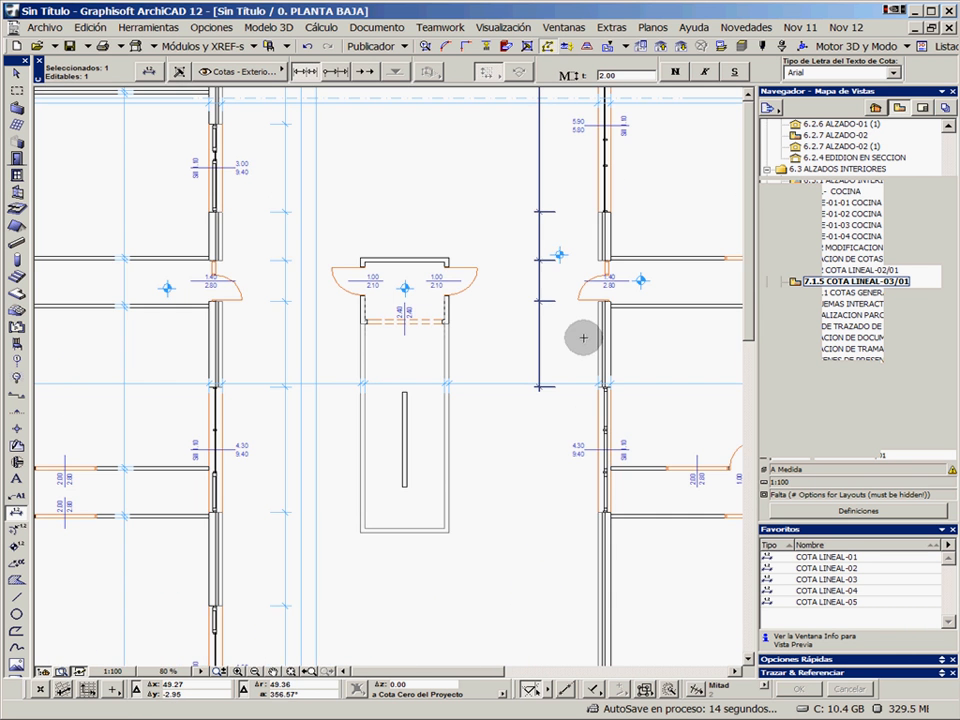
pyautogui.moveTo(602, 581); pyautogui.dragTo(593, 364, button='middle')
pyautogui.keyDown('ctrl'); pyautogui.click(587, 571); pyautogui.keyUp('ctrl')
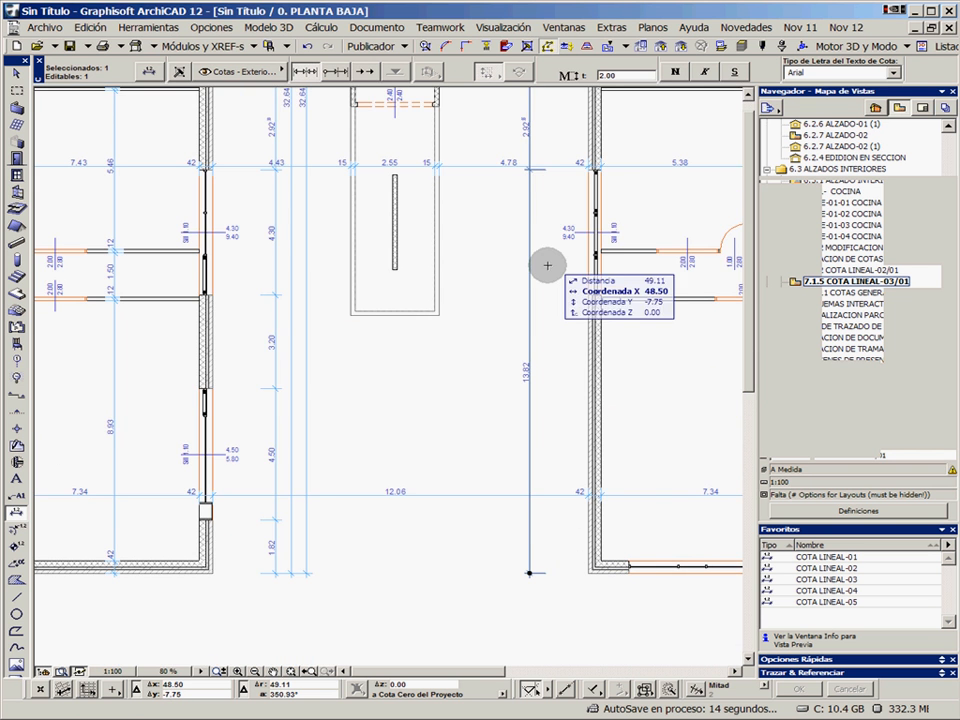
pyautogui.press('Escape')
# Open the schedule P-01 LISTADO DE PILARES from the view folder 7.2 ESQUEMAS INTERACTIVOS
pyautogui.scroll(5, 561, 521)
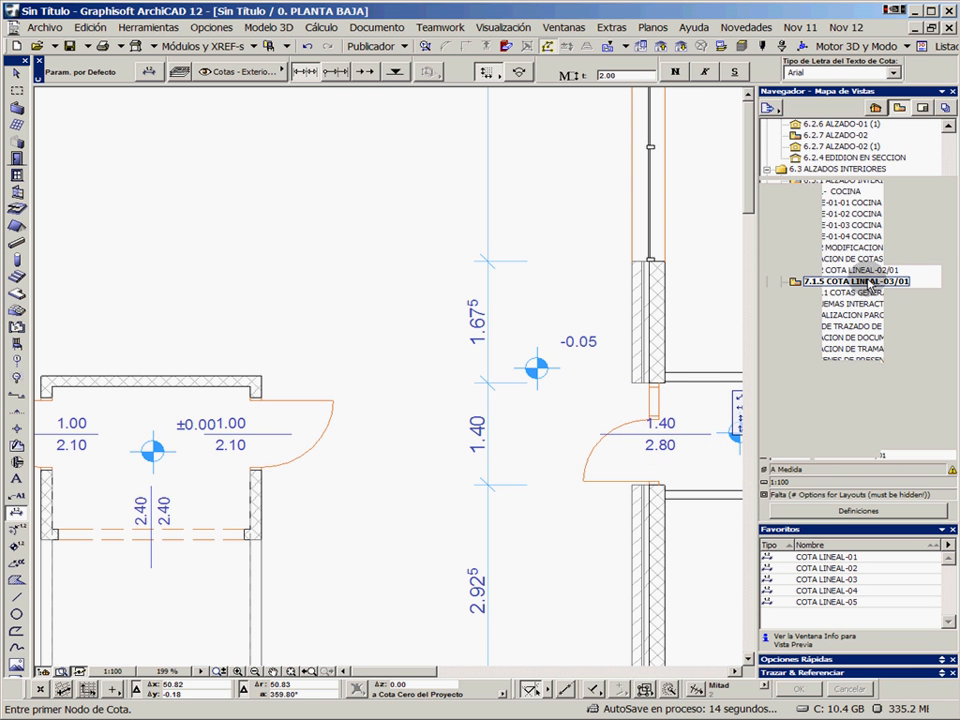
pyautogui.click(943, 93)
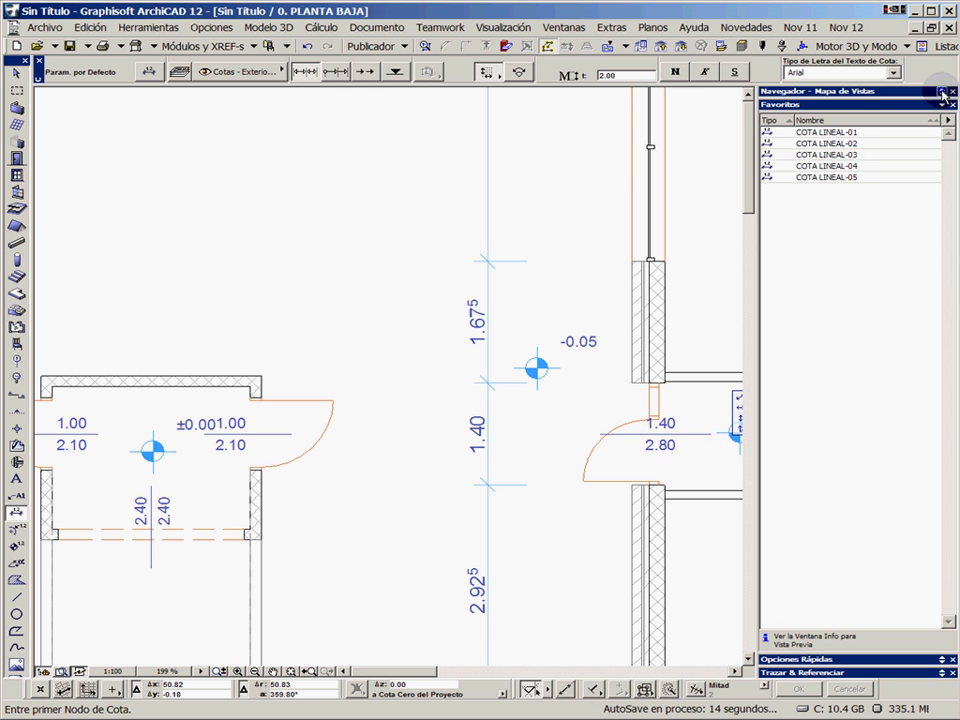
pyautogui.click(943, 93)
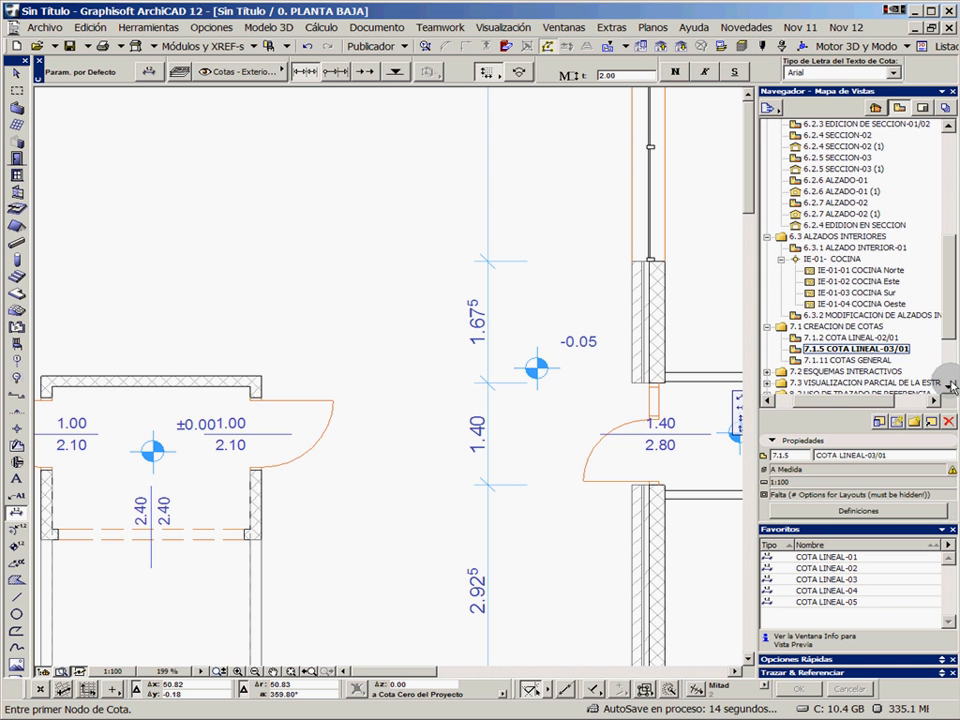
pyautogui.scroll(-3, 762, 335)
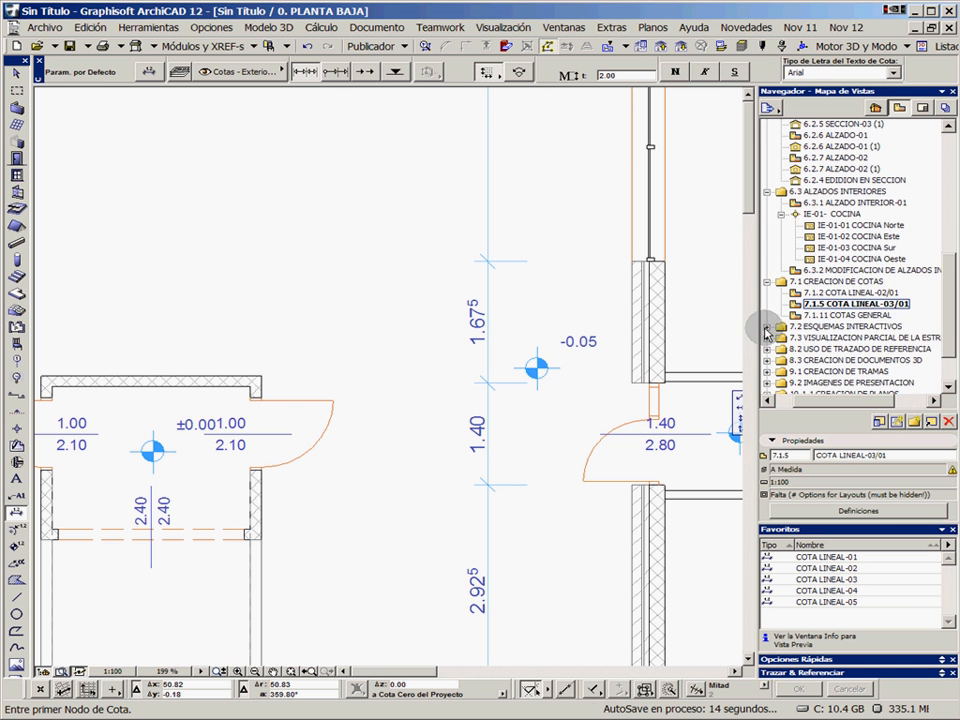
pyautogui.click(766, 327)
pyautogui.doubleClick(835, 304)
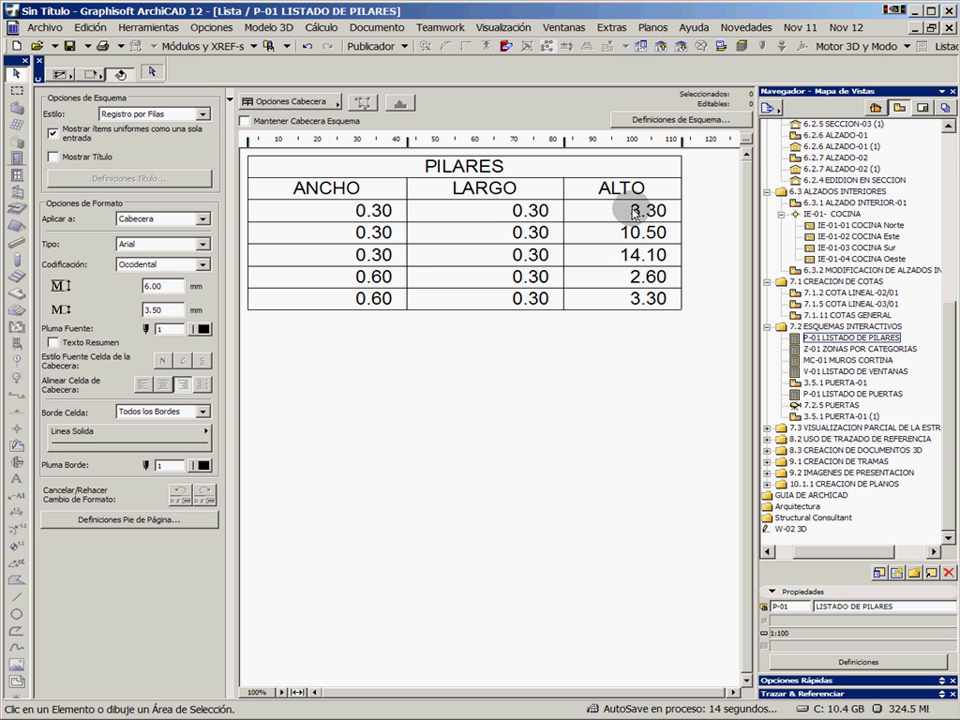
# Open the column schedule's scheme settings and examine the element type options and the available Pilar parameters
pyautogui.click(655, 121)
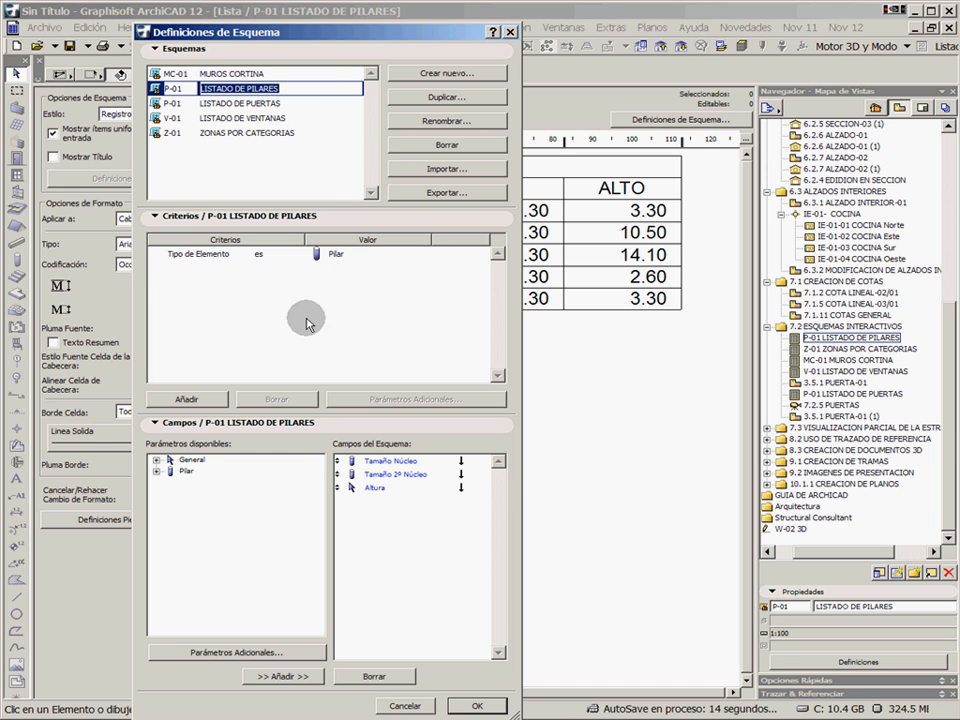
pyautogui.click(413, 253)
pyautogui.click(426, 253)
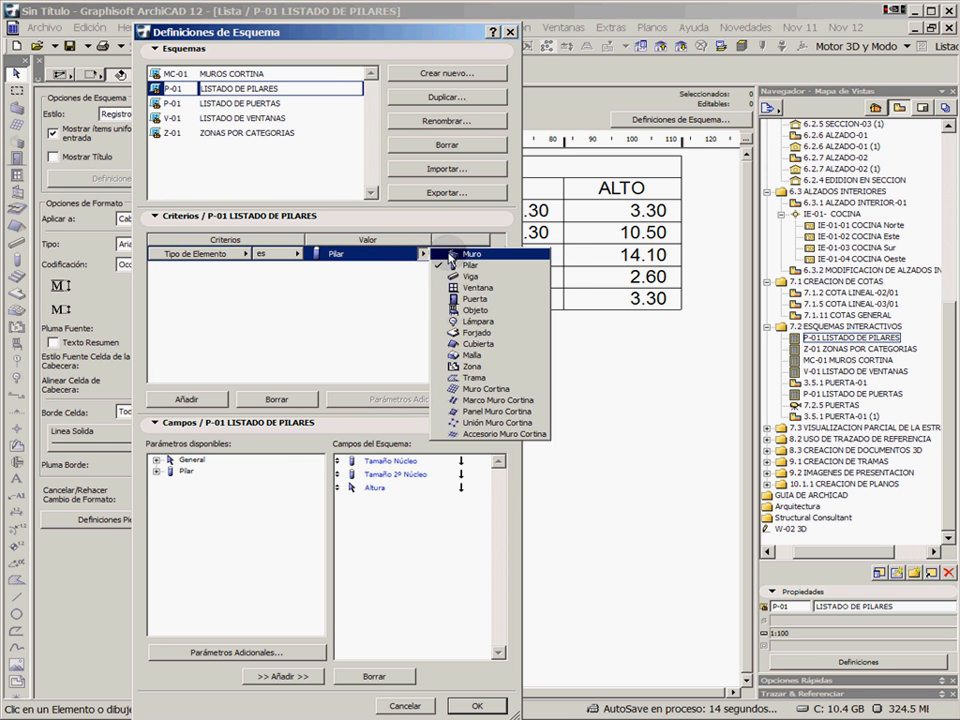
pyautogui.click(368, 296)
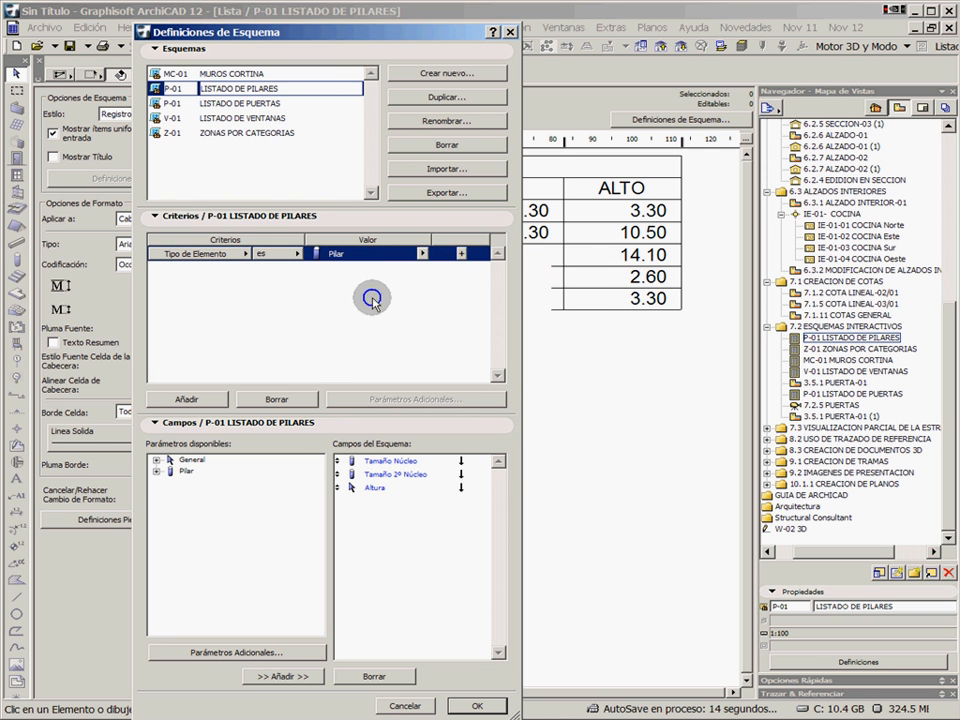
pyautogui.click(156, 470)
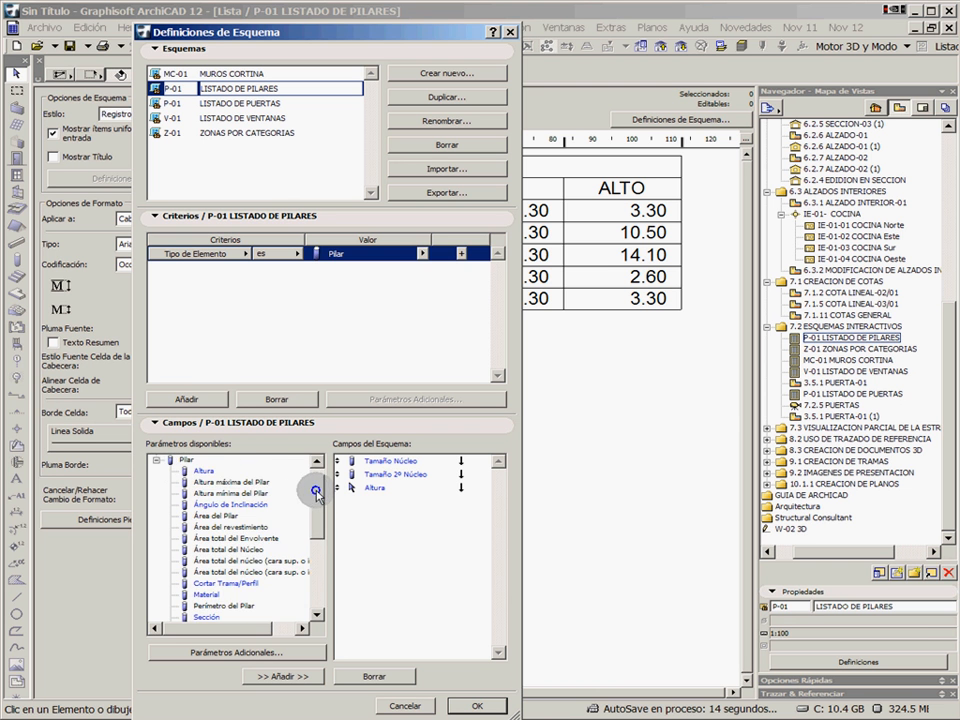
pyautogui.moveTo(316, 492); pyautogui.dragTo(318, 518)
# Add the General parameter Capa as a field of the column schedule, apply it and slightly widen its column
pyautogui.click(157, 461)
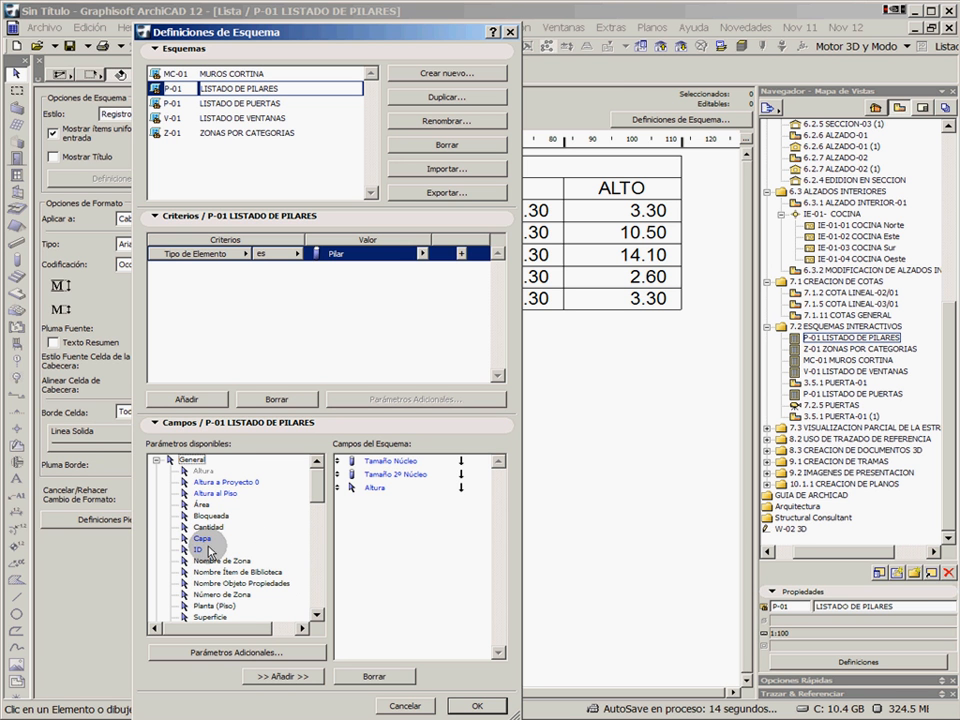
pyautogui.moveTo(195, 538); pyautogui.dragTo(410, 530)
pyautogui.click(377, 502)
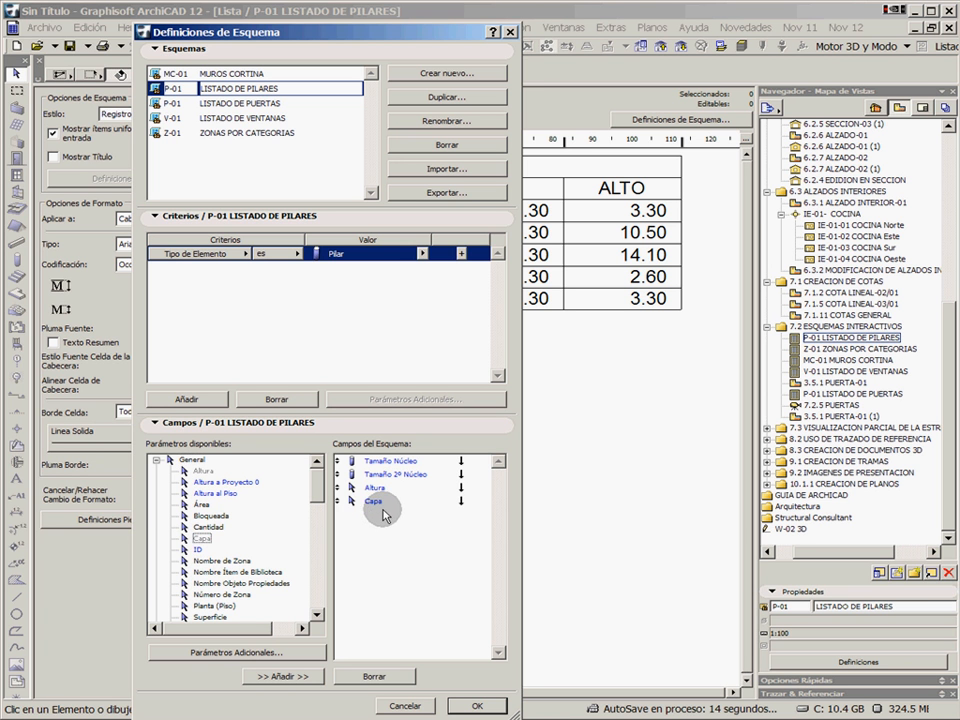
pyautogui.click(484, 705)
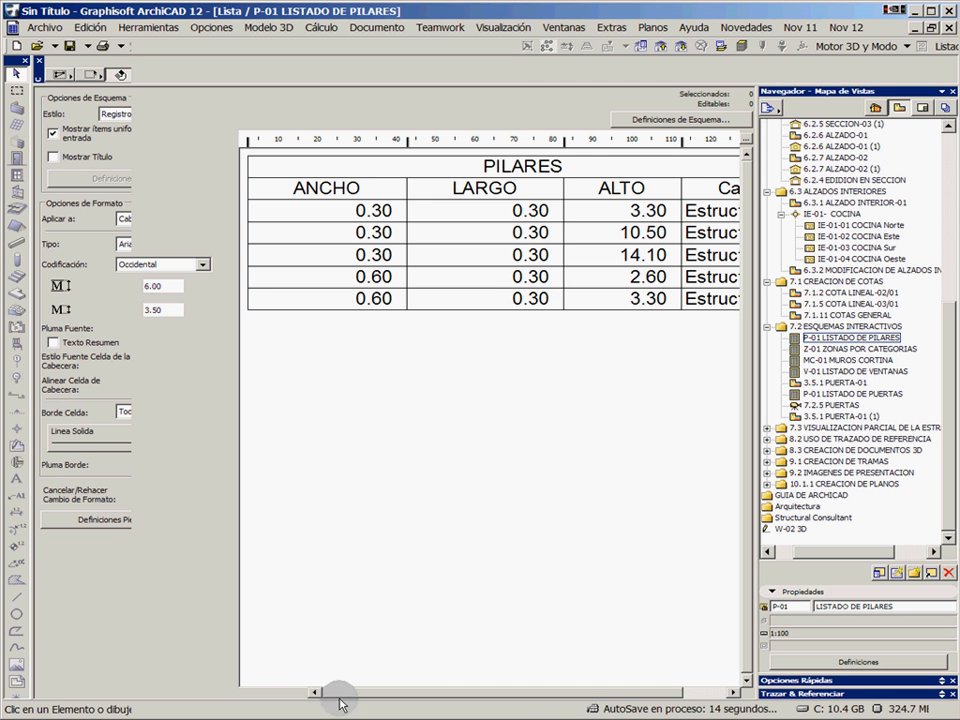
pyautogui.click(297, 692)
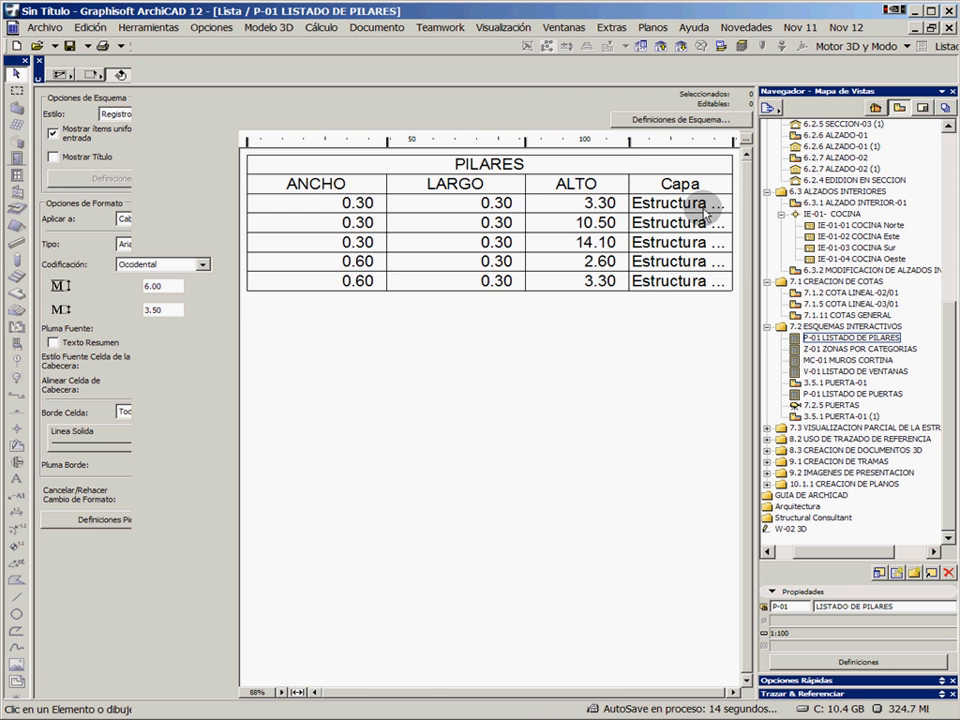
pyautogui.moveTo(733, 143); pyautogui.dragTo(743, 141)
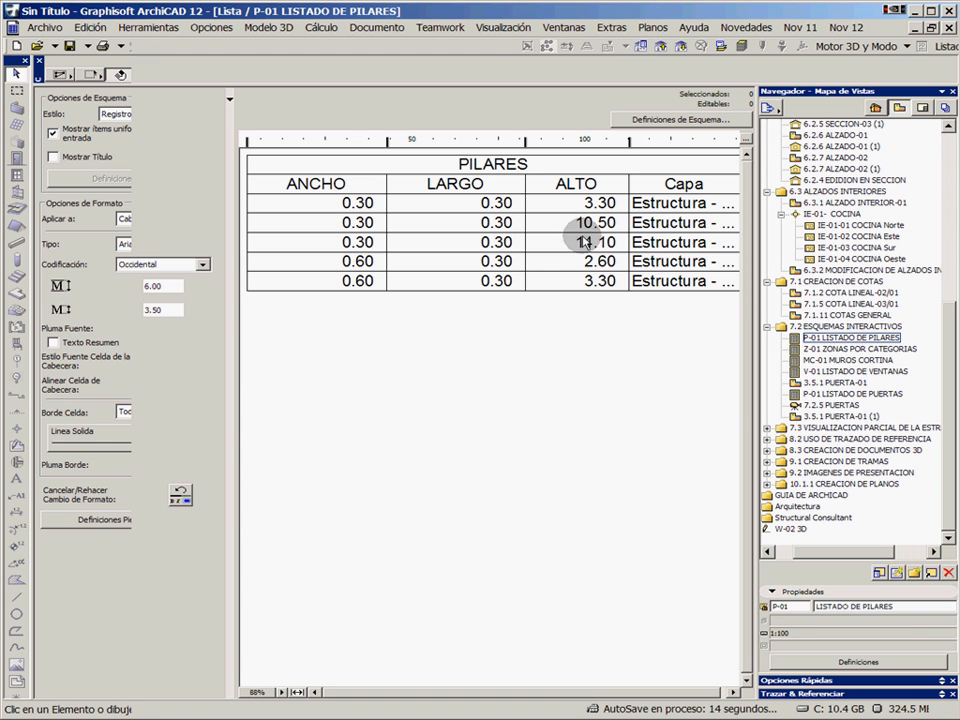
# Open the schedule Z-01 ZONAS POR CATEGORIAS, fit it to the window width and look through its zone entries
pyautogui.doubleClick(849, 350)
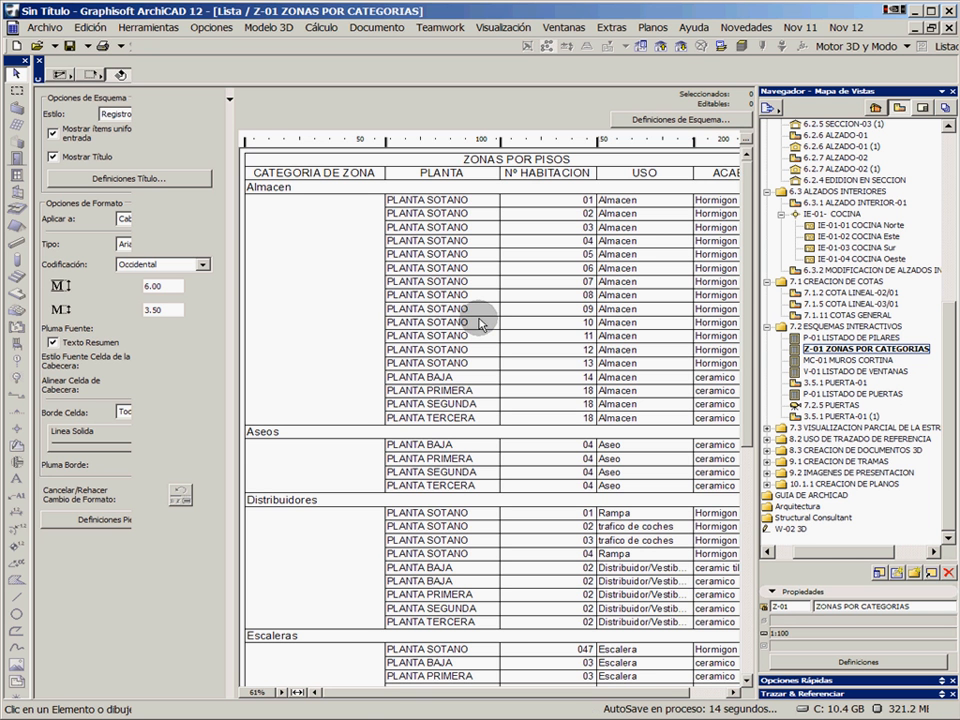
pyautogui.click(297, 692)
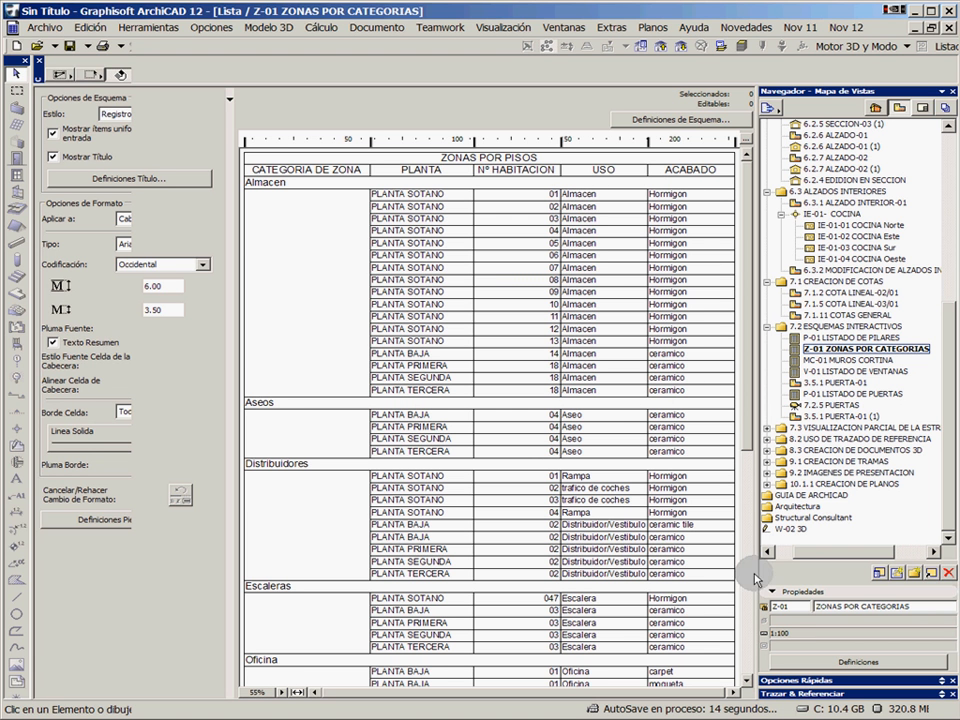
pyautogui.scroll(-10, 750, 543)
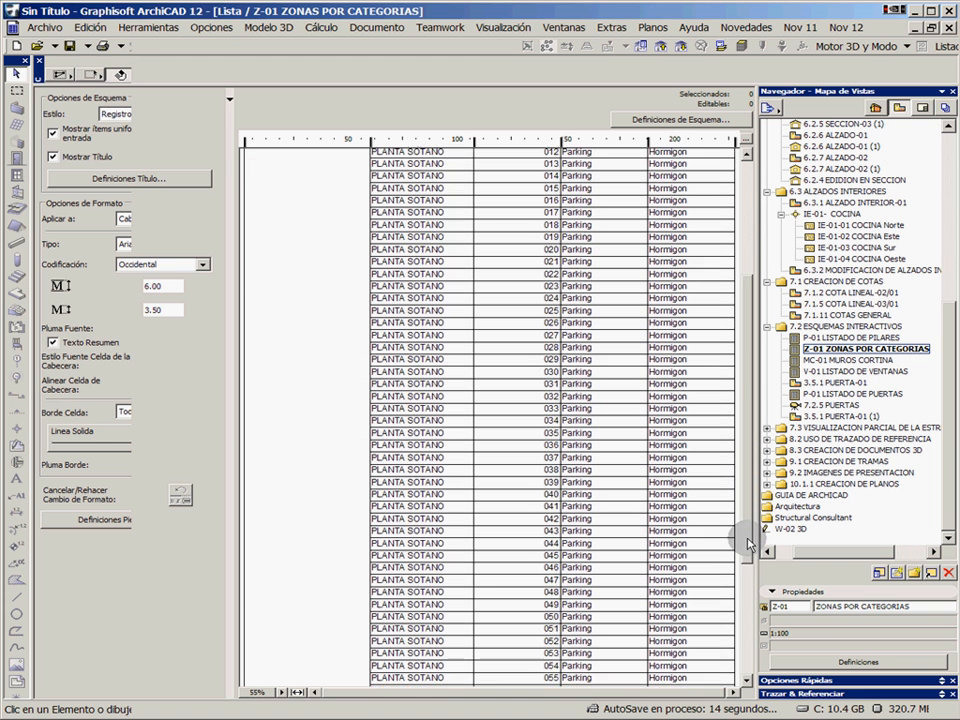
pyautogui.scroll(-5, 750, 543)
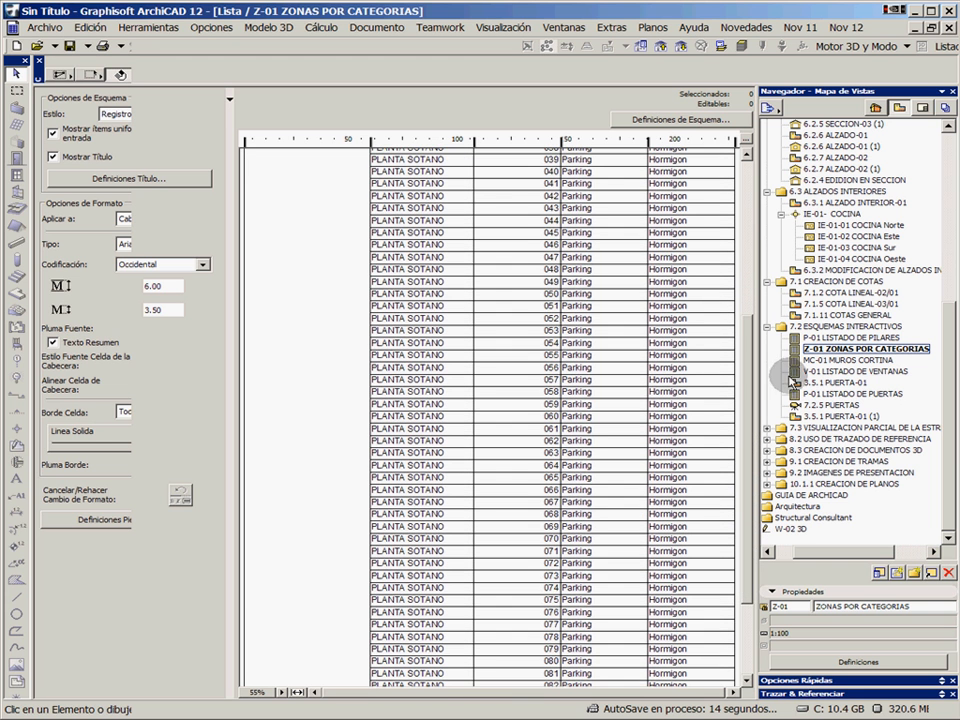
# Open the schedule P-01 LISTADO DE PUERTAS, fit it to the window width and go to its first rows
pyautogui.doubleClick(843, 392)
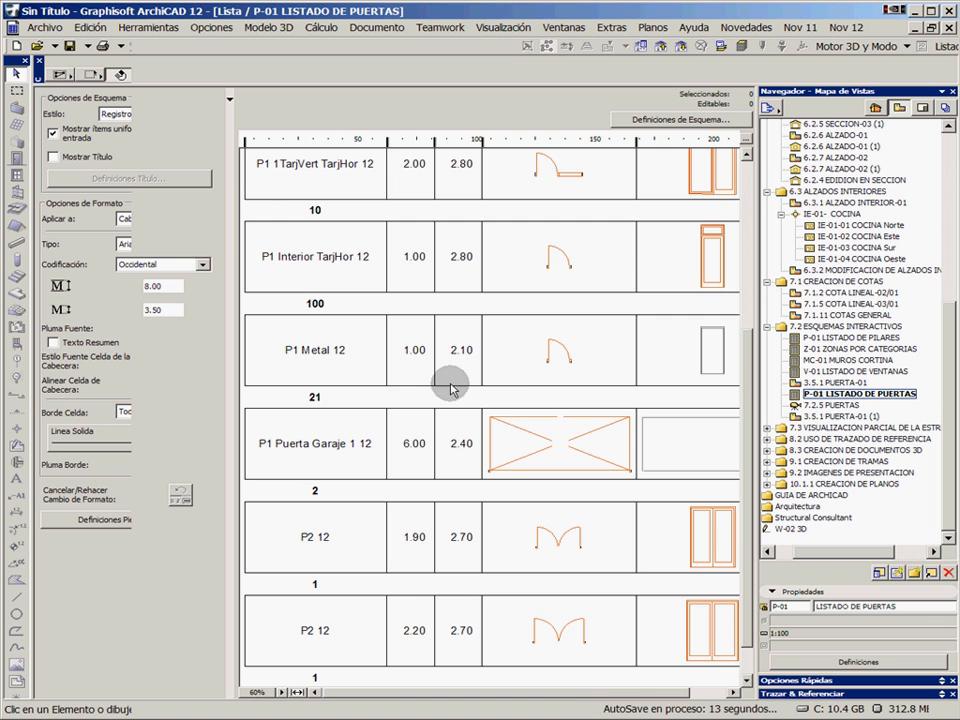
pyautogui.click(297, 692)
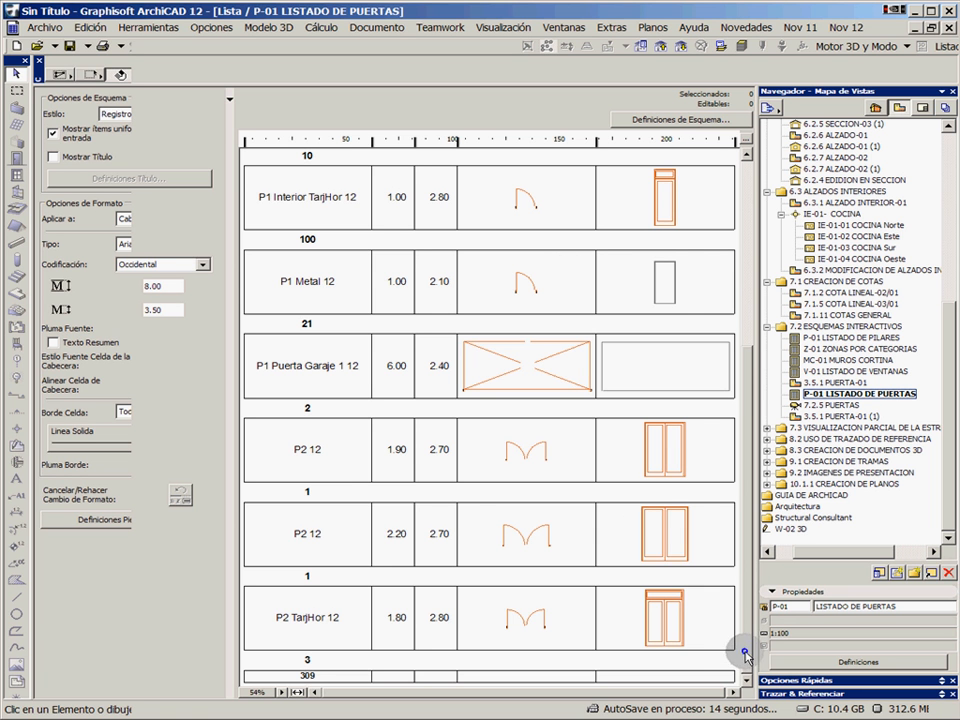
pyautogui.moveTo(745, 655); pyautogui.dragTo(752, 402)
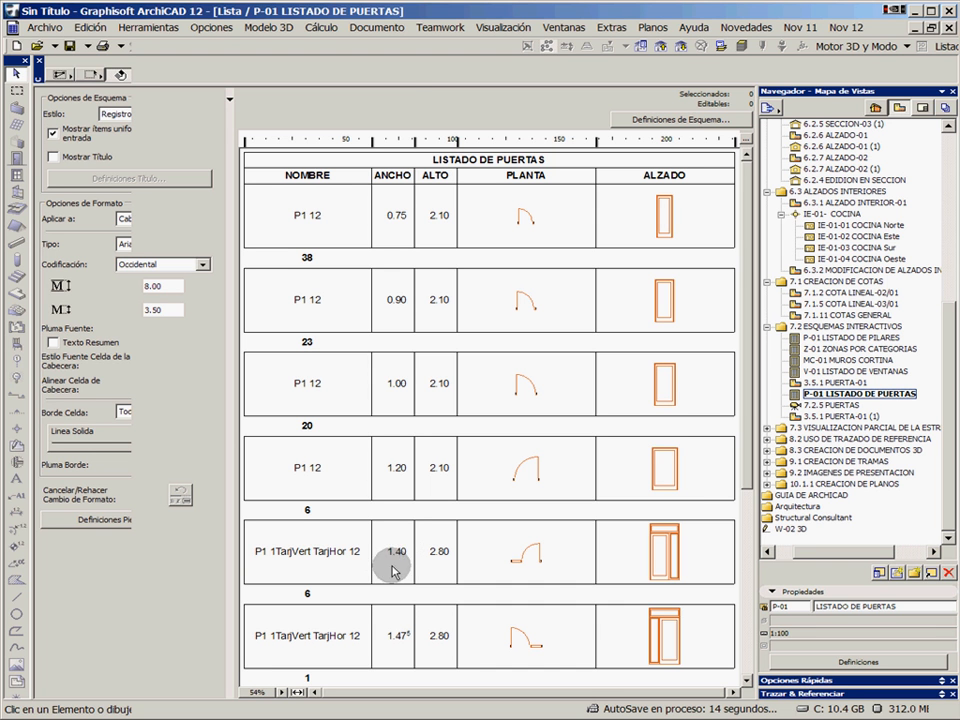
# Set the width of the 1.40 m wide P1 1TarjVert TarjHor 12 doors to 1.45 in the door schedule
pyautogui.click(320, 556)
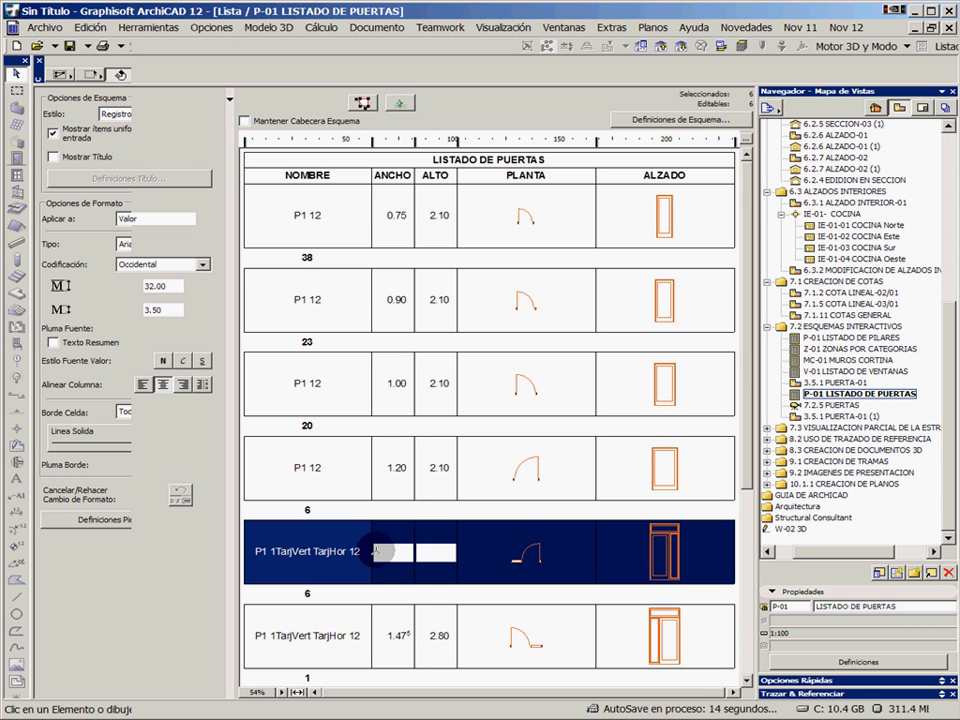
pyautogui.click(390, 550)
pyautogui.moveTo(404, 550); pyautogui.dragTo(369, 547)
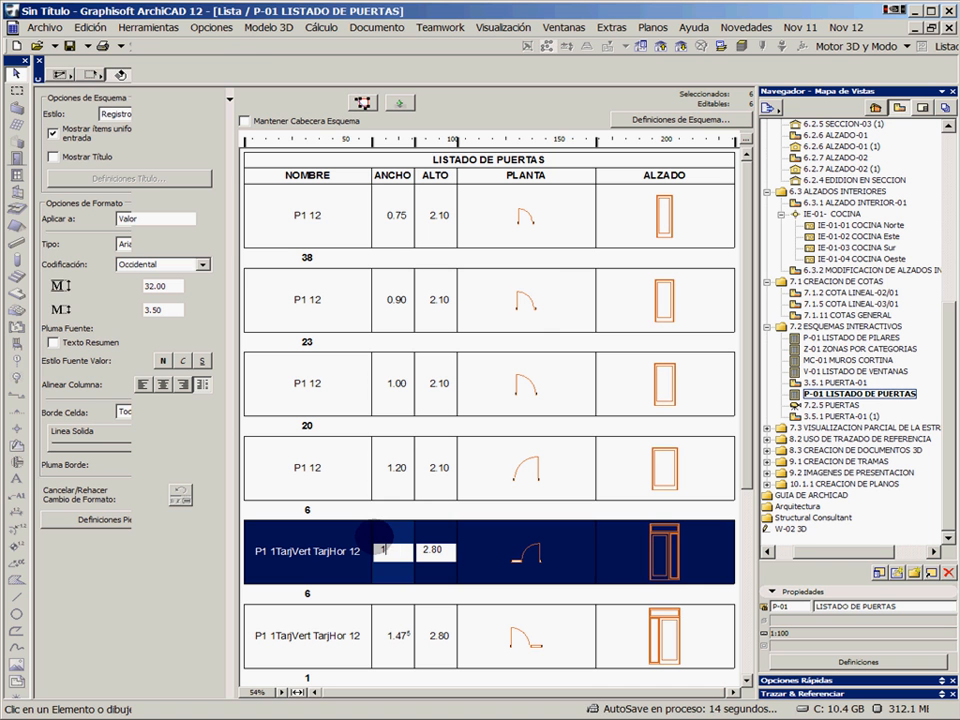
pyautogui.click(455, 550)
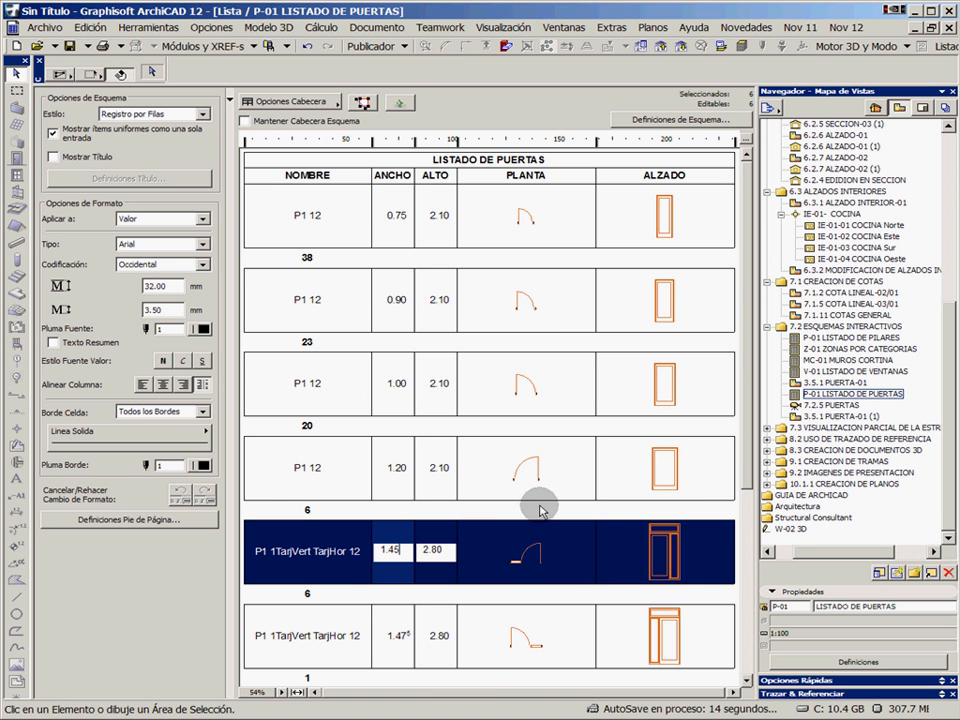
# Open the plan view 3.5.1 PUERTA-01 and check the edited door's width on the exterior wall and its dimension chain
pyautogui.doubleClick(843, 382)
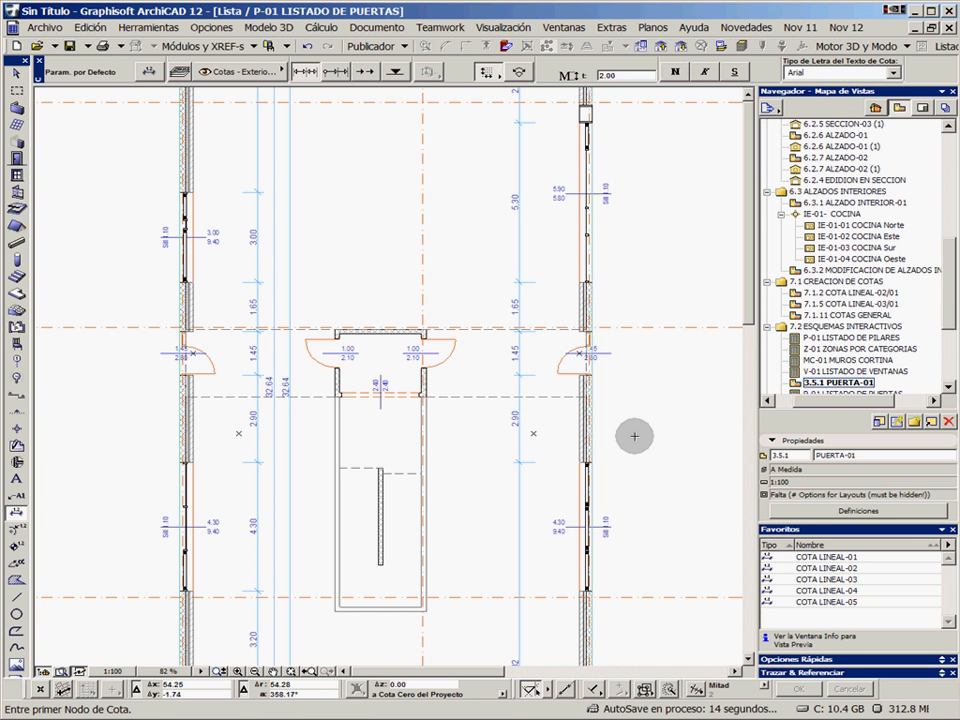
pyautogui.click(189, 376)
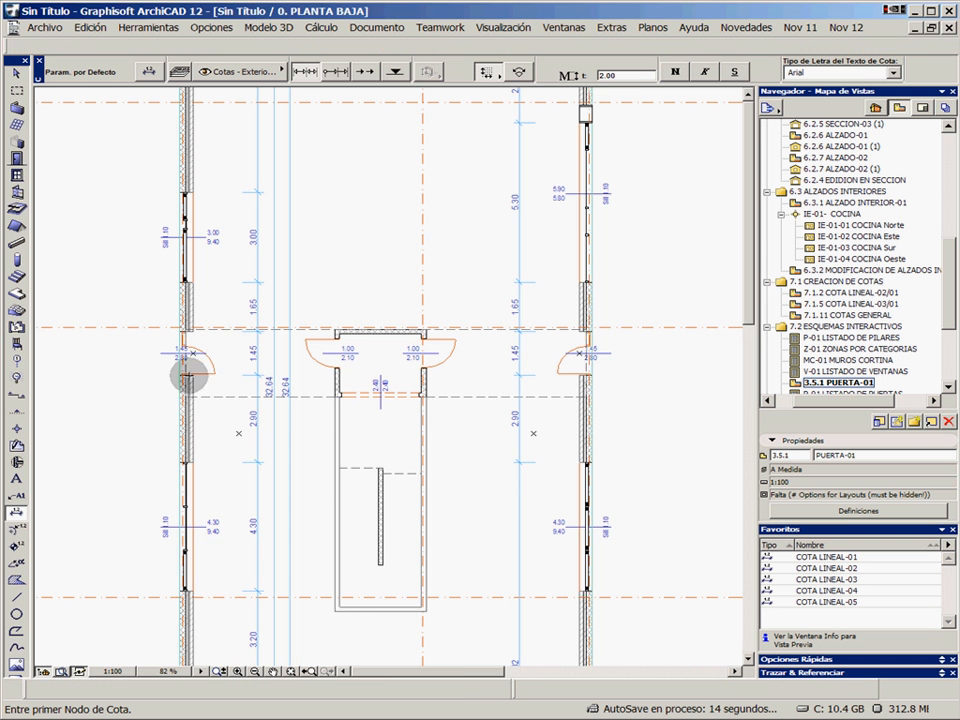
pyautogui.scroll(6, 200, 371)
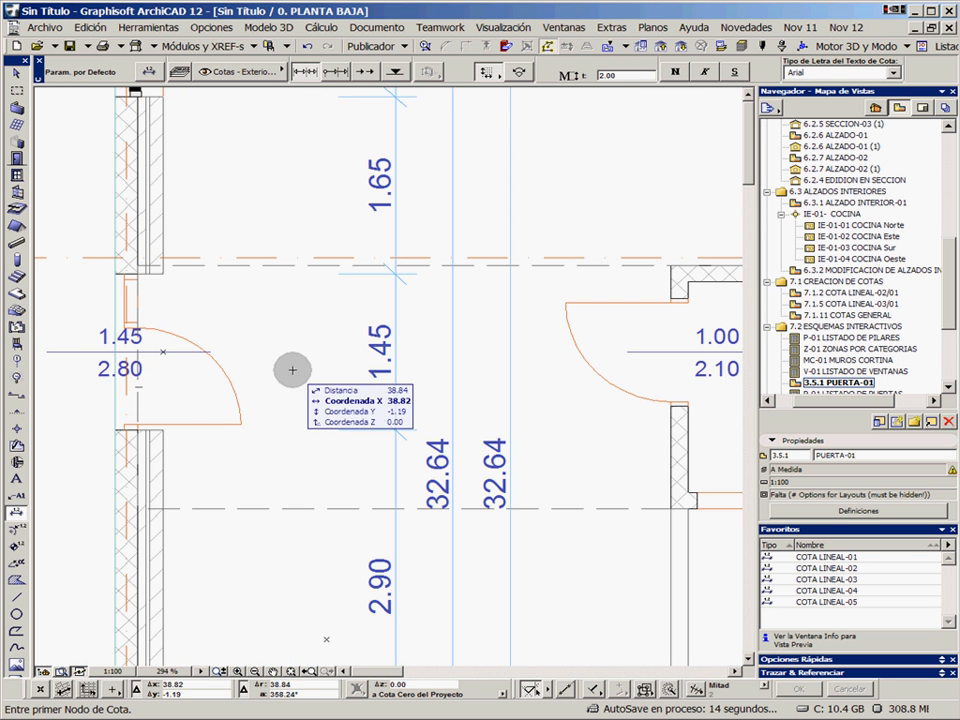
pyautogui.scroll(-4, 315, 435)
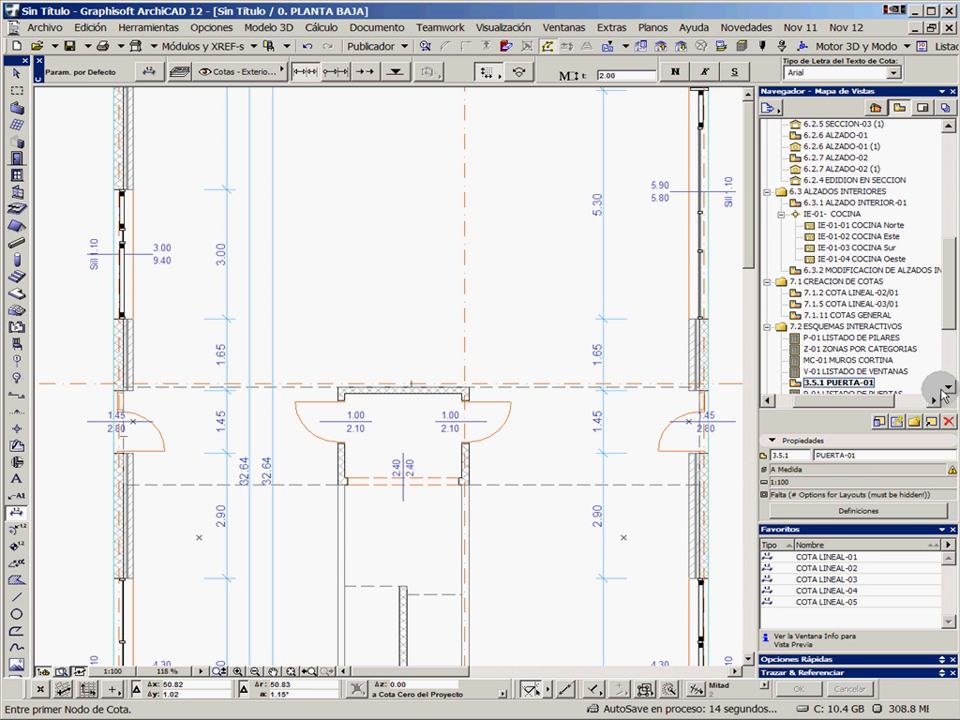
# Open the plan view 7.3.1 VISUALIZACION PARCIAL from the view folder 7.3 on partial structure display
pyautogui.click(946, 387)
pyautogui.click(946, 387)
pyautogui.click(946, 387)
pyautogui.click(946, 387)
pyautogui.click(946, 387)
pyautogui.click(946, 387)
pyautogui.click(946, 387)
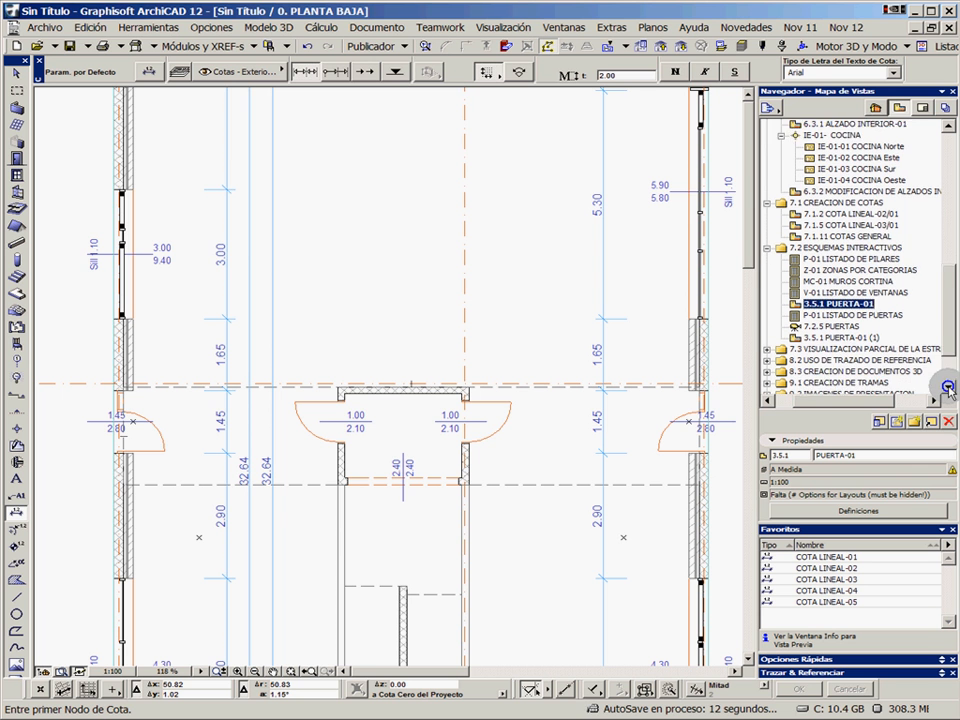
pyautogui.click(946, 387)
pyautogui.click(946, 387)
pyautogui.click(946, 387)
pyautogui.click(946, 387)
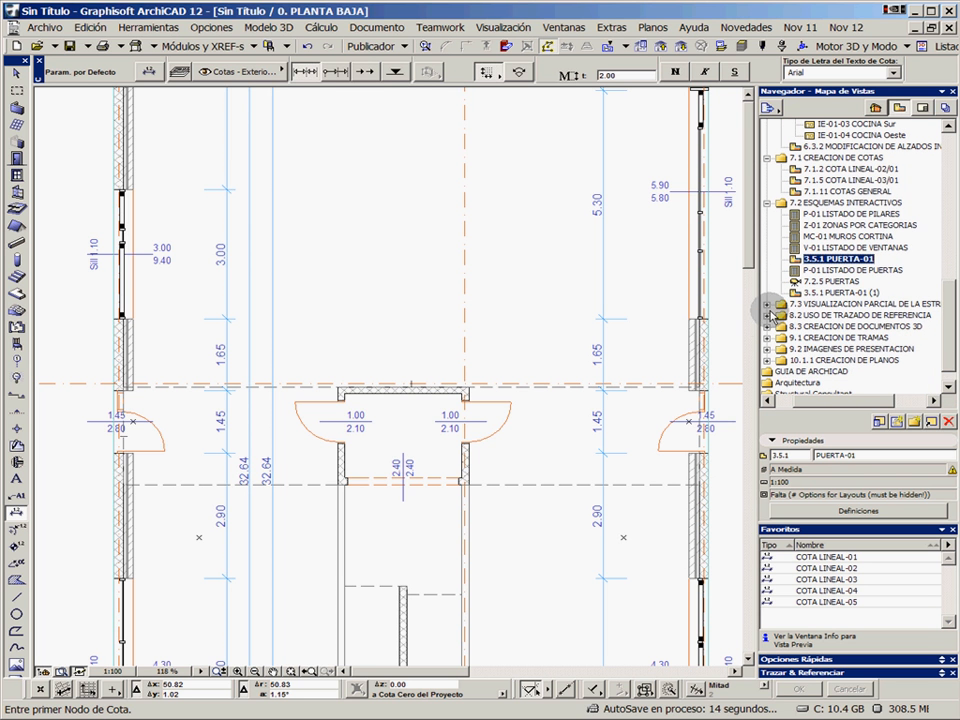
pyautogui.click(767, 304)
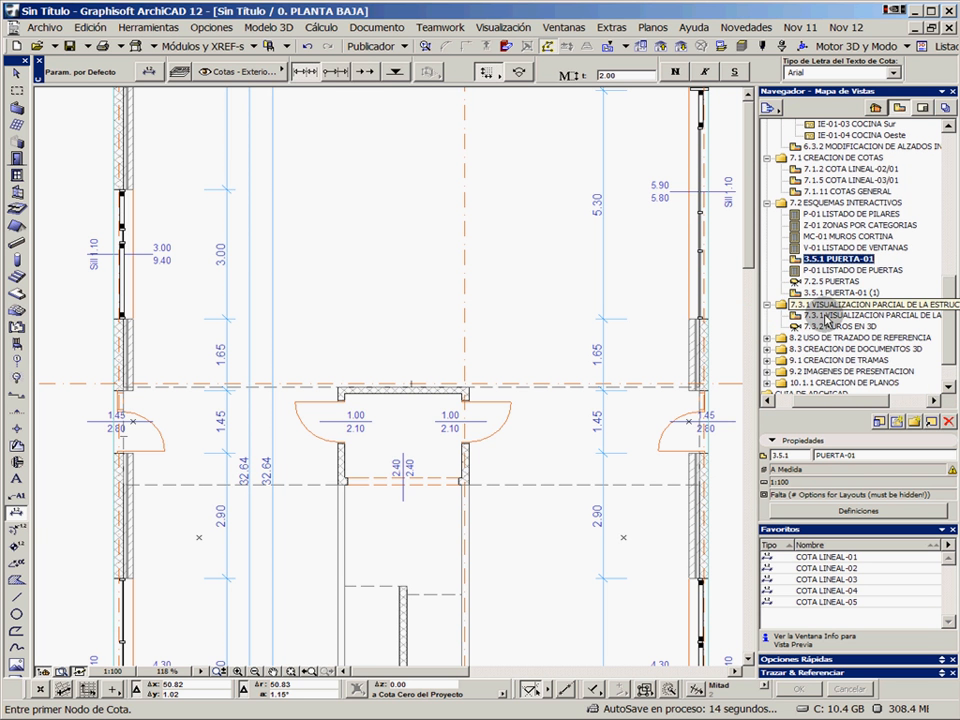
pyautogui.doubleClick(778, 314)
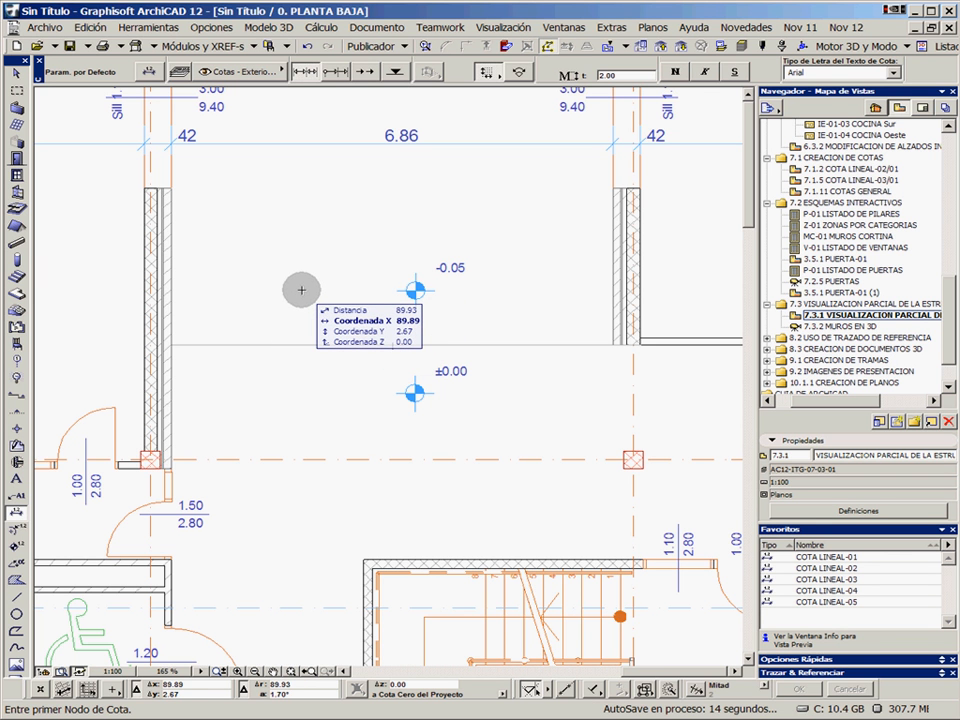
# Select the composite wall segment beside the -0.05 level mark to examine its layers, and clear the selection
pyautogui.keyDown('shift'); pyautogui.click(178, 276); pyautogui.keyUp('shift')
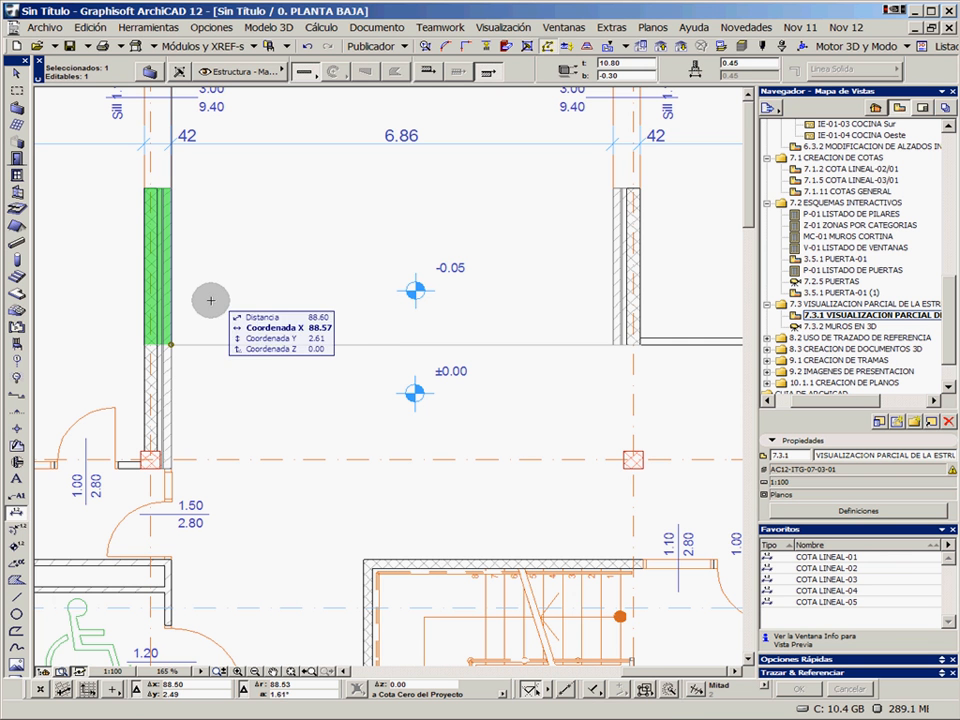
pyautogui.press('Escape')
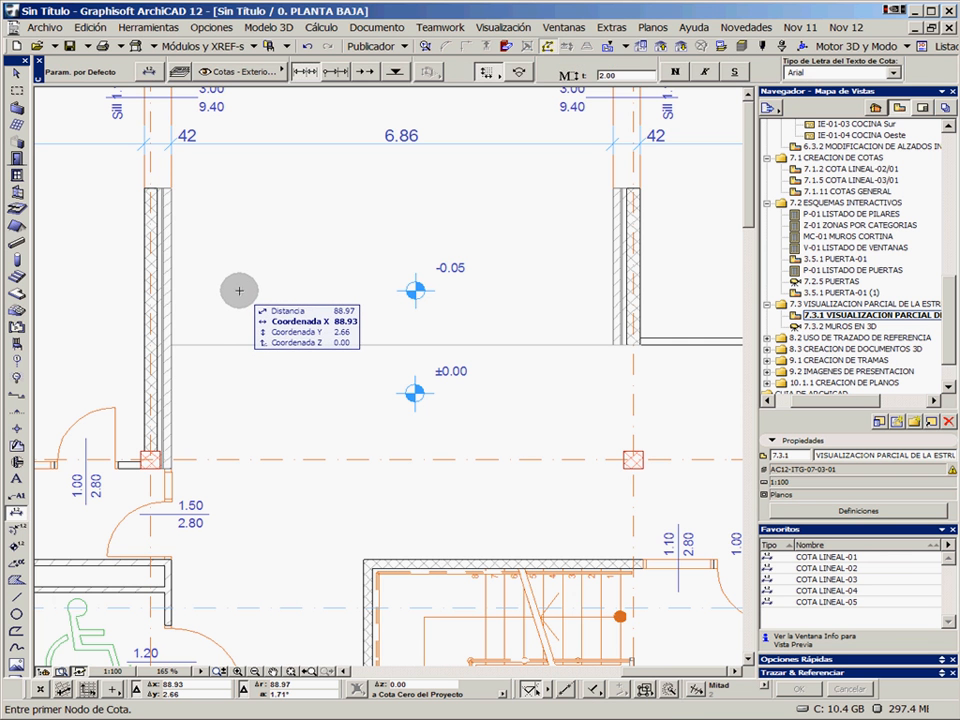
pyautogui.keyDown('shift'); pyautogui.click(164, 268); pyautogui.keyUp('shift')
pyautogui.click(208, 263)
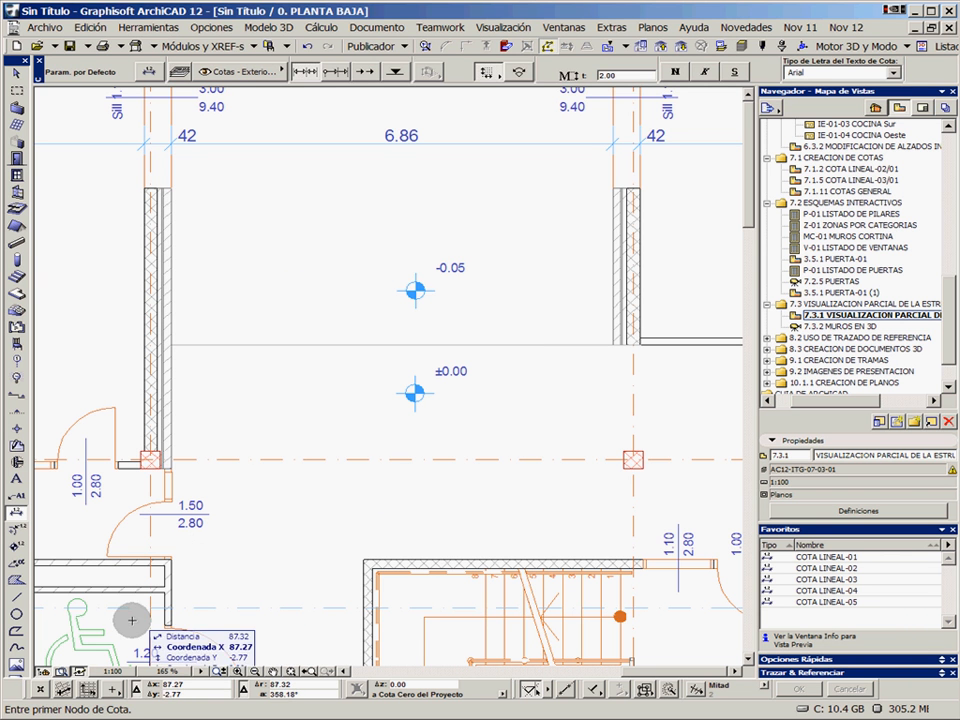
# Expand and undock the Opciones Rápidas palette and set the partial structure display to Núcleo solamente
pyautogui.click(941, 660)
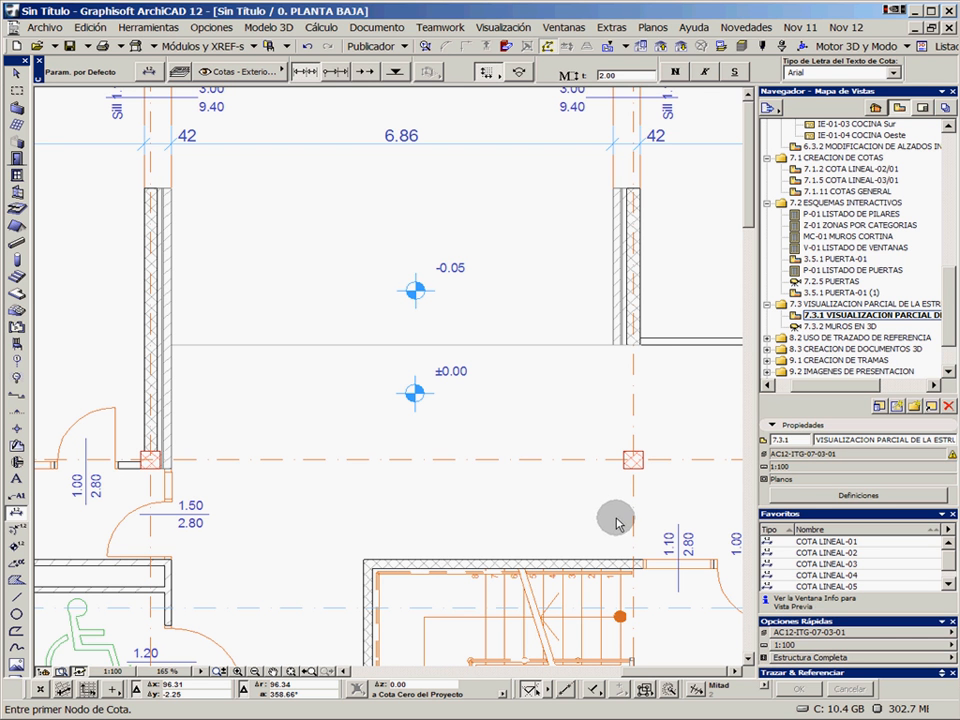
pyautogui.moveTo(836, 621); pyautogui.dragTo(540, 430)
pyautogui.click(525, 468)
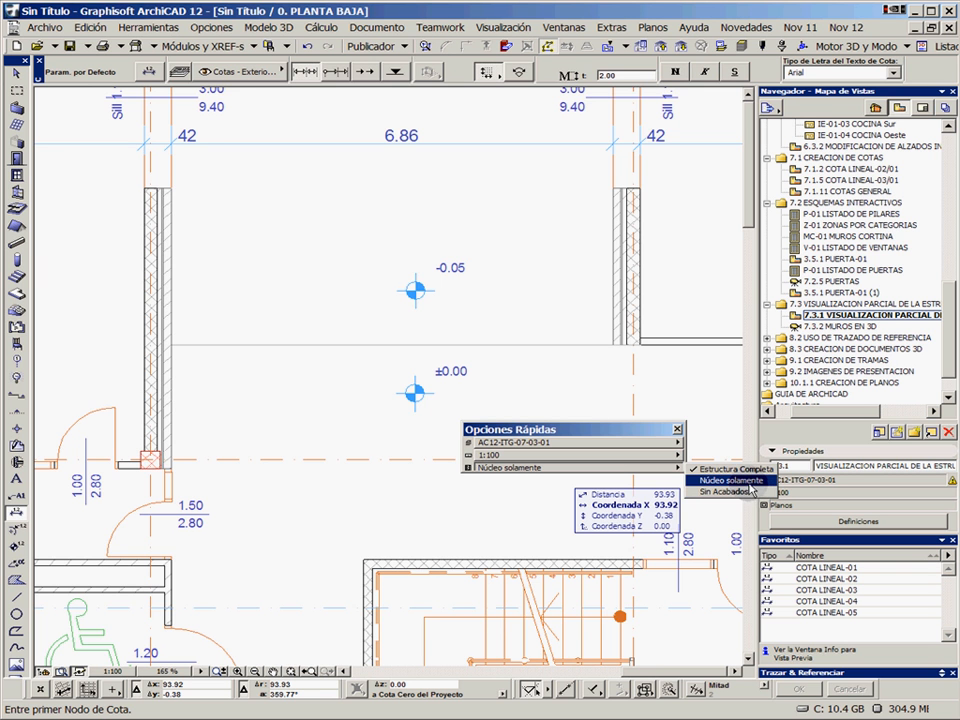
pyautogui.click(742, 483)
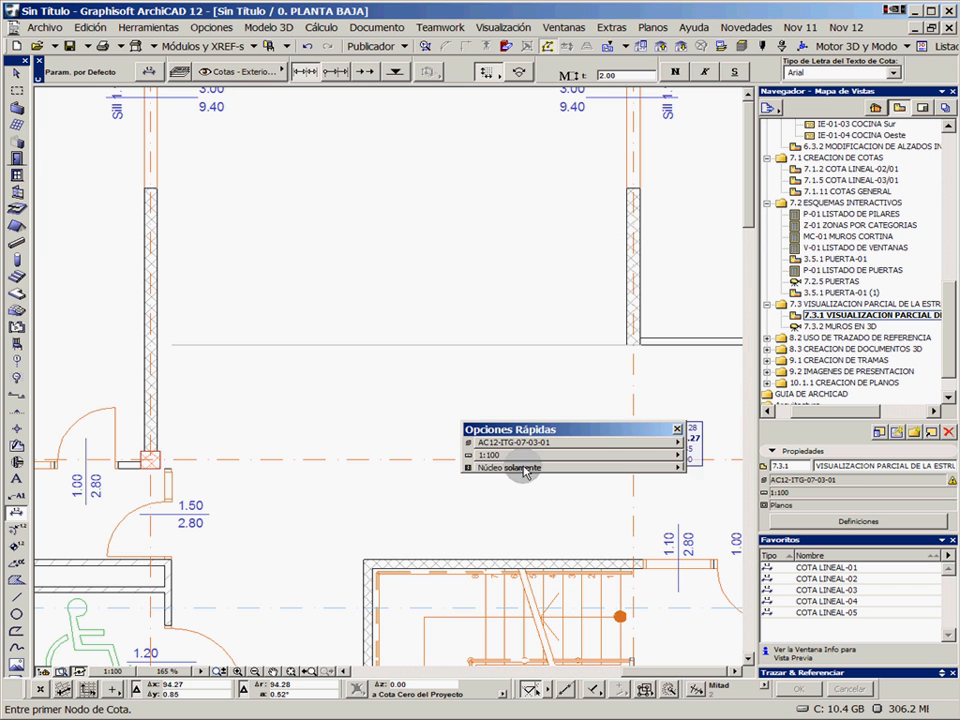
# Switch the partial structure display to Sin Acabados and back to Estructura Completa to compare the wall layers
pyautogui.click(678, 467)
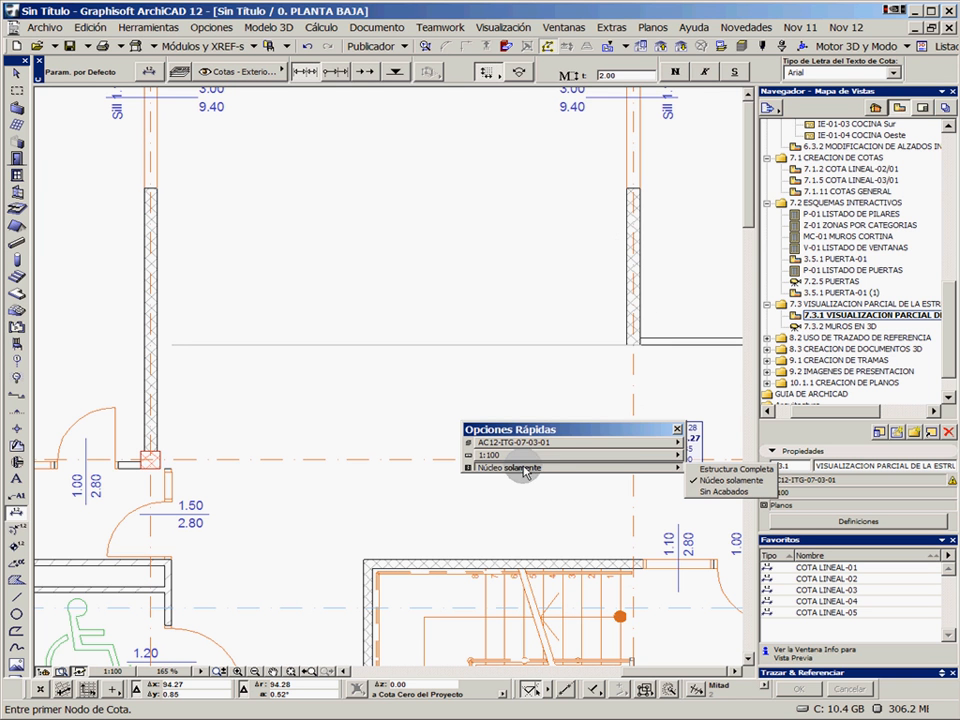
pyautogui.click(731, 492)
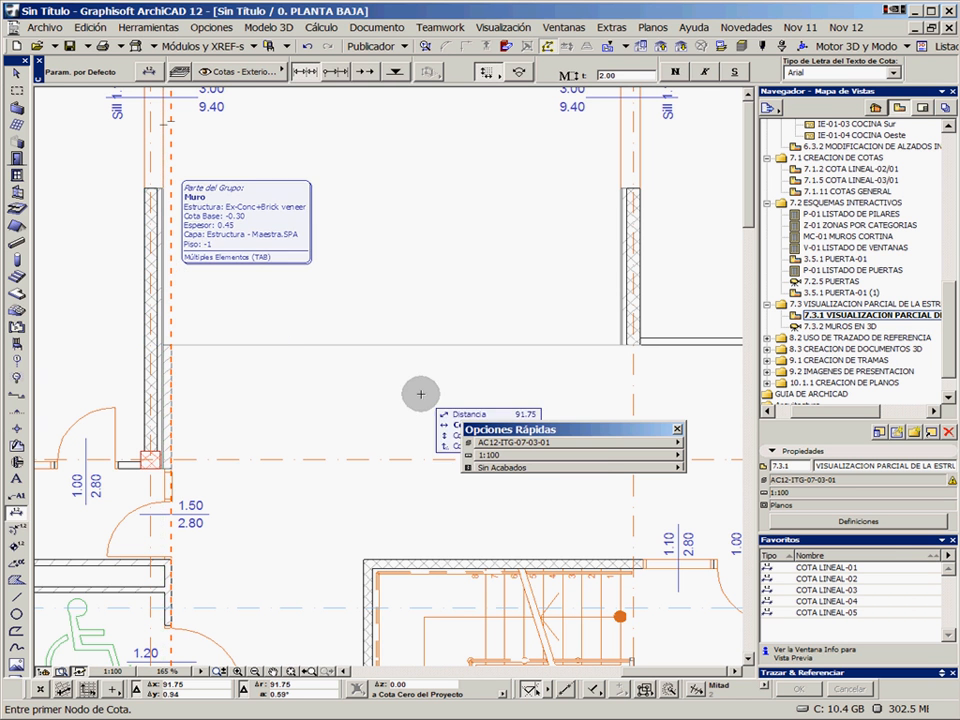
pyautogui.click(590, 467)
pyautogui.click(716, 469)
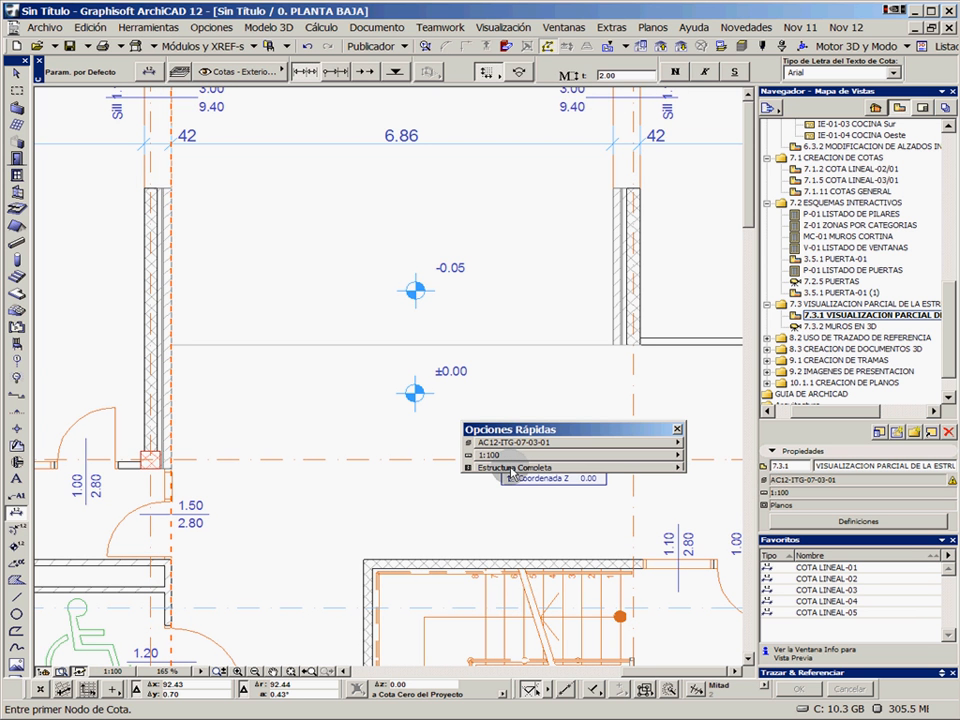
# Compare the partial structure display options and choose Núcleo solamente for the plan
pyautogui.click(511, 468)
pyautogui.click(718, 481)
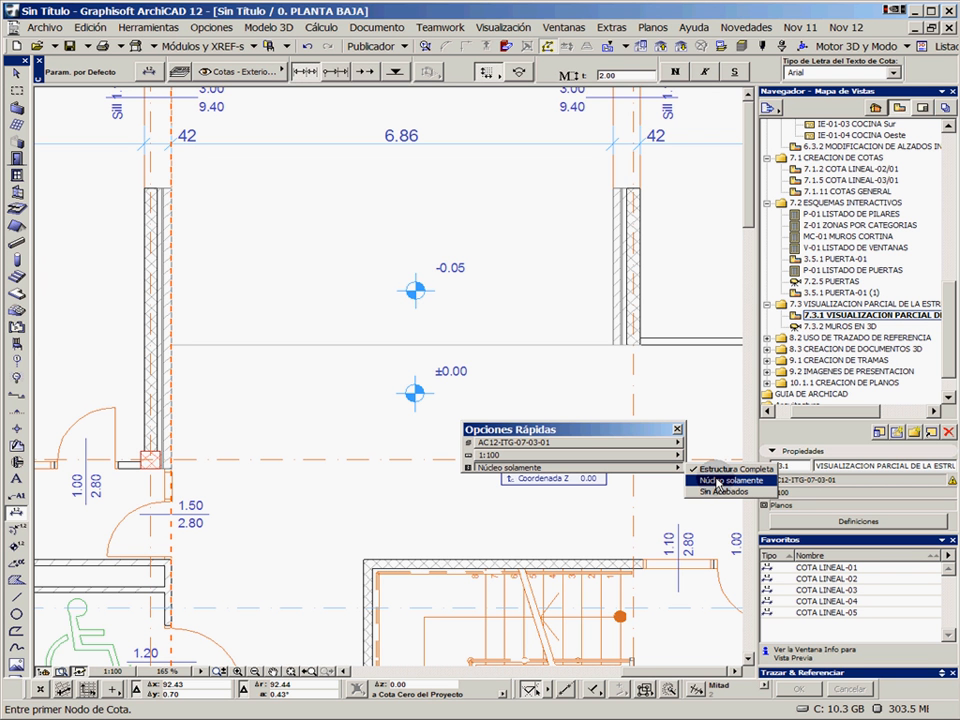
pyautogui.click(730, 469)
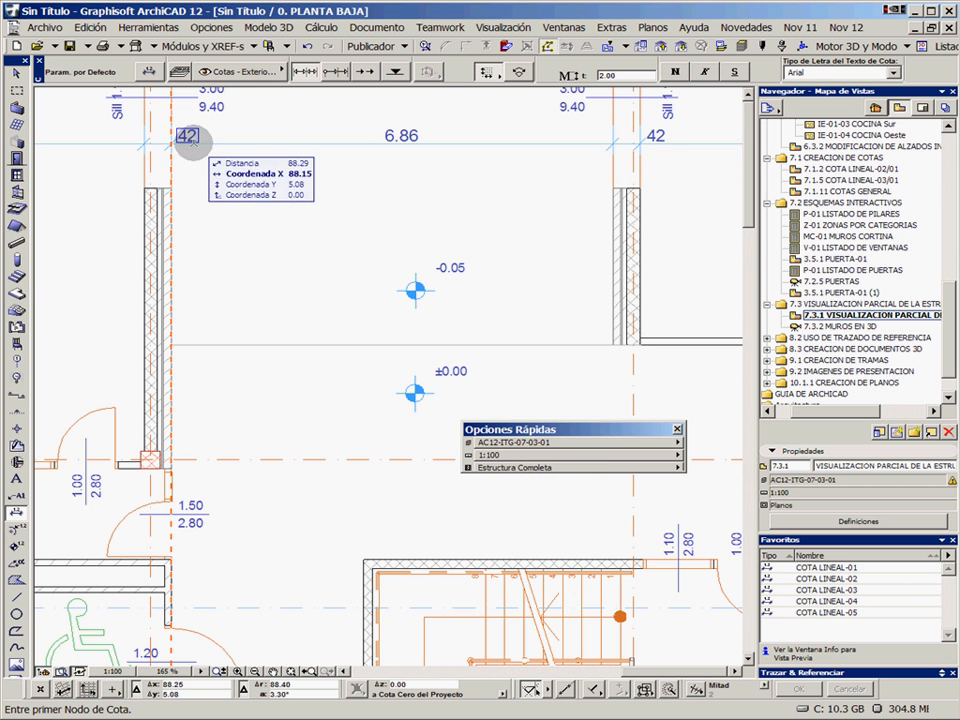
pyautogui.click(580, 468)
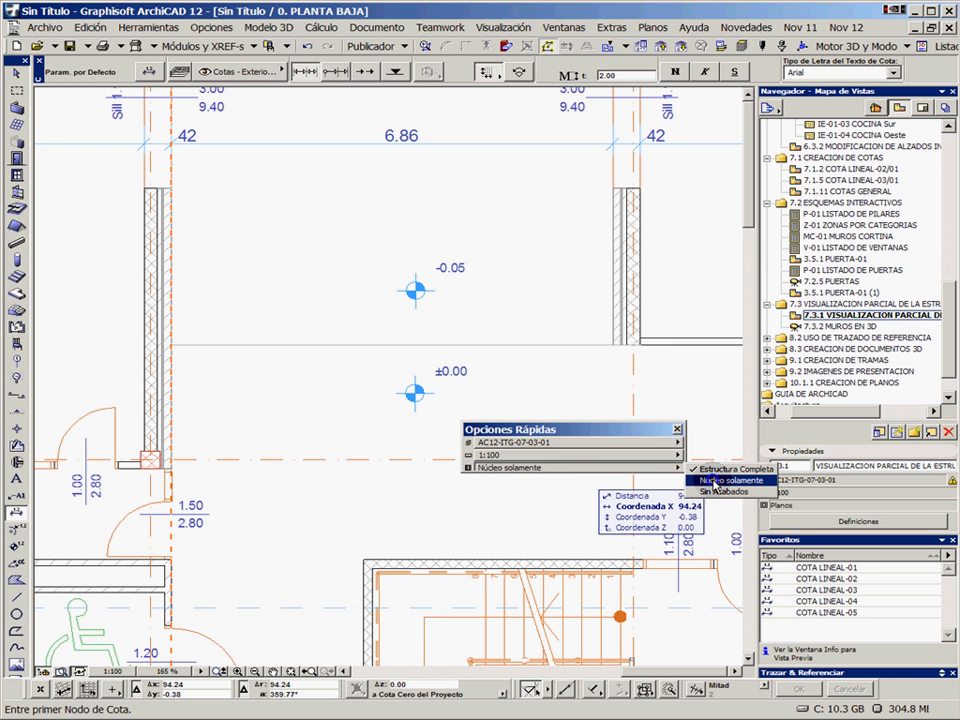
pyautogui.click(715, 486)
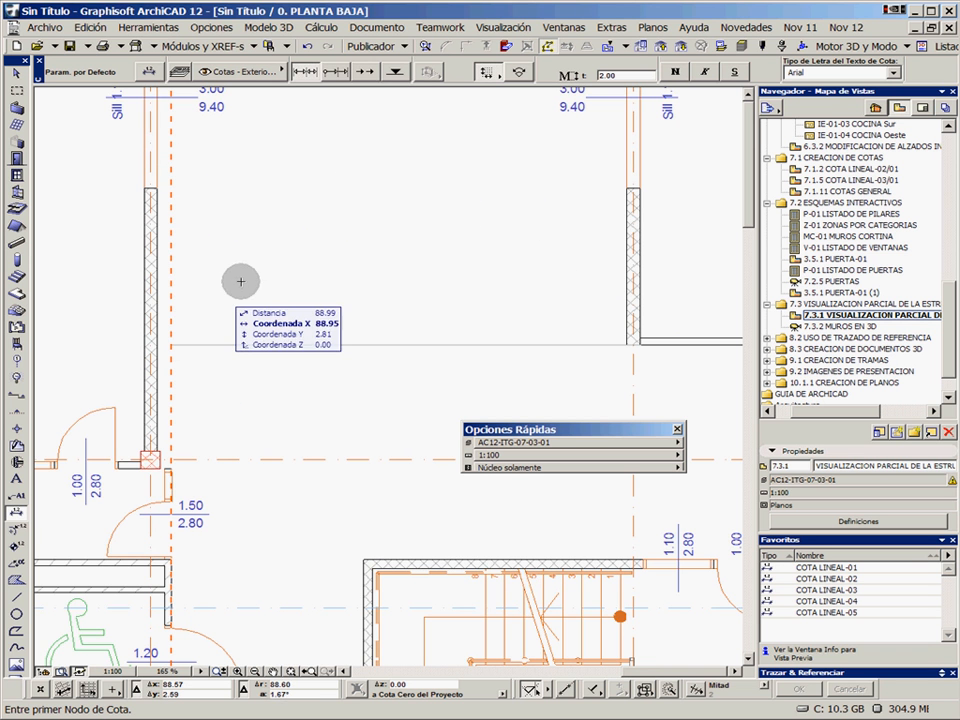
# Check the core-only wall by selecting it, and add a horizontal dimension chain across both wall cores and the space between
pyautogui.keyDown('shift'); pyautogui.click(153, 245); pyautogui.keyUp('shift')
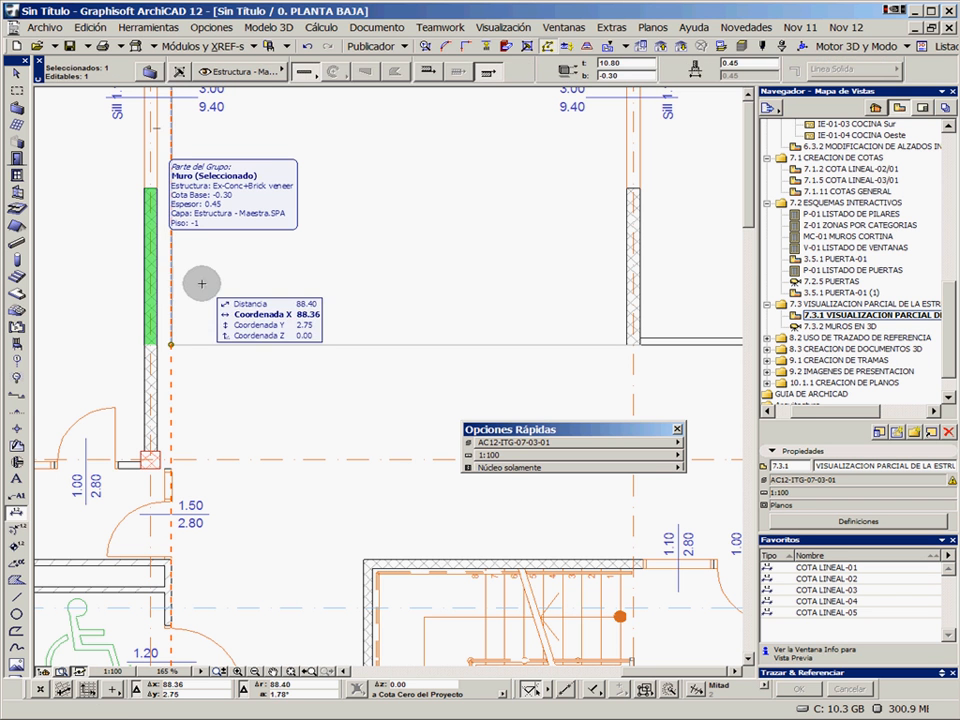
pyautogui.press('Escape')
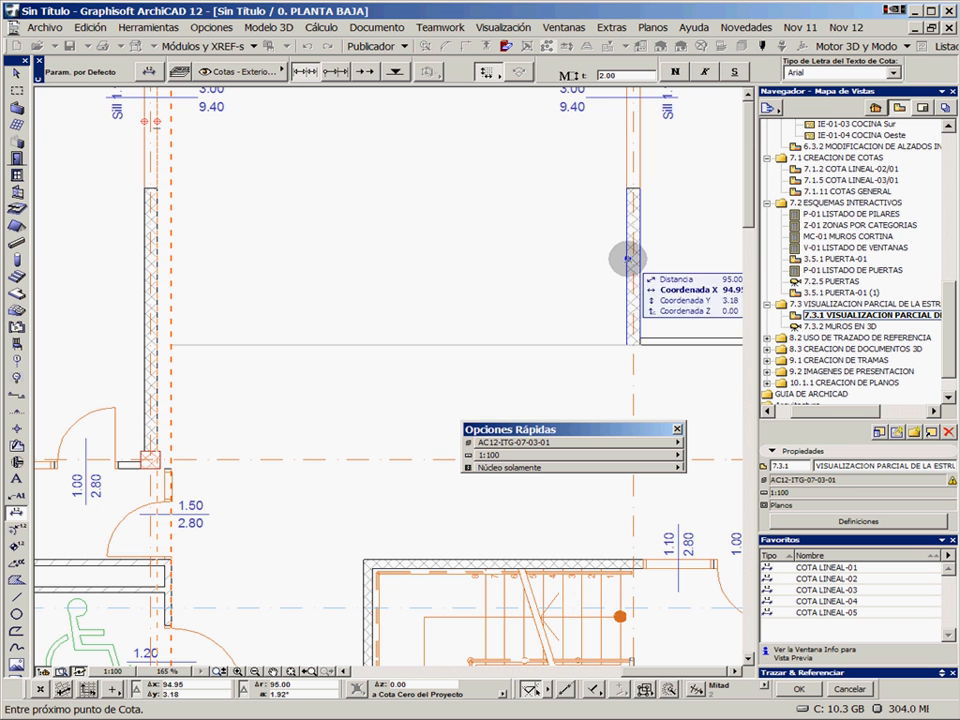
pyautogui.doubleClick(448, 248)
pyautogui.click(448, 248)
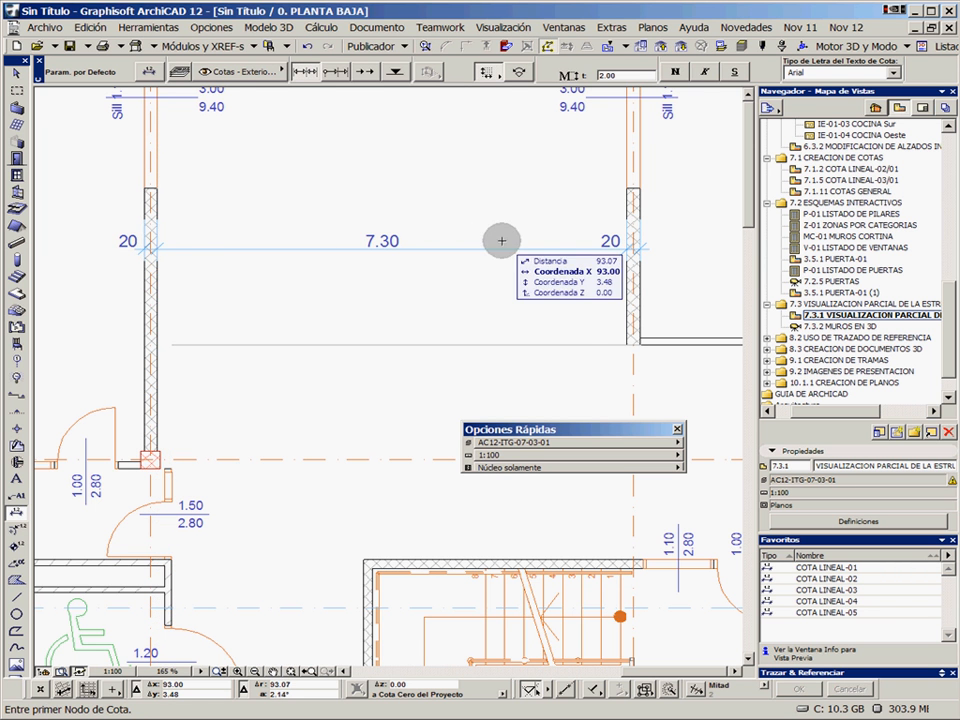
# Set the partial structure display to Estructura Completa and dock the Opciones Rápidas palette again
pyautogui.click(522, 468)
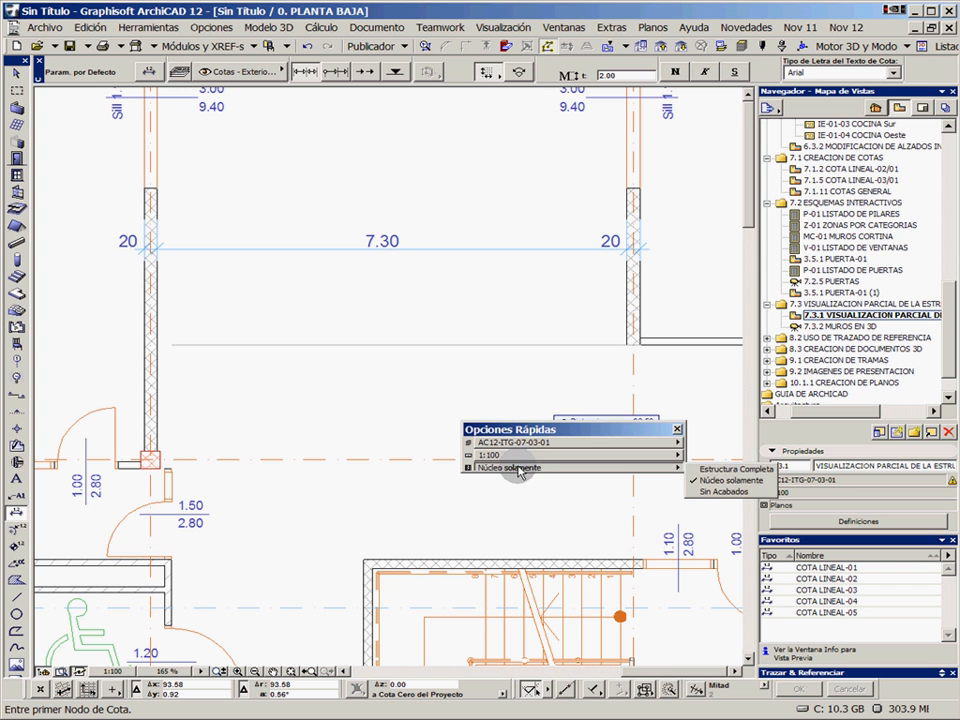
pyautogui.click(718, 469)
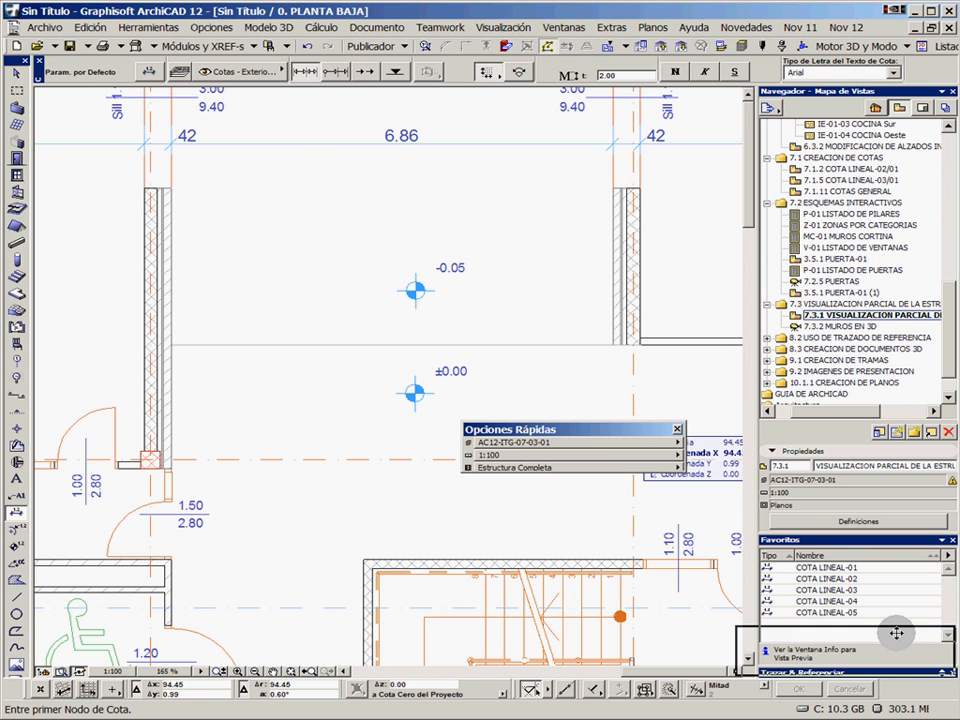
pyautogui.moveTo(917, 664); pyautogui.dragTo(935, 645)
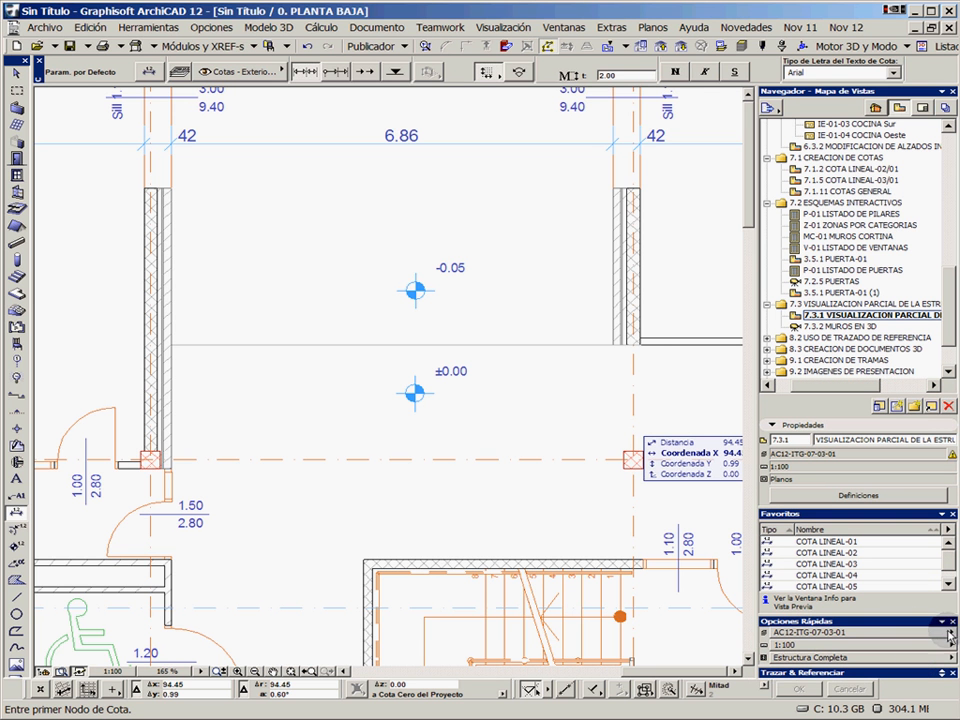
# Open the 3D view 7.3.2 MUROS EN 3D and take a closer look at the walls
pyautogui.click(835, 326)
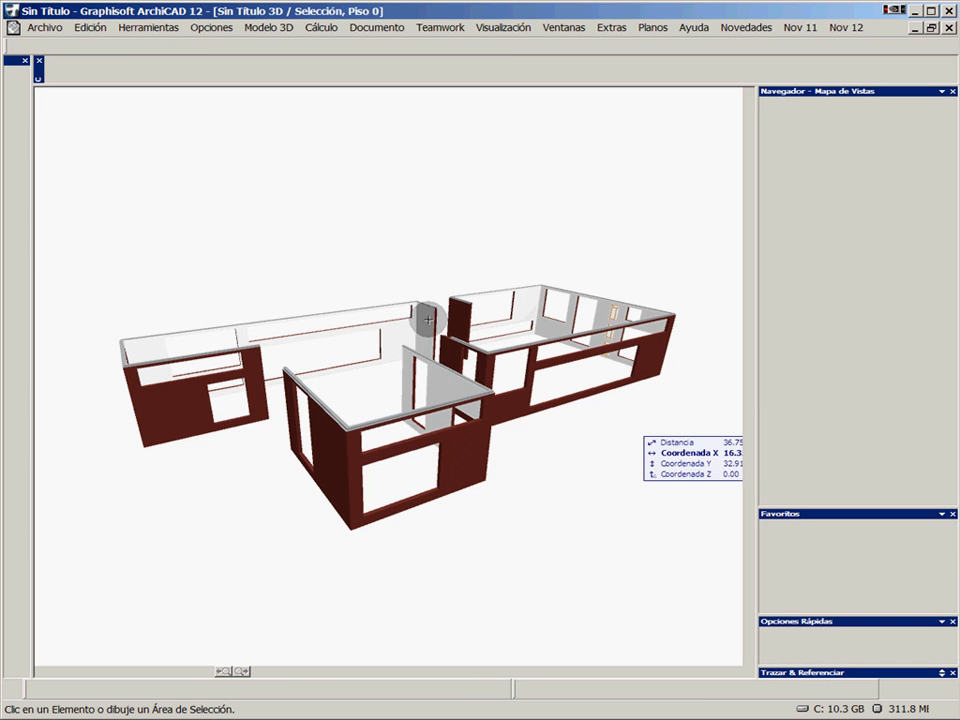
pyautogui.scroll(3, 376, 457)
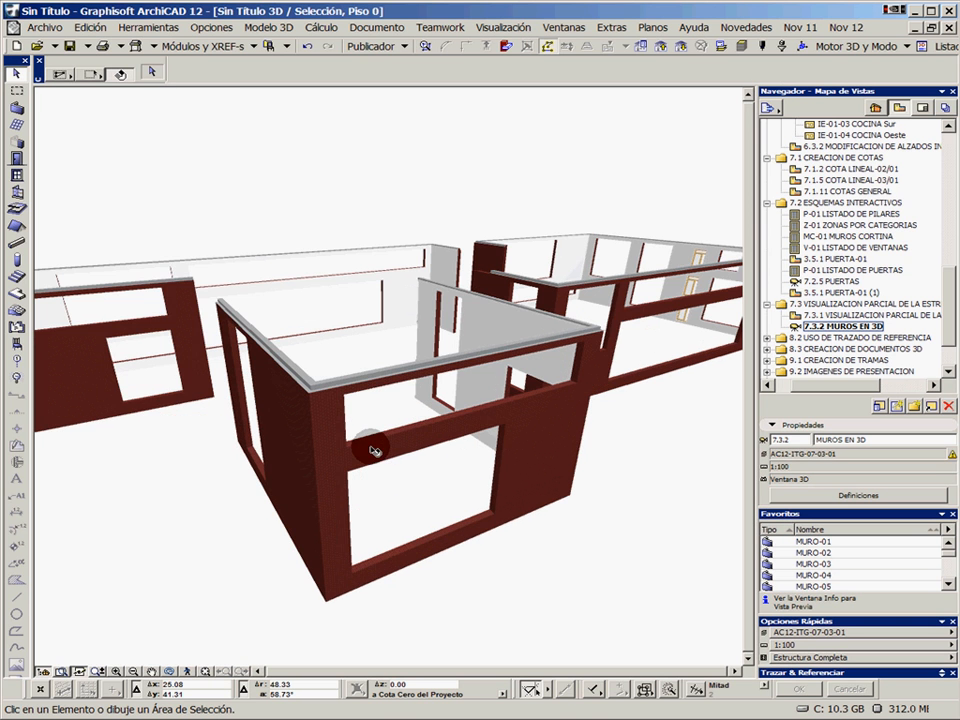
# Compare the walls in the 3D view with the structure display set to Núcleo solamente and to Estructura Completa
pyautogui.moveTo(365, 443); pyautogui.dragTo(326, 427)
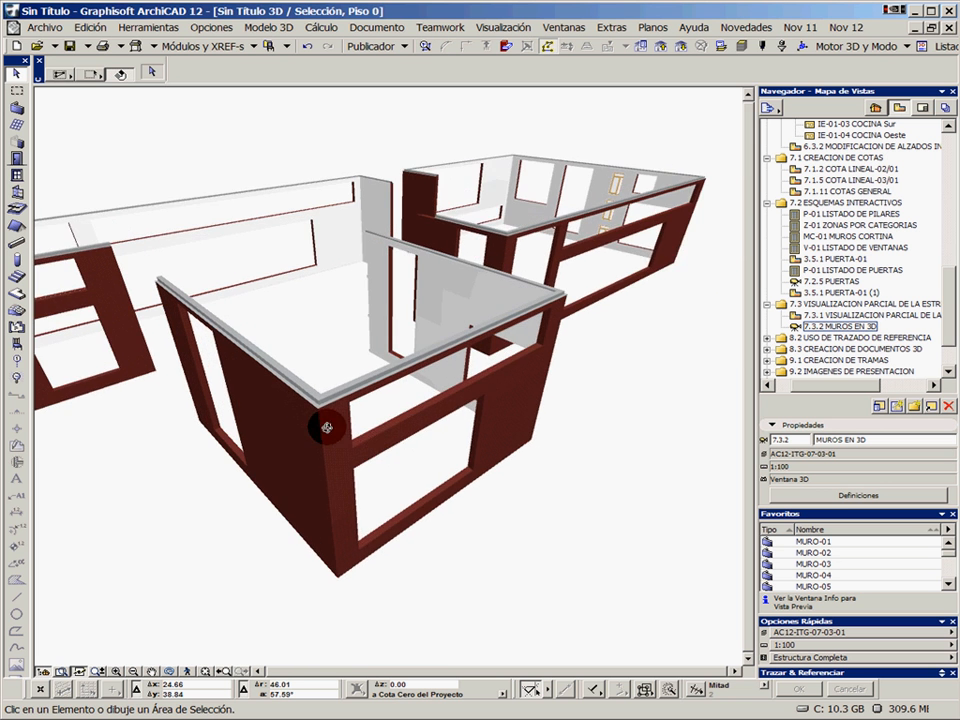
pyautogui.scroll(2, 323, 409)
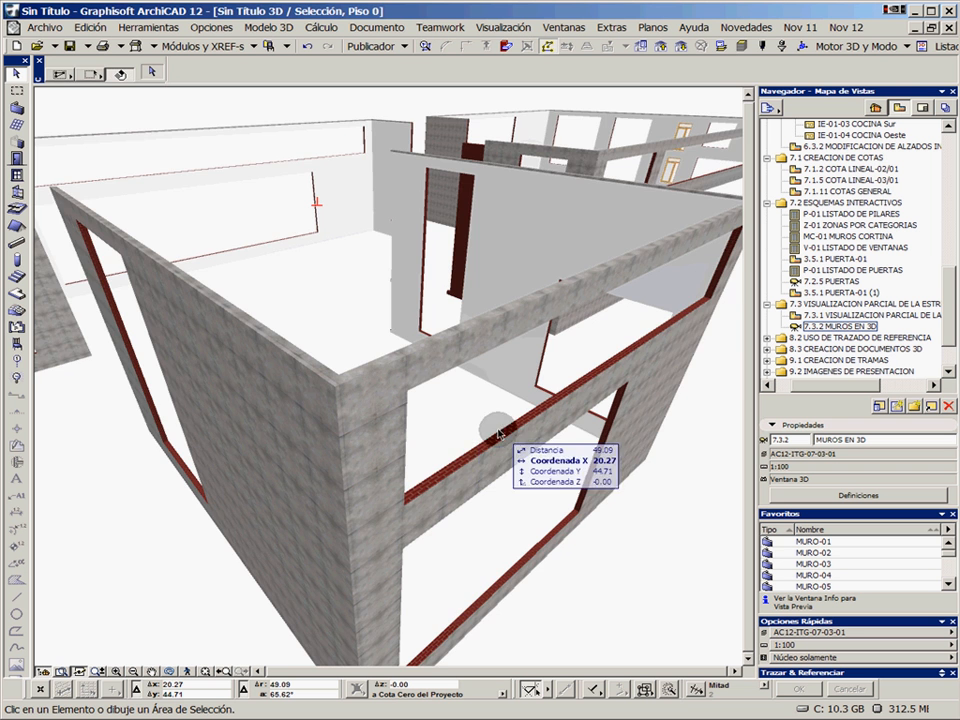
pyautogui.keyDown('shift'); pyautogui.moveTo(495, 430); pyautogui.dragTo(474, 433, button='middle'); pyautogui.keyUp('shift')
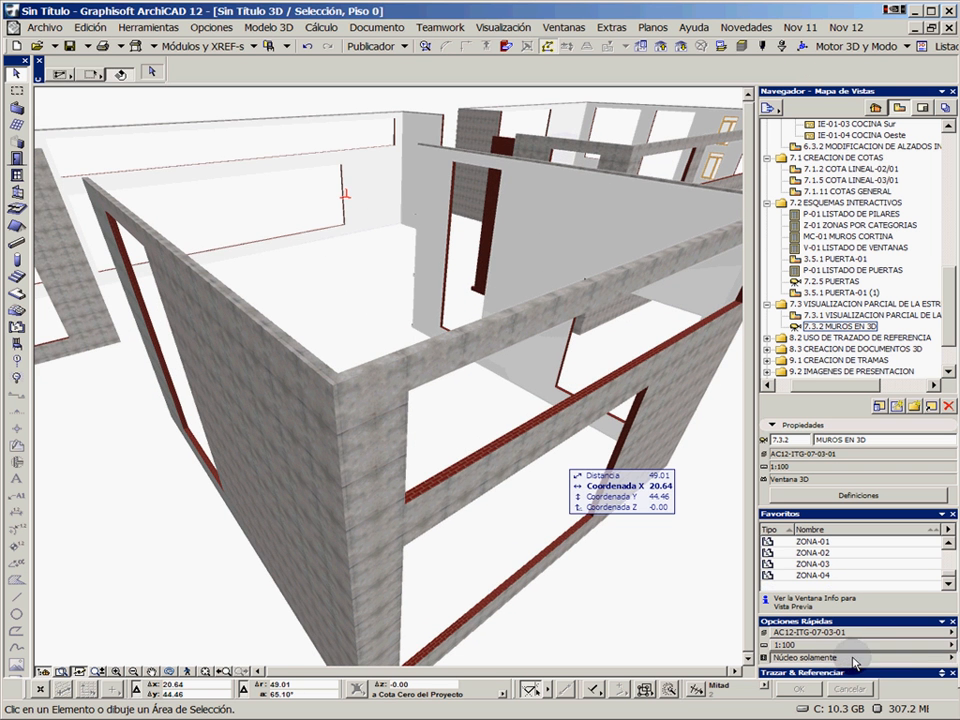
pyautogui.keyDown('shift'); pyautogui.moveTo(508, 476); pyautogui.dragTo(378, 390, button='middle'); pyautogui.keyUp('shift')
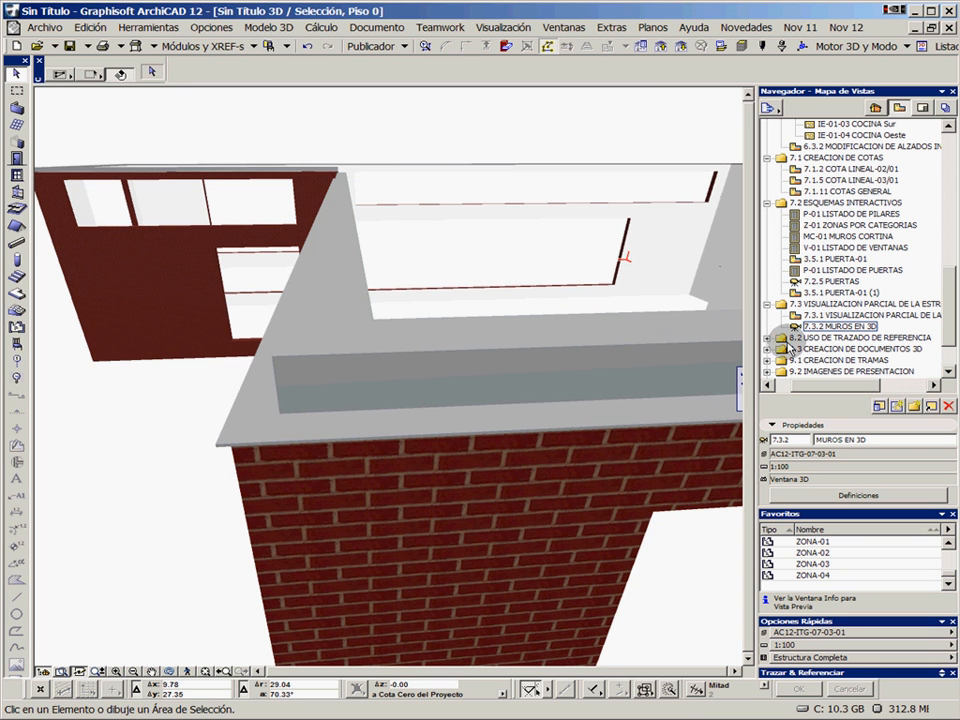
# Collapse the 7.1 and 7.2 view folders and open 7.1.2 PLANTA PRIMERA COTAS from folder 8.2 USO DE TRAZADO DE REFERENCIA
pyautogui.click(768, 340)
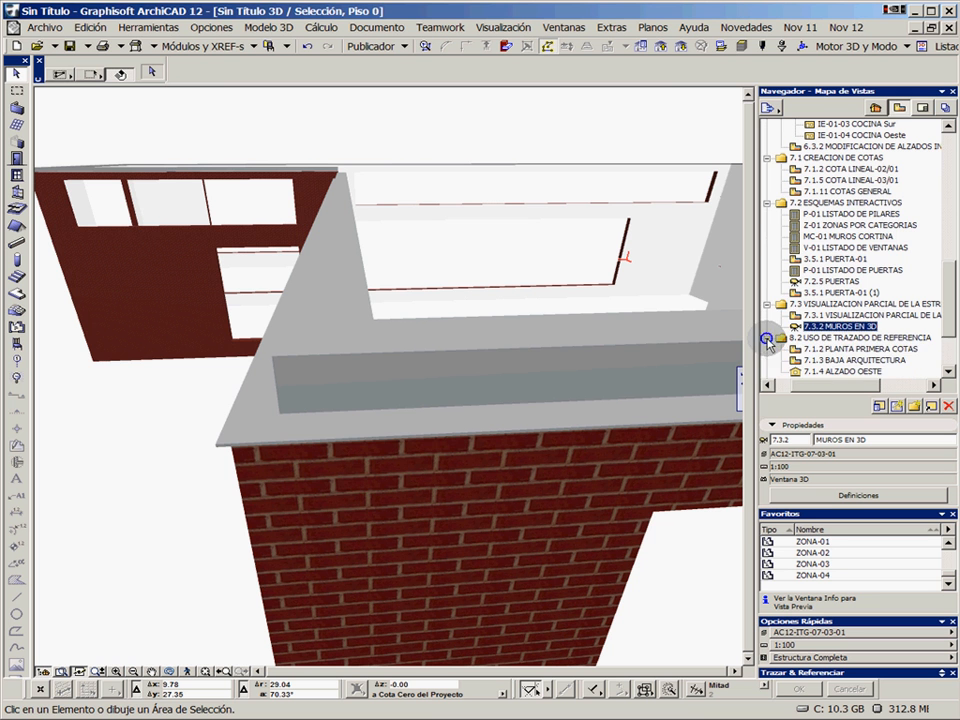
pyautogui.click(768, 204)
pyautogui.click(768, 159)
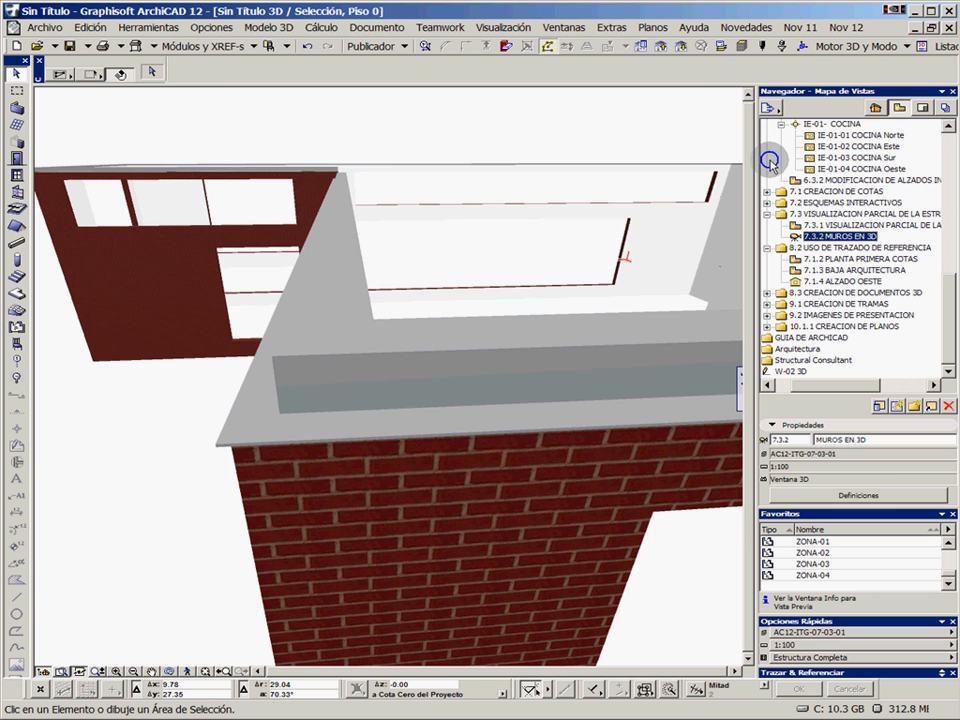
pyautogui.doubleClick(820, 258)
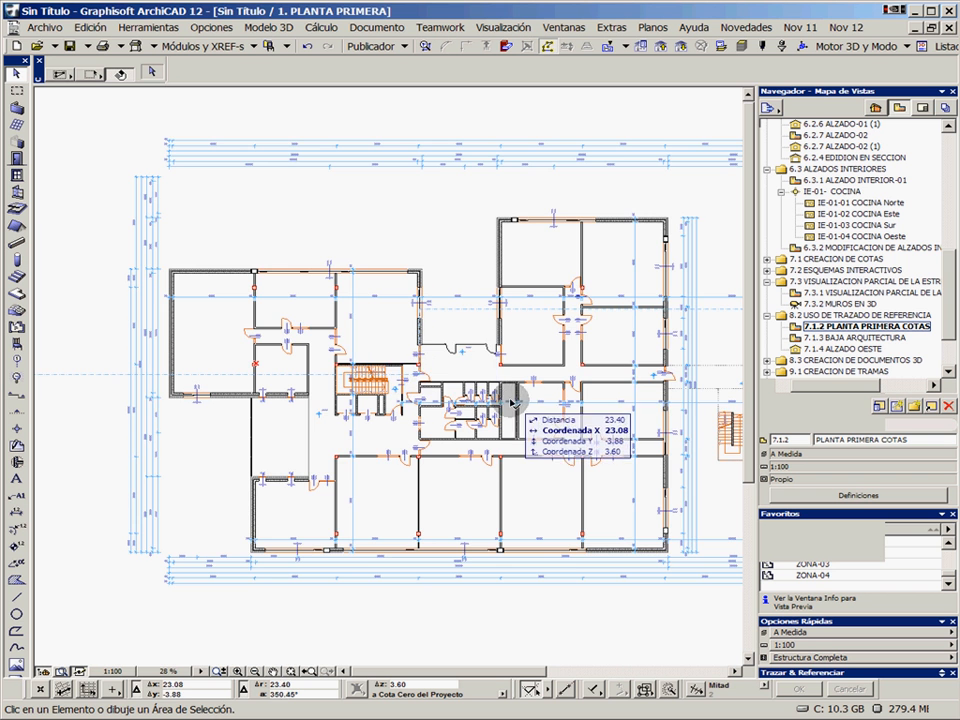
pyautogui.scroll(2, 500, 385)
pyautogui.scroll(-3, 508, 358)
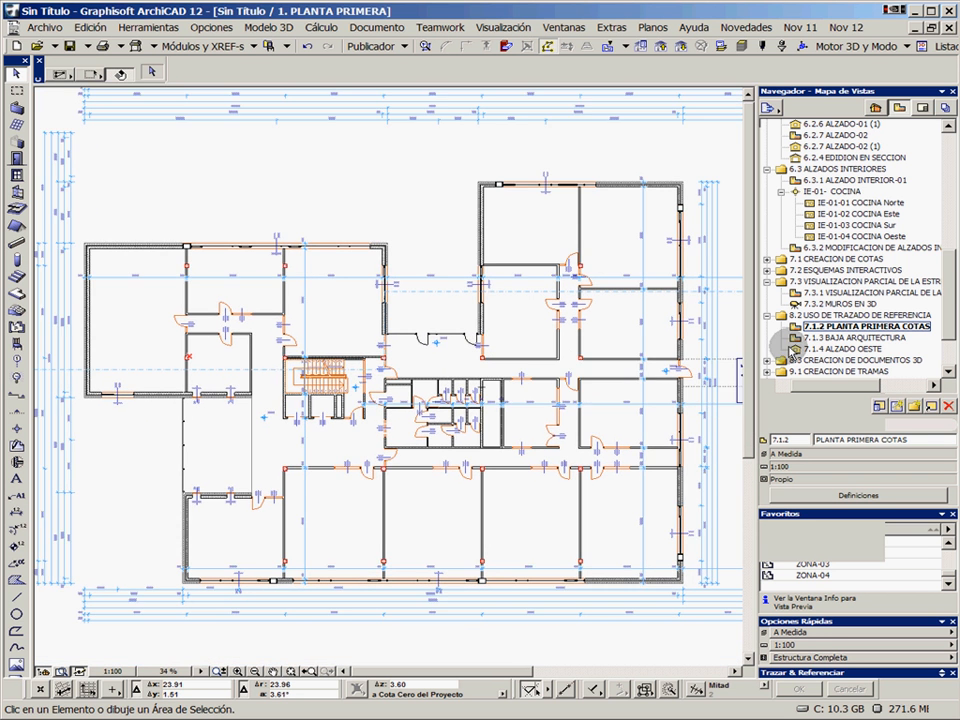
# Check the 7.1.3 BAJA ARQUITECTURA plan, return to 7.1.2 PLANTA PRIMERA COTAS, and show 7.1.3 as its trace reference
pyautogui.doubleClick(837, 338)
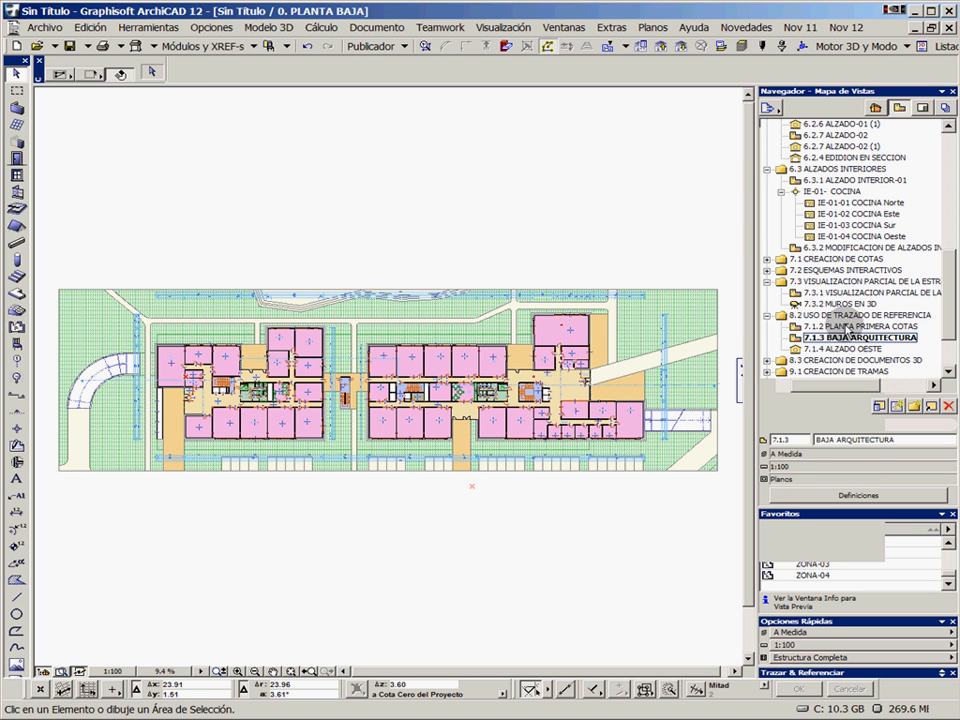
pyautogui.doubleClick(846, 327)
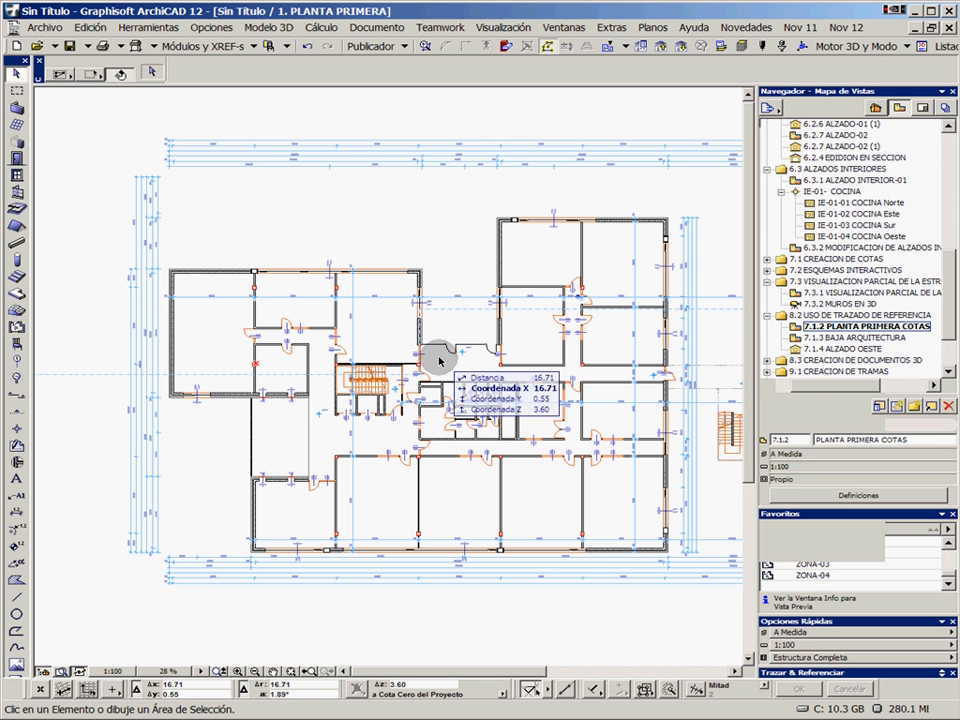
pyautogui.click(833, 340)
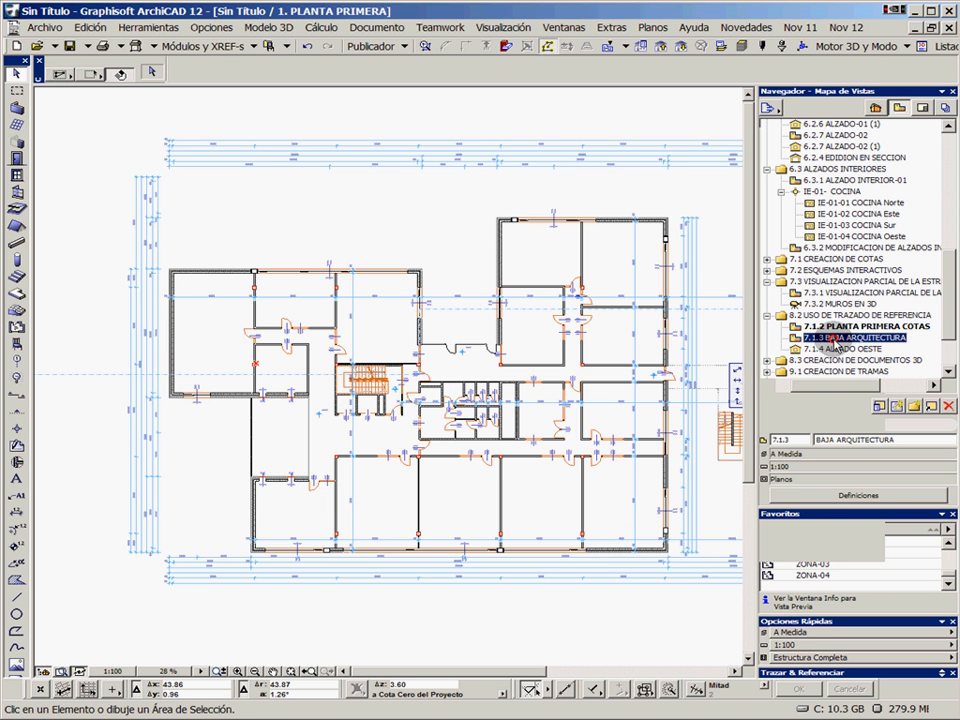
pyautogui.rightClick(836, 340)
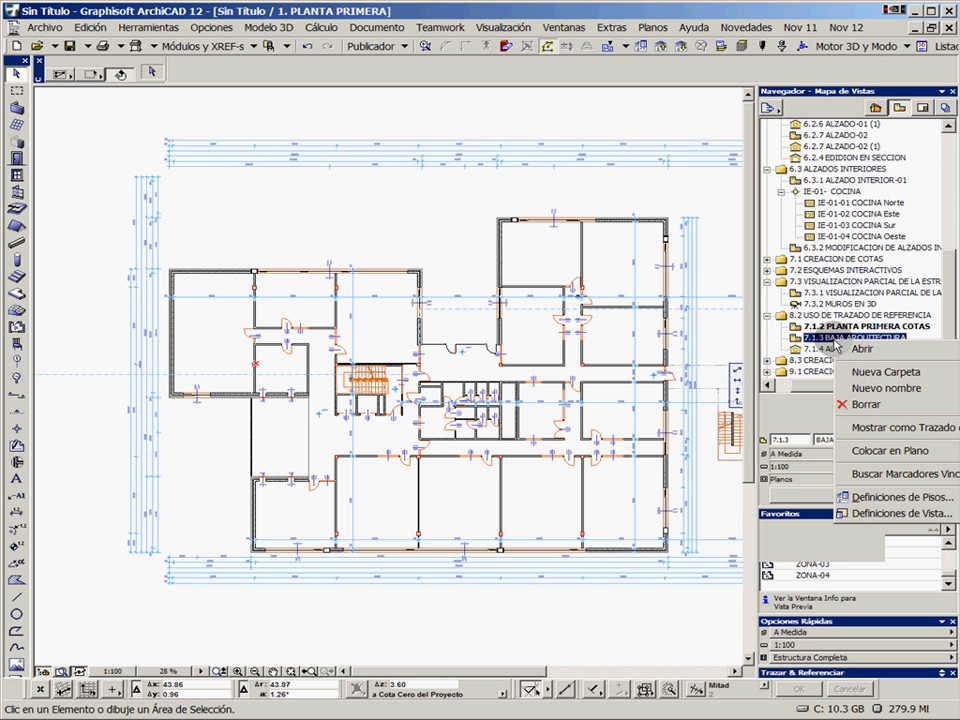
pyautogui.click(898, 428)
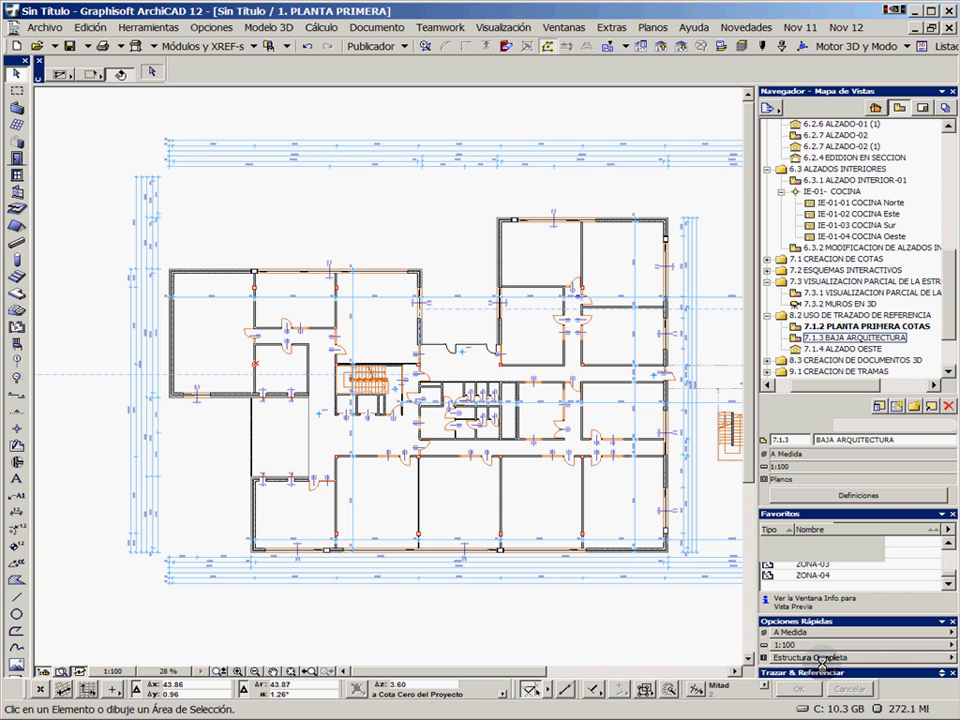
# Expand and enlarge the Trazar & Referenciar palette, collapsing Opciones Rápidas and Favoritos to make room
pyautogui.click(941, 674)
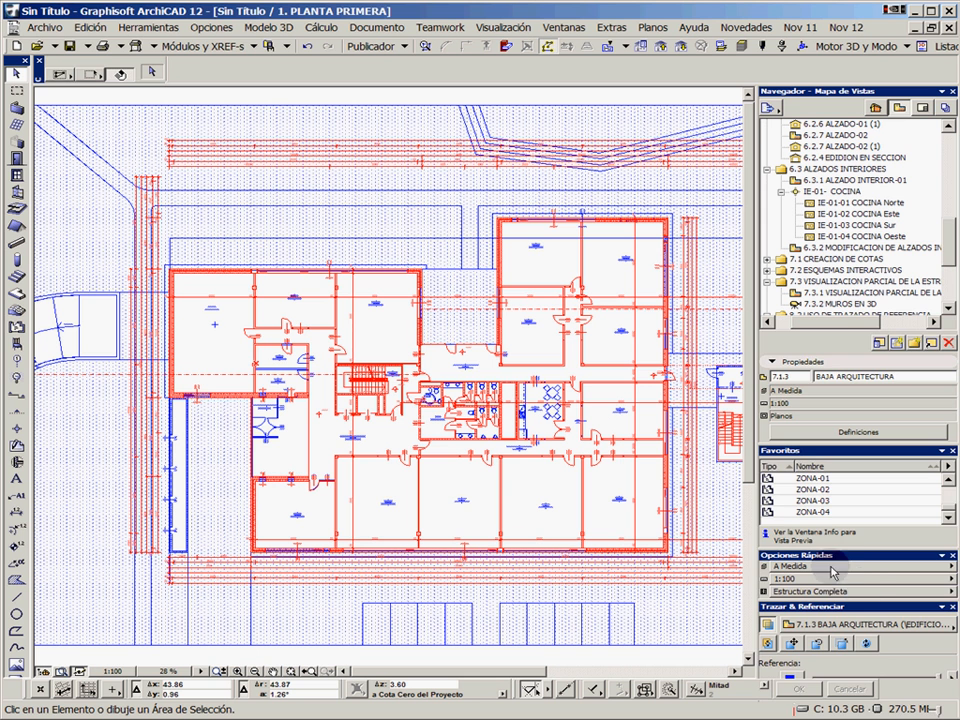
pyautogui.click(941, 556)
pyautogui.click(941, 460)
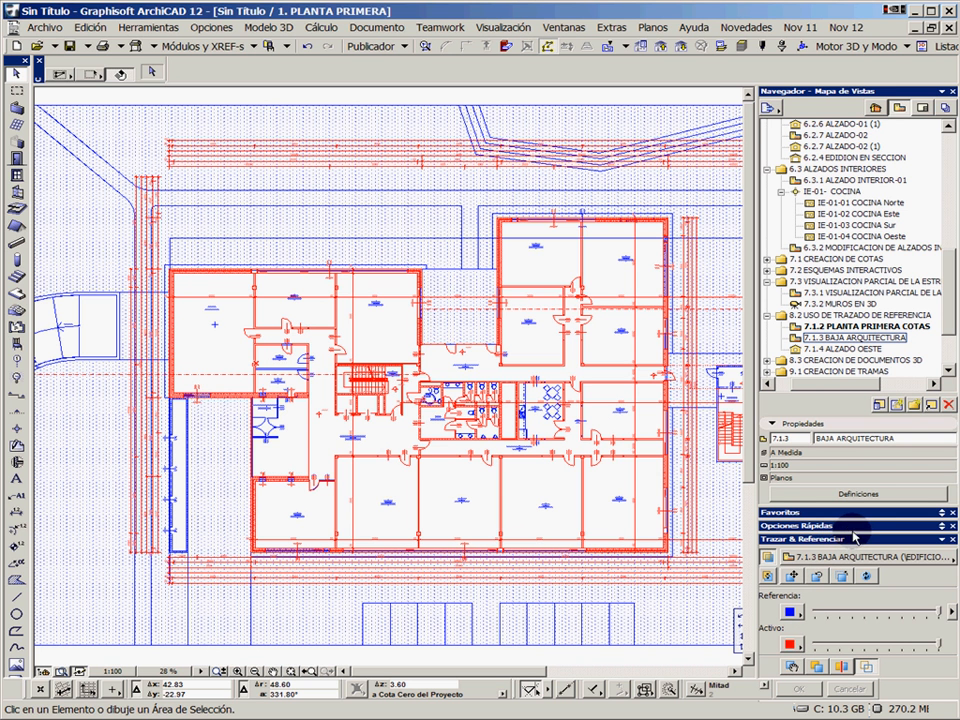
pyautogui.moveTo(853, 533); pyautogui.dragTo(851, 475)
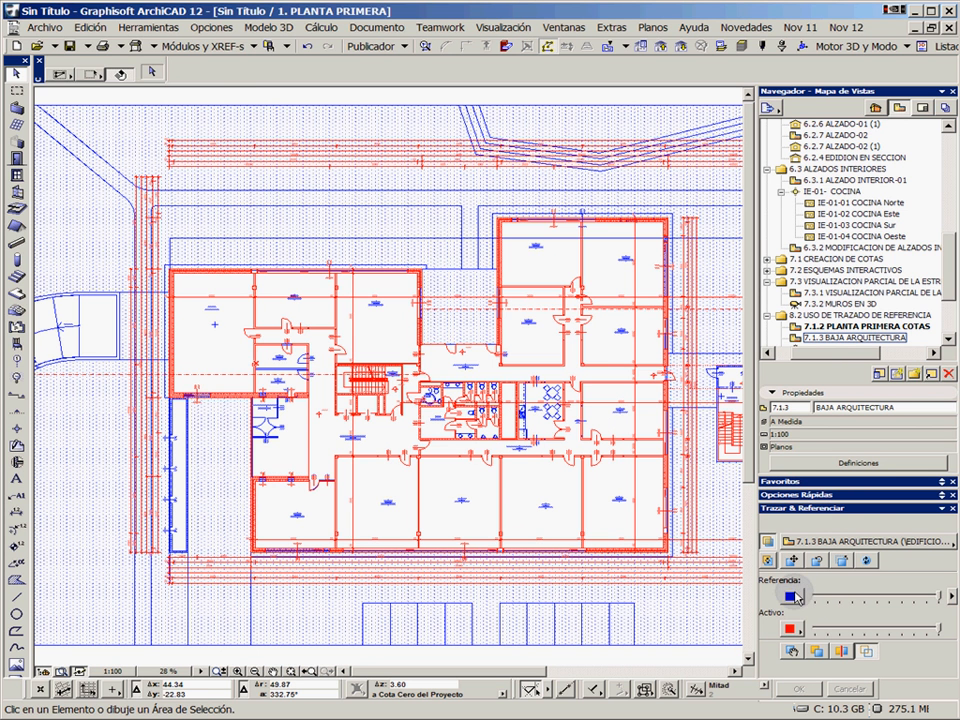
# Show the active plan in its original colours and keep the reference in uniform blue (R:0 G:0 B:255)
pyautogui.click(792, 630)
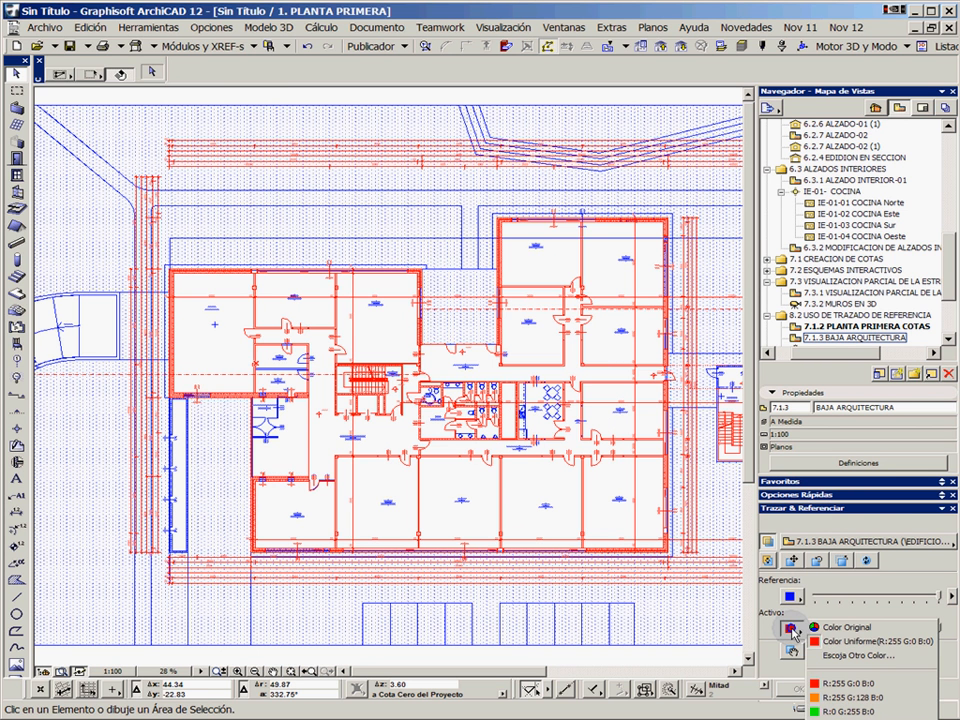
pyautogui.click(866, 636)
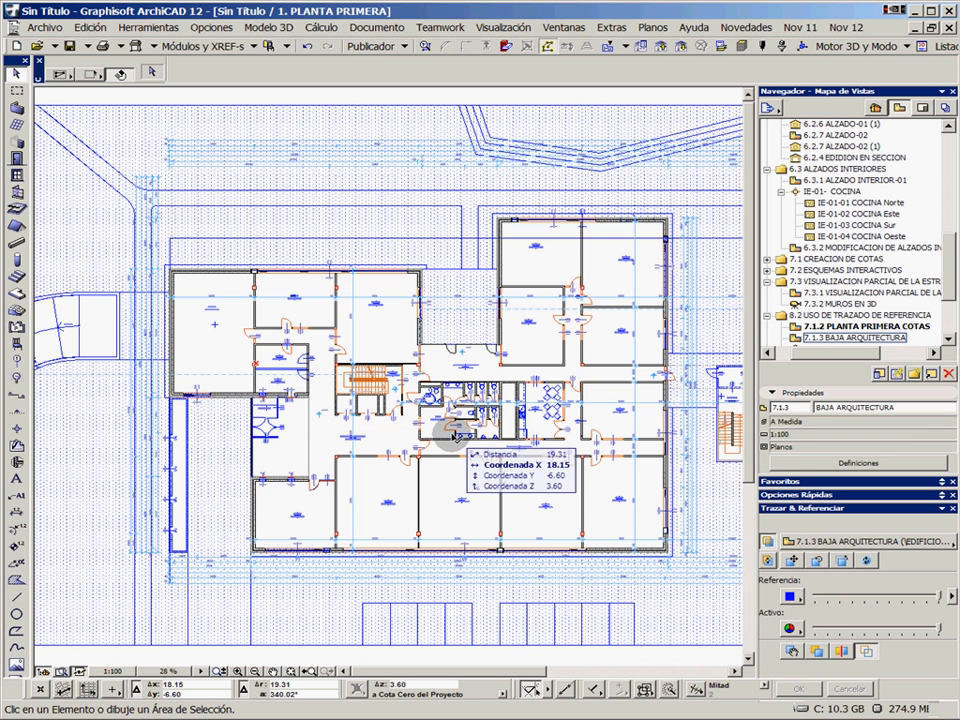
pyautogui.click(791, 596)
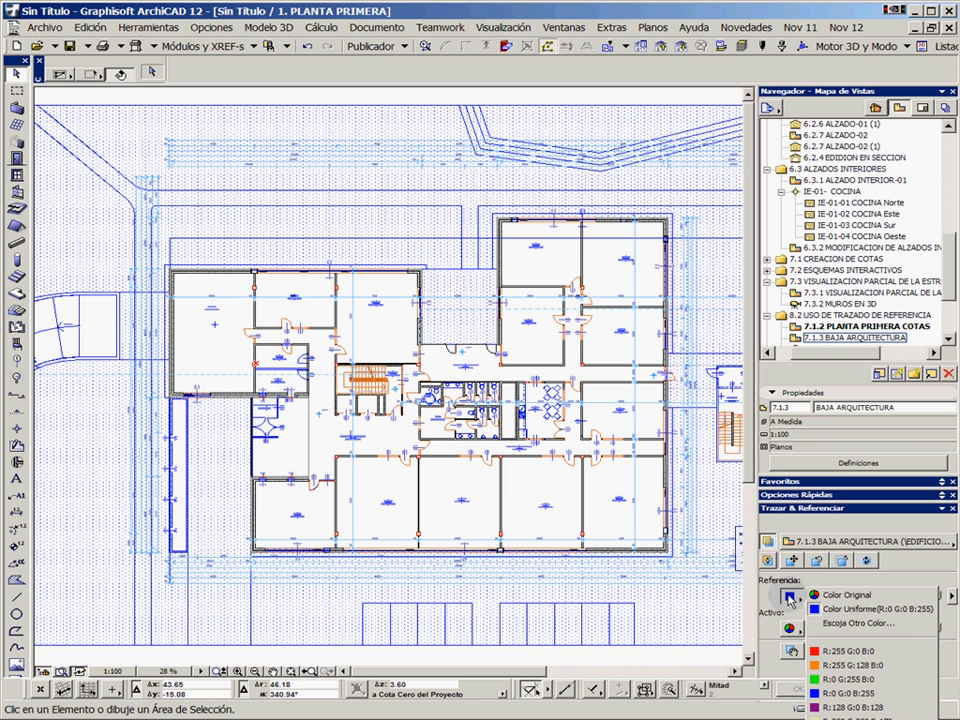
pyautogui.click(870, 609)
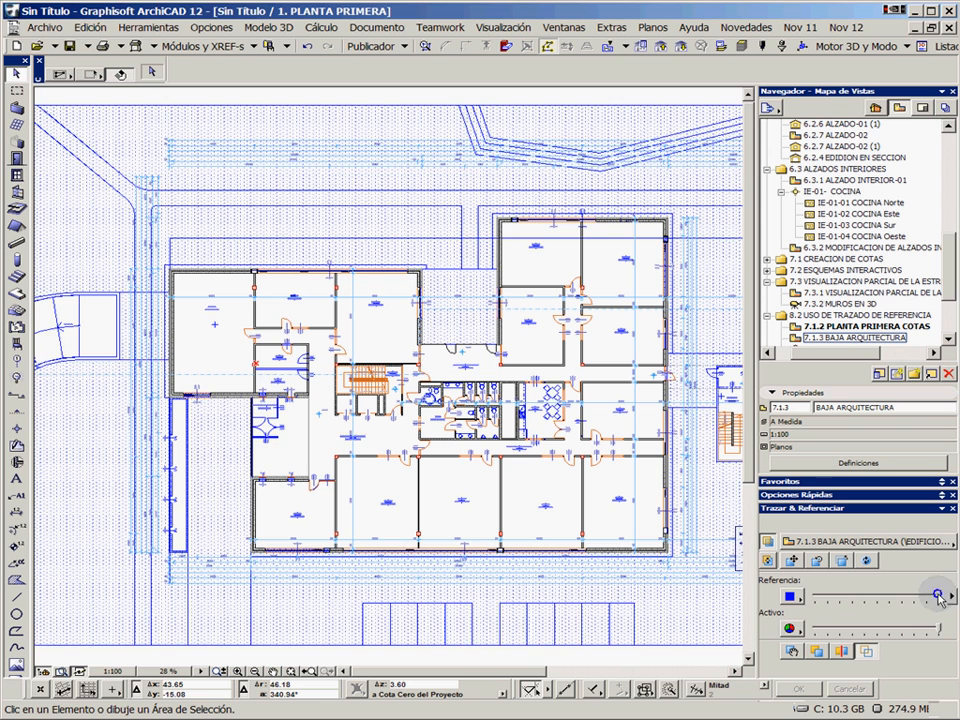
# Fade the reference to roughly a third of its intensity and inspect the overlaid plans around the Oficina walls
pyautogui.moveTo(938, 597)
pyautogui.mouseDown()
pyautogui.moveTo(826, 594)
pyautogui.moveTo(905, 596)
pyautogui.moveTo(828, 596)
pyautogui.moveTo(890, 597)
pyautogui.moveTo(840, 596)
pyautogui.moveTo(882, 598)
pyautogui.mouseUp()
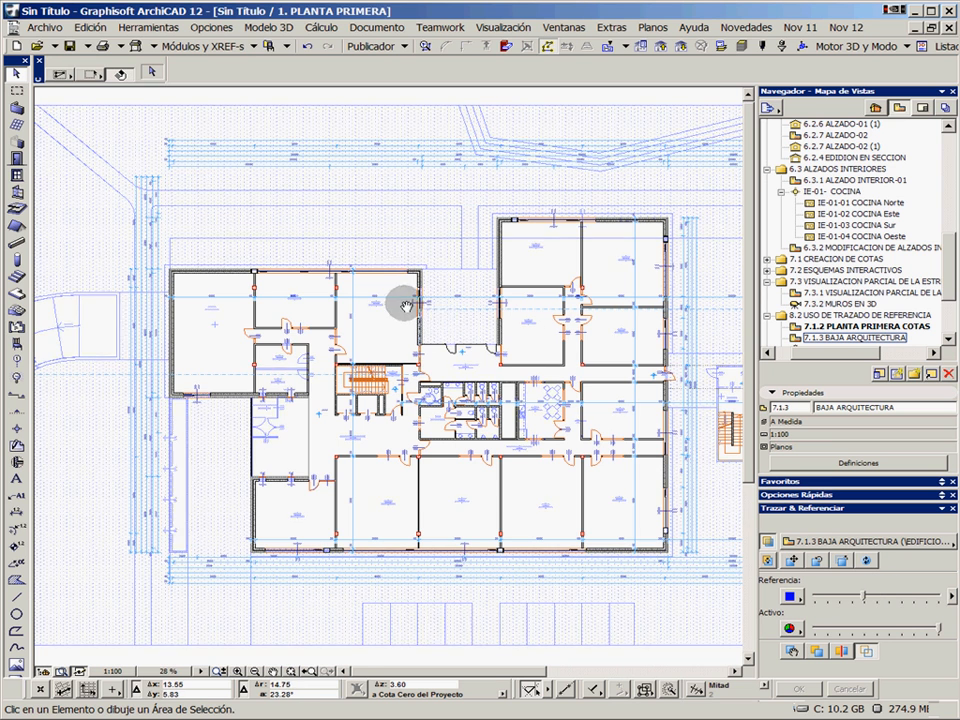
pyautogui.scroll(7, 400, 296)
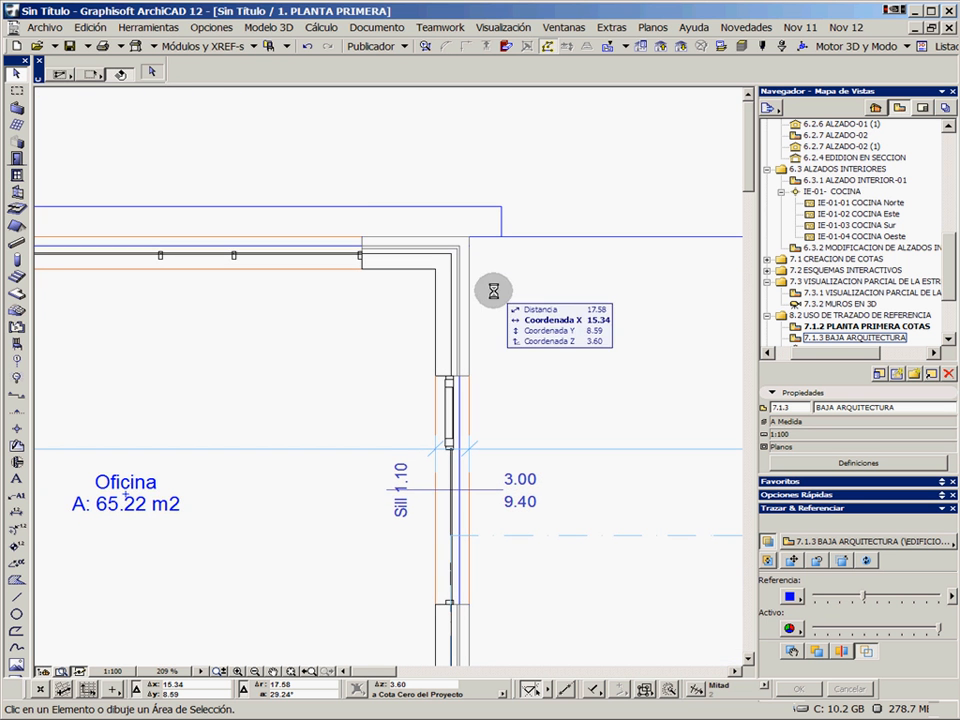
pyautogui.moveTo(866, 602); pyautogui.dragTo(858, 598)
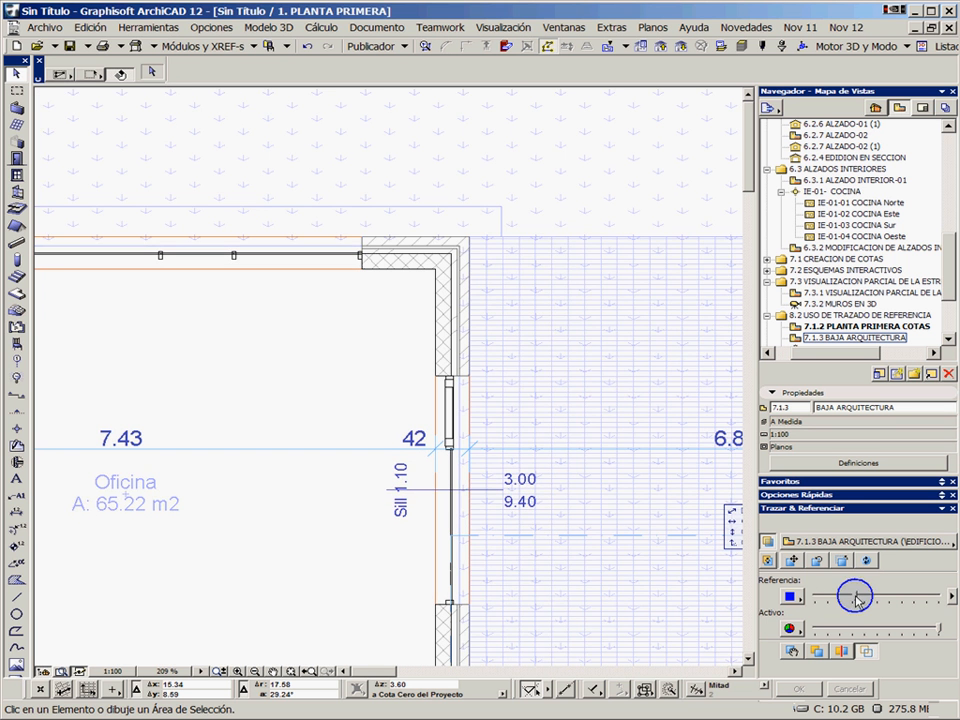
pyautogui.moveTo(270, 304); pyautogui.dragTo(494, 310, button='middle')
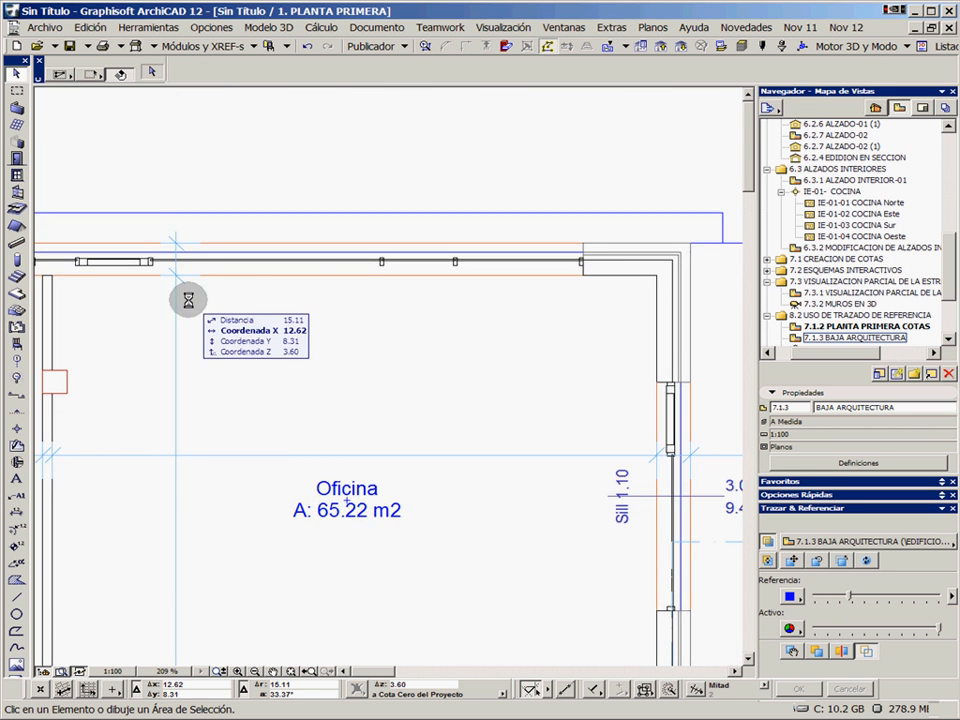
pyautogui.moveTo(211, 303); pyautogui.dragTo(443, 315, button='middle')
pyautogui.moveTo(310, 360); pyautogui.dragTo(378, 300, button='middle')
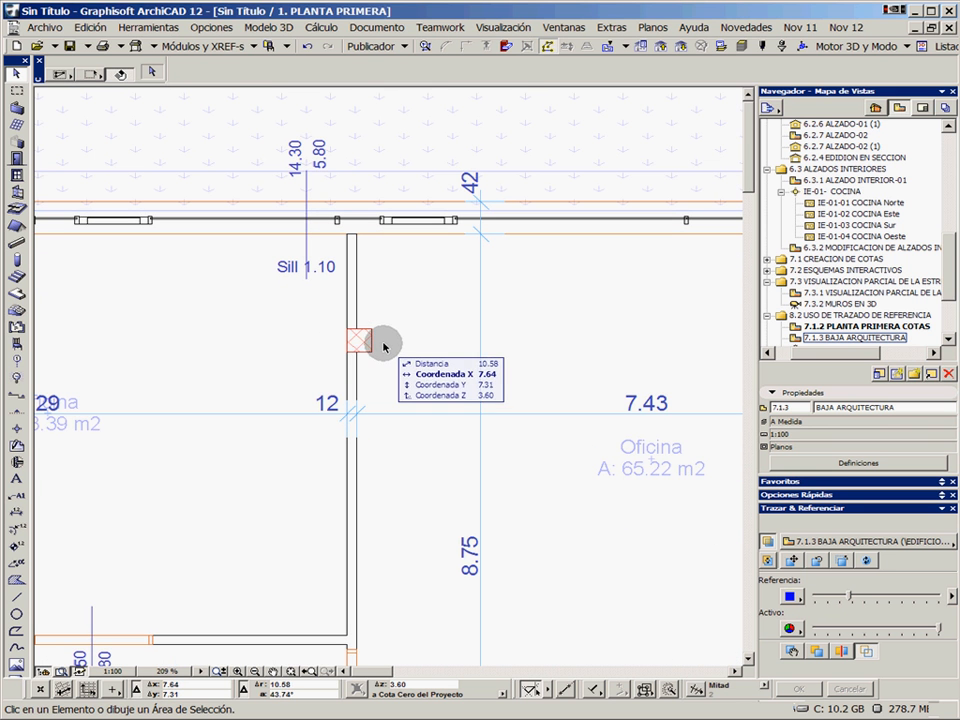
# Switch the reference with the active plan and back, and temporarily displace the reference about 1.04 down and to the left
pyautogui.click(768, 561)
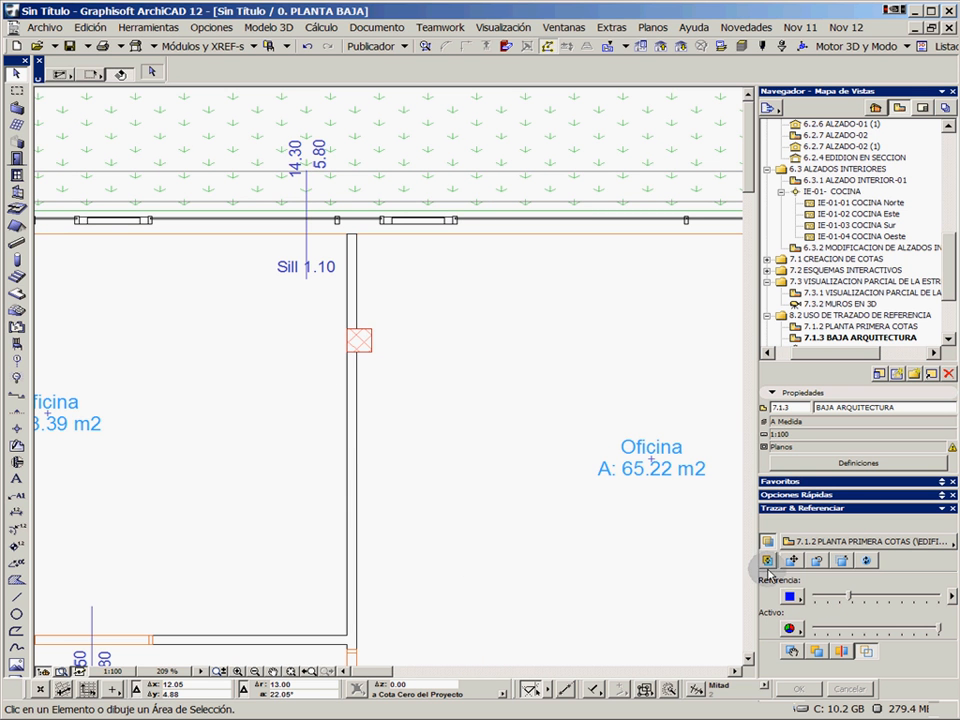
pyautogui.click(768, 562)
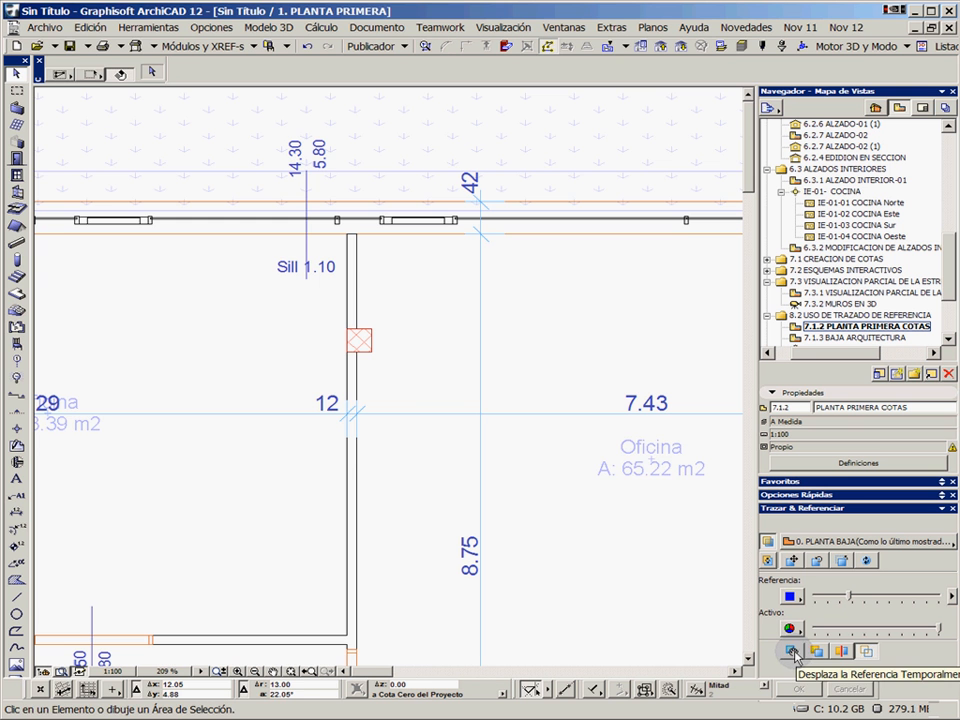
pyautogui.click(795, 653)
pyautogui.click(503, 343)
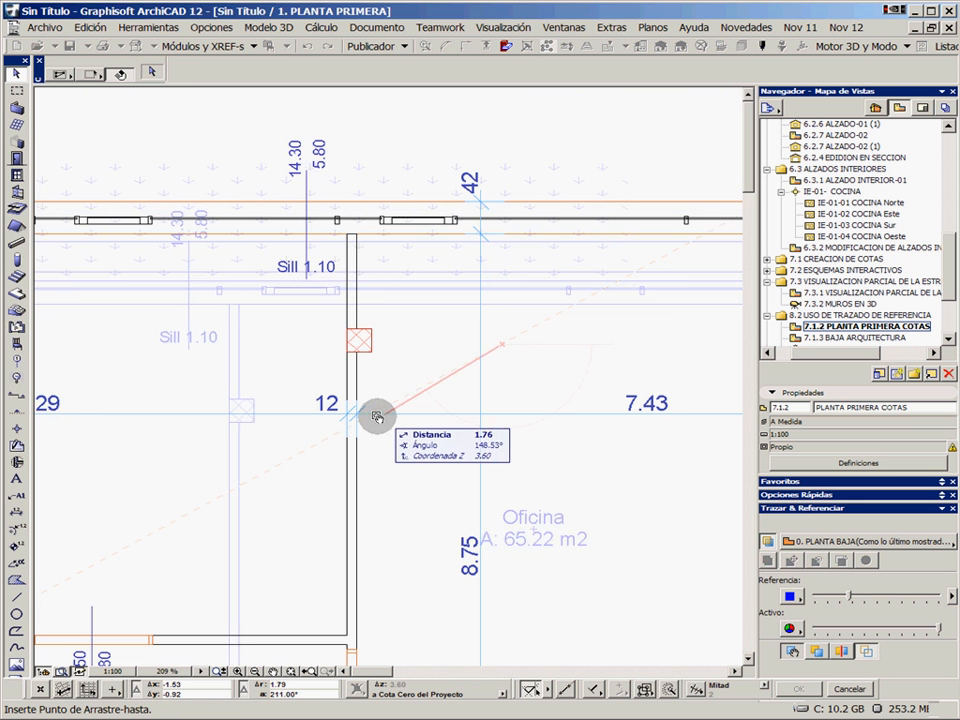
pyautogui.click(421, 365)
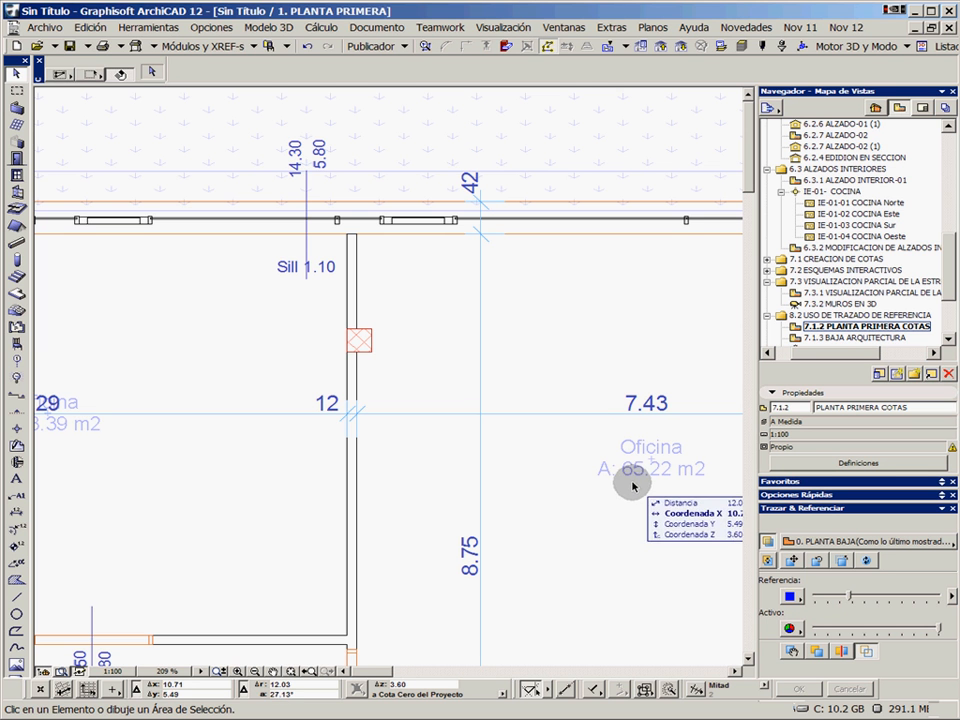
# Turn on the splitter and sweep its dividers across the plan to compare the active floor with the reference around the partition and column
pyautogui.click(843, 651)
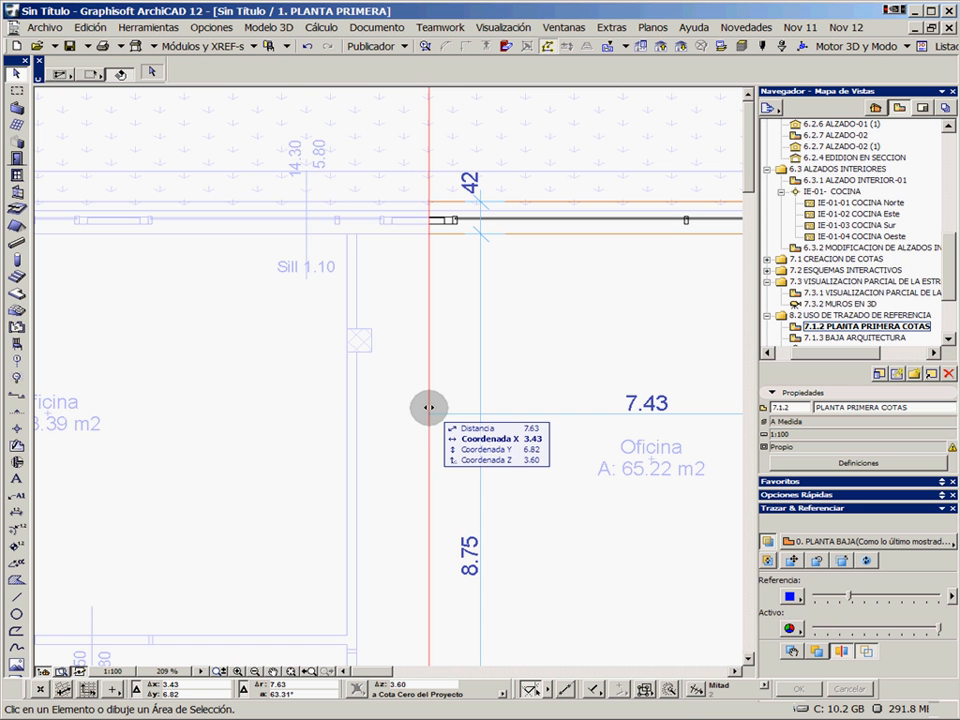
pyautogui.moveTo(429, 408); pyautogui.dragTo(429, 408)
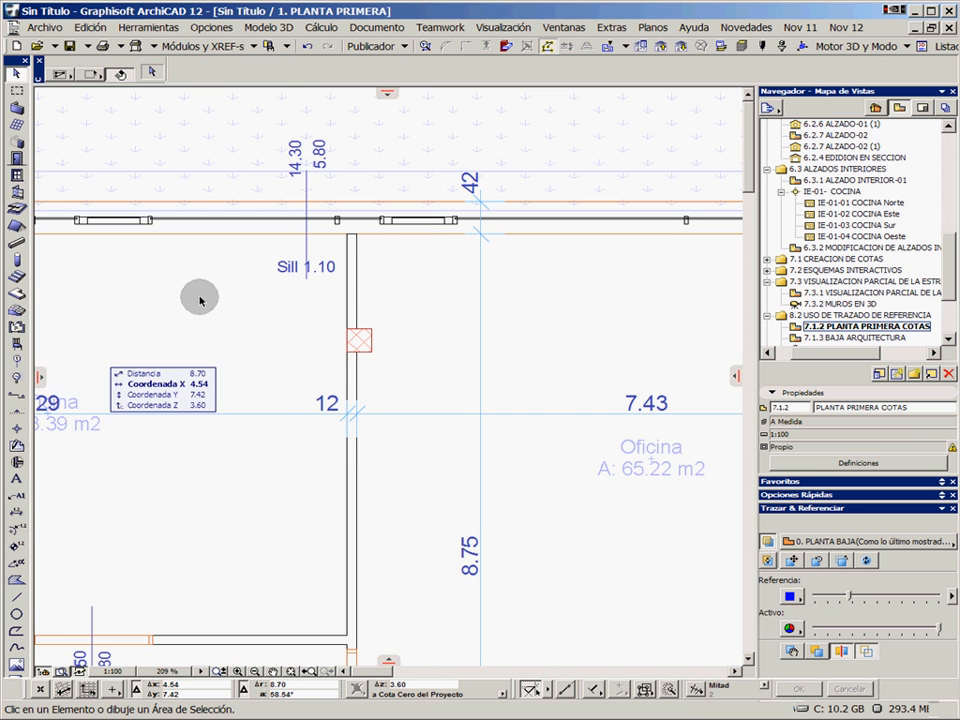
pyautogui.scroll(3, 396, 360)
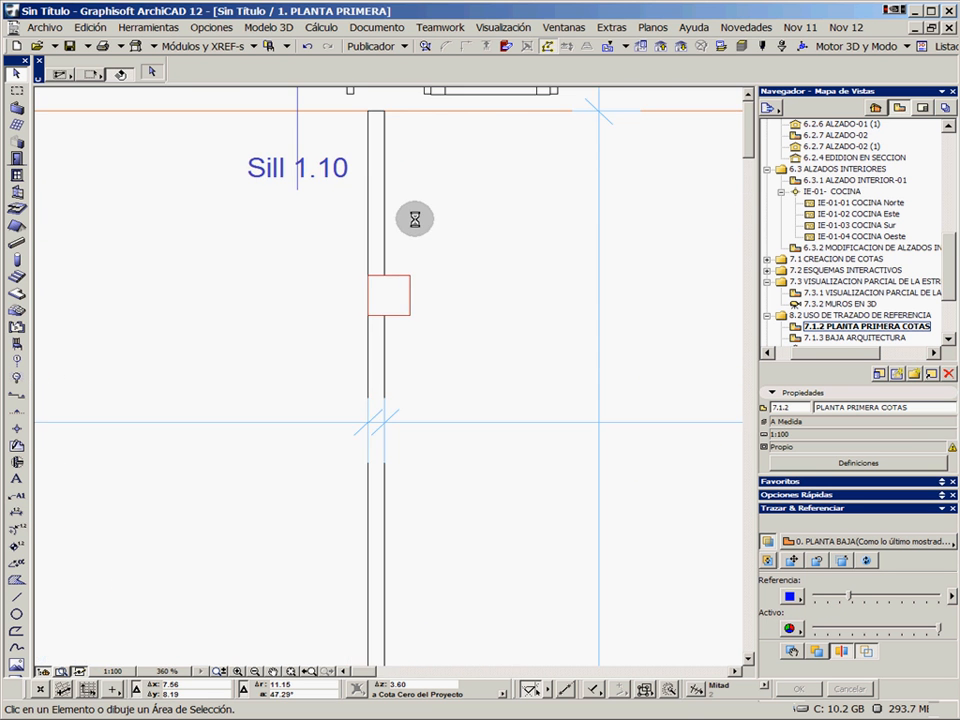
pyautogui.scroll(3, 415, 219)
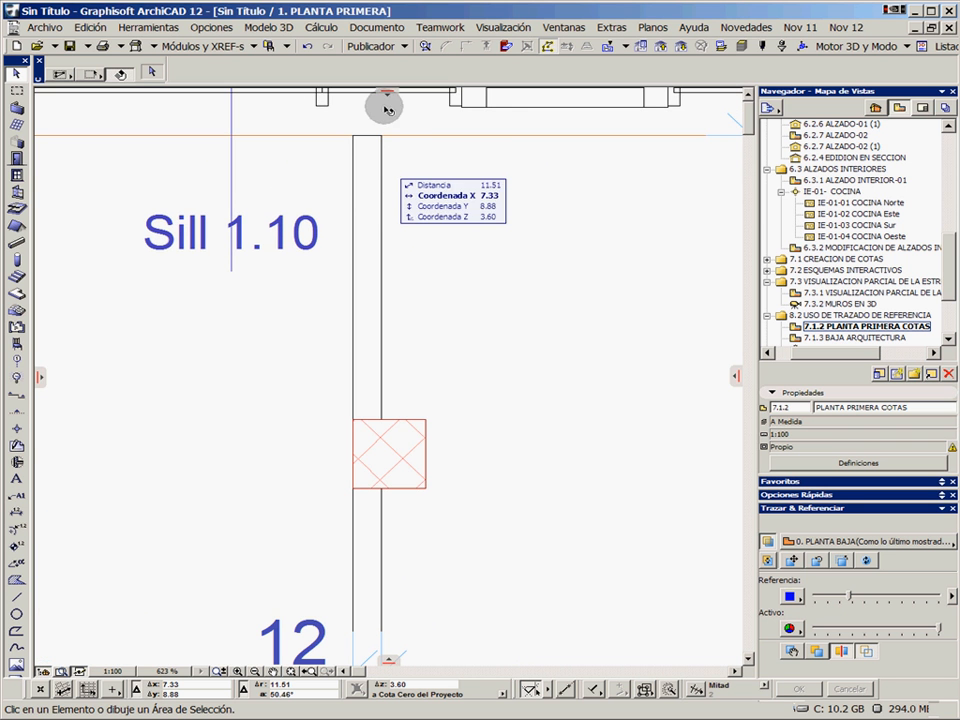
pyautogui.moveTo(386, 108)
pyautogui.mouseDown()
pyautogui.moveTo(384, 90)
pyautogui.moveTo(403, 497)
pyautogui.moveTo(424, 440)
pyautogui.moveTo(439, 515)
pyautogui.moveTo(463, 407)
pyautogui.moveTo(463, 497)
pyautogui.moveTo(475, 452)
pyautogui.moveTo(489, 501)
pyautogui.moveTo(495, 474)
pyautogui.moveTo(504, 476)
pyautogui.moveTo(506, 533)
pyautogui.moveTo(499, 439)
pyautogui.mouseUp()
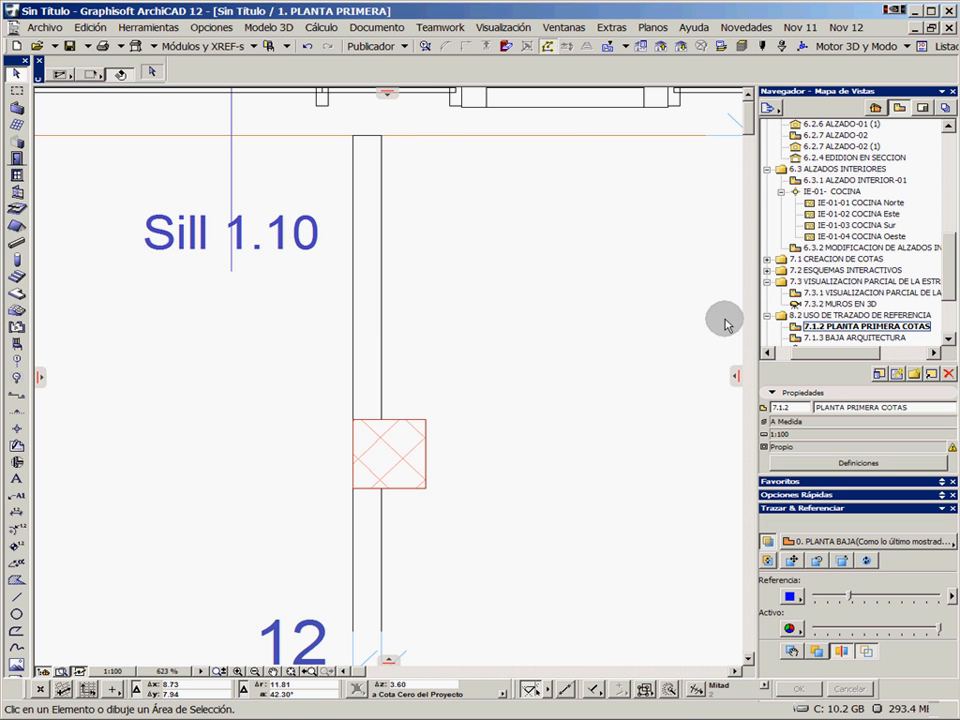
# Show 7.1.4 ALZADO OESTE as the trace reference straight below the first-floor plan, and switch it with the active plan
pyautogui.scroll(3, 904, 229)
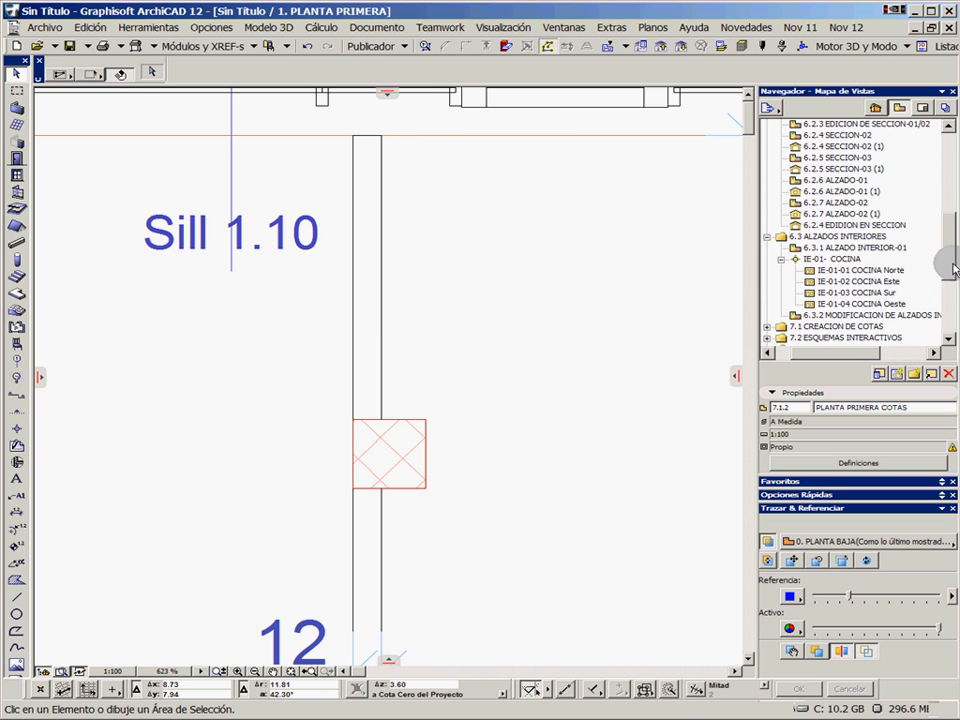
pyautogui.rightClick(842, 203)
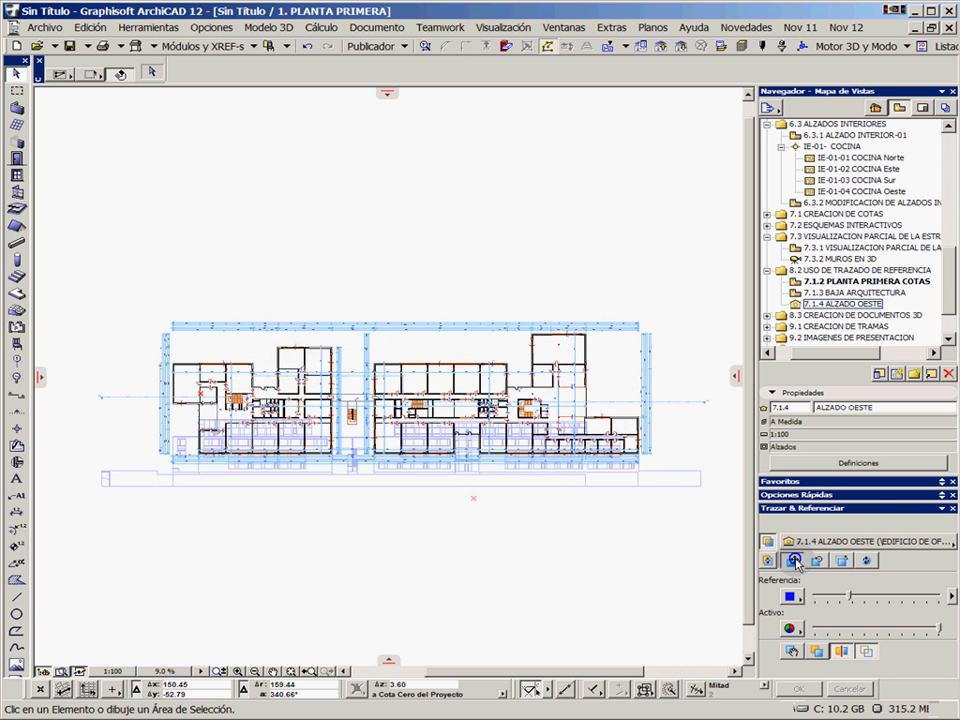
pyautogui.click(795, 562)
pyautogui.click(489, 487)
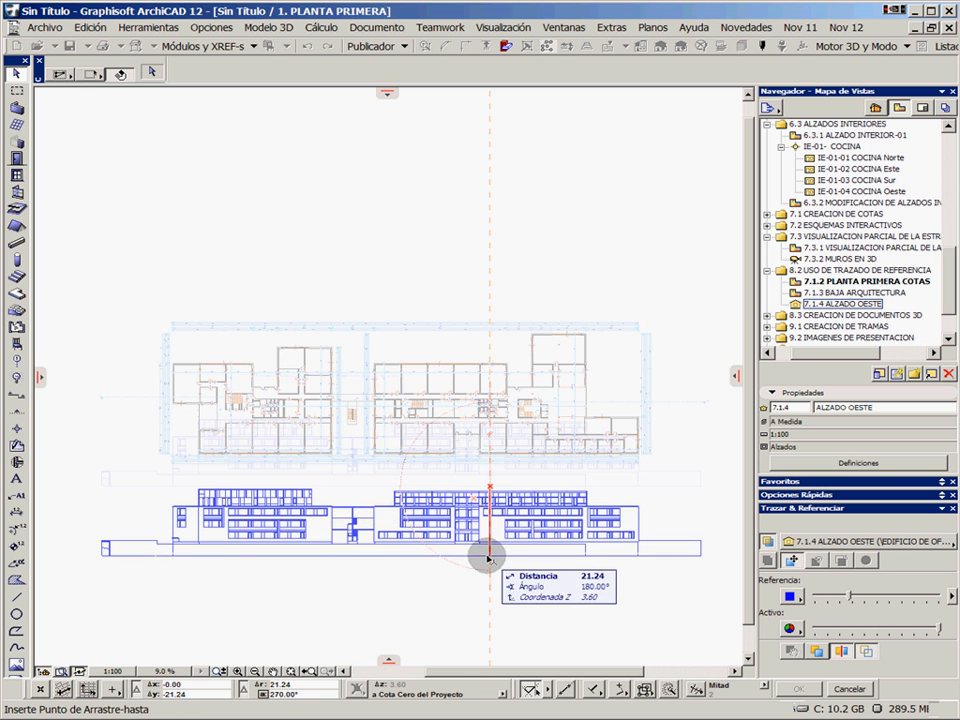
pyautogui.click(489, 540)
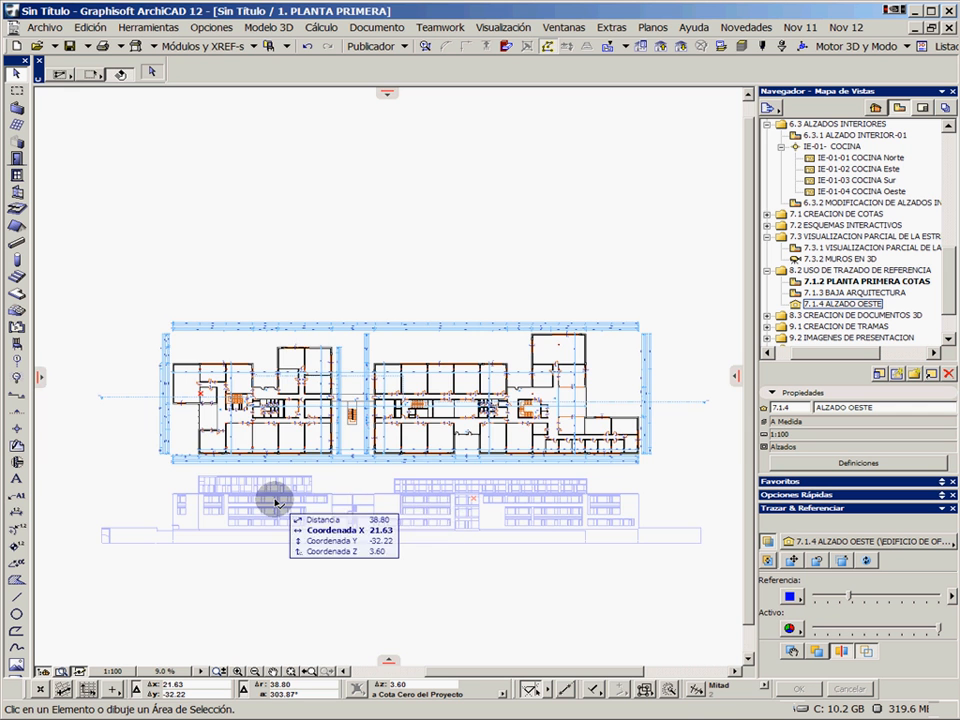
pyautogui.scroll(5, 276, 502)
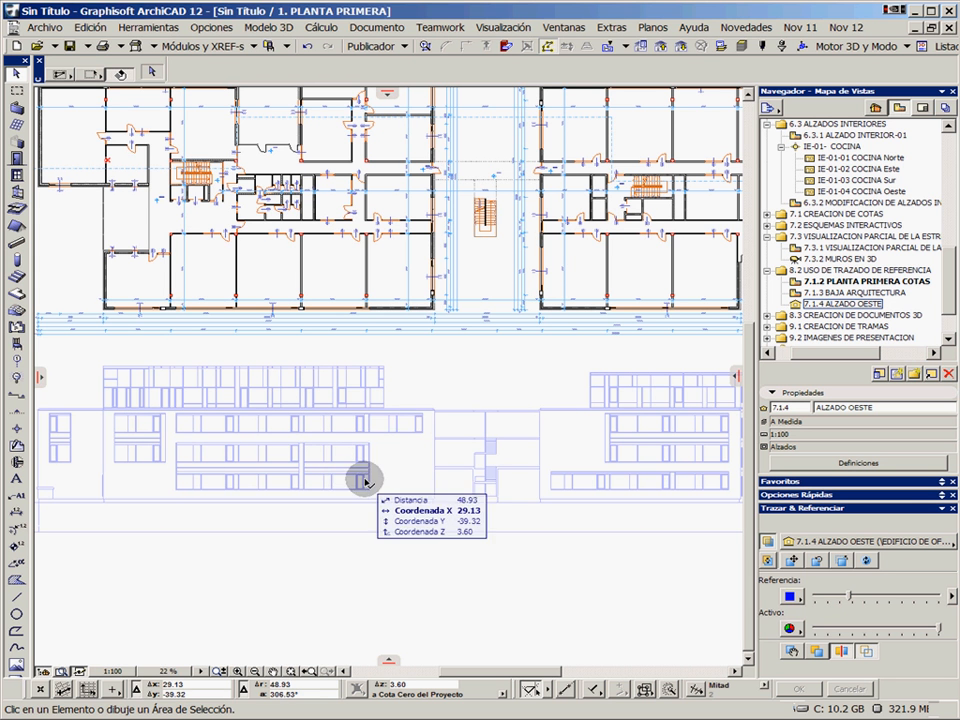
pyautogui.click(768, 561)
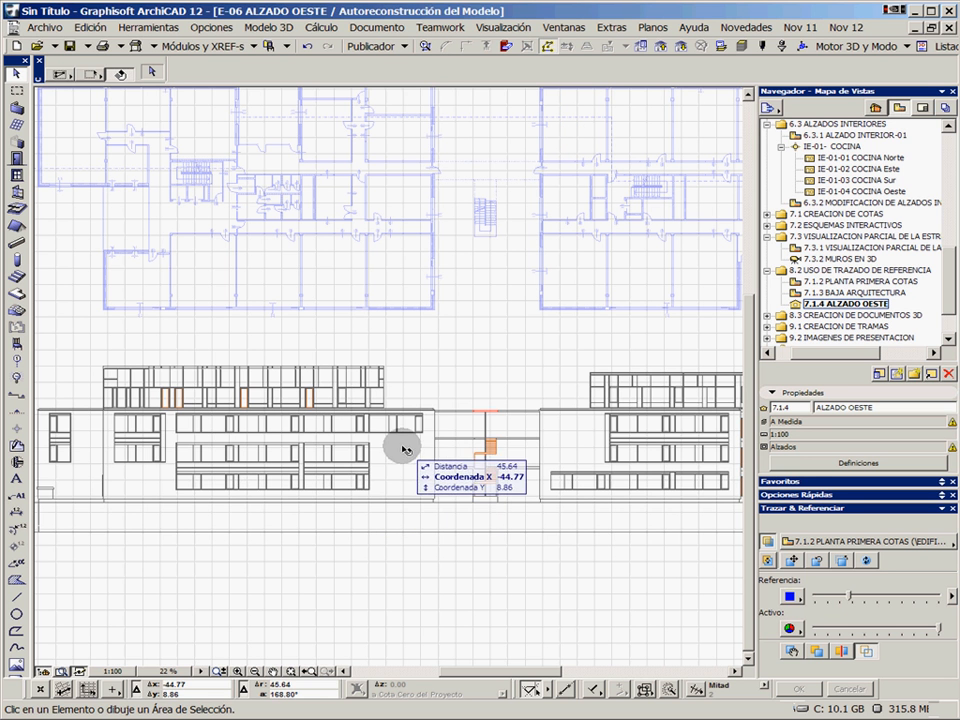
# Widen the two-storey window opening on the elevation's western block to 28.40, aligning its end with the window row above
pyautogui.click(370, 480)
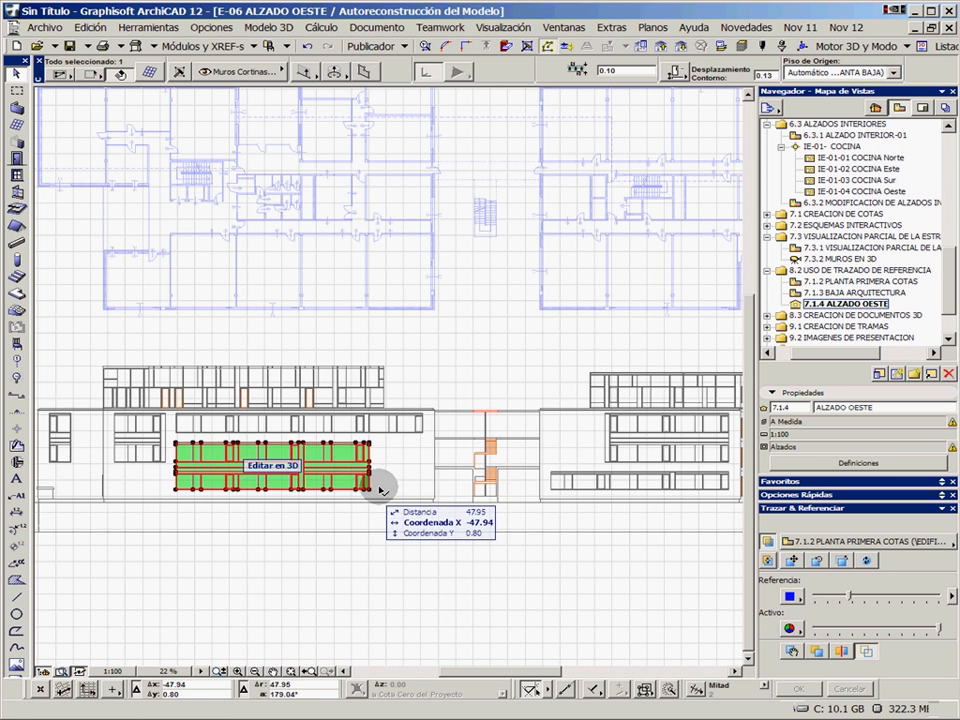
pyautogui.click(388, 560)
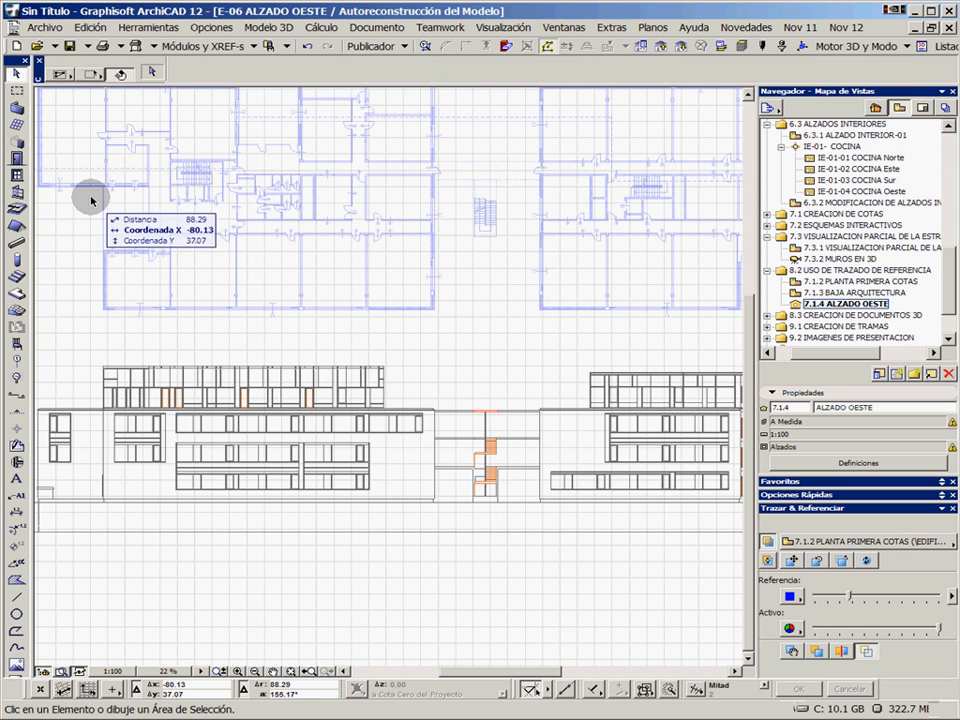
pyautogui.click(18, 175)
pyautogui.click(368, 490)
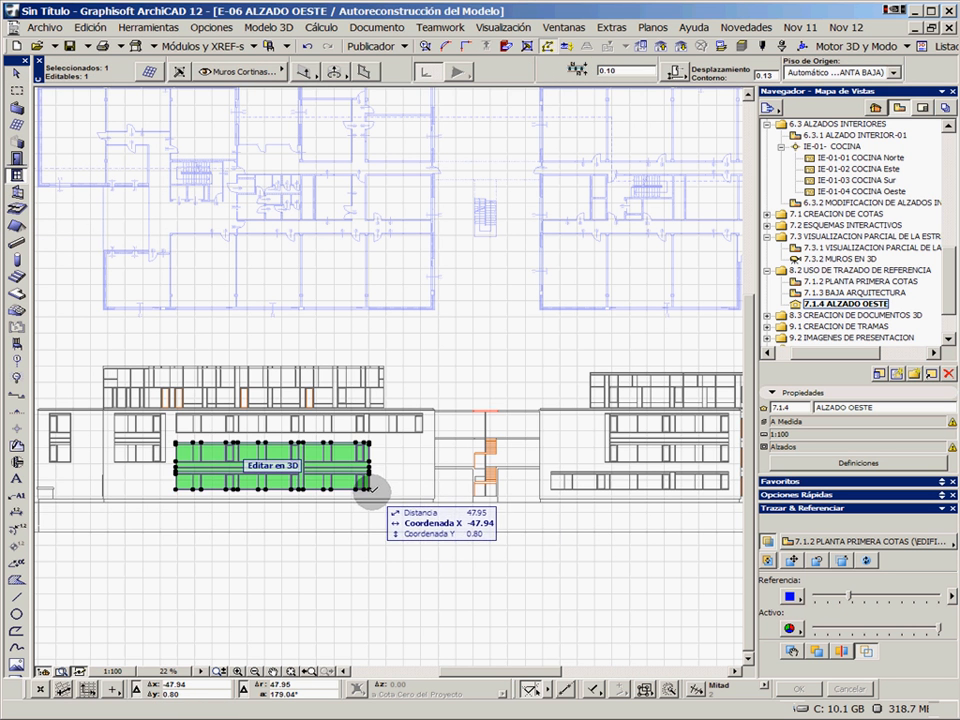
pyautogui.click(377, 553)
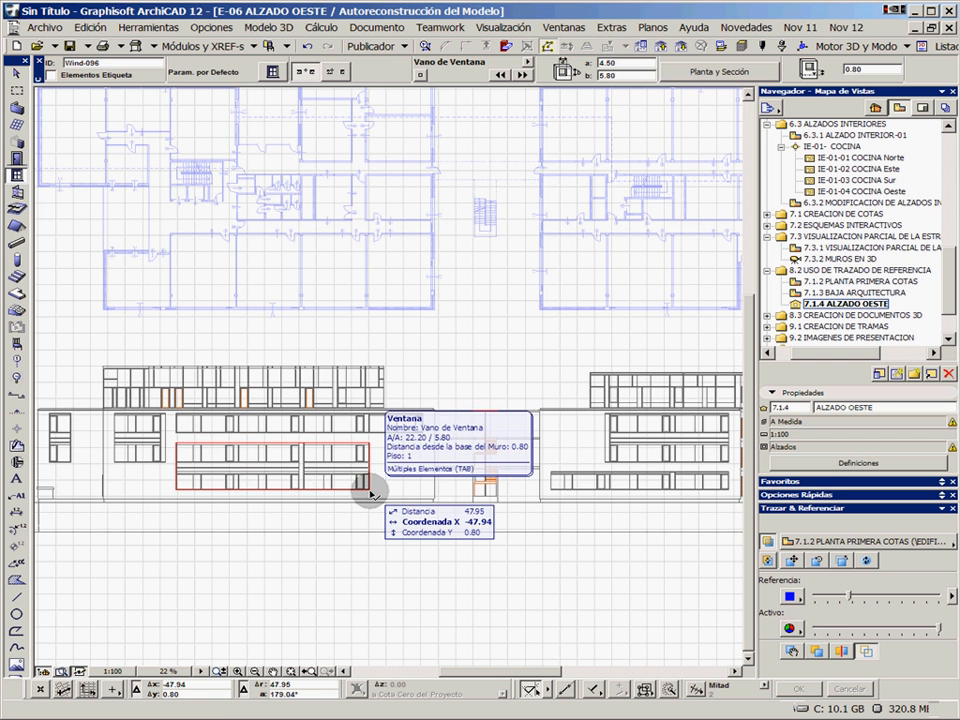
pyautogui.click(370, 492)
pyautogui.click(370, 490)
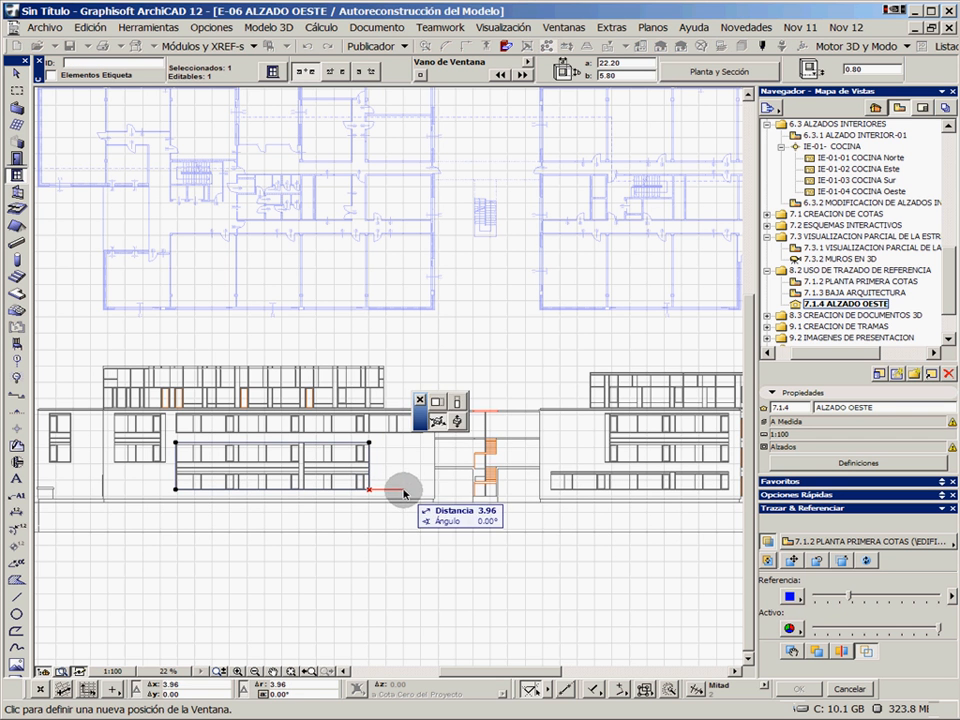
pyautogui.click(611, 235)
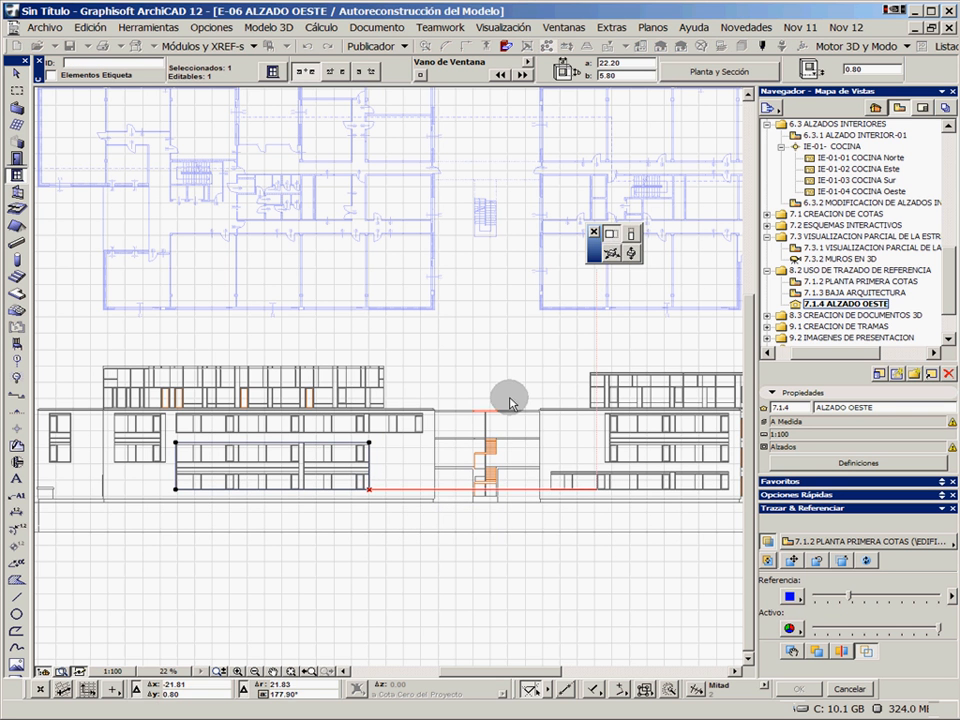
pyautogui.click(422, 437)
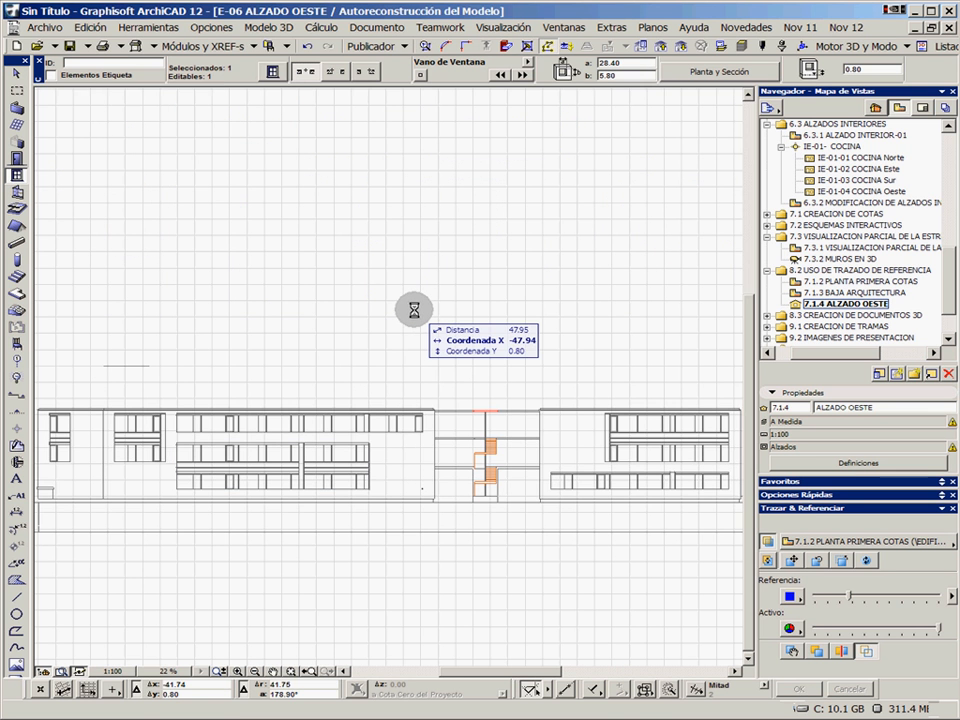
# Check the widened opening in the elevation against the plan reference, and undo the widening
pyautogui.scroll(3, 400, 305)
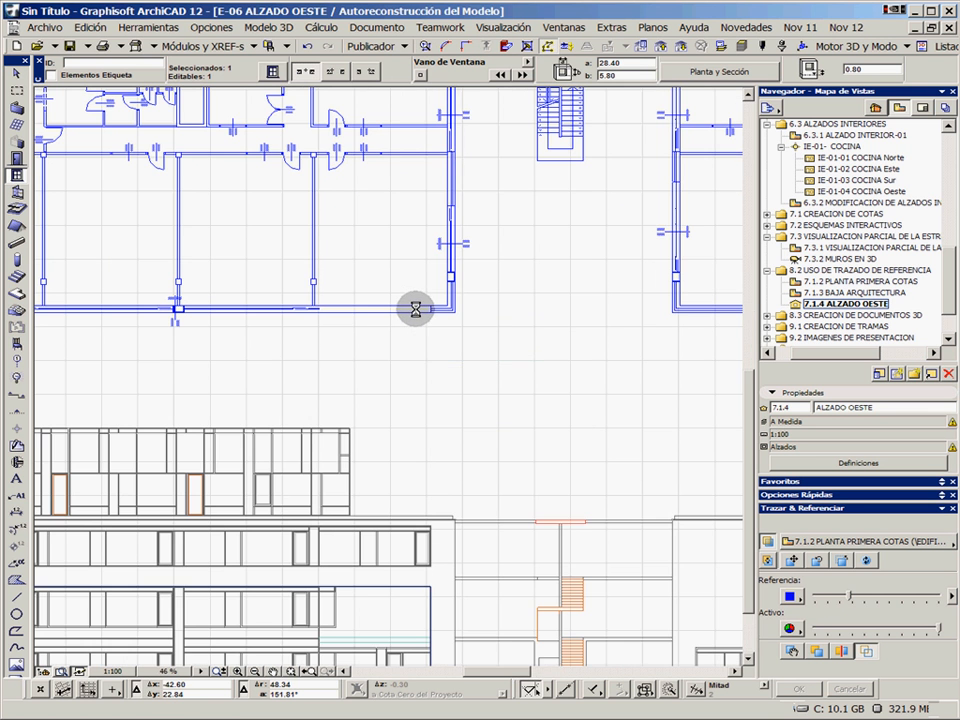
pyautogui.scroll(-3, 420, 302)
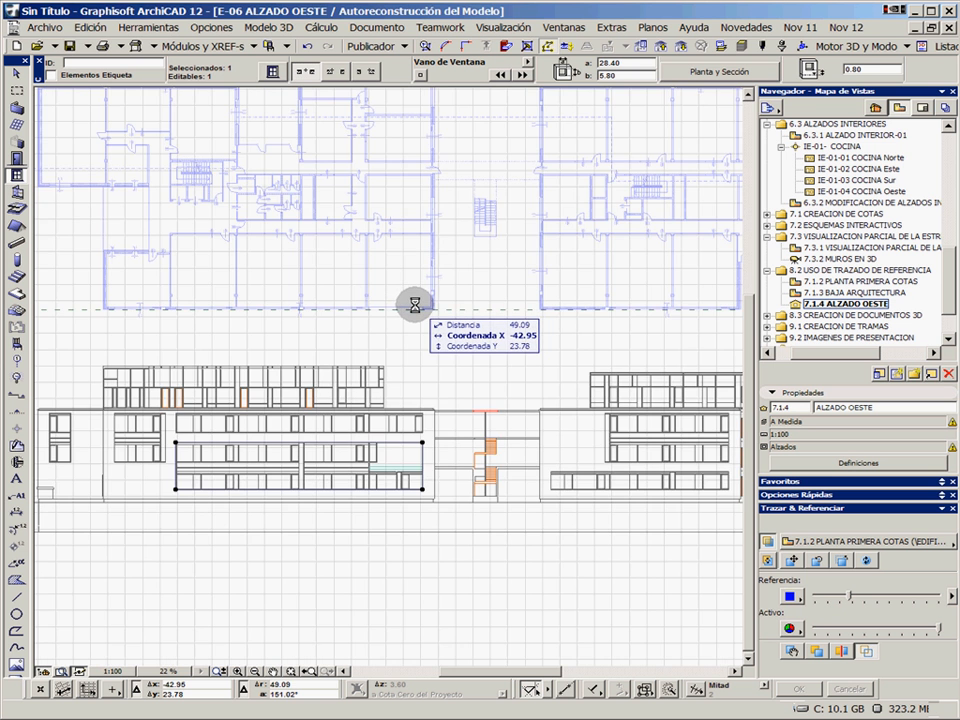
pyautogui.scroll(1, 420, 300)
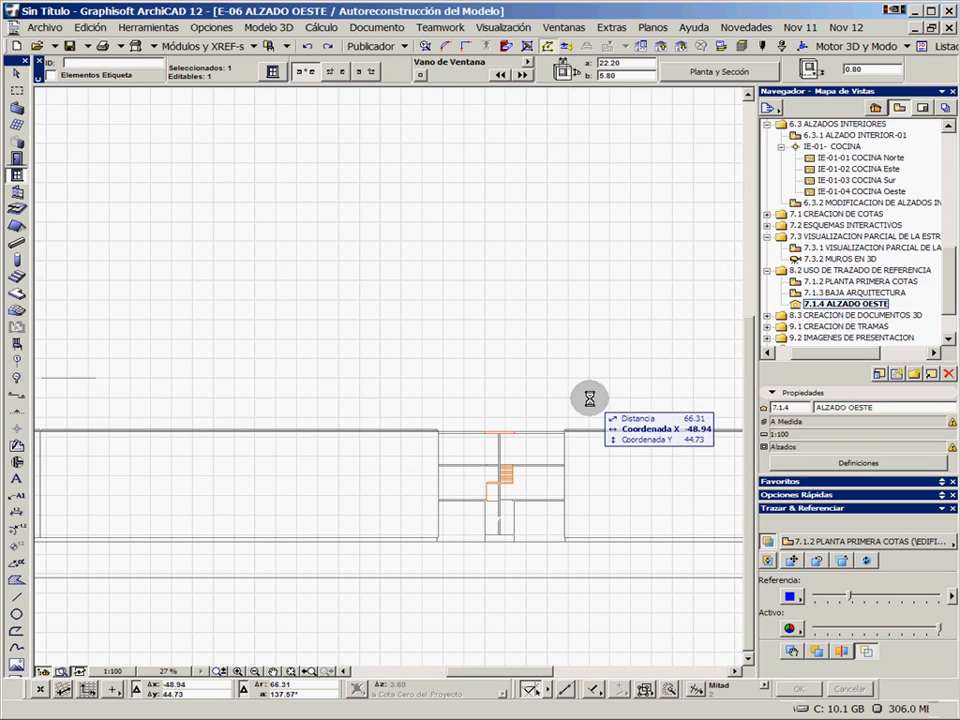
pyautogui.scroll(-2, 767, 217)
# Collapse the 7.3 and 8.2 view folders, expand 8.3 CREACION DE DOCUMENTOS 3D, and open the 8.3.1 DOCUMENTO 3D view
pyautogui.click(767, 216)
pyautogui.click(767, 215)
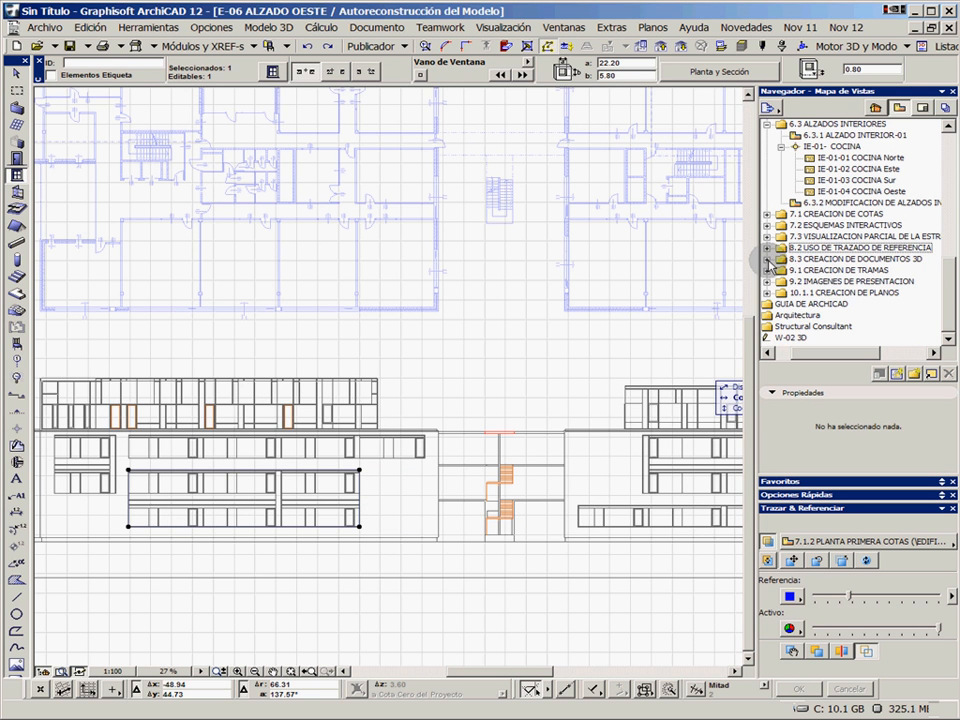
pyautogui.click(767, 259)
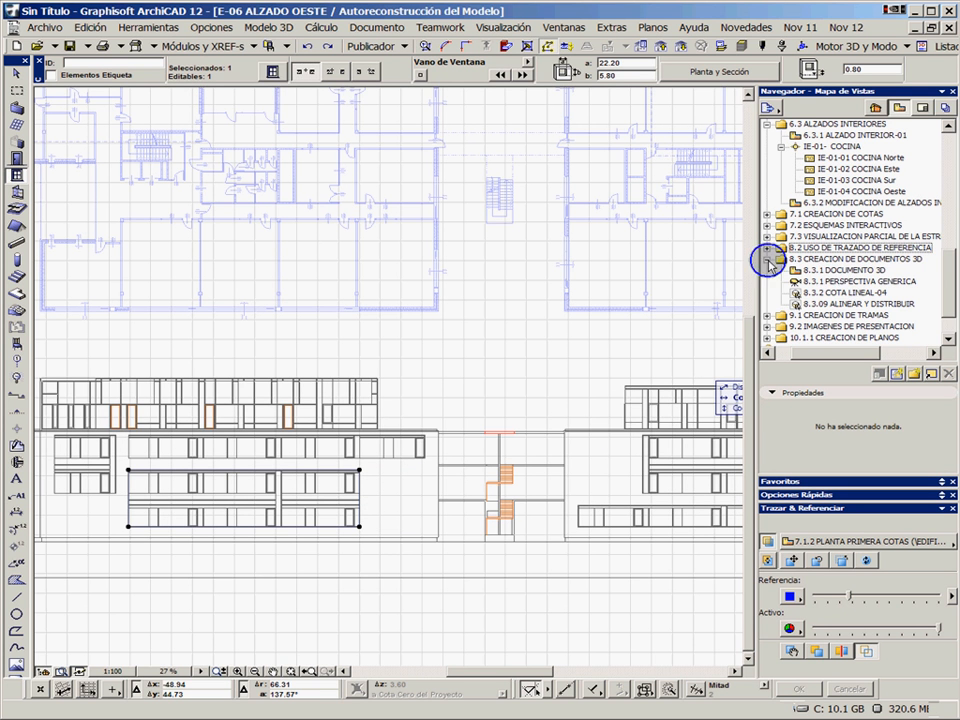
pyautogui.doubleClick(840, 272)
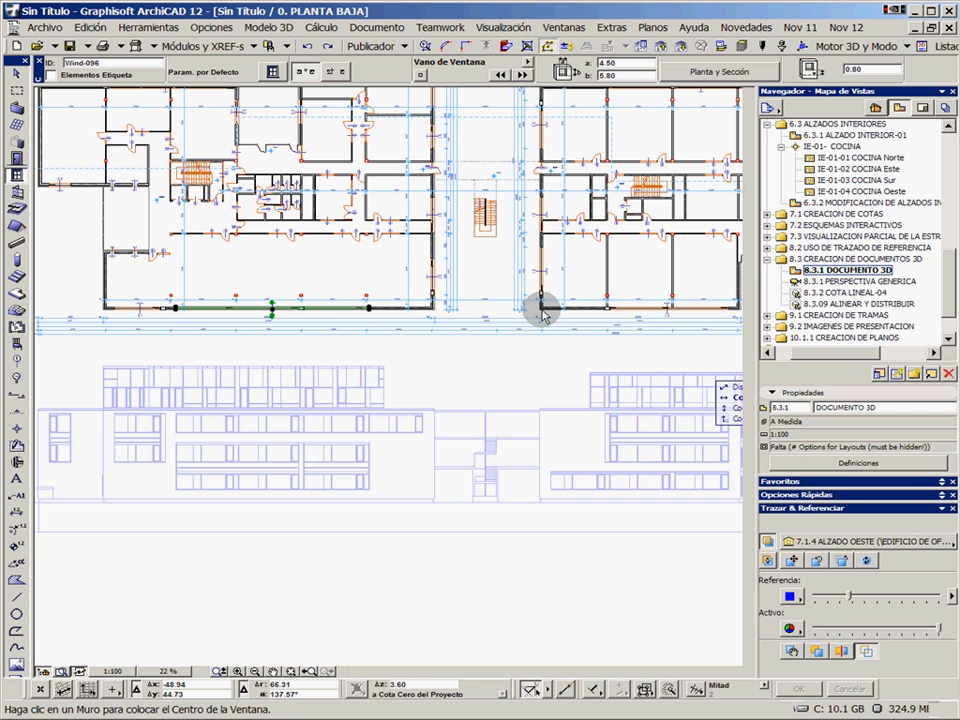
# Draw a rectangular marquee about 25 by 10 around the staircase and entrance hall, and make it apply to all floors
pyautogui.scroll(3, 541, 313)
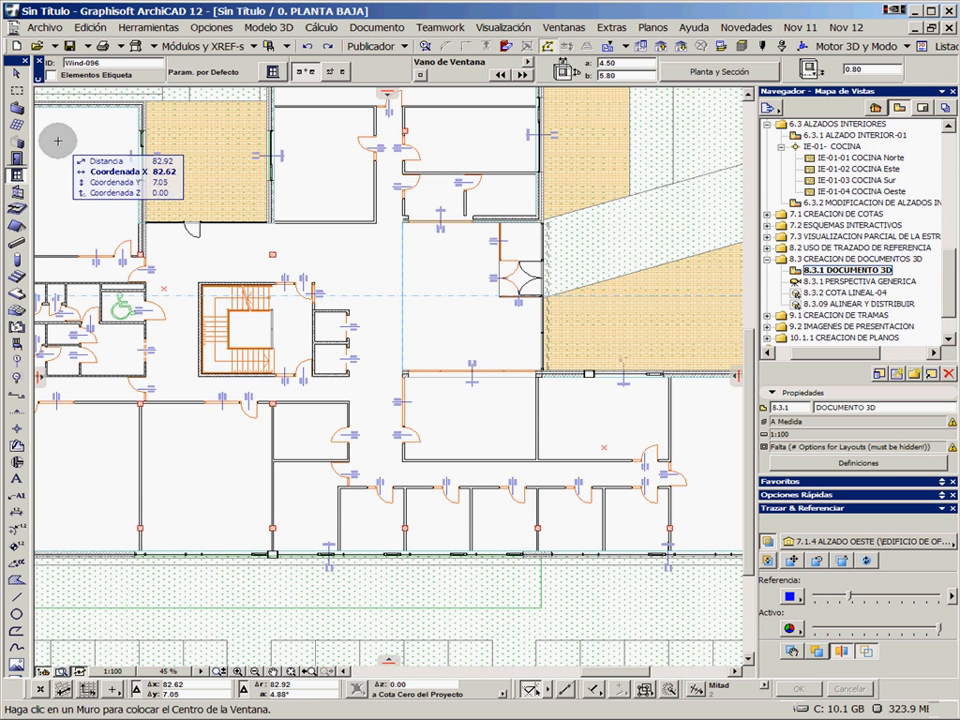
pyautogui.click(16, 90)
pyautogui.click(165, 288)
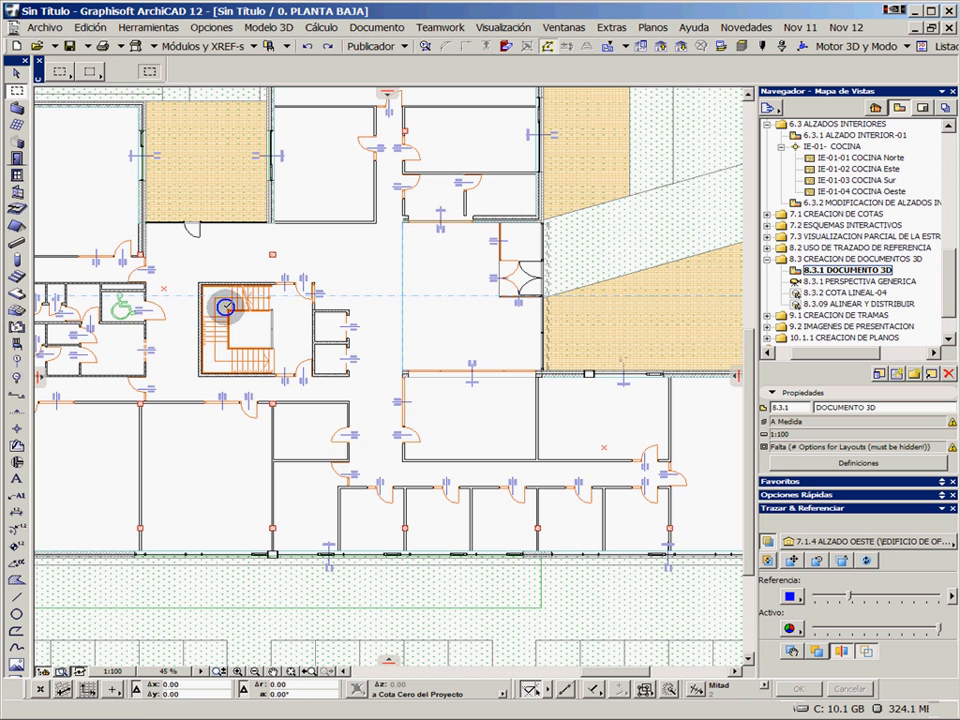
pyautogui.click(605, 448)
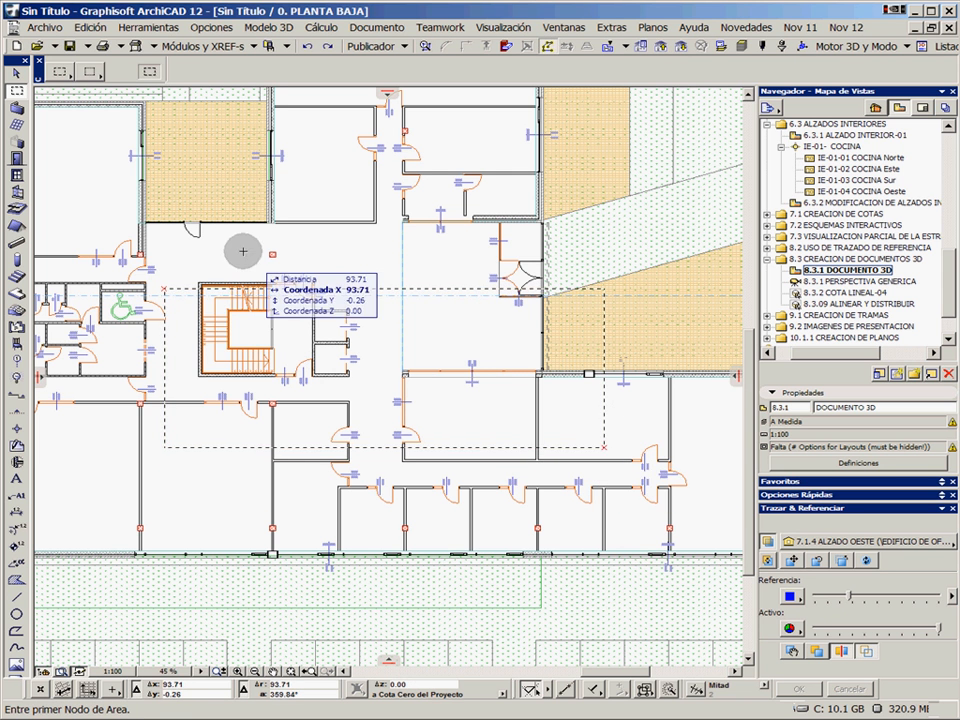
pyautogui.click(91, 62)
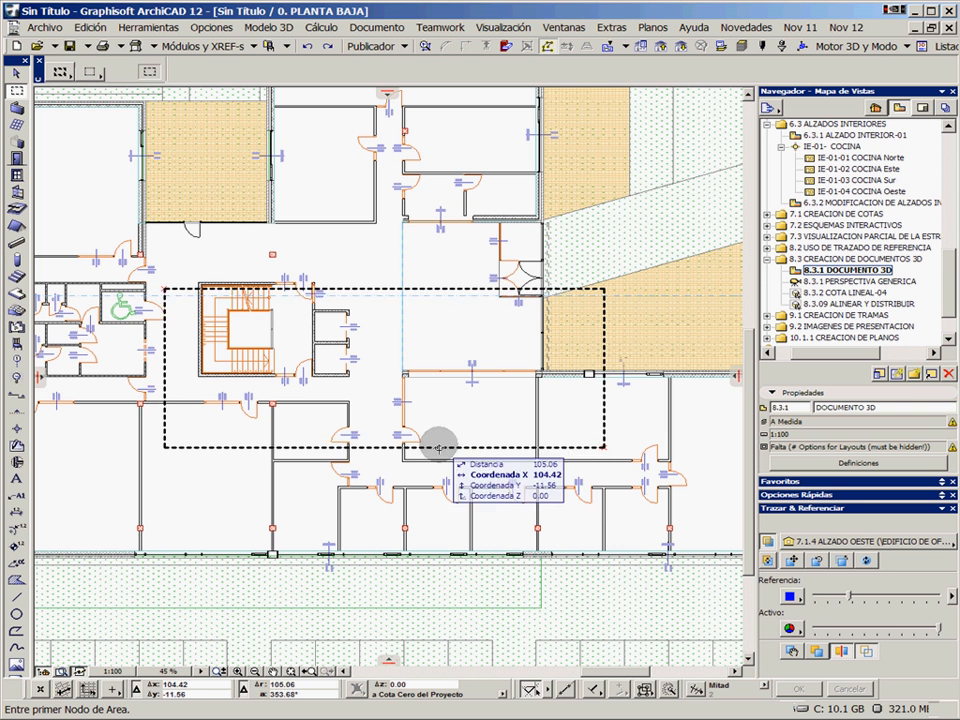
# Show the marquee area in 3D and orbit the cut building to expose the stairs and interior floors
pyautogui.rightClick(360, 246)
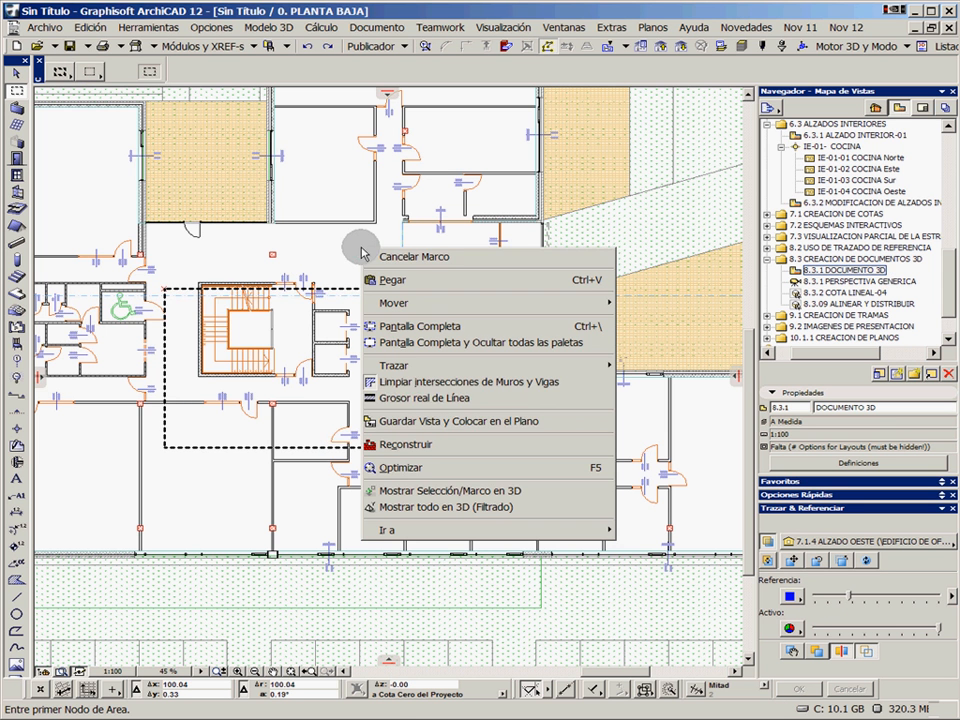
pyautogui.click(445, 491)
pyautogui.keyDown('shift'); pyautogui.moveTo(541, 377); pyautogui.dragTo(515, 411, button='middle'); pyautogui.keyUp('shift')
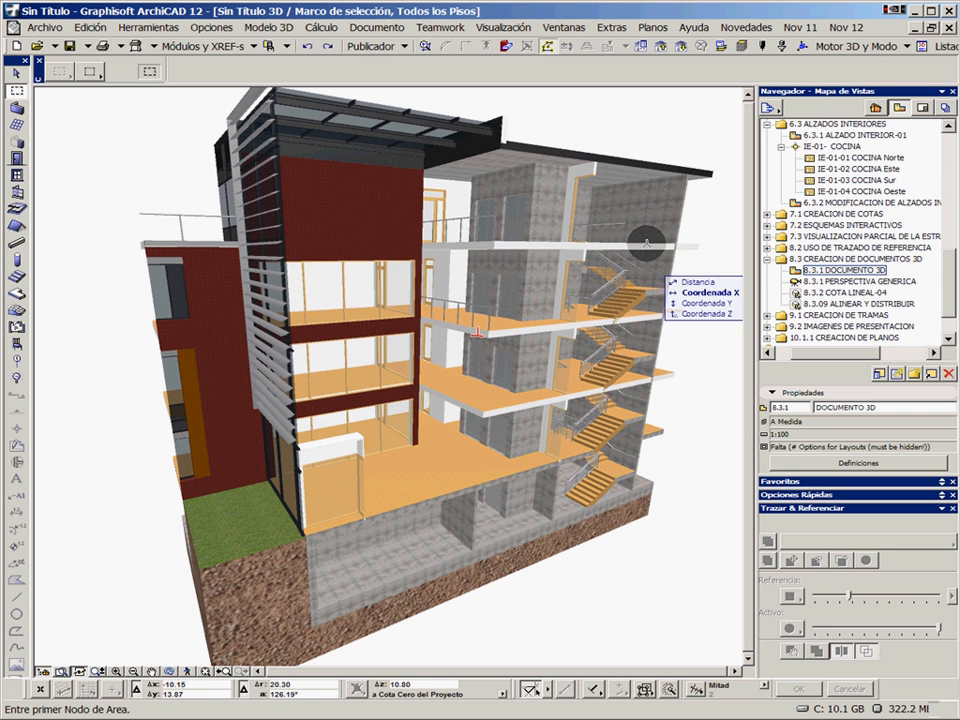
# Capture the 3D window as 3D document 3D-06 Galeria, and test selecting its upper glazed window
pyautogui.rightClick(622, 124)
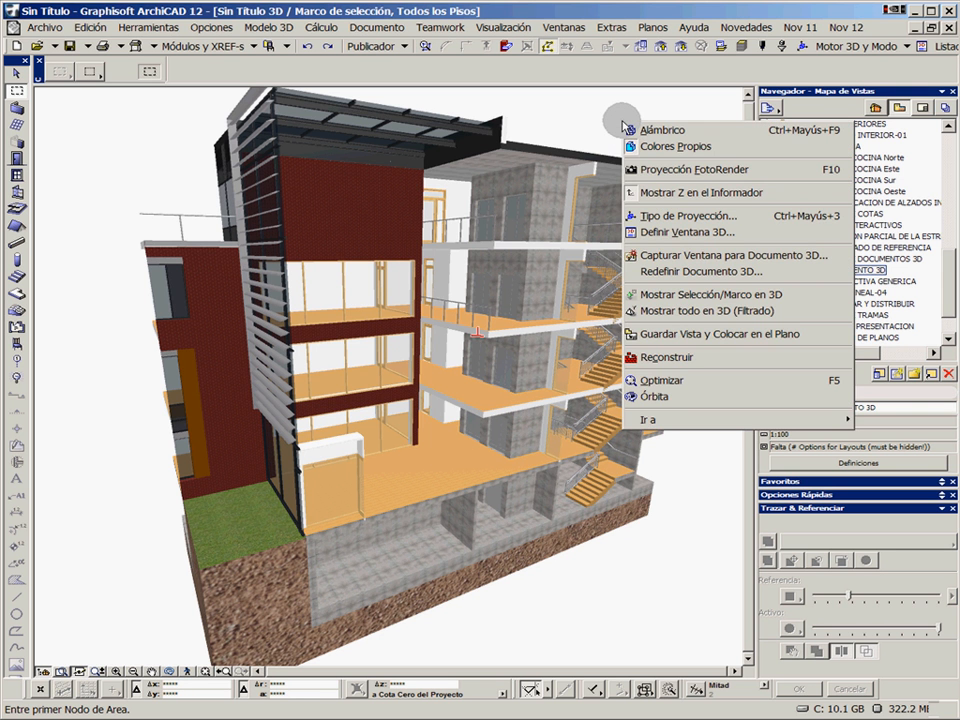
pyautogui.click(669, 257)
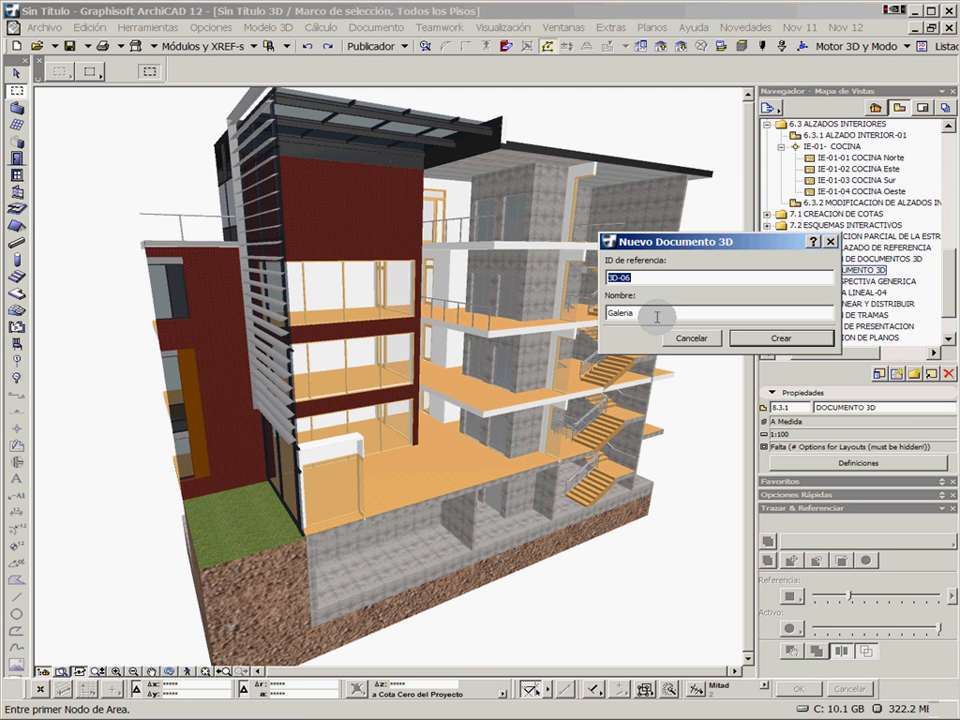
pyautogui.press('Tab')
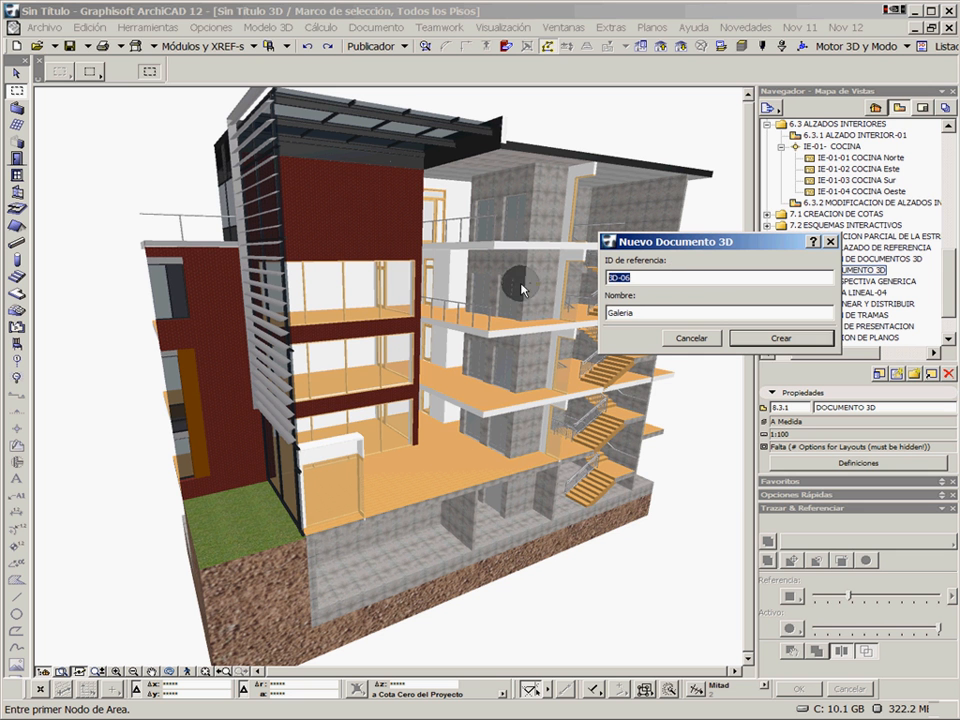
pyautogui.click(767, 345)
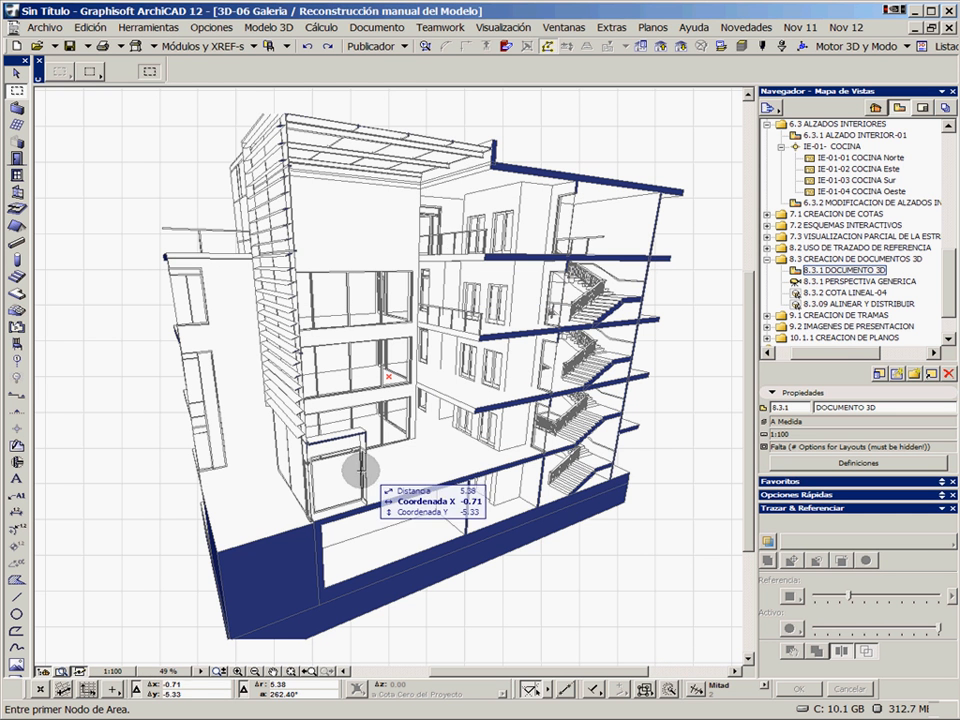
pyautogui.click(355, 294)
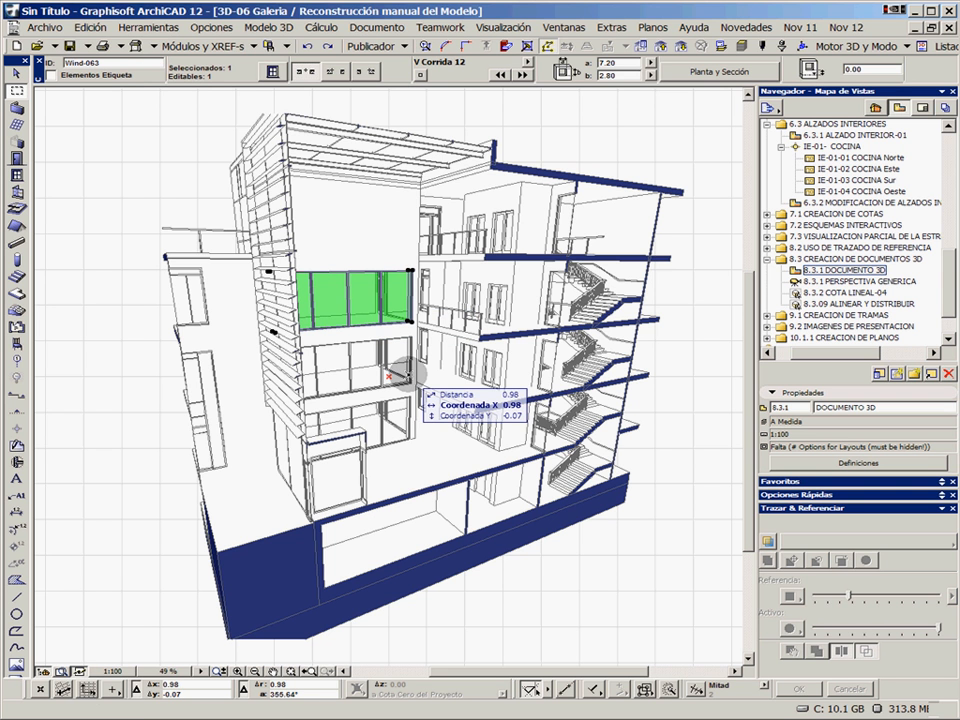
pyautogui.click(585, 136)
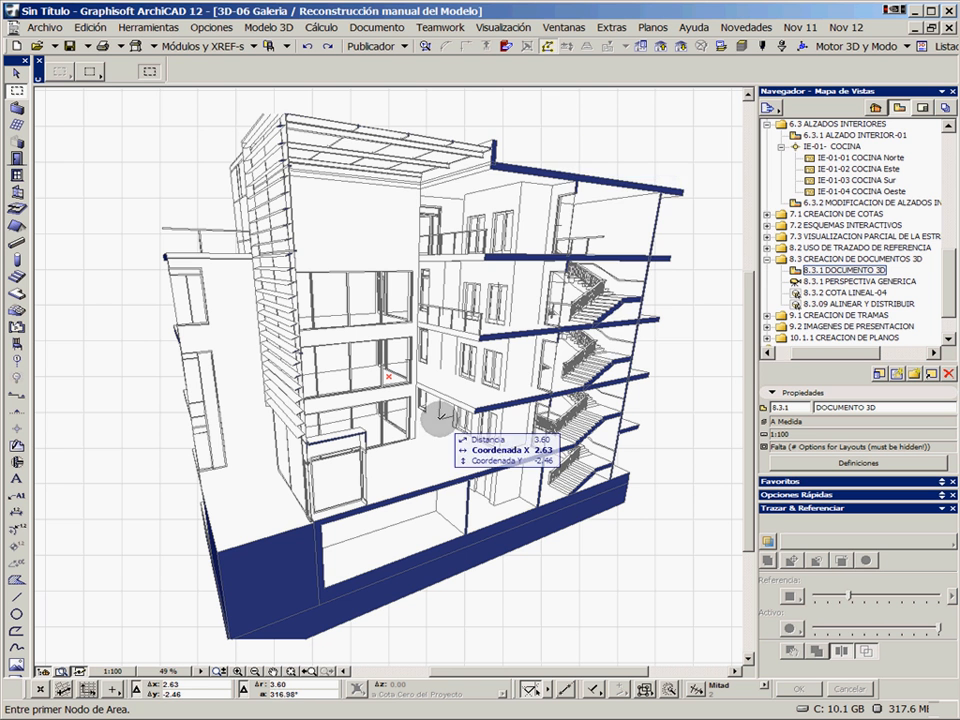
# In the 3D document's settings, fill the uncut surfaces with the materials' own colours
pyautogui.rightClick(568, 118)
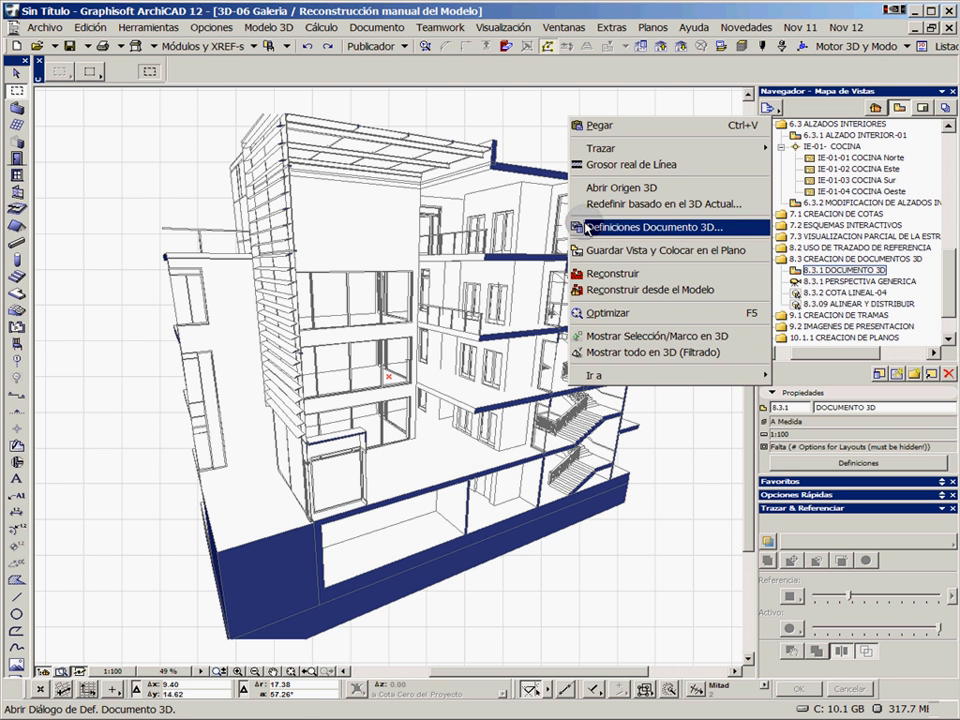
pyautogui.click(615, 229)
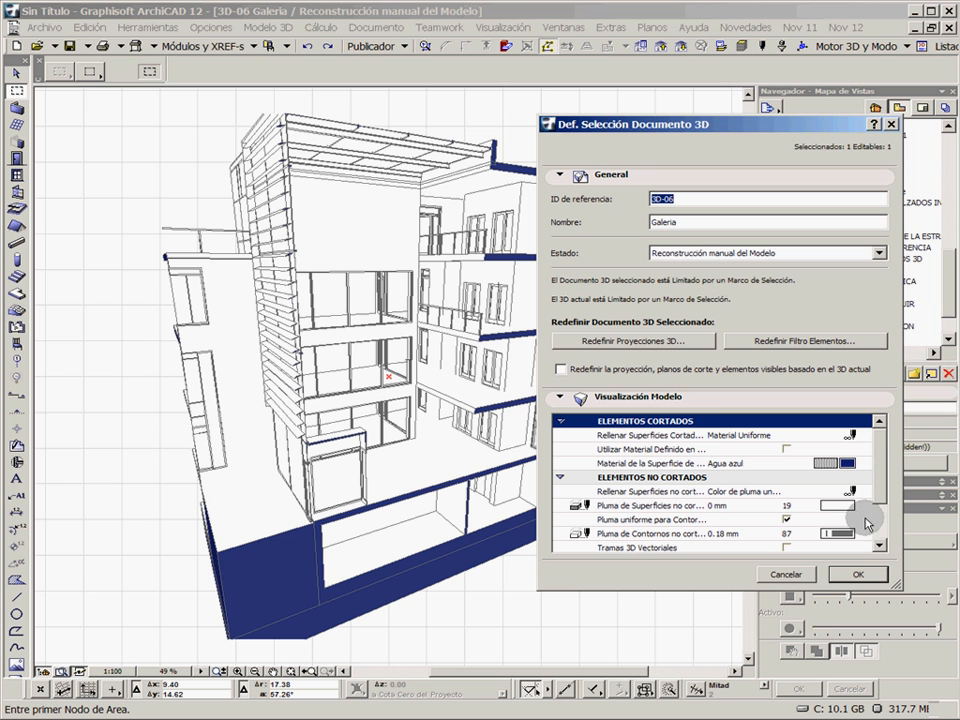
pyautogui.click(863, 436)
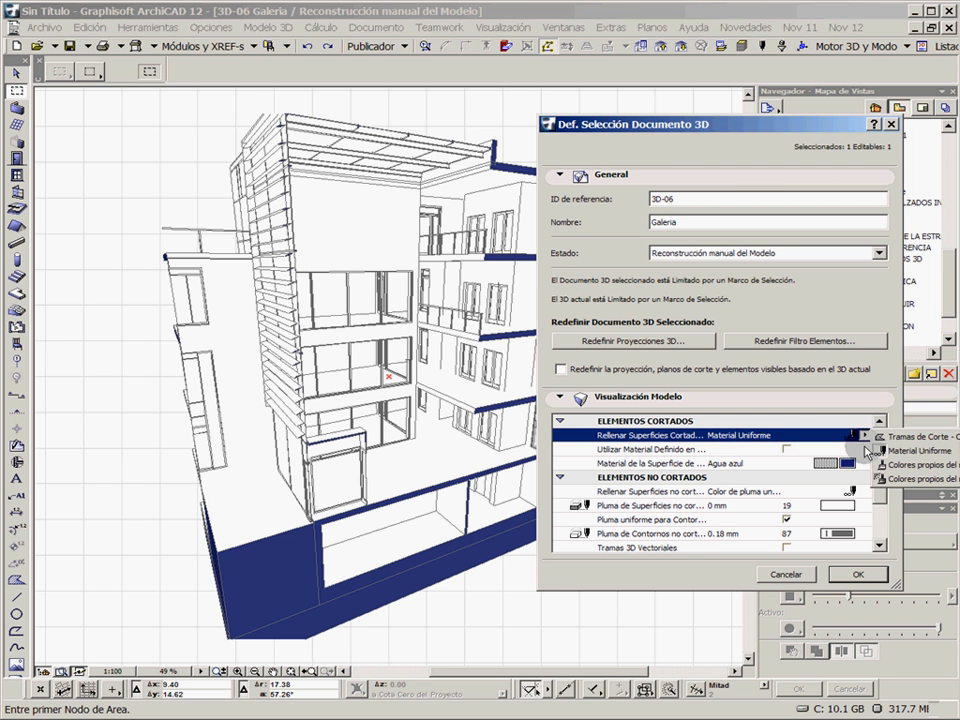
pyautogui.click(861, 419)
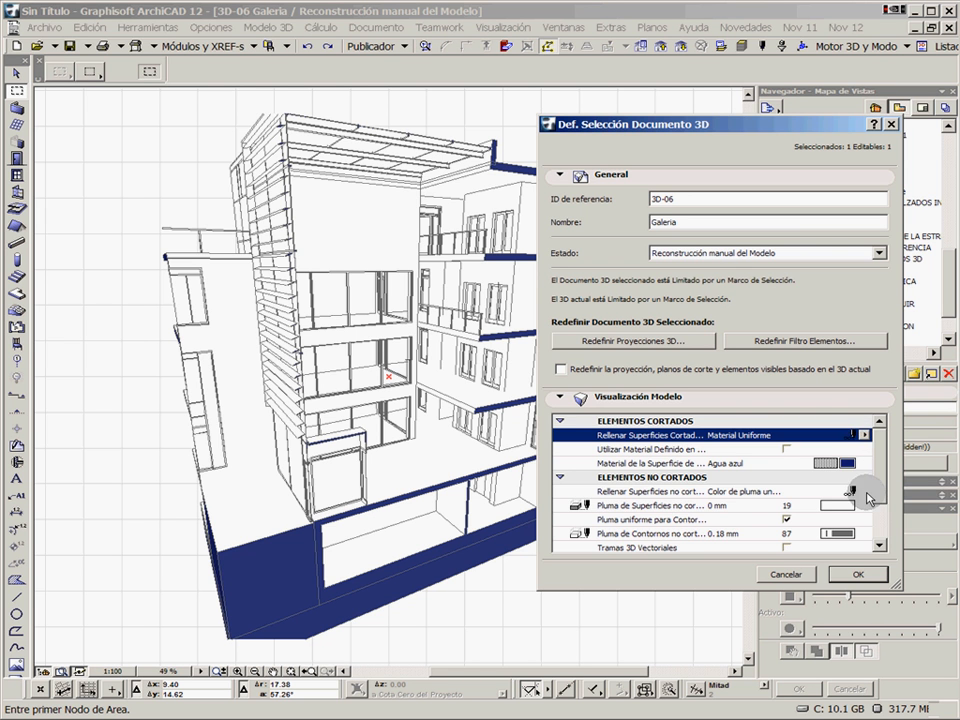
pyautogui.click(865, 492)
pyautogui.click(914, 522)
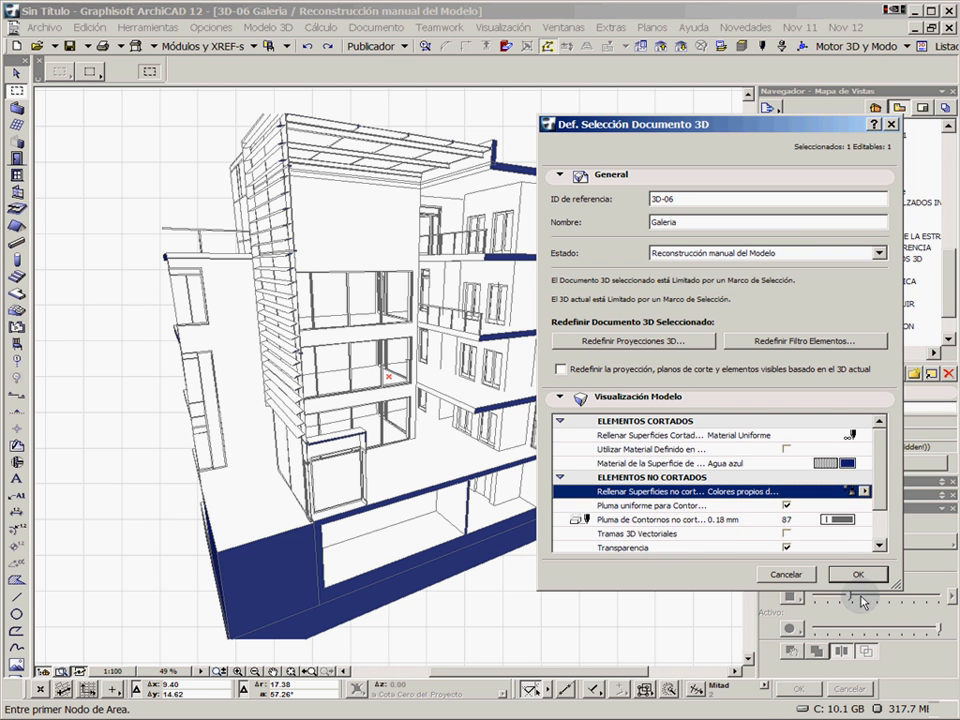
pyautogui.click(857, 574)
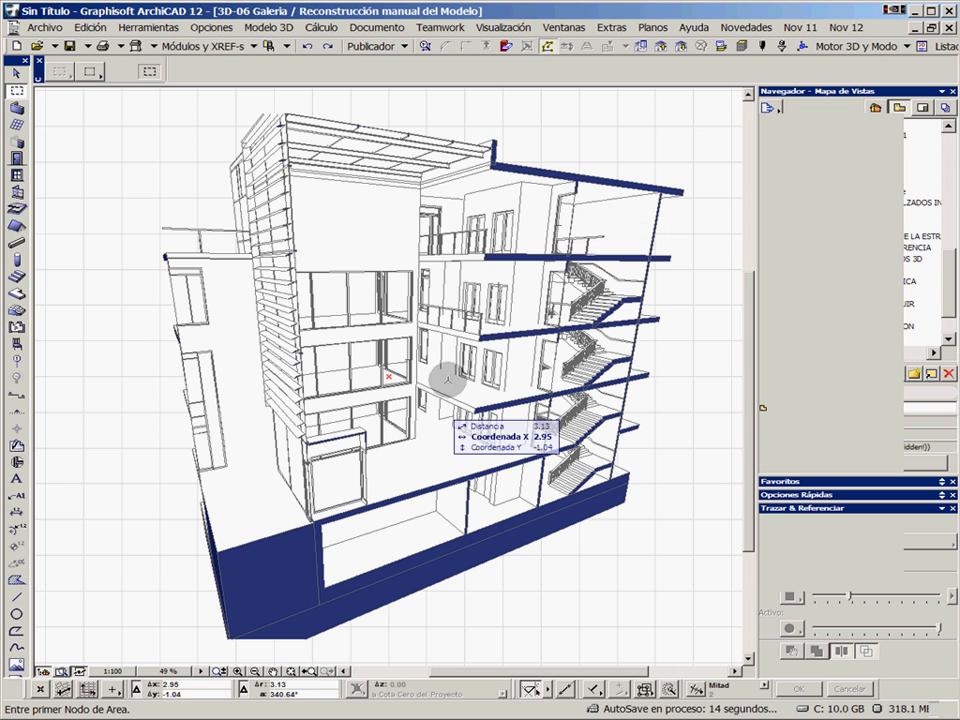
# Set the 3D document's status to Auto-Reconstrucción del Modelo and apply the settings
pyautogui.rightClick(553, 143)
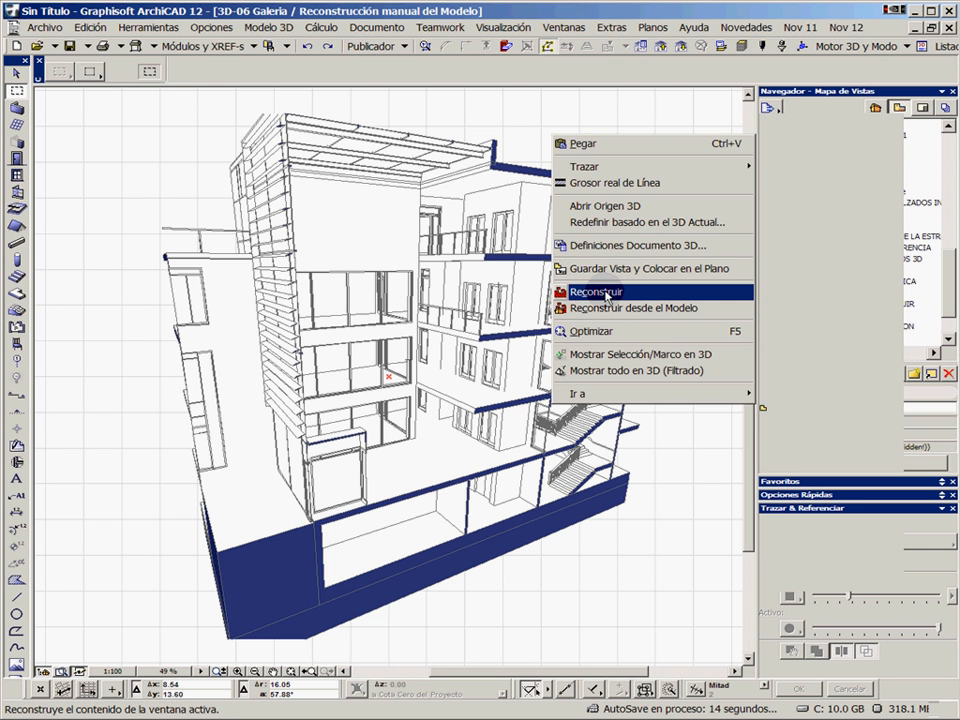
pyautogui.click(597, 245)
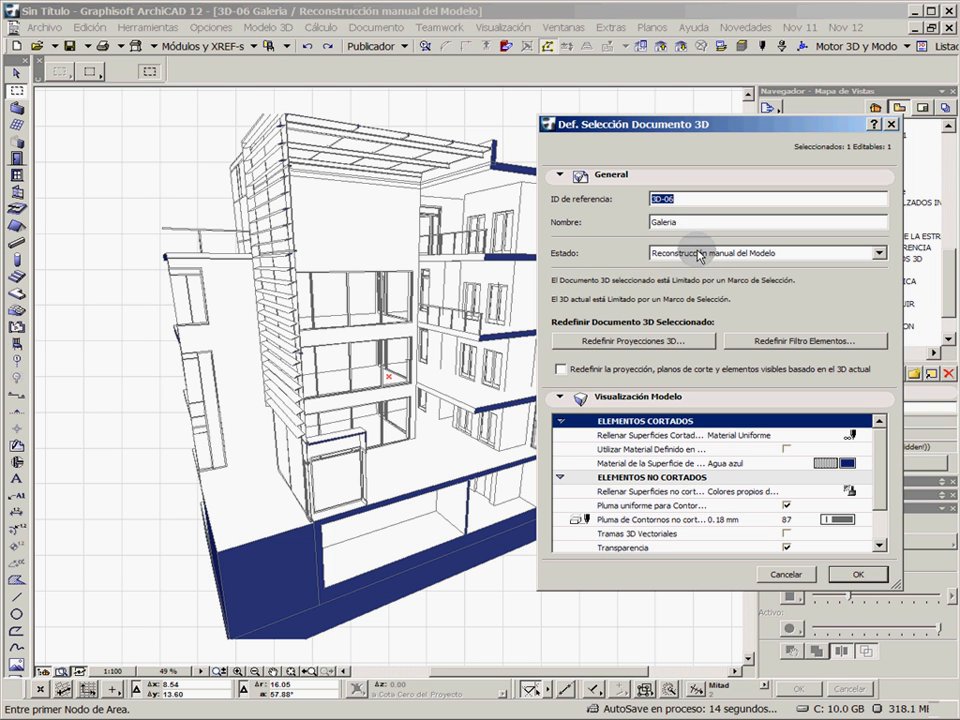
pyautogui.click(698, 256)
pyautogui.click(686, 266)
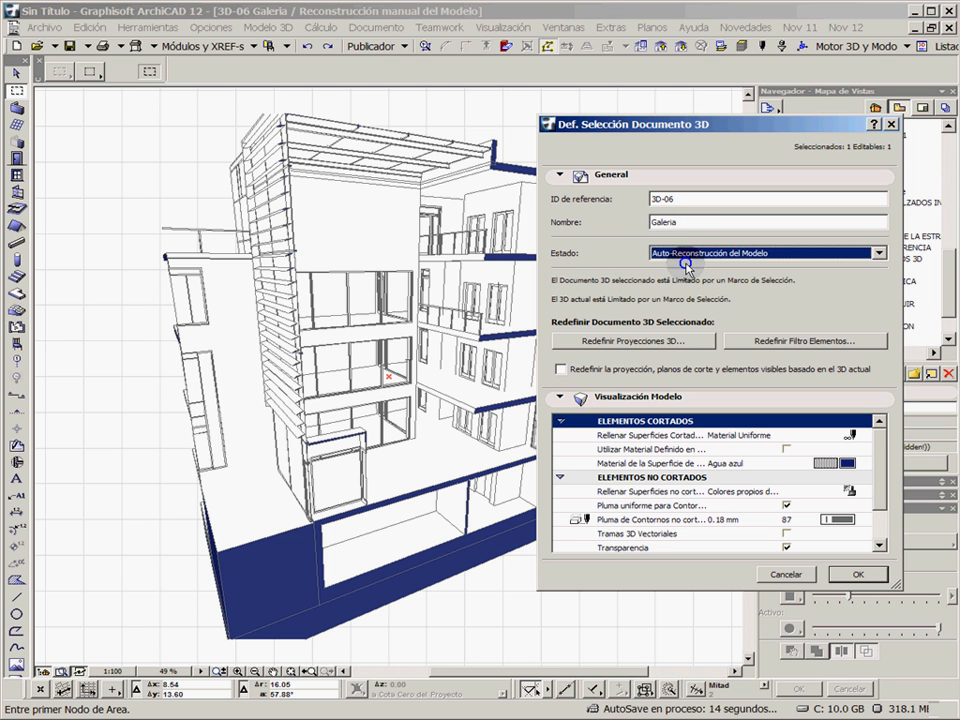
pyautogui.click(854, 574)
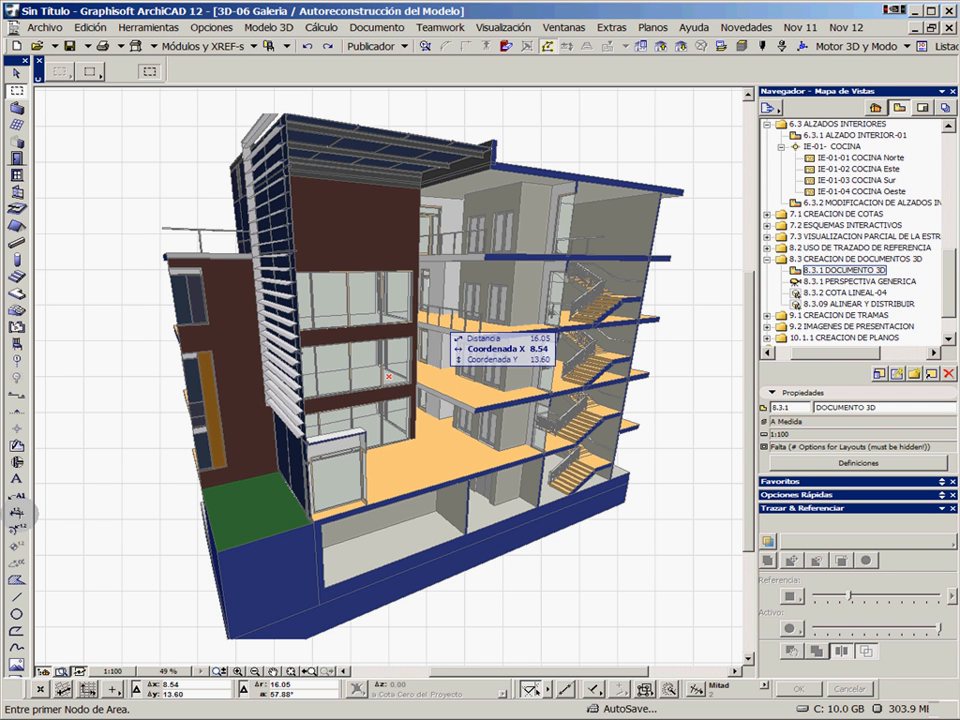
# Activate linear dimensioning and apply the COTA LINEAL-02 favourite to it
pyautogui.click(18, 514)
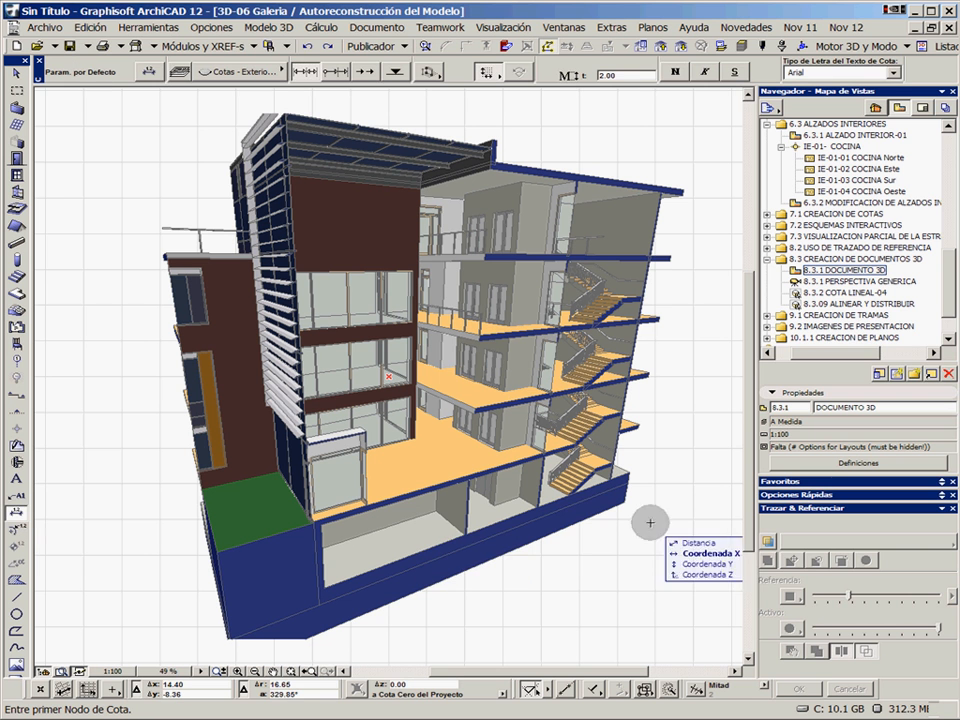
pyautogui.click(940, 481)
pyautogui.moveTo(947, 476); pyautogui.dragTo(946, 470)
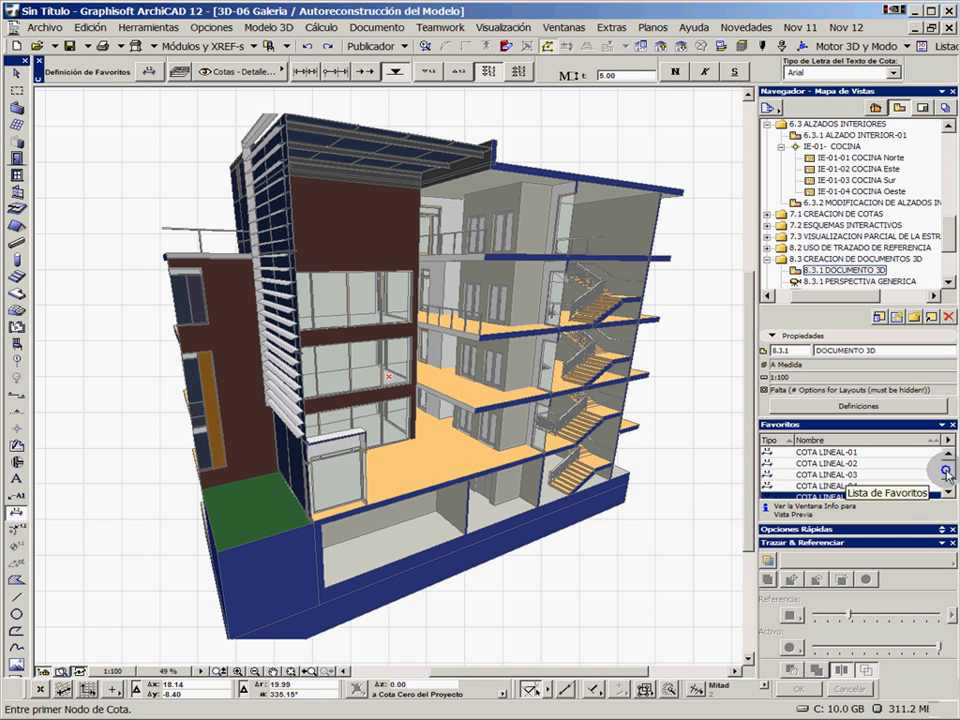
pyautogui.doubleClick(845, 462)
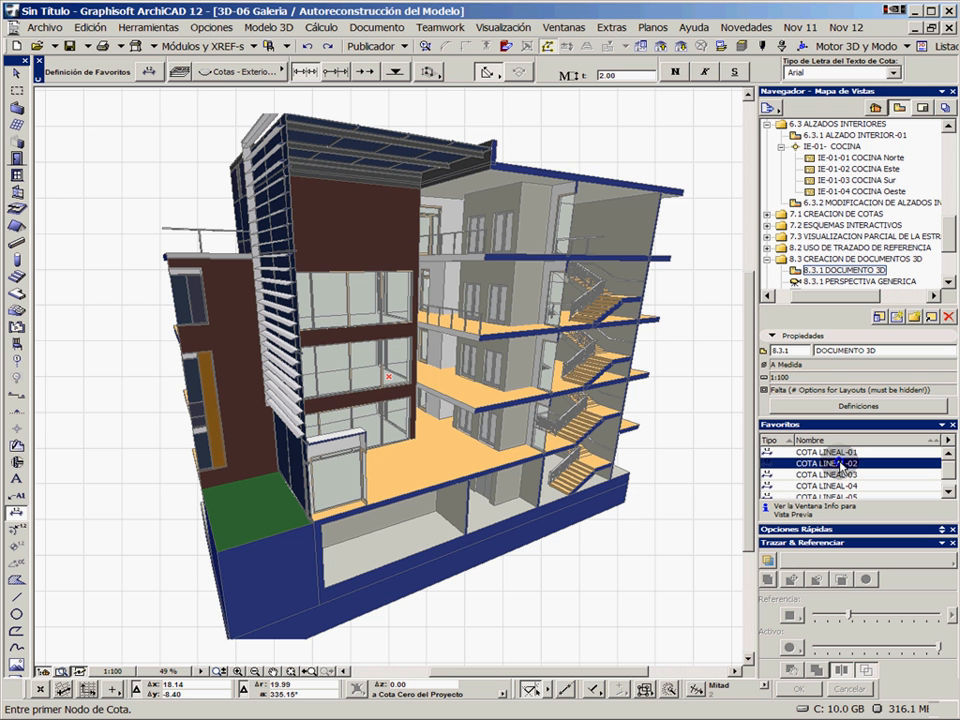
# Make the Cotas - Exteriores.SPA layer visible and dimension the roof, floor slab and basement corners beside the stairs, placing the chain outside the building
pyautogui.click(684, 189)
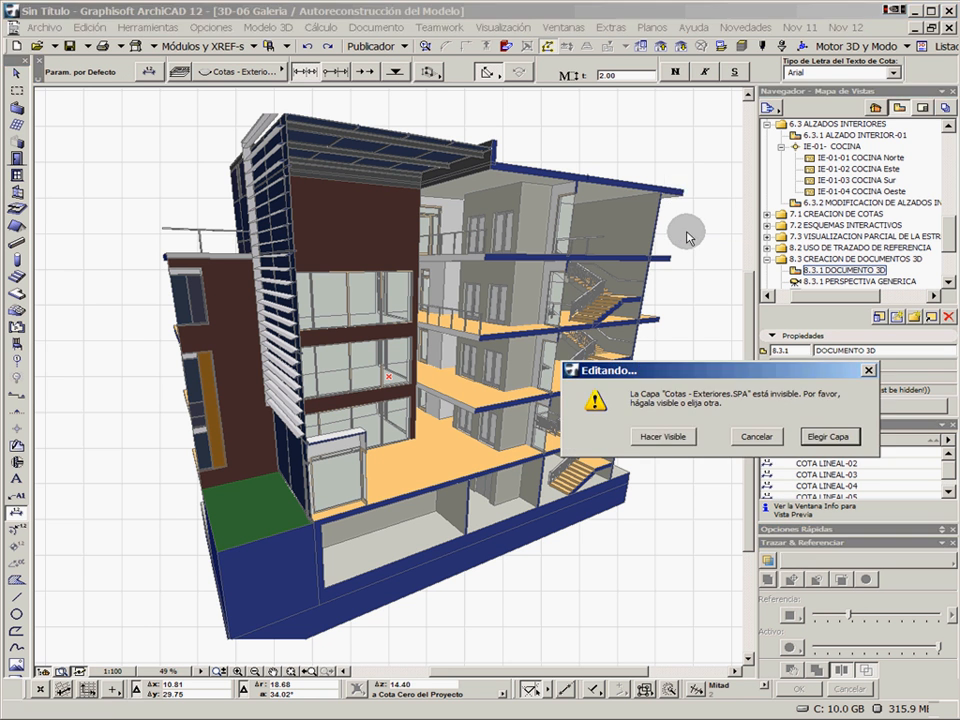
pyautogui.click(675, 437)
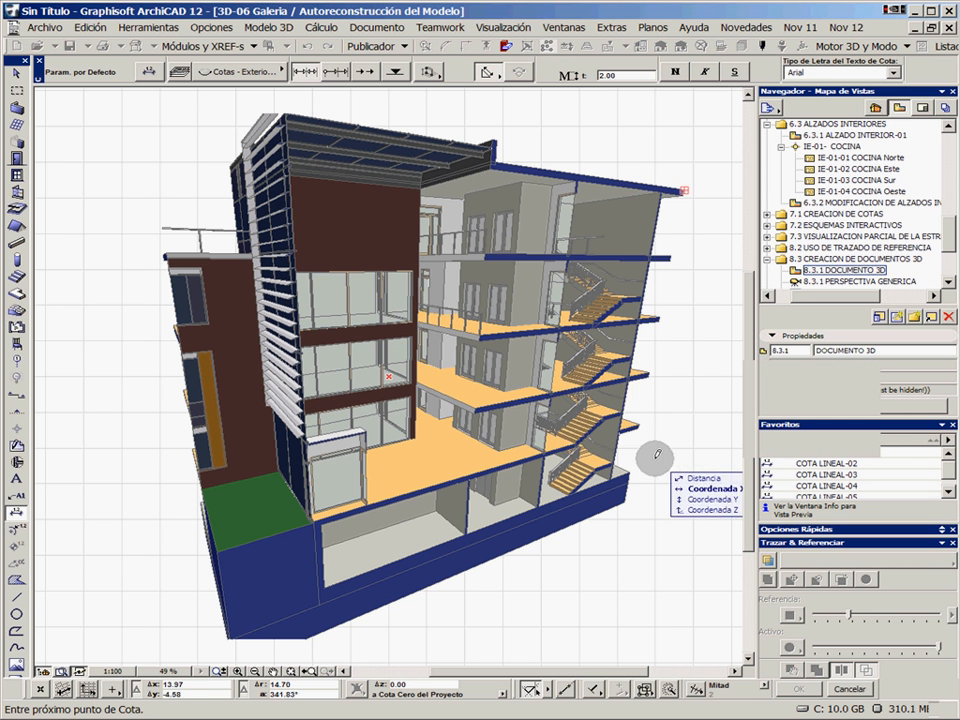
pyautogui.scroll(3, 638, 425)
pyautogui.scroll(3, 636, 423)
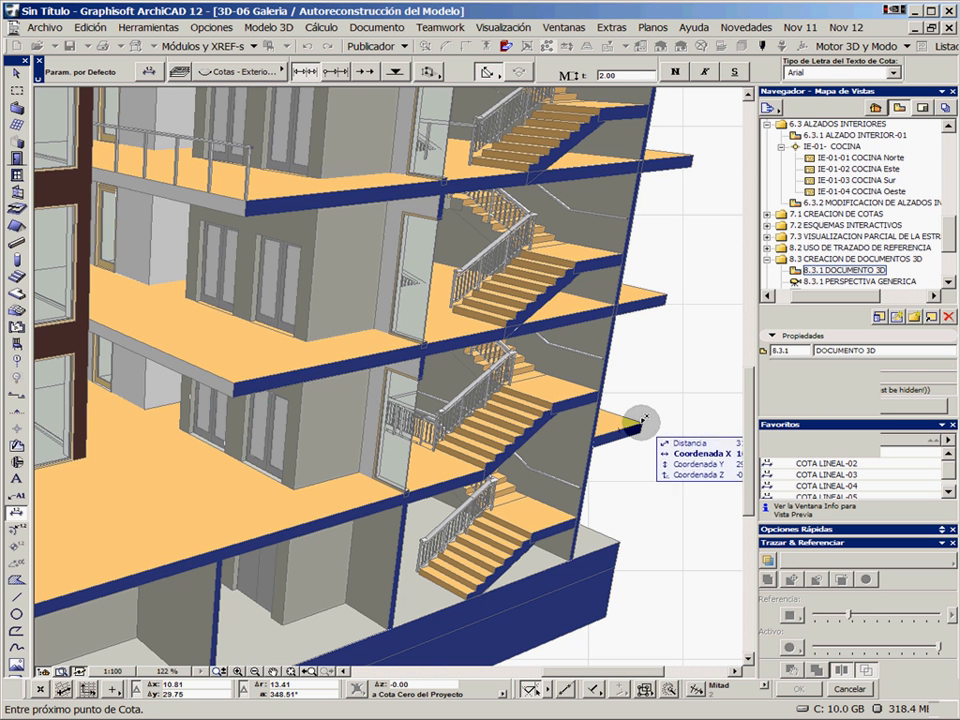
pyautogui.click(641, 422)
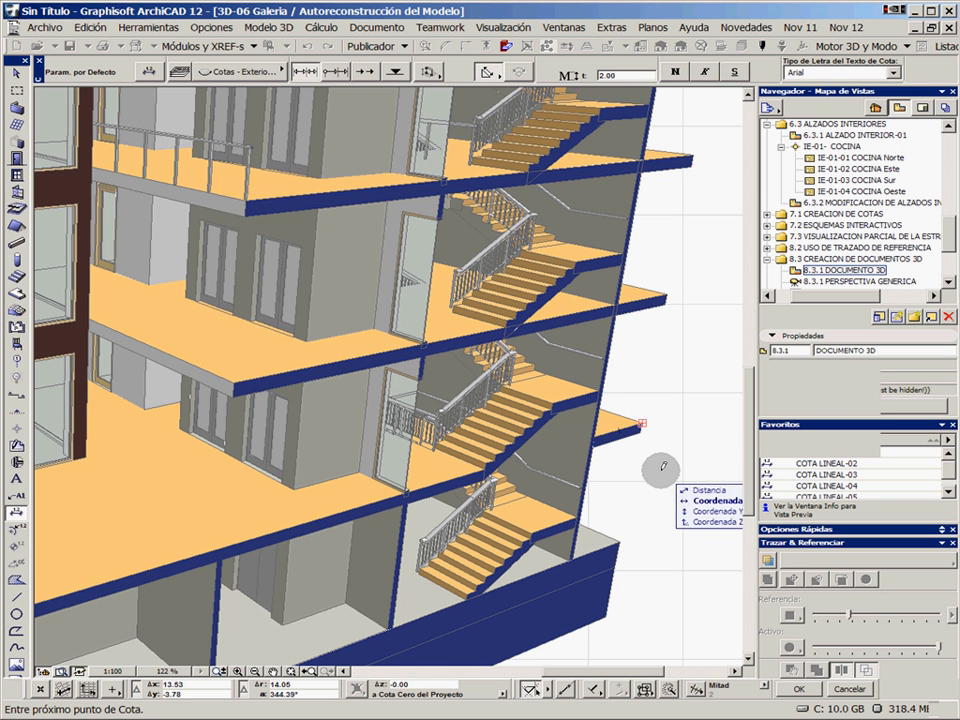
pyautogui.click(621, 541)
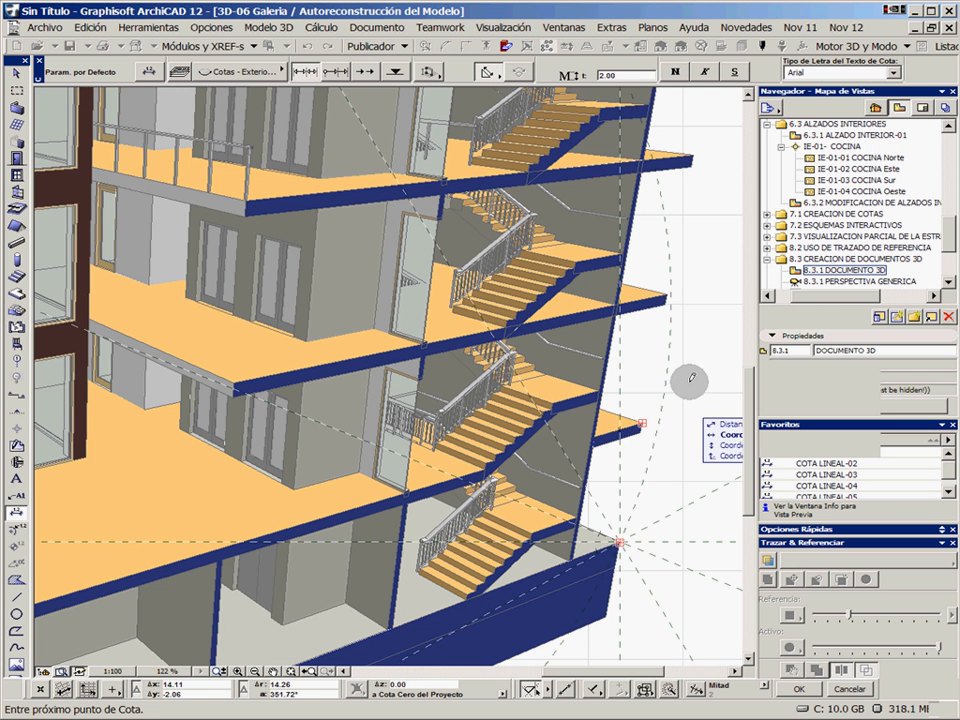
pyautogui.click(669, 292)
pyautogui.moveTo(683, 242); pyautogui.dragTo(581, 388, button='middle')
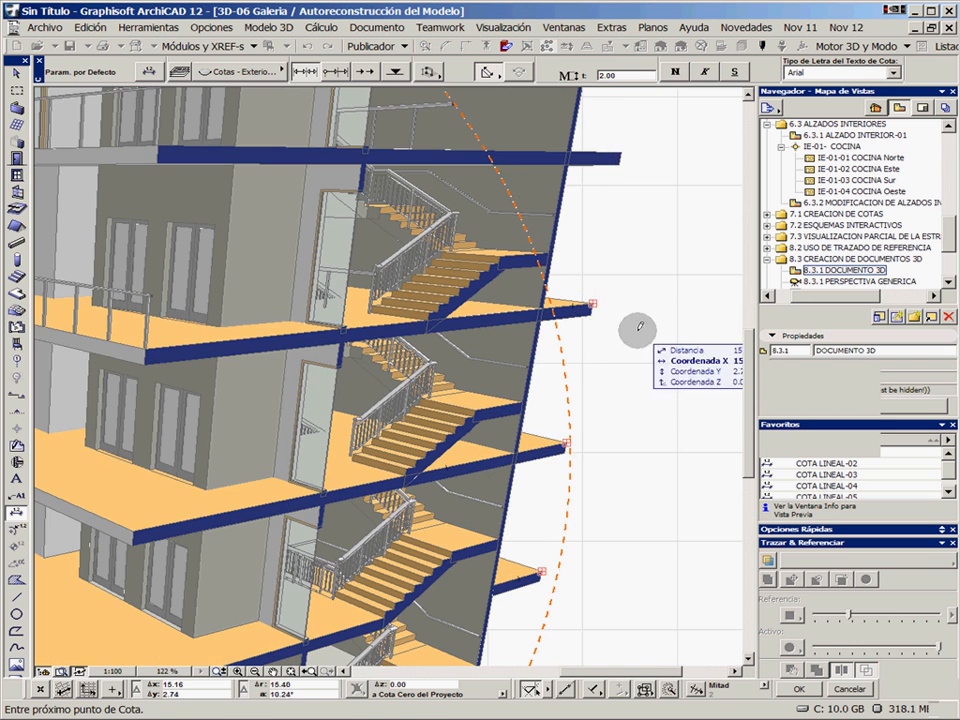
pyautogui.scroll(-5, 634, 326)
pyautogui.moveTo(634, 326); pyautogui.dragTo(543, 330, button='middle')
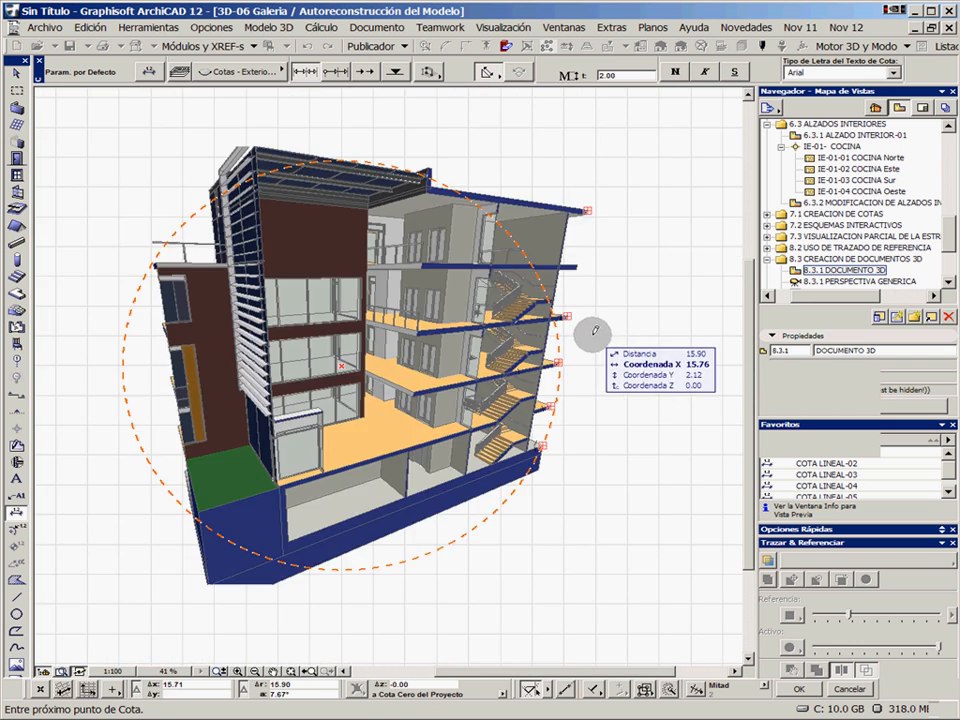
pyautogui.doubleClick(589, 330)
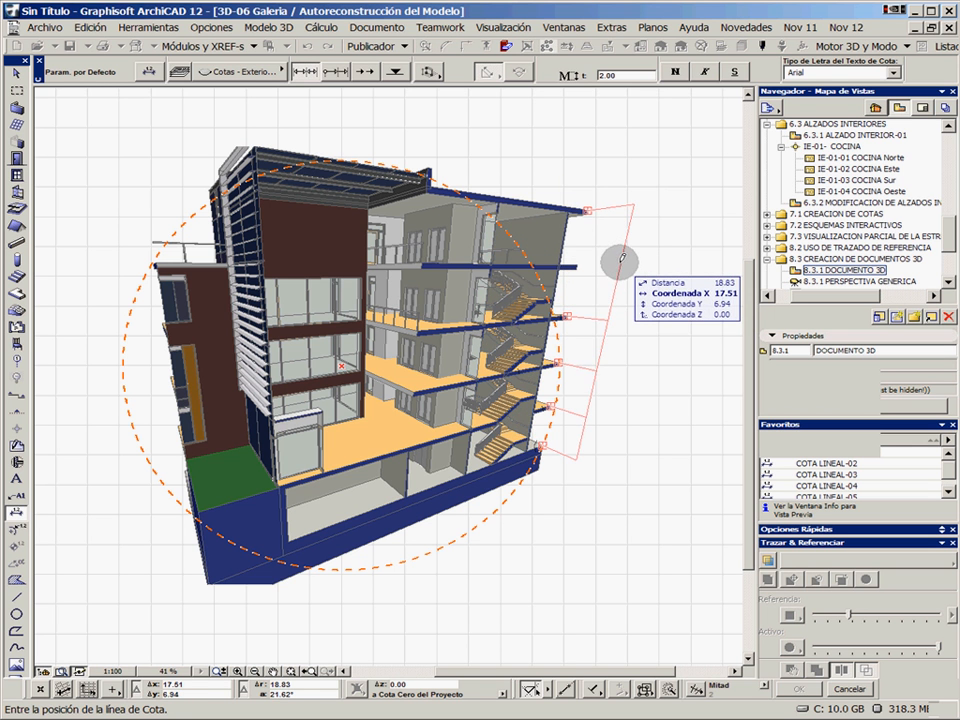
pyautogui.click(628, 266)
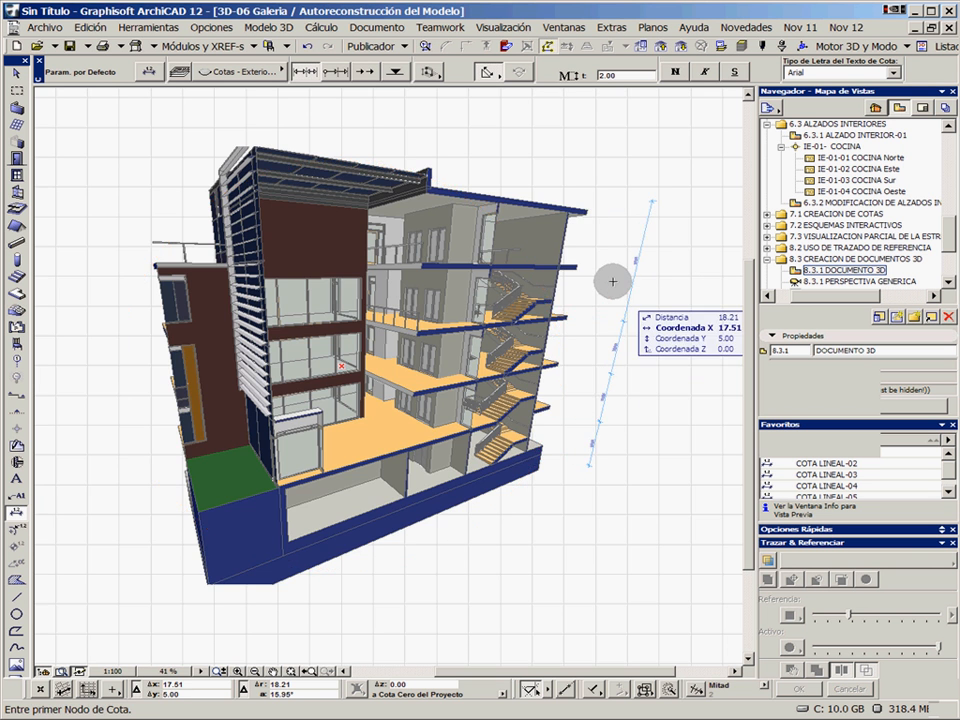
# Add the remaining slab edge points at each floor to the height dimension chain so it includes slab thicknesses, and deselect it
pyautogui.scroll(3, 596, 253)
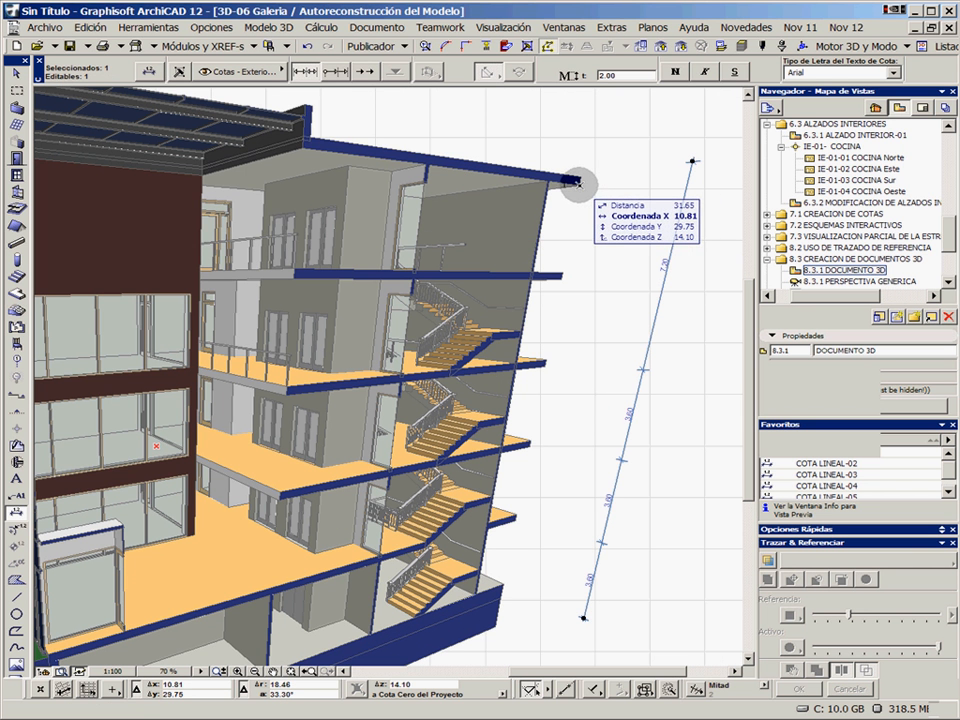
pyautogui.keyDown('ctrl'); pyautogui.click(560, 277); pyautogui.keyUp('ctrl')
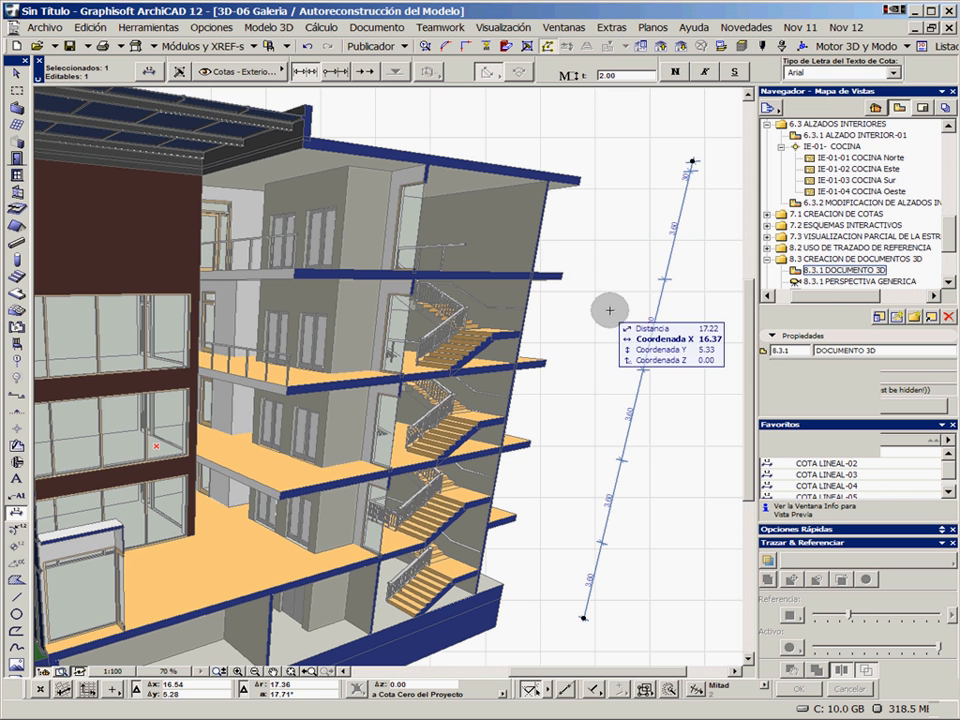
pyautogui.keyDown('ctrl'); pyautogui.click(545, 366); pyautogui.keyUp('ctrl')
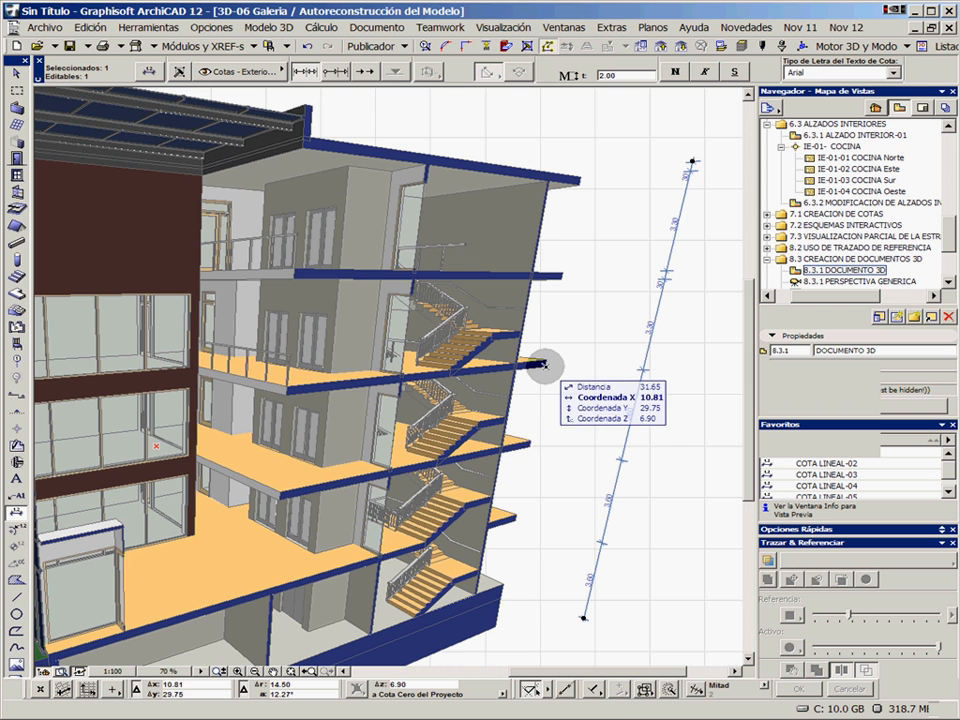
pyautogui.keyDown('ctrl'); pyautogui.click(533, 448); pyautogui.keyUp('ctrl')
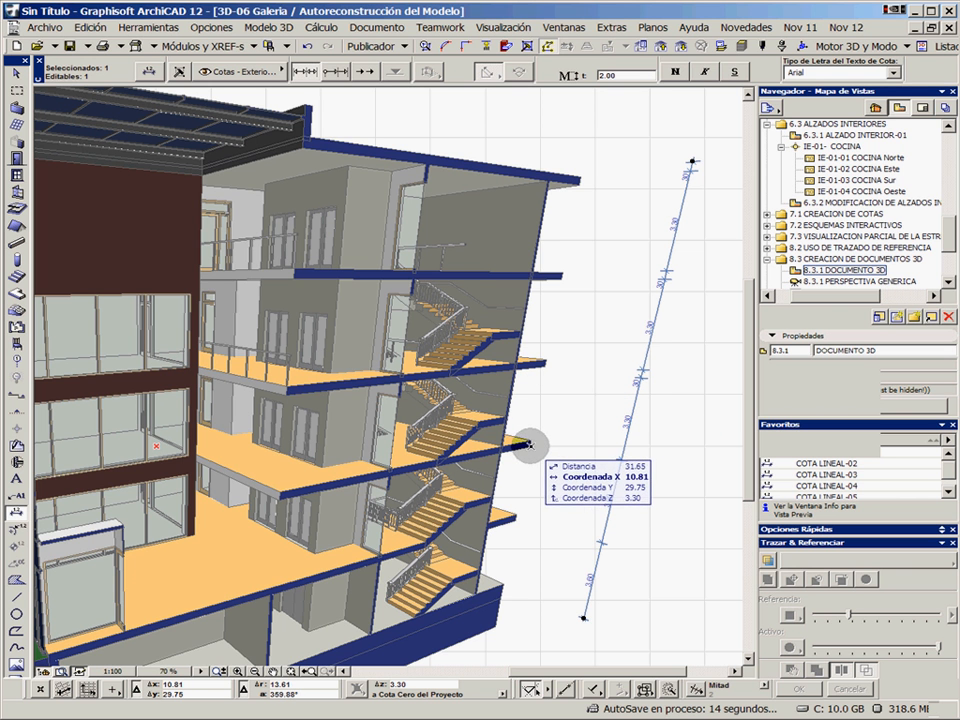
pyautogui.keyDown('ctrl'); pyautogui.click(517, 515); pyautogui.keyUp('ctrl')
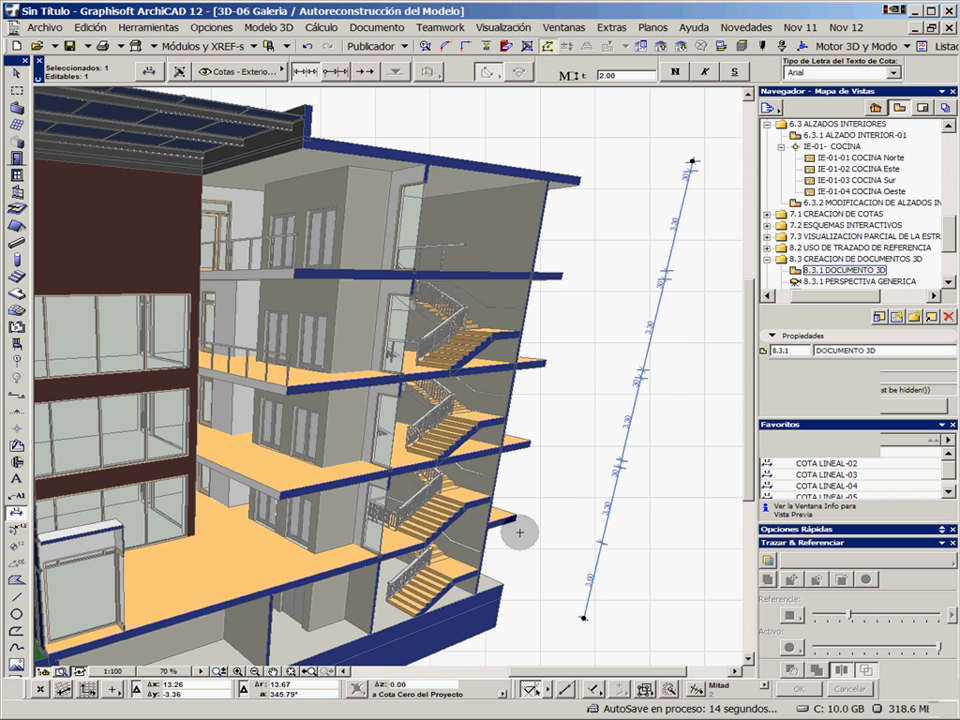
pyautogui.scroll(3, 523, 505)
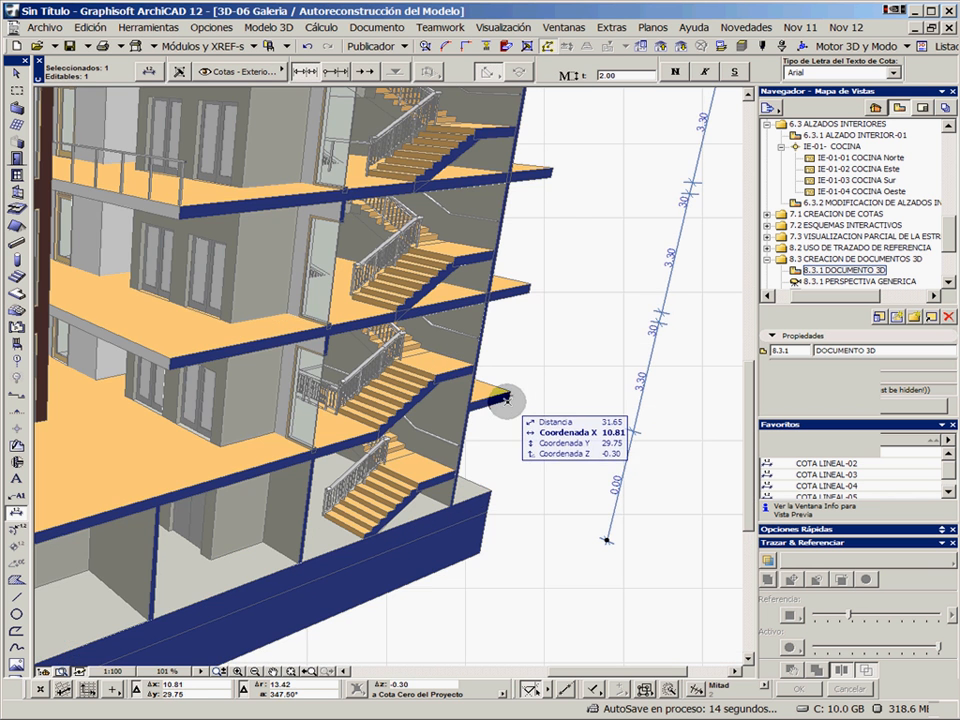
pyautogui.press('Escape')
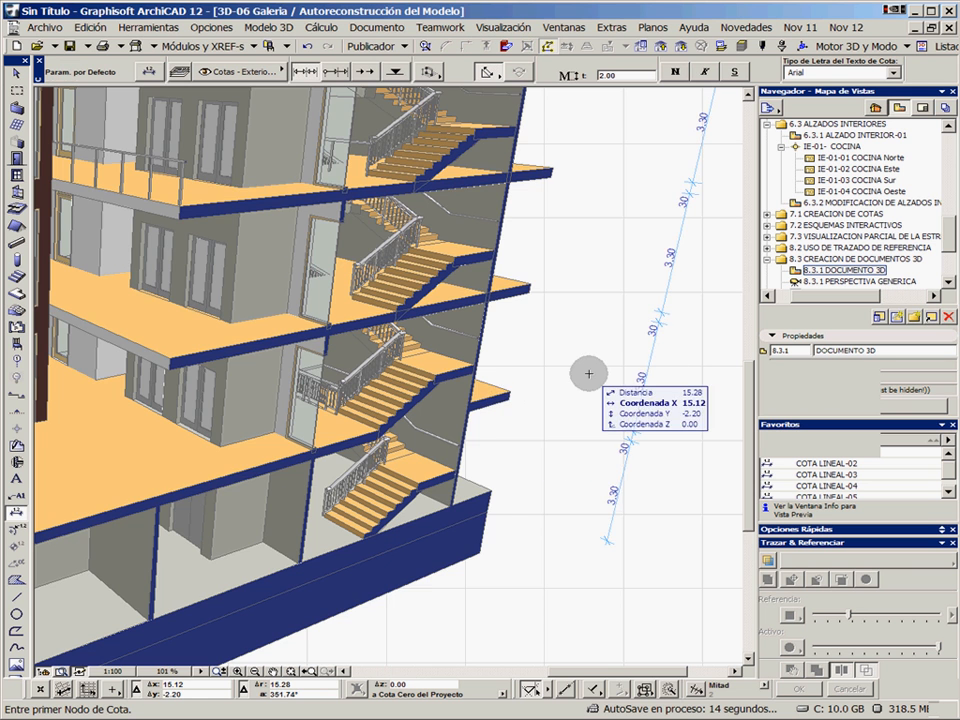
# Open the 8.3.1 PERSPECTIVA GENERICA view, followed by the annotated 8.3.2 COTA LINEAL-04 view
pyautogui.scroll(-4, 608, 371)
pyautogui.scroll(-1, 608, 371)
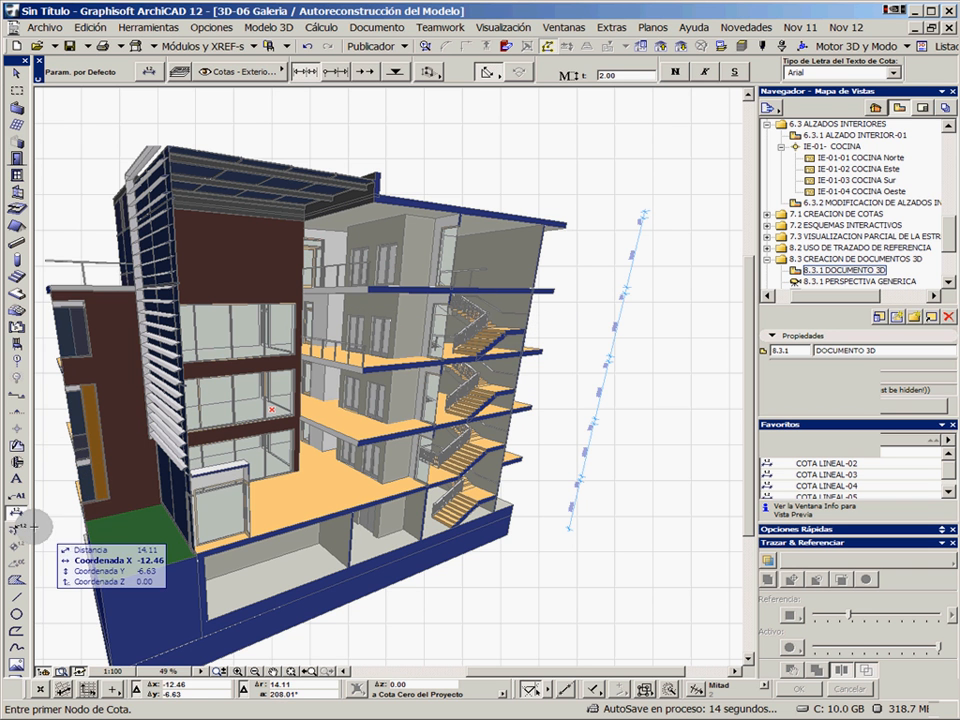
pyautogui.click(948, 283)
pyautogui.scroll(-1, 948, 283)
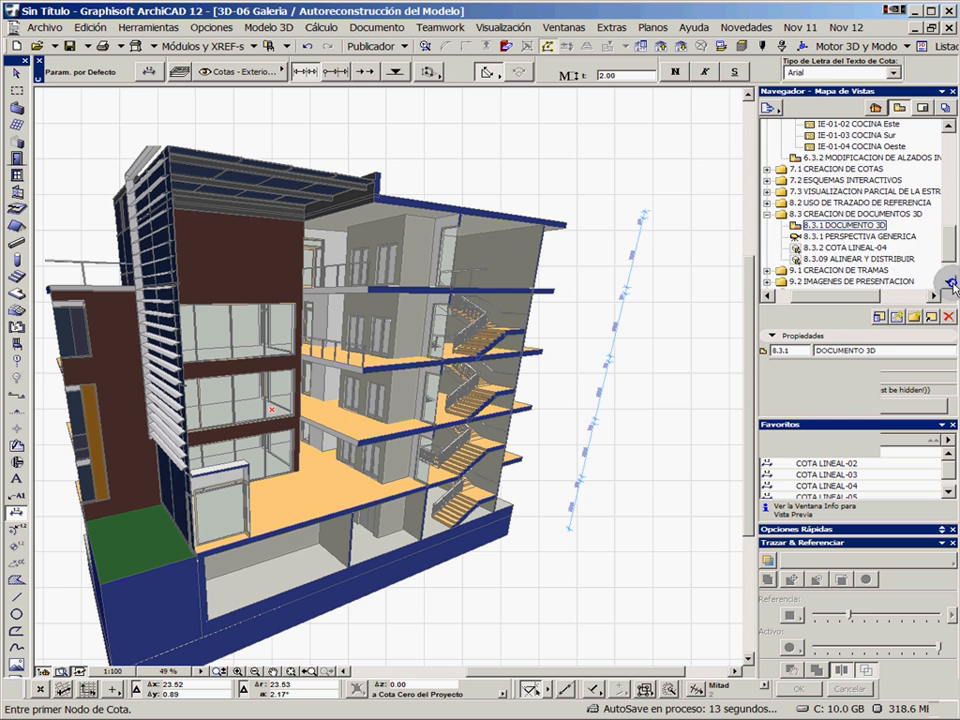
pyautogui.doubleClick(855, 237)
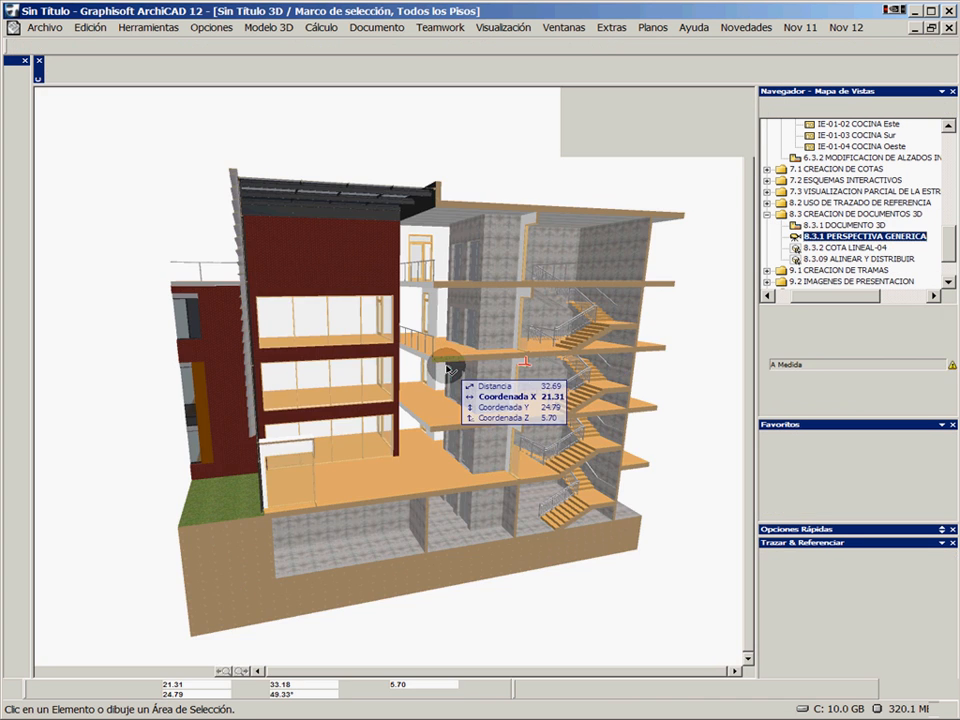
pyautogui.click(843, 248)
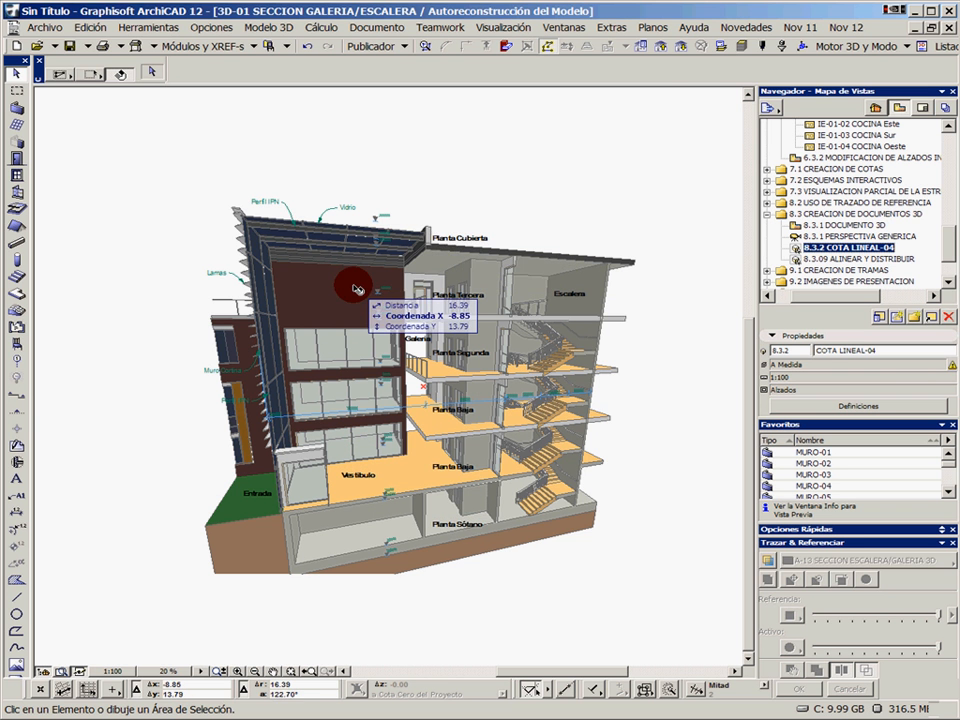
# Examine the annotated 3D section's material labels, level marks, room names and linear dimensions from the roof down to the basement
pyautogui.moveTo(390, 307); pyautogui.dragTo(487, 299, button='middle')
pyautogui.scroll(3, 457, 288)
pyautogui.moveTo(437, 232)
pyautogui.mouseDown(button='middle')
pyautogui.moveTo(472, 373)
pyautogui.moveTo(493, 359)
pyautogui.mouseUp(button='middle')
pyautogui.moveTo(355, 322); pyautogui.dragTo(370, 288, button='middle')
pyautogui.rightClick(311, 149)
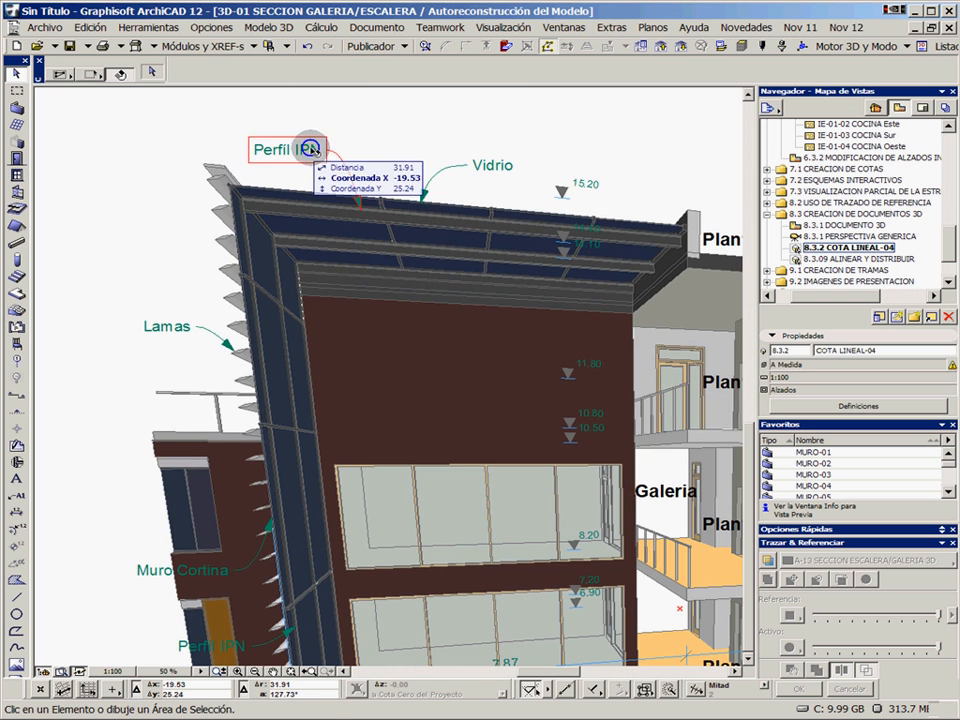
pyautogui.moveTo(621, 388); pyautogui.dragTo(381, 269, button='middle')
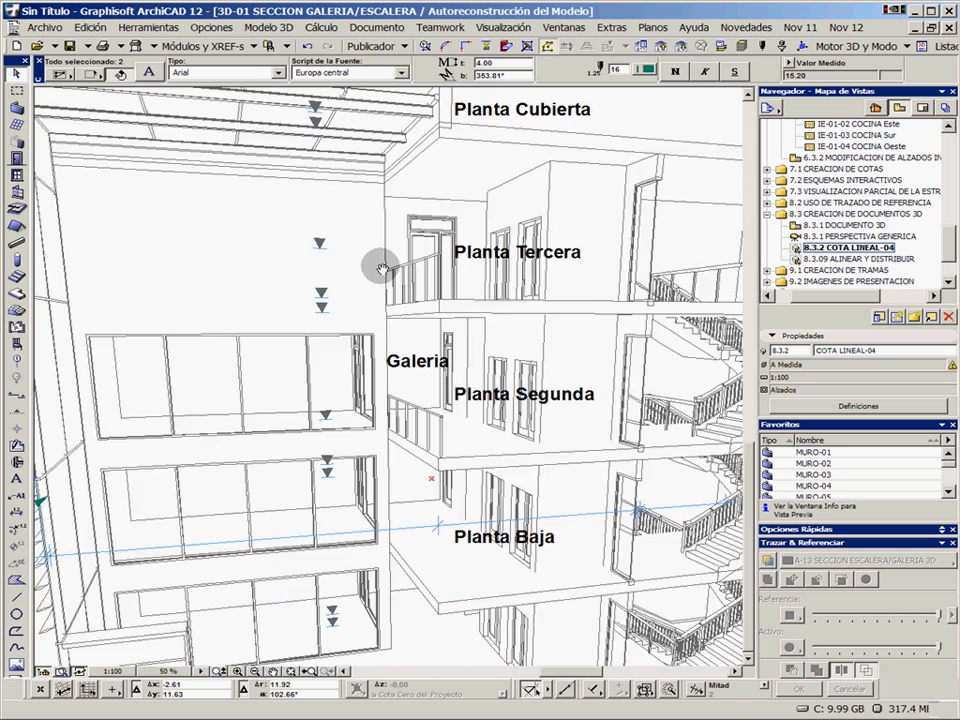
pyautogui.moveTo(448, 199); pyautogui.dragTo(450, 274, button='middle')
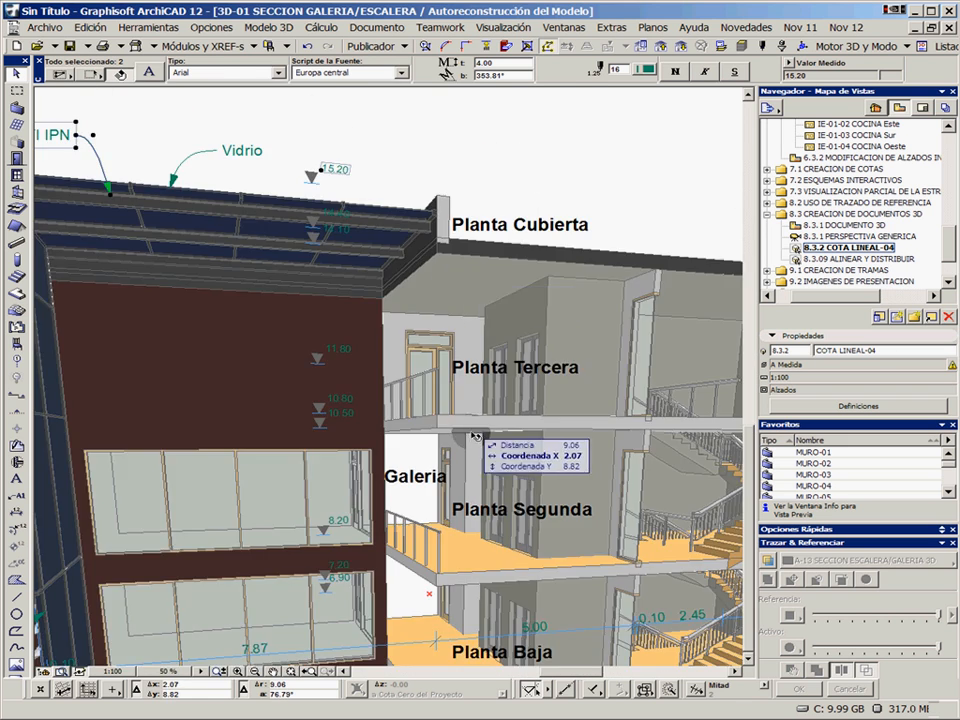
pyautogui.moveTo(474, 436); pyautogui.dragTo(519, 381, button='middle')
pyautogui.moveTo(381, 356)
pyautogui.mouseDown(button='middle')
pyautogui.moveTo(347, 362)
pyautogui.moveTo(420, 330)
pyautogui.moveTo(420, 270)
pyautogui.mouseUp(button='middle')
pyautogui.moveTo(529, 456); pyautogui.dragTo(347, 344, button='middle')
pyautogui.moveTo(574, 435); pyautogui.dragTo(511, 437, button='middle')
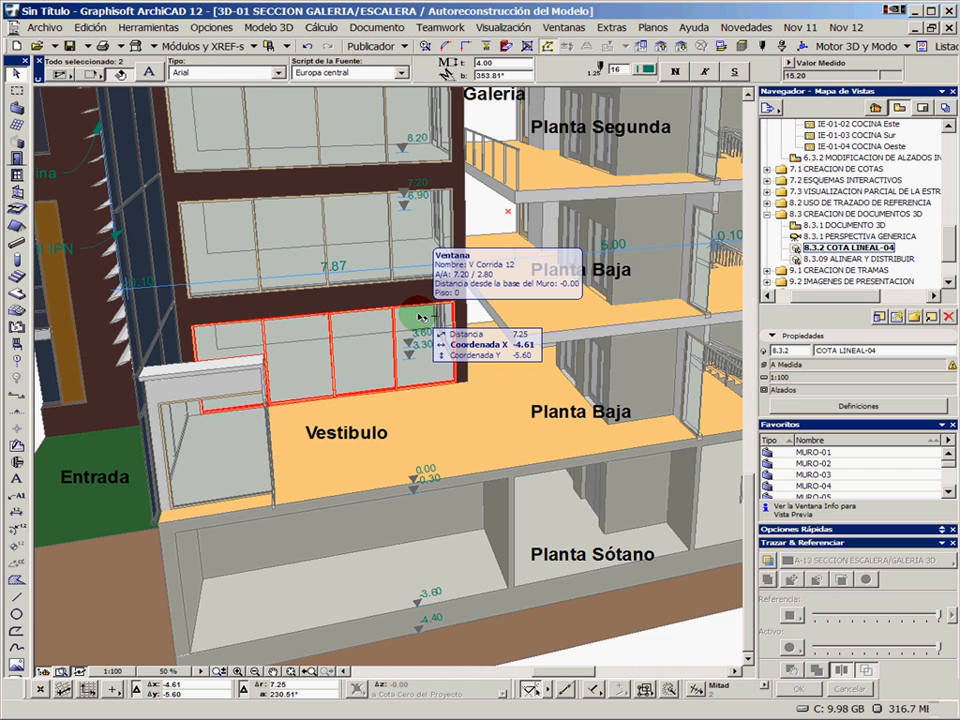
# Open the 9.2.2 PERSPECTIVA GENERICA view from the 9.2 IMAGENES DE PRESENTACION folder of the view map
pyautogui.click(946, 279)
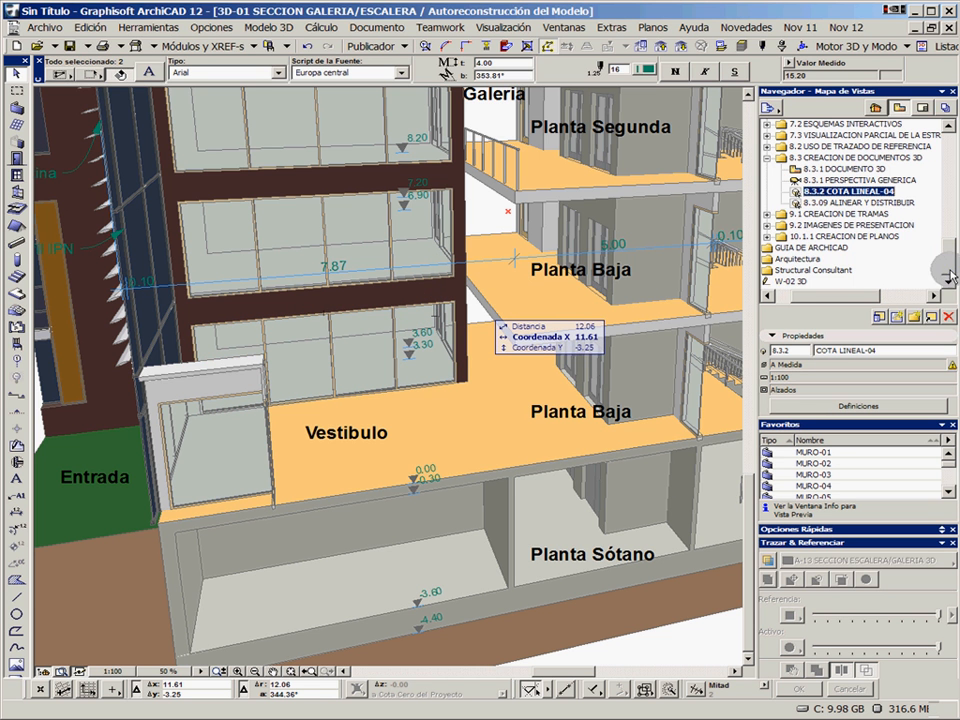
pyautogui.click(768, 214)
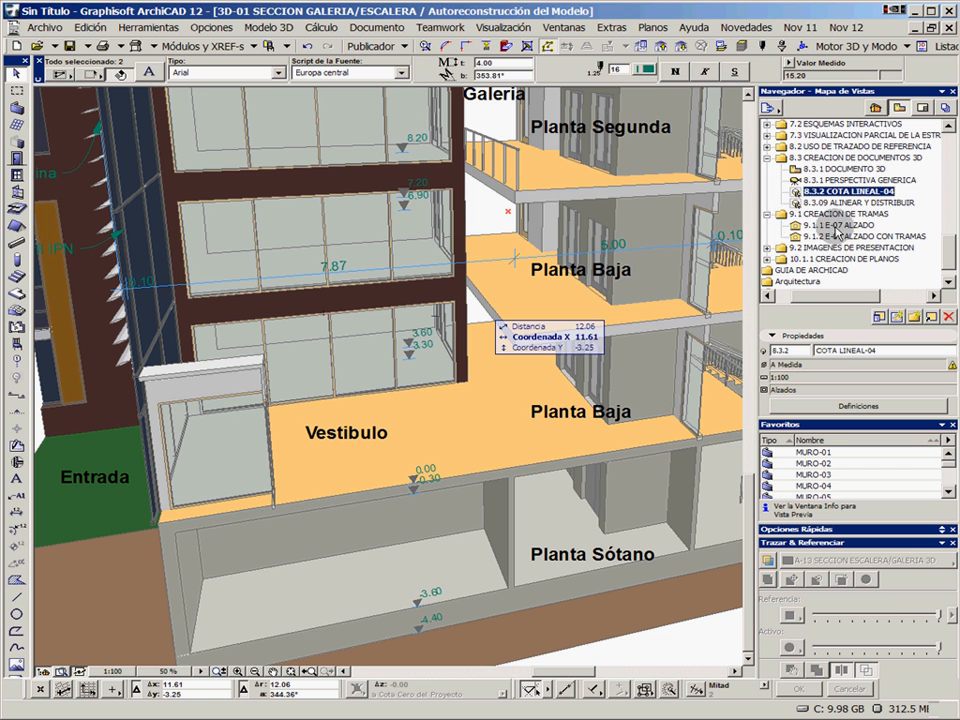
pyautogui.click(768, 214)
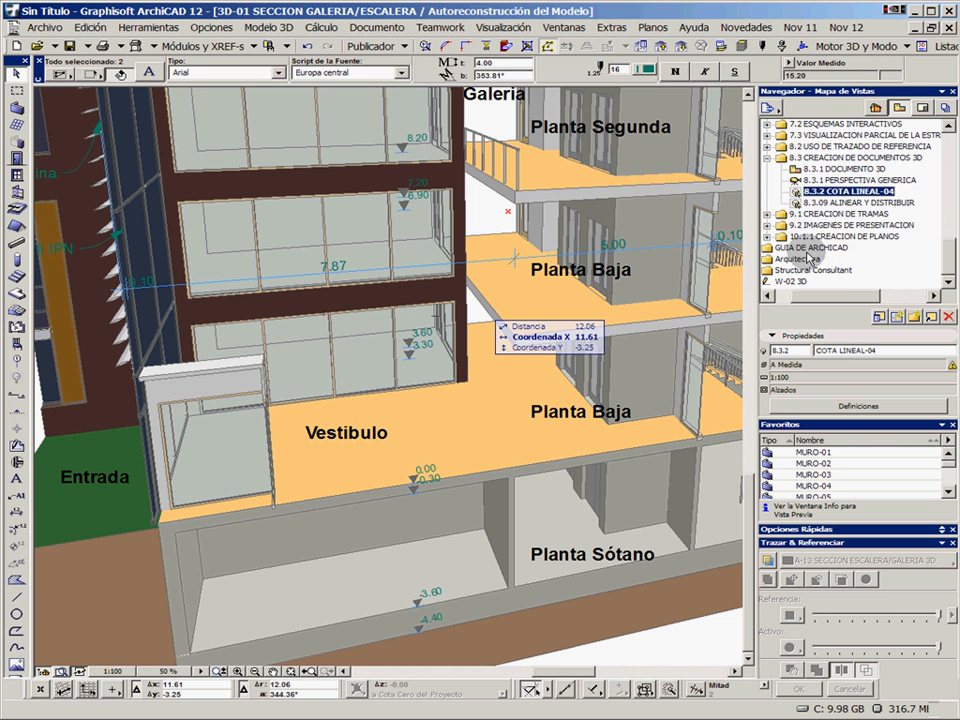
pyautogui.click(768, 225)
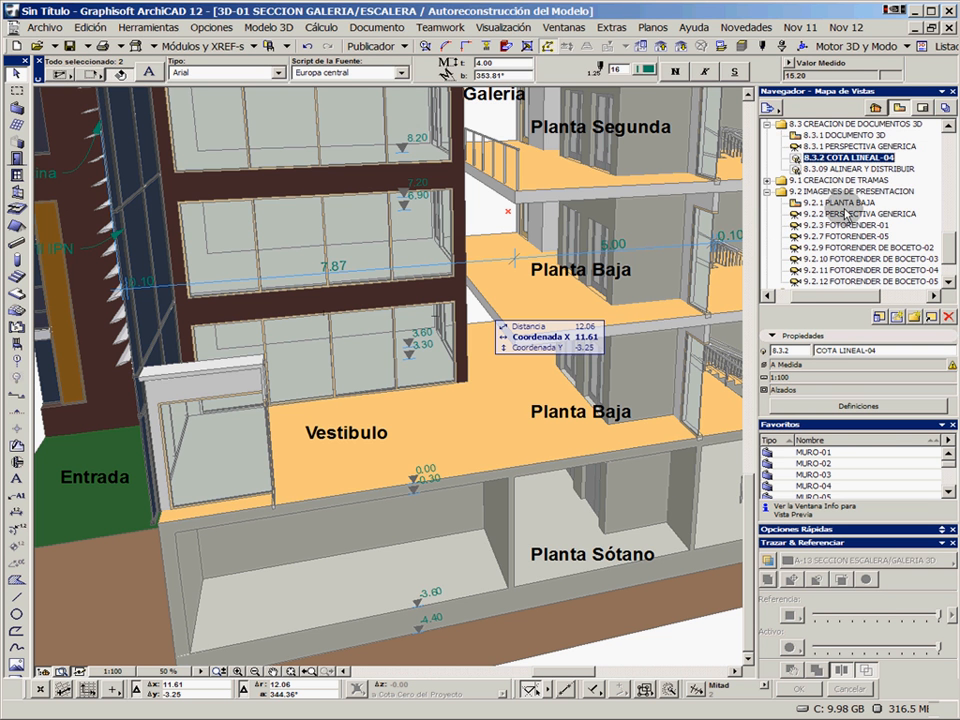
pyautogui.doubleClick(843, 212)
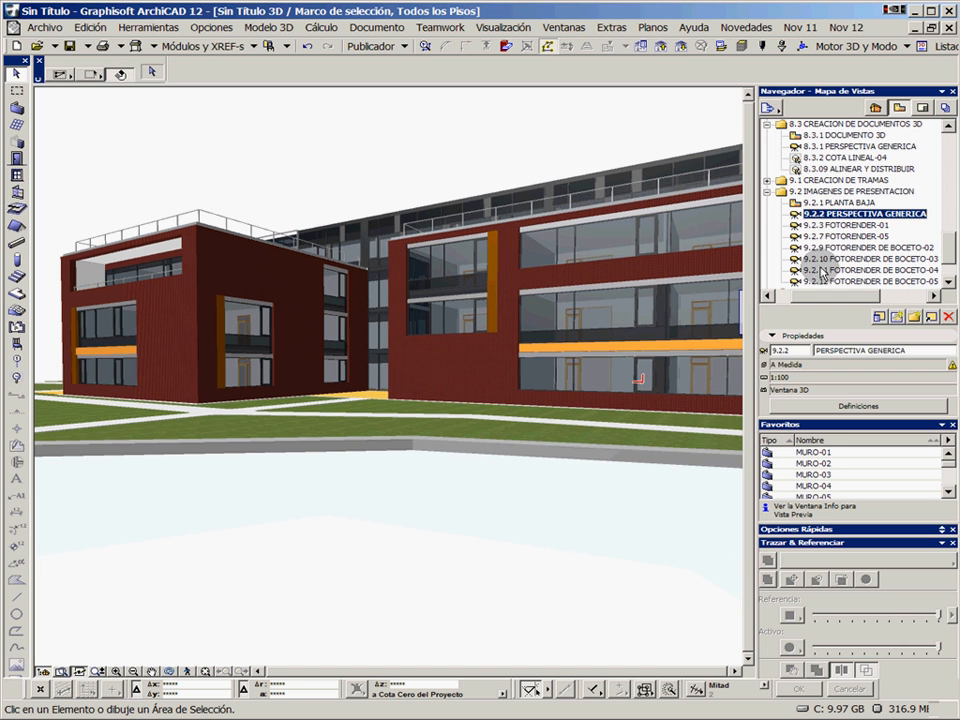
# Generate the FOTORENDER-01 and FOTORENDER-05 photo renderings and the FOTORENDER DE BOCETO-02, -03, -04 and -05 sketch renderings from their saved views
pyautogui.click(846, 225)
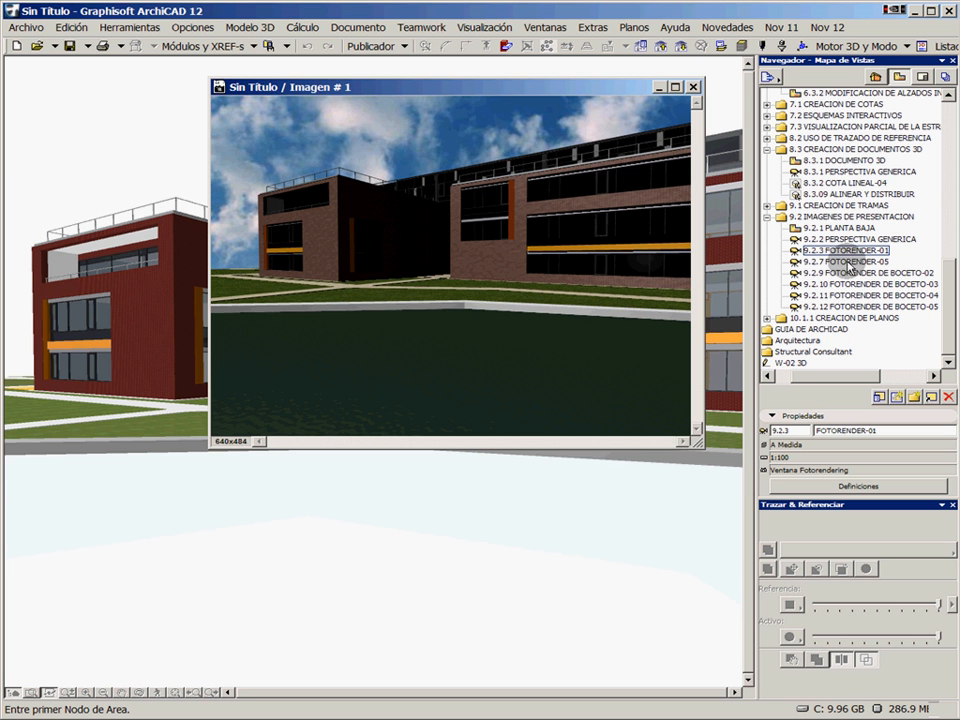
pyautogui.doubleClick(847, 264)
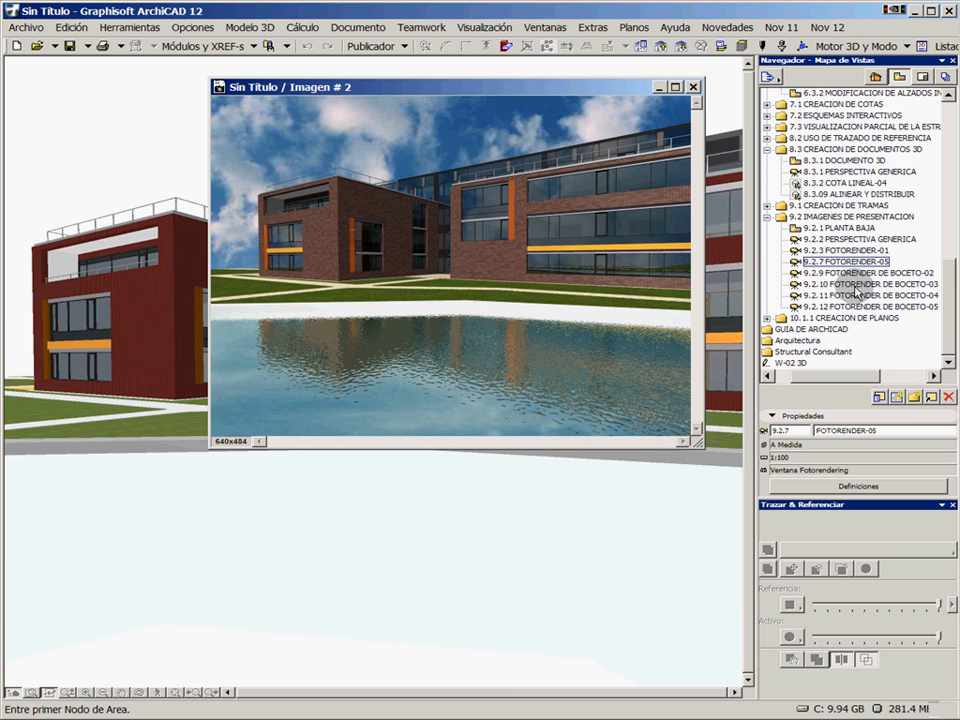
pyautogui.click(789, 273)
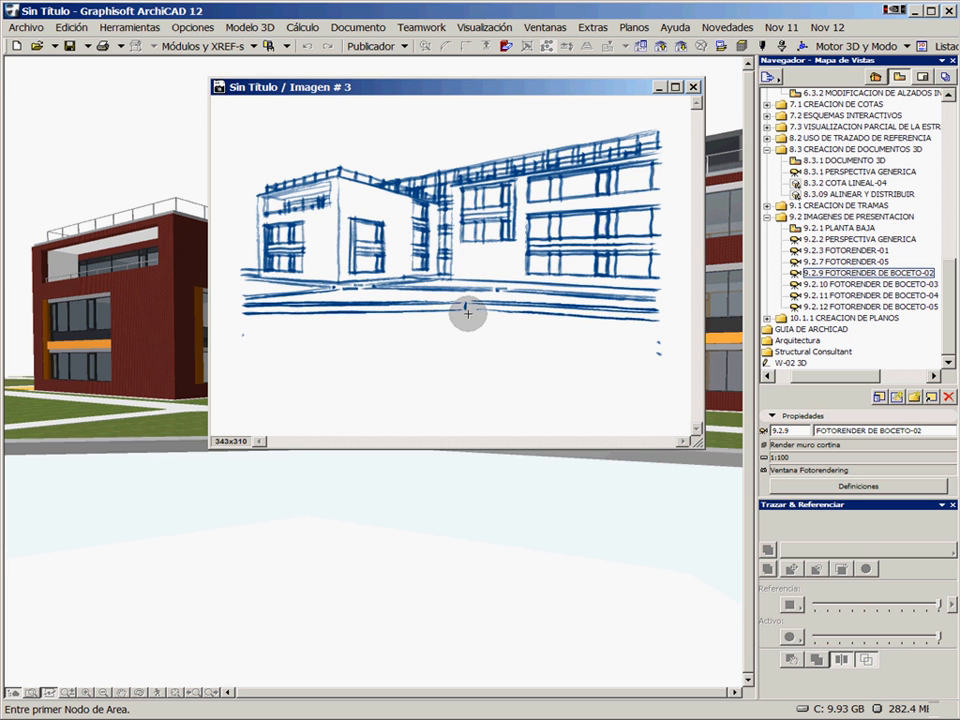
pyautogui.doubleClick(837, 285)
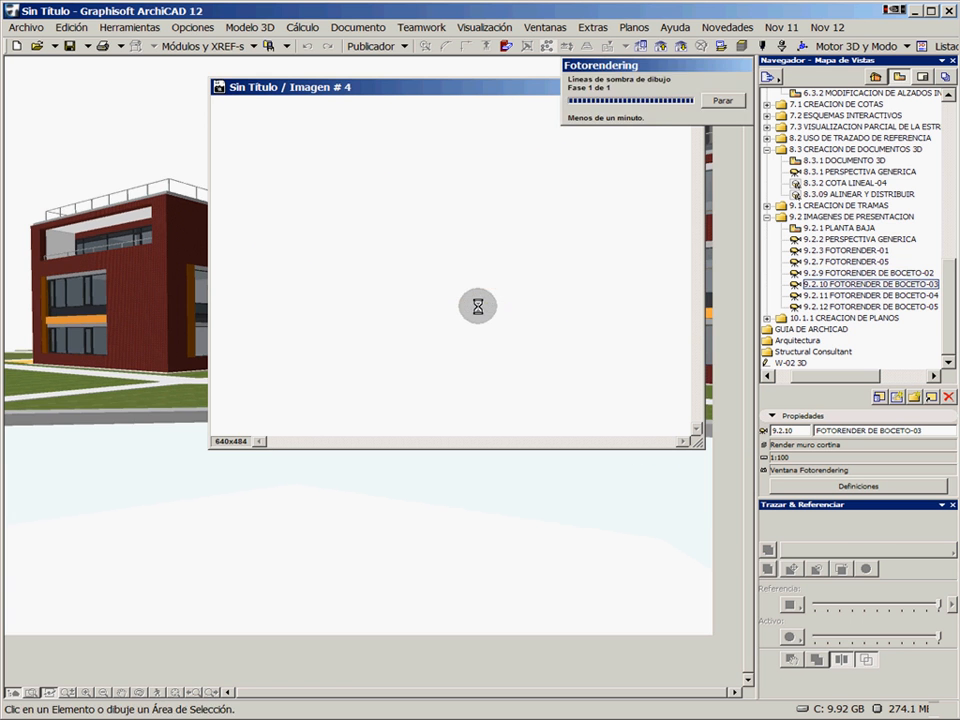
pyautogui.doubleClick(868, 296)
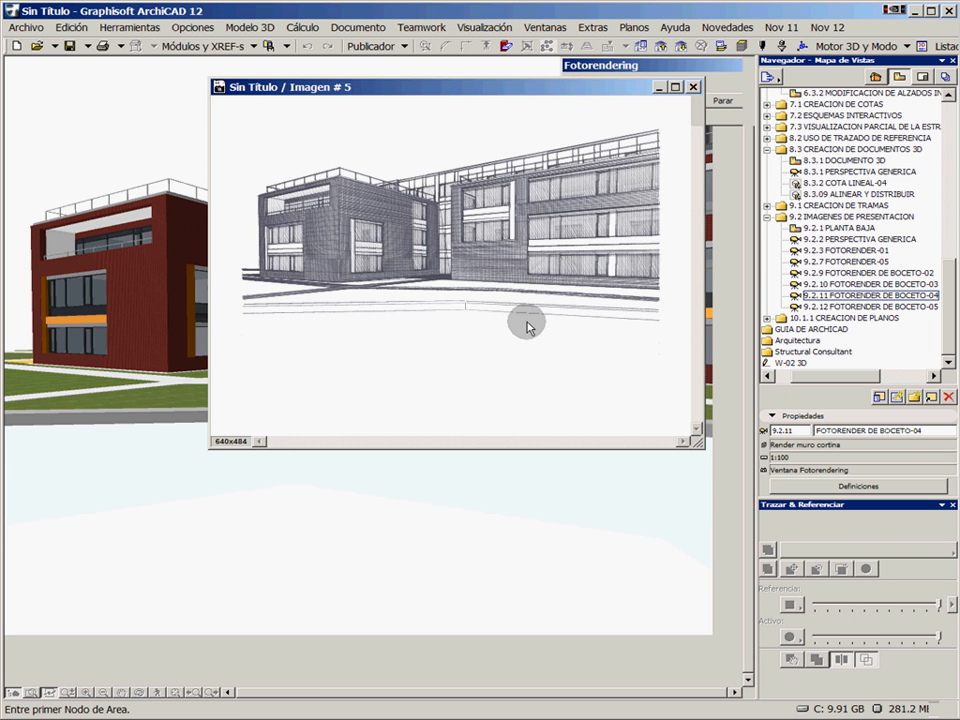
pyautogui.doubleClick(842, 306)
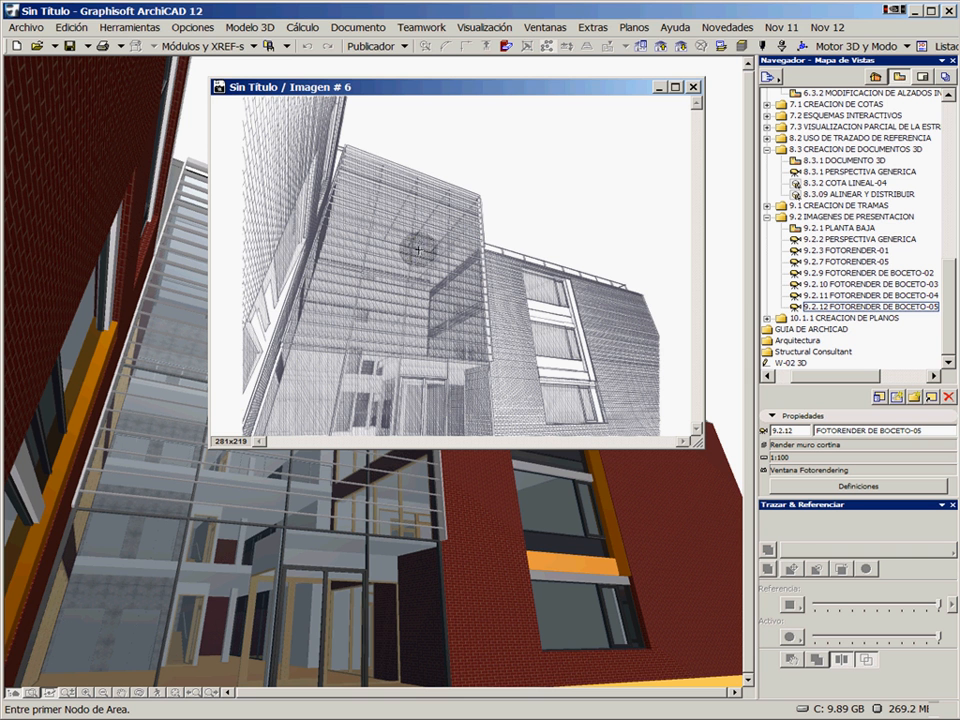
# Open the 7.1.3 BAJA ARQUITECTURA floor plan view from the 10.1.1 CREACION DE PLANOS folder
pyautogui.click(768, 318)
pyautogui.click(851, 329)
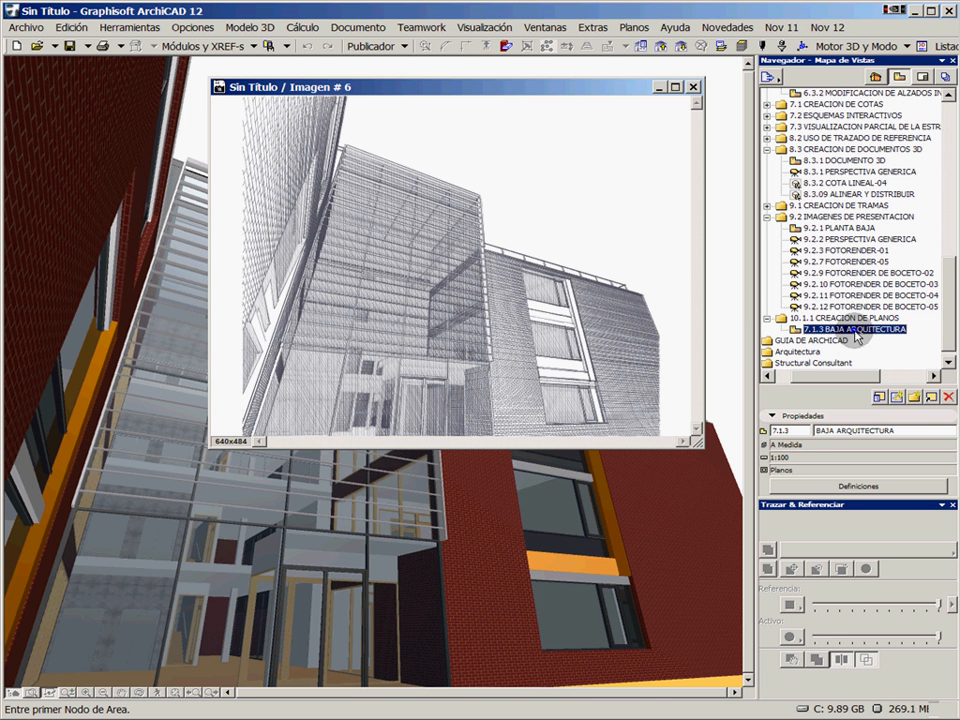
pyautogui.doubleClick(853, 330)
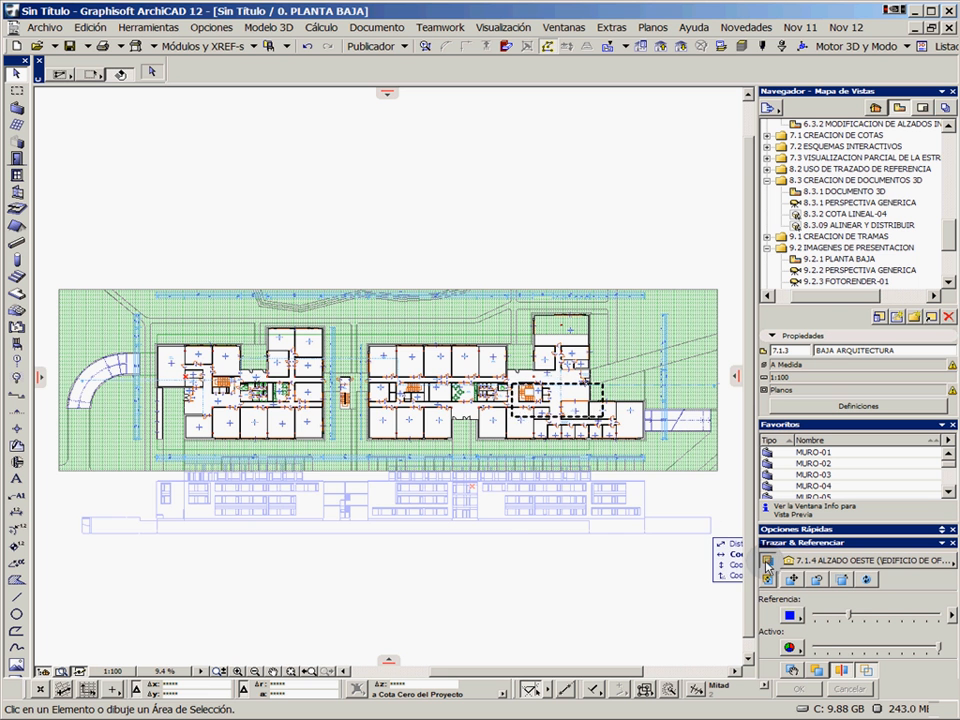
# Turn off the west elevation trace reference and remove the marquee from the ground floor plan
pyautogui.click(767, 563)
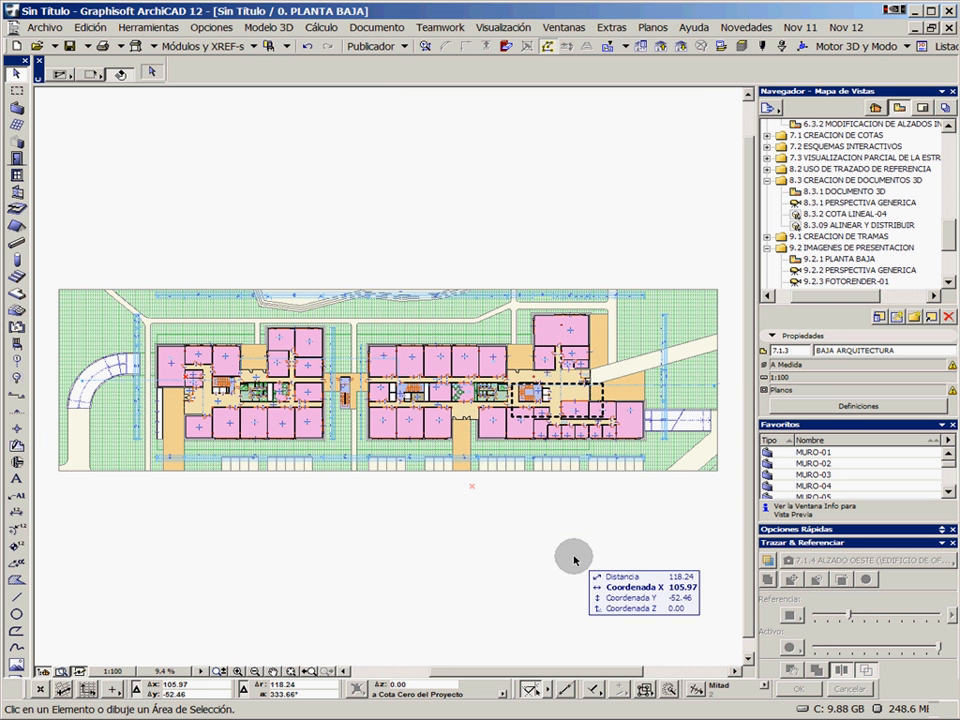
pyautogui.rightClick(568, 231)
pyautogui.click(606, 242)
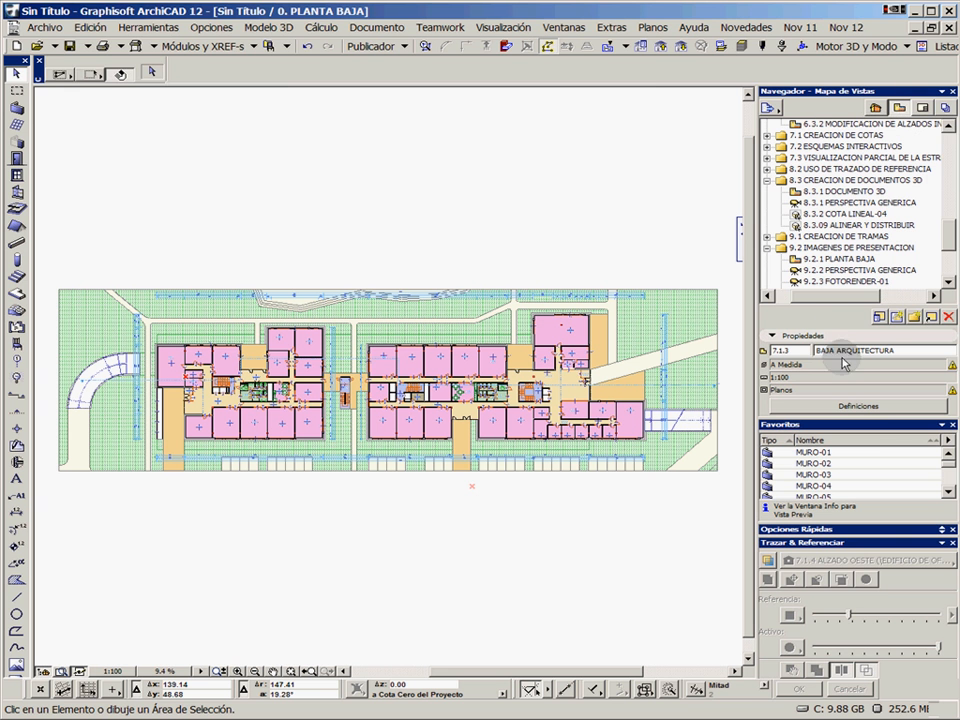
# Collapse the Favoritos and Trazar & Referenciar palettes to give the Navigator more room
pyautogui.scroll(-5, 878, 455)
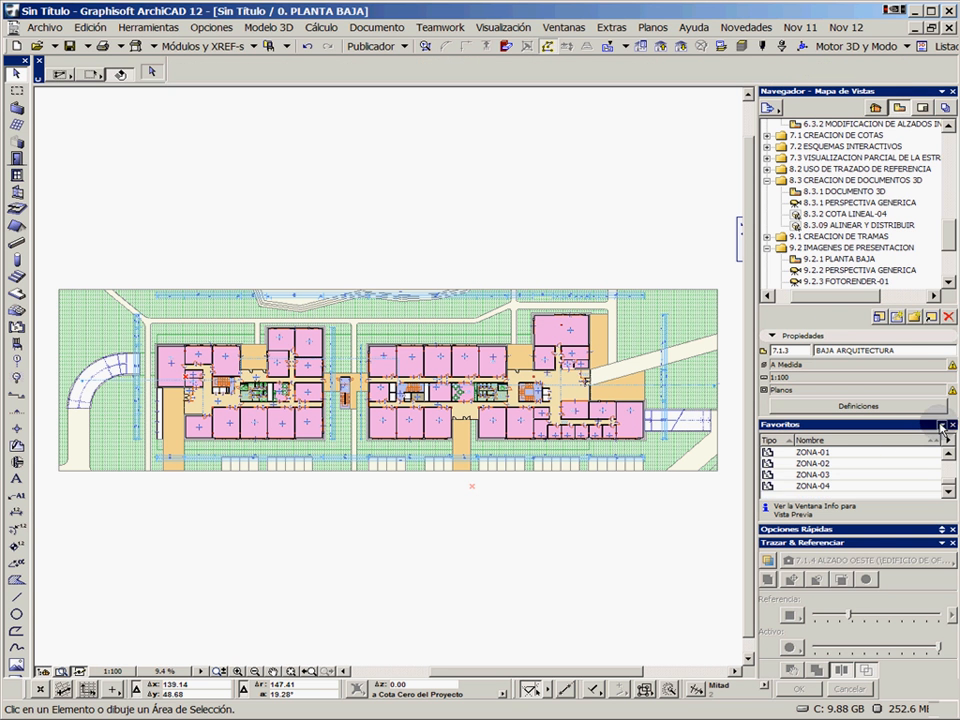
pyautogui.click(941, 424)
pyautogui.click(944, 509)
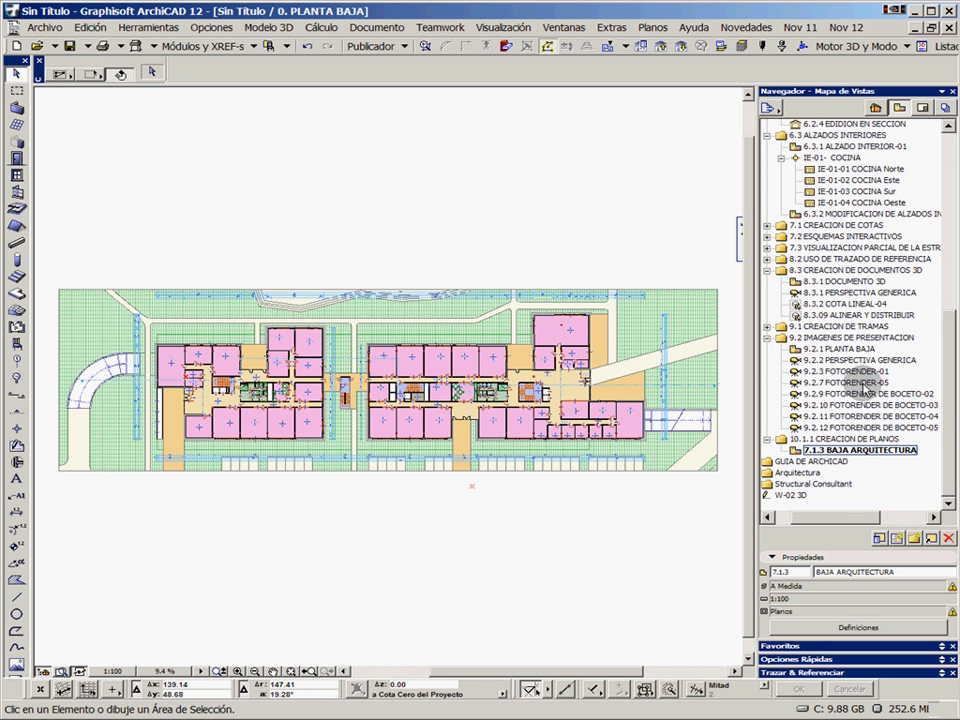
# Switch the Navigator to the Layout Book and open the A-02 PLANTA BAJA layout, fitted in the window
pyautogui.click(921, 107)
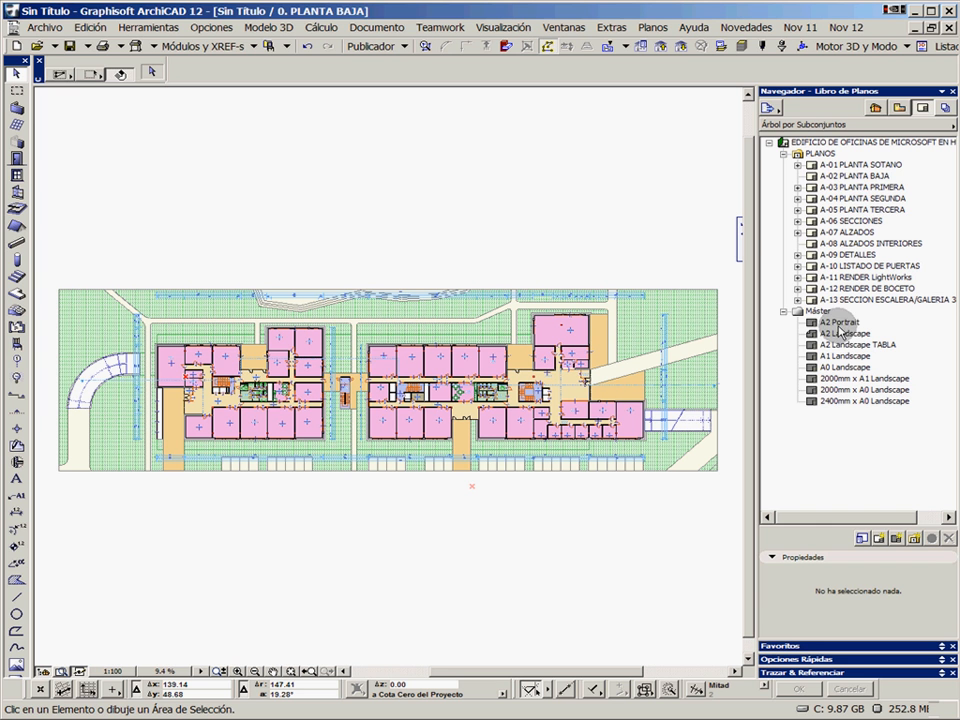
pyautogui.click(843, 176)
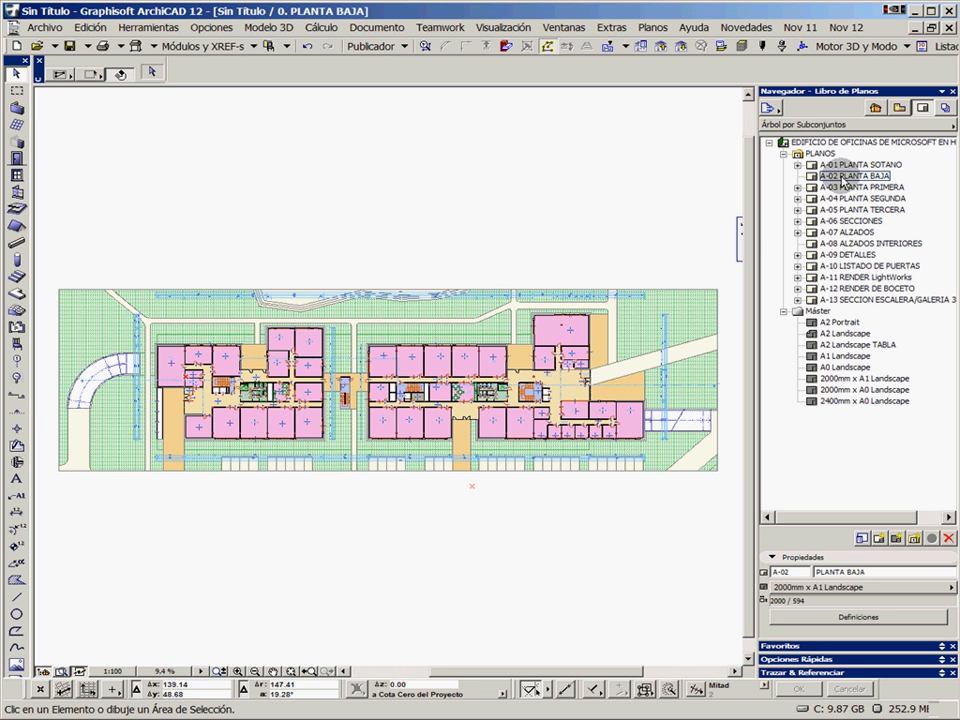
pyautogui.doubleClick(843, 180)
pyautogui.click(243, 676)
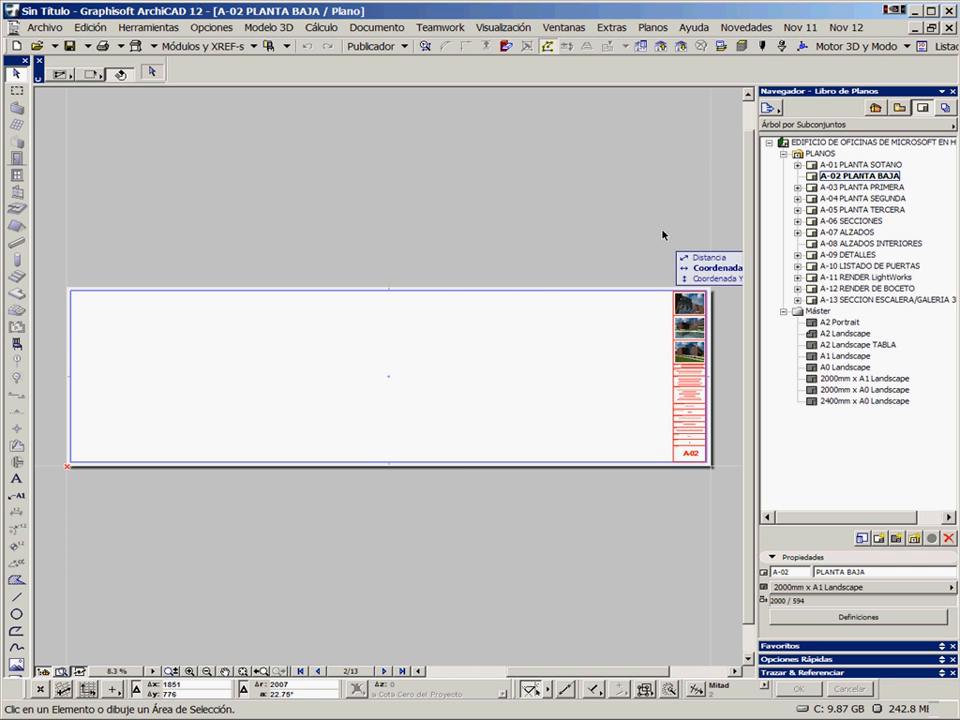
# Examine the A-02 layout's title block, including its rendered images and the project, address, client, architect, status and layout name fields
pyautogui.scroll(5, 692, 375)
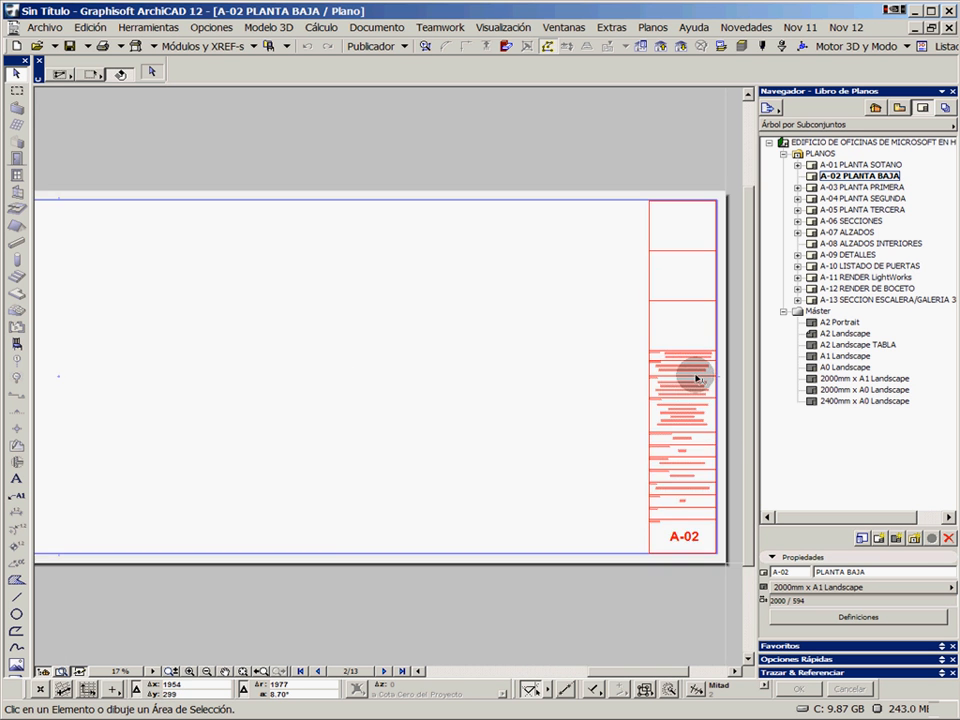
pyautogui.scroll(-2, 665, 266)
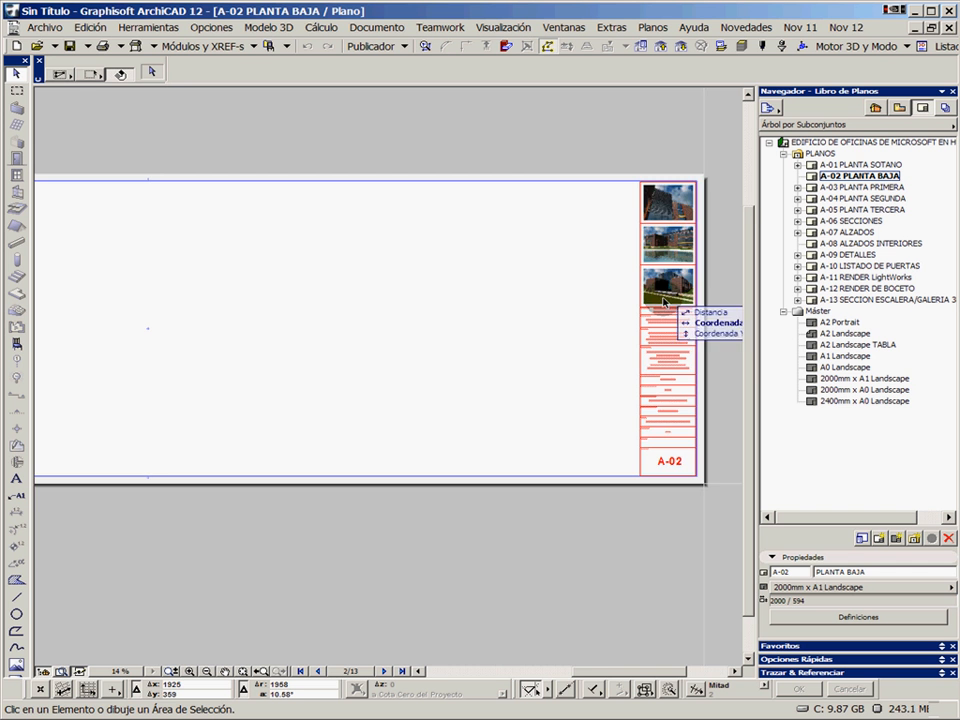
pyautogui.scroll(2, 606, 364)
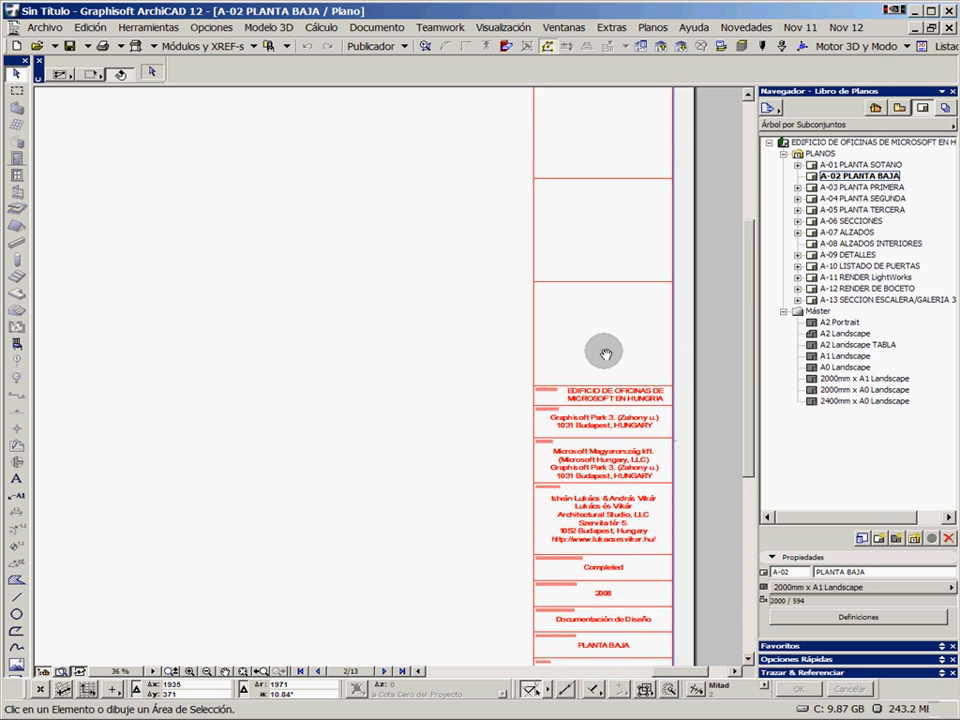
pyautogui.scroll(1, 604, 411)
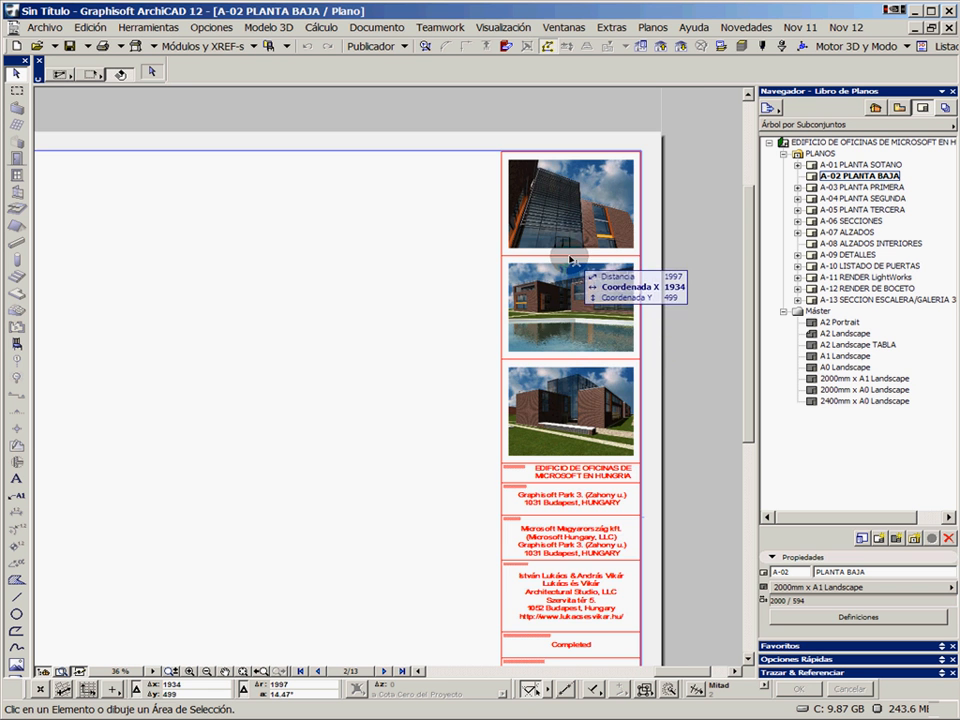
pyautogui.scroll(2, 571, 256)
pyautogui.scroll(-3, 580, 335)
pyautogui.moveTo(585, 369); pyautogui.dragTo(565, 248, button='middle')
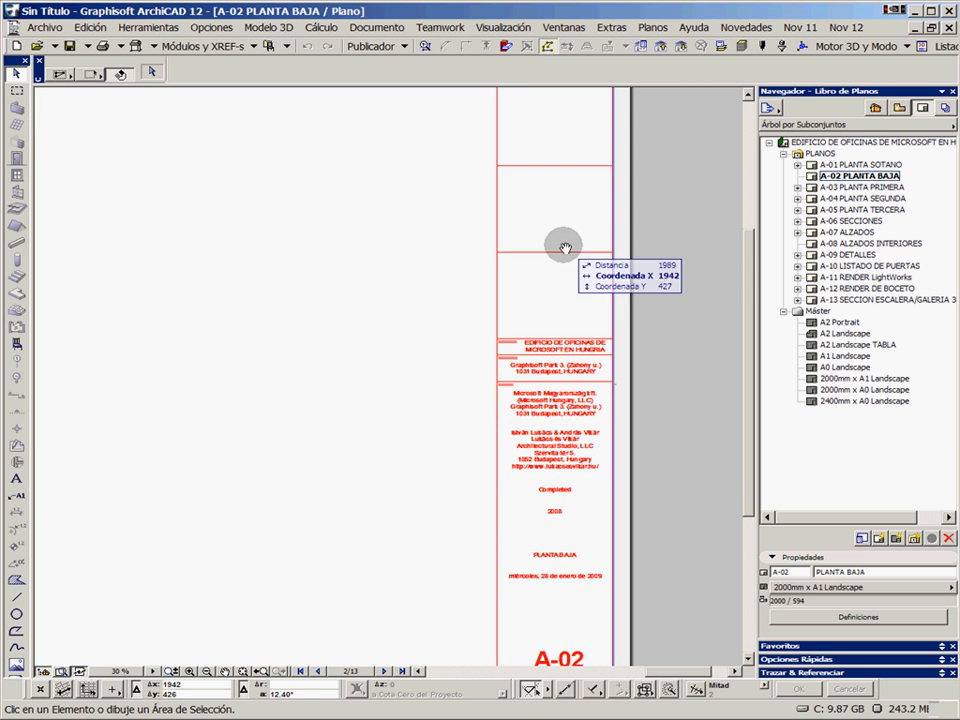
pyautogui.moveTo(575, 371); pyautogui.dragTo(583, 303, button='middle')
pyautogui.scroll(2, 576, 325)
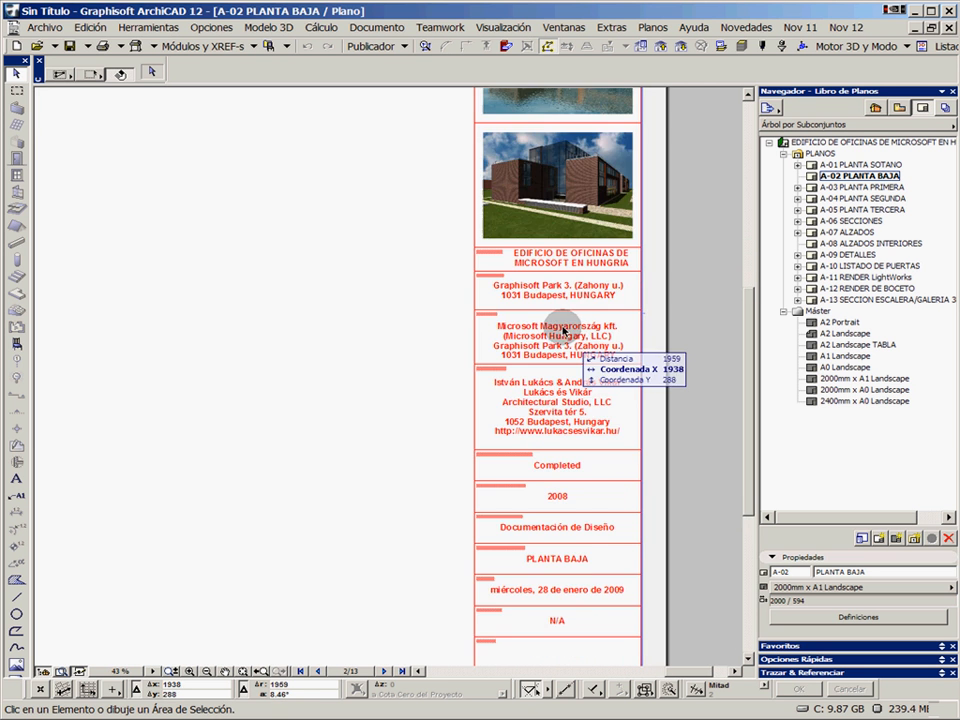
pyautogui.scroll(2, 563, 330)
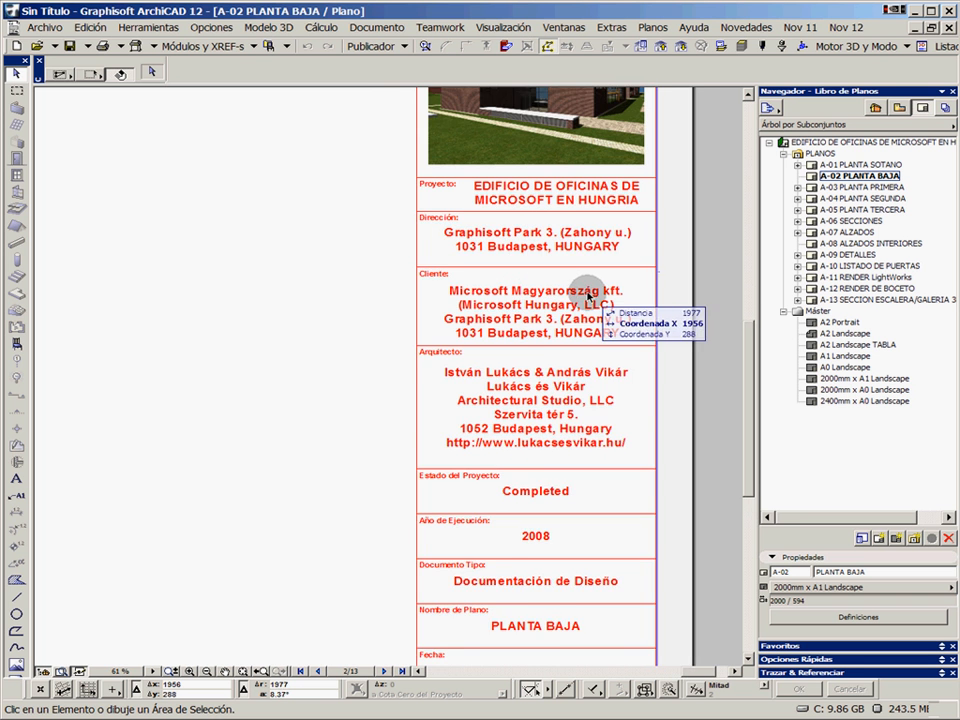
pyautogui.moveTo(588, 290); pyautogui.dragTo(540, 315, button='middle')
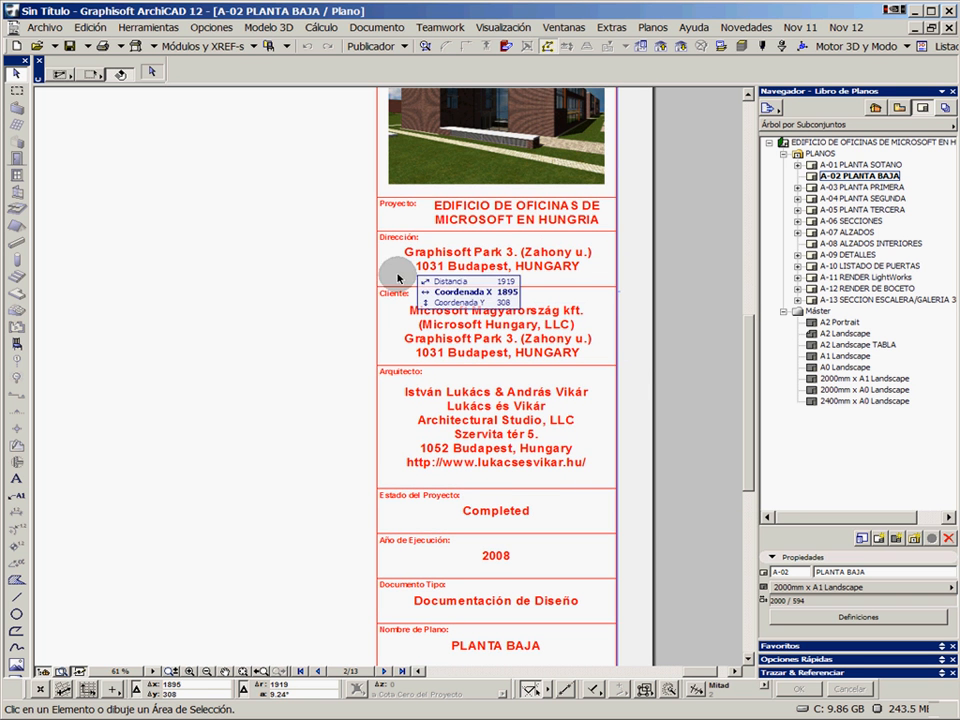
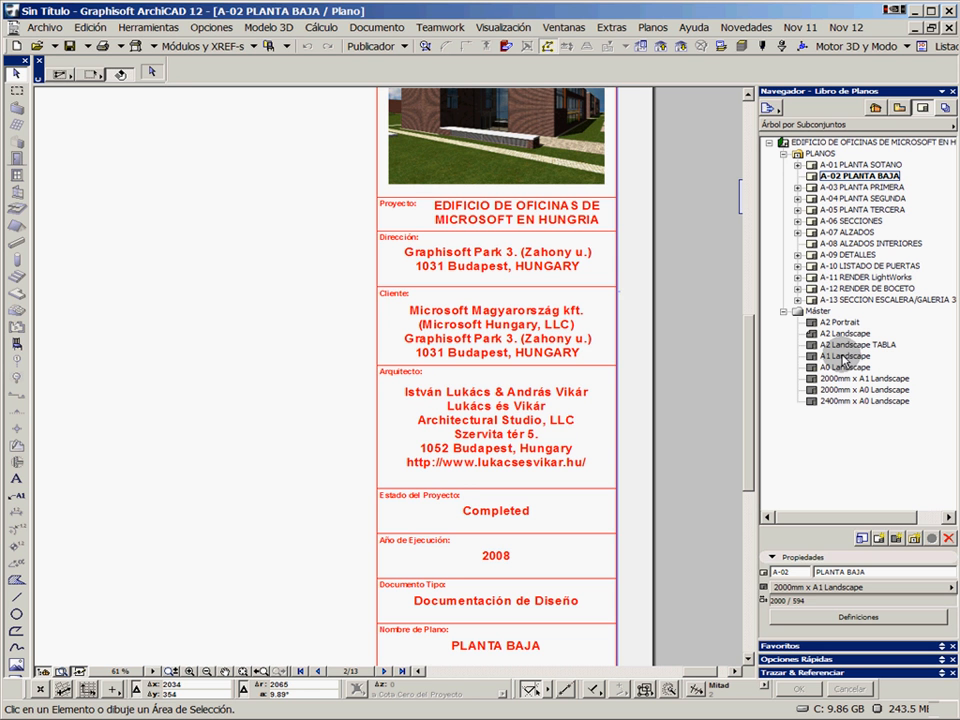
# Review the entries in the layout book's Info Proyecto dialog, including the client, project name, company and address fields, and close it without changes
pyautogui.rightClick(851, 146)
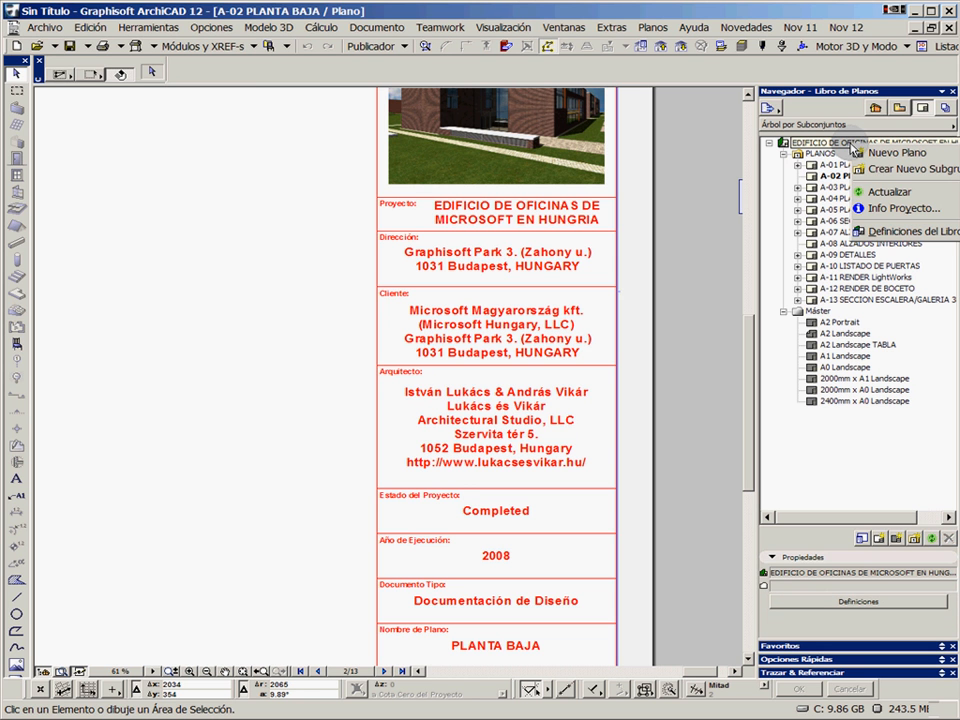
pyautogui.click(885, 210)
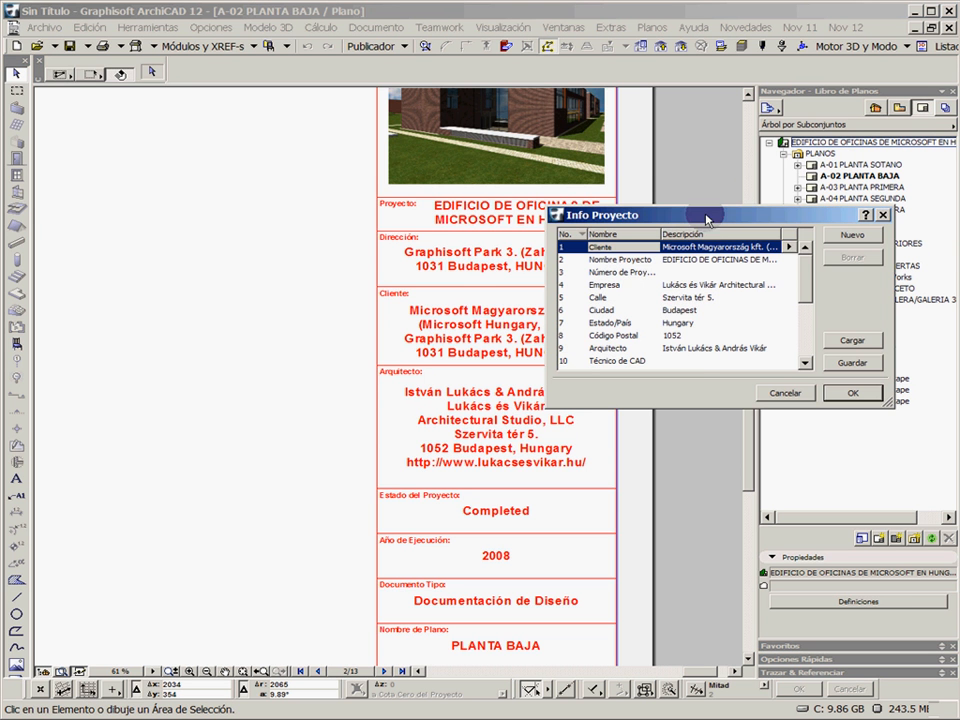
pyautogui.moveTo(600, 214); pyautogui.dragTo(378, 176)
pyautogui.moveTo(668, 372); pyautogui.dragTo(703, 400)
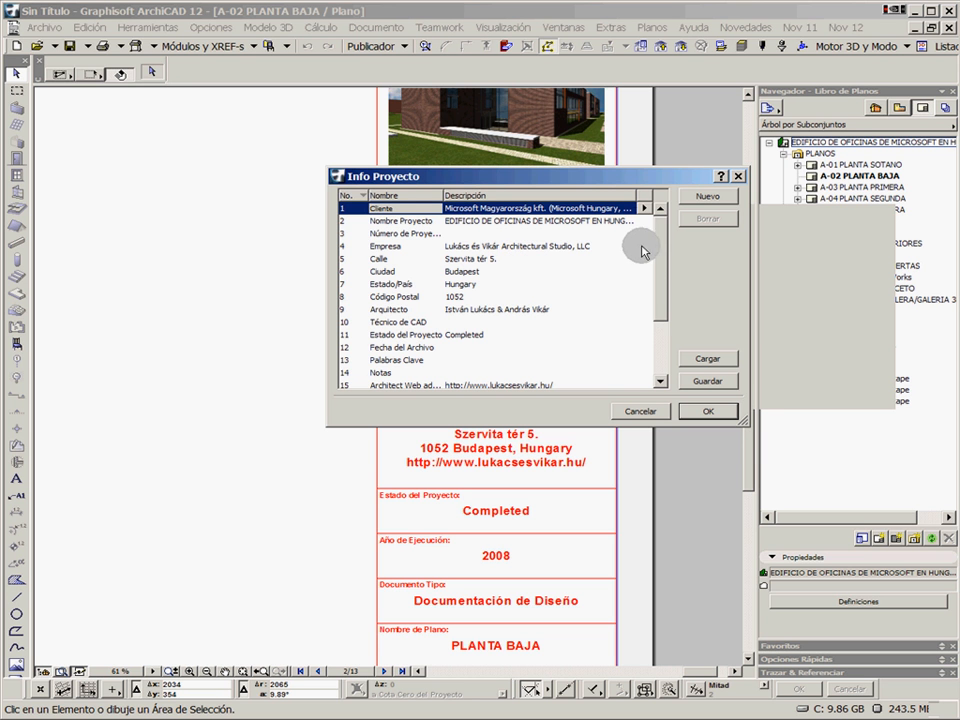
pyautogui.moveTo(665, 256); pyautogui.dragTo(668, 324)
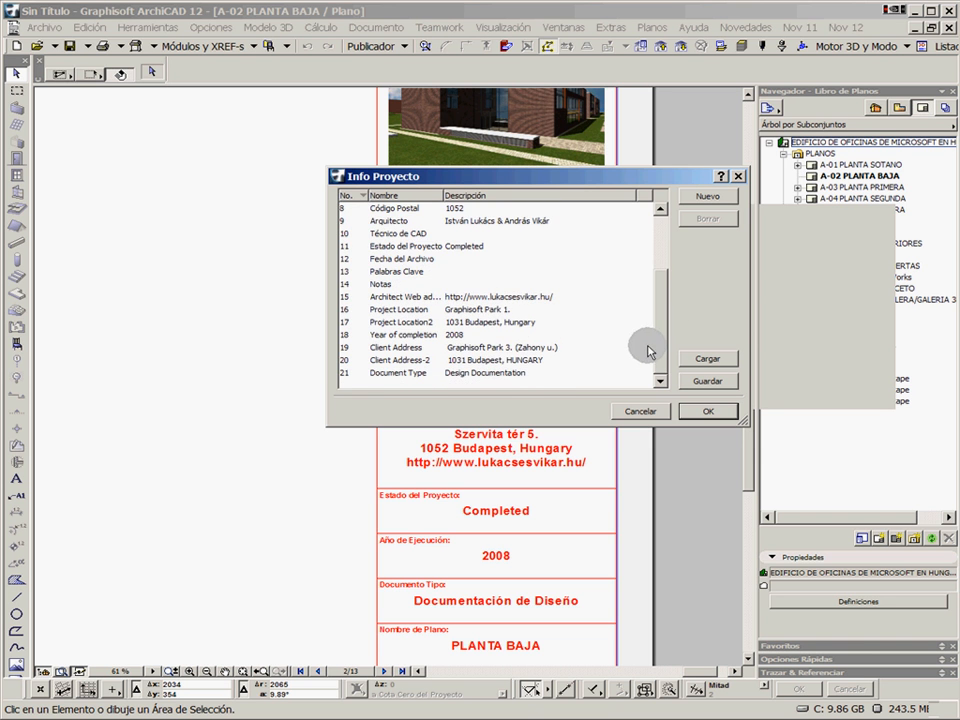
pyautogui.click(666, 262)
pyautogui.click(452, 221)
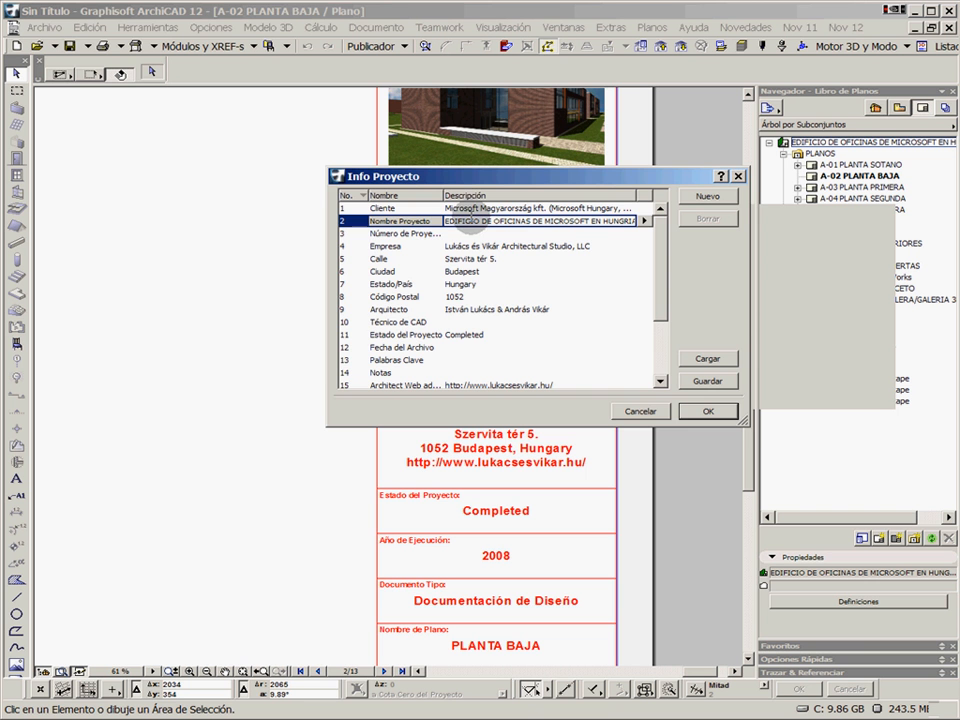
pyautogui.click(639, 411)
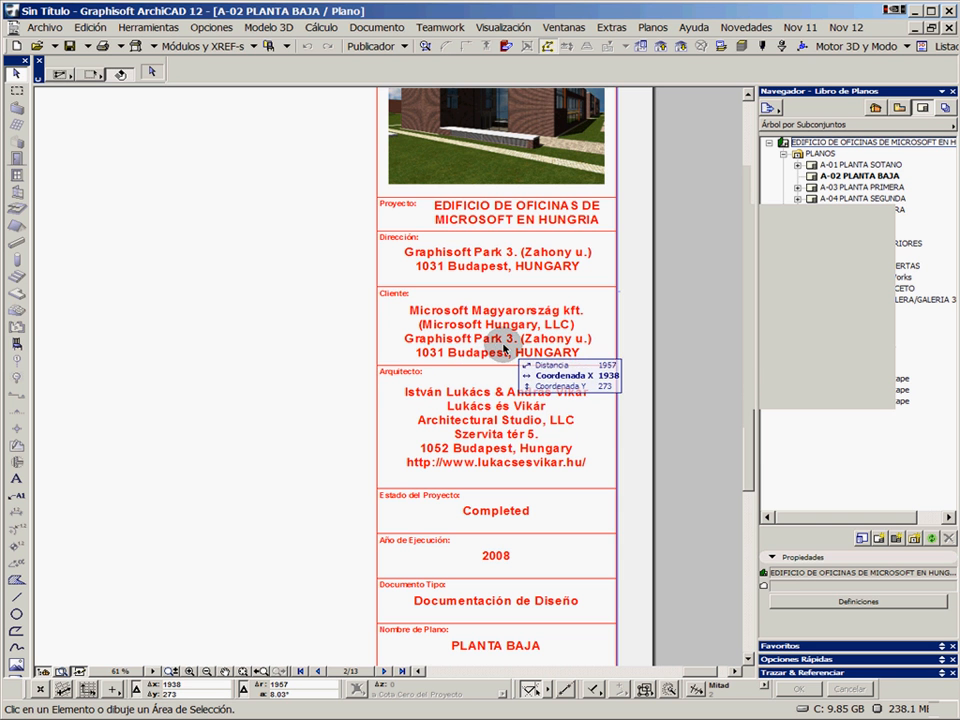
# Examine the A2 Landscape TABLA master layout's title block fields and open the A1 Landscape and 2000mm x A1 Landscape masters
pyautogui.click(855, 378)
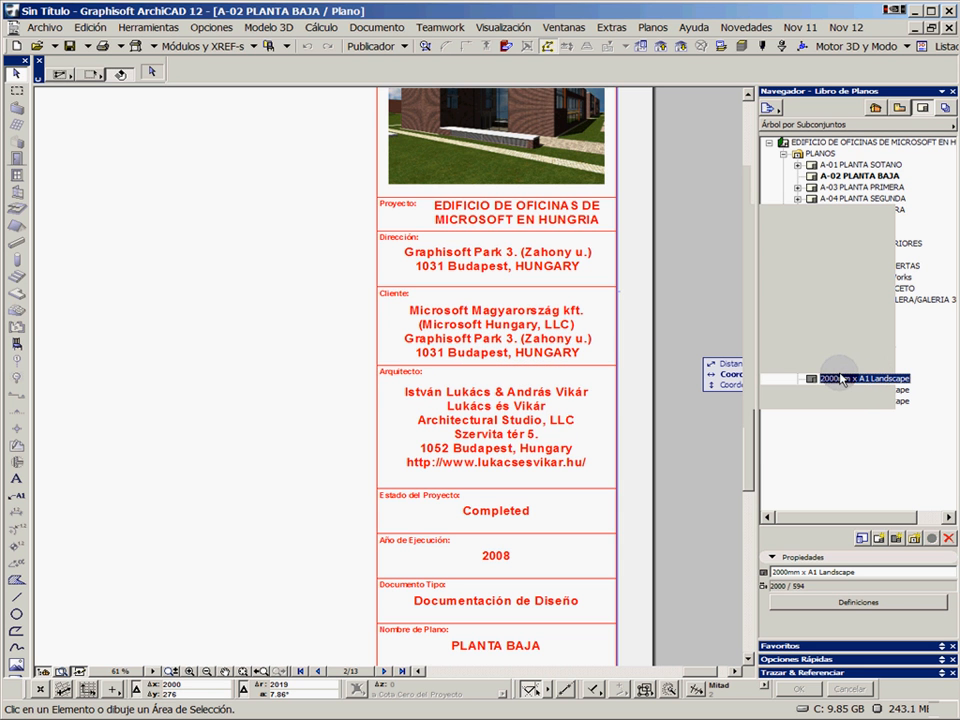
pyautogui.click(836, 357)
pyautogui.doubleClick(836, 344)
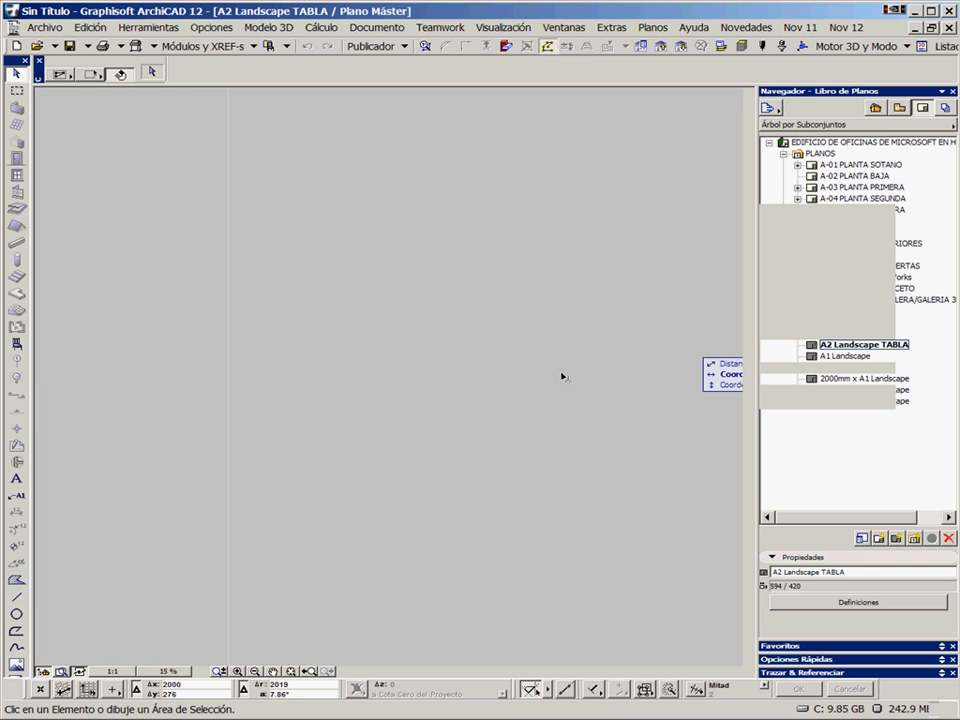
pyautogui.click(290, 672)
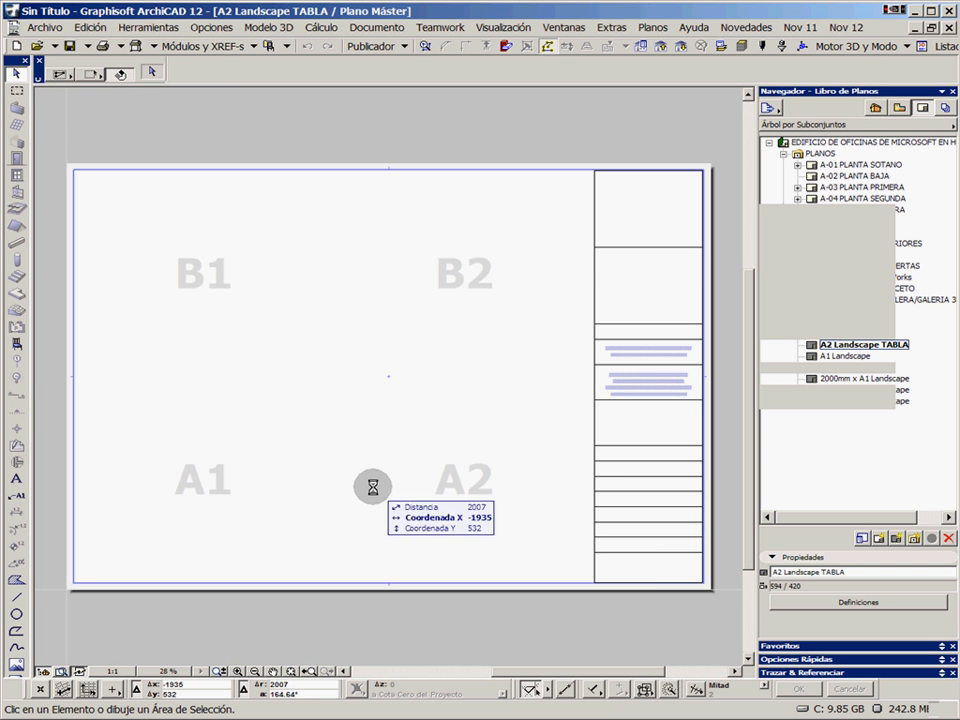
pyautogui.scroll(5, 641, 463)
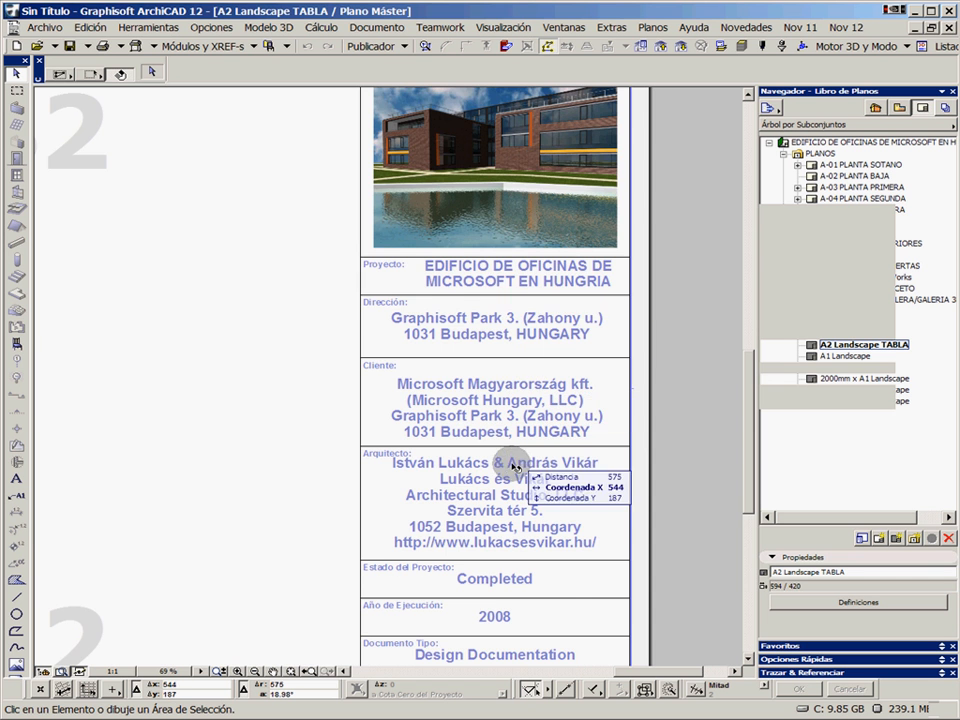
pyautogui.scroll(-2, 557, 398)
pyautogui.scroll(-2, 525, 340)
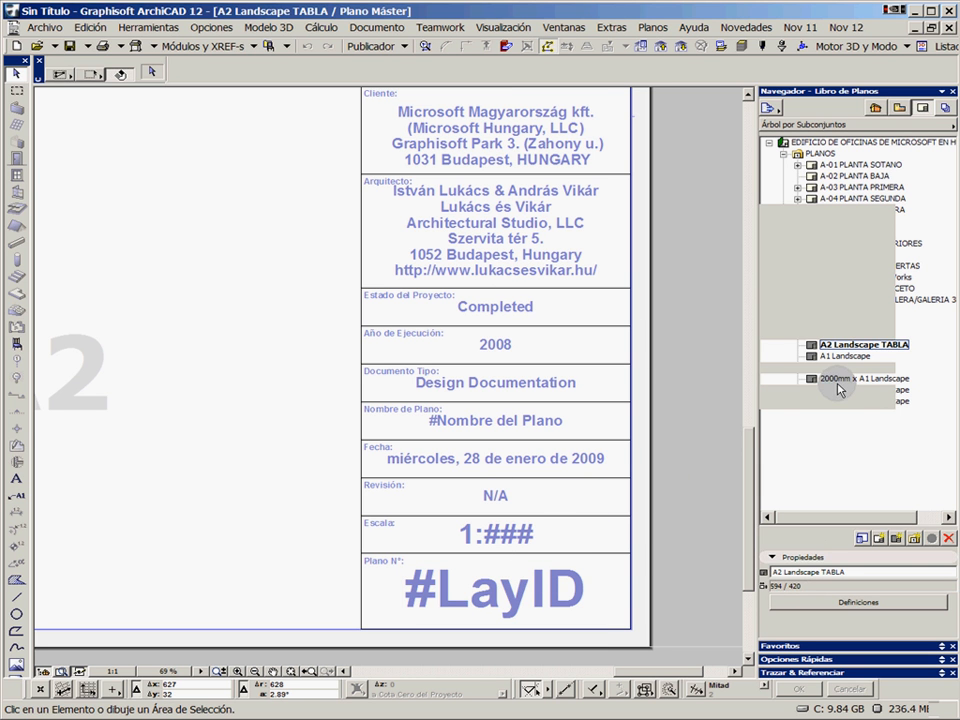
pyautogui.doubleClick(851, 360)
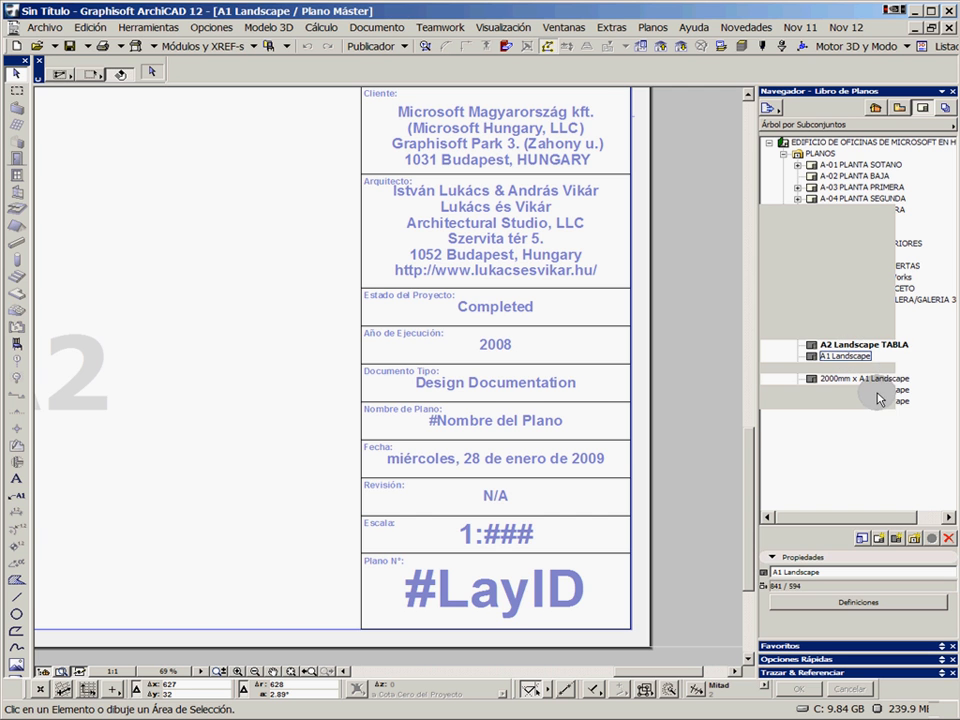
pyautogui.doubleClick(865, 378)
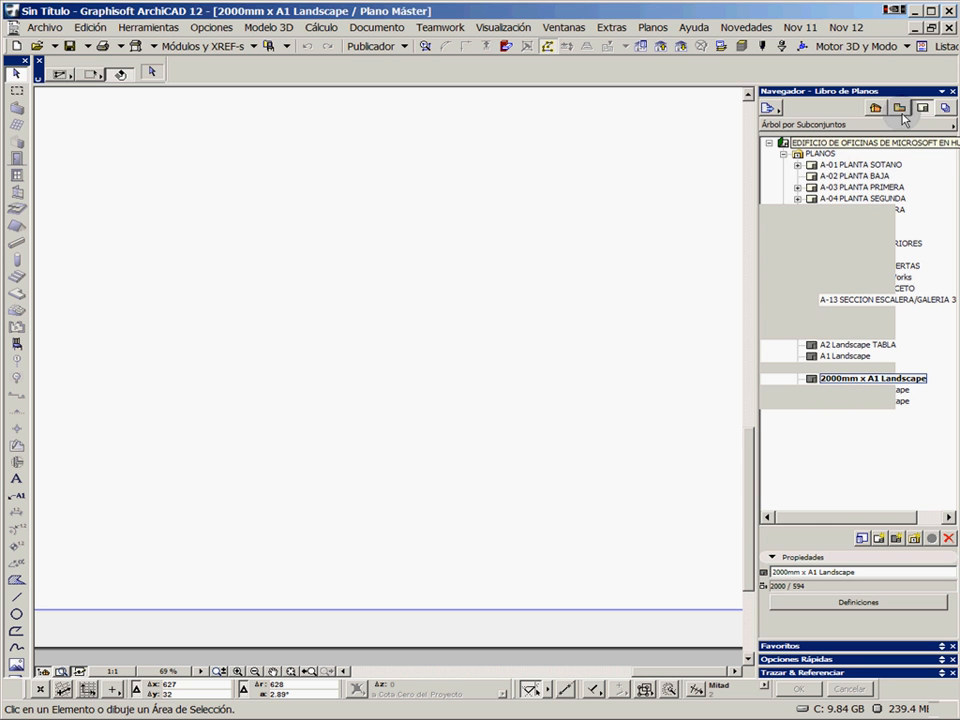
# Collapse the Trazar & Referenciar palette and reopen the A-02 PLANTA BAJA layout, fitted in the window
pyautogui.click(941, 91)
pyautogui.click(941, 91)
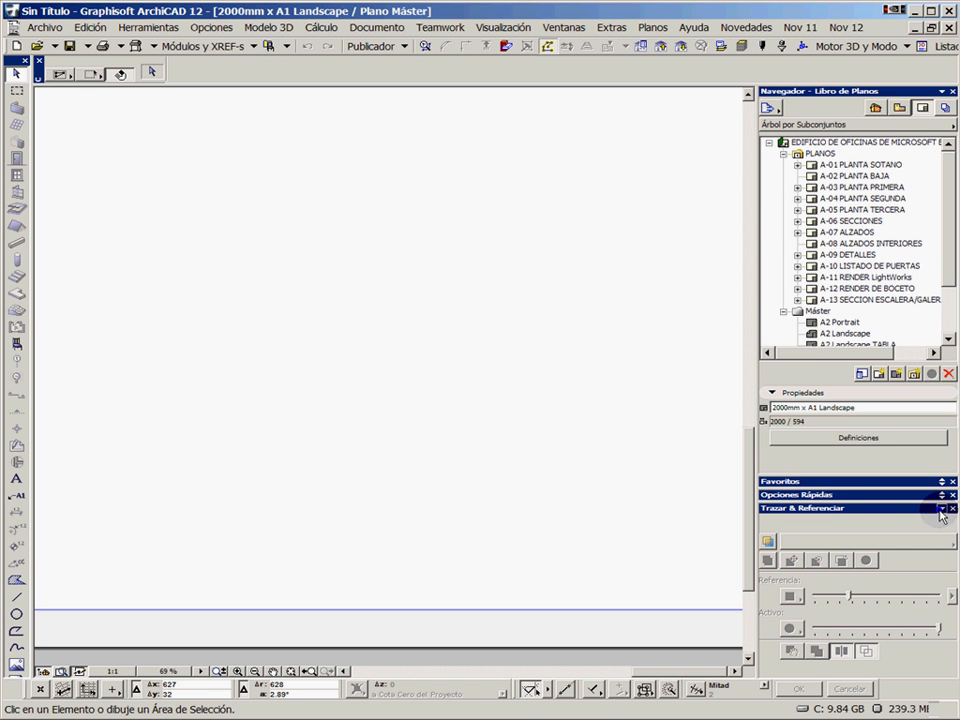
pyautogui.click(941, 508)
pyautogui.click(862, 176)
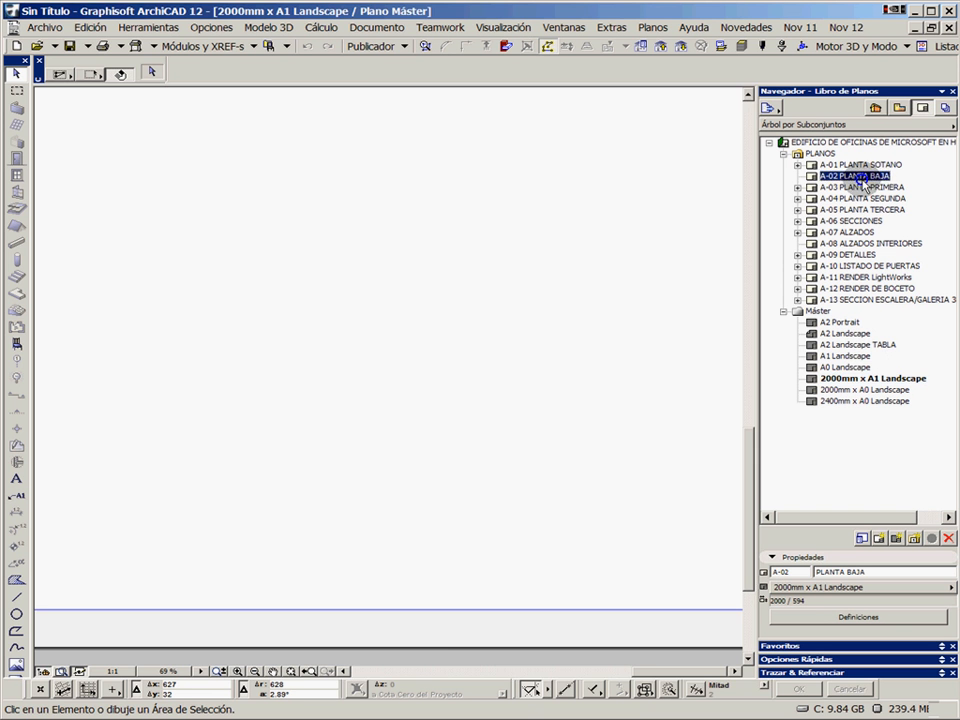
pyautogui.doubleClick(862, 179)
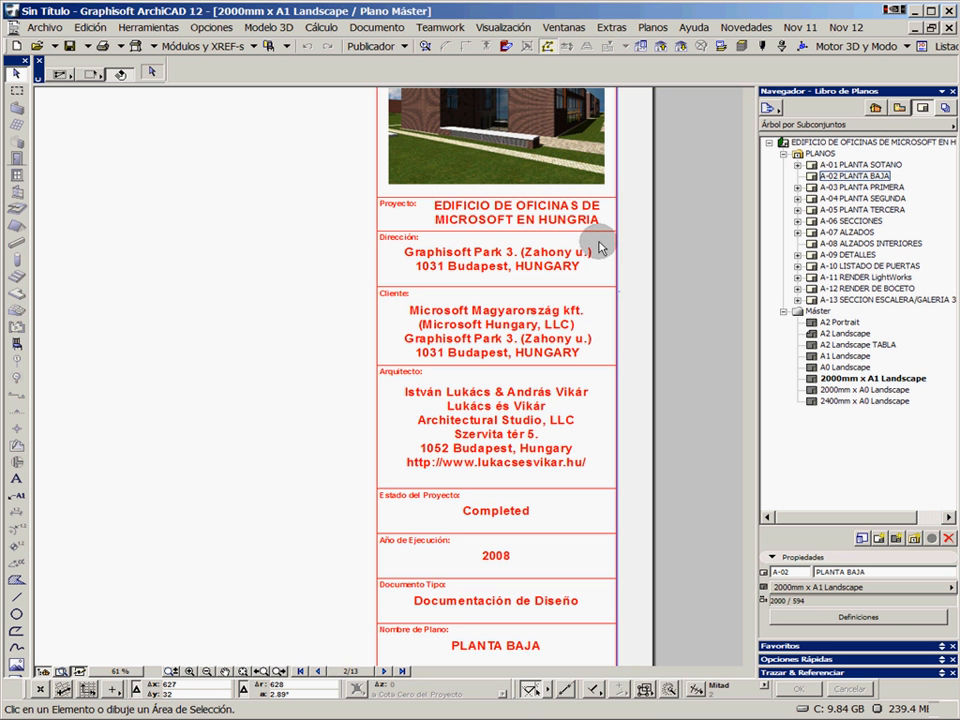
pyautogui.click(246, 671)
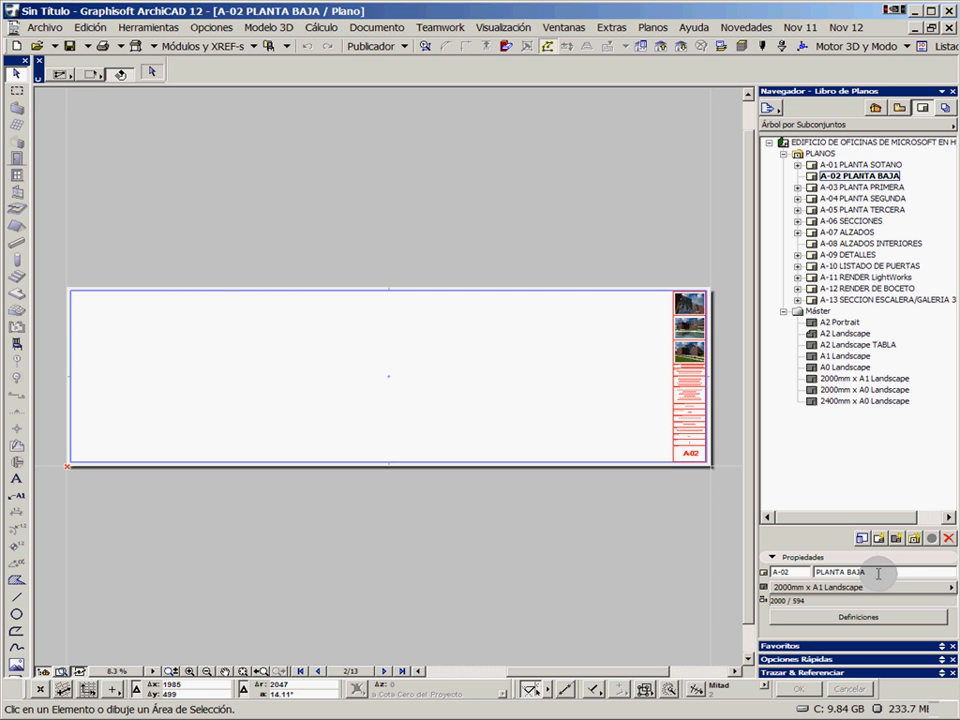
# Try the A0 Landscape and 2000mm x A0 Landscape masters on the A-02 layout and restore 2000mm x A1 Landscape
pyautogui.moveTo(878, 573); pyautogui.dragTo(815, 571)
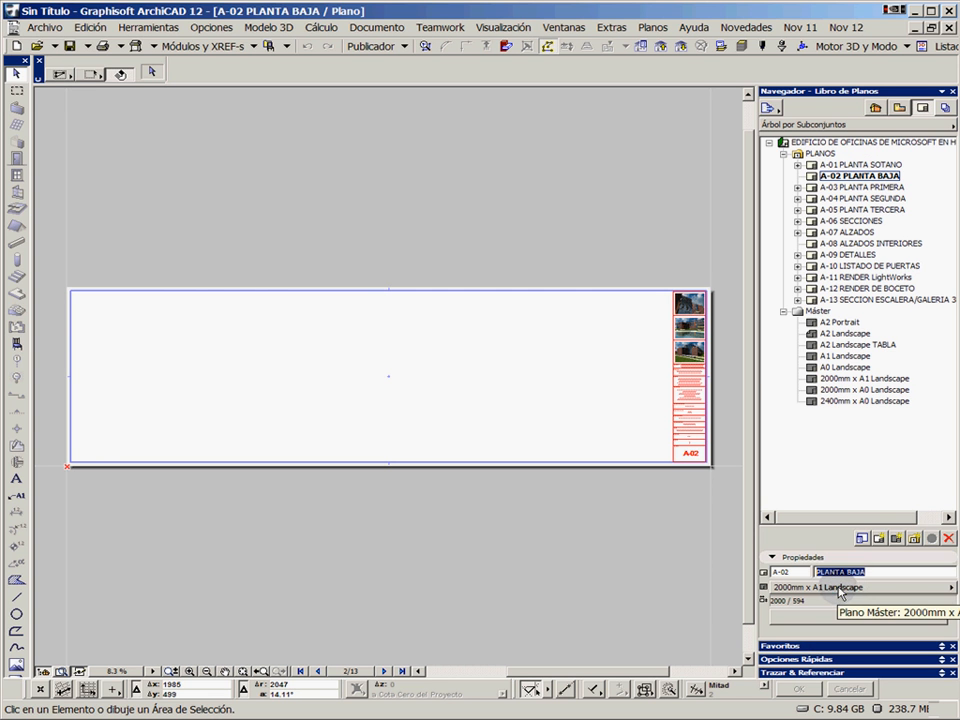
pyautogui.click(839, 587)
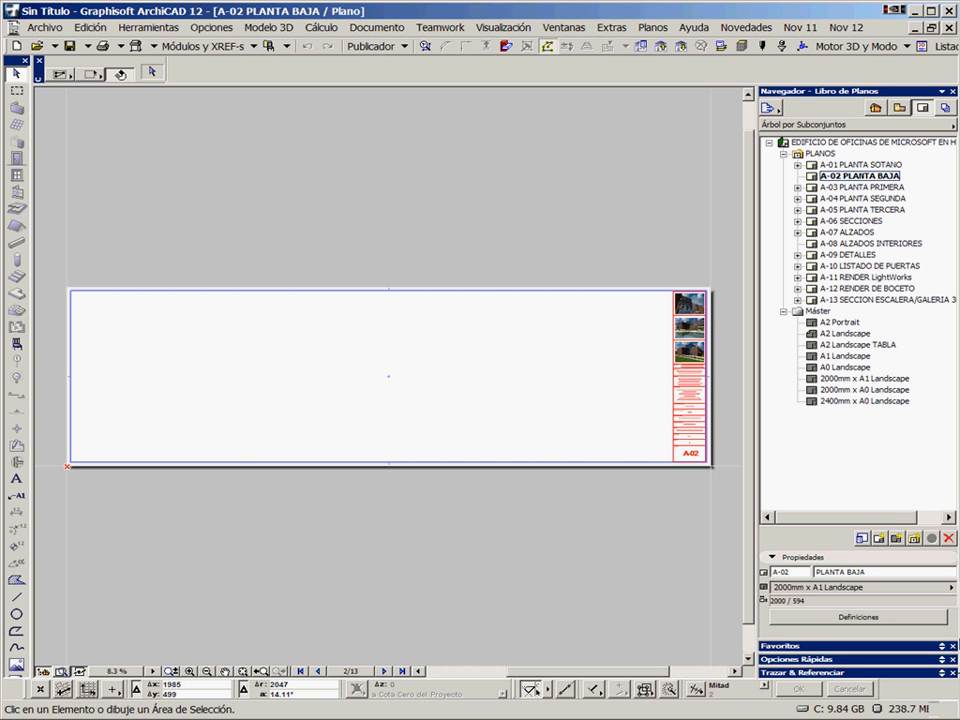
pyautogui.click(951, 588)
pyautogui.click(958, 609)
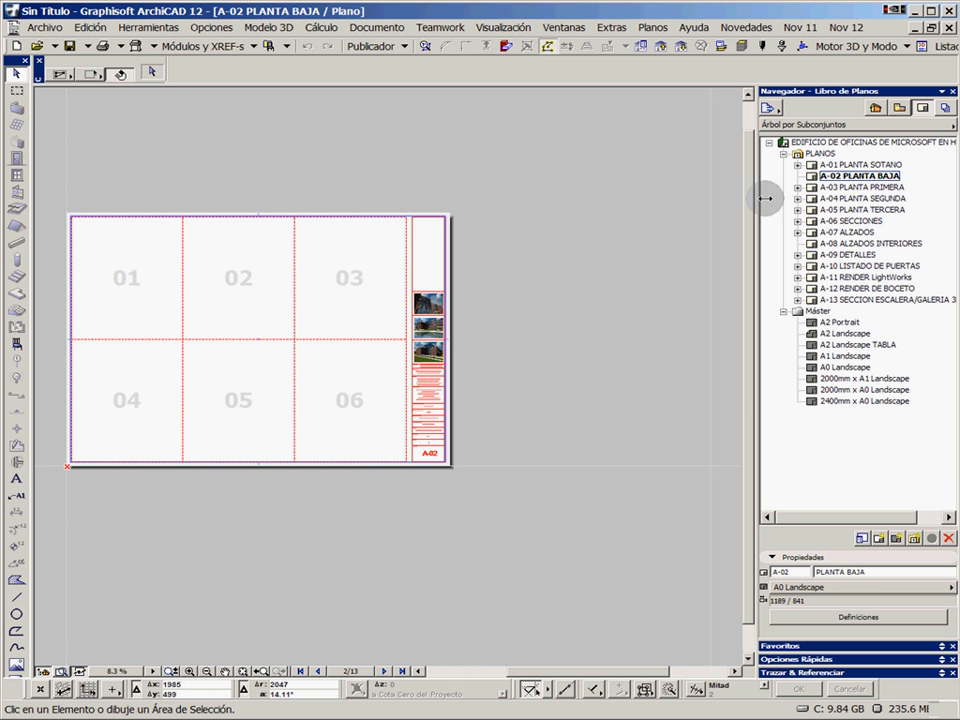
pyautogui.click(885, 588)
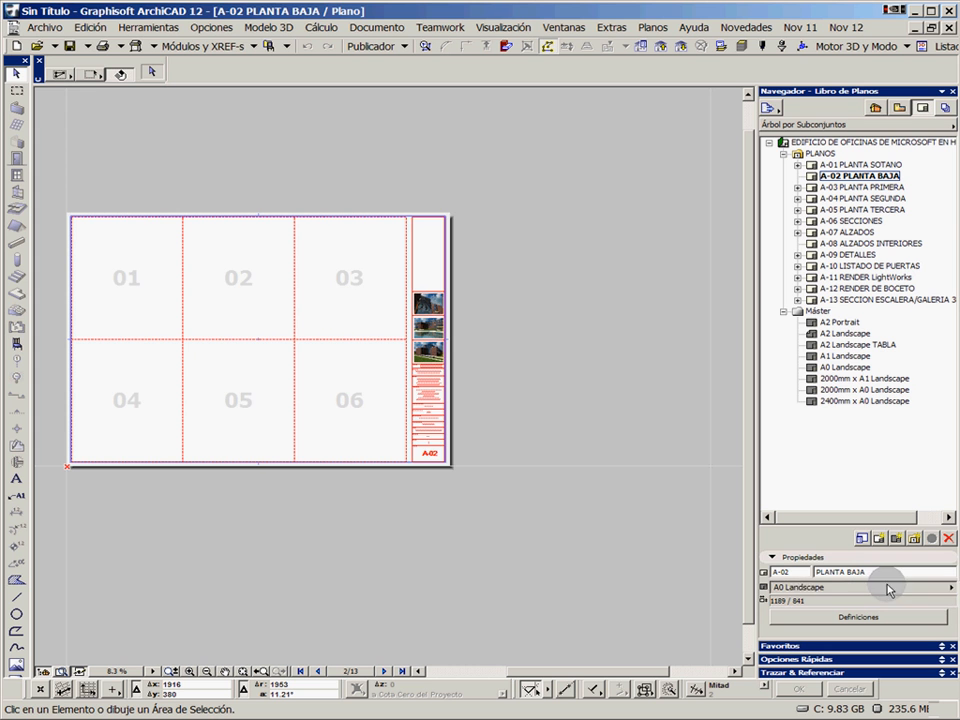
pyautogui.click(958, 649)
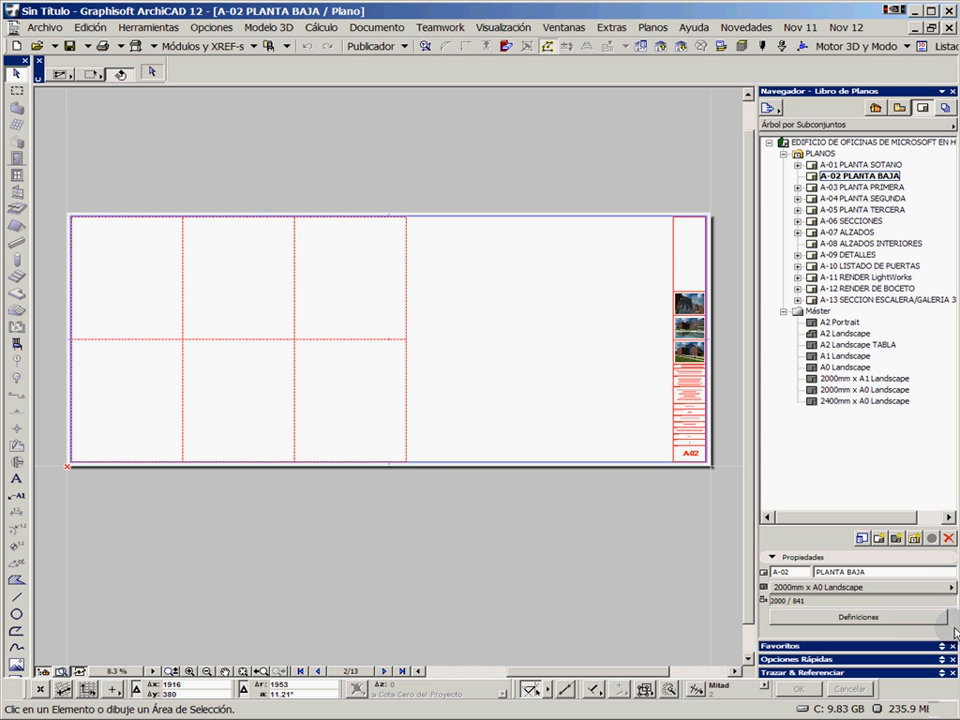
pyautogui.click(921, 588)
pyautogui.click(958, 600)
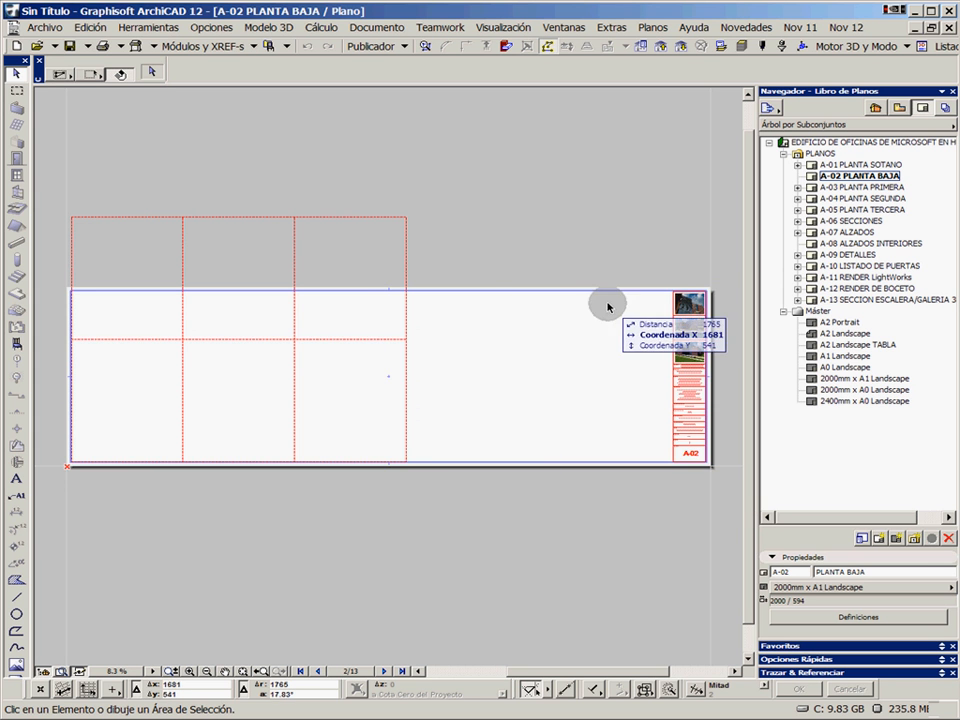
# Rename the A-02 layout as PLANTA BAJA cotas and refresh the Nombre de Plano field in its title block
pyautogui.scroll(1, 608, 306)
pyautogui.scroll(-4, 484, 312)
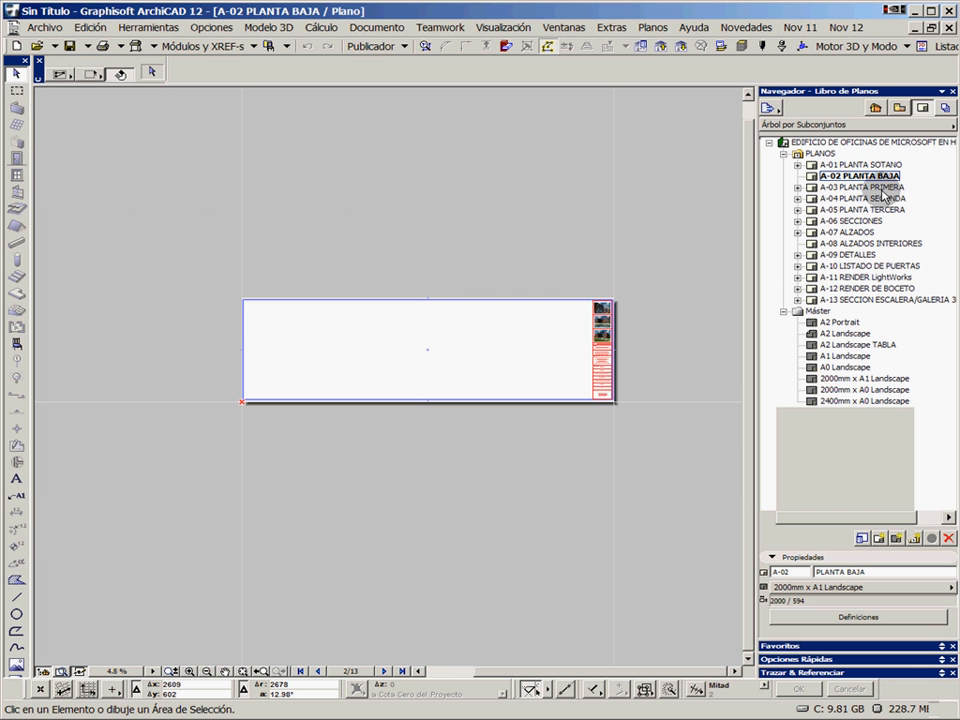
pyautogui.scroll(12, 640, 395)
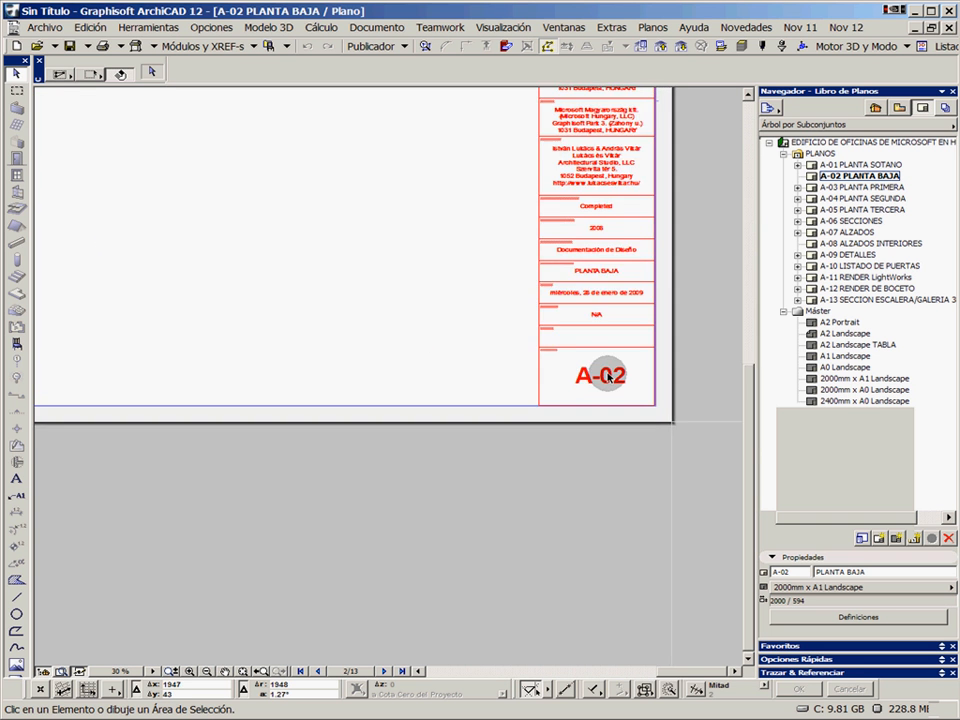
pyautogui.moveTo(606, 372); pyautogui.dragTo(552, 405, button='middle')
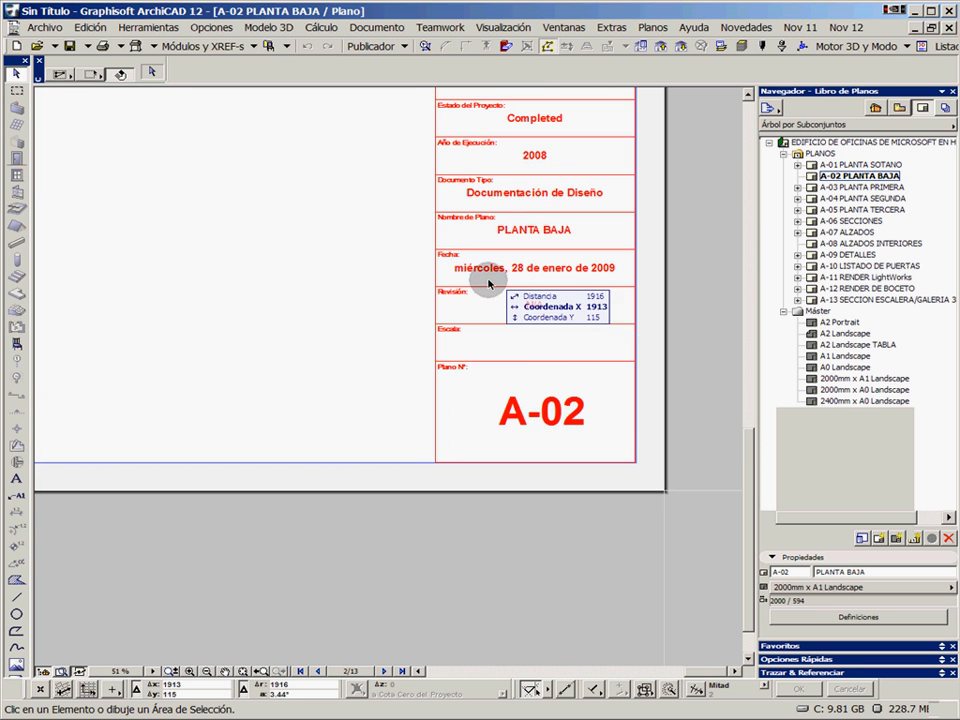
pyautogui.scroll(1, 534, 318)
pyautogui.scroll(1, 534, 318)
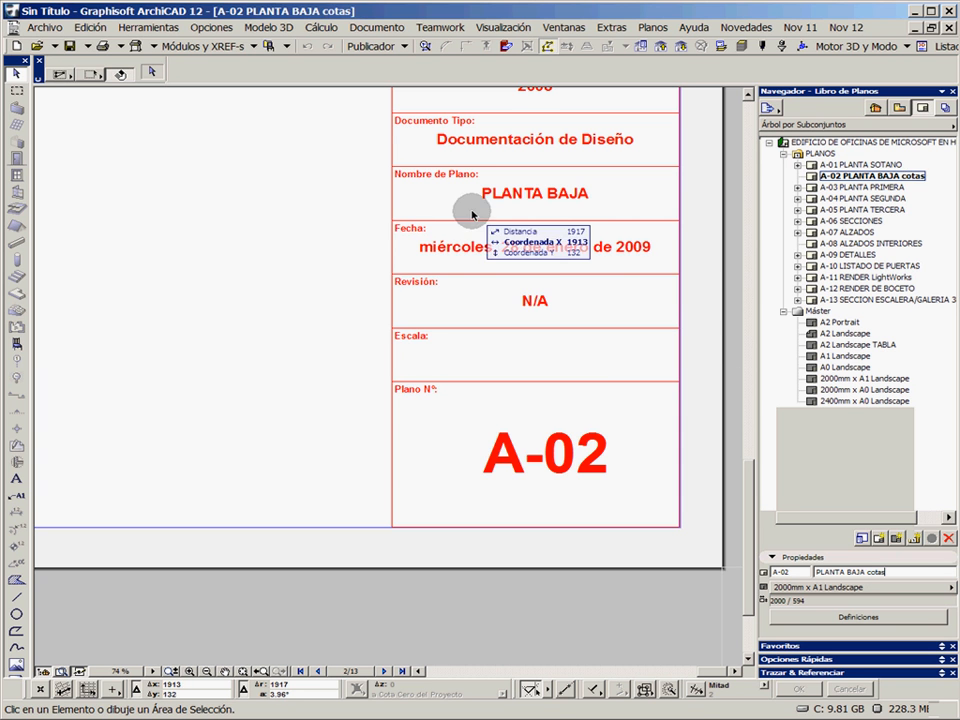
pyautogui.scroll(1, 507, 201)
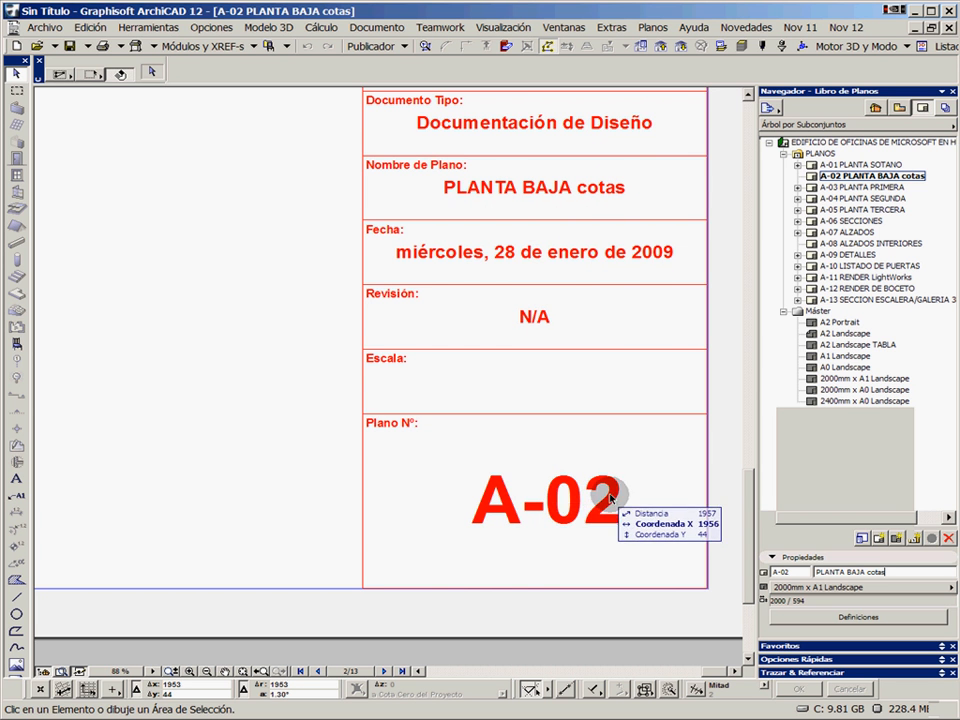
# Open the 2000mm x A1 Landscape master layout and bring its layout name, scale and layout number placeholders into close view
pyautogui.click(838, 379)
pyautogui.doubleClick(838, 380)
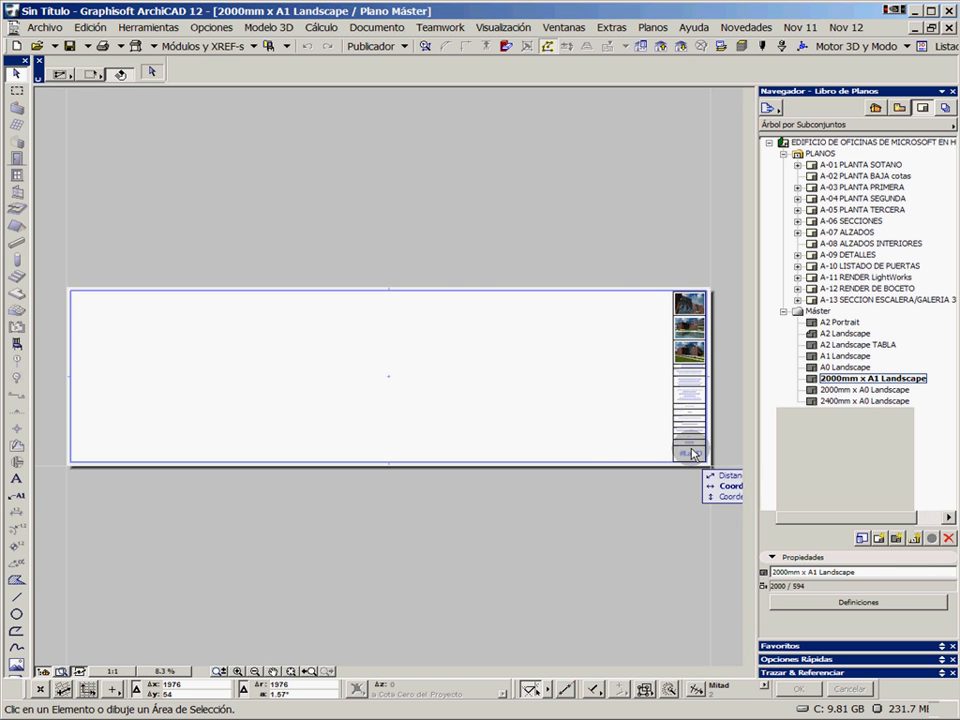
pyautogui.scroll(5, 681, 454)
pyautogui.moveTo(681, 457); pyautogui.dragTo(446, 429, button='middle')
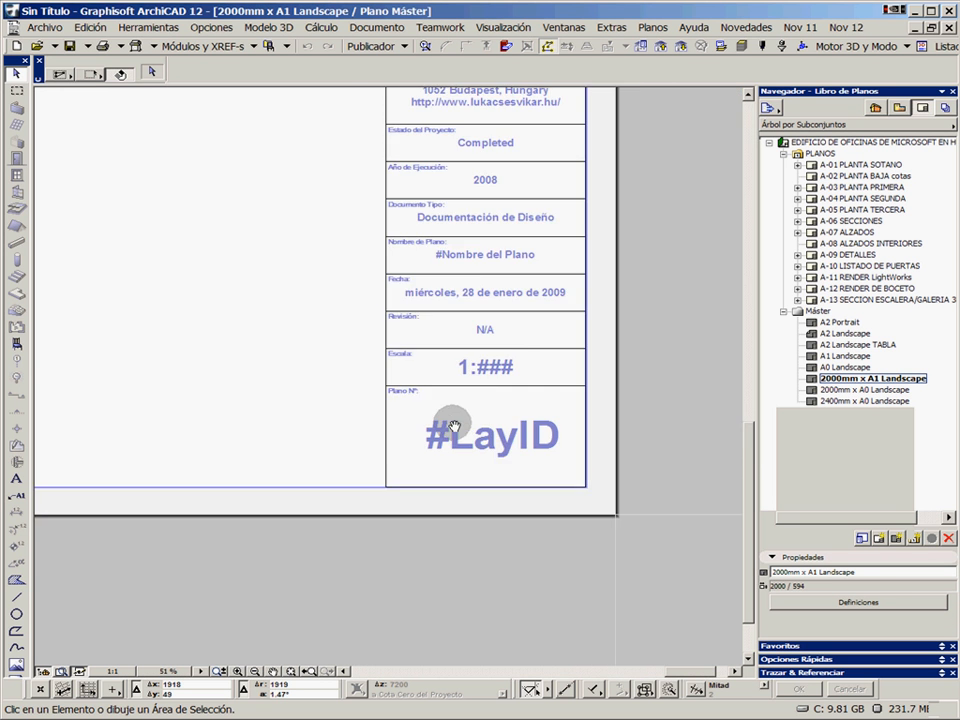
pyautogui.scroll(2, 476, 422)
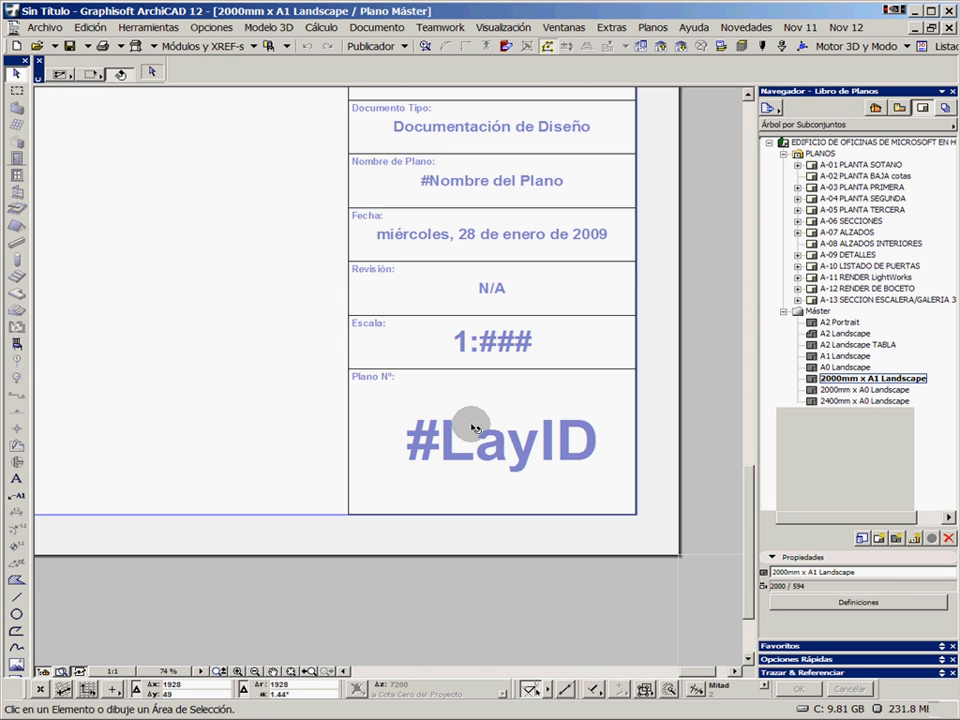
# Start a text block beside the title block and examine the Empresa and Arquitecto autotexts in the Info del Proyecto category
pyautogui.click(16, 478)
pyautogui.click(278, 397)
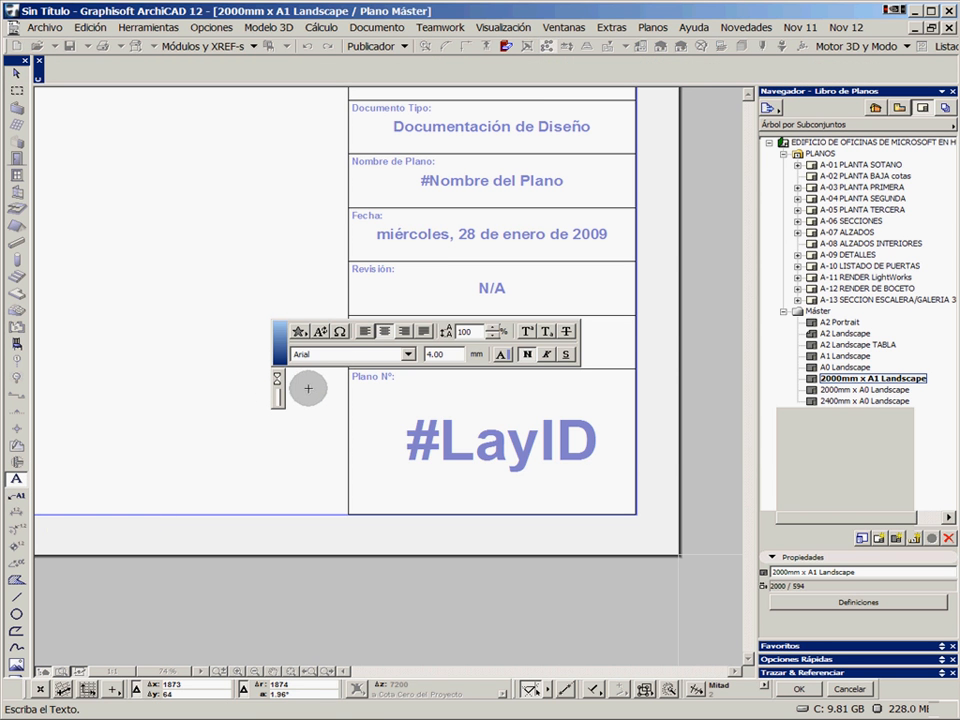
pyautogui.click(320, 331)
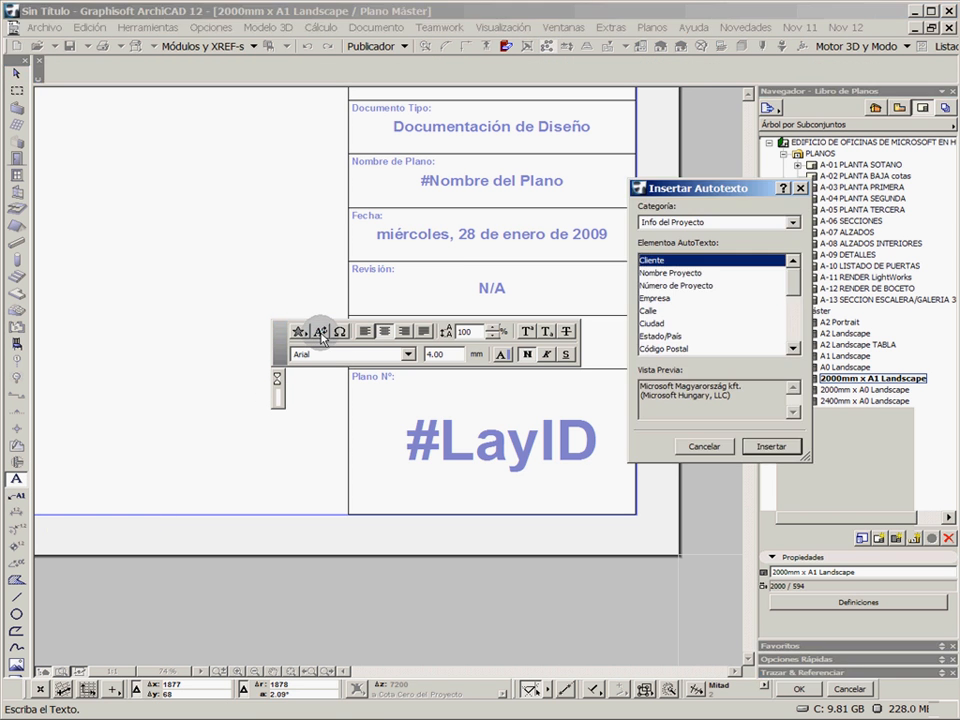
pyautogui.click(702, 223)
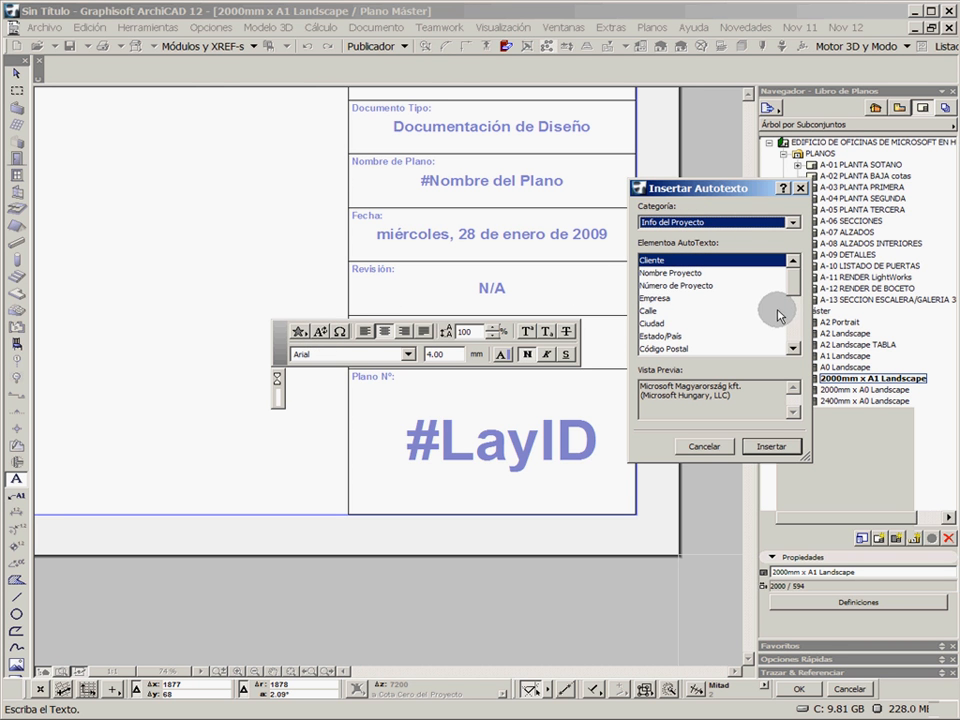
pyautogui.click(666, 297)
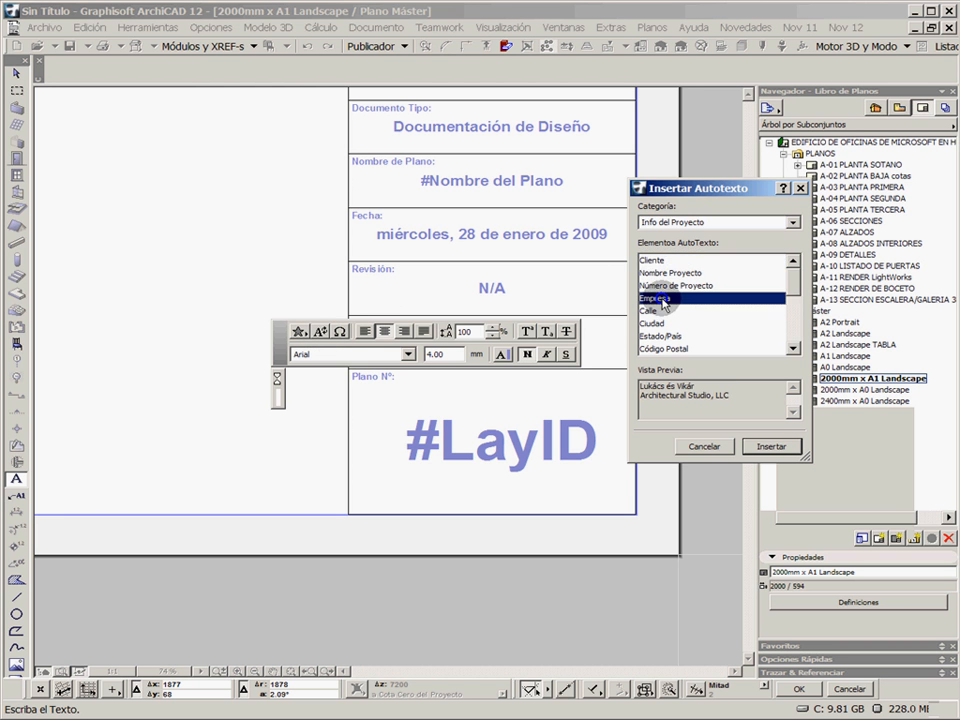
pyautogui.click(795, 347)
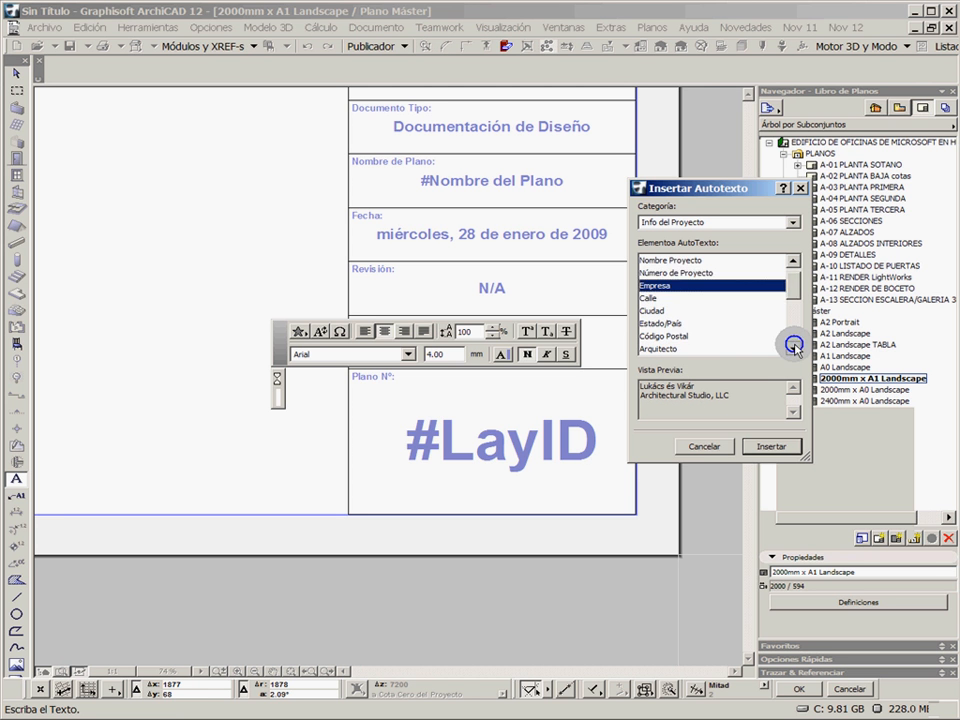
pyautogui.scroll(-2, 754, 336)
pyautogui.click(668, 298)
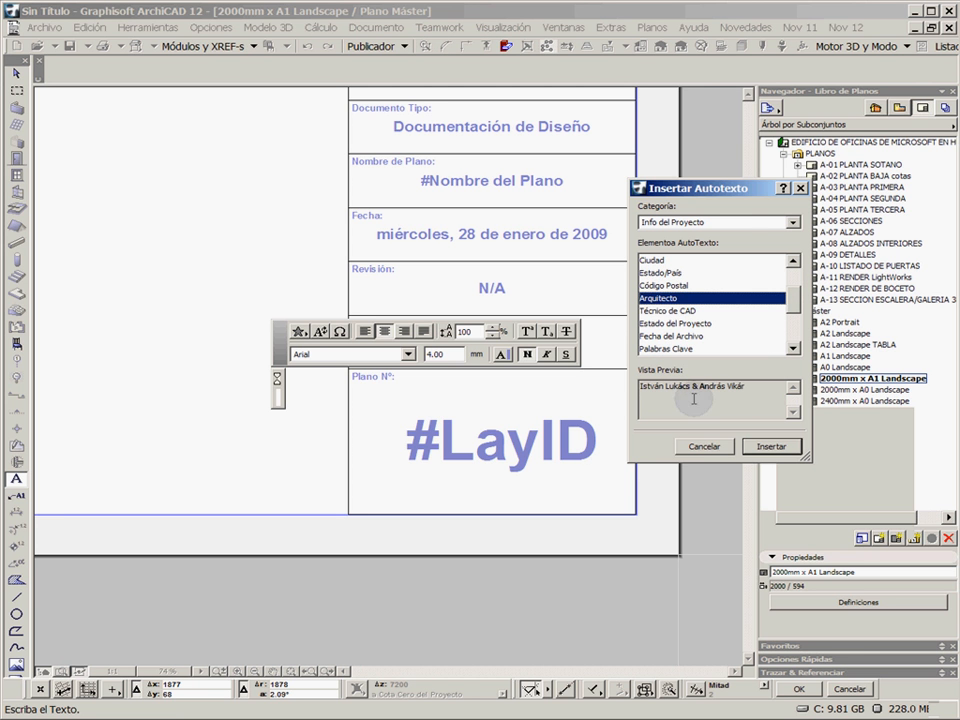
# Examine the Número de Planos, Número de Plano and Nombre del Plano autotexts in the Plano category, and cancel without inserting any text
pyautogui.click(731, 222)
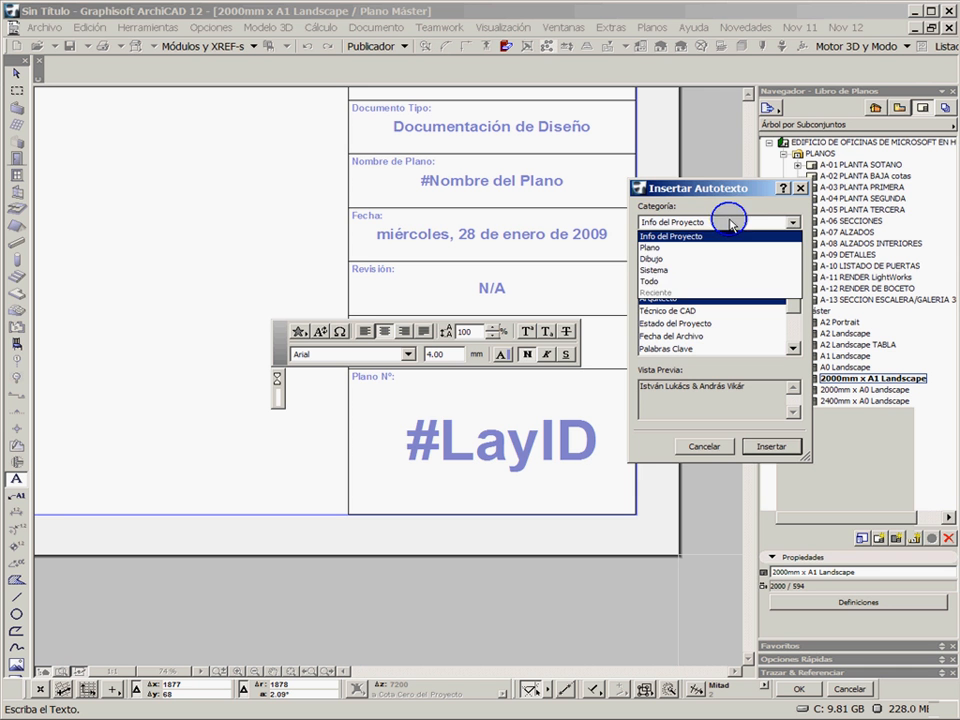
pyautogui.click(662, 250)
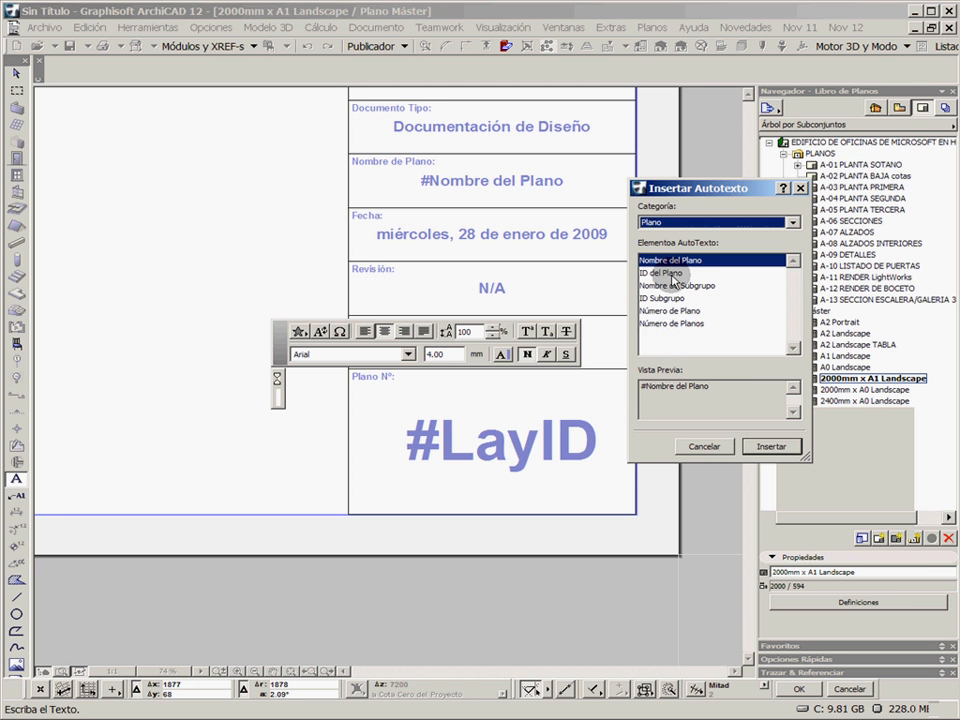
pyautogui.click(665, 324)
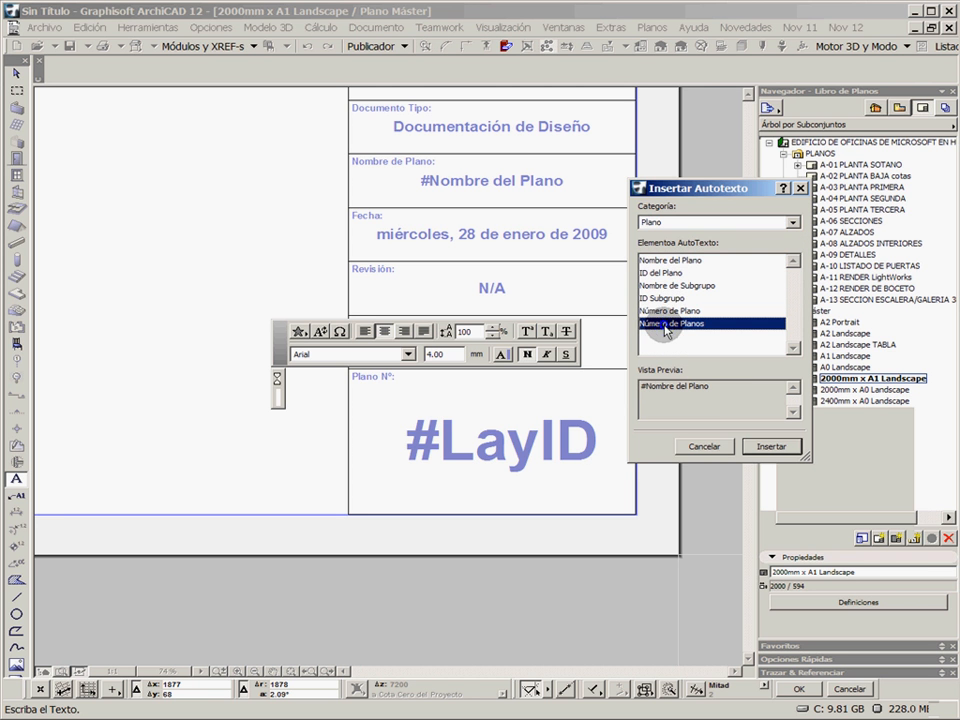
pyautogui.click(672, 312)
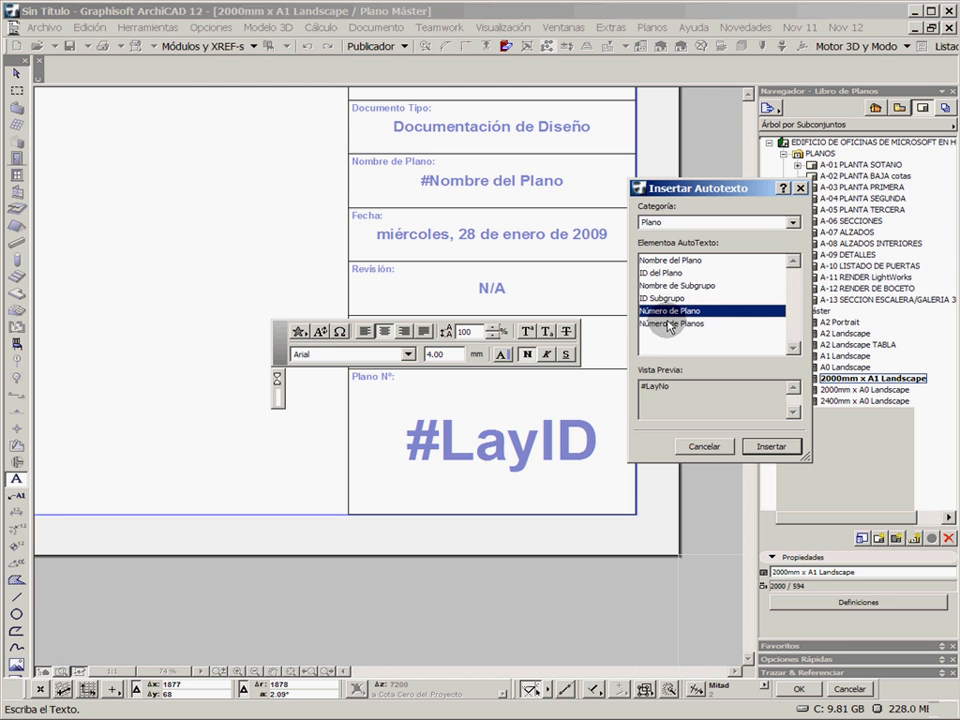
pyautogui.click(662, 261)
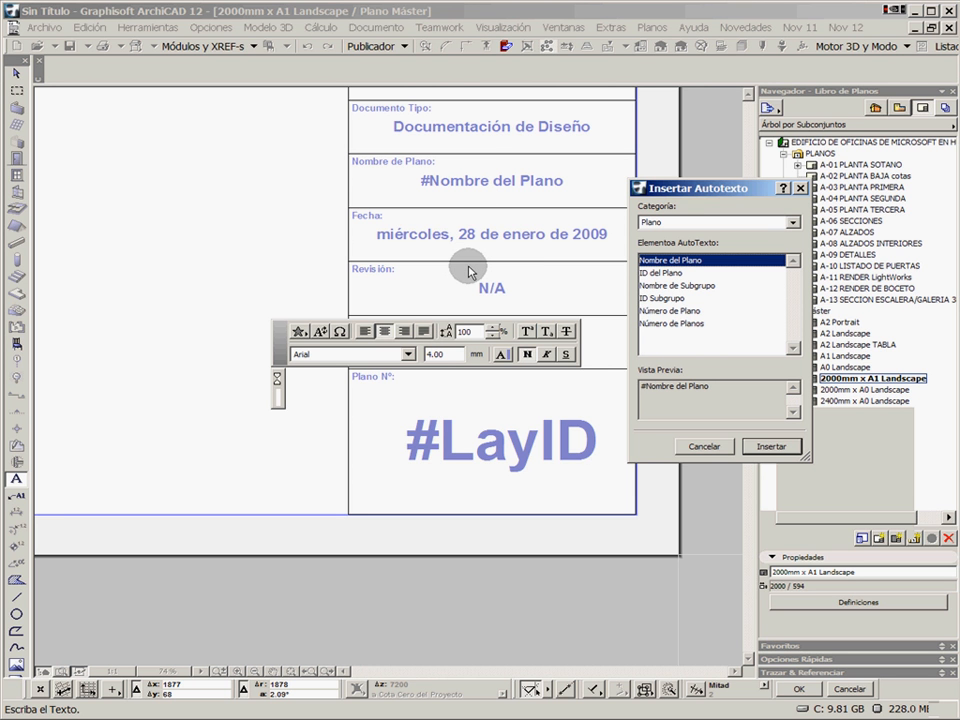
pyautogui.click(711, 447)
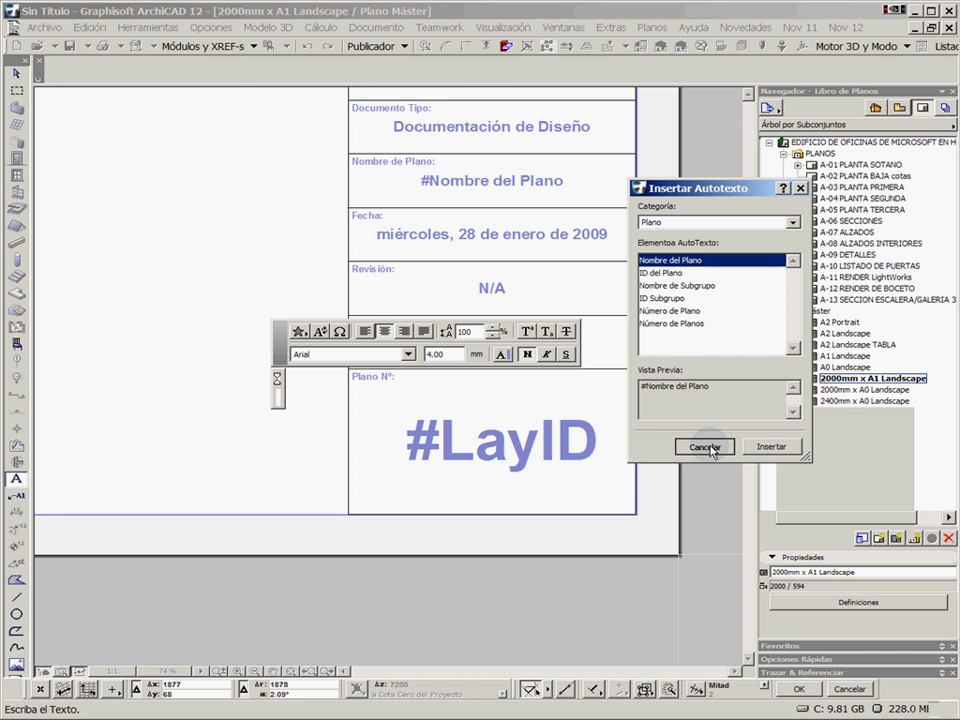
pyautogui.click(711, 447)
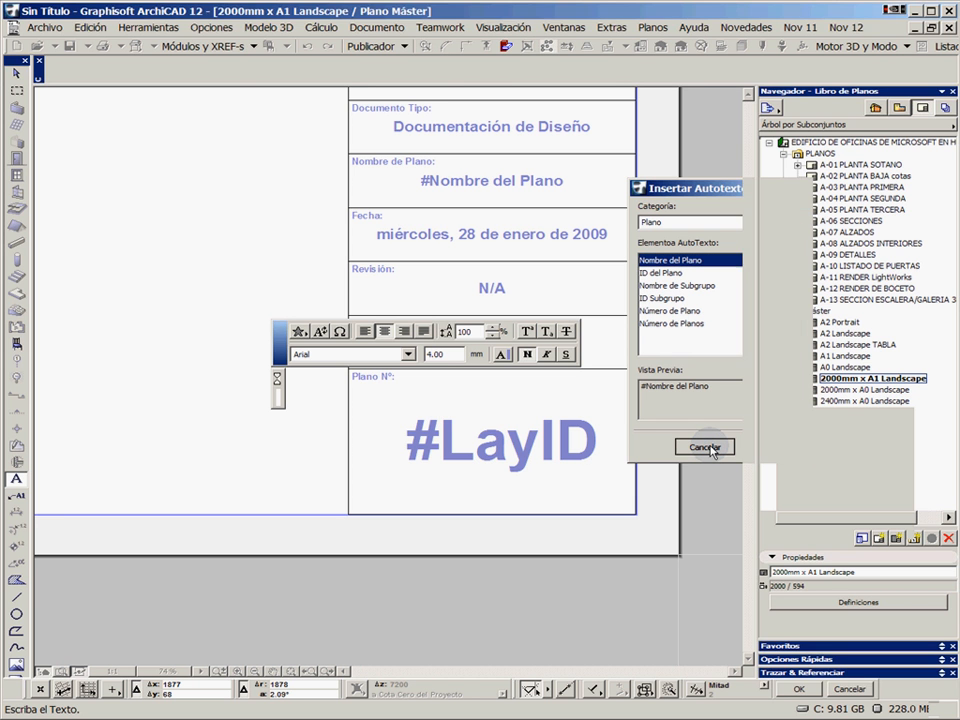
pyautogui.click(272, 273)
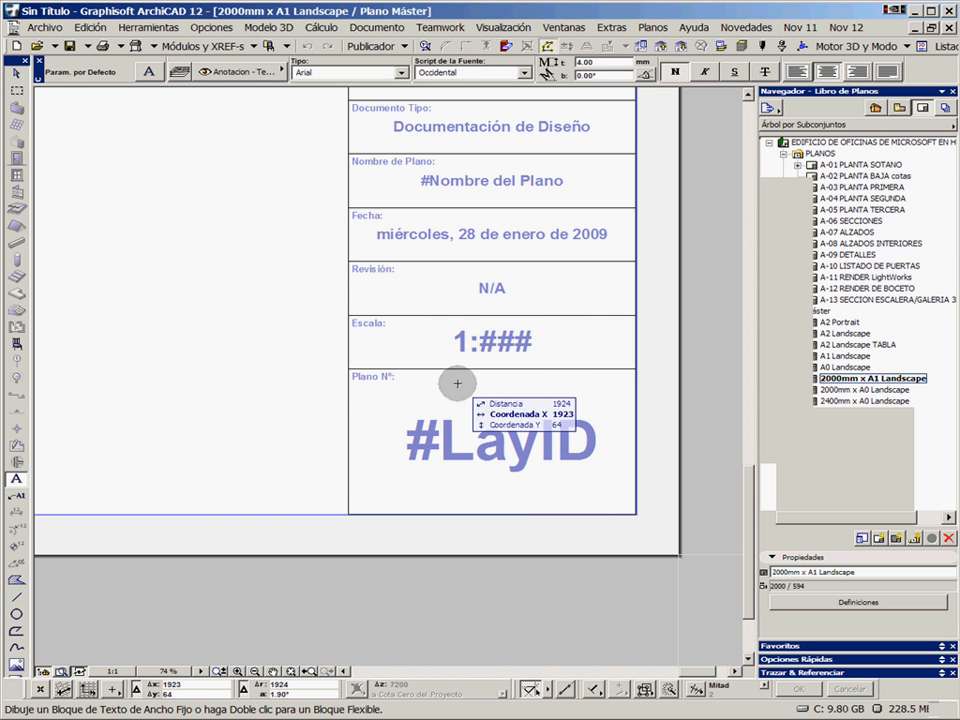
# Reopen the A-02 PLANTA BAJA cotas layout, fitted in the window, and place the 7.1.3 BAJA ARQUITECTURA view above the sheet
pyautogui.doubleClick(858, 176)
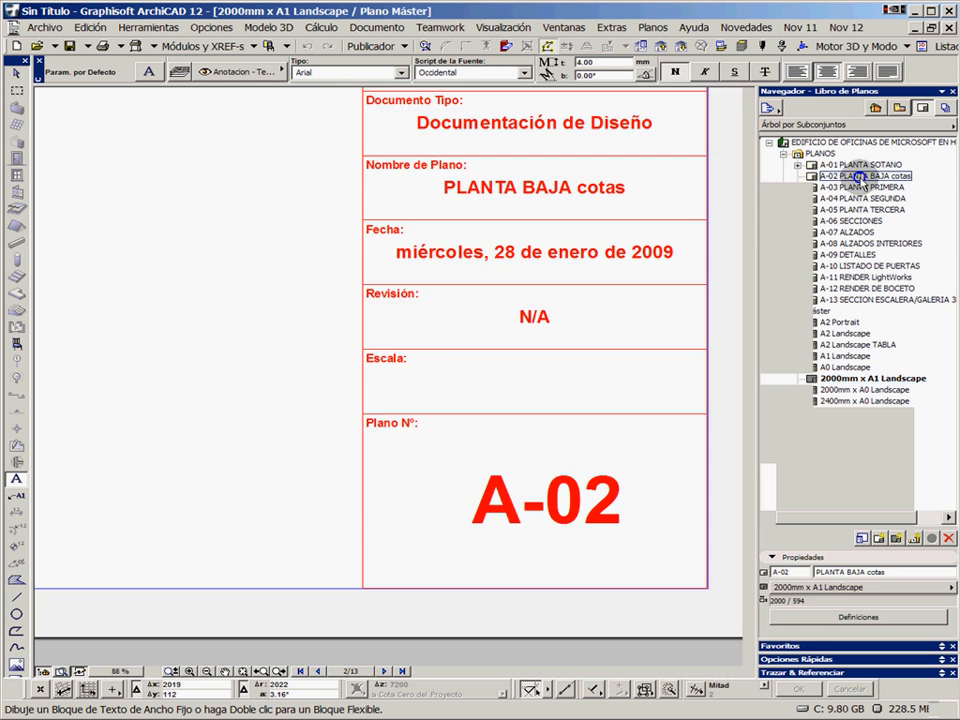
pyautogui.click(242, 673)
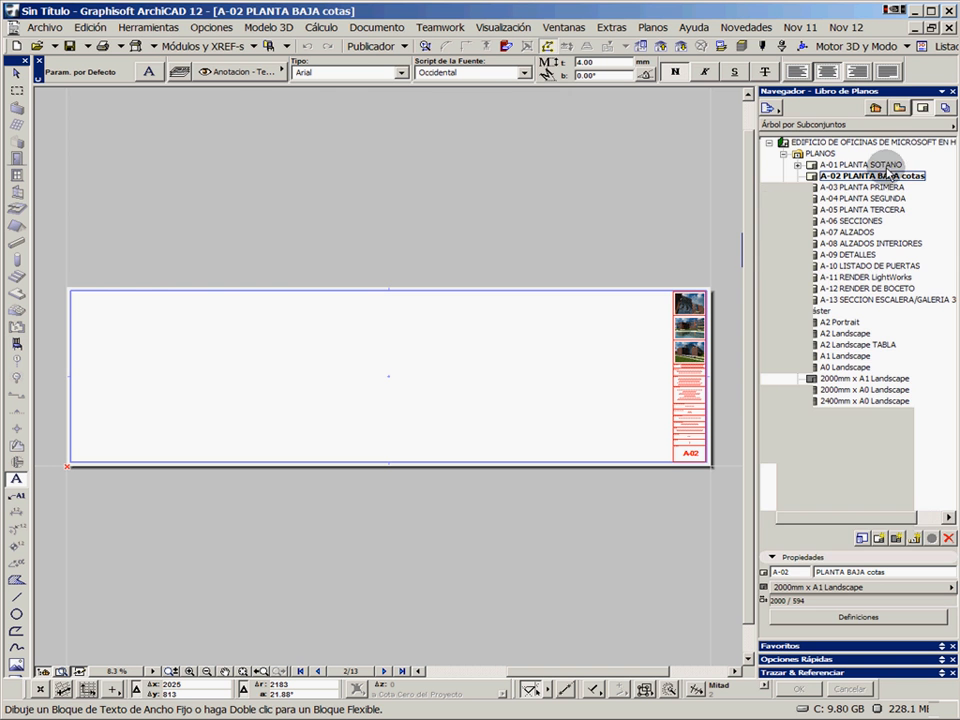
pyautogui.click(900, 109)
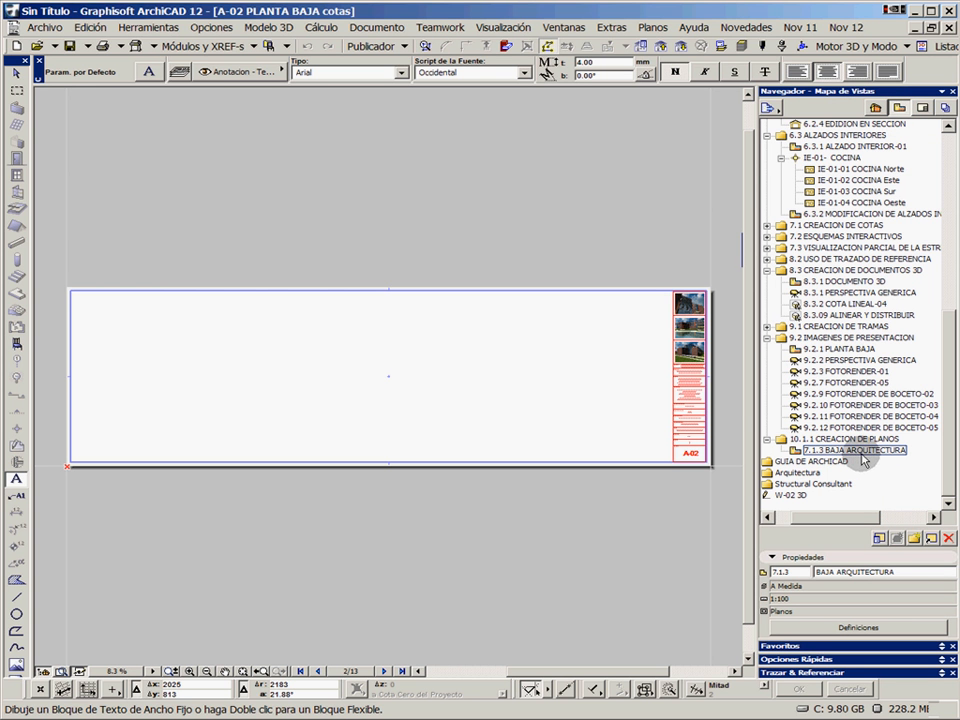
pyautogui.moveTo(869, 457); pyautogui.dragTo(510, 407)
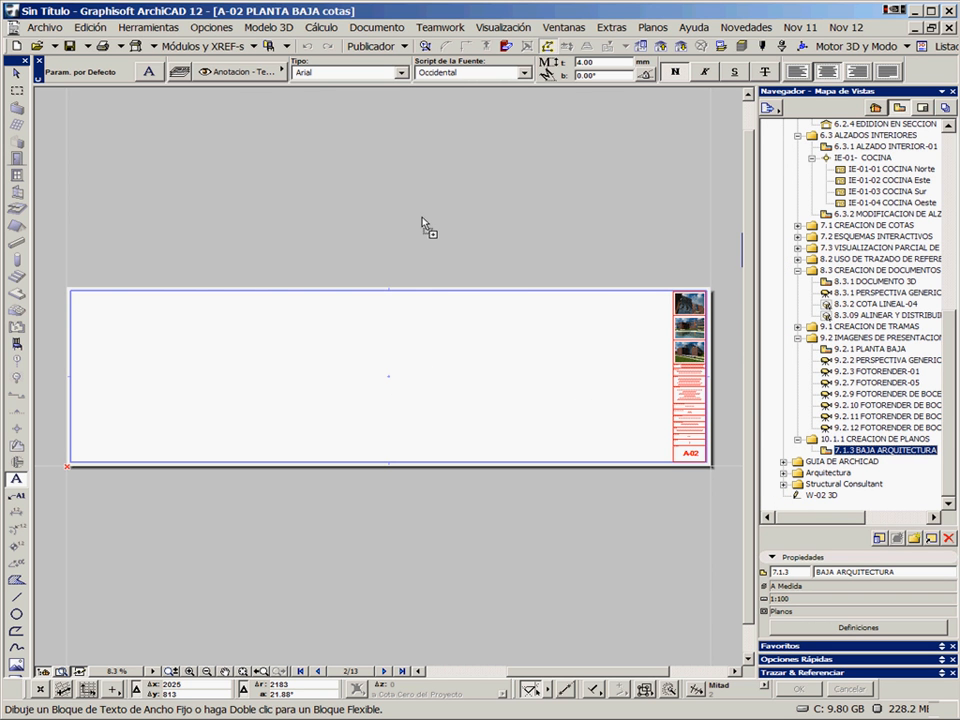
pyautogui.moveTo(422, 224); pyautogui.dragTo(421, 216)
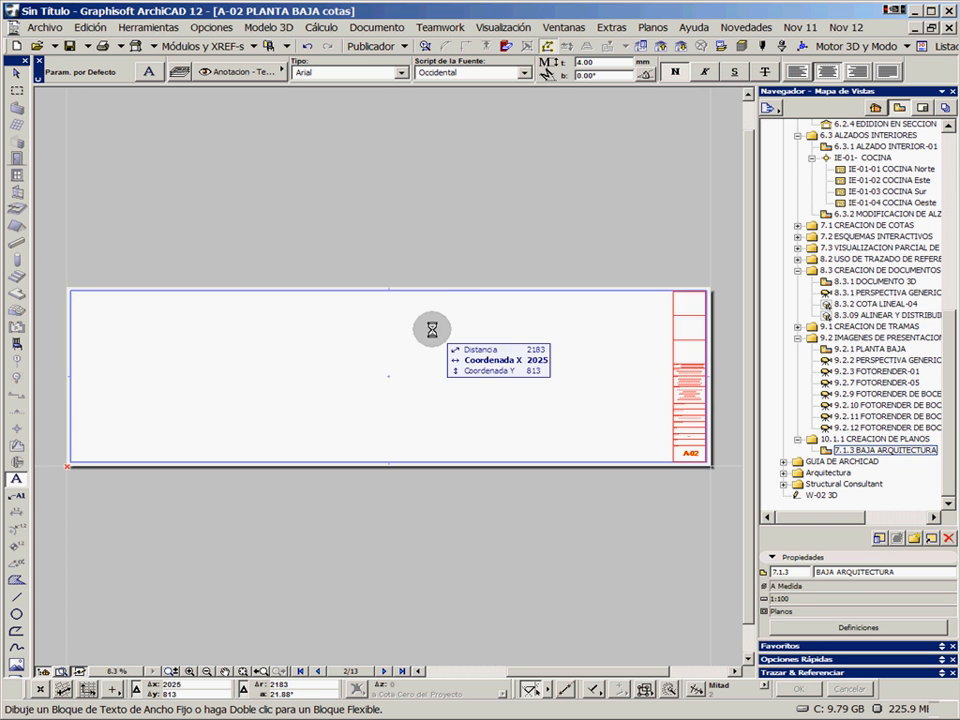
# Inspect the placed drawing around the stairs and set its frame behaviour to Encajar marco a dibujo
pyautogui.scroll(-2, 448, 341)
pyautogui.moveTo(448, 341); pyautogui.dragTo(438, 396, button='middle')
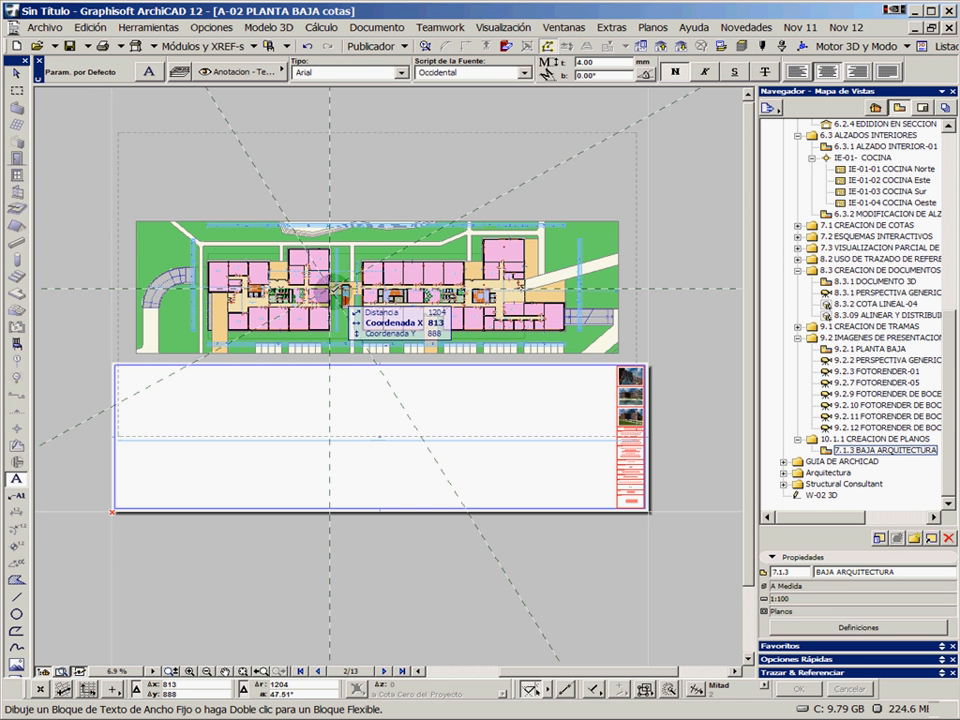
pyautogui.scroll(10, 330, 289)
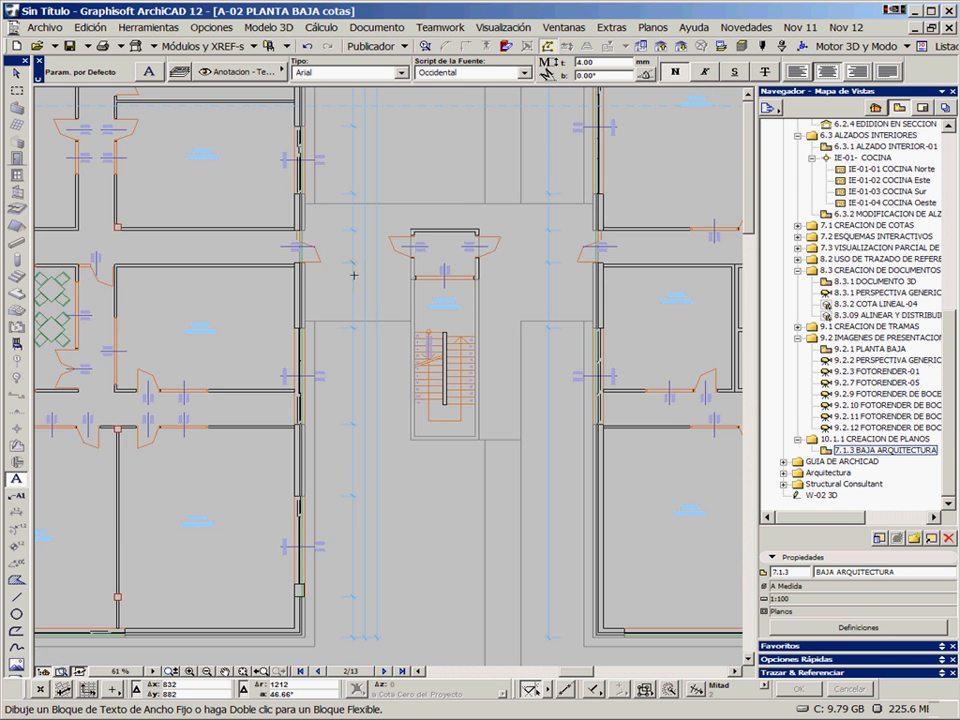
pyautogui.scroll(5, 354, 274)
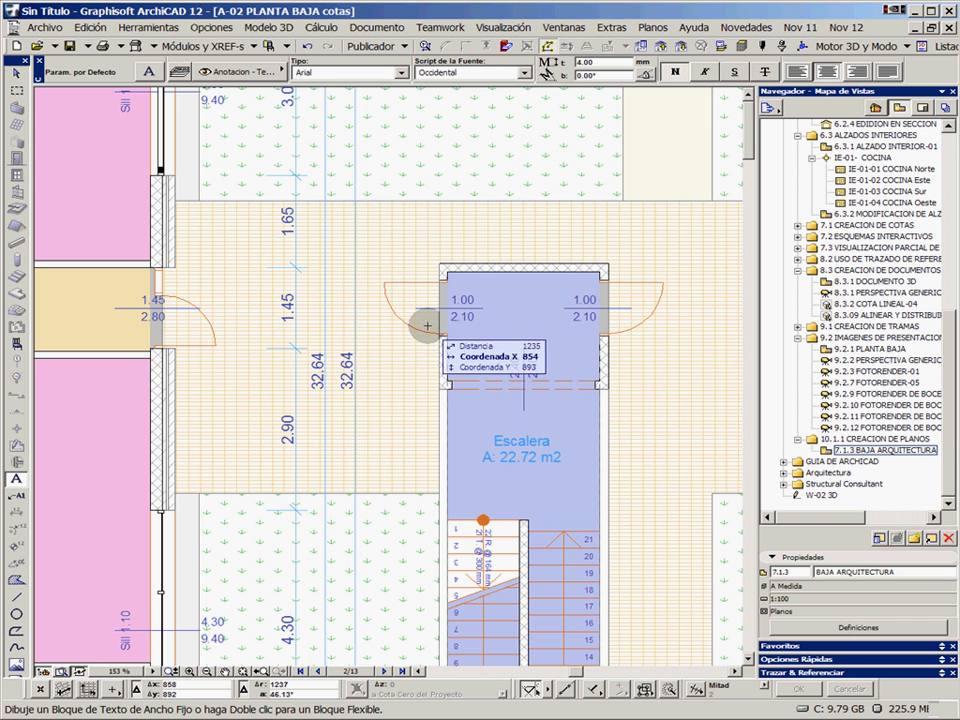
pyautogui.moveTo(555, 330); pyautogui.dragTo(285, 360, button='middle')
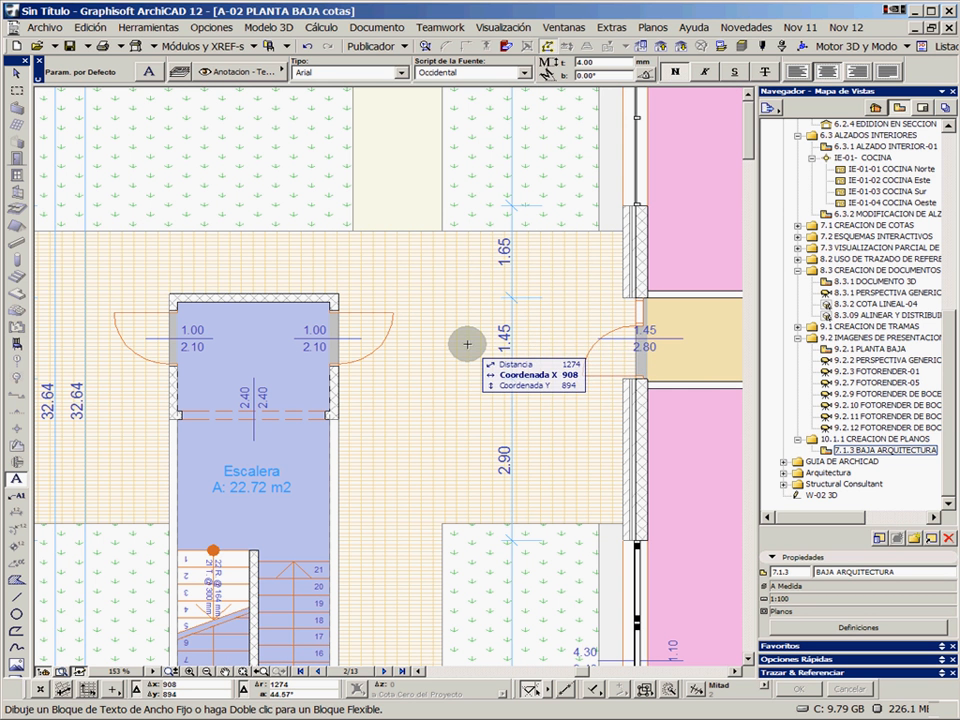
pyautogui.scroll(-10, 467, 344)
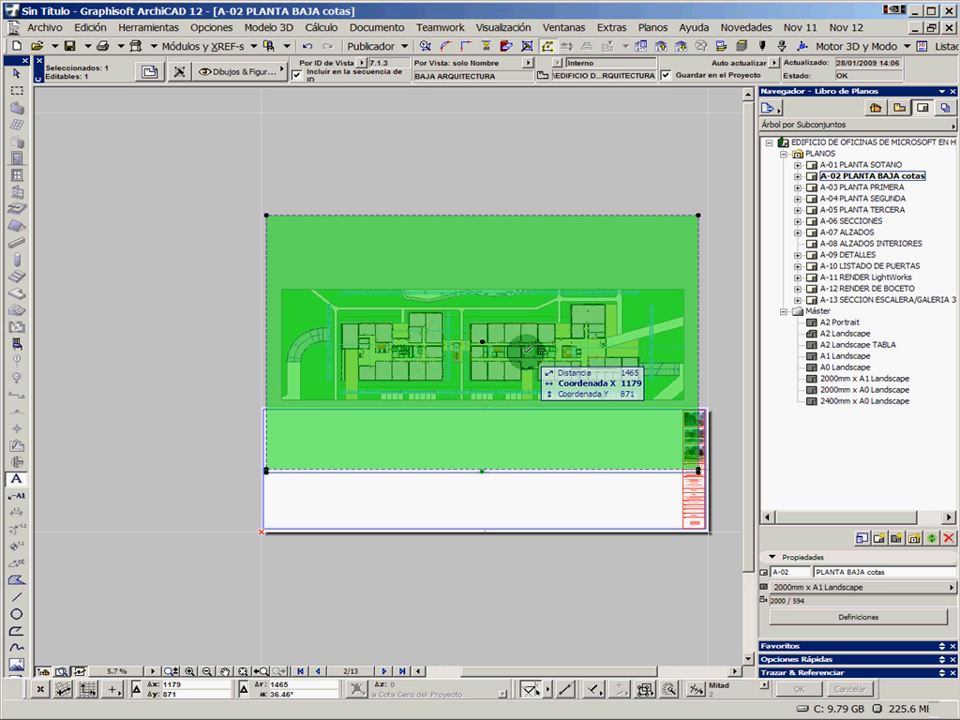
pyautogui.doubleClick(527, 349)
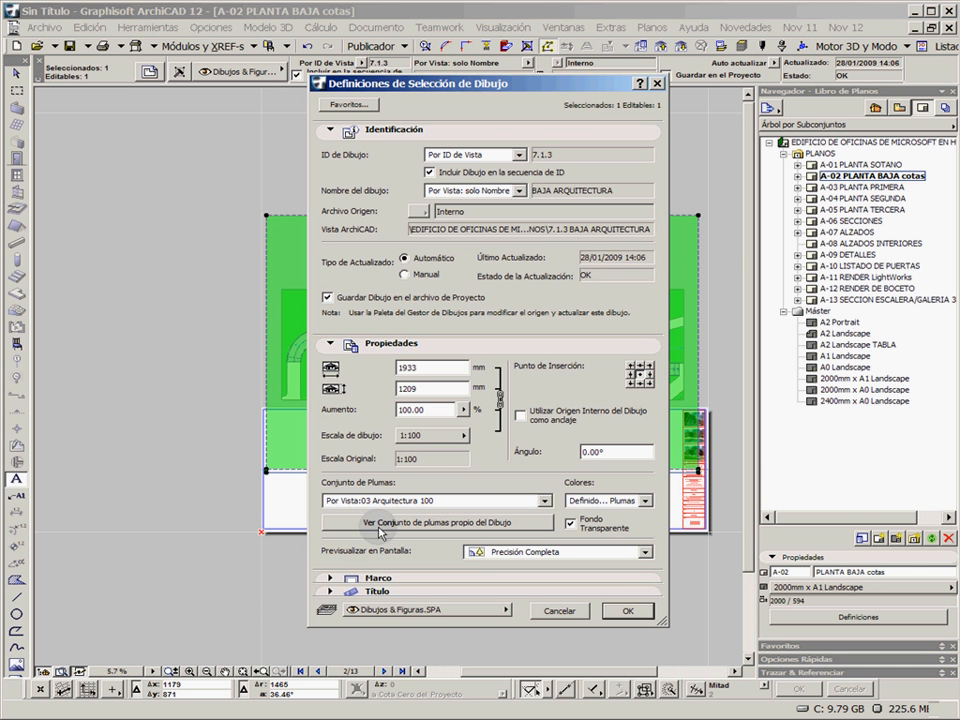
pyautogui.click(382, 578)
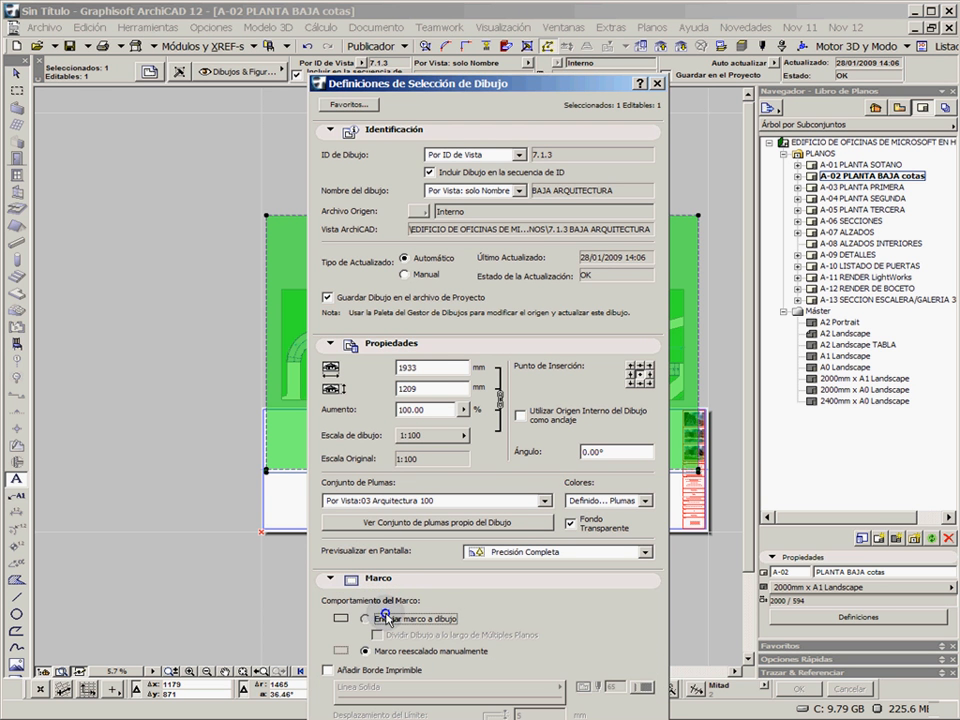
pyautogui.click(385, 617)
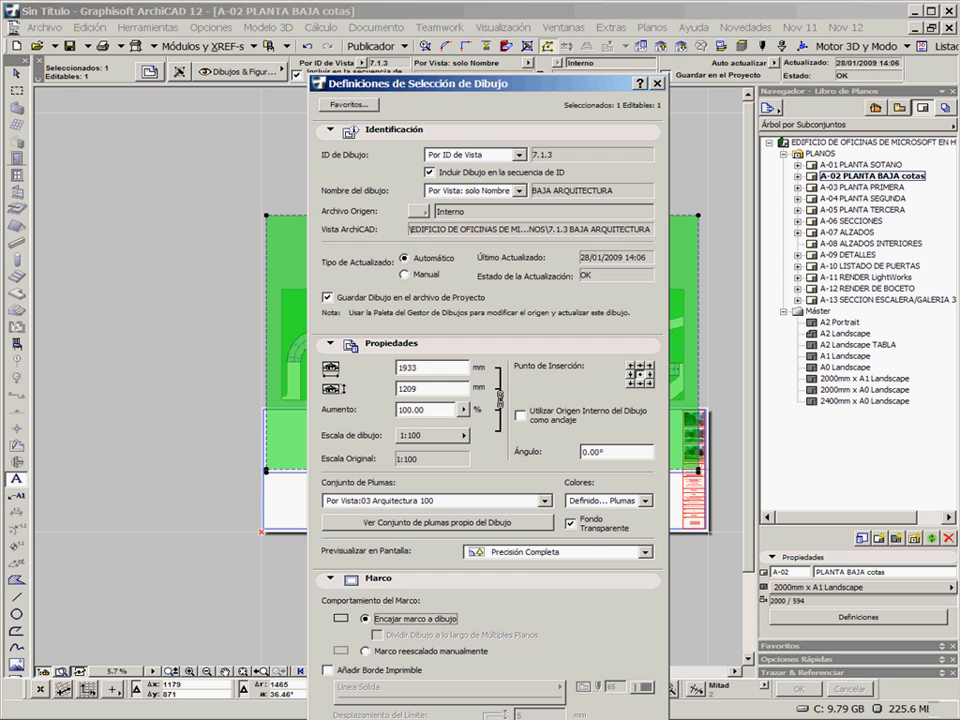
pyautogui.press('Return')
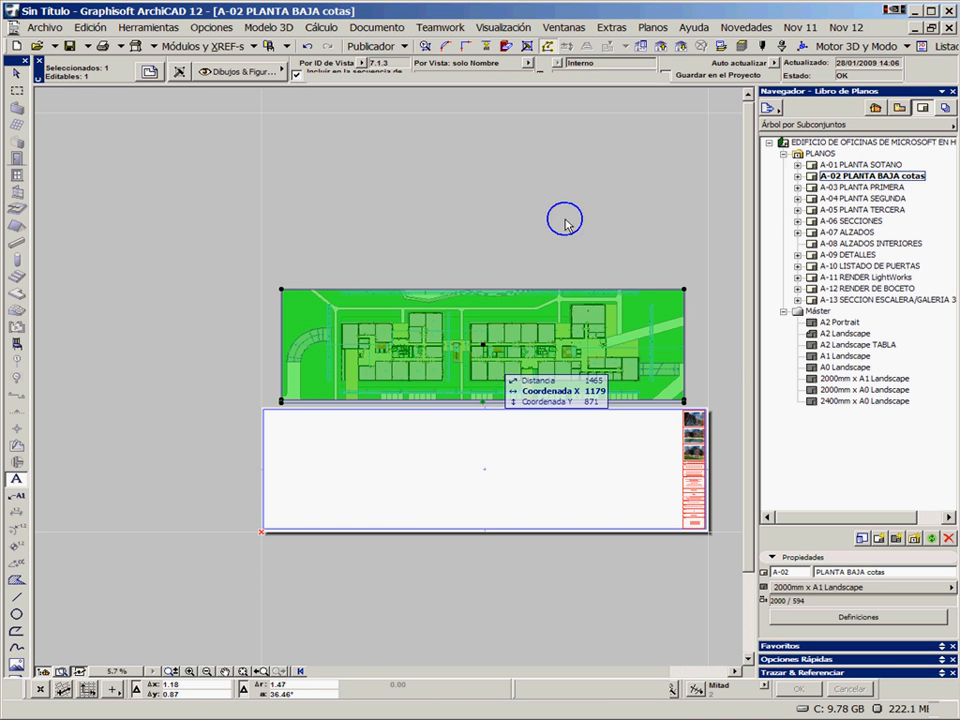
pyautogui.press('Escape')
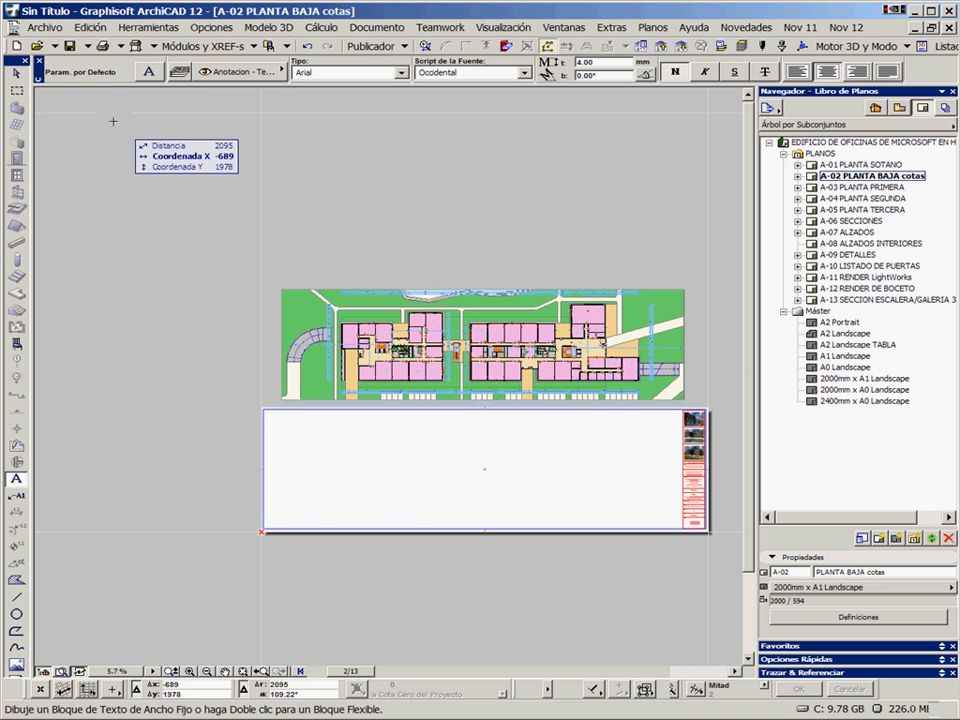
# Move the BAJA ARQUITECTURA drawing down onto the A-02 sheet, inside its margins and beside the title block
pyautogui.click(15, 78)
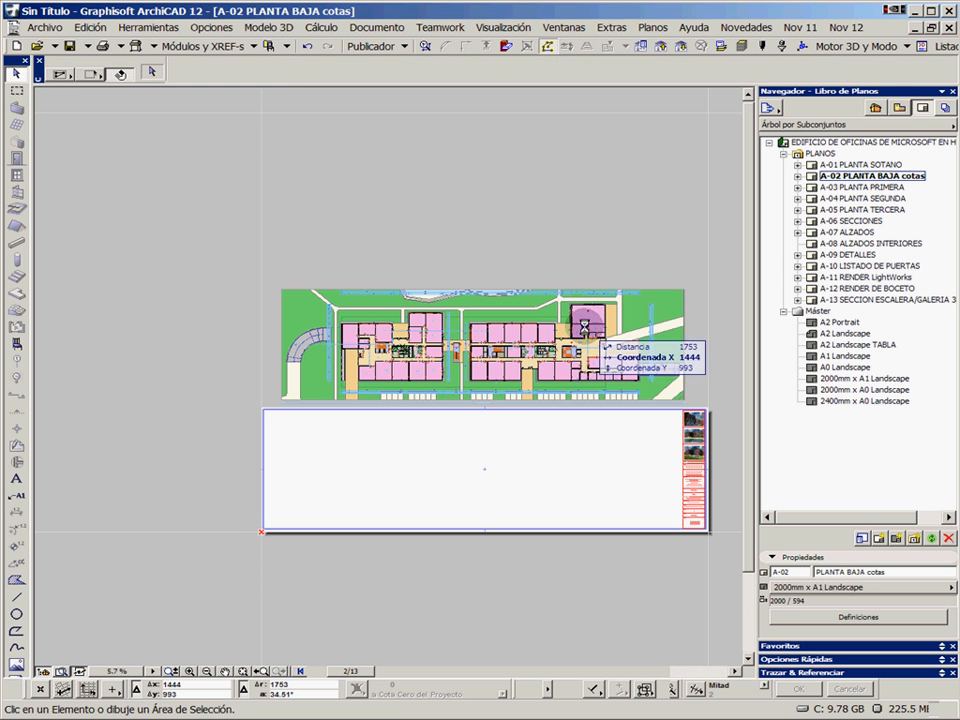
pyautogui.moveTo(585, 325)
pyautogui.mouseDown()
pyautogui.moveTo(561, 420)
pyautogui.moveTo(573, 452)
pyautogui.mouseUp()
pyautogui.scroll(1, 572, 451)
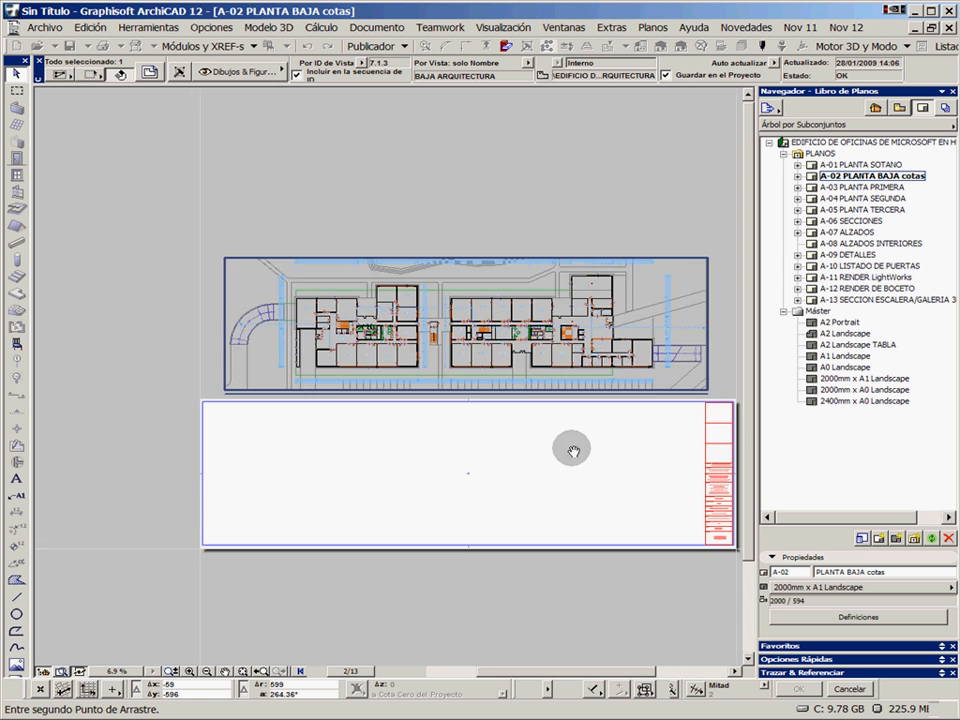
pyautogui.moveTo(572, 451); pyautogui.dragTo(500, 332, button='middle')
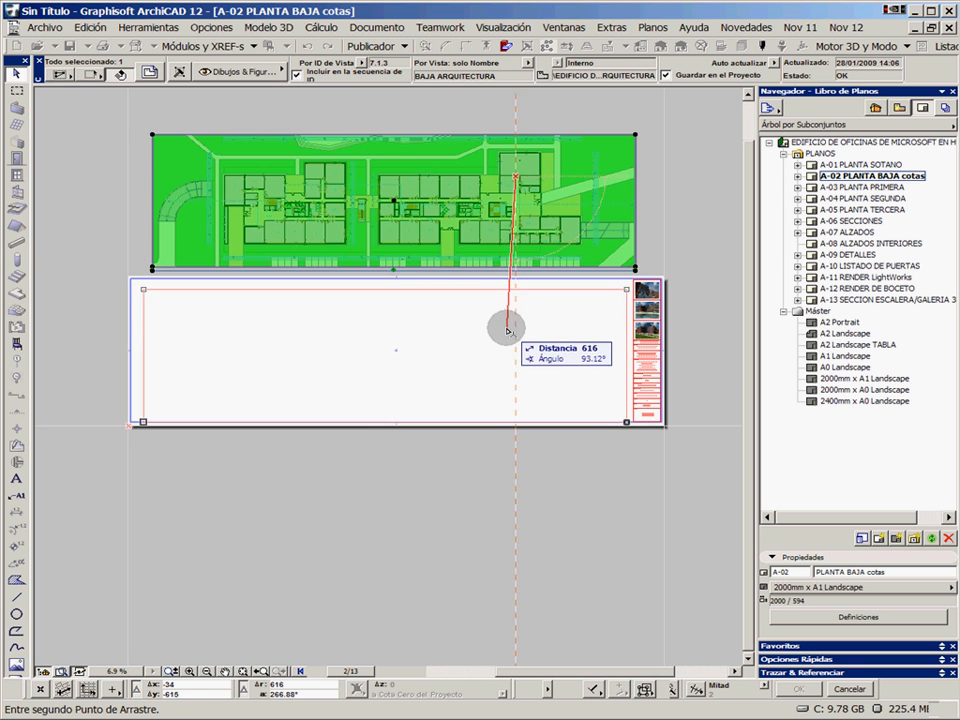
pyautogui.click(506, 328)
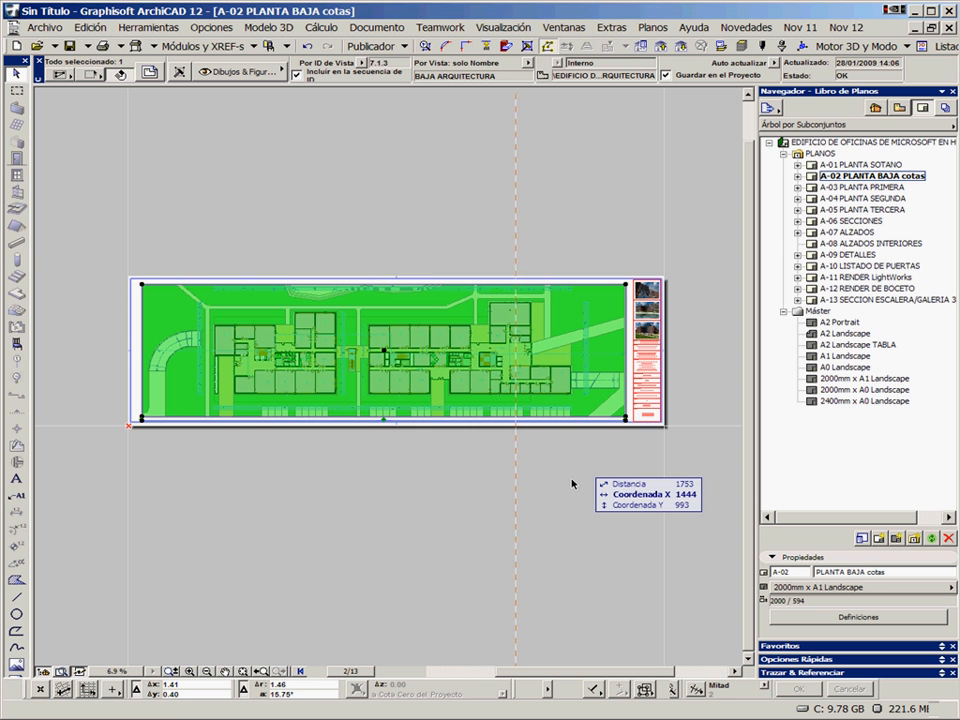
# Shift the drawing straight up until it overhangs the sheet's upper edge, leaving a free strip below it, and deselect it
pyautogui.click(596, 392)
pyautogui.click(597, 377)
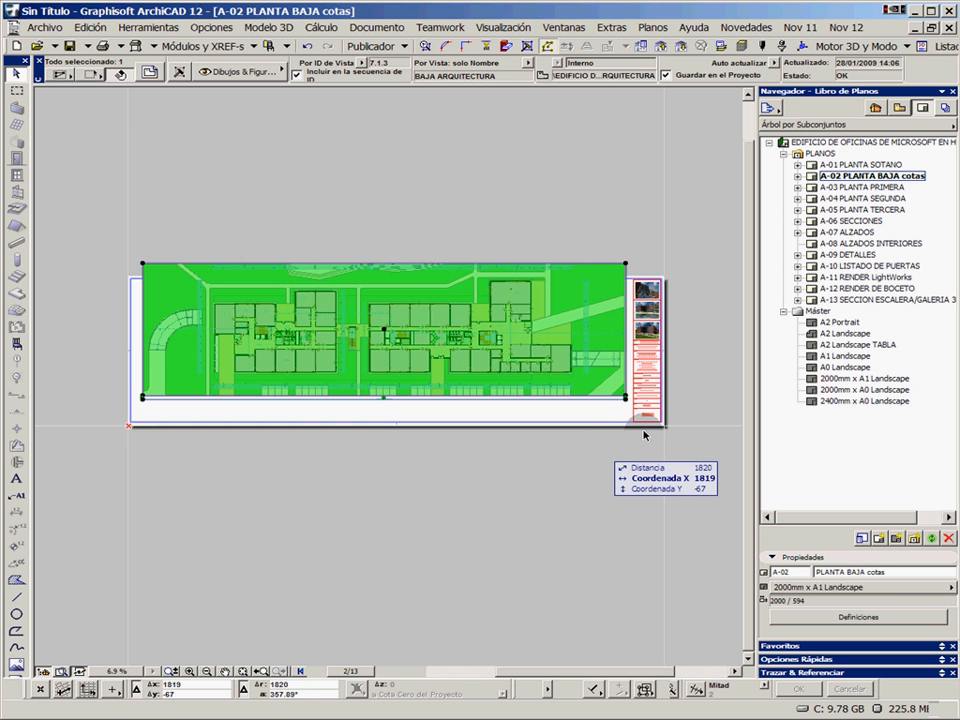
pyautogui.click(542, 432)
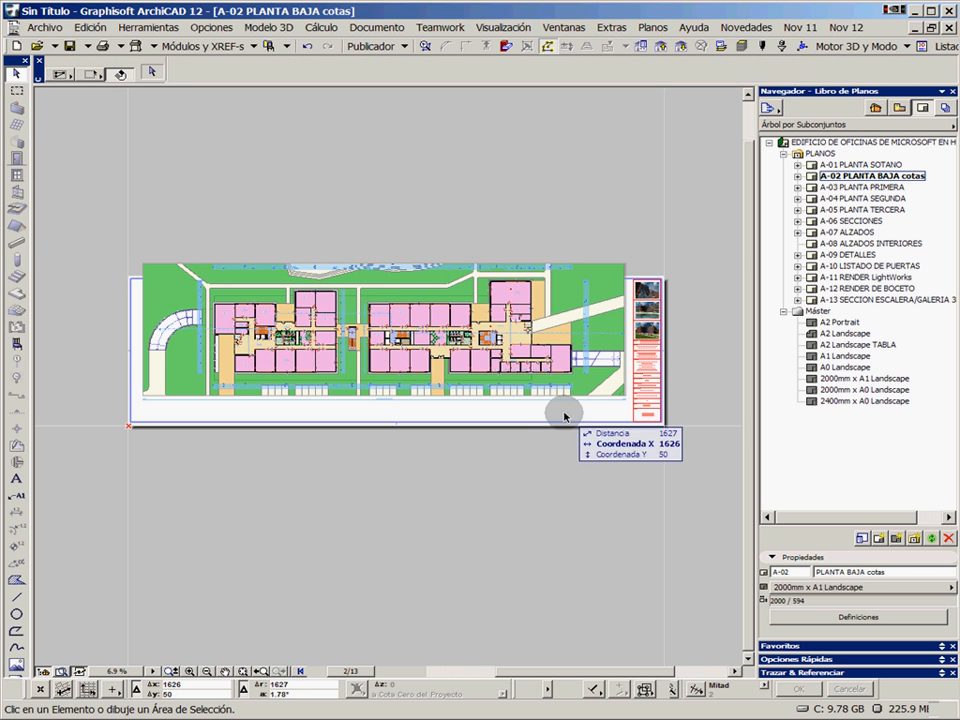
# Open the A-01 PLANTA SOTANO layout to compare its drawing position, and return to A-02 PLANTA BAJA cotas
pyautogui.click(552, 478)
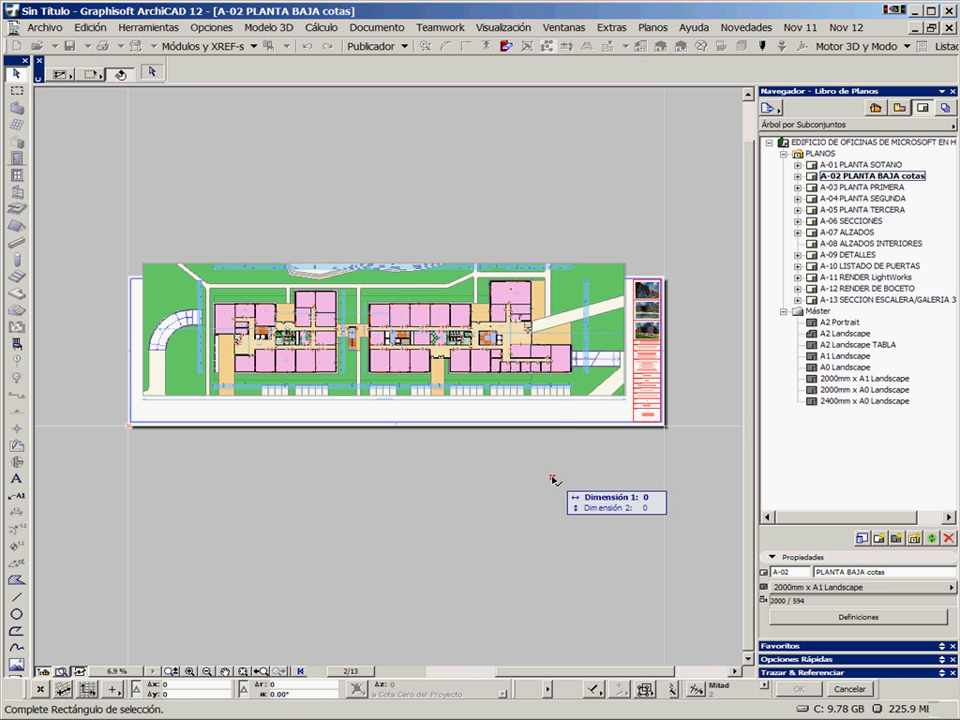
pyautogui.click(640, 219)
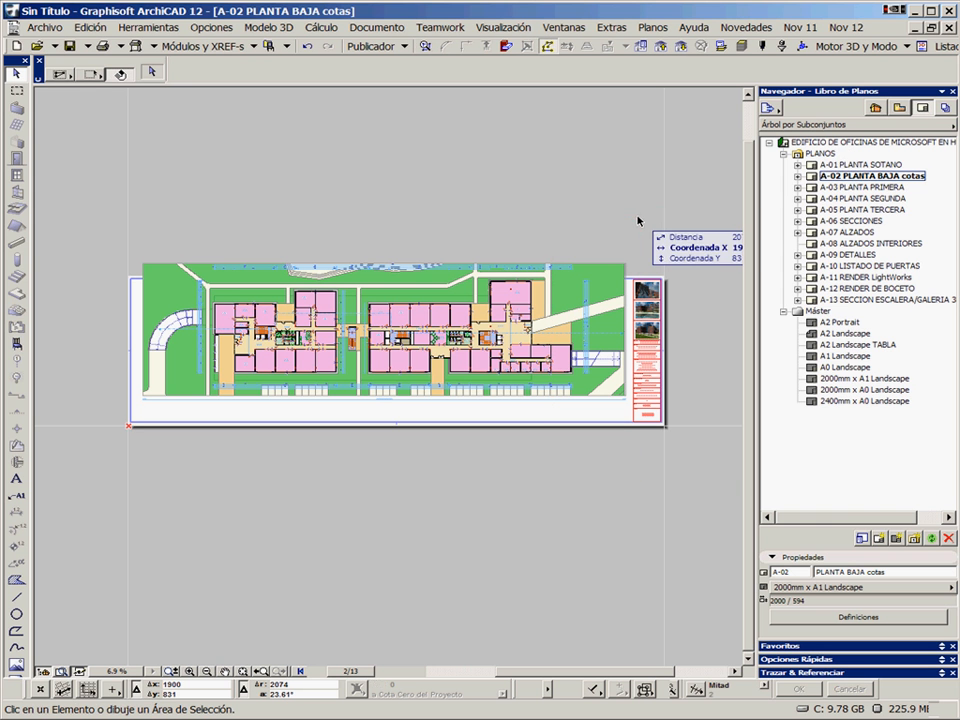
pyautogui.rightClick(845, 166)
pyautogui.click(852, 173)
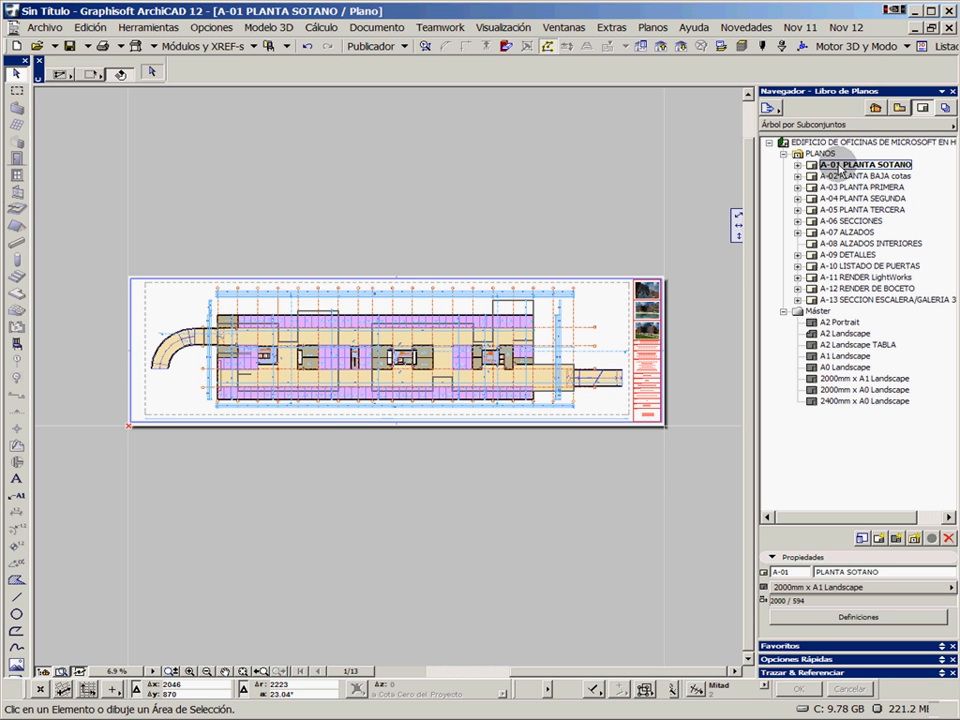
pyautogui.doubleClick(834, 176)
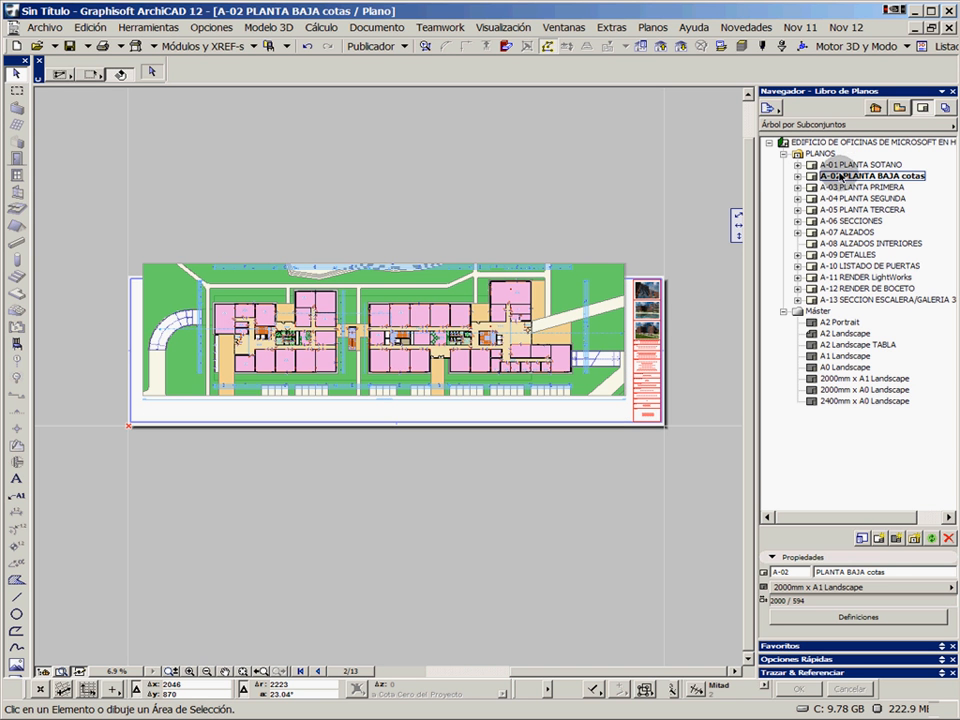
# Show A-01 PLANTA SOTANO as trace reference and move the BAJA ARQUITECTURA drawing's lower-right corner onto the reference drawing's frame corner
pyautogui.rightClick(845, 165)
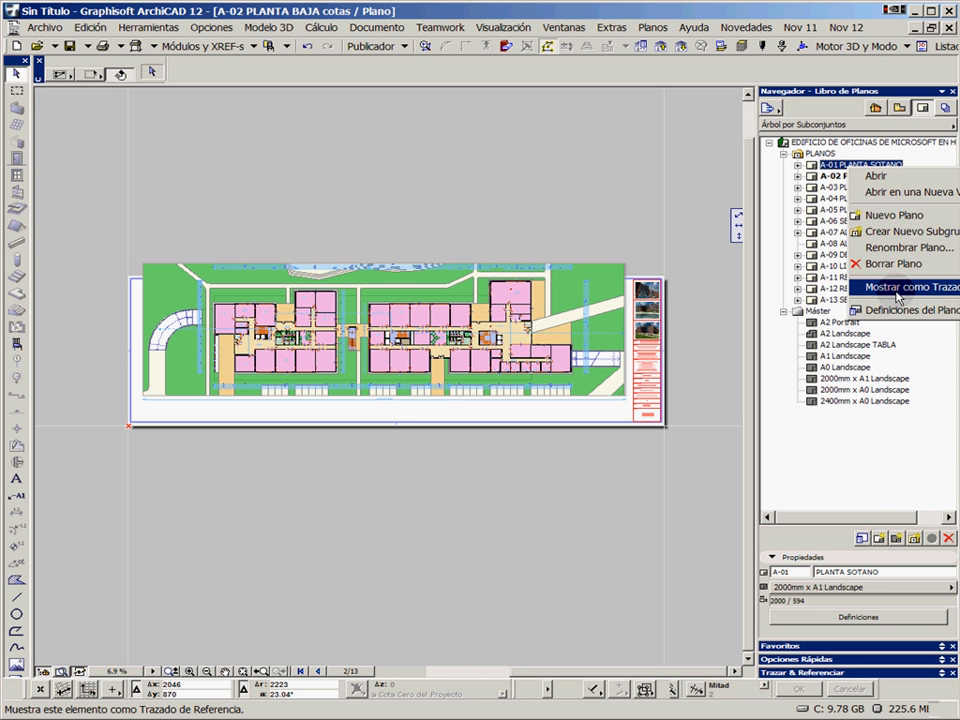
pyautogui.click(870, 490)
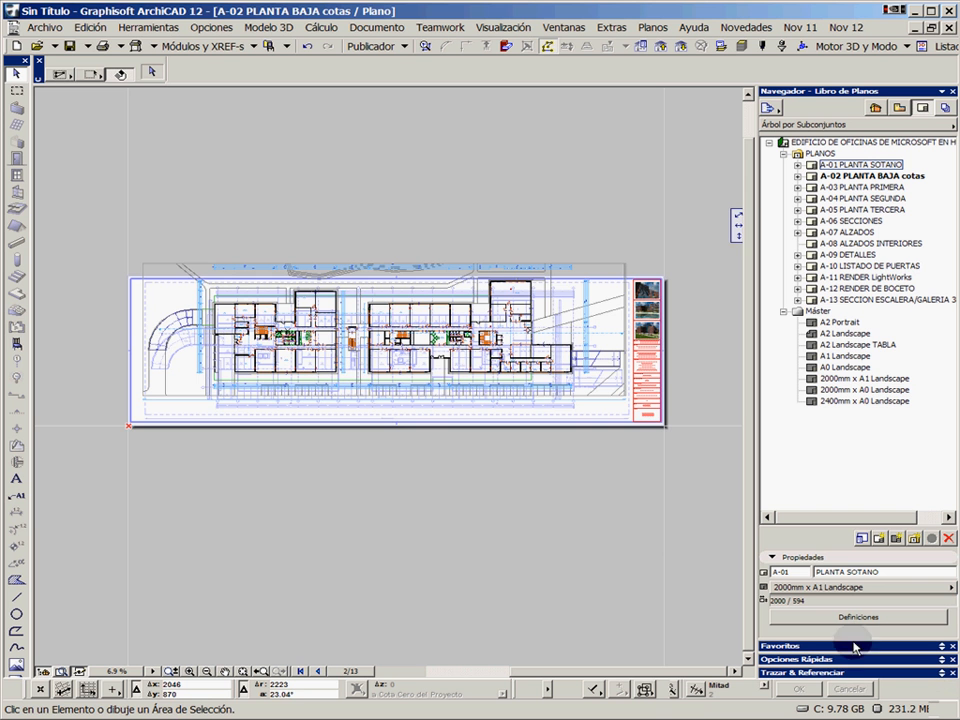
pyautogui.scroll(5, 611, 392)
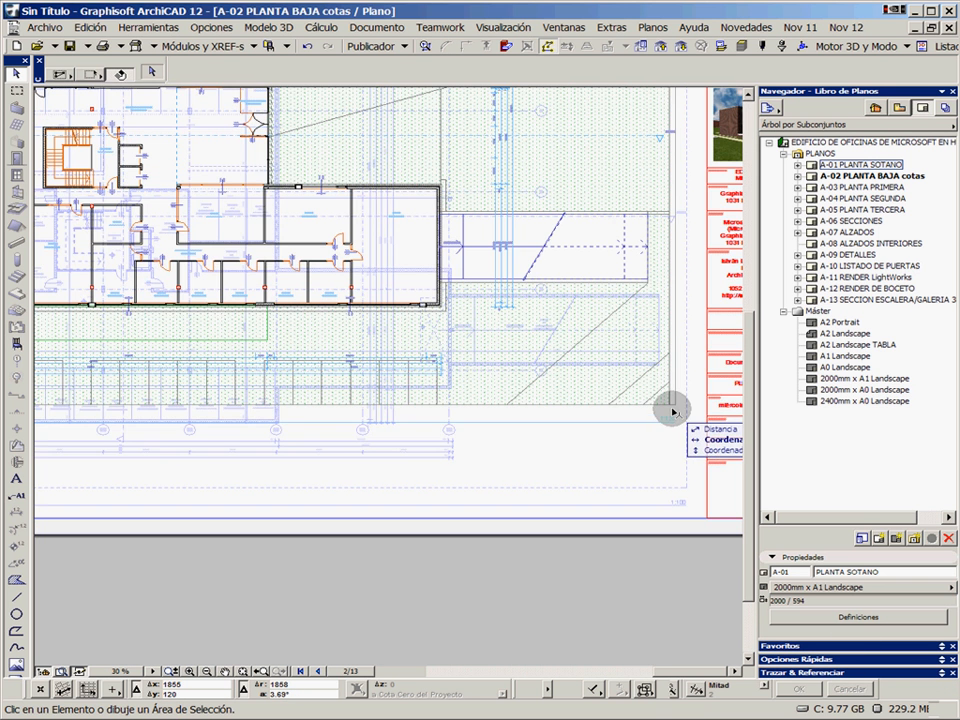
pyautogui.click(675, 407)
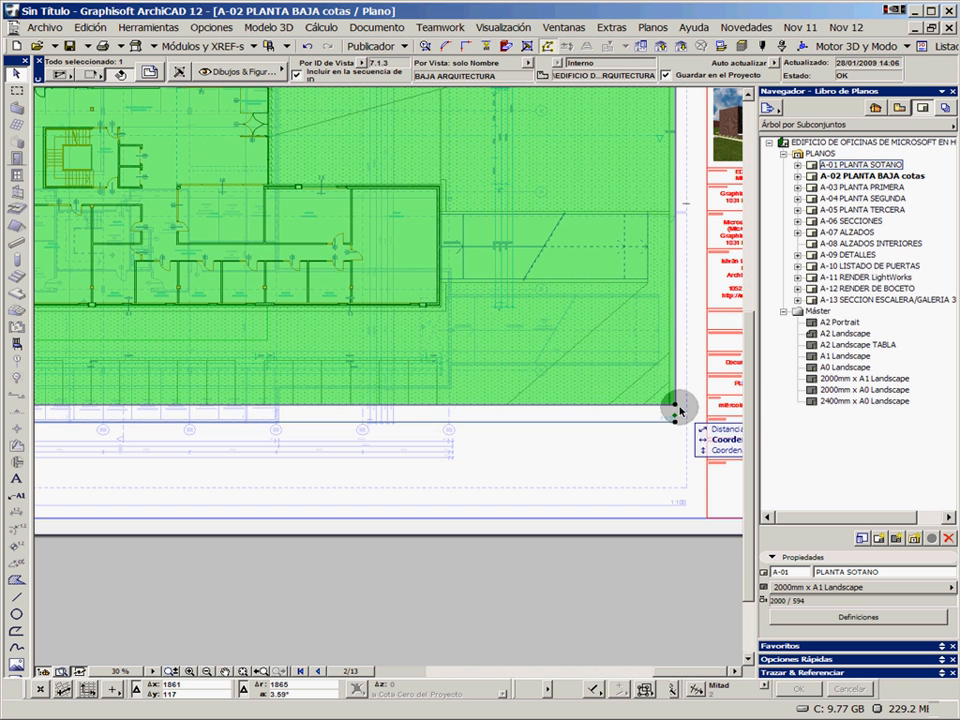
pyautogui.hotkey('ctrl', 'd')
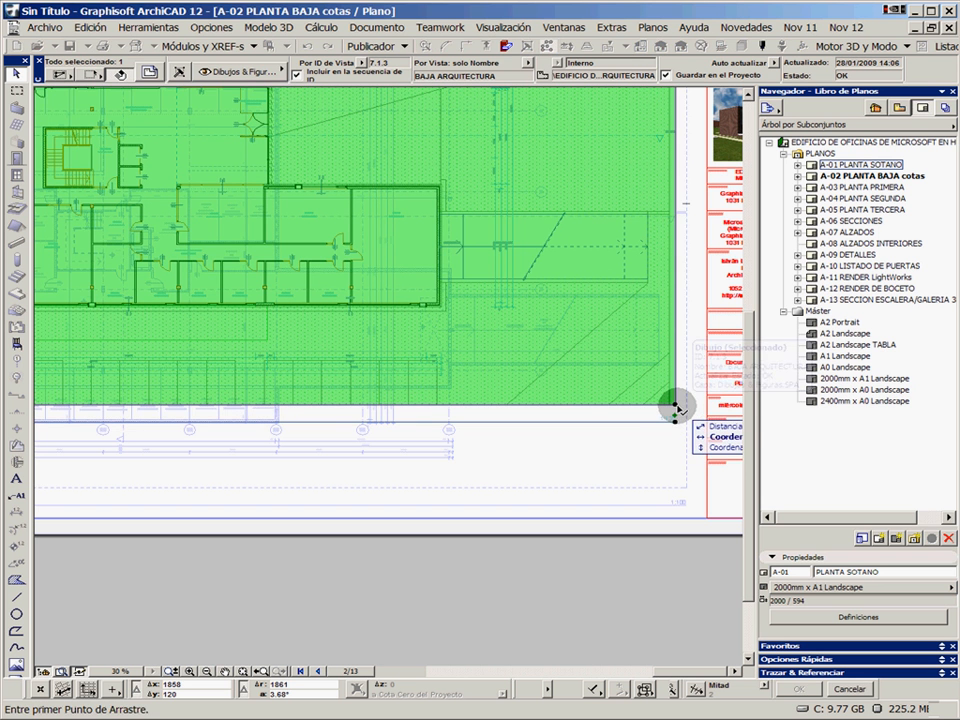
pyautogui.click(675, 407)
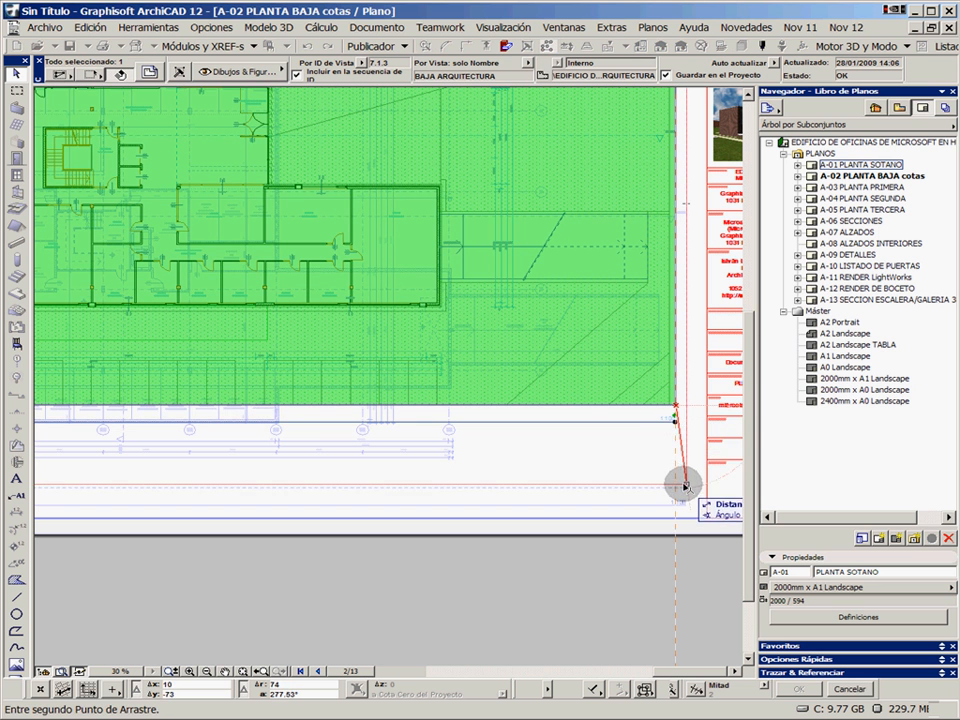
pyautogui.click(685, 489)
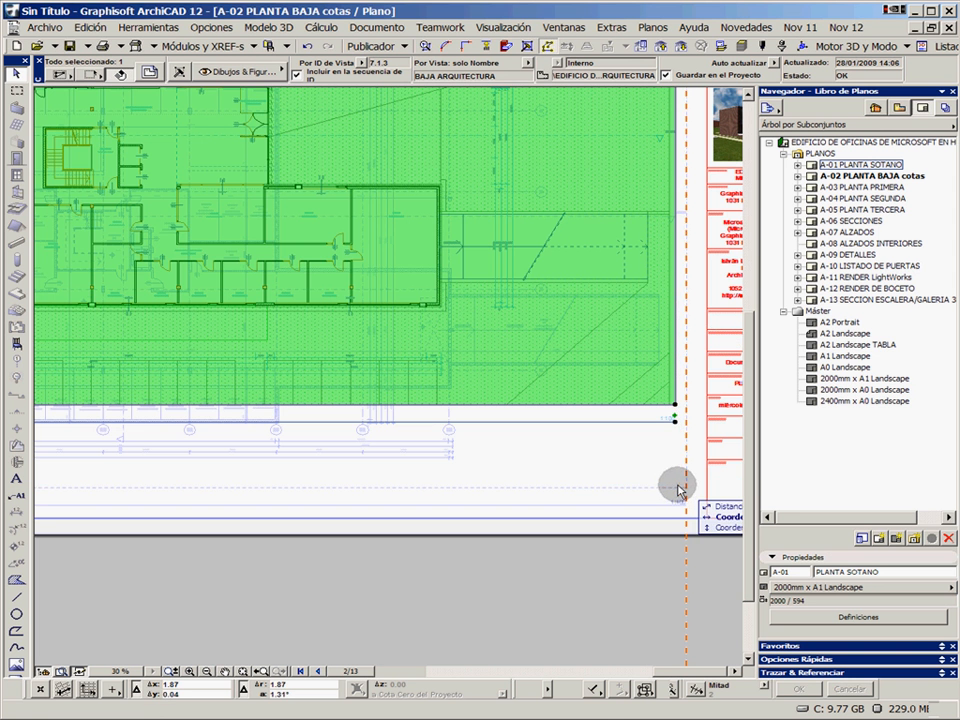
# Turn off the A-01 PLANTA SOTANO trace reference on the A-02 layout
pyautogui.scroll(-5, 561, 471)
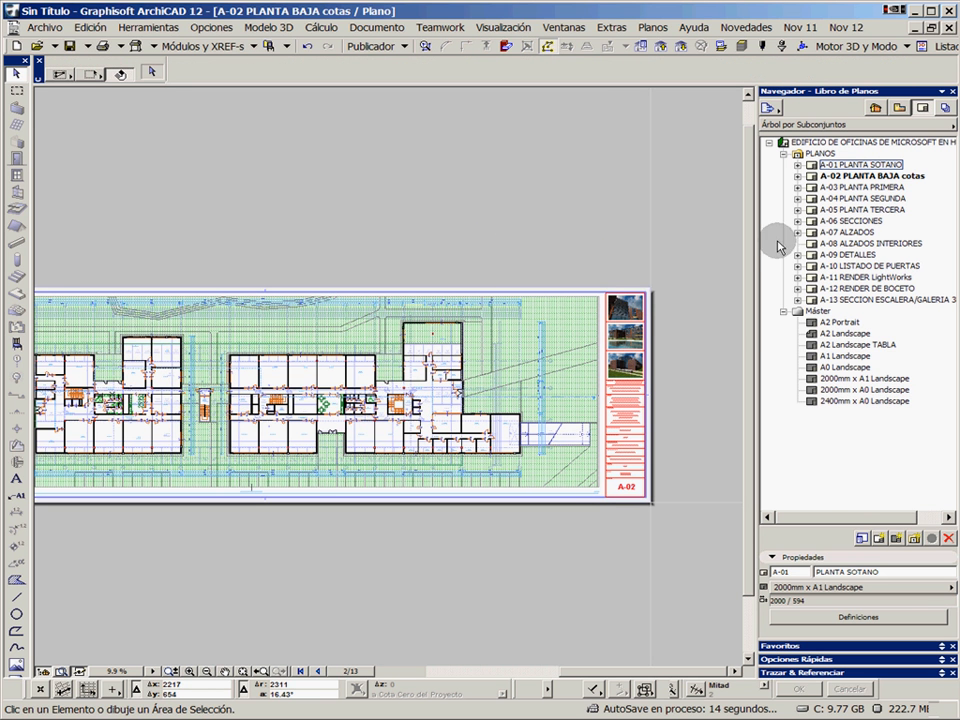
pyautogui.click(941, 673)
pyautogui.click(767, 543)
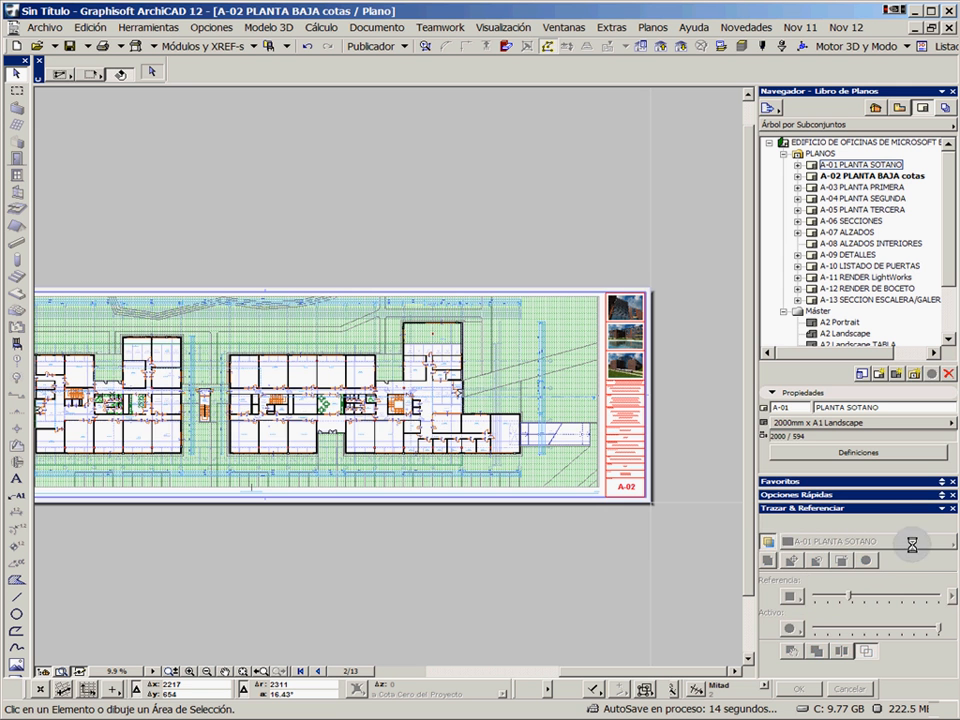
pyautogui.click(941, 508)
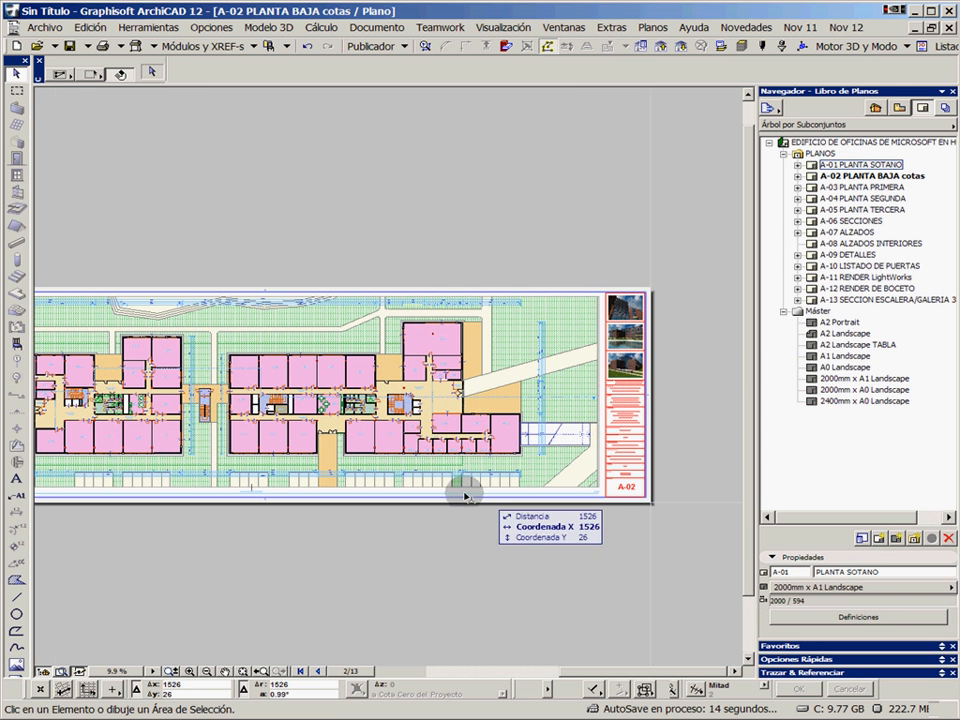
# Find 7.1.4 ALZADO OESTE in the view map's 8.2 trace reference folder and place it above the A-02 sheet
pyautogui.scroll(-3, 467, 493)
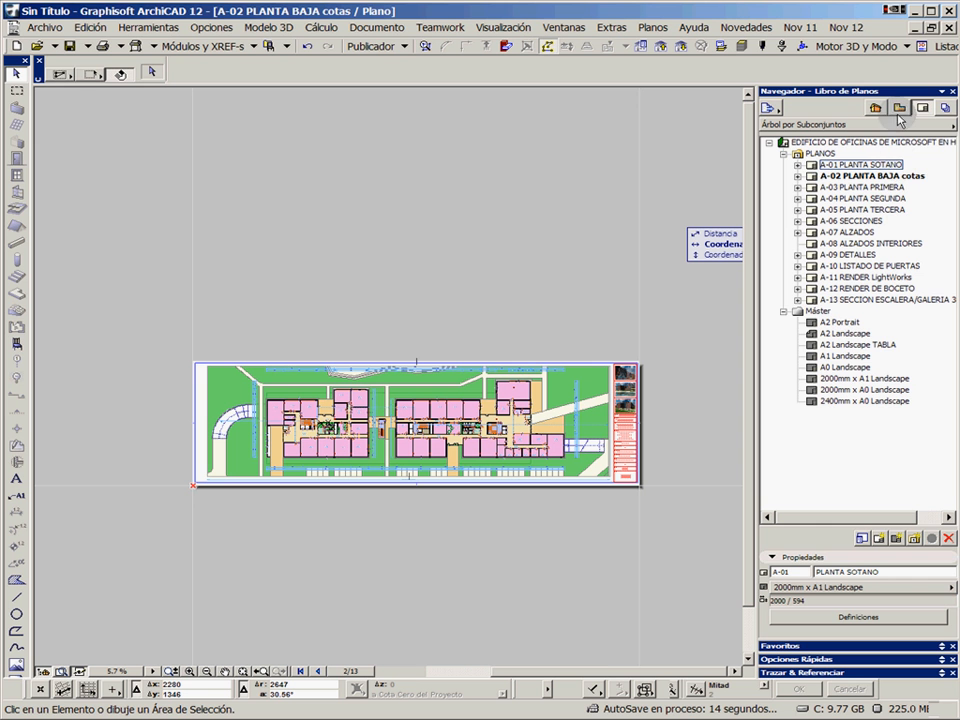
pyautogui.click(797, 176)
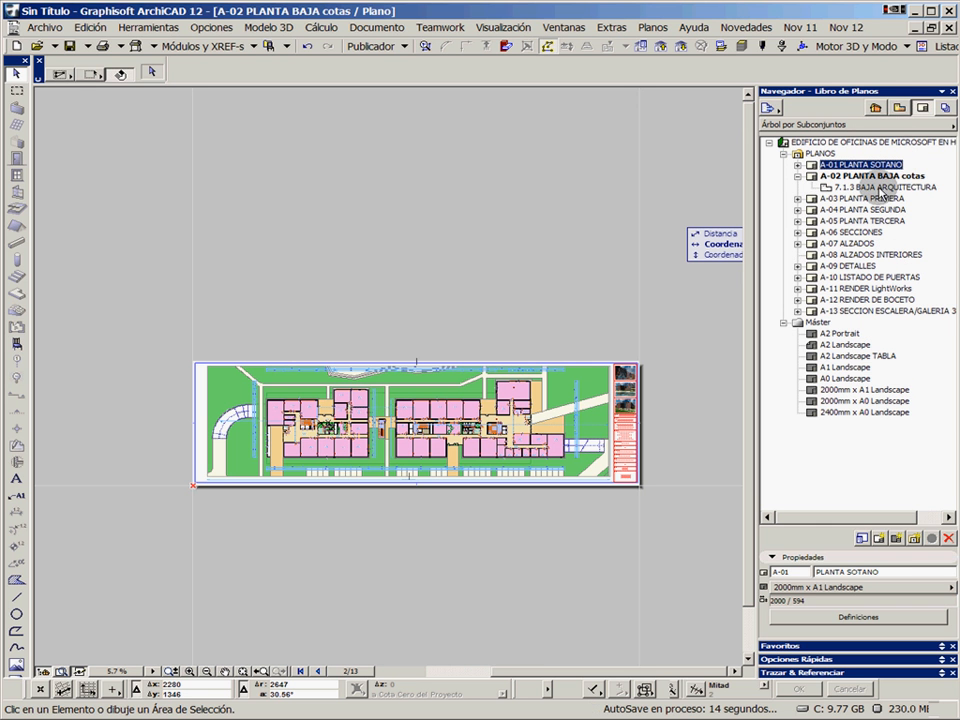
pyautogui.click(899, 109)
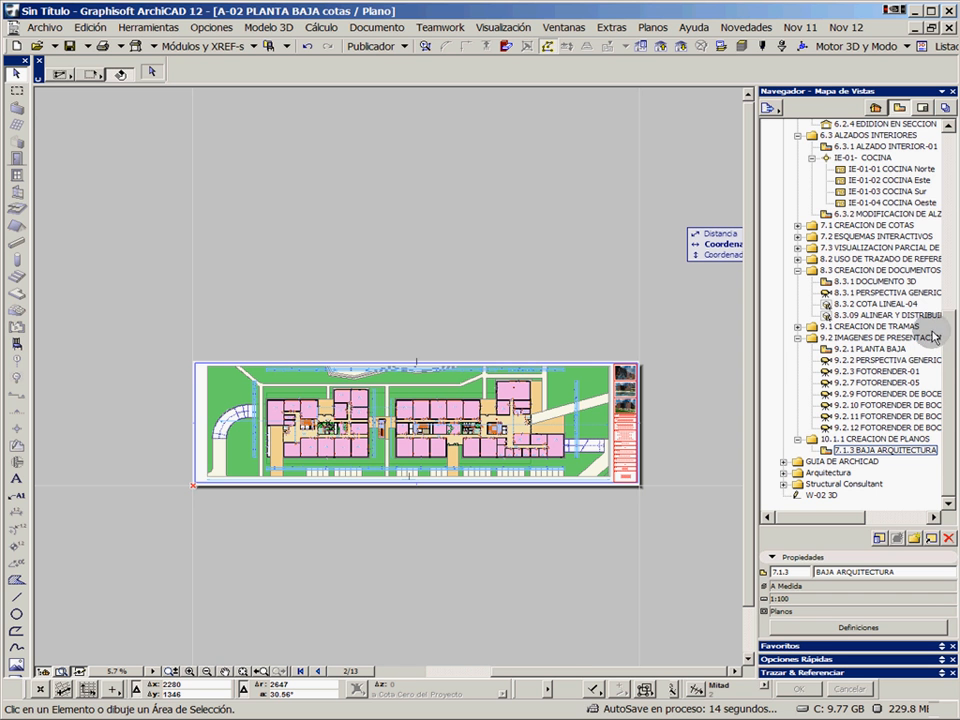
pyautogui.moveTo(948, 375); pyautogui.dragTo(953, 300)
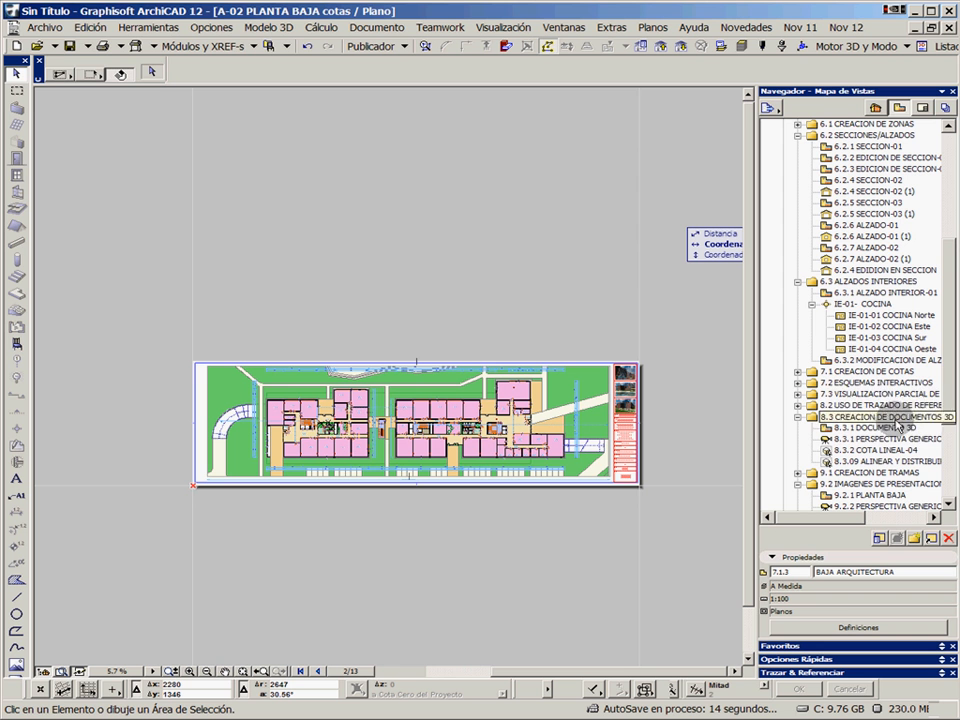
pyautogui.click(797, 405)
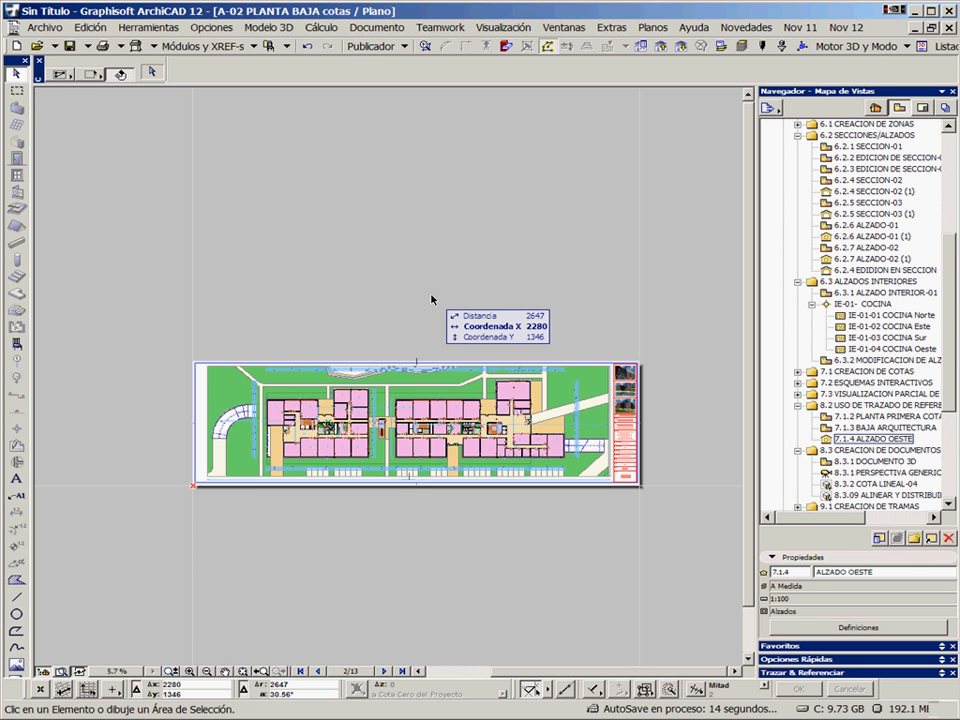
pyautogui.click(433, 300)
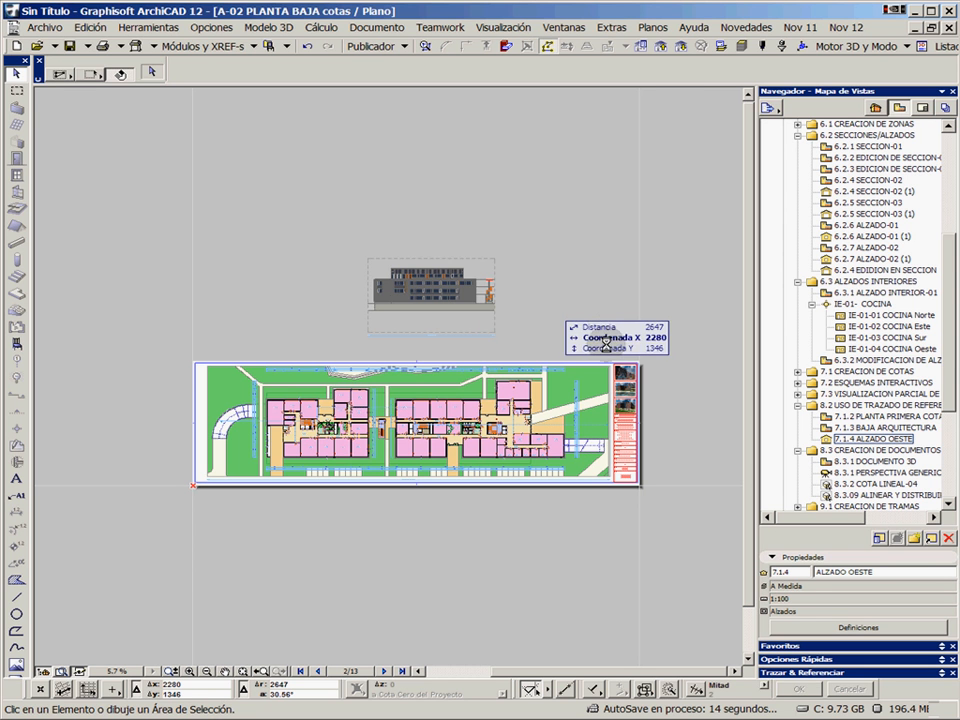
# Set the ALZADO OESTE drawing's frame behaviour to Encajar marco a dibujo and deselect it
pyautogui.click(496, 262)
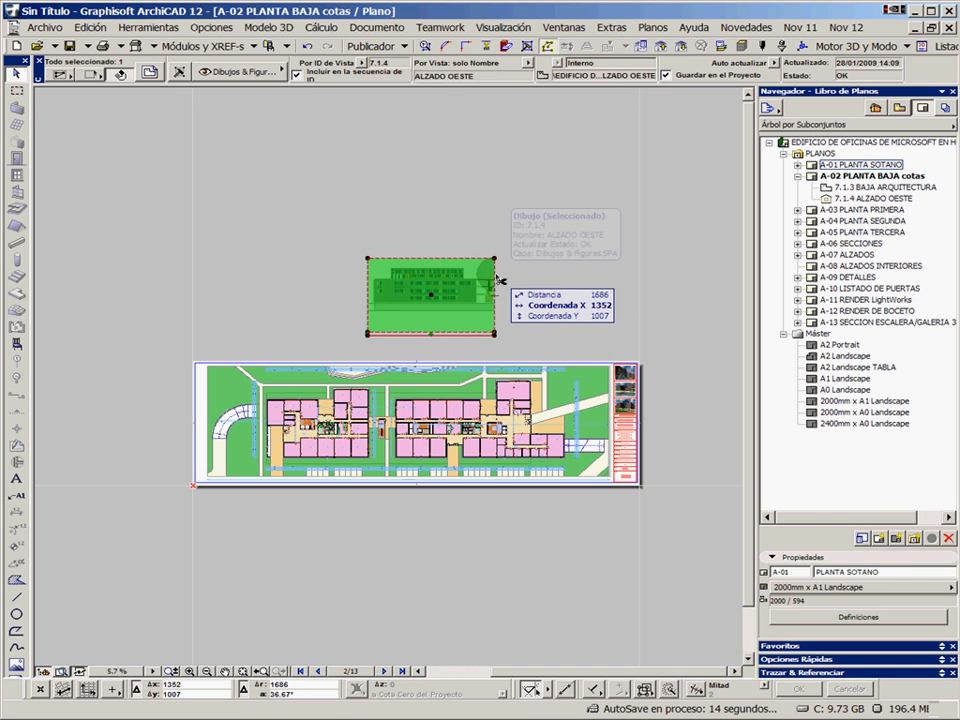
pyautogui.doubleClick(498, 281)
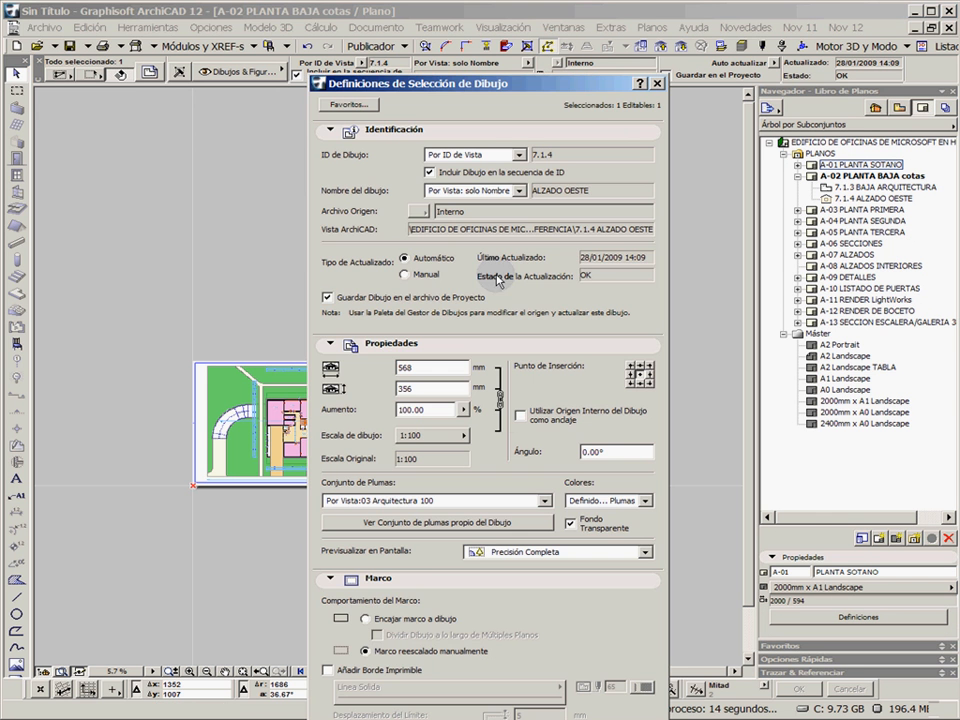
pyautogui.click(370, 620)
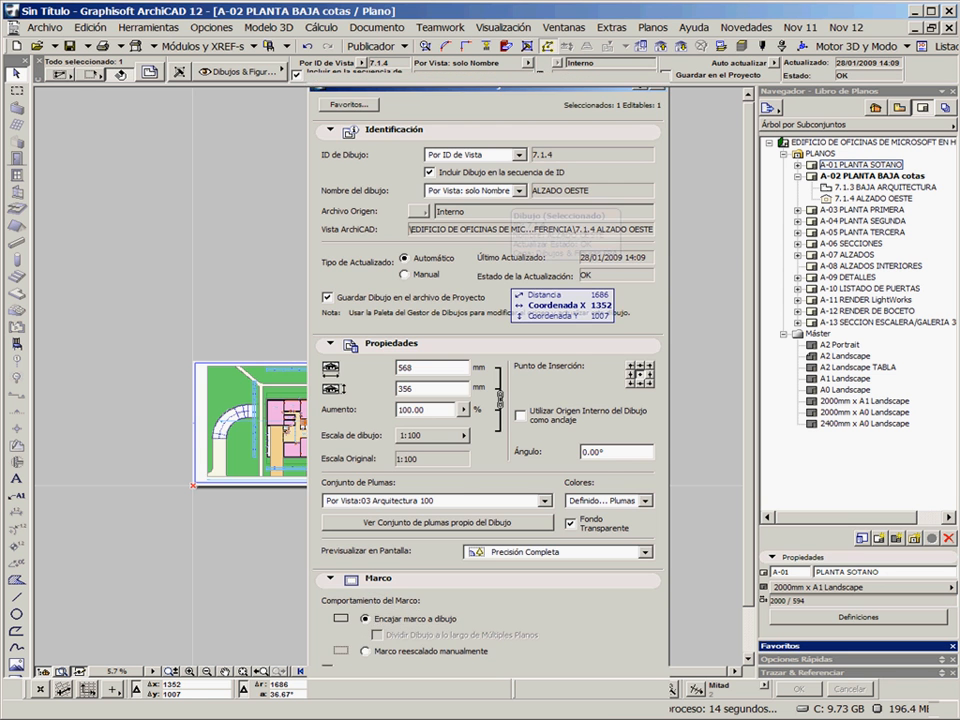
pyautogui.press('Return')
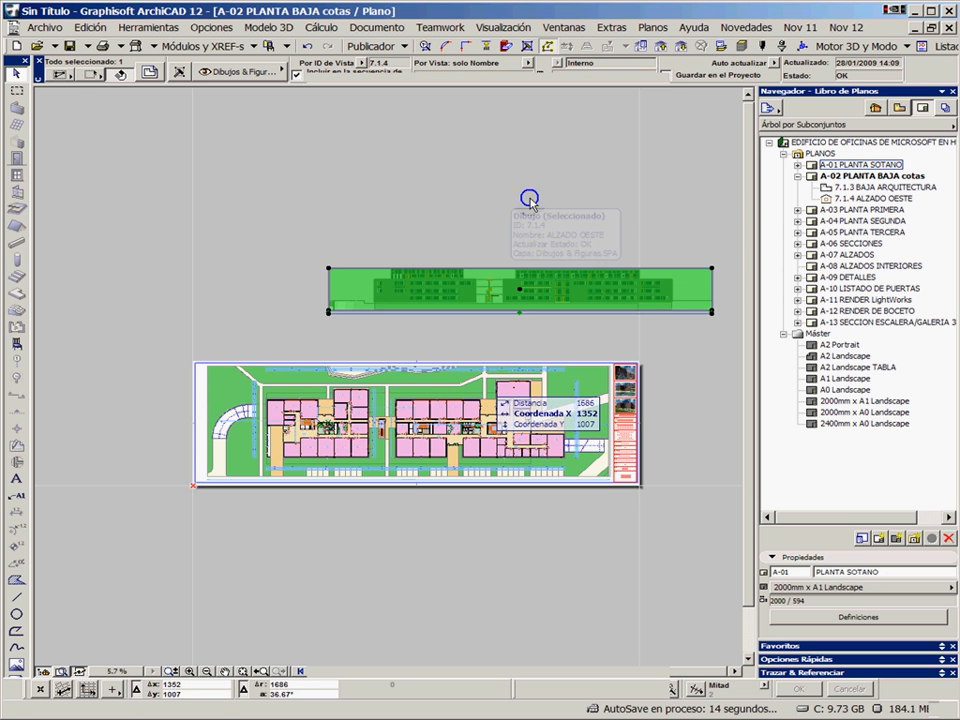
pyautogui.click(544, 206)
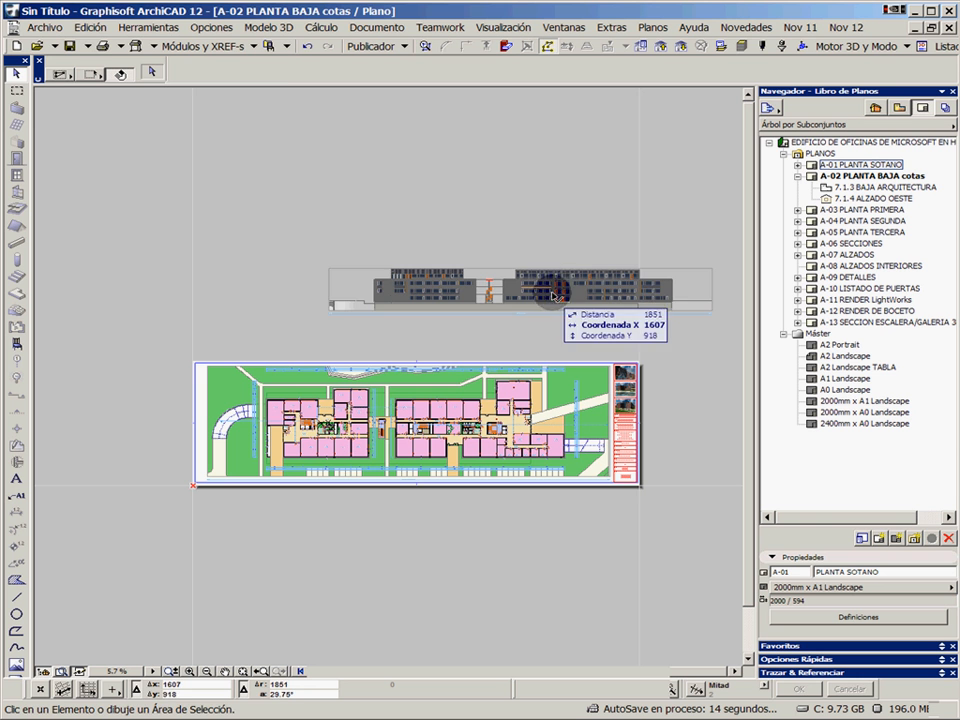
# Move the ALZADO OESTE drawing to just above the sheet's upper edge, roughly centred over the floor plan, and deselect it
pyautogui.moveTo(556, 287)
pyautogui.mouseDown()
pyautogui.moveTo(428, 320)
pyautogui.moveTo(437, 341)
pyautogui.mouseUp()
pyautogui.click(450, 342)
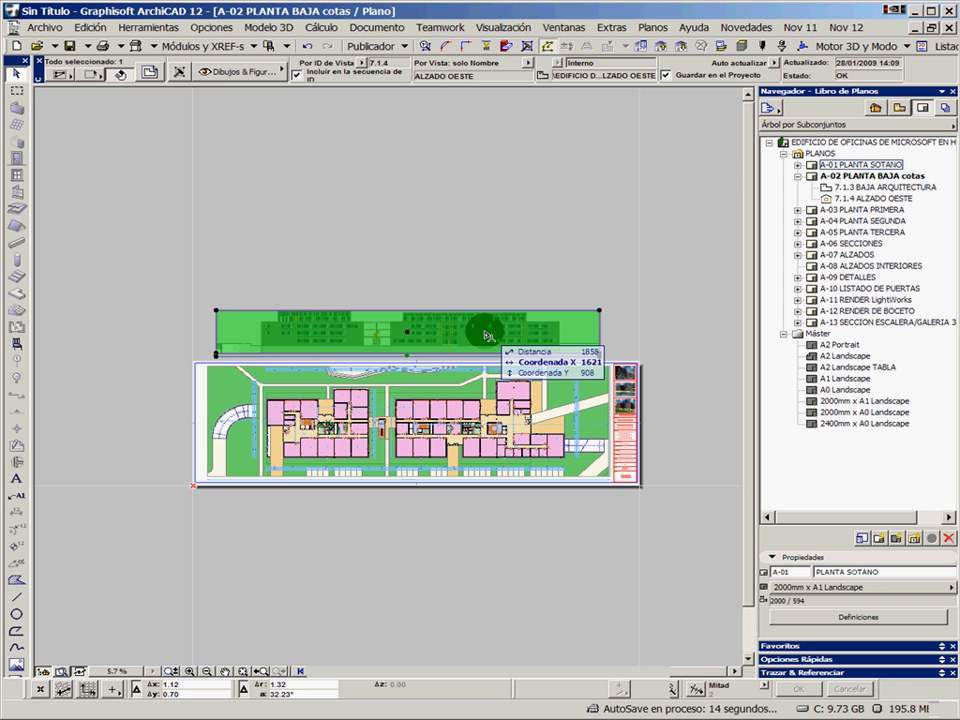
pyautogui.click(317, 229)
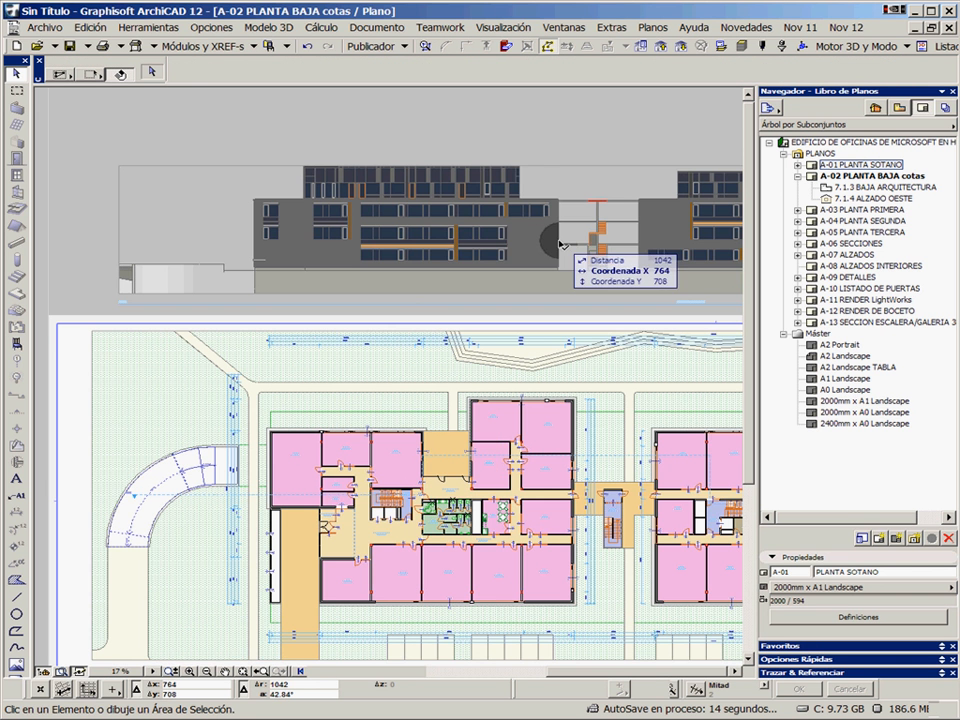
# Shift the ALZADO OESTE drawing horizontally so its first block's end wall lines up with the matching building corner in the plan
pyautogui.moveTo(559, 257)
pyautogui.mouseDown()
pyautogui.moveTo(620, 368)
pyautogui.moveTo(580, 326)
pyautogui.moveTo(580, 603)
pyautogui.mouseUp()
pyautogui.scroll(6, 578, 606)
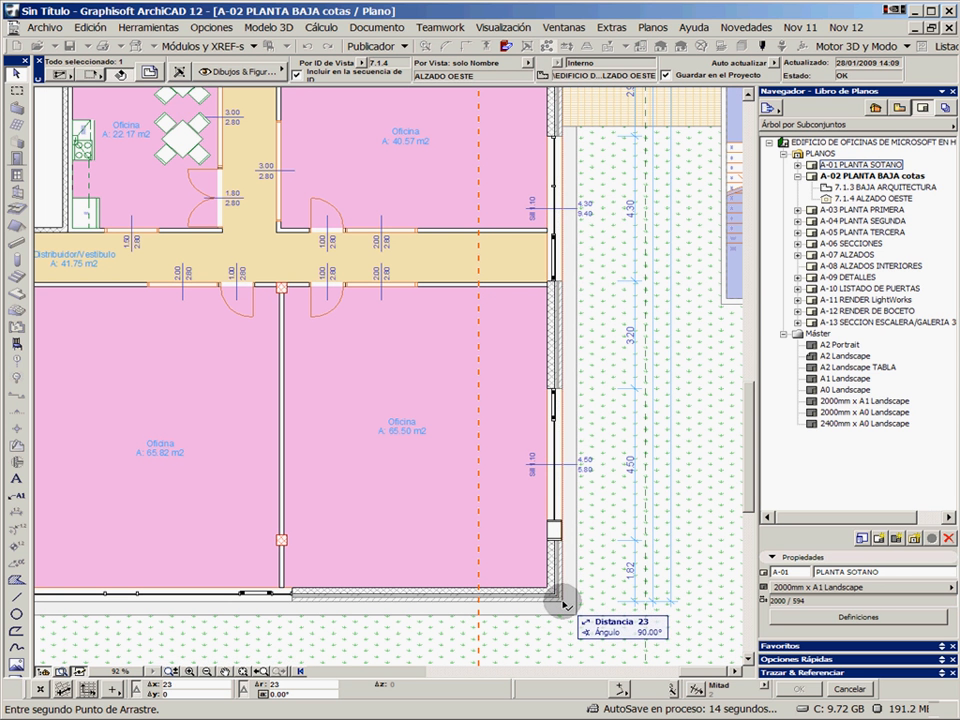
pyautogui.click(563, 603)
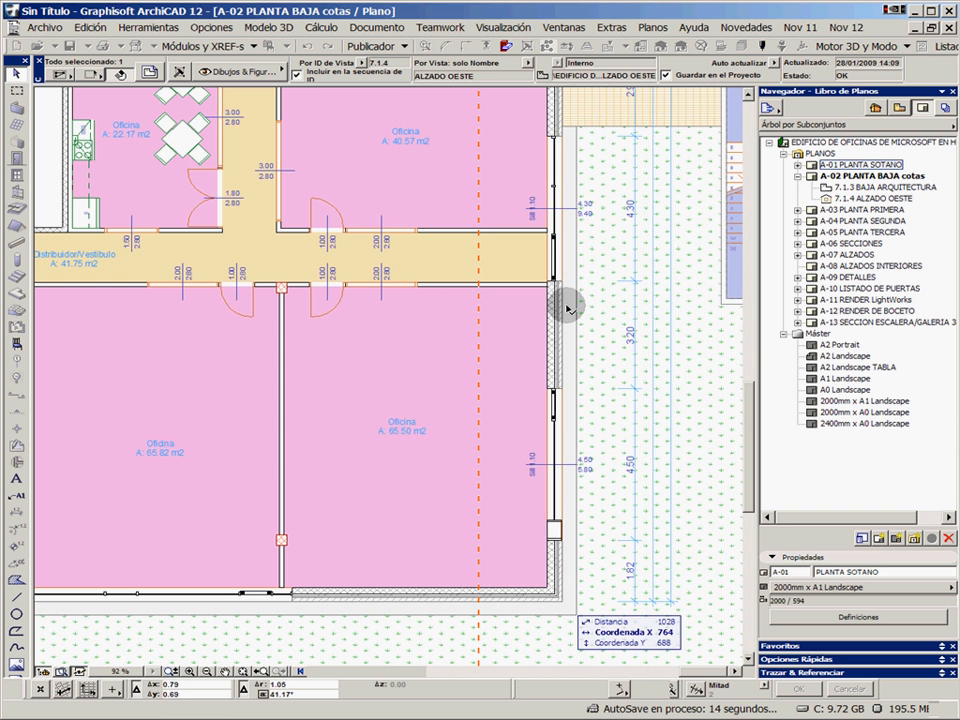
pyautogui.scroll(-10, 566, 306)
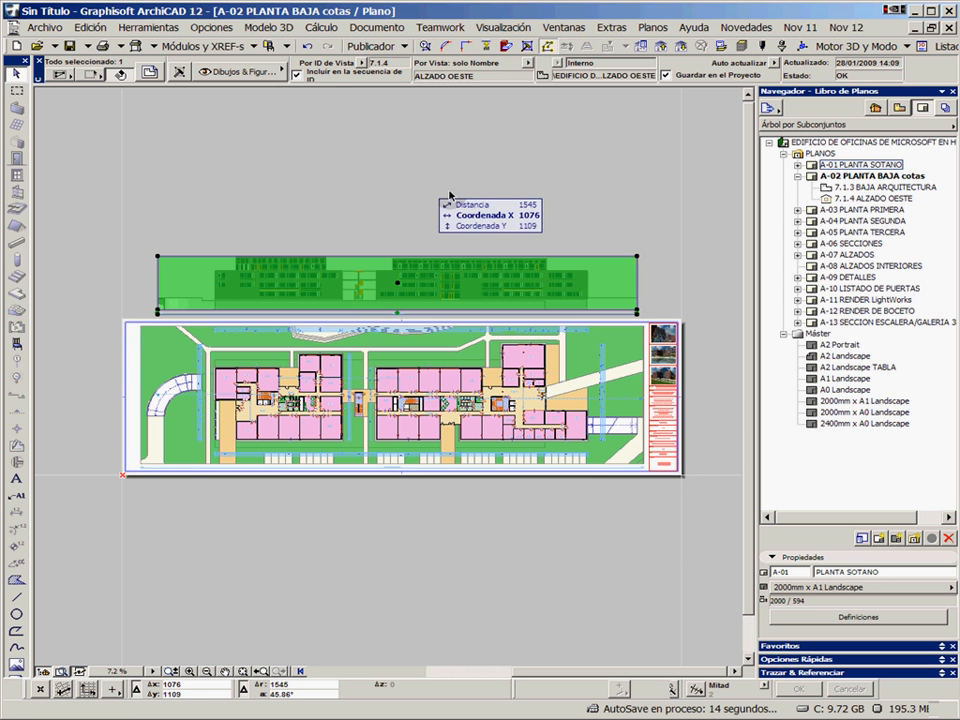
pyautogui.click(440, 185)
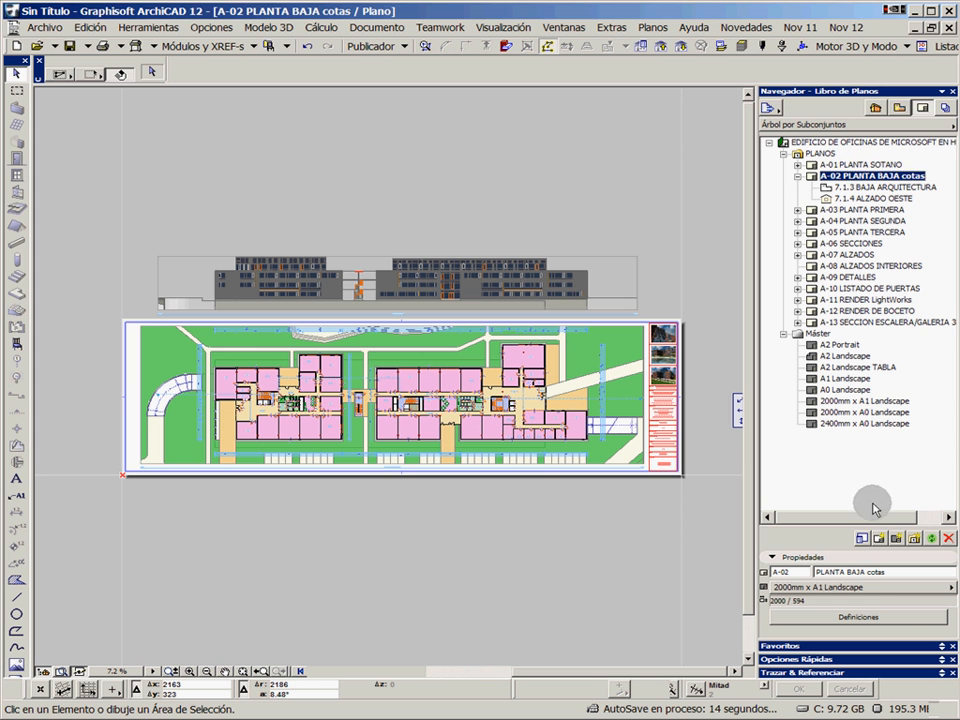
# Apply the 2000mm x A0 Landscape master to layout A-02 and move the ALZADO OESTE drawing straight down to just above the plan
pyautogui.click(873, 588)
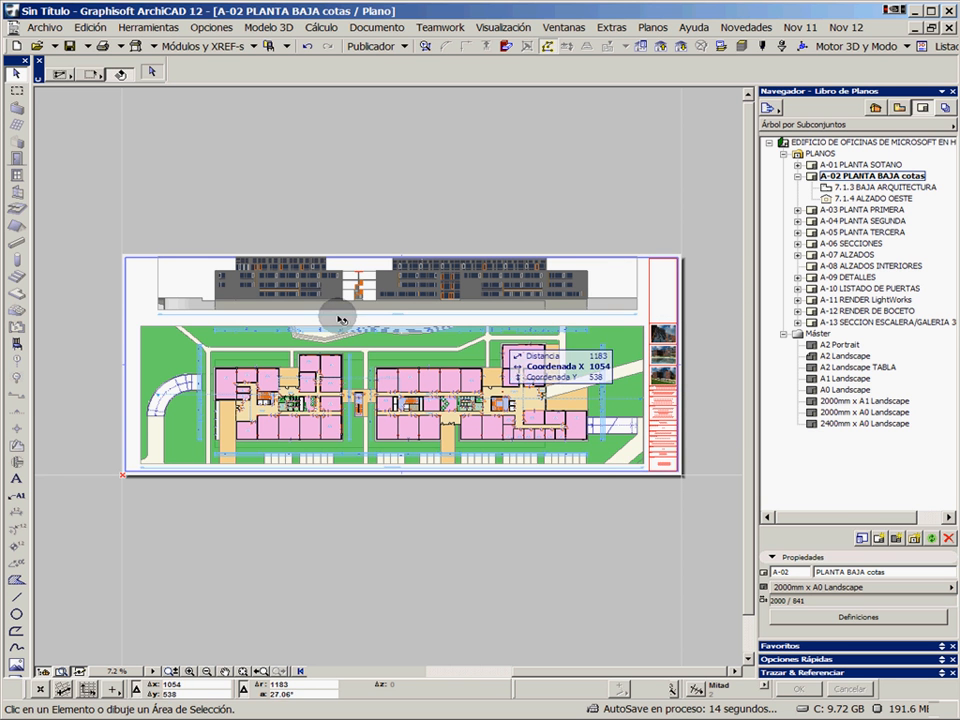
pyautogui.scroll(3, 665, 320)
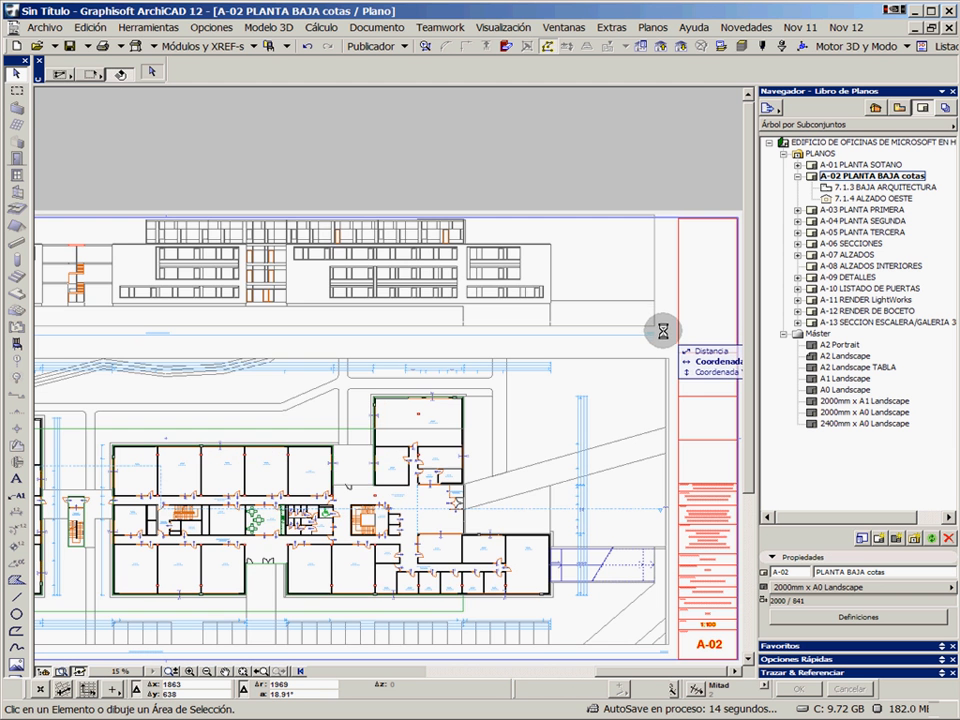
pyautogui.click(657, 328)
pyautogui.moveTo(657, 329); pyautogui.dragTo(655, 349)
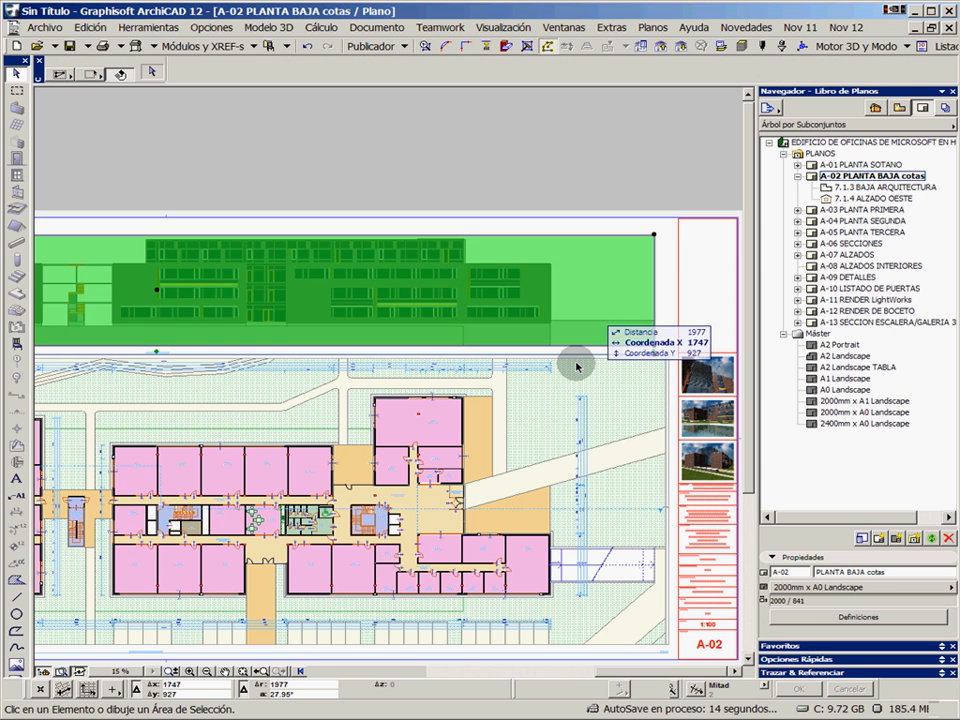
pyautogui.press('Escape')
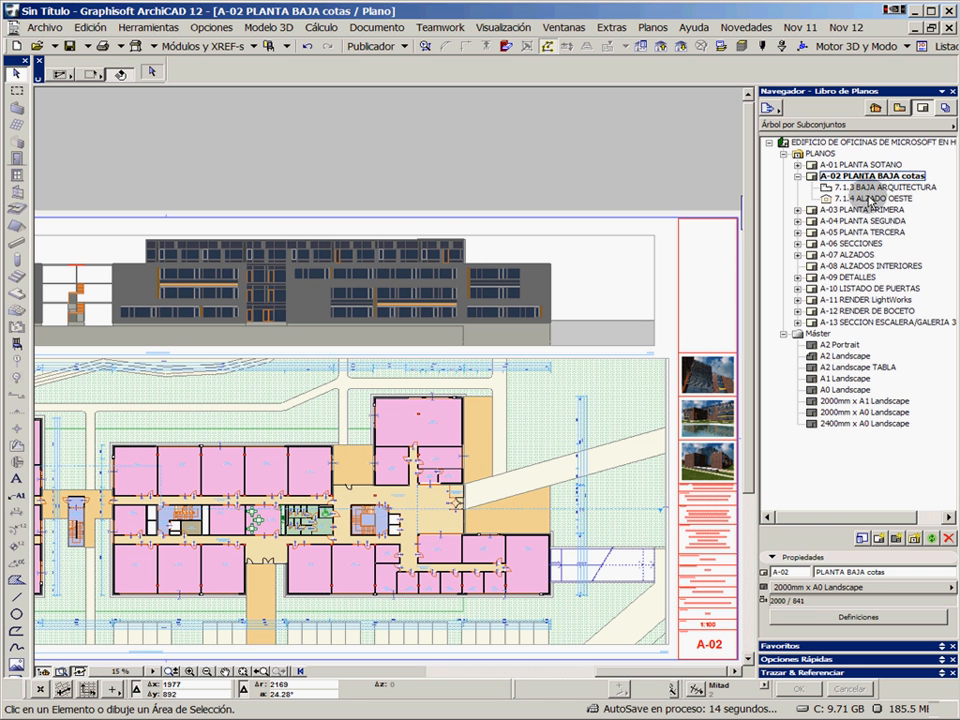
pyautogui.click(455, 158)
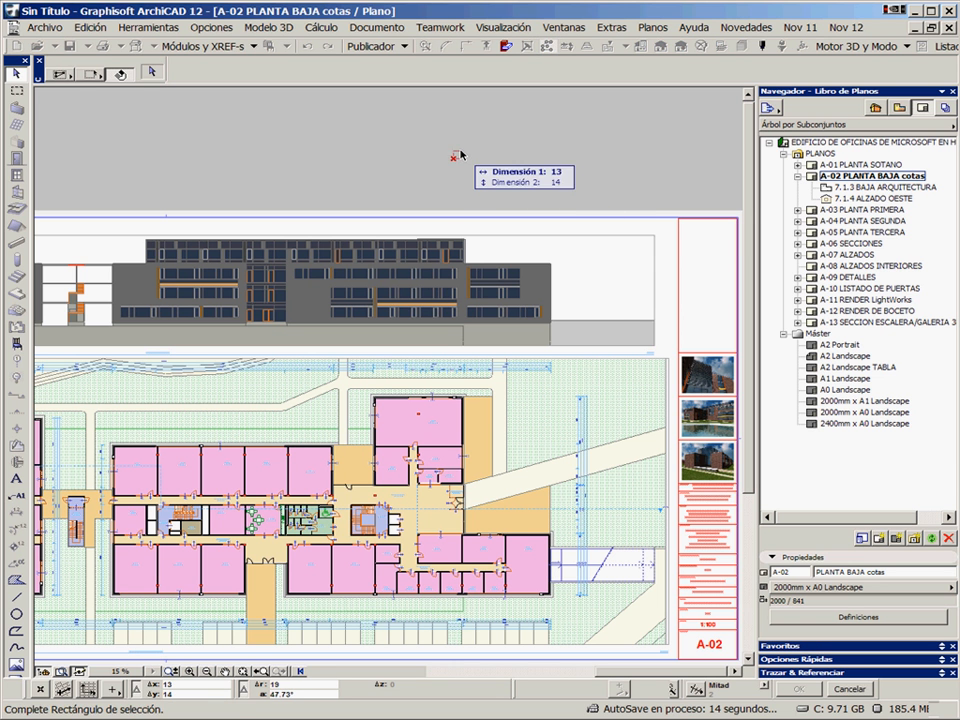
pyautogui.rightClick(462, 152)
pyautogui.click(538, 238)
pyautogui.scroll(-3, 527, 299)
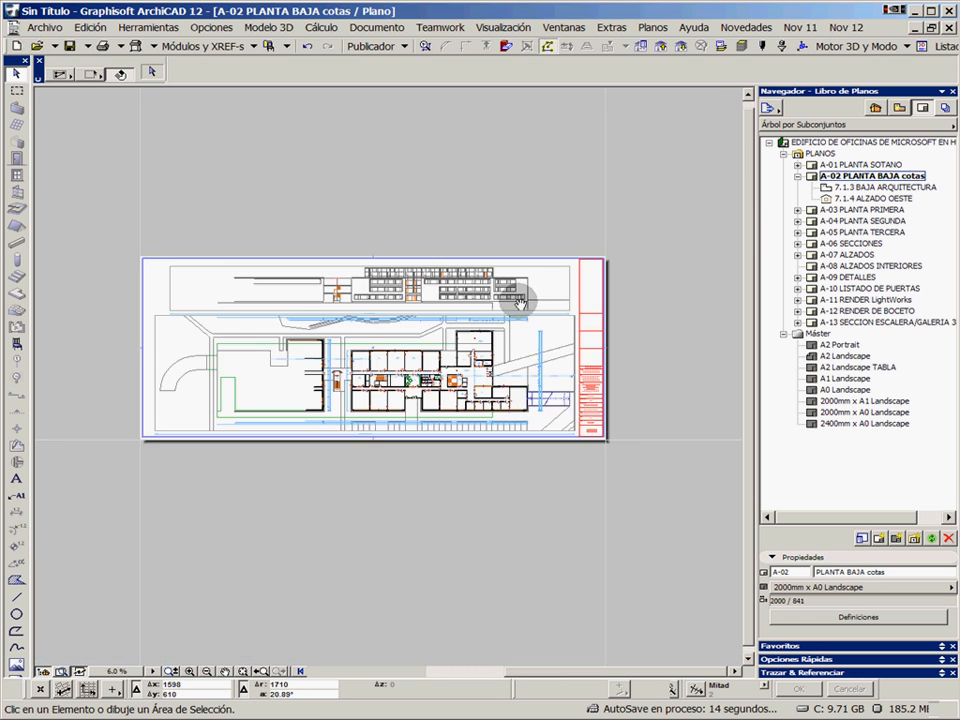
pyautogui.scroll(1, 527, 299)
pyautogui.moveTo(547, 320); pyautogui.dragTo(621, 319, button='middle')
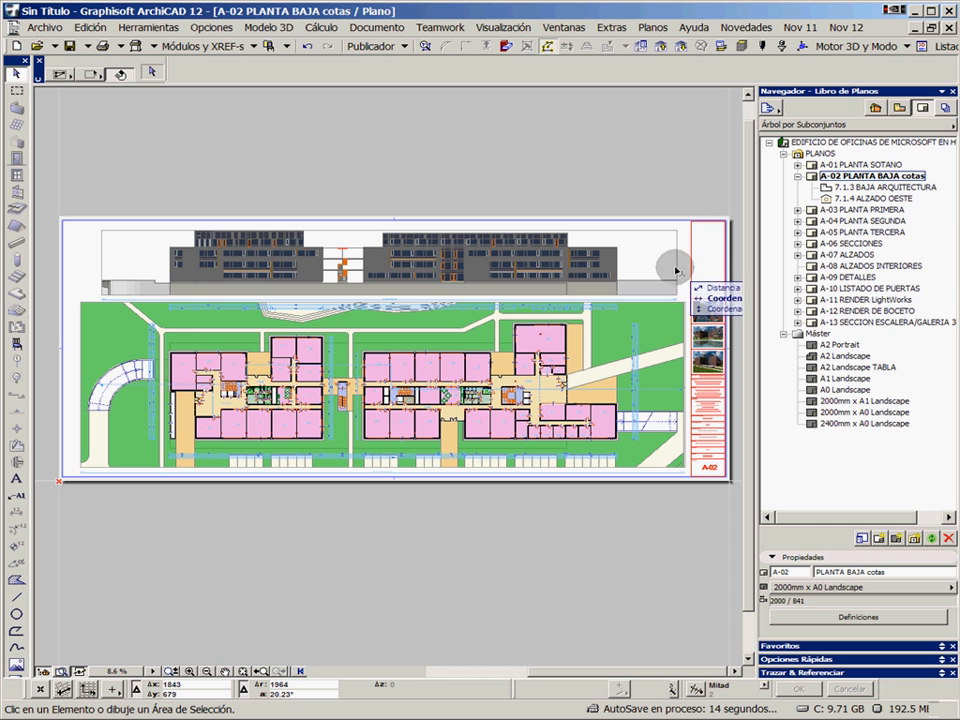
# Open layout A-08 ALZADOS INTERIORES and apply the A2 Landscape TABLA master to it
pyautogui.doubleClick(862, 266)
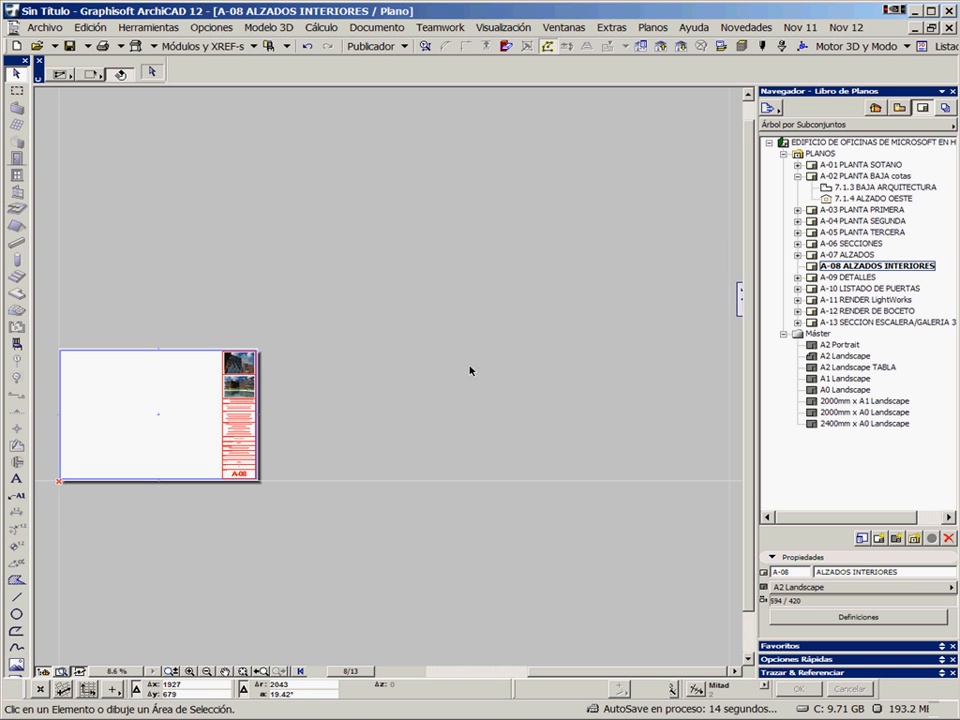
pyautogui.moveTo(207, 421); pyautogui.dragTo(476, 370, button='middle')
pyautogui.scroll(4, 391, 389)
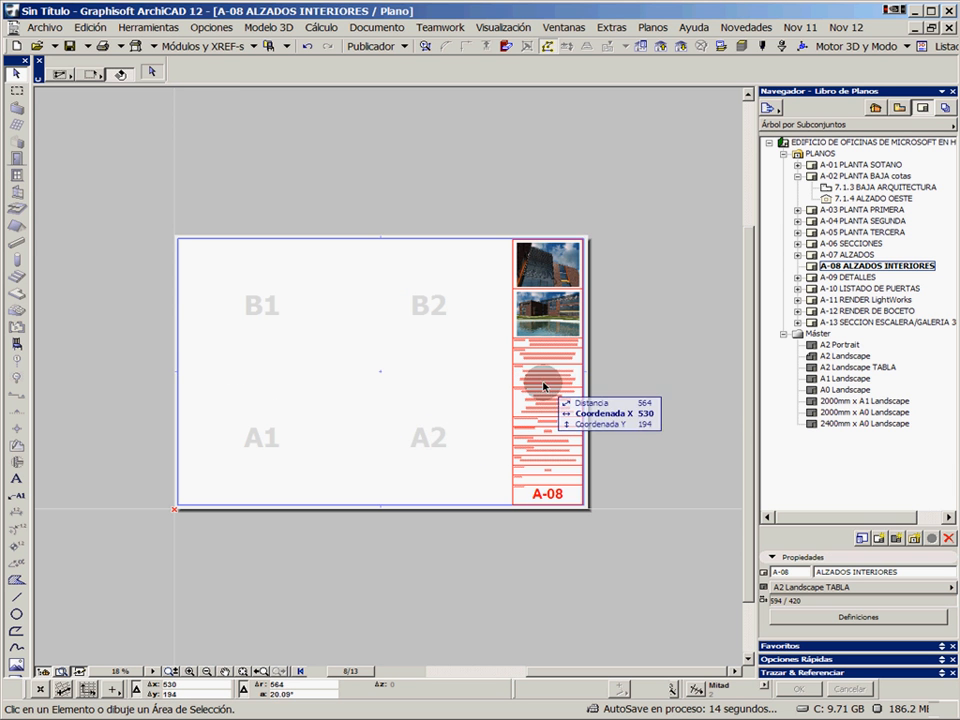
# Place the whole IE-01- COCINA interior elevation set from the view map onto the A-08 sheet
pyautogui.click(899, 107)
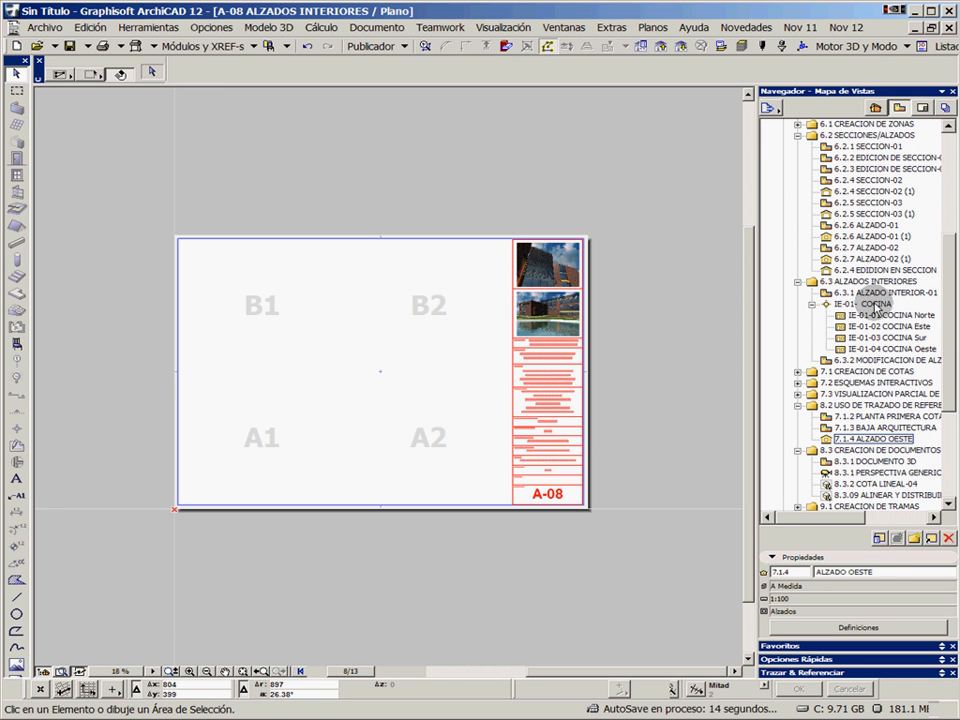
pyautogui.moveTo(876, 310); pyautogui.dragTo(838, 314)
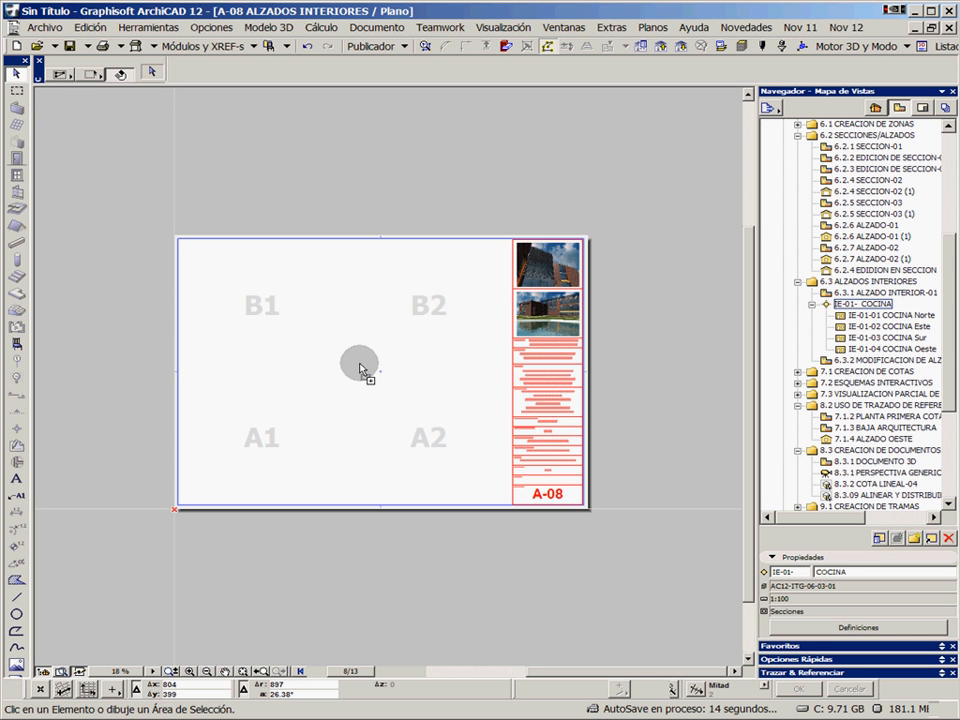
pyautogui.moveTo(362, 368); pyautogui.dragTo(361, 367)
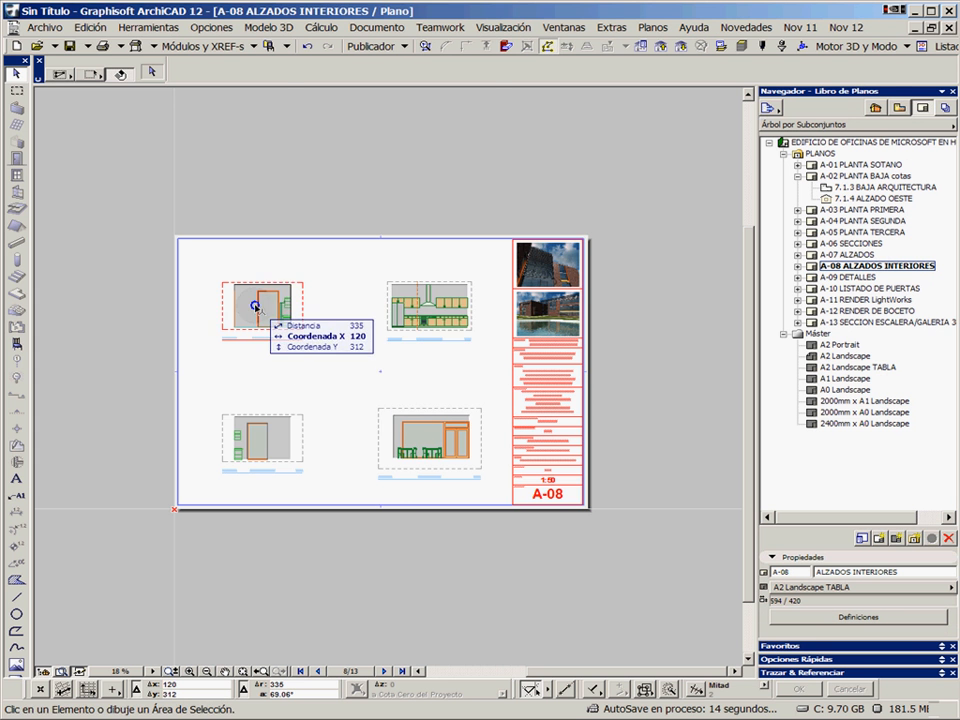
# Select the four COCINA drawings on the sheet and set their drawing scale to a custom 1:30
pyautogui.click(258, 315)
pyautogui.keyDown('shift'); pyautogui.click(395, 312); pyautogui.keyUp('shift')
pyautogui.keyDown('shift'); pyautogui.click(257, 443); pyautogui.keyUp('shift')
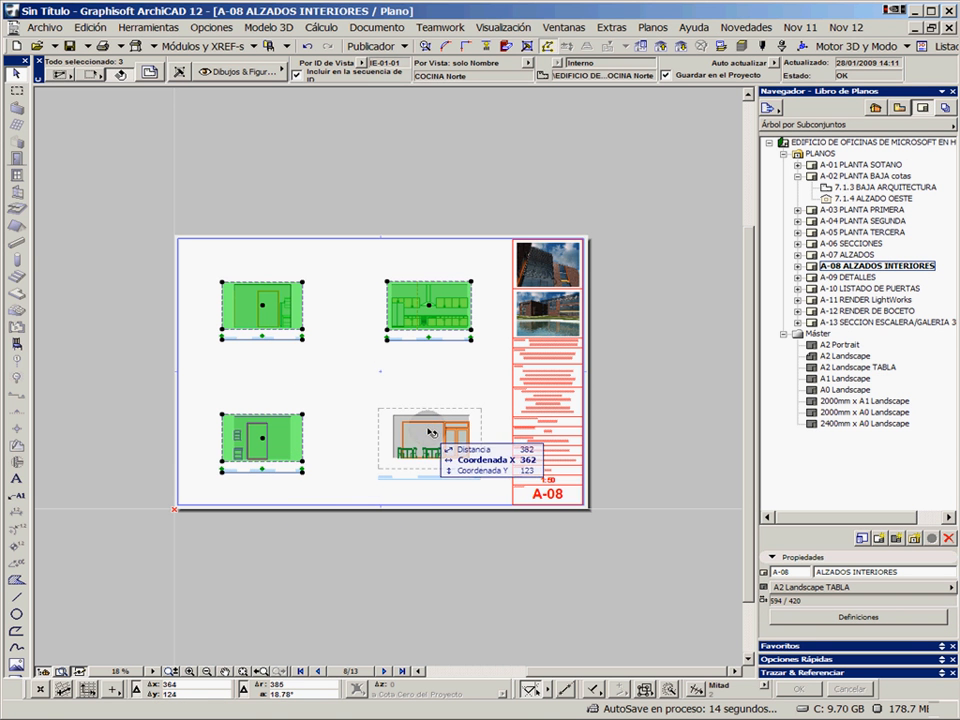
pyautogui.keyDown('shift'); pyautogui.click(446, 433); pyautogui.keyUp('shift')
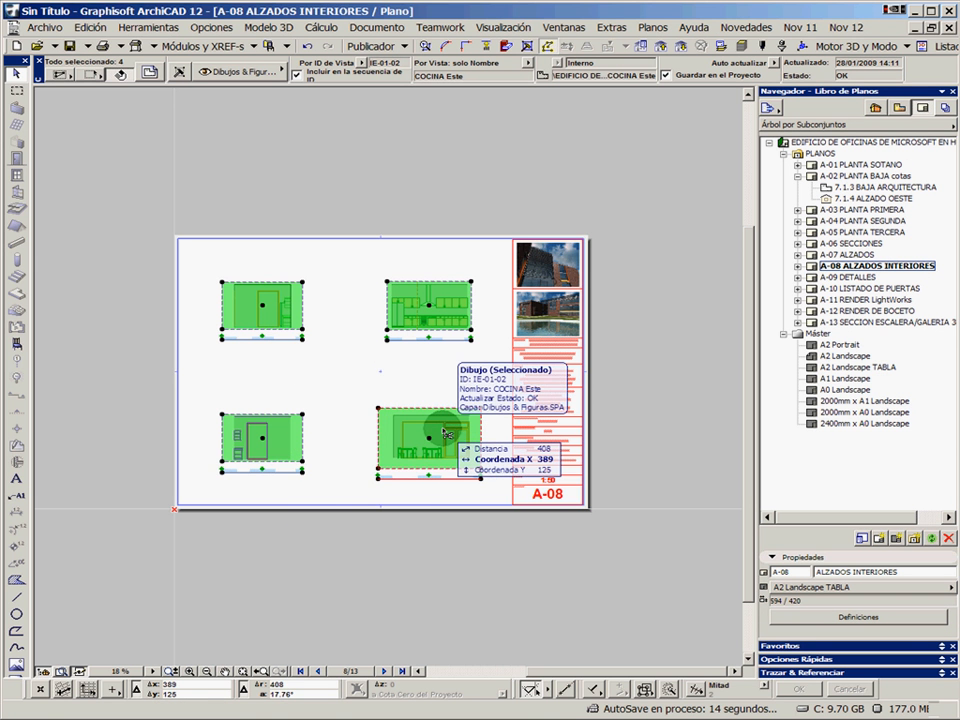
pyautogui.doubleClick(446, 433)
pyautogui.click(464, 436)
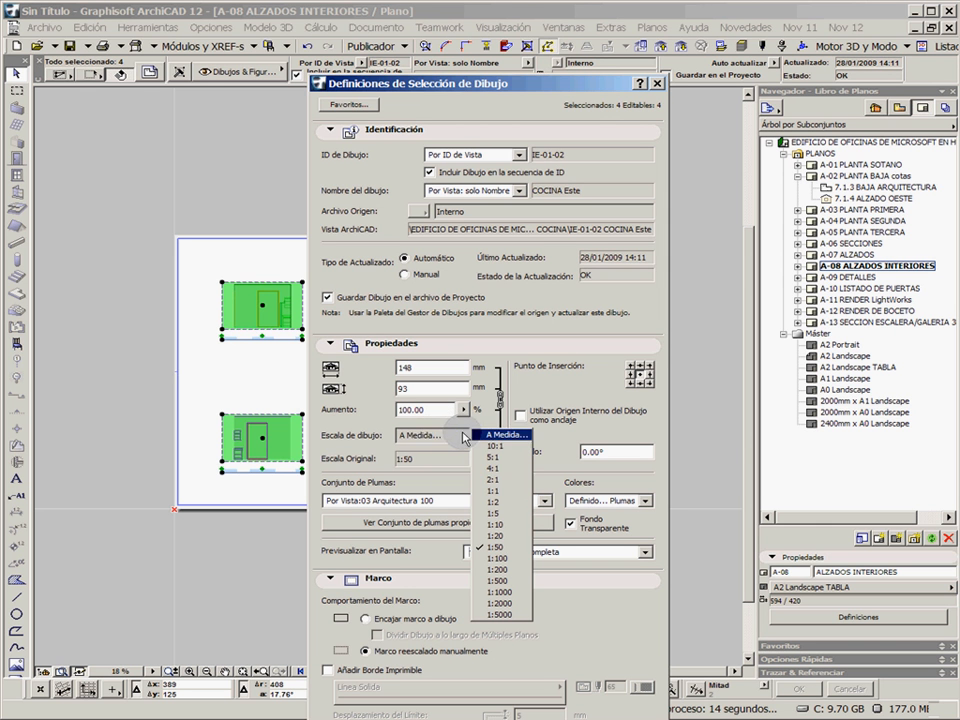
pyautogui.click(518, 548)
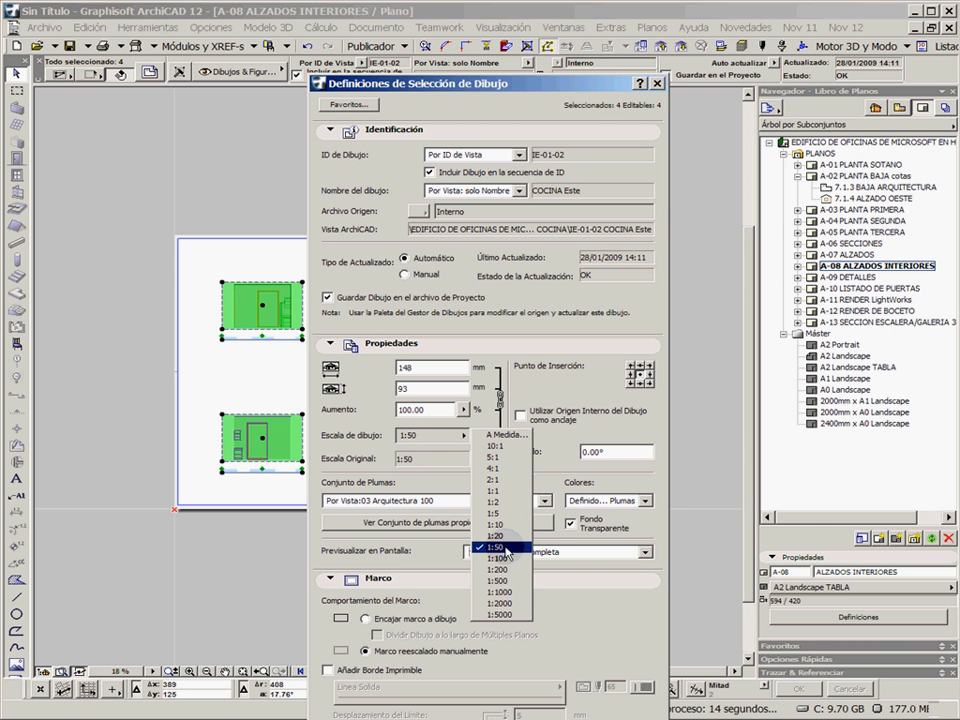
pyautogui.click(500, 436)
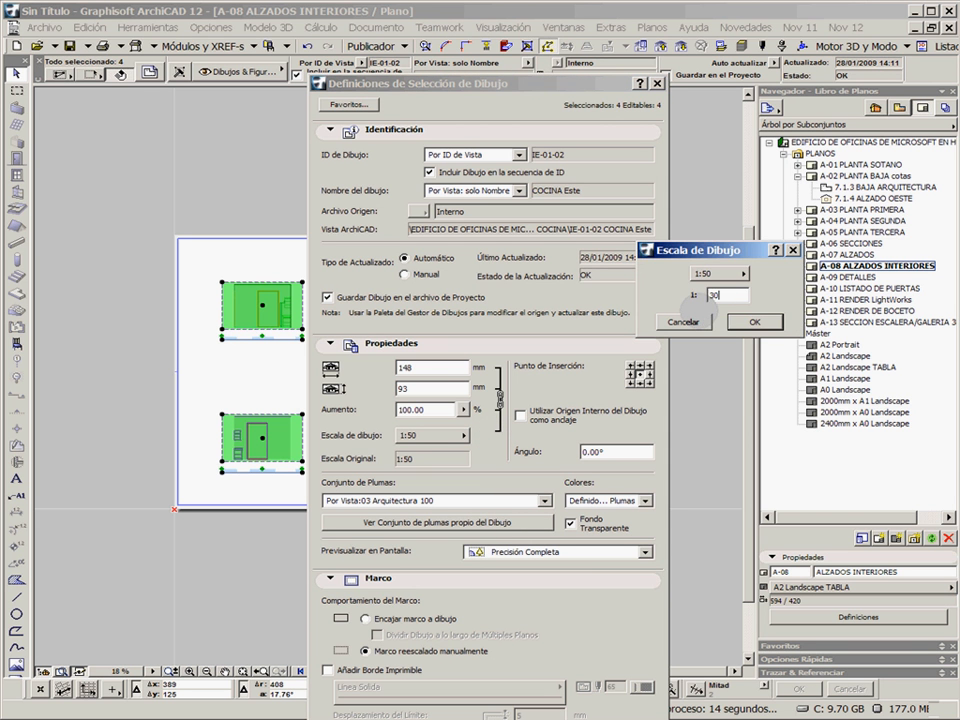
pyautogui.click(757, 322)
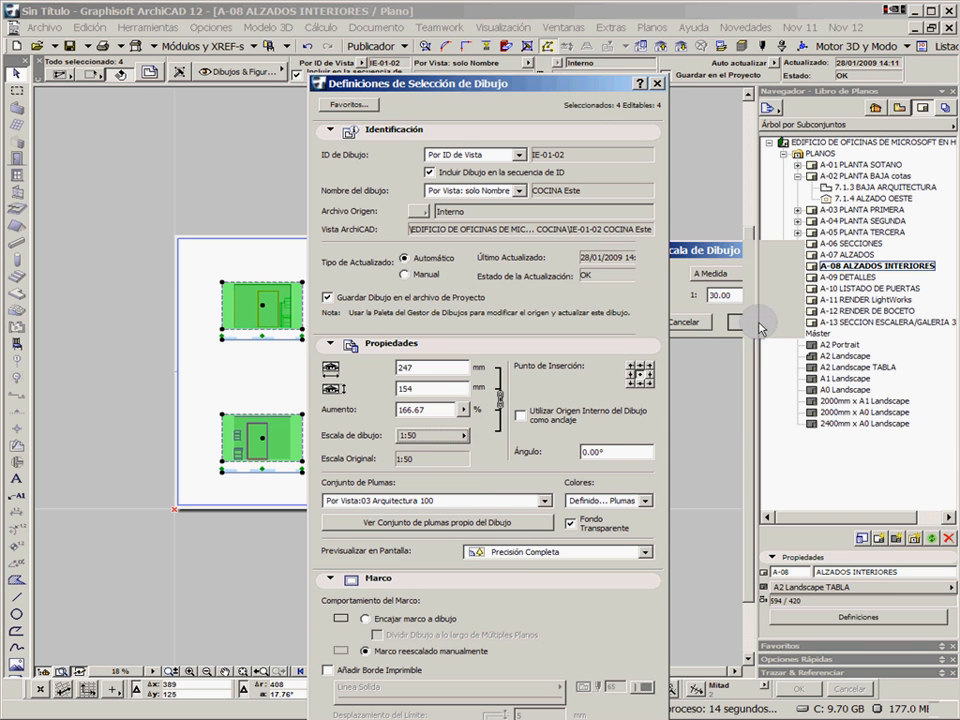
# Check the pen sets available for the four COCINA drawings, apply the drawing settings and deselect them
pyautogui.click(546, 500)
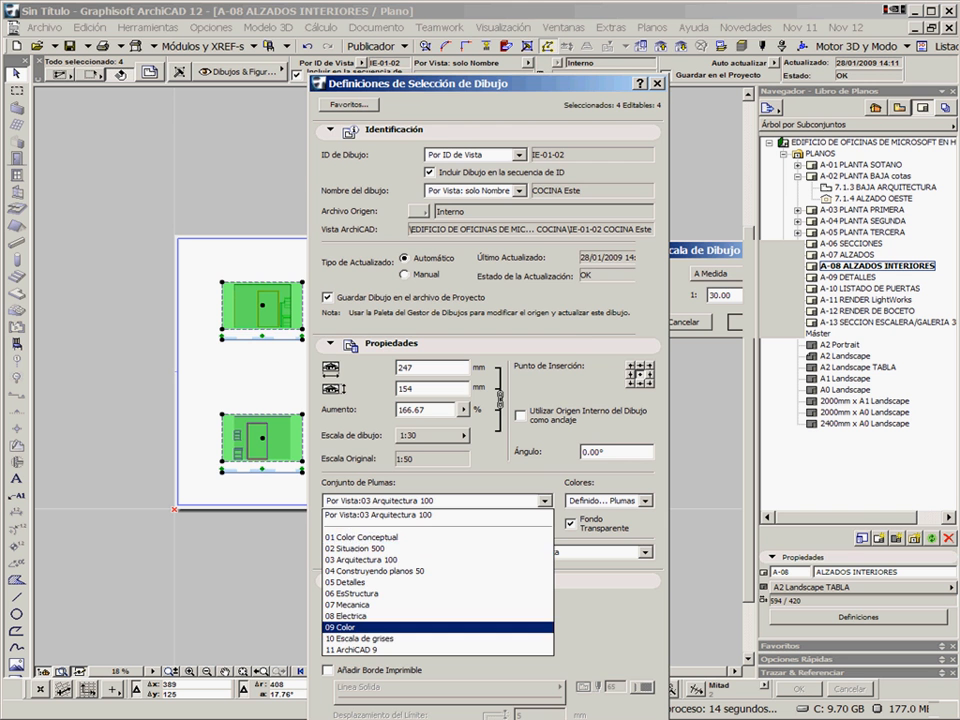
pyautogui.click(622, 716)
pyautogui.press('Return')
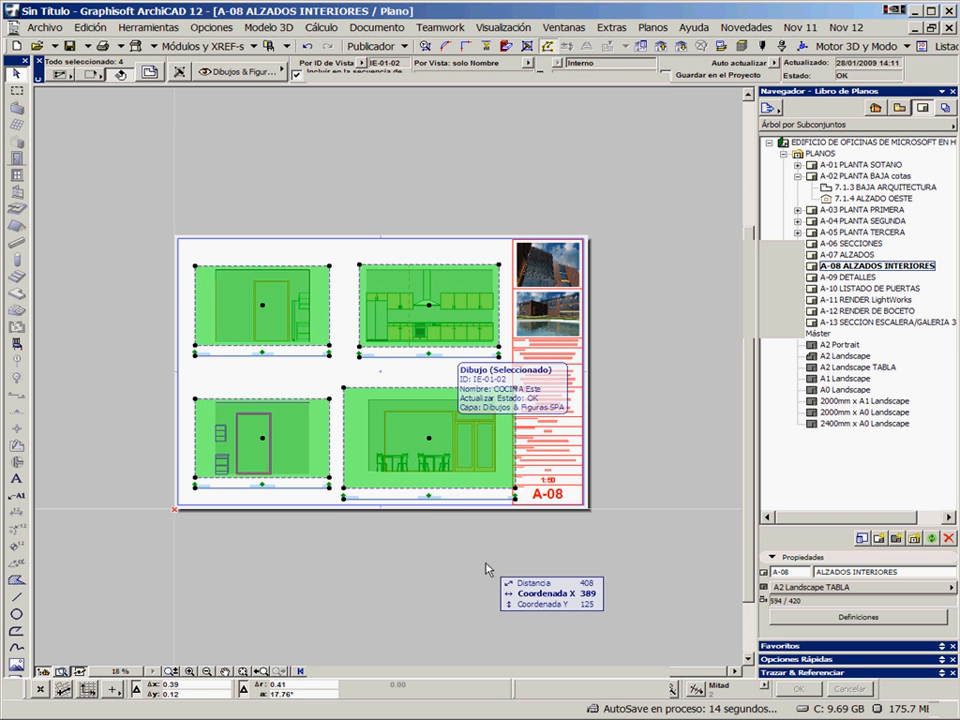
pyautogui.click(533, 455)
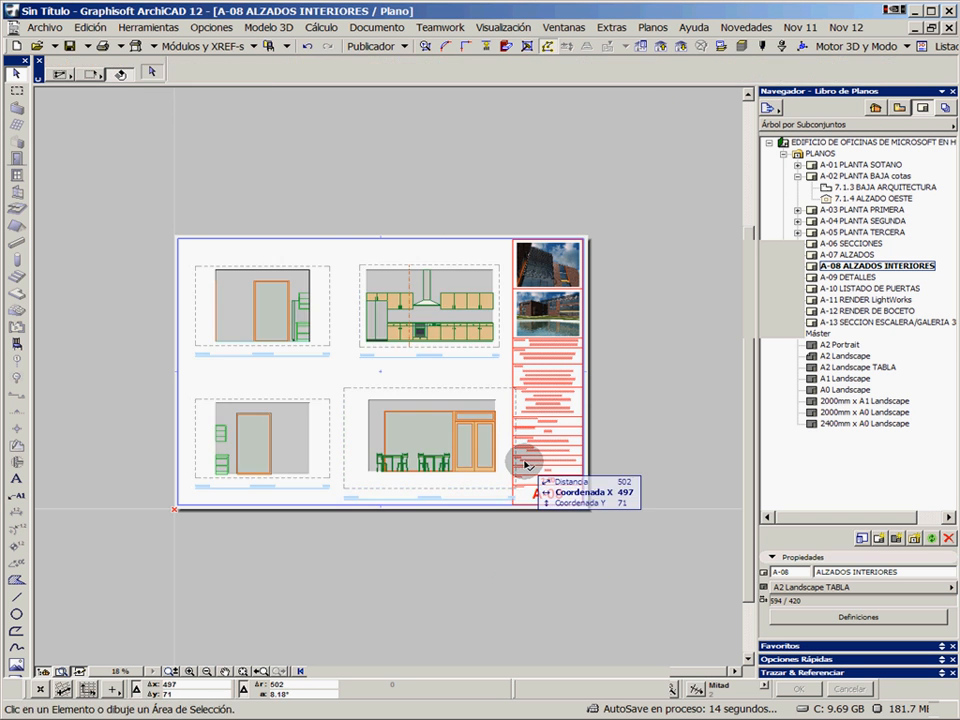
# Move the COCINA Oeste and COCINA Este drawings together horizontally until both clear the title block, and deselect them
pyautogui.click(328, 266)
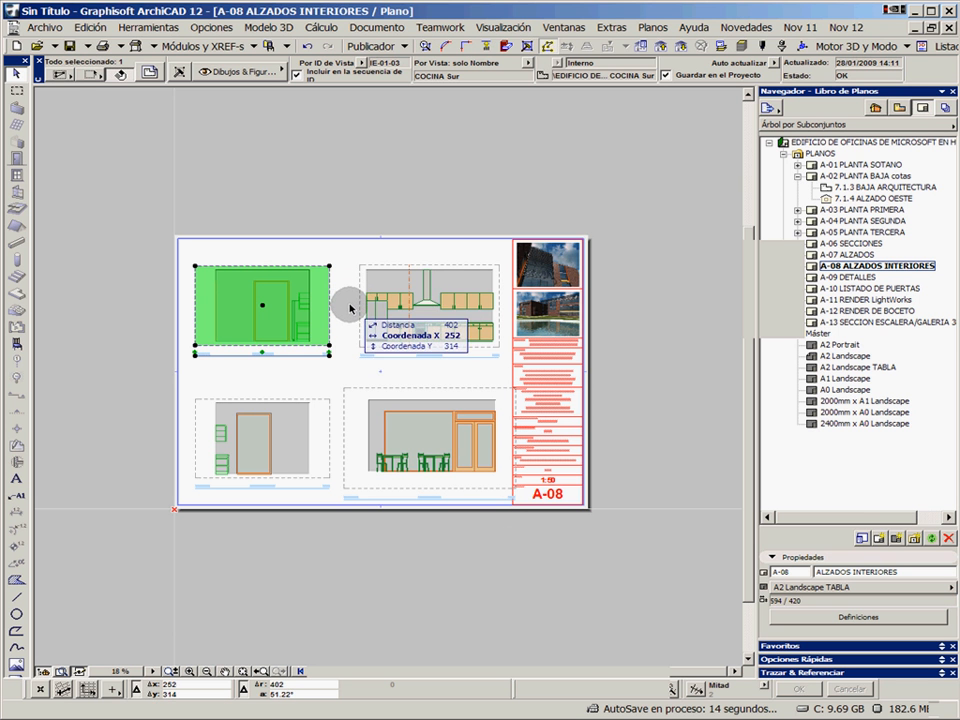
pyautogui.click(340, 214)
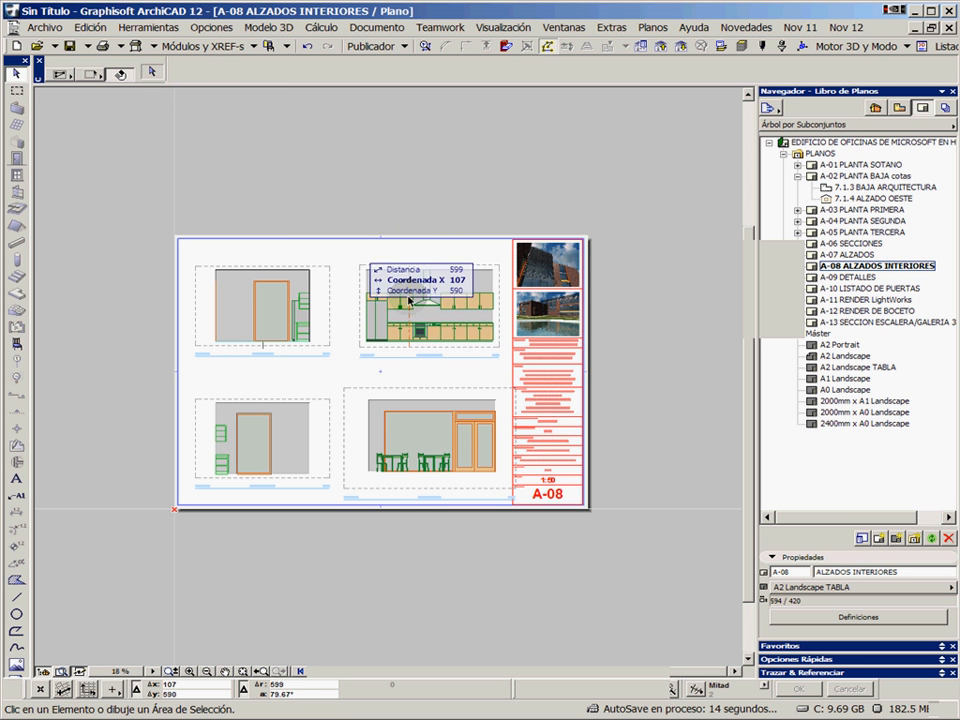
pyautogui.scroll(3, 515, 410)
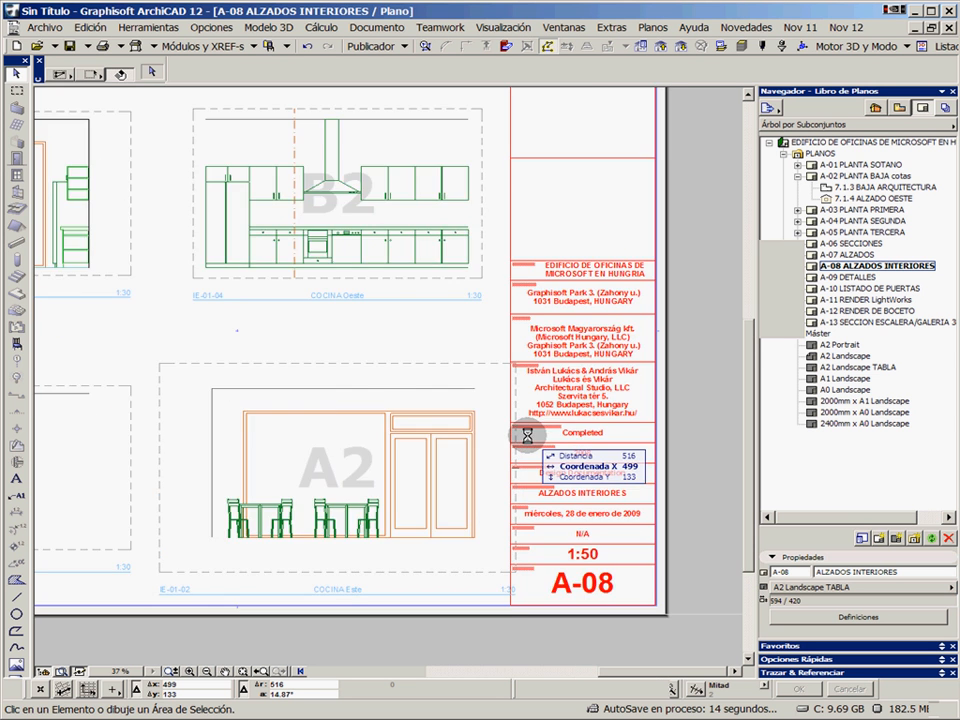
pyautogui.moveTo(528, 441); pyautogui.dragTo(546, 371, button='middle')
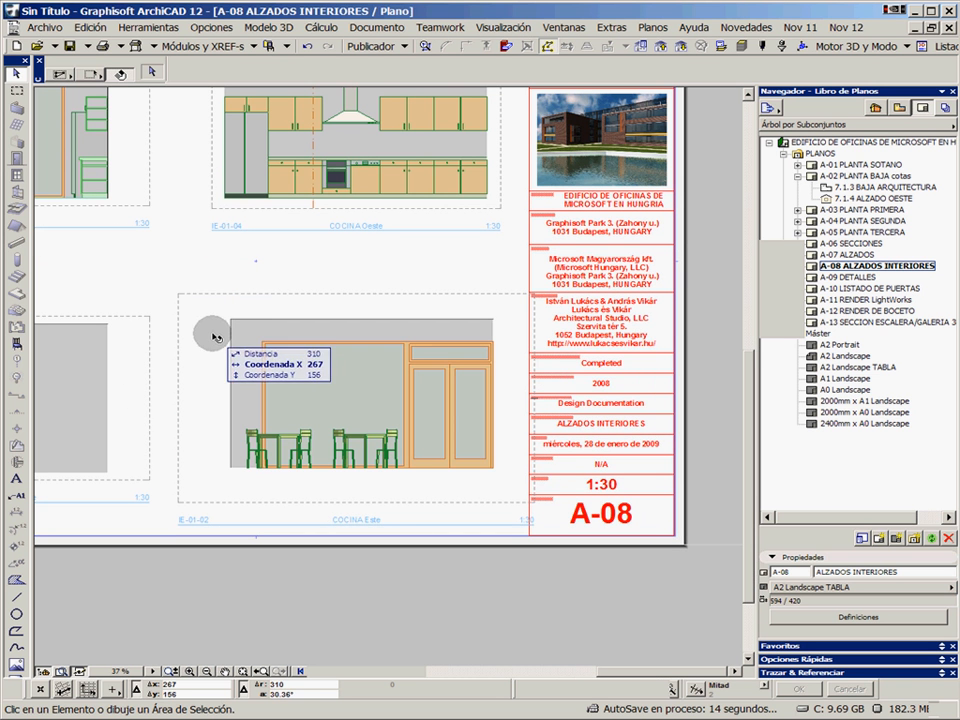
pyautogui.click(275, 180)
pyautogui.keyDown('shift'); pyautogui.moveTo(357, 378); pyautogui.dragTo(328, 384); pyautogui.keyUp('shift')
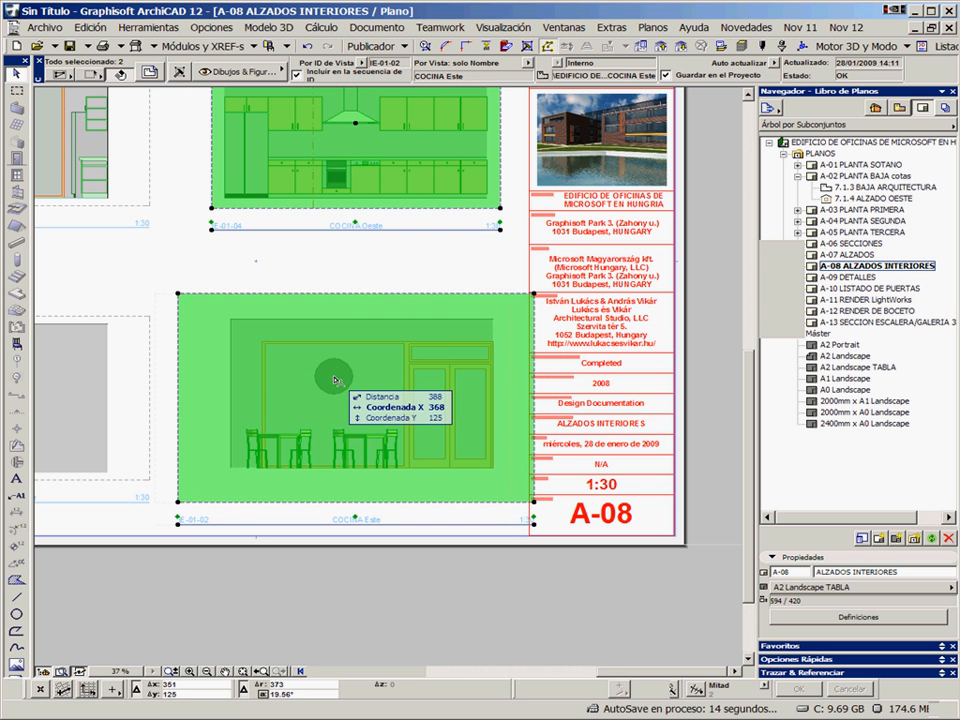
pyautogui.click(320, 272)
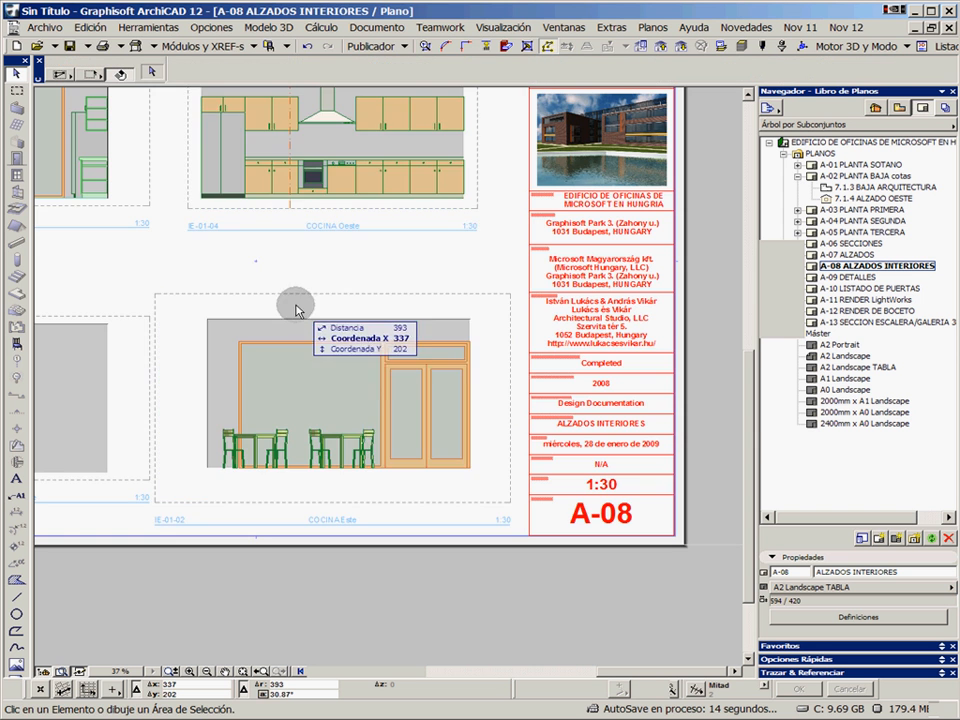
# Turn off the on-screen display of drawing frames (Marcos Dibujo) on layout A-08
pyautogui.scroll(-4, 420, 313)
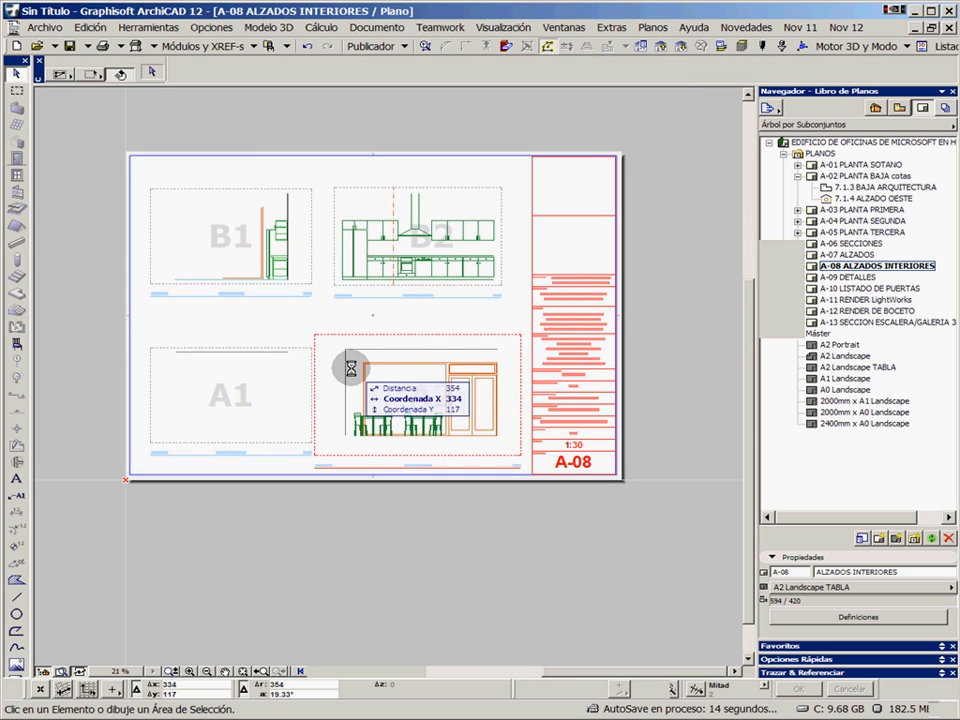
pyautogui.click(148, 27)
pyautogui.moveTo(208, 31)
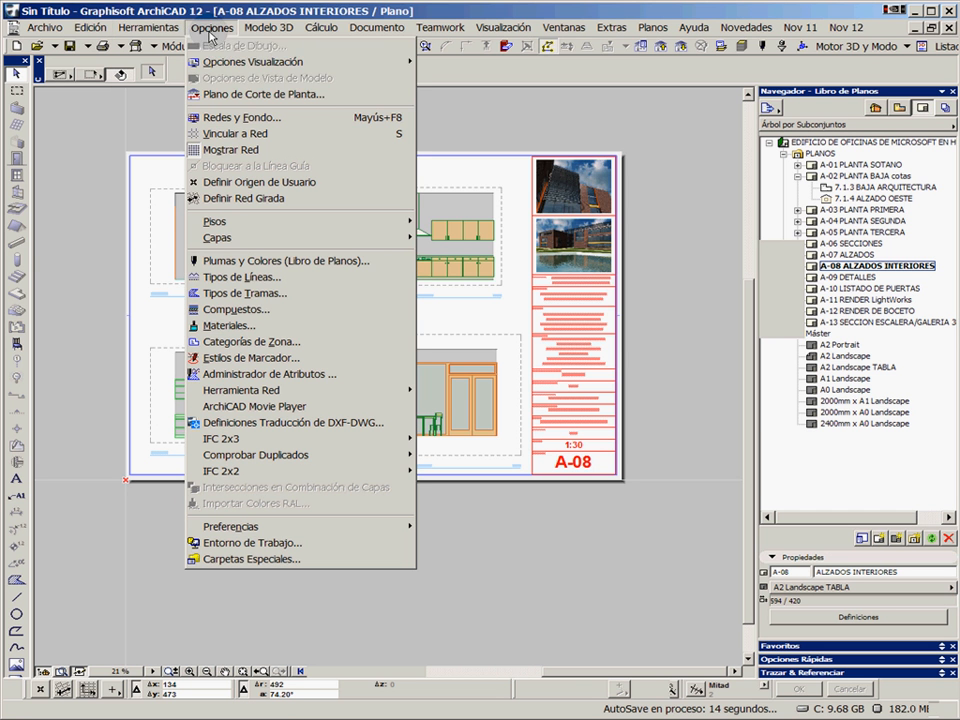
pyautogui.moveTo(228, 64)
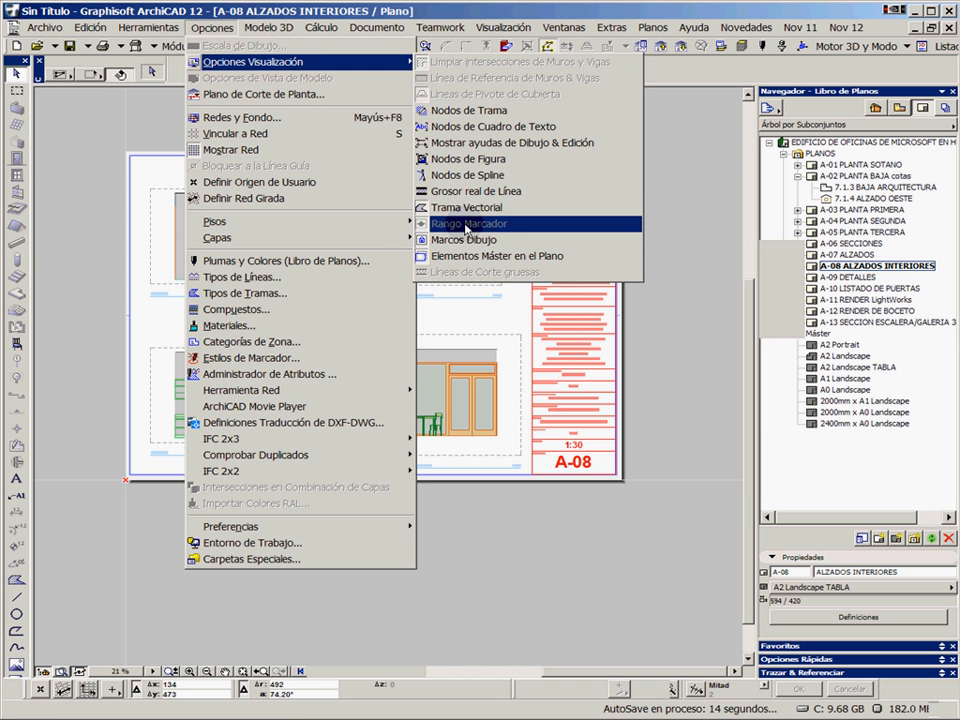
pyautogui.click(415, 175)
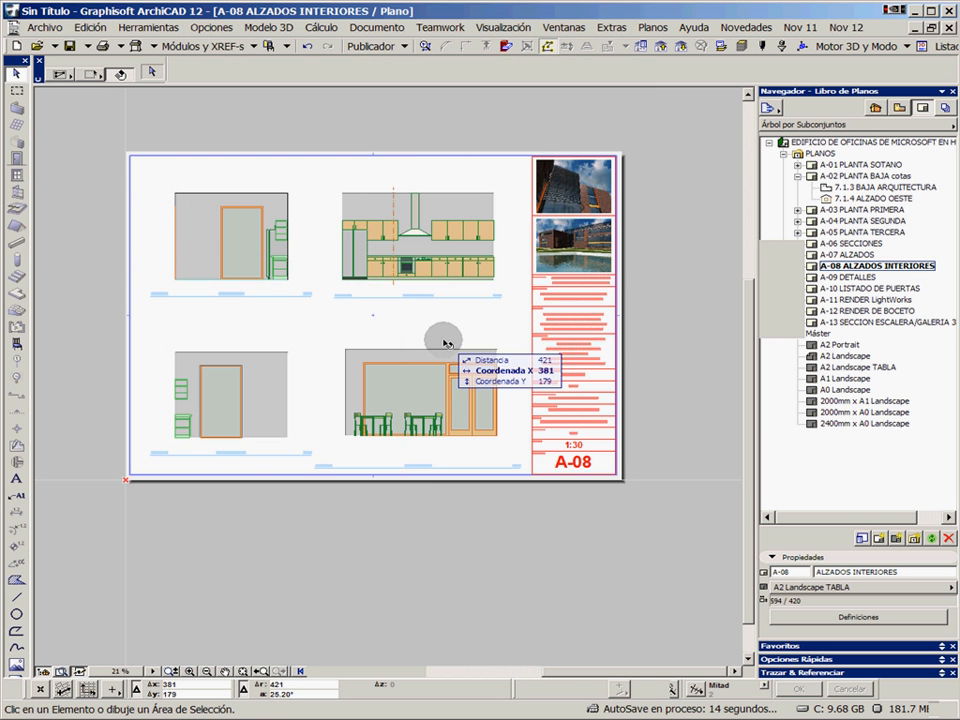
pyautogui.scroll(1, 439, 336)
pyautogui.scroll(1, 477, 409)
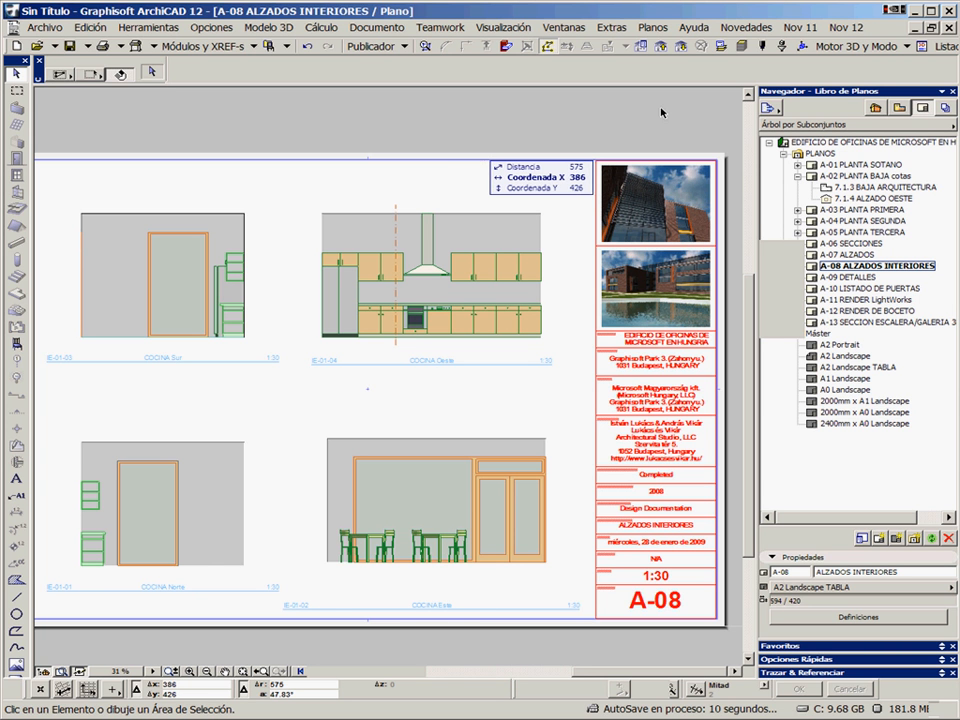
# Open the Organizador, move it fully into view and widen its source tree so the complete names can be read
pyautogui.click(770, 109)
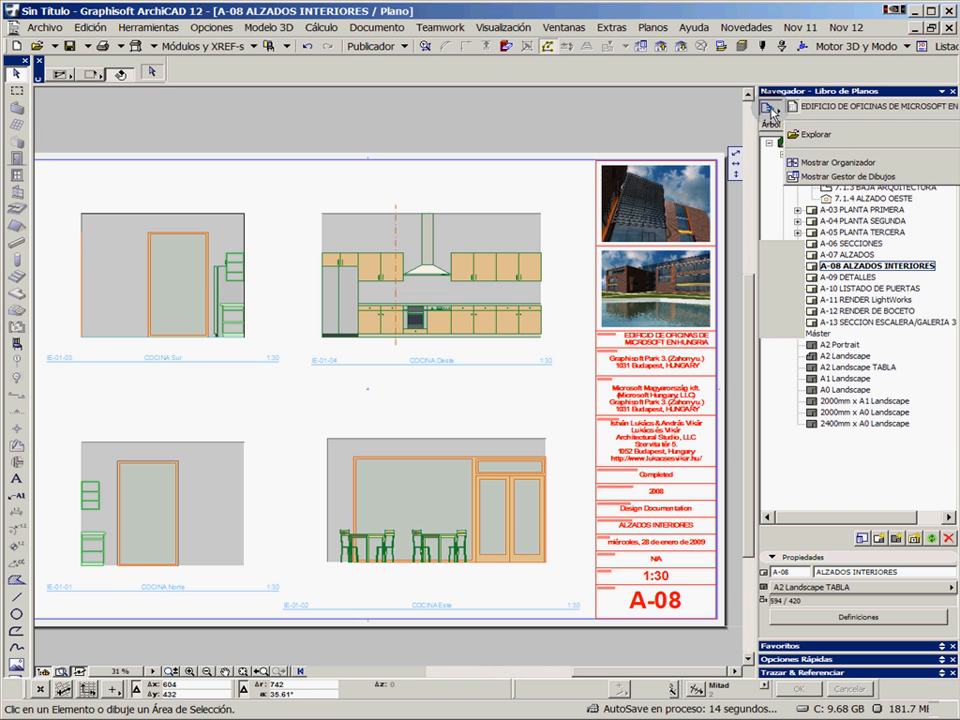
pyautogui.click(818, 163)
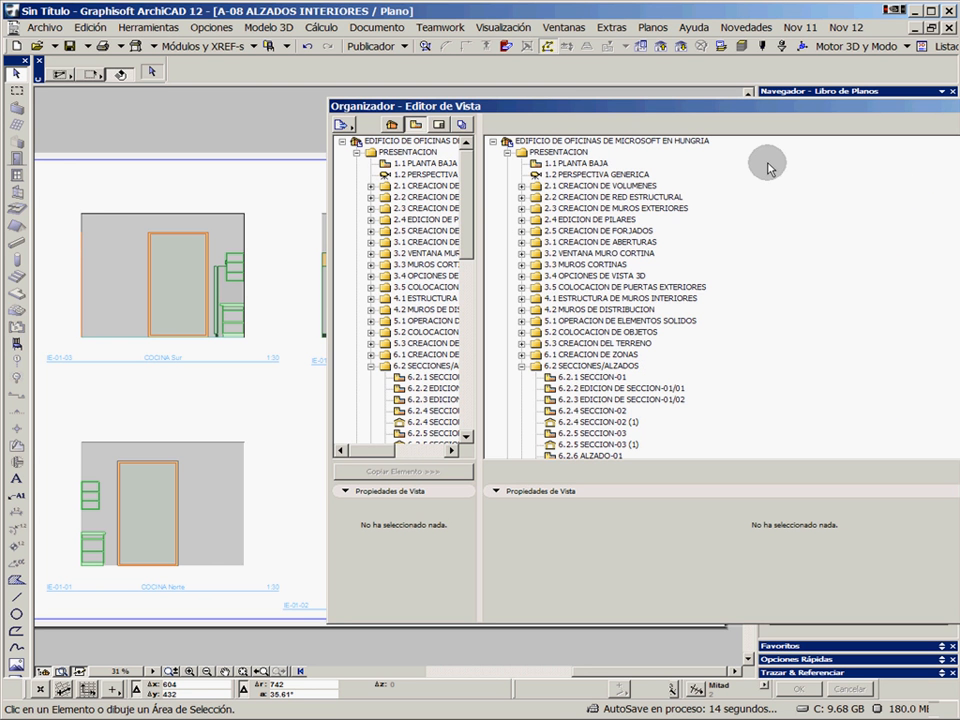
pyautogui.moveTo(783, 101); pyautogui.dragTo(531, 98)
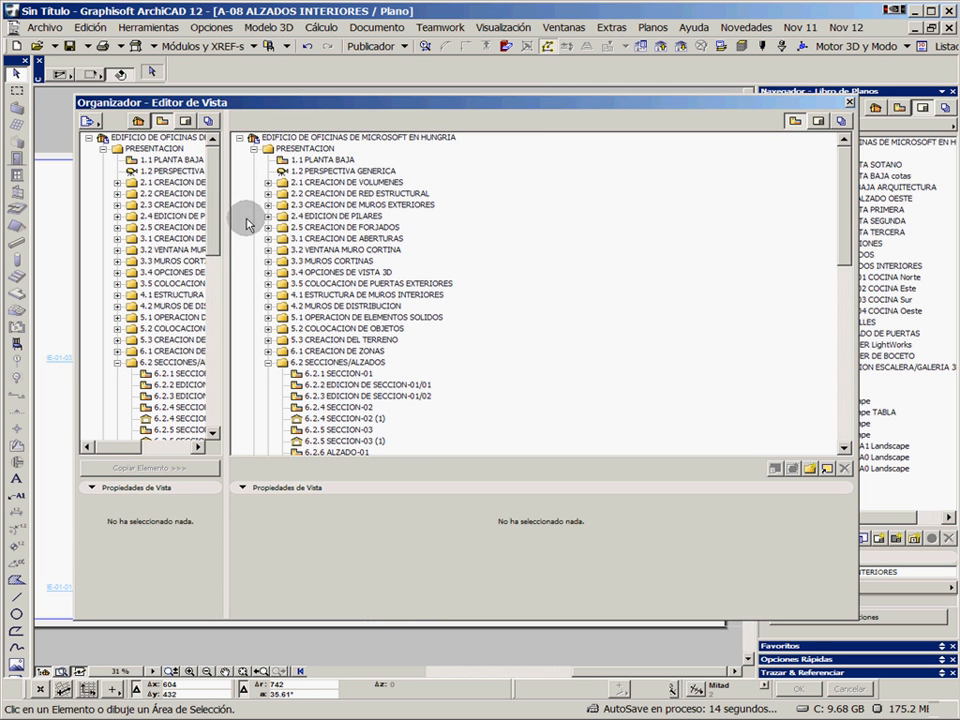
pyautogui.moveTo(221, 242); pyautogui.dragTo(368, 248)
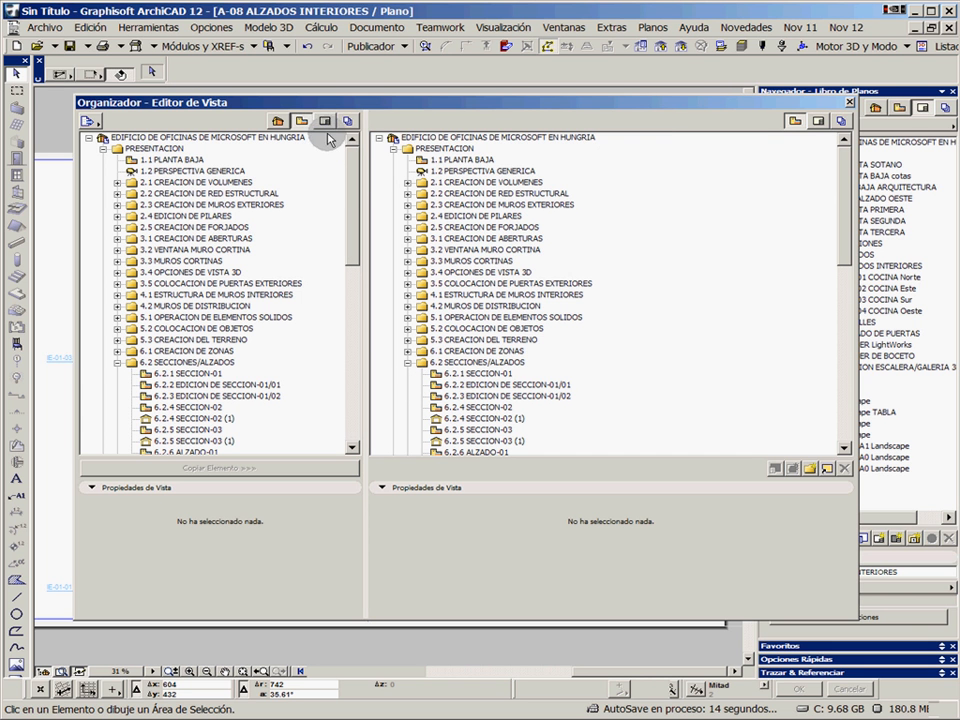
# Look through the Organizador's project map and view map and set both of its trees to the Libro de Planos
pyautogui.click(278, 120)
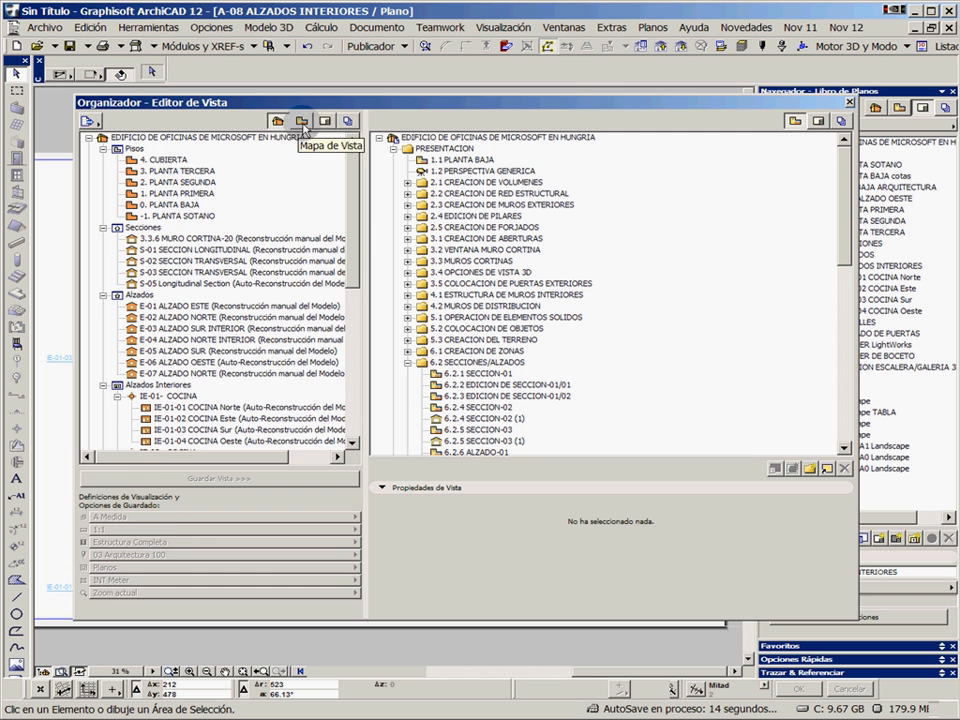
pyautogui.click(301, 120)
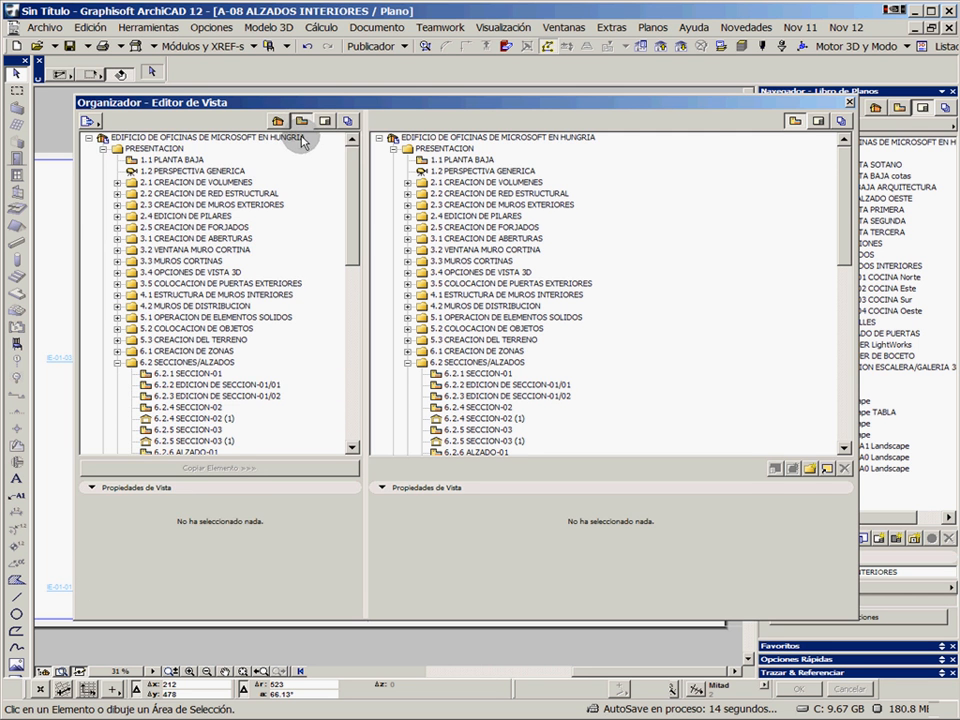
pyautogui.click(325, 120)
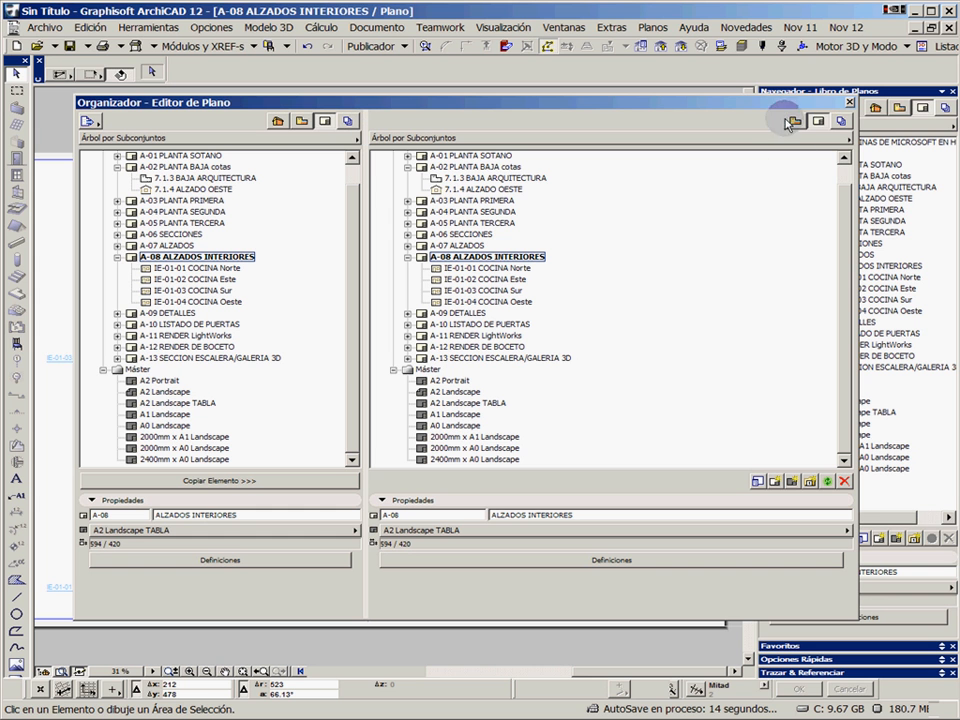
# Switch the Organizador's destination tree to the publisher set and delete its PLANOS and Structural Consultant items
pyautogui.click(841, 121)
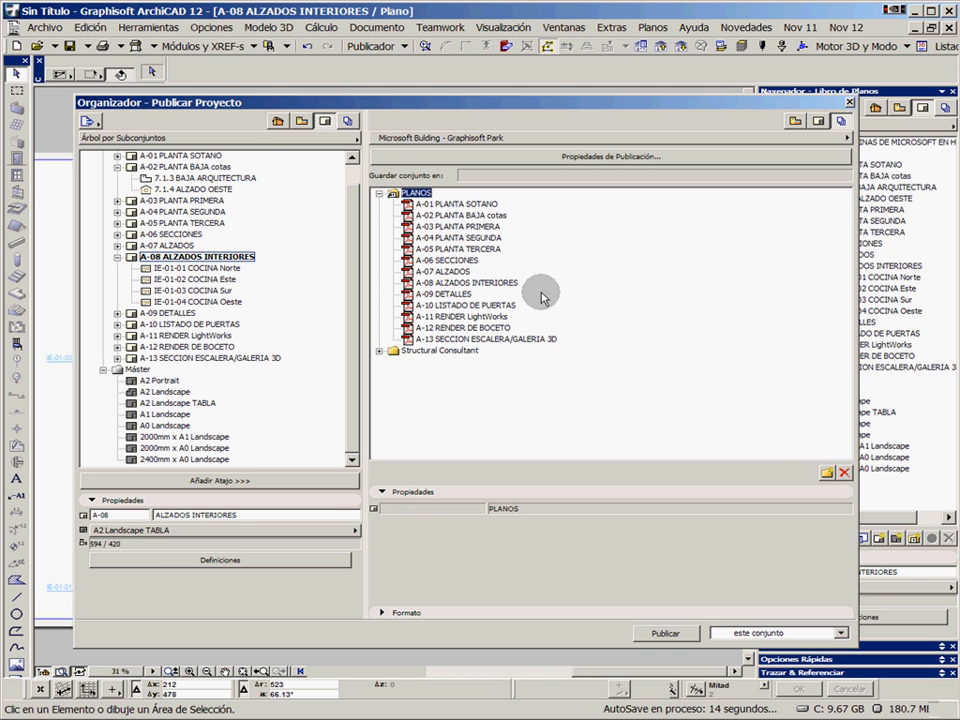
pyautogui.click(844, 472)
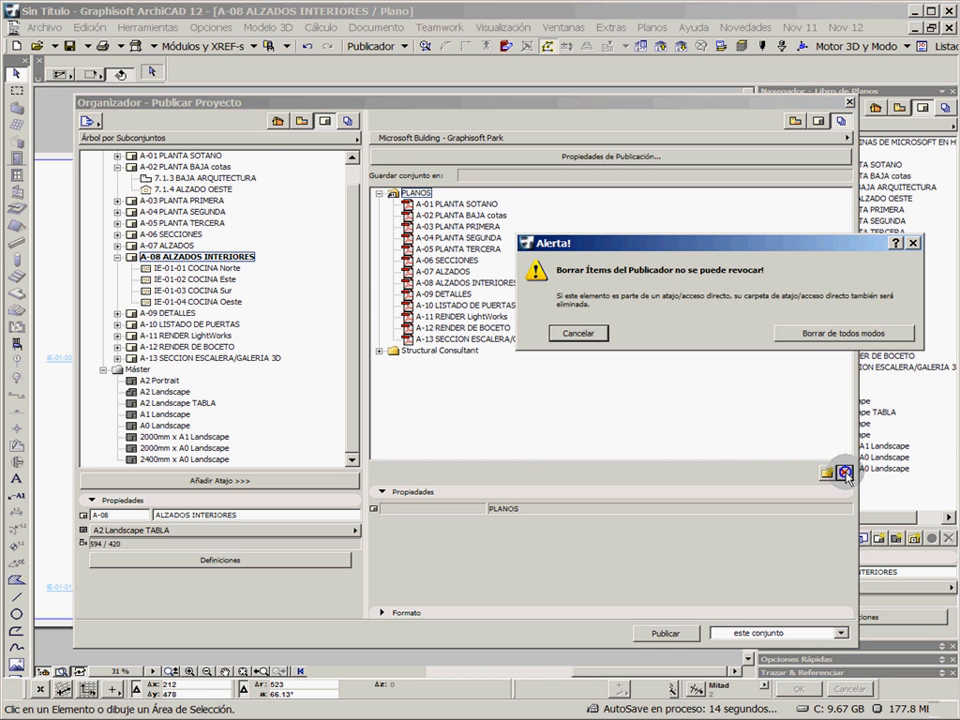
pyautogui.click(818, 332)
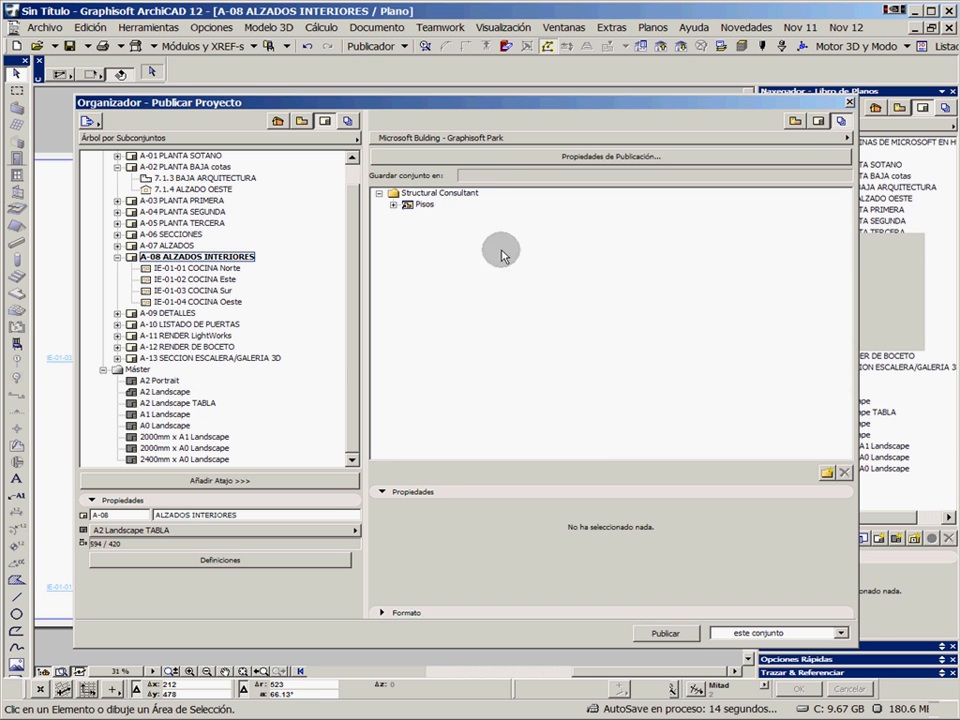
pyautogui.click(430, 192)
pyautogui.click(844, 472)
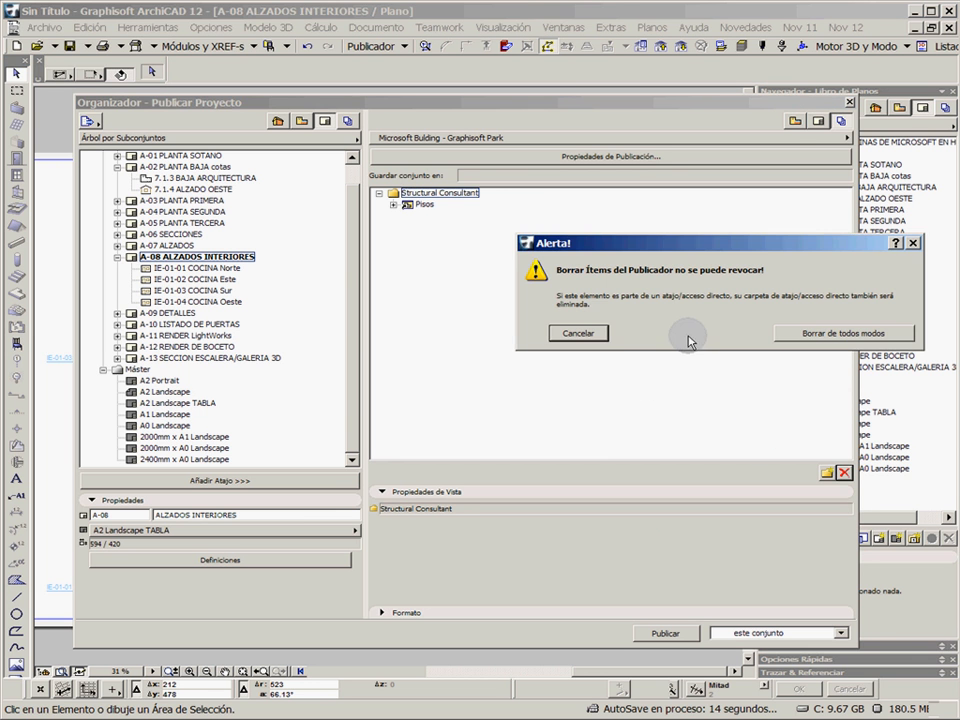
pyautogui.click(810, 334)
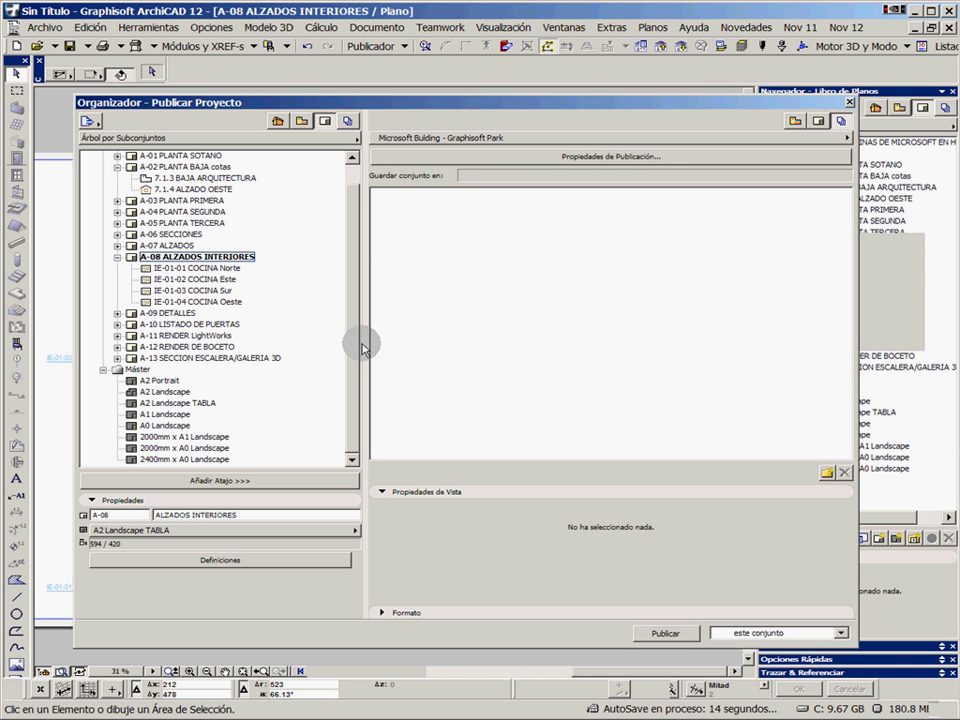
# Add the whole EDIFICIO DE OFICINAS DE MICROSOFT EN HUNGRIA layout book to the publisher set and expand it down to the PLANOS layouts
pyautogui.scroll(1, 355, 310)
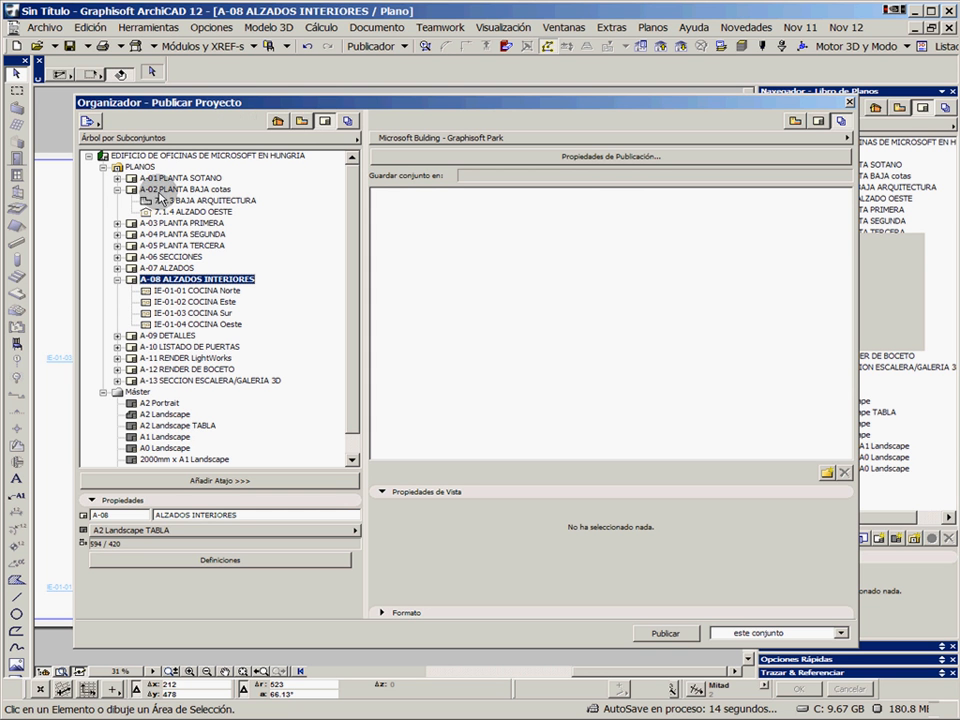
pyautogui.click(301, 121)
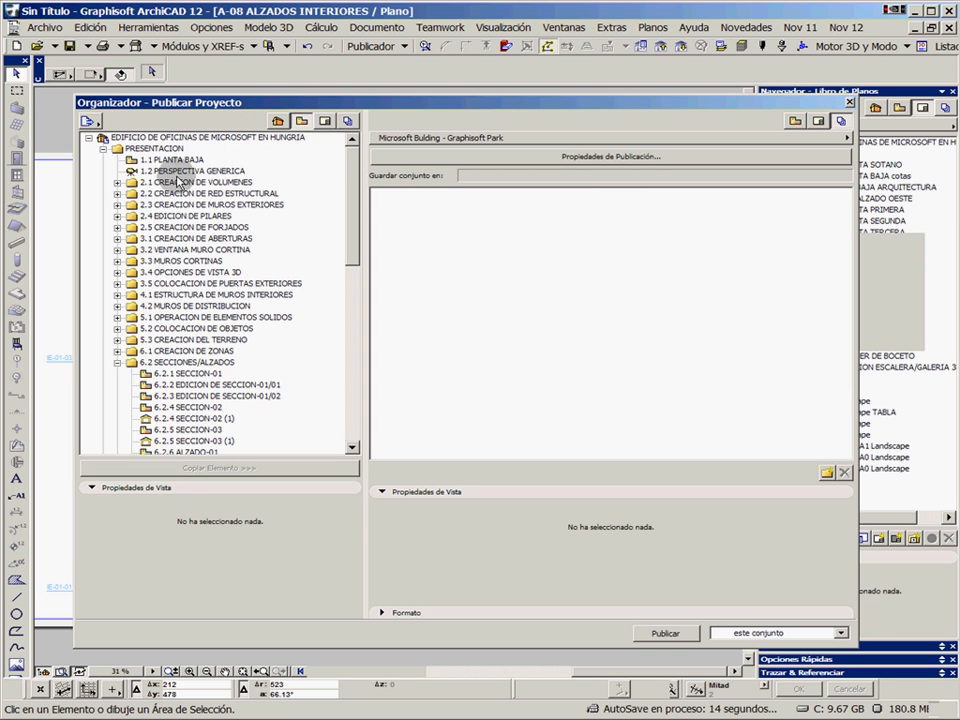
pyautogui.click(325, 121)
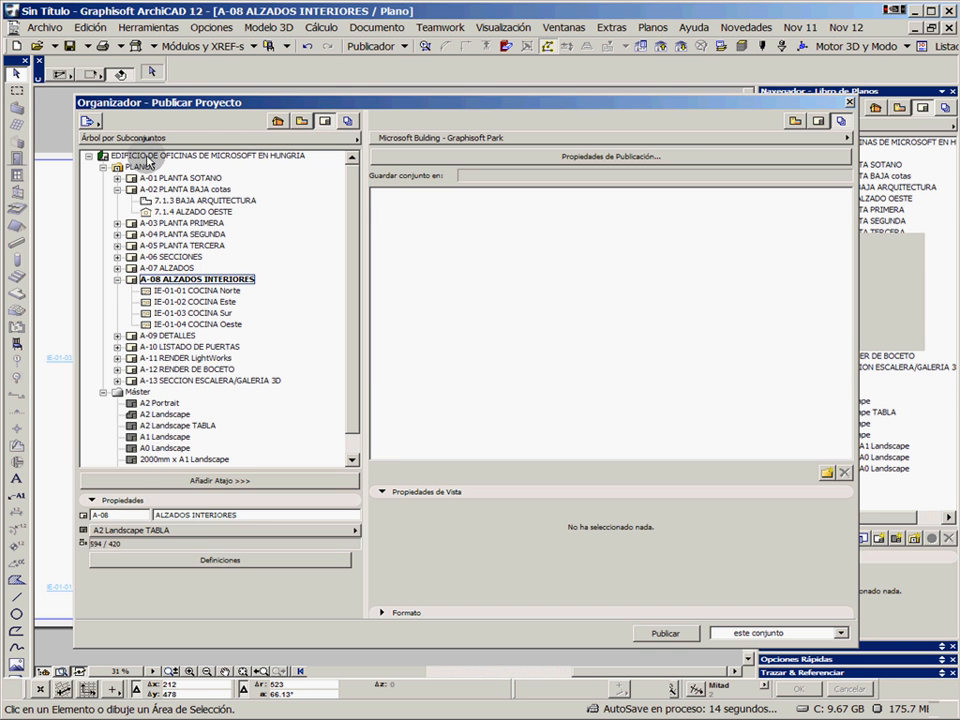
pyautogui.moveTo(148, 160); pyautogui.dragTo(489, 251)
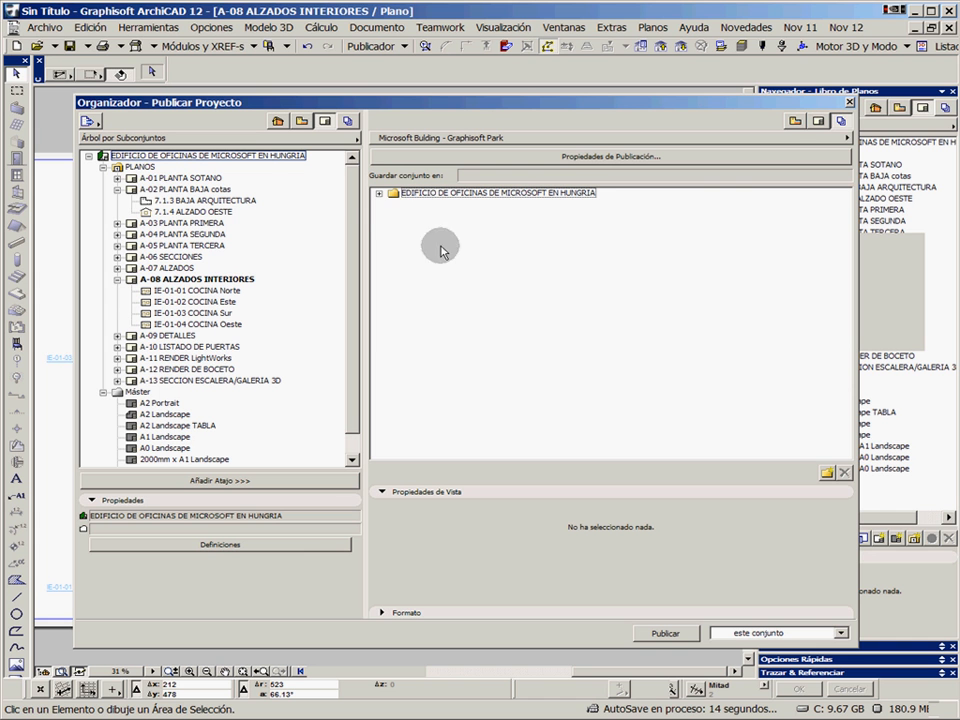
pyautogui.click(378, 193)
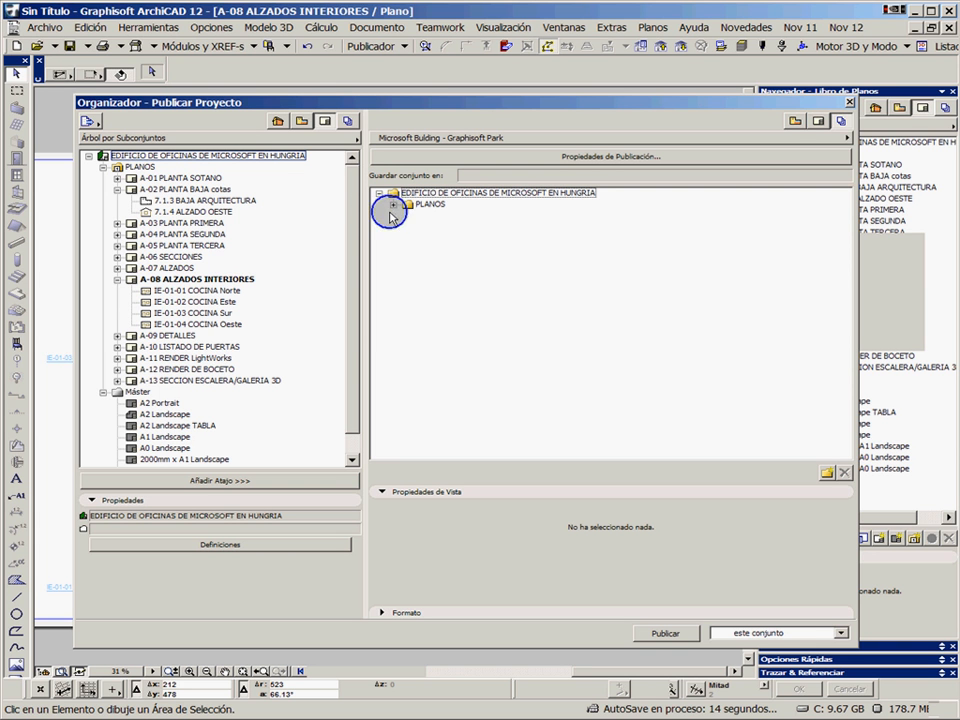
pyautogui.click(393, 204)
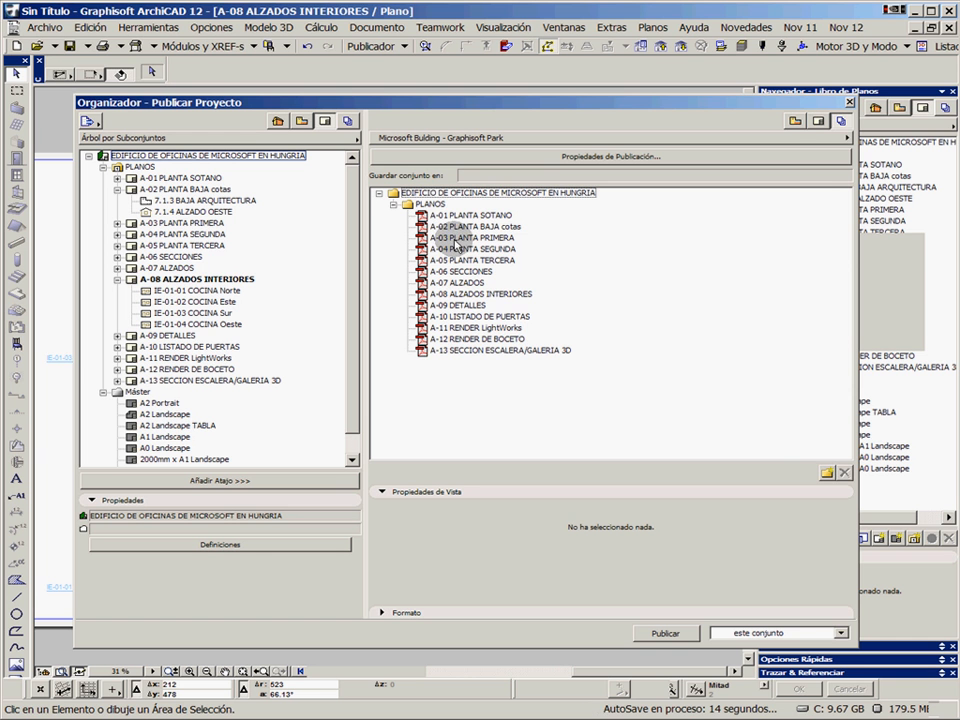
# Create a folder named Alzados inside the publisher set's PLANOS folder and move A-08 ALZADOS INTERIORES into it
pyautogui.click(826, 472)
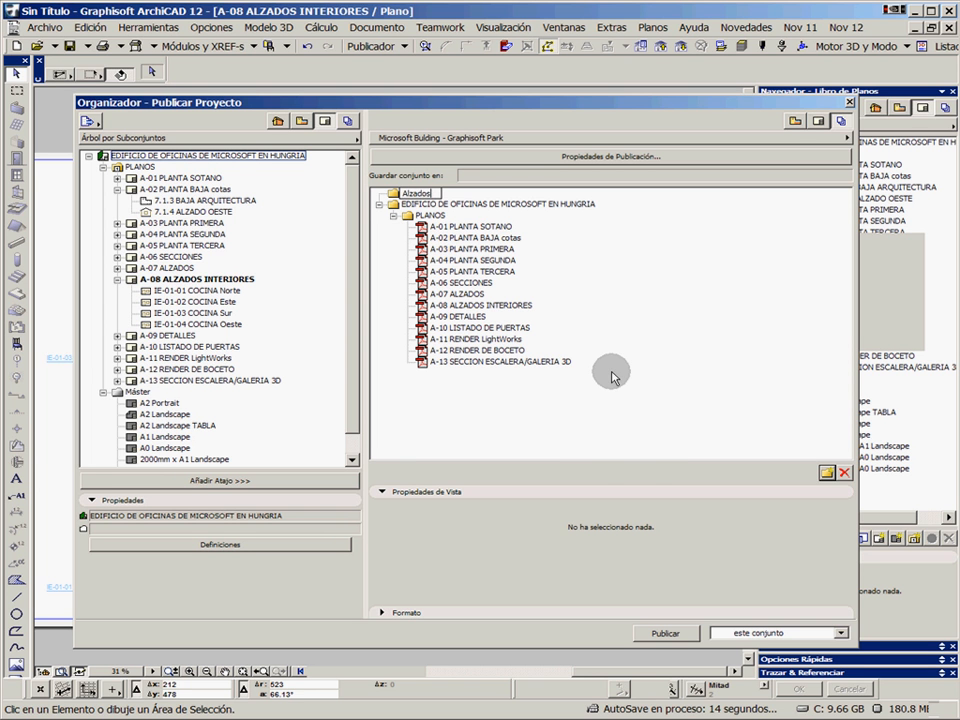
pyautogui.press('Return')
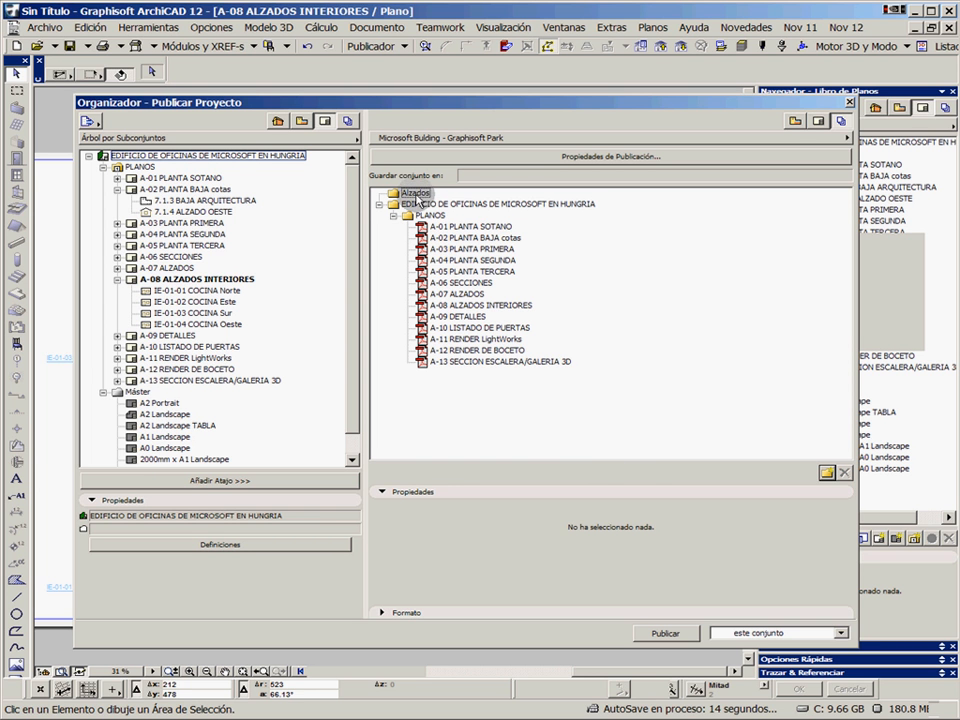
pyautogui.moveTo(417, 197); pyautogui.dragTo(430, 221)
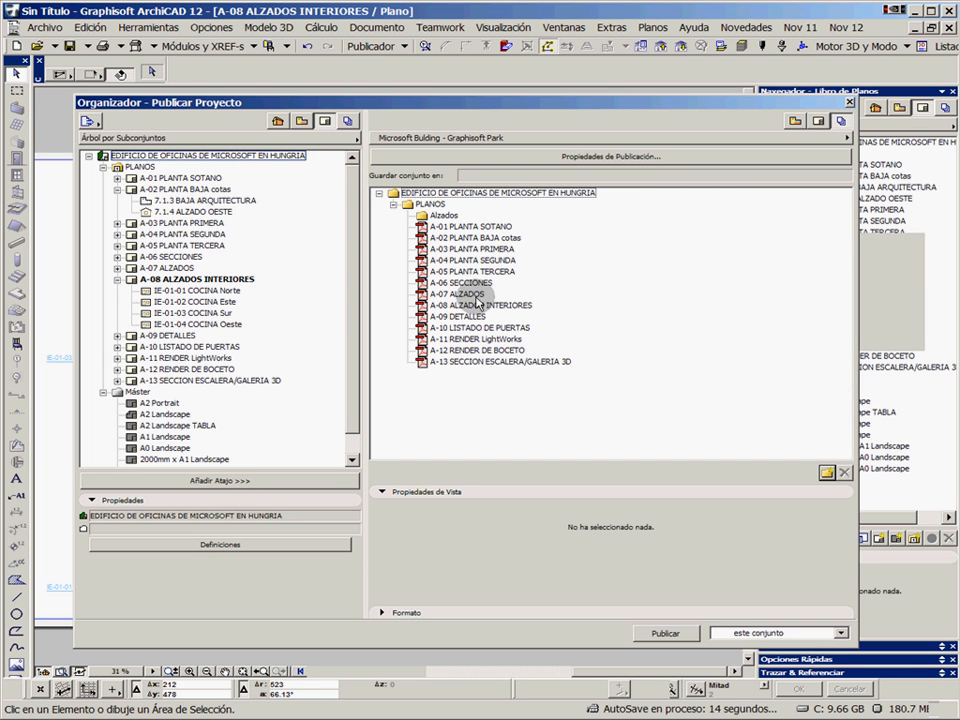
pyautogui.moveTo(466, 308); pyautogui.dragTo(449, 218)
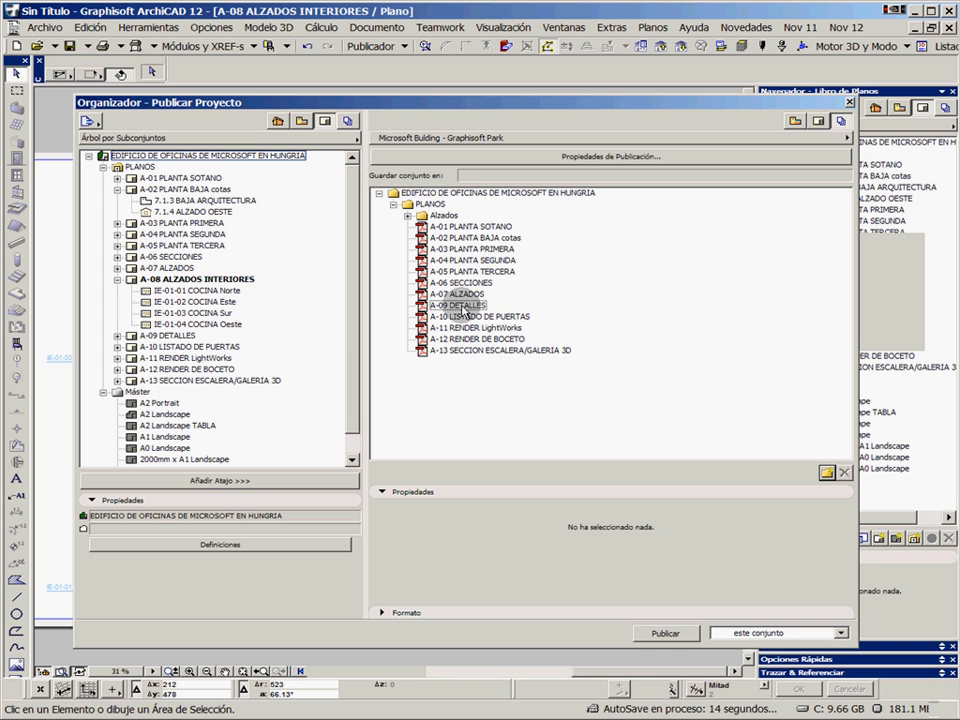
# Expand the format settings and set the publishing format of A-01 PLANTA SOTANO to DWG
pyautogui.click(458, 228)
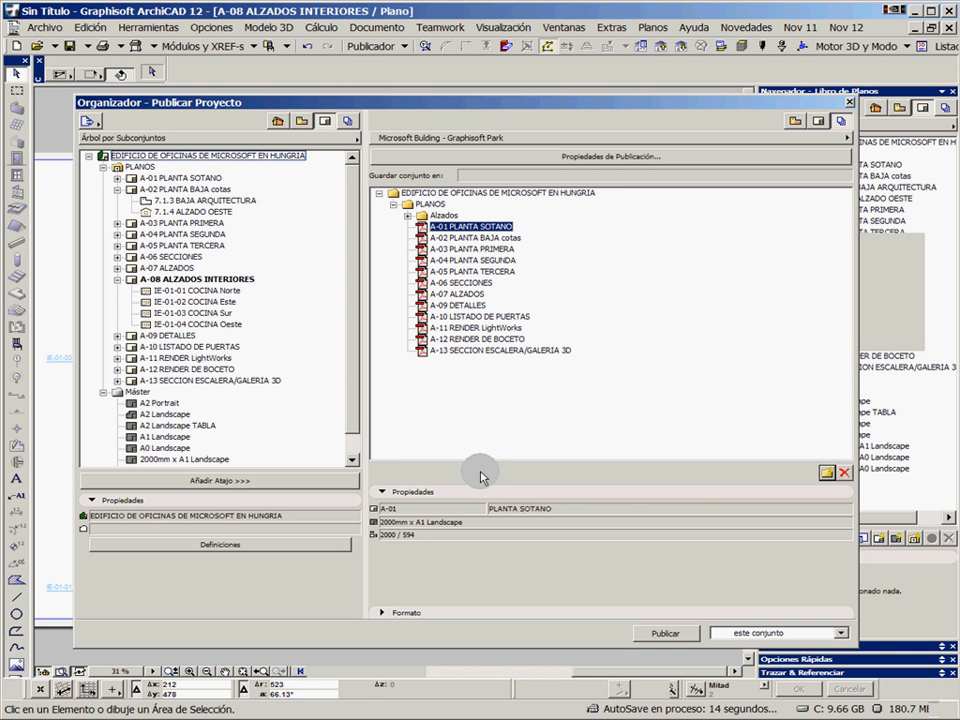
pyautogui.click(386, 614)
pyautogui.click(428, 530)
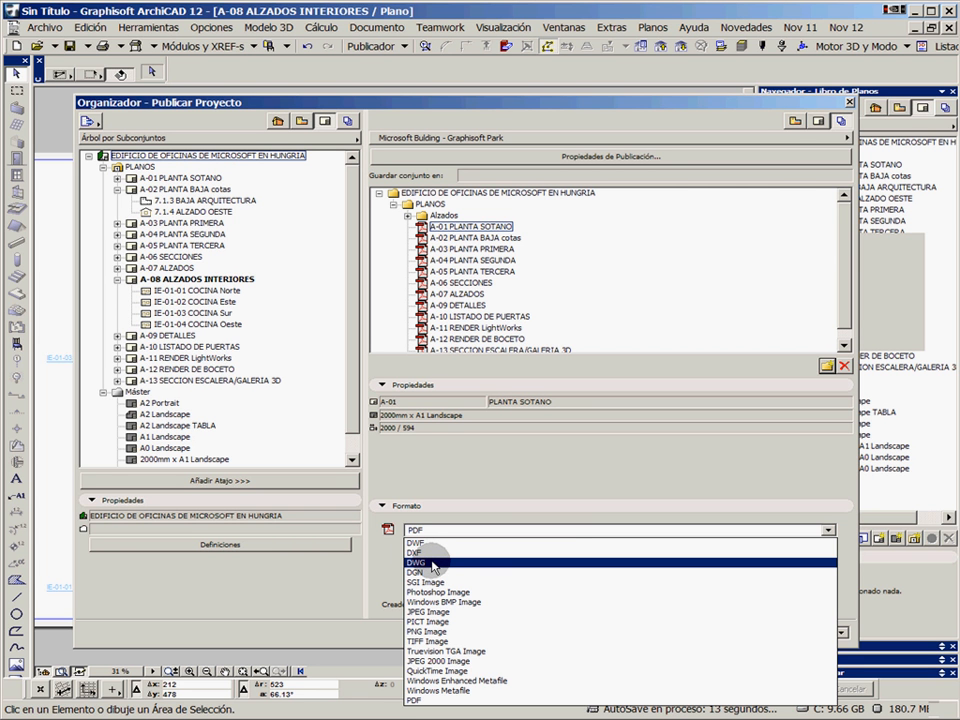
pyautogui.click(435, 563)
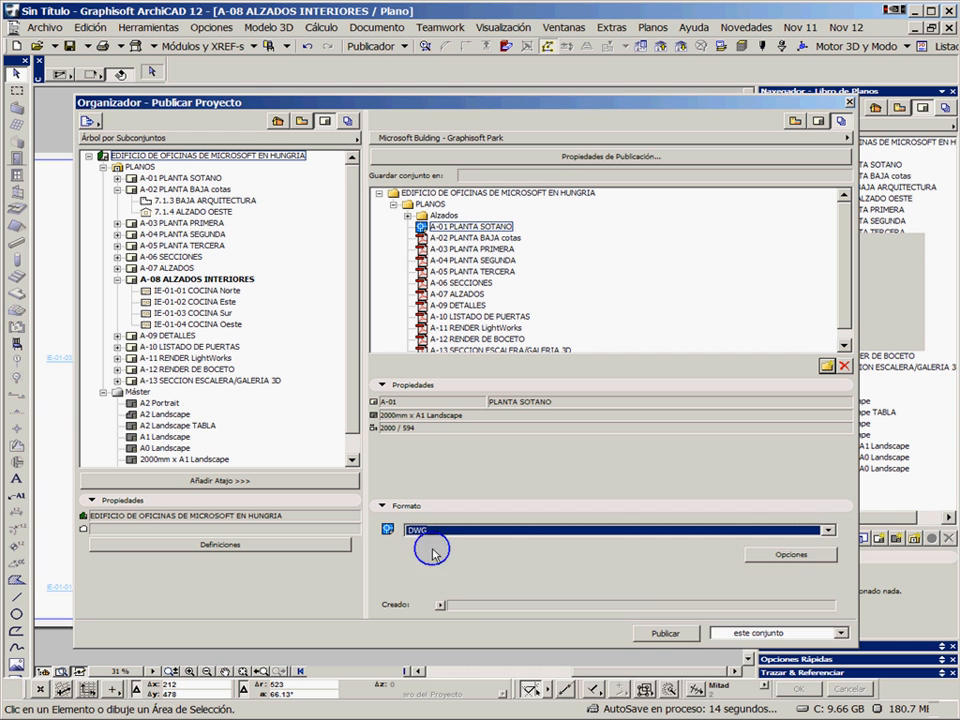
# Set the publishing format of A-03 PLANTA PRIMERA to DGN and of A-04 PLANTA SEGUNDA to DXF
pyautogui.click(445, 249)
pyautogui.click(428, 530)
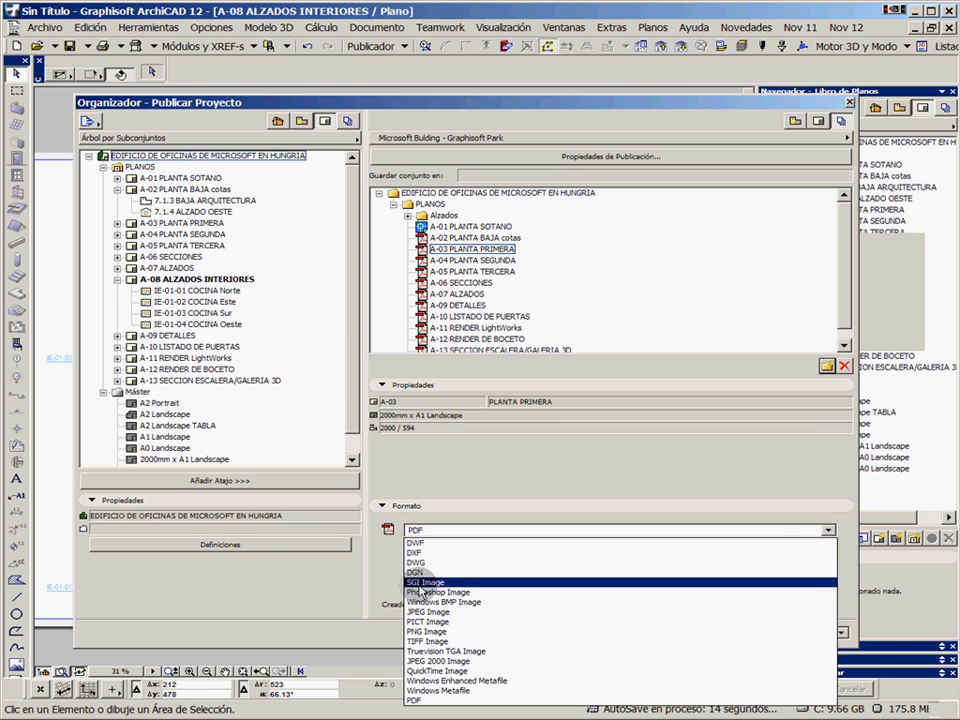
pyautogui.click(420, 573)
pyautogui.click(470, 260)
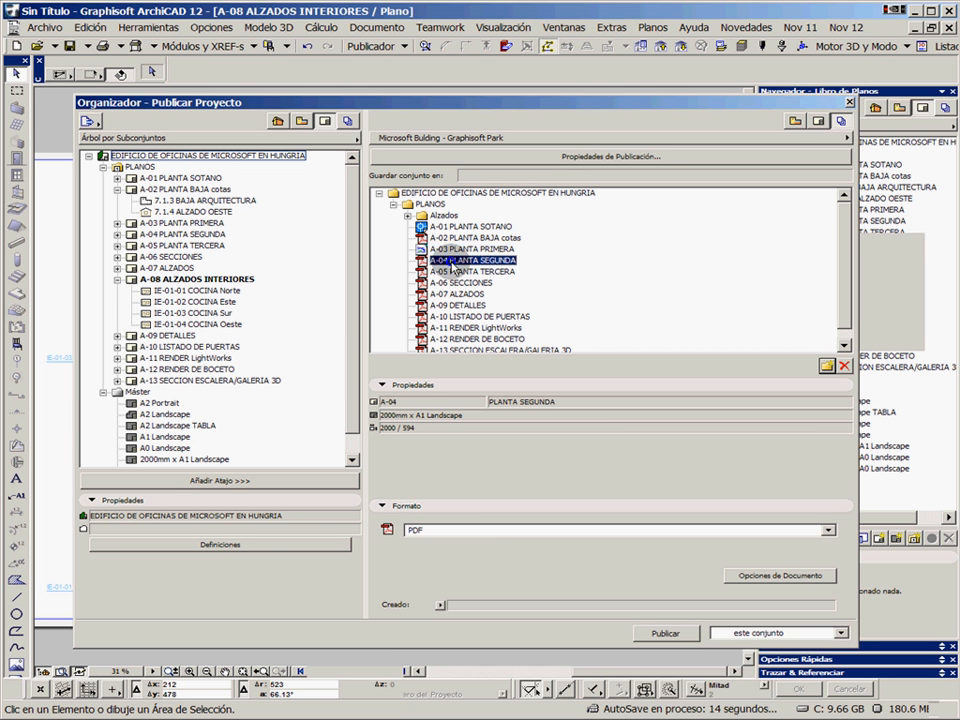
pyautogui.click(440, 530)
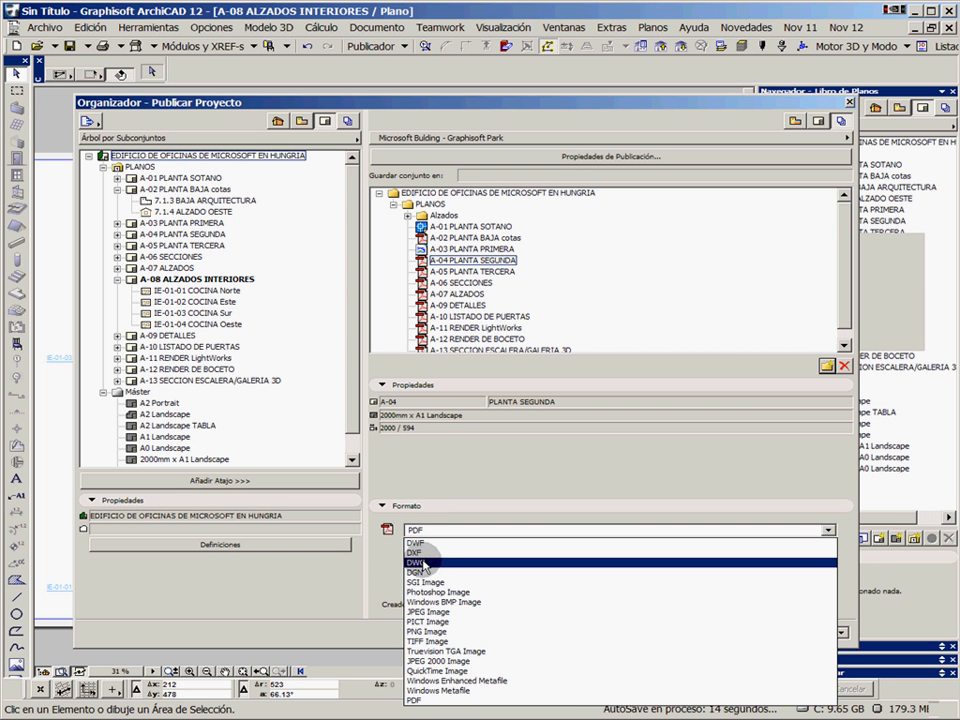
pyautogui.click(418, 552)
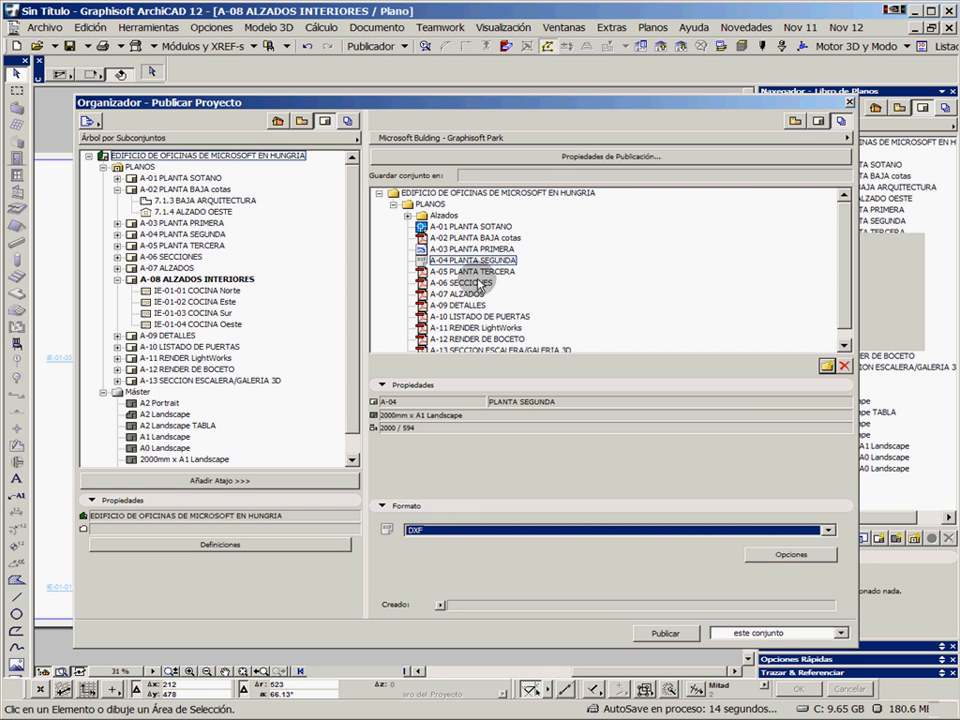
# Duplicate A-05 PLANTA TERCERA in the publisher set, place the copy directly below the original and set the copy's format to DWF
pyautogui.moveTo(484, 271); pyautogui.dragTo(540, 264)
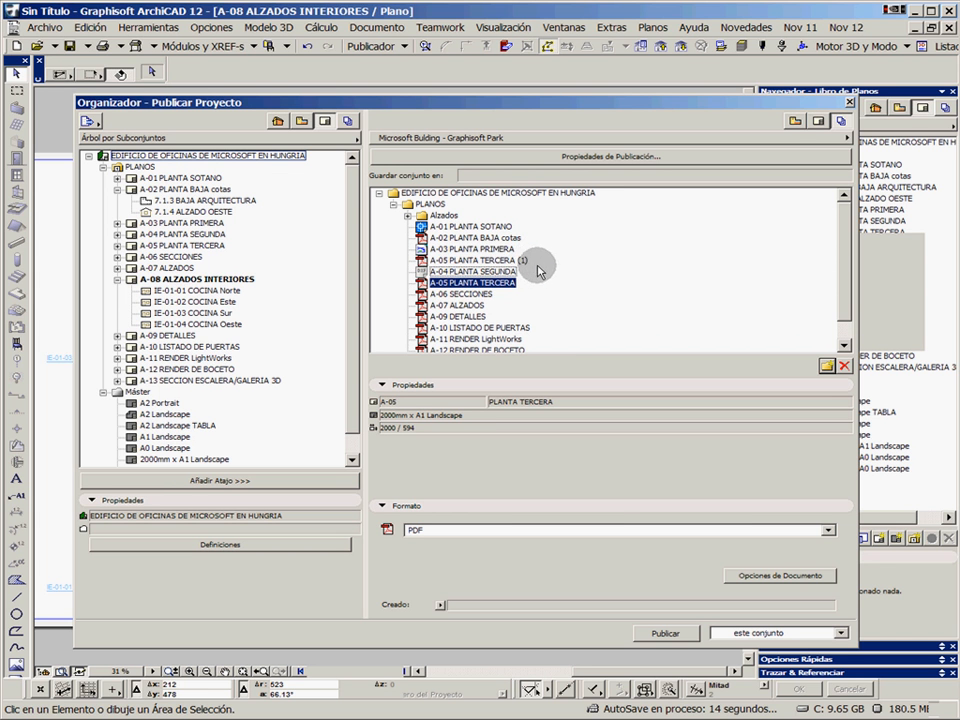
pyautogui.click(541, 314)
pyautogui.click(478, 283)
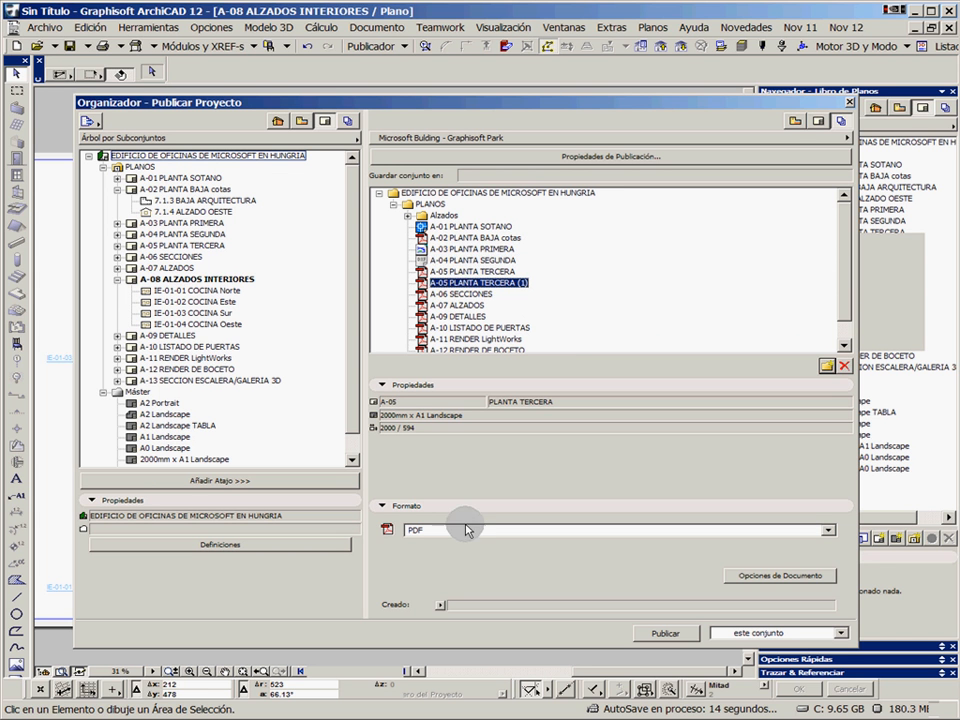
pyautogui.click(458, 531)
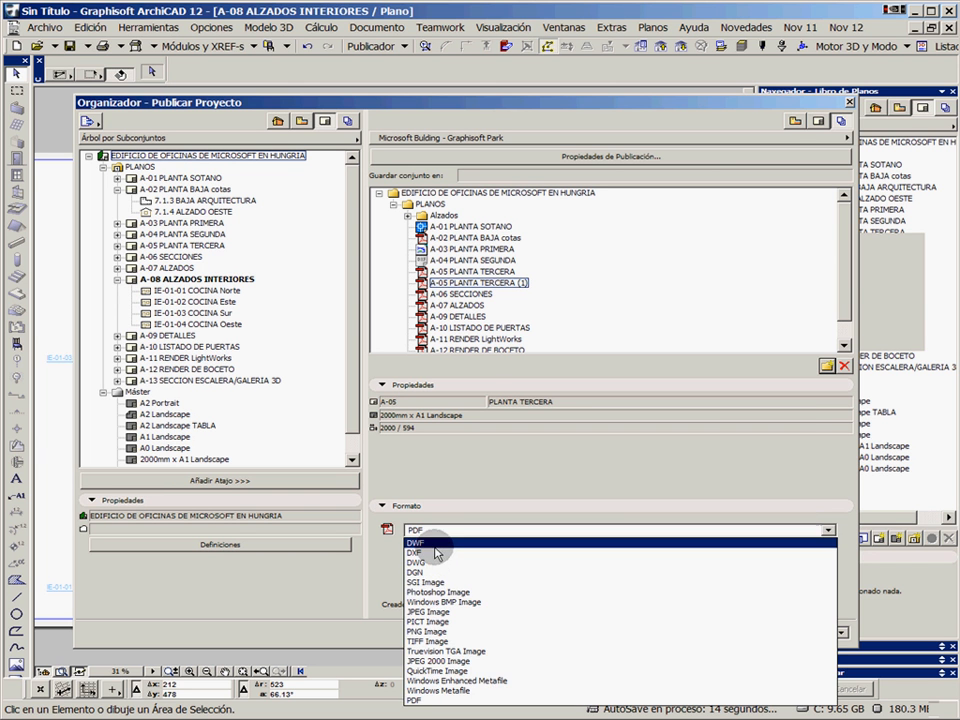
pyautogui.click(437, 542)
pyautogui.click(467, 272)
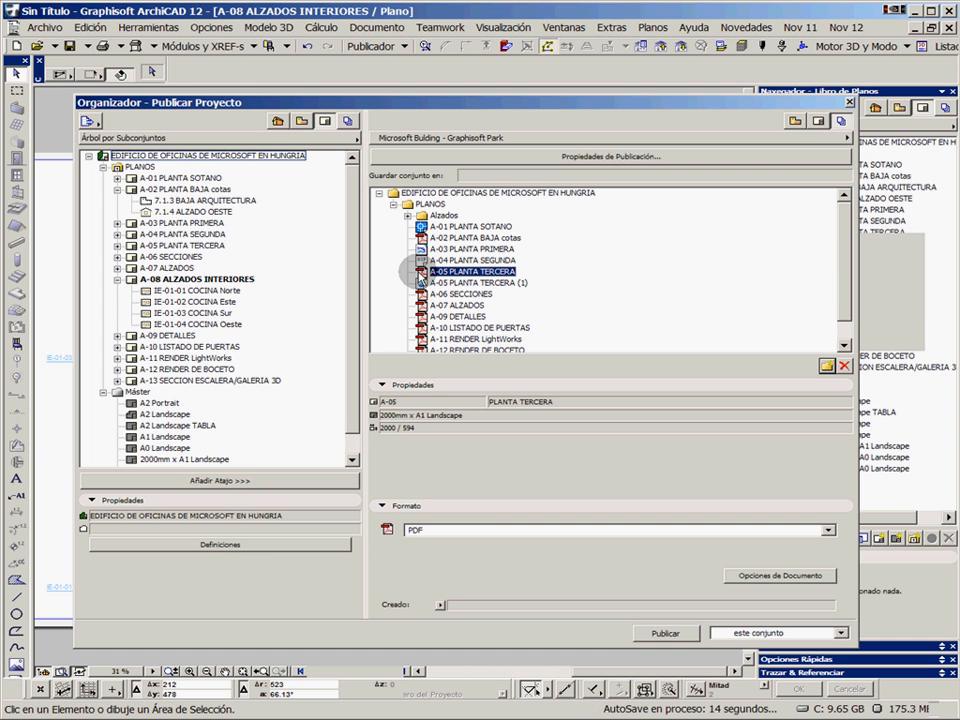
pyautogui.click(465, 283)
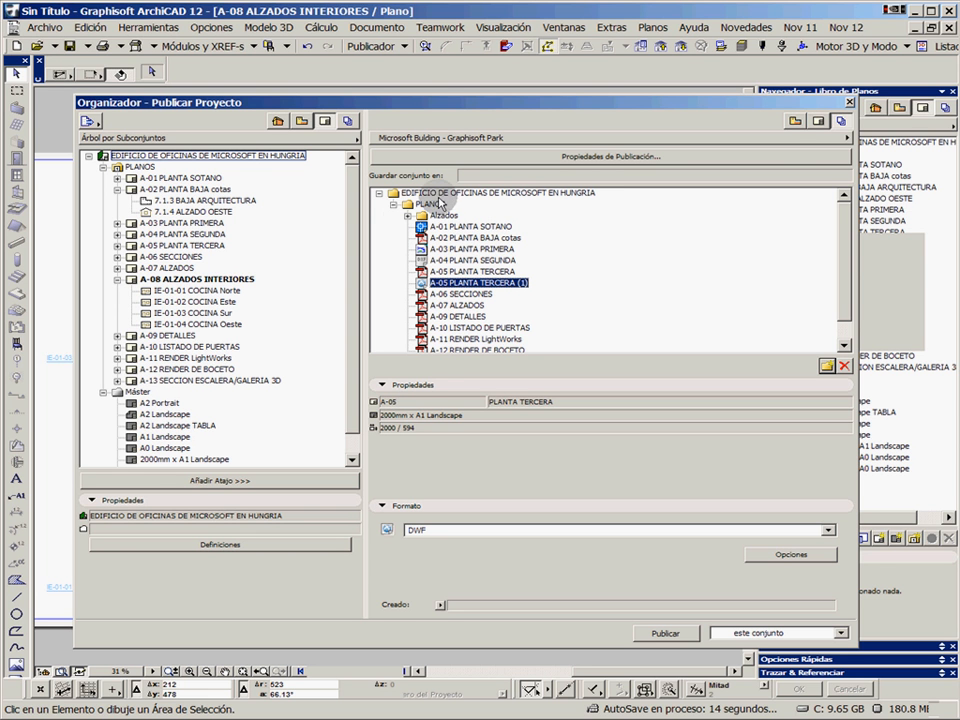
# Set the format of the whole EDIFICIO DE OFICINAS DE MICROSOFT EN HUNGRIA folder to PDF, combined into a single PDF file
pyautogui.click(422, 192)
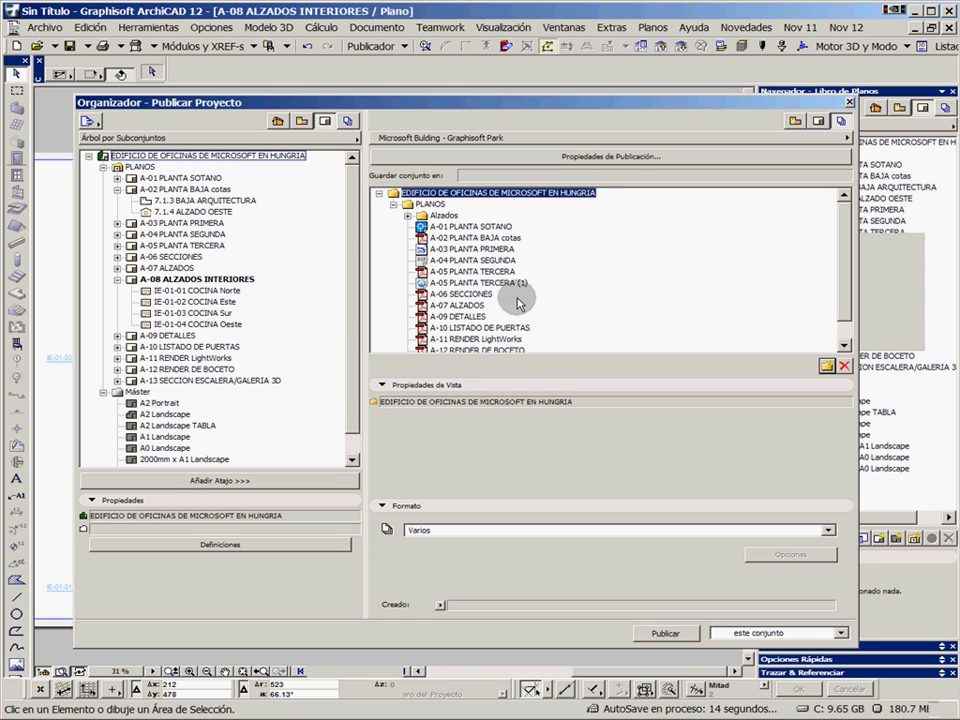
pyautogui.click(418, 531)
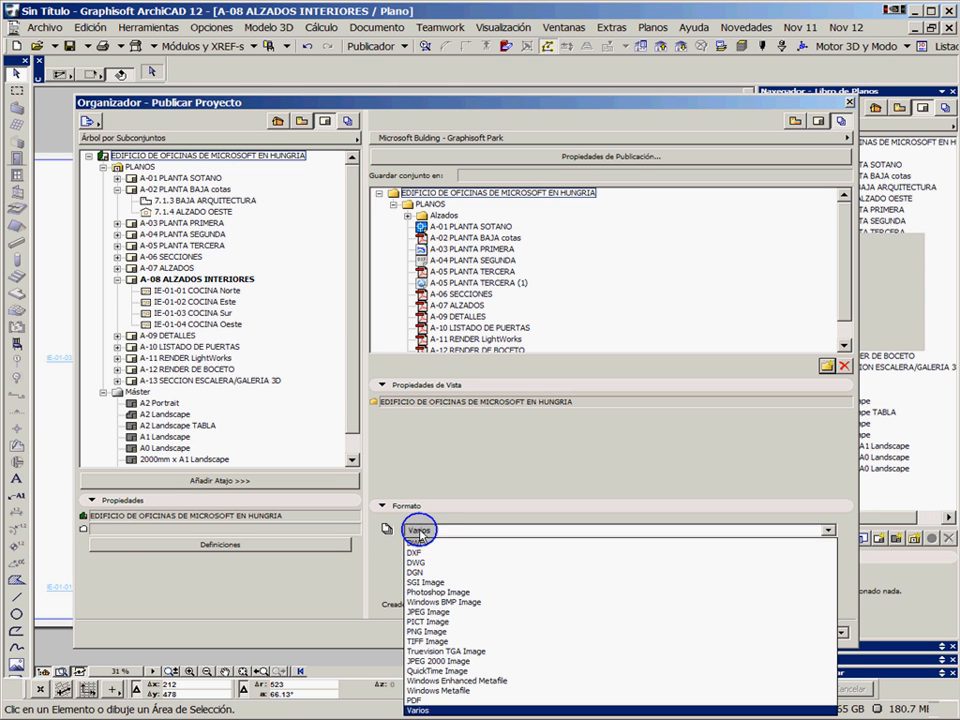
pyautogui.click(420, 700)
pyautogui.click(388, 594)
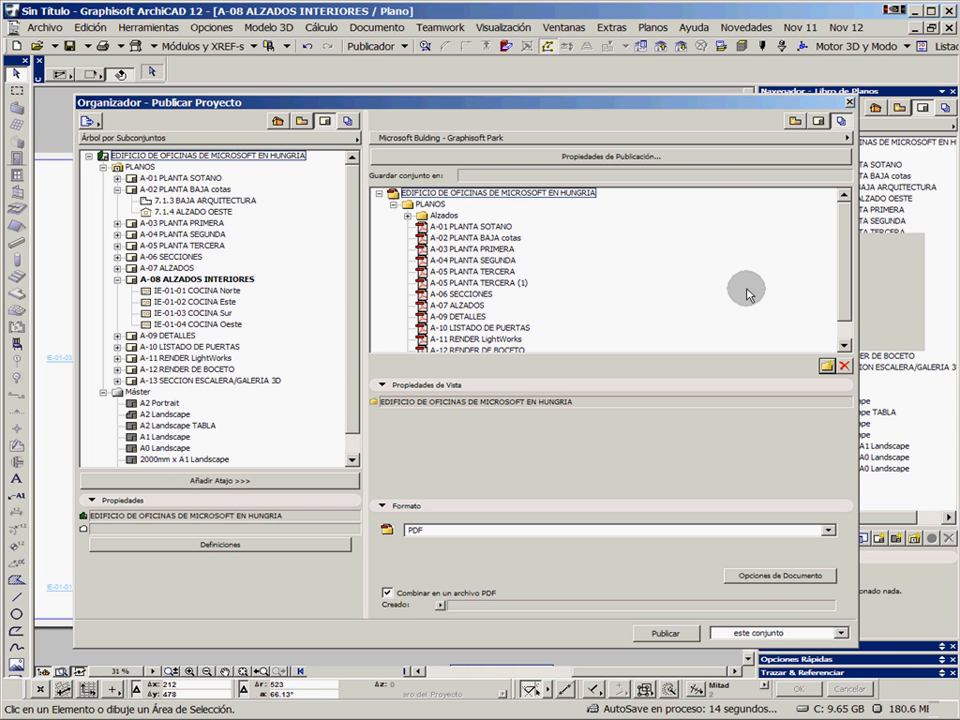
# Select the publisher layouts from A-01 PLANTA SOTANO to A-13 SECCION ESCALERA/GALERIA 3D, excluding A-02 PLANTA BAJA cotas and A-12 RENDER DE BOCETO
pyautogui.moveTo(849, 290); pyautogui.dragTo(848, 304)
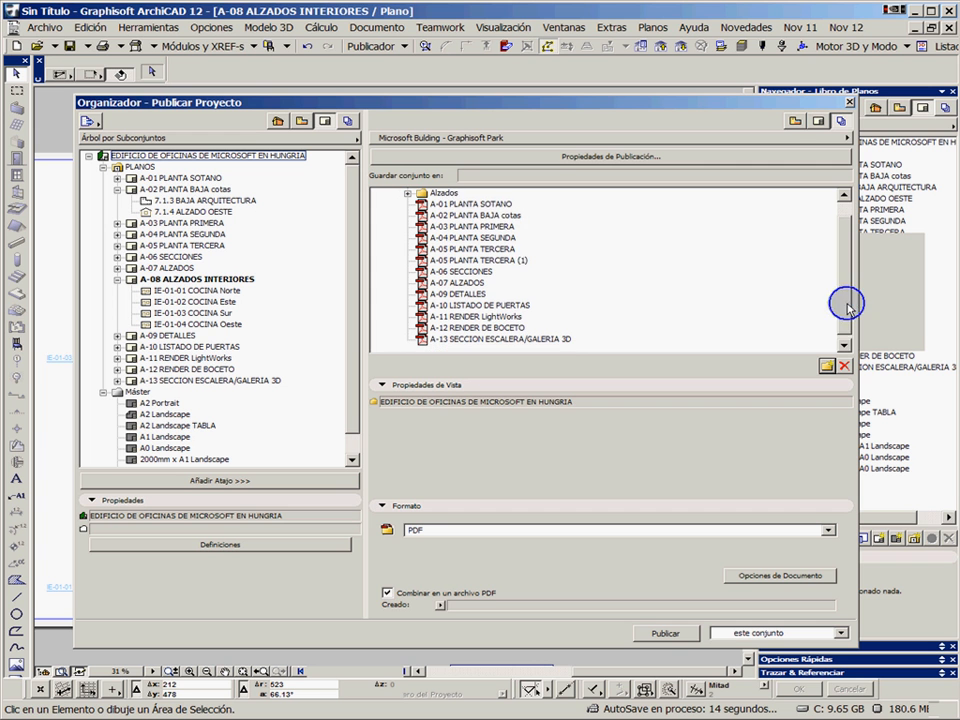
pyautogui.click(465, 205)
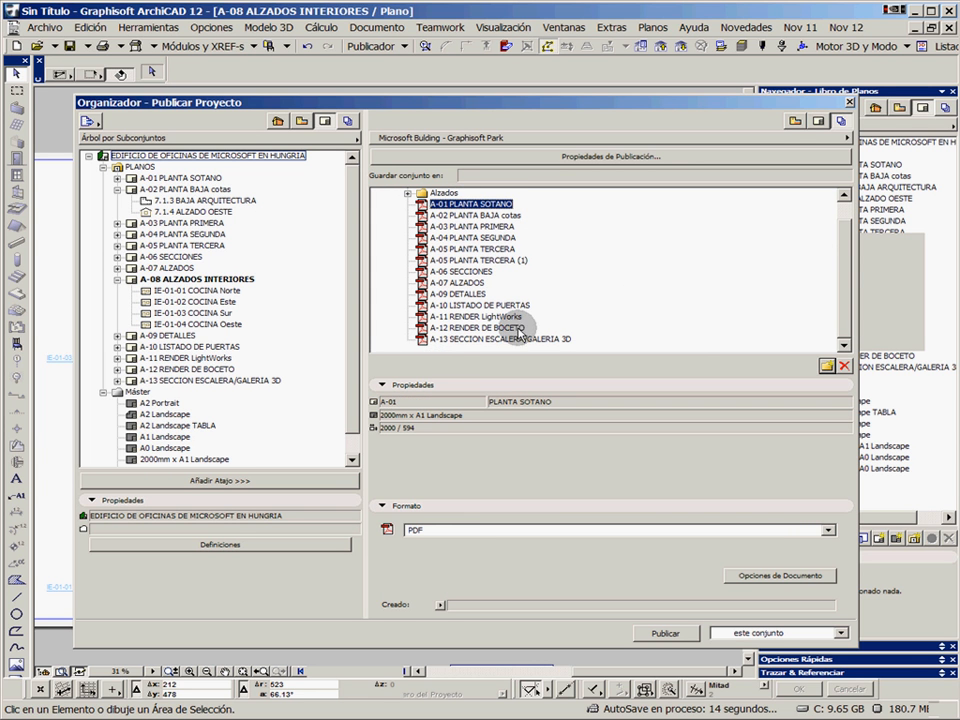
pyautogui.keyDown('shift'); pyautogui.click(468, 340); pyautogui.keyUp('shift')
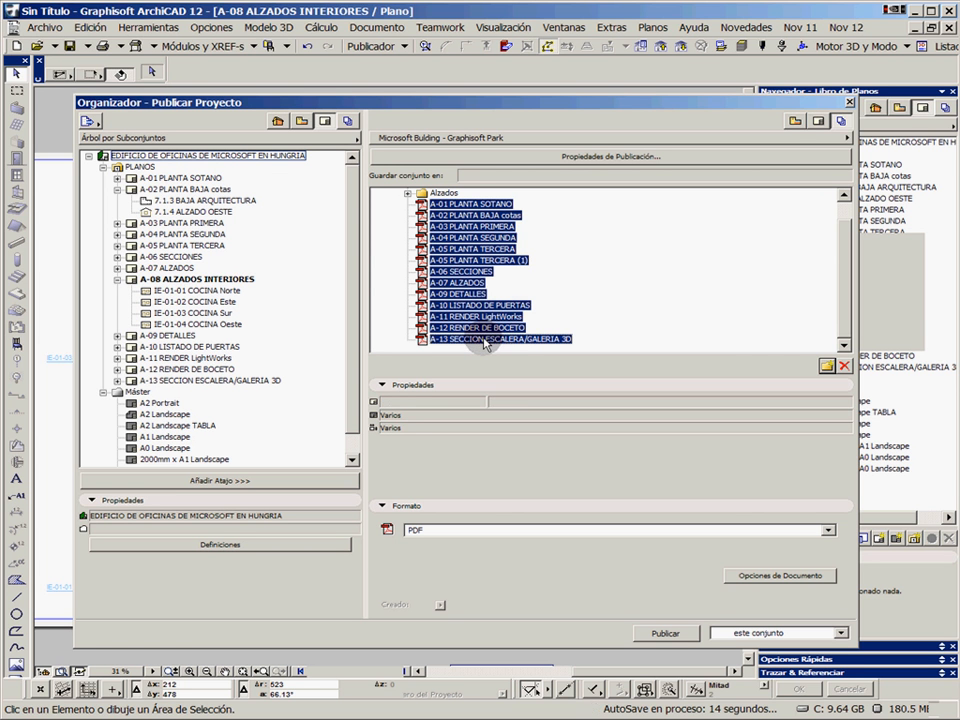
pyautogui.keyDown('ctrl'); pyautogui.click(495, 218); pyautogui.keyUp('ctrl')
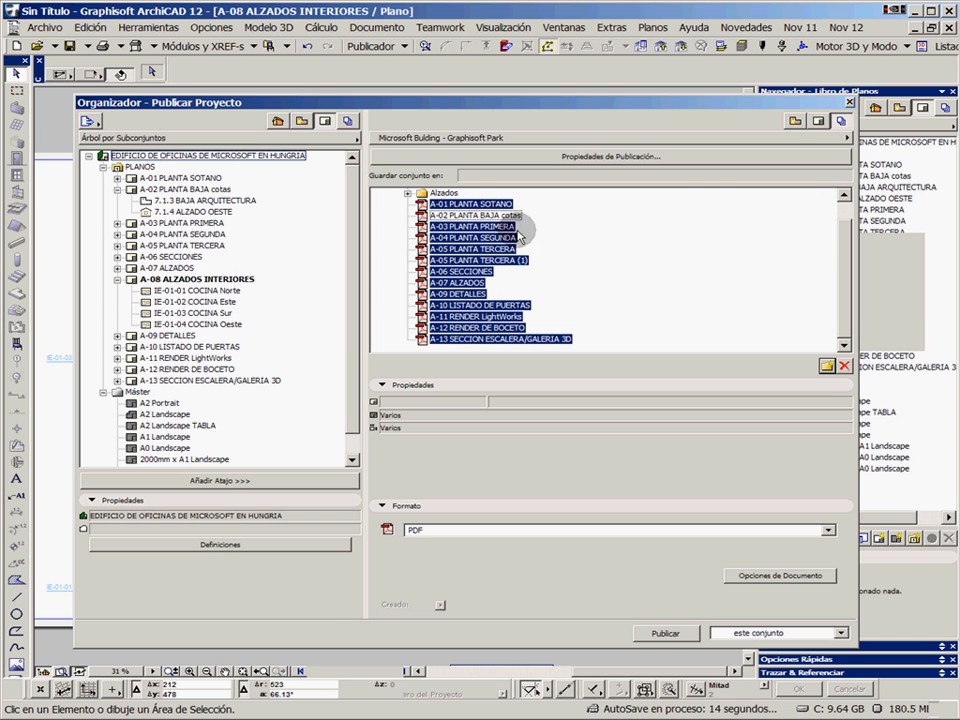
pyautogui.keyDown('ctrl'); pyautogui.click(500, 327); pyautogui.keyUp('ctrl')
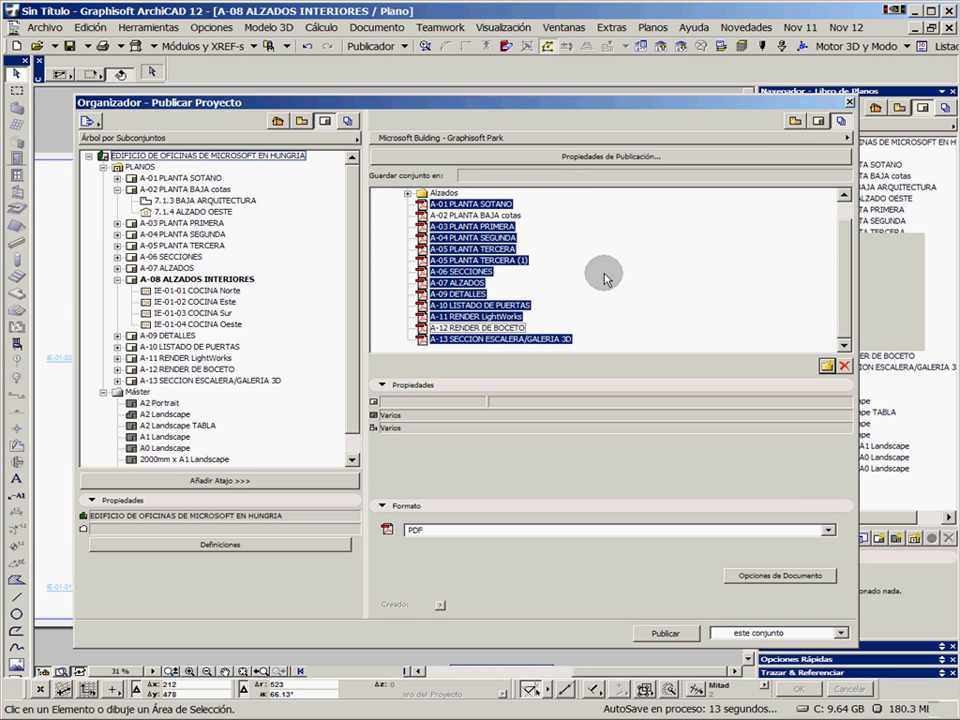
# Delete the selected layouts from the publisher set and move the Alzados folder directly below A-12 RENDER DE BOCETO
pyautogui.click(845, 366)
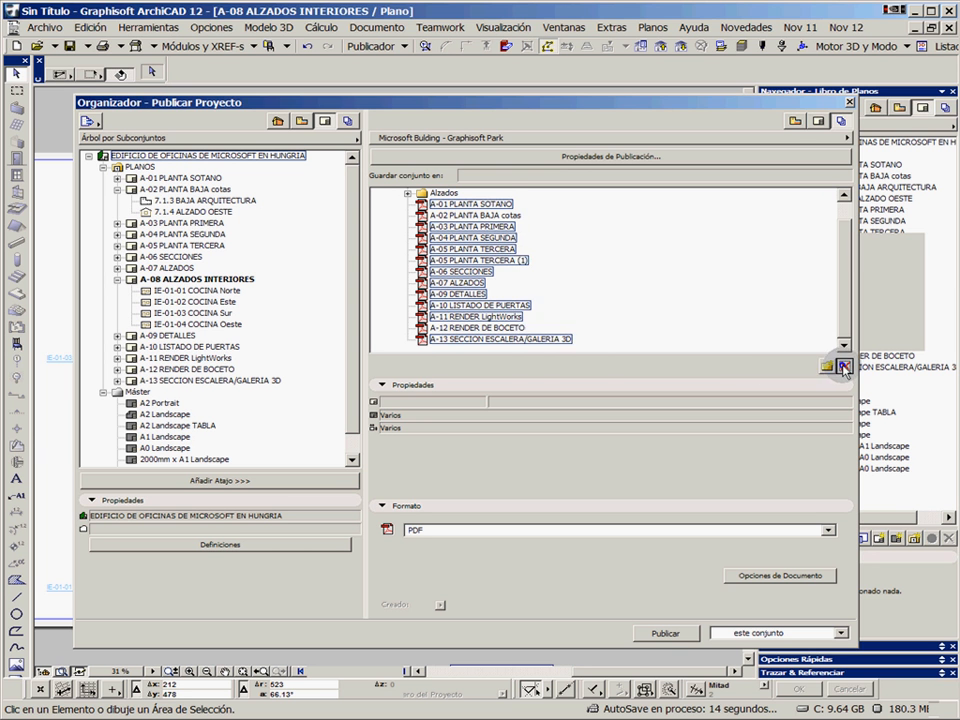
pyautogui.click(808, 332)
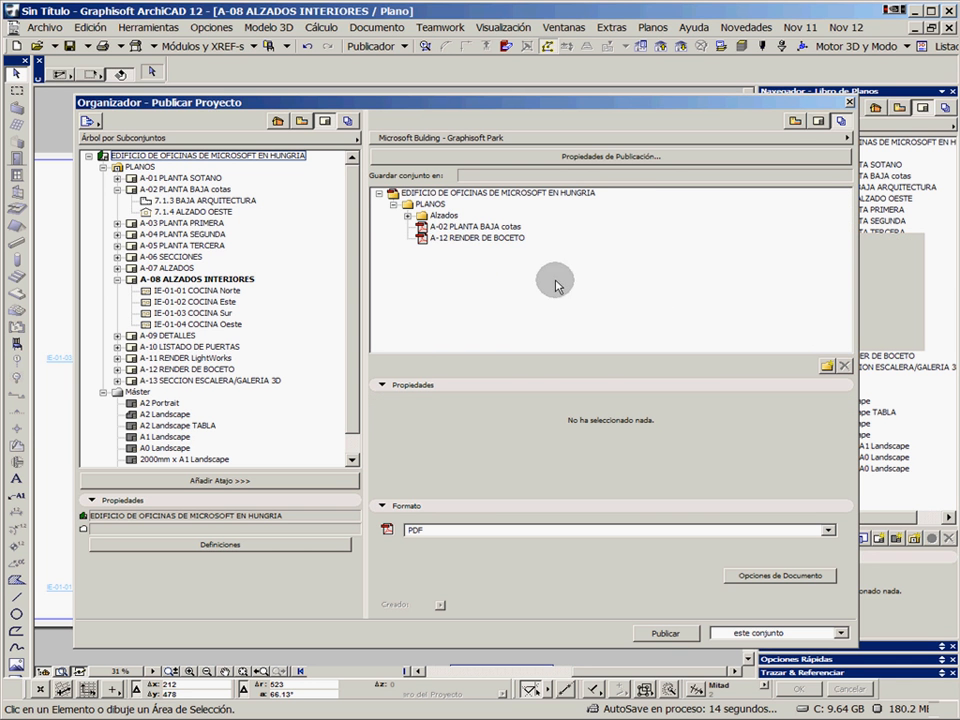
pyautogui.click(407, 216)
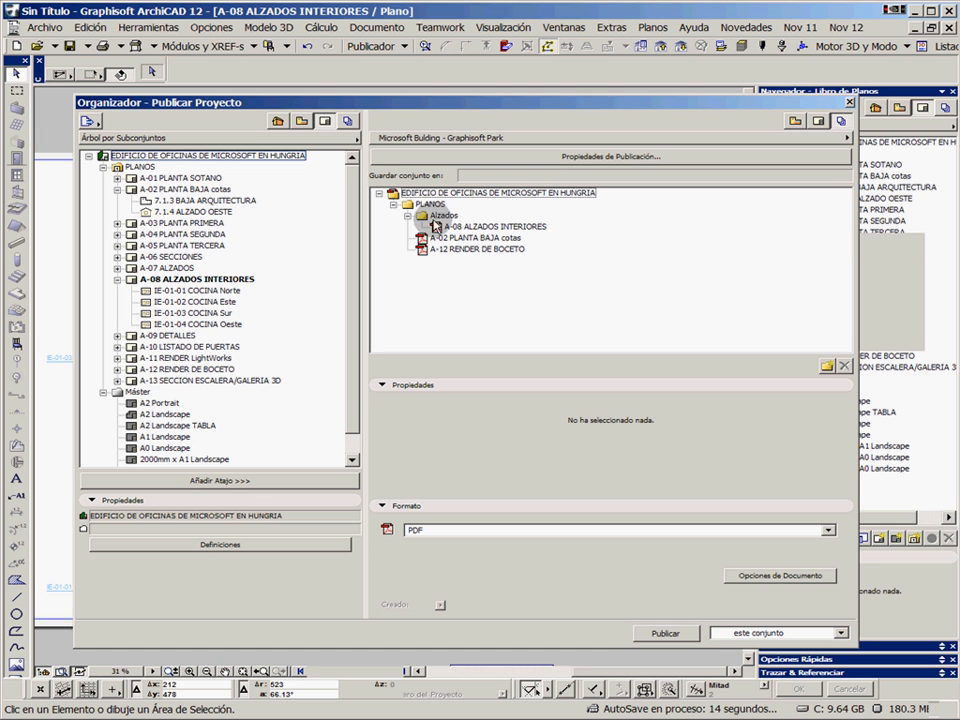
pyautogui.moveTo(441, 217); pyautogui.dragTo(442, 271)
pyautogui.doubleClick(441, 238)
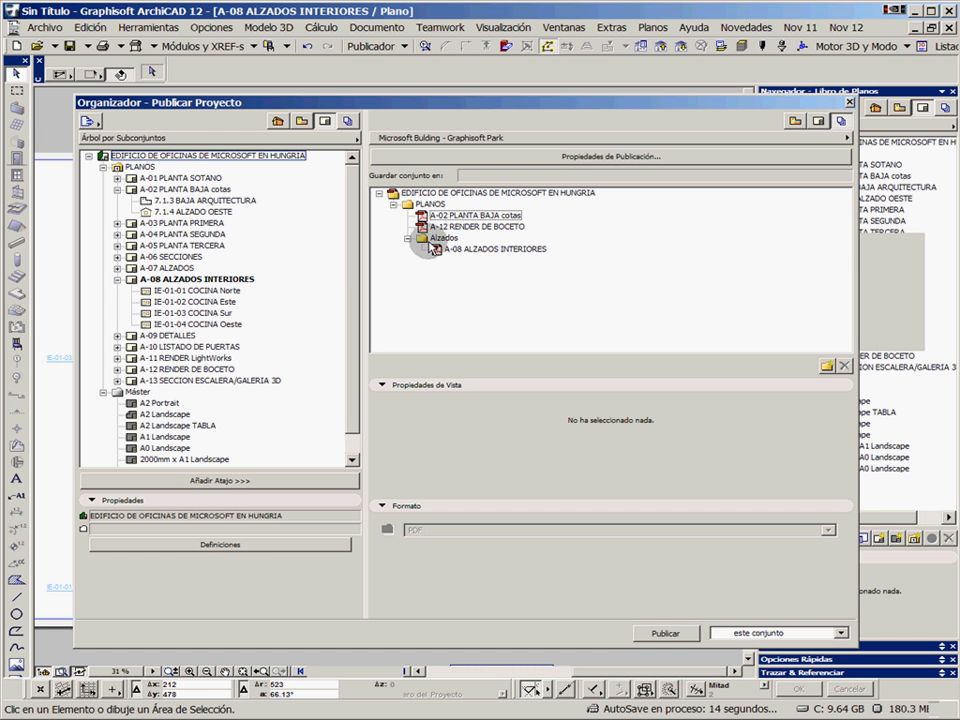
pyautogui.click(467, 218)
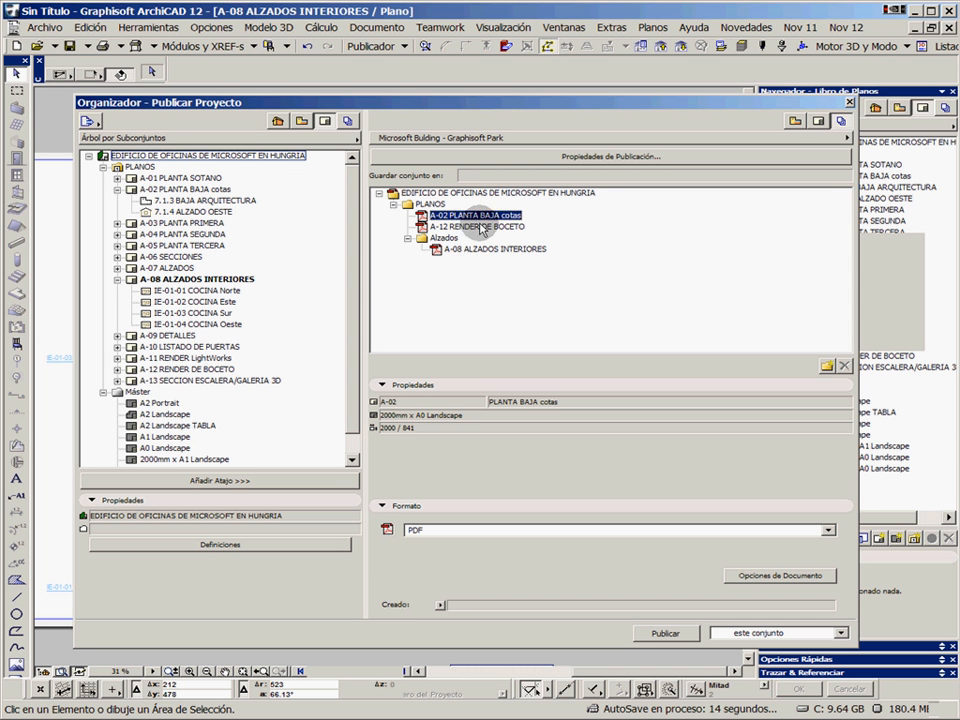
pyautogui.click(474, 228)
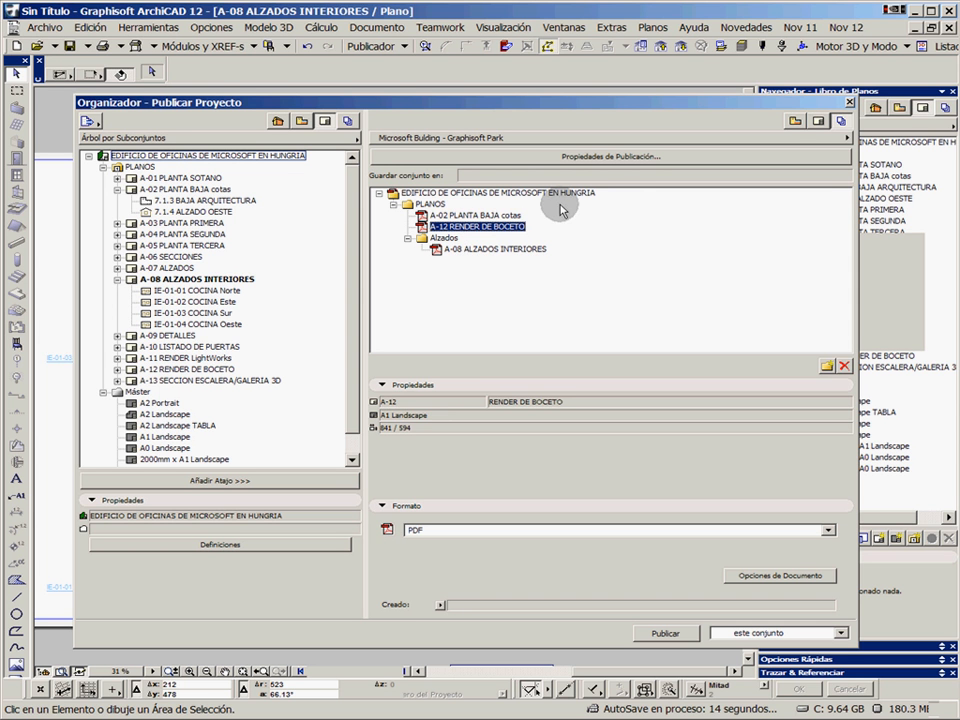
# Set the set's publishing method to Guardar documentos, with all documents in the same folder, saved to a new desktop folder named ac12
pyautogui.click(574, 160)
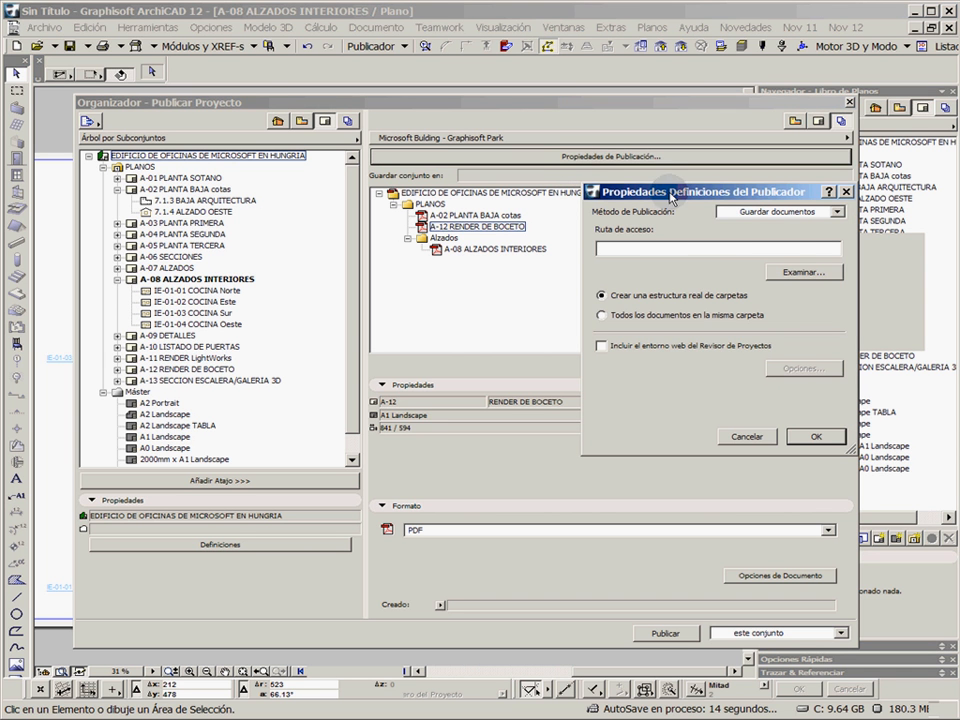
pyautogui.click(765, 211)
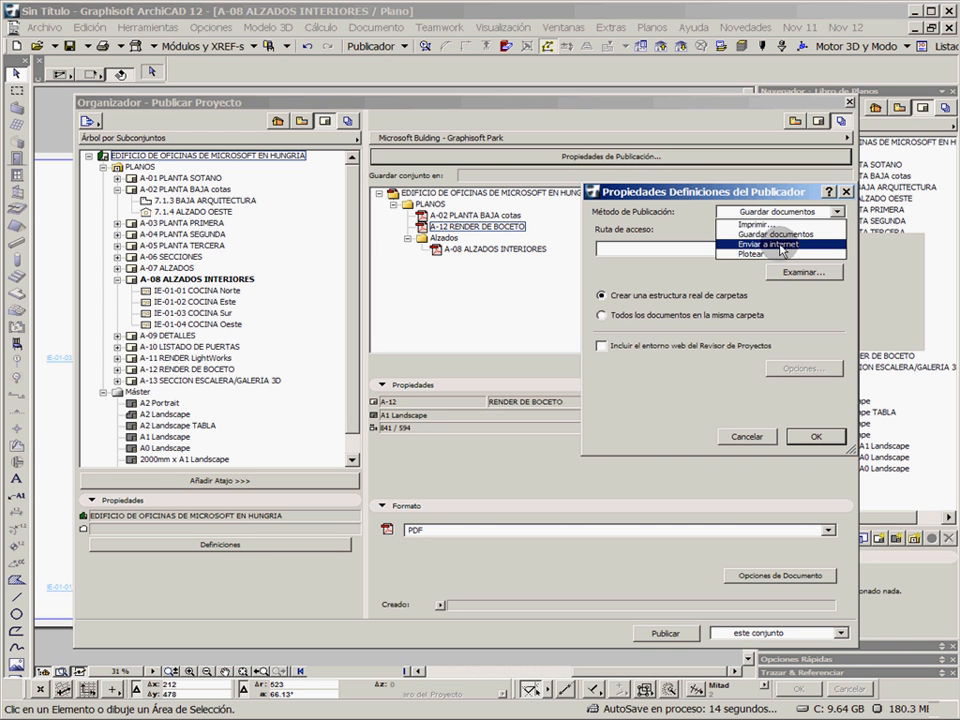
pyautogui.click(795, 241)
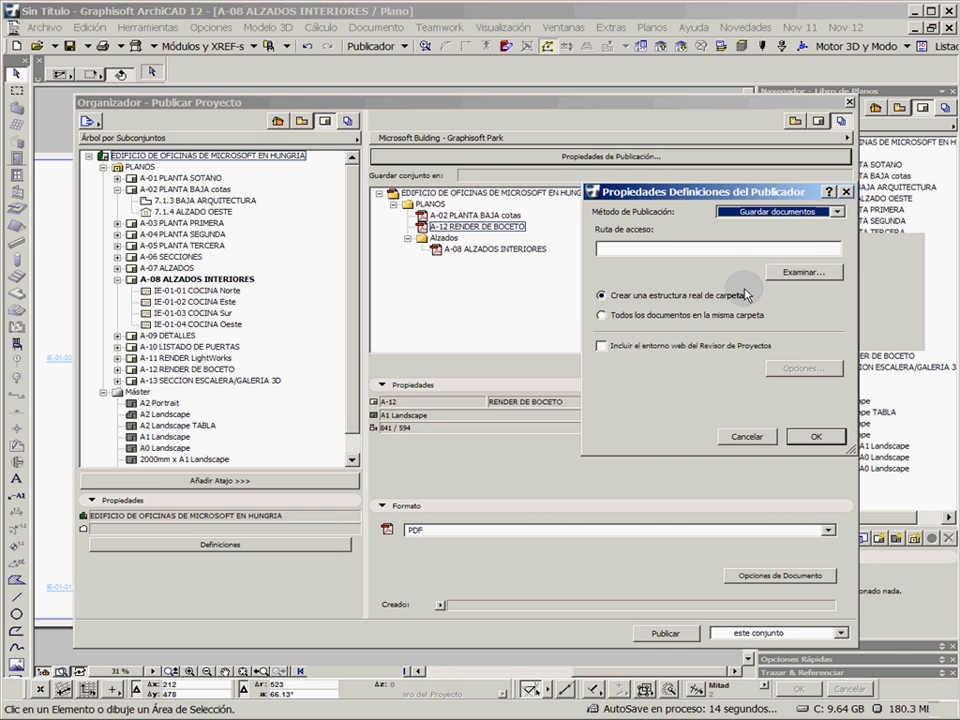
pyautogui.click(646, 317)
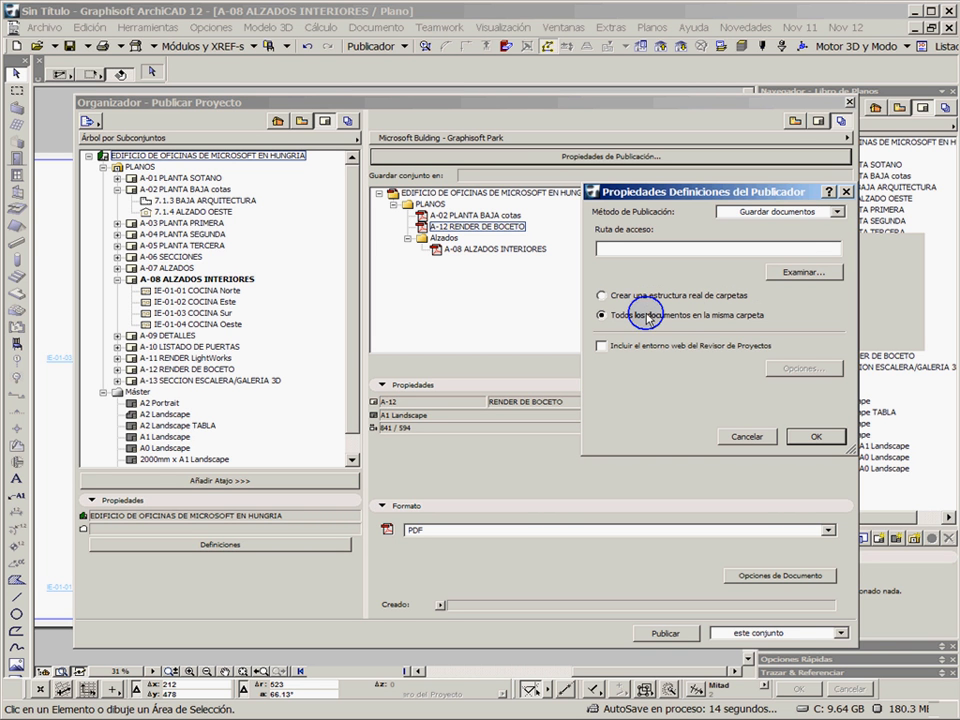
pyautogui.click(788, 273)
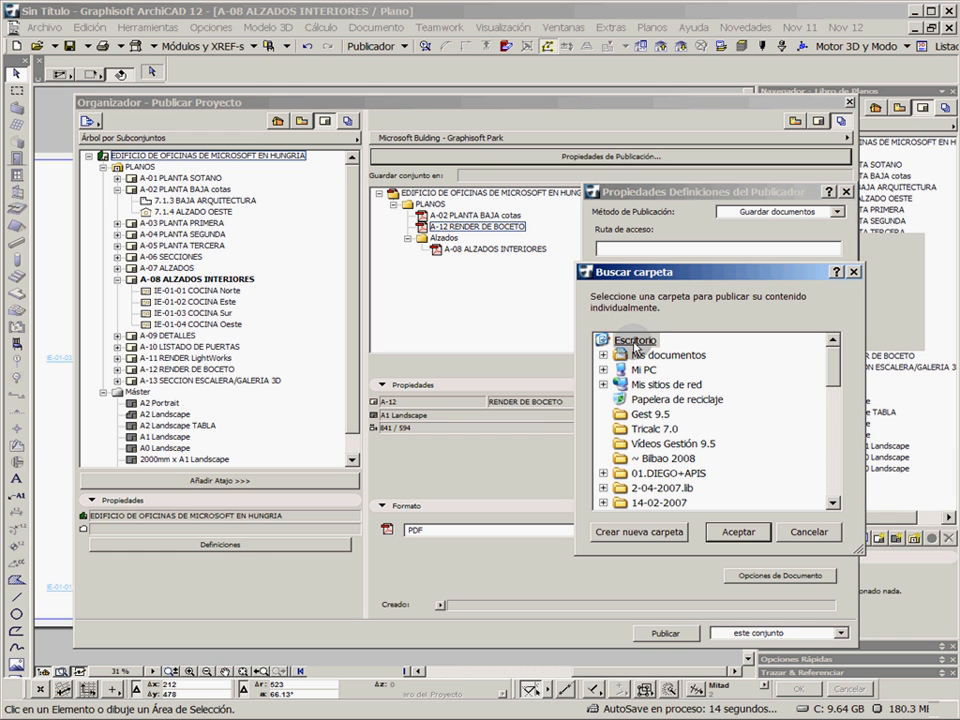
pyautogui.click(658, 532)
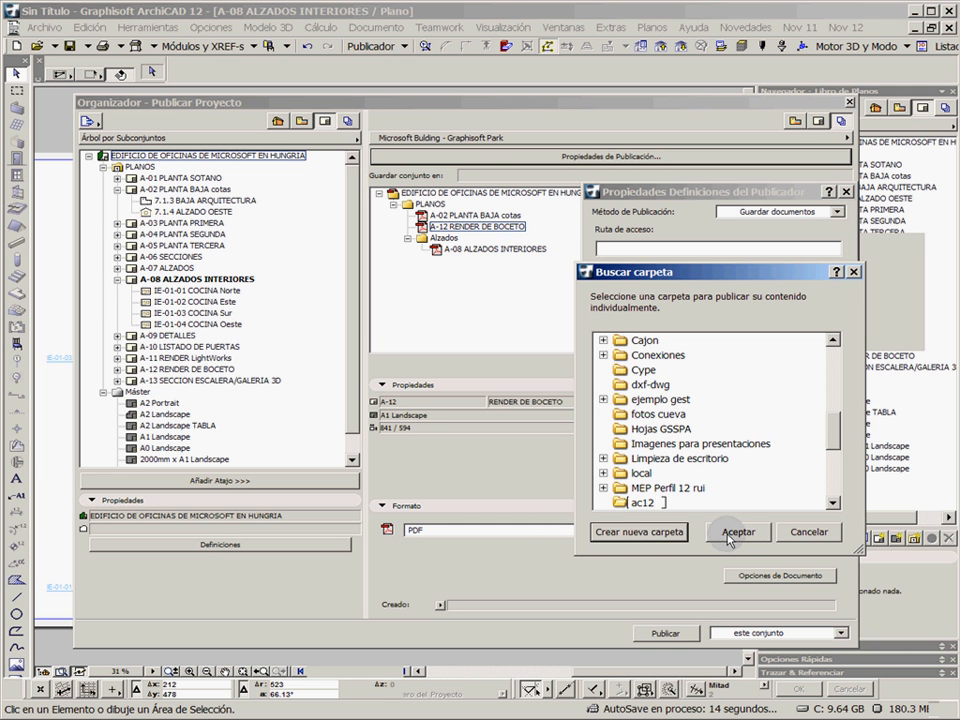
pyautogui.click(728, 535)
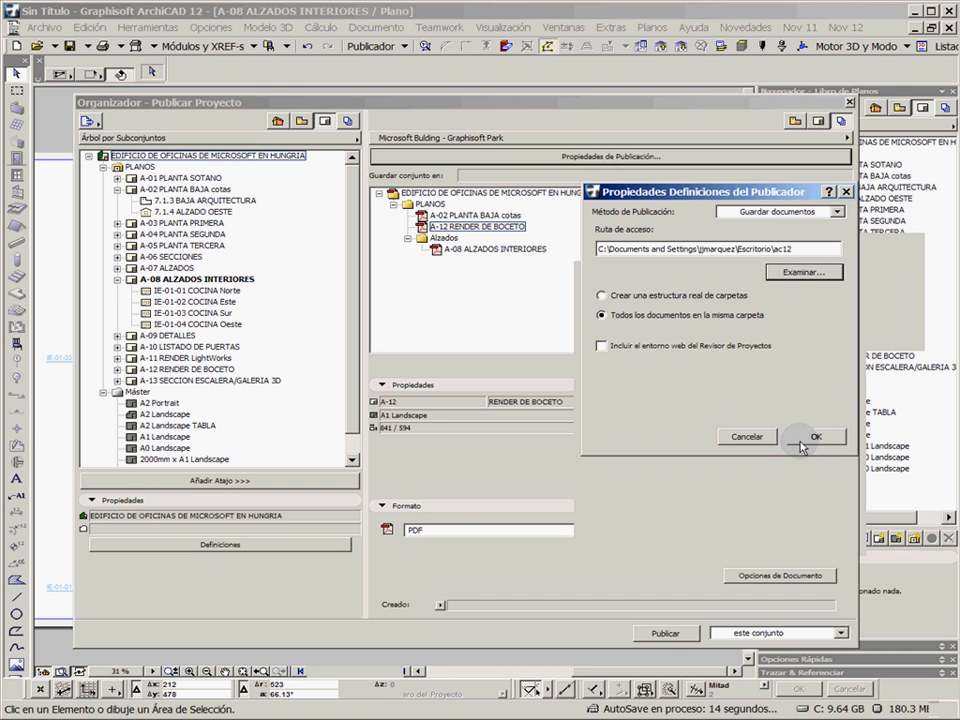
pyautogui.click(812, 438)
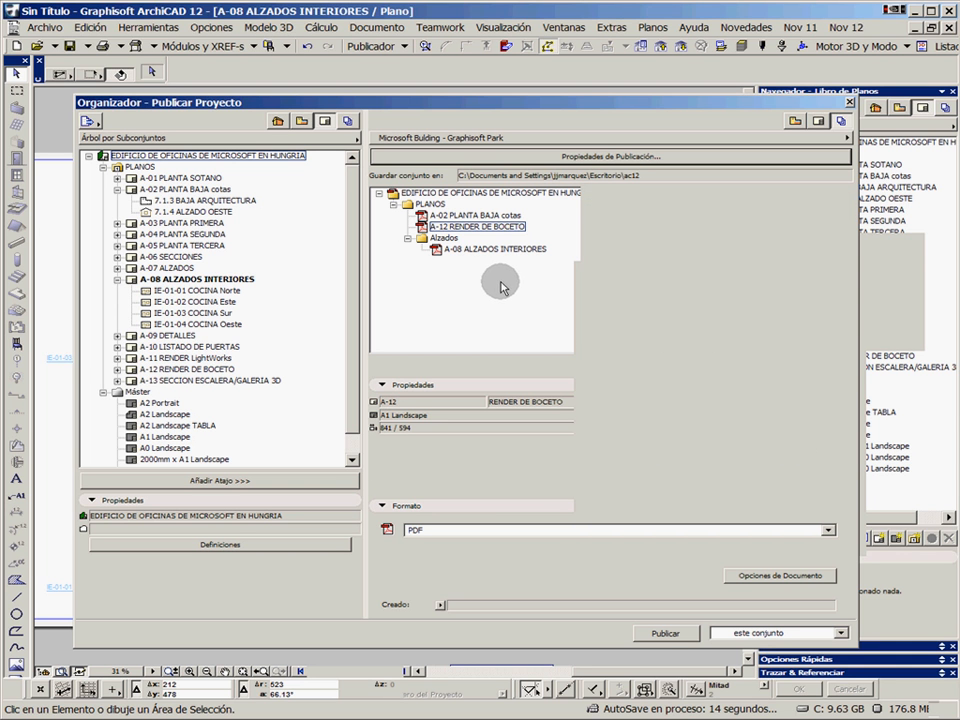
# Publish the EDIFICIO DE OFICINAS DE MICROSOFT EN HUNGRIA set as a combined PDF, with the scope kept at este conjunto
pyautogui.click(440, 192)
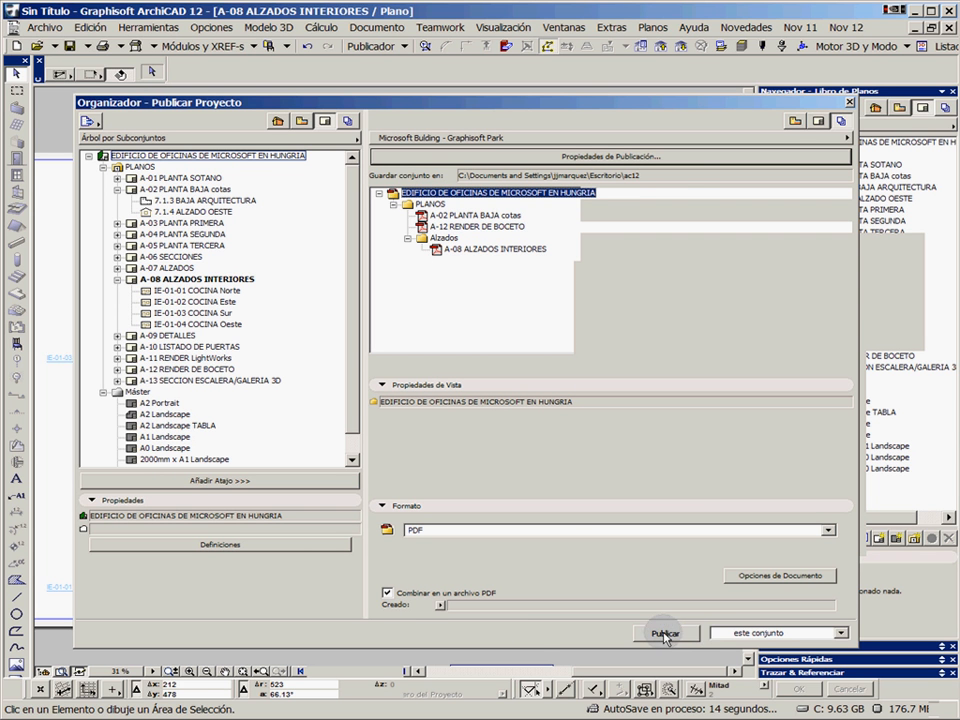
pyautogui.click(740, 633)
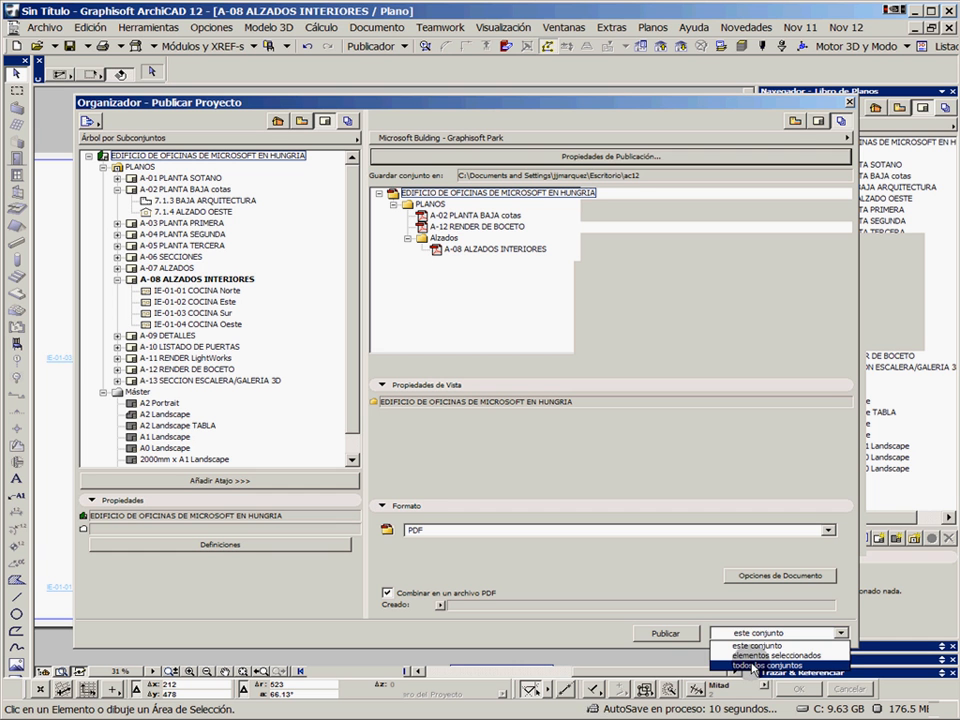
pyautogui.press('Escape')
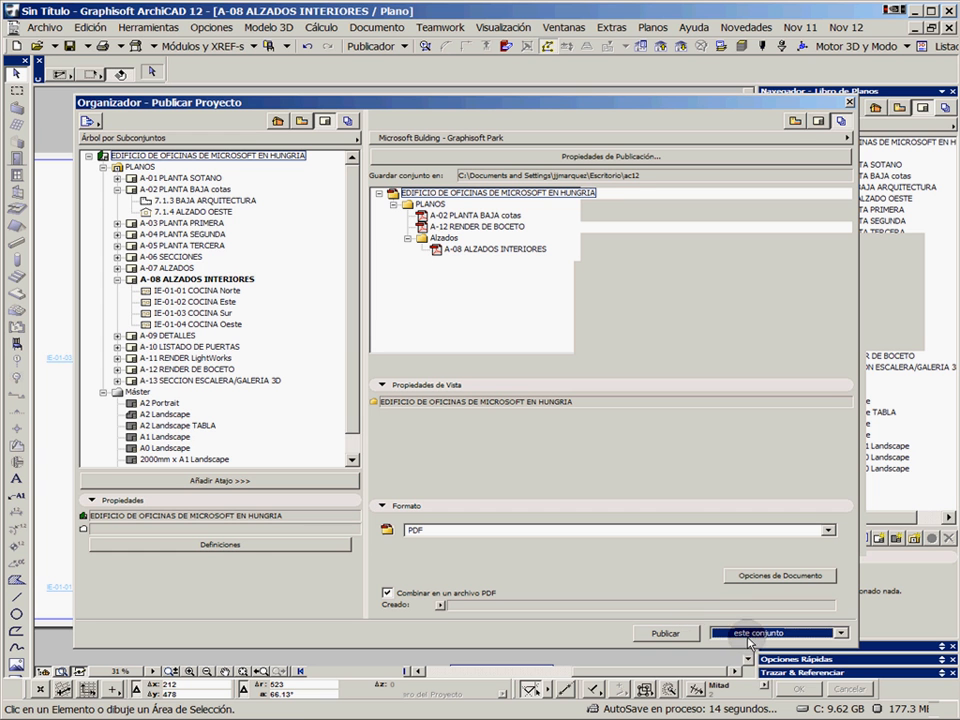
pyautogui.click(735, 633)
pyautogui.click(740, 633)
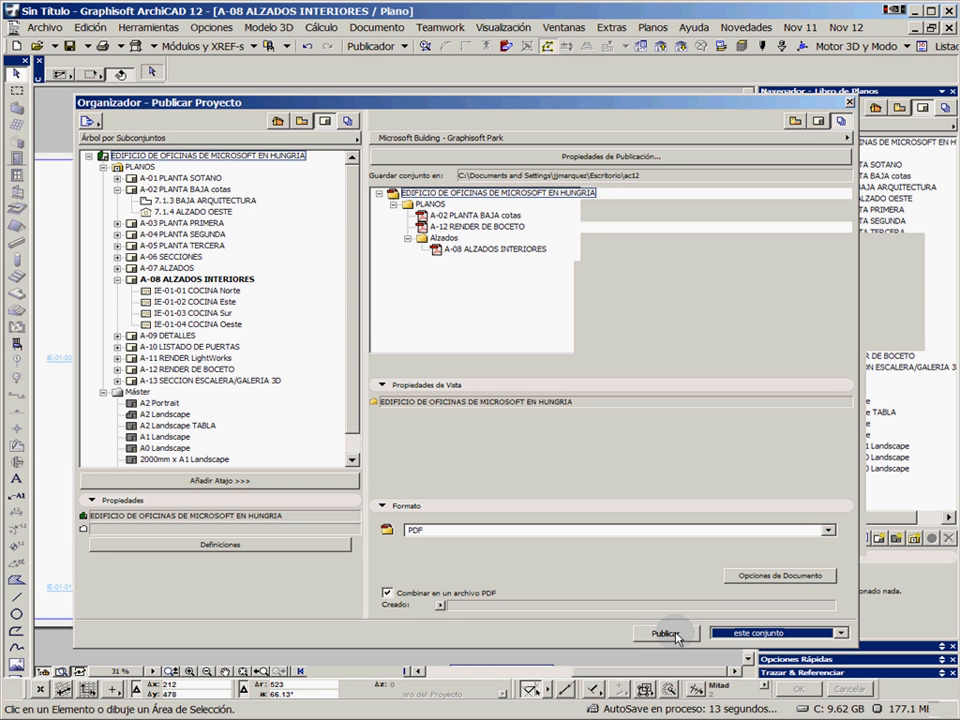
pyautogui.click(677, 636)
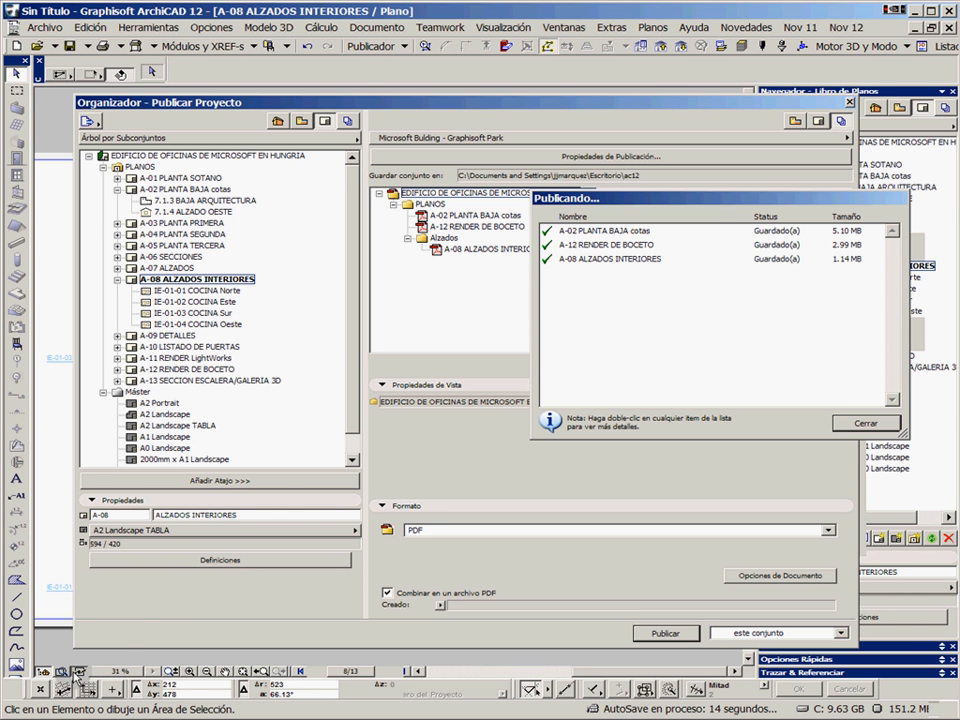
# Switch to the desktop's ac12 folder and open the published EDIFICIO DE OFICINAS DE MICROSOFT EN HUNGRIA.PDF in Adobe Reader
pyautogui.click(44, 718)
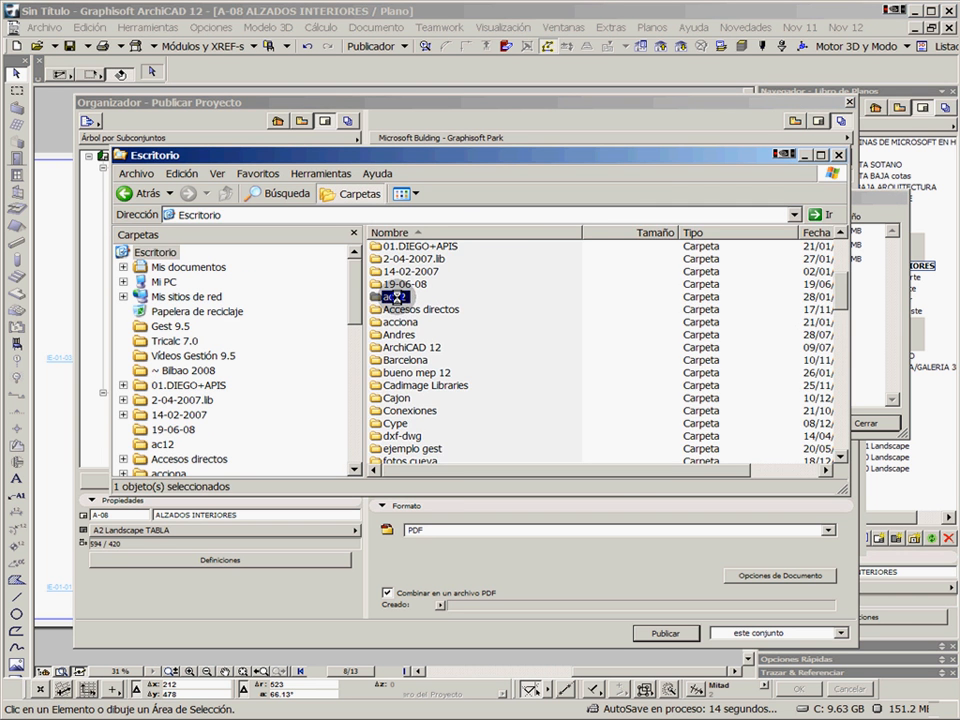
pyautogui.doubleClick(394, 297)
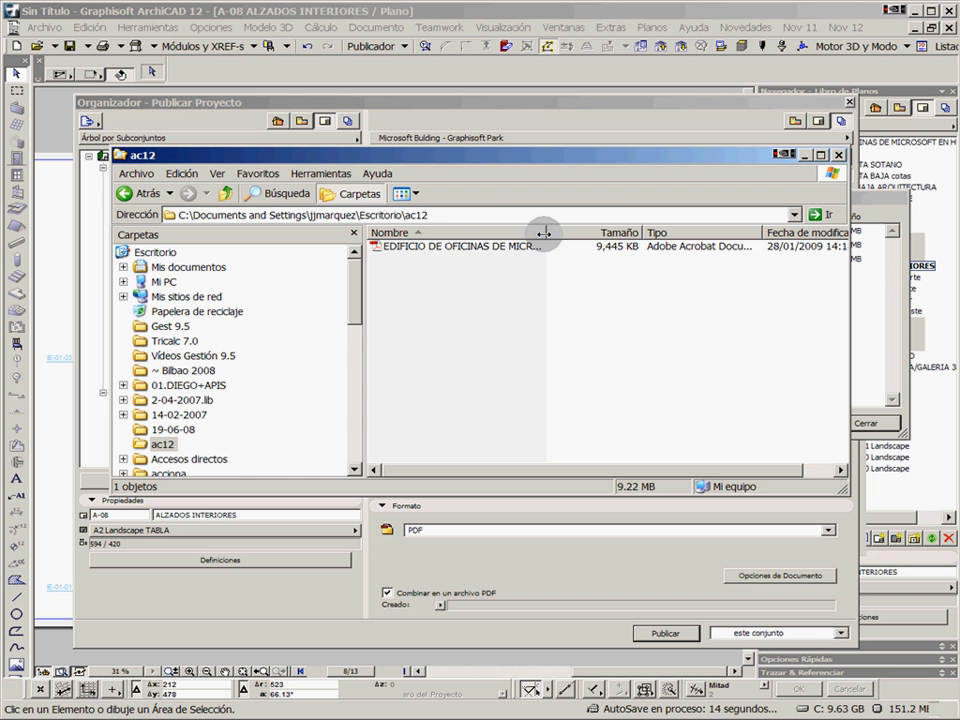
pyautogui.moveTo(546, 231); pyautogui.dragTo(613, 231)
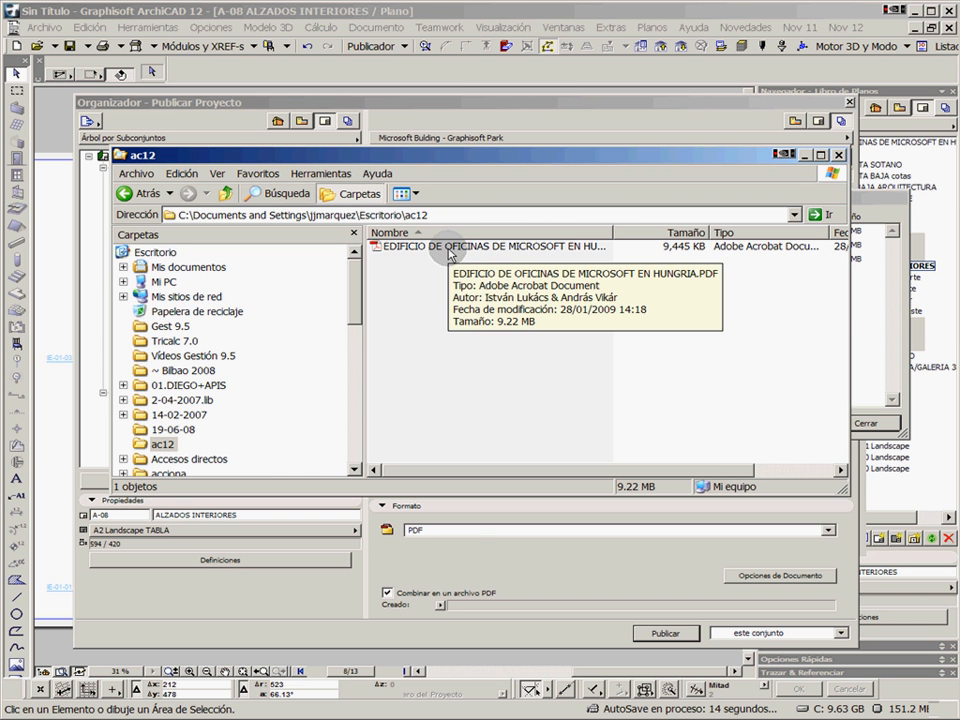
pyautogui.doubleClick(449, 248)
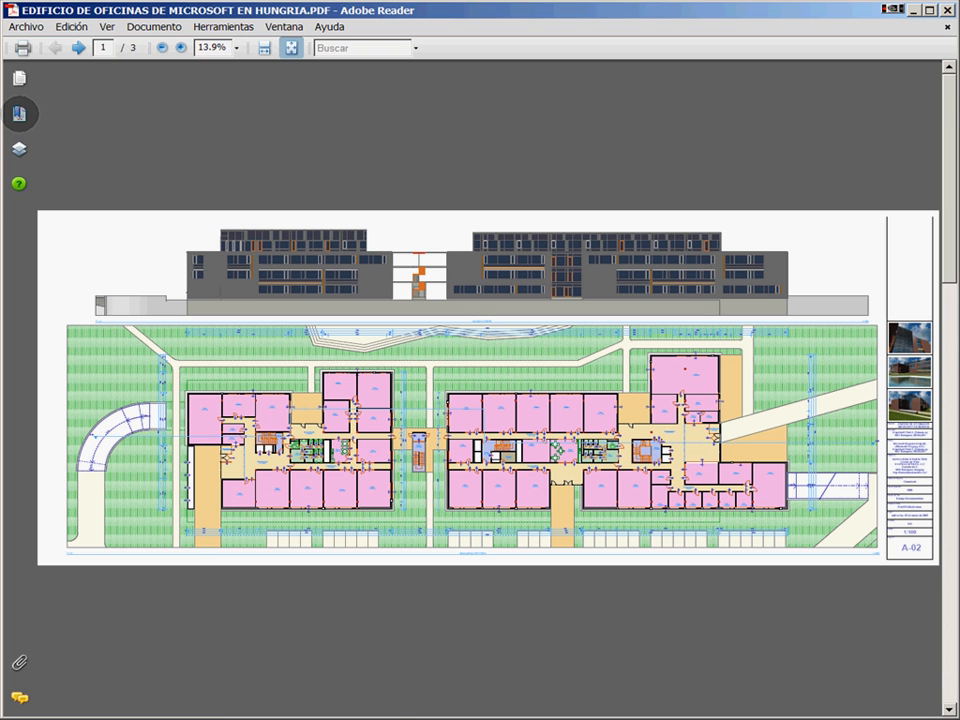
# Show the PDF's bookmarks and view A-12 RENDER DE BOCETO and A-08 ALZADOS INTERIORES through them
pyautogui.click(20, 113)
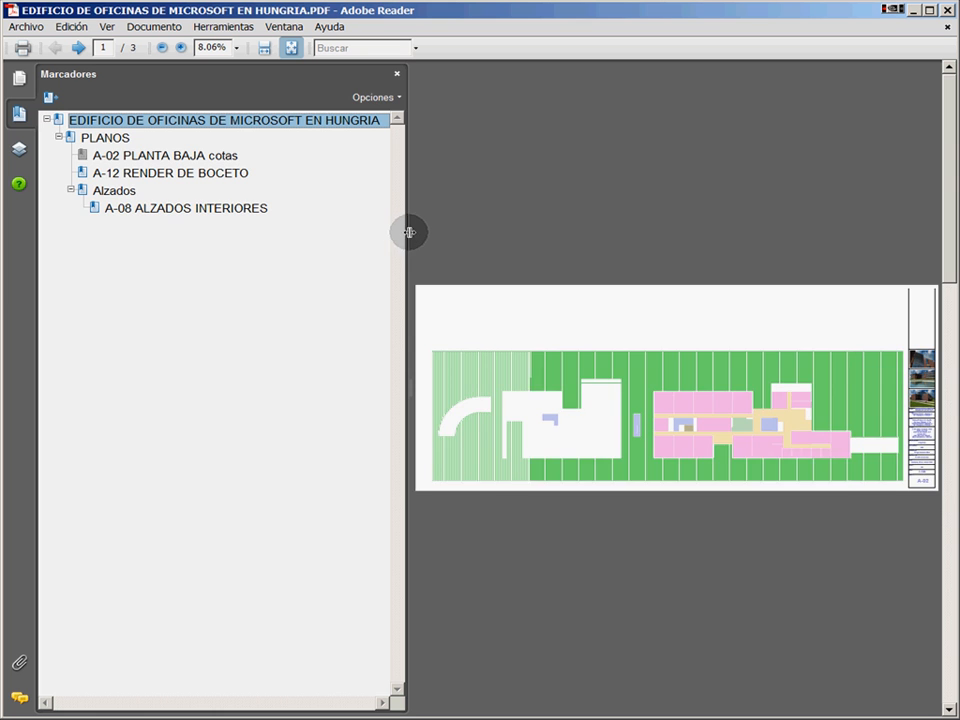
pyautogui.moveTo(409, 232); pyautogui.dragTo(294, 229)
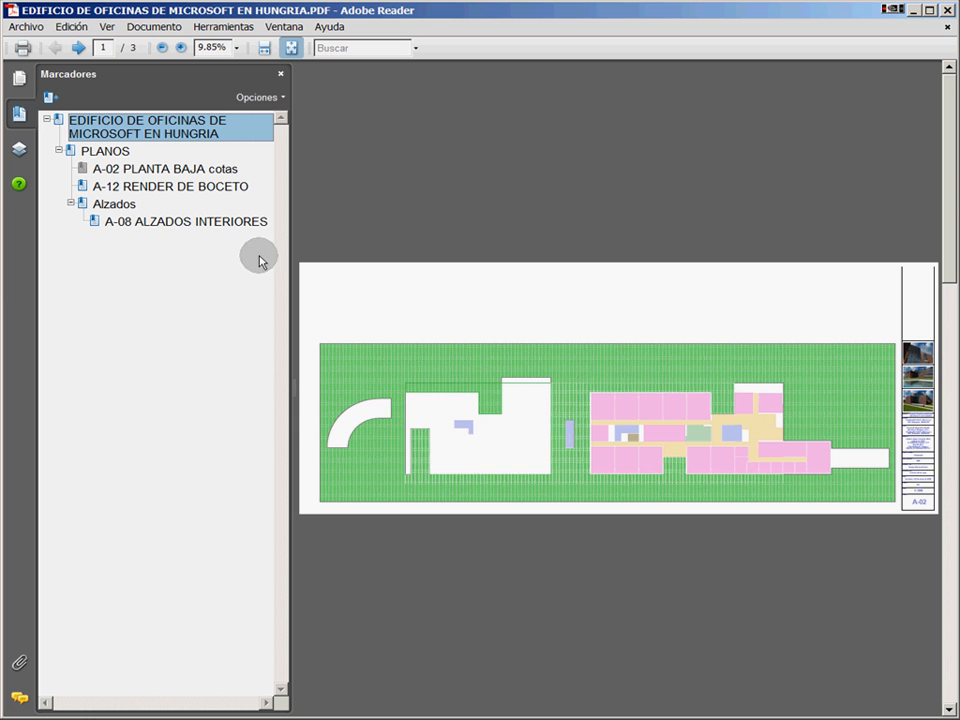
pyautogui.click(156, 188)
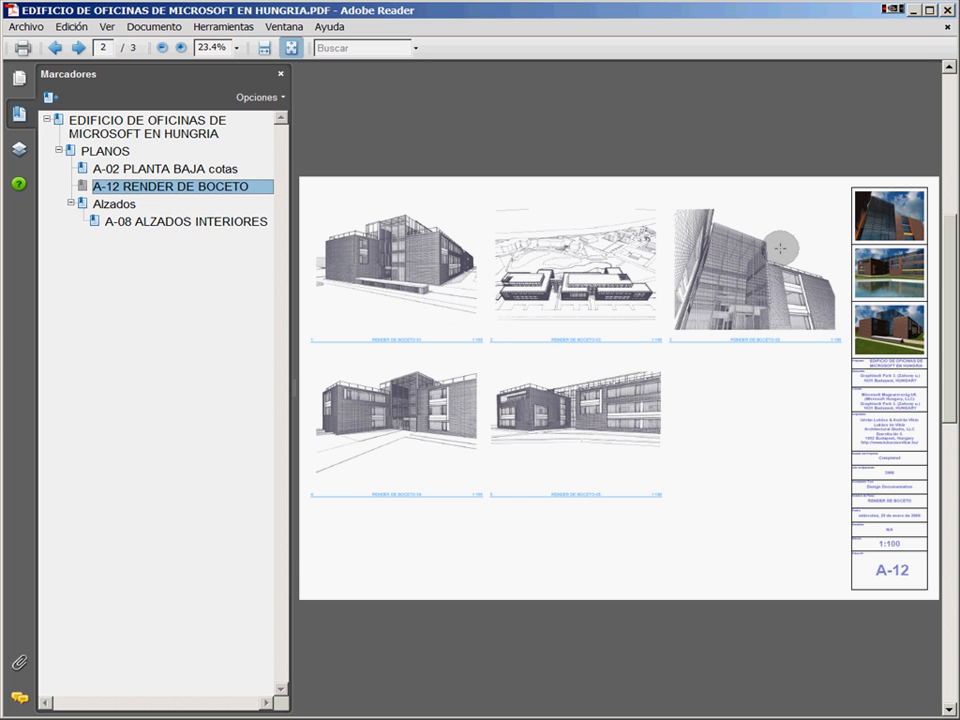
pyautogui.click(157, 222)
pyautogui.click(70, 203)
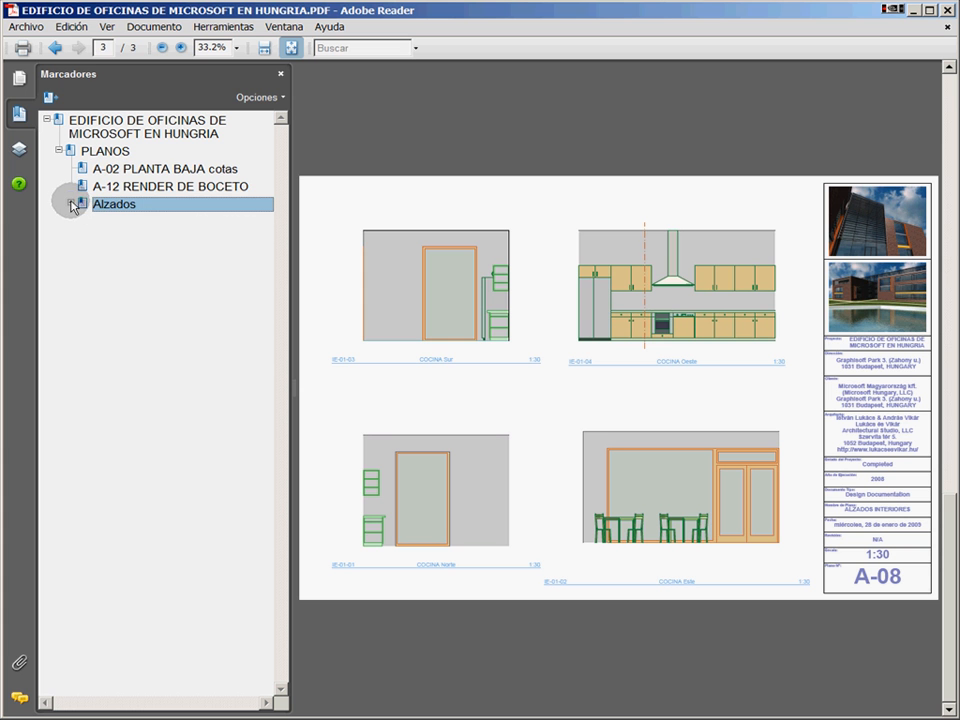
pyautogui.click(70, 203)
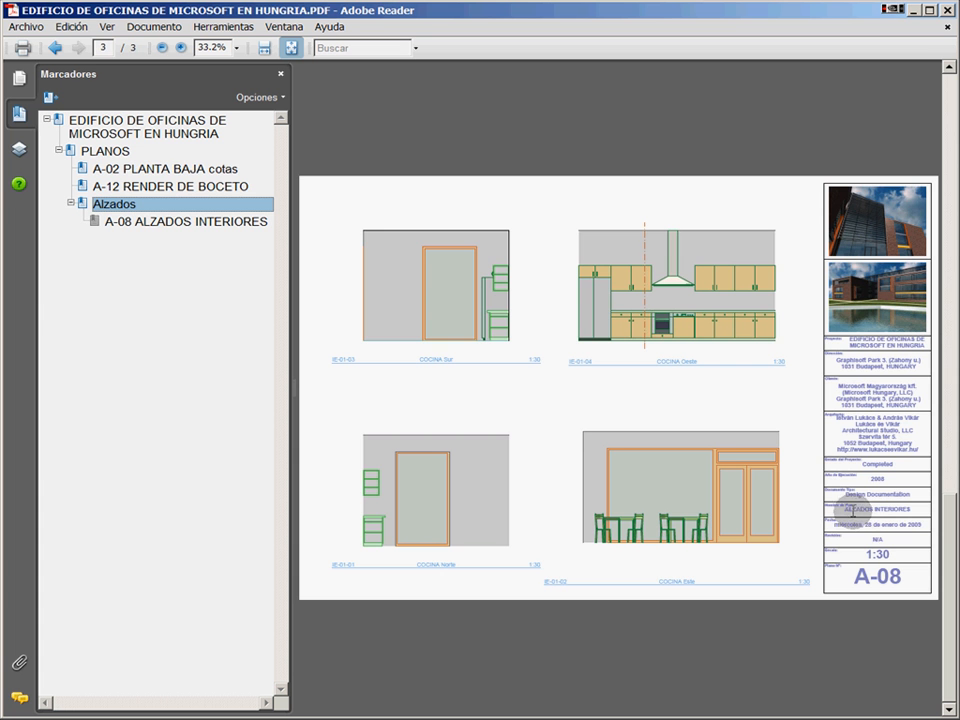
# Go to the A-02 PLANTA BAJA cotas page and magnify its title block to examine the layout data fields
pyautogui.click(186, 168)
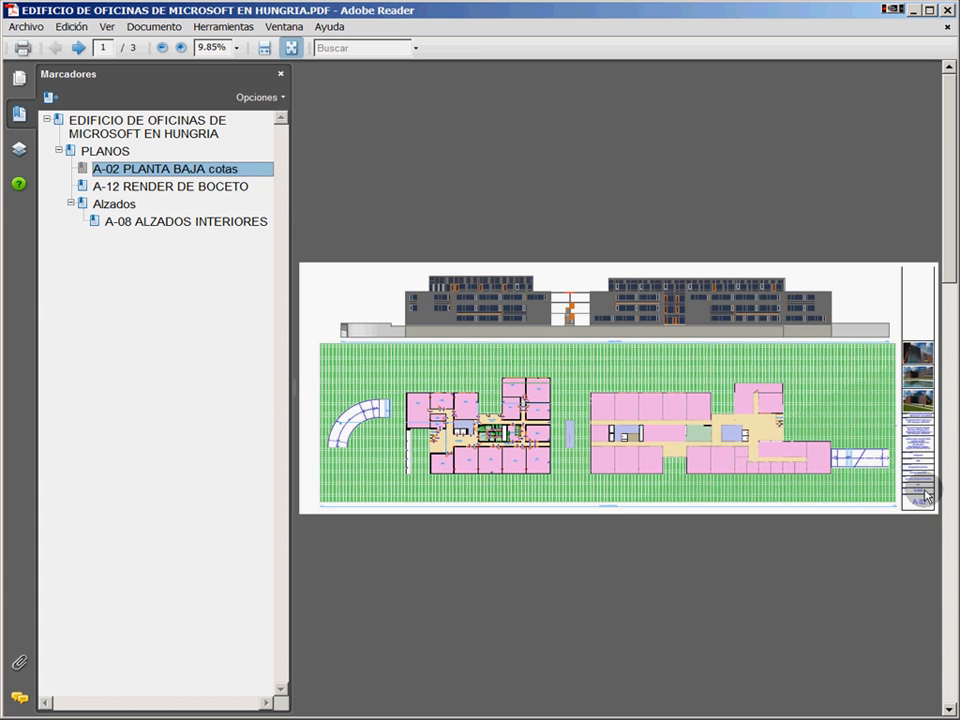
pyautogui.rightClick(857, 536)
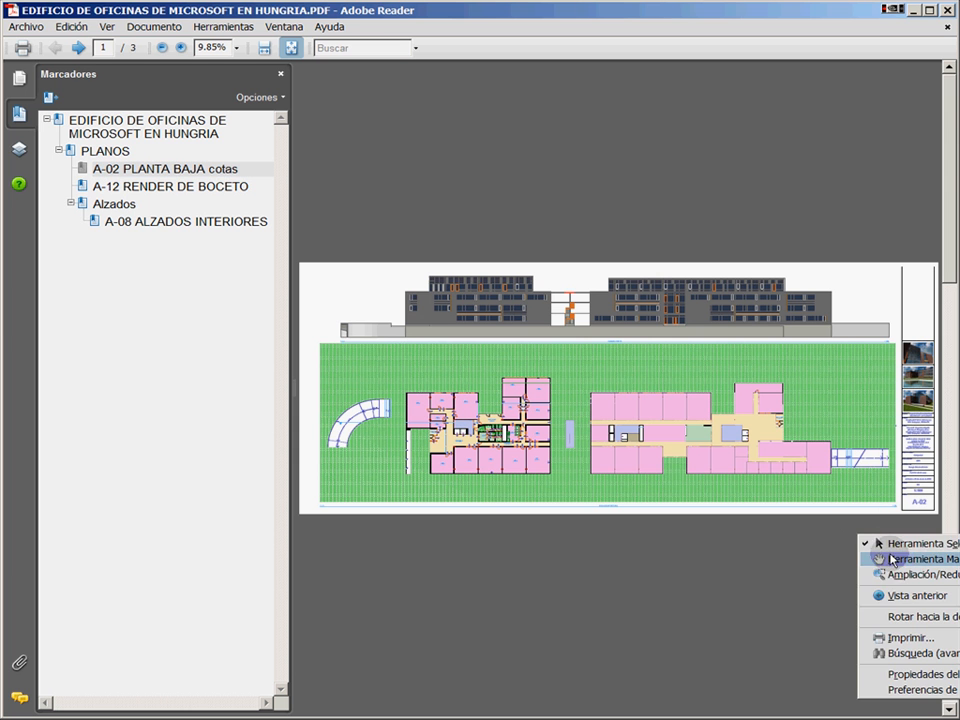
pyautogui.click(903, 575)
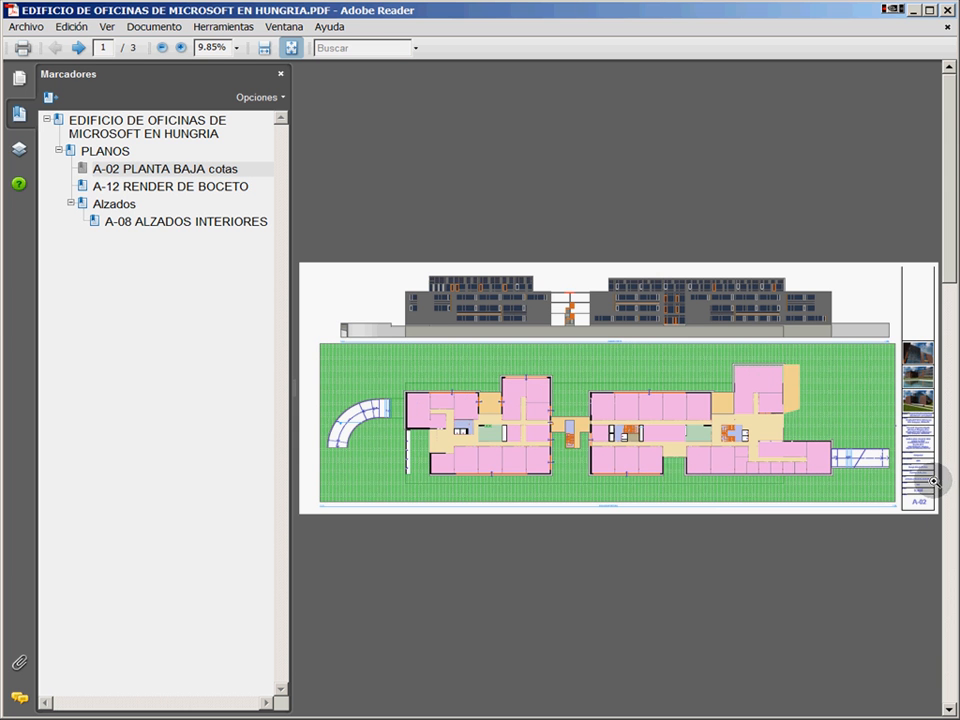
pyautogui.moveTo(884, 529); pyautogui.dragTo(937, 460)
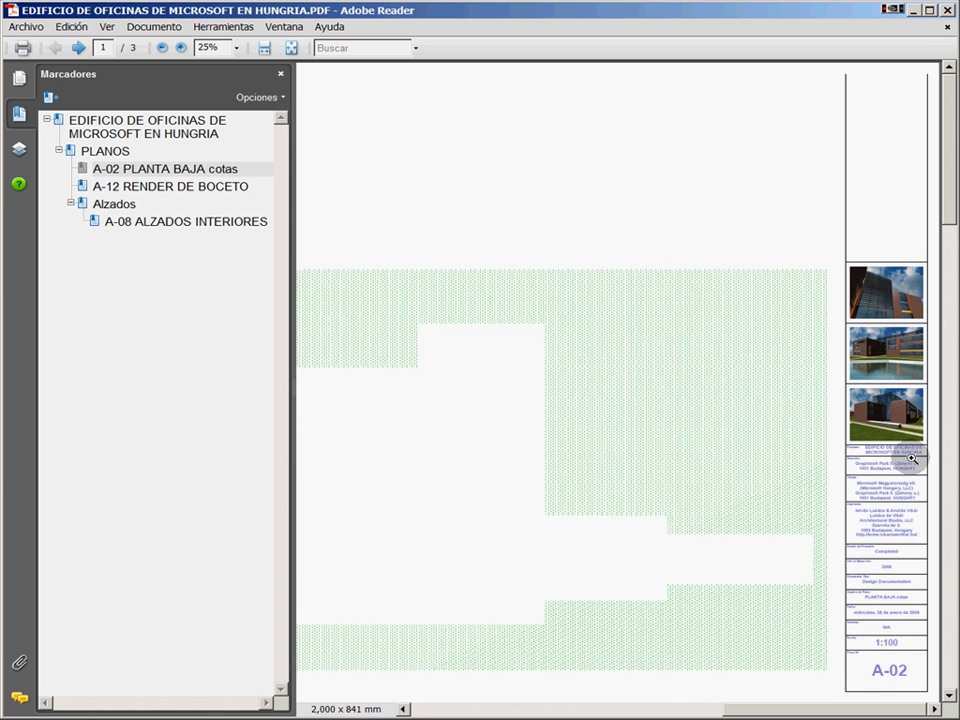
pyautogui.moveTo(823, 663); pyautogui.dragTo(930, 553)
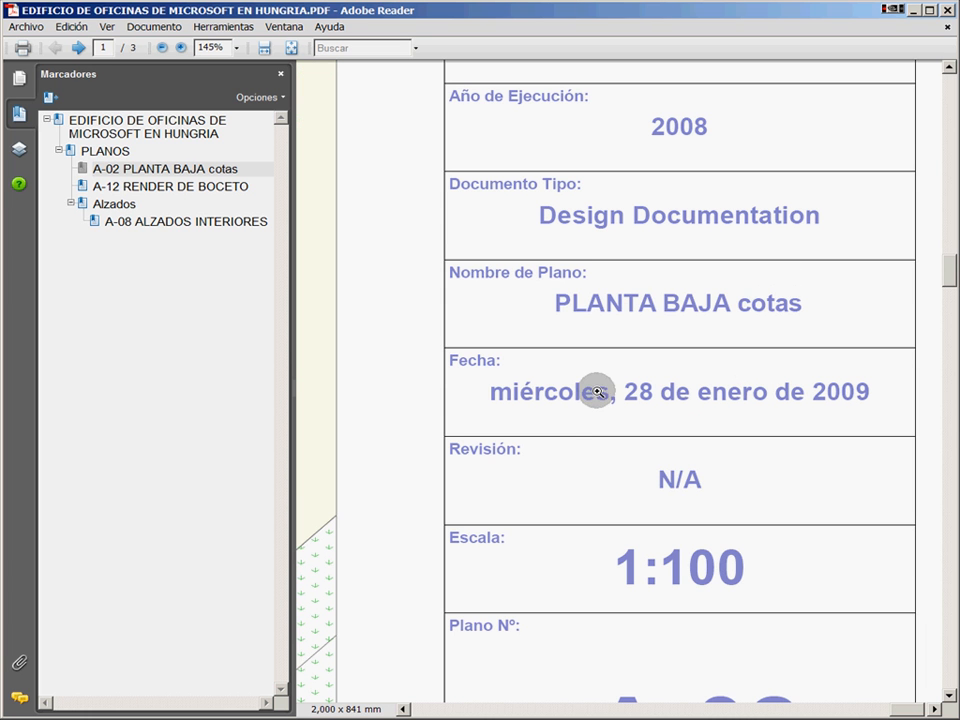
# Return from the title block and examine the ground floor plan's dimensions and rooms around the stair between the two wings at close range
pyautogui.rightClick(392, 166)
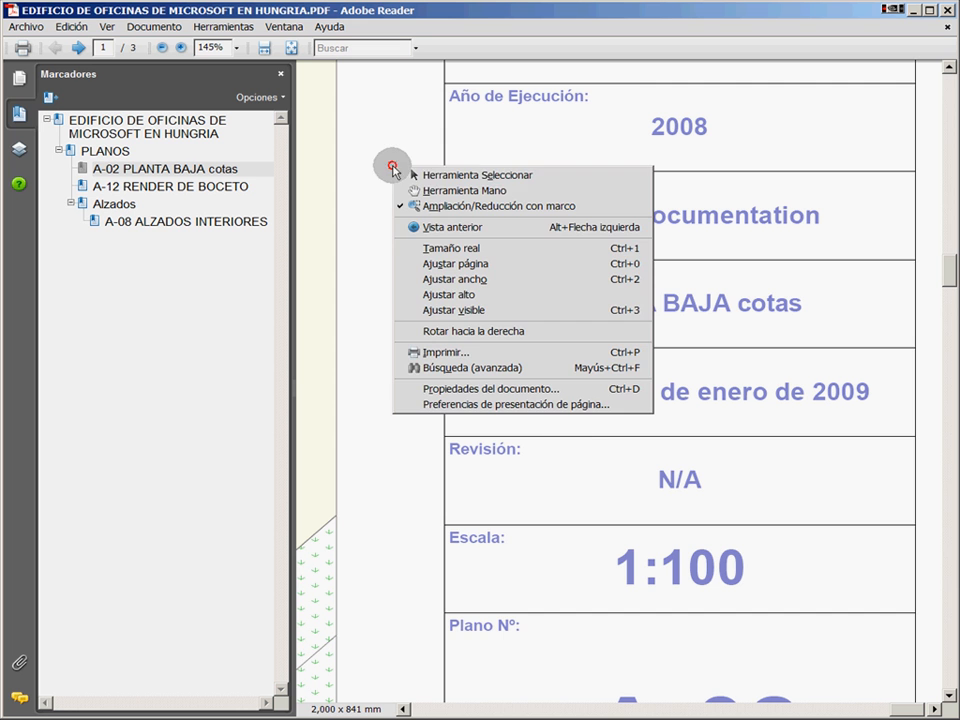
pyautogui.click(474, 227)
pyautogui.moveTo(636, 330); pyautogui.dragTo(639, 326)
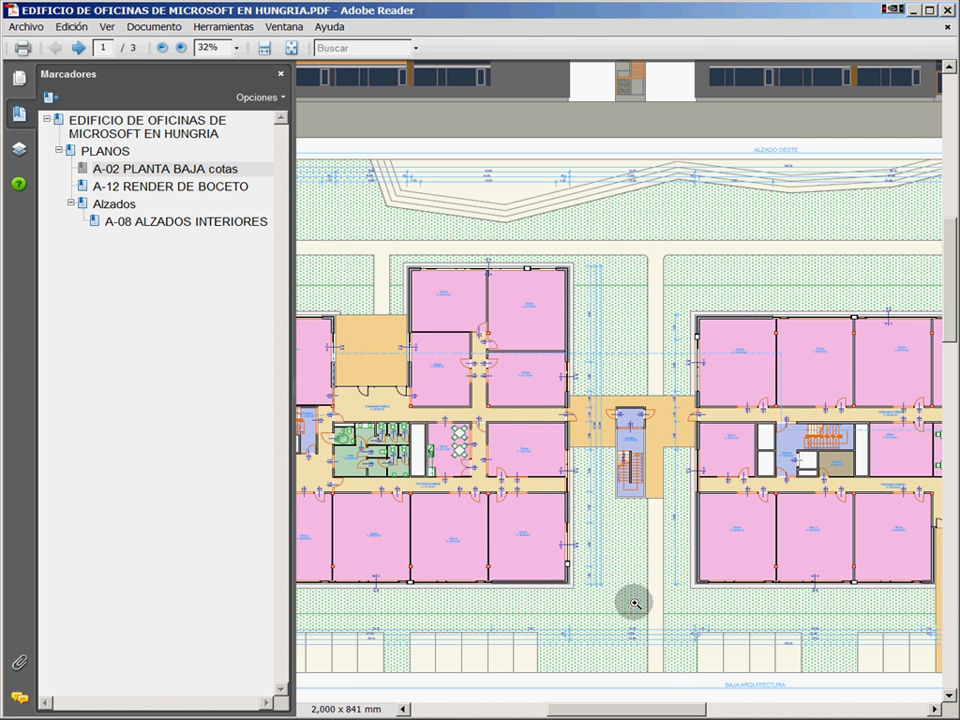
pyautogui.click(746, 379)
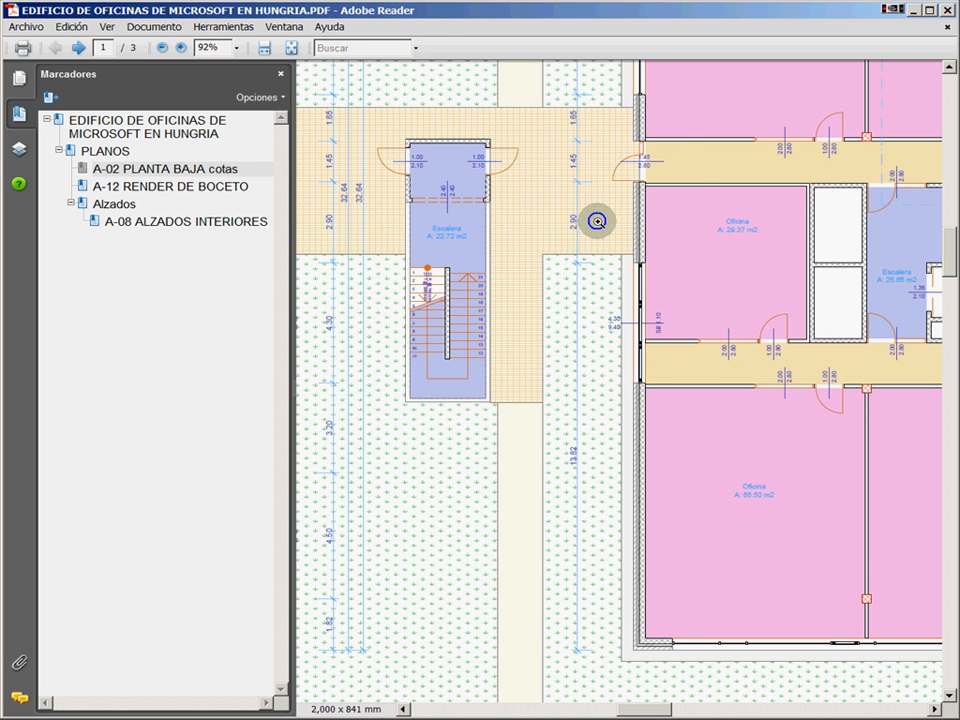
pyautogui.moveTo(527, 311); pyautogui.dragTo(707, 96)
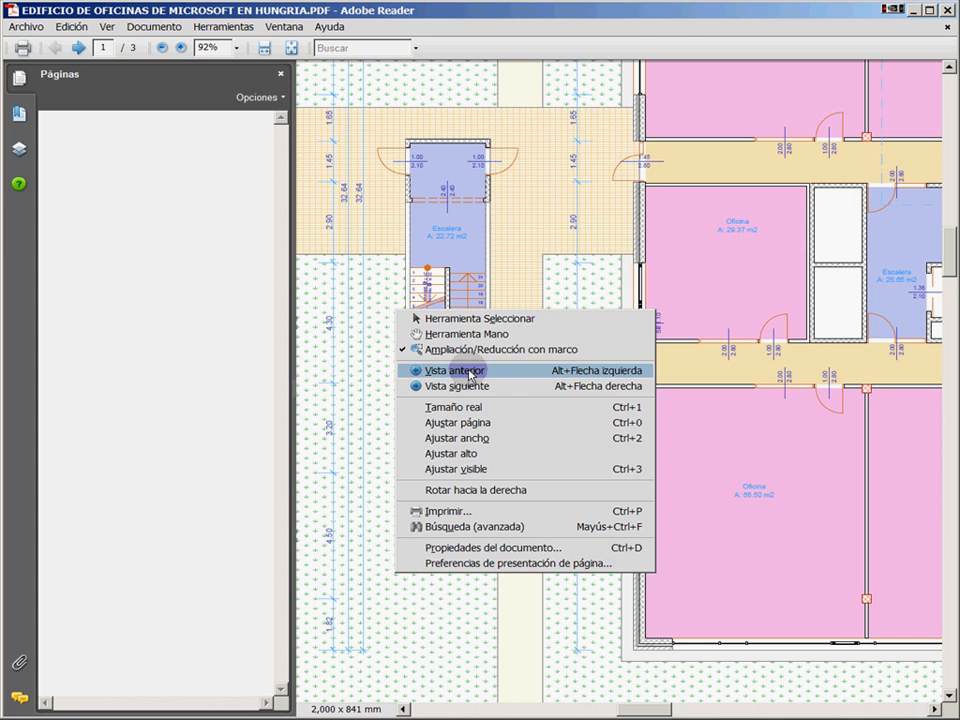
pyautogui.click(474, 372)
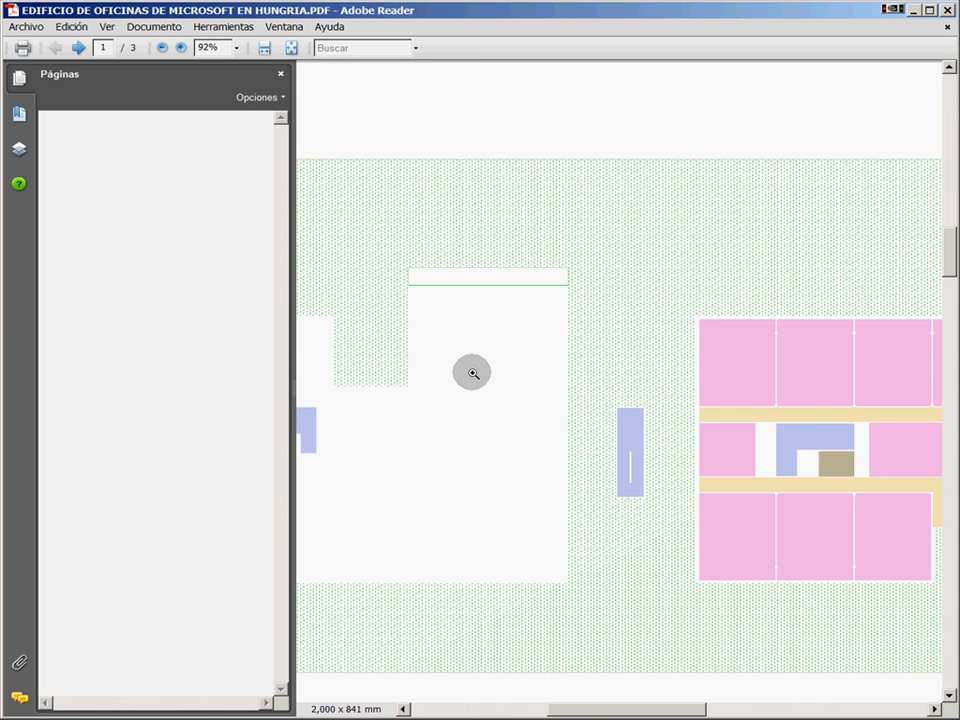
pyautogui.rightClick(469, 373)
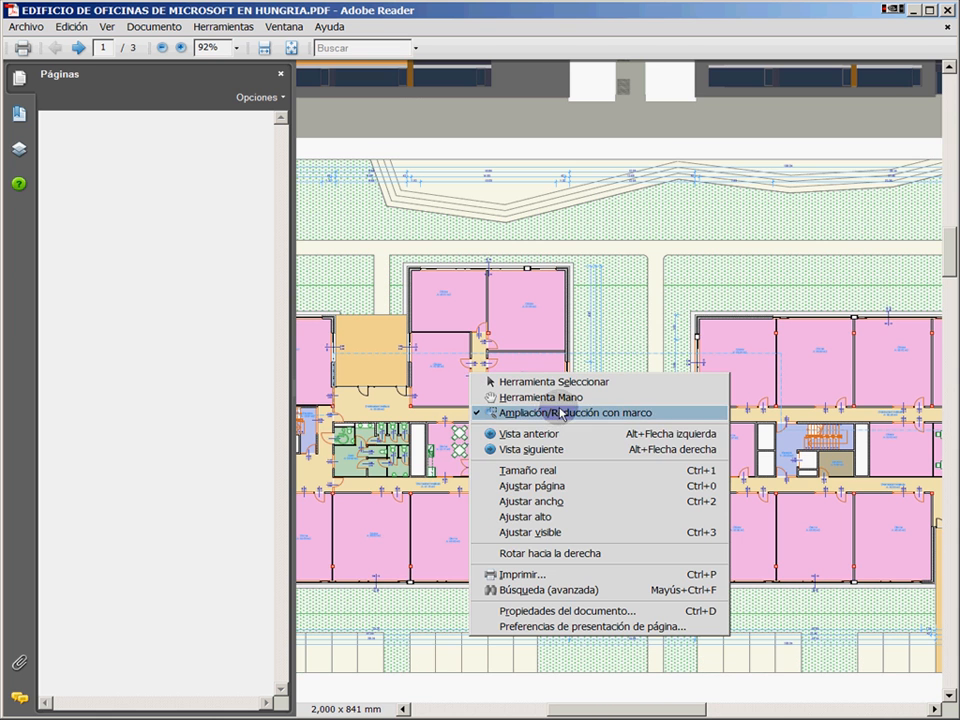